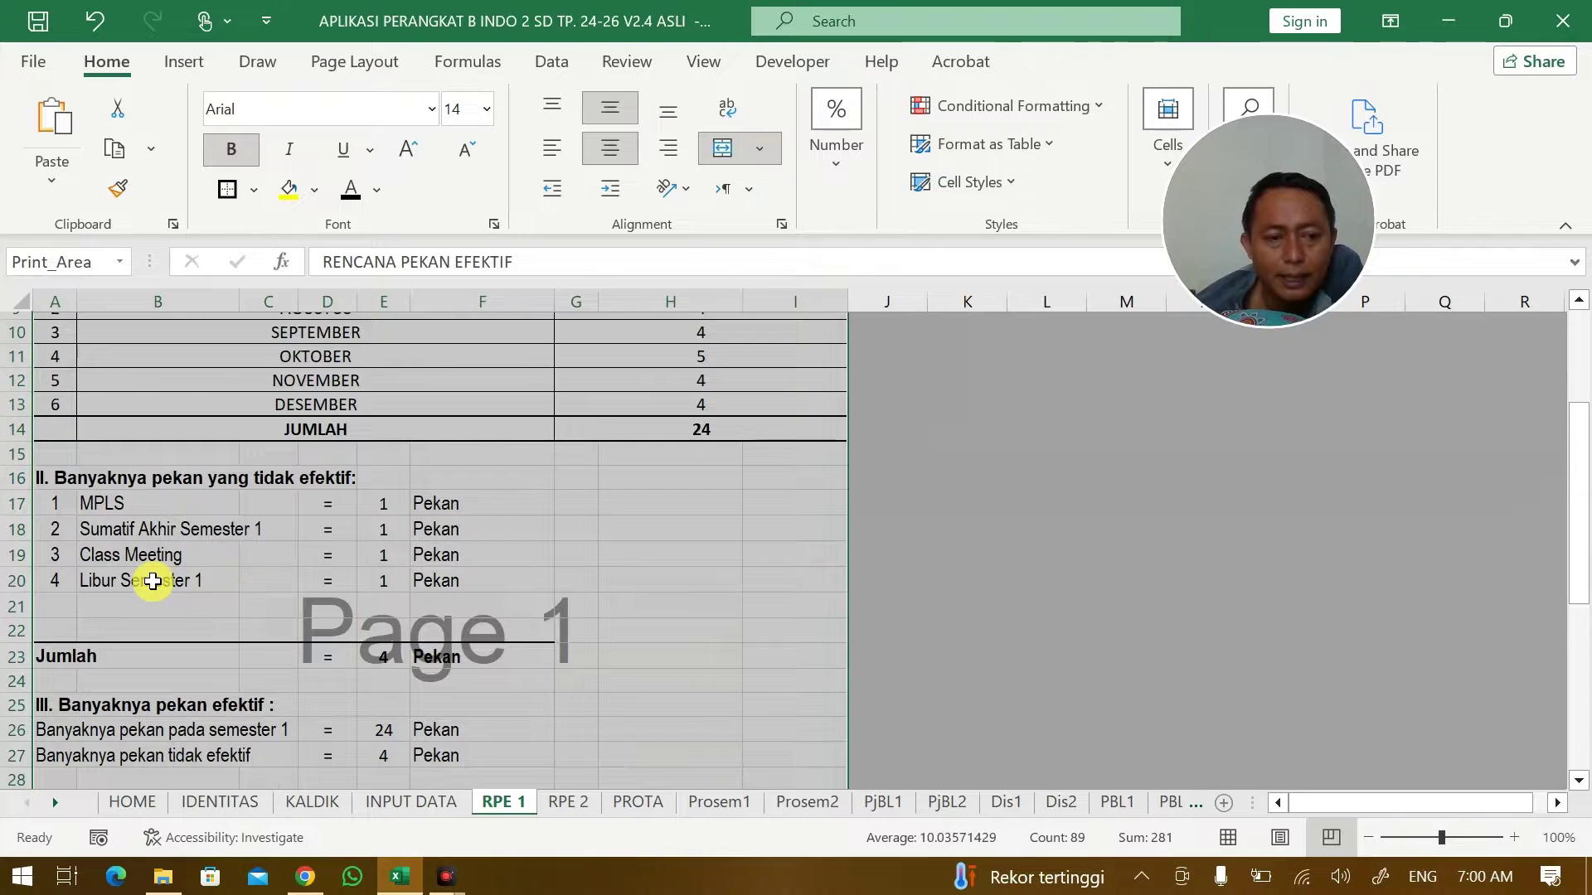
Review the monthly, non-effective and effective week tables in the RPE 1 and RPE 2 sheets.
{"action": "left_click", "coordinate": [152, 579]}
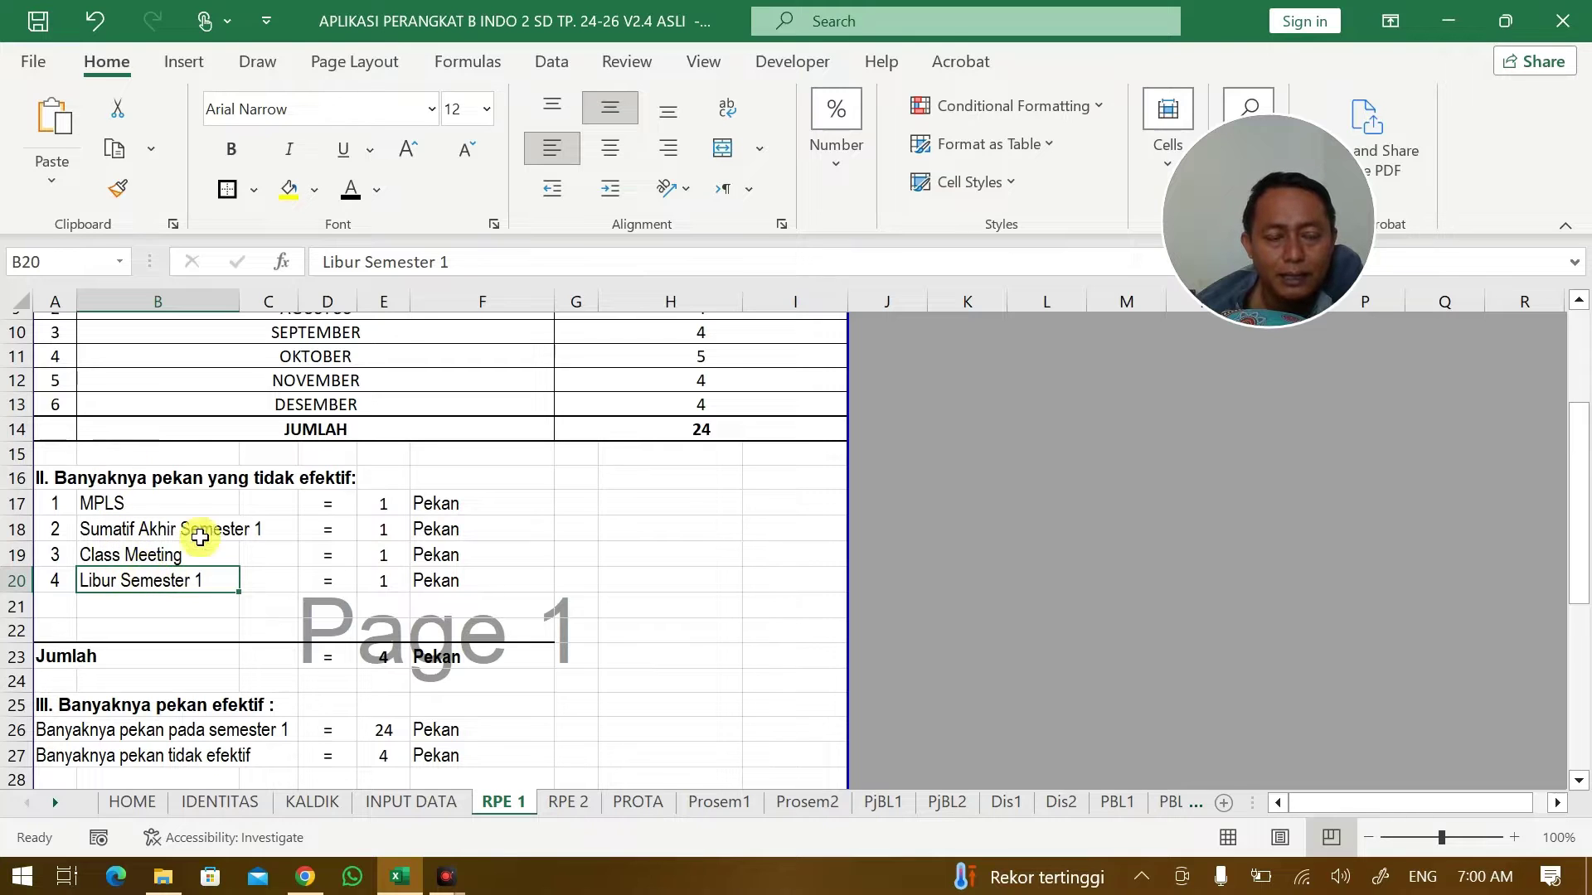
{"action": "scroll", "coordinate": [249, 580], "scroll_direction": "up", "scroll_amount": 3}
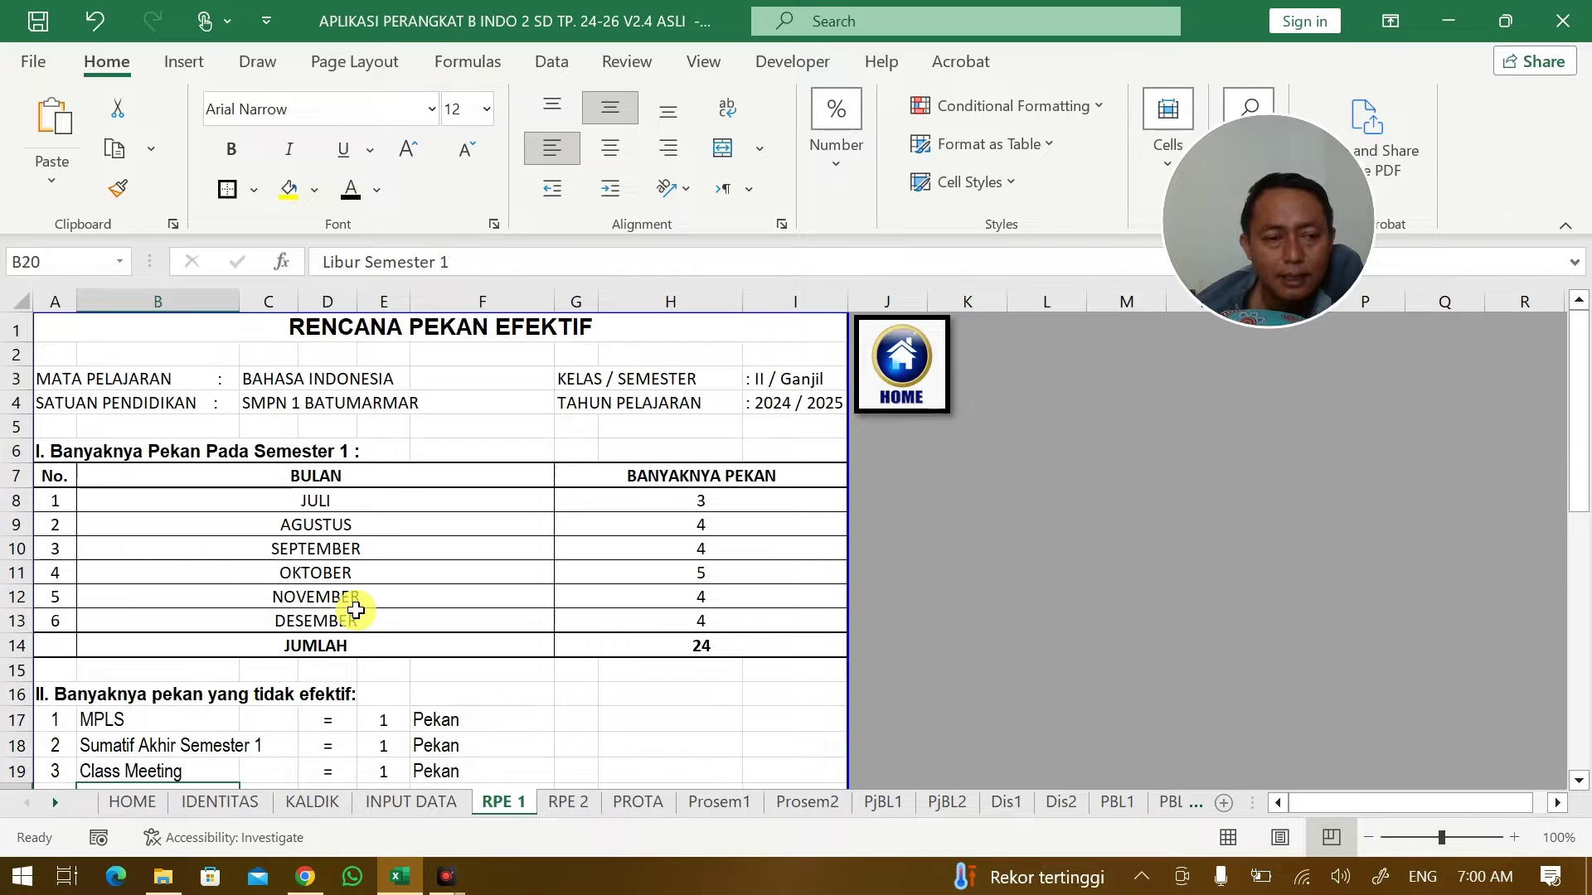
{"action": "scroll", "coordinate": [249, 690], "scroll_direction": "down", "scroll_amount": 4}
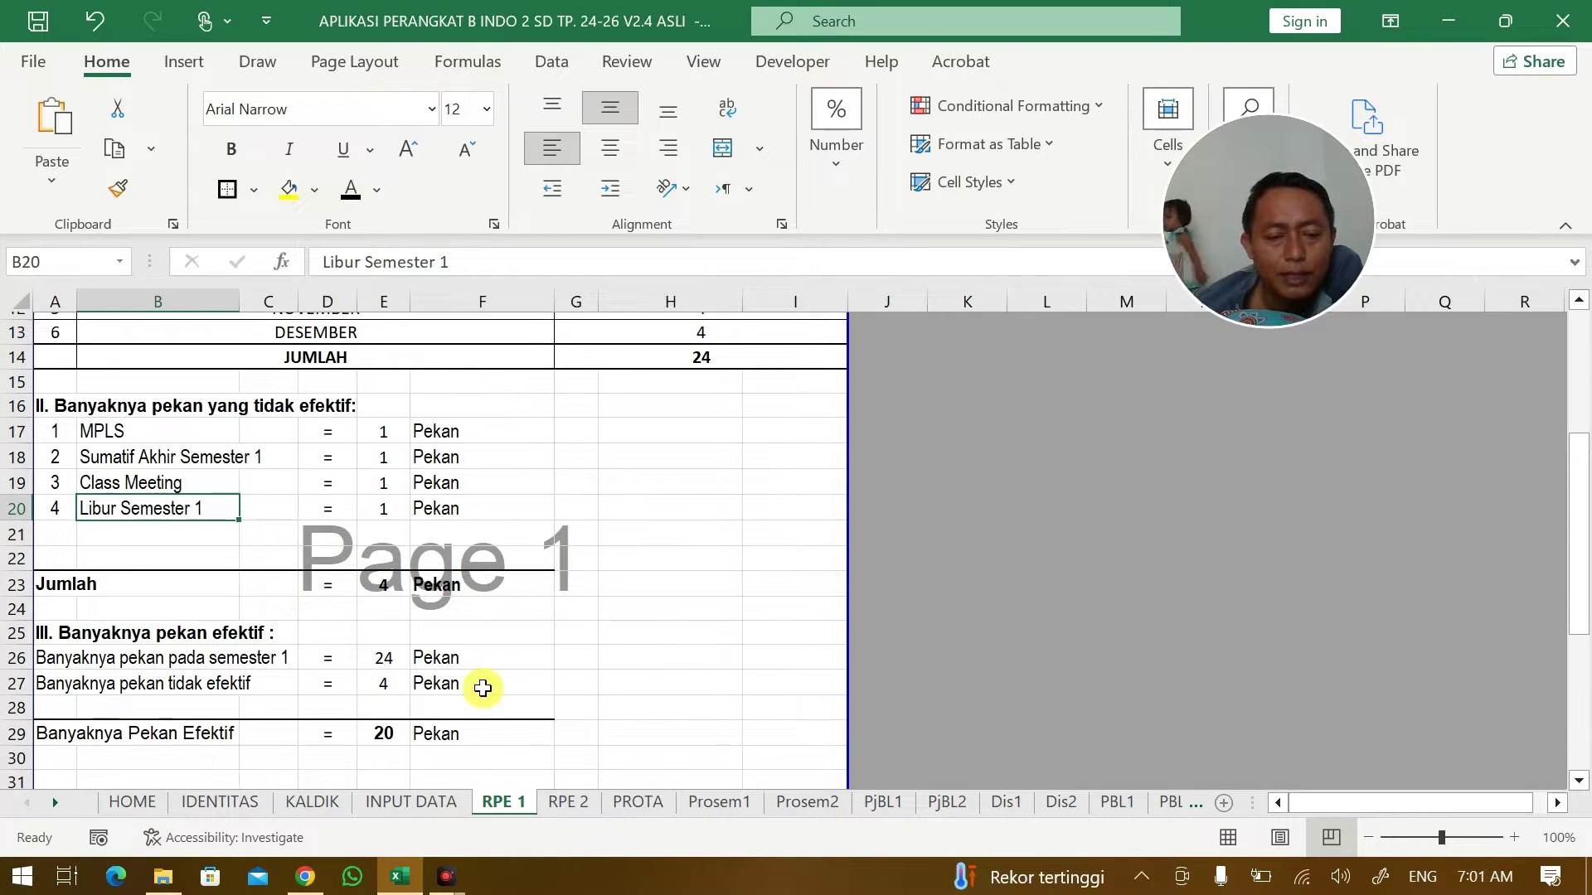
{"action": "left_click", "coordinate": [569, 803]}
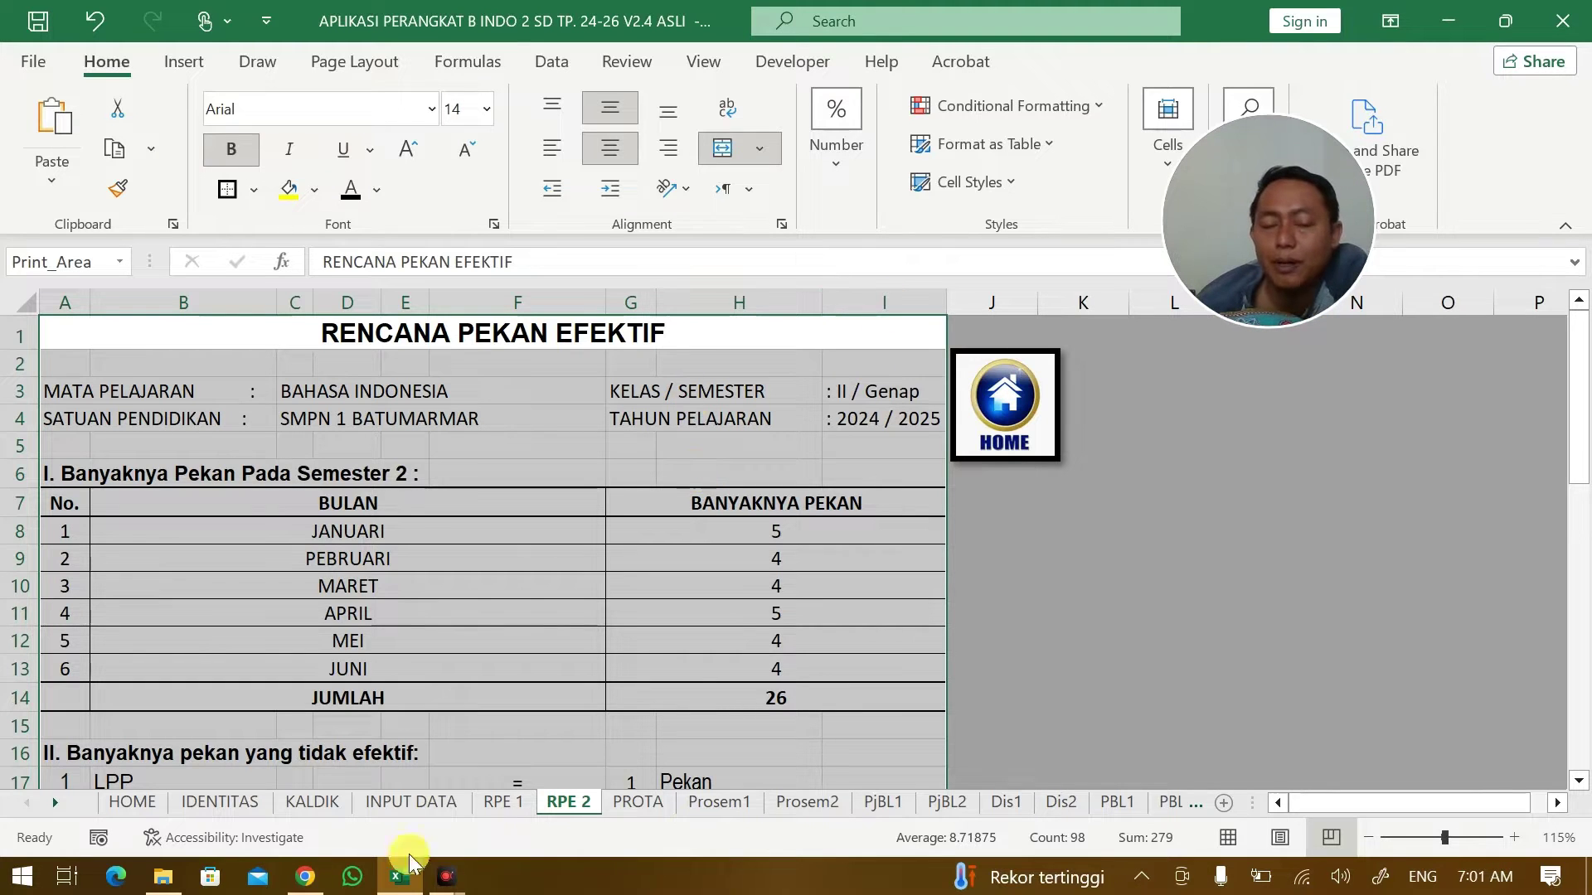
{"action": "scroll", "coordinate": [500, 645], "scroll_direction": "down", "scroll_amount": 4}
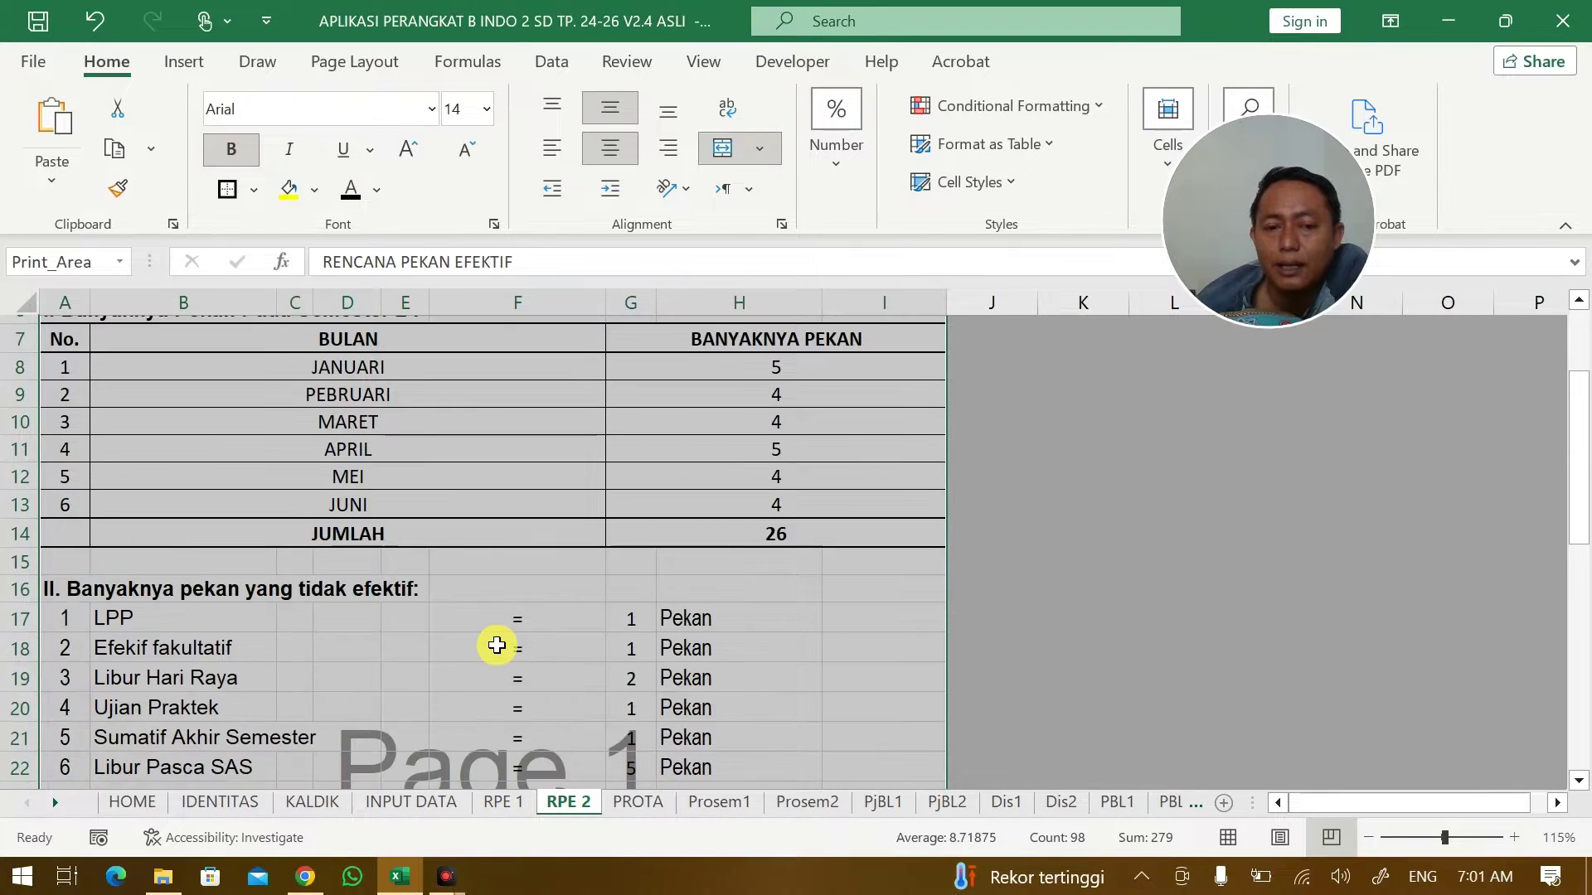
{"action": "scroll", "coordinate": [340, 564], "scroll_direction": "down", "scroll_amount": 5}
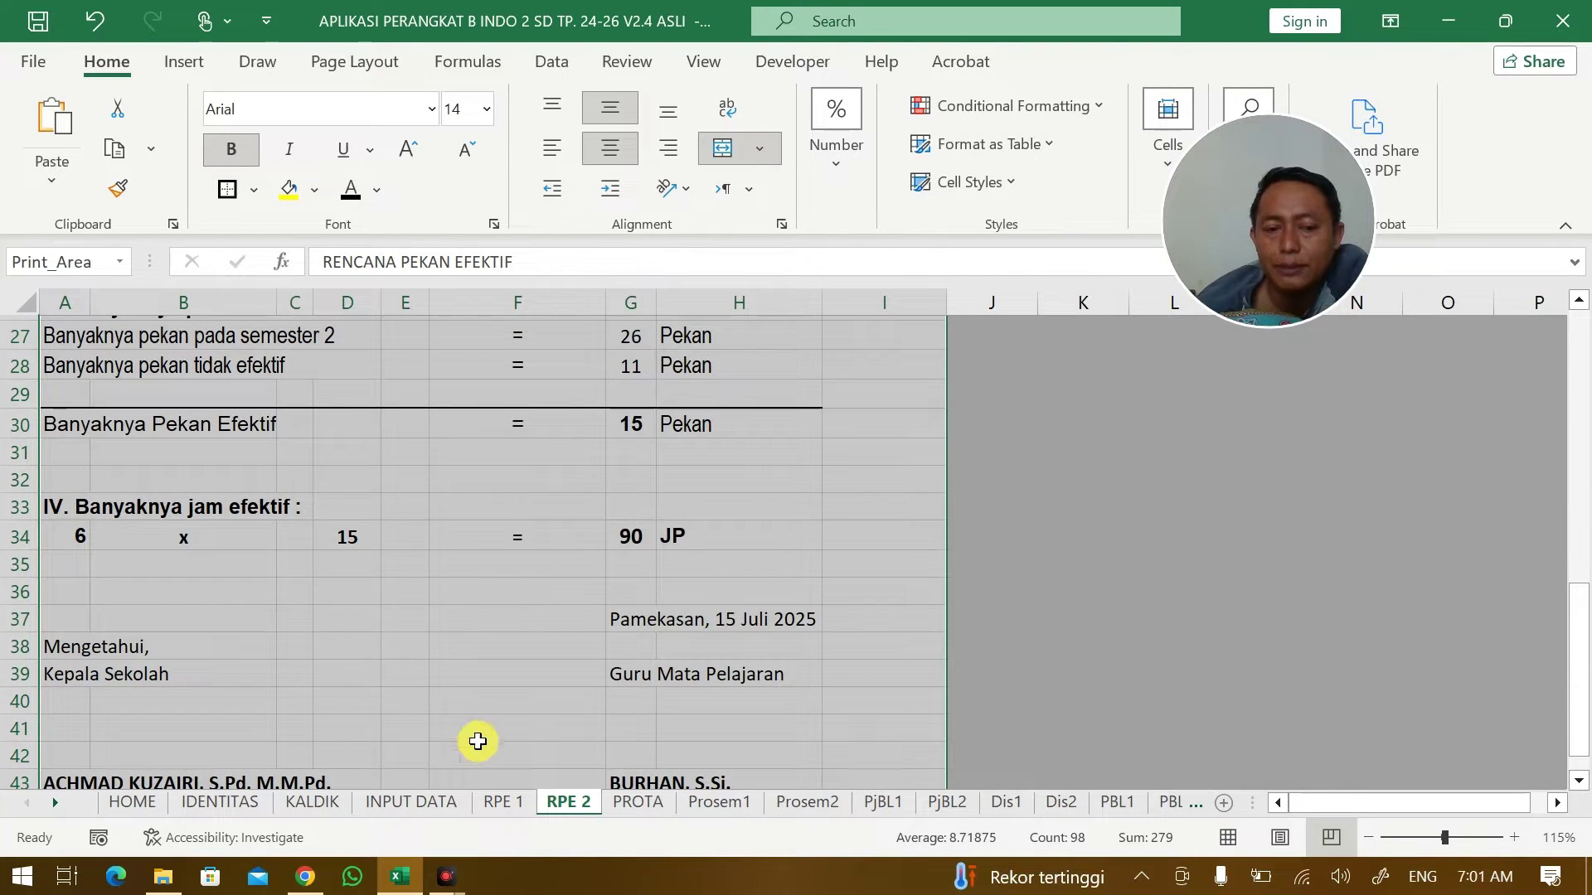
Examine the second-semester week allocation in the Prosem2 sheet, from January up to week 15 in May.
{"action": "left_click", "coordinate": [792, 802]}
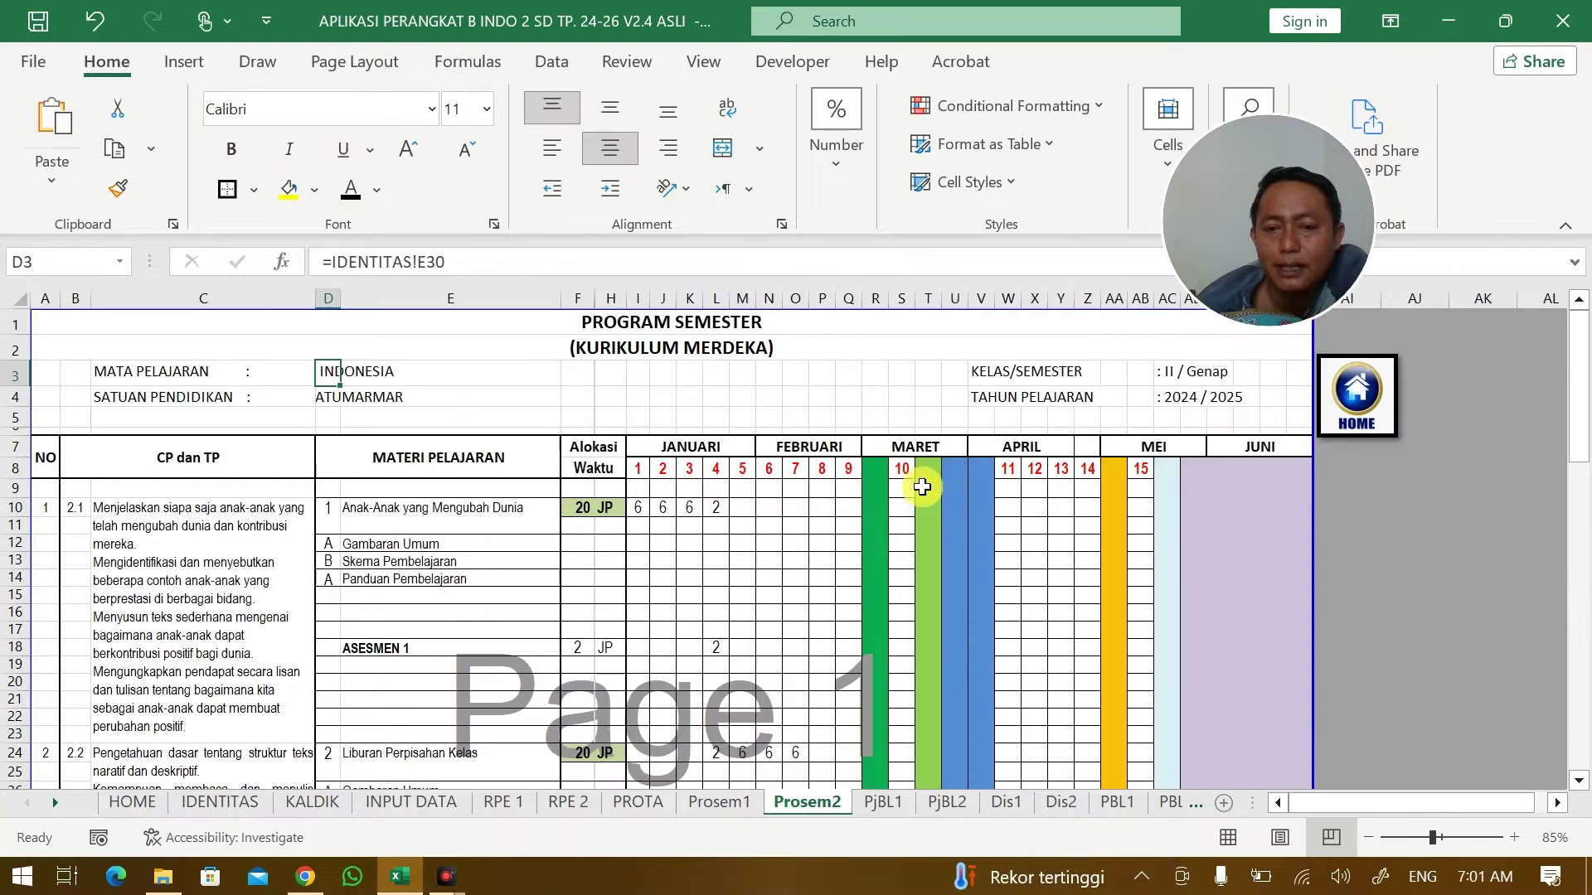
{"action": "left_click_drag", "start_coordinate": [808, 507], "coordinate": [970, 508]}
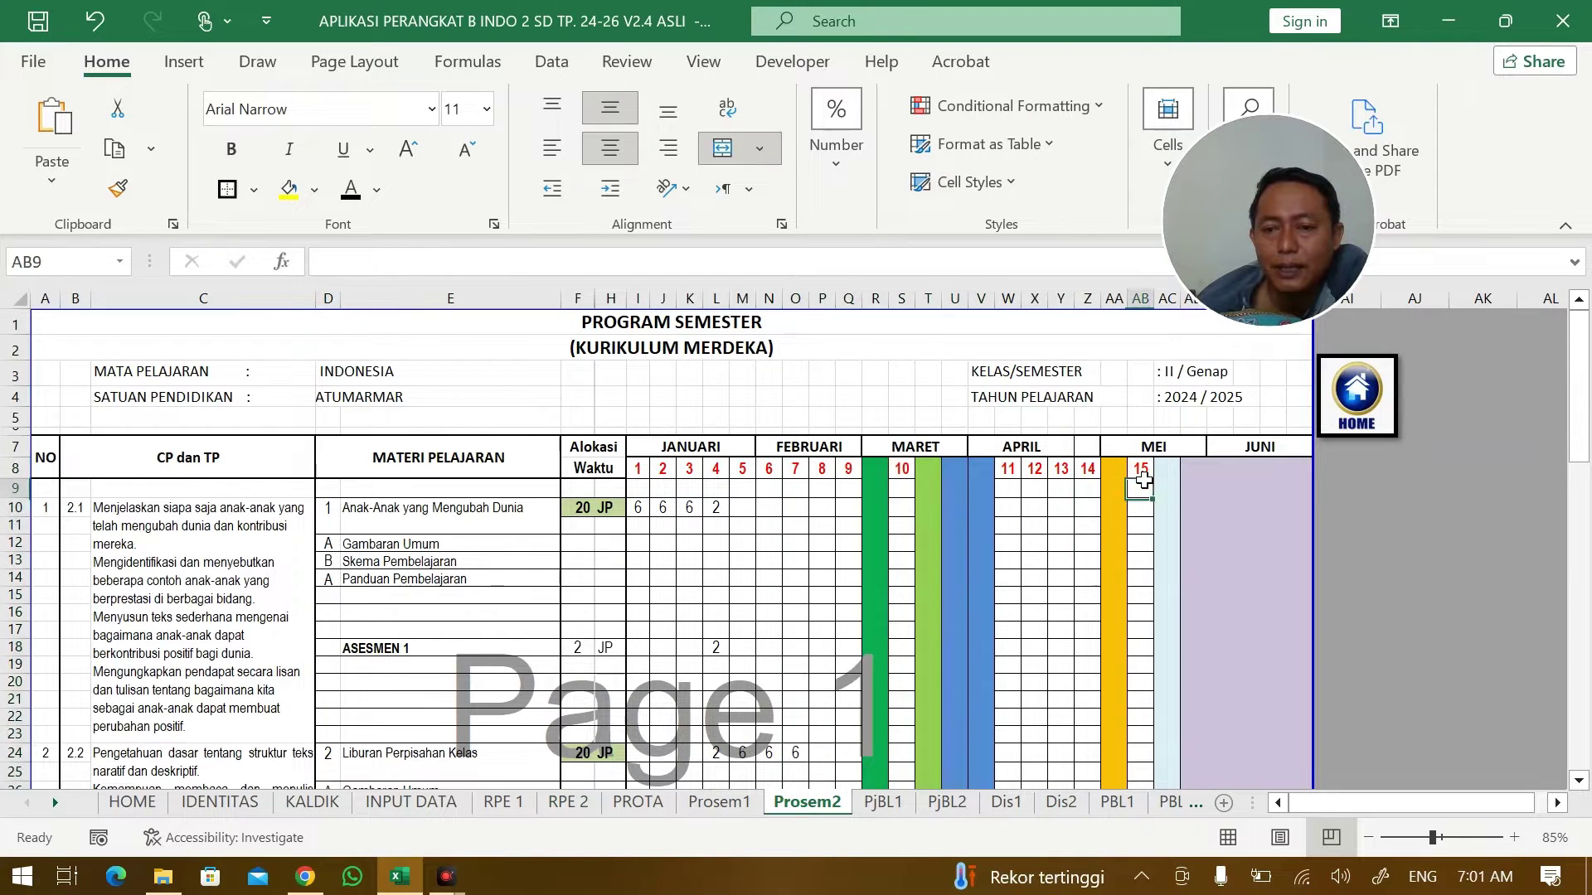
{"action": "left_click", "coordinate": [746, 576]}
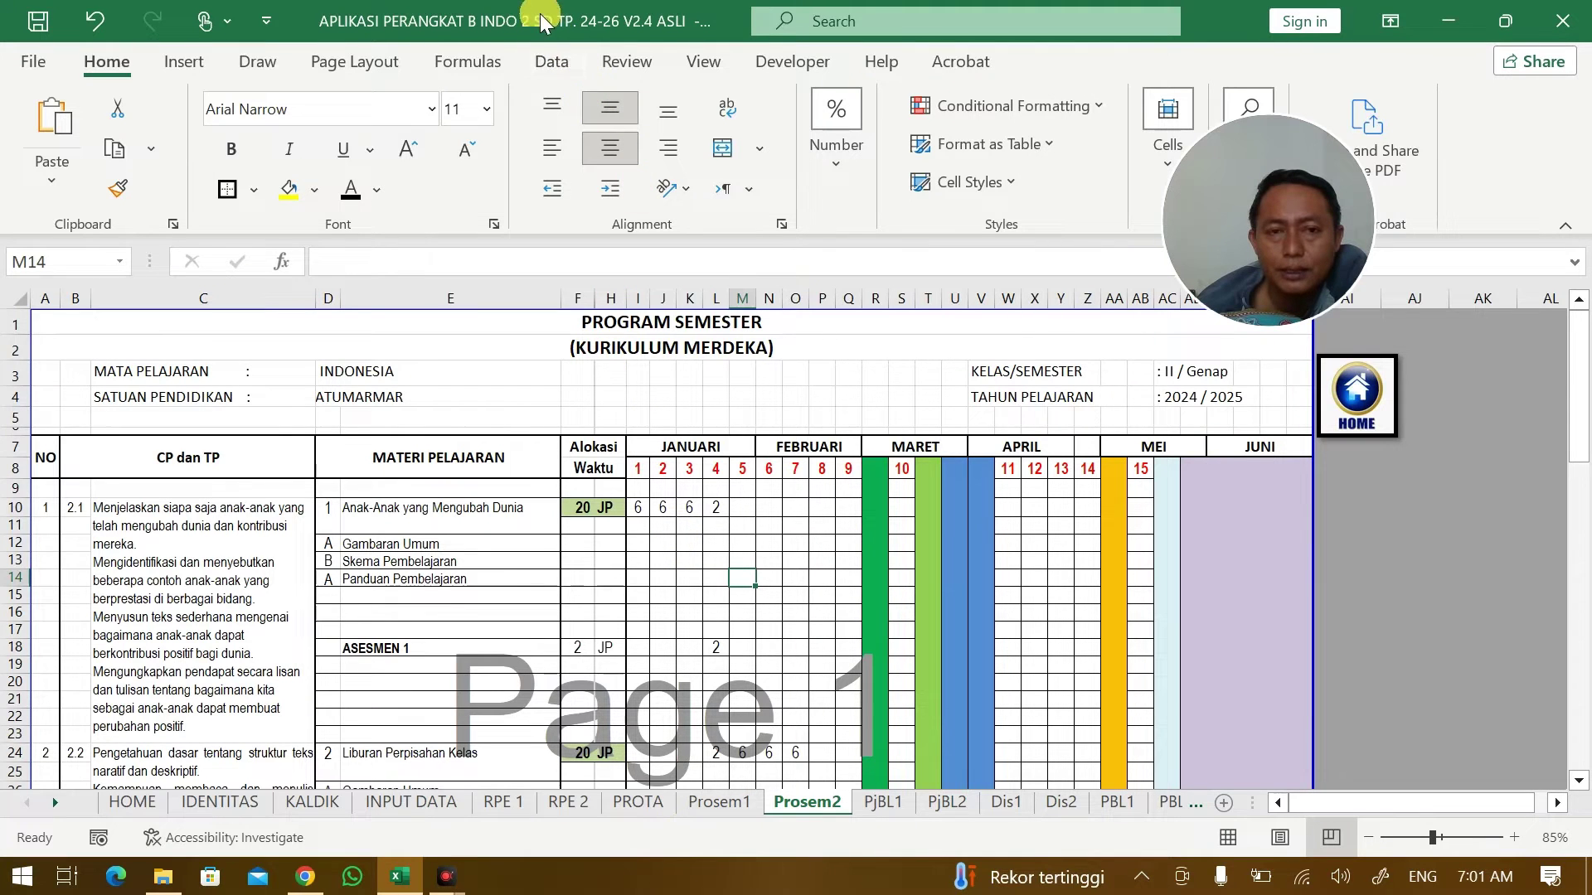
{"action": "left_click", "coordinate": [1140, 484]}
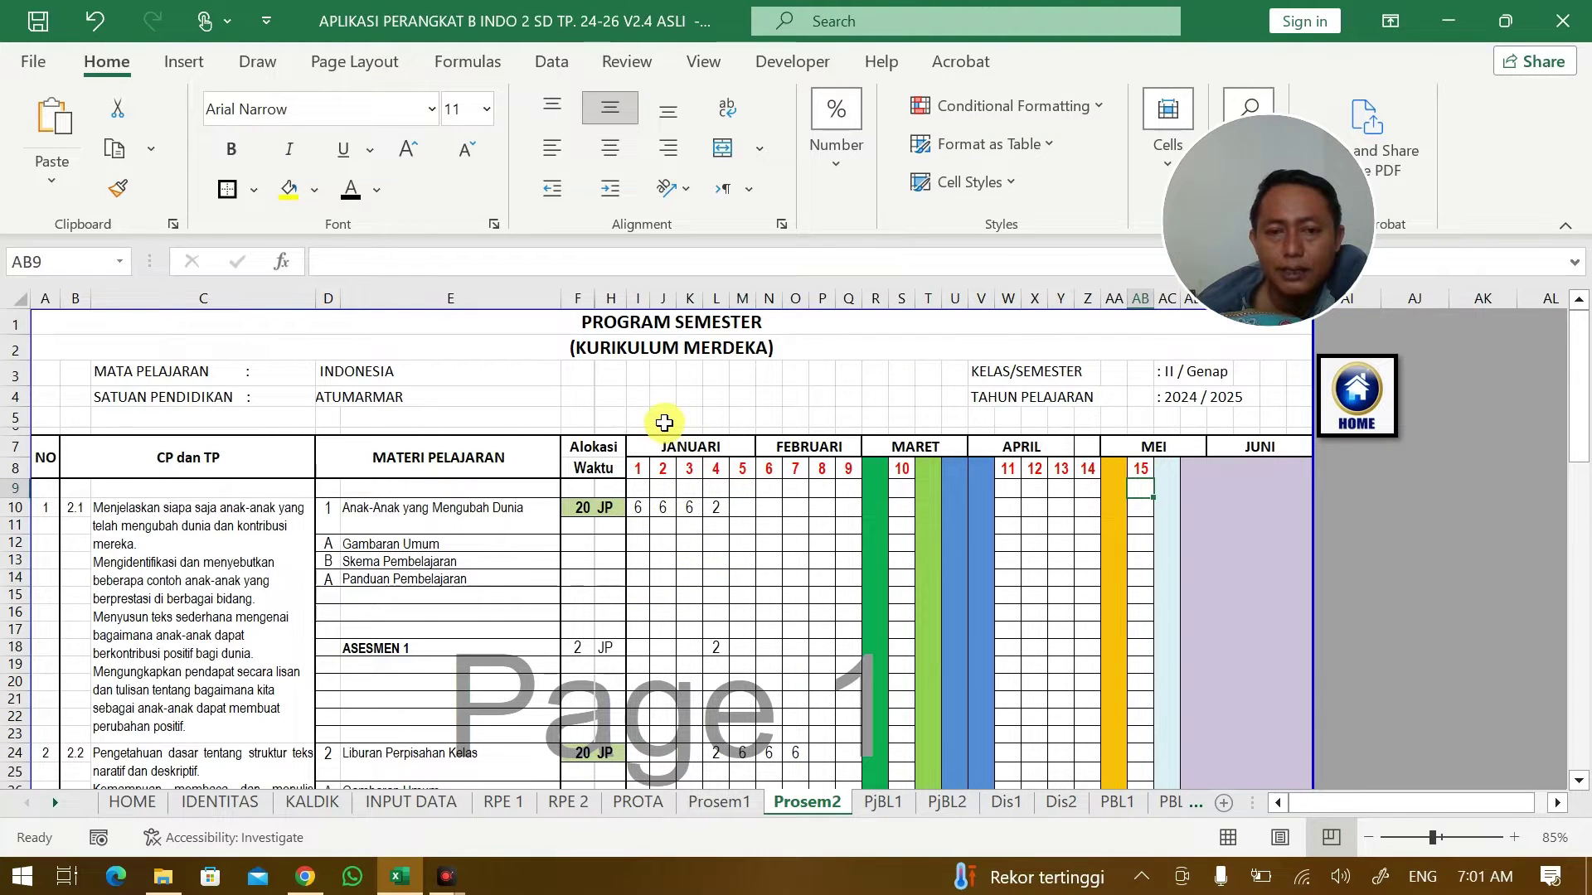
{"action": "left_click", "coordinate": [1141, 497]}
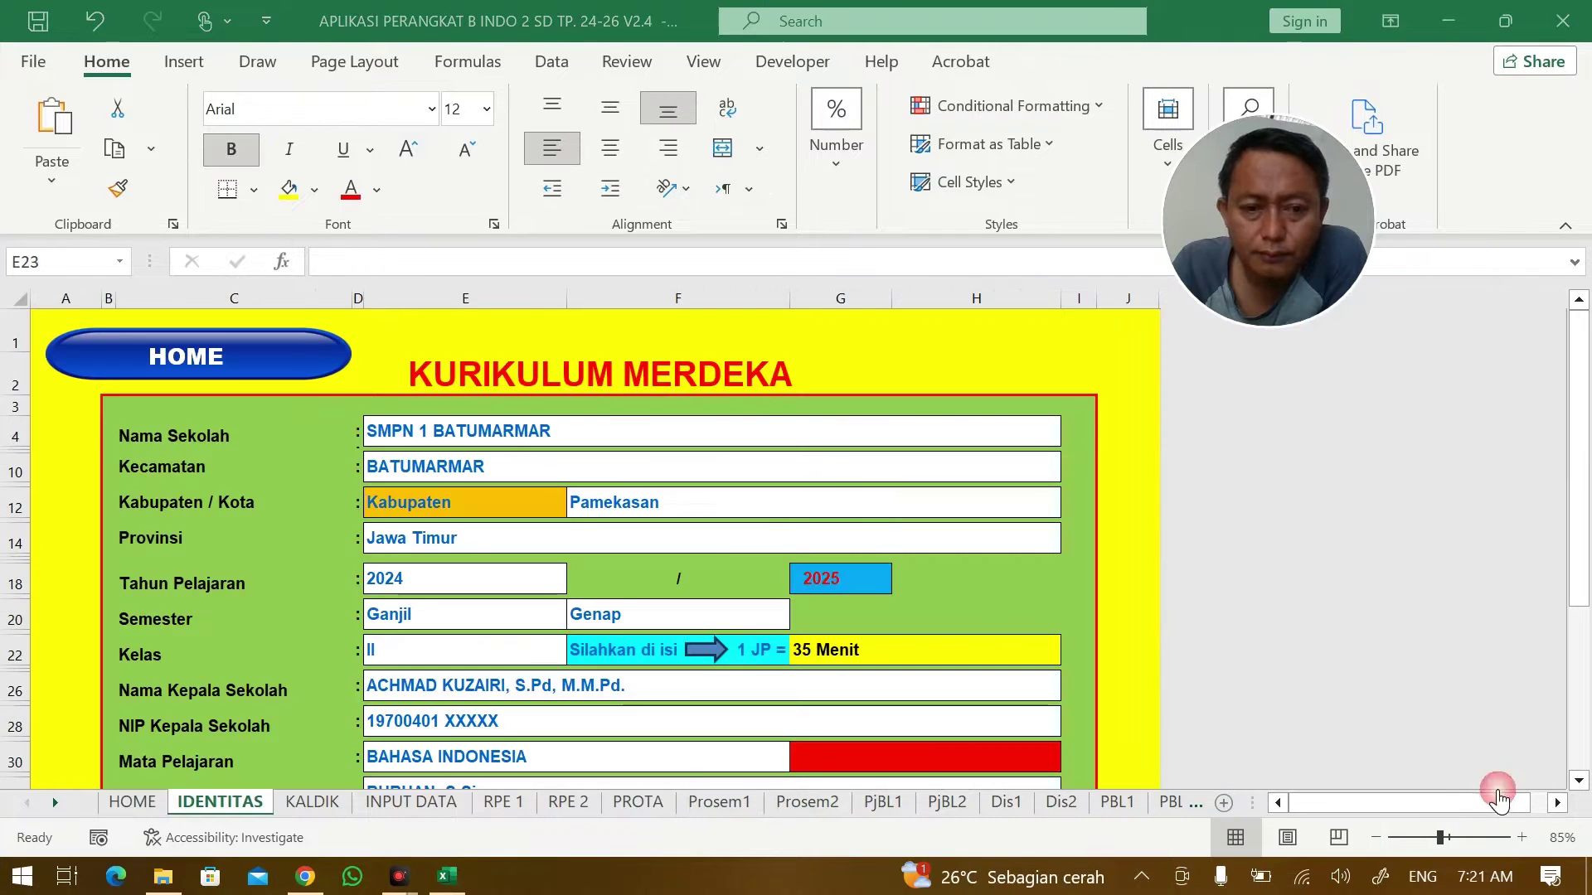
Go to the INPUT DATA sheet and clear the odd-semester entries from the Elemen column through the TP column.
{"action": "left_click", "coordinate": [284, 357]}
{"action": "left_click", "coordinate": [126, 484]}
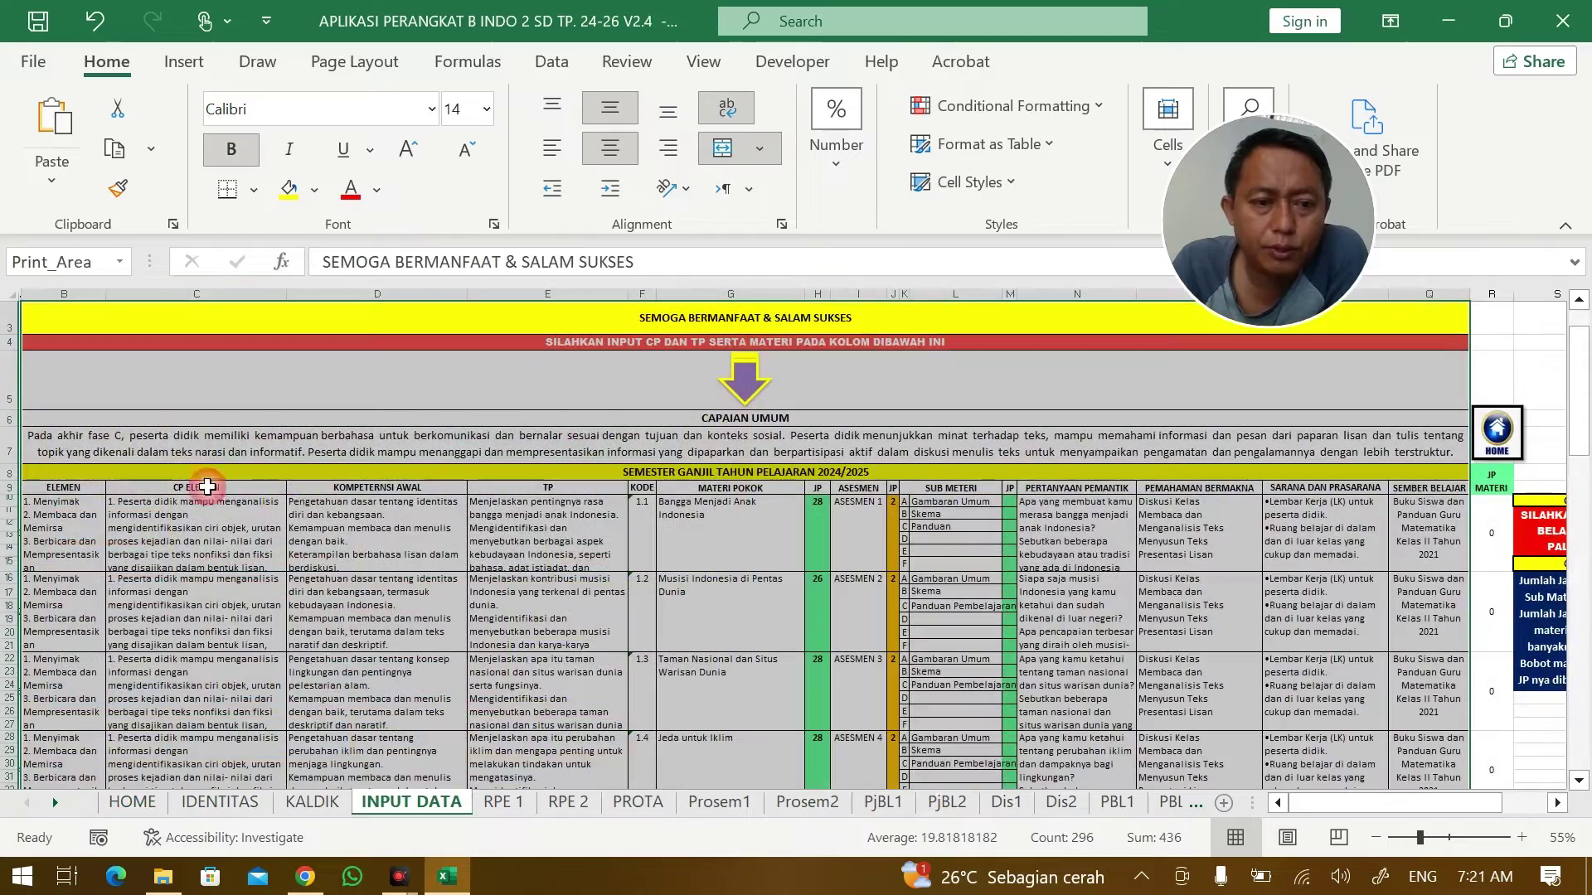
{"action": "left_click_drag", "start_coordinate": [84, 518], "coordinate": [551, 501]}
{"action": "scroll", "coordinate": [550, 501], "scroll_direction": "up", "scroll_amount": 10}
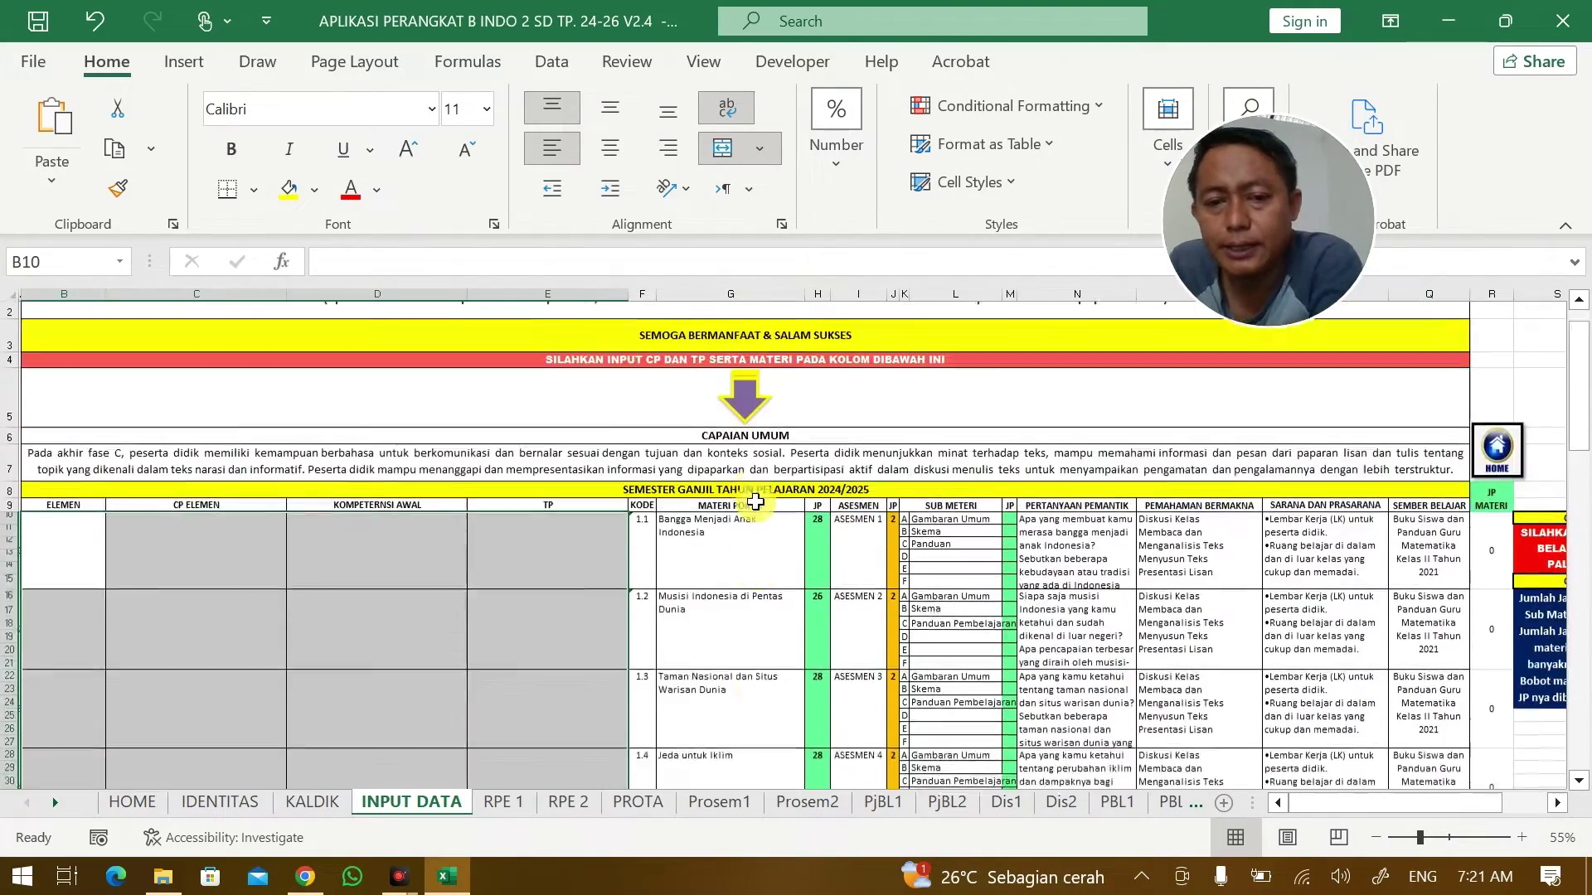
Clear the Materi Pokok entries and their JP hours for odd-semester codes 1.1 to 1.4.
{"action": "left_click_drag", "start_coordinate": [732, 558], "coordinate": [758, 664]}
{"action": "key", "text": "Delete"}
{"action": "scroll", "coordinate": [870, 547], "scroll_direction": "up", "scroll_amount": 5}
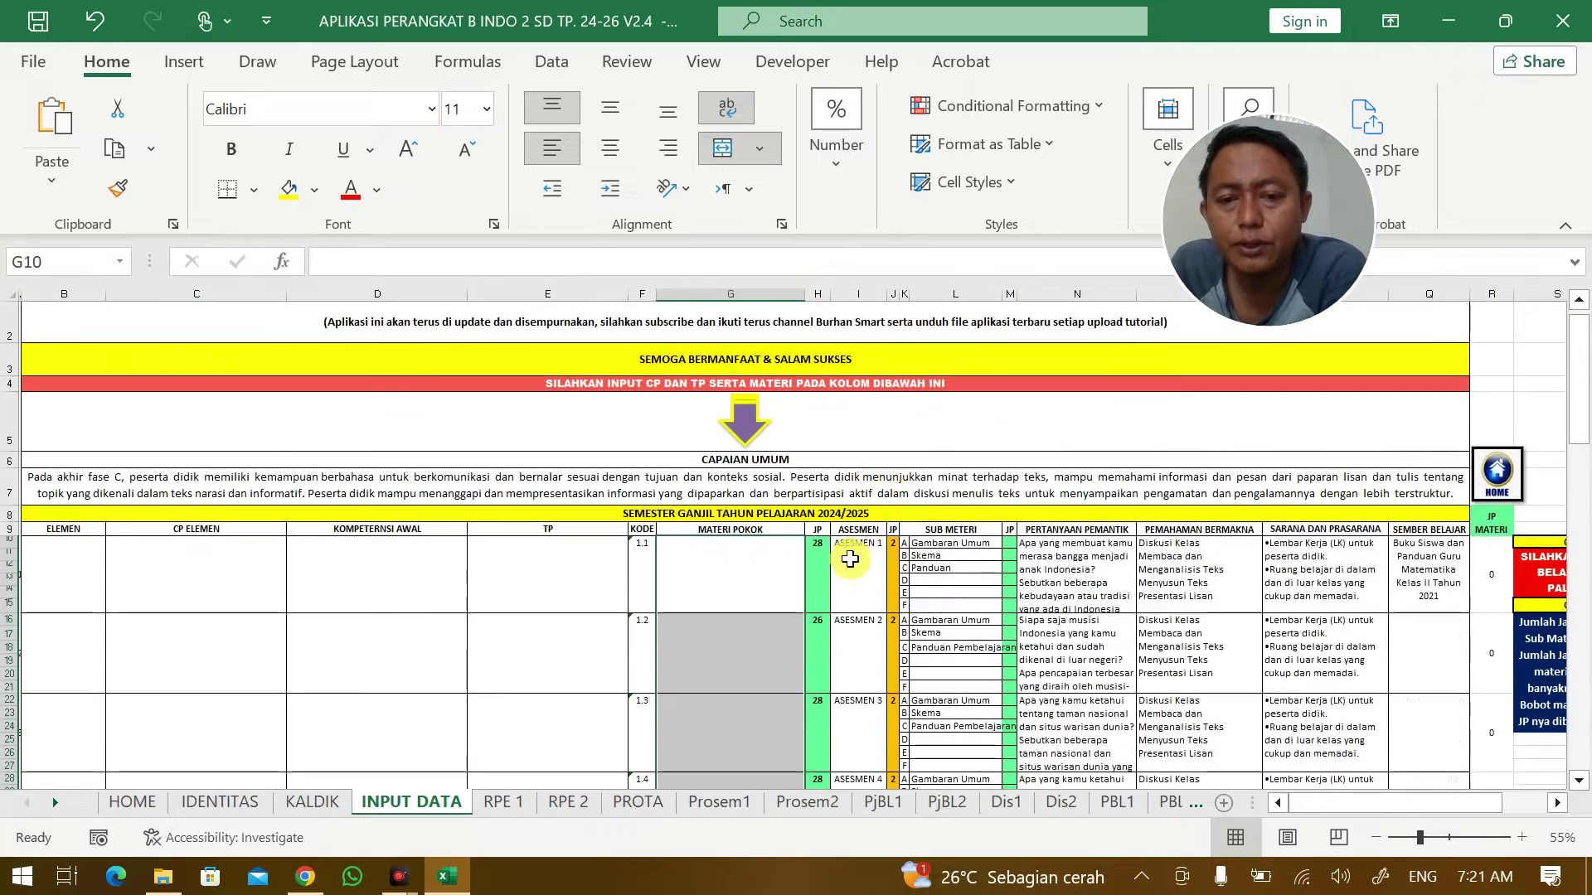
{"action": "left_click_drag", "start_coordinate": [812, 545], "coordinate": [817, 743]}
{"action": "key", "text": "Delete"}
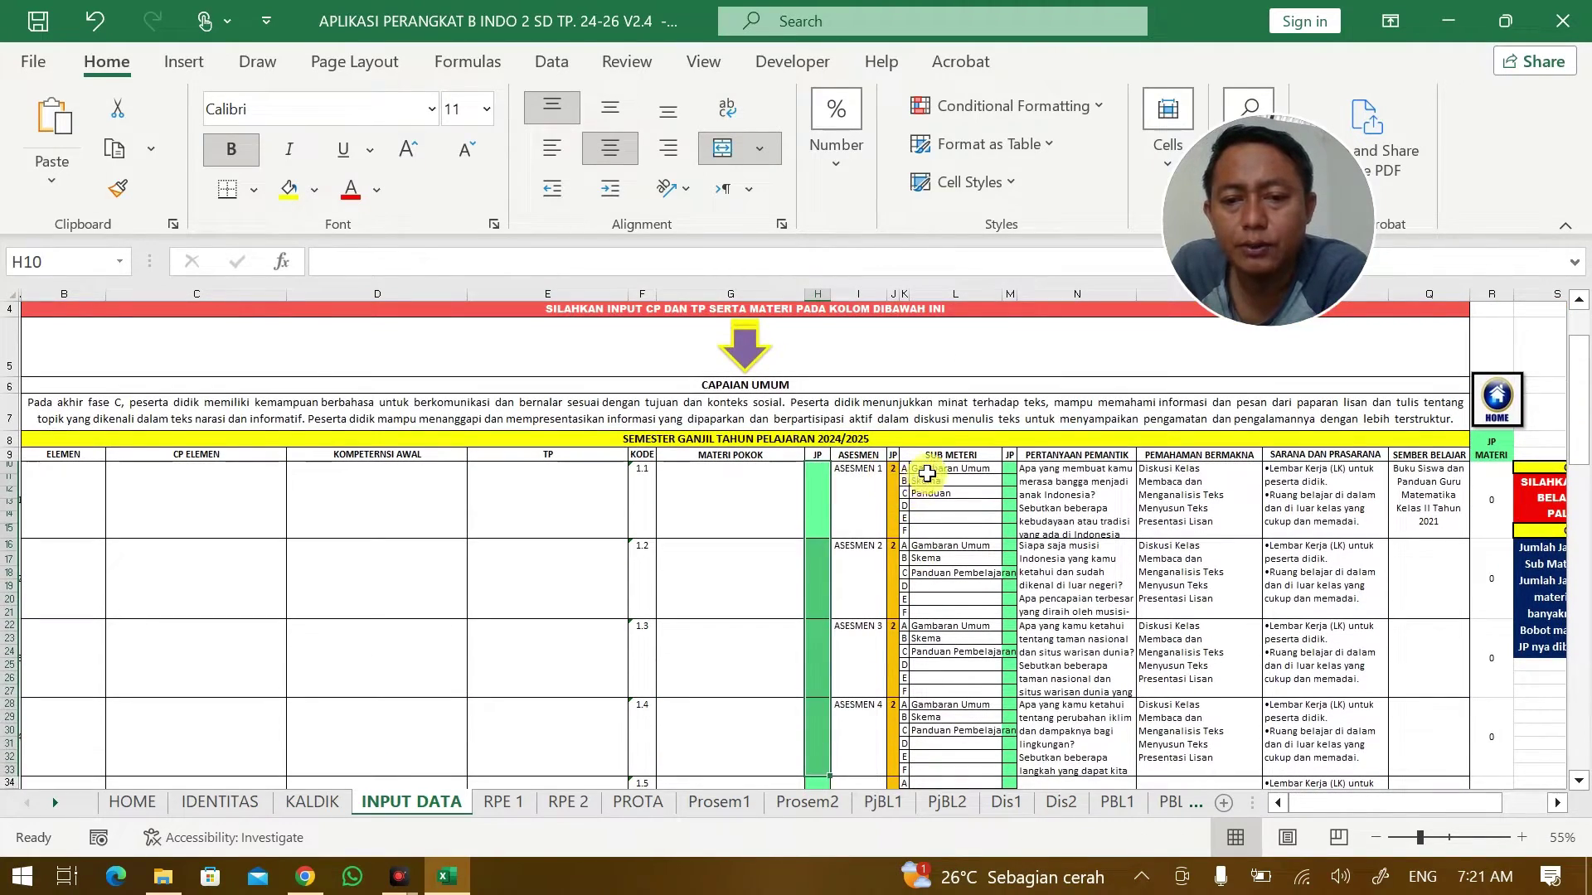
Clear the odd-semester sub-material, JP, Pertanyaan Pemantik and Pemahaman Bermakna entries for codes 1.1 to 1.4.
{"action": "left_click_drag", "start_coordinate": [927, 473], "coordinate": [1193, 764]}
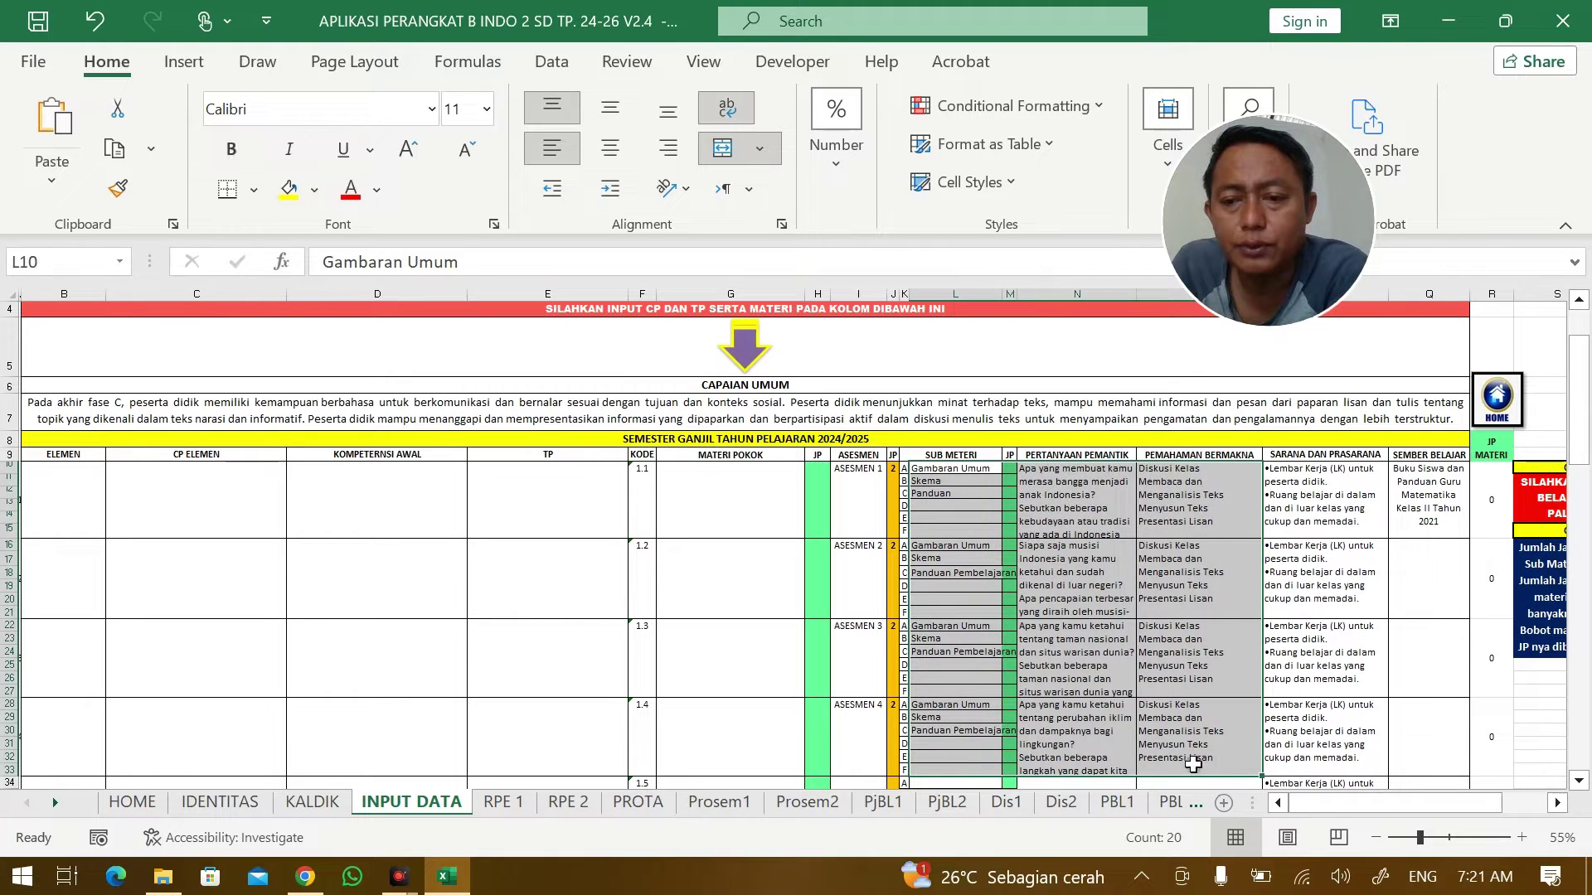
{"action": "key", "text": "Delete"}
{"action": "left_click", "coordinate": [1321, 505]}
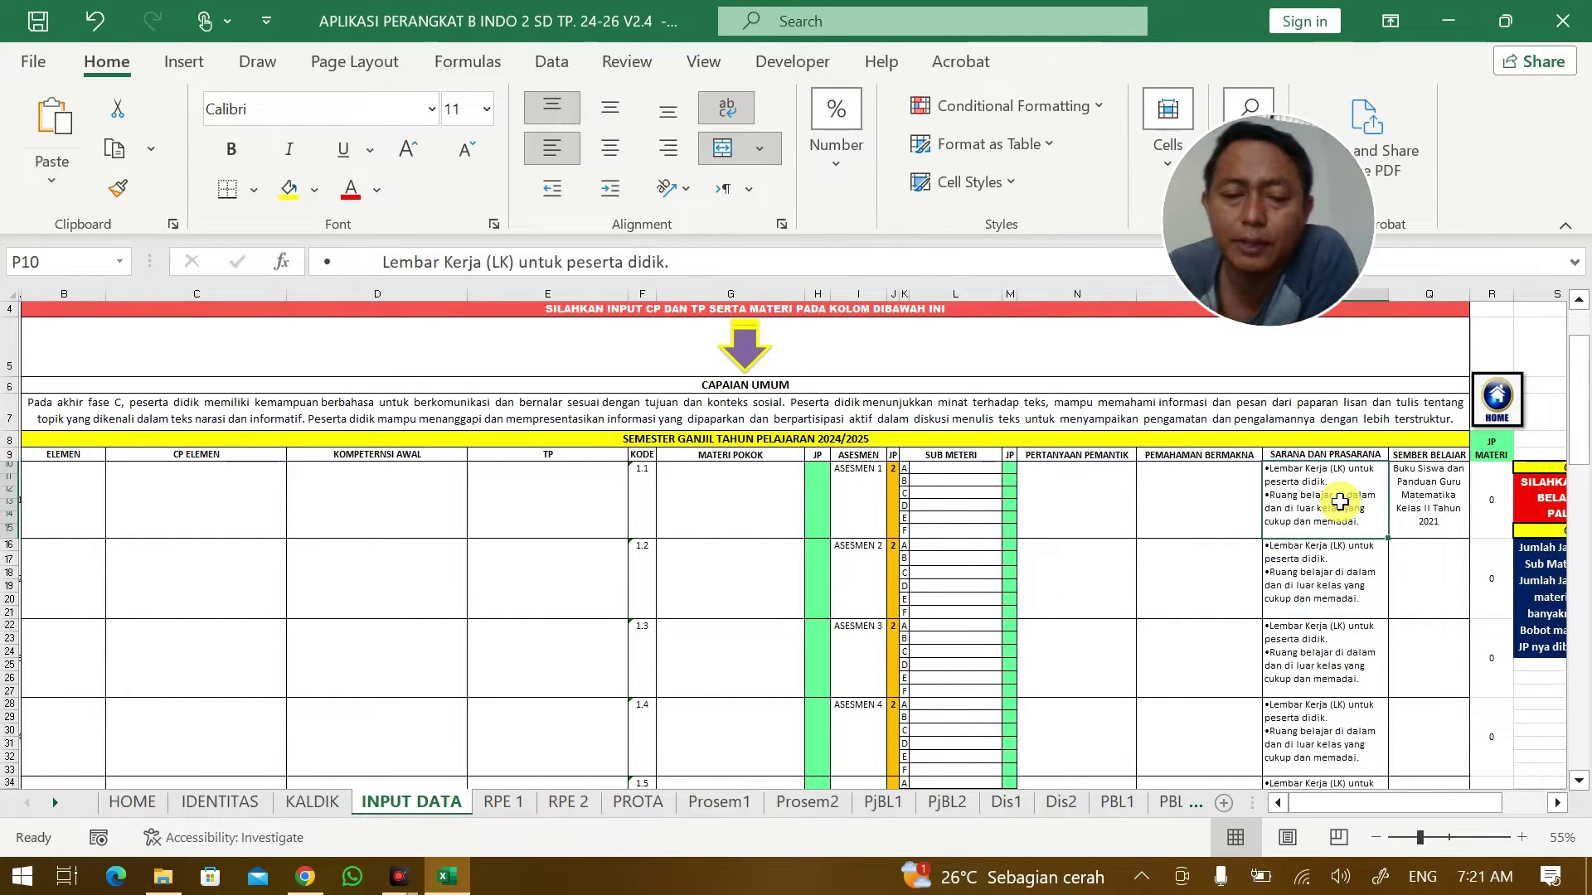
Clear the even-semester entries from the Elemen column through the TP column.
{"action": "scroll", "coordinate": [1126, 527], "scroll_direction": "down", "scroll_amount": 10}
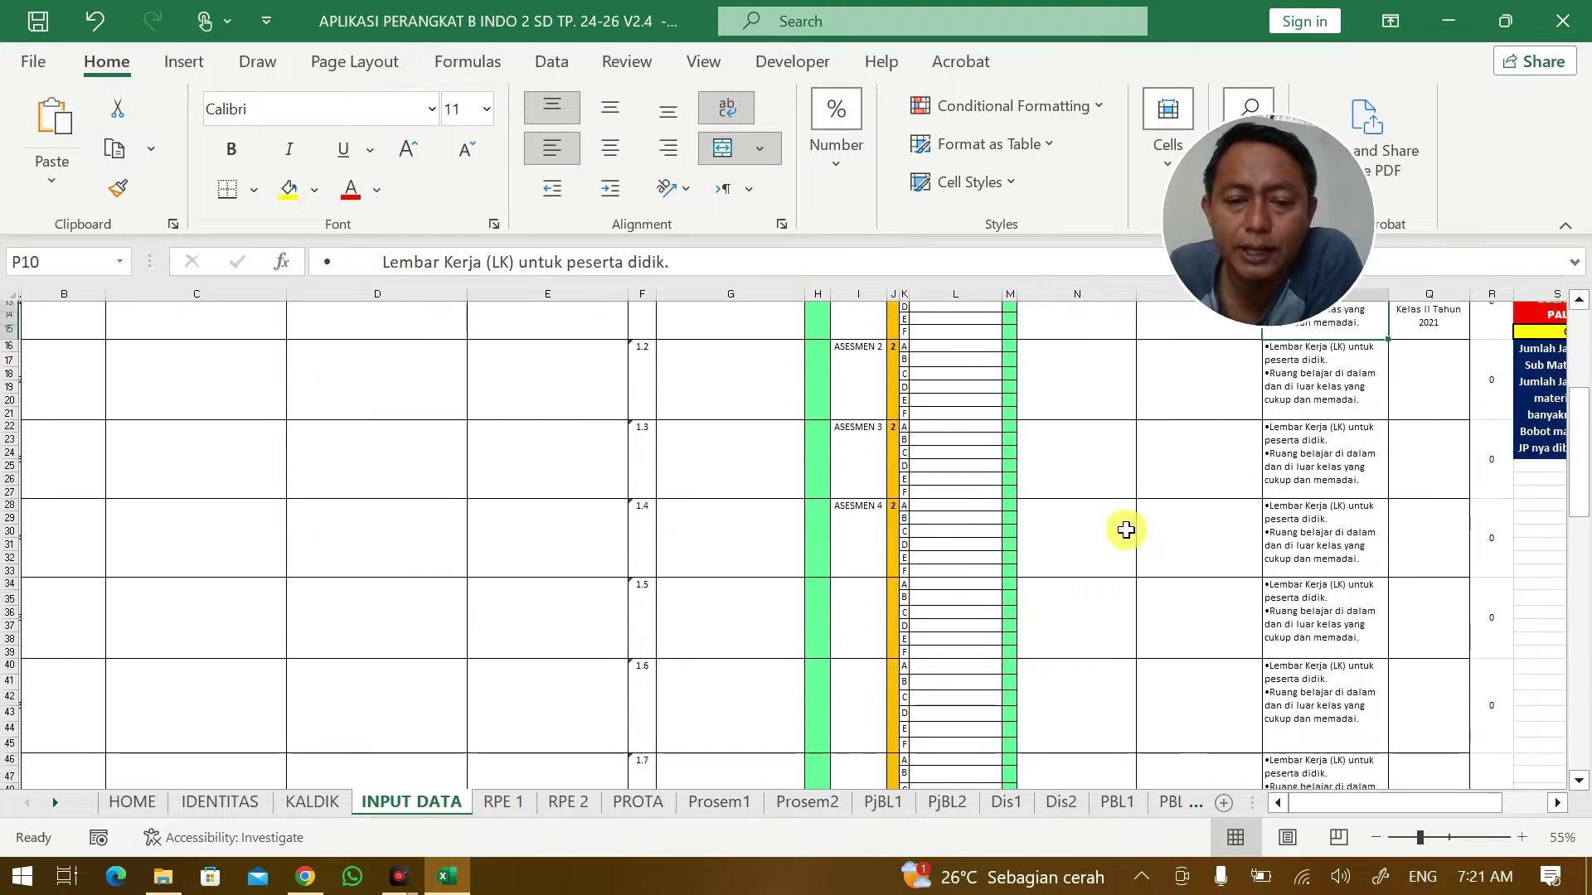
{"action": "scroll", "coordinate": [884, 623], "scroll_direction": "down", "scroll_amount": 5}
{"action": "left_click_drag", "start_coordinate": [50, 560], "coordinate": [608, 663]}
{"action": "scroll", "coordinate": [671, 571], "scroll_direction": "up", "scroll_amount": 7}
Clear the Materi Pokok entries and their JP hours for even-semester codes 2.1 to 2.4.
{"action": "left_click_drag", "start_coordinate": [774, 565], "coordinate": [747, 668]}
{"action": "scroll", "coordinate": [866, 456], "scroll_direction": "up", "scroll_amount": 8}
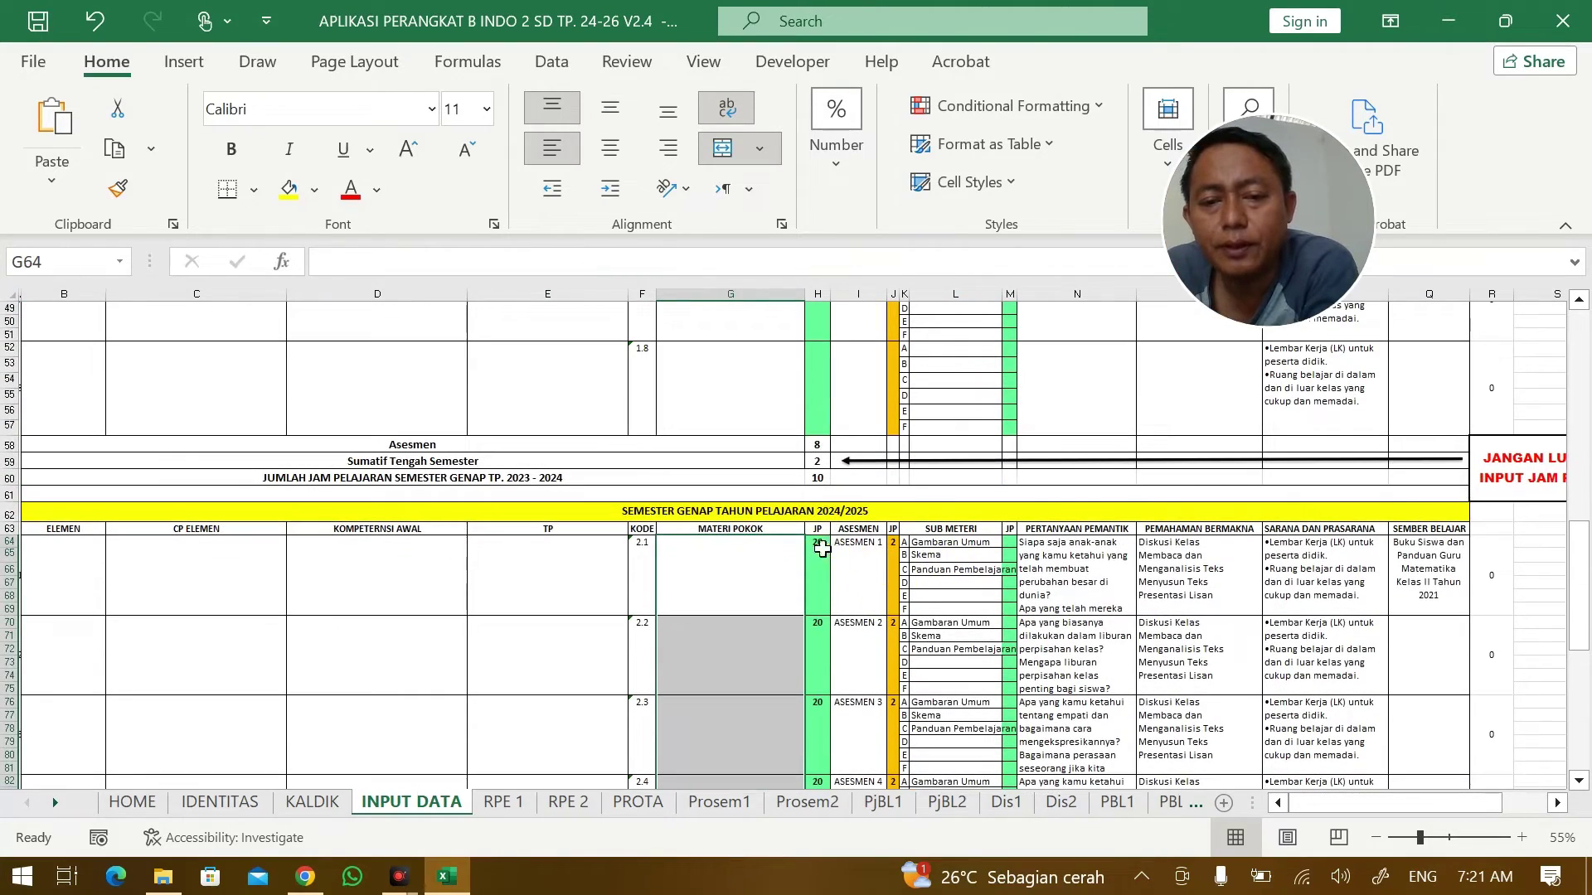
{"action": "left_click_drag", "start_coordinate": [817, 543], "coordinate": [814, 792]}
{"action": "key", "text": "Delete"}
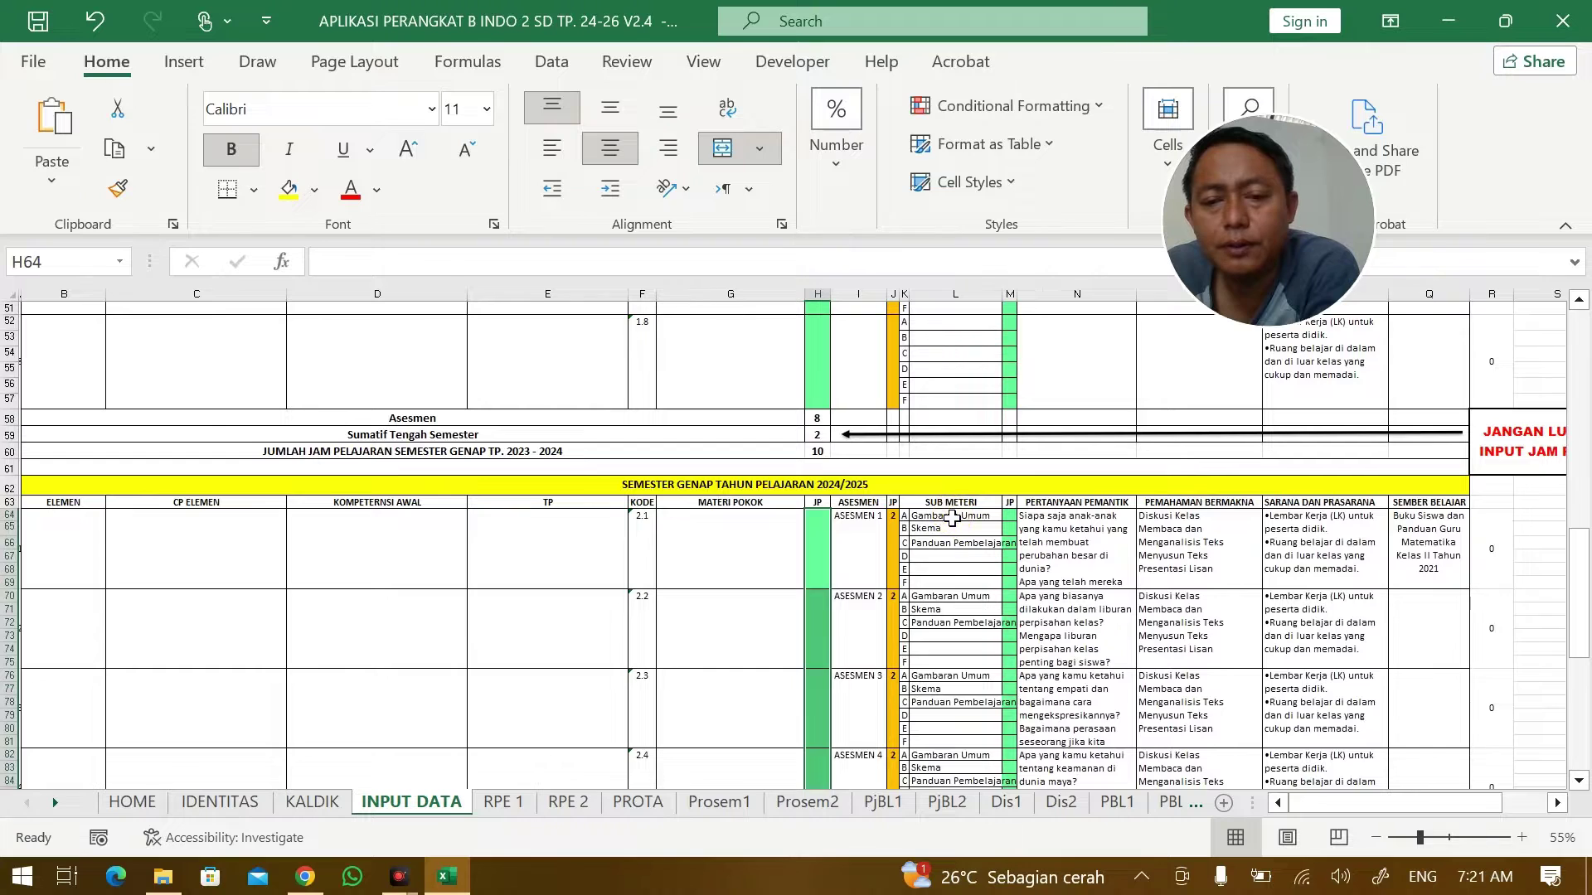
Clear the even-semester sub-material, JP, Pertanyaan Pemantik and Pemahaman Bermakna entries for codes 2.1 to 2.4.
{"action": "left_click_drag", "start_coordinate": [951, 519], "coordinate": [1202, 786]}
{"action": "key", "text": "Delete"}
{"action": "scroll", "coordinate": [1159, 695], "scroll_direction": "down", "scroll_amount": 5}
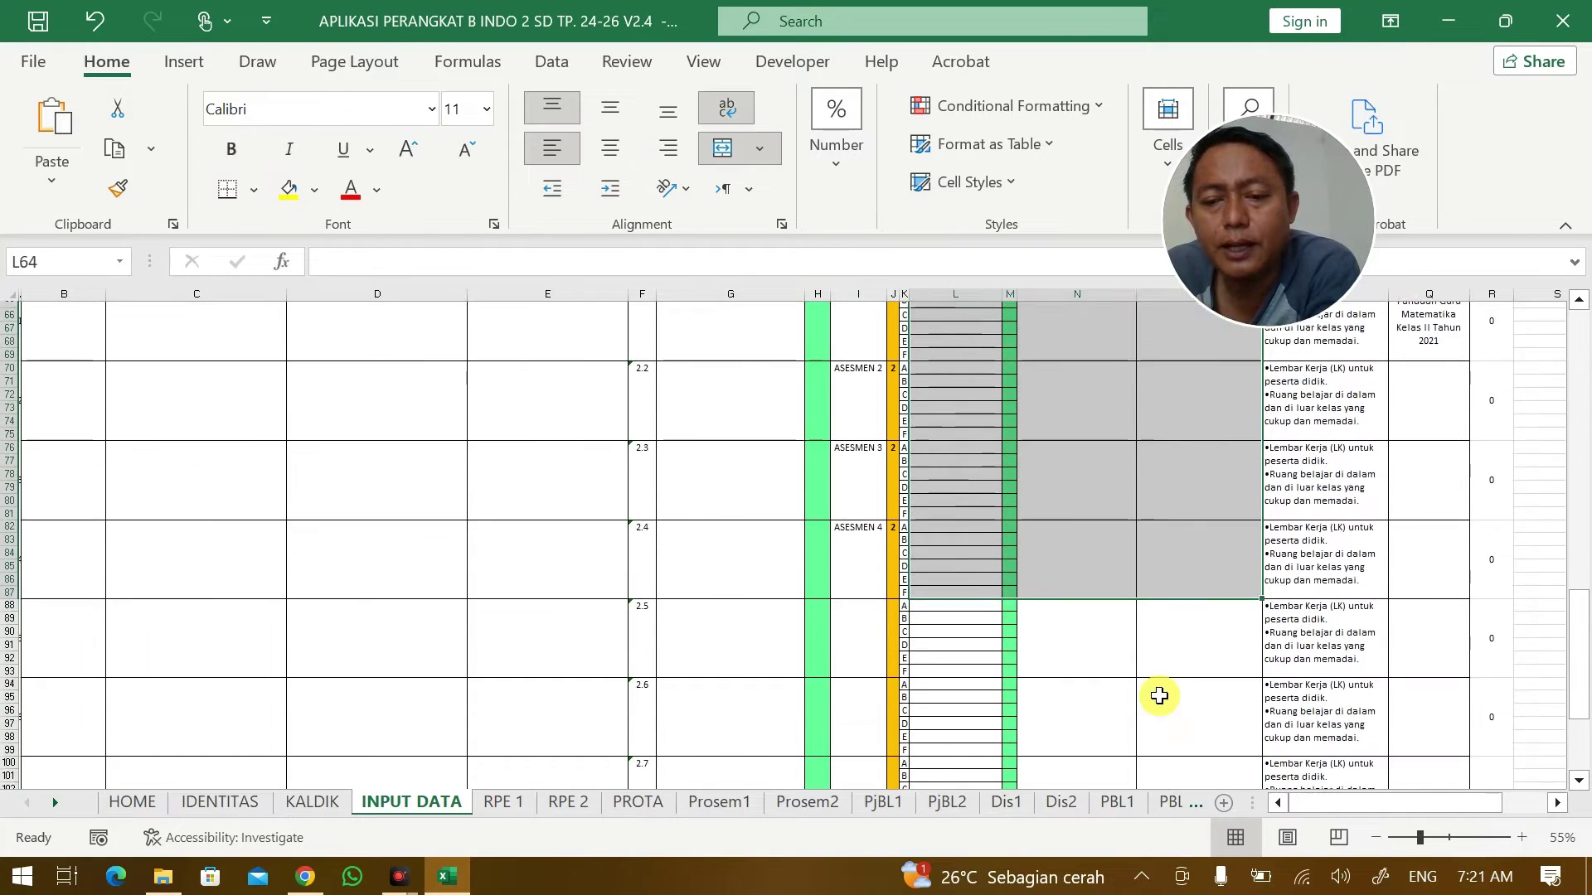
Clear the Capaian Umum text in cell B7 above the odd-semester table.
{"action": "scroll", "coordinate": [397, 657], "scroll_direction": "up", "scroll_amount": 20}
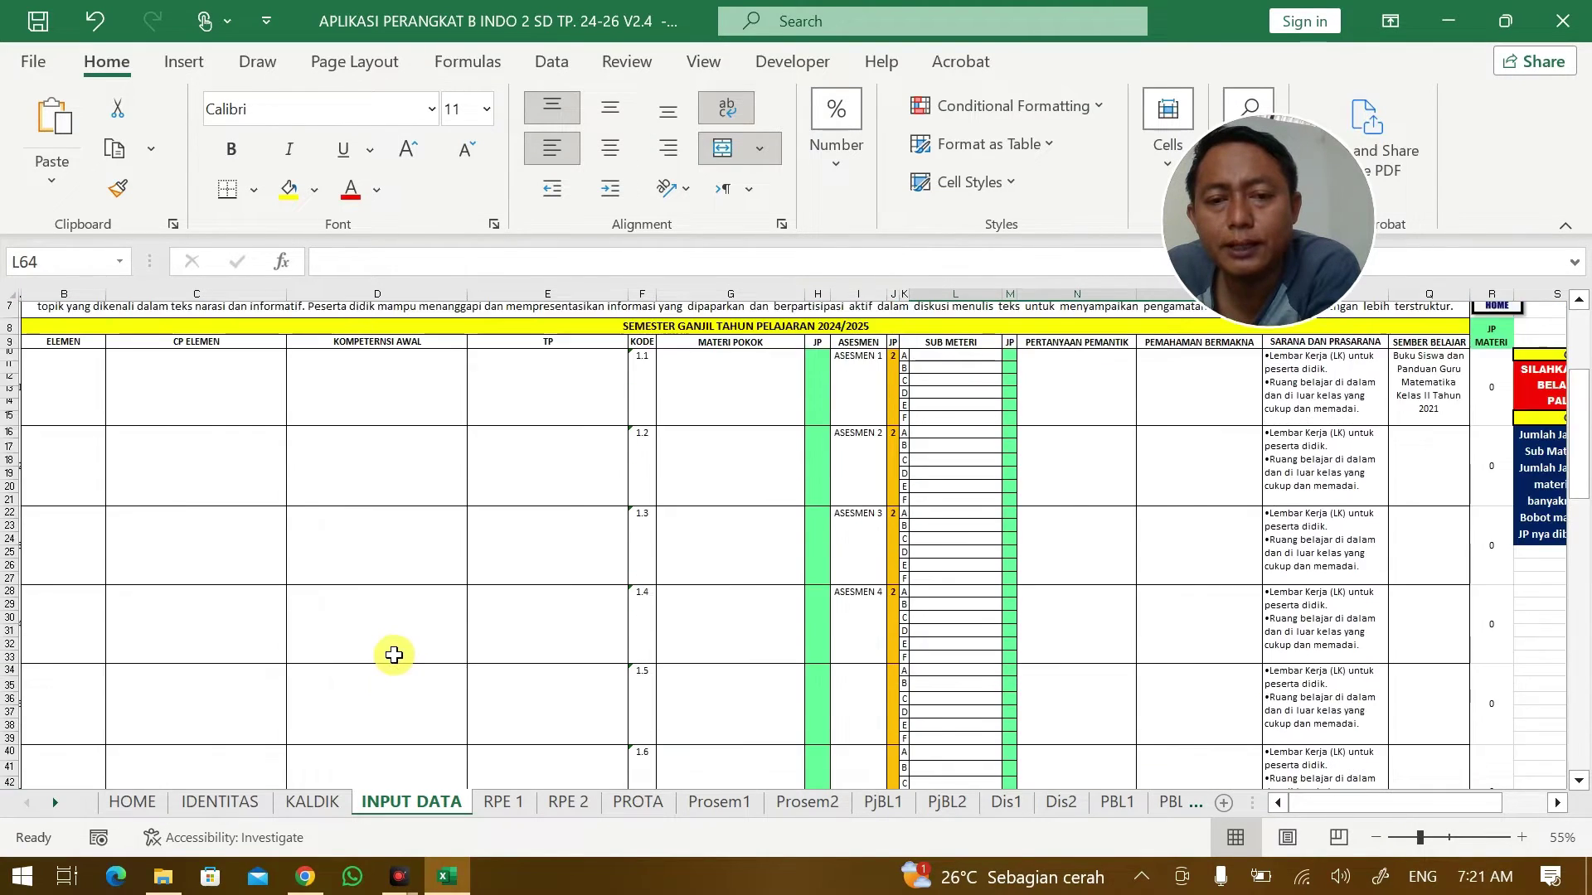
{"action": "scroll", "coordinate": [393, 655], "scroll_direction": "up", "scroll_amount": 2}
{"action": "left_click", "coordinate": [619, 502]}
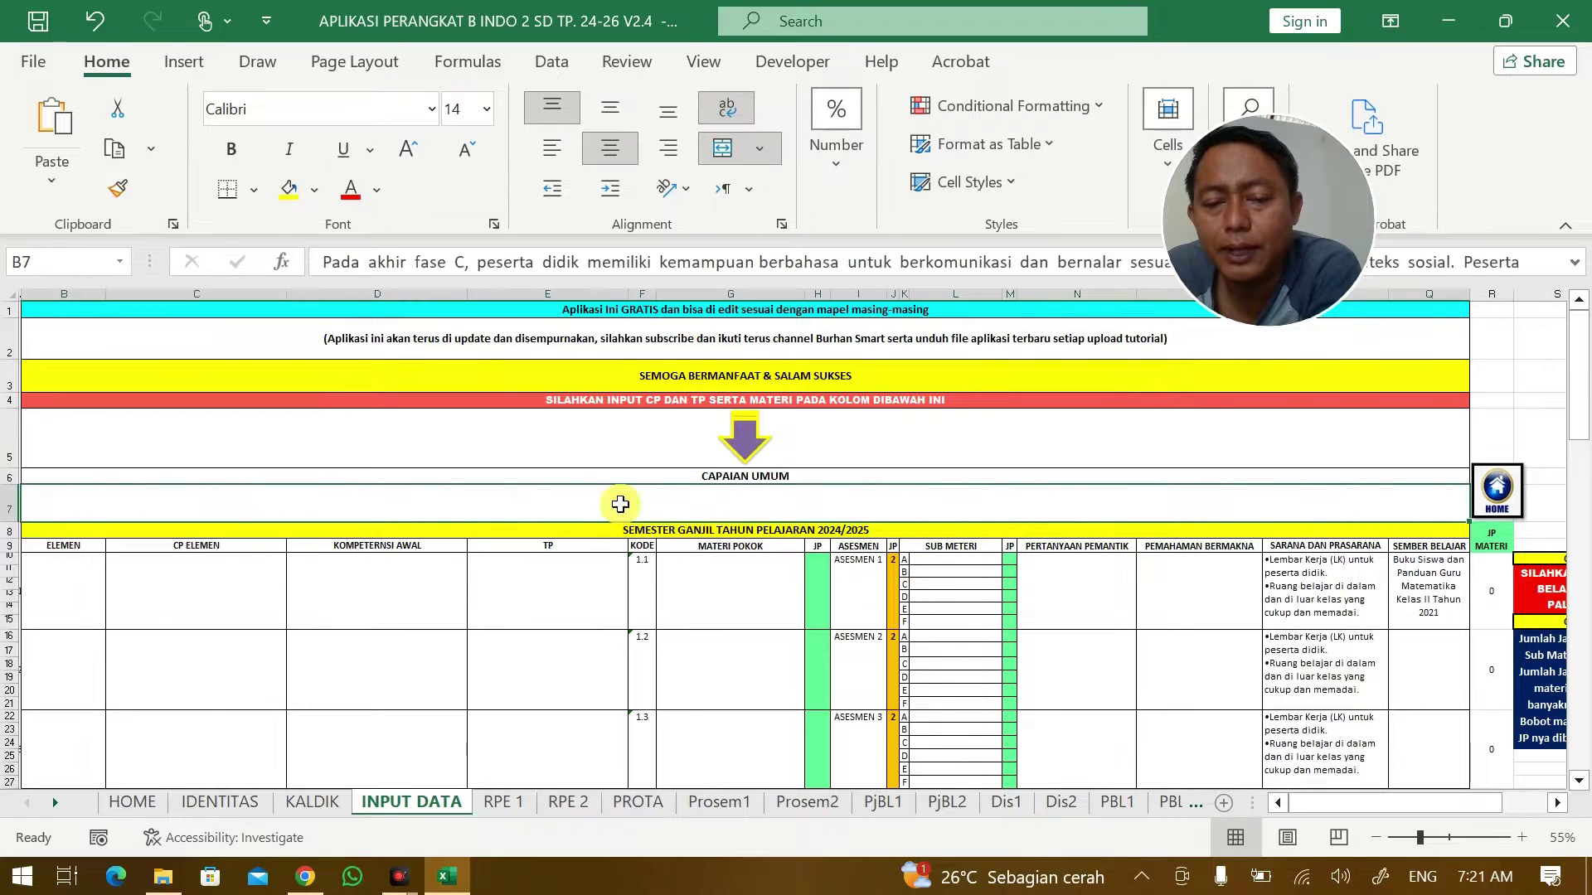
{"action": "key", "text": "Delete"}
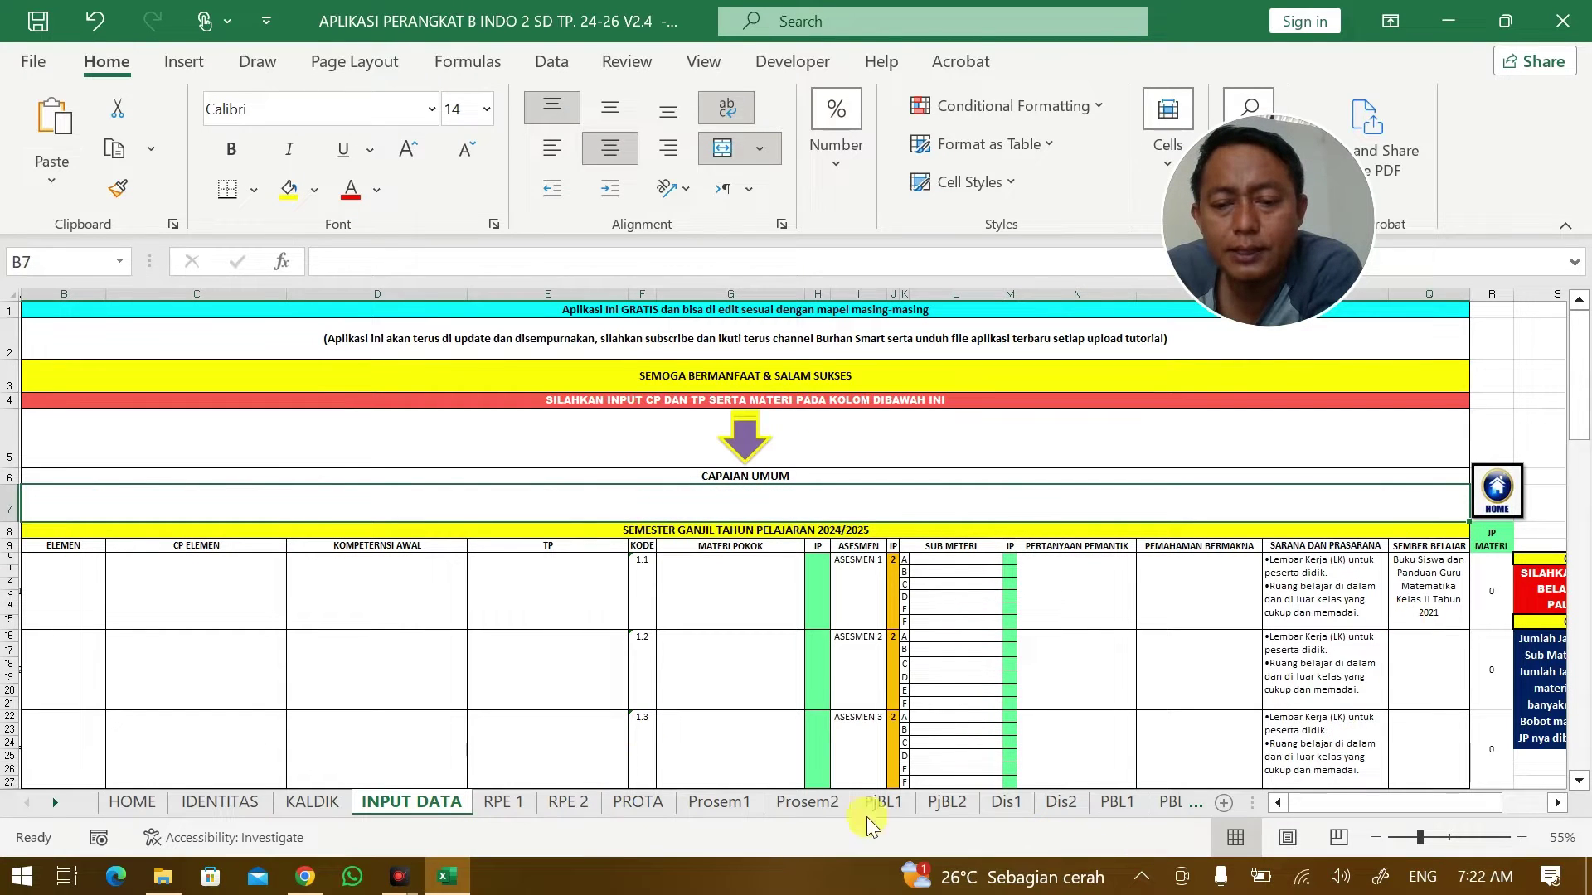
Enter 8 in cell S7 beside the sheet's HOME icon and clear it again.
{"action": "left_click", "coordinate": [829, 678]}
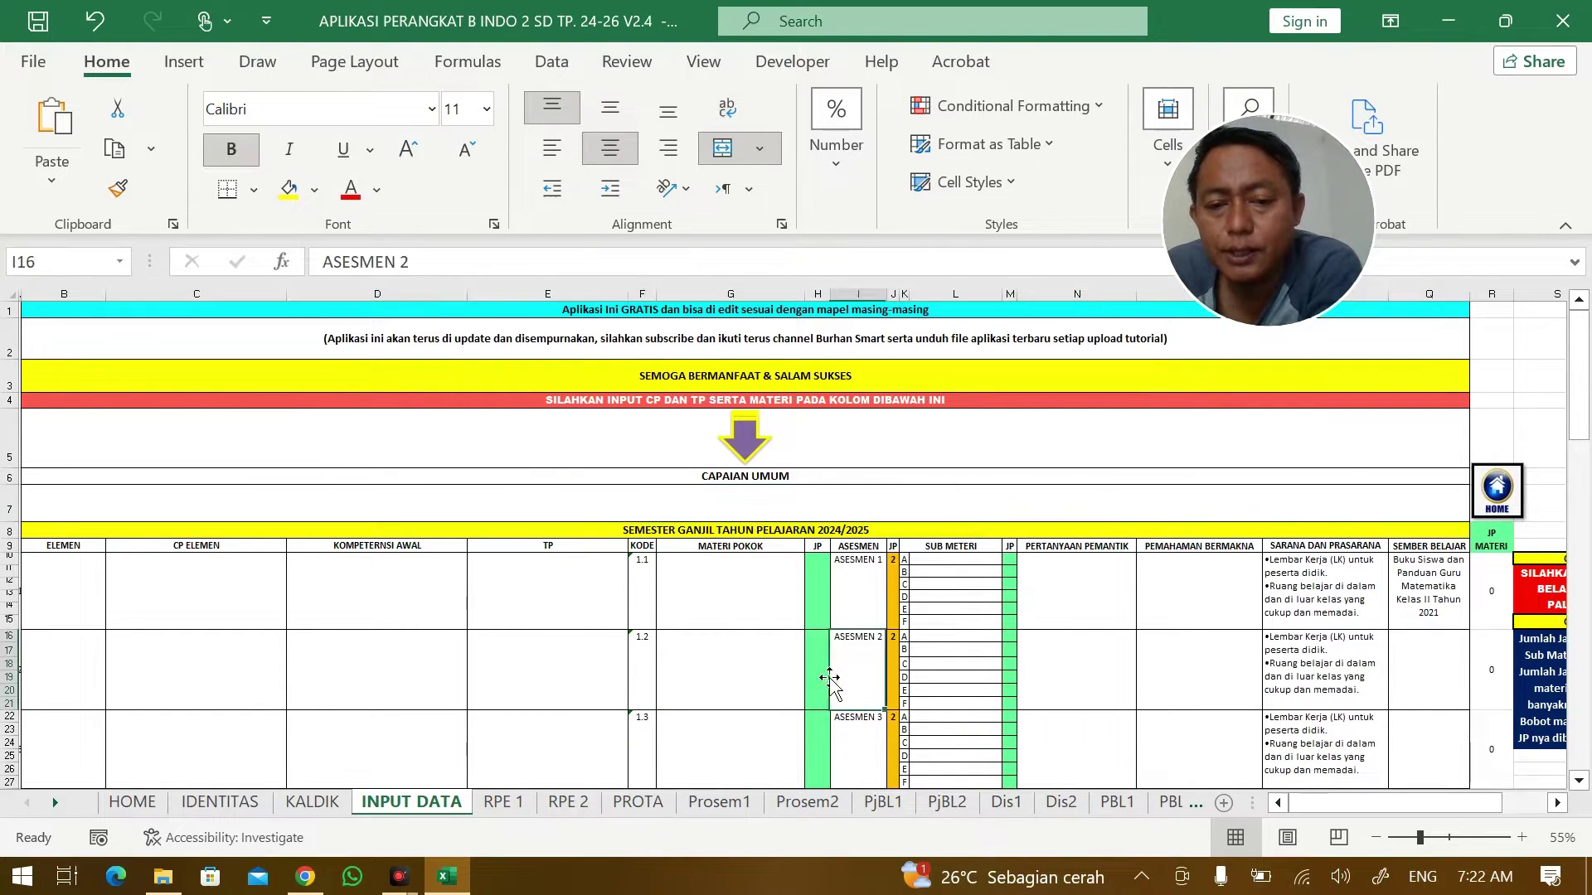
{"action": "key", "text": "Right"}
{"action": "key", "text": "Right"}
{"action": "key", "text": "Right"}
{"action": "key", "text": "Right"}
{"action": "key", "text": "Right"}
{"action": "key", "text": "Right"}
{"action": "key", "text": "Right"}
{"action": "key", "text": "Right"}
{"action": "key", "text": "Right"}
{"action": "key", "text": "Right"}
{"action": "key", "text": "Right"}
{"action": "key", "text": "Right"}
{"action": "key", "text": "Right"}
{"action": "key", "text": "Right"}
{"action": "key", "text": "Right"}
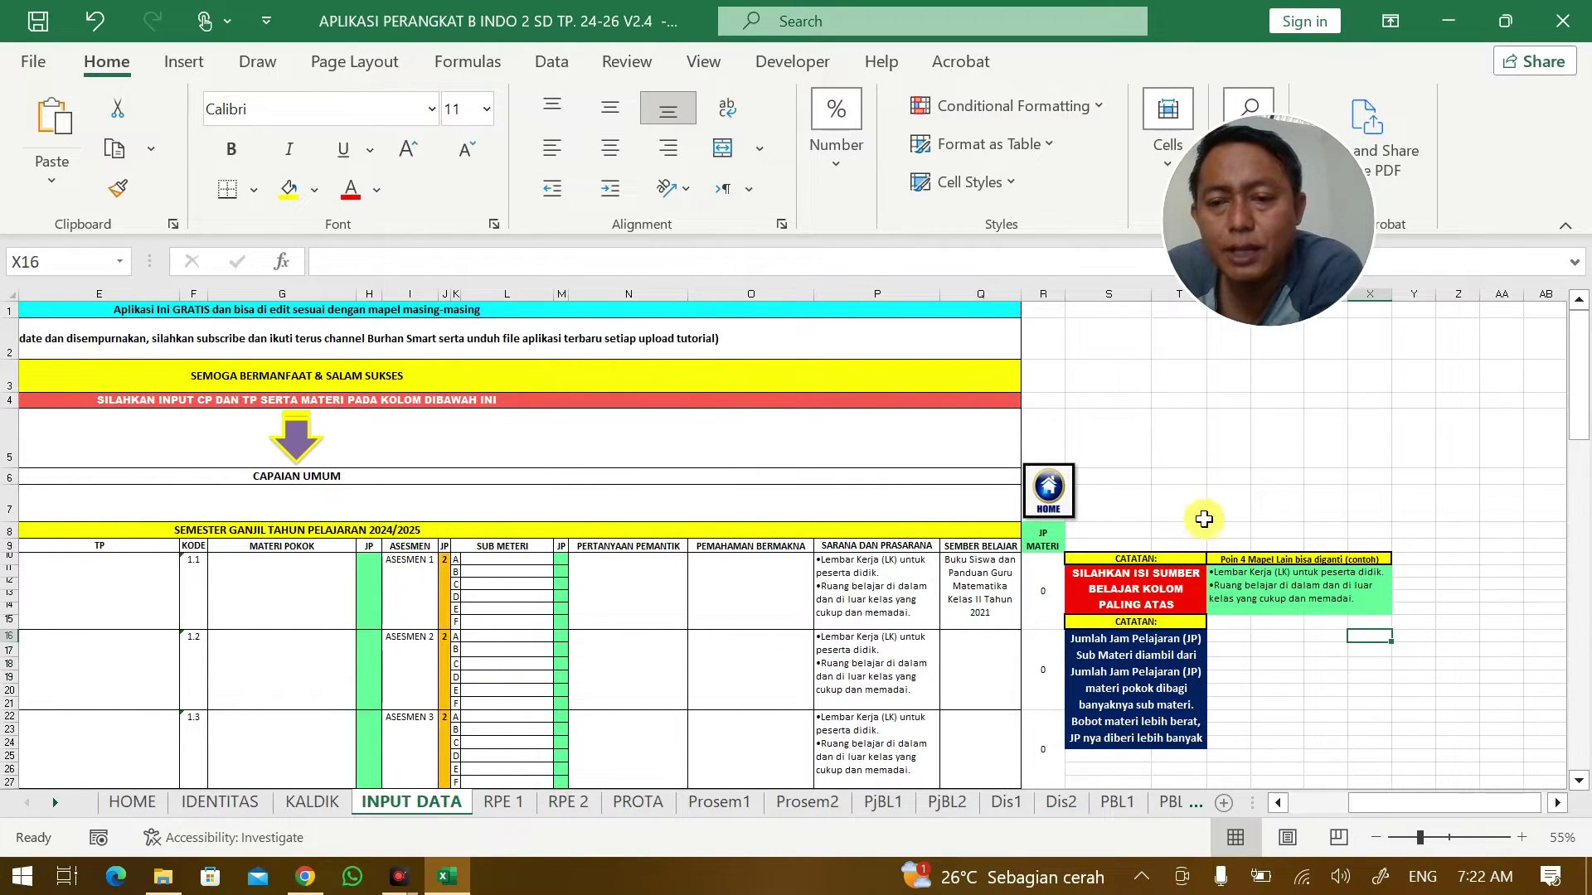
{"action": "left_click", "coordinate": [1137, 504]}
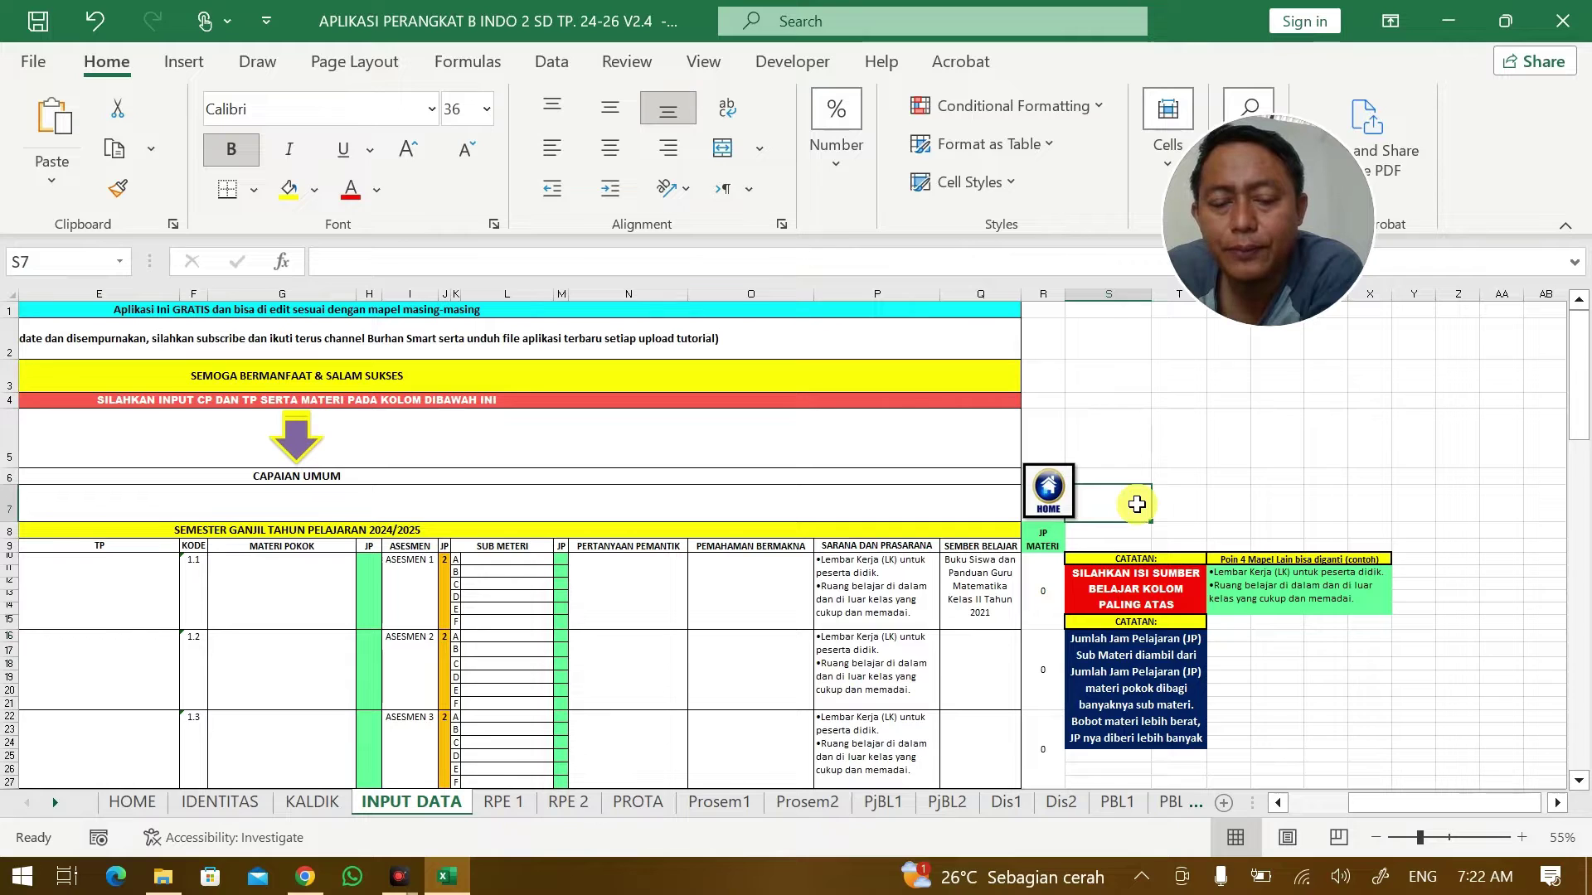
{"action": "type", "text": "8"}
{"action": "left_click", "coordinate": [1396, 501]}
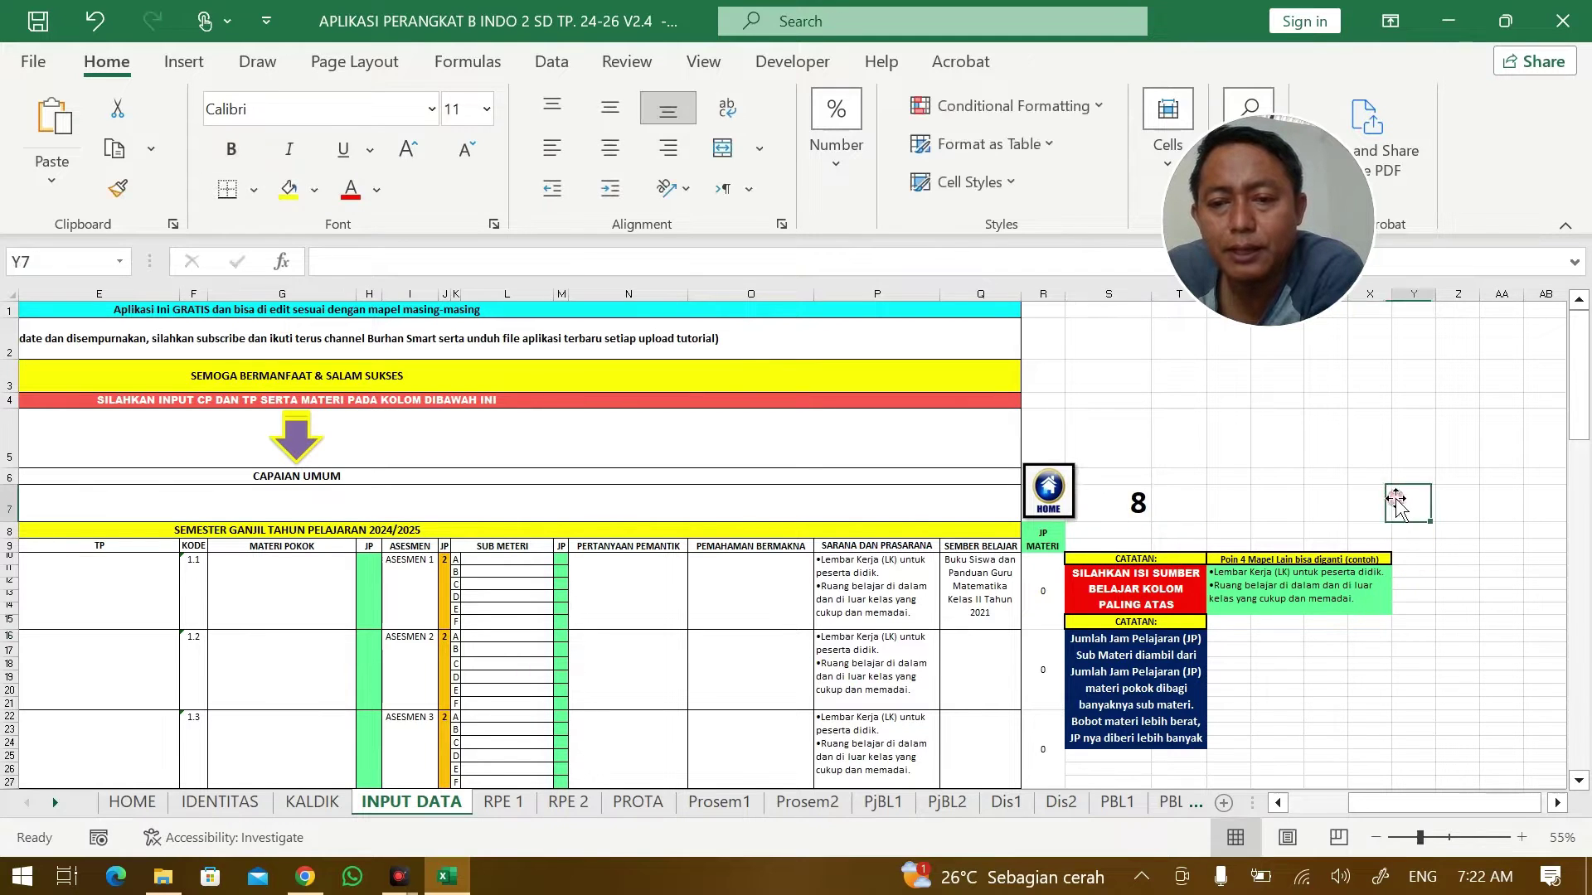
{"action": "left_click", "coordinate": [1139, 508]}
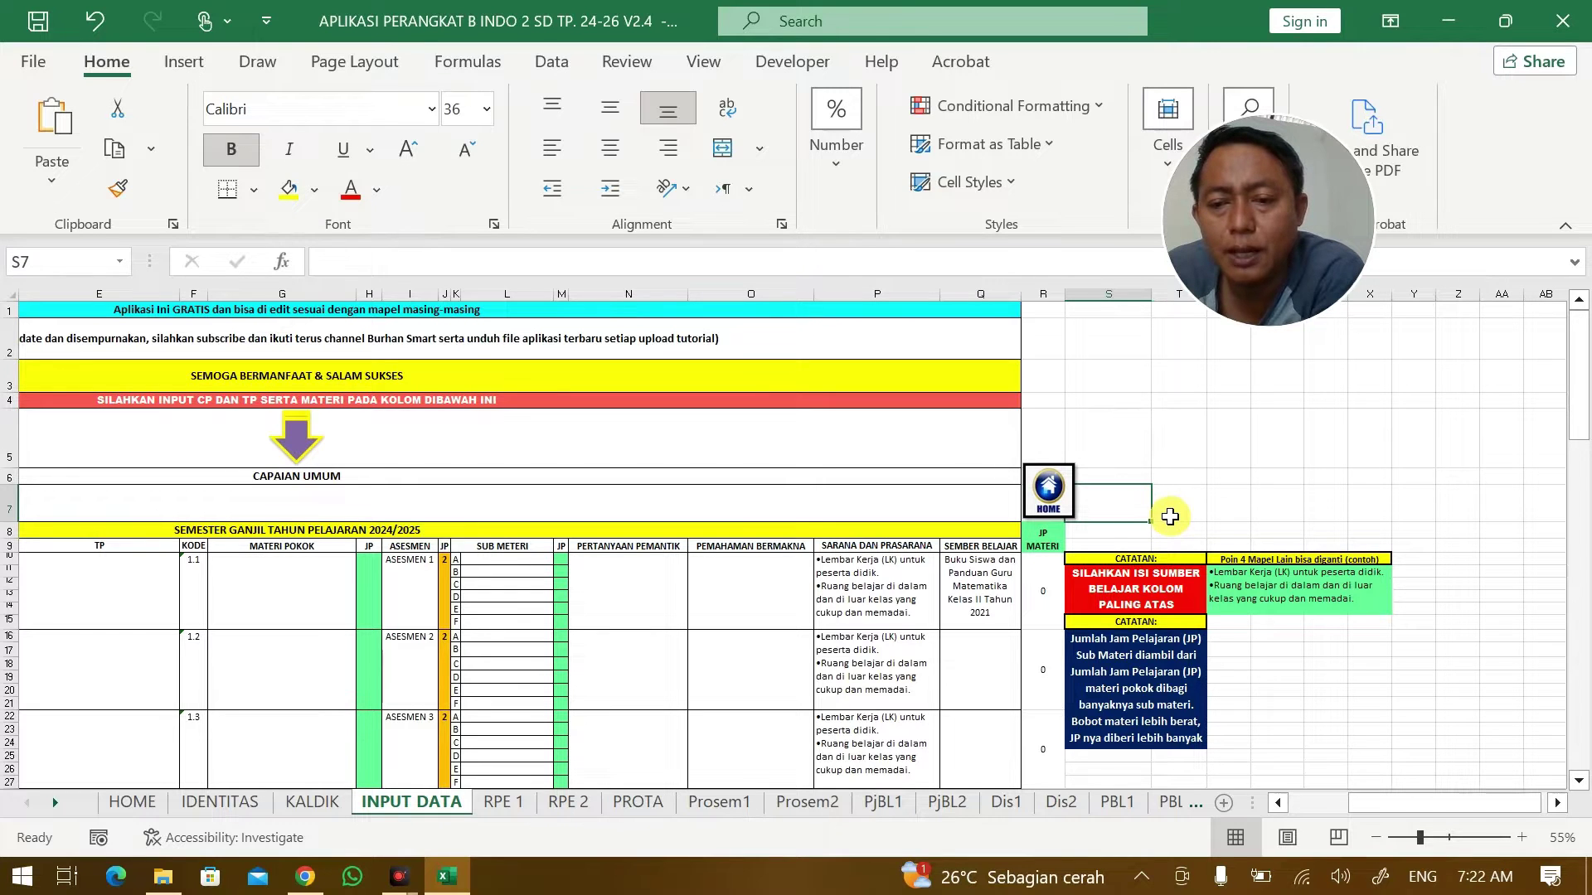
{"action": "left_click", "coordinate": [503, 546]}
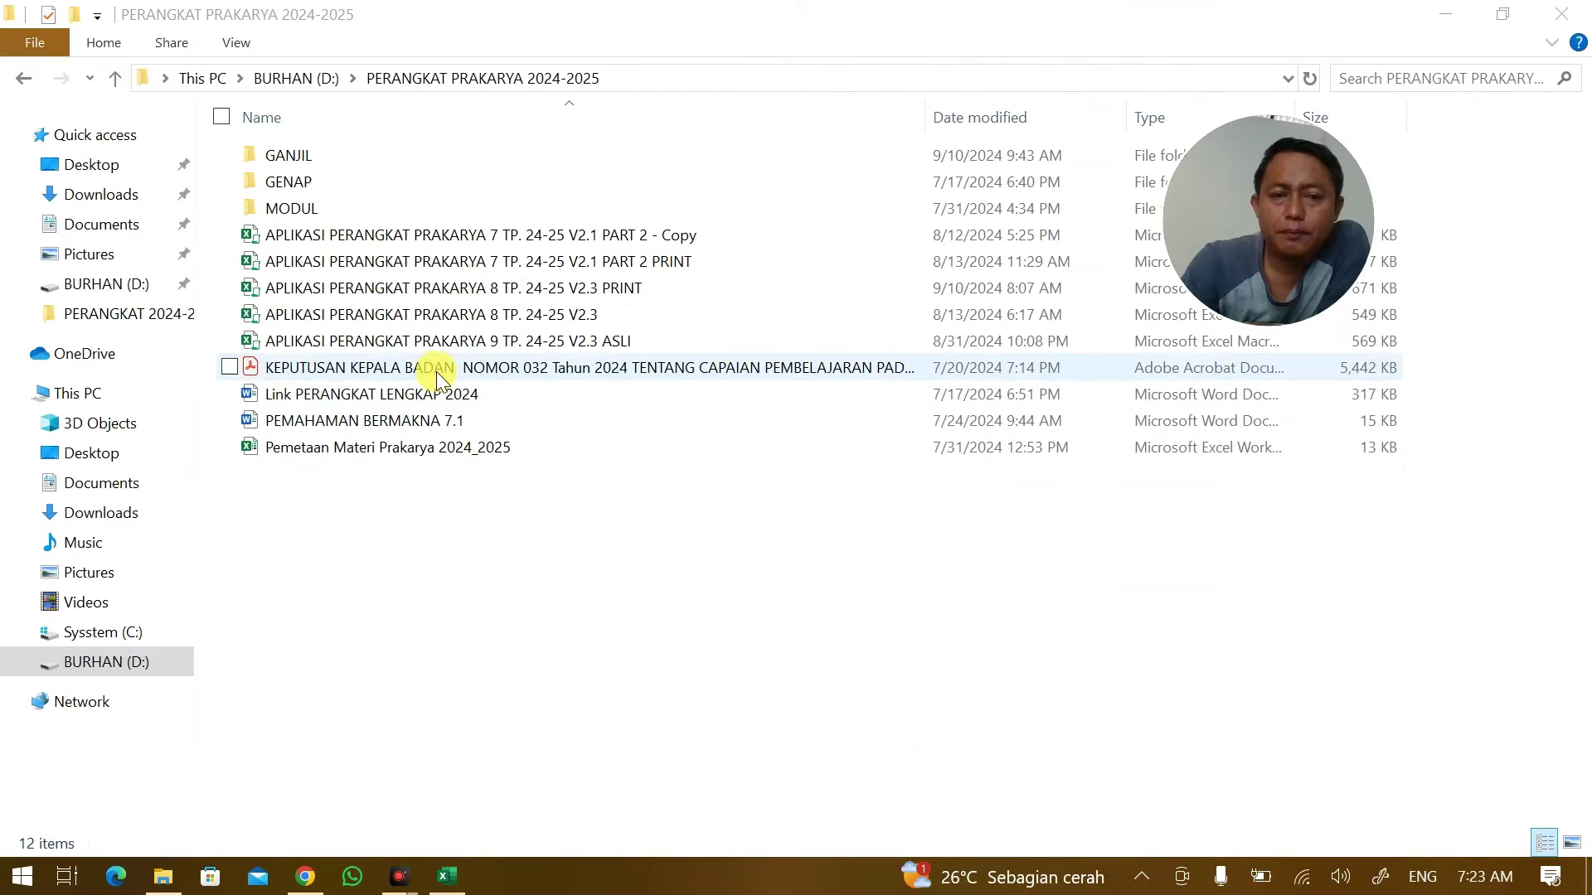
Open the PDF decree KEPUTUSAN KEPALA BADAN NOMOR 032 Tahun 2024 on learning outcomes and look over its first page.
{"action": "left_click", "coordinate": [435, 370]}
{"action": "double_click", "coordinate": [561, 376]}
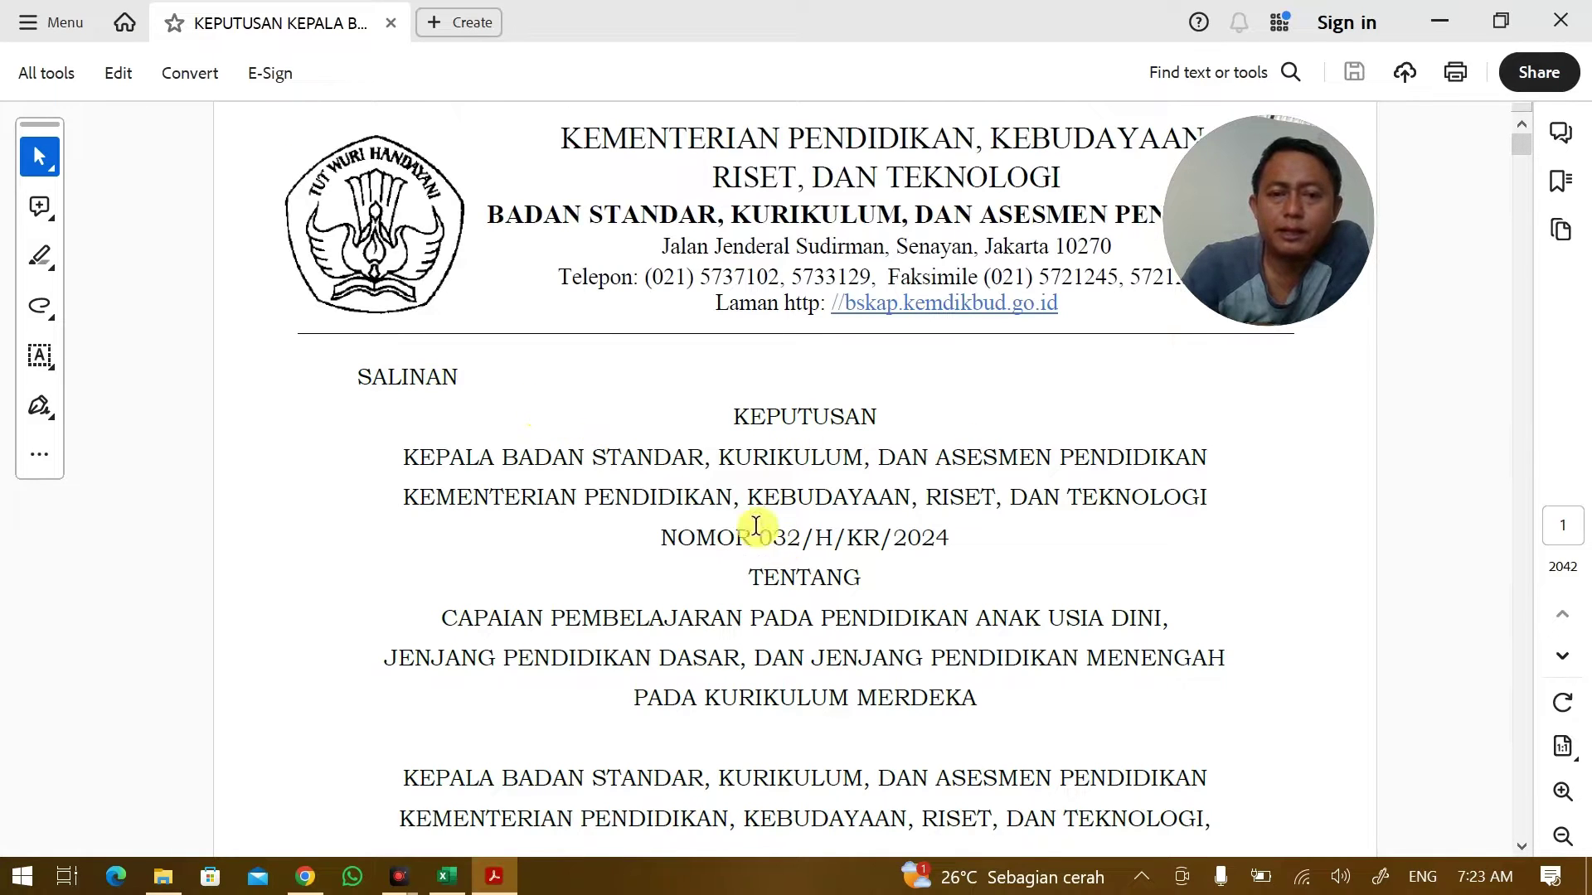
{"action": "scroll", "coordinate": [757, 525], "scroll_direction": "down", "scroll_amount": 3}
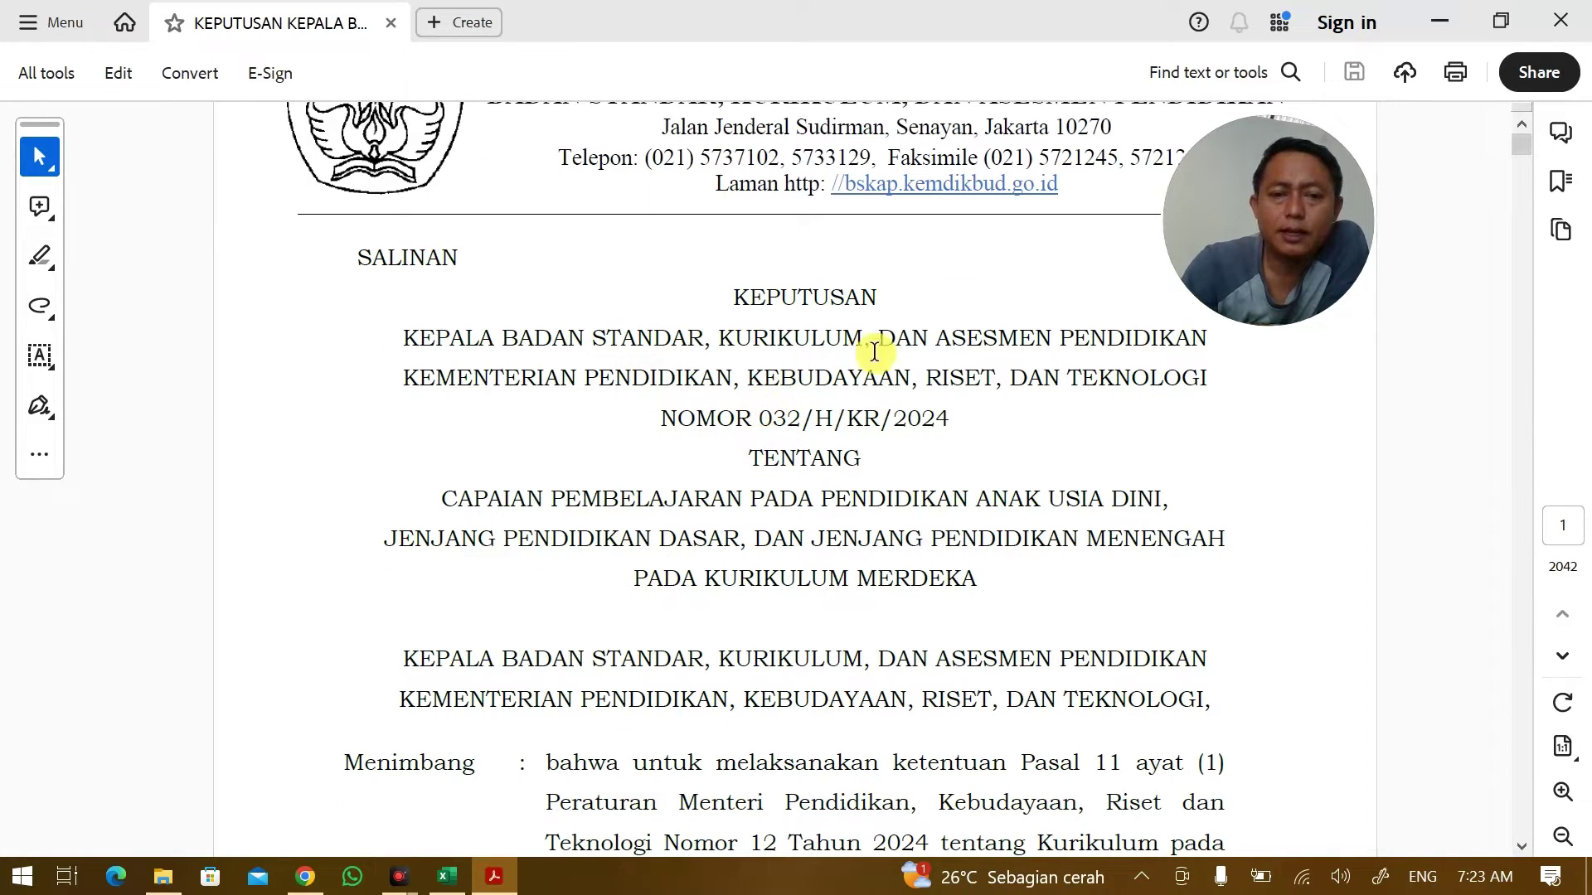
{"action": "scroll", "coordinate": [771, 555], "scroll_direction": "down", "scroll_amount": 5}
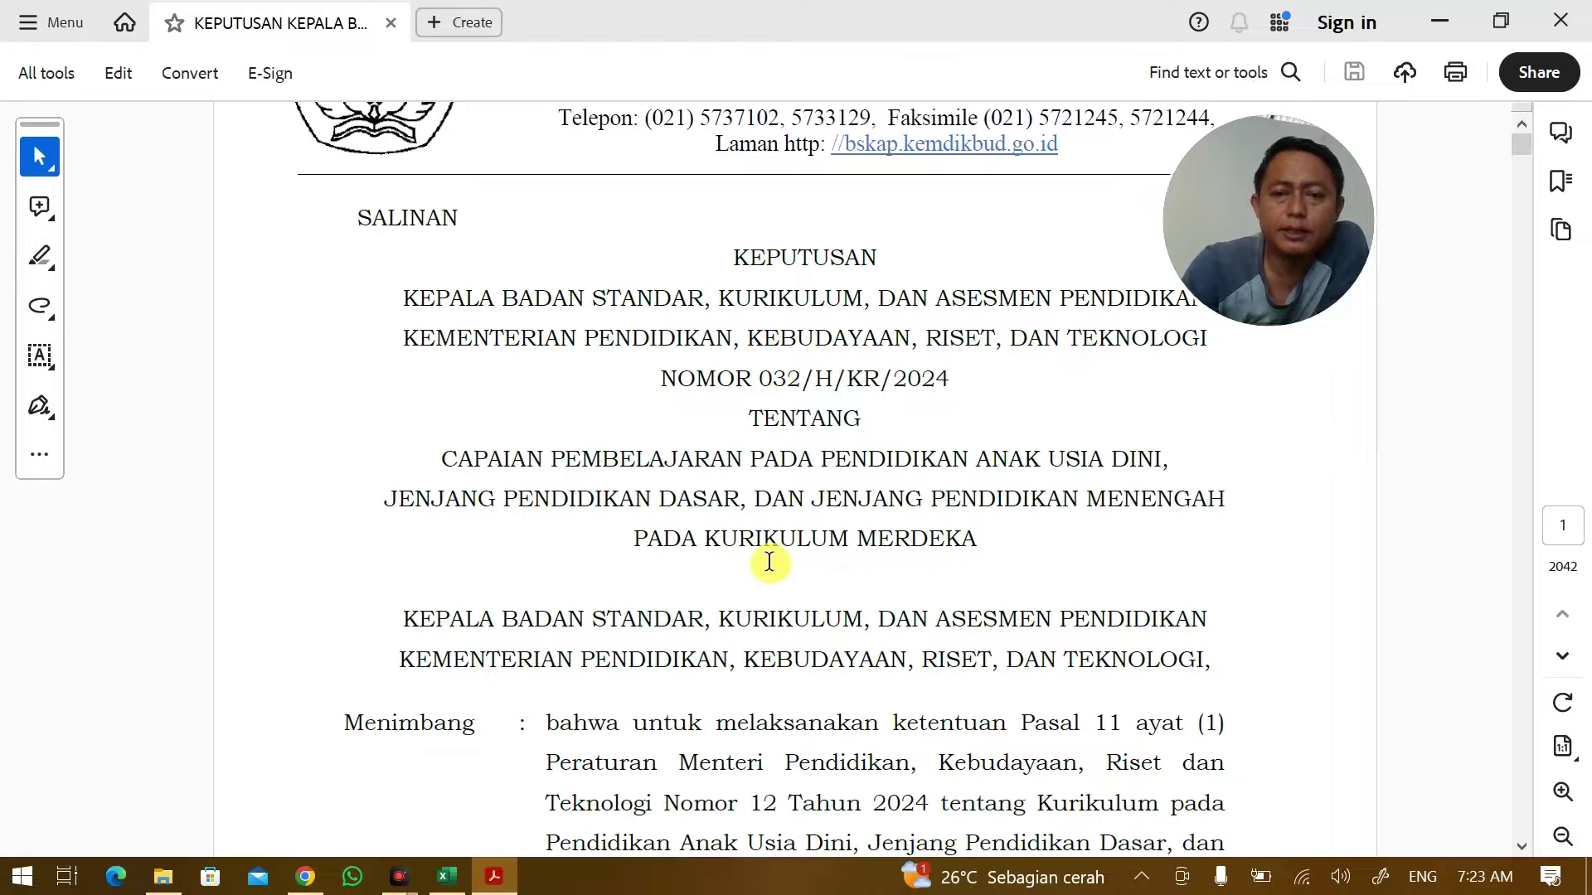
{"action": "scroll", "coordinate": [778, 551], "scroll_direction": "up", "scroll_amount": 5}
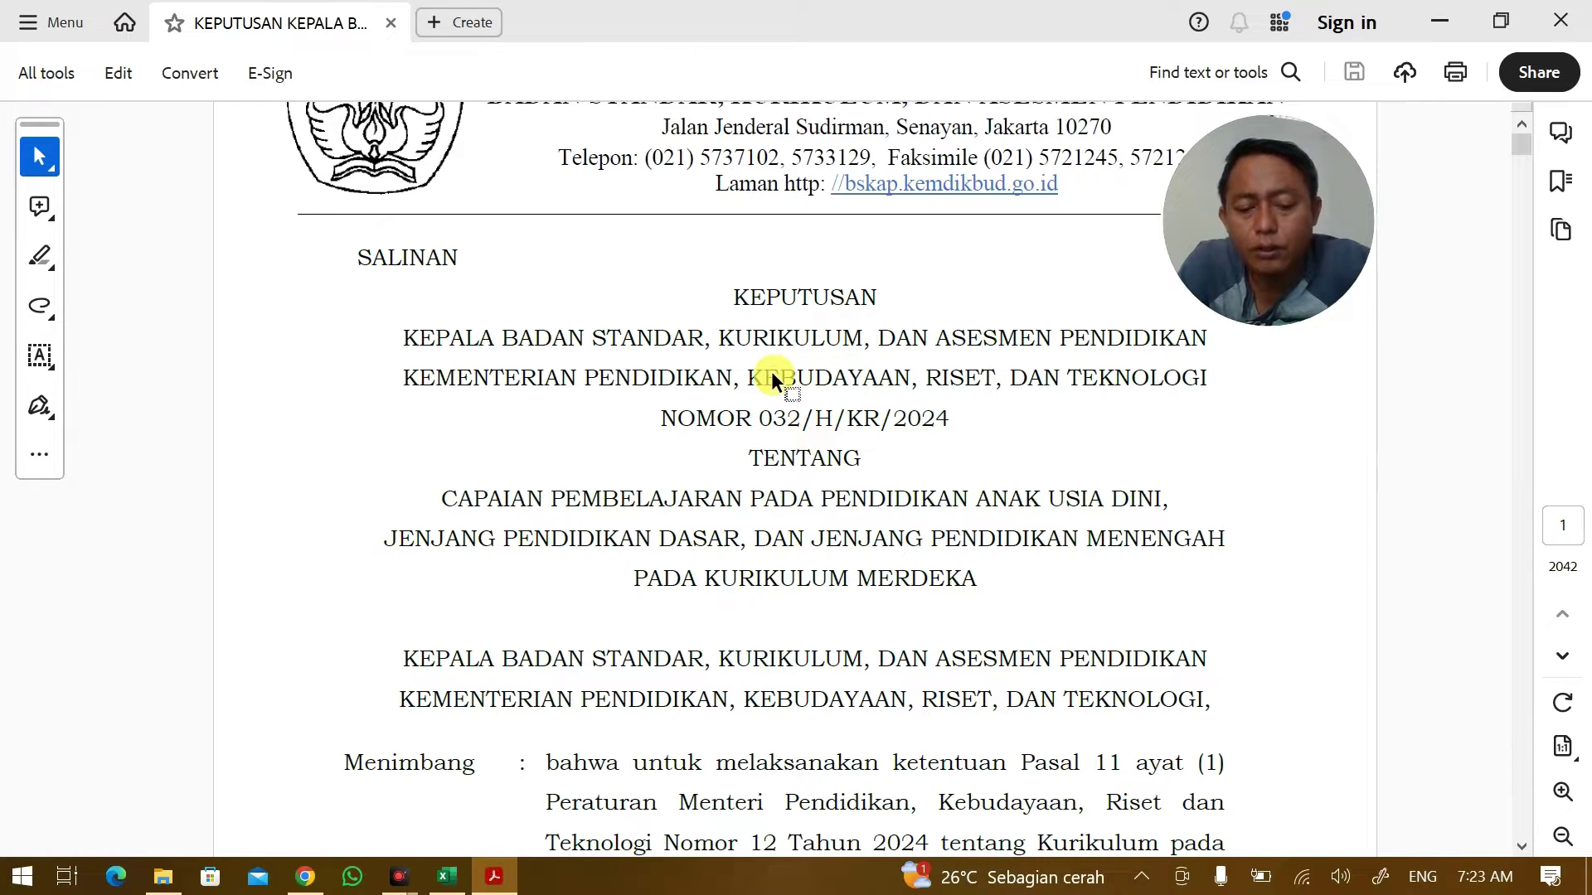
Search the decree for BAHASA INDONESIA.
{"action": "key", "text": "ctrl+f"}
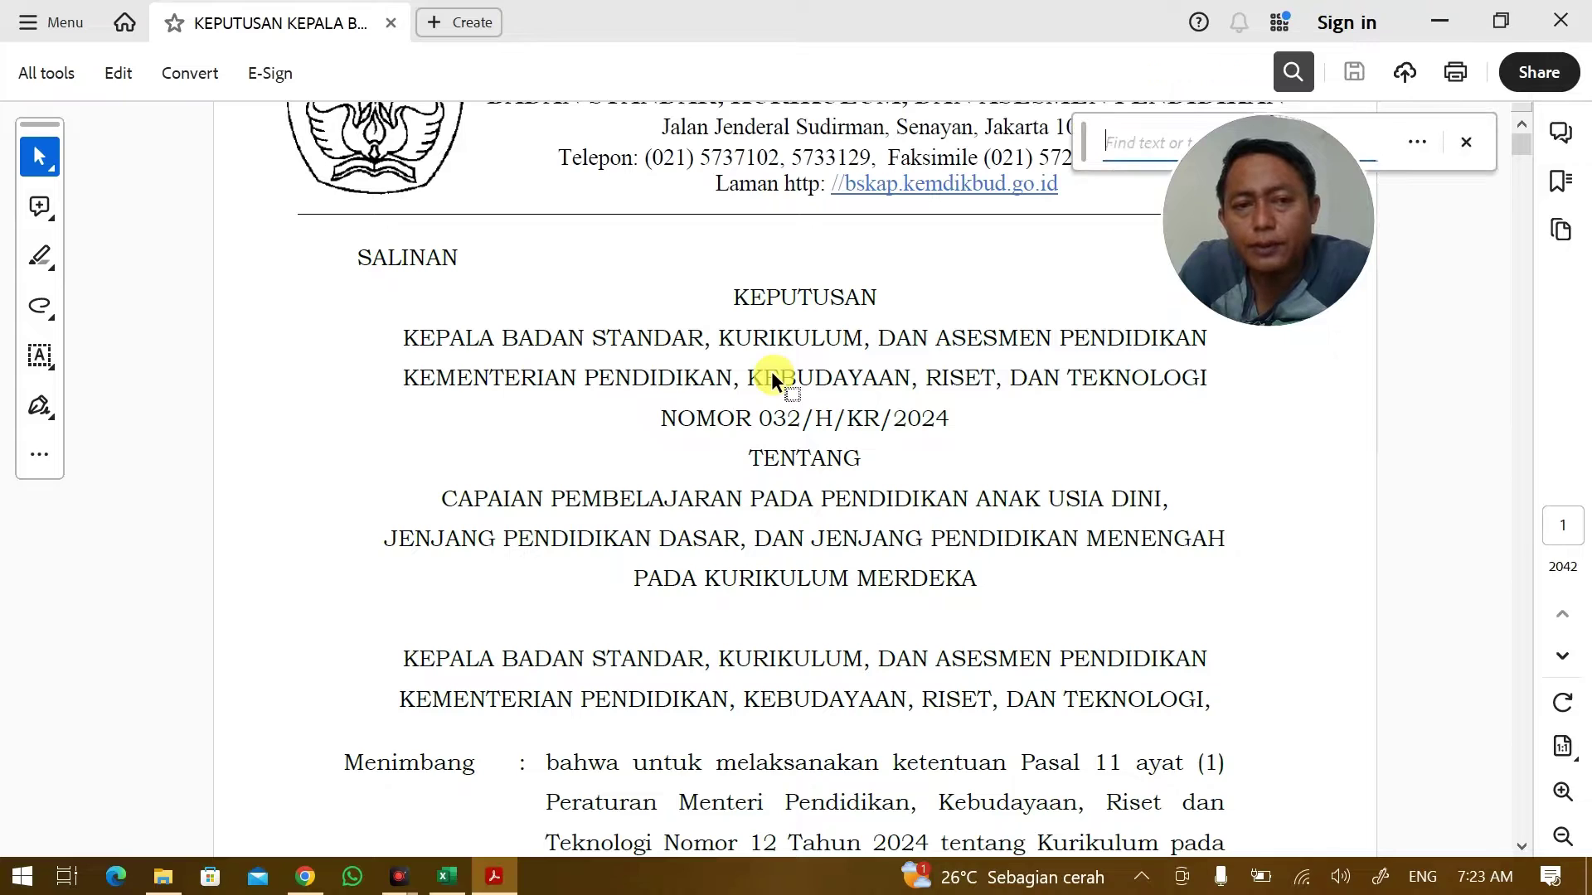
{"action": "left_click_drag", "start_coordinate": [1265, 221], "coordinate": [1378, 278]}
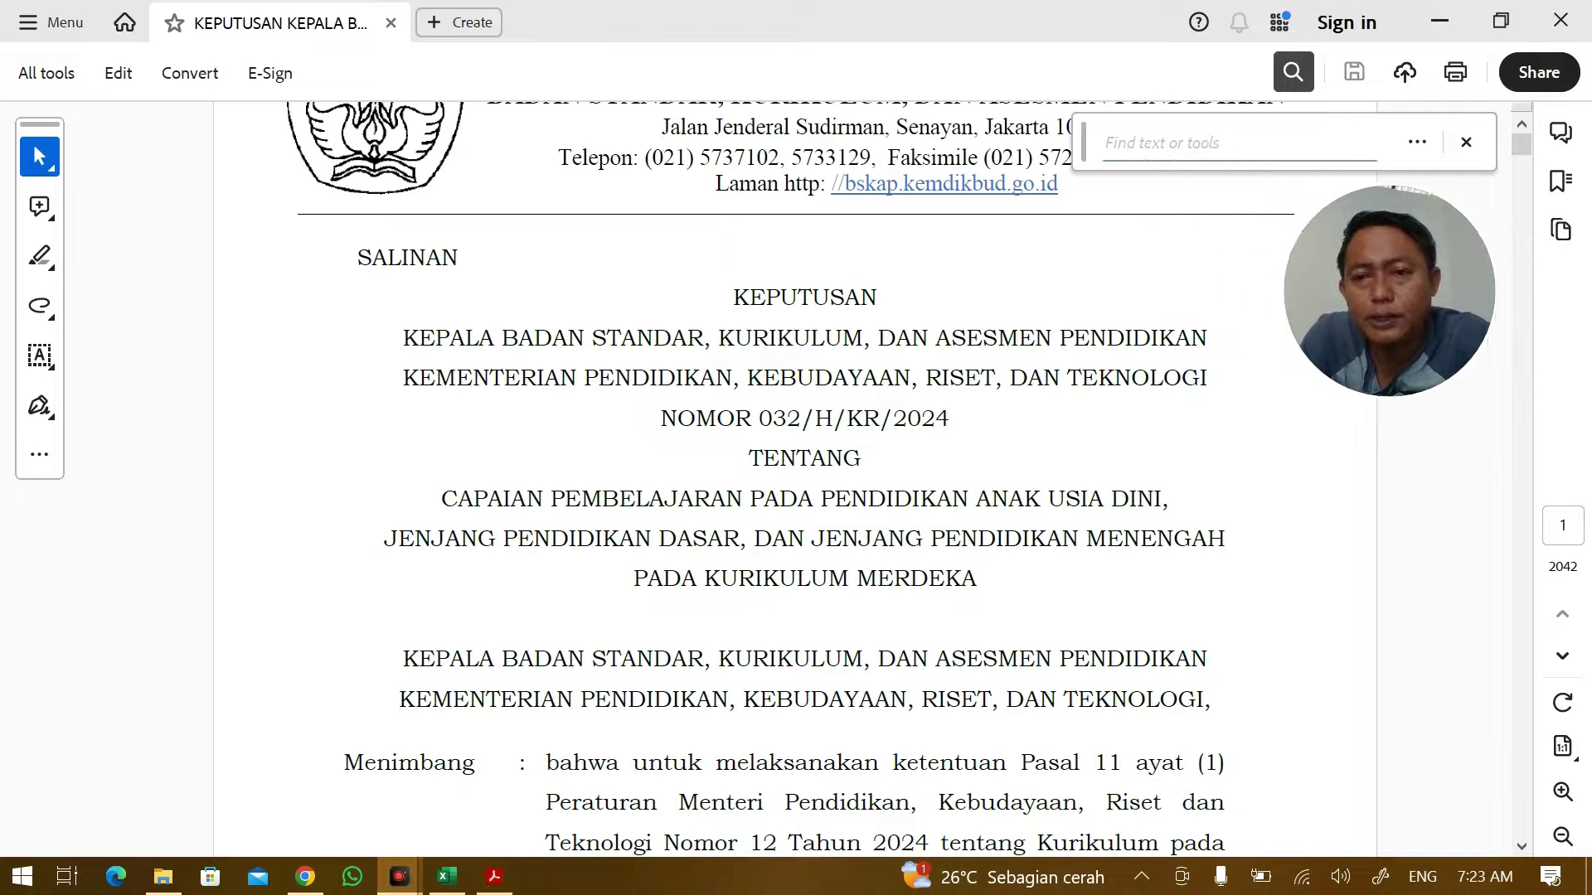
{"action": "left_click", "coordinate": [1183, 142]}
{"action": "type", "text": "BAHA"}
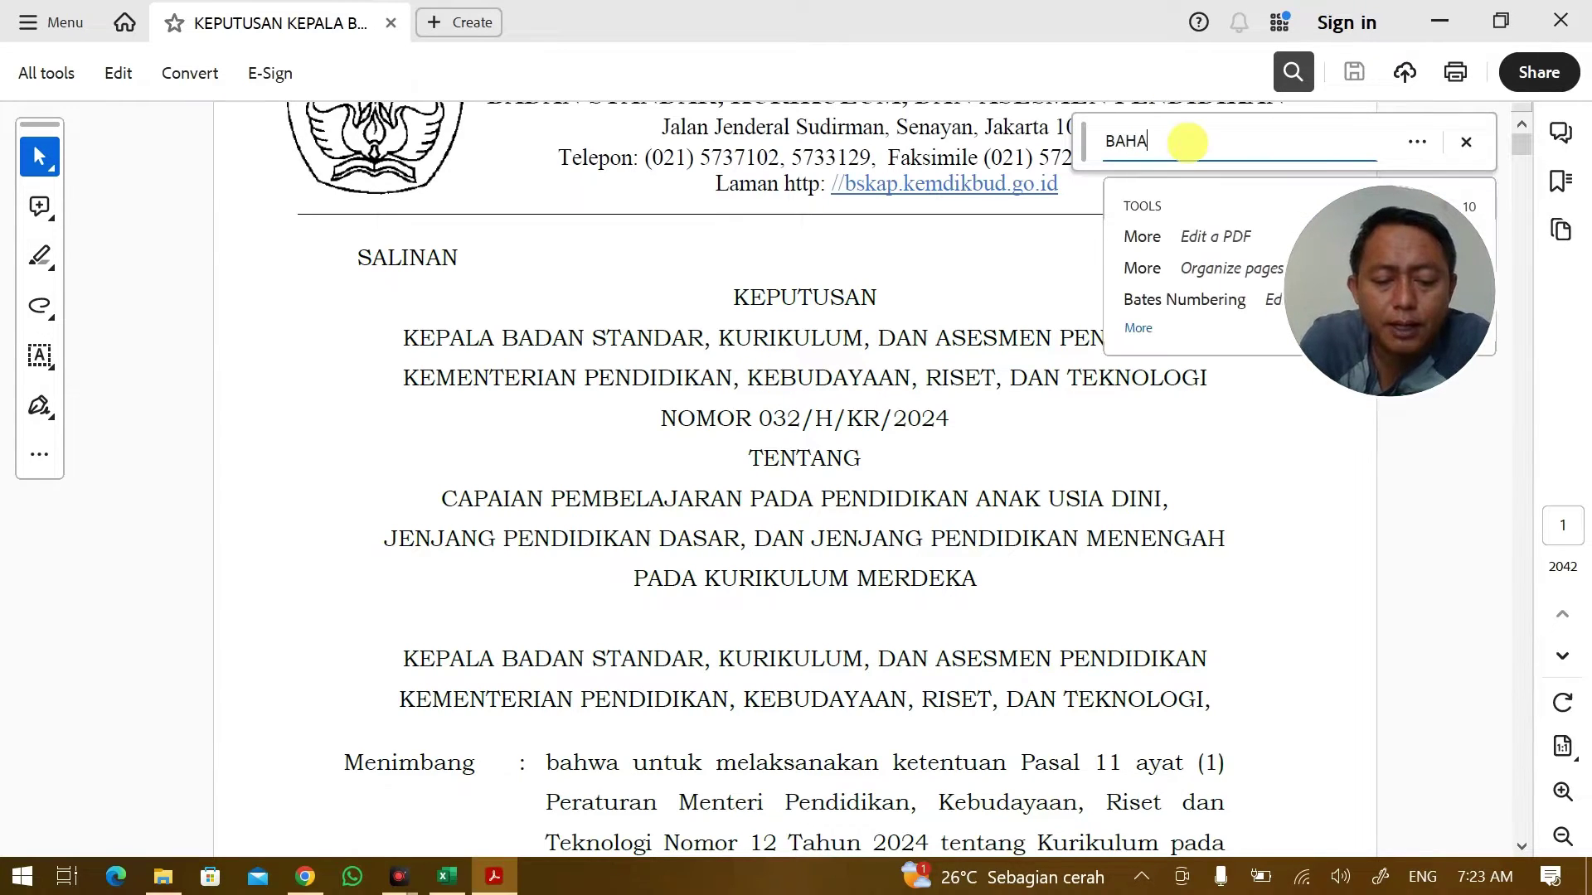
{"action": "type", "text": "SA INDONE"}
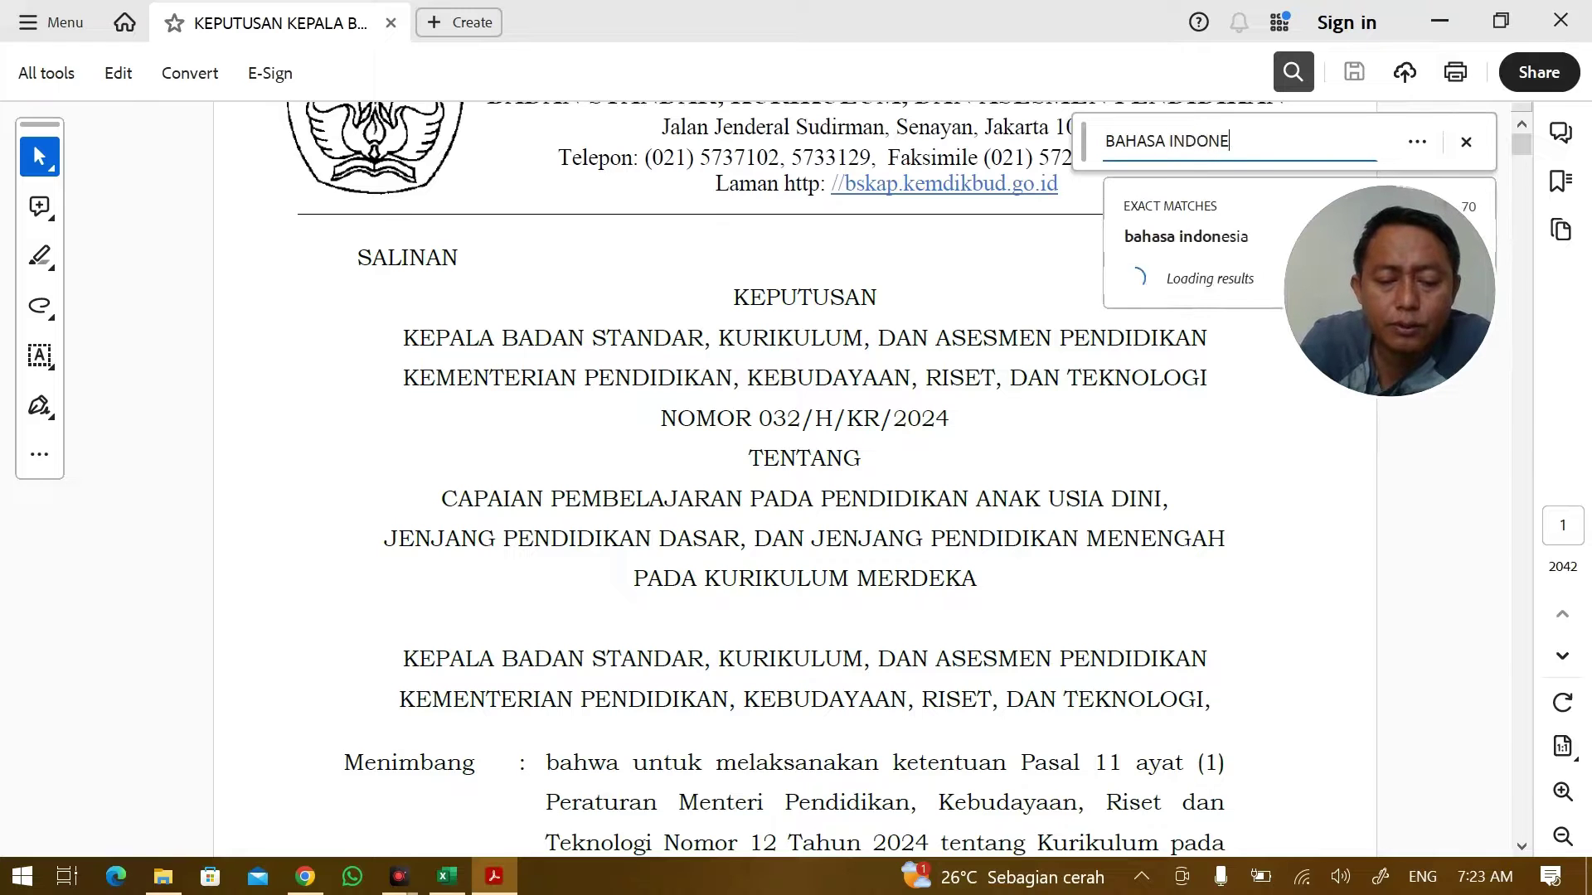
{"action": "type", "text": "SIA"}
{"action": "key", "text": "Return"}
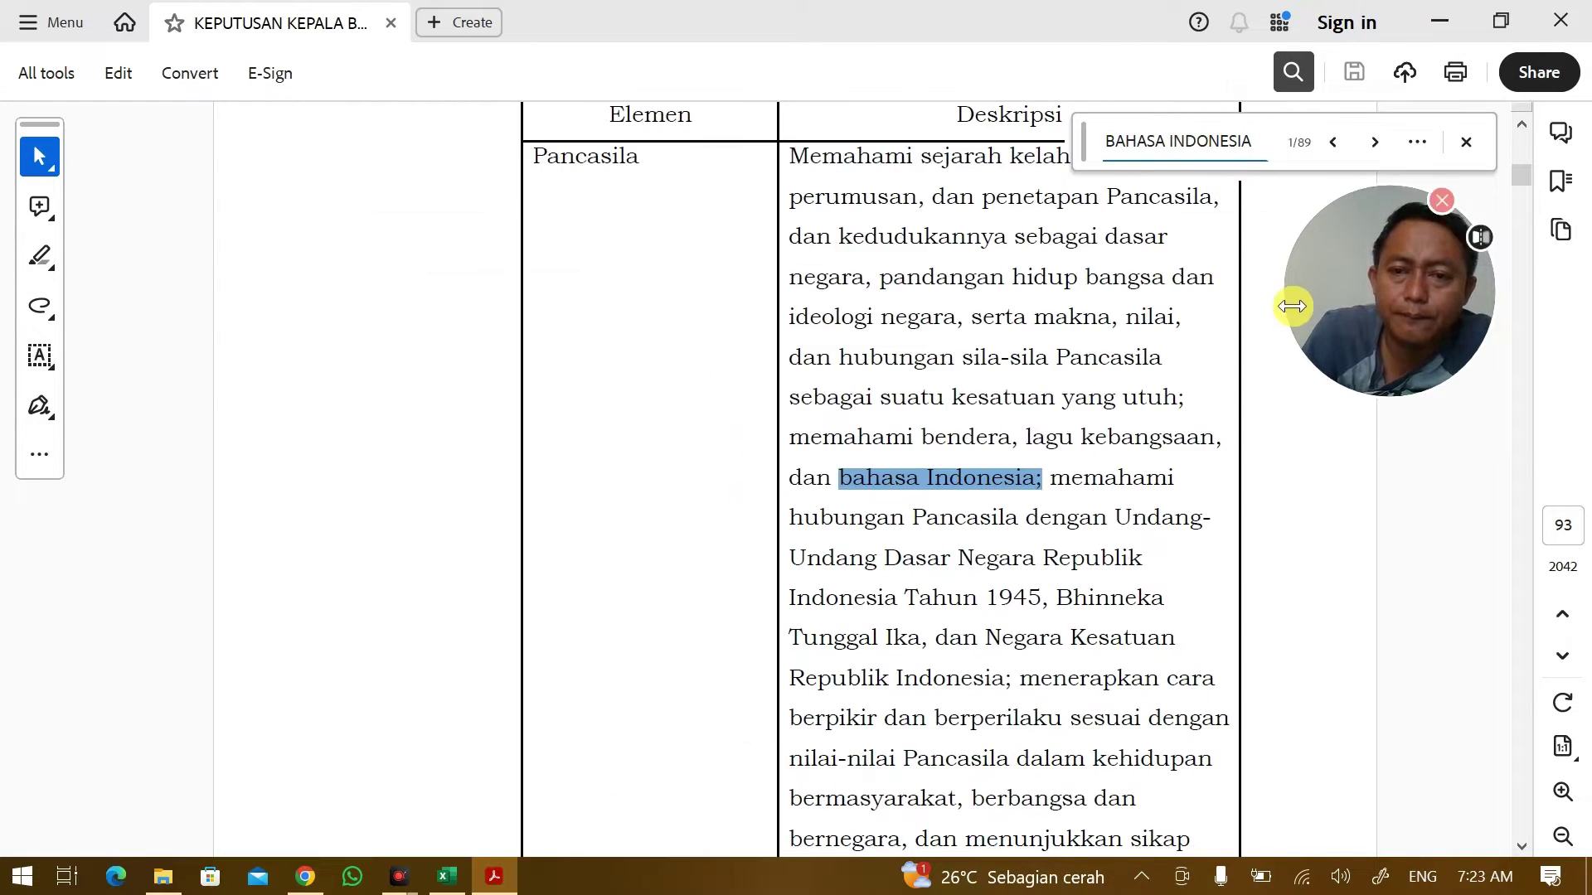
Go through the search matches to the Bahasa Indonesia learning outcomes chapter and find the Fase A section for Kelas I and II.
{"action": "key", "text": "Return"}
{"action": "scroll", "coordinate": [1115, 315], "scroll_direction": "up", "scroll_amount": 15}
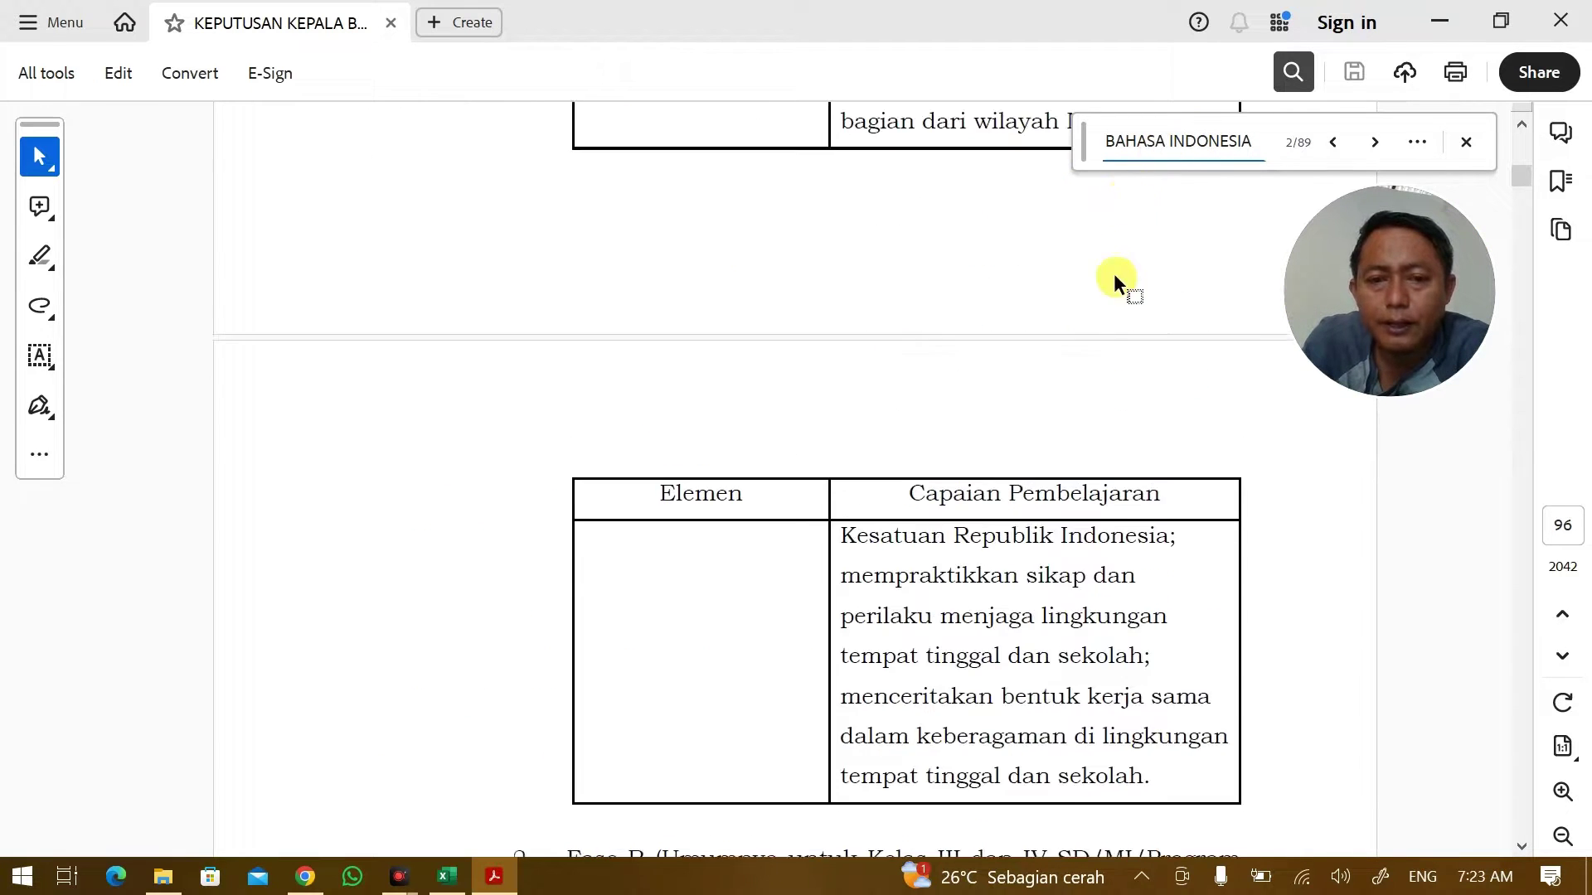
{"action": "scroll", "coordinate": [1101, 343], "scroll_direction": "up", "scroll_amount": 2}
{"action": "key", "text": "Return"}
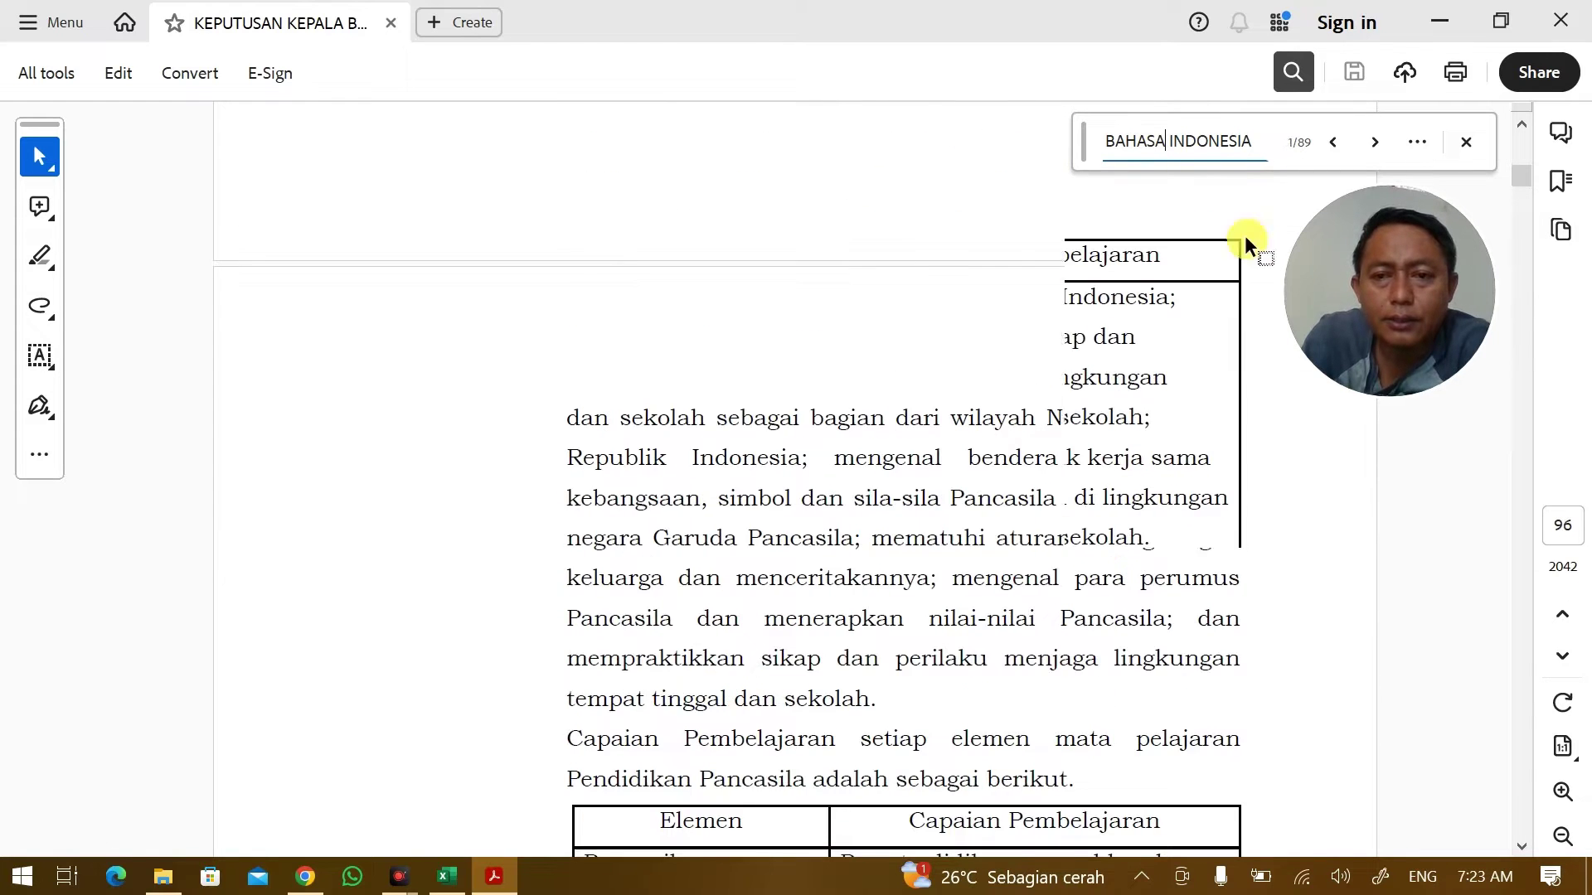
{"action": "key", "text": "Return"}
{"action": "key", "text": "Return"}
{"action": "key", "text": "Return"}
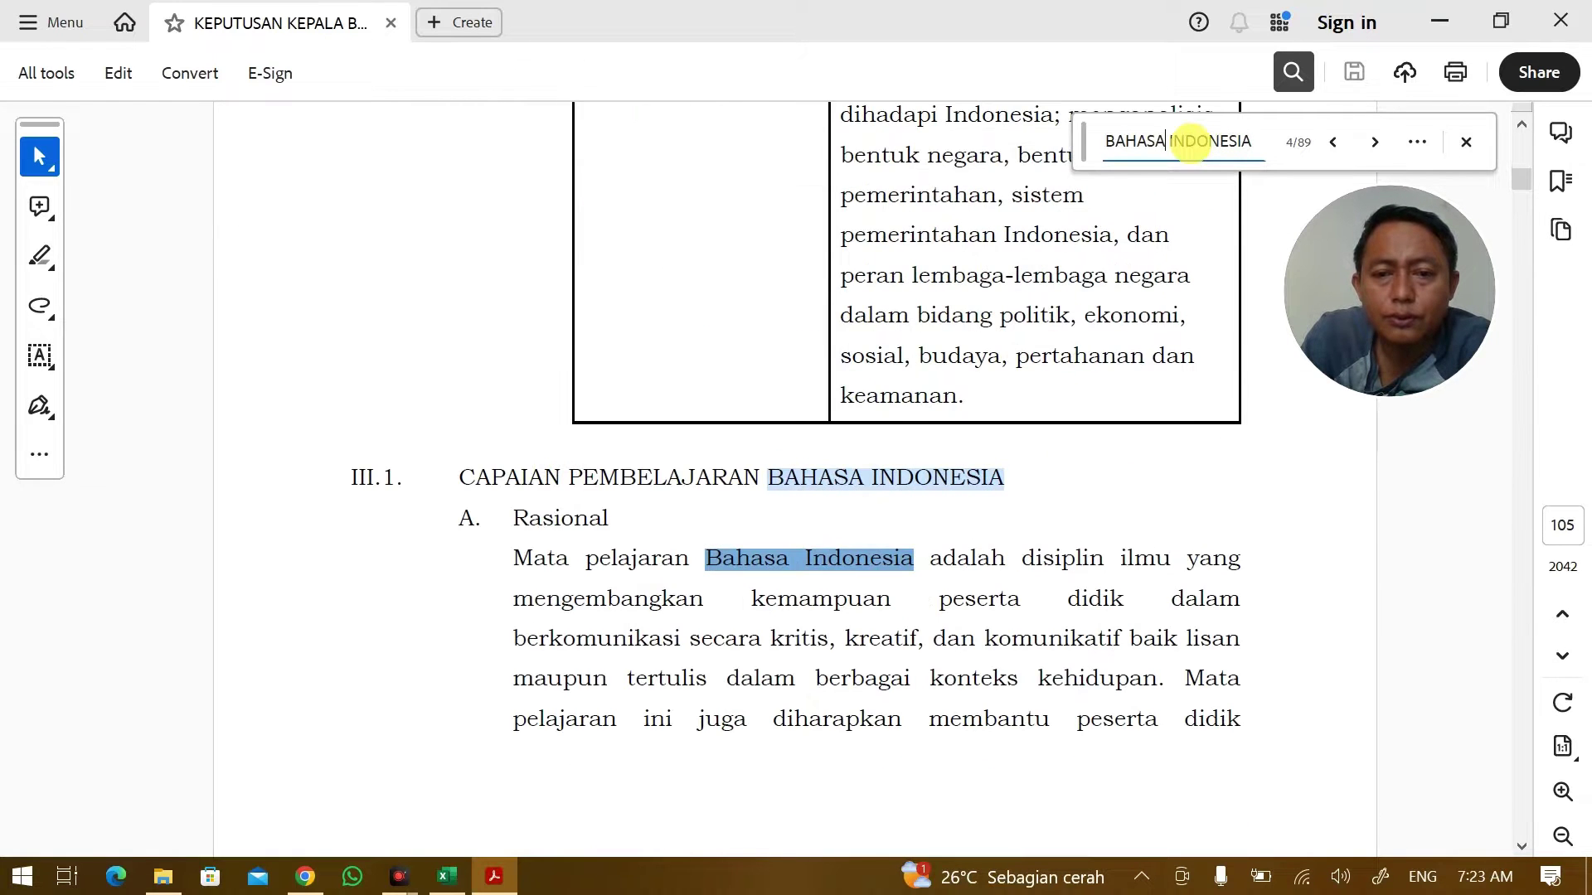
{"action": "scroll", "coordinate": [751, 539], "scroll_direction": "down", "scroll_amount": 2}
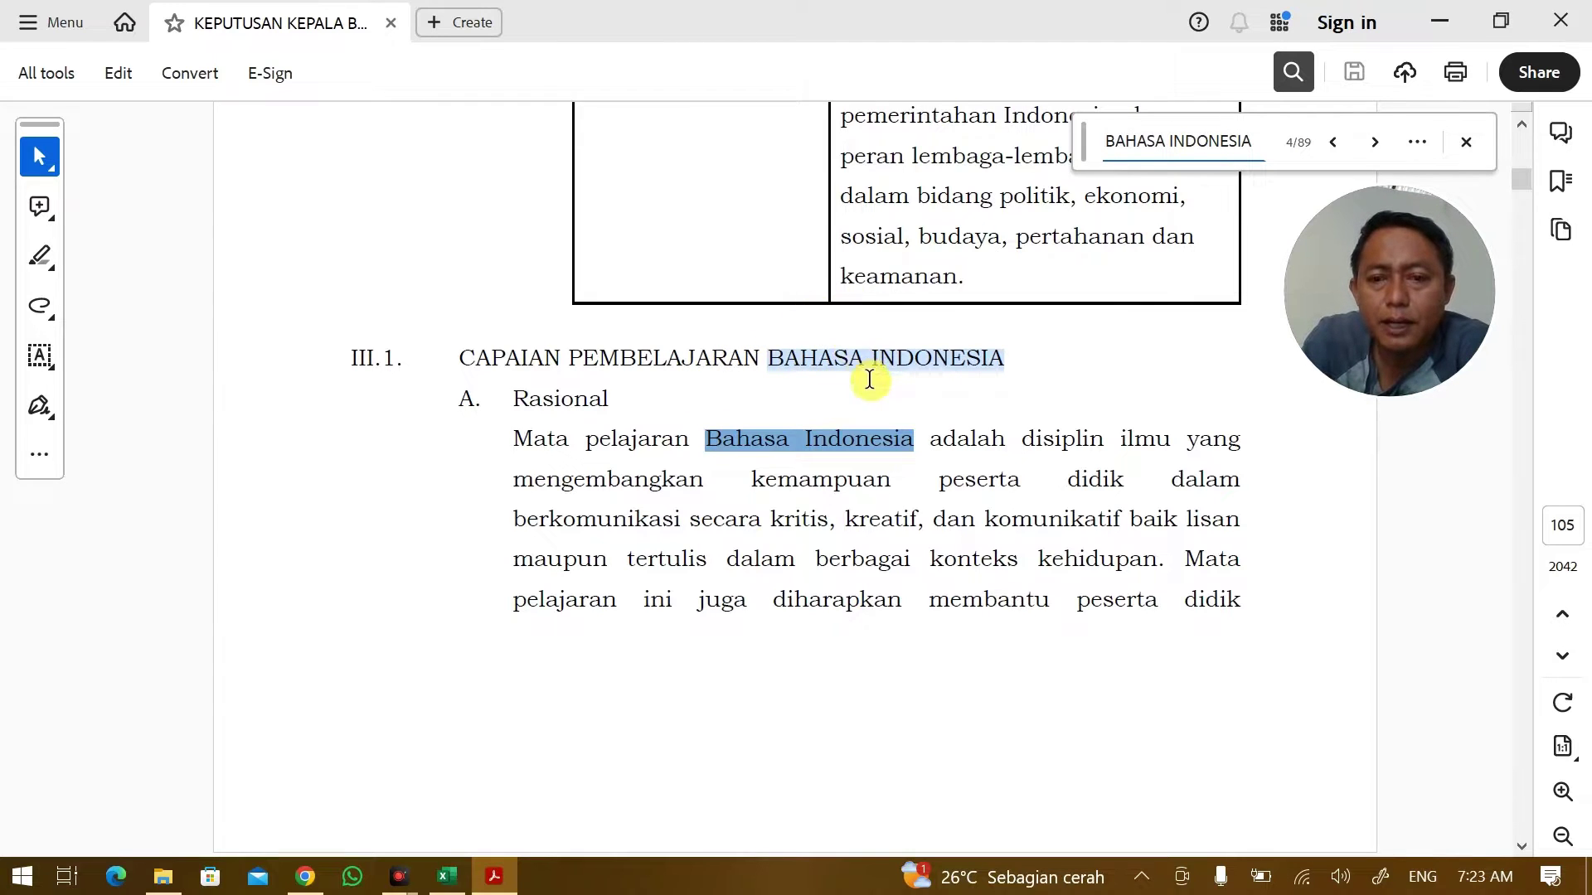
{"action": "scroll", "coordinate": [869, 380], "scroll_direction": "down", "scroll_amount": 15}
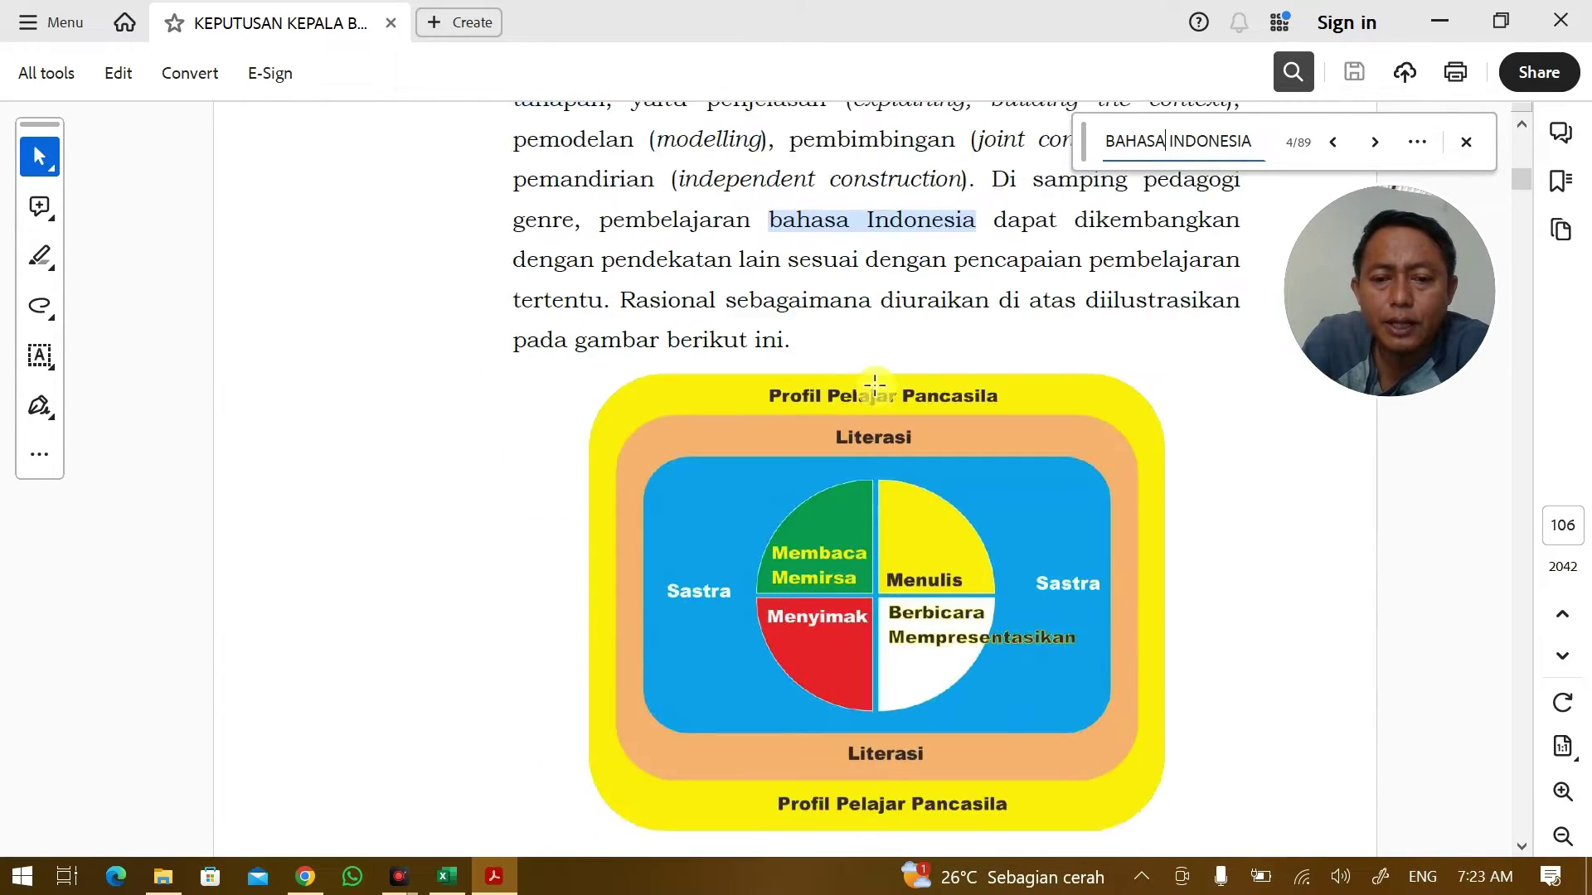
{"action": "scroll", "coordinate": [874, 383], "scroll_direction": "down", "scroll_amount": 15}
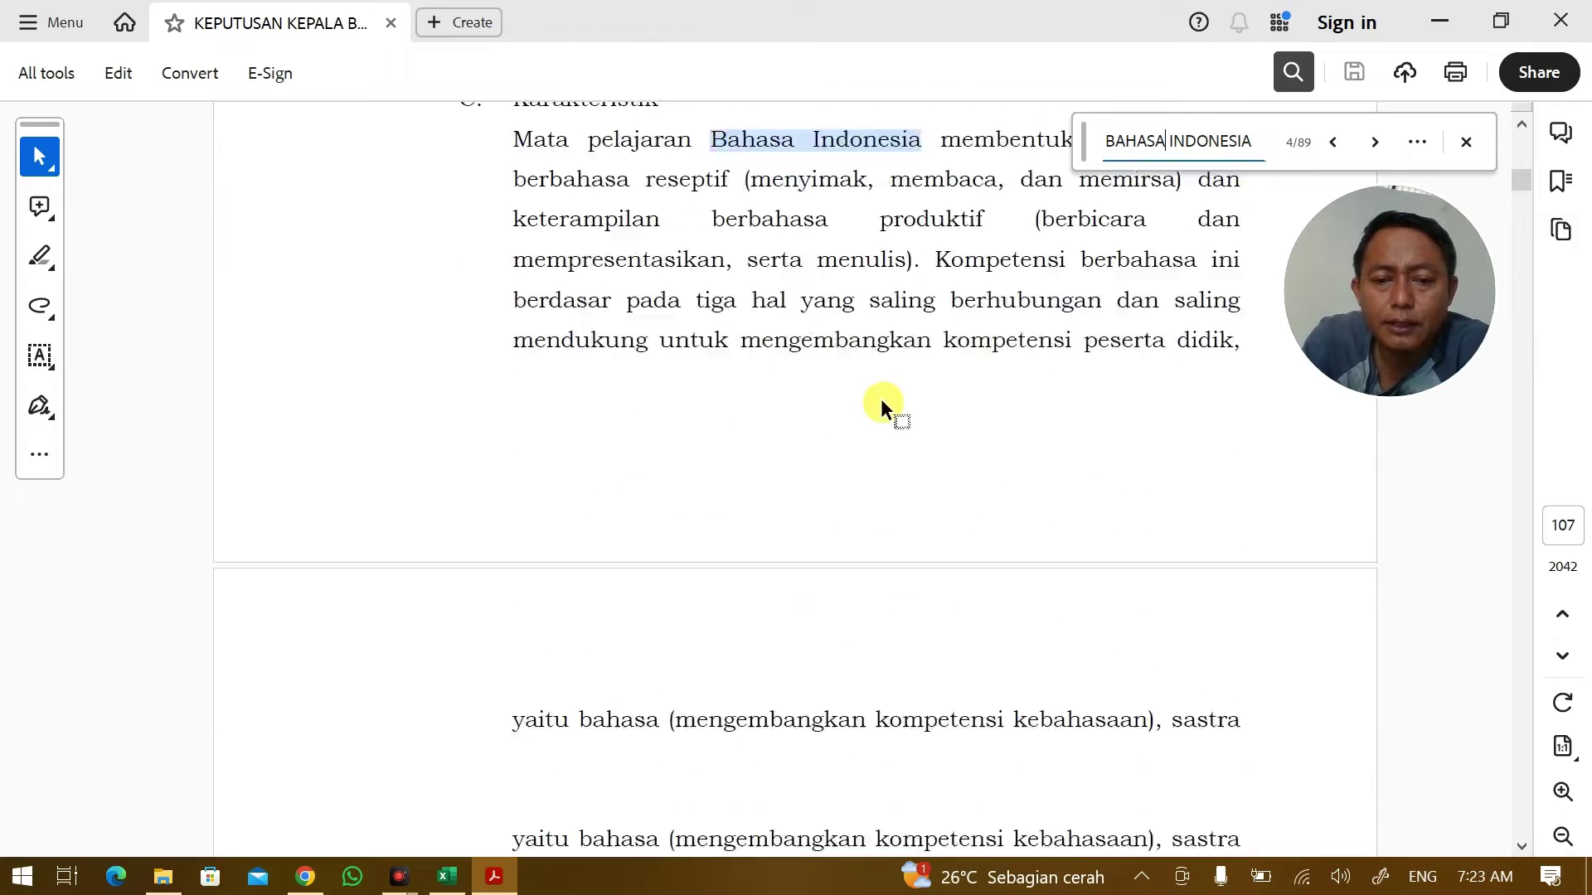
{"action": "scroll", "coordinate": [879, 410], "scroll_direction": "down", "scroll_amount": 8}
{"action": "scroll", "coordinate": [883, 430], "scroll_direction": "down", "scroll_amount": 20}
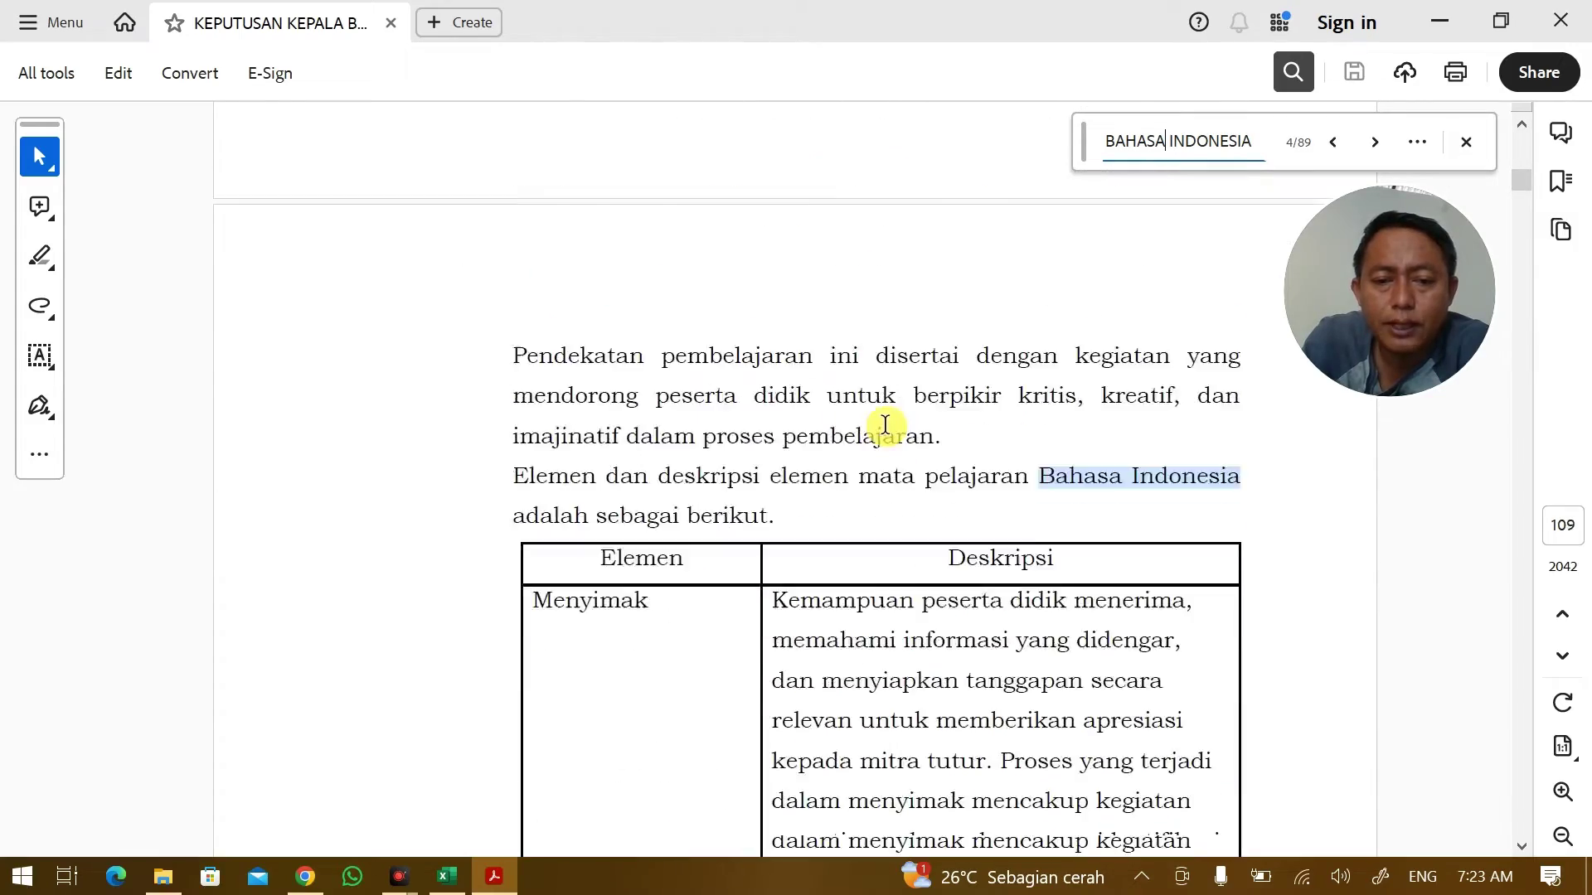
{"action": "scroll", "coordinate": [893, 417], "scroll_direction": "down", "scroll_amount": 10}
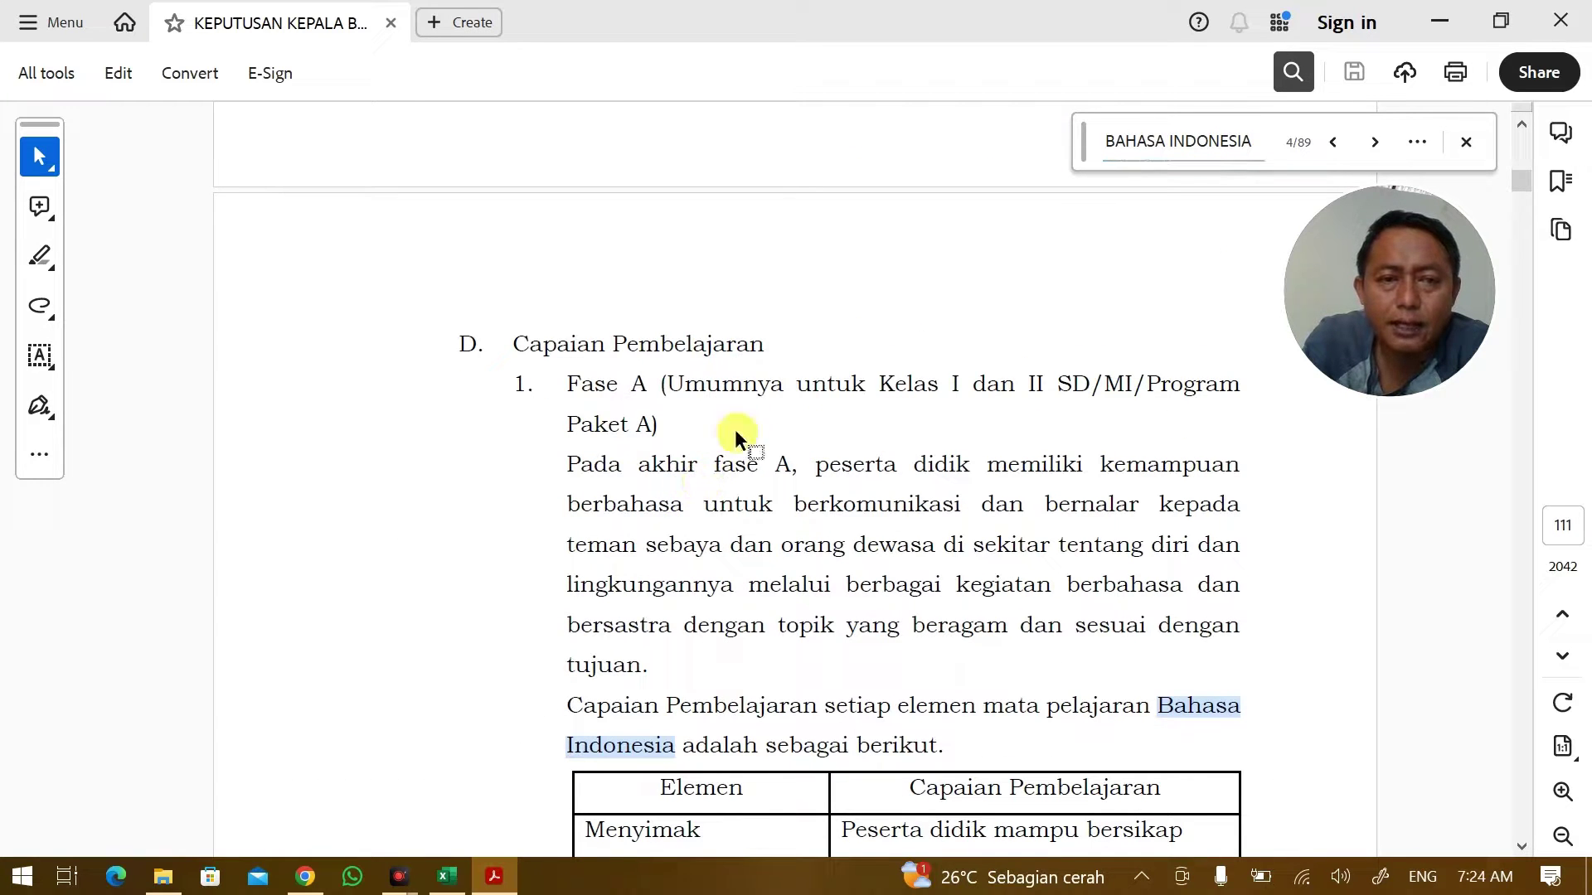
Copy the general Fase A outcome paragraph from the decree into the Capaian Umum cell B7 of the INPUT DATA sheet.
{"action": "left_click", "coordinate": [124, 80]}
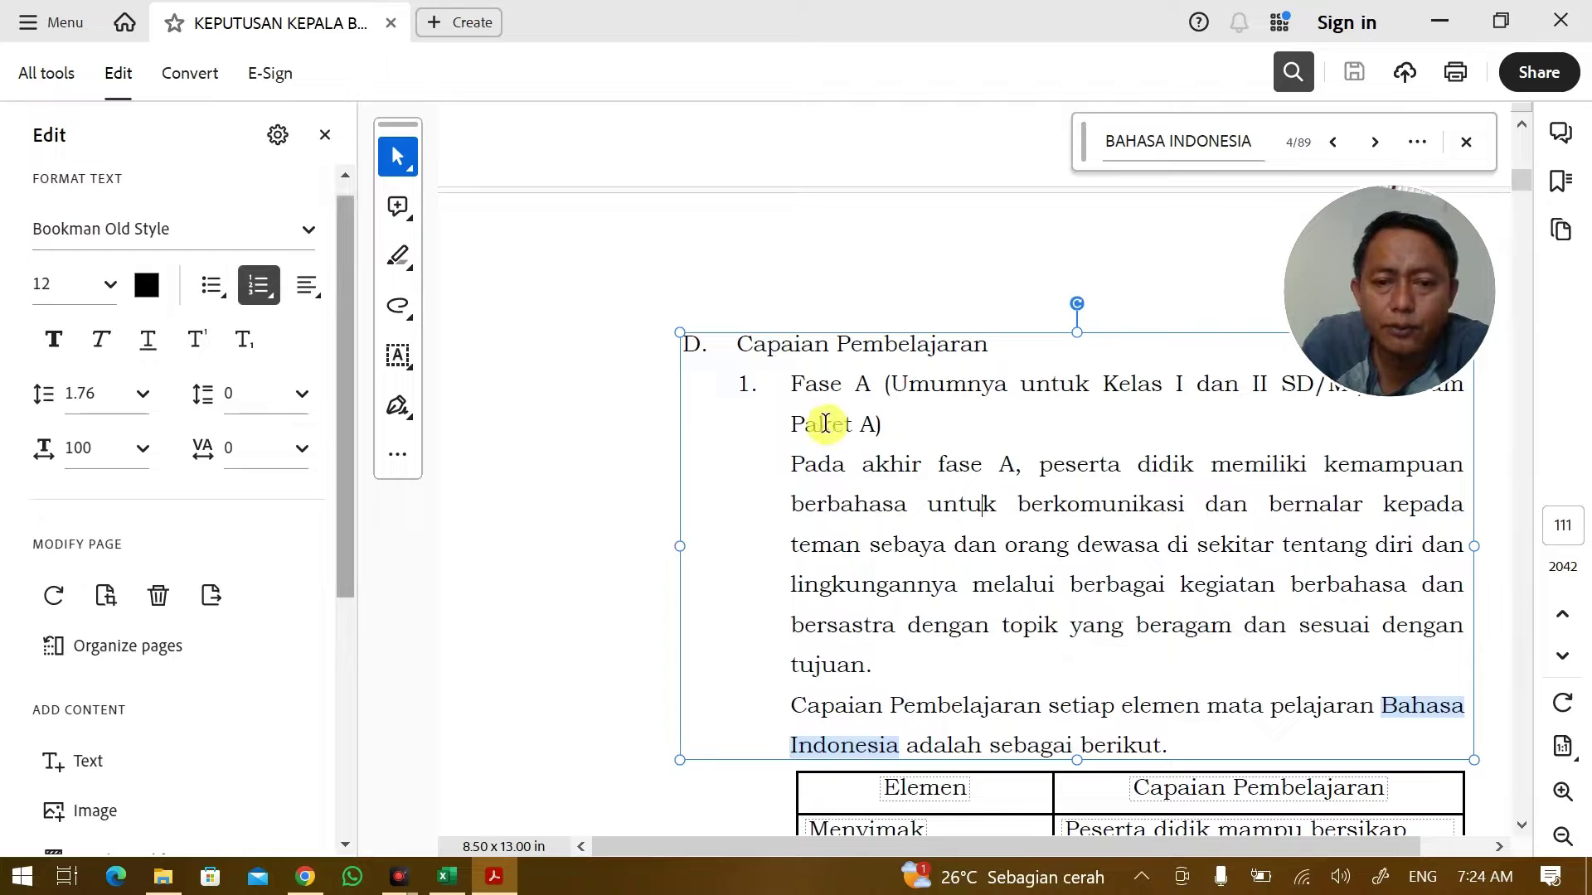
{"action": "left_click_drag", "start_coordinate": [829, 479], "coordinate": [1179, 656]}
{"action": "key", "text": "ctrl+c"}
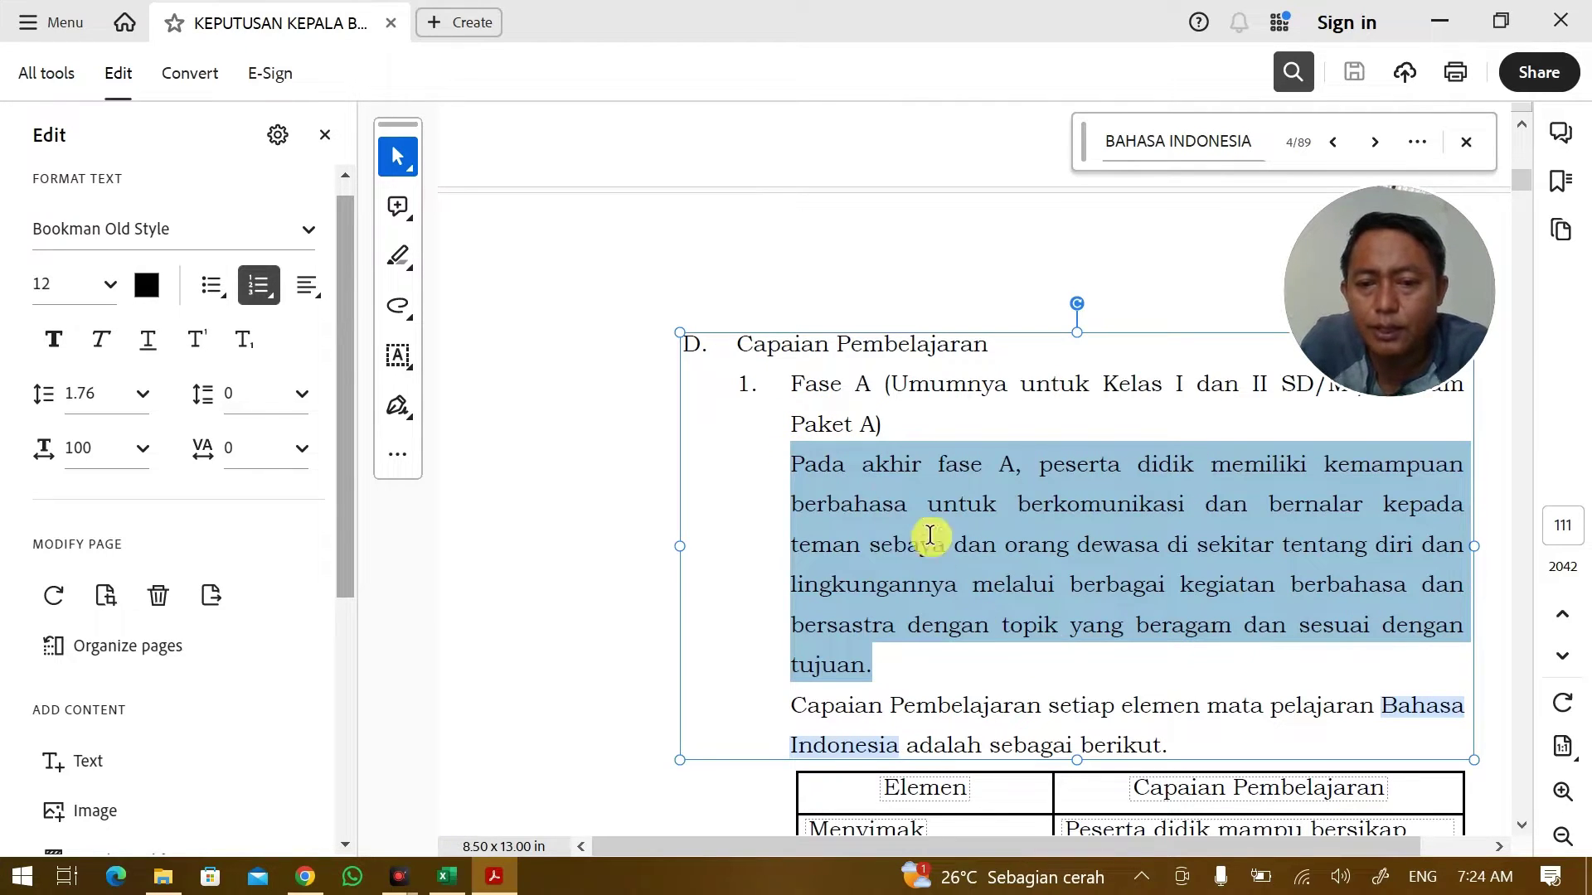
{"action": "left_click", "coordinate": [446, 877]}
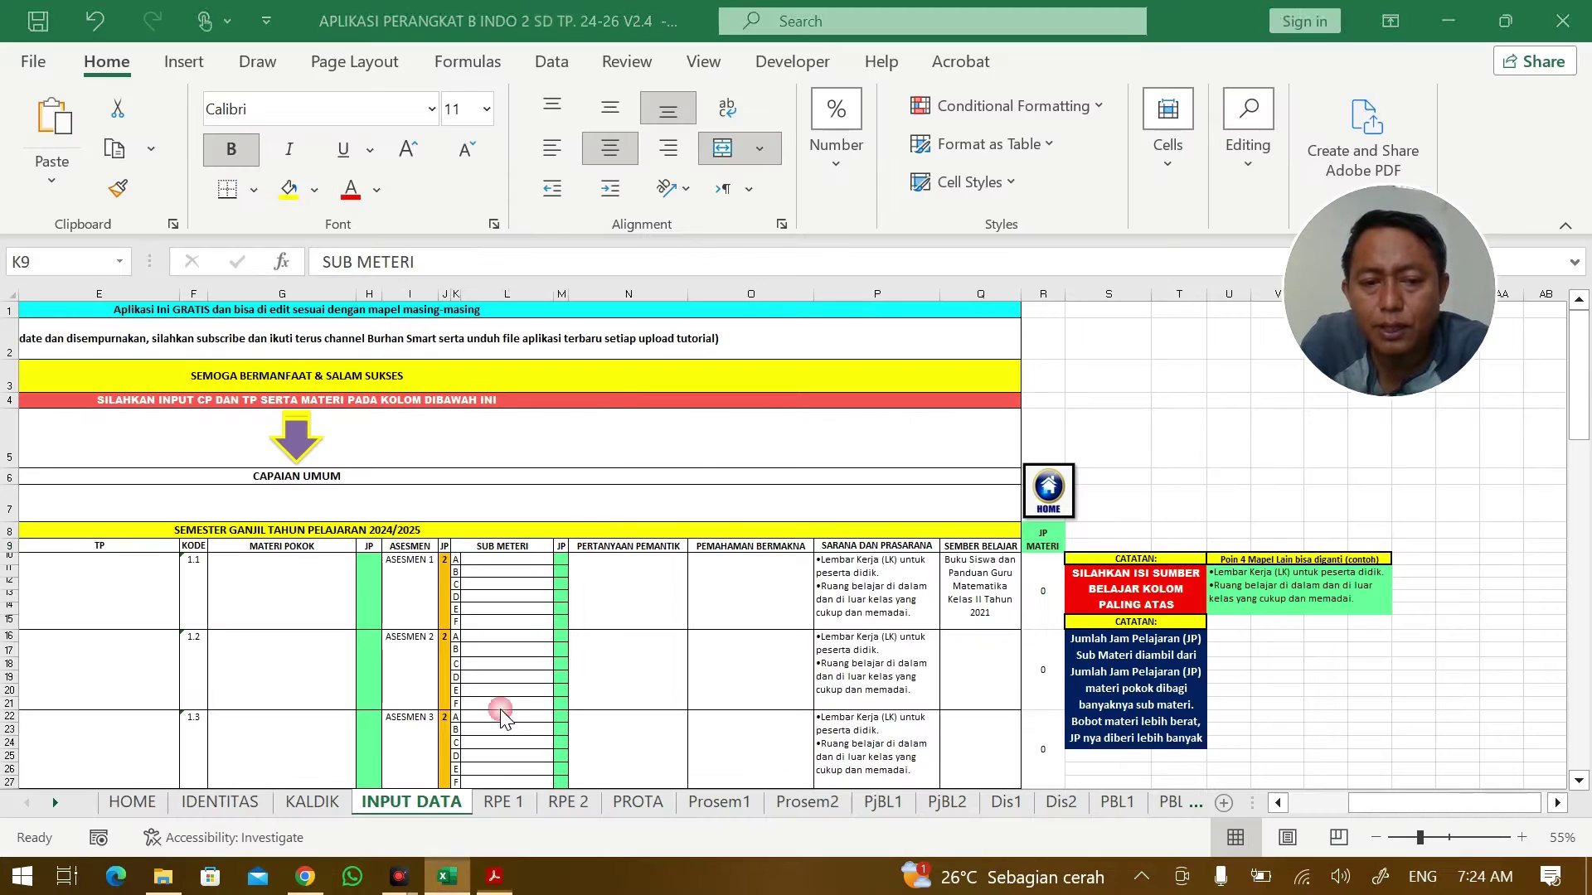
{"action": "double_click", "coordinate": [460, 501]}
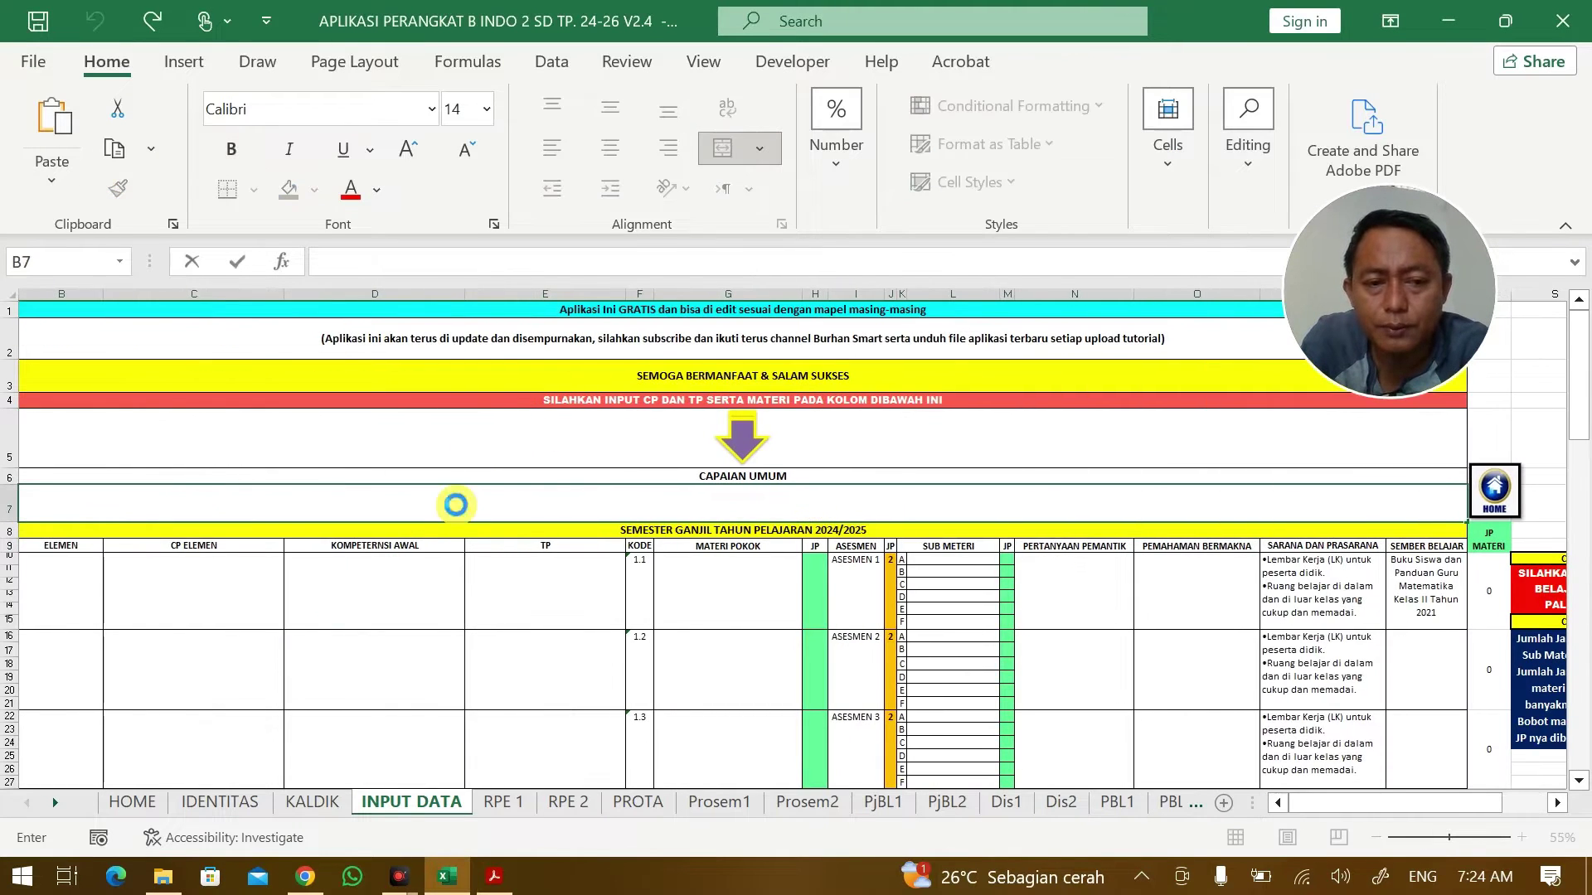
{"action": "key", "text": "ctrl+v"}
{"action": "left_click", "coordinate": [657, 699]}
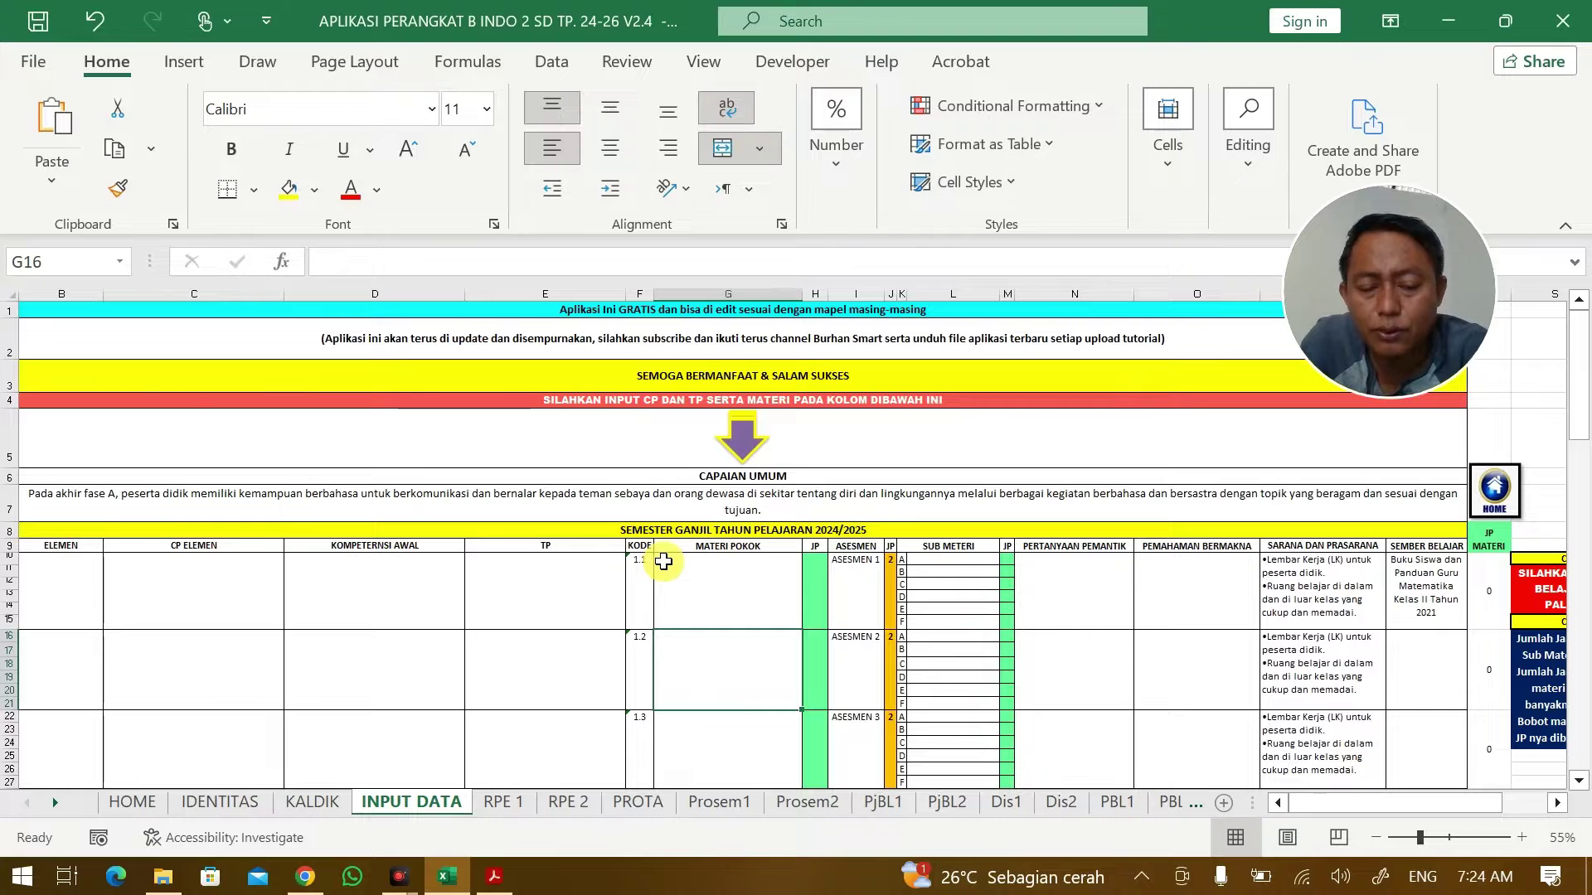
Return to the decree, leave its text editing mode and examine the Fase A table of Elemen and Capaian Pembelajaran.
{"action": "key", "text": "alt+Tab"}
{"action": "scroll", "coordinate": [867, 510], "scroll_direction": "down", "scroll_amount": 1}
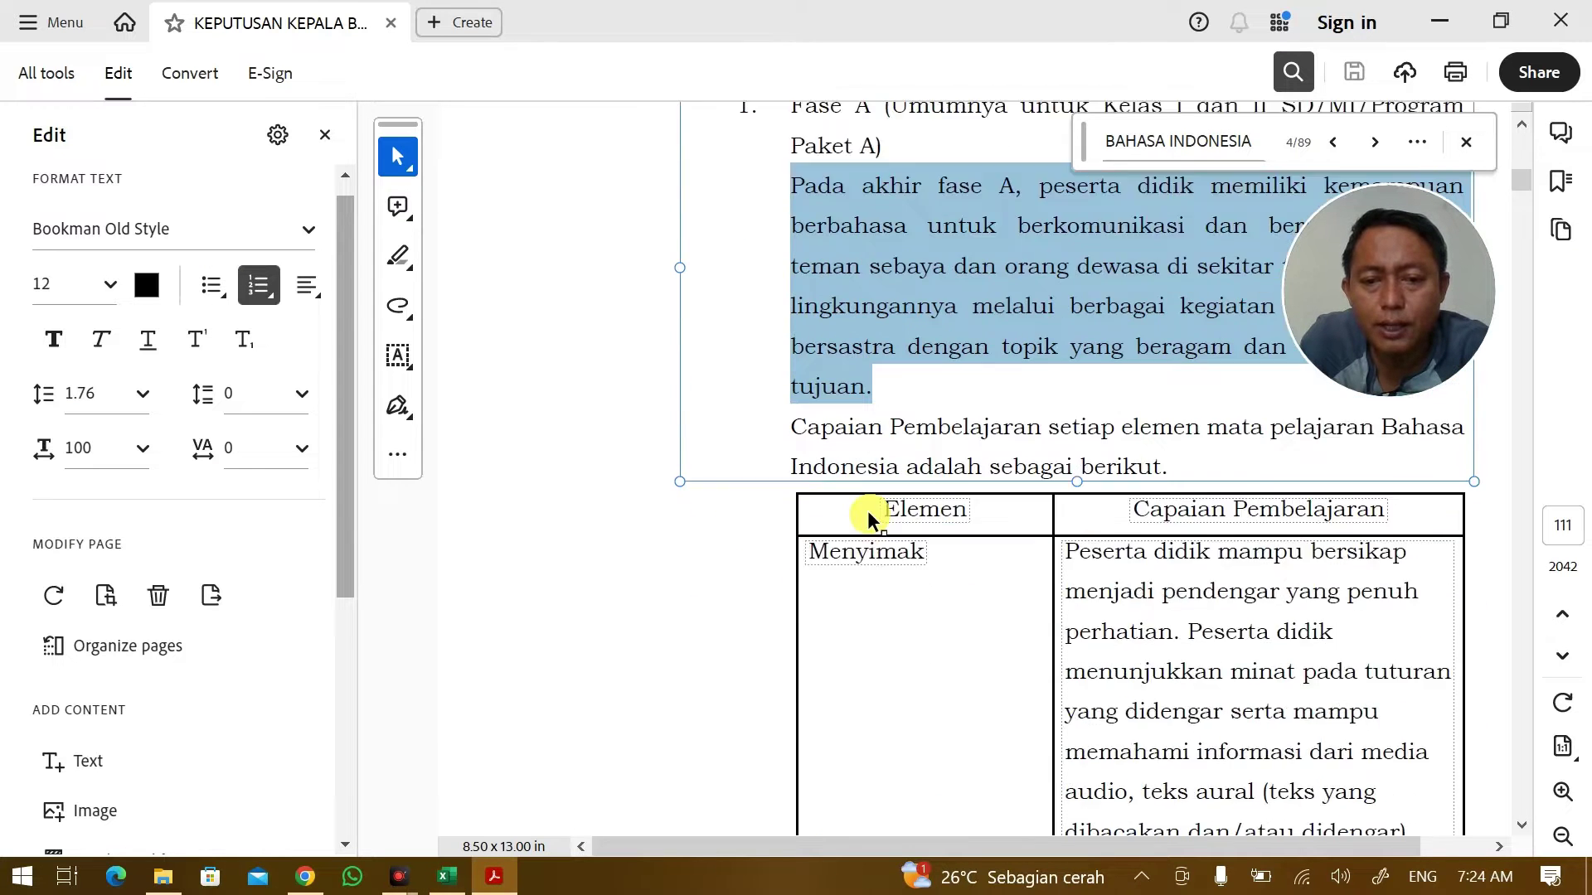
{"action": "scroll", "coordinate": [868, 510], "scroll_direction": "down", "scroll_amount": 3}
{"action": "left_click", "coordinate": [661, 525]}
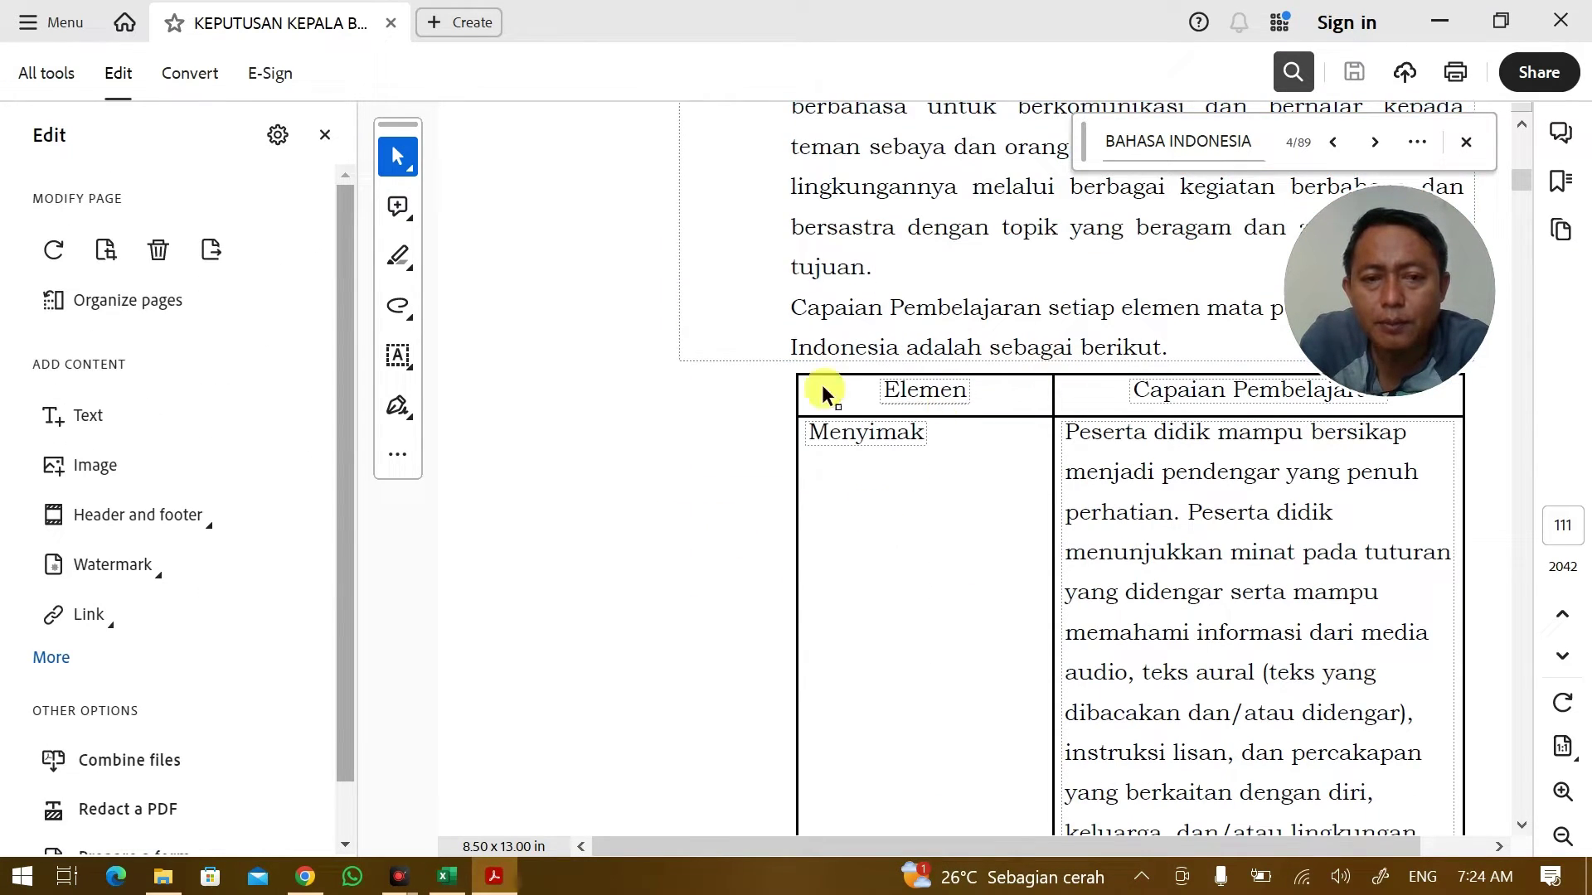
{"action": "left_click", "coordinate": [324, 135]}
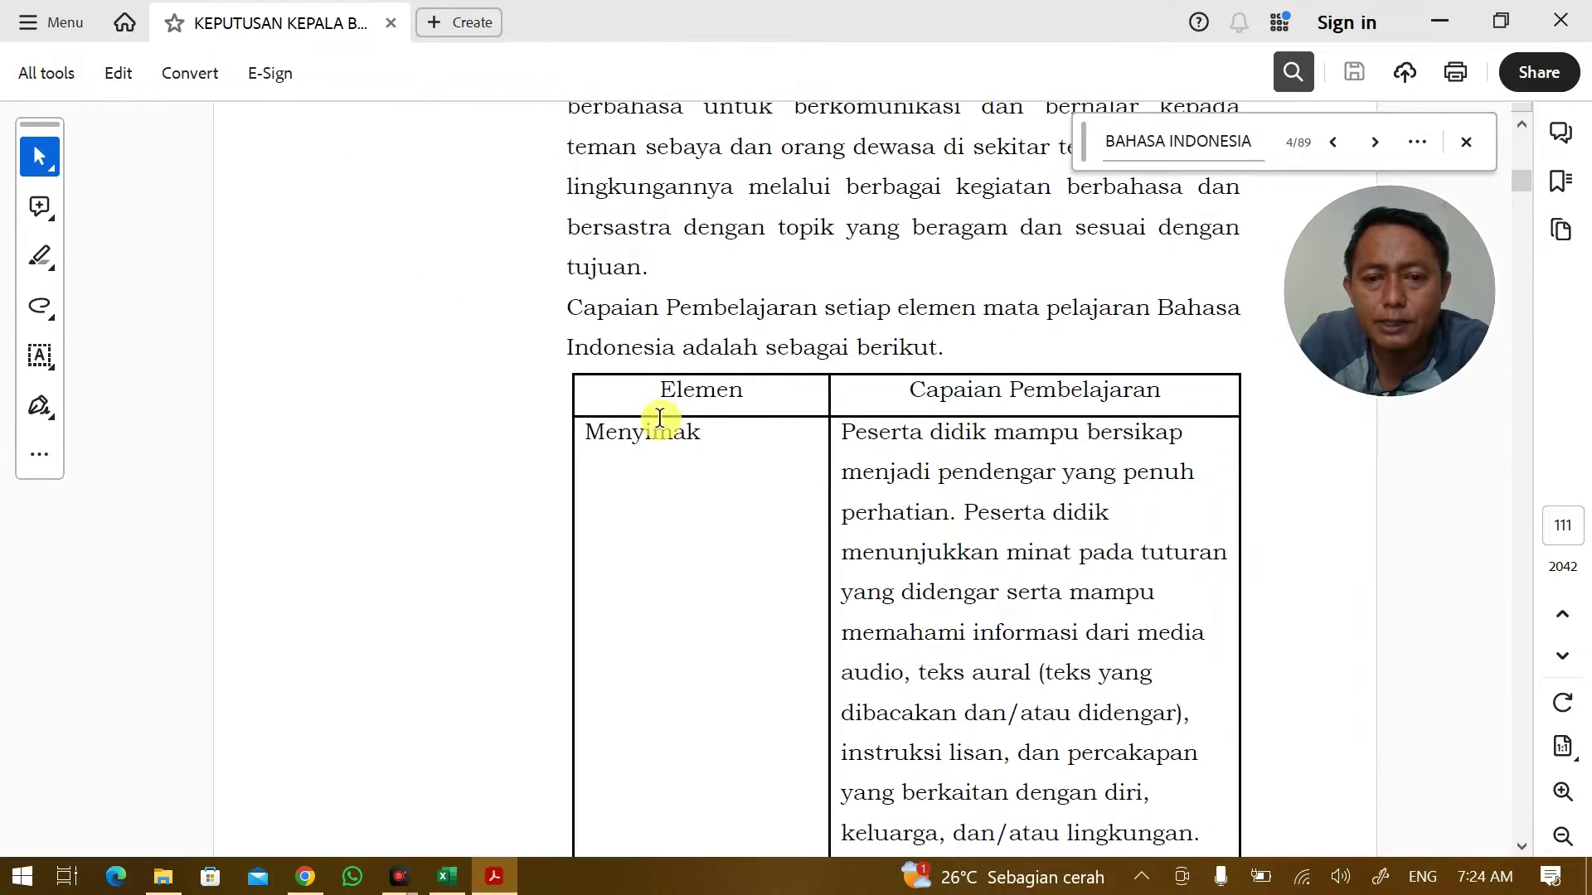
{"action": "scroll", "coordinate": [728, 430], "scroll_direction": "down", "scroll_amount": 2}
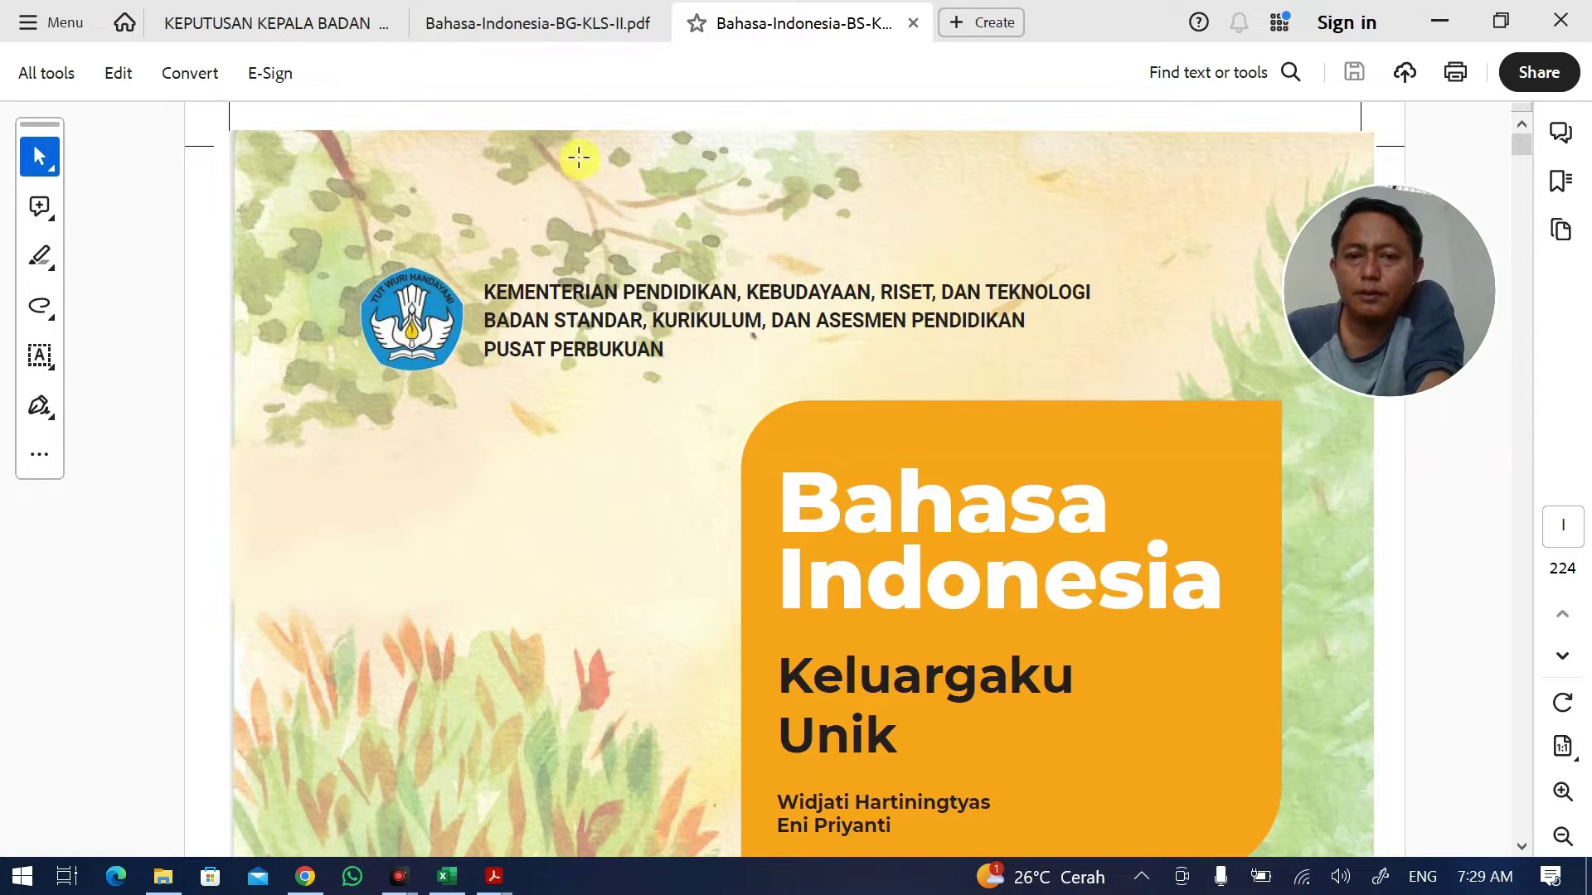
Page through the Bahasa Indonesia Kelas II student book from the cover to its Daftar Isi.
{"action": "scroll", "coordinate": [579, 158], "scroll_direction": "down", "scroll_amount": 15}
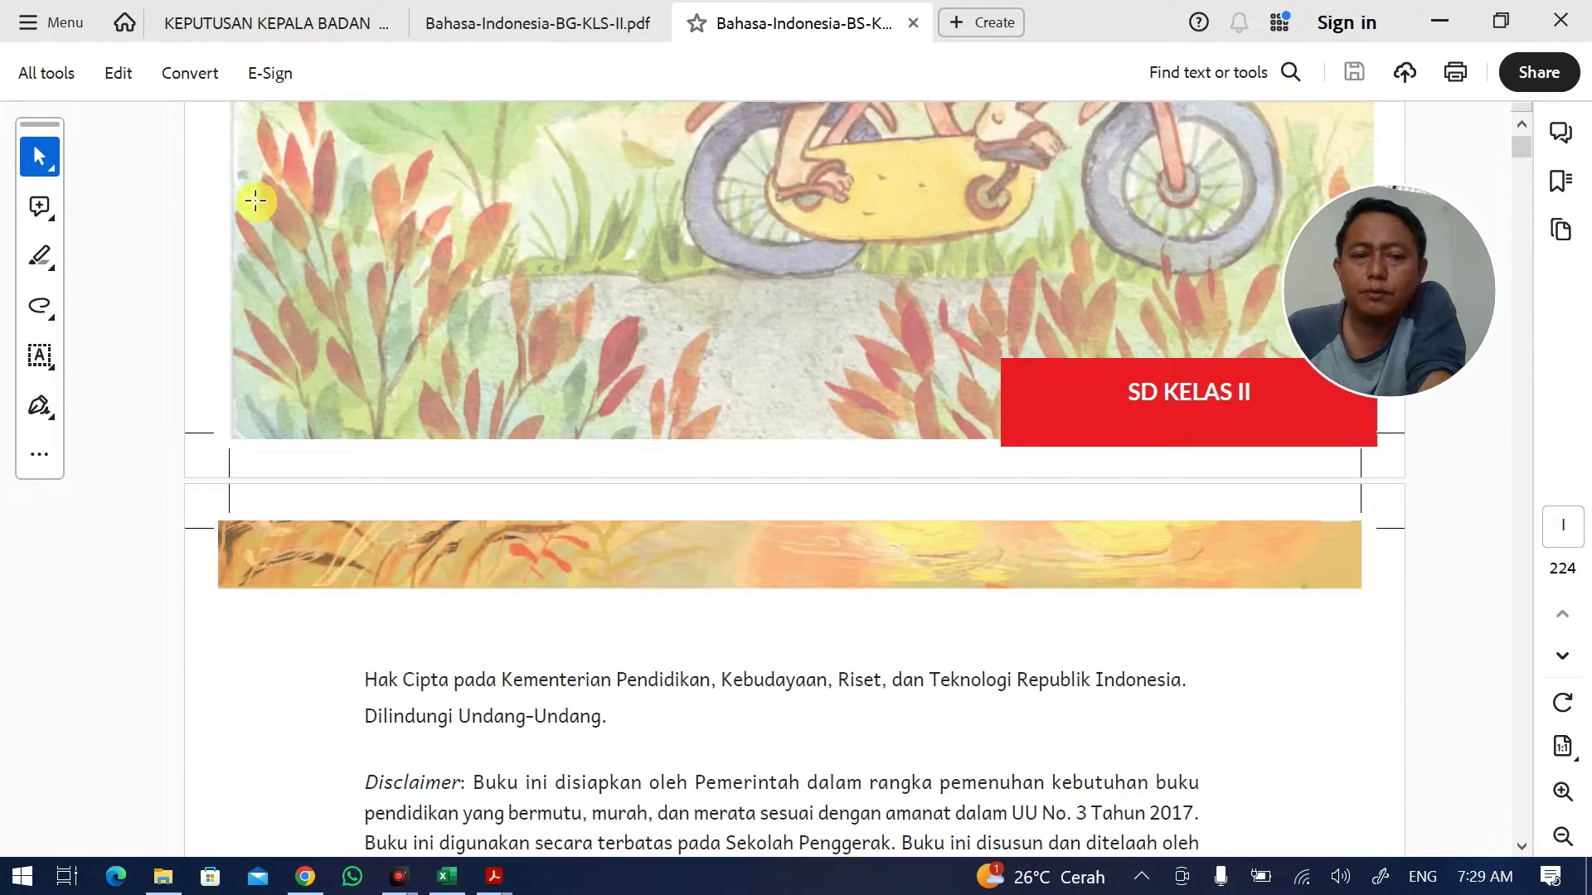
{"action": "scroll", "coordinate": [224, 419], "scroll_direction": "down", "scroll_amount": 15}
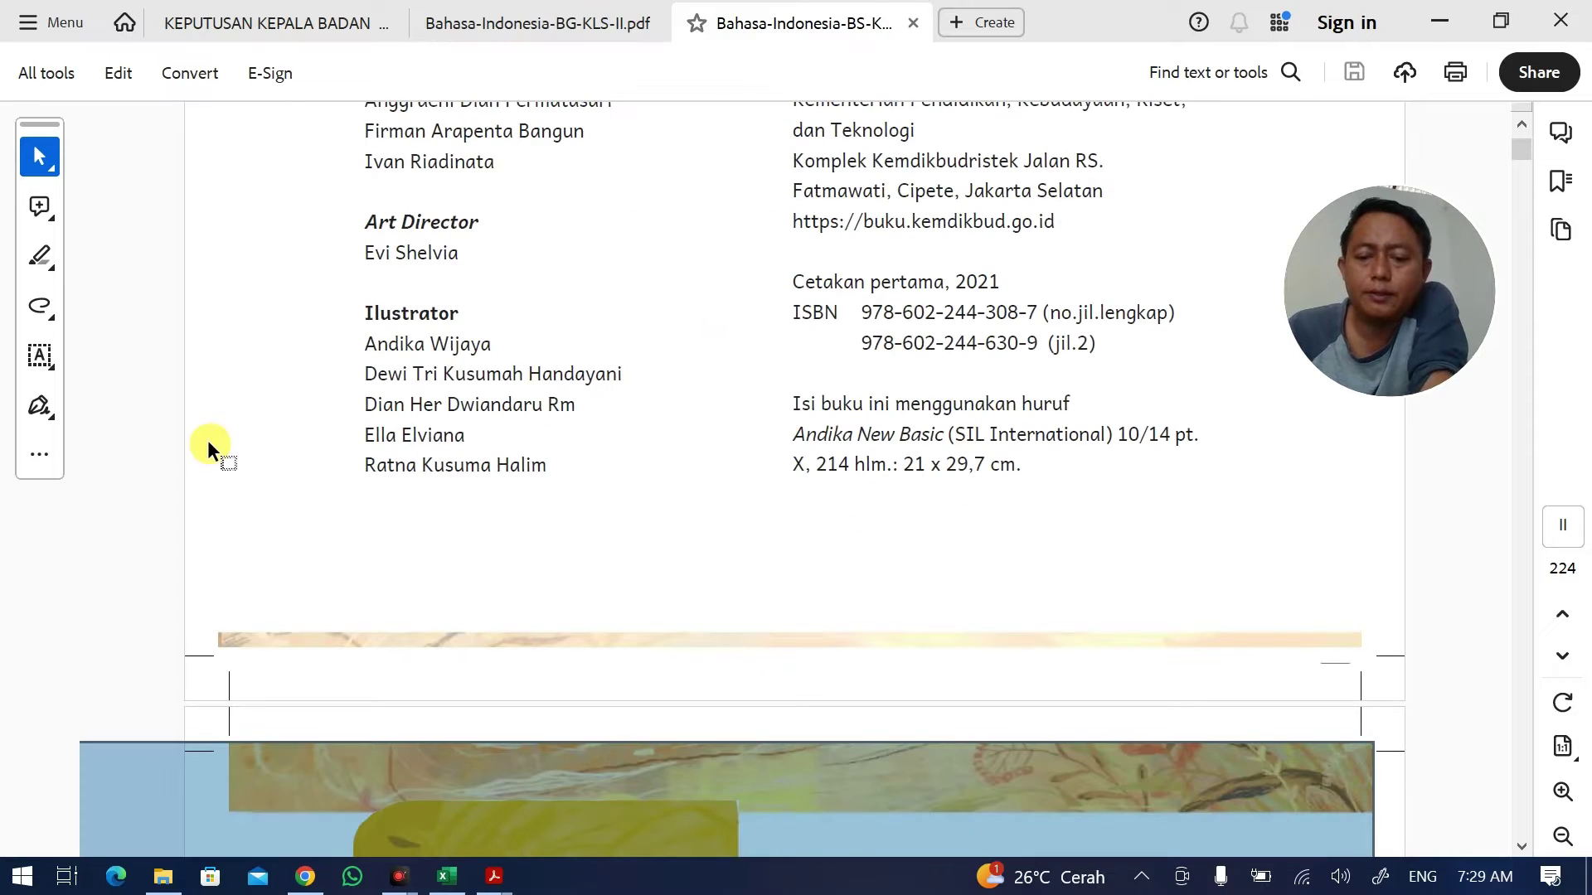
{"action": "left_click", "coordinate": [269, 425]}
{"action": "scroll", "coordinate": [282, 414], "scroll_direction": "down", "scroll_amount": 6}
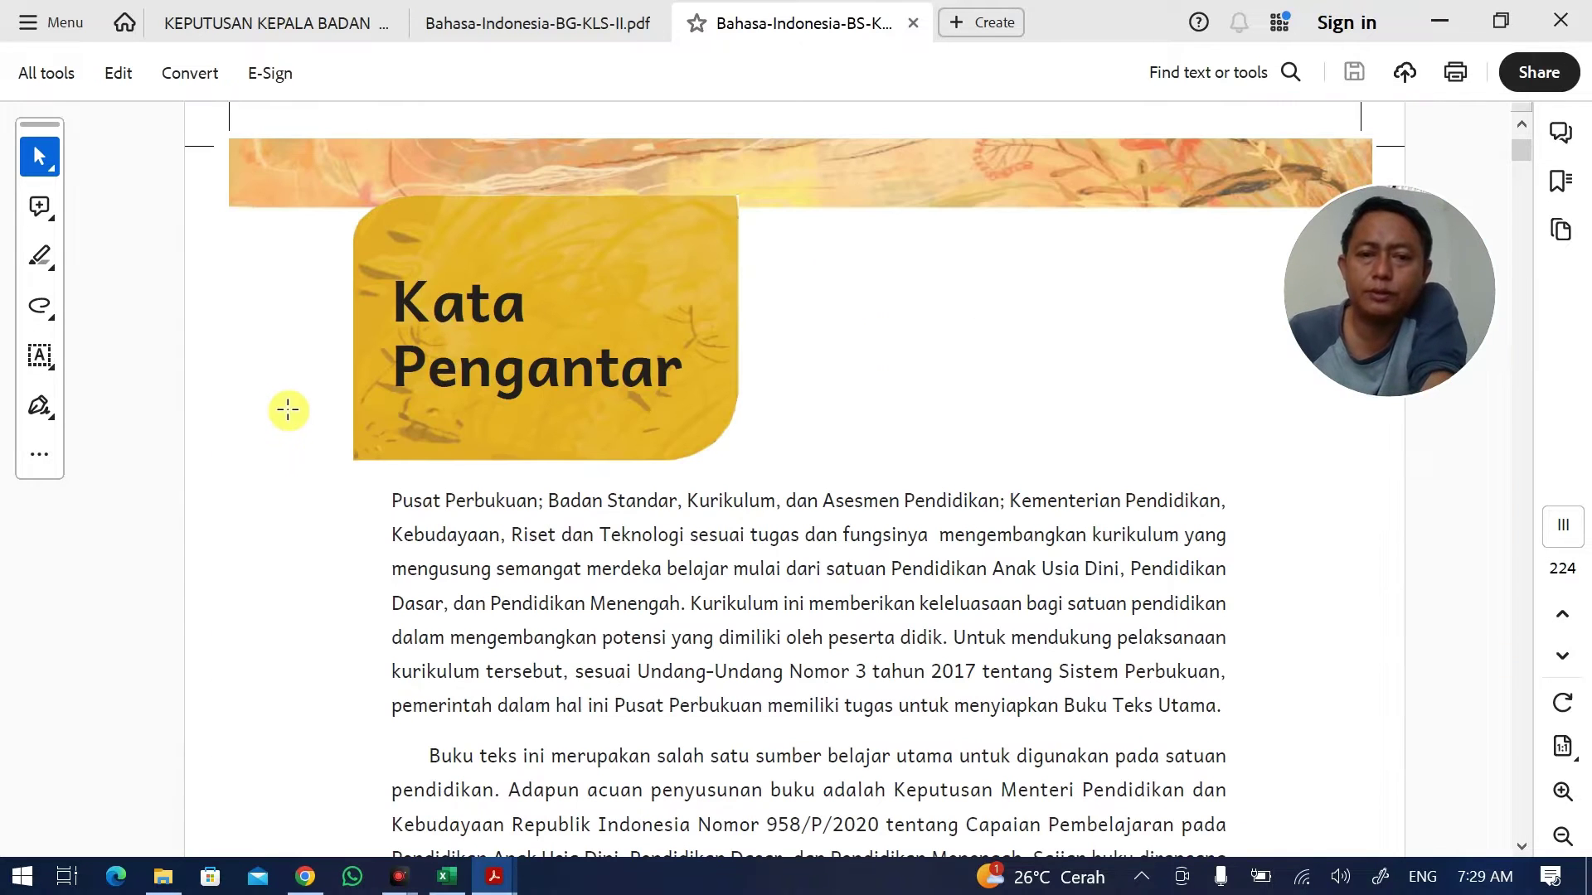
{"action": "scroll", "coordinate": [366, 451], "scroll_direction": "down", "scroll_amount": 4}
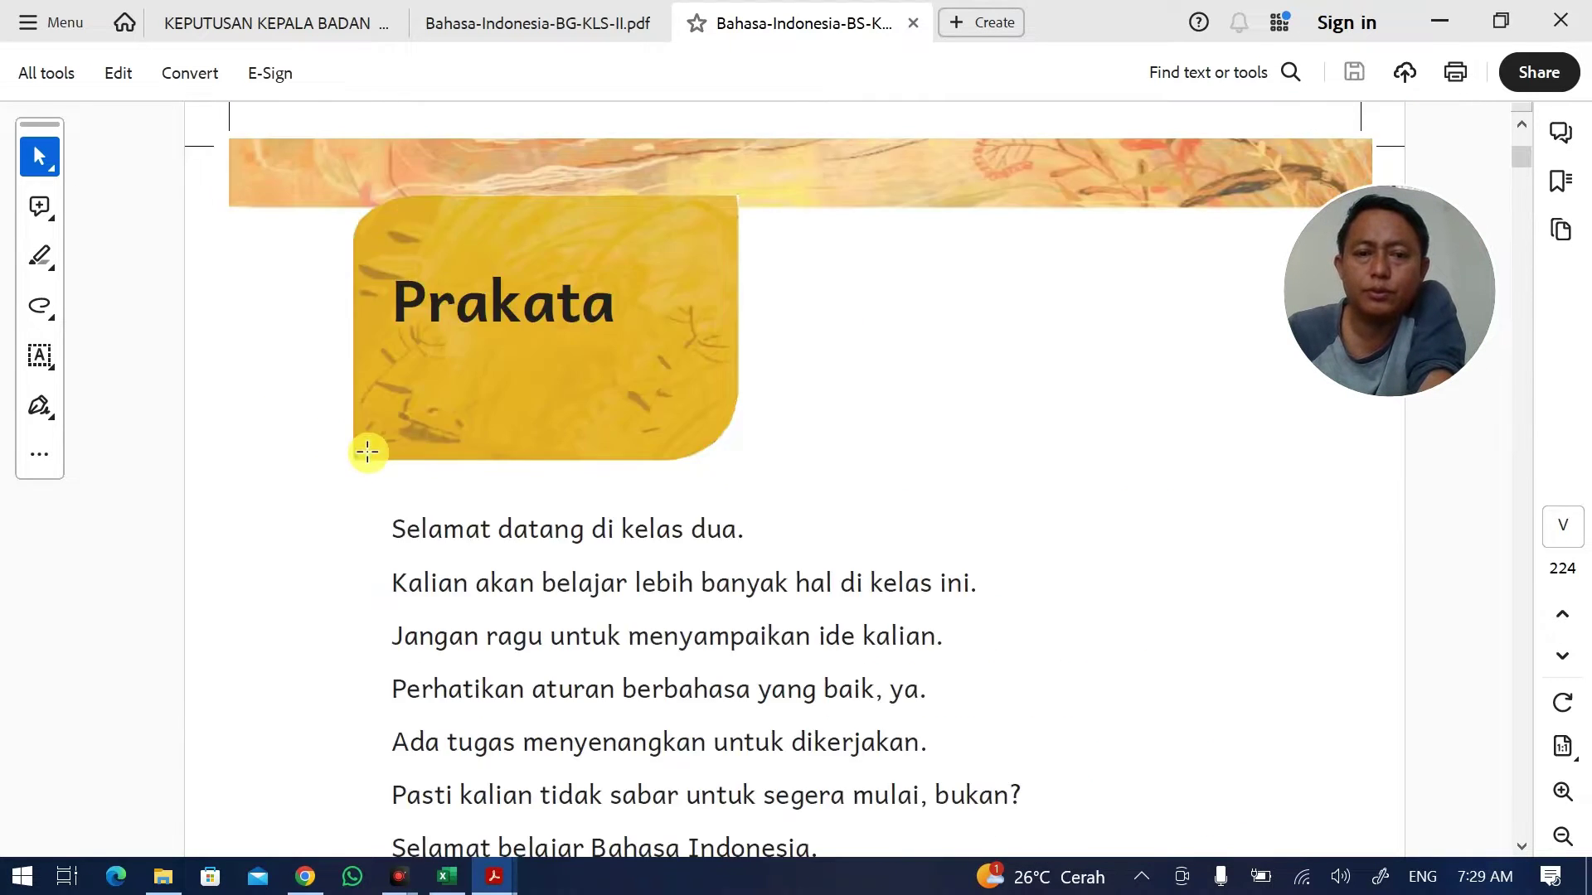
{"action": "scroll", "coordinate": [368, 452], "scroll_direction": "down", "scroll_amount": 4}
{"action": "scroll", "coordinate": [369, 452], "scroll_direction": "down", "scroll_amount": 6}
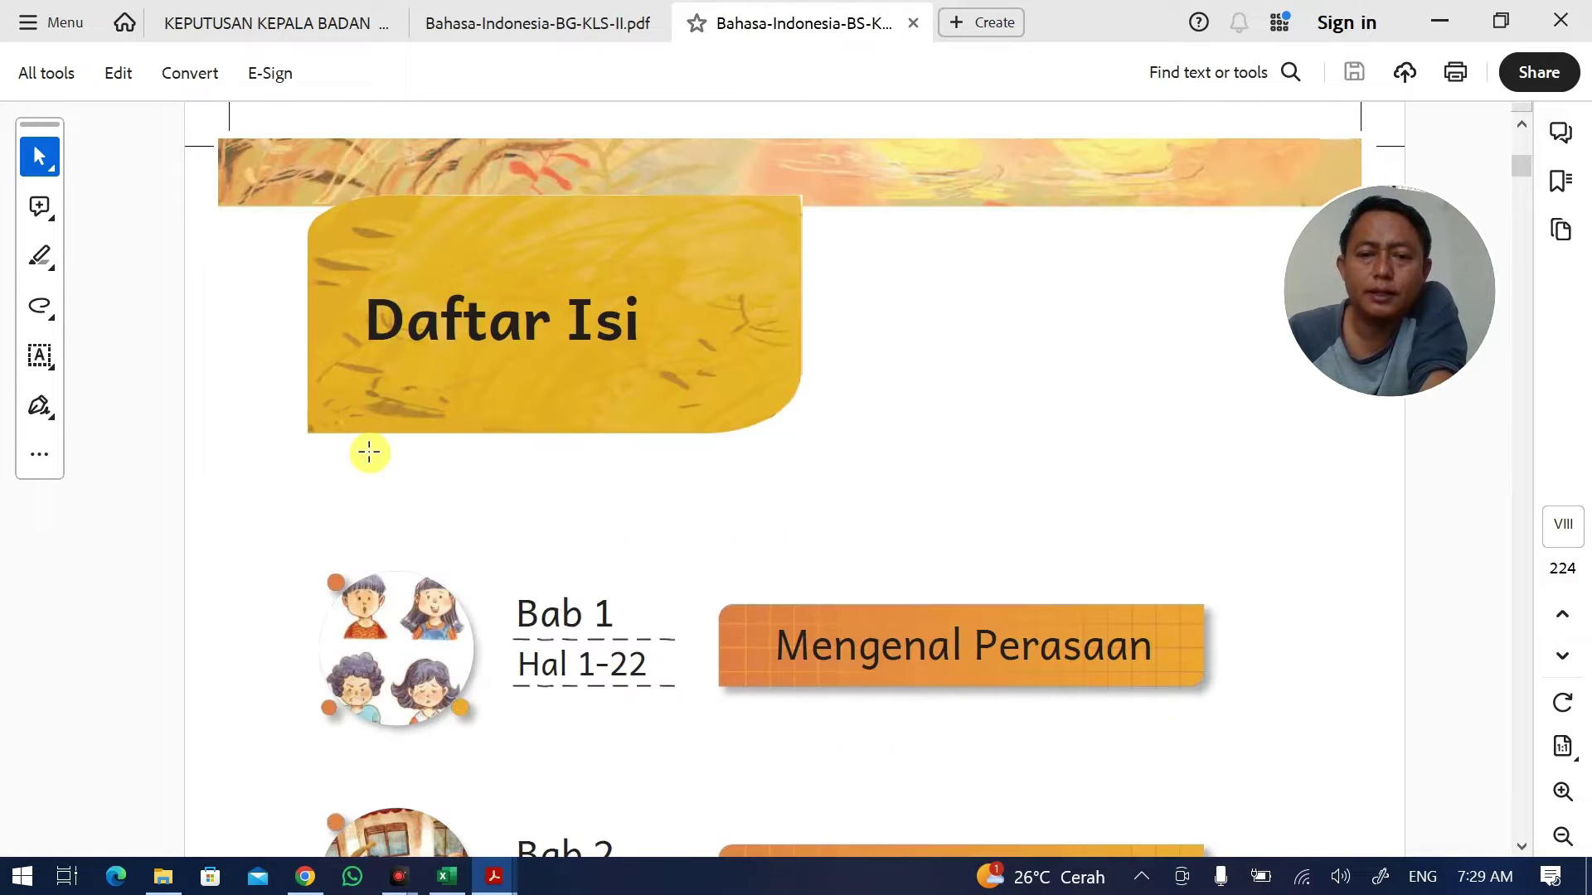
{"action": "scroll", "coordinate": [369, 452], "scroll_direction": "up", "scroll_amount": 3}
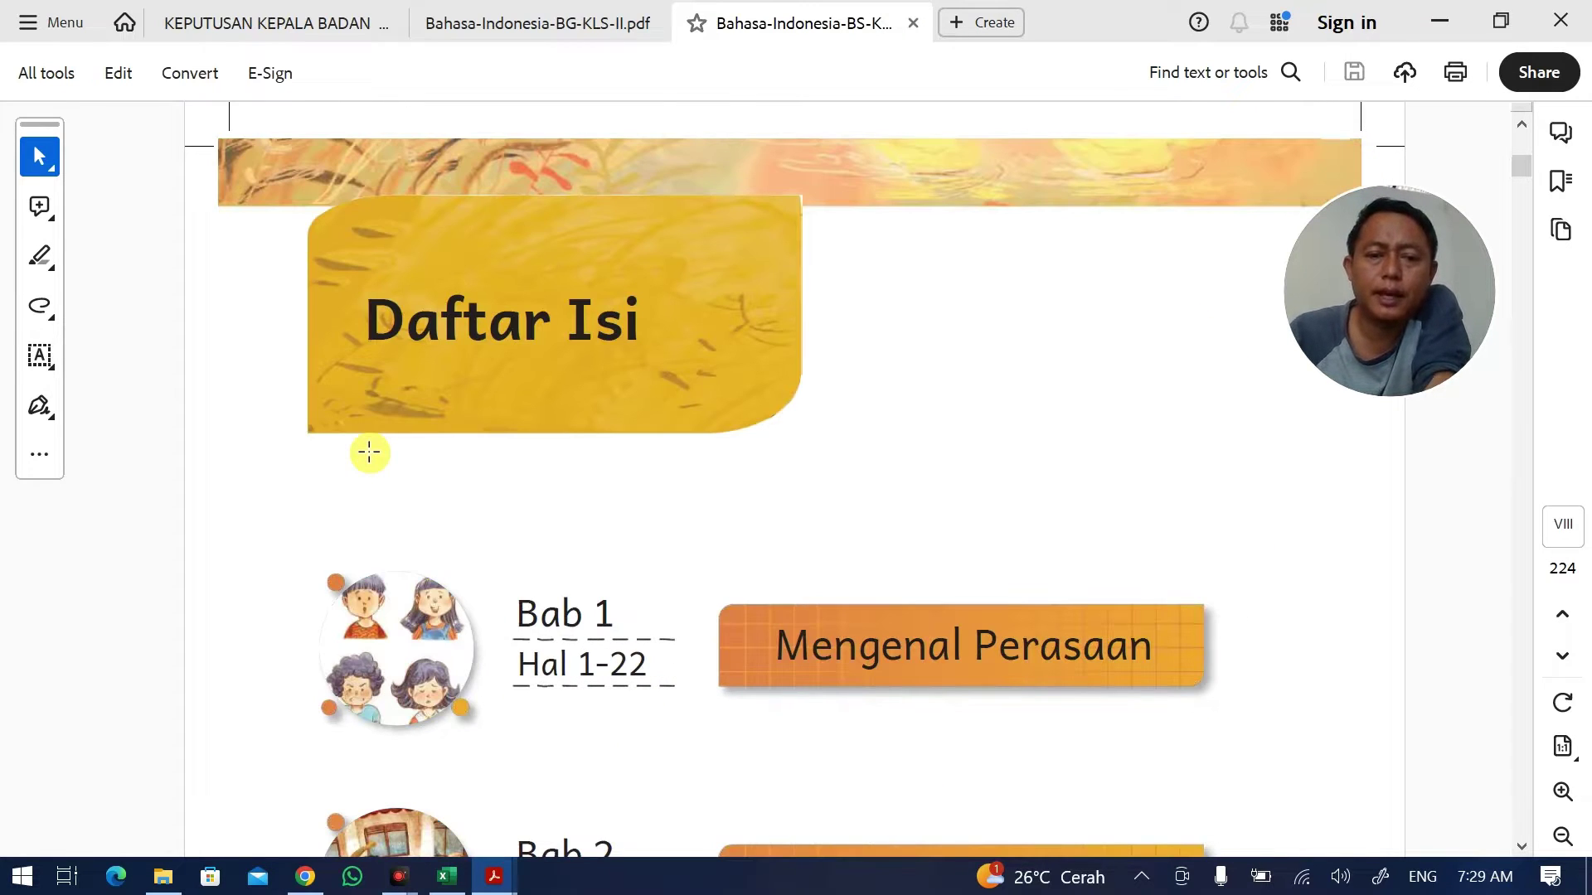
Copy the Bab 1 title Mengenal Perasaan from the Daftar Isi into the Materi Pokok cell for code 1.1 in the workbook.
{"action": "scroll", "coordinate": [370, 453], "scroll_direction": "down", "scroll_amount": 2}
{"action": "scroll", "coordinate": [498, 455], "scroll_direction": "down", "scroll_amount": 2}
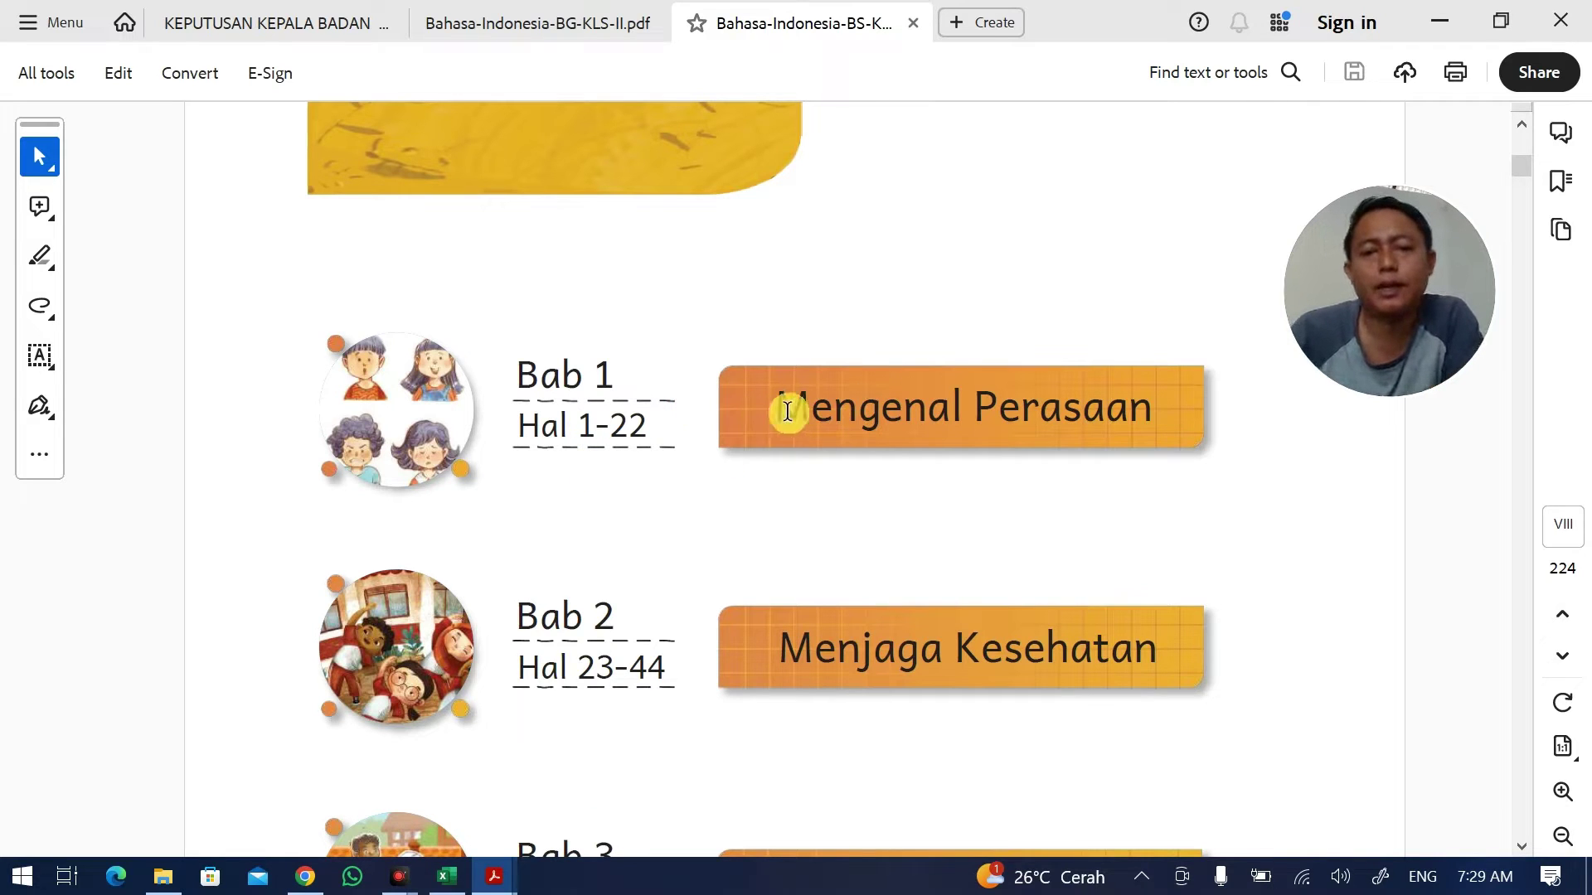
{"action": "left_click_drag", "start_coordinate": [792, 411], "coordinate": [1091, 411]}
{"action": "key", "text": "ctrl+c"}
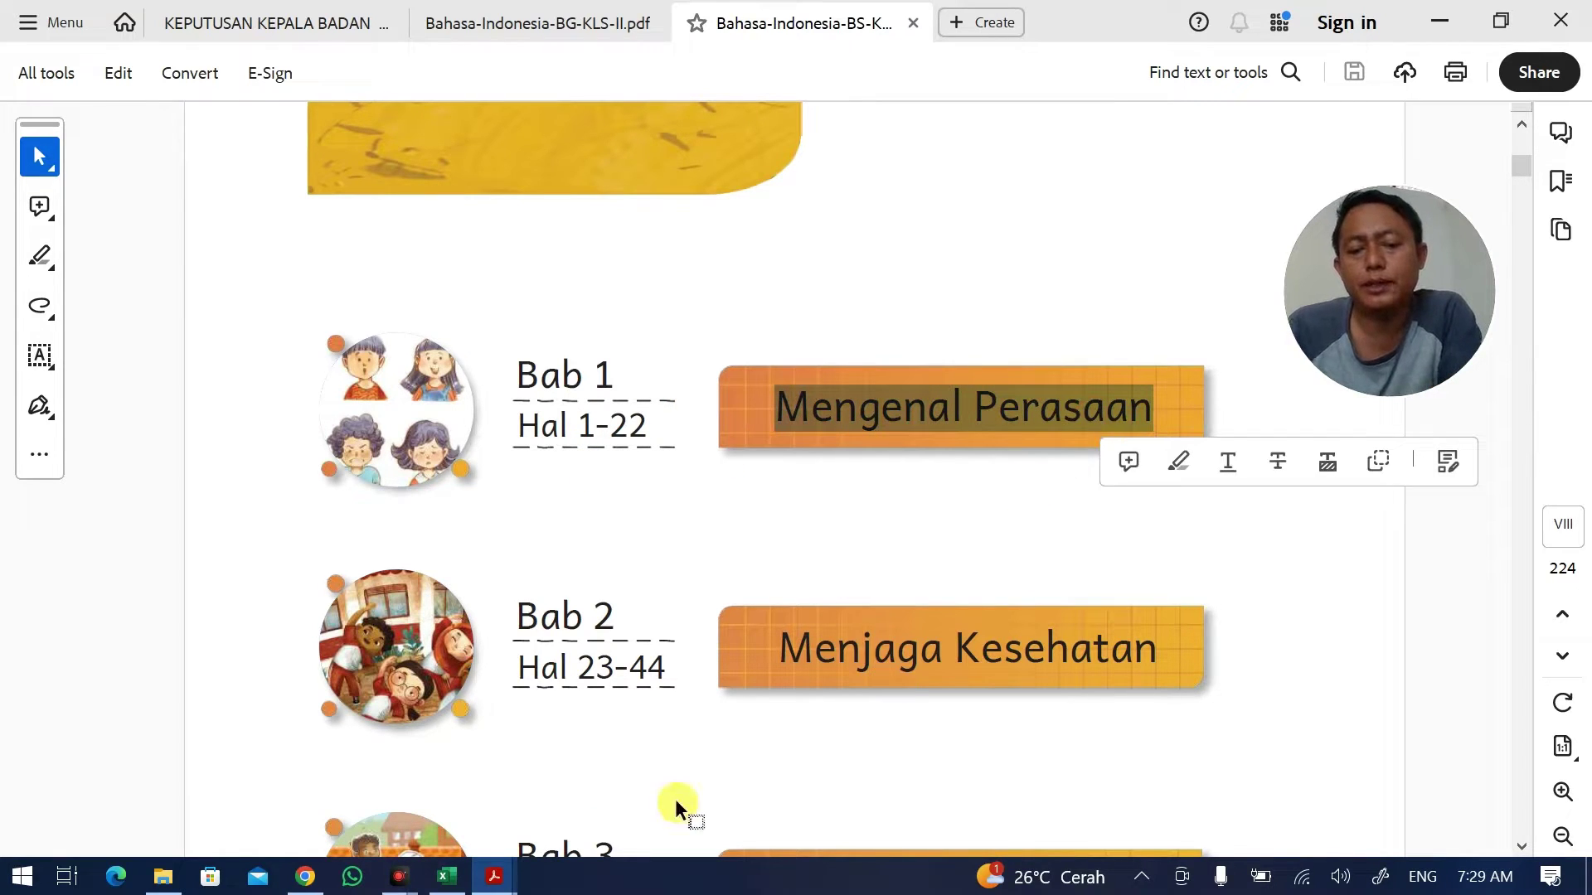
{"action": "left_click", "coordinate": [447, 877]}
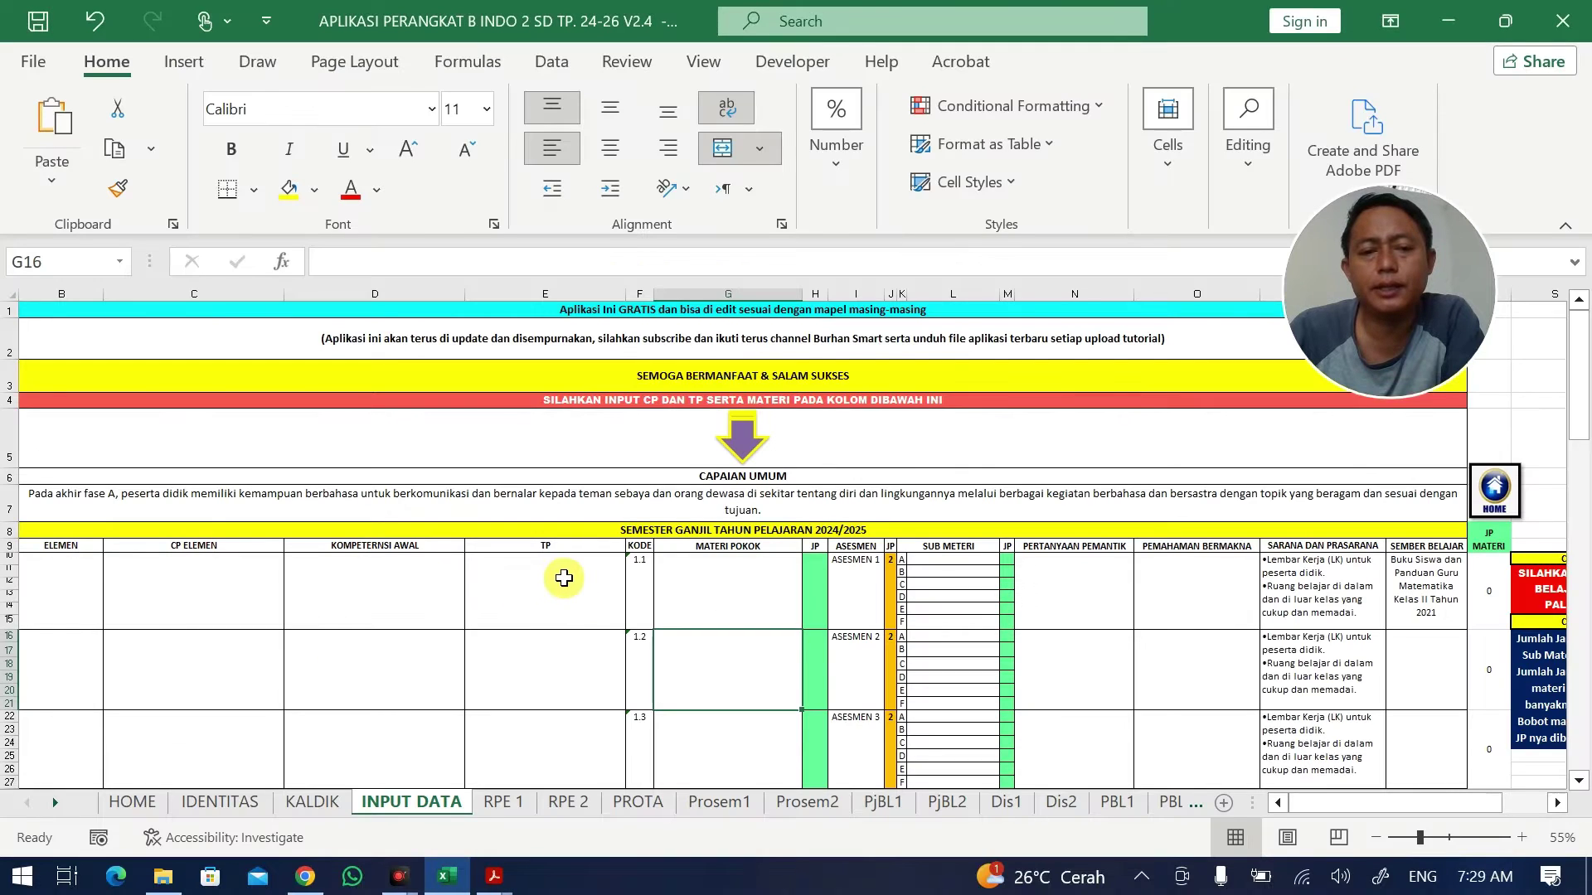
{"action": "left_click", "coordinate": [758, 587]}
{"action": "key", "text": "ctrl+v"}
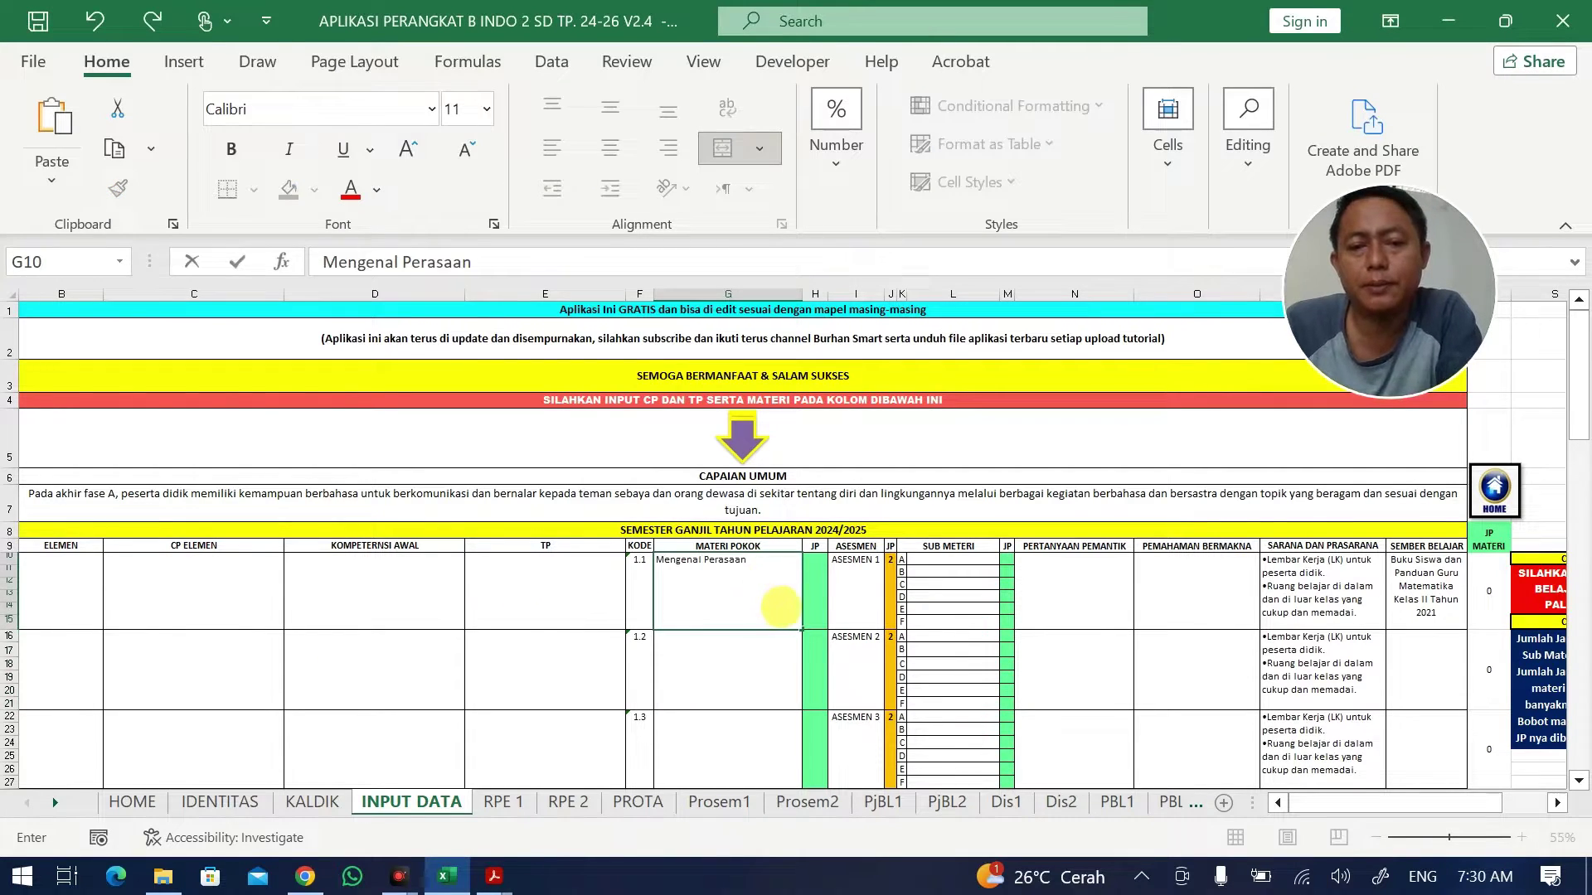
Copy the Bab 2 title Menjaga Kesehatan from the student book into the Materi Pokok cell for code 1.2.
{"action": "key", "text": "alt+Tab"}
{"action": "scroll", "coordinate": [767, 555], "scroll_direction": "down", "scroll_amount": 2}
{"action": "left_click_drag", "start_coordinate": [787, 563], "coordinate": [1111, 570]}
{"action": "key", "text": "alt+Tab"}
{"action": "scroll", "coordinate": [761, 615], "scroll_direction": "down", "scroll_amount": 1}
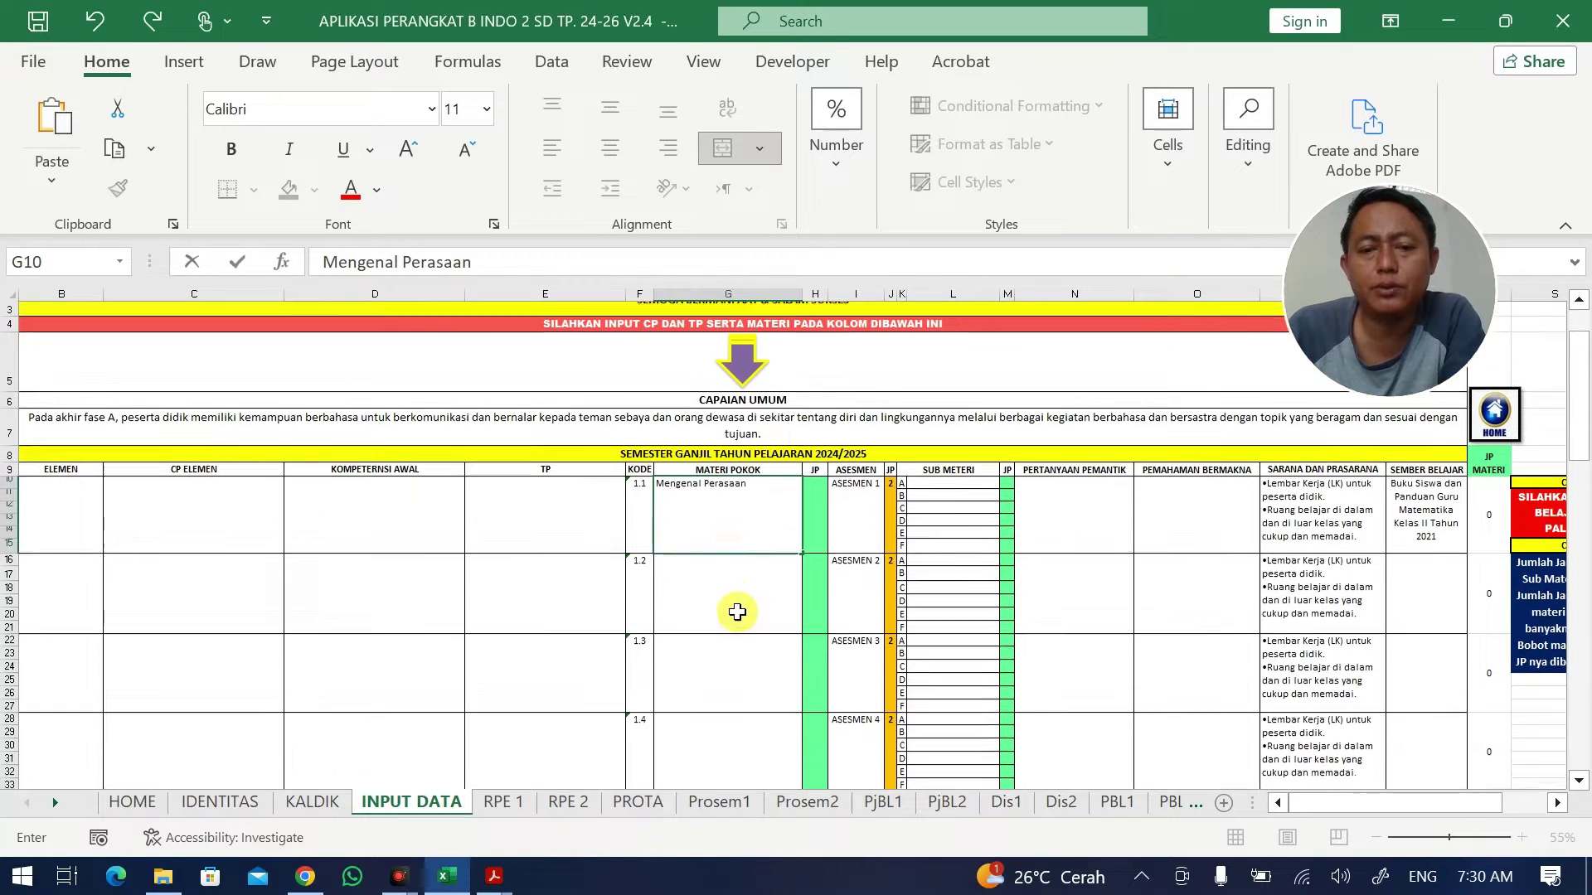
{"action": "double_click", "coordinate": [728, 591]}
{"action": "key", "text": "alt+Tab"}
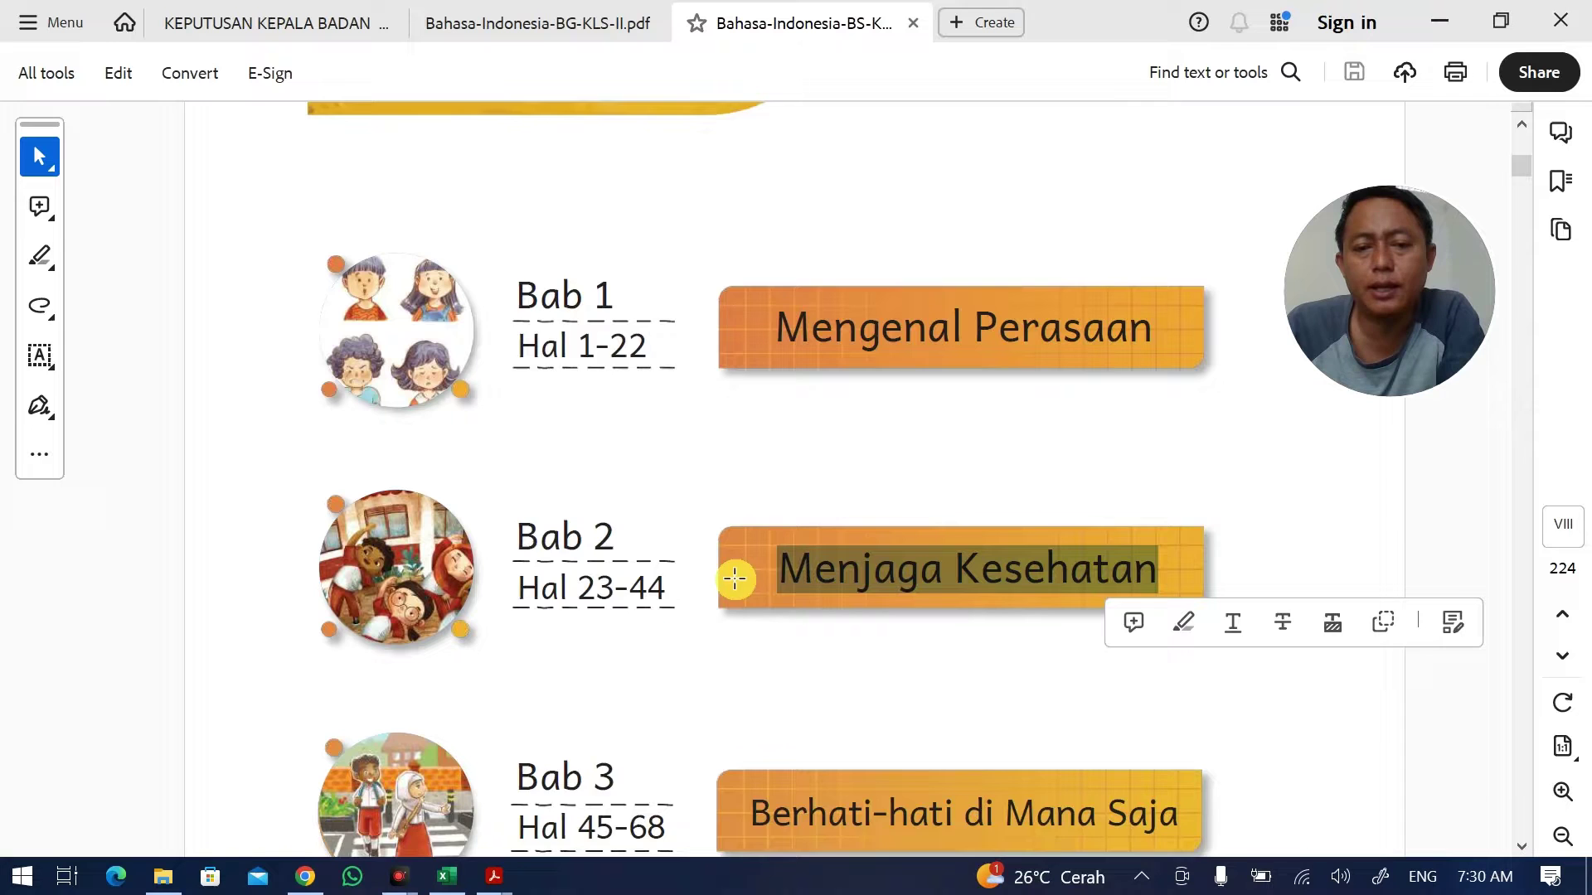
Copy the Bab 3 title Berhati-hati di Mana Saja from the student book into the Materi Pokok cell for code 1.3.
{"action": "scroll", "coordinate": [735, 576], "scroll_direction": "down", "scroll_amount": 2}
{"action": "left_click_drag", "start_coordinate": [750, 654], "coordinate": [1153, 659]}
{"action": "key", "text": "ctrl+c"}
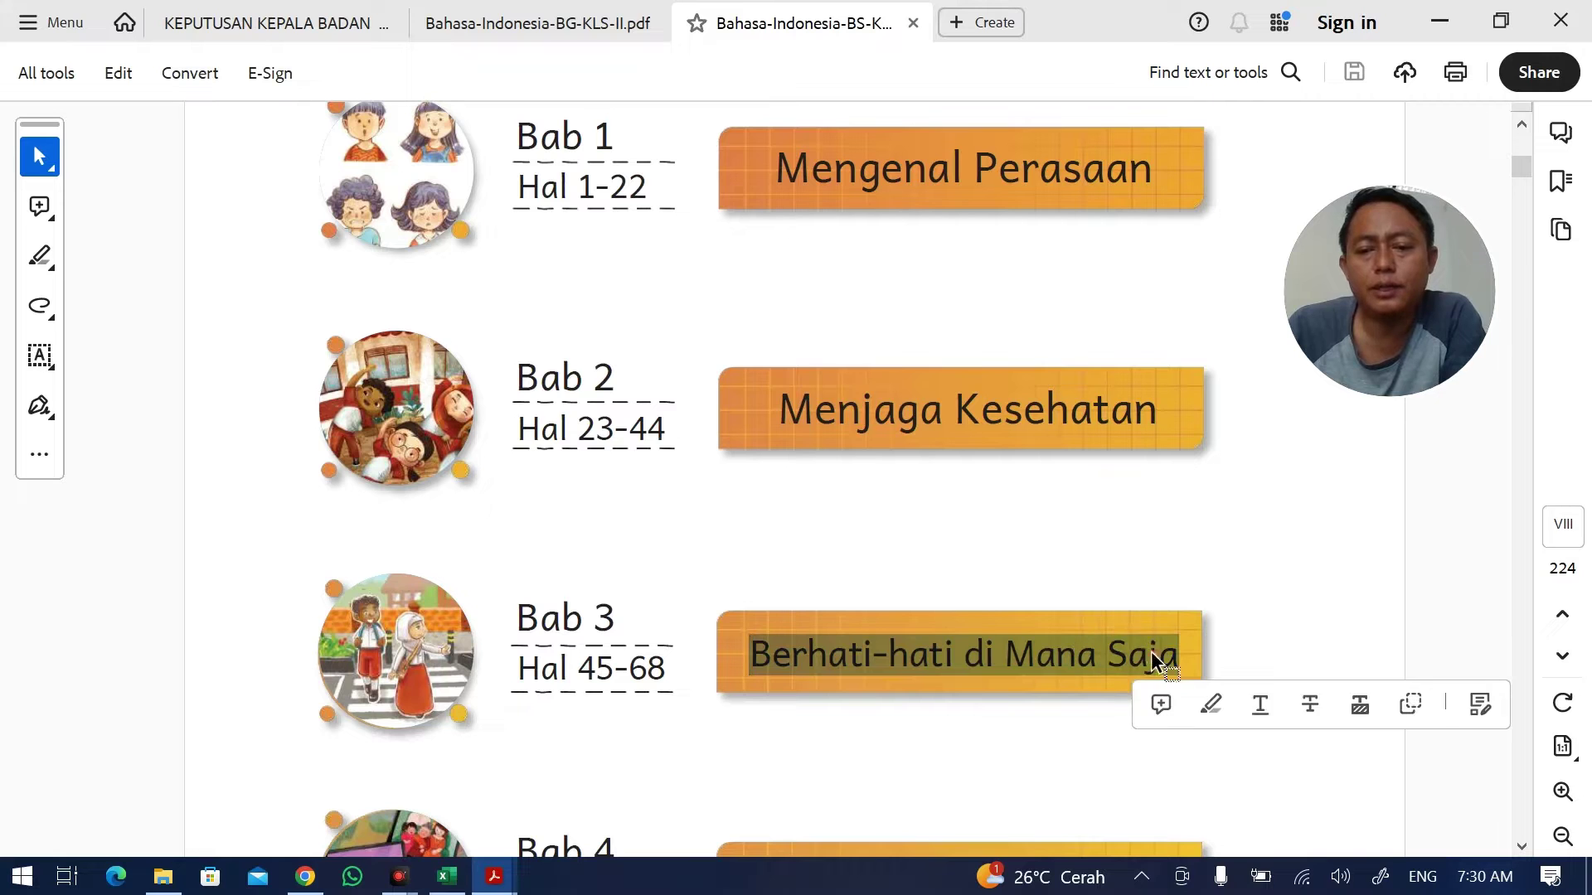
{"action": "key", "text": "alt+Tab"}
{"action": "scroll", "coordinate": [765, 619], "scroll_direction": "down", "scroll_amount": 1}
{"action": "double_click", "coordinate": [740, 555]}
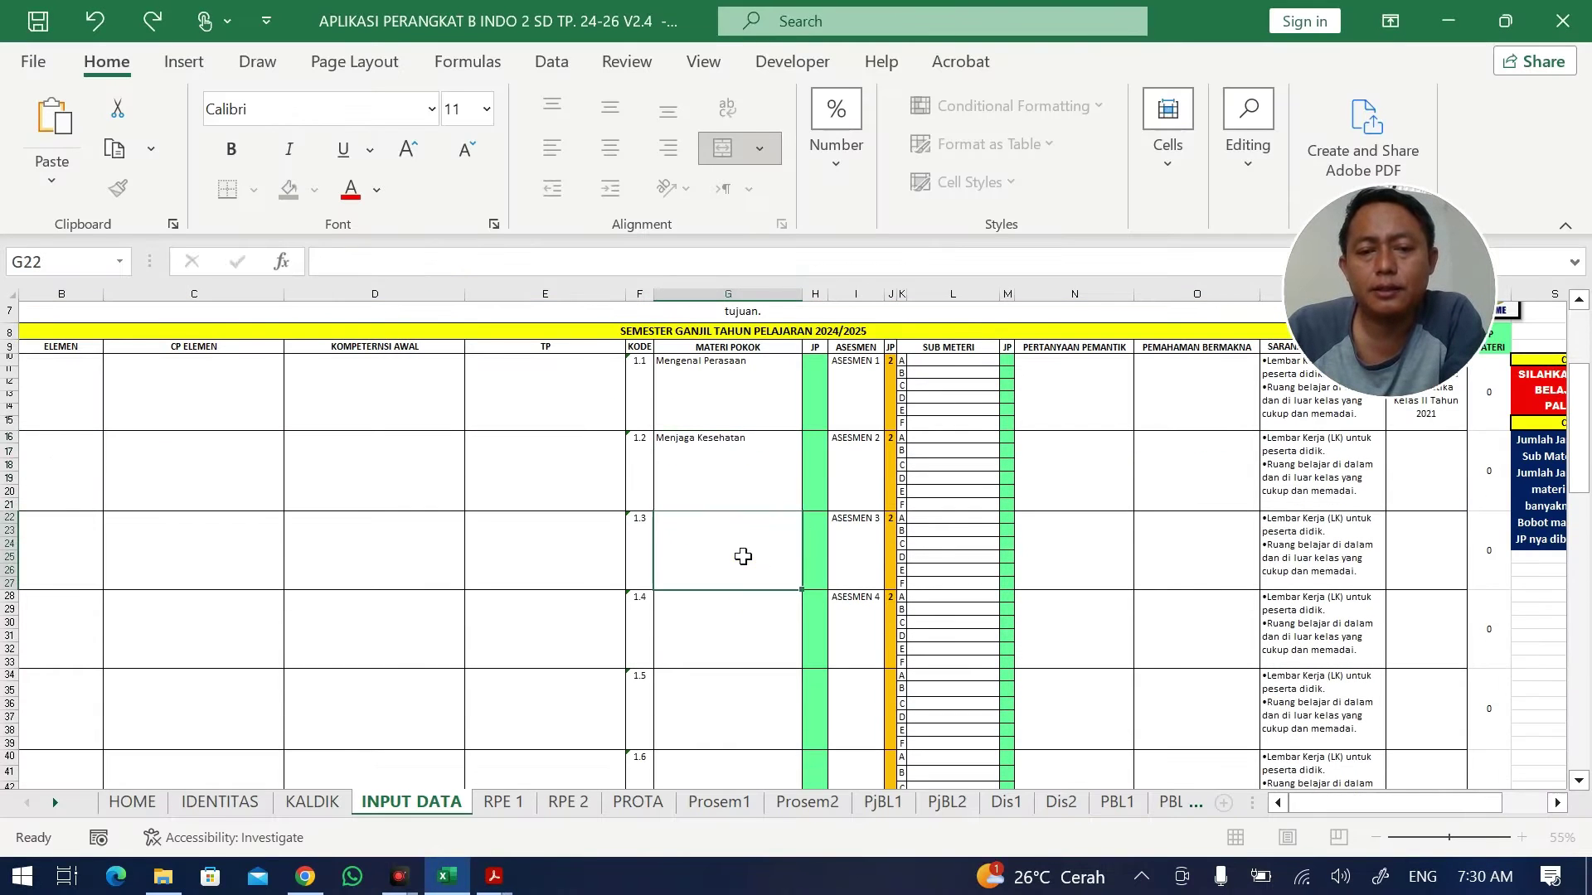
{"action": "key", "text": "ctrl+v"}
Return to the student book and look through the remaining chapter titles in the Daftar Isi, from Bab 4 to Bab 8.
{"action": "key", "text": "alt+Tab"}
{"action": "scroll", "coordinate": [758, 545], "scroll_direction": "down", "scroll_amount": 5}
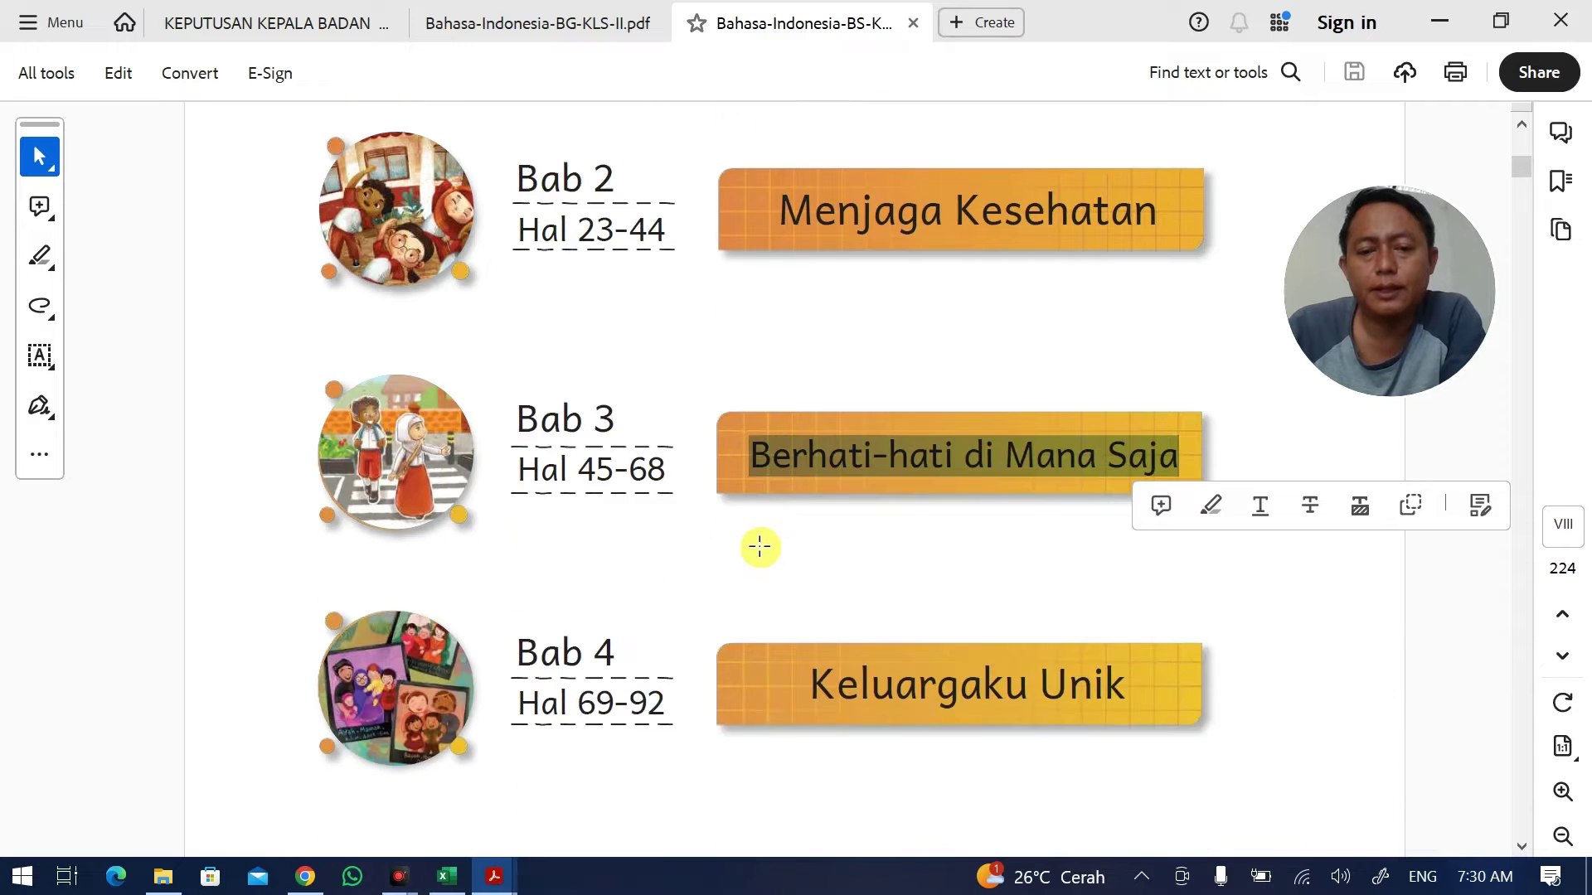
{"action": "scroll", "coordinate": [760, 546], "scroll_direction": "down", "scroll_amount": 10}
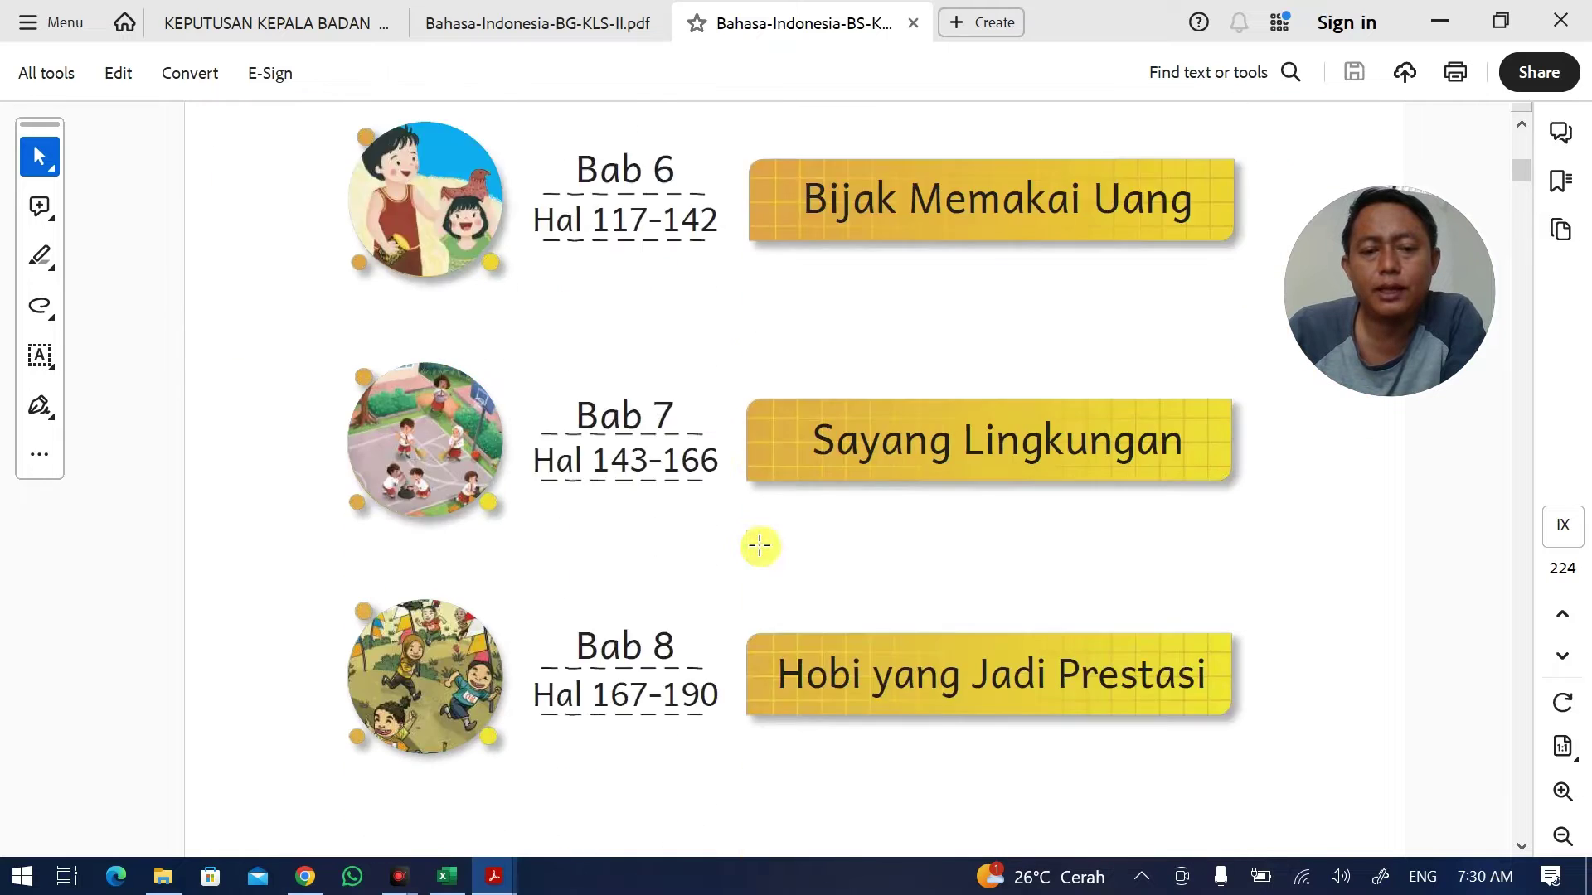
{"action": "scroll", "coordinate": [757, 544], "scroll_direction": "down", "scroll_amount": 10}
{"action": "scroll", "coordinate": [760, 540], "scroll_direction": "up", "scroll_amount": 8}
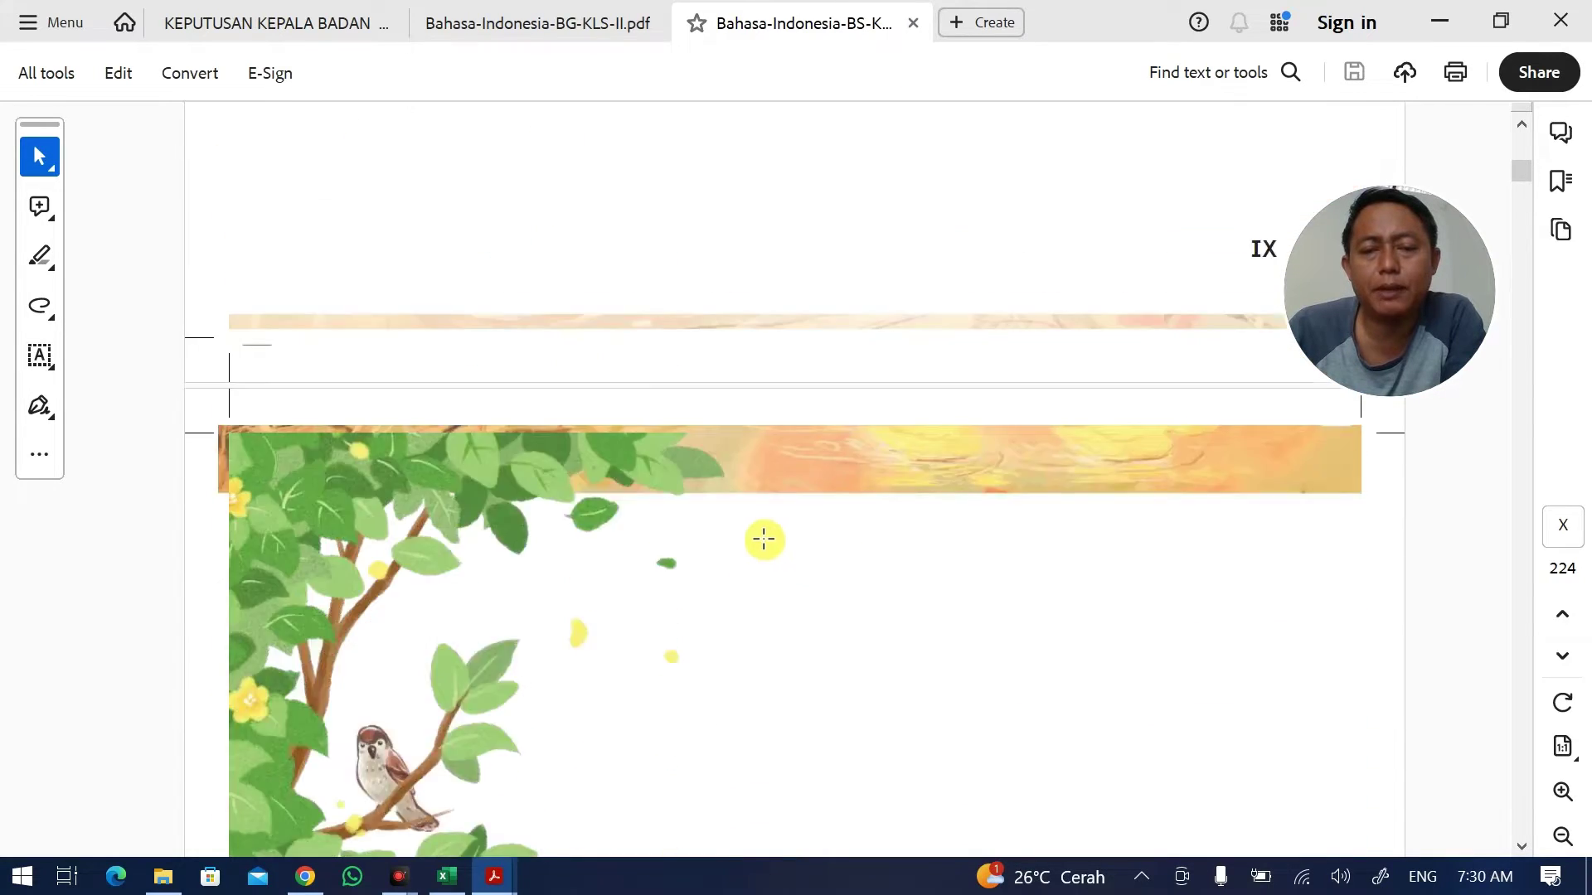
{"action": "scroll", "coordinate": [770, 529], "scroll_direction": "up", "scroll_amount": 6}
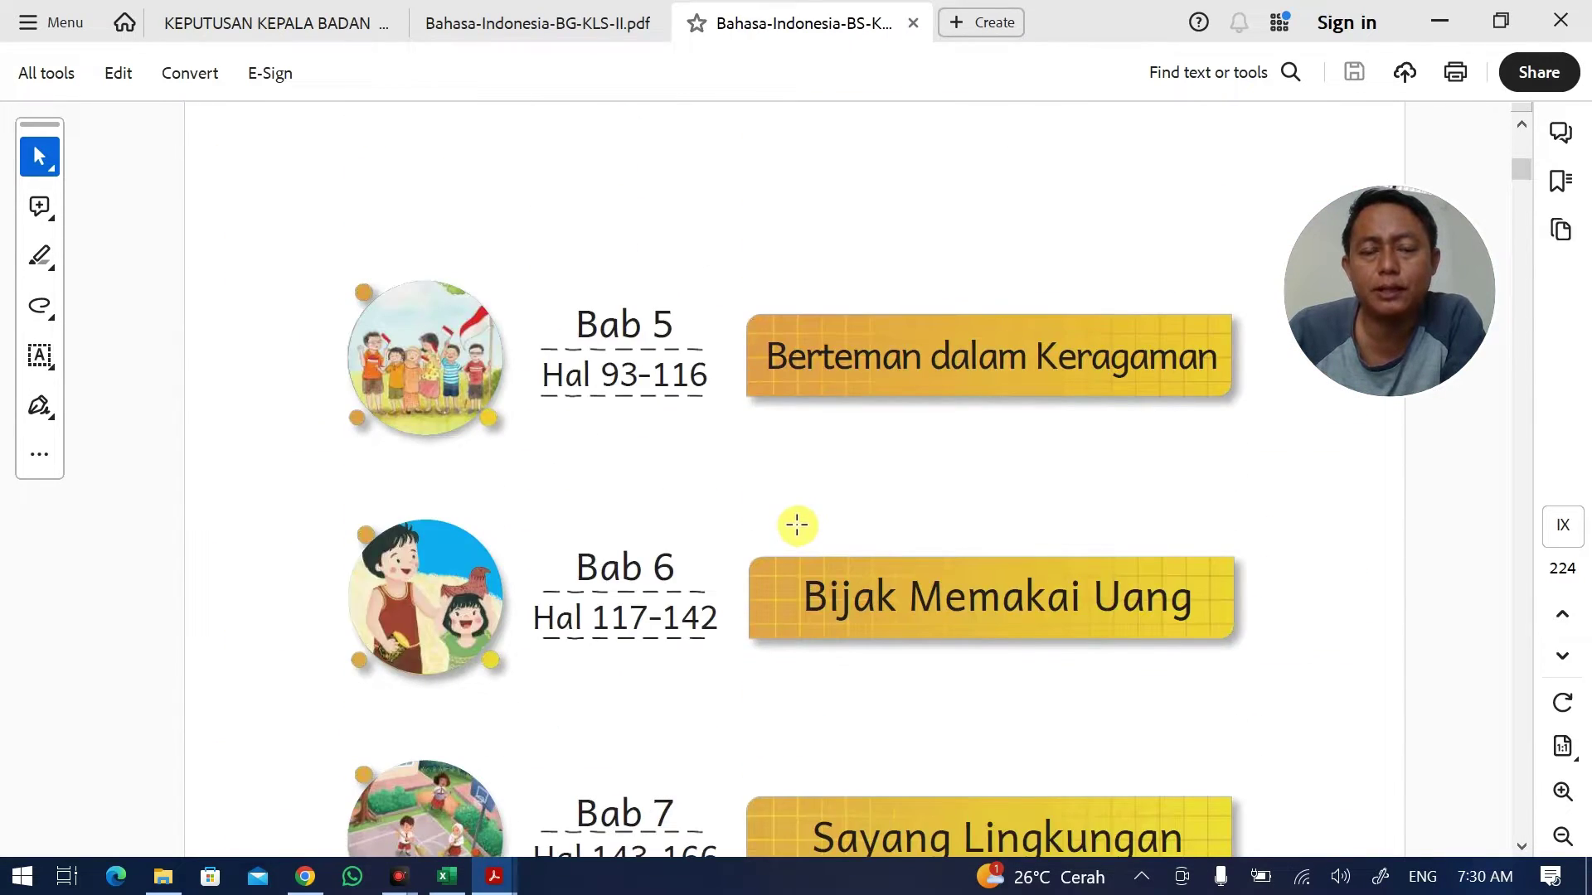
{"action": "scroll", "coordinate": [799, 522], "scroll_direction": "up", "scroll_amount": 10}
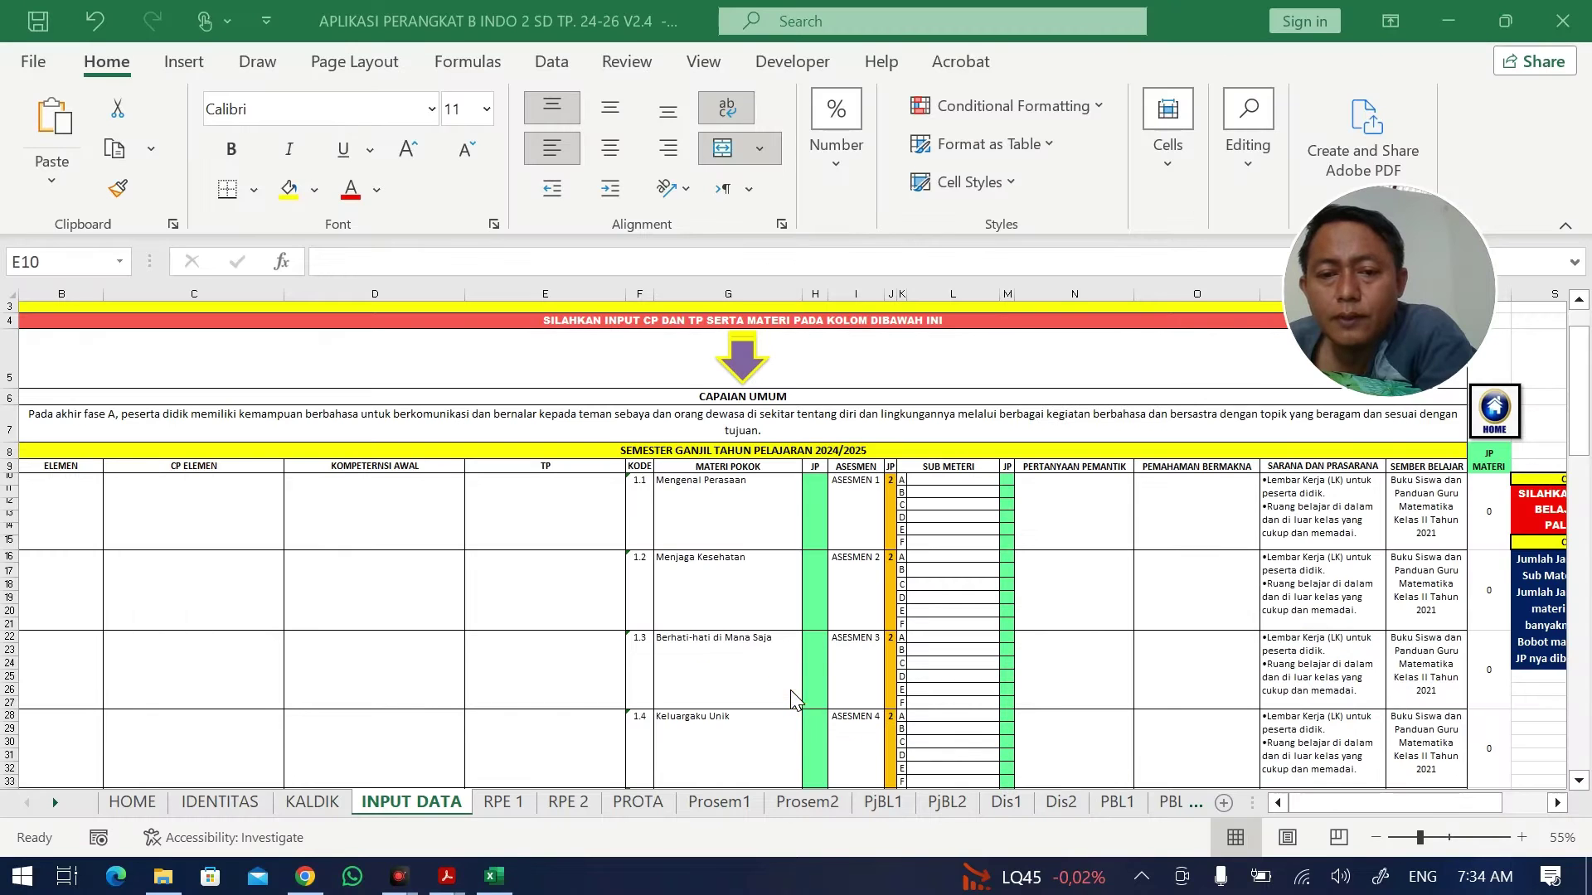
Page through the Bahasa Indonesia Kelas II teacher's guide to Bab 1 Mengenal Perasaan and examine its Tujuan Pembelajaran.
{"action": "left_click", "coordinate": [720, 497]}
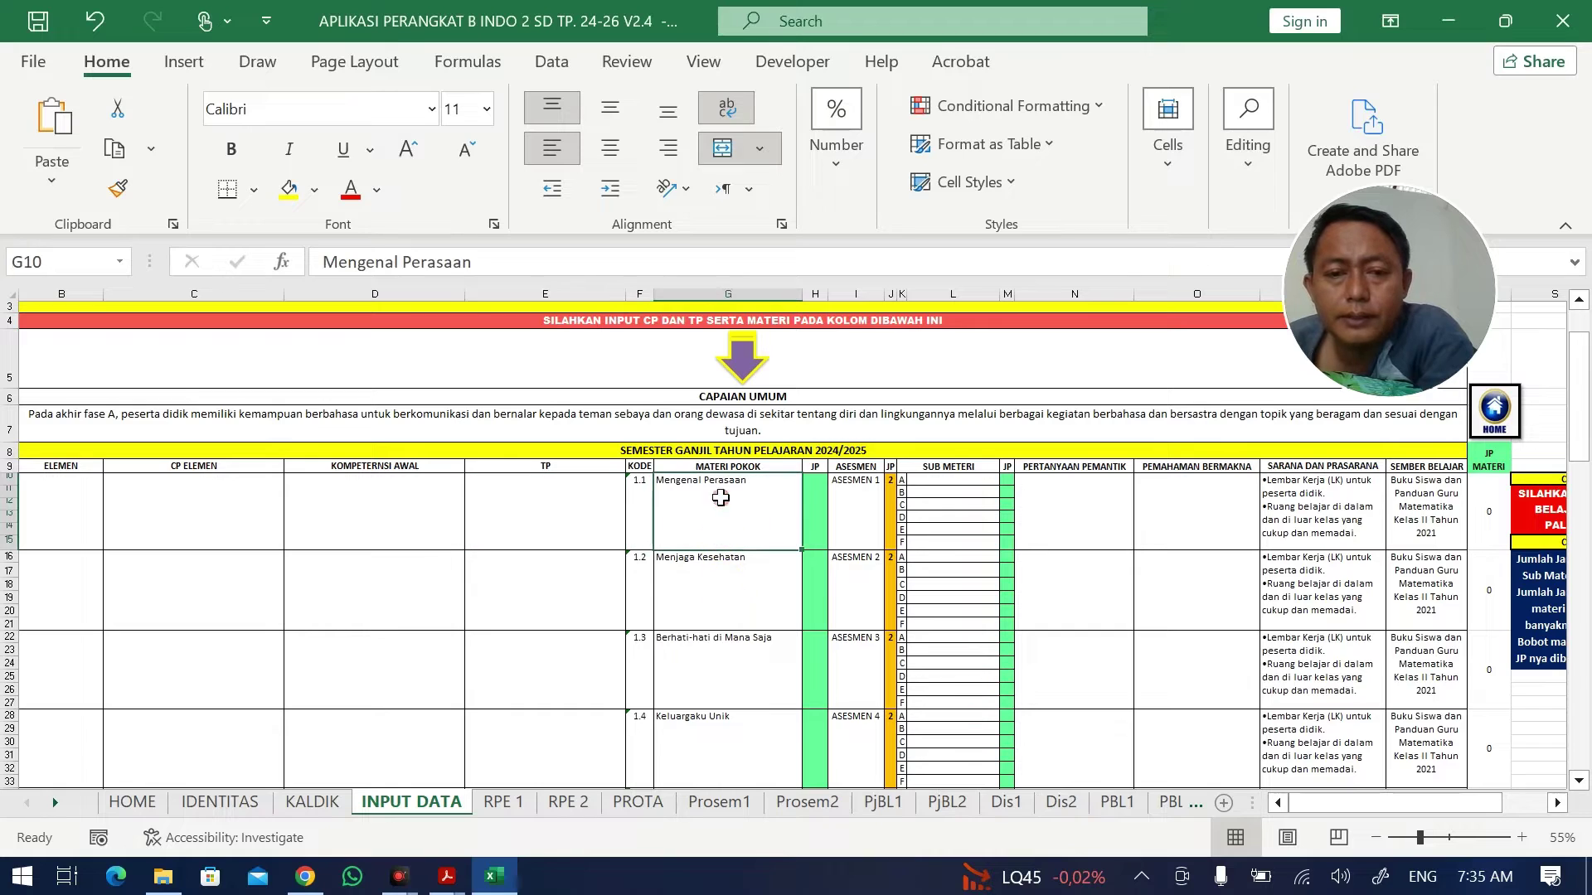
{"action": "left_click", "coordinate": [72, 500]}
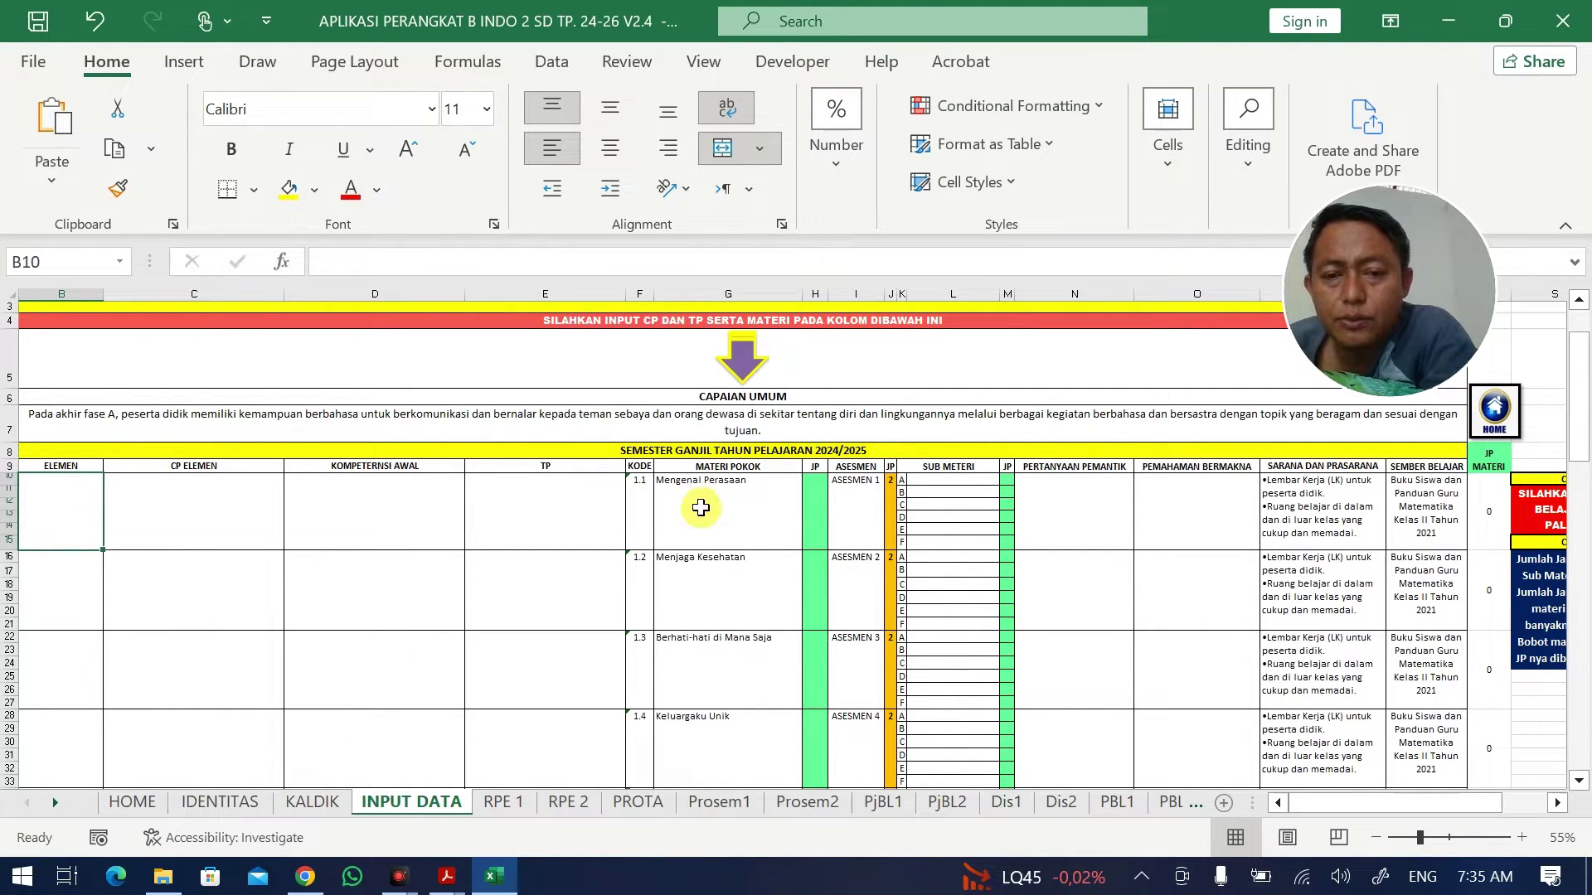
{"action": "left_click", "coordinate": [447, 877]}
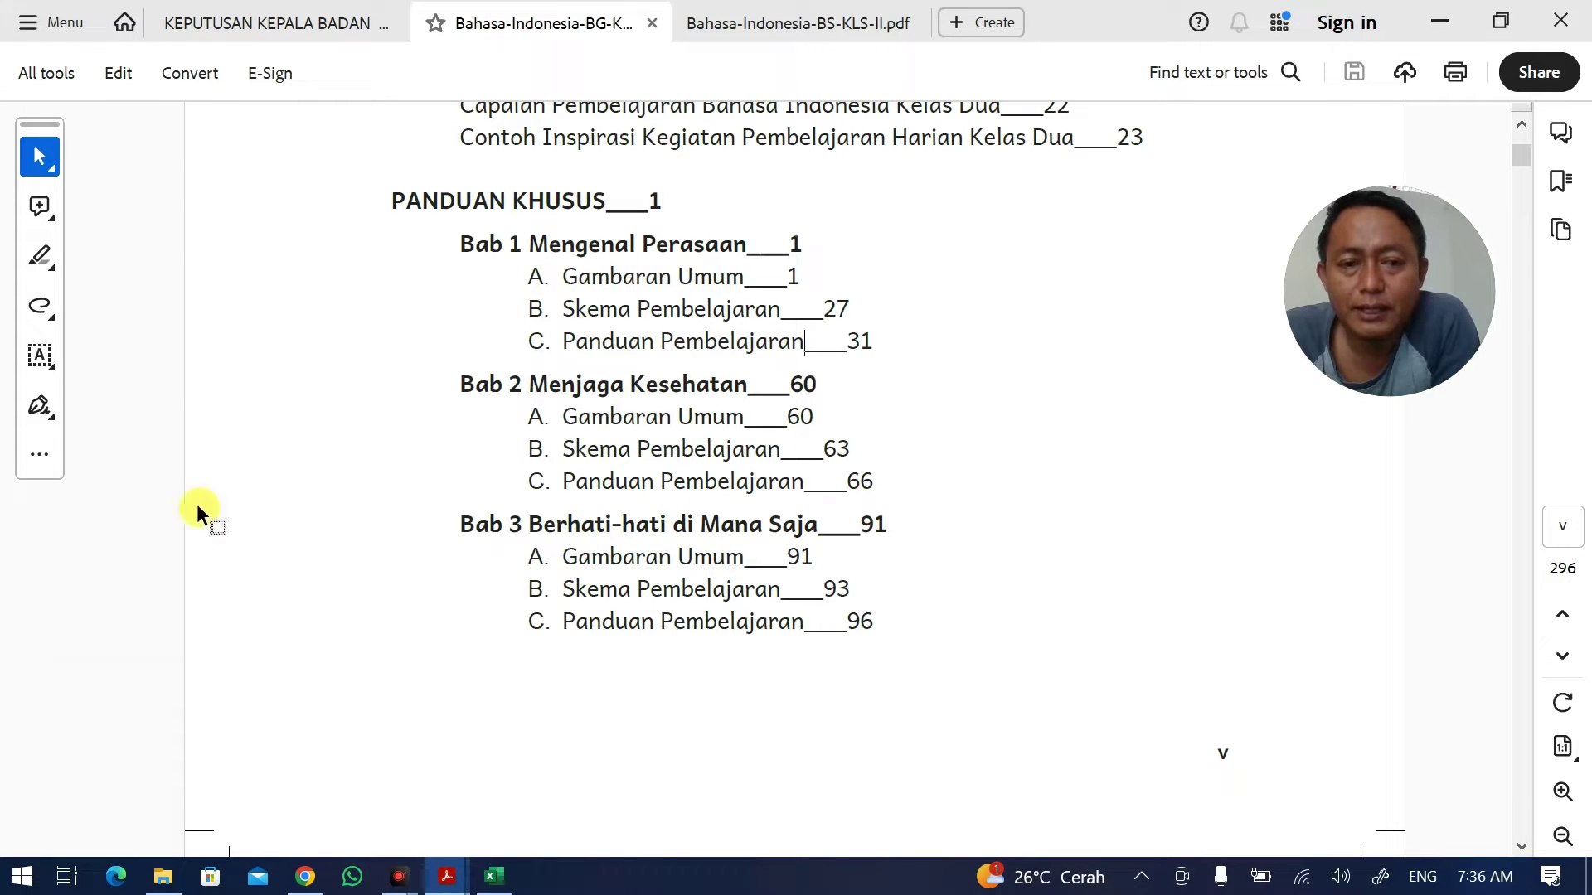
{"action": "scroll", "coordinate": [271, 470], "scroll_direction": "down", "scroll_amount": 10}
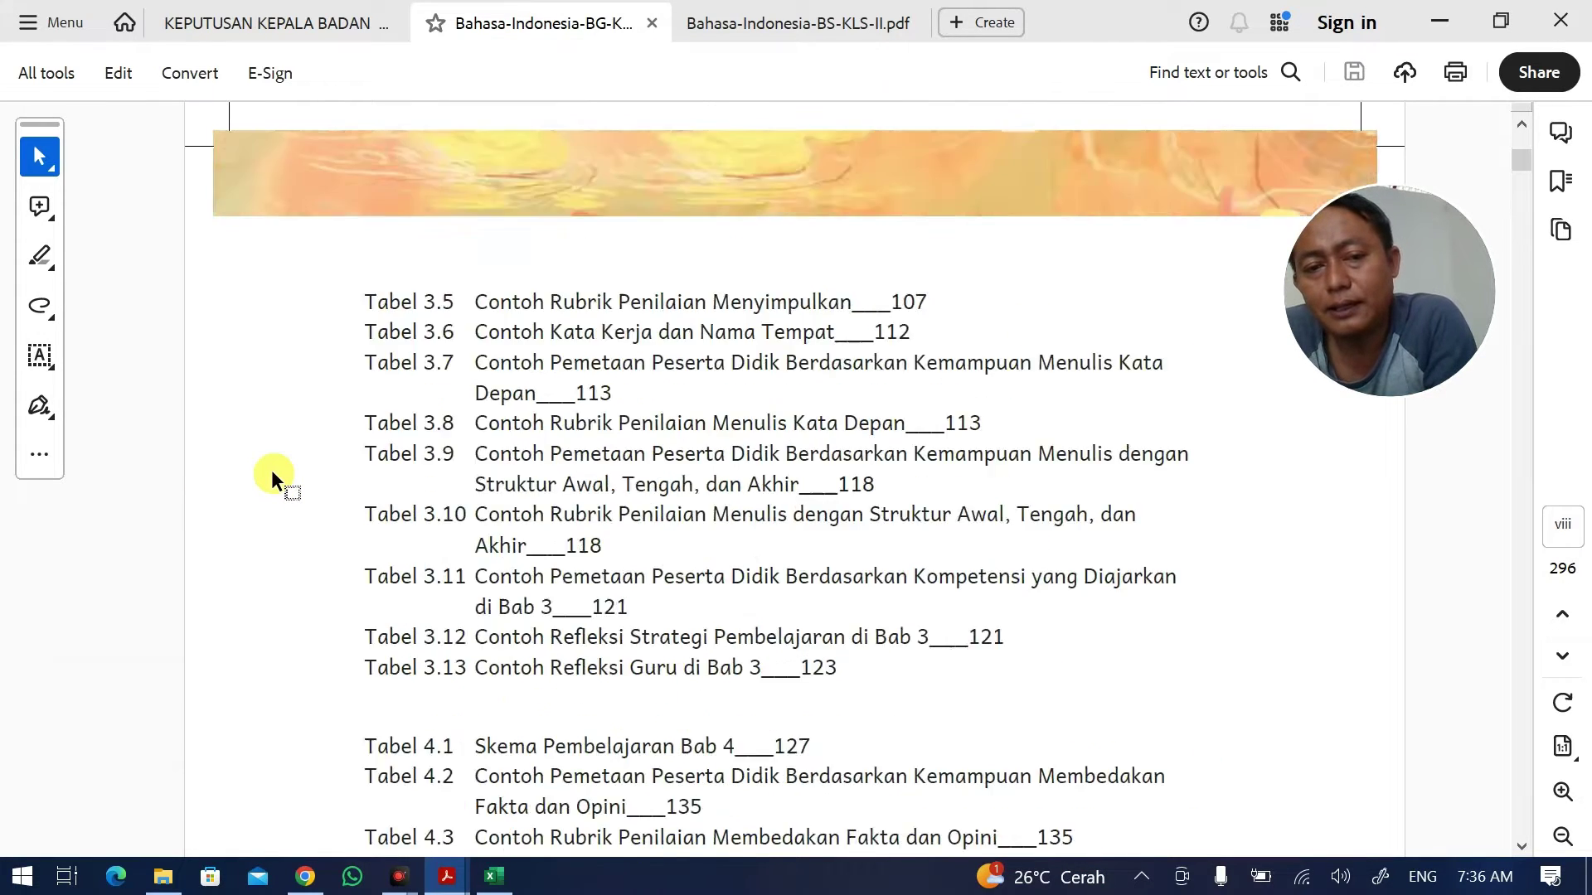
{"action": "scroll", "coordinate": [271, 470], "scroll_direction": "down", "scroll_amount": 10}
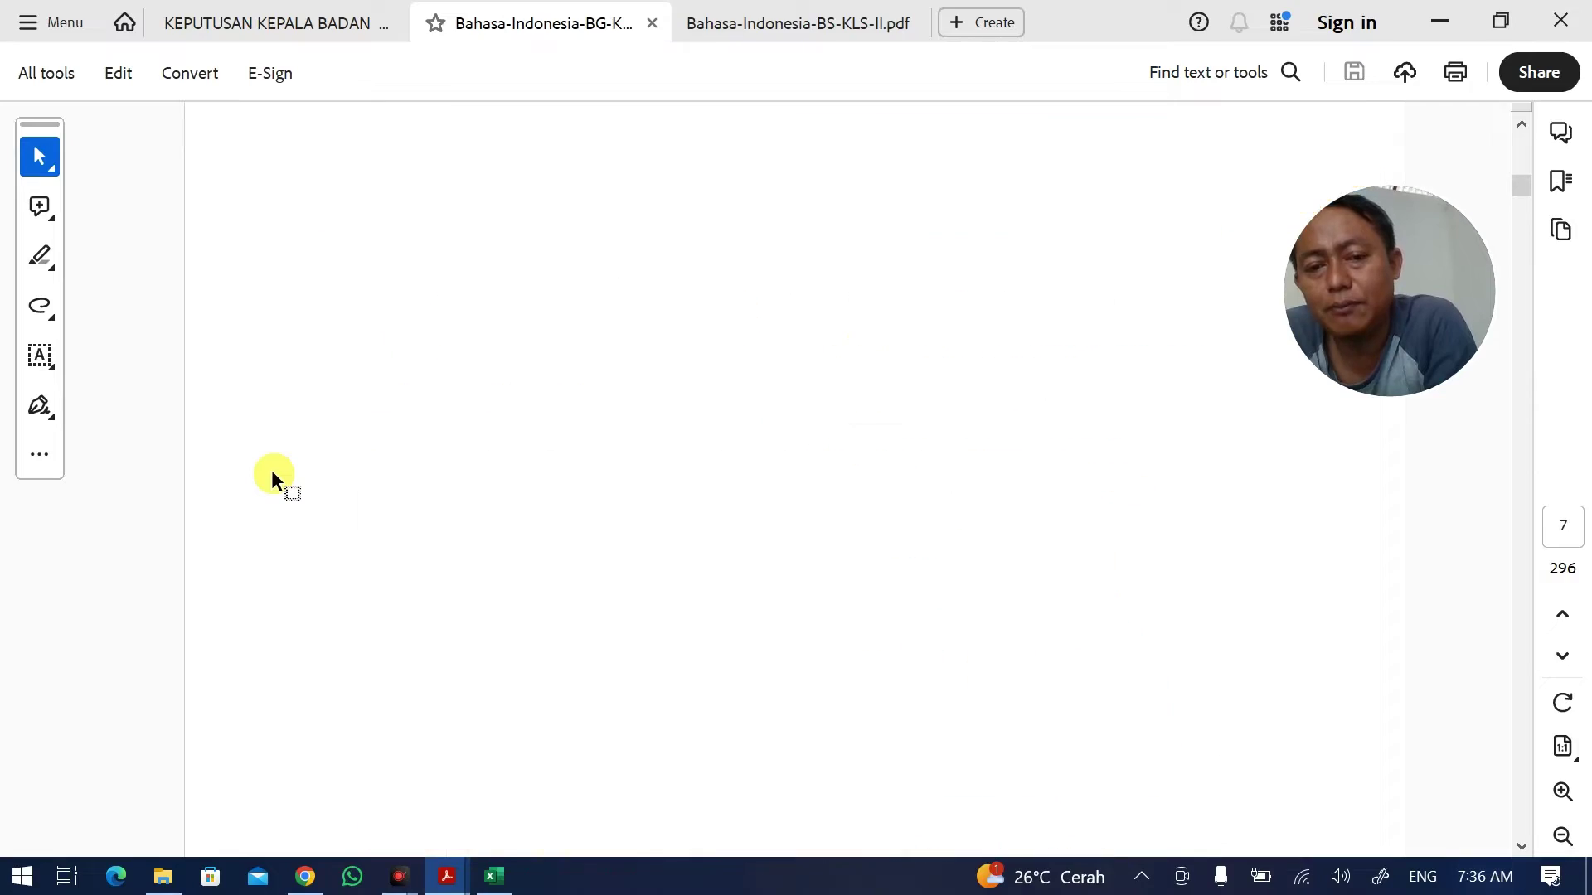
{"action": "scroll", "coordinate": [271, 470], "scroll_direction": "down", "scroll_amount": 10}
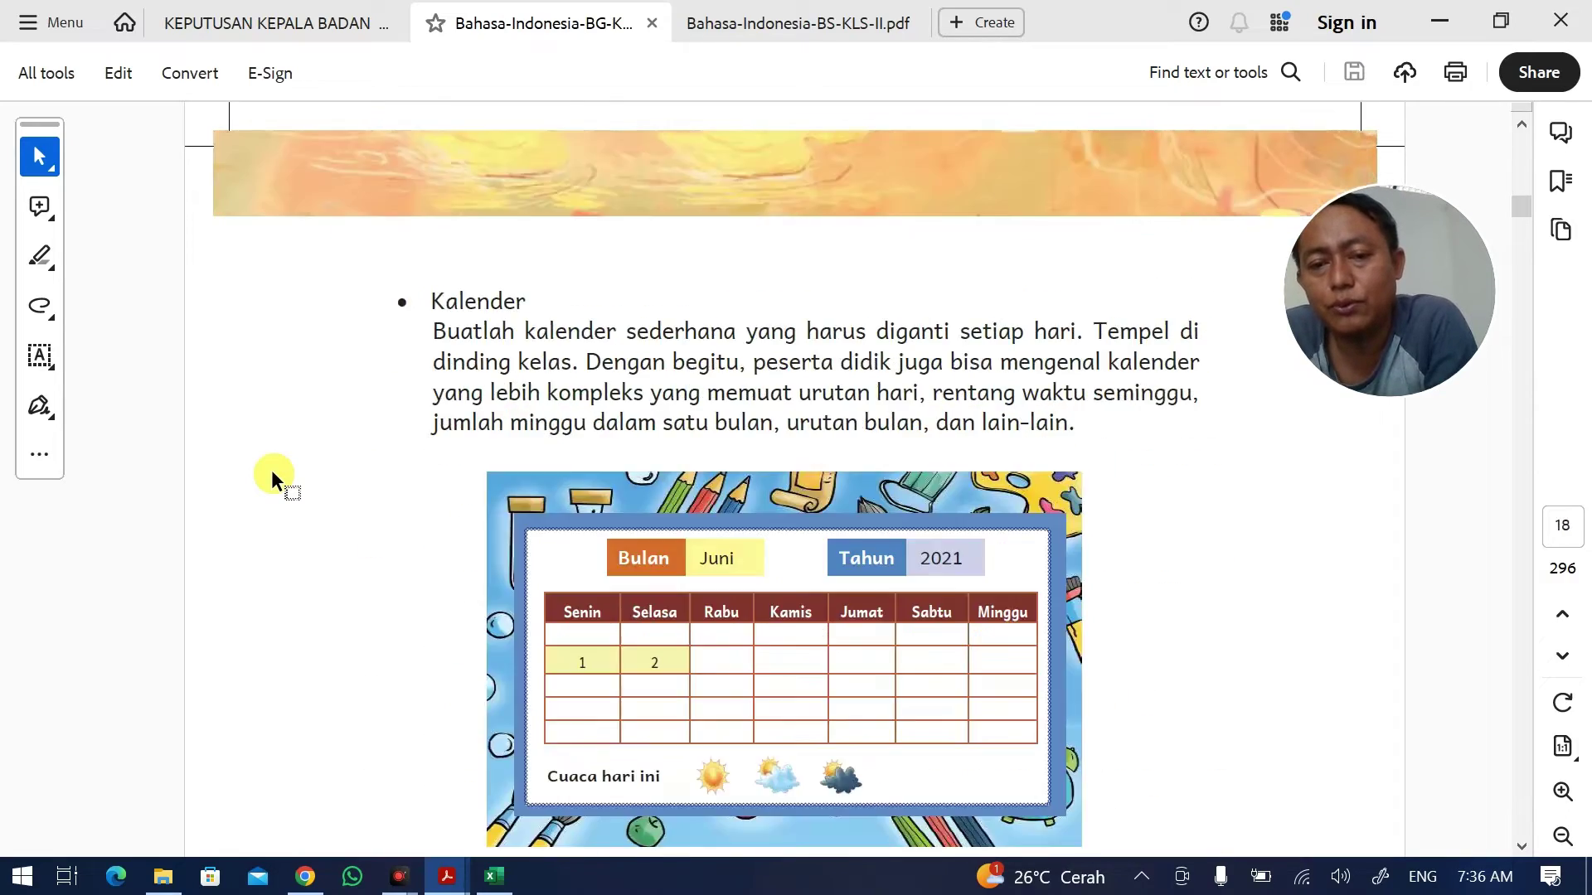
{"action": "scroll", "coordinate": [285, 482], "scroll_direction": "down", "scroll_amount": 8}
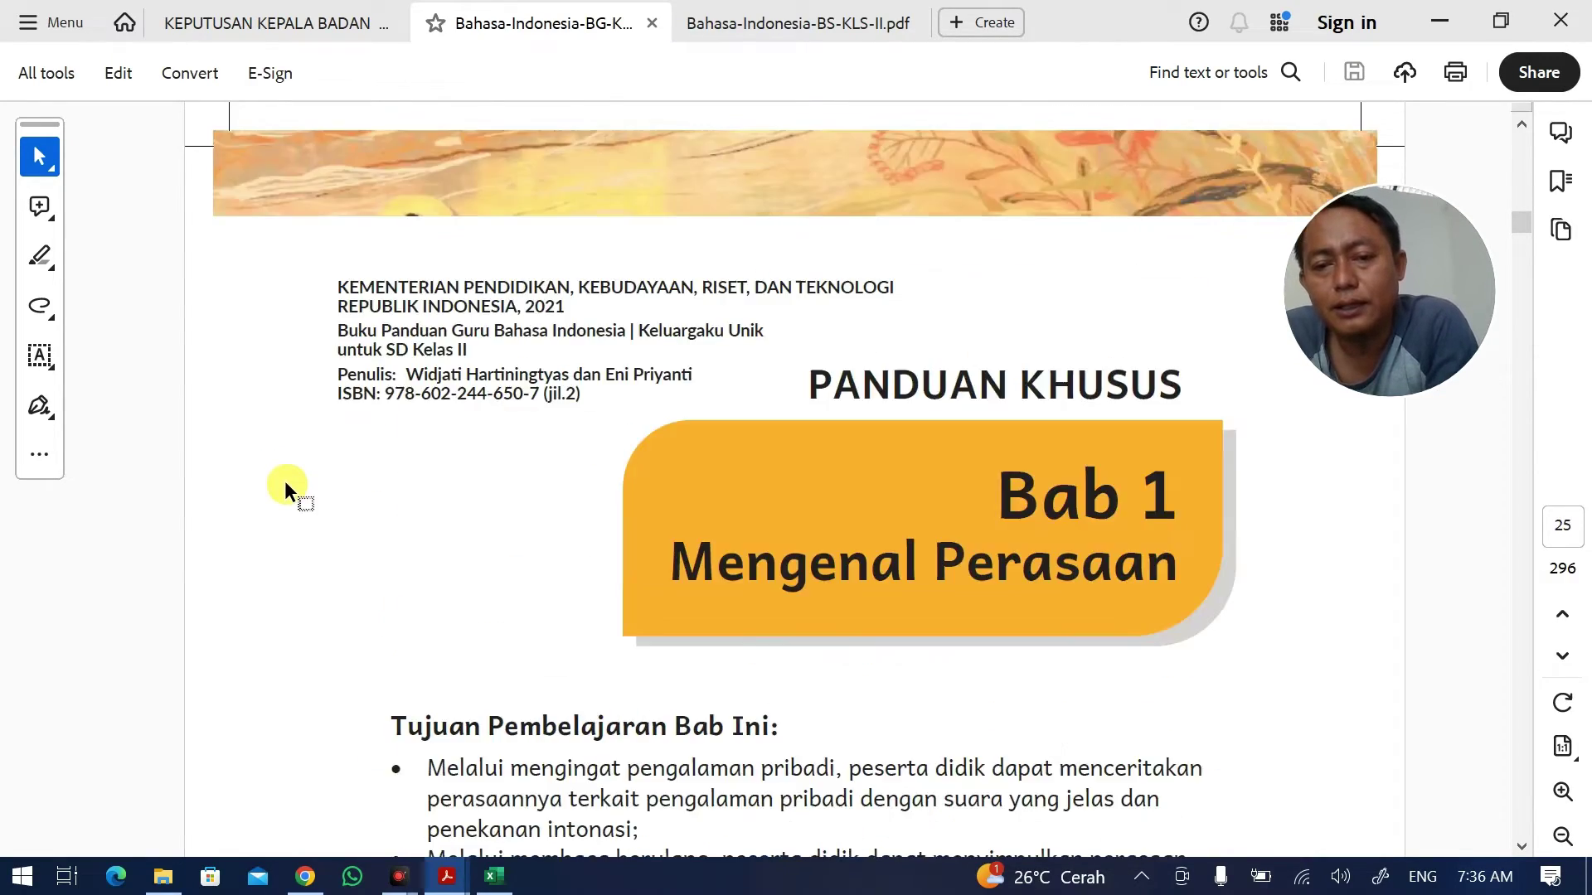
{"action": "scroll", "coordinate": [390, 476], "scroll_direction": "up", "scroll_amount": 2}
{"action": "scroll", "coordinate": [651, 486], "scroll_direction": "down", "scroll_amount": 4}
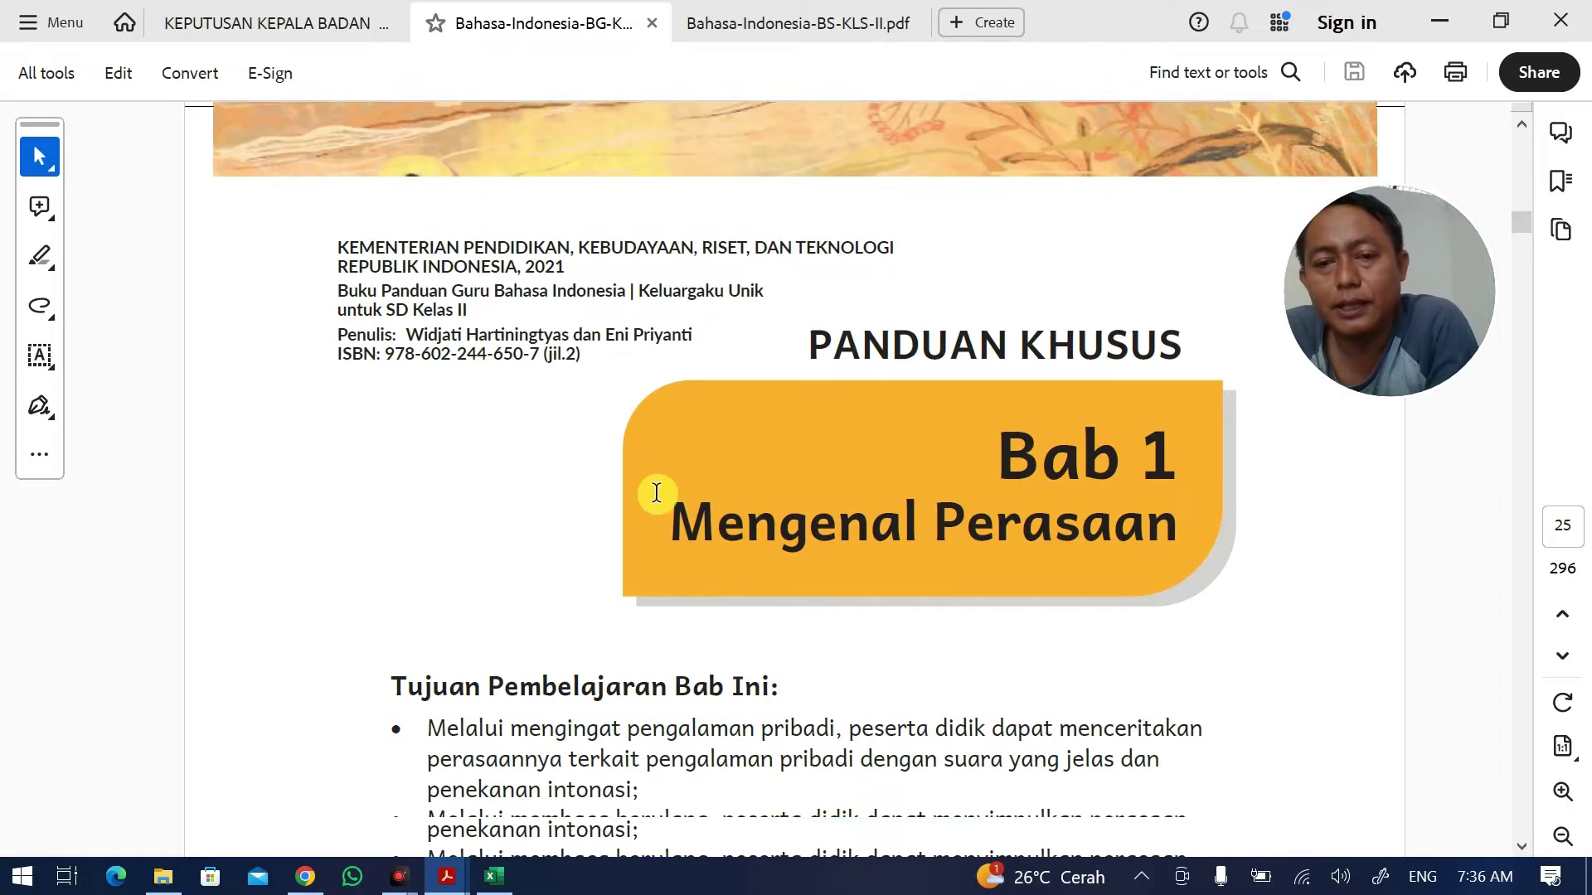
{"action": "scroll", "coordinate": [682, 482], "scroll_direction": "down", "scroll_amount": 1}
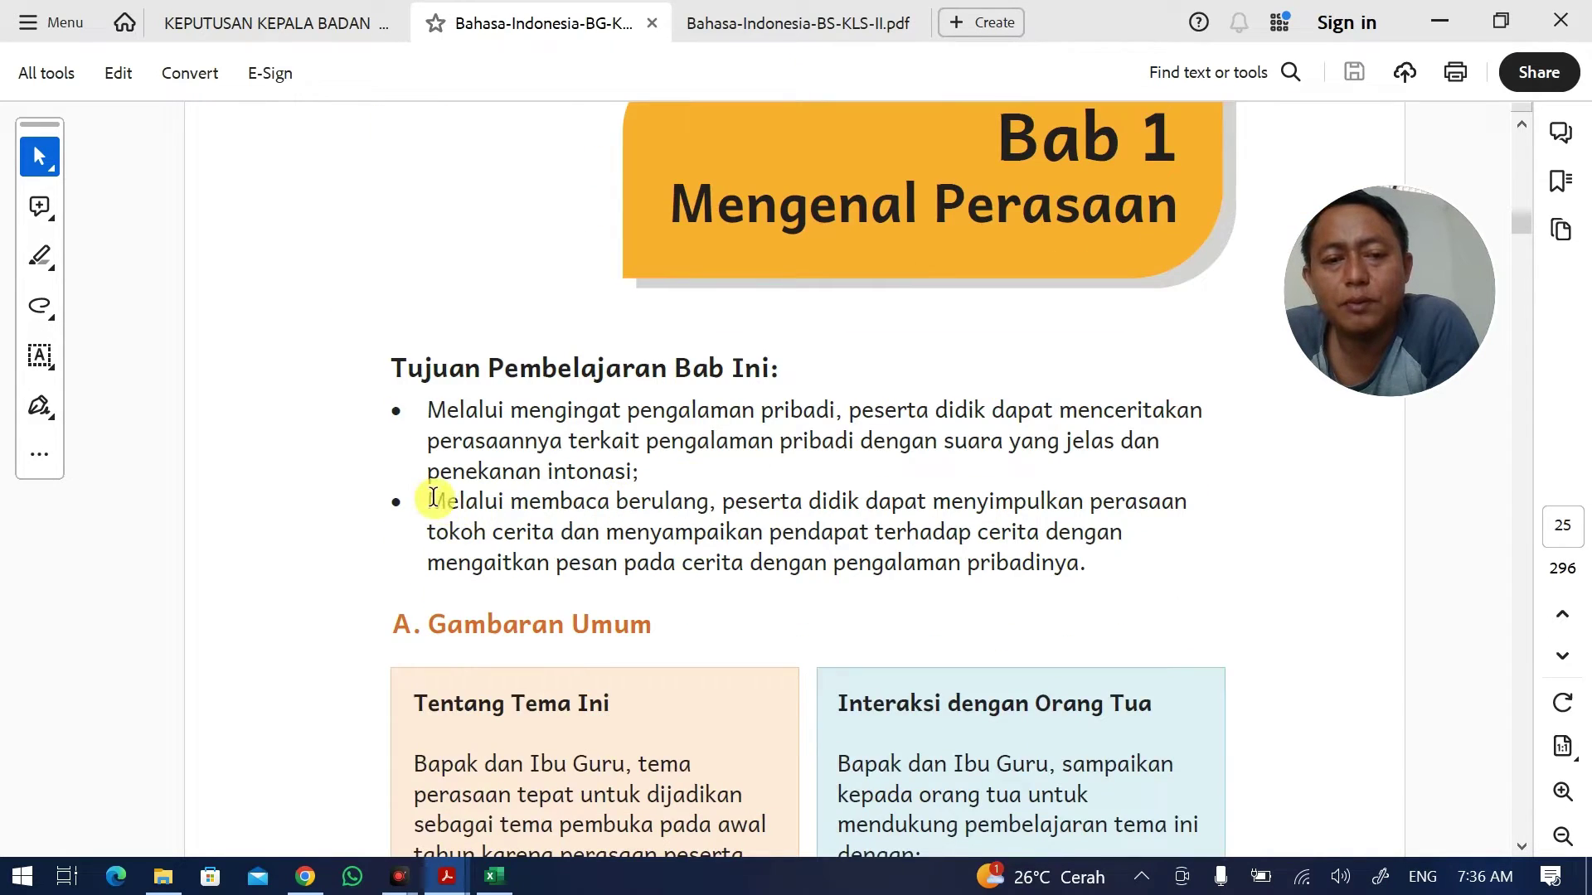
{"action": "left_click_drag", "start_coordinate": [461, 498], "coordinate": [602, 503]}
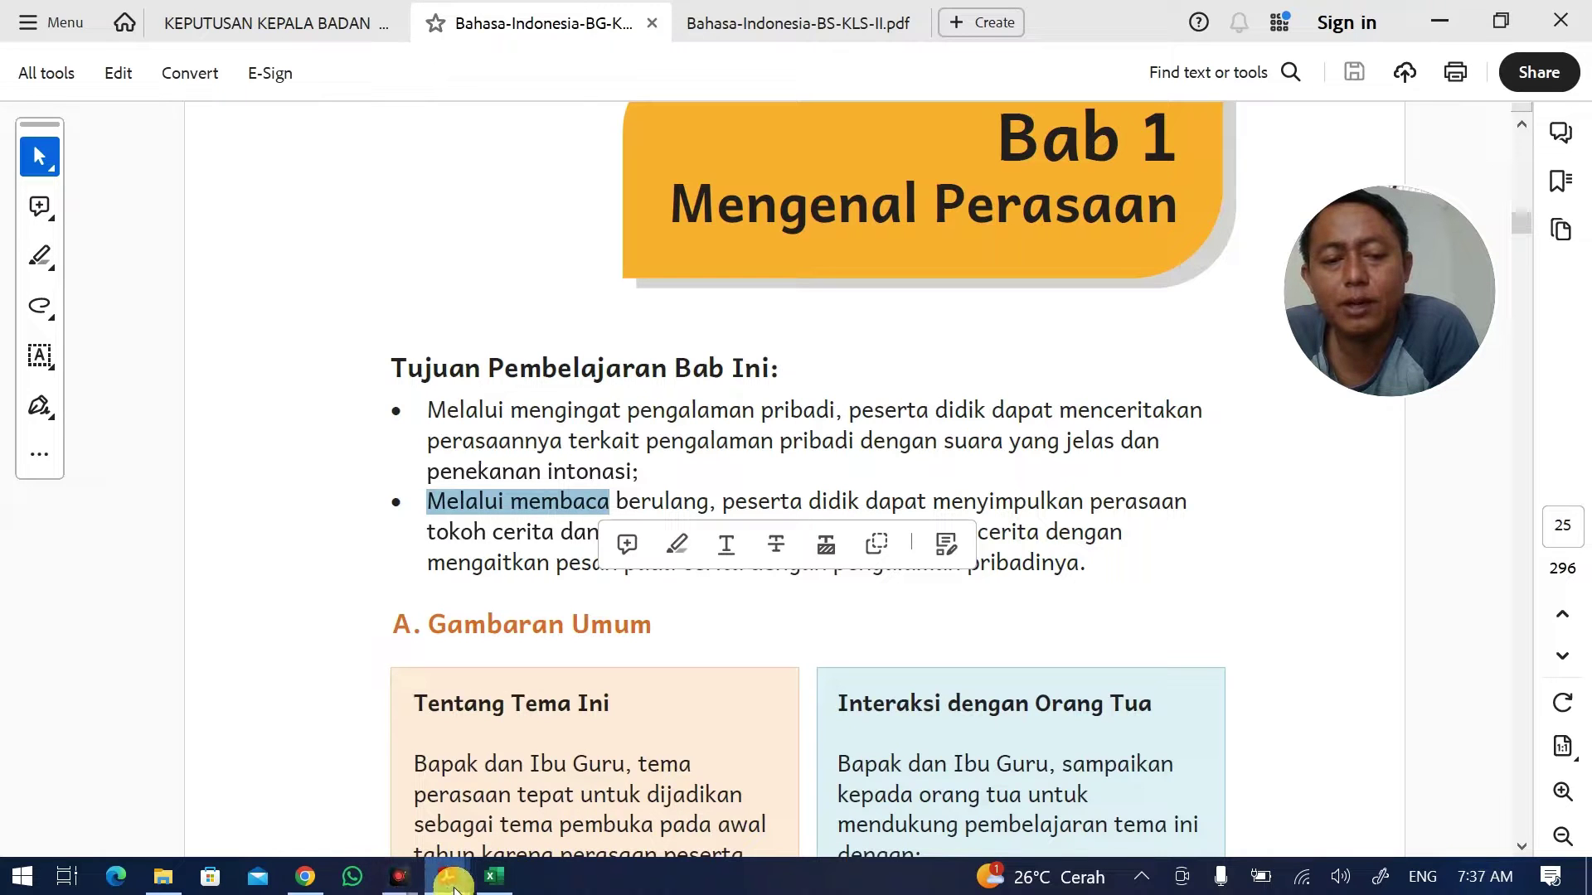
Copy the element name Membaca dan Memirsa from the decree's Fase A table into the Elemen cell for code 1.1.
{"action": "mouse_move", "coordinate": [455, 883]}
{"action": "left_click", "coordinate": [203, 767]}
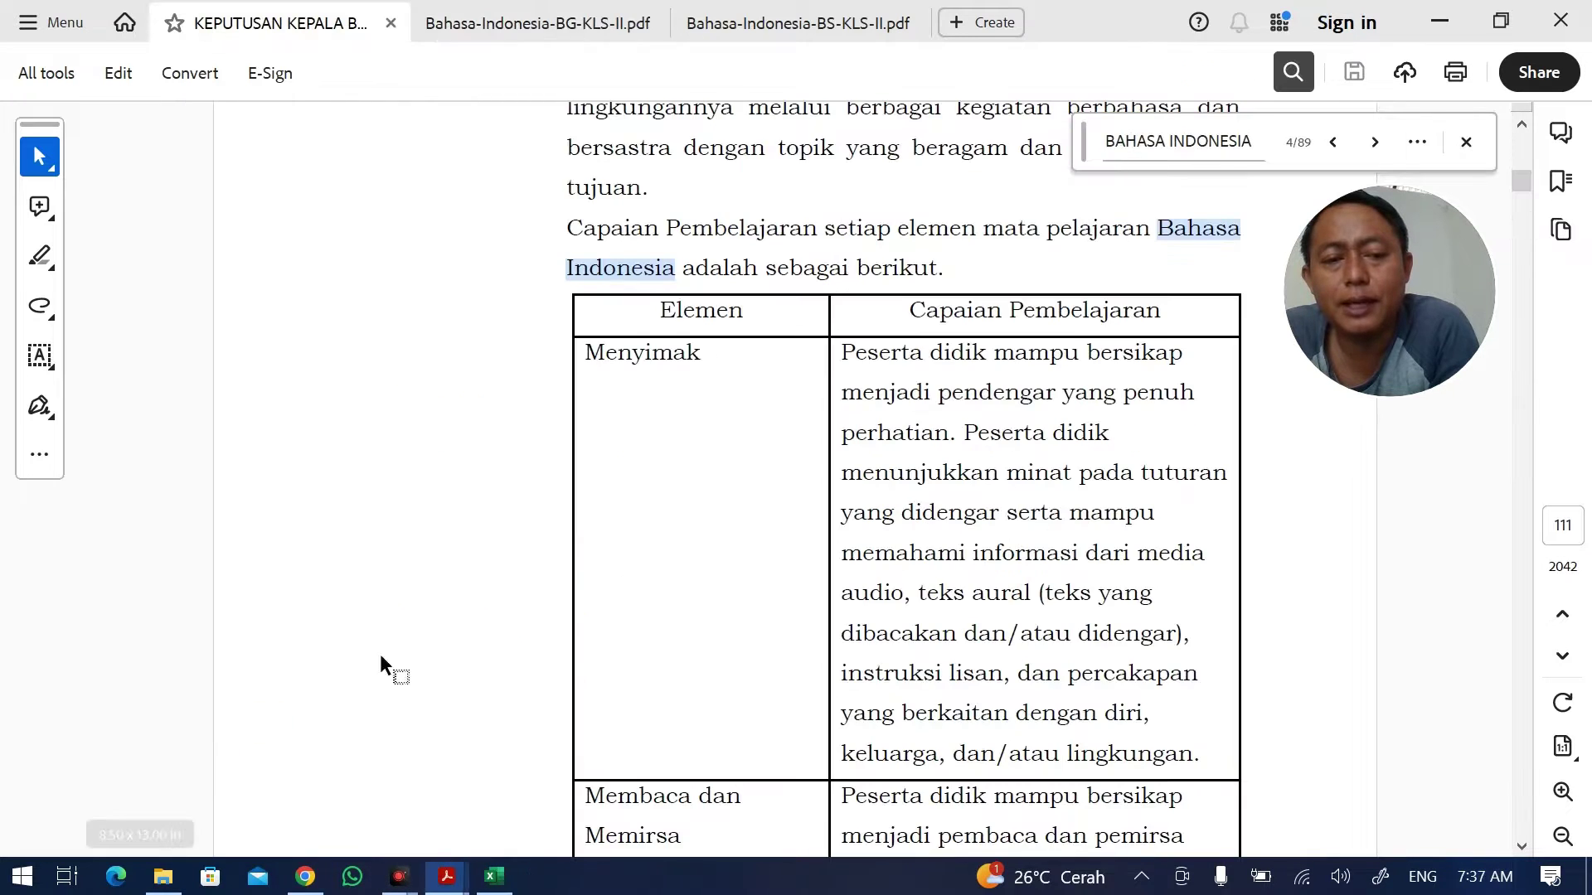
{"action": "scroll", "coordinate": [754, 471], "scroll_direction": "down", "scroll_amount": 5}
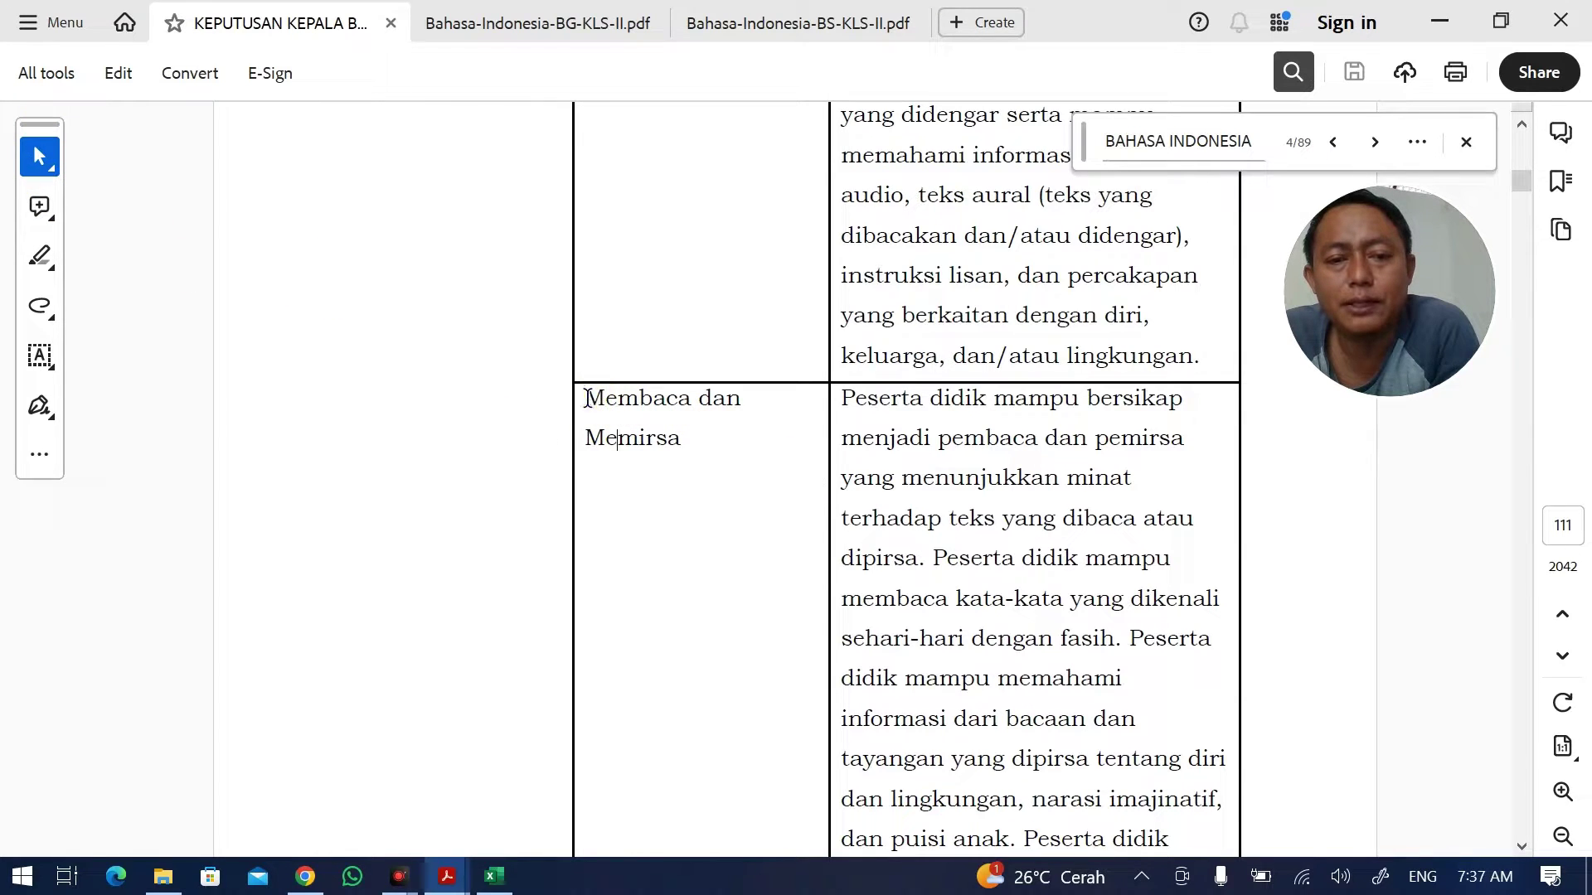
{"action": "left_click_drag", "start_coordinate": [586, 399], "coordinate": [684, 425]}
{"action": "key", "text": "ctrl+c"}
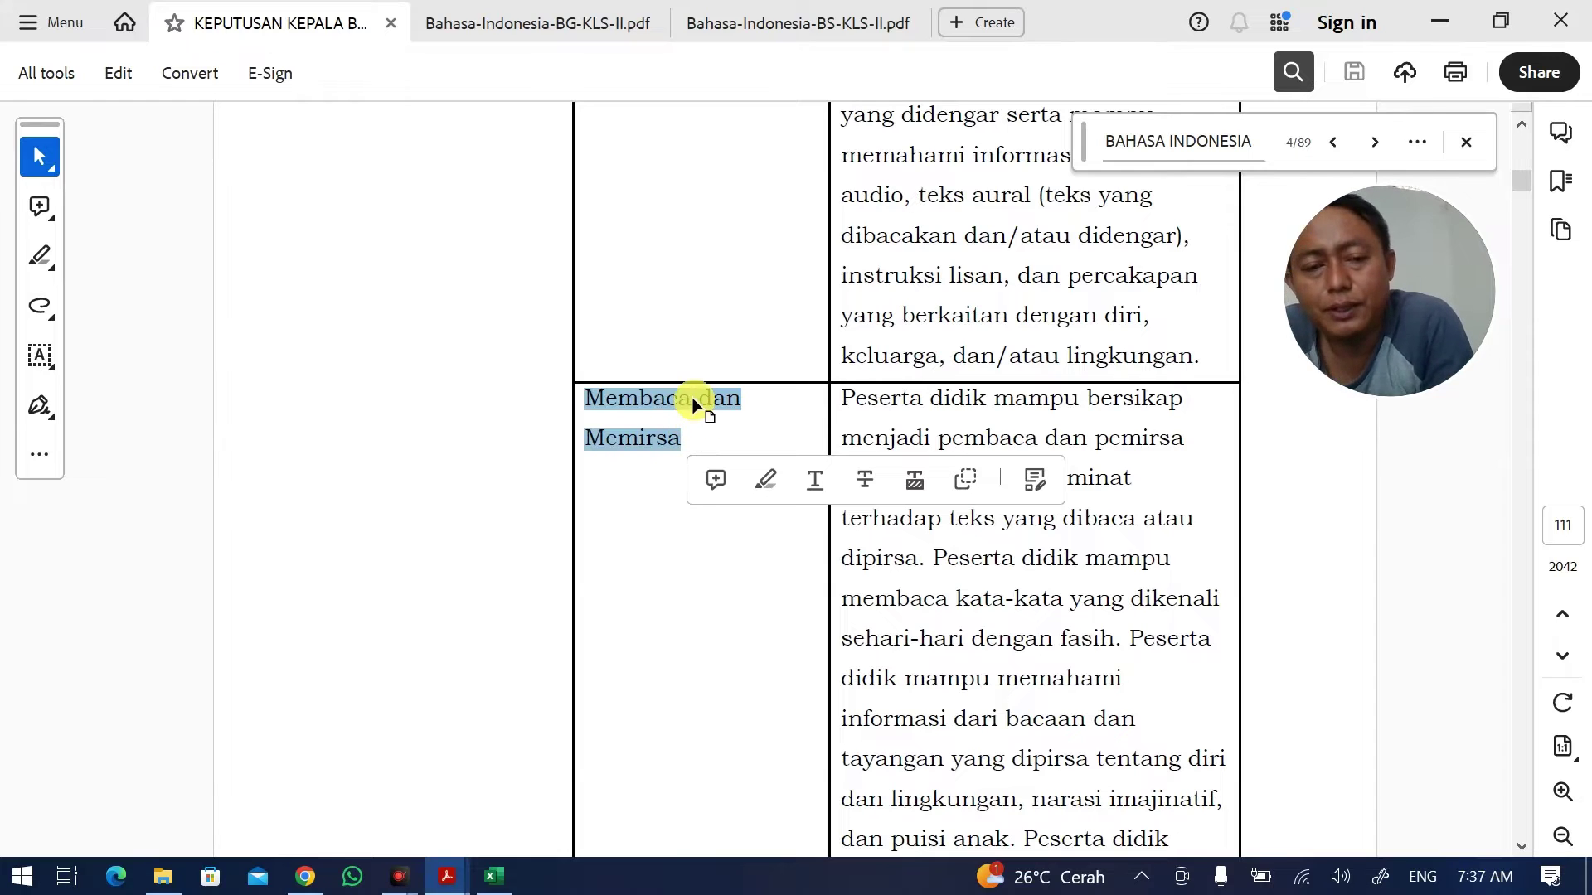
{"action": "key", "text": "alt+Tab"}
{"action": "double_click", "coordinate": [65, 440]}
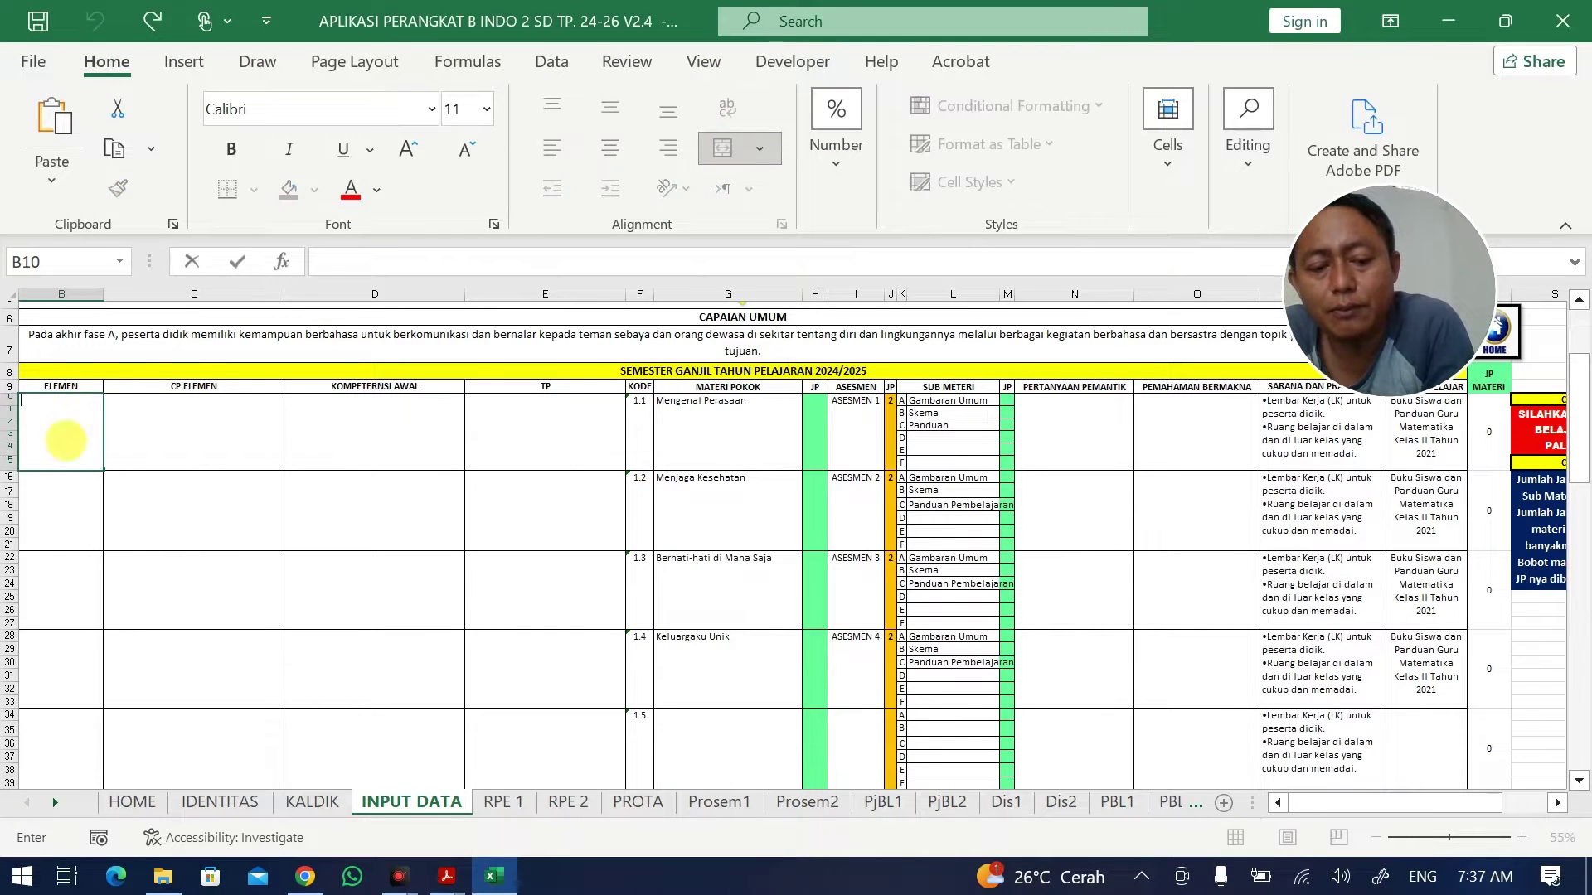
{"action": "key", "text": "ctrl+v"}
Copy the page 111 portion of the Membaca dan Memirsa Capaian Pembelajaran from the decree into the CP Elemen cell for code 1.1.
{"action": "key", "text": "alt+Tab"}
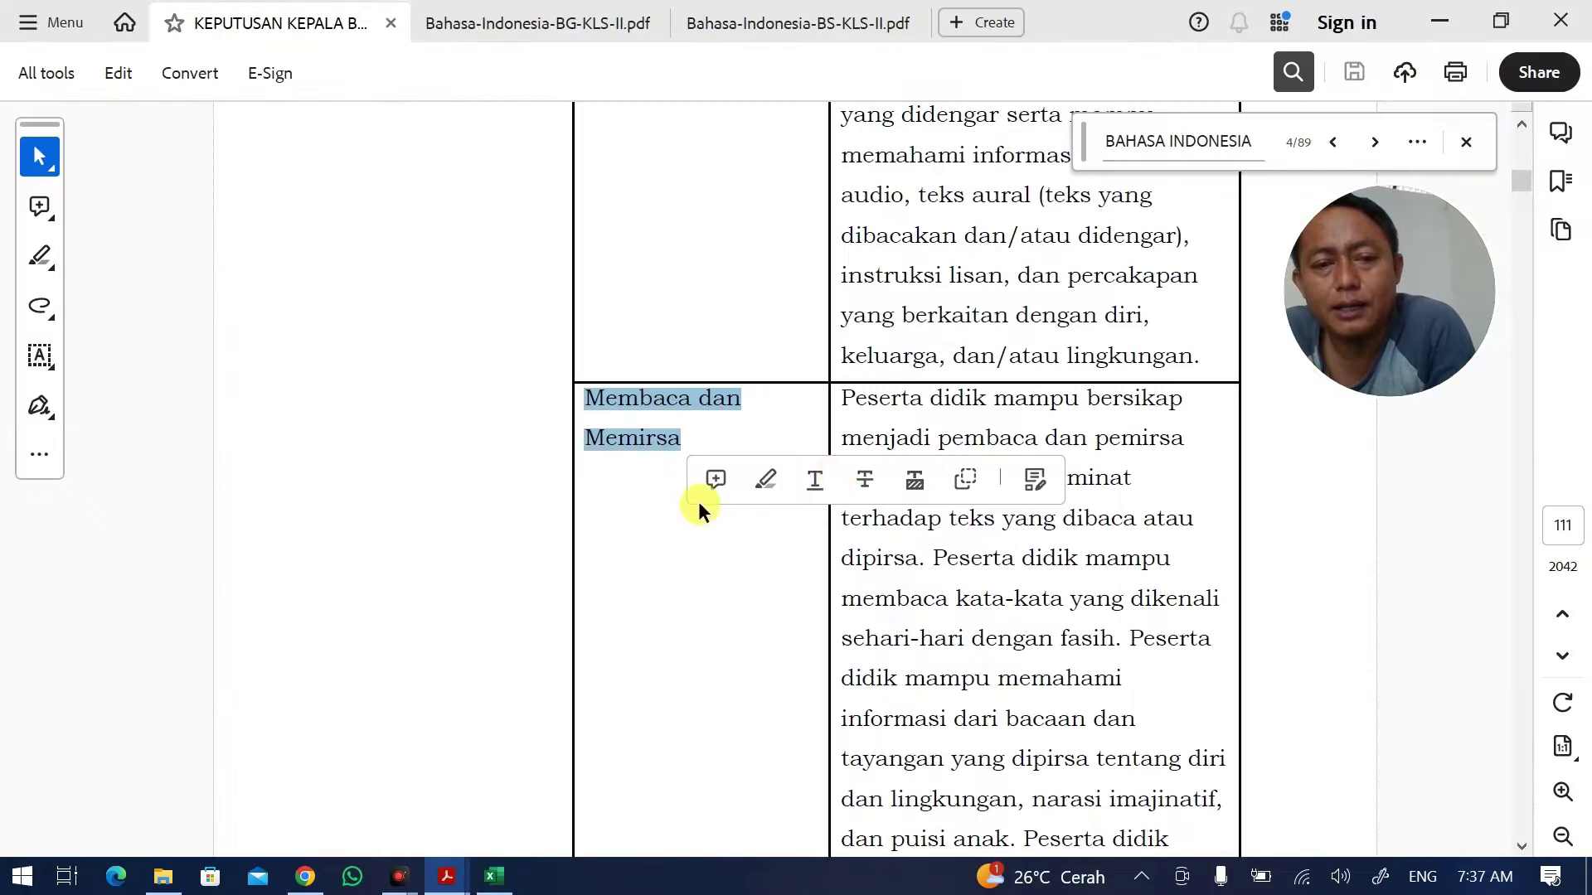
{"action": "left_click", "coordinate": [940, 556]}
{"action": "left_click_drag", "start_coordinate": [845, 398], "coordinate": [819, 282]}
{"action": "key", "text": "ctrl+c"}
{"action": "scroll", "coordinate": [1144, 774], "scroll_direction": "down", "scroll_amount": 3}
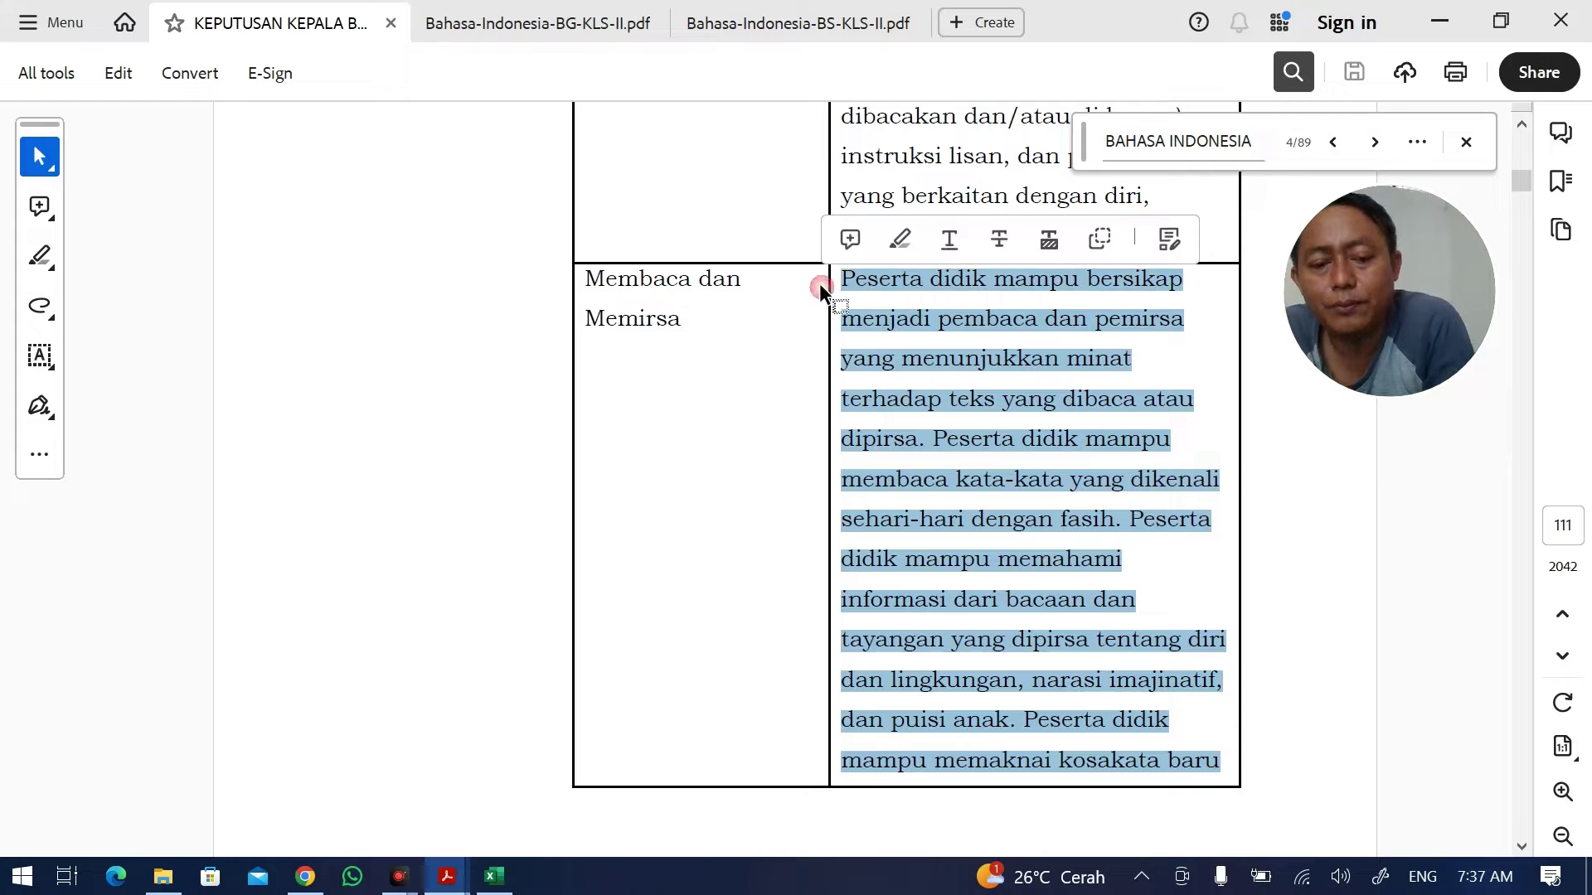
{"action": "key", "text": "alt+Tab"}
{"action": "double_click", "coordinate": [252, 409]}
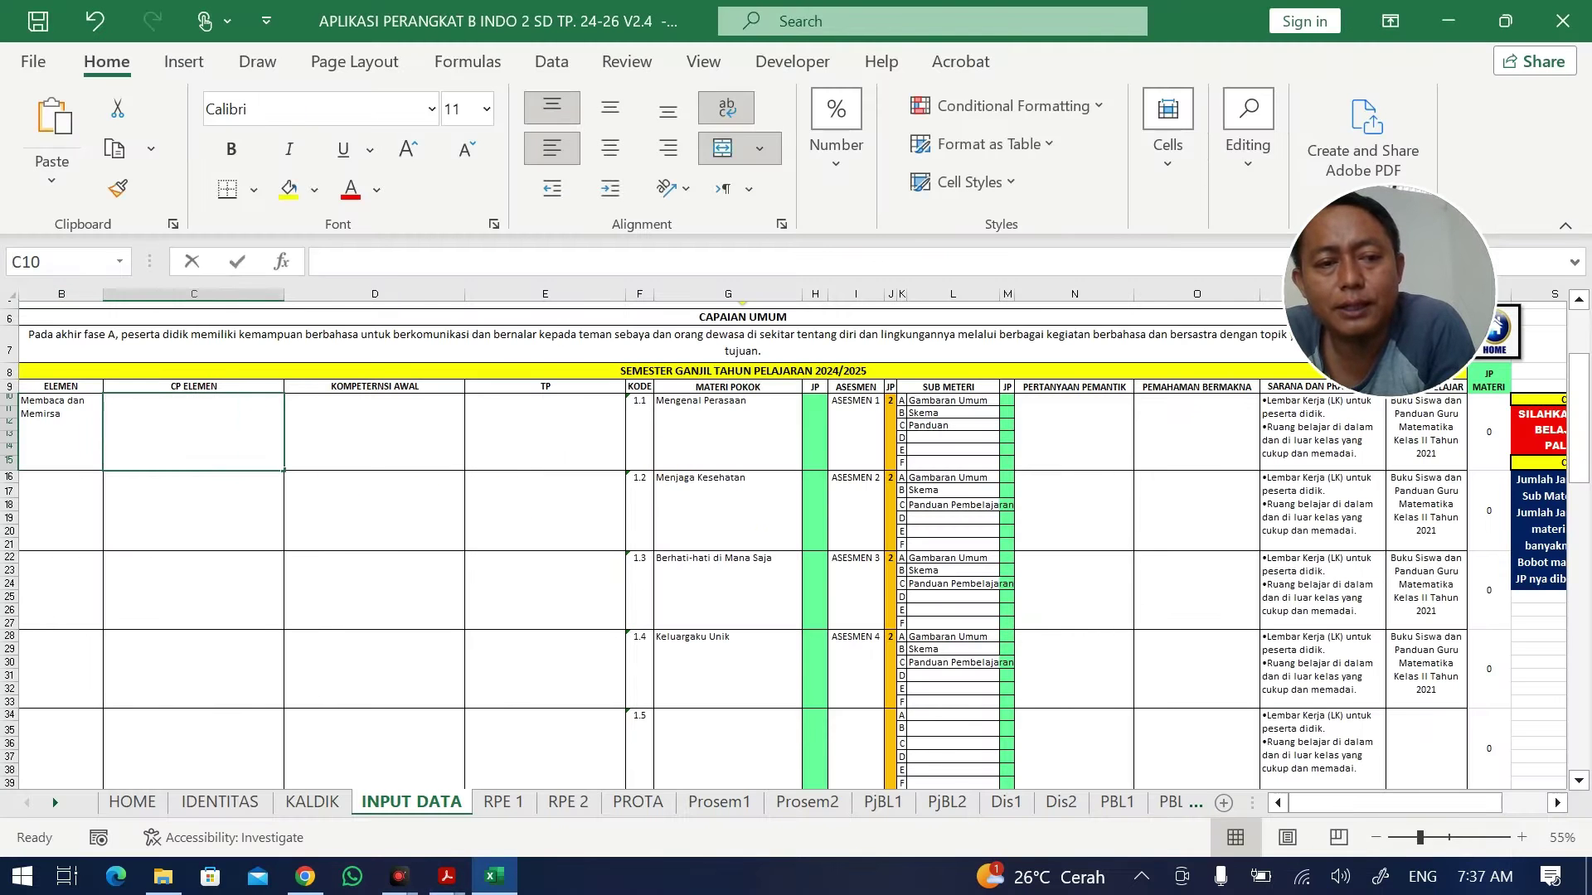
{"action": "key", "text": "ctrl+v"}
Append the rest of the Membaca dan Memirsa outcome from decree page 112 to the CP Elemen text for code 1.1.
{"action": "key", "text": "alt+Tab"}
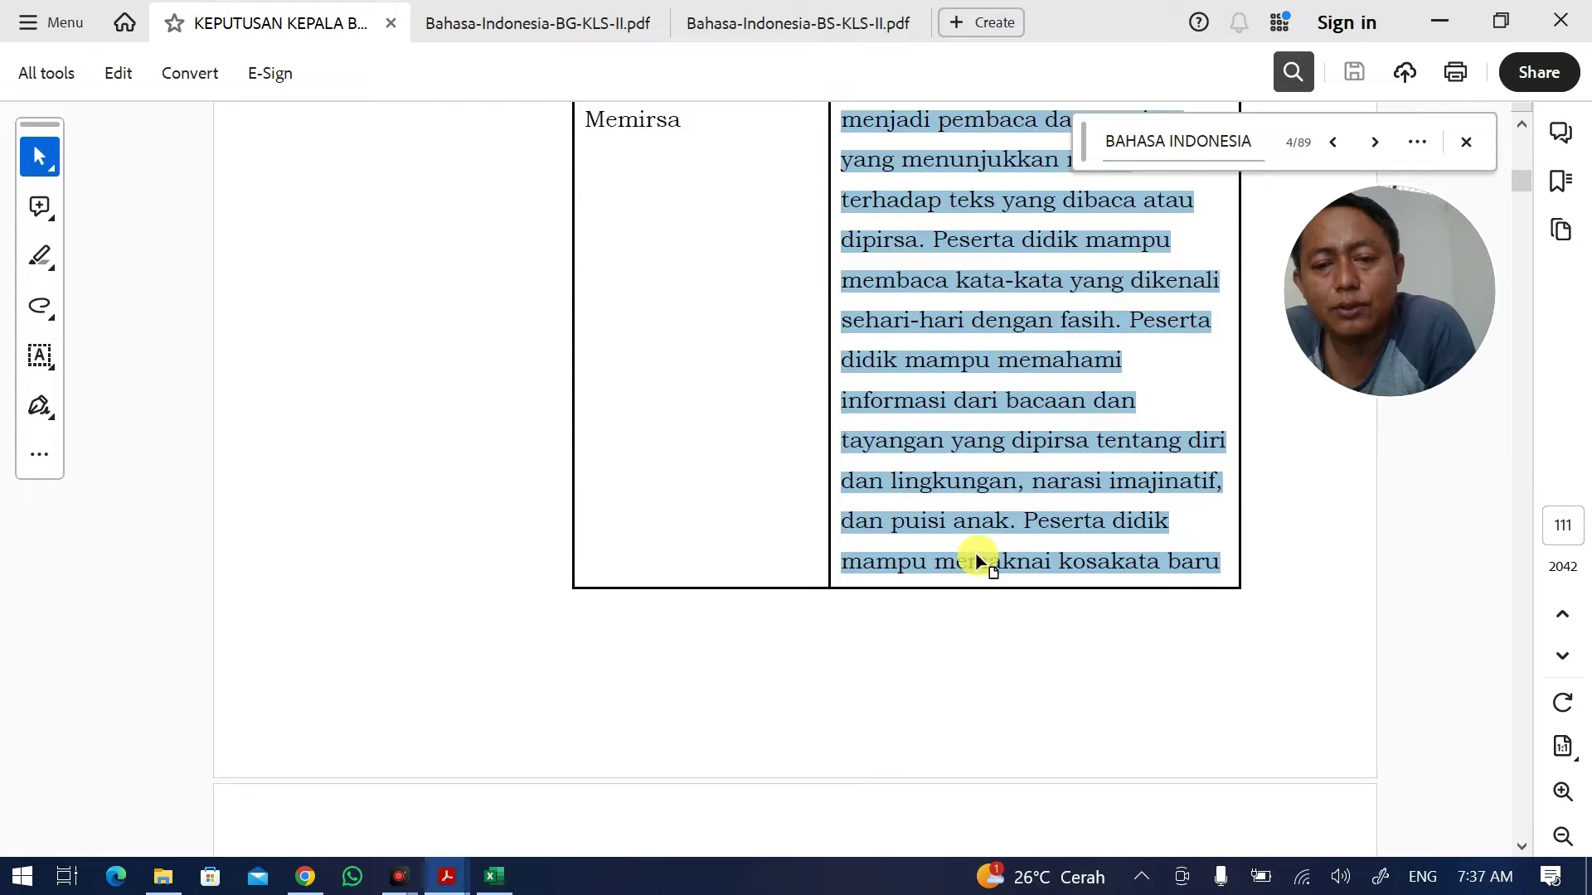
{"action": "scroll", "coordinate": [973, 554], "scroll_direction": "down", "scroll_amount": 8}
{"action": "scroll", "coordinate": [974, 554], "scroll_direction": "down", "scroll_amount": 5}
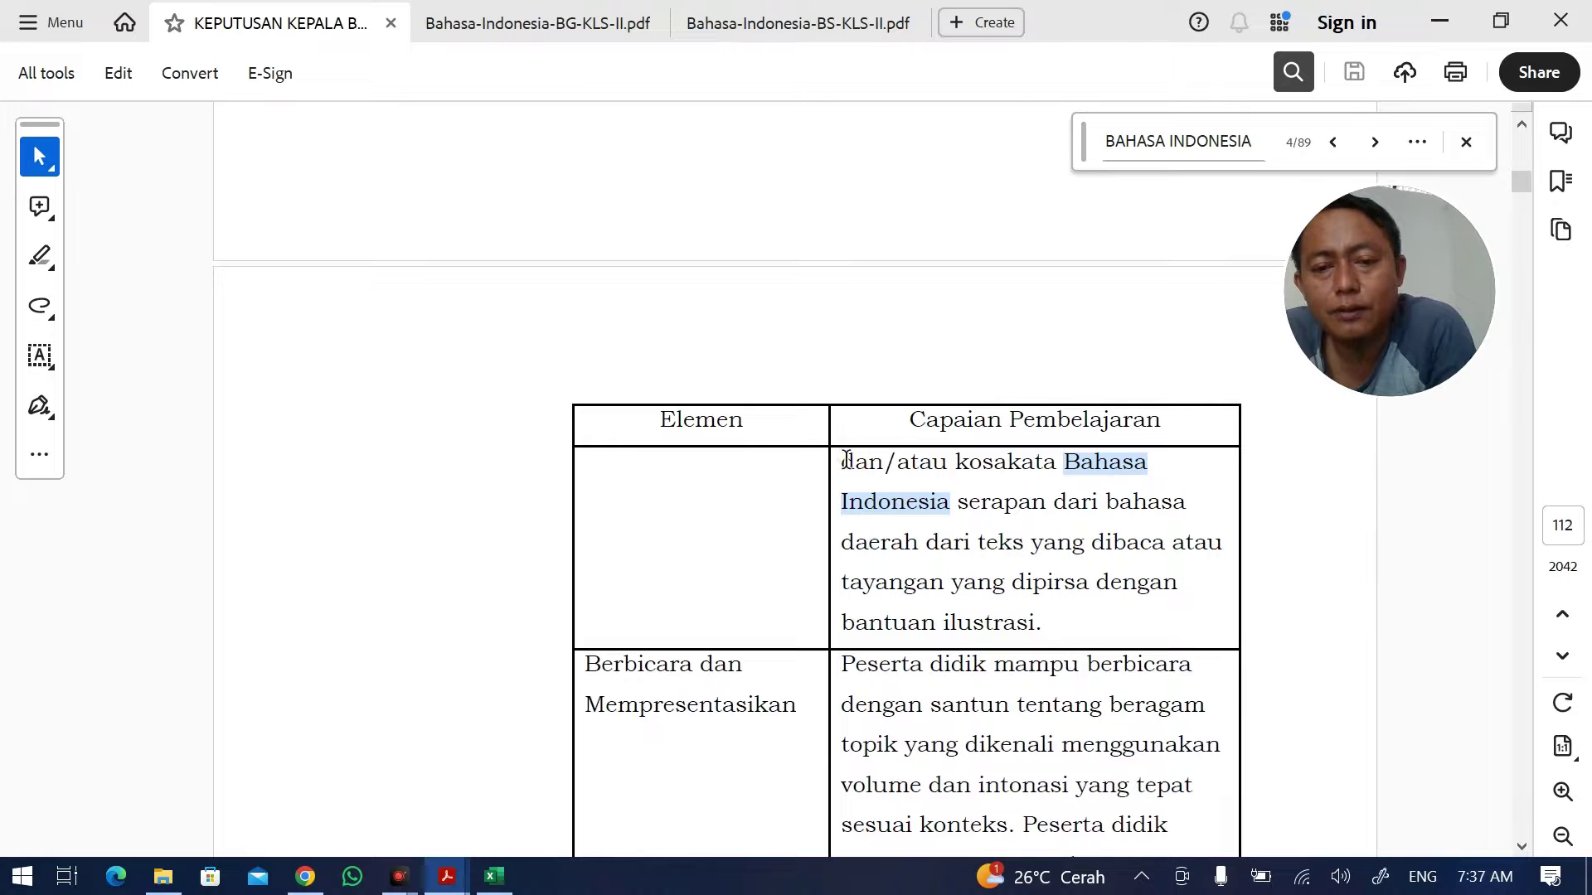
{"action": "left_click_drag", "start_coordinate": [841, 462], "coordinate": [1048, 622]}
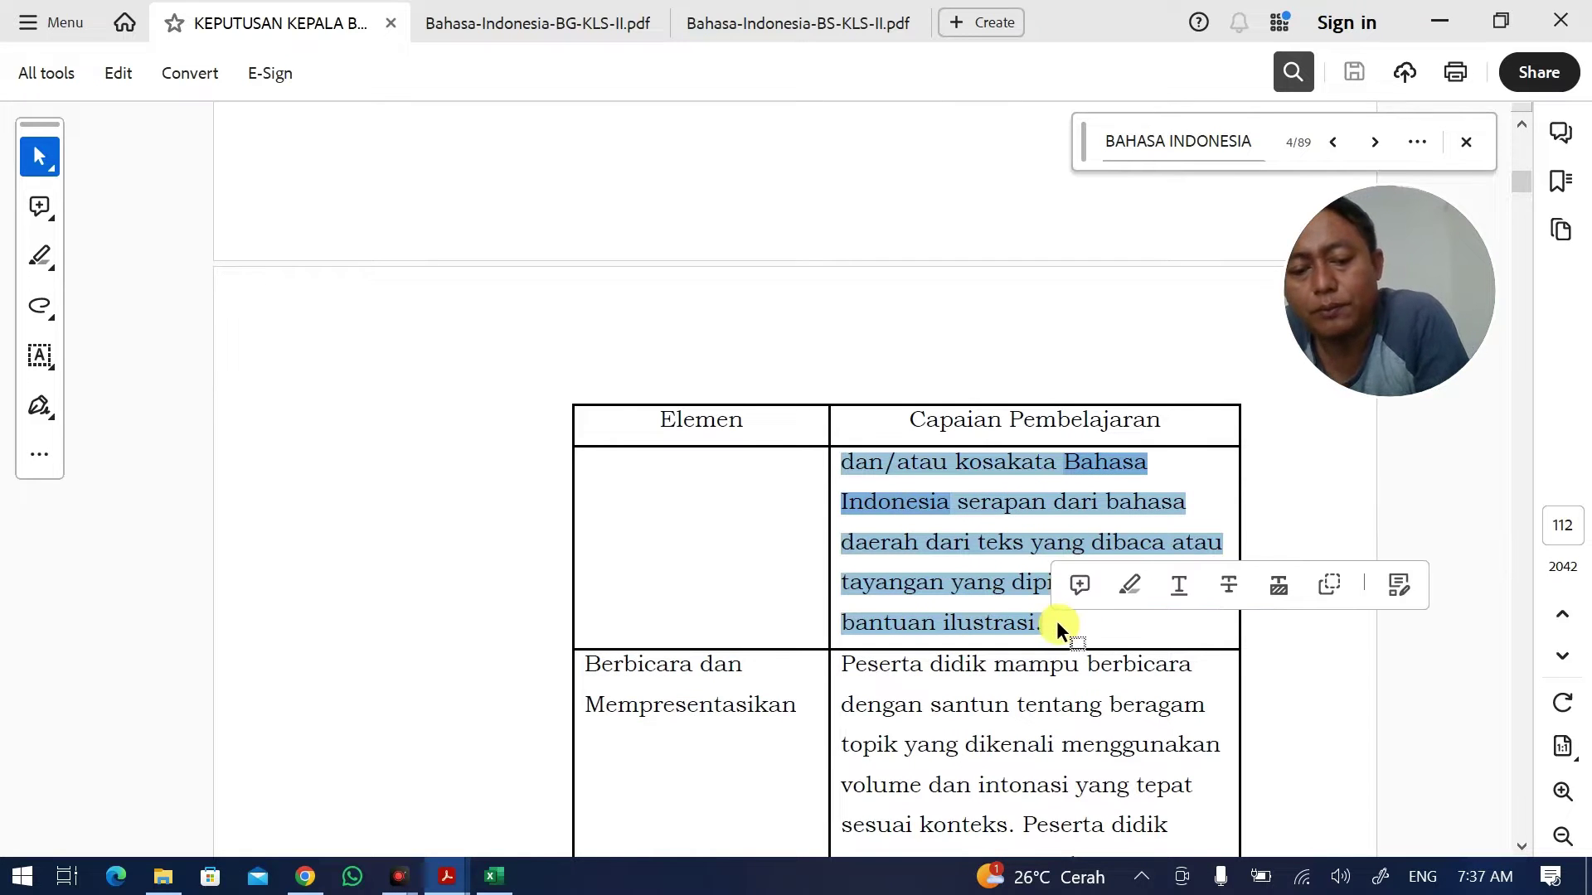
{"action": "key", "text": "alt+Tab"}
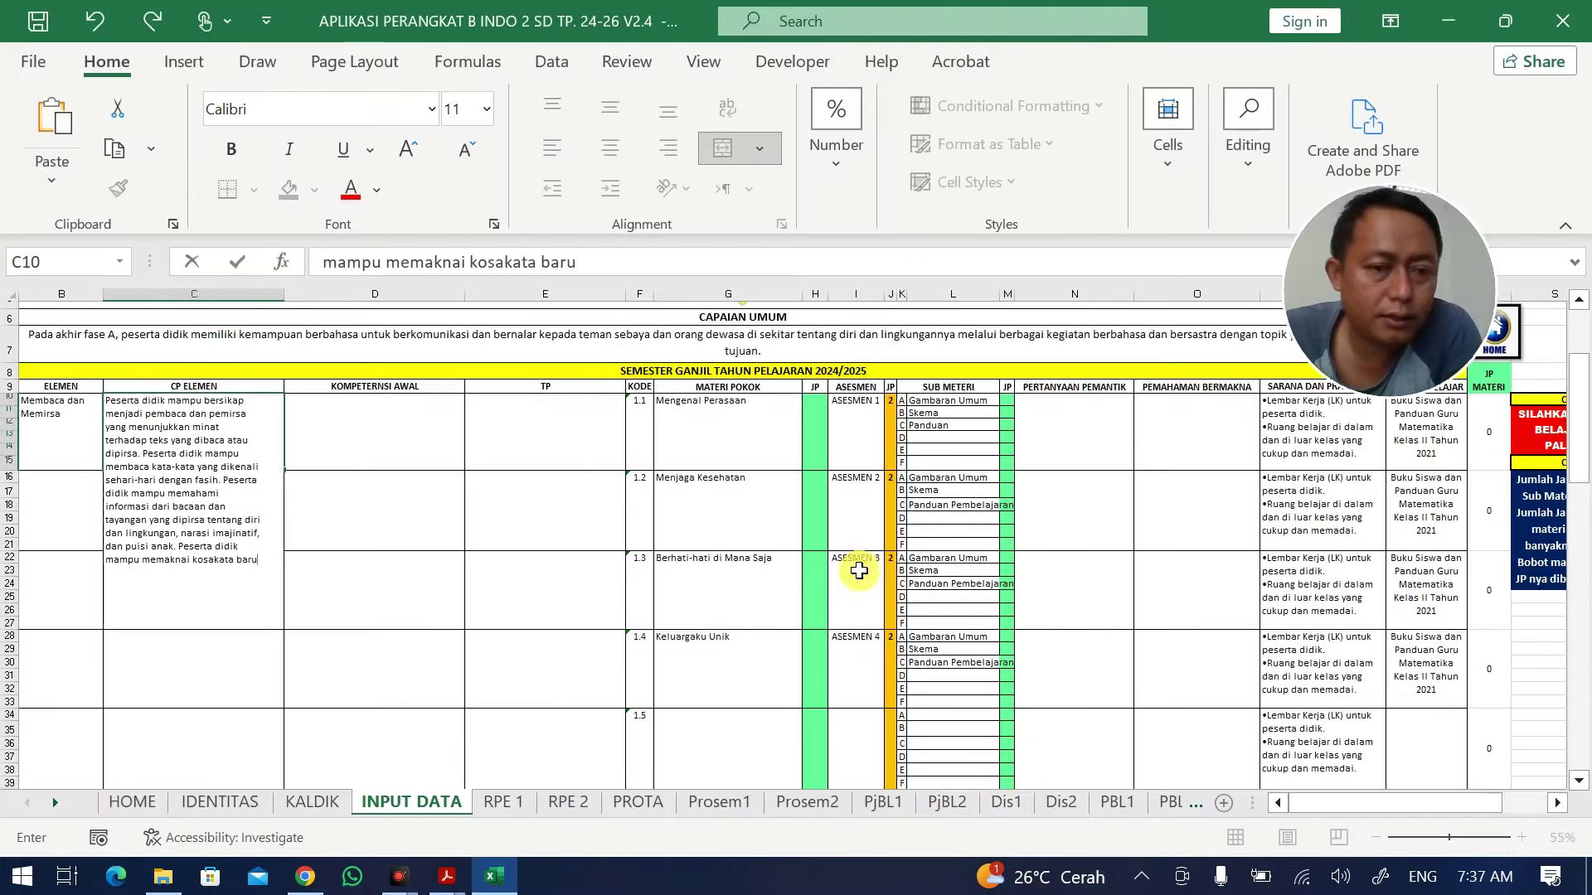
{"action": "key", "text": "ctrl+v"}
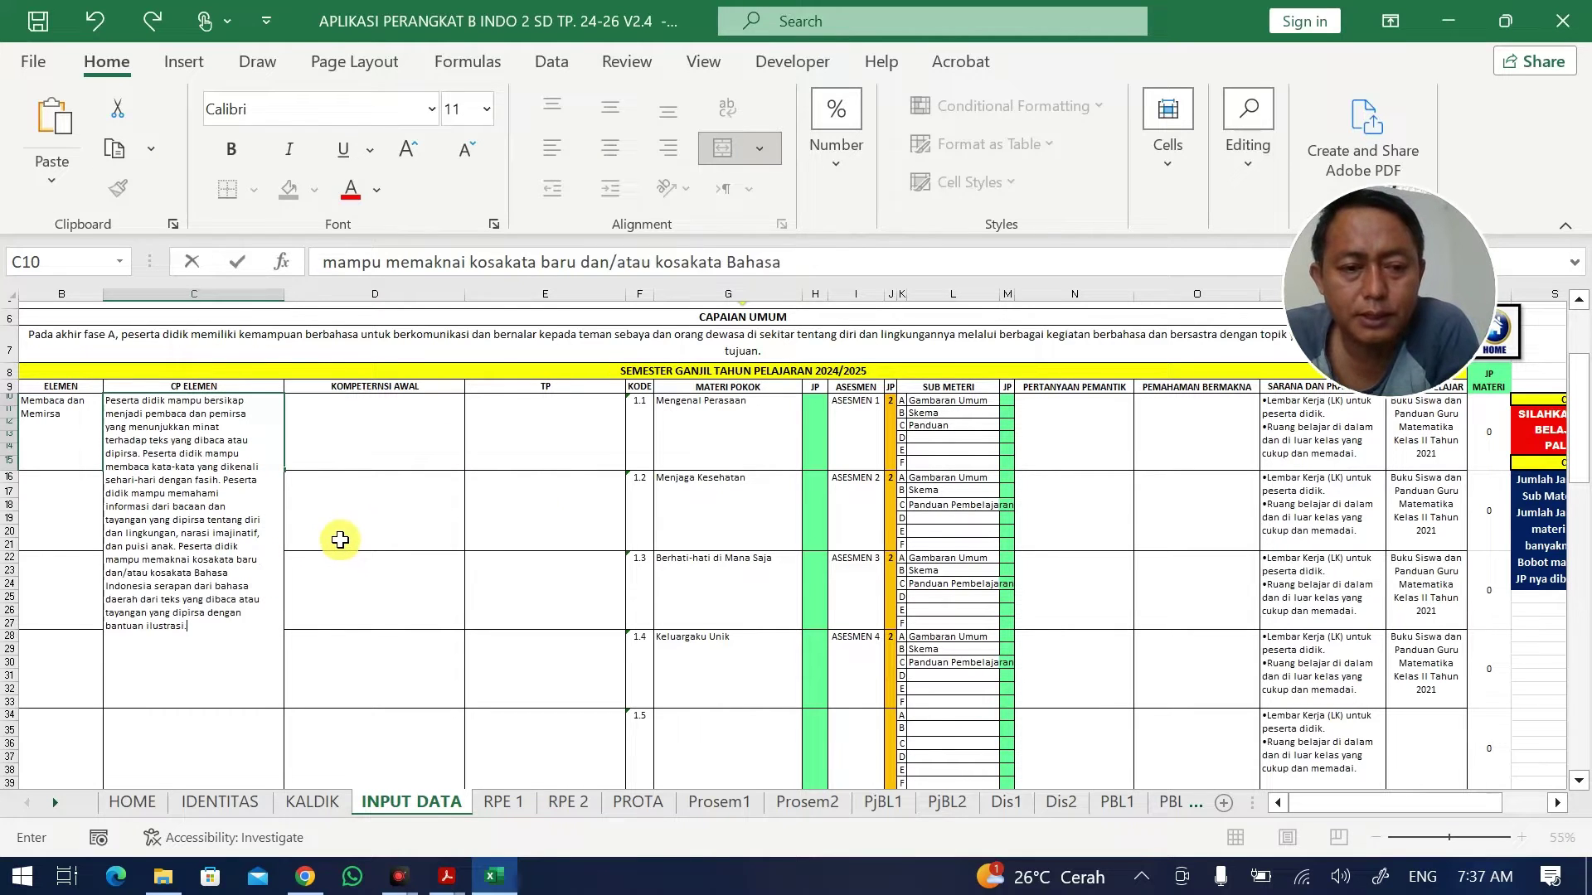
{"action": "left_click", "coordinate": [666, 577]}
{"action": "left_click", "coordinate": [236, 425]}
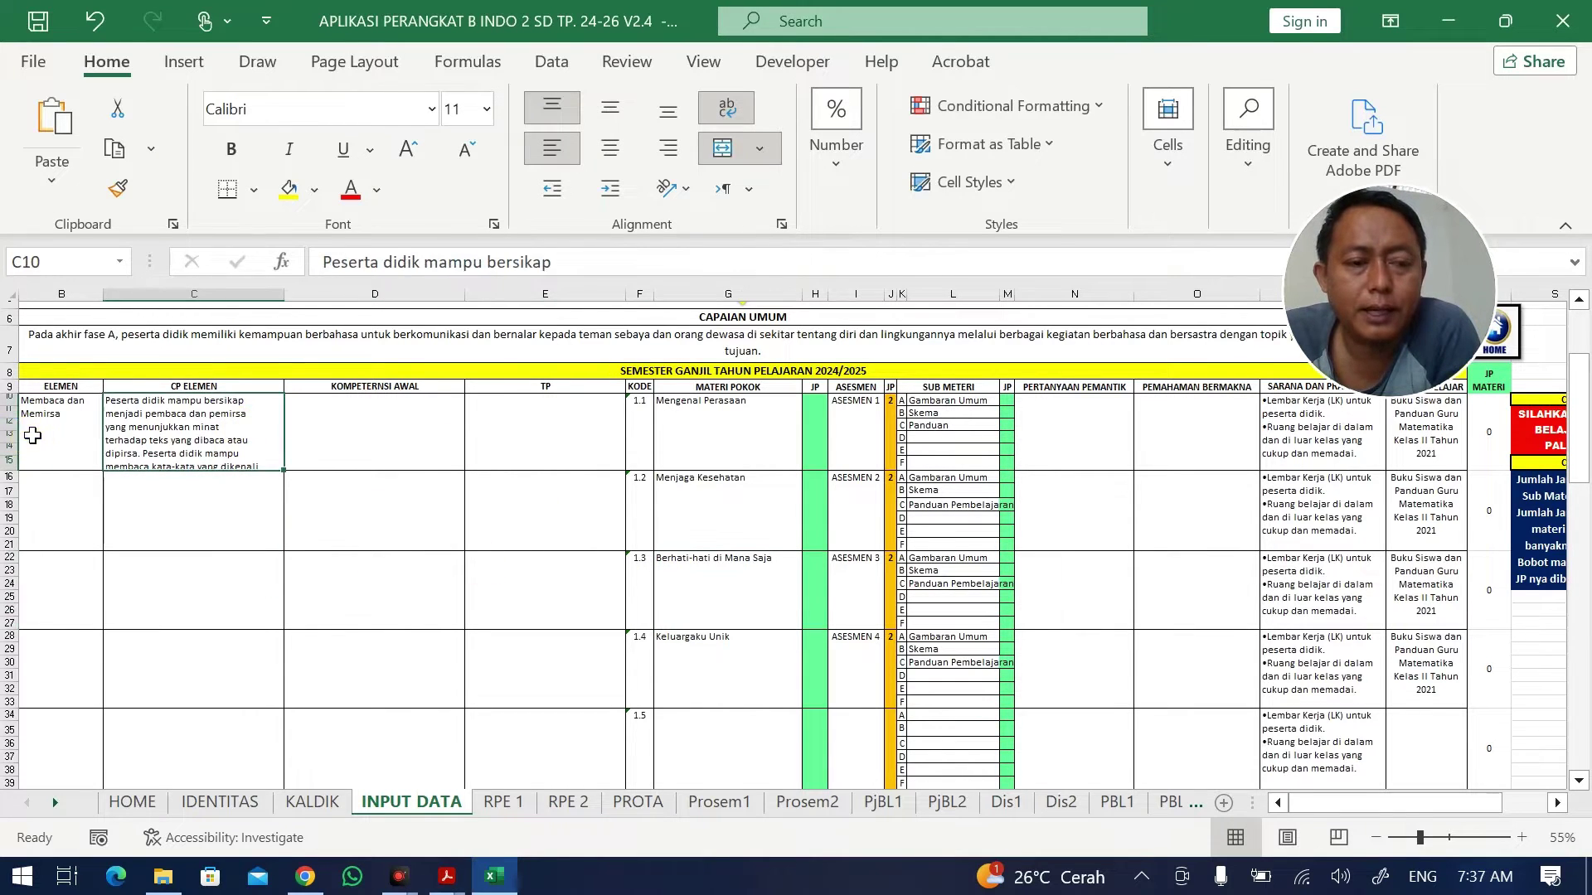
{"action": "left_click_drag", "start_coordinate": [33, 435], "coordinate": [138, 441]}
{"action": "left_click_drag", "start_coordinate": [387, 430], "coordinate": [515, 430]}
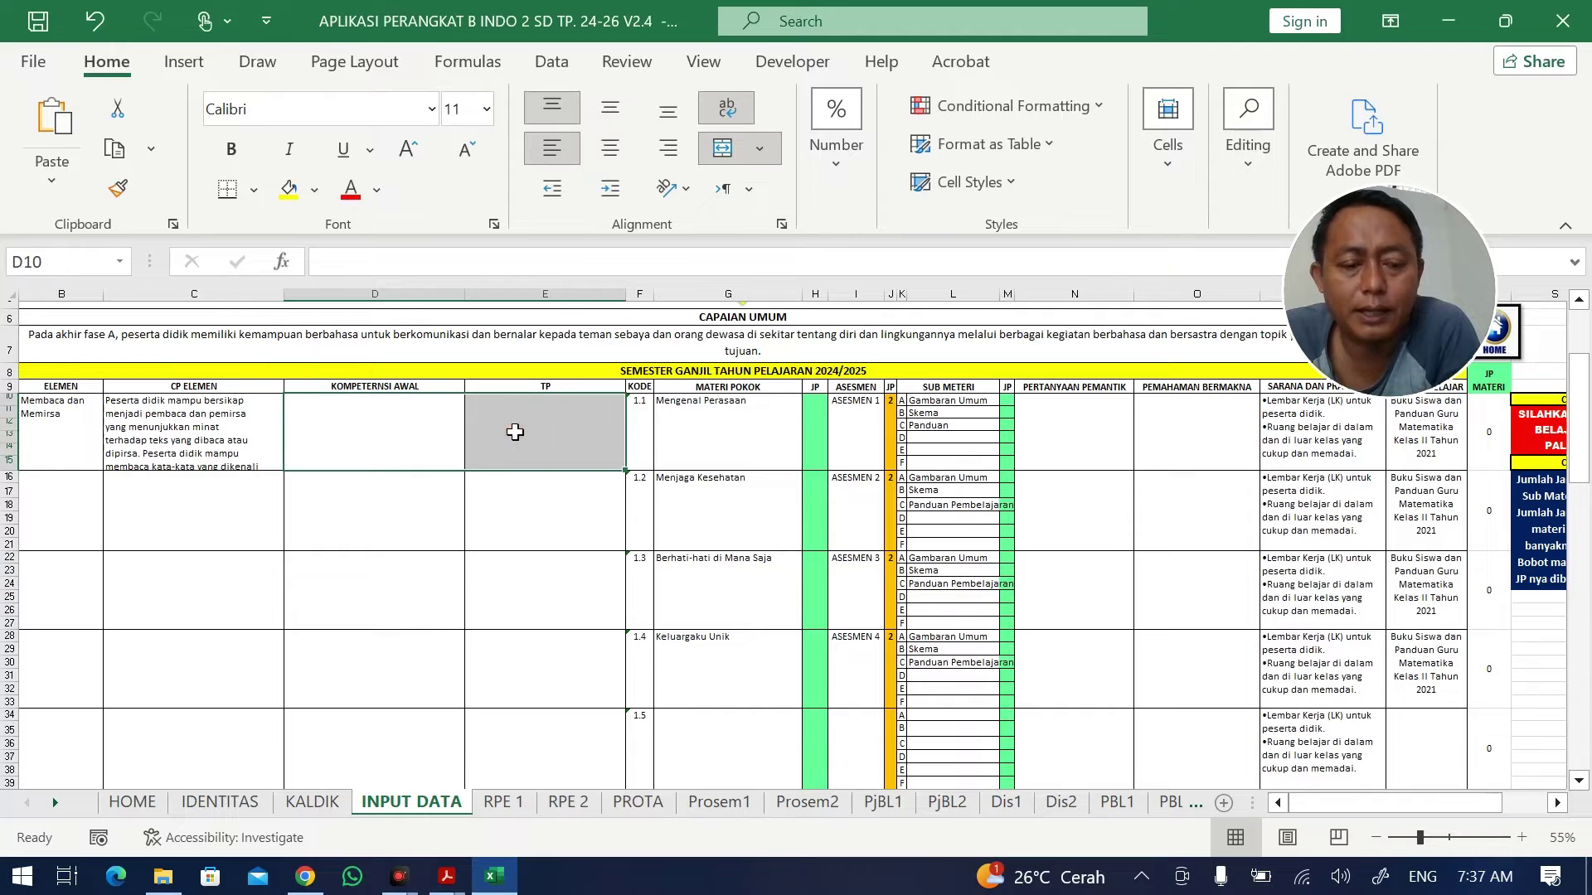
{"action": "key", "text": "alt+Tab"}
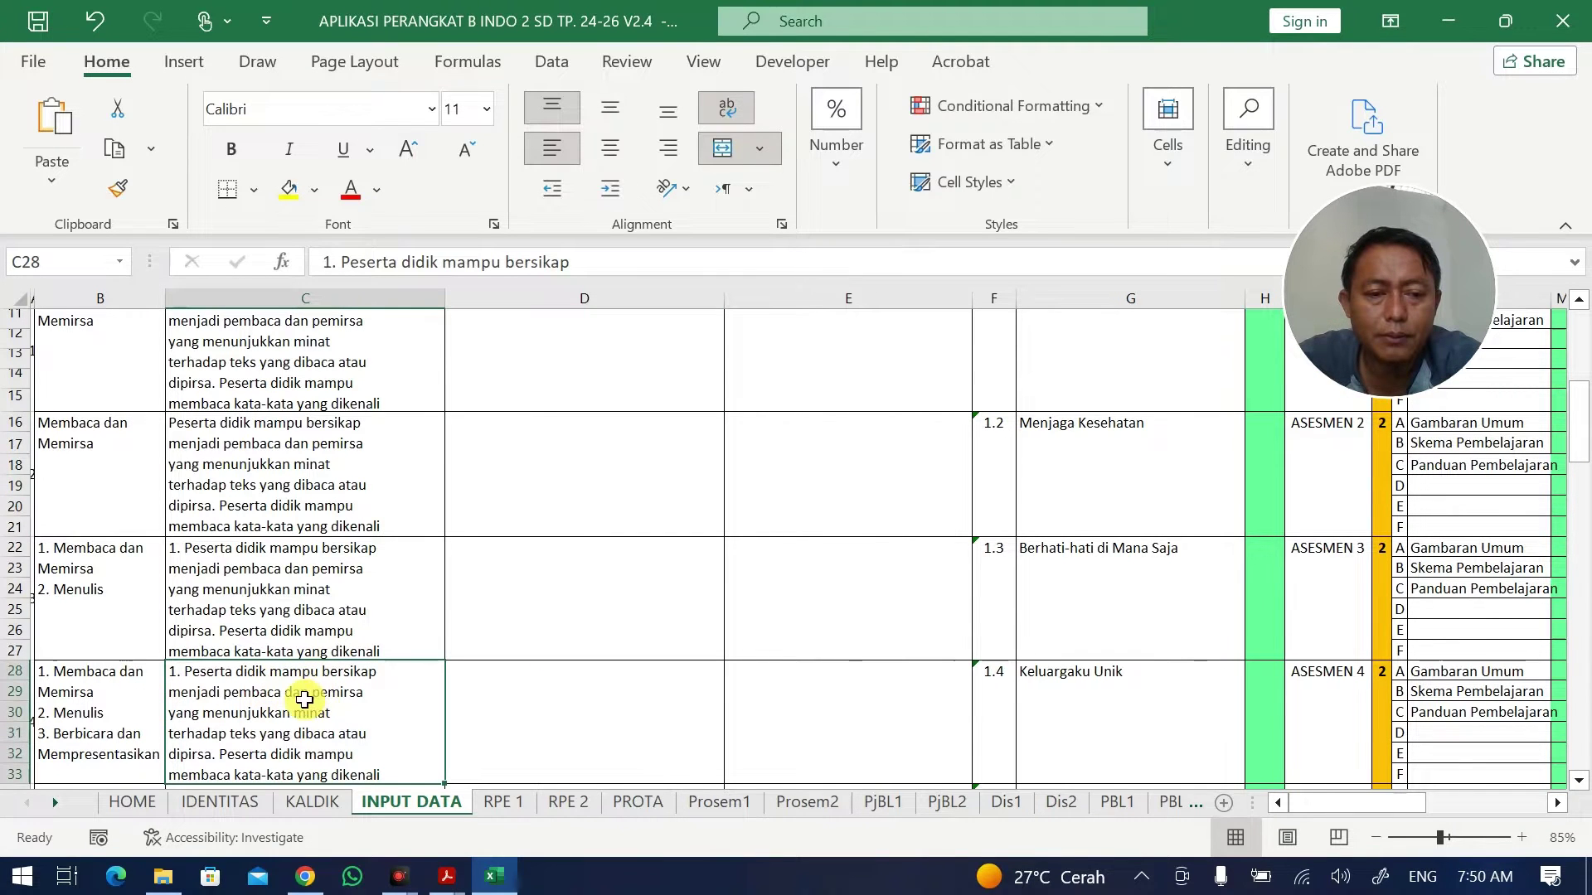
Copy the entire CP Elemen text for code 1.4 into a new blank Word document and review the pasted lines.
{"action": "double_click", "coordinate": [304, 699]}
{"action": "key", "text": "ctrl+a"}
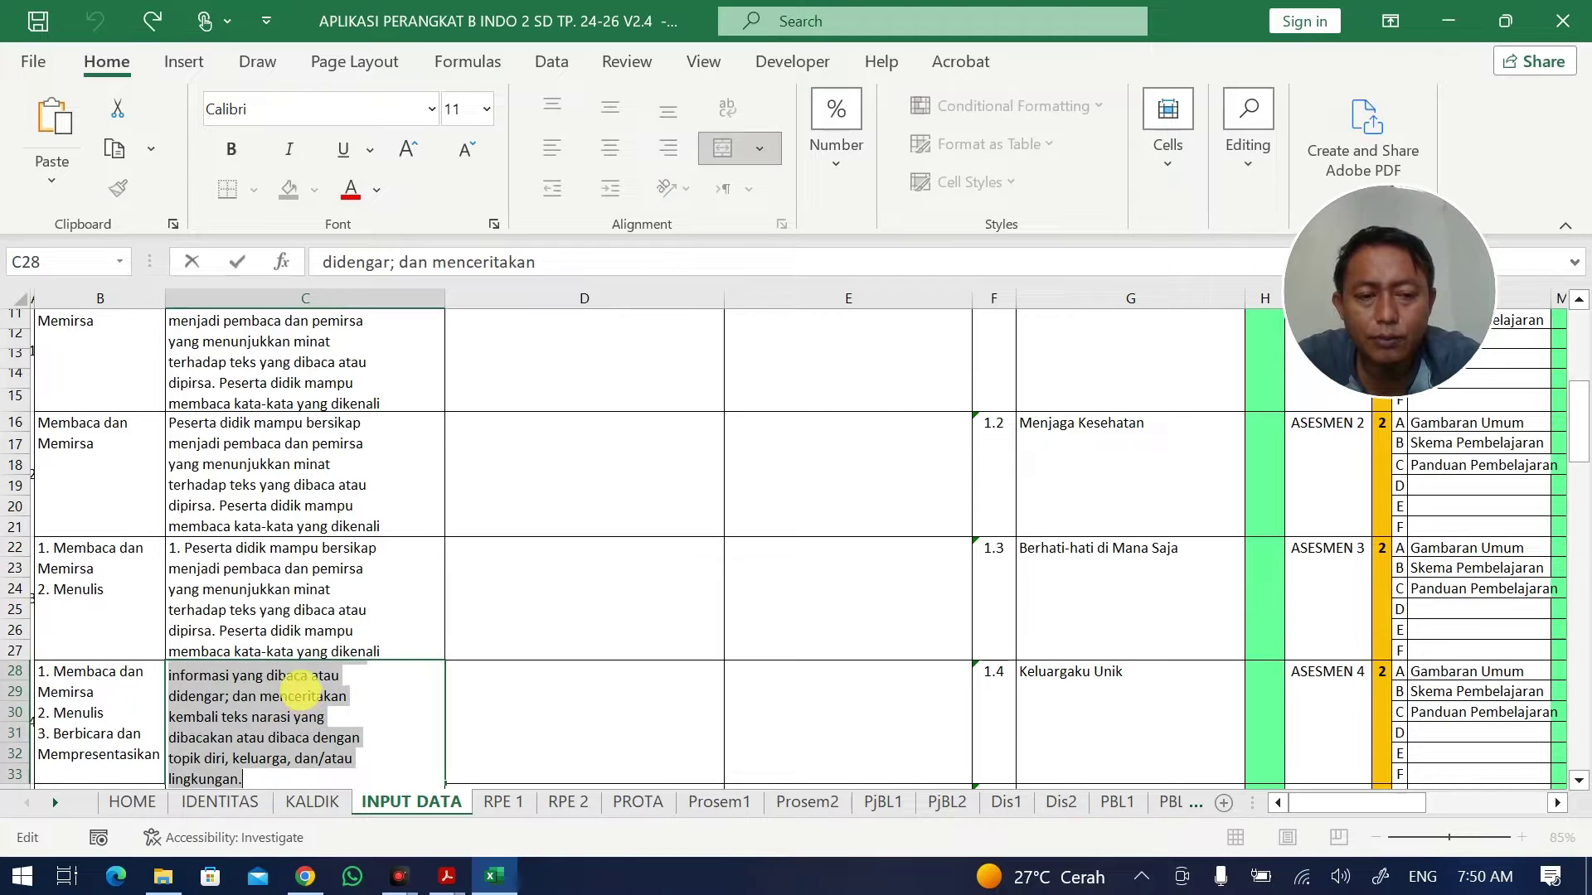
{"action": "key", "text": "ctrl+c"}
{"action": "key", "text": "super"}
{"action": "type", "text": "WOR"}
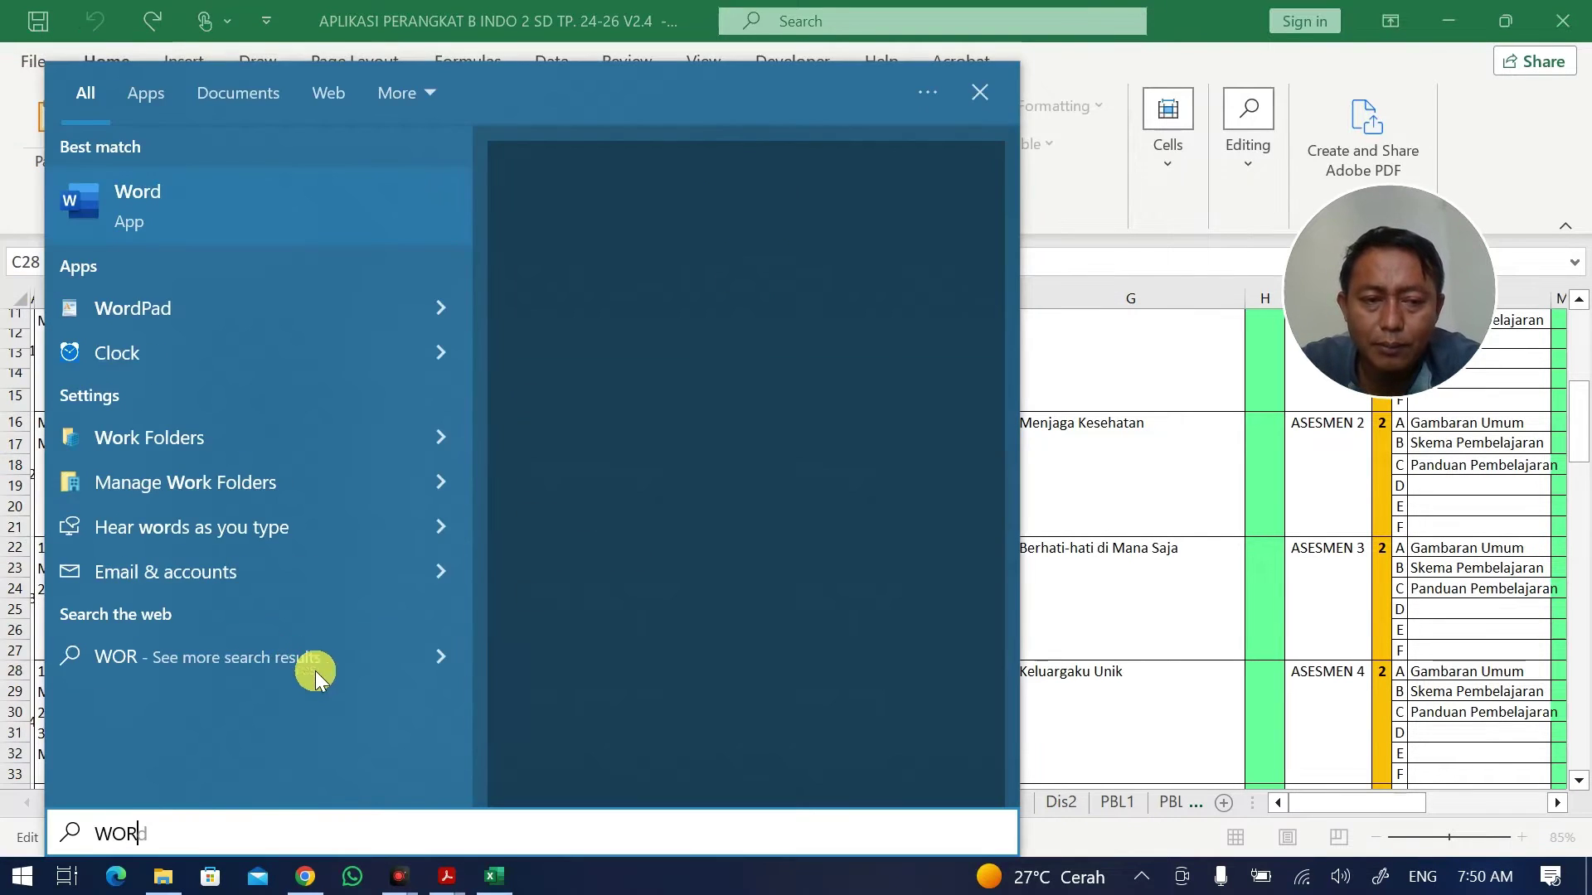
{"action": "key", "text": "Return"}
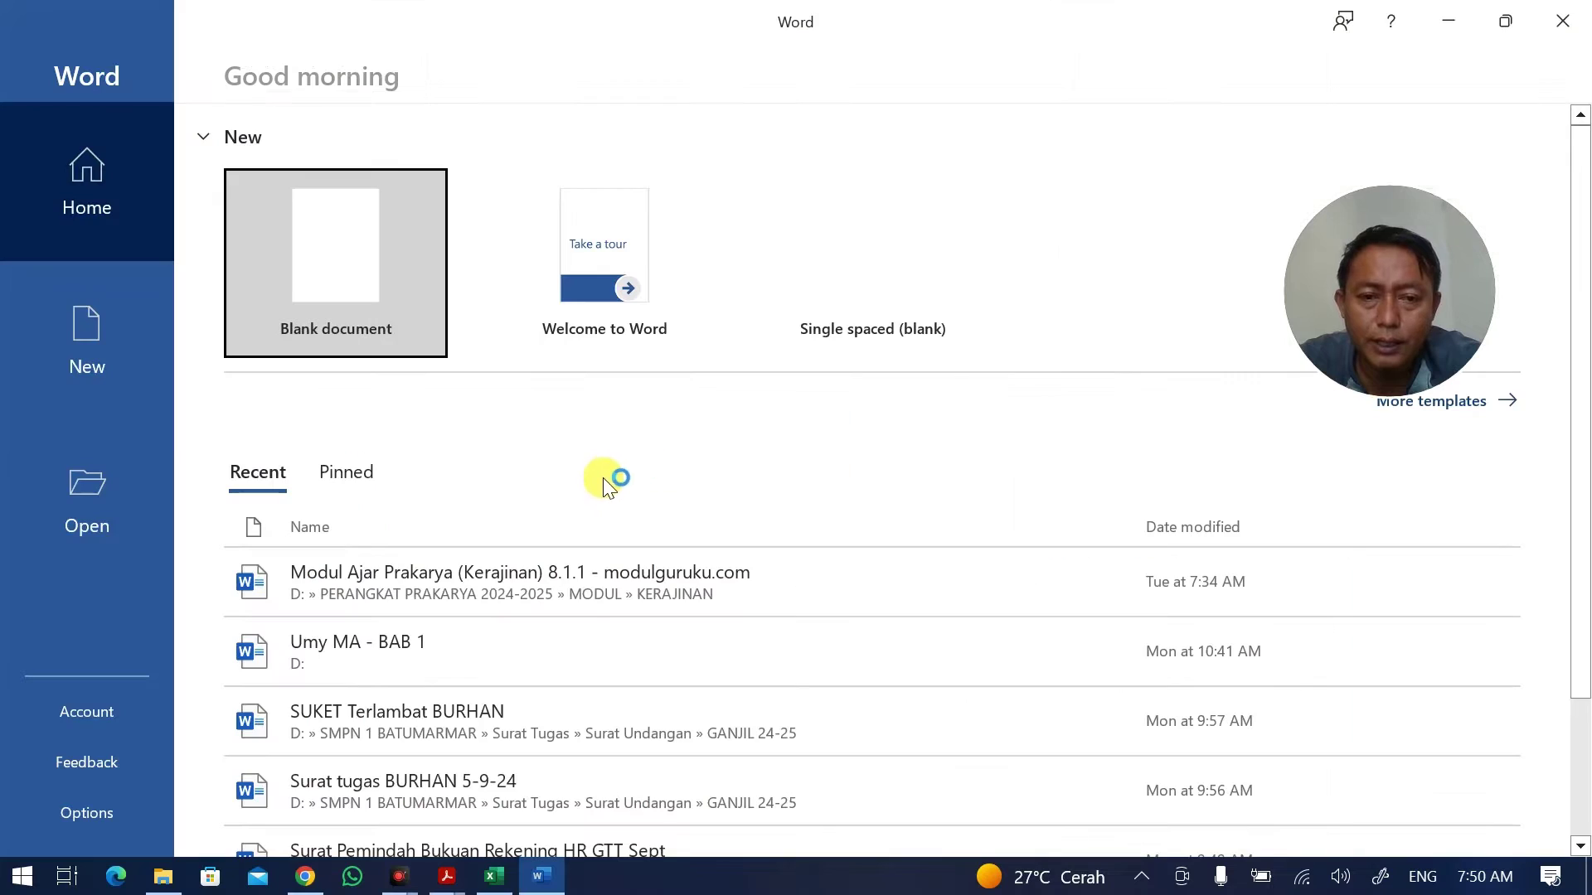
{"action": "left_click", "coordinate": [400, 287]}
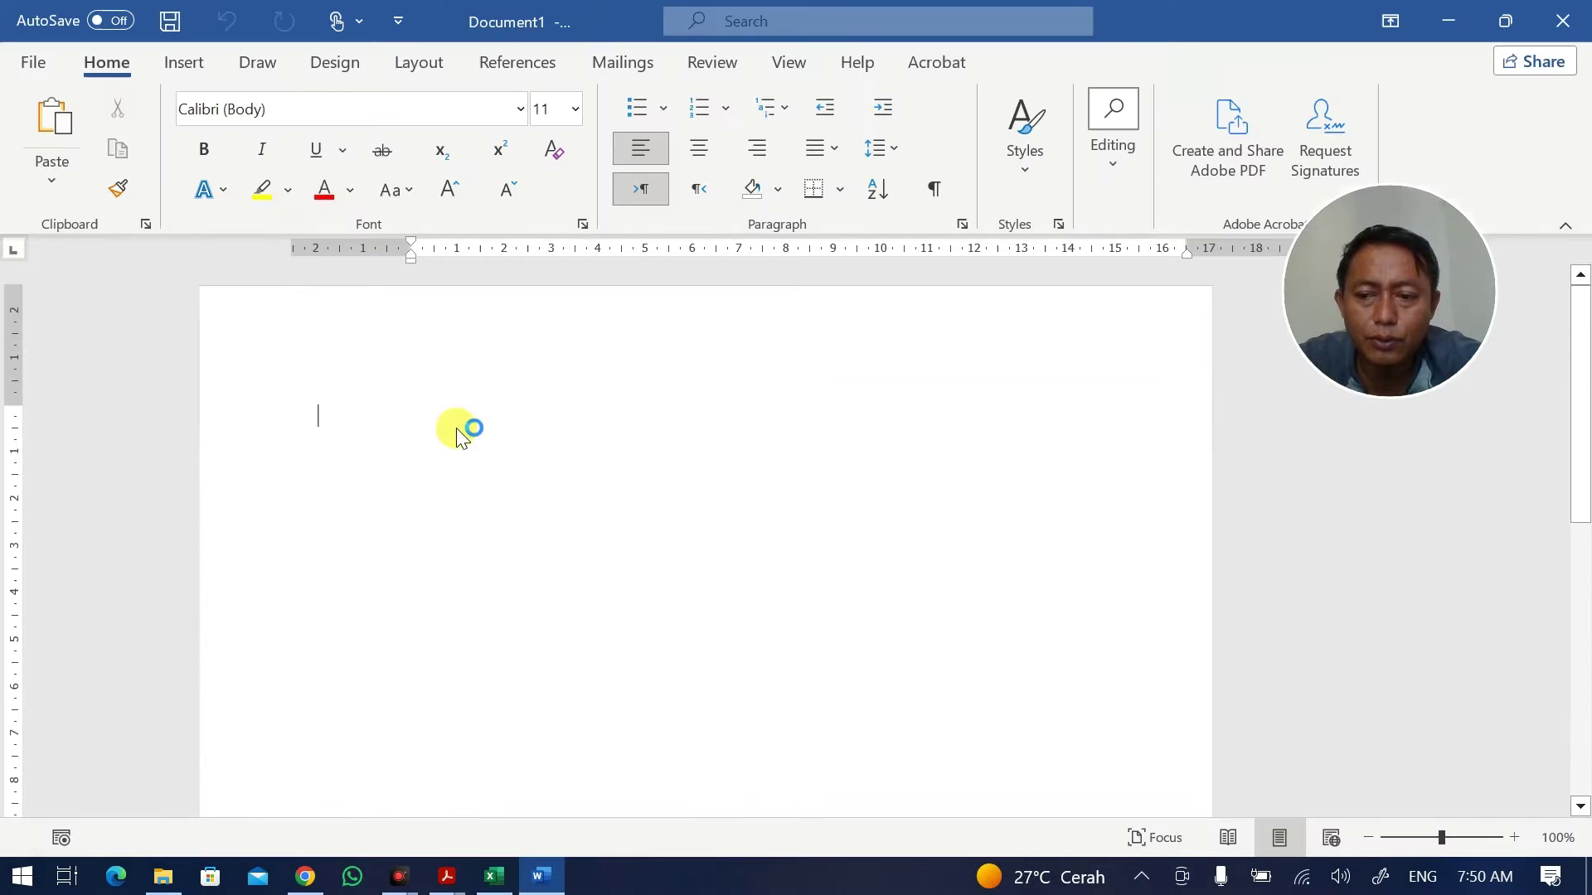
{"action": "key", "text": "ctrl+v"}
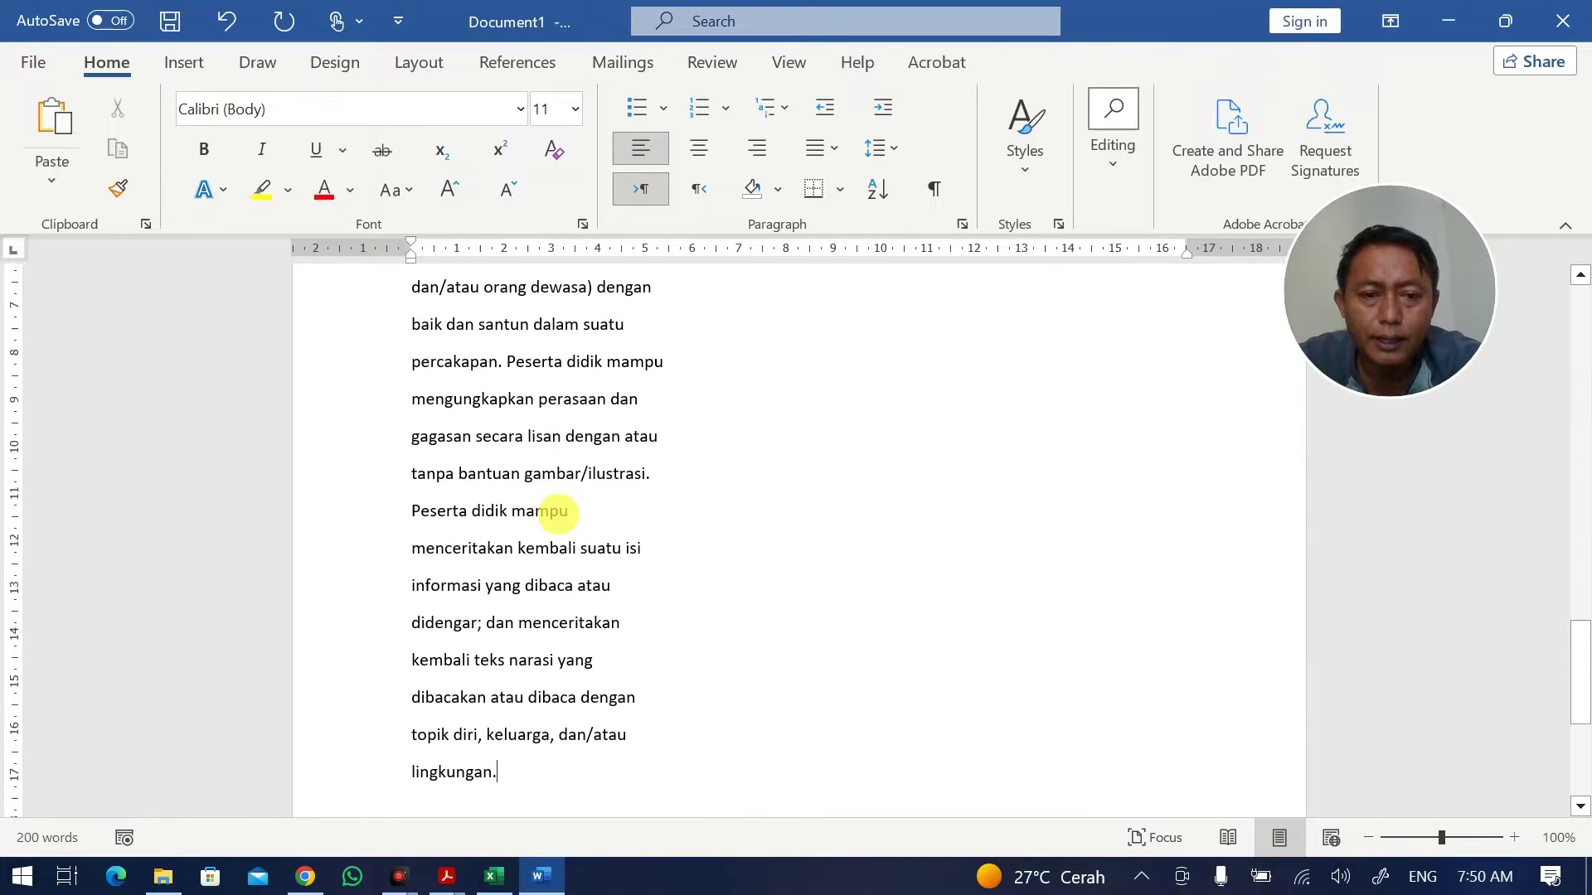
{"action": "scroll", "coordinate": [548, 497], "scroll_direction": "up", "scroll_amount": 5}
{"action": "scroll", "coordinate": [564, 500], "scroll_direction": "up", "scroll_amount": 1}
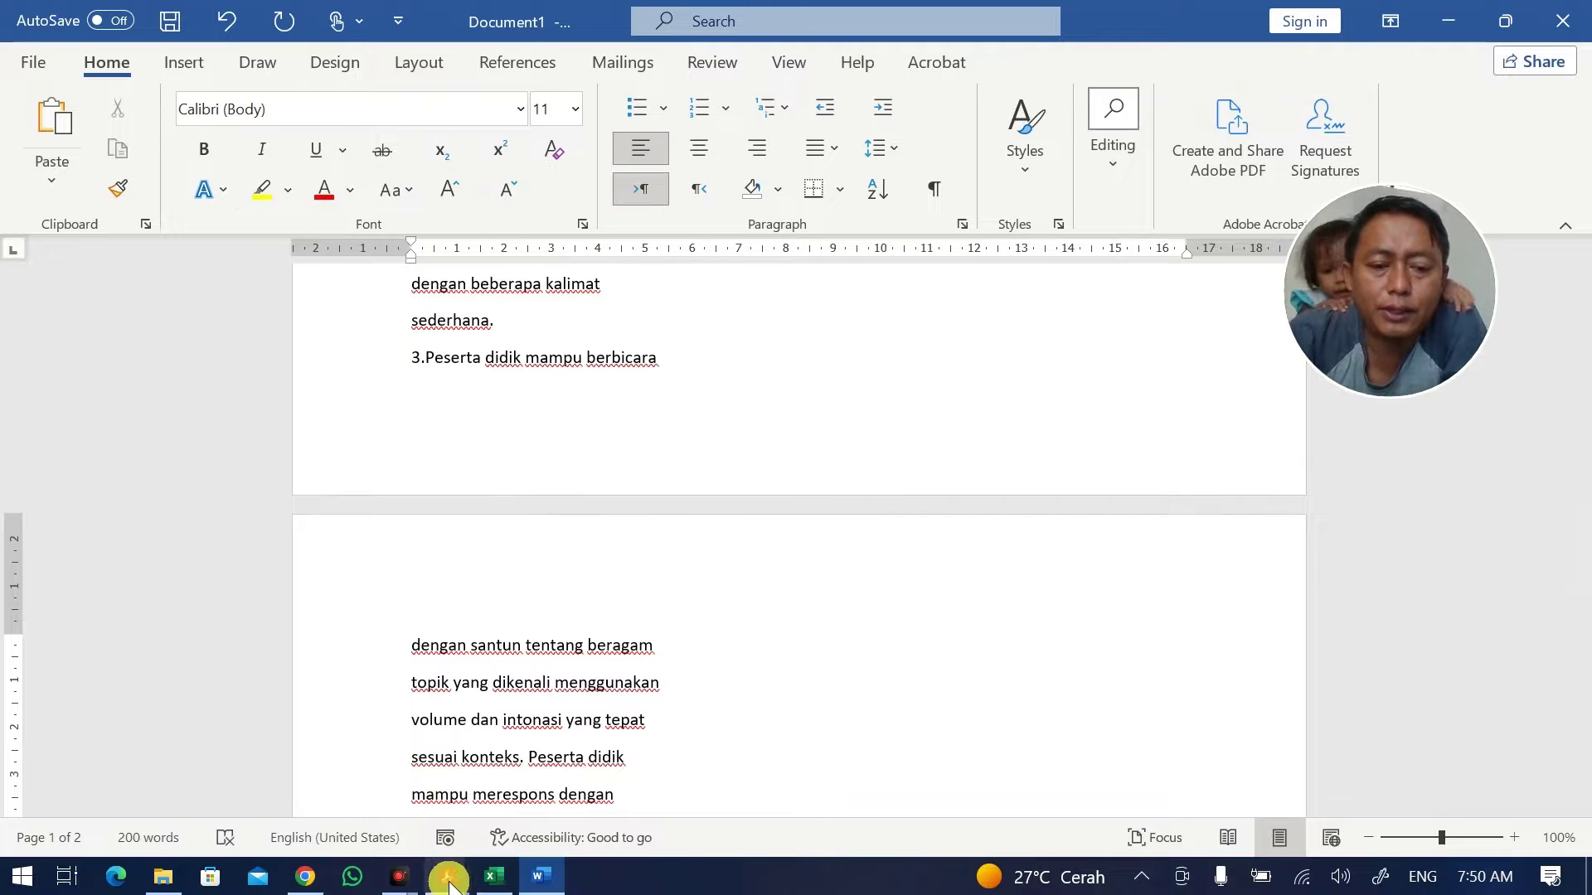
Return to the Excel workbook and view the Capaian Pembelajaran and Tujuan Pembelajaran table on the PROTA sheet.
{"action": "left_click", "coordinate": [494, 876]}
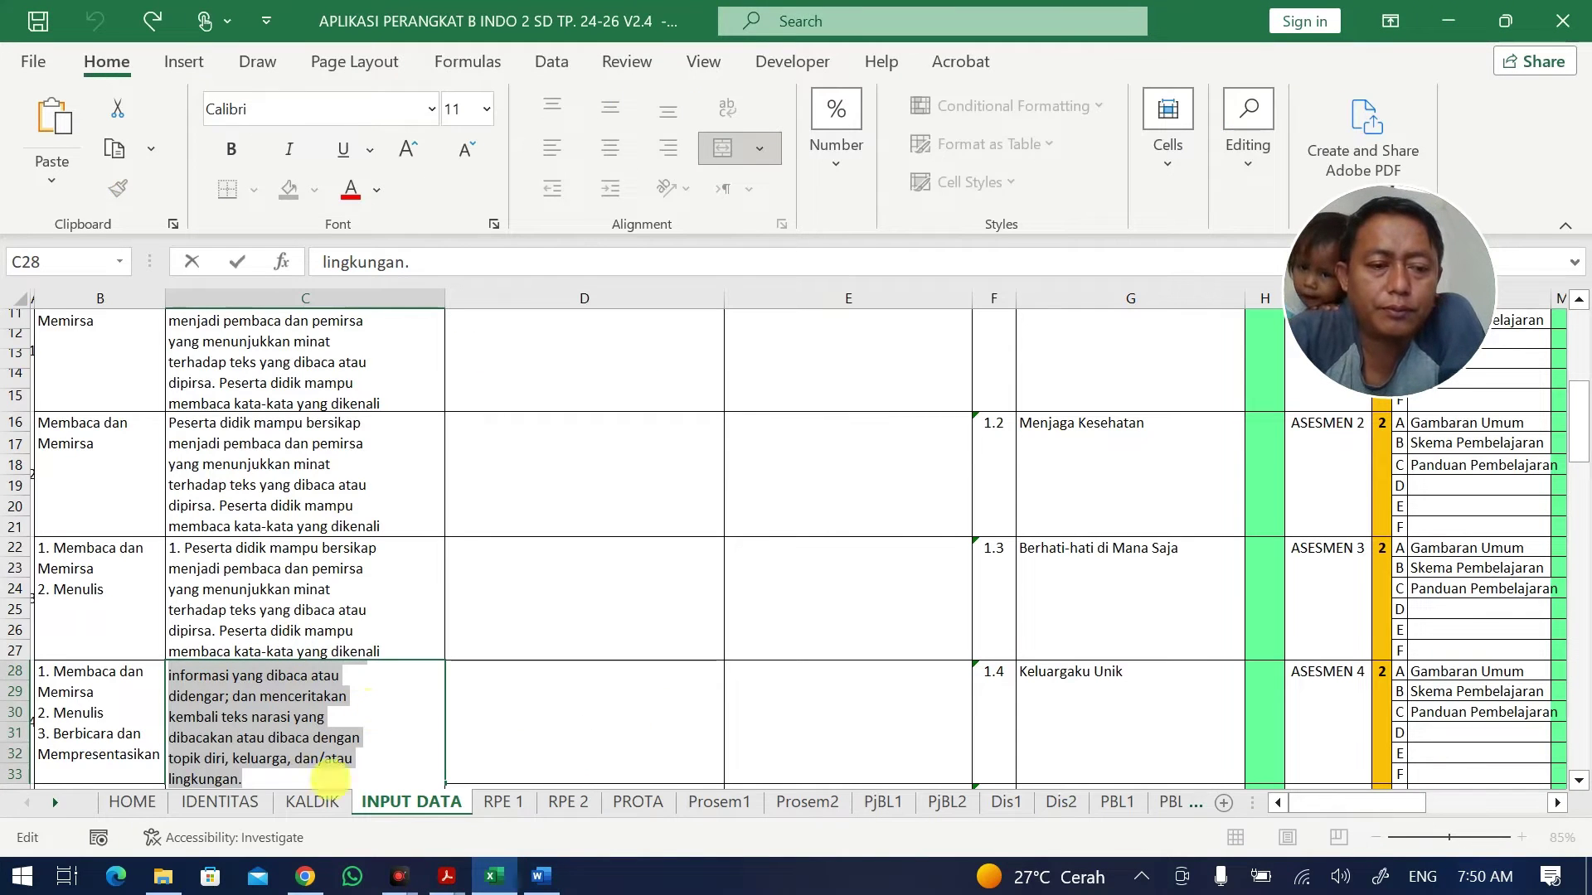
{"action": "left_click", "coordinate": [638, 802]}
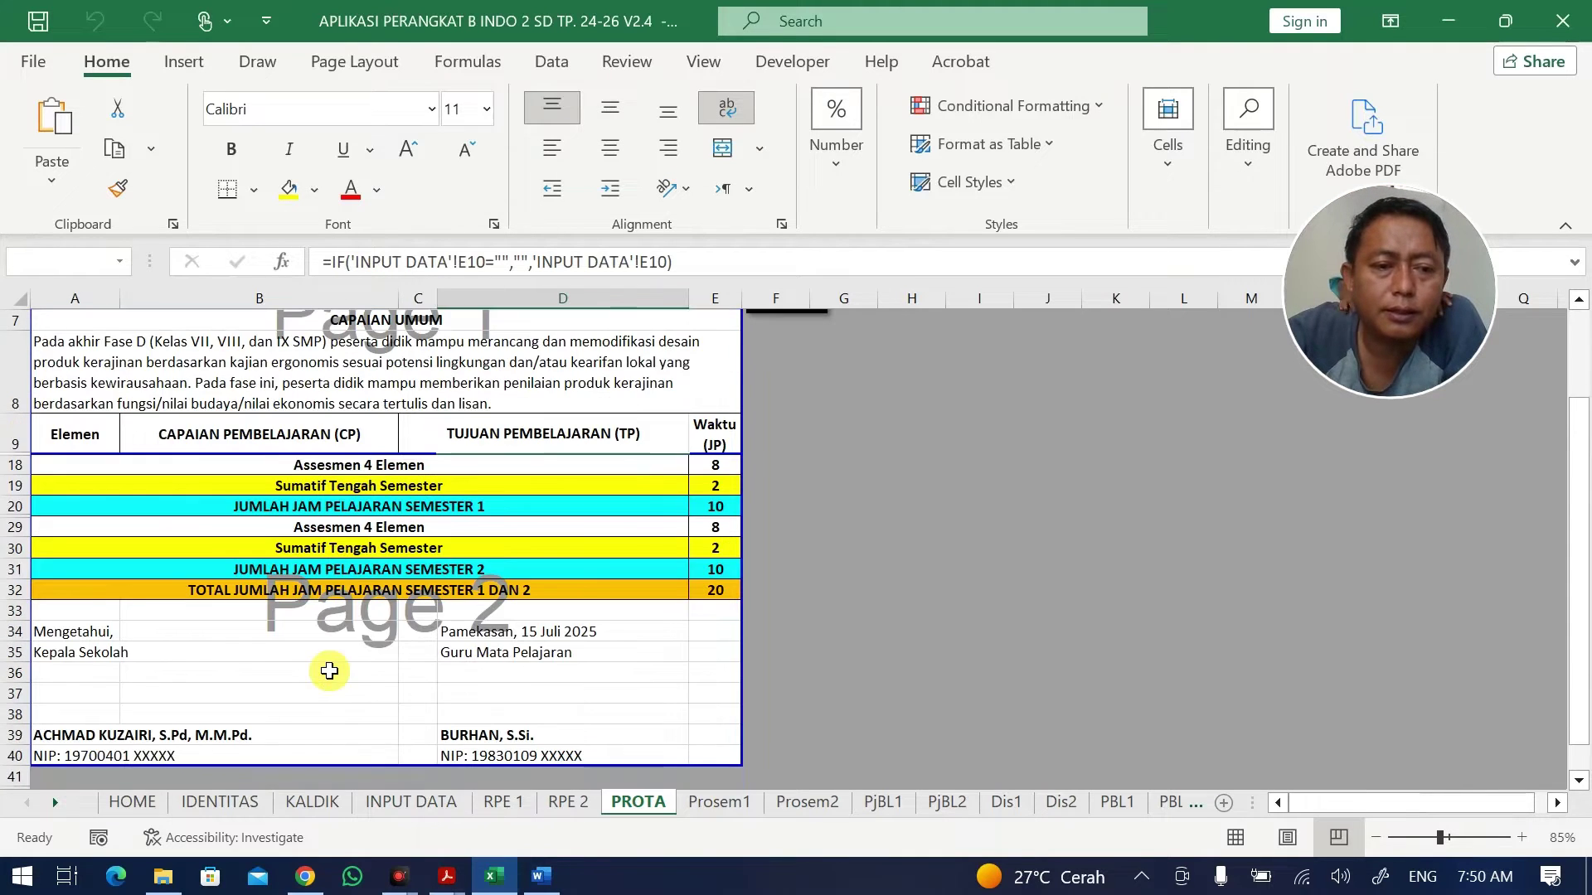
{"action": "scroll", "coordinate": [332, 659], "scroll_direction": "up", "scroll_amount": 2}
{"action": "left_click", "coordinate": [416, 589]}
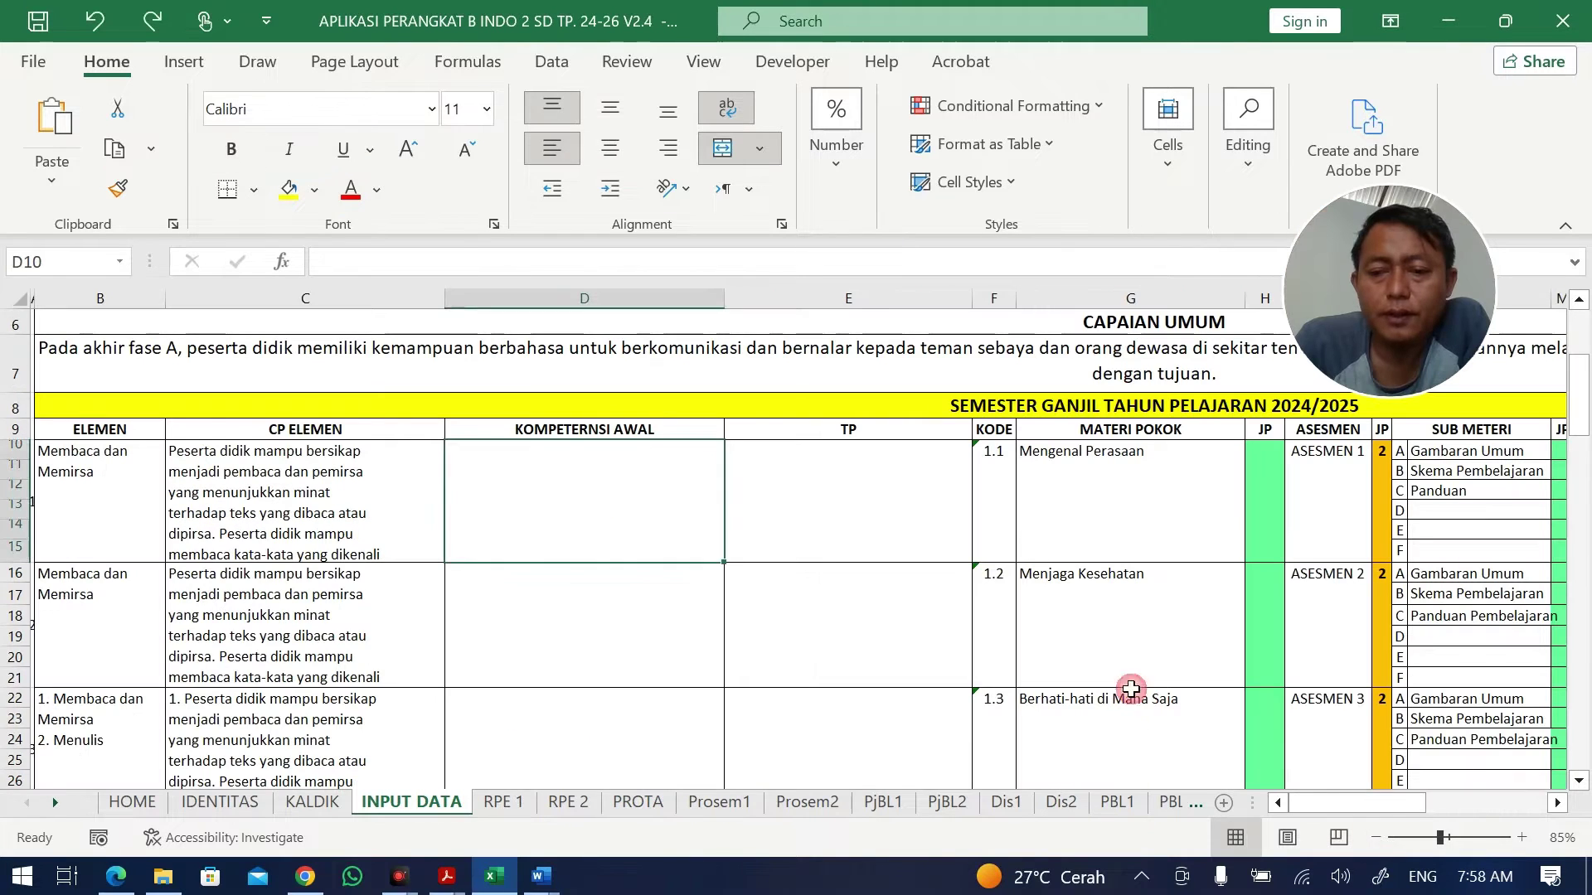
Clear all of the CP Elemen text for code 1.1 on the INPUT DATA sheet.
{"action": "left_click", "coordinate": [419, 497]}
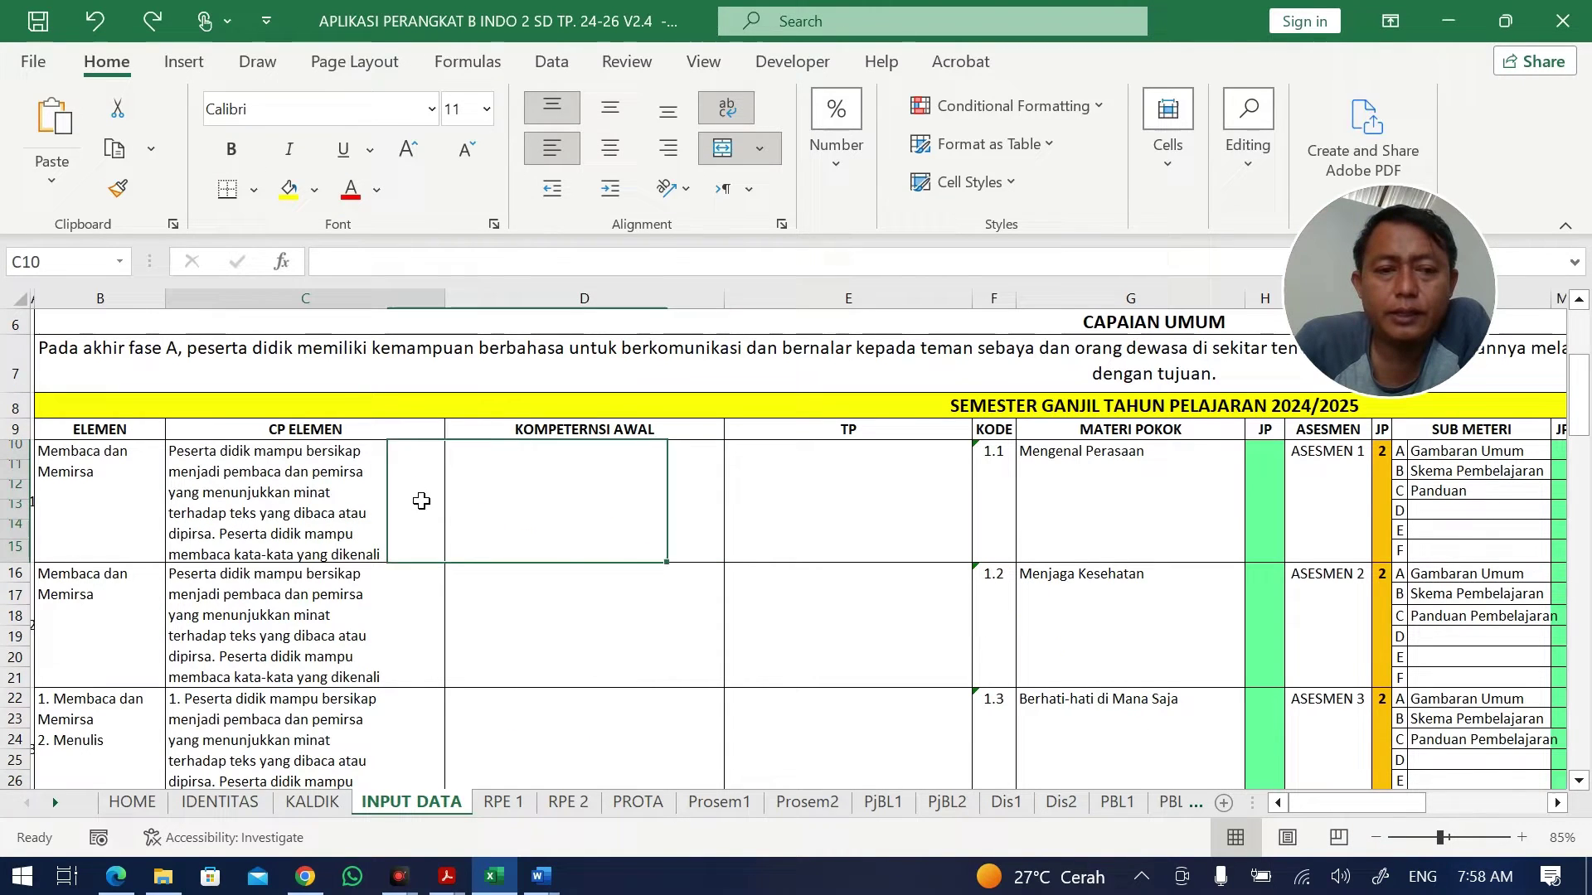
{"action": "double_click", "coordinate": [366, 482]}
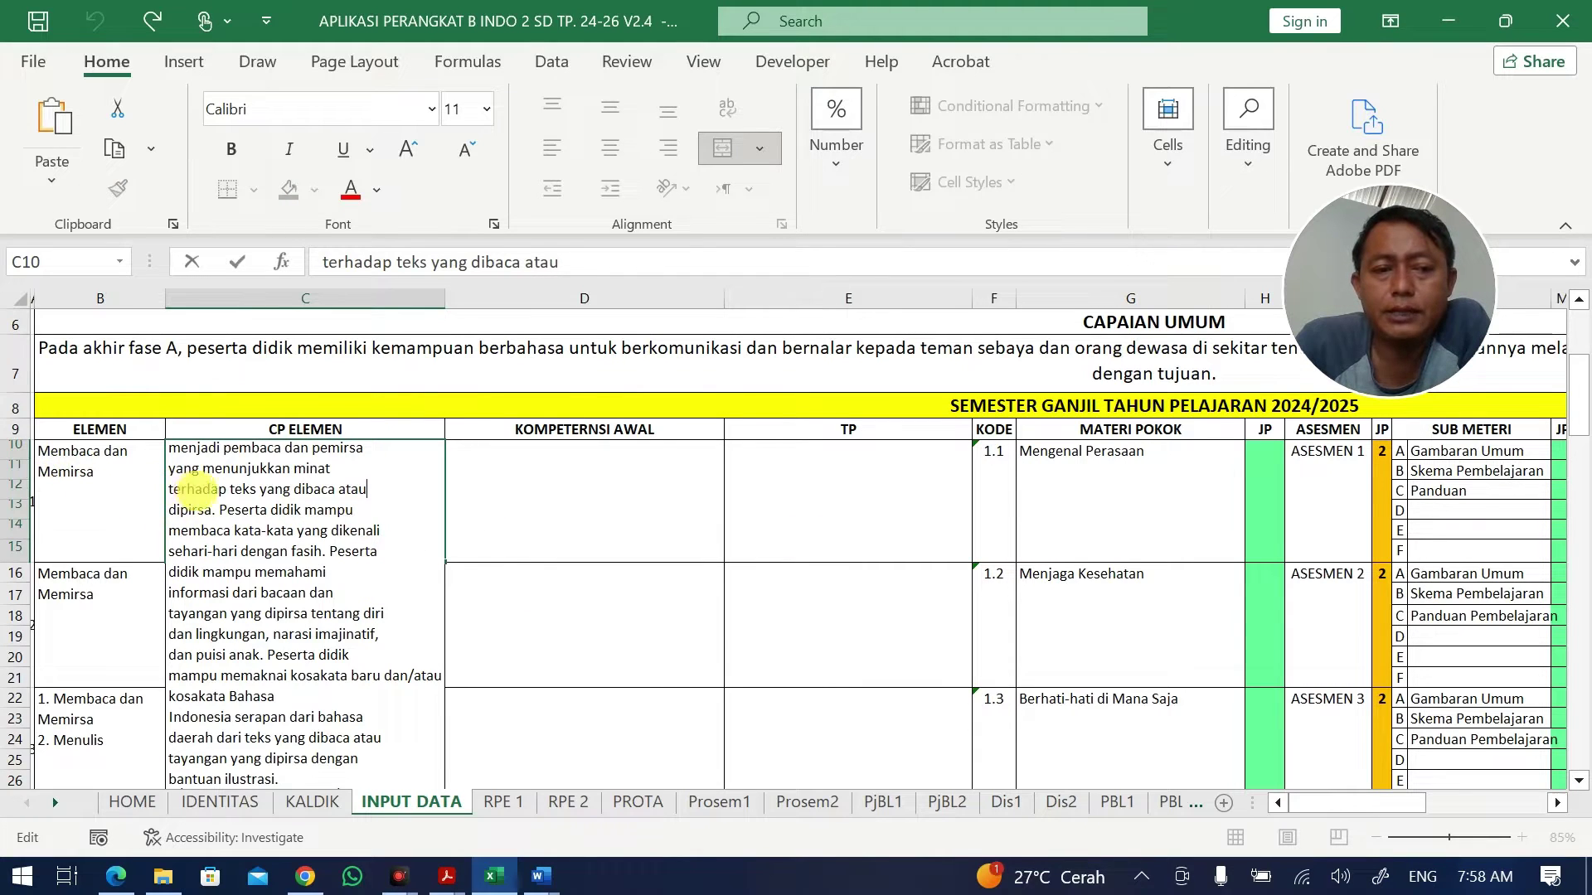
{"action": "key", "text": "ctrl+a"}
{"action": "key", "text": "Delete"}
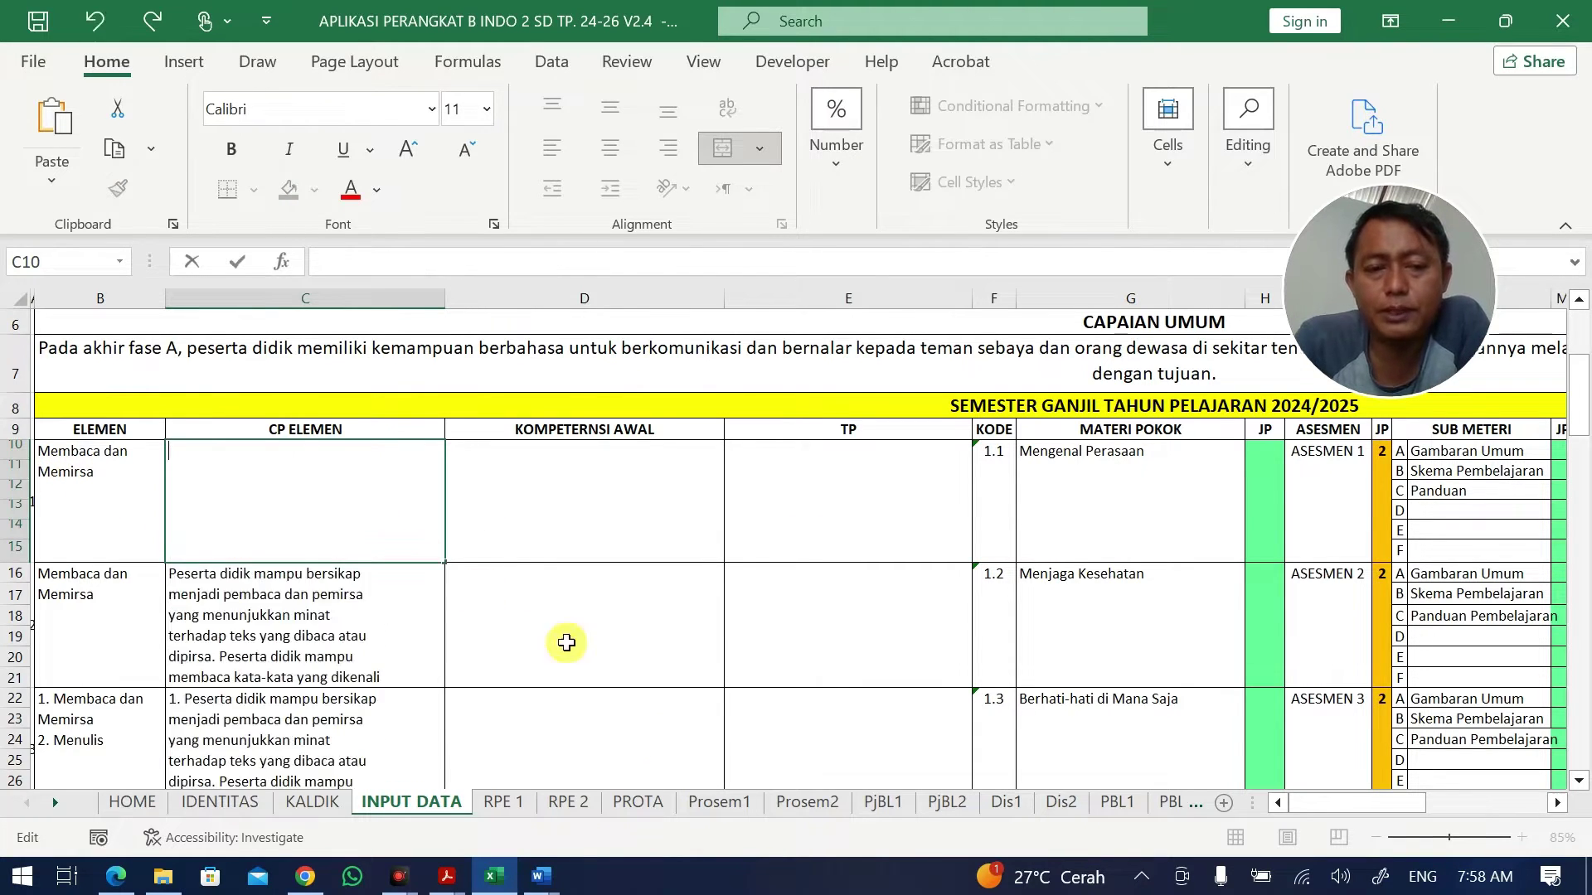
Examine how the Menyimak and Membaca dan Memirsa outcome texts are laid out in Word's Document3, and return to the workbook.
{"action": "mouse_move", "coordinate": [540, 877]}
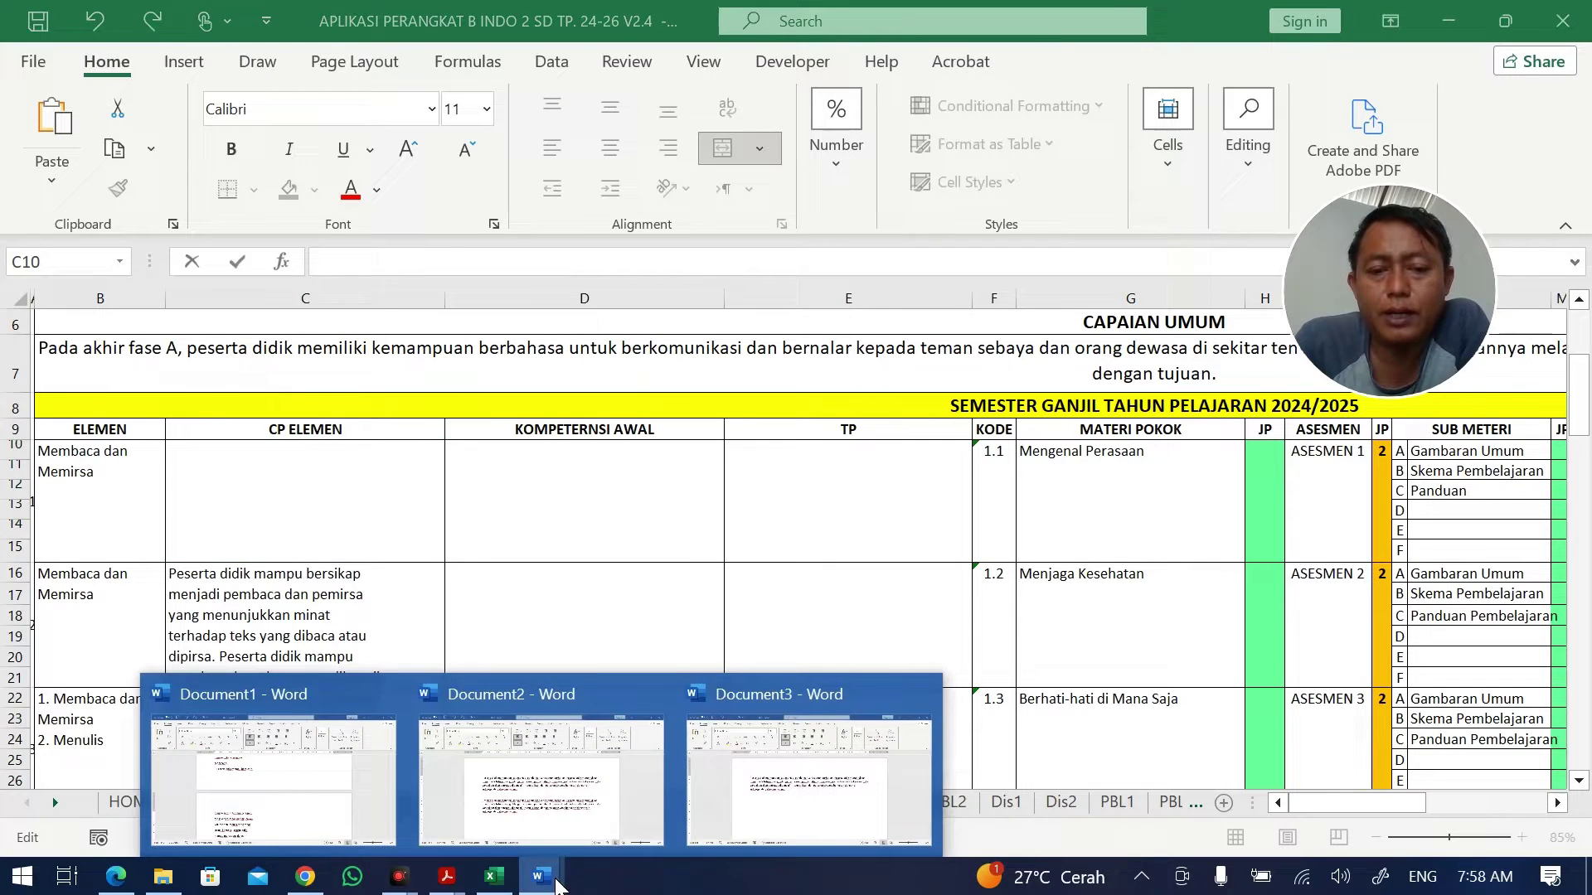
{"action": "left_click", "coordinate": [836, 817]}
{"action": "type", "text": "Peserta didik mampu bersikap menjadi pembaca dan pemirsa yang menunjukkan minat terhadap teks yang dibaca atau dipirsa. Peserta didik mampu membaca kata-kata yang dikenali sehari-hari dengan fasih. Peserta didik mampu memahami informasi dari bacaan dan tayangan yang dipirsa tentang diri dan lingkungan, narasi imajinatif, dan puisi anak. Peserta didik mampu memaknai kosakata baru dan/atau kosakata Bahasa Indonesia serapan dari bahasa daerah dari teks yang dibaca atau tayangan yang dipirsa dengan bantuan ilustrasi."}
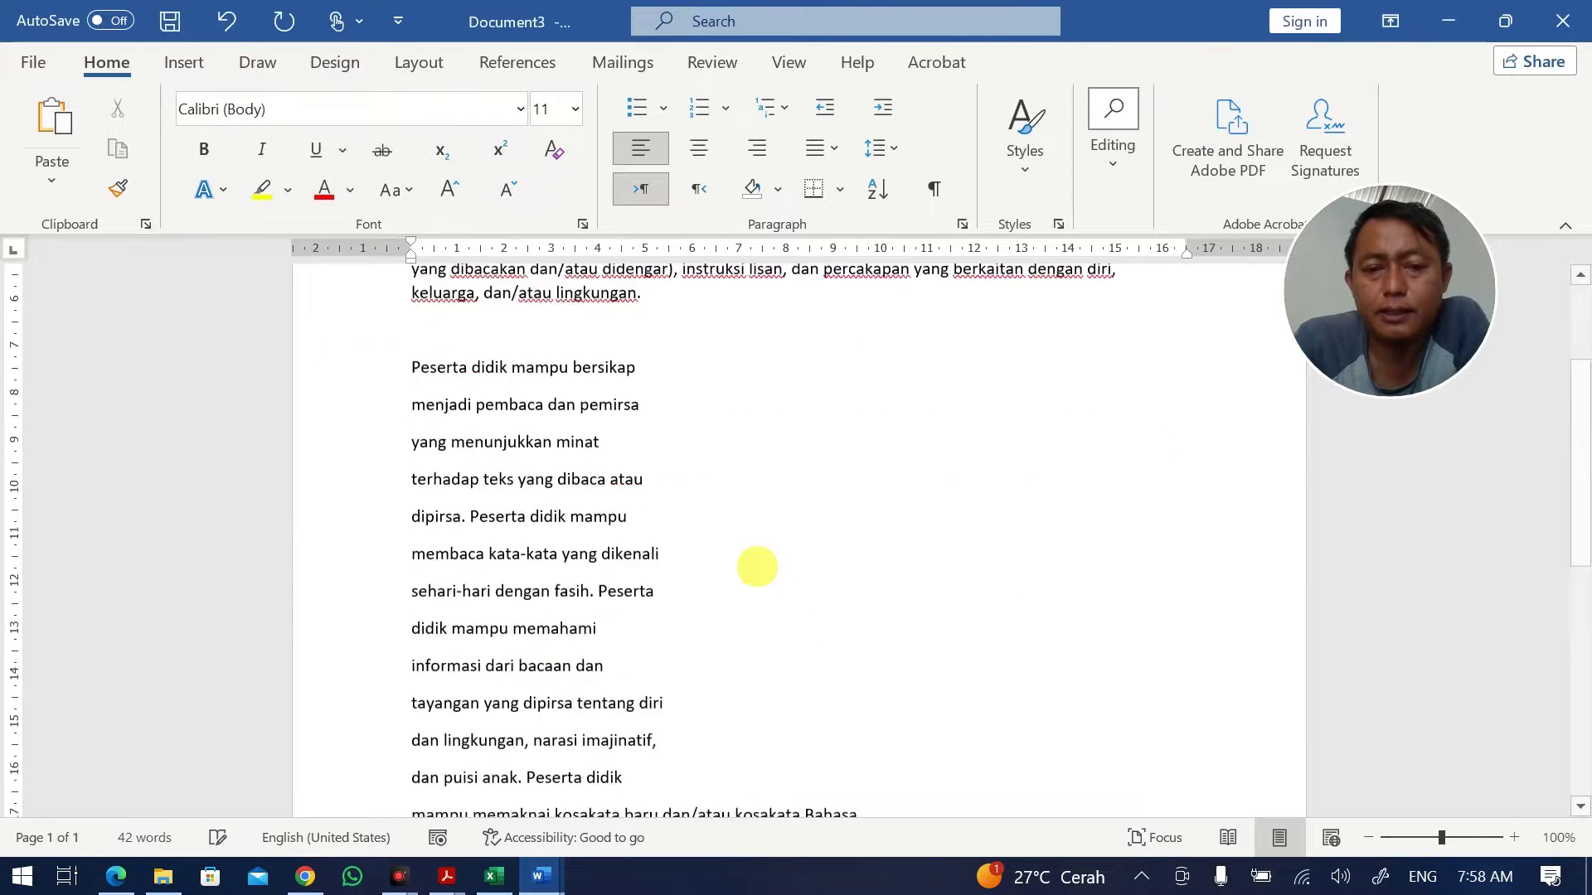
{"action": "scroll", "coordinate": [561, 446], "scroll_direction": "up", "scroll_amount": 2}
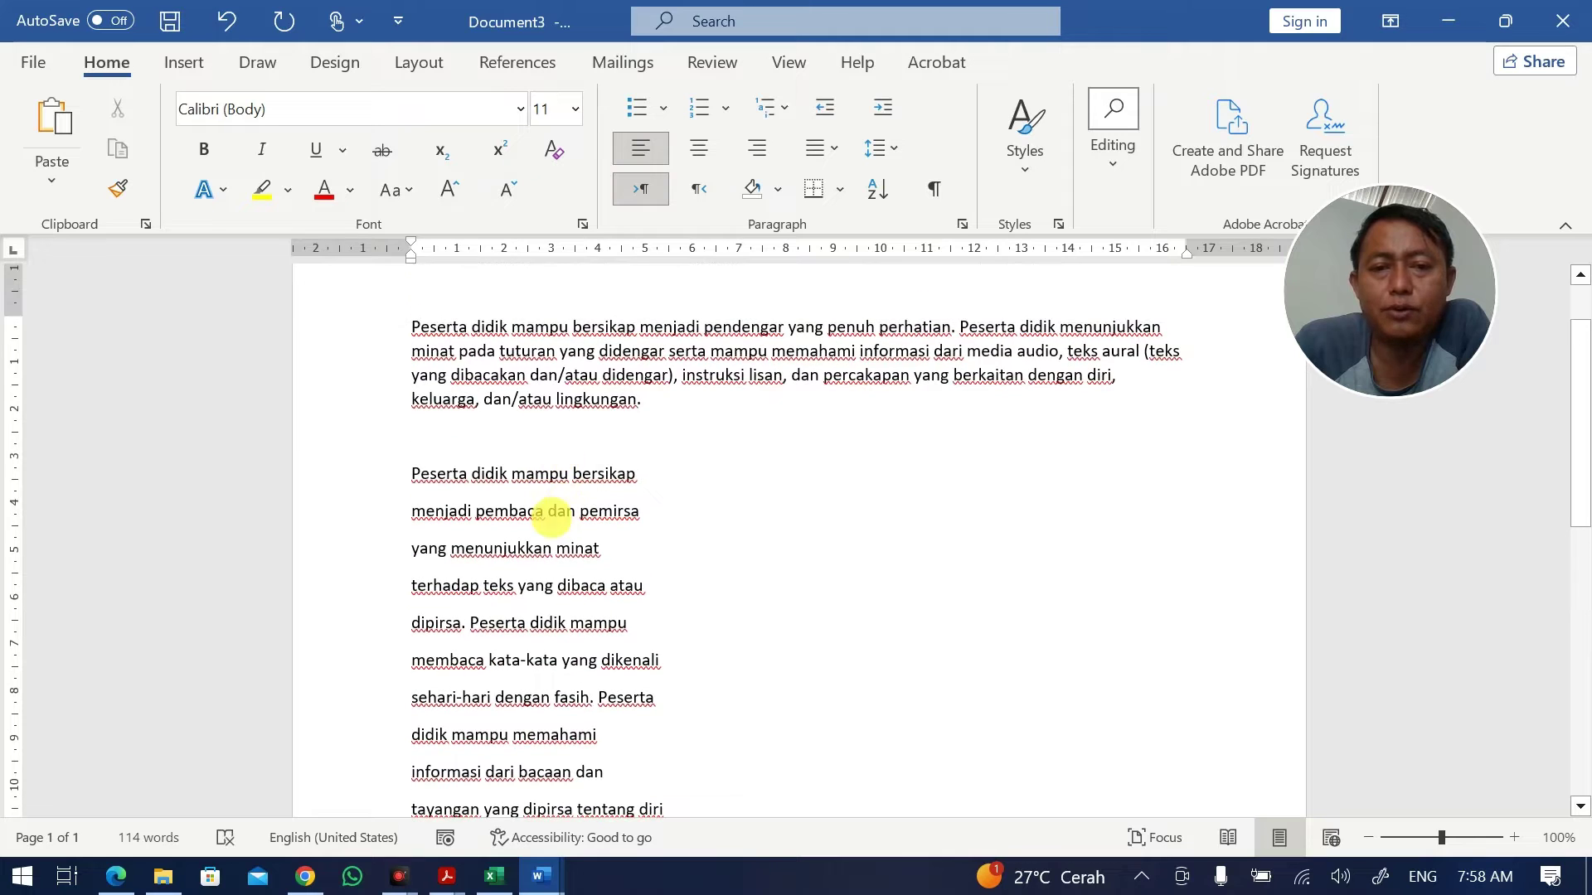
{"action": "key", "text": "alt+Tab"}
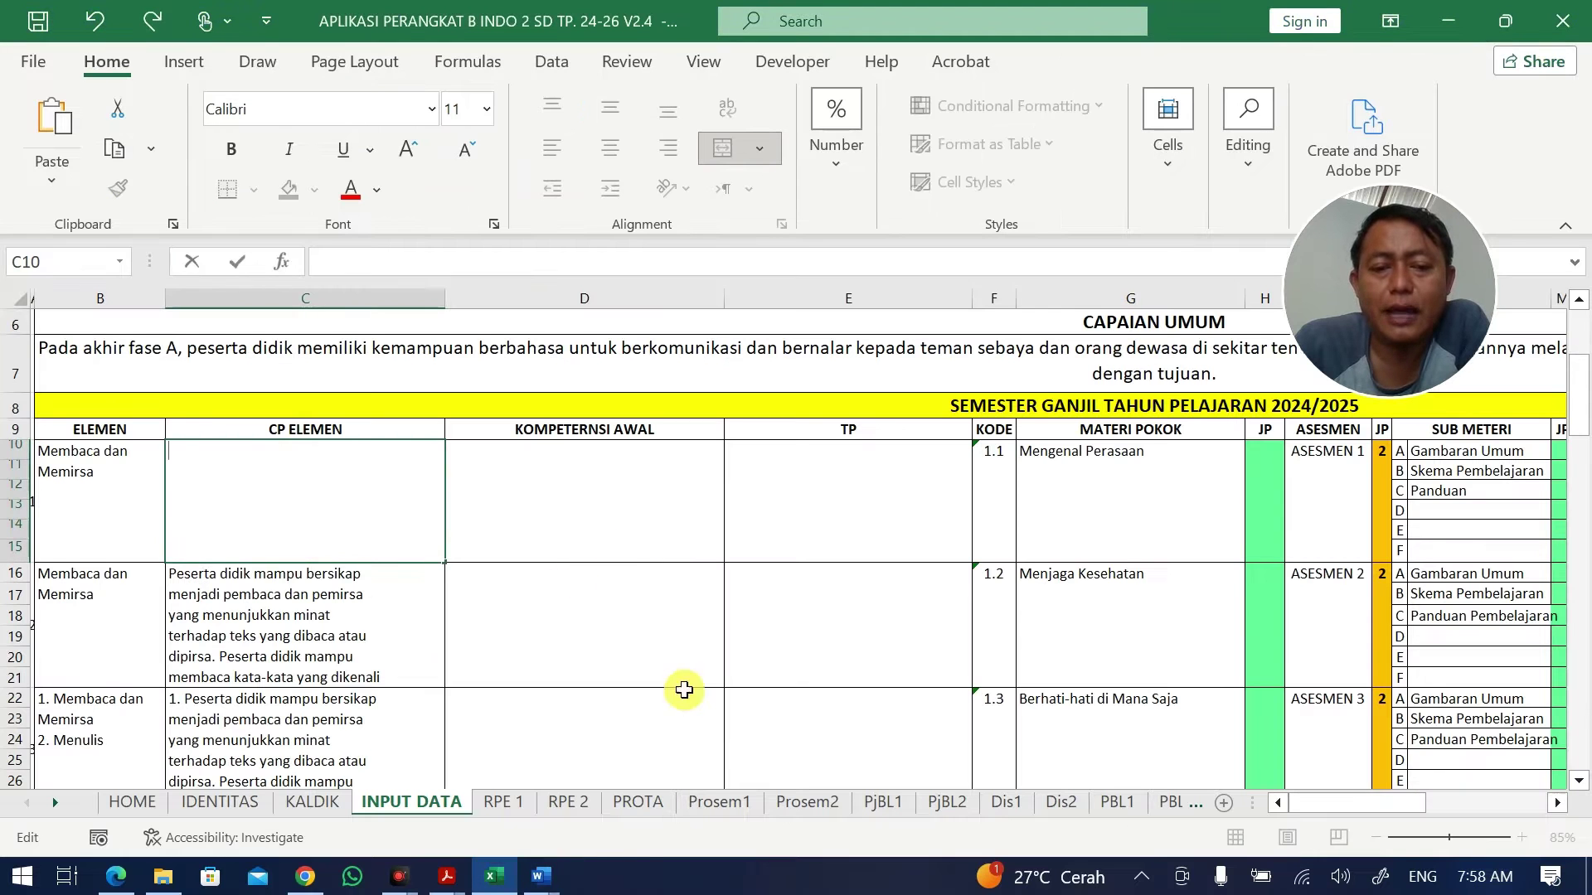
Copy the Membaca dan Memirsa outcome text from decree page 111 into the emptied CP Elemen cell for code 1.1.
{"action": "mouse_move", "coordinate": [450, 883]}
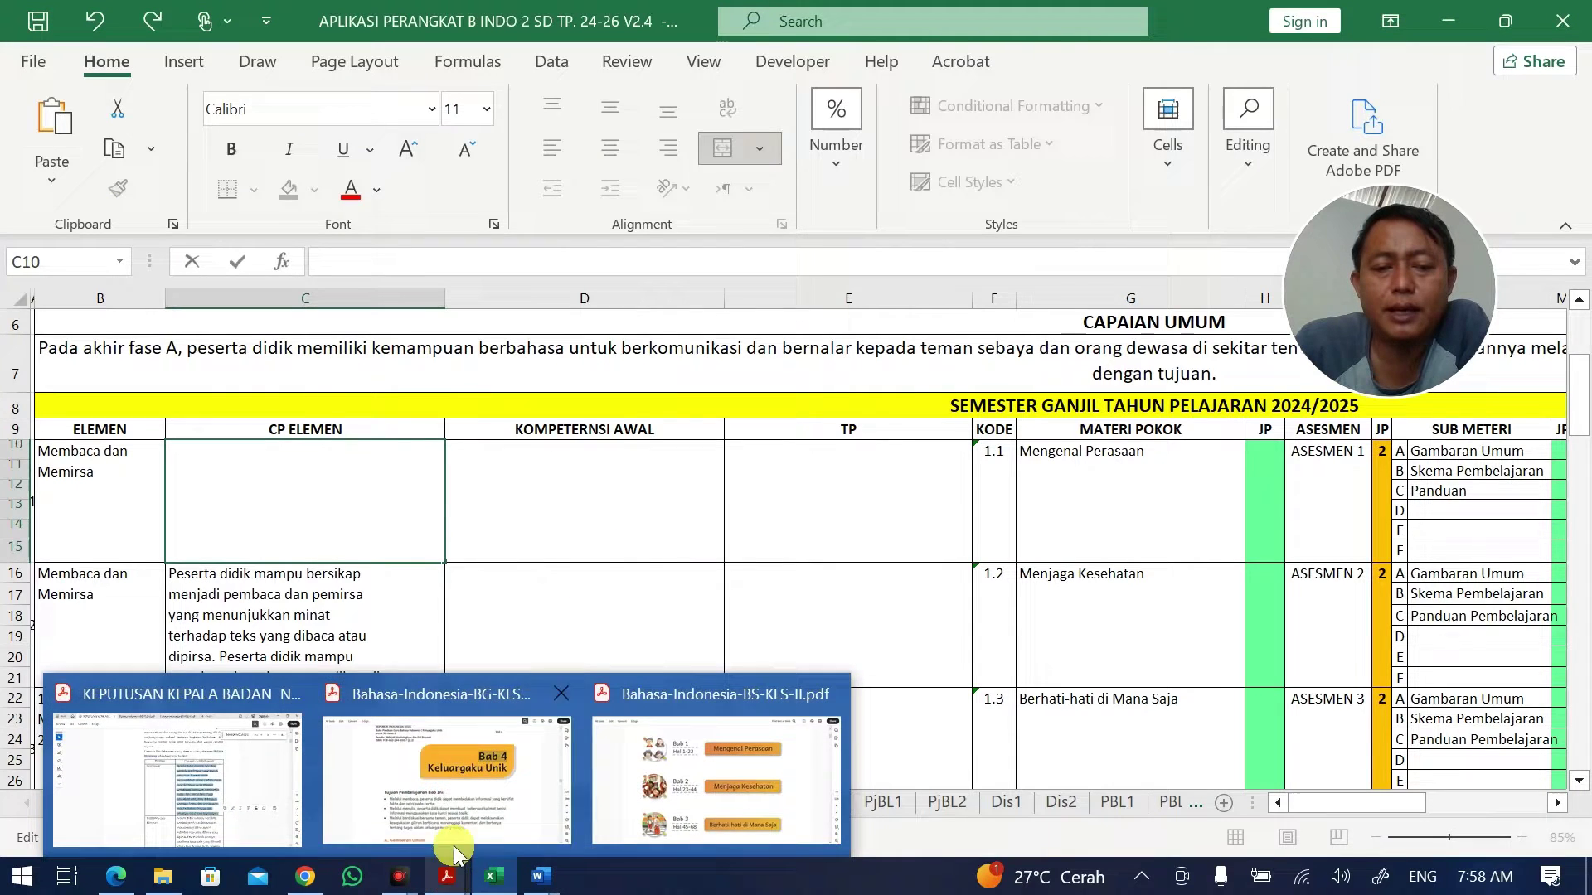
{"action": "left_click", "coordinate": [218, 801]}
{"action": "scroll", "coordinate": [645, 524], "scroll_direction": "down", "scroll_amount": 2}
{"action": "scroll", "coordinate": [675, 525], "scroll_direction": "down", "scroll_amount": 4}
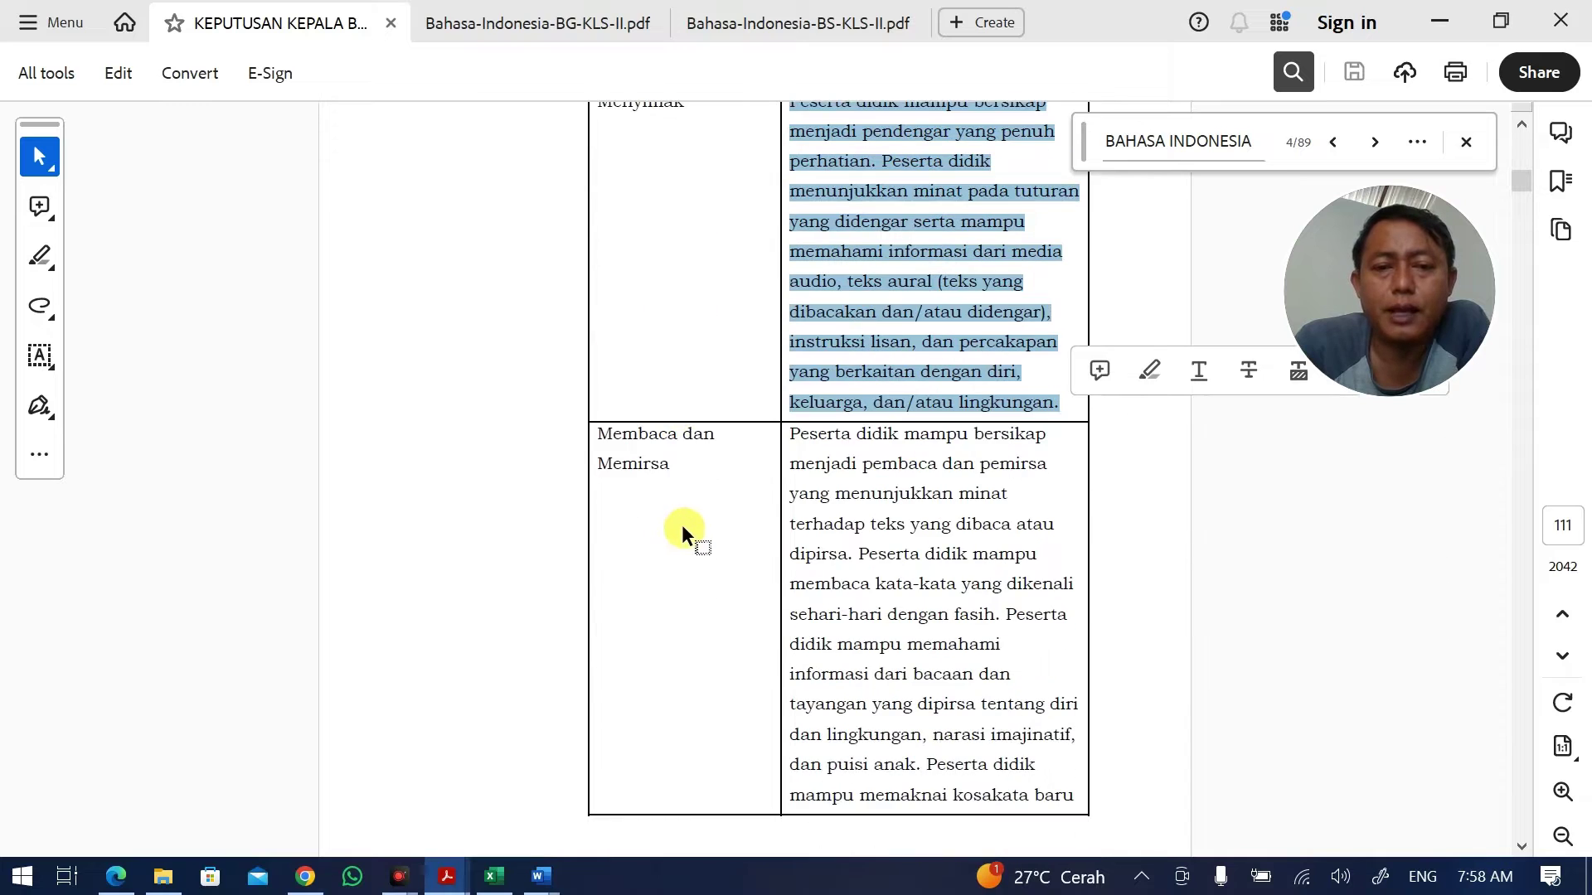
{"action": "key", "text": "alt+Tab"}
{"action": "key", "text": "alt+Tab"}
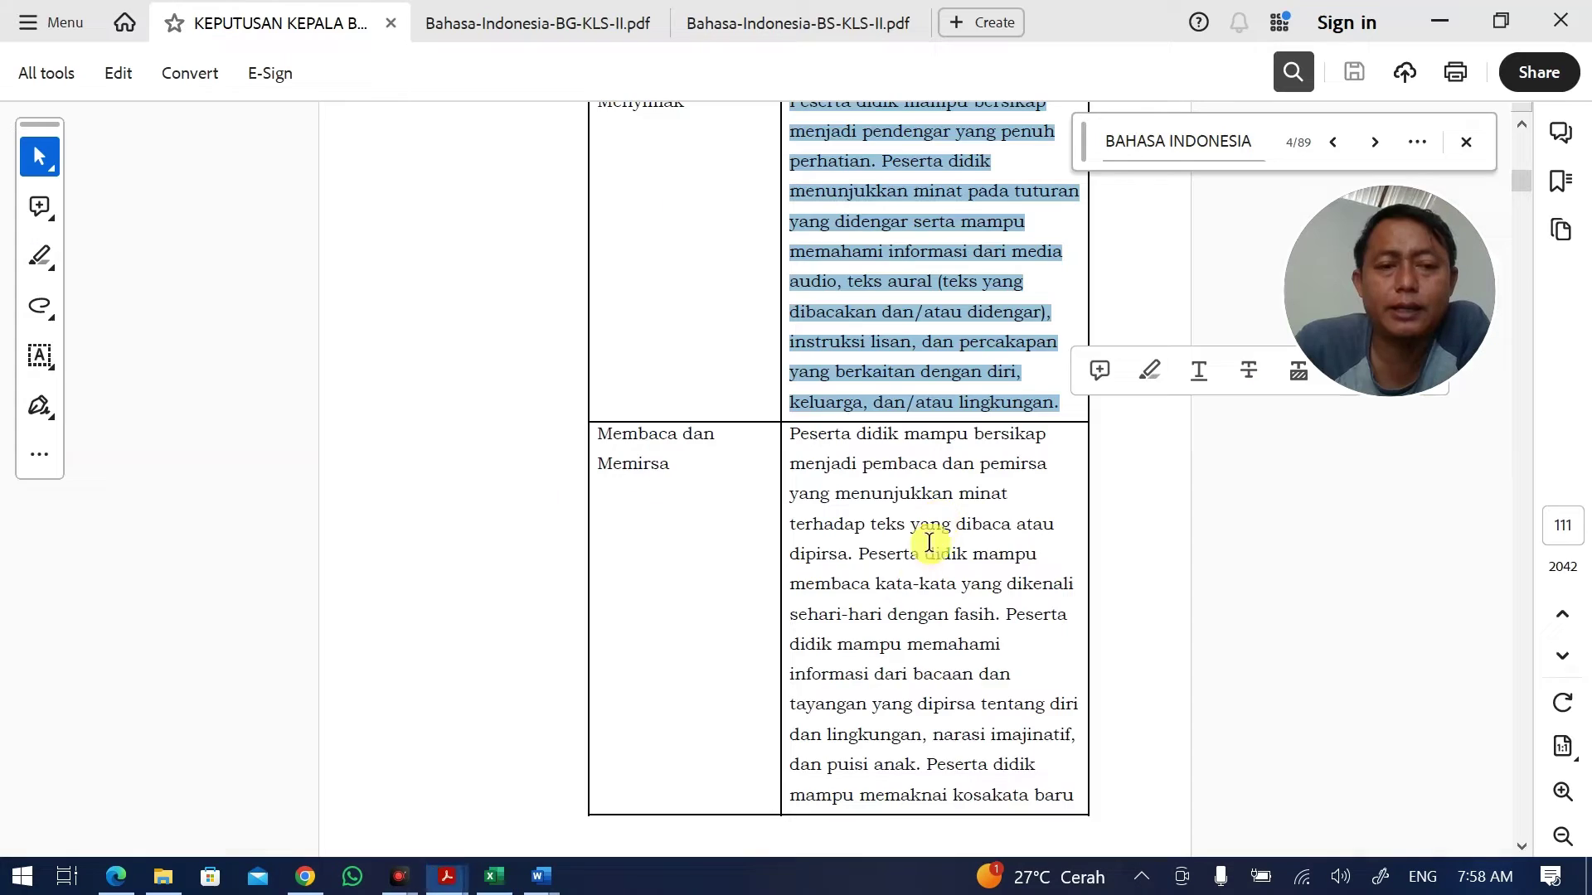
{"action": "left_click", "coordinate": [838, 475]}
{"action": "left_click_drag", "start_coordinate": [786, 430], "coordinate": [1052, 821]}
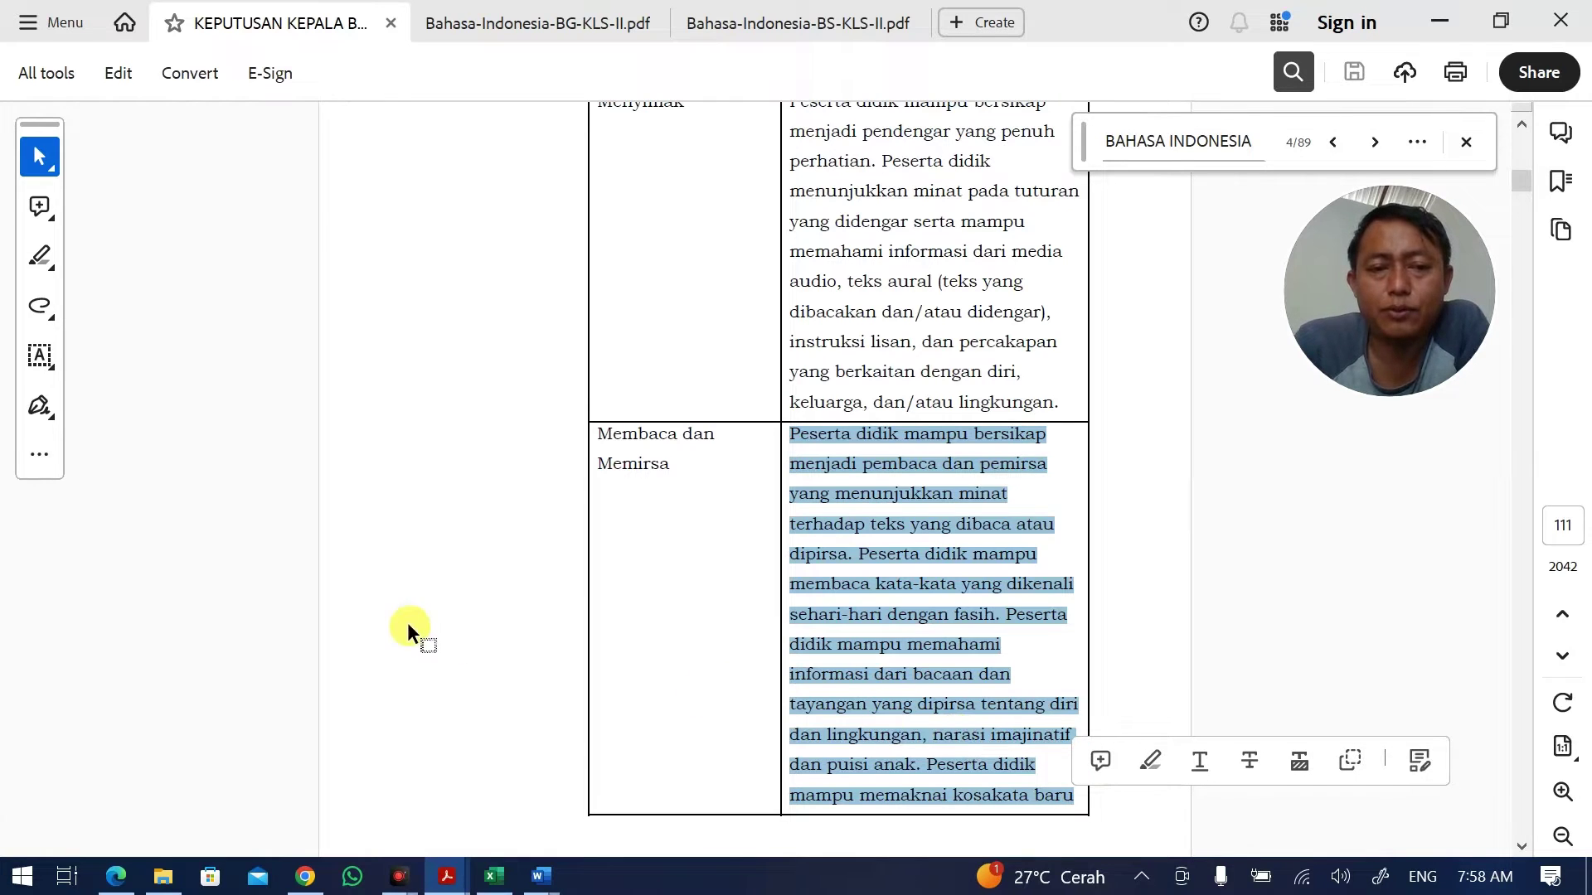
{"action": "key", "text": "alt+Tab"}
{"action": "double_click", "coordinate": [343, 495]}
{"action": "key", "text": "ctrl+v"}
{"action": "key", "text": "Tab"}
{"action": "key", "text": "Tab"}
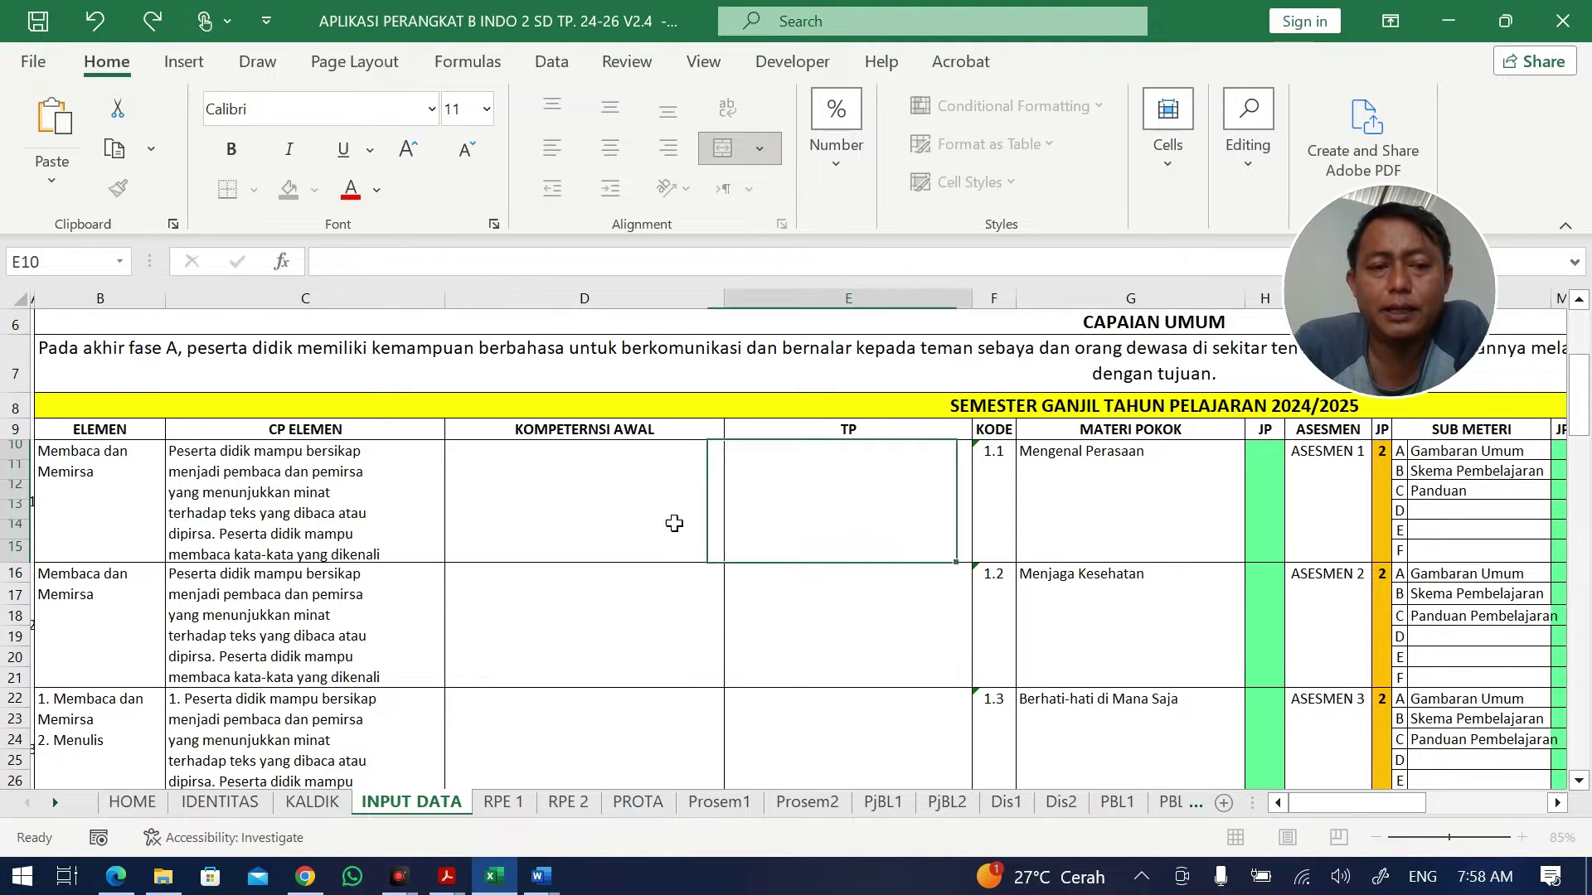
Copy the full CP Elemen text for code 1.1 into a new blank Word document and review its line breaks.
{"action": "left_click", "coordinate": [359, 470]}
{"action": "double_click", "coordinate": [359, 470]}
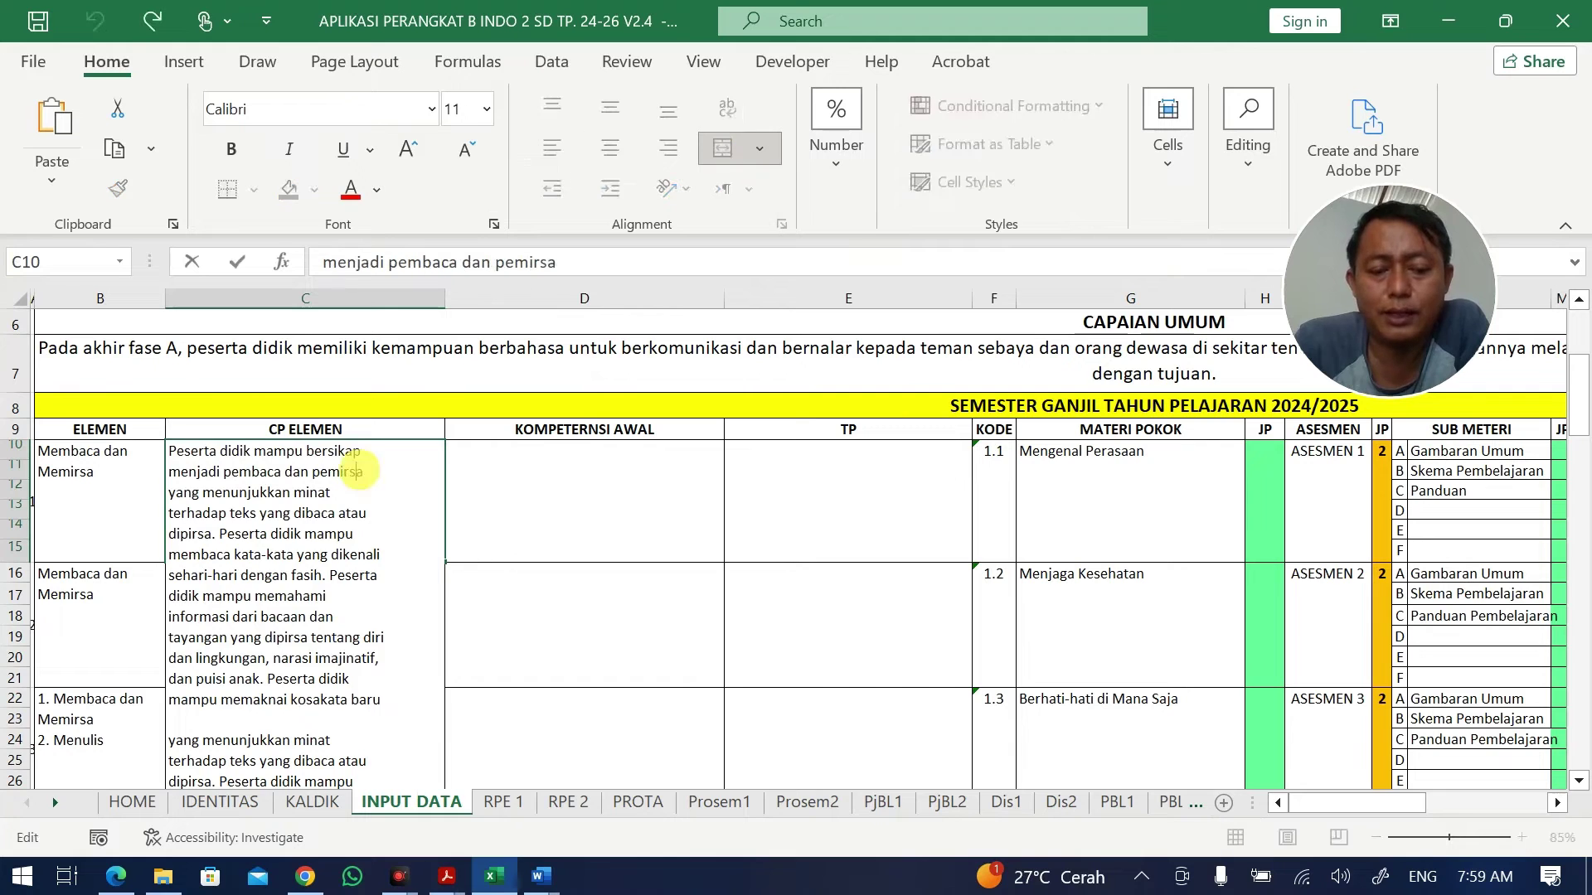
{"action": "key", "text": "ctrl+a"}
{"action": "right_click", "coordinate": [359, 470]}
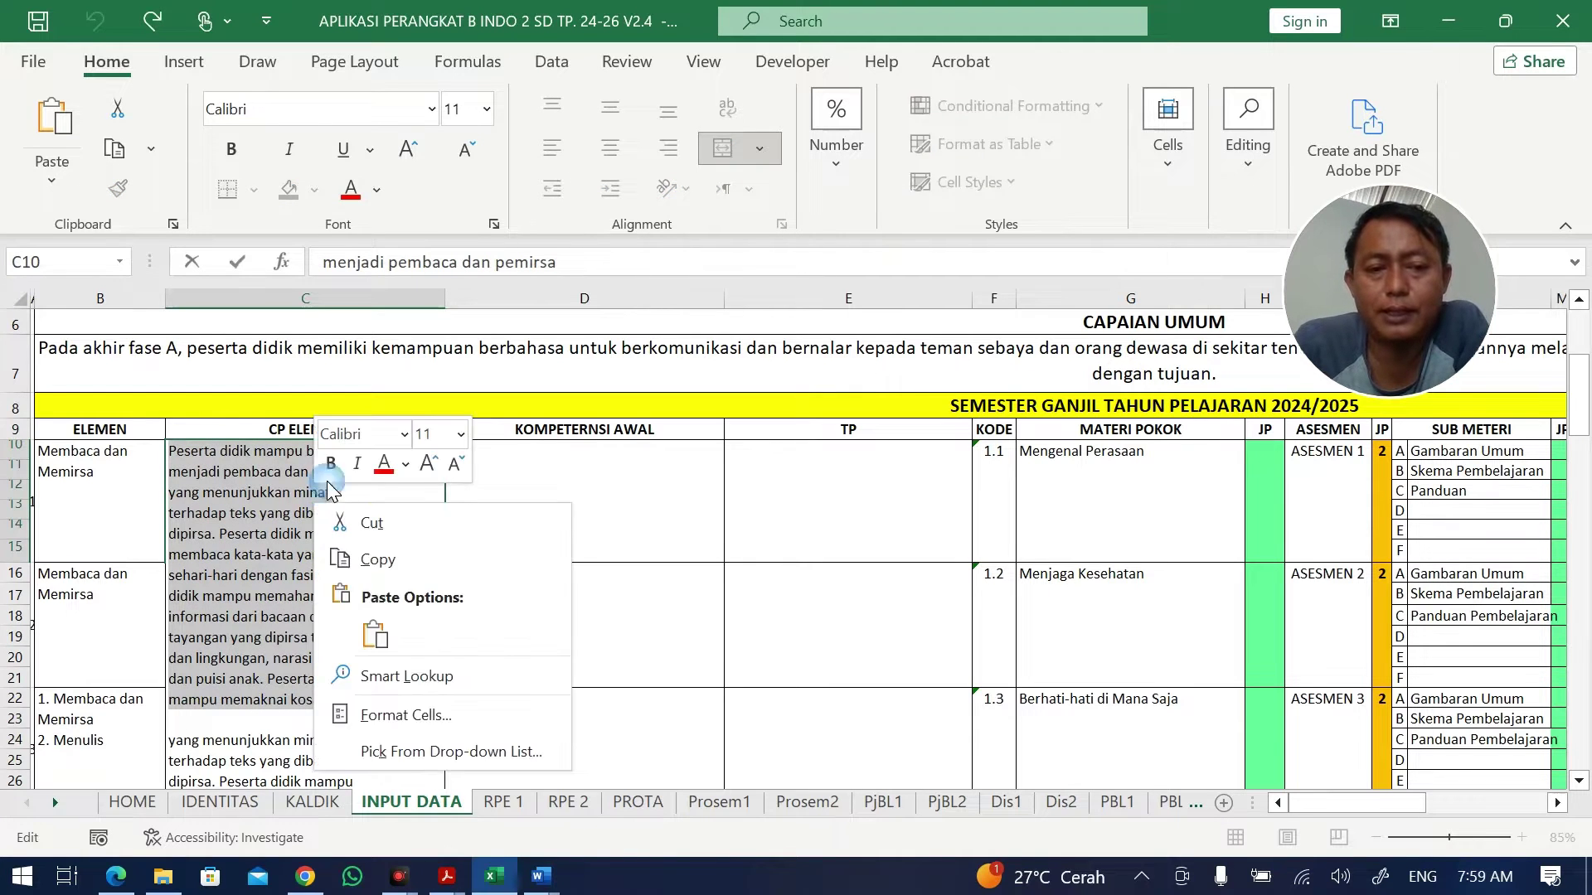
{"action": "left_click", "coordinate": [368, 557]}
{"action": "mouse_move", "coordinate": [545, 866]}
{"action": "left_click", "coordinate": [767, 773]}
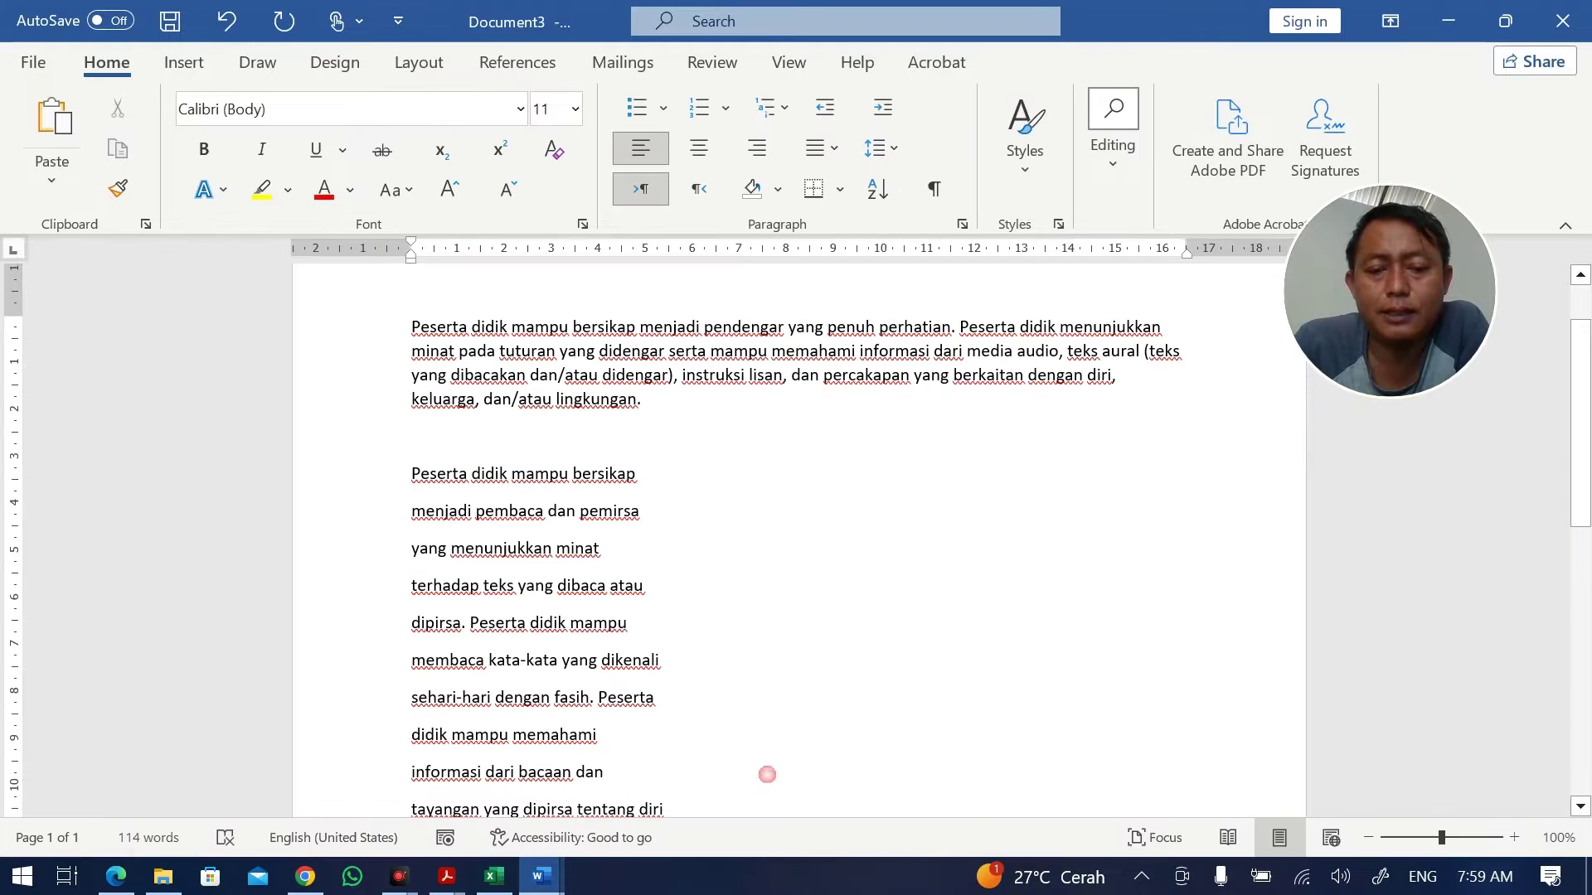
{"action": "key", "text": "ctrl+n"}
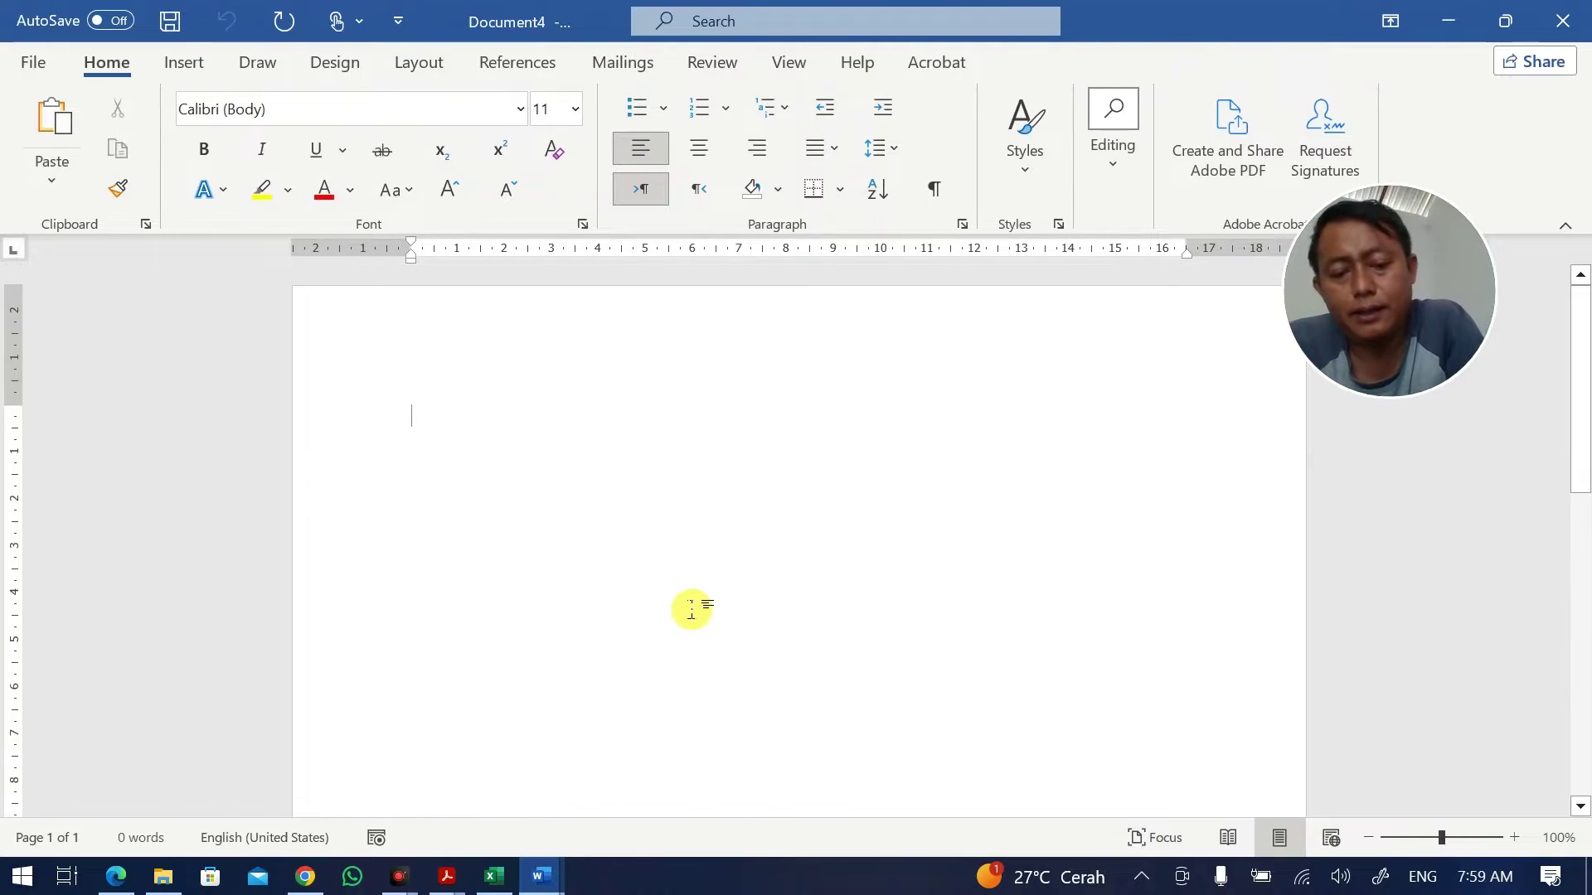
{"action": "key", "text": "ctrl+v"}
{"action": "left_click_drag", "start_coordinate": [575, 327], "coordinate": [664, 785]}
{"action": "left_click", "coordinate": [686, 599]}
{"action": "scroll", "coordinate": [658, 348], "scroll_direction": "up", "scroll_amount": 3}
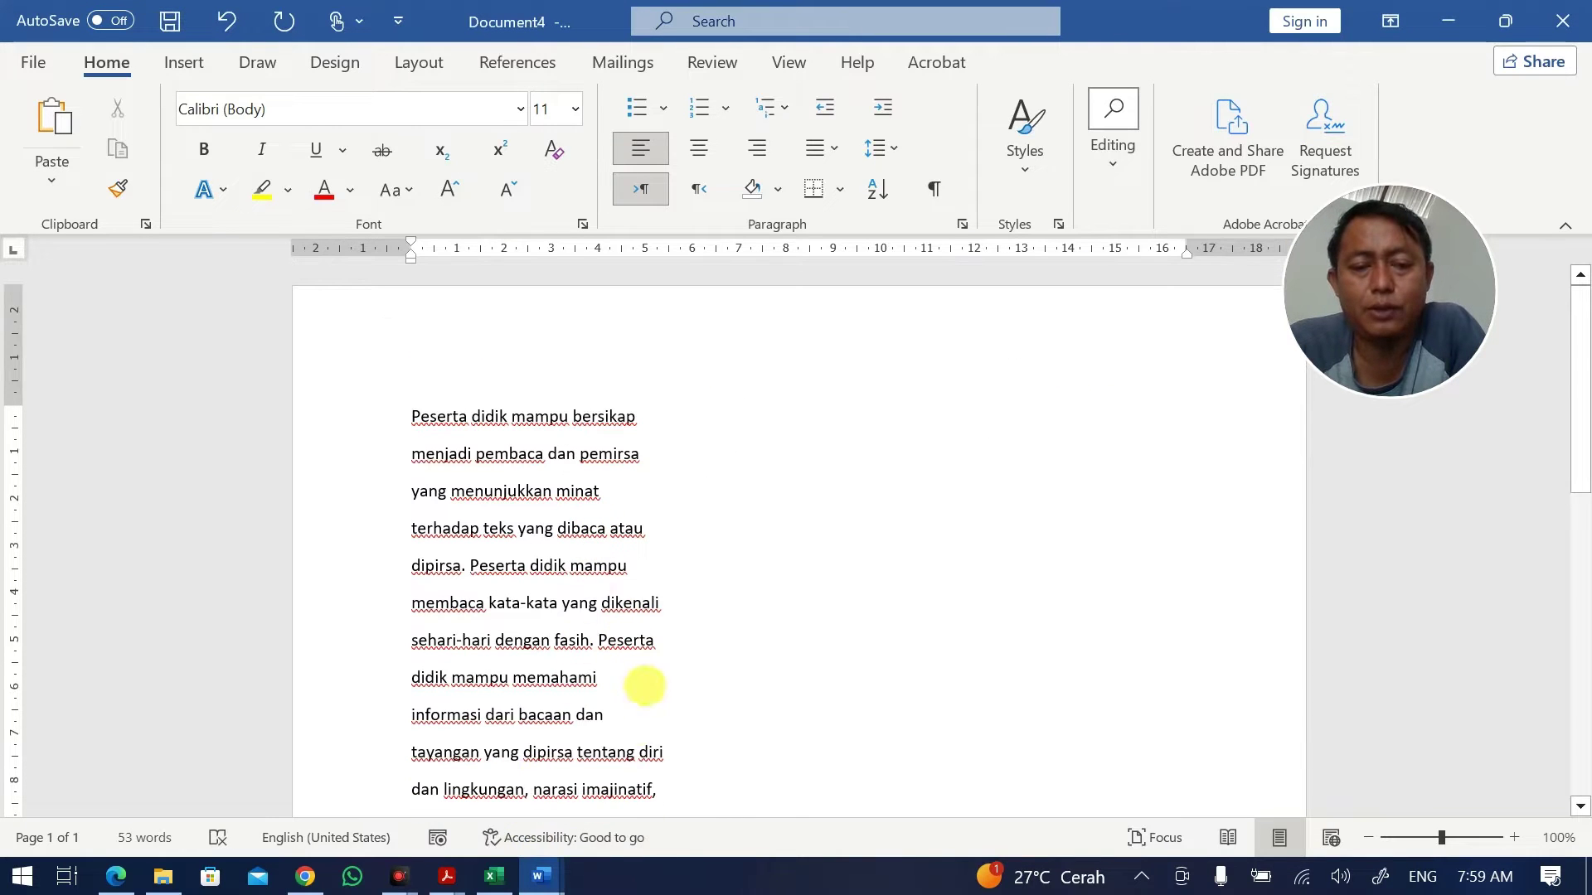
Copy the selected Membaca dan Memirsa outcome directly from the decree PDF into another new blank Word document.
{"action": "mouse_move", "coordinate": [462, 851]}
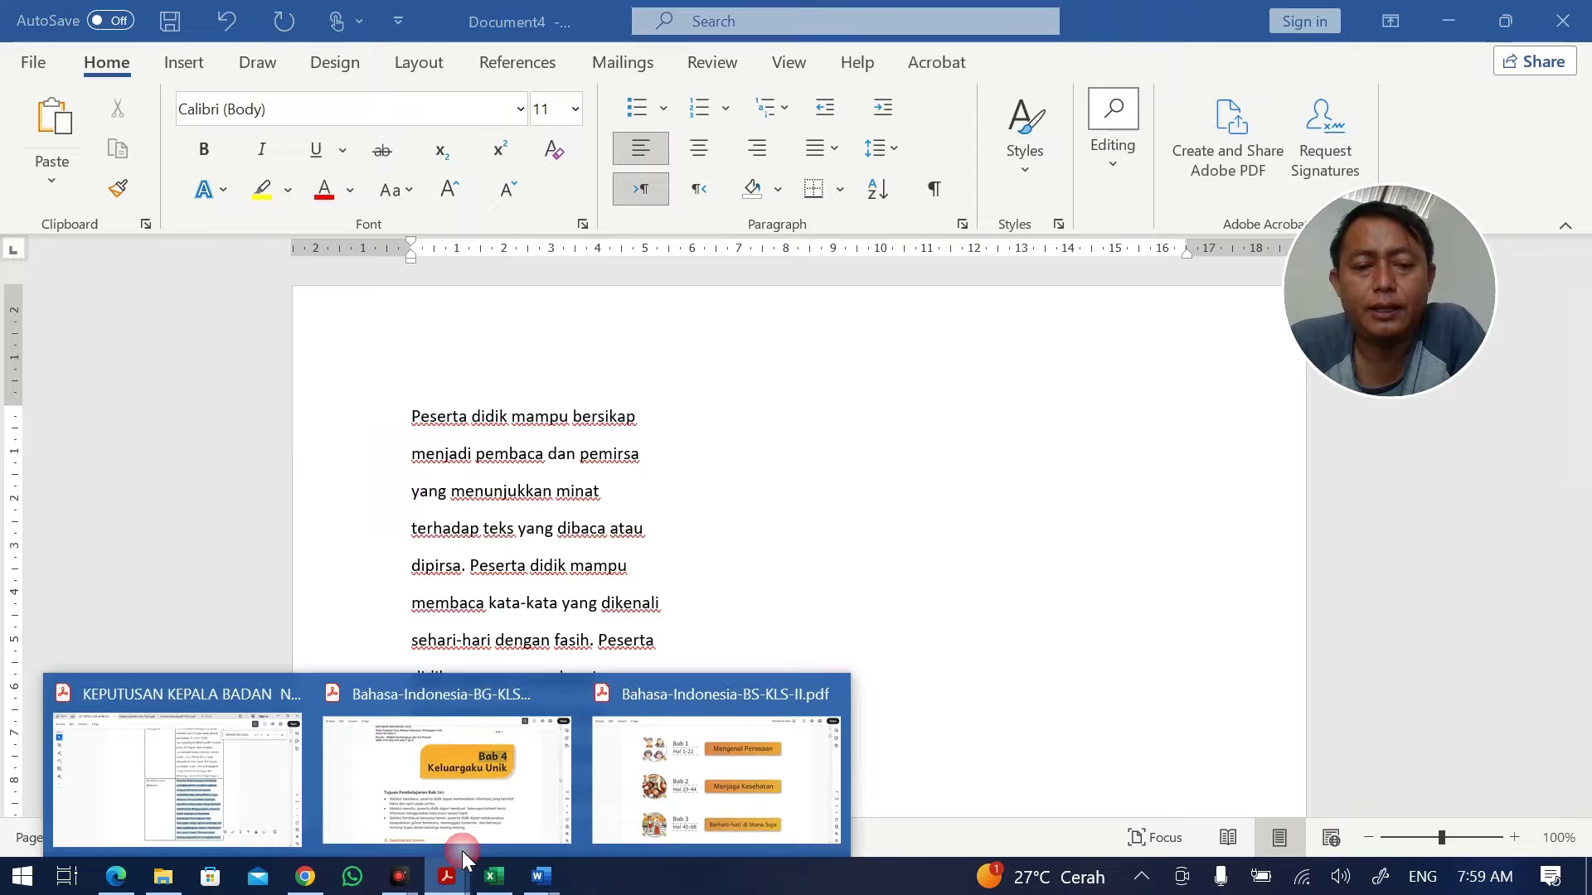
{"action": "left_click", "coordinate": [298, 746]}
{"action": "right_click", "coordinate": [861, 506]}
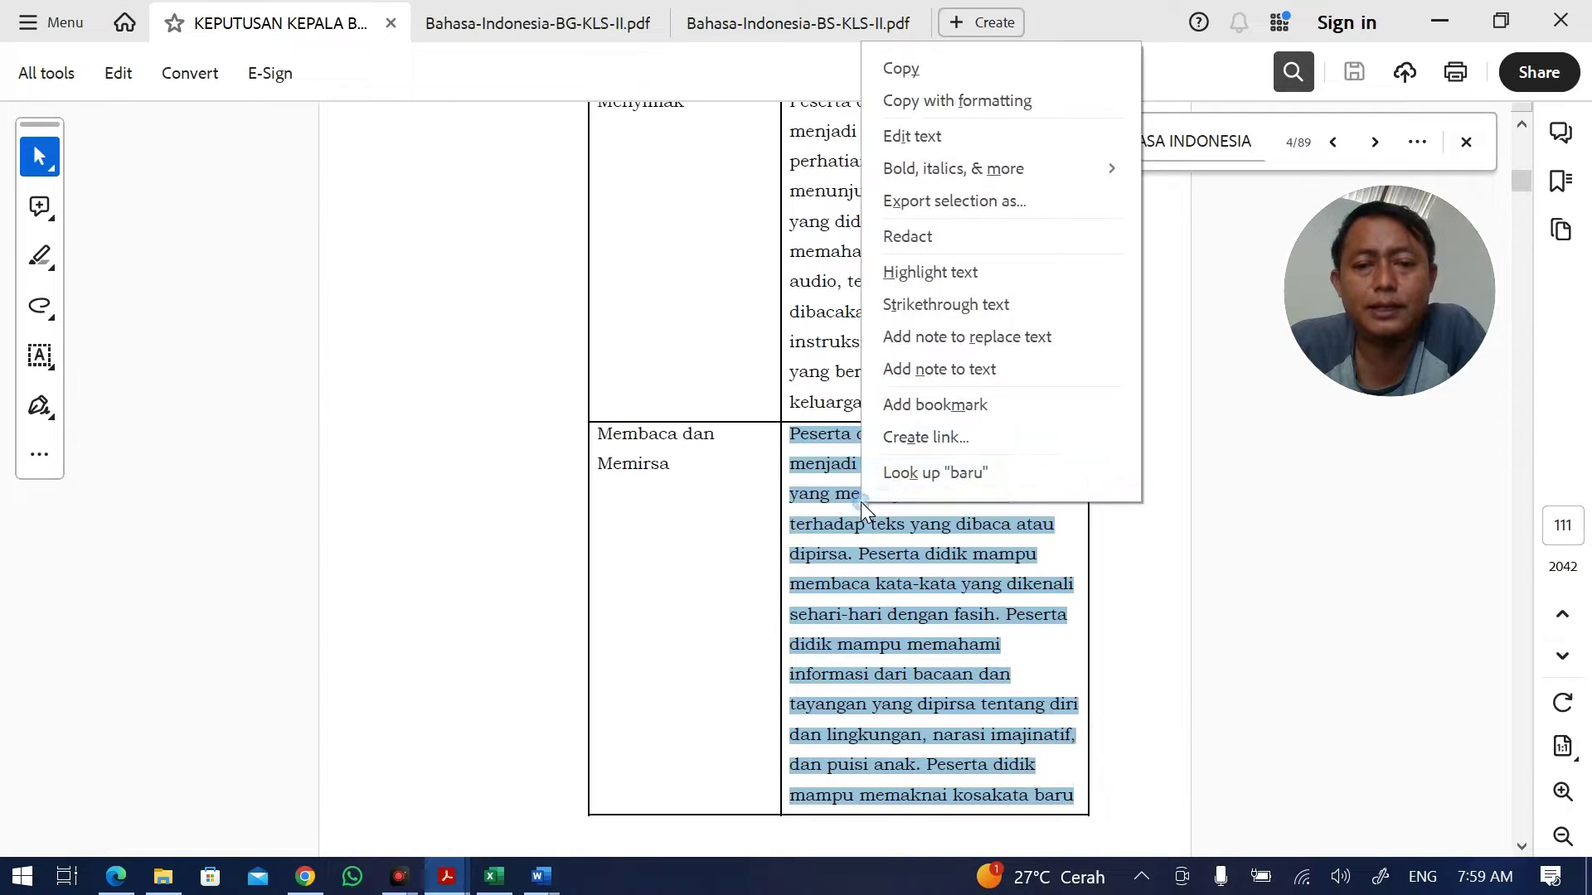
{"action": "left_click", "coordinate": [927, 71]}
{"action": "mouse_move", "coordinate": [535, 877]}
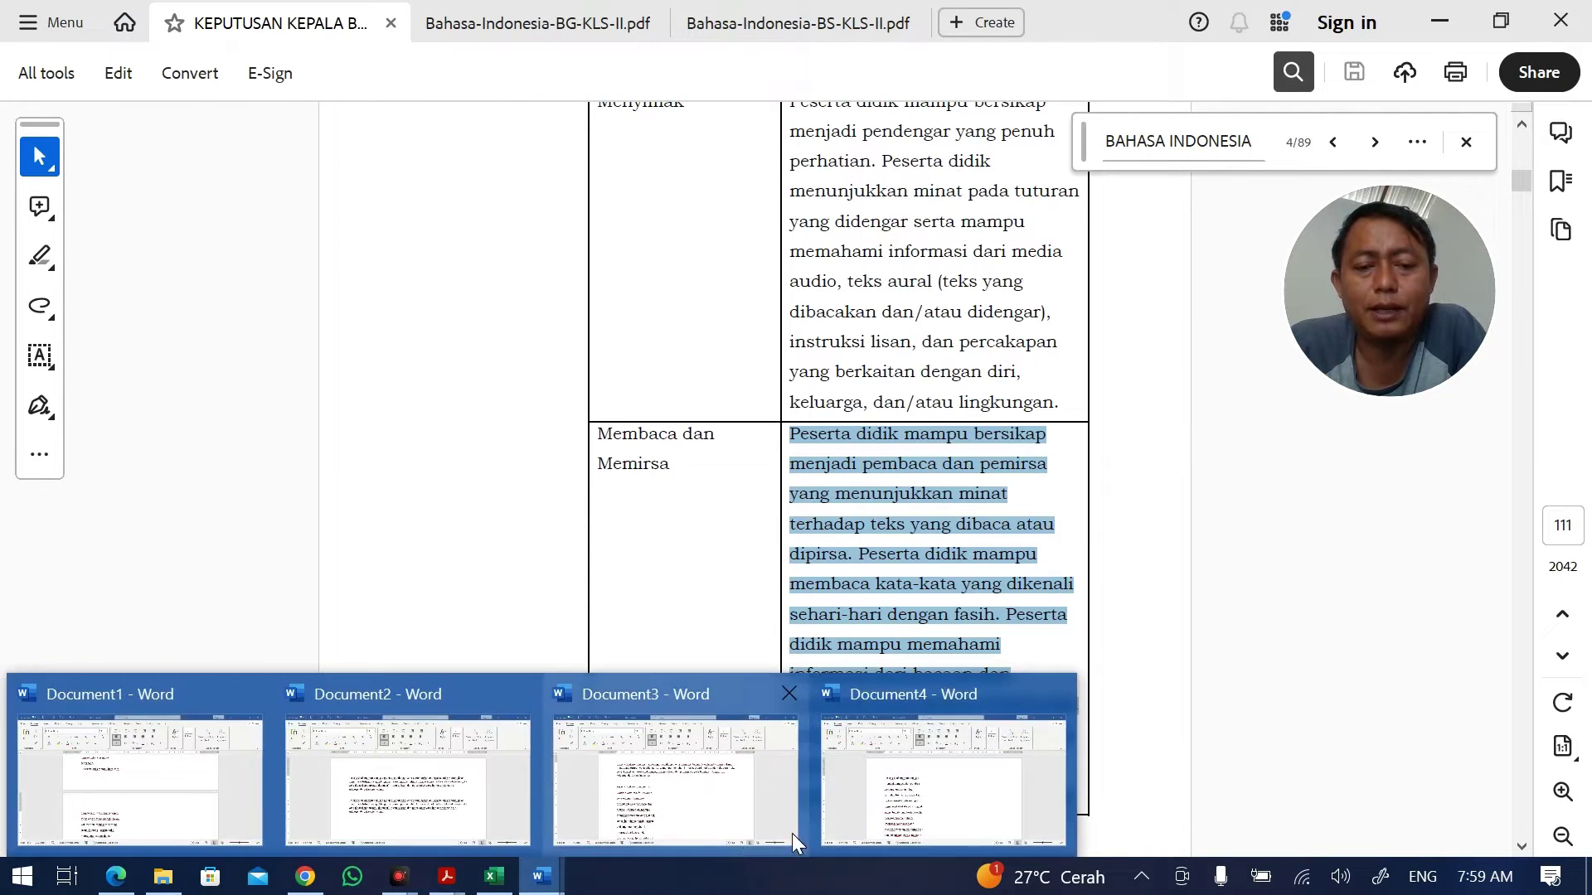
{"action": "left_click", "coordinate": [1032, 750]}
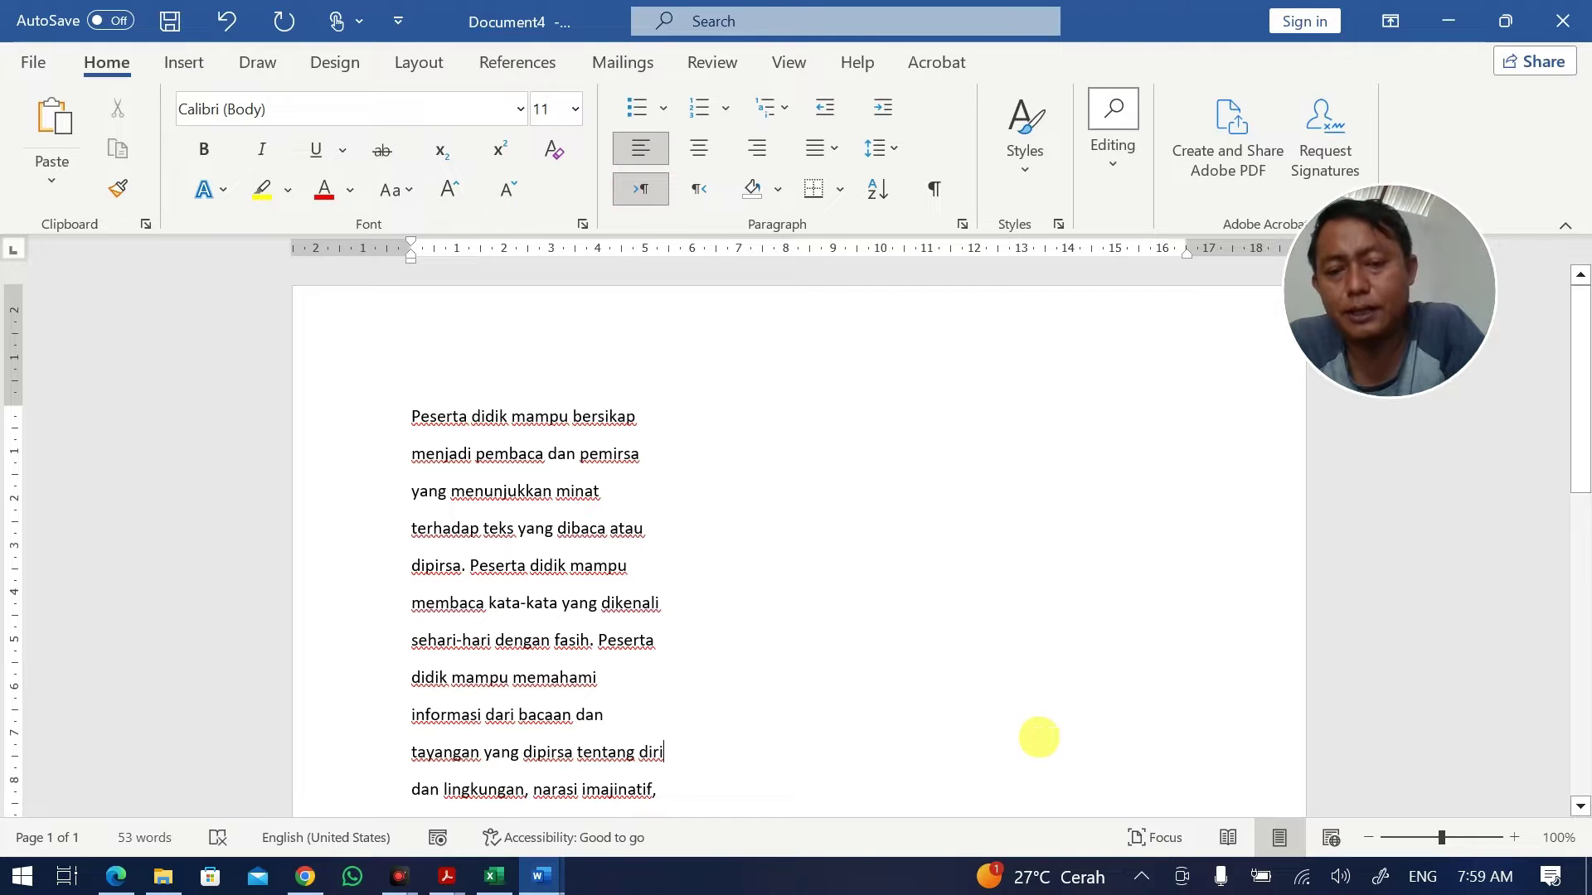
{"action": "key", "text": "ctrl+n"}
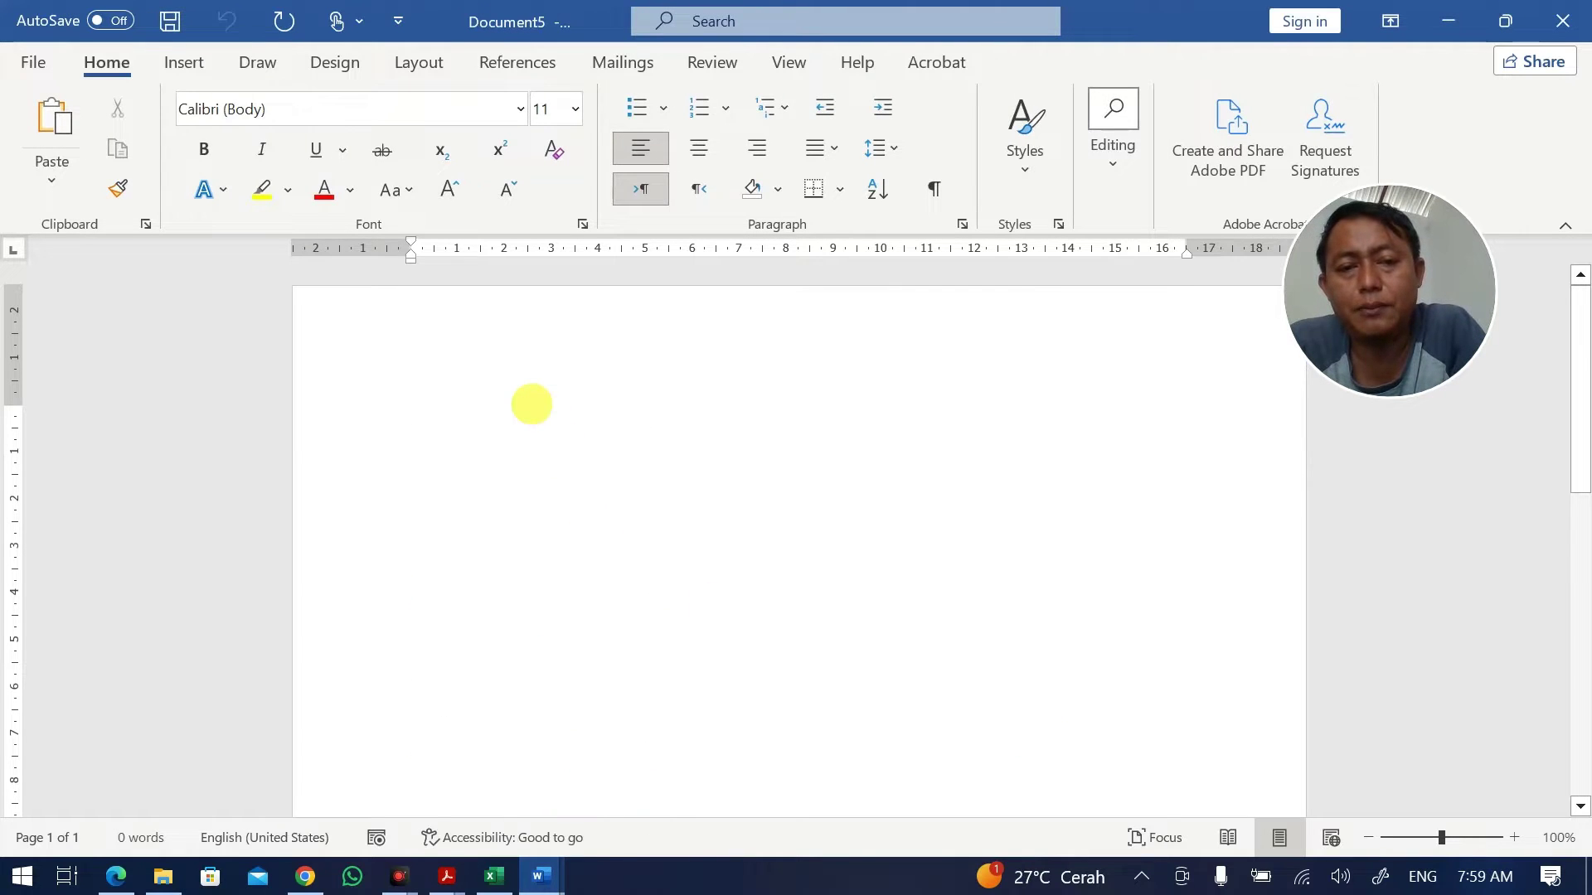
{"action": "key", "text": "ctrl+v"}
{"action": "triple_click", "coordinate": [692, 412]}
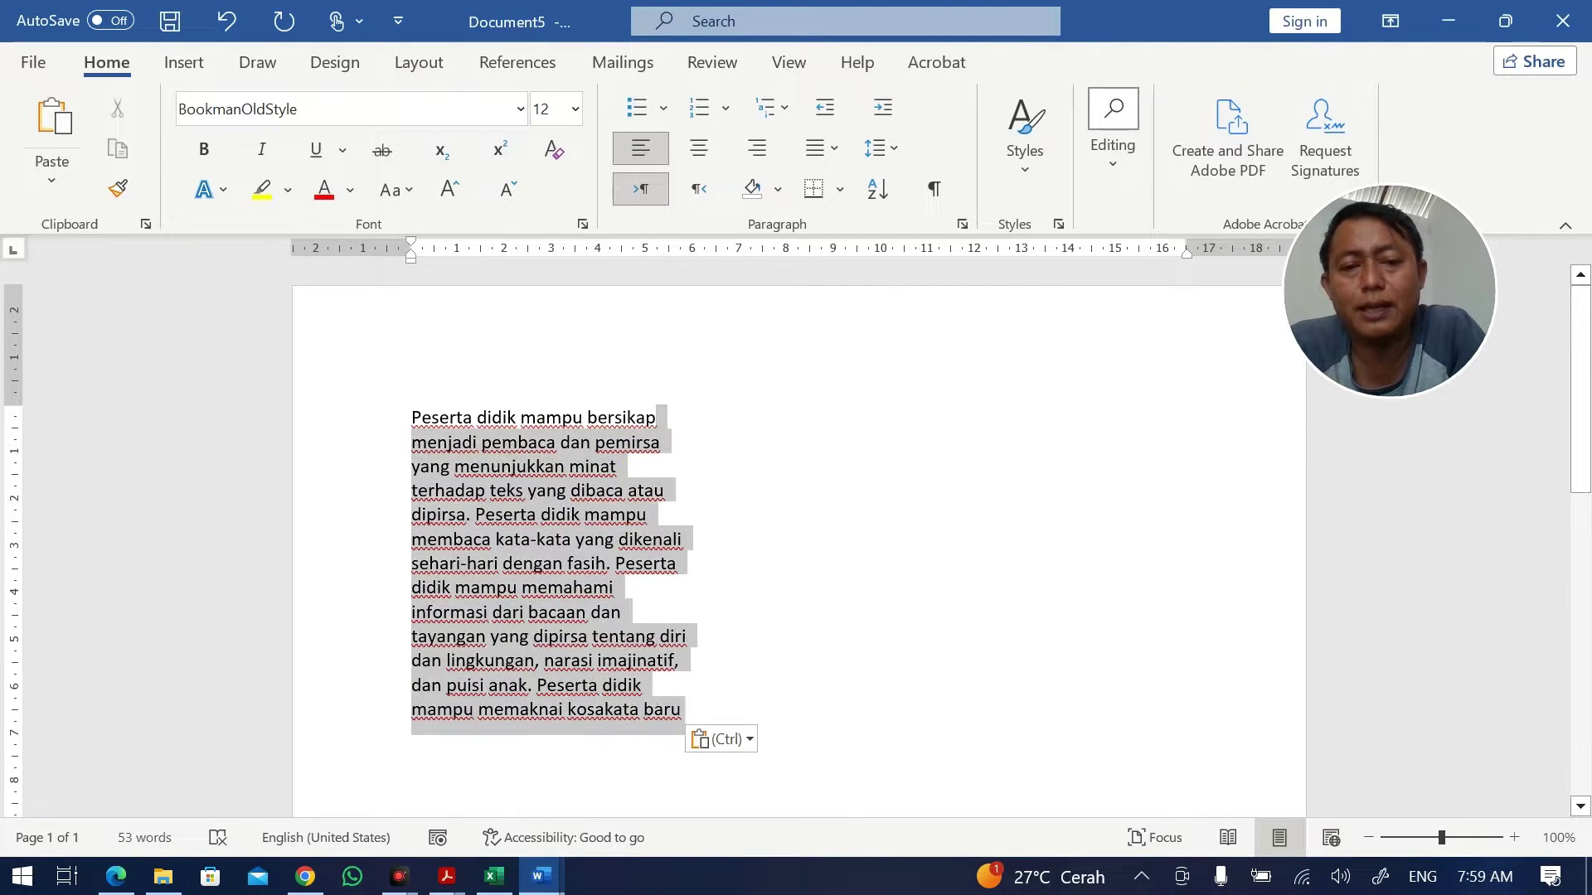
{"action": "left_click", "coordinate": [574, 508]}
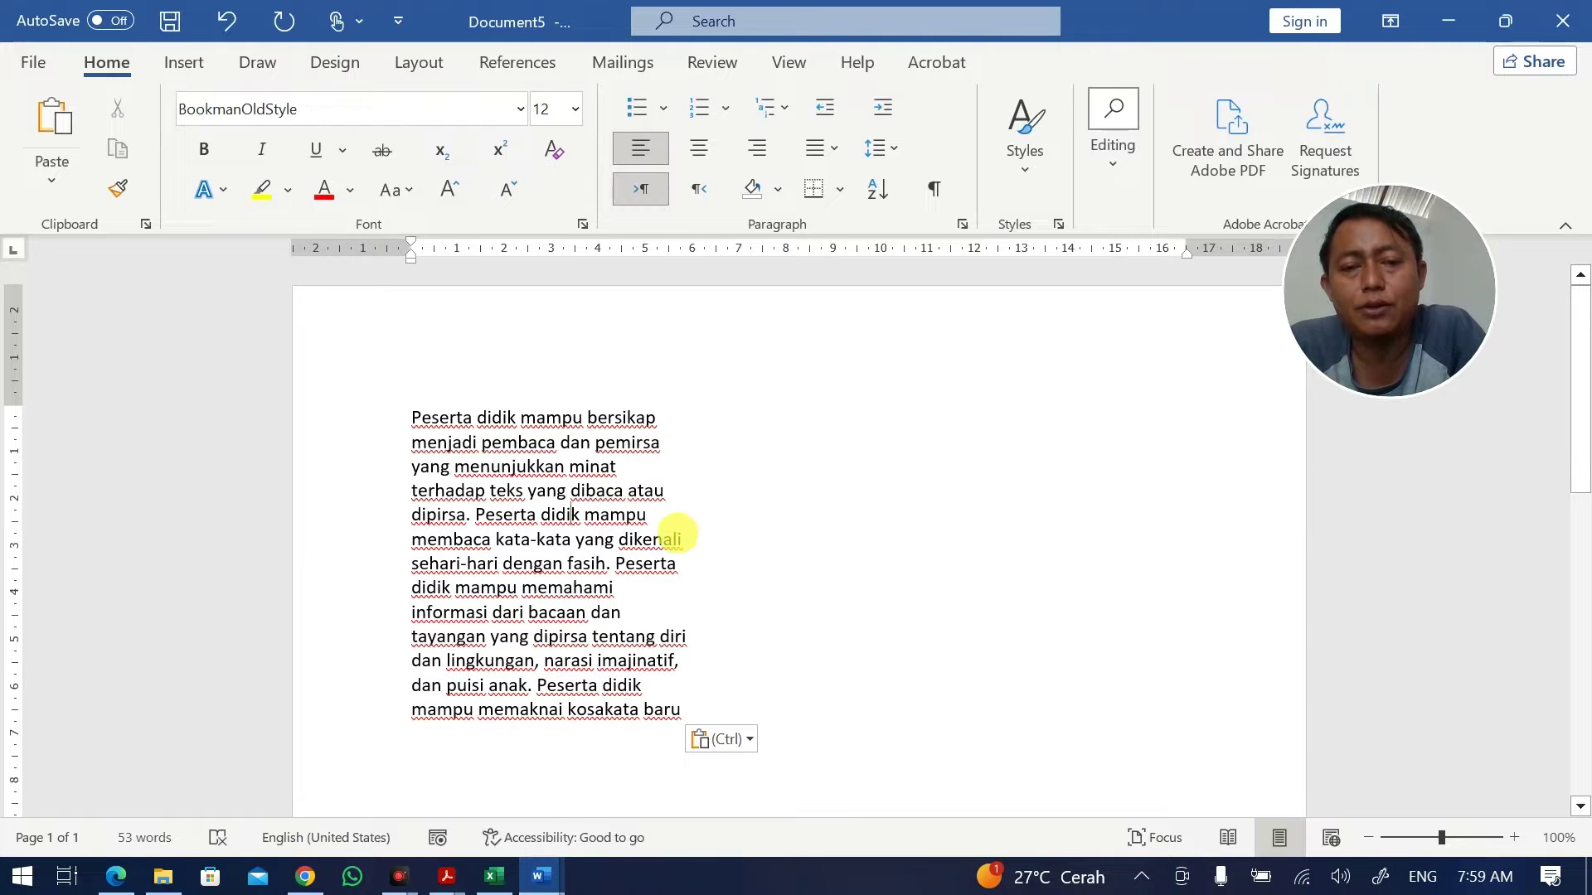
Compare the outcome text pasted directly from the decree with the version pasted from the workbook in Document4.
{"action": "key", "text": "alt+Tab"}
{"action": "key", "text": "alt+Tab"}
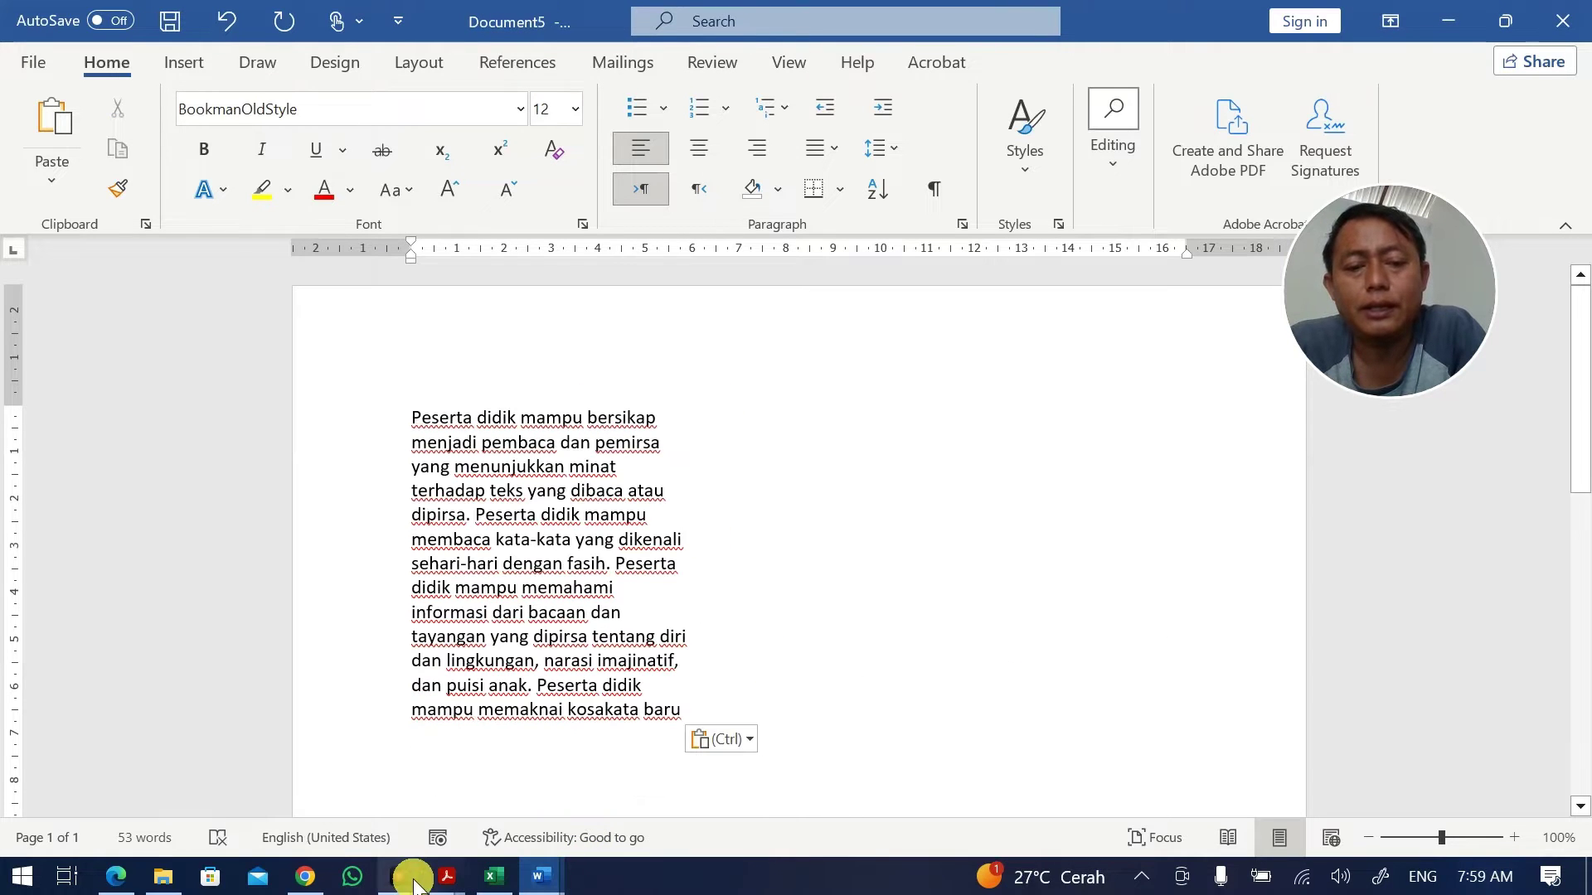
{"action": "key", "text": "alt+Tab"}
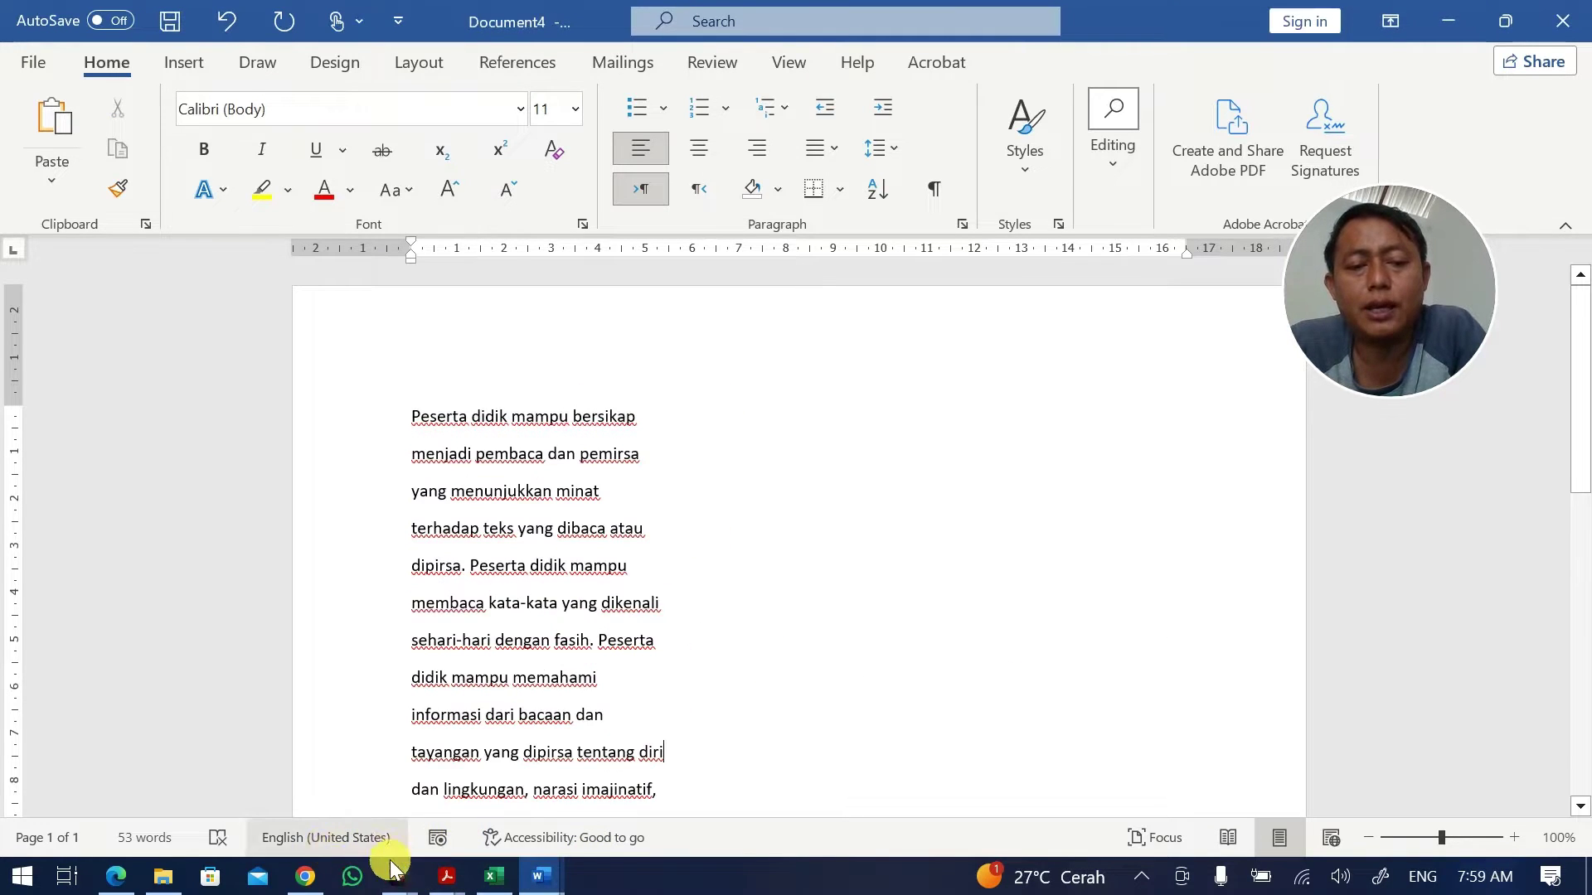
Open the decree PDF from the PERANGKAT PRAKARYA 2024-2025 folder with Microsoft Edge.
{"action": "left_click", "coordinate": [165, 880]}
{"action": "left_click", "coordinate": [380, 368]}
{"action": "right_click", "coordinate": [380, 368]}
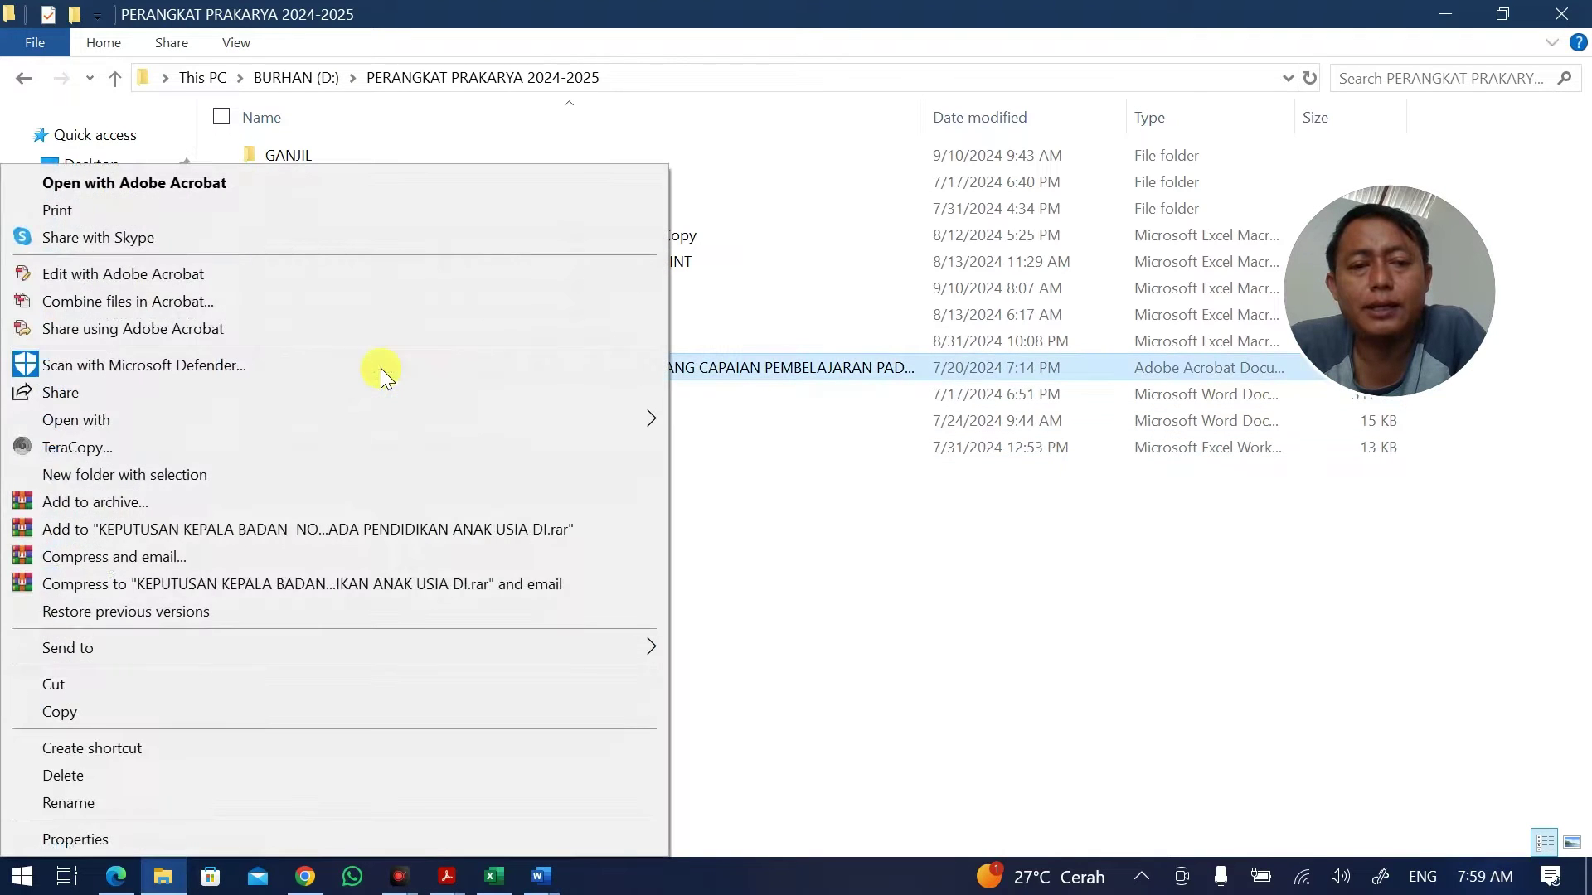
{"action": "mouse_move", "coordinate": [448, 418]}
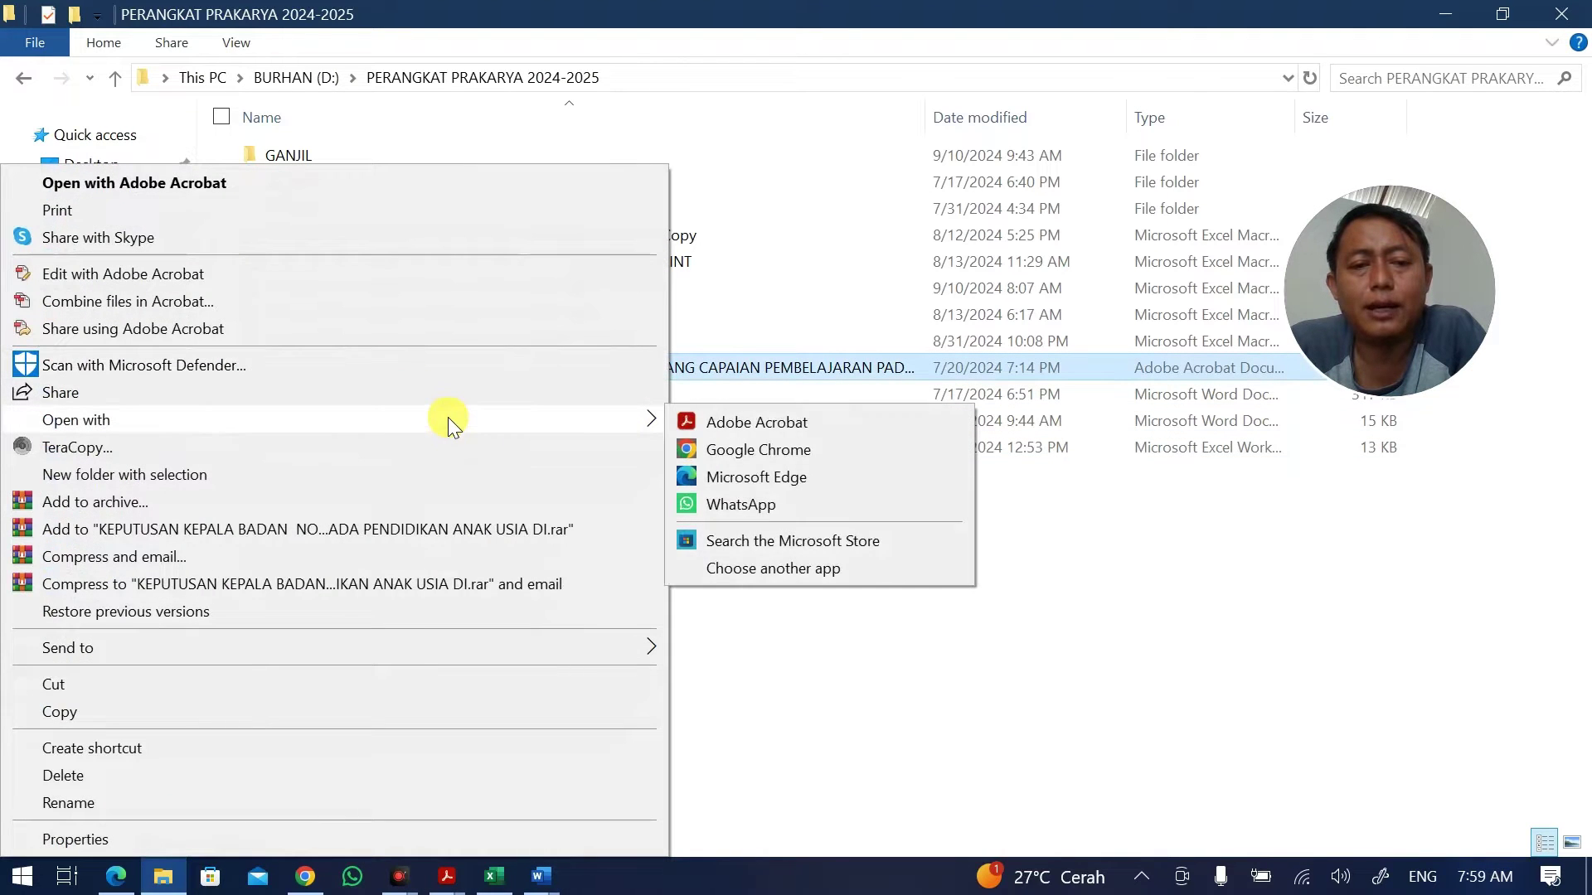
{"action": "left_click", "coordinate": [732, 479]}
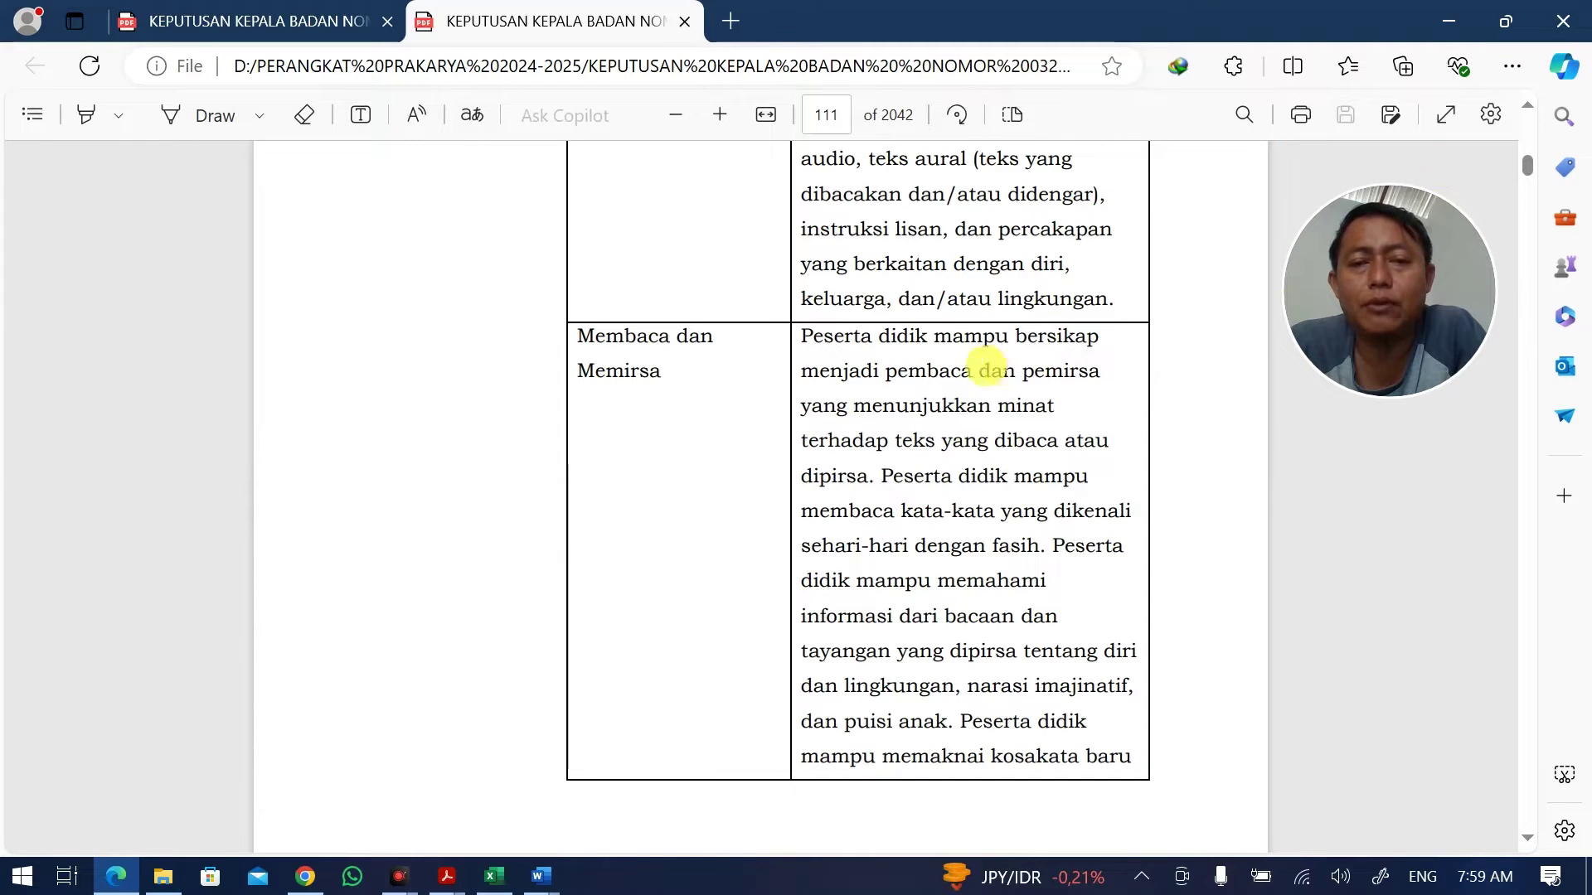
Copy the Membaca dan Memirsa outcome on page 111 from Edge and paste it below the existing text in Word's Document5.
{"action": "scroll", "coordinate": [933, 340], "scroll_direction": "up", "scroll_amount": 3}
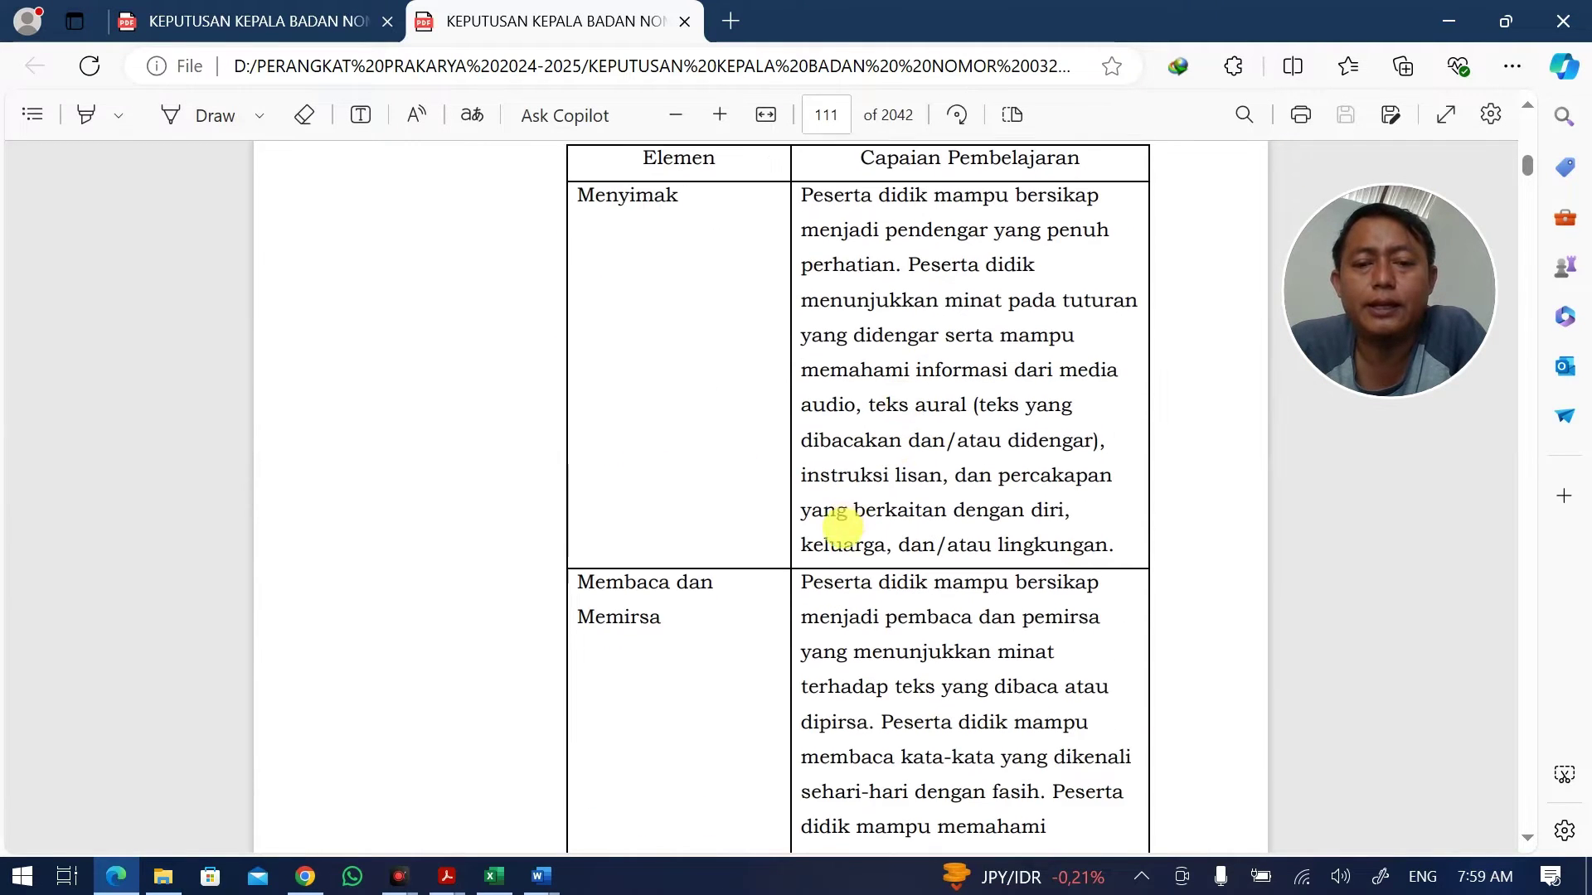
{"action": "scroll", "coordinate": [841, 526], "scroll_direction": "down", "scroll_amount": 4}
{"action": "left_click_drag", "start_coordinate": [802, 212], "coordinate": [1109, 634]}
{"action": "key", "text": "ctrl+c"}
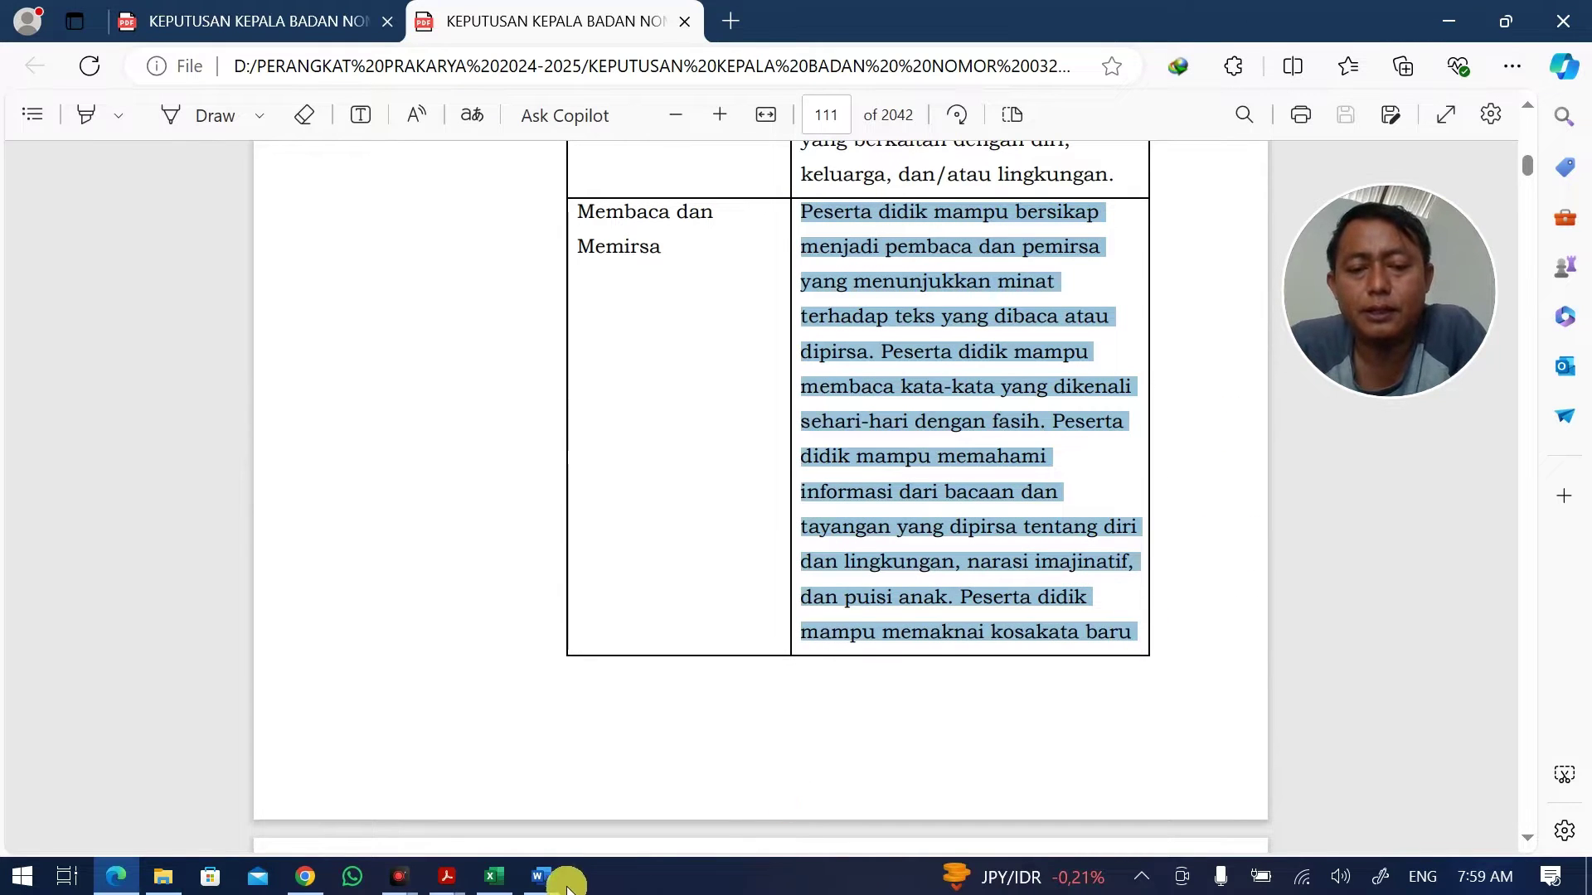
{"action": "left_click", "coordinate": [542, 877]}
{"action": "left_click", "coordinate": [1233, 722]}
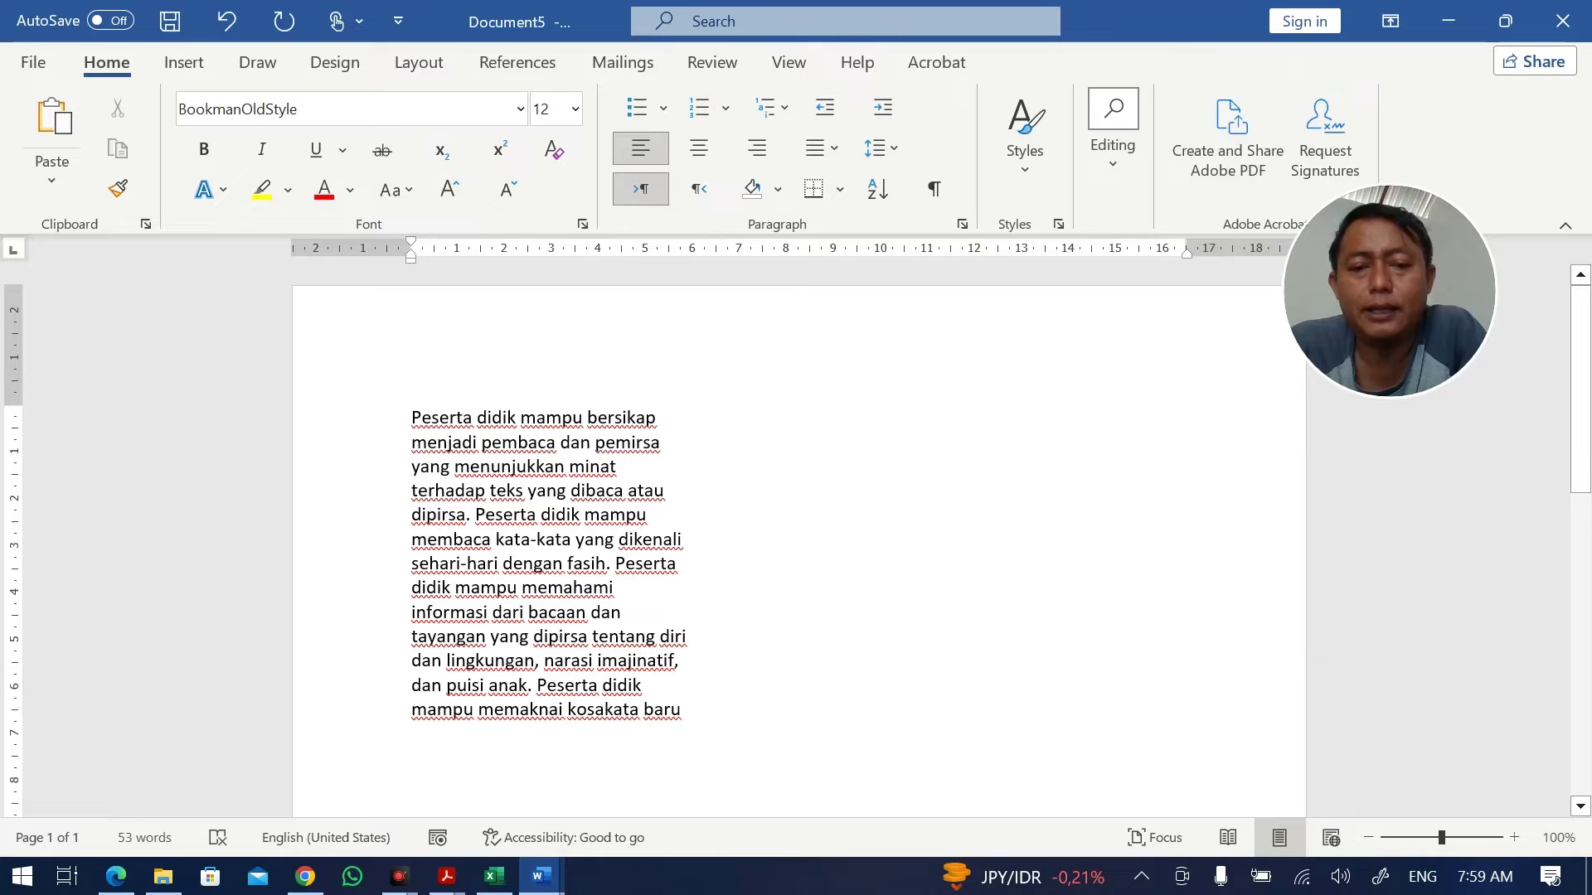
{"action": "key", "text": "Return"}
{"action": "key", "text": "Return"}
{"action": "key", "text": "ctrl+v"}
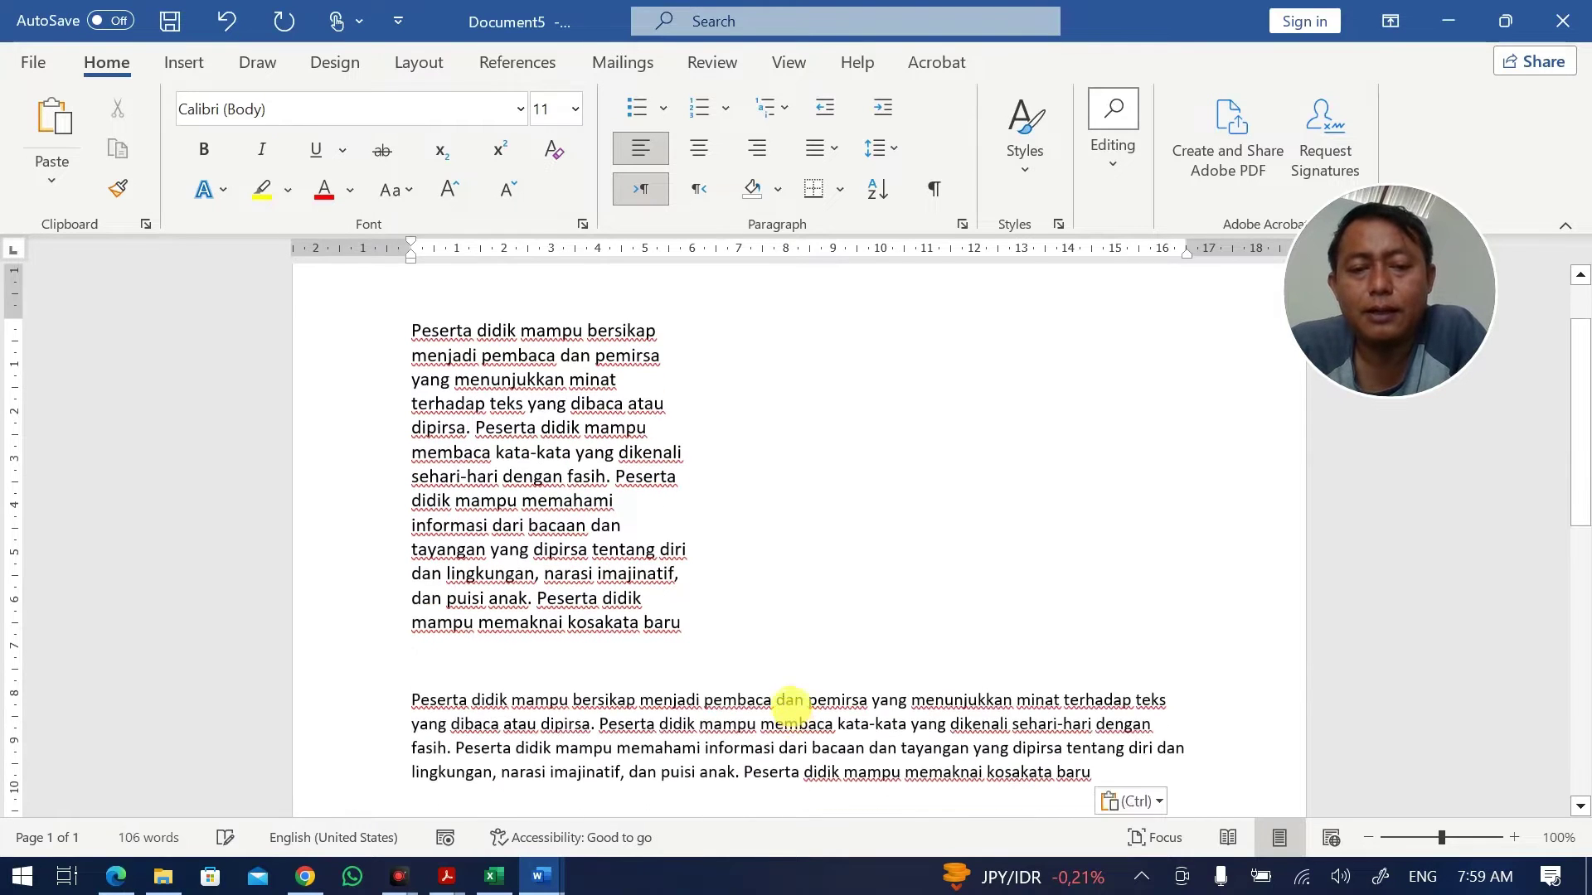
Compare the line breaks of the two pasted outcome versions in Document5.
{"action": "left_click_drag", "start_coordinate": [1134, 654], "coordinate": [415, 547]}
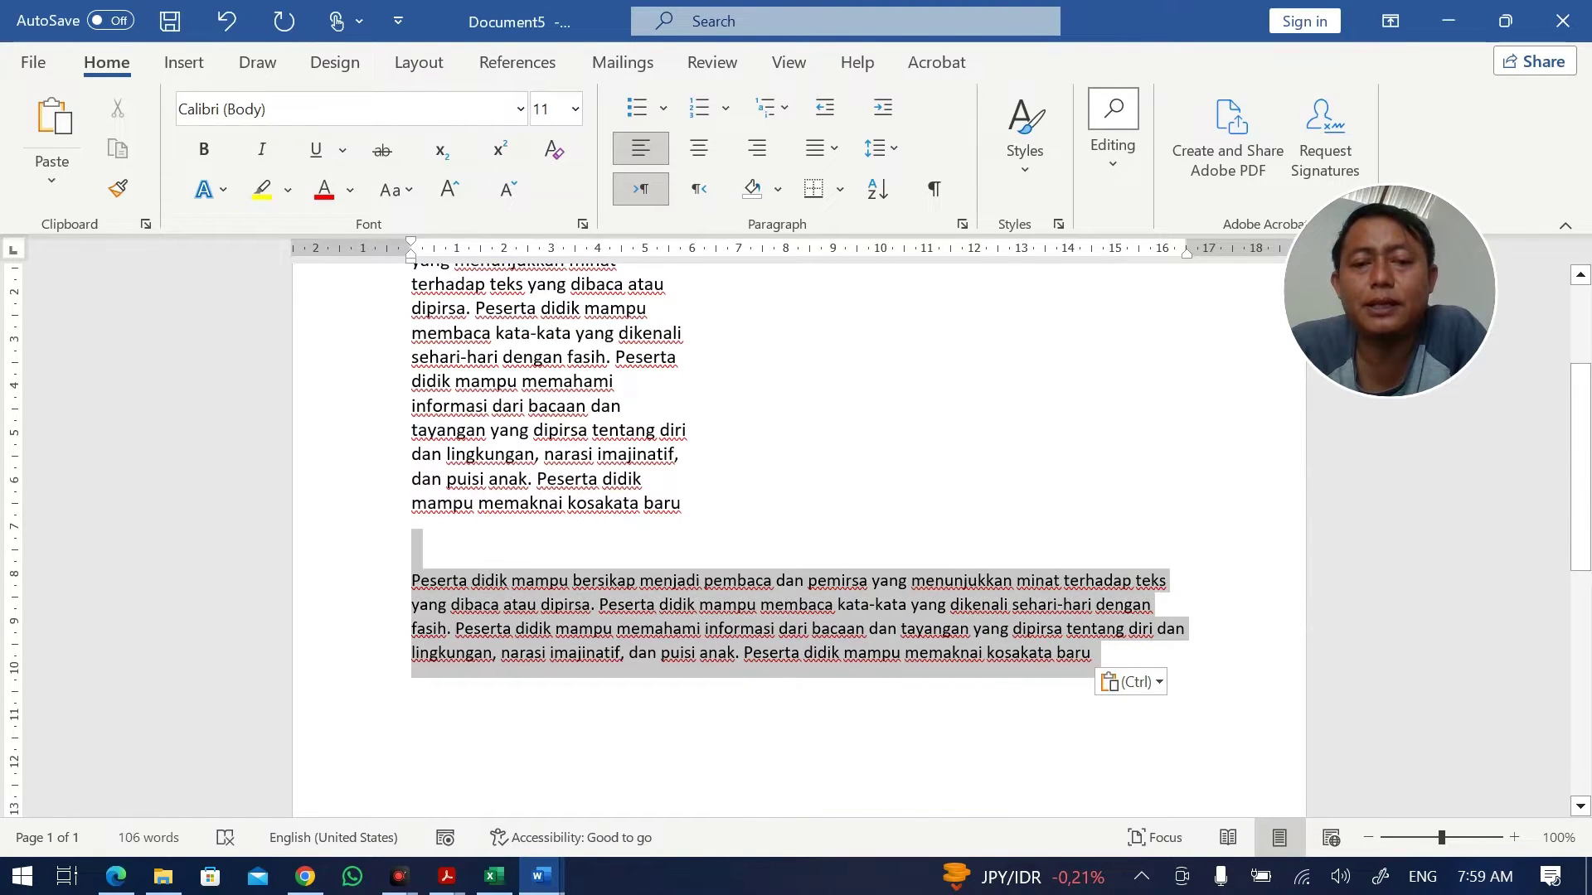
{"action": "left_click", "coordinate": [807, 485]}
{"action": "left_click_drag", "start_coordinate": [753, 505], "coordinate": [414, 277]}
{"action": "scroll", "coordinate": [566, 470], "scroll_direction": "up", "scroll_amount": 3}
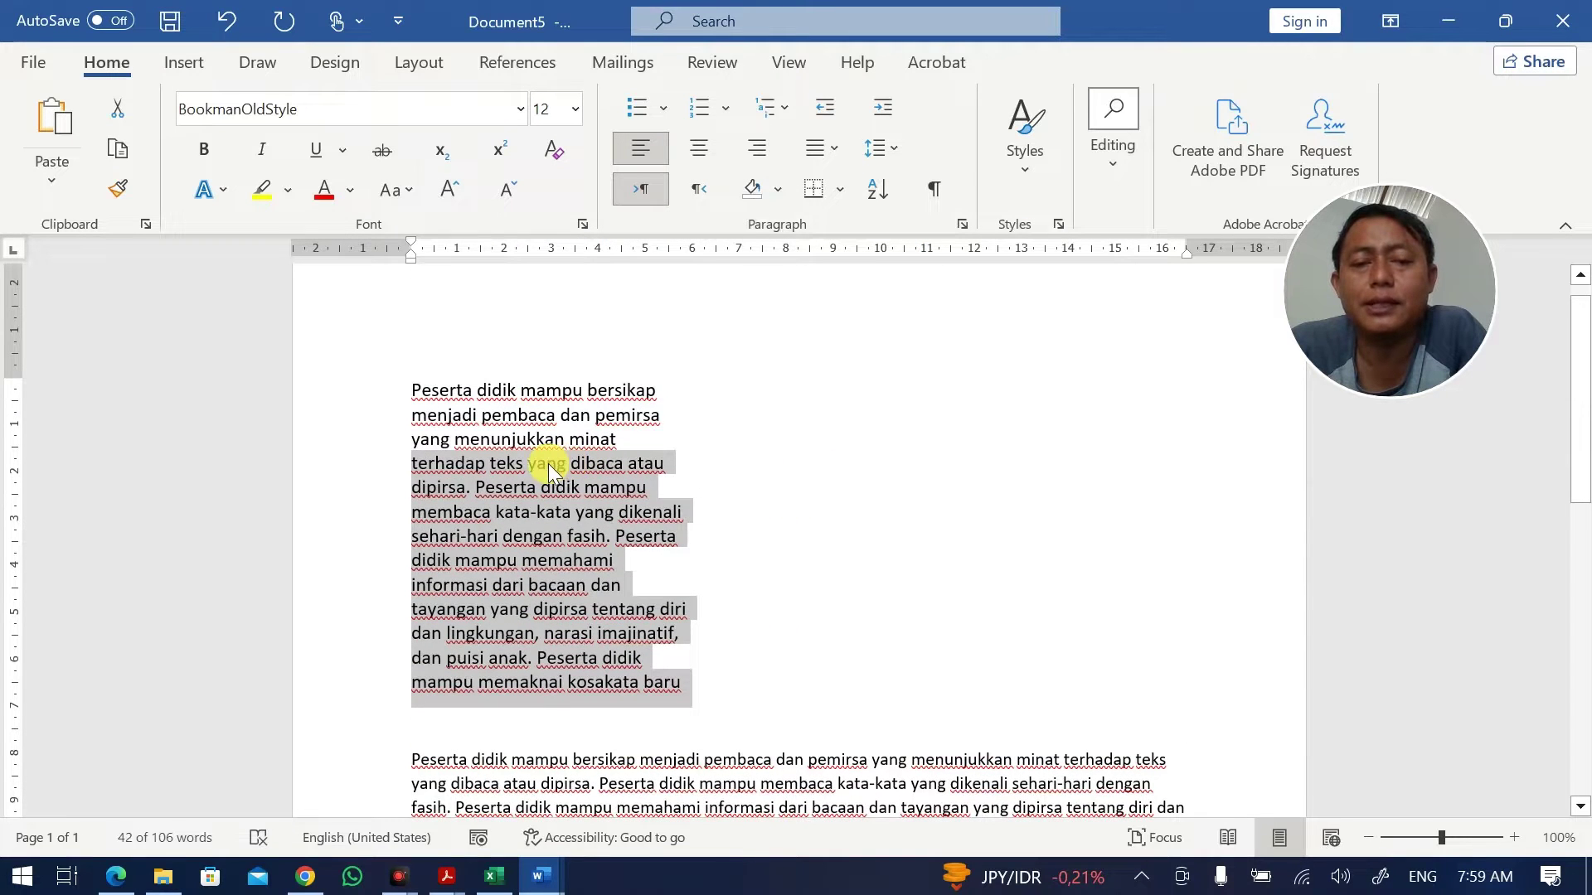
{"action": "scroll", "coordinate": [549, 465], "scroll_direction": "down", "scroll_amount": 4}
Append the rest of the Membaca dan Memirsa outcome from decree page 112 to the second pasted paragraph in Document5.
{"action": "key", "text": "alt+Tab"}
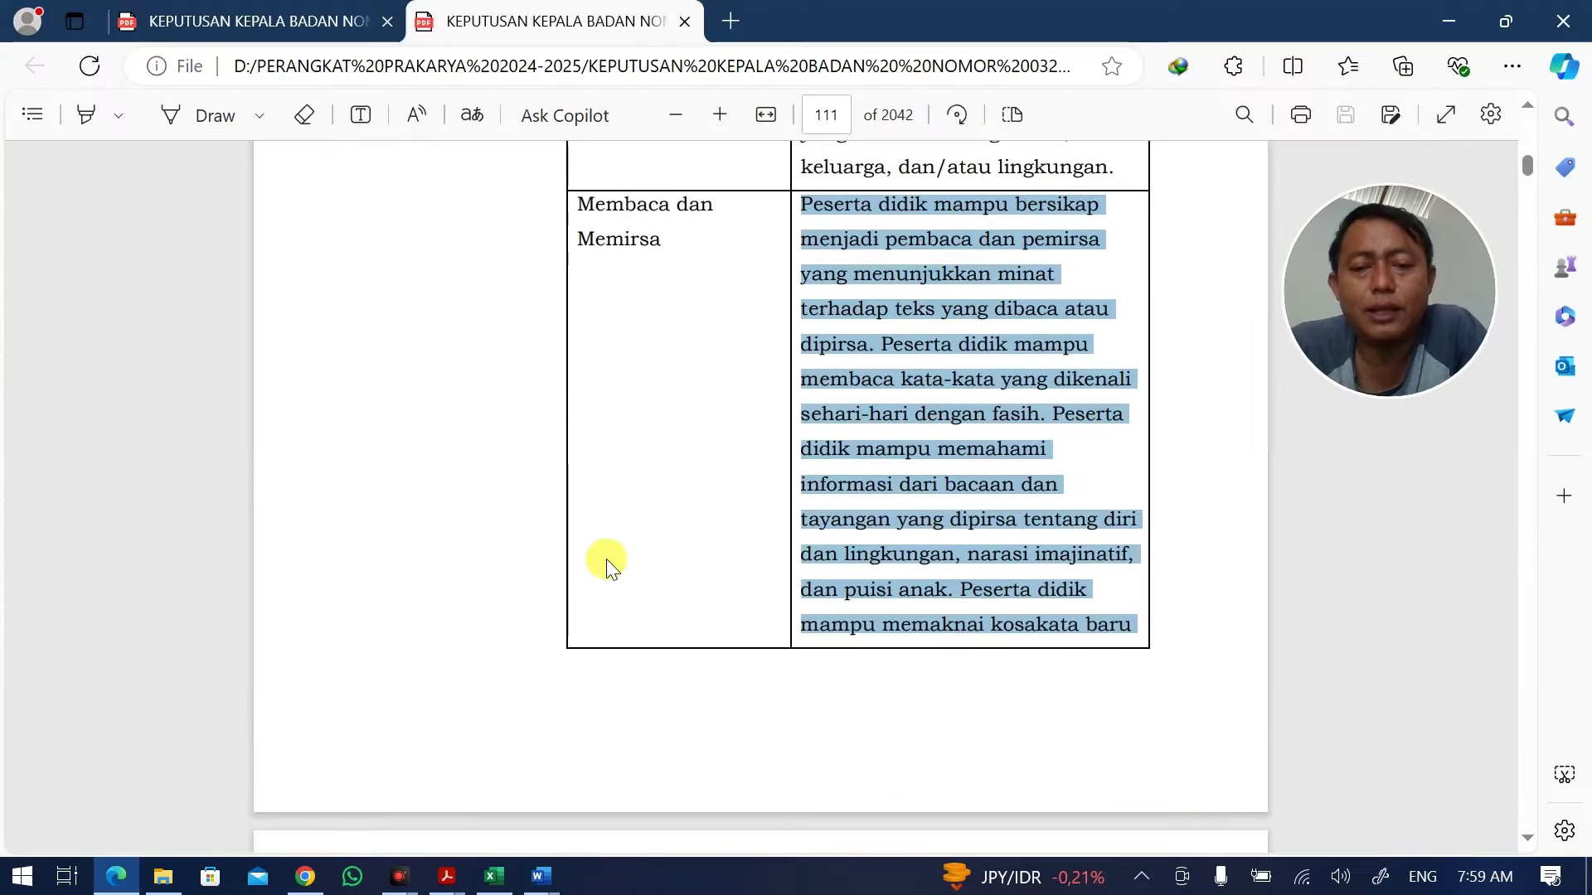
{"action": "scroll", "coordinate": [607, 568], "scroll_direction": "down", "scroll_amount": 6}
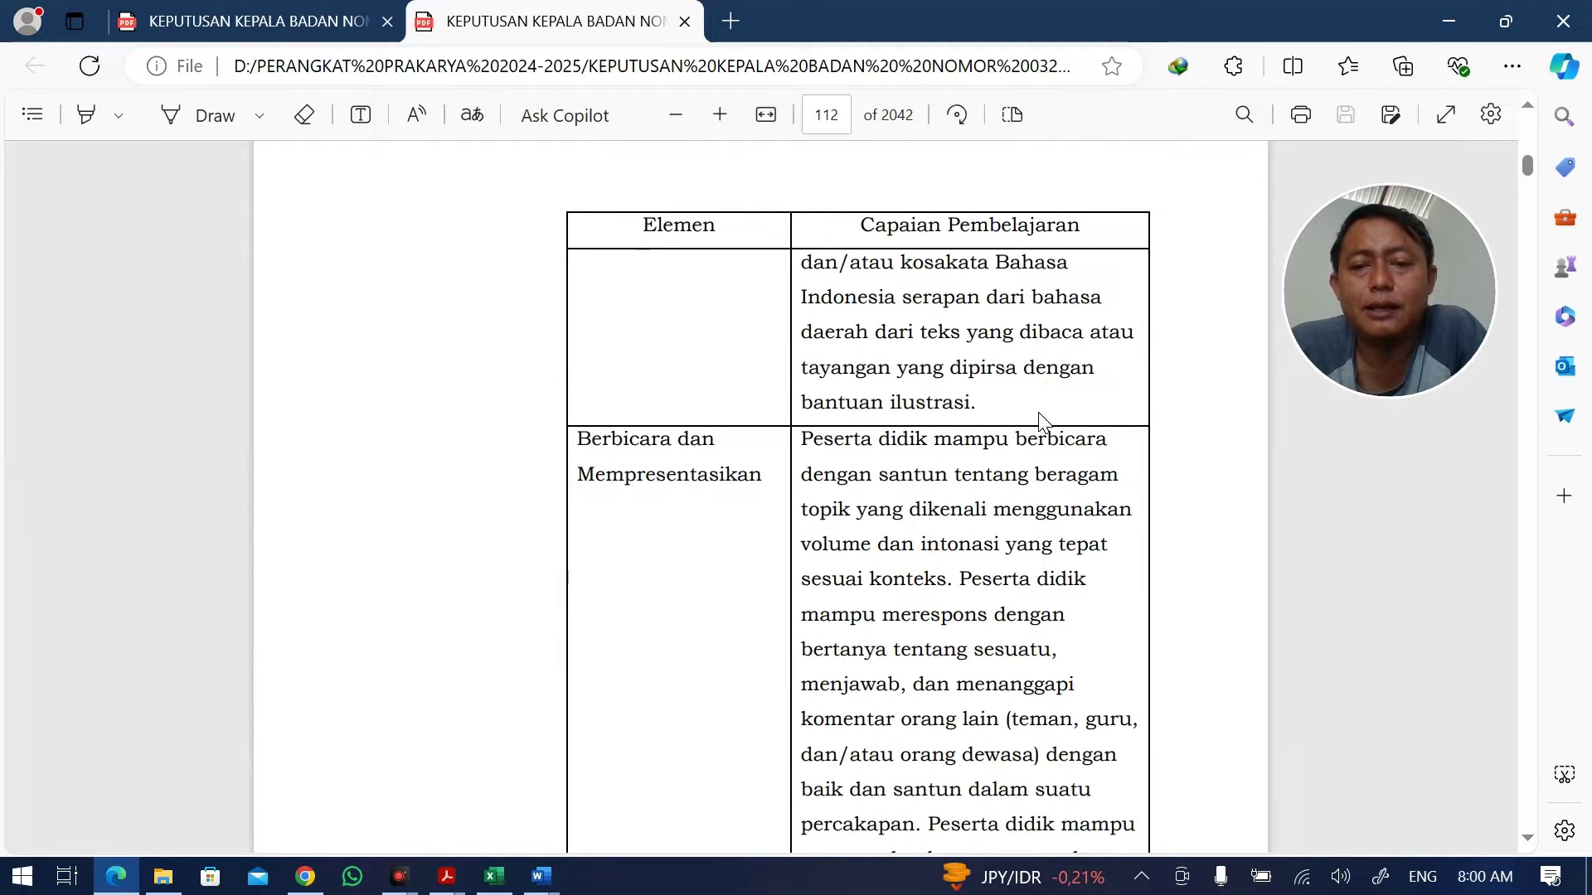
{"action": "mouse_move", "coordinate": [976, 402]}
{"action": "left_mouse_down"}
{"action": "mouse_move", "coordinate": [831, 297]}
{"action": "mouse_move", "coordinate": [803, 255]}
{"action": "mouse_move", "coordinate": [977, 398]}
{"action": "left_mouse_up"}
{"action": "key", "text": "ctrl+c"}
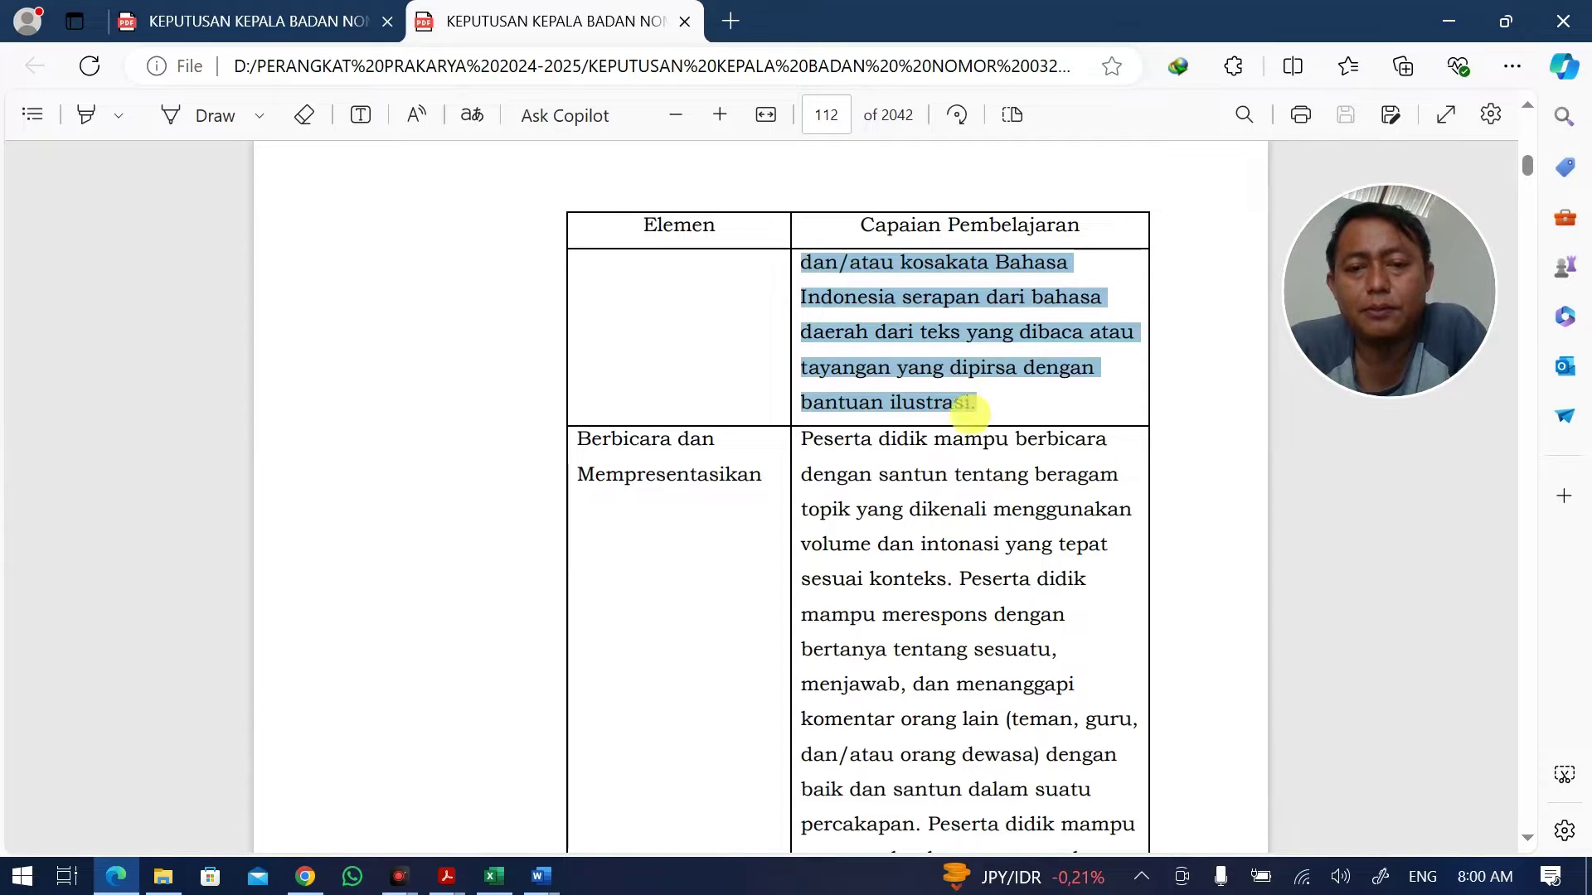
{"action": "key", "text": "alt+Tab"}
{"action": "left_click", "coordinate": [1113, 651]}
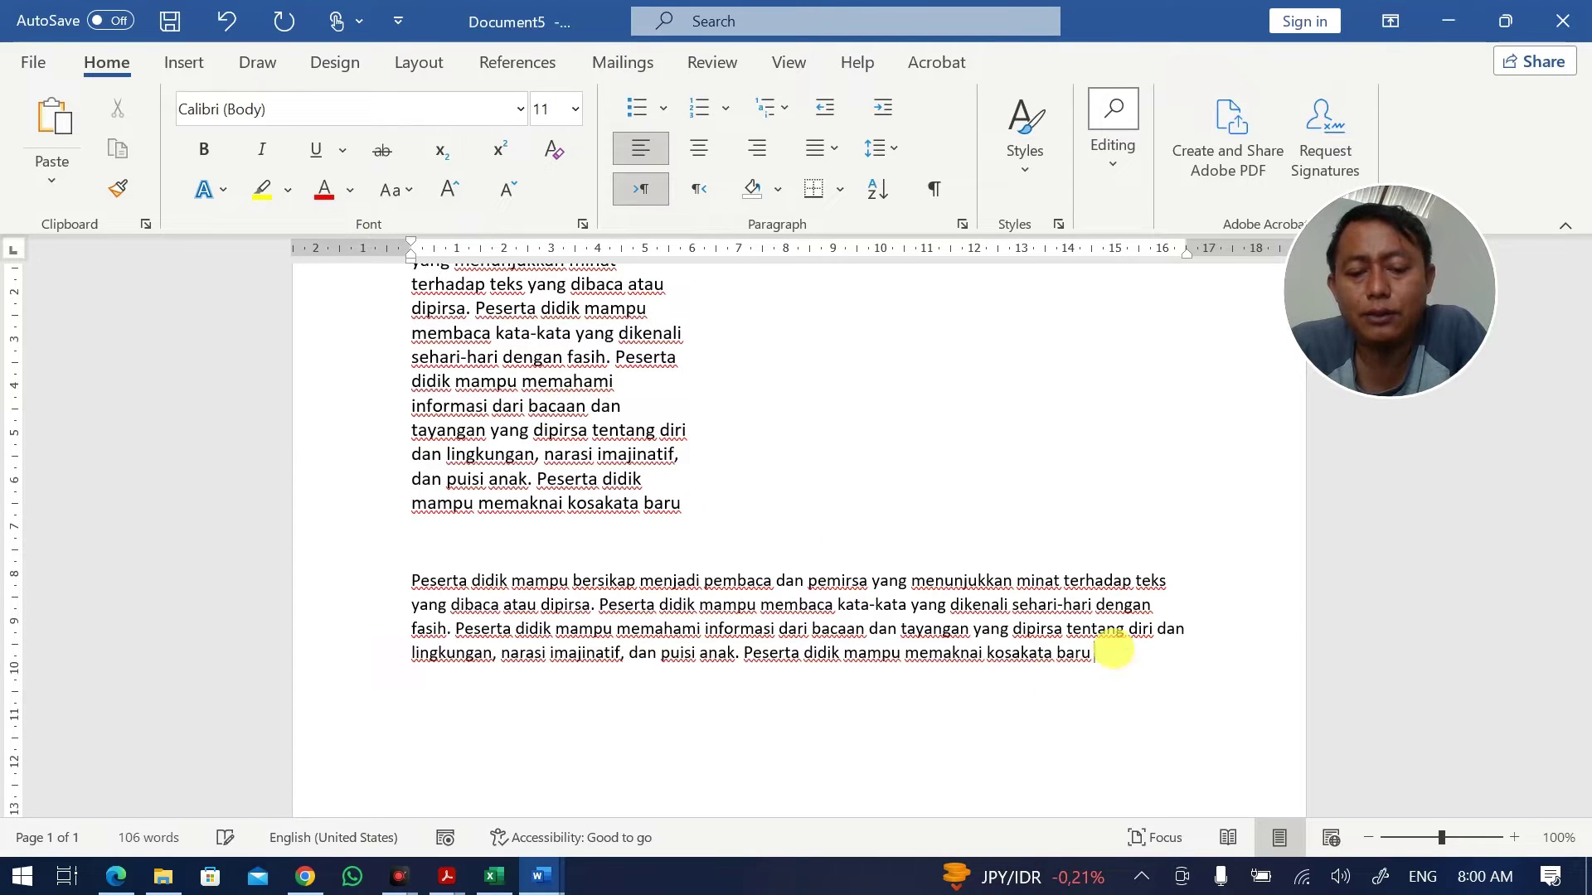
{"action": "key", "text": "ctrl+v"}
Move the combined outcome paragraph from Word into the workbook's CP Elemen cell for code 1.1, replacing its old text.
{"action": "left_click_drag", "start_coordinate": [893, 706], "coordinate": [401, 569]}
{"action": "key", "text": "BackSpace"}
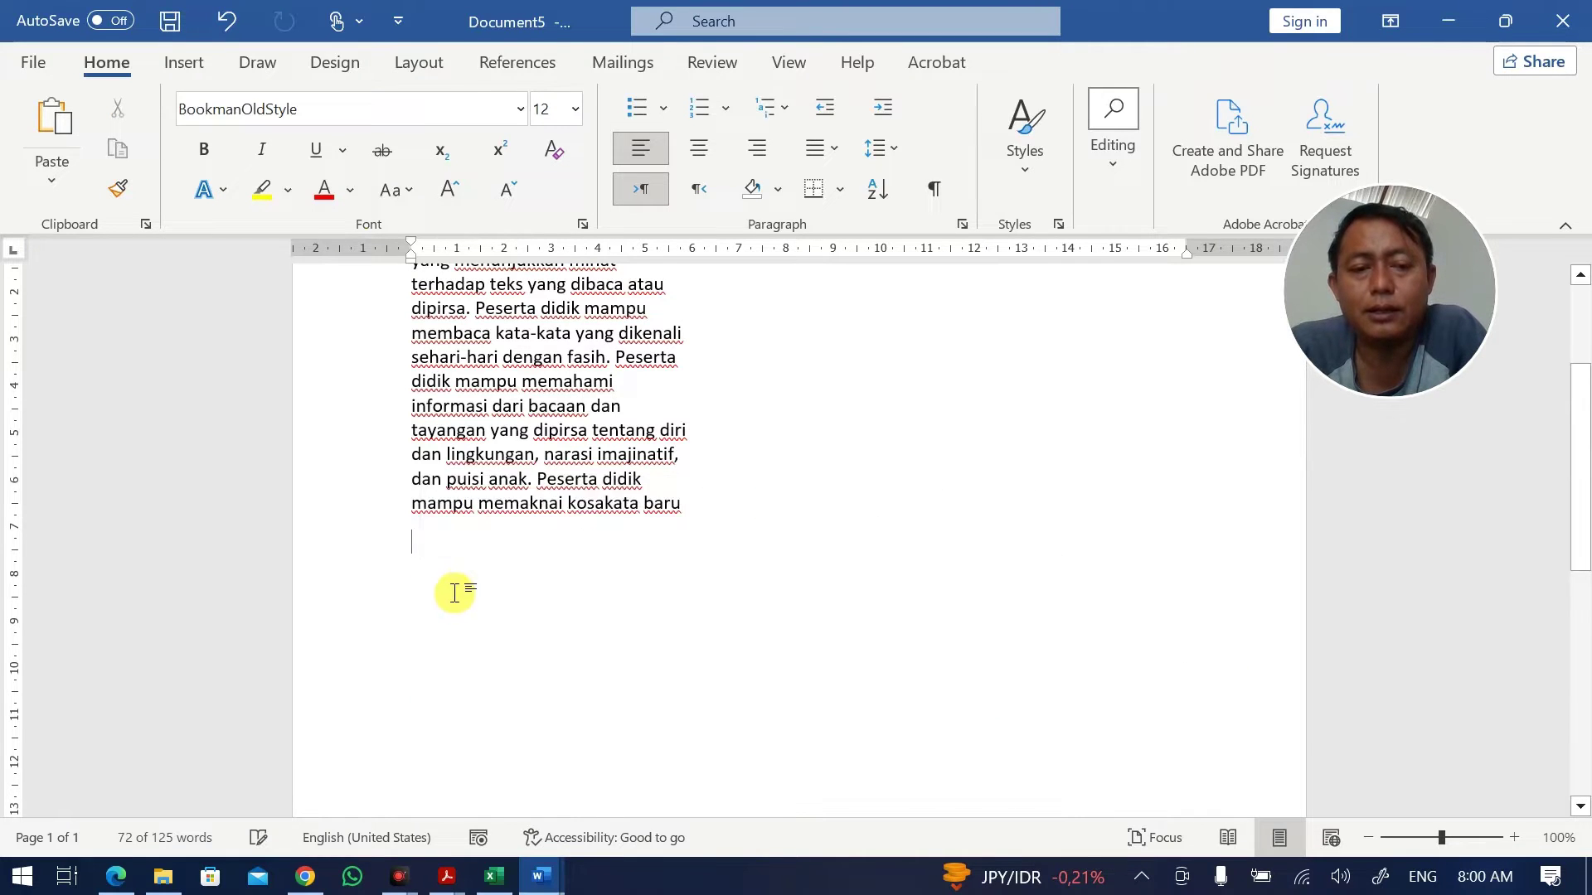
{"action": "key", "text": "alt+Tab"}
{"action": "left_click", "coordinate": [493, 877]}
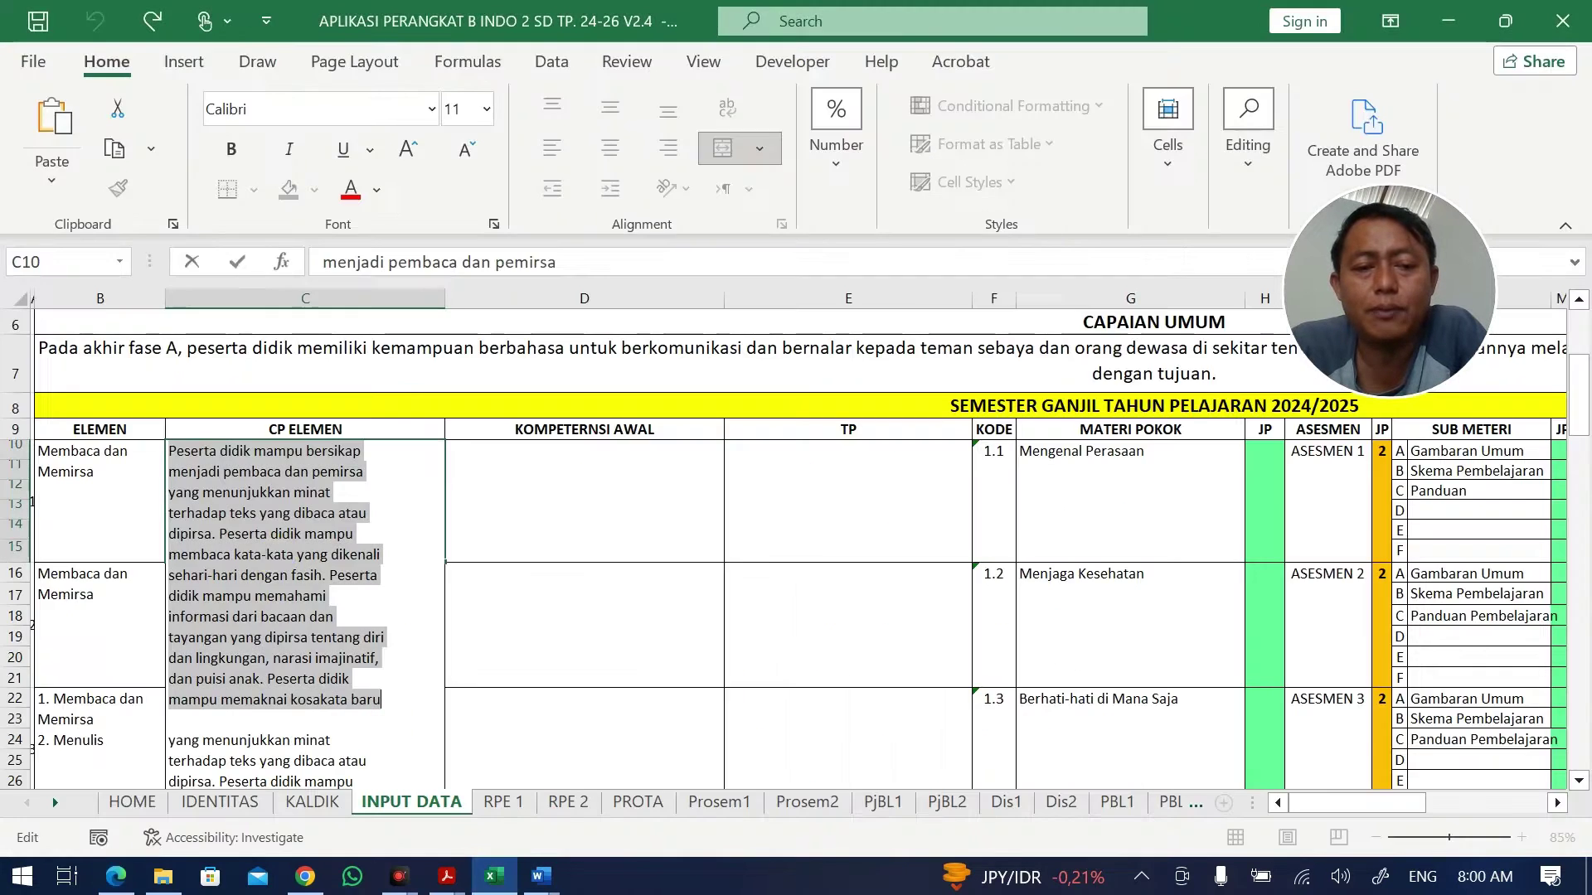
{"action": "left_click", "coordinate": [254, 537]}
{"action": "key", "text": "ctrl+a"}
{"action": "key", "text": "ctrl+v"}
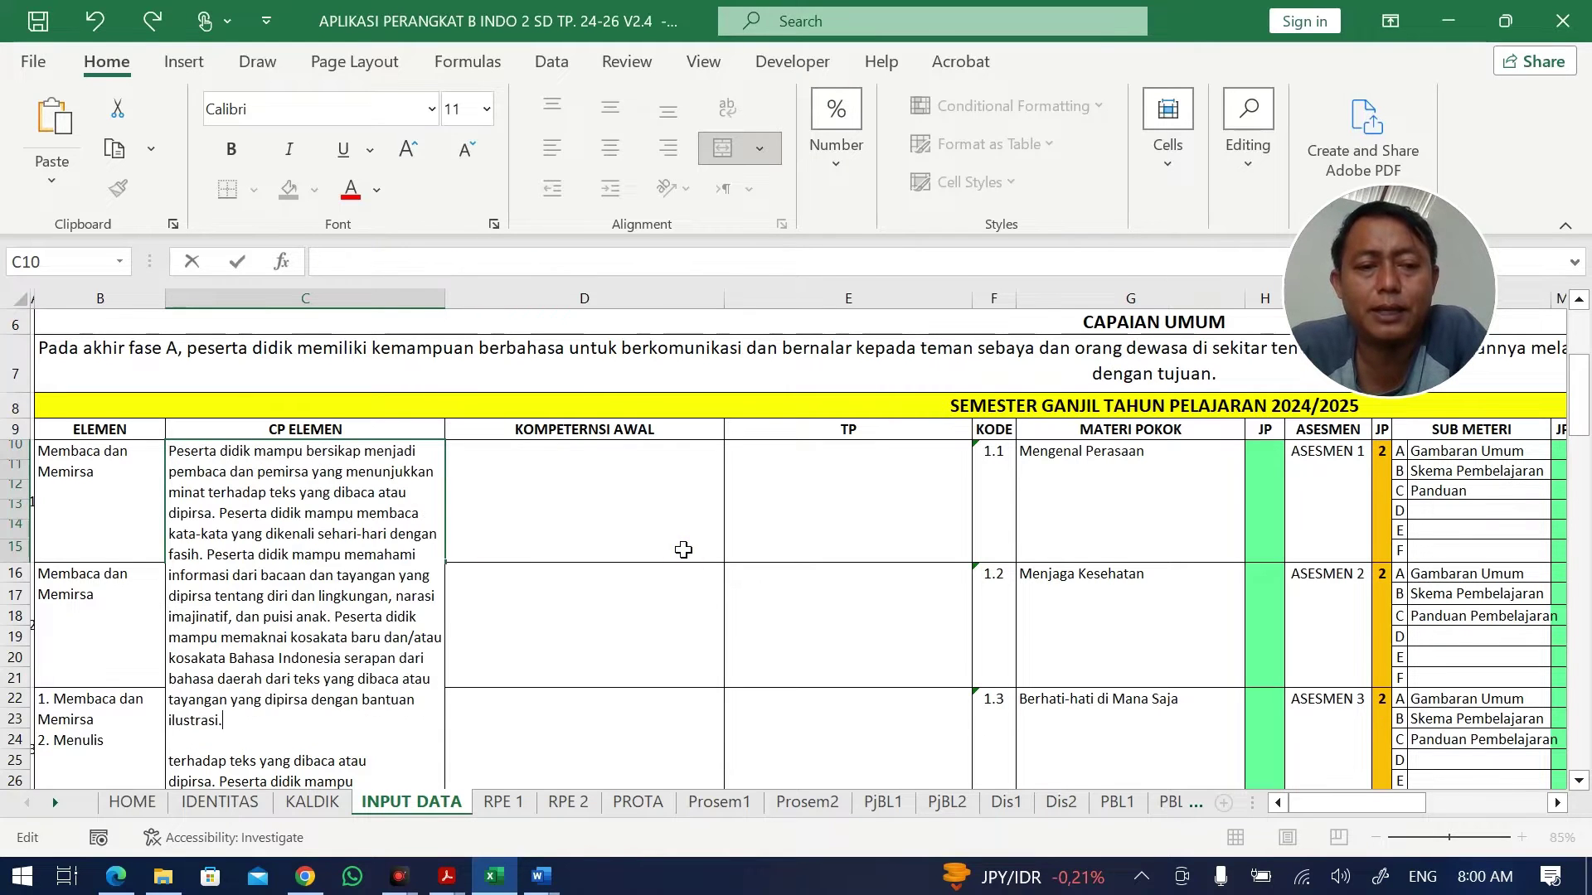
{"action": "left_click", "coordinate": [683, 551]}
Widen the CP ELEMEN column to about twice its width, so the outcome for code 1.1 fits its cell.
{"action": "left_click", "coordinate": [393, 514]}
{"action": "left_click_drag", "start_coordinate": [447, 305], "coordinate": [793, 305]}
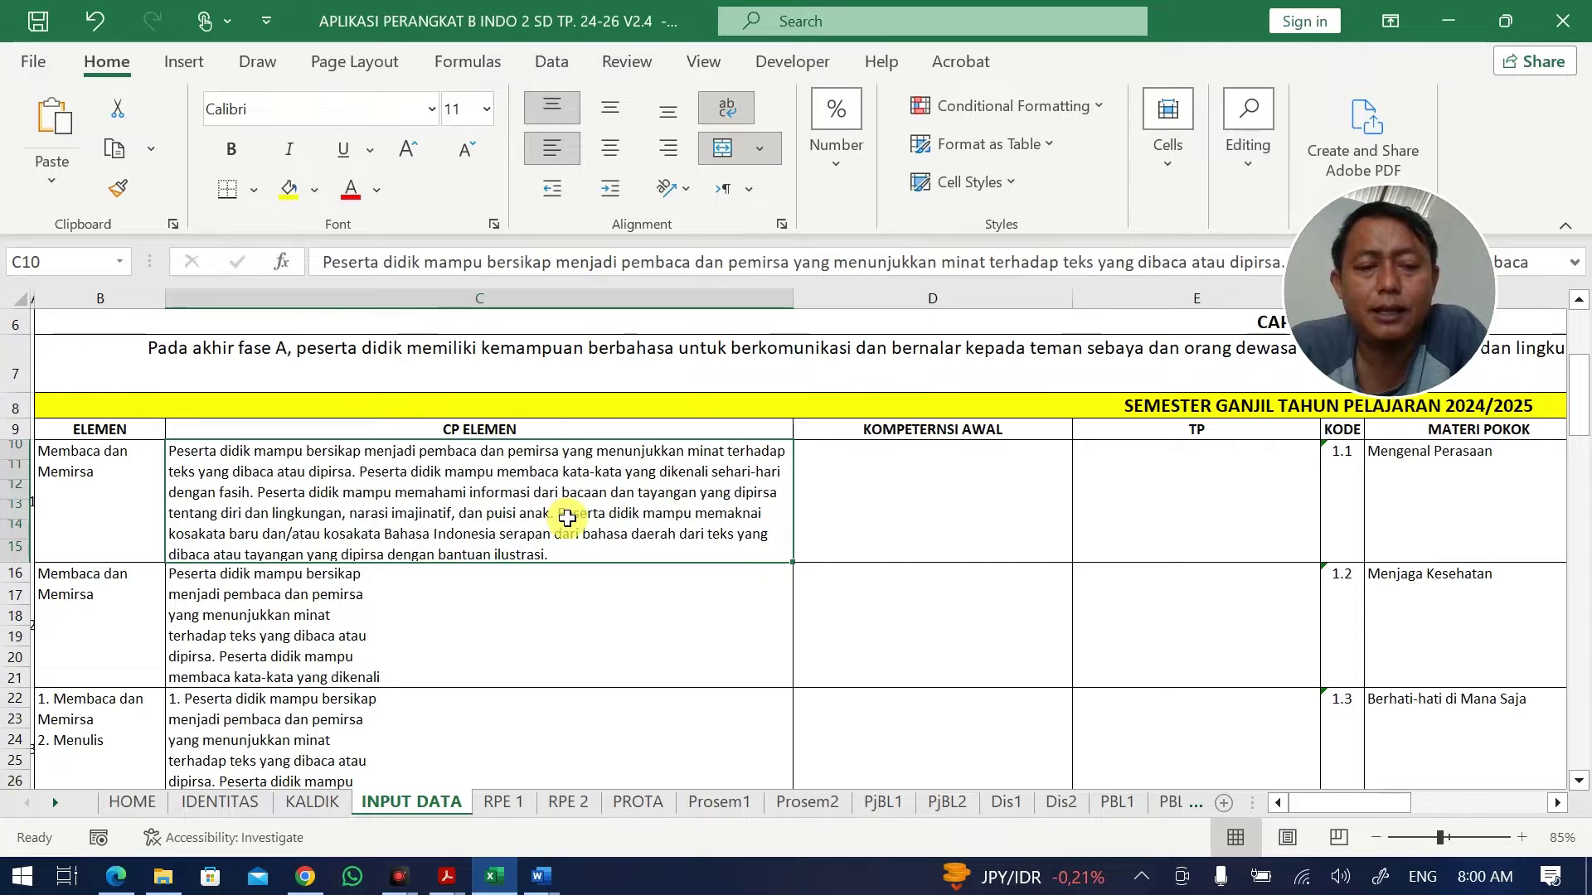
{"action": "key", "text": "ctrl+z"}
{"action": "left_click", "coordinate": [415, 611]}
{"action": "left_click_drag", "start_coordinate": [445, 298], "coordinate": [818, 298]}
Open the CP Elemen text for code 1.2 for editing.
{"action": "double_click", "coordinate": [520, 573]}
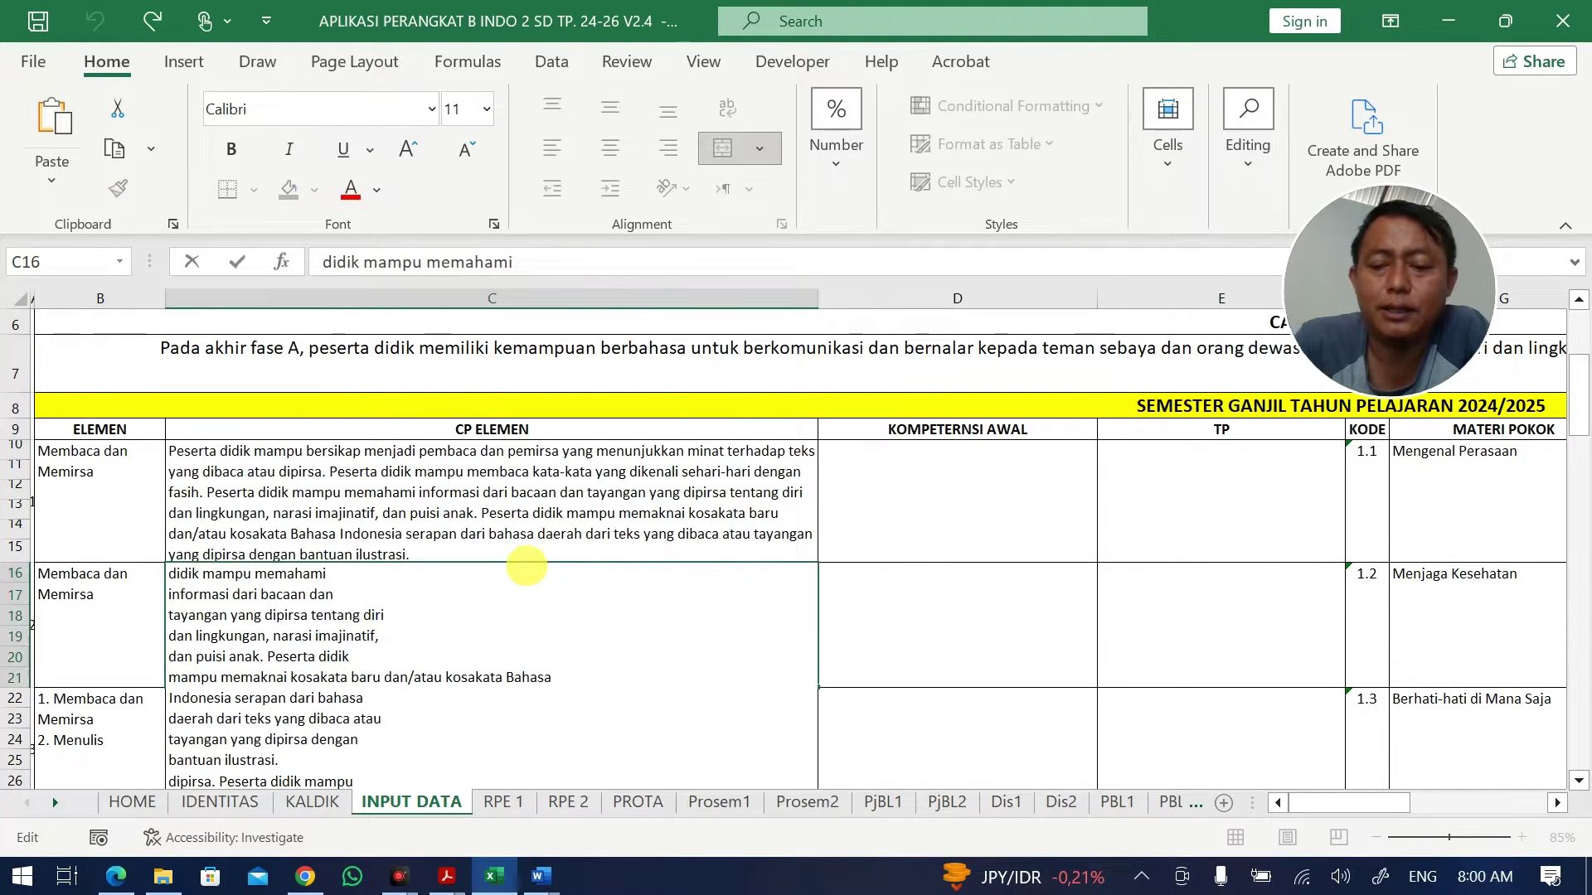
{"action": "key", "text": "Delete"}
{"action": "key", "text": "Return"}
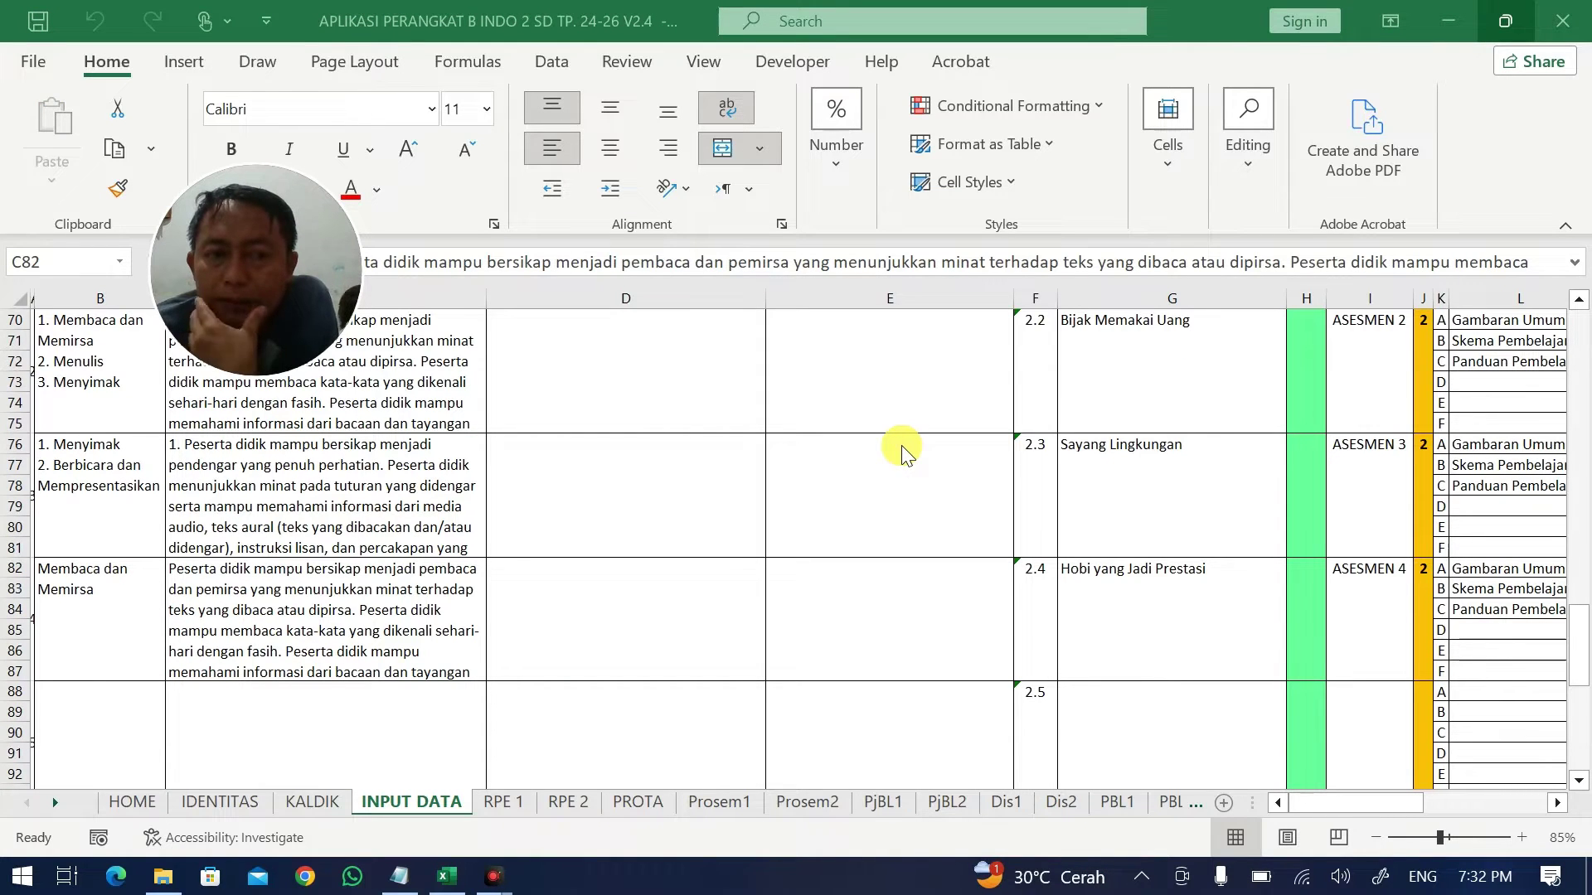
Examine the INPUT DATA sheet's first-semester rows, the notes beside the table and the Kompetensi Awal cell for code 1.1.
{"action": "scroll", "coordinate": [887, 480], "scroll_direction": "up", "scroll_amount": 1}
{"action": "scroll", "coordinate": [888, 476], "scroll_direction": "up", "scroll_amount": 20}
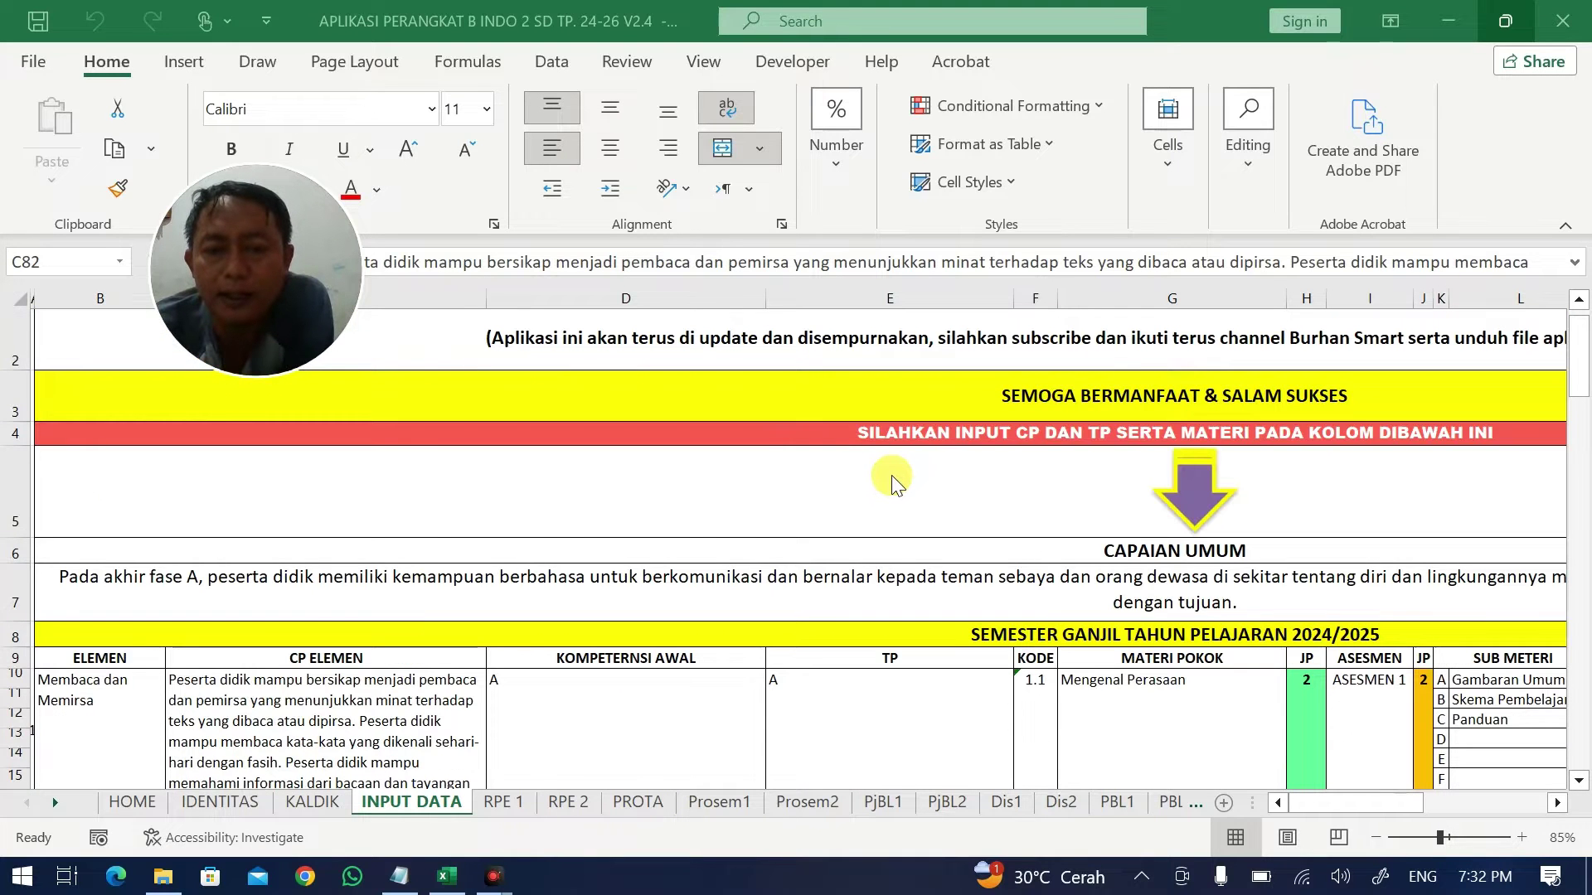
{"action": "scroll", "coordinate": [892, 475], "scroll_direction": "down", "scroll_amount": 2, "text": "ctrl"}
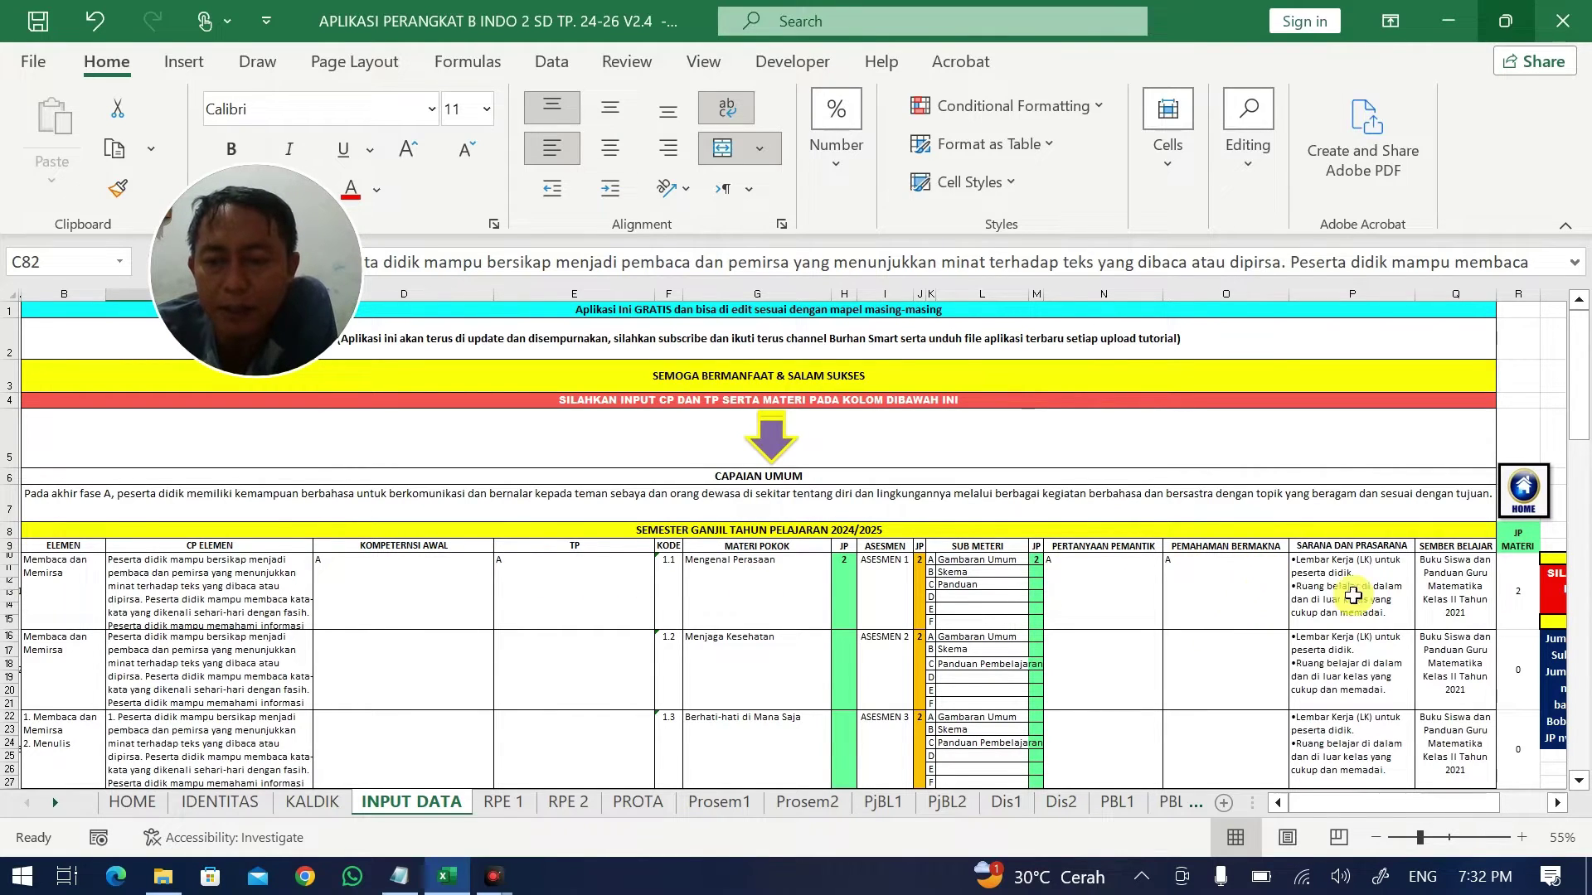
{"action": "left_click_drag", "start_coordinate": [1311, 801], "coordinate": [1345, 798]}
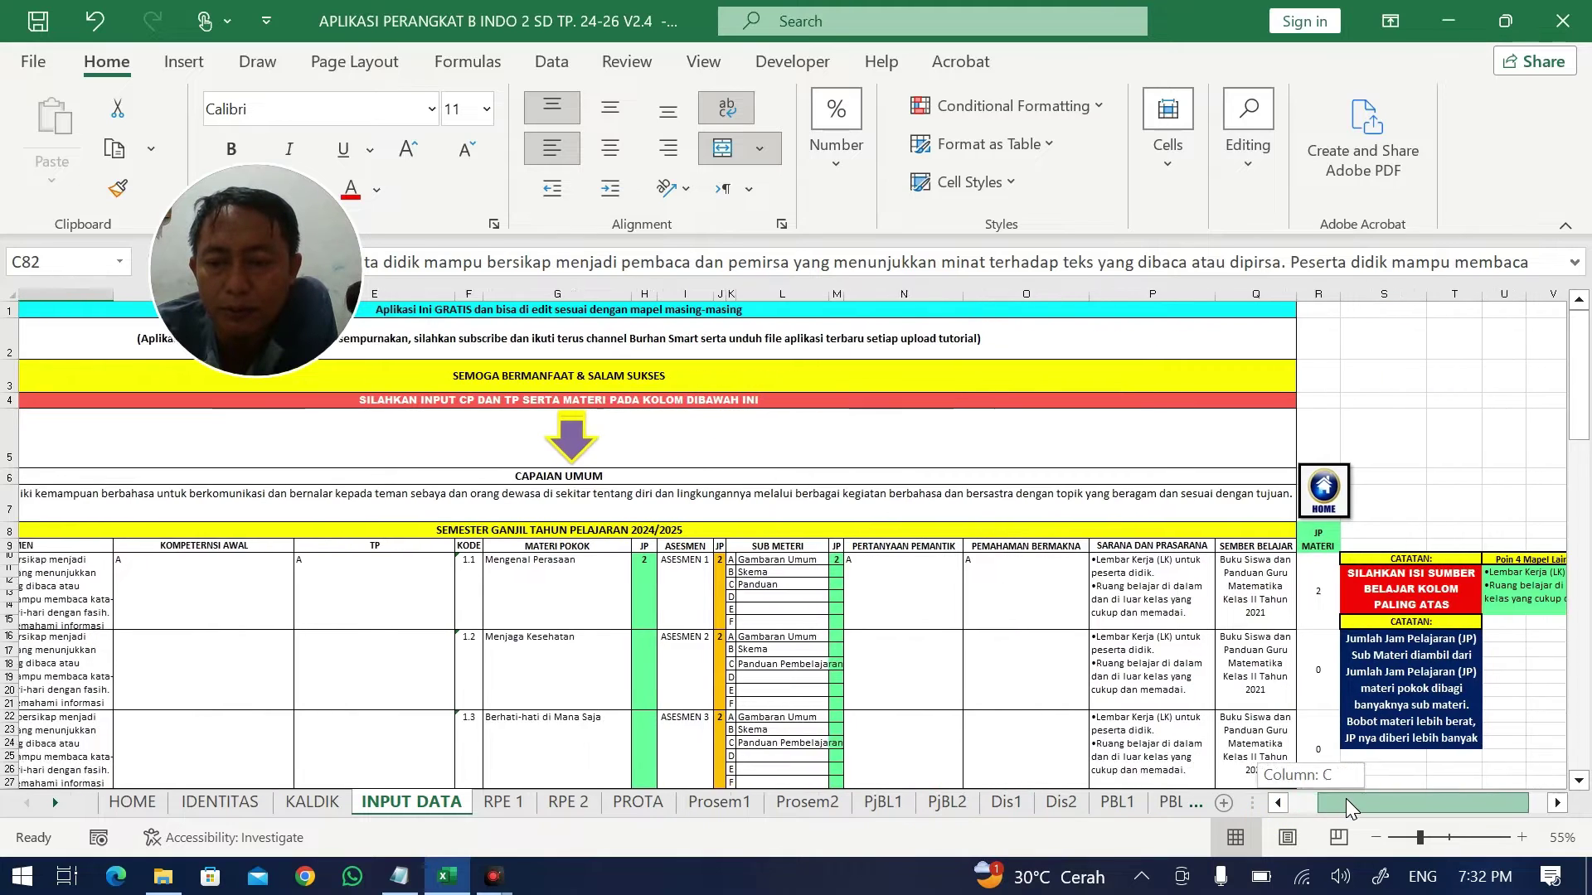
{"action": "left_click", "coordinate": [1332, 498]}
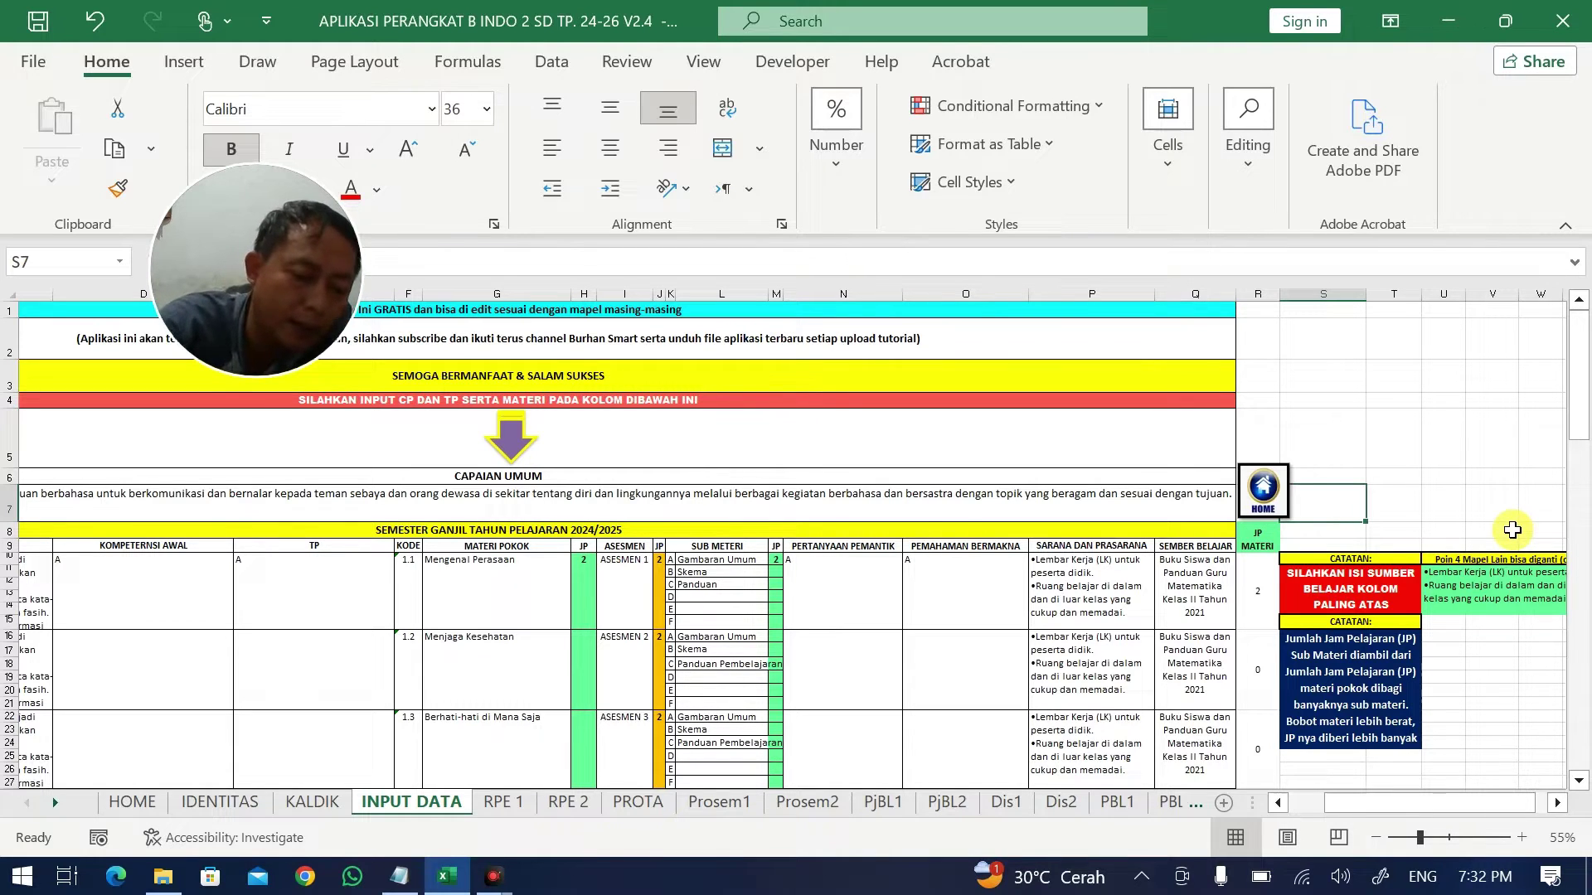
{"action": "type", "text": "3"}
{"action": "key", "text": "Return"}
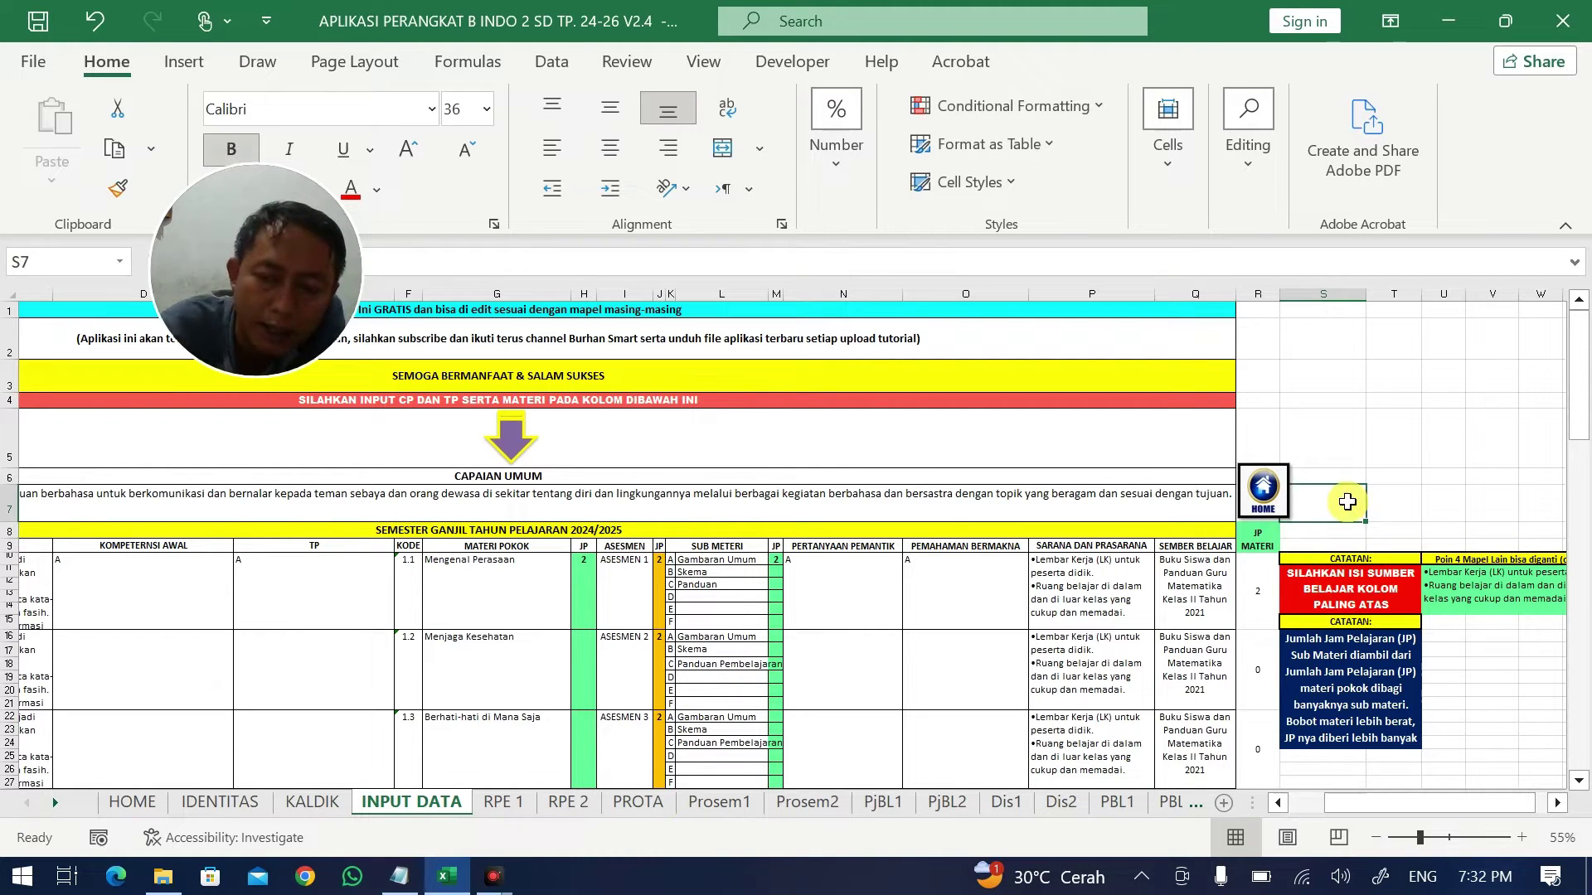
{"action": "left_click", "coordinate": [1426, 472]}
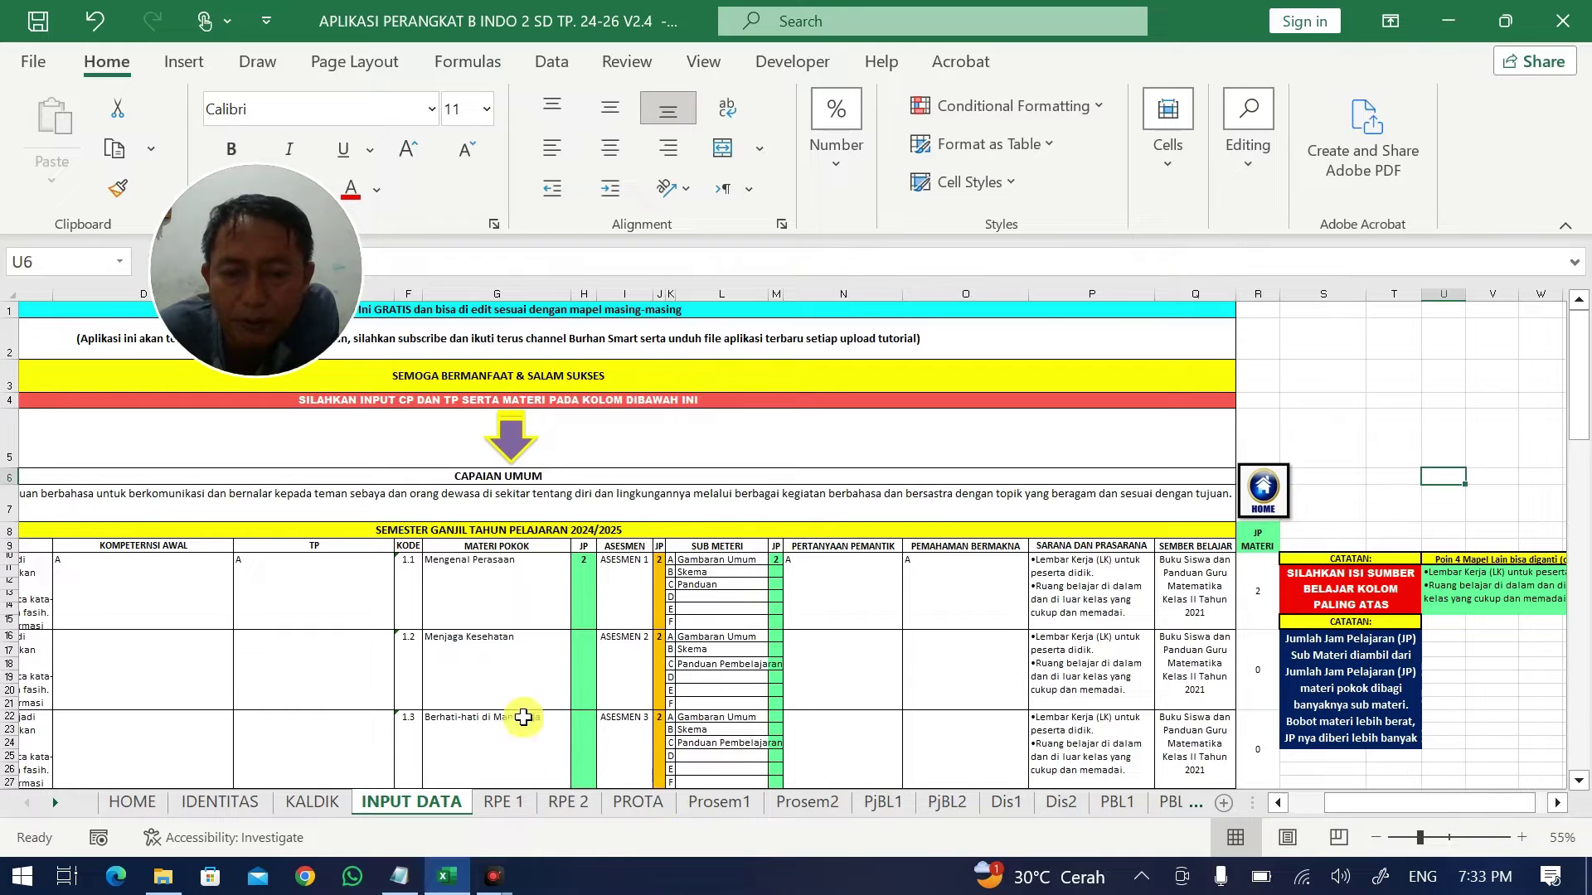
{"action": "left_click", "coordinate": [178, 605]}
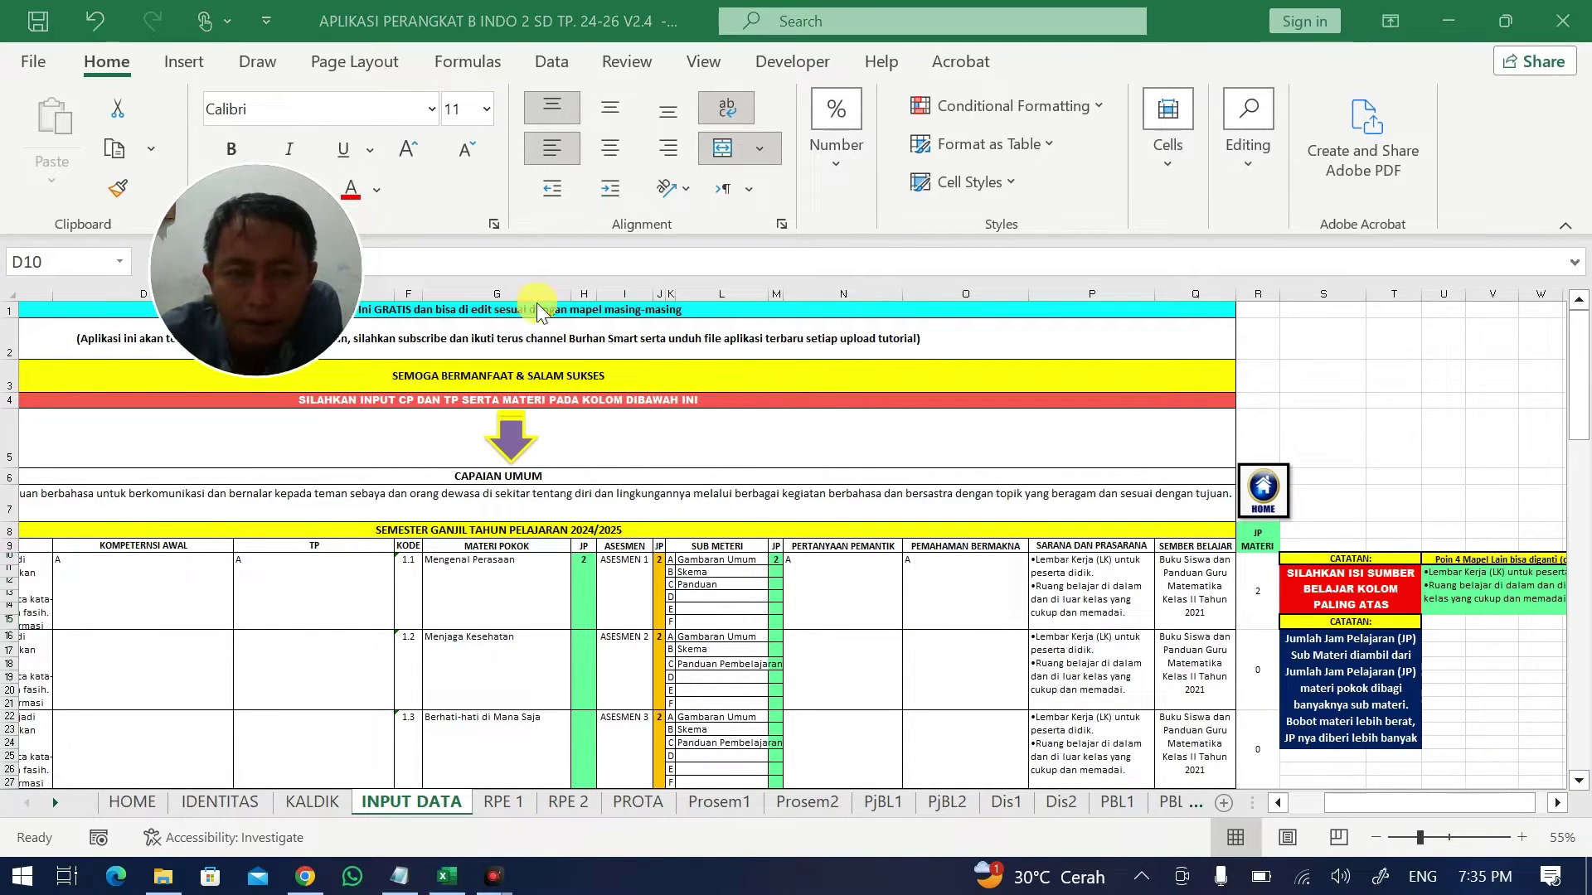
Switch to Chrome and open chatgpt.com.
{"action": "left_click", "coordinate": [304, 876]}
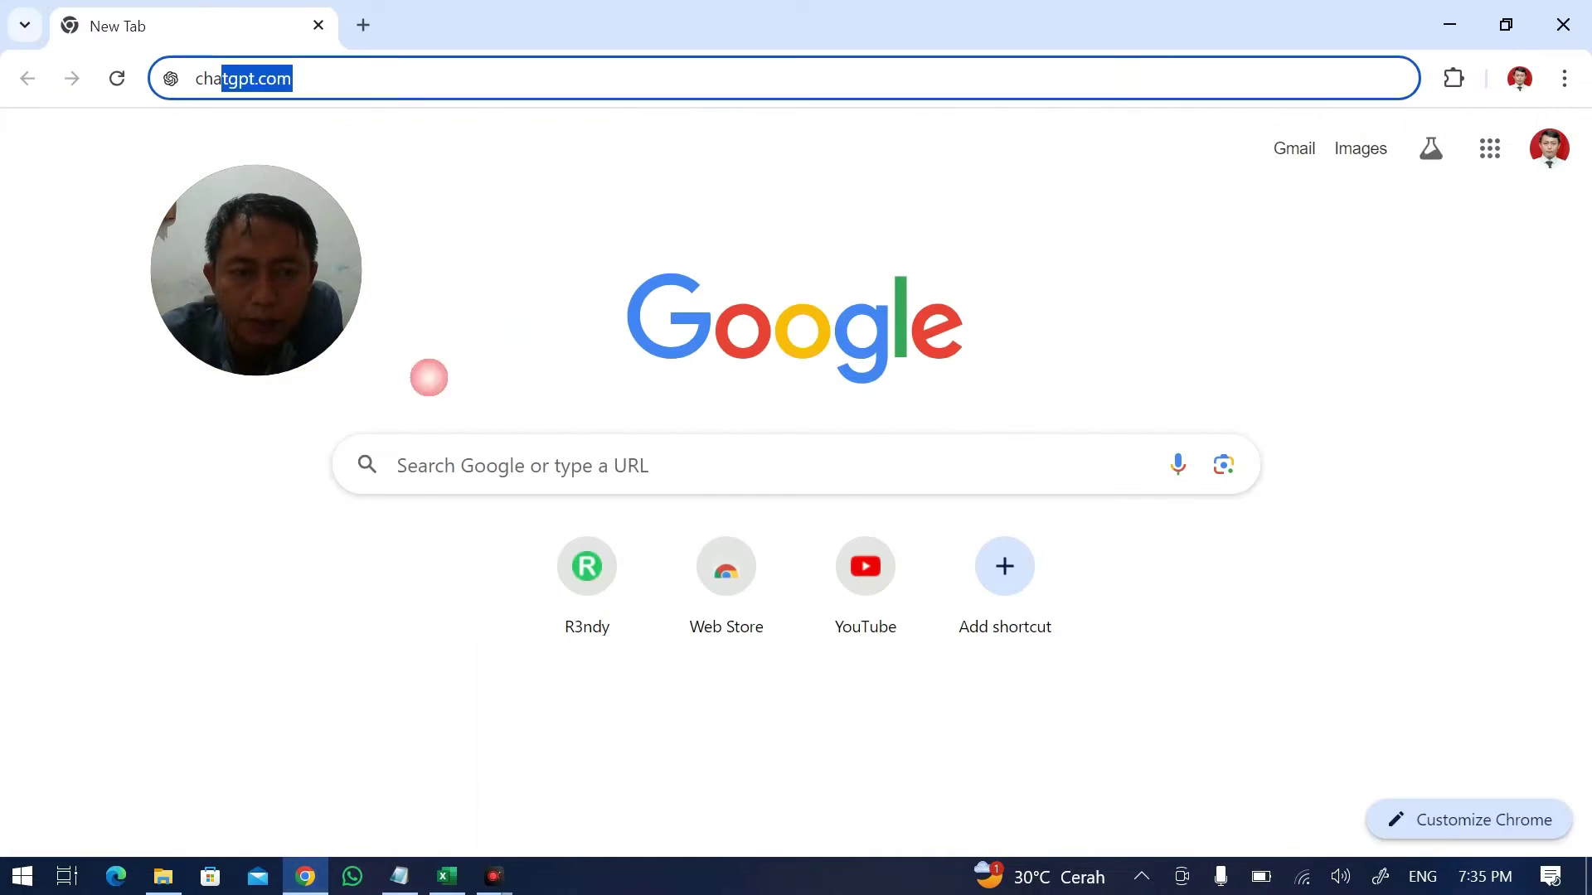
{"action": "left_click", "coordinate": [341, 78]}
{"action": "left_click_drag", "start_coordinate": [270, 203], "coordinate": [1262, 46]}
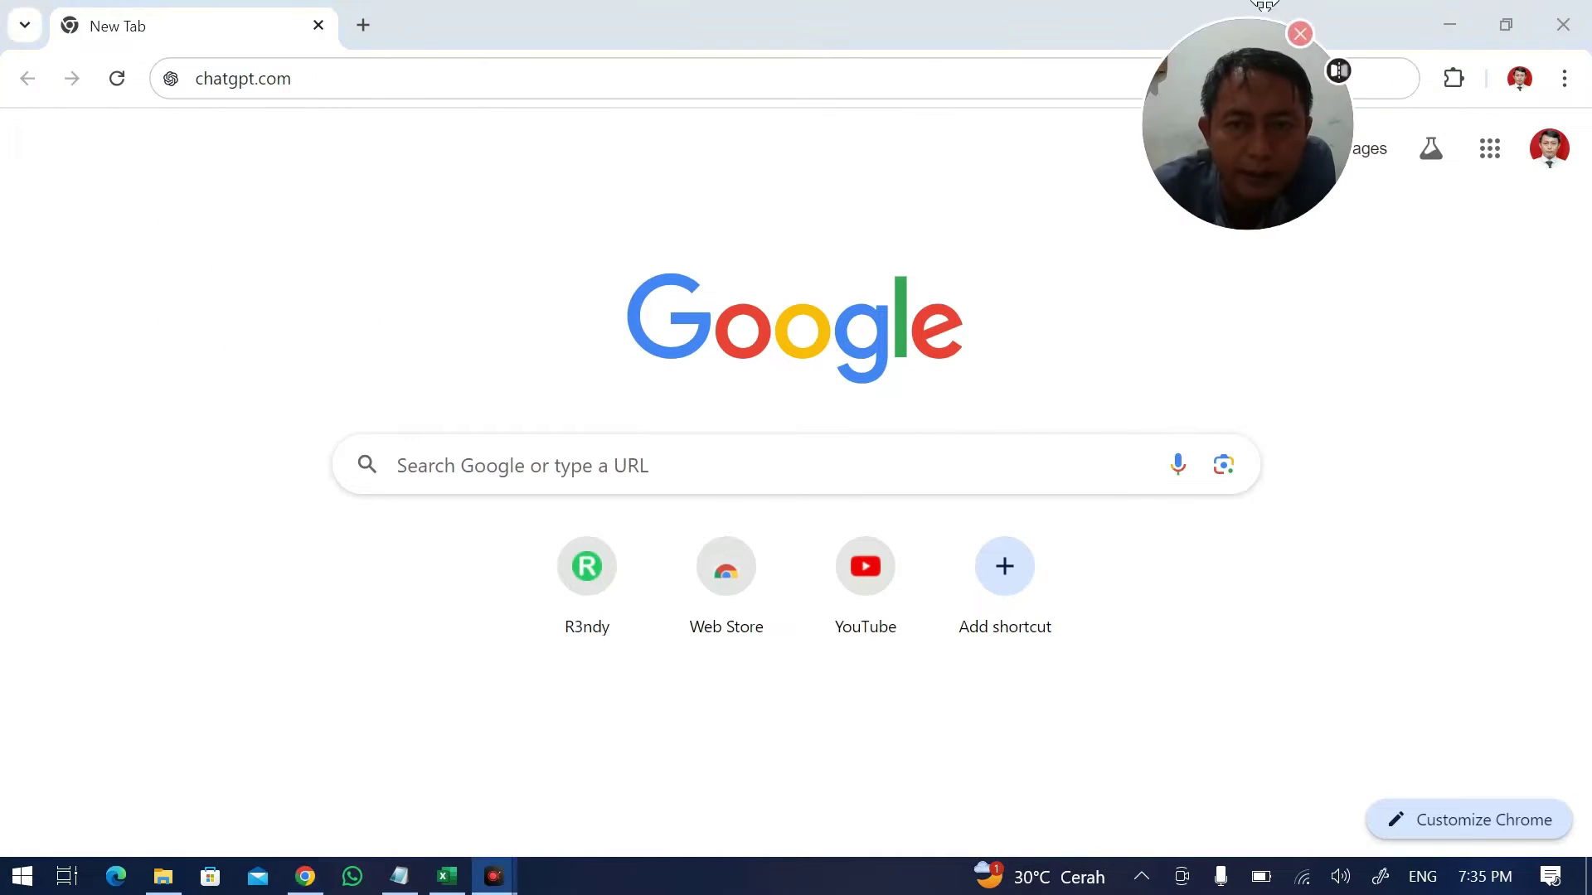
{"action": "left_click", "coordinate": [356, 58]}
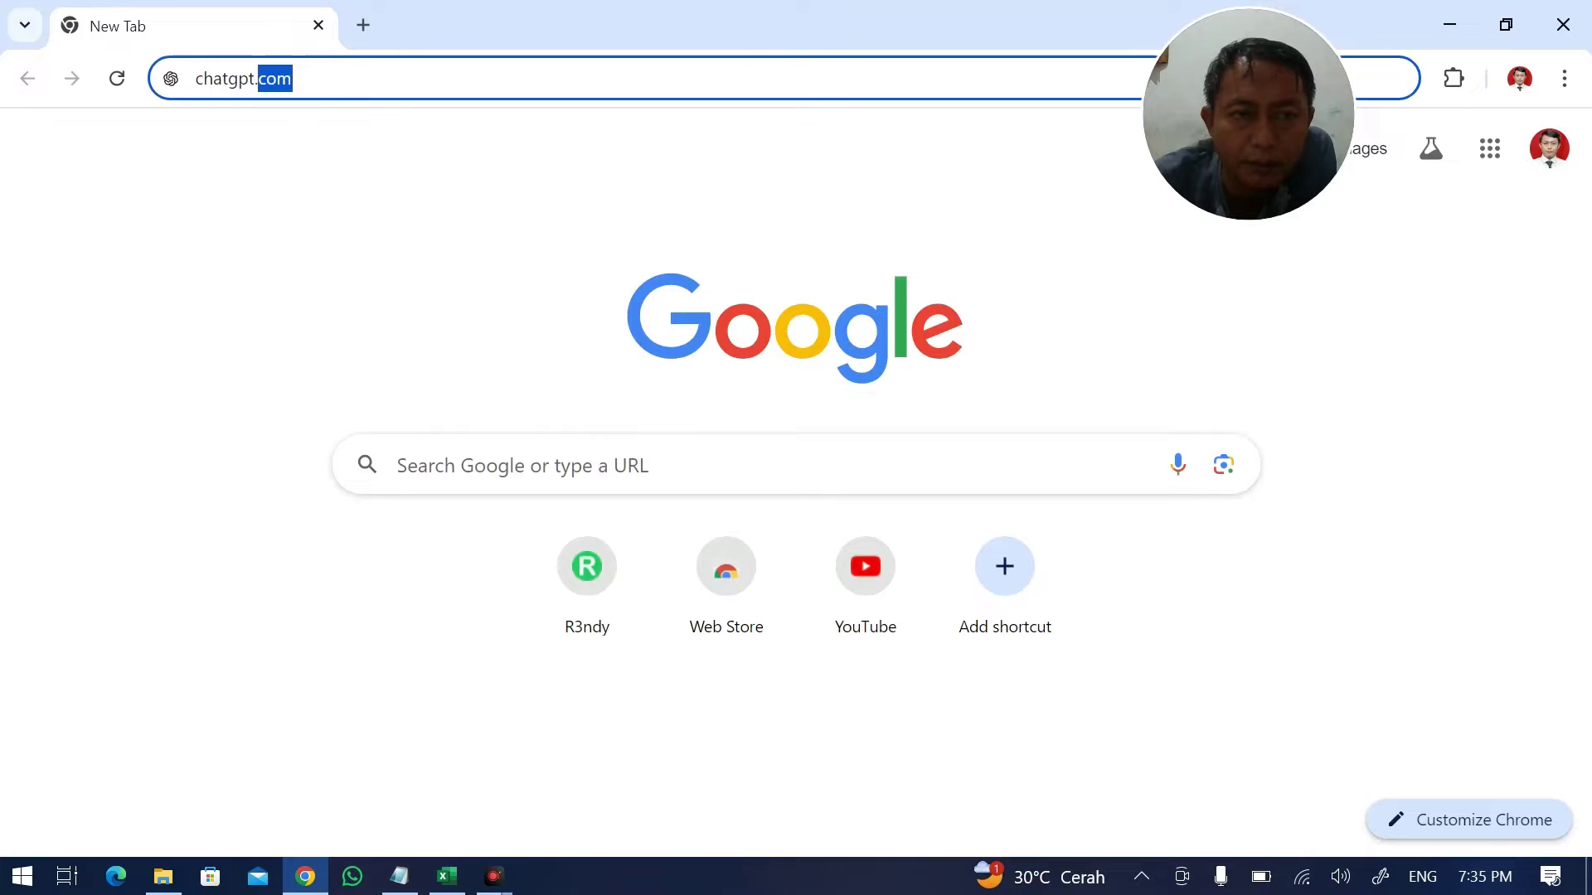
{"action": "key", "text": "Return"}
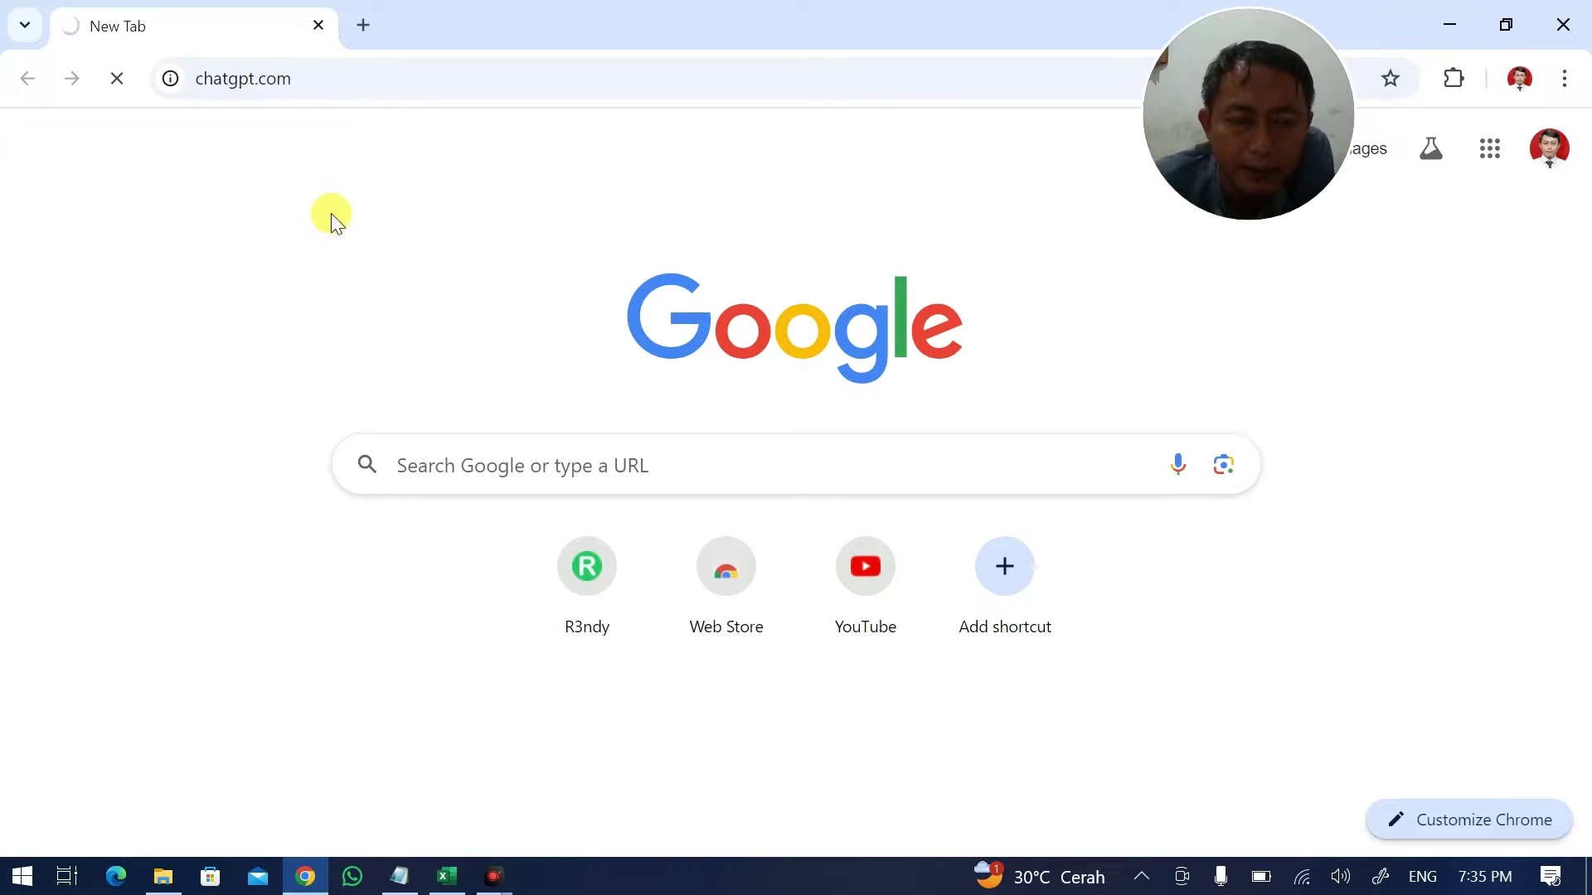
Open the text file BUAT MODUL AJAR PENDIDIKAN AGAMA IS from the PERANGKAT 2024-2025 folder.
{"action": "left_click", "coordinate": [163, 876]}
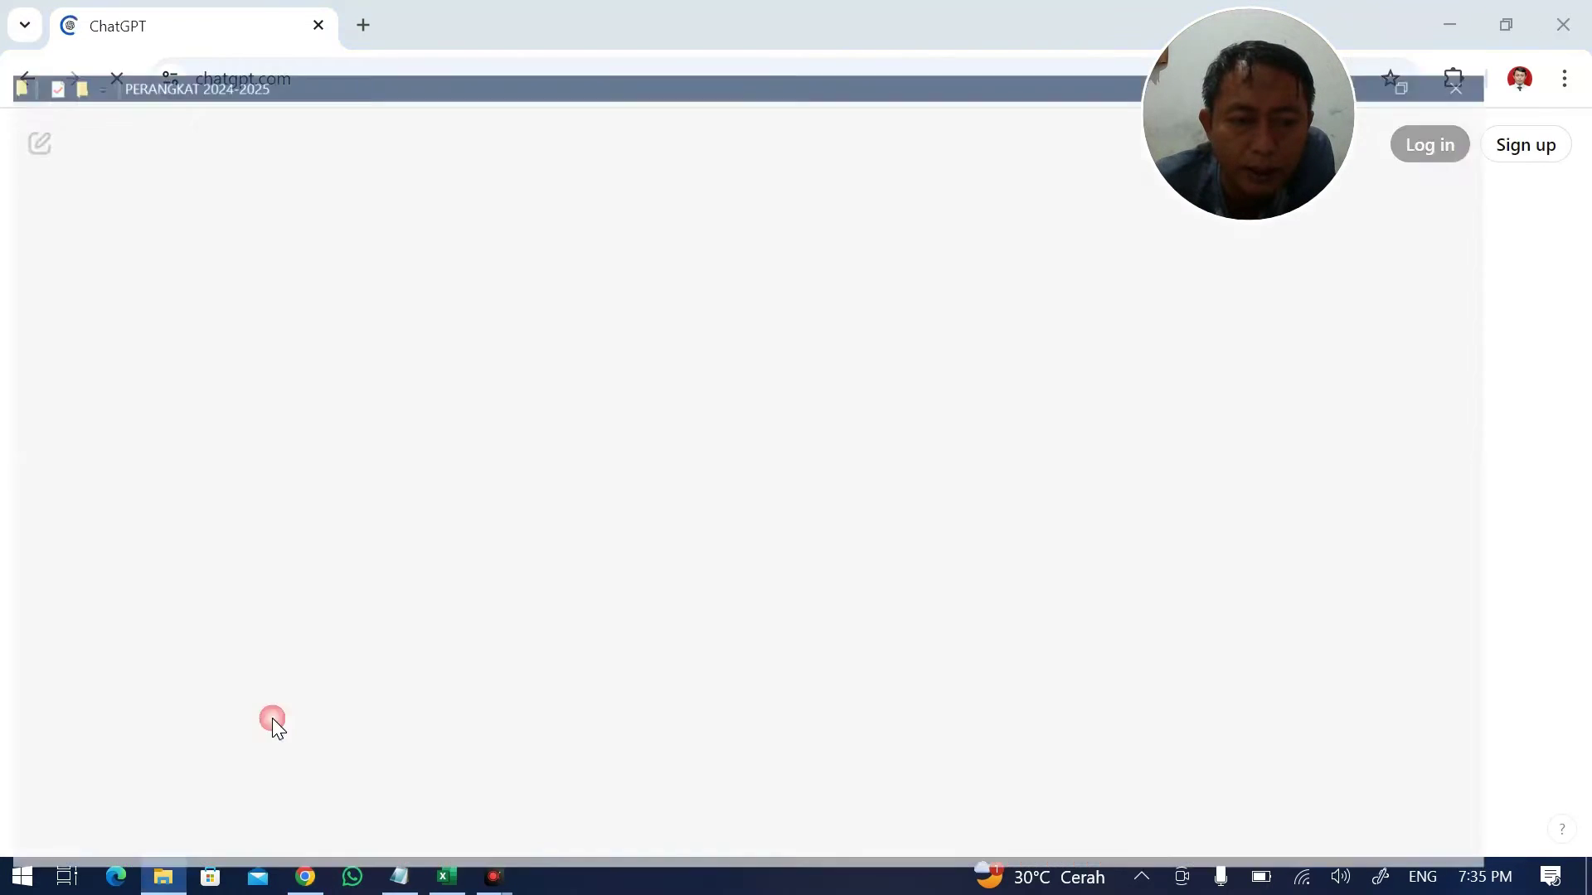
{"action": "scroll", "coordinate": [315, 728], "scroll_direction": "down", "scroll_amount": 2}
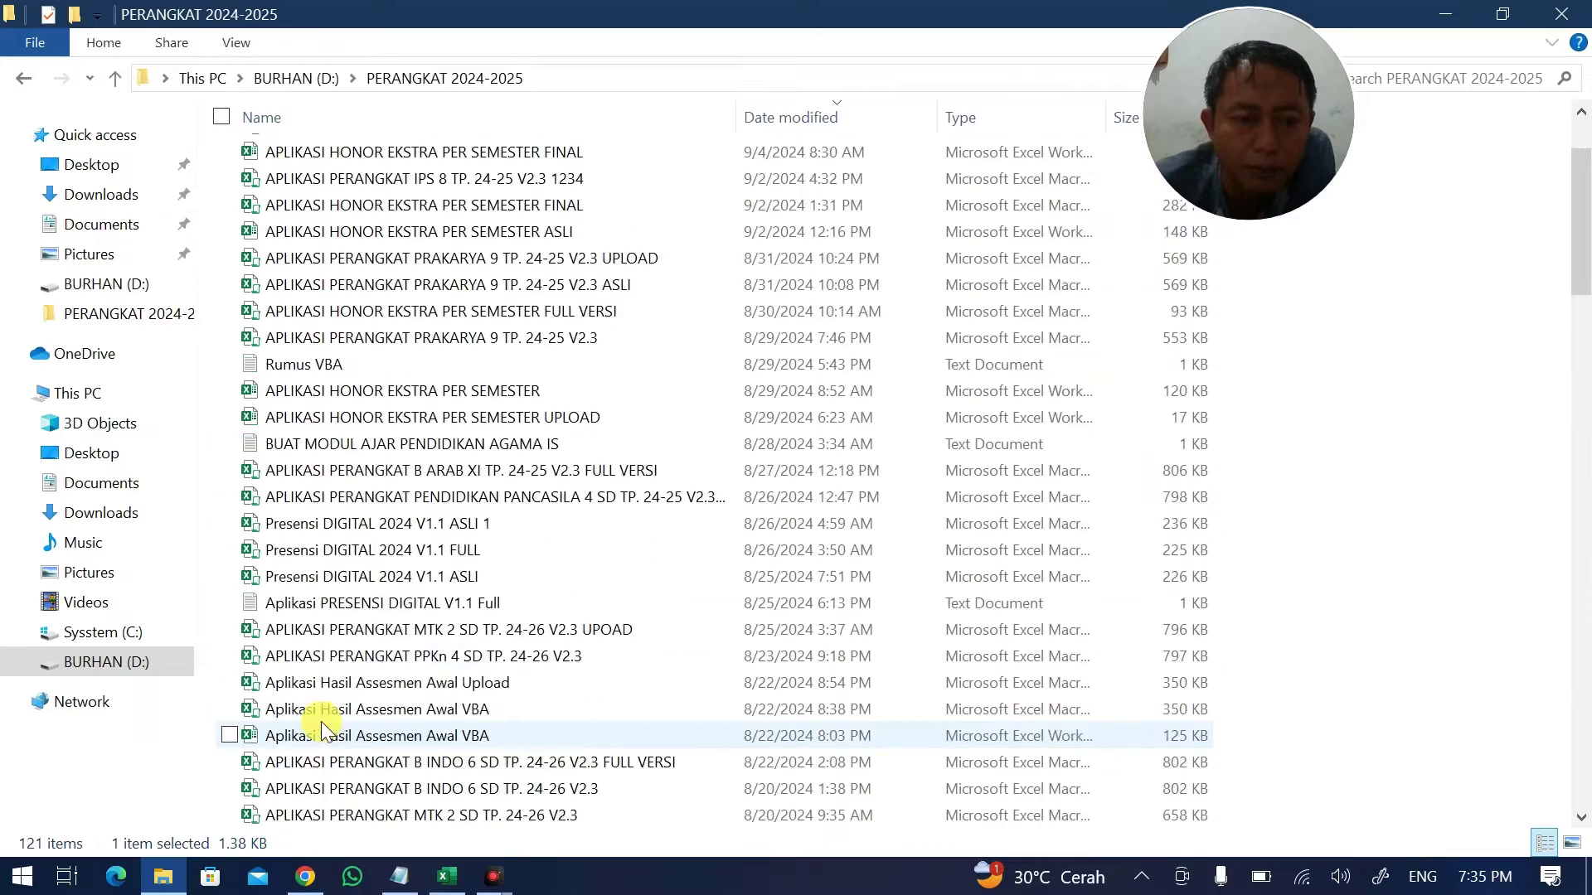
{"action": "scroll", "coordinate": [321, 721], "scroll_direction": "down", "scroll_amount": 7}
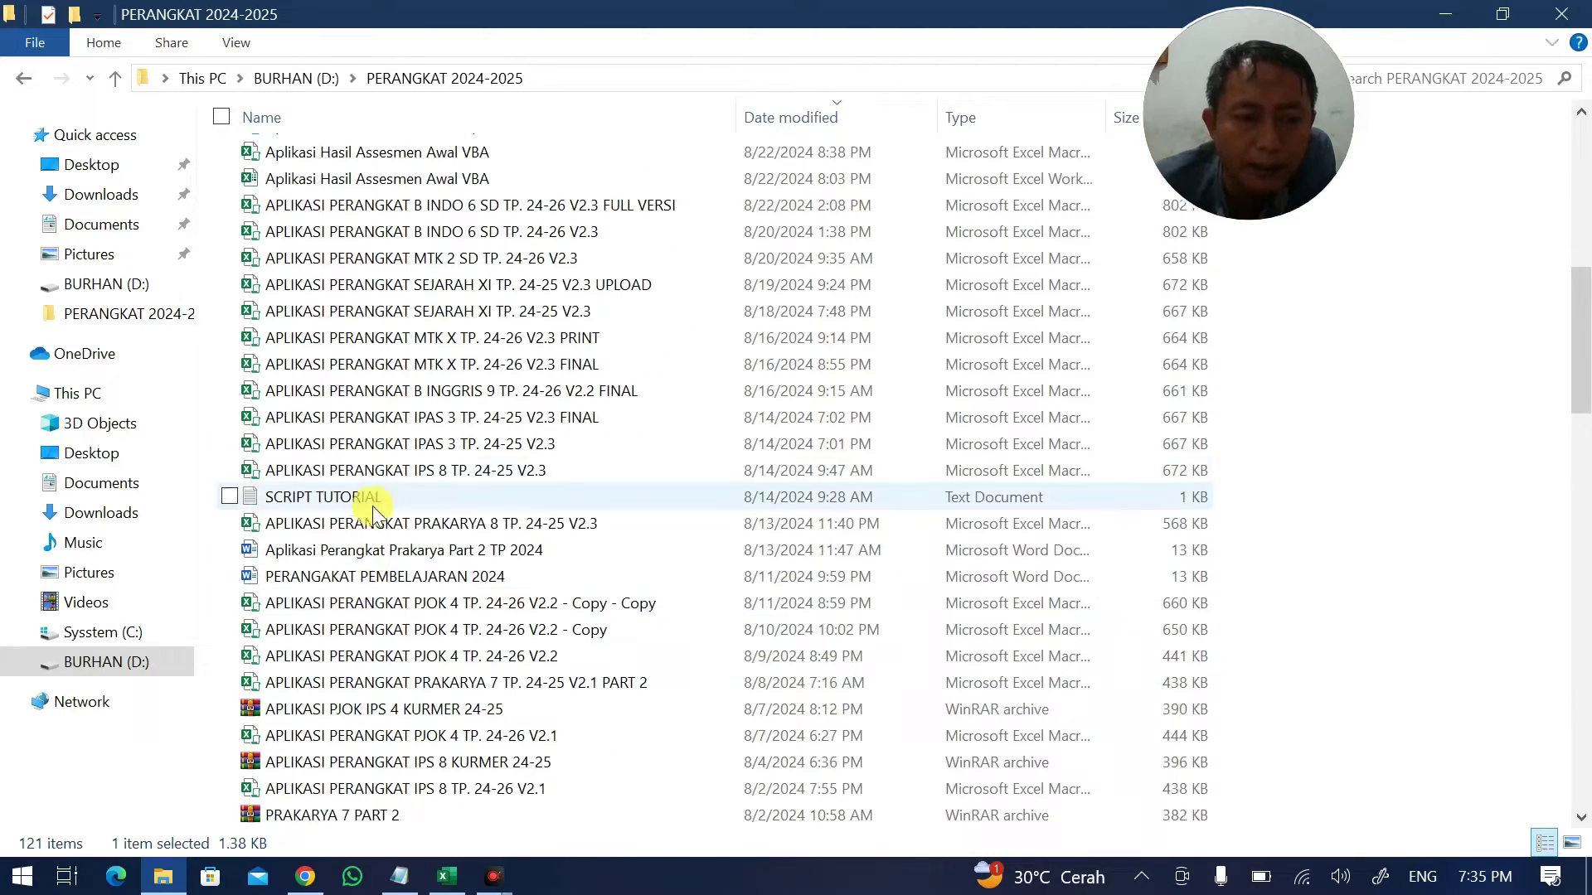
{"action": "scroll", "coordinate": [373, 514], "scroll_direction": "down", "scroll_amount": 4}
{"action": "scroll", "coordinate": [366, 522], "scroll_direction": "up", "scroll_amount": 13}
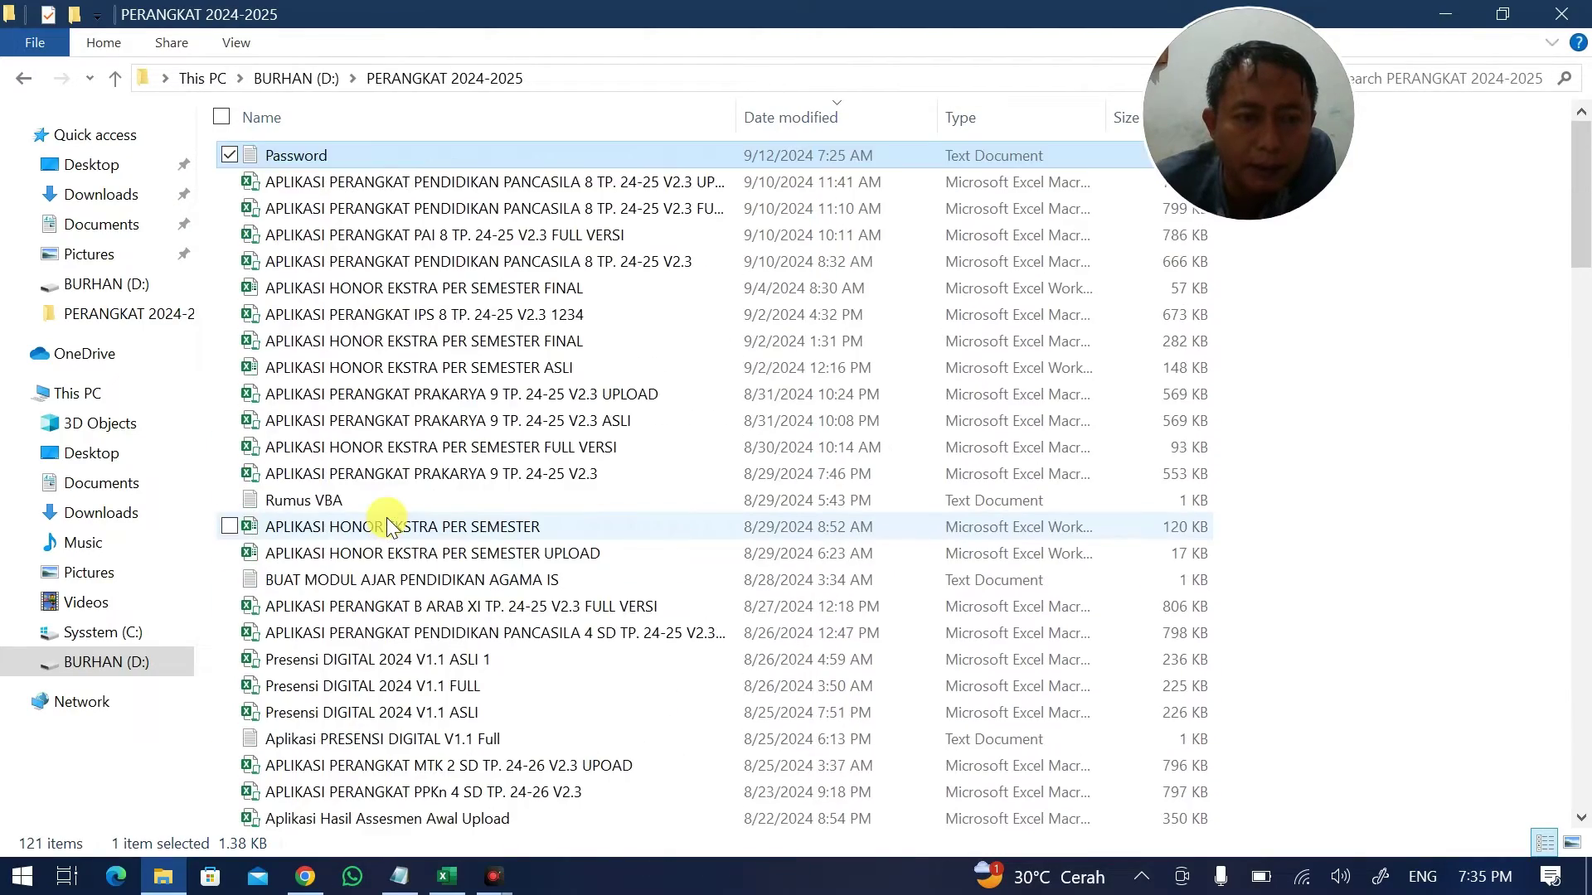
{"action": "double_click", "coordinate": [421, 582]}
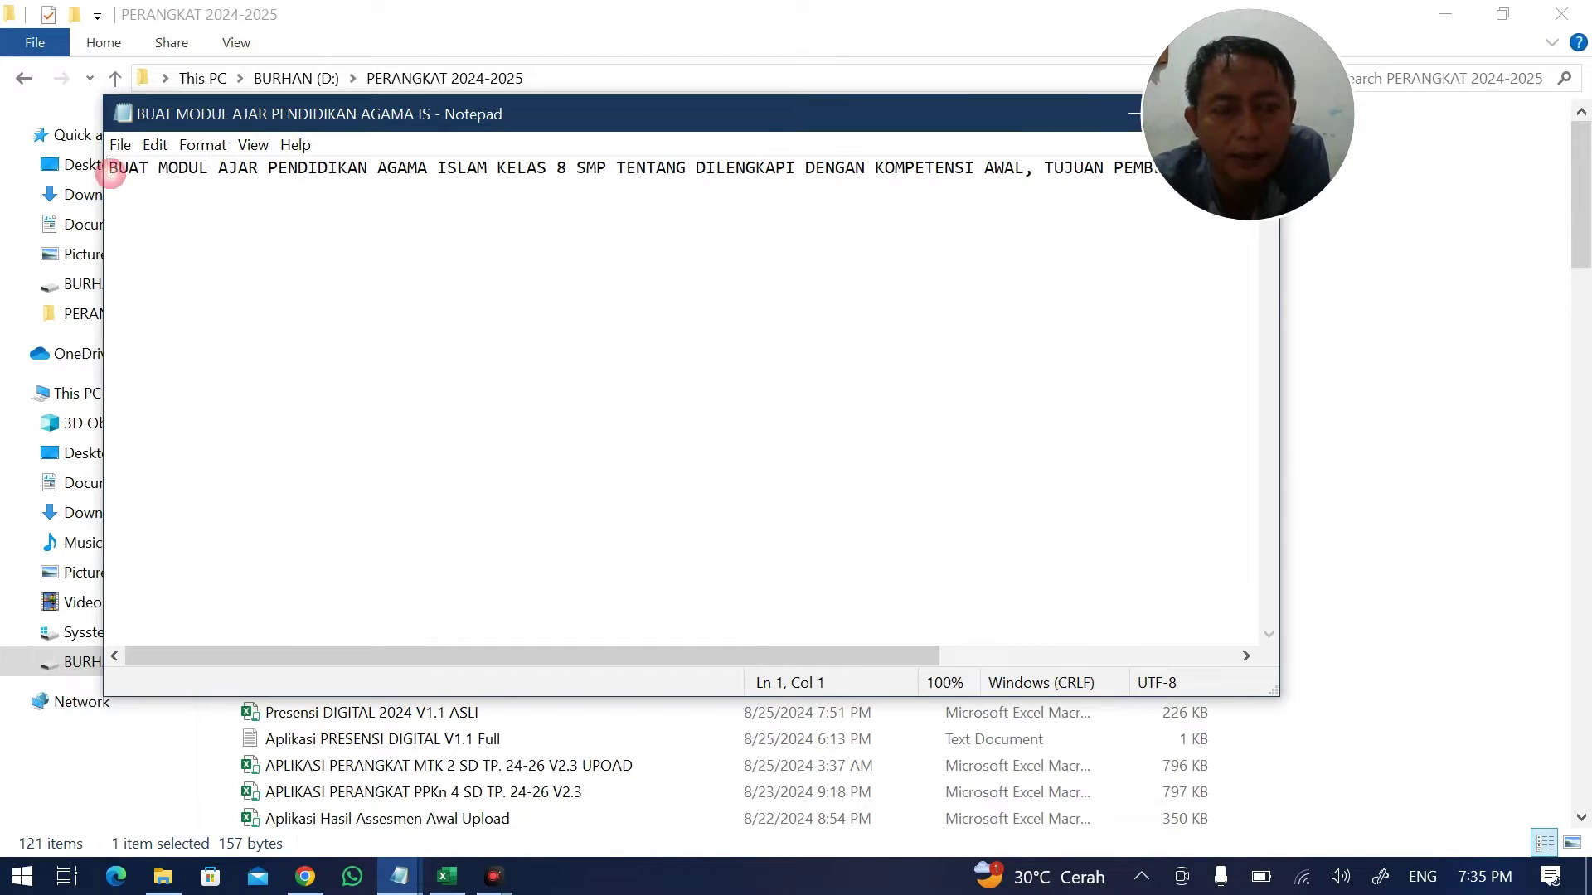
Copy the whole module prompt from the Notepad file and paste it into ChatGPT's message box in Chrome.
{"action": "key", "text": "ctrl+a"}
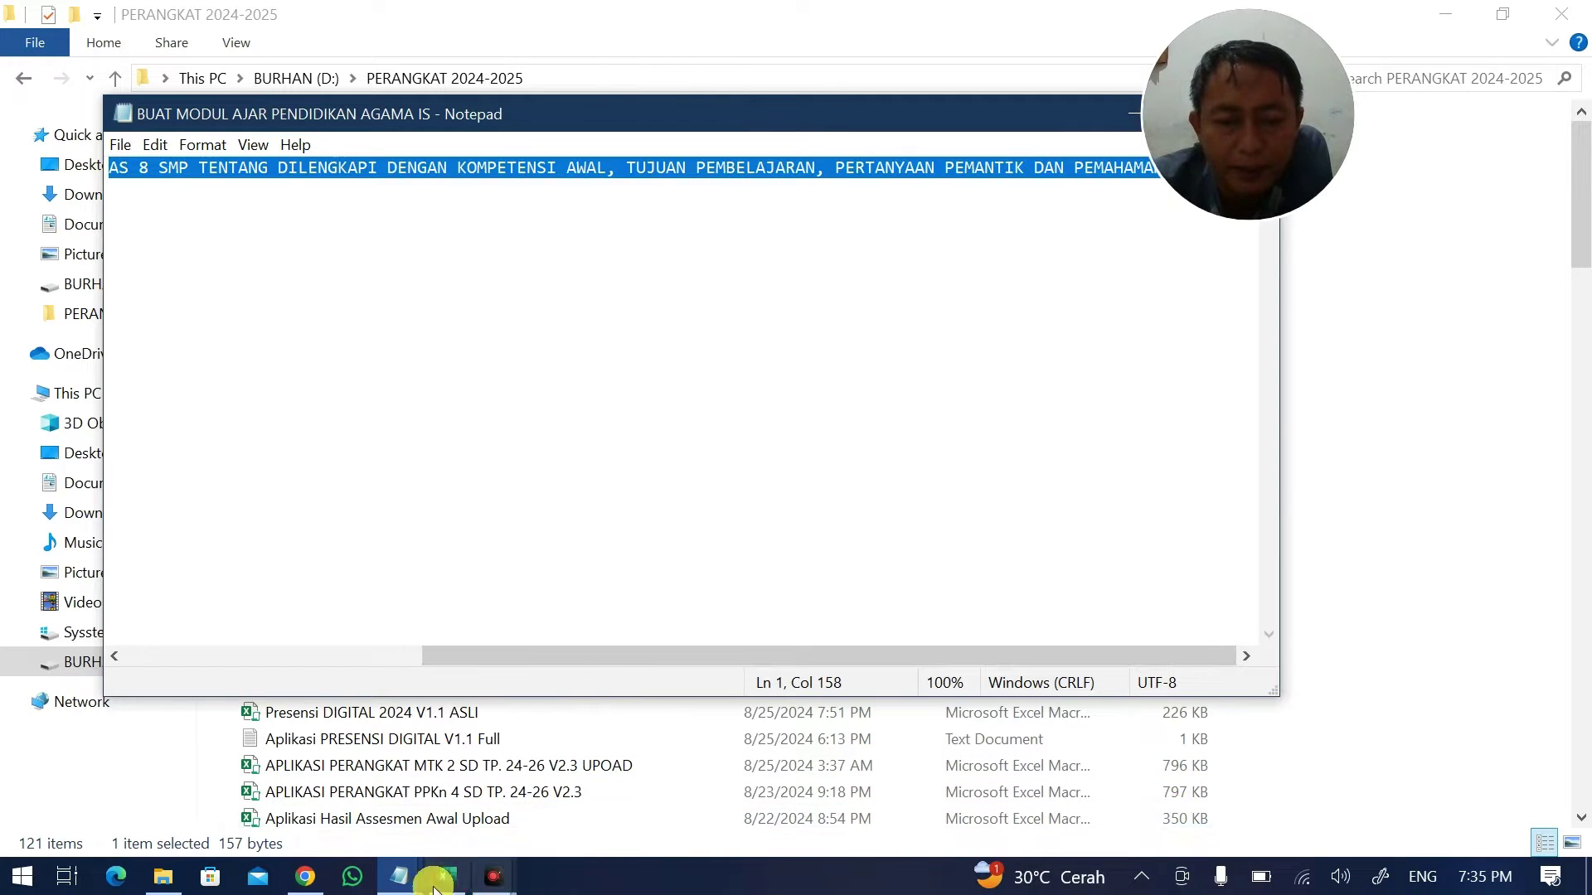
{"action": "left_click", "coordinate": [306, 877]}
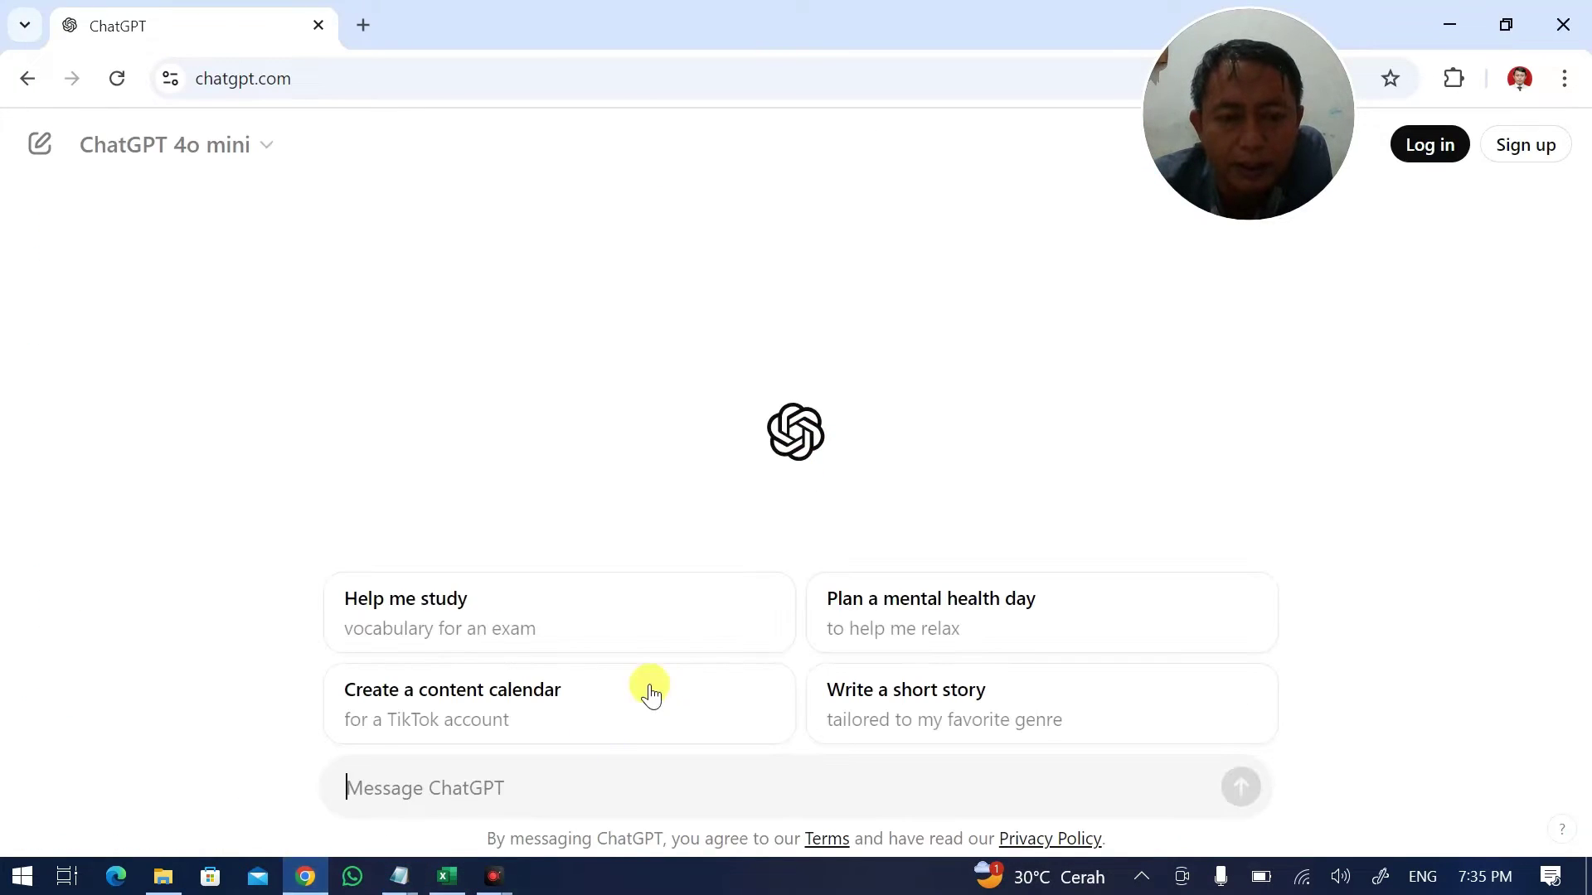
{"action": "left_click", "coordinate": [571, 771]}
{"action": "type", "text": "BUAT MODUL AJAR PENDIDIKAN AGAMA ISLAM KELAS 8 SMP TENTANG DILENGKAPI DENGAN KOMPETENSI AWAL, TUJUAN PEMBELAJARAN, PERTANYAAN PEMANTIK DAN PEMAHAMAN BERMAKNA"}
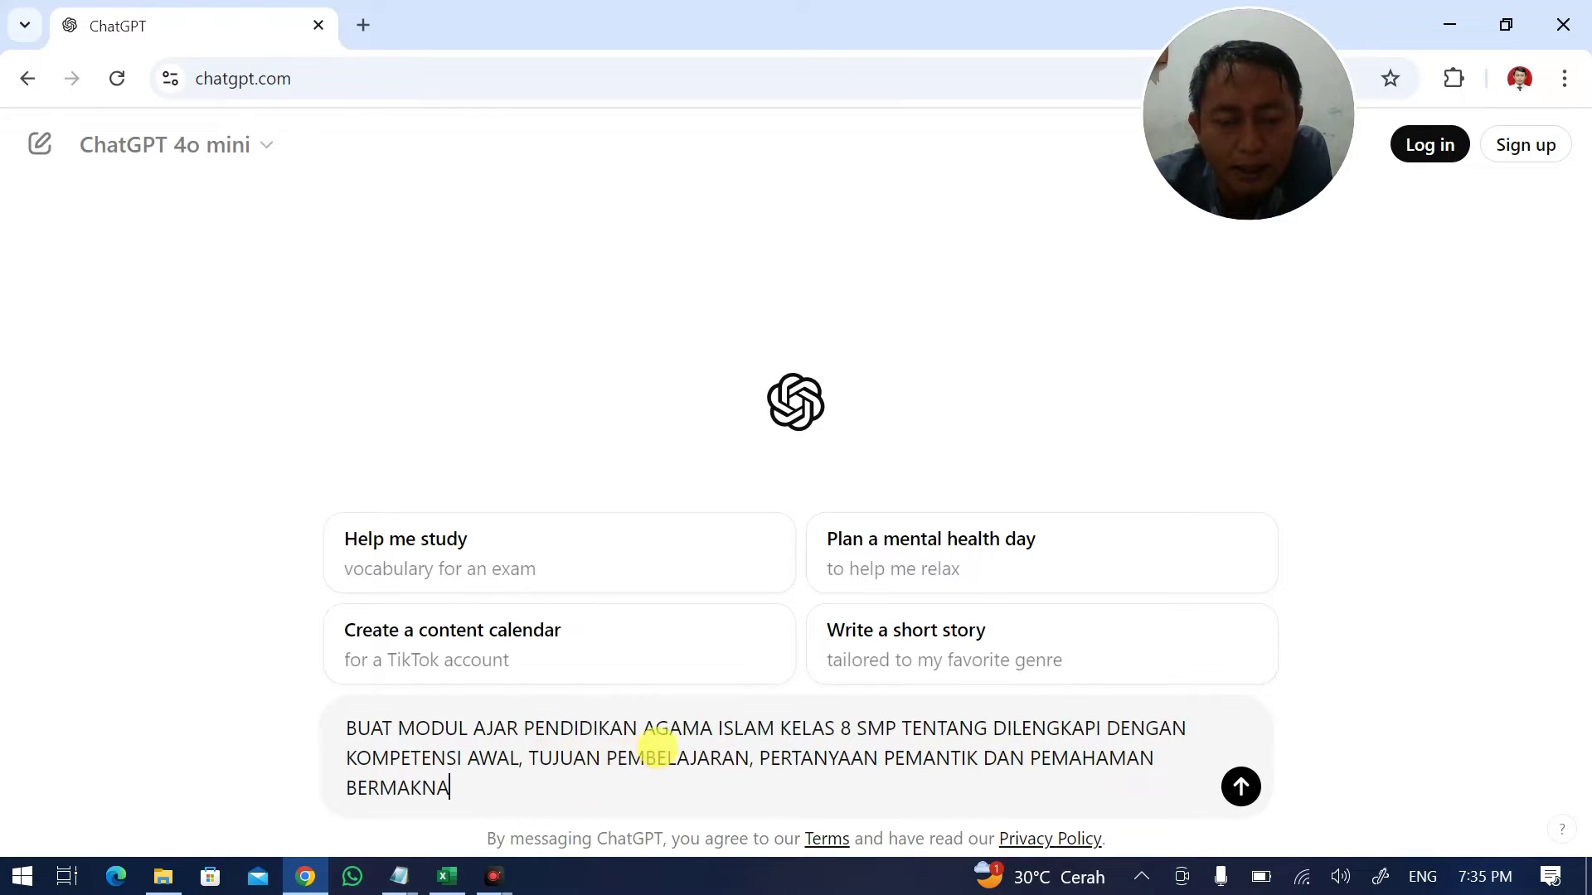
Change the prompt's subject to BAHASA INDONESIA and its class level to KELAS 2 SD.
{"action": "left_click_drag", "start_coordinate": [523, 728], "coordinate": [681, 728]}
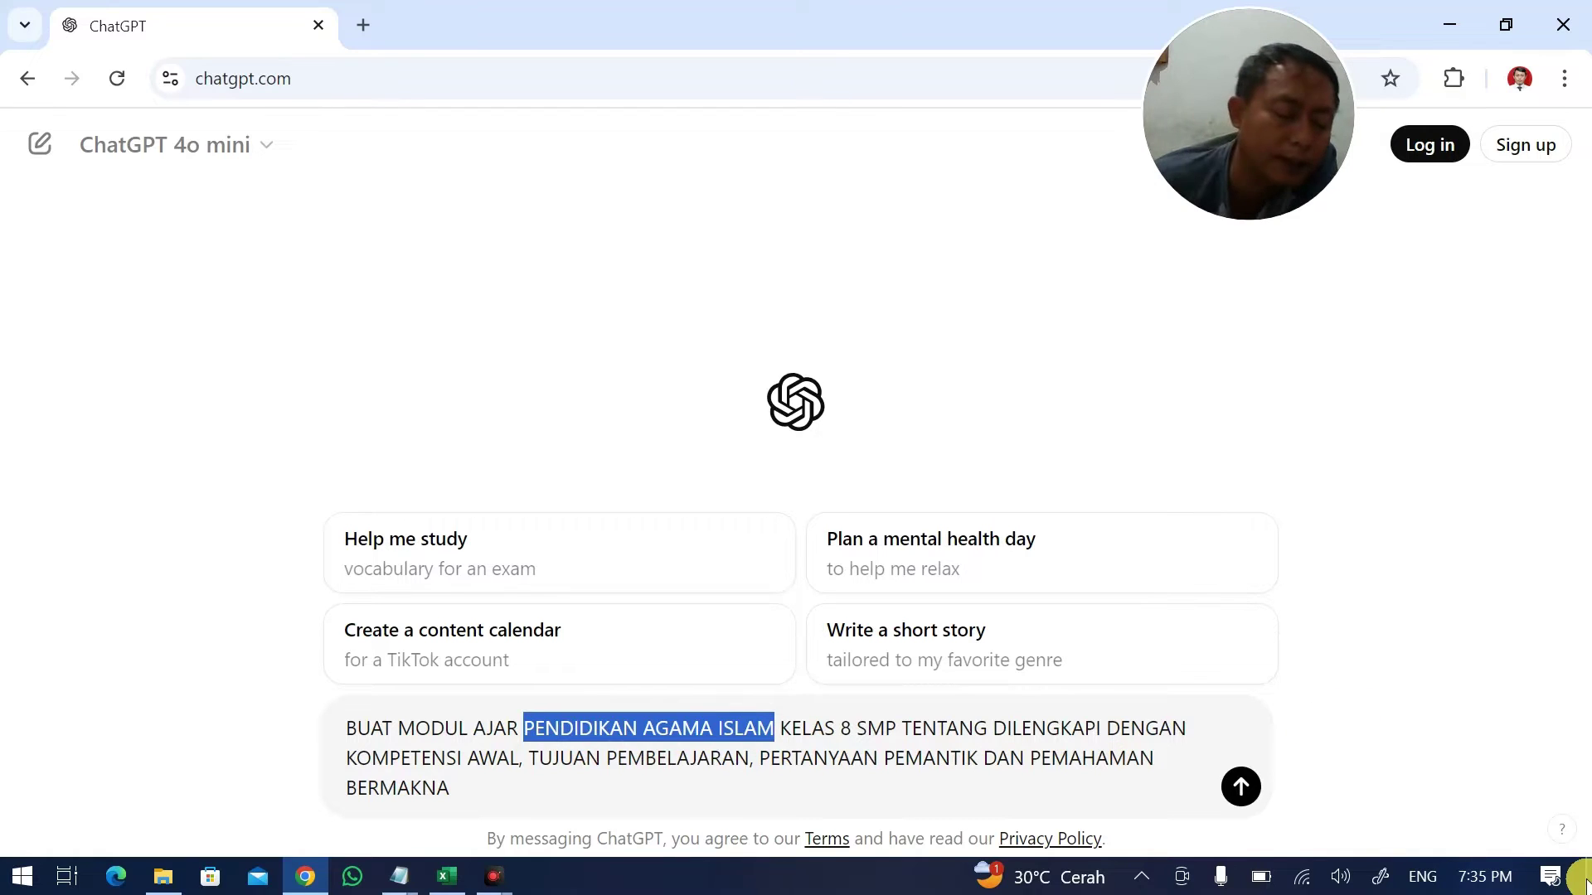
{"action": "type", "text": "BAHASA"}
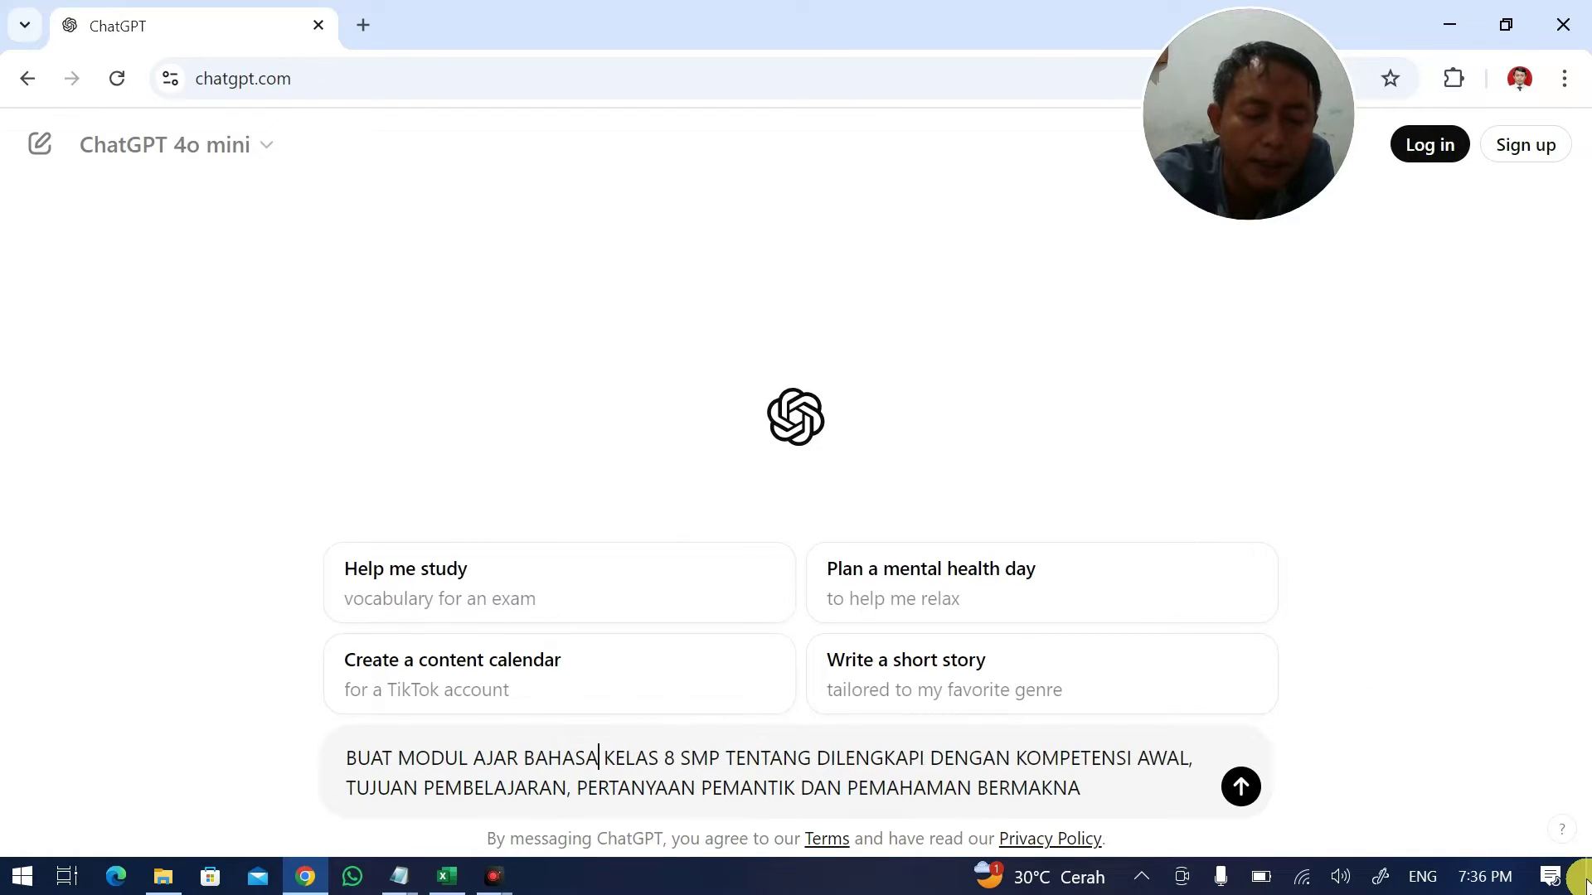
{"action": "type", "text": " INDONESIA"}
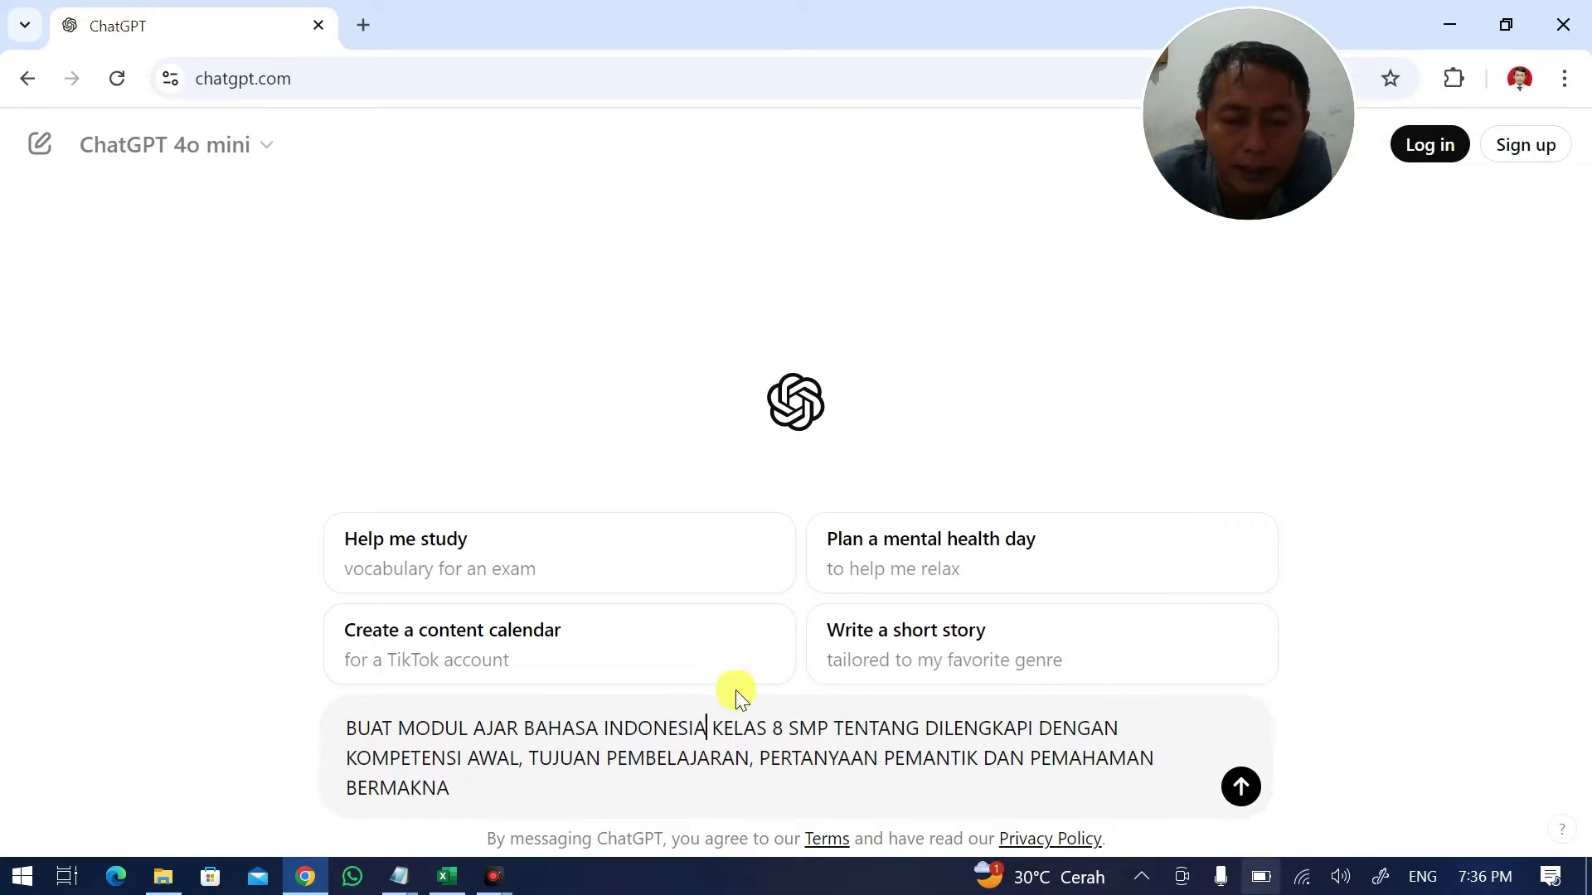
{"action": "key", "text": "BackSpace"}
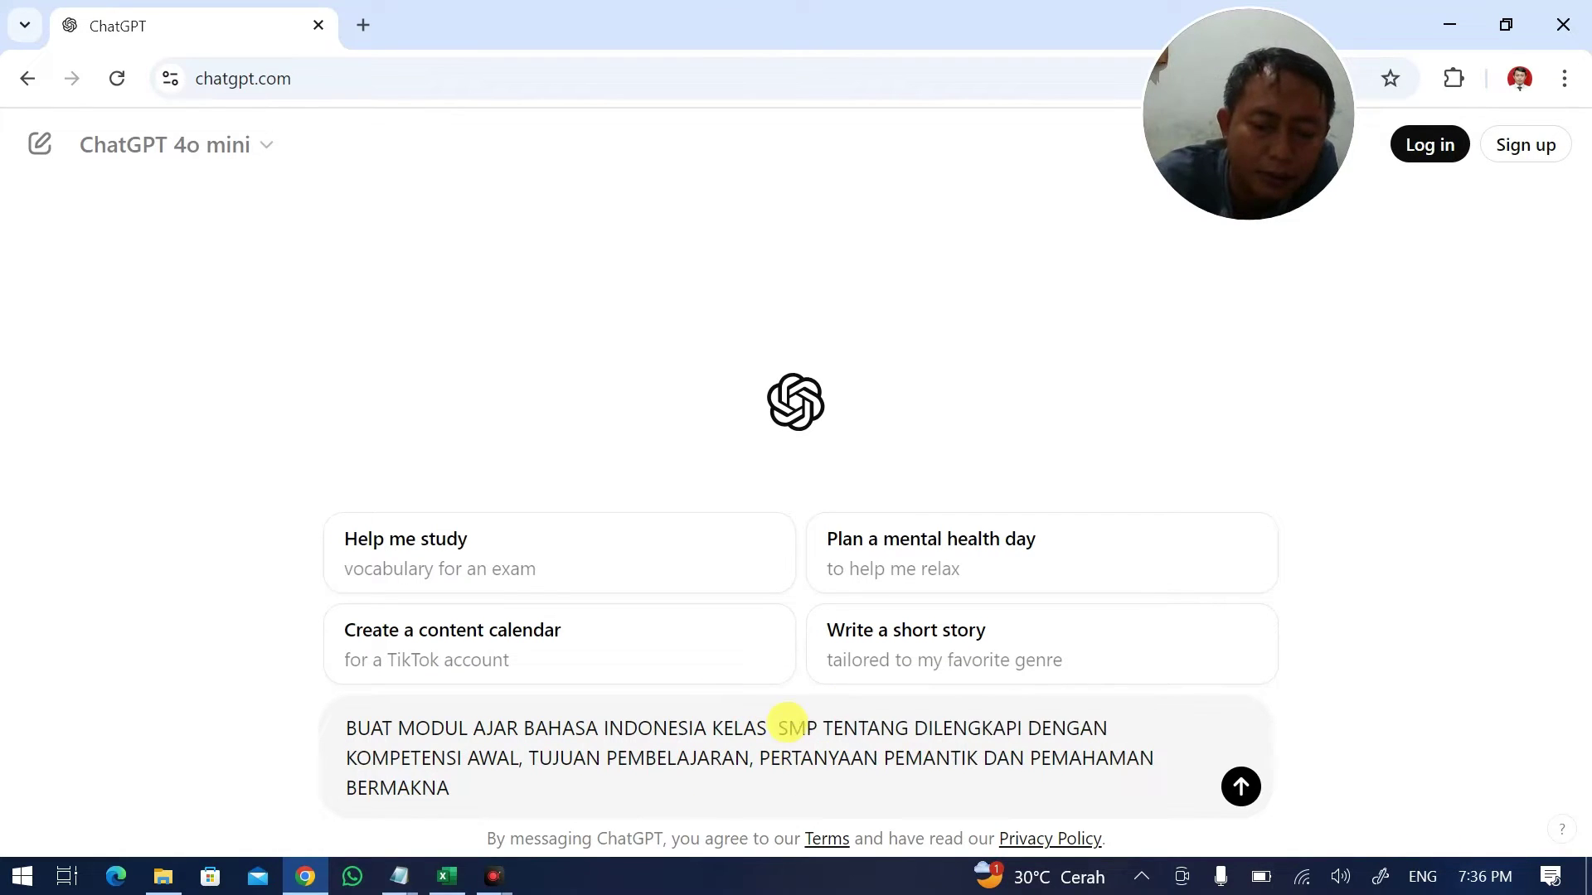
{"action": "type", "text": "2"}
{"action": "key", "text": "Delete"}
{"action": "key", "text": "Delete"}
{"action": "key", "text": "Delete"}
{"action": "key", "text": "Delete"}
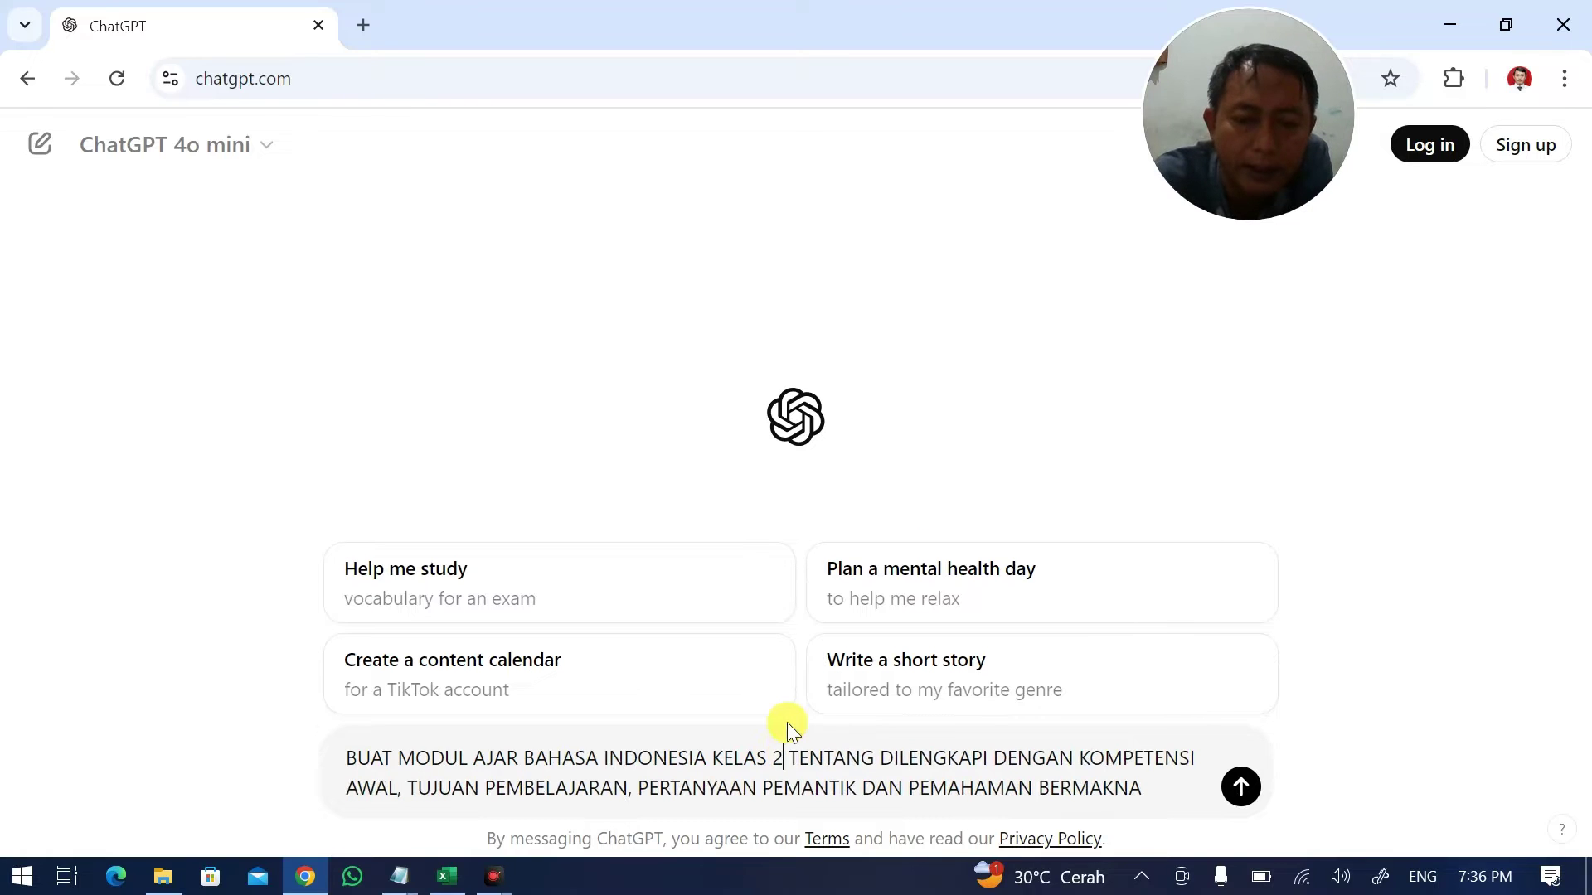
{"action": "type", "text": "SD"}
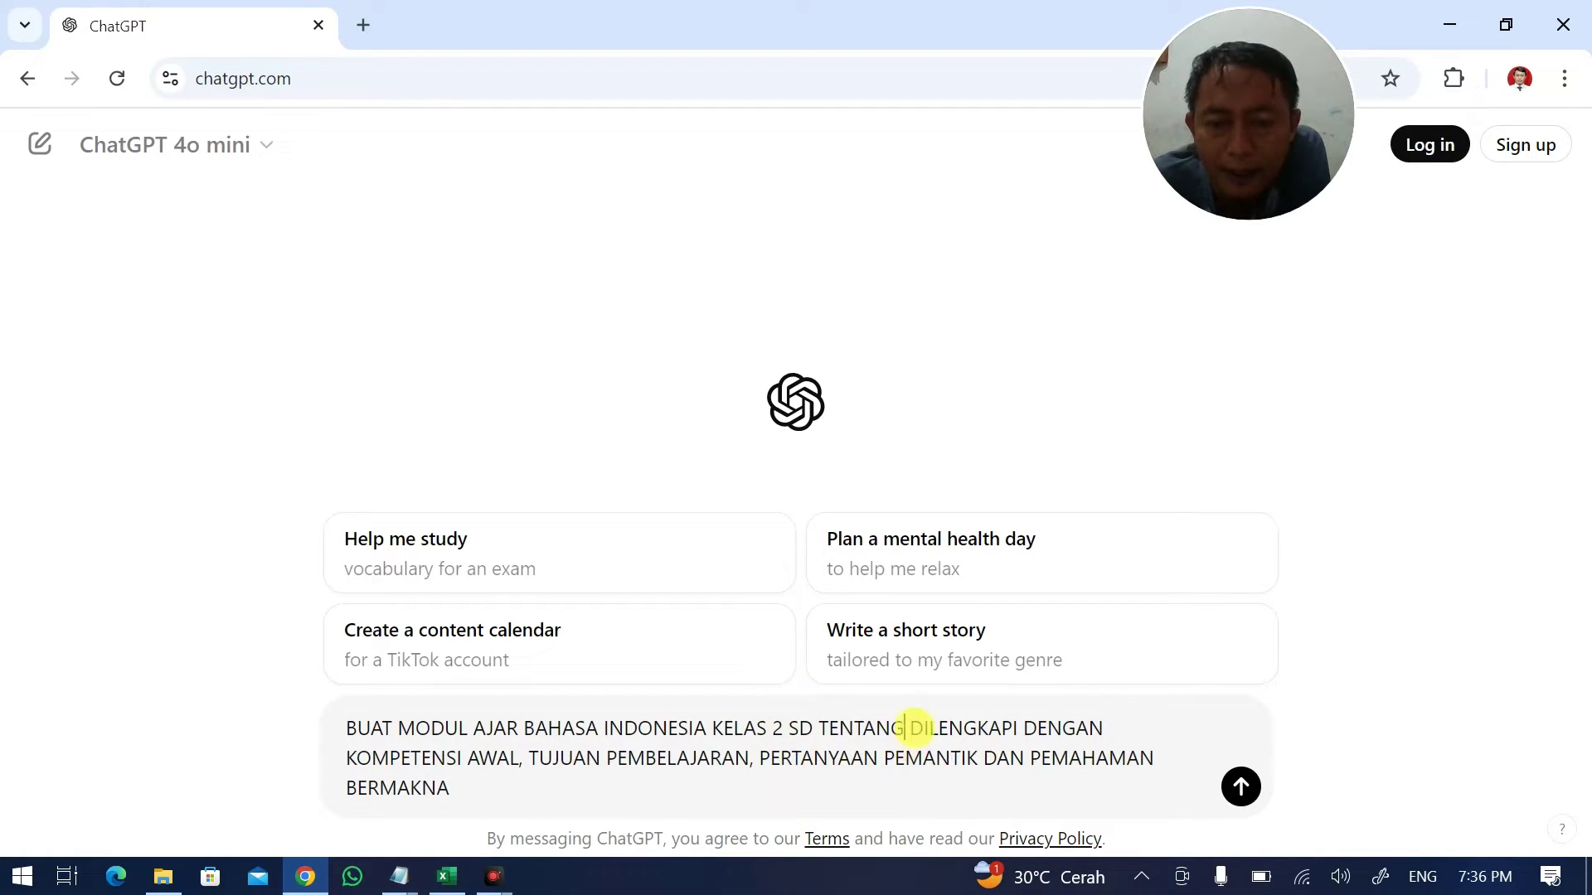
Copy the Materi Pokok text Mengenal Perasaan for code 1.1 from the Excel workbook and insert it after TENTANG in the ChatGPT prompt.
{"action": "left_click", "coordinate": [446, 877]}
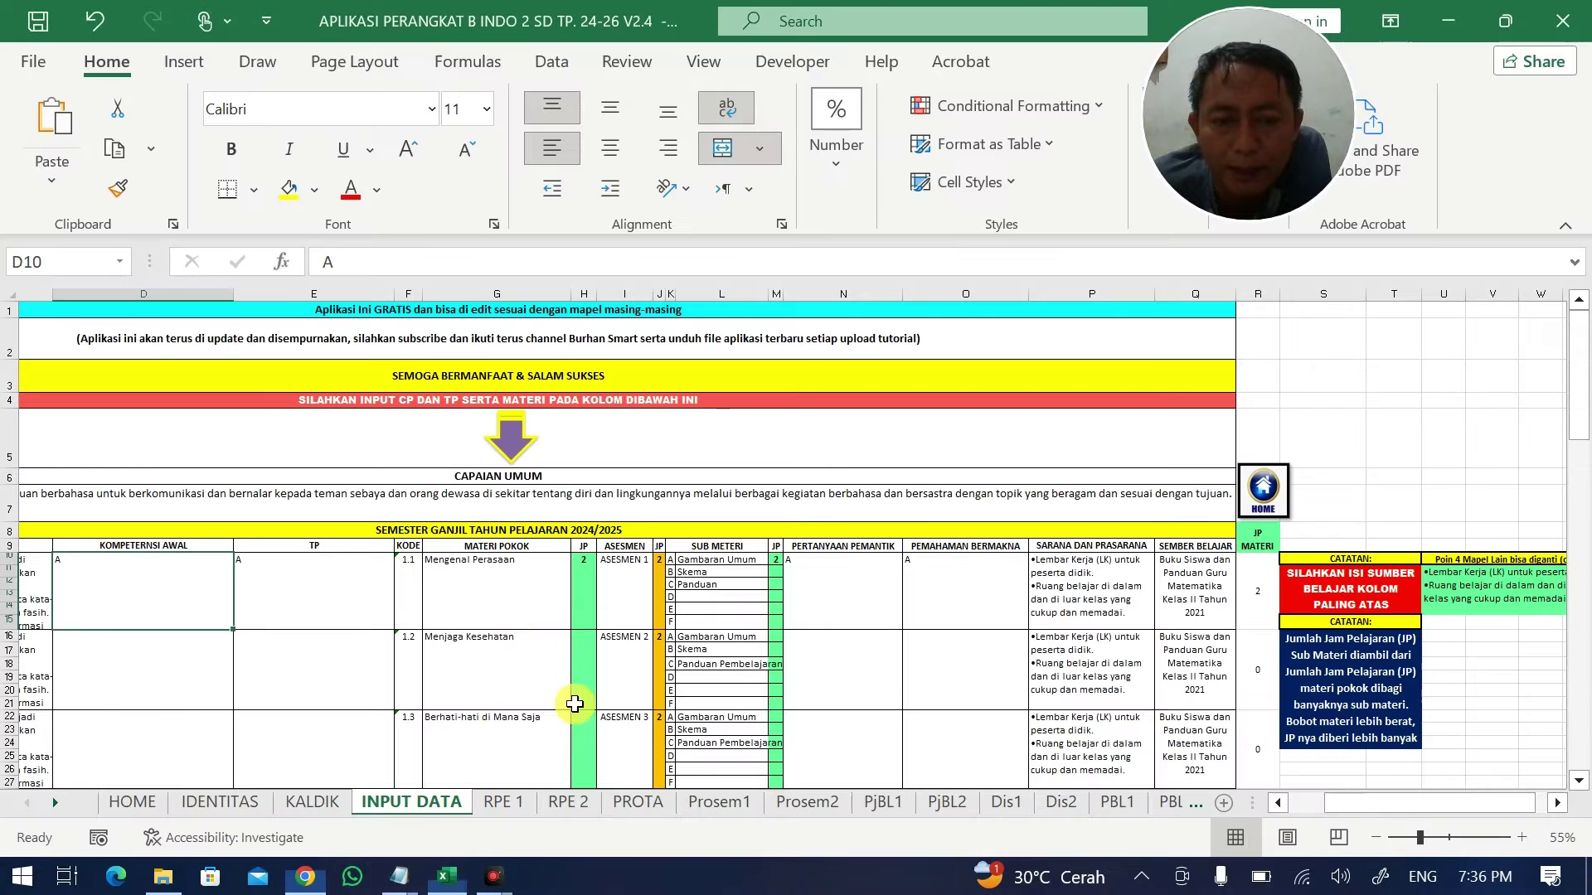
{"action": "left_click", "coordinate": [510, 568]}
{"action": "key", "text": "F2"}
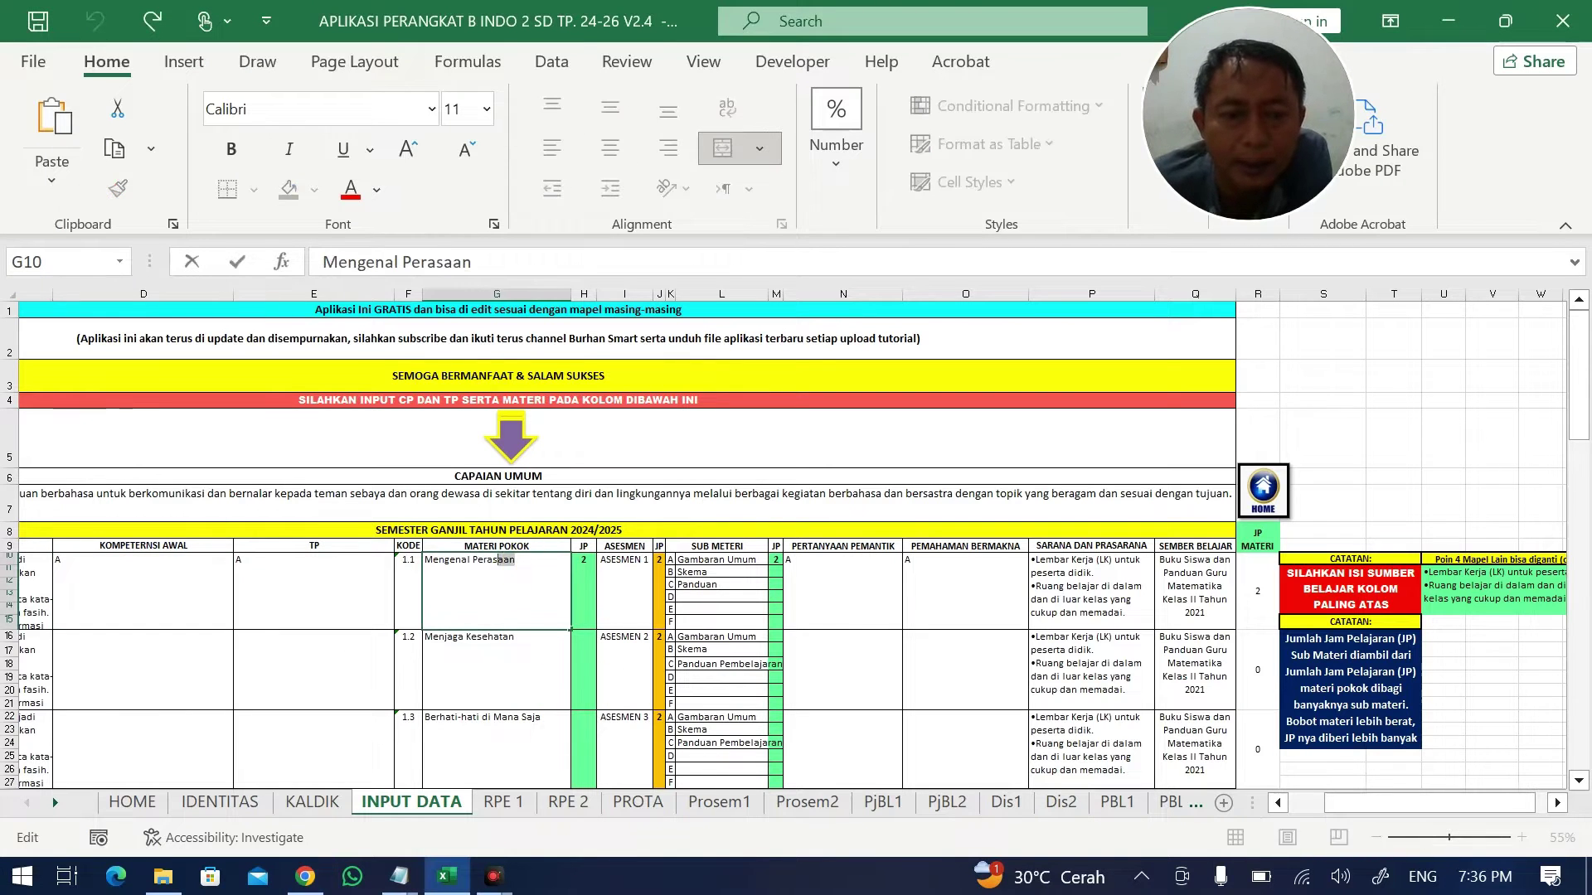
{"action": "left_click_drag", "start_coordinate": [497, 561], "coordinate": [424, 561]}
{"action": "key", "text": "ctrl+c"}
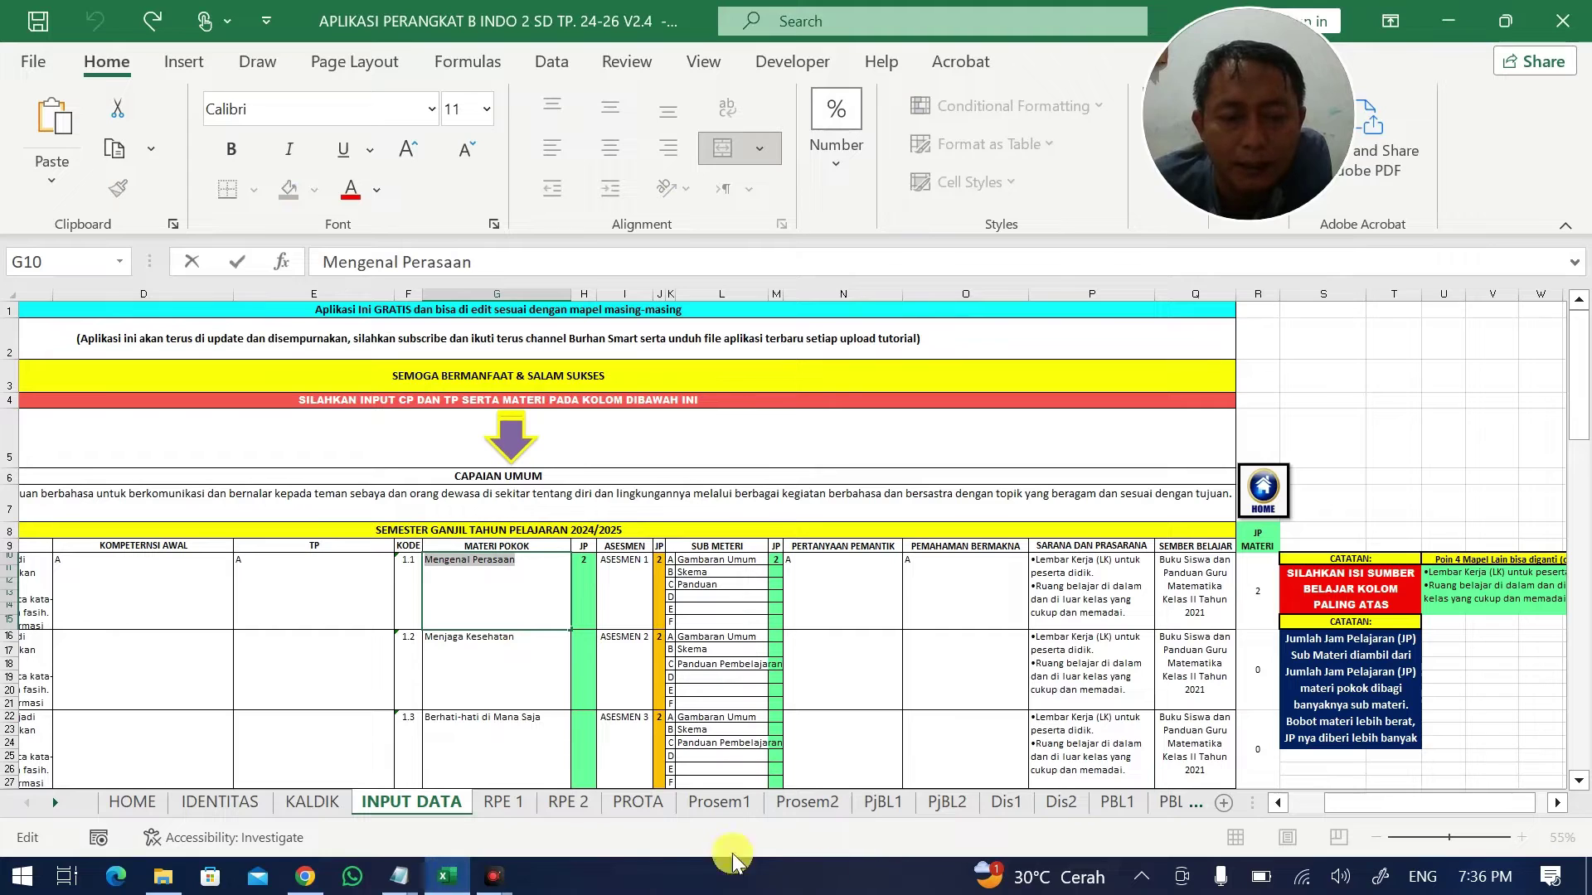
{"action": "left_click", "coordinate": [324, 867]}
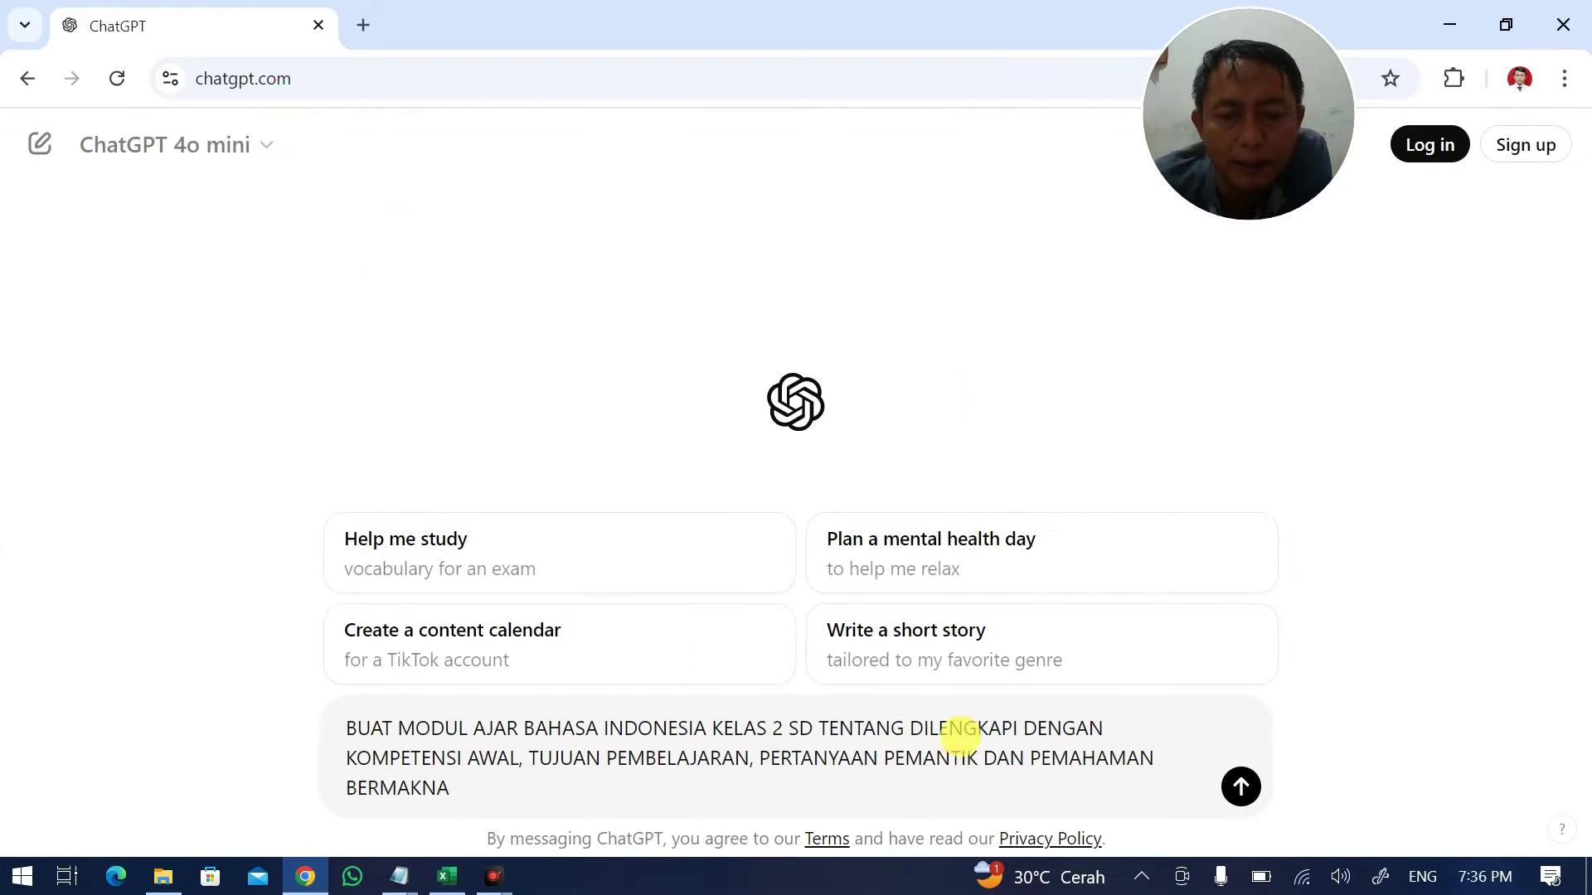
{"action": "right_click", "coordinate": [906, 728]}
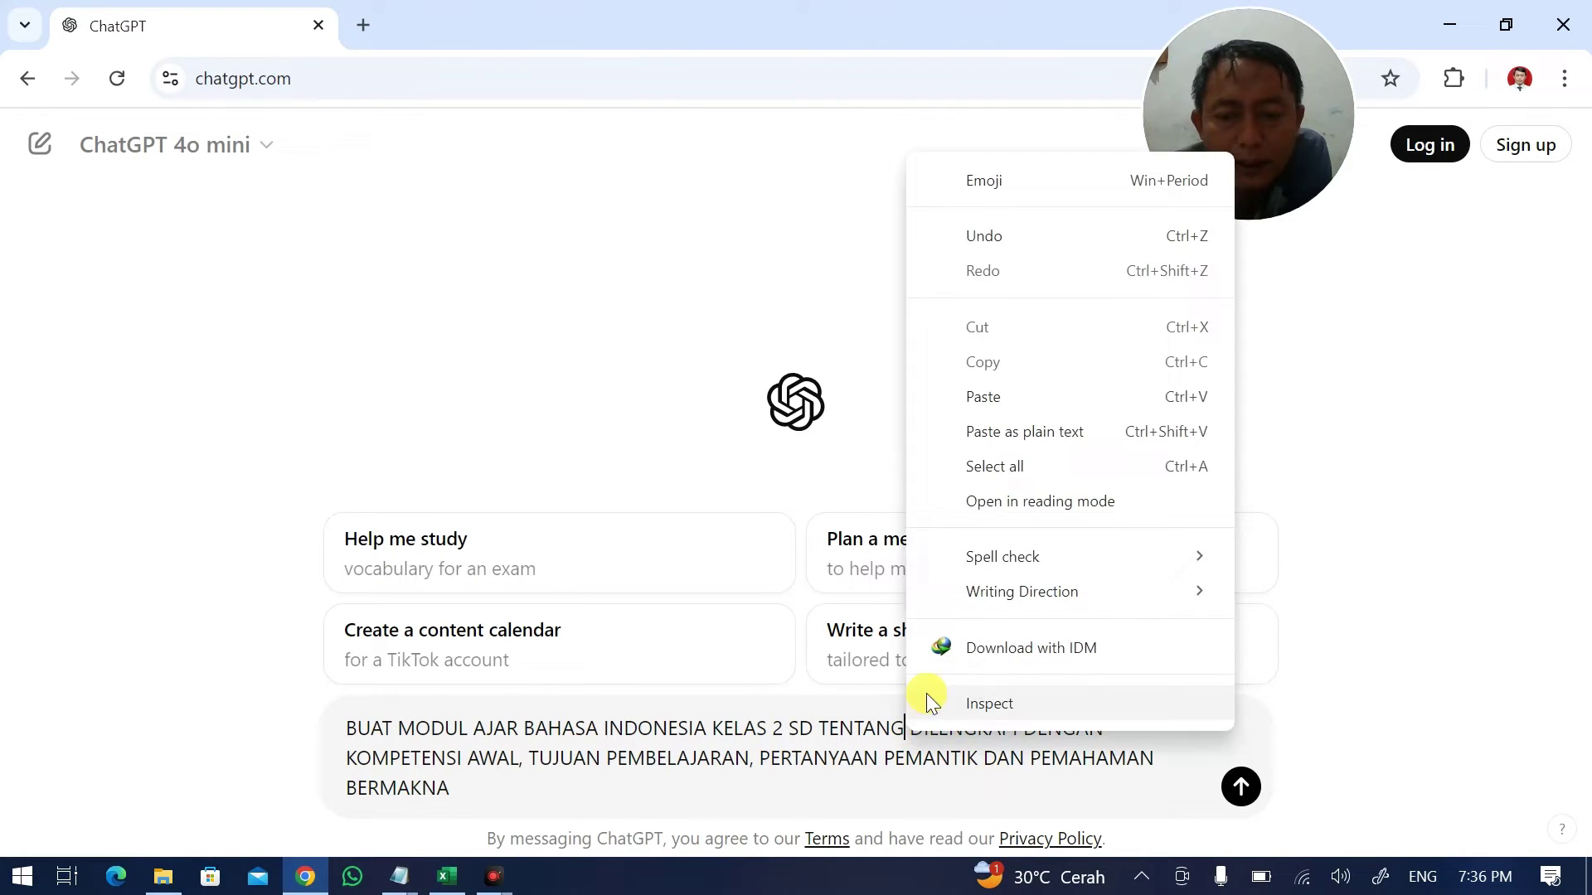
{"action": "left_click", "coordinate": [1000, 399]}
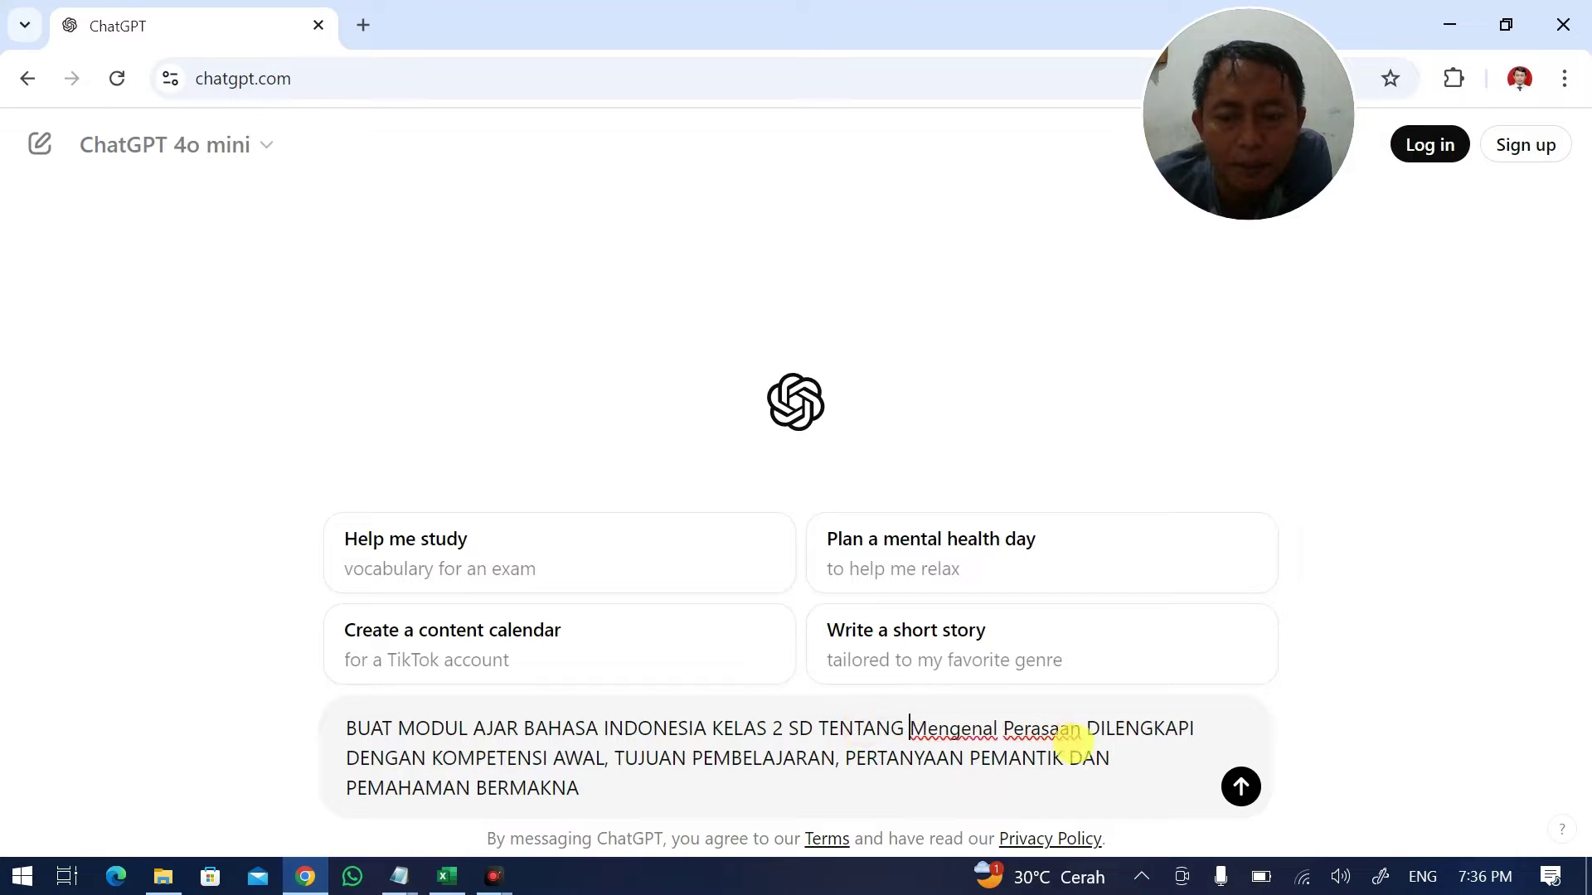
Check the topic and requested components in the prompt, and send it to ChatGPT.
{"action": "left_click_drag", "start_coordinate": [1040, 728], "coordinate": [928, 728]}
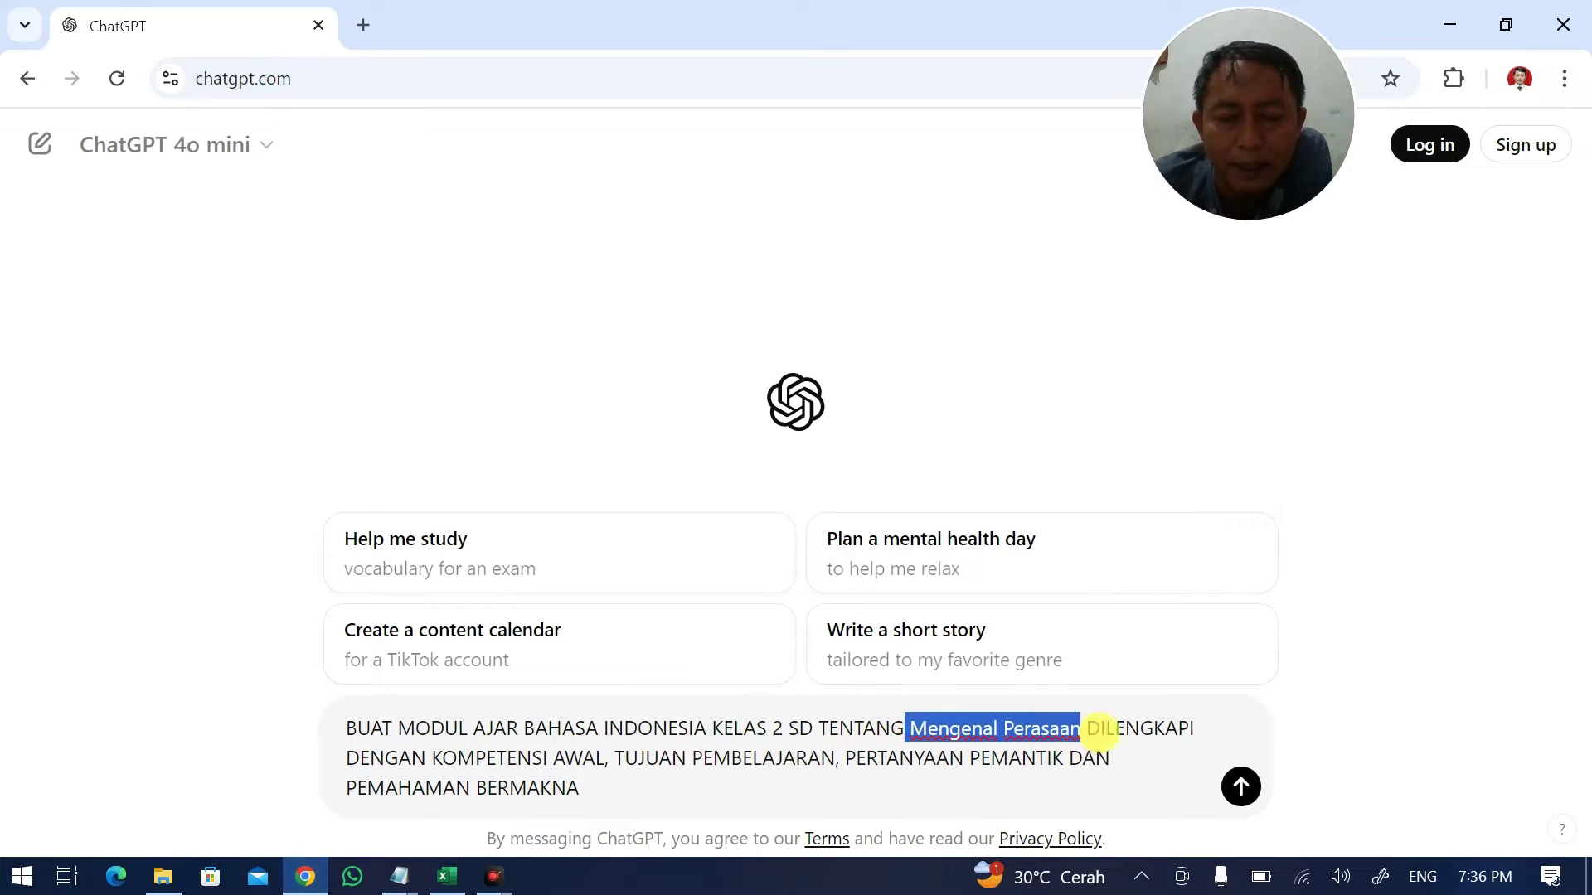
{"action": "left_click_drag", "start_coordinate": [517, 757], "coordinate": [581, 757]}
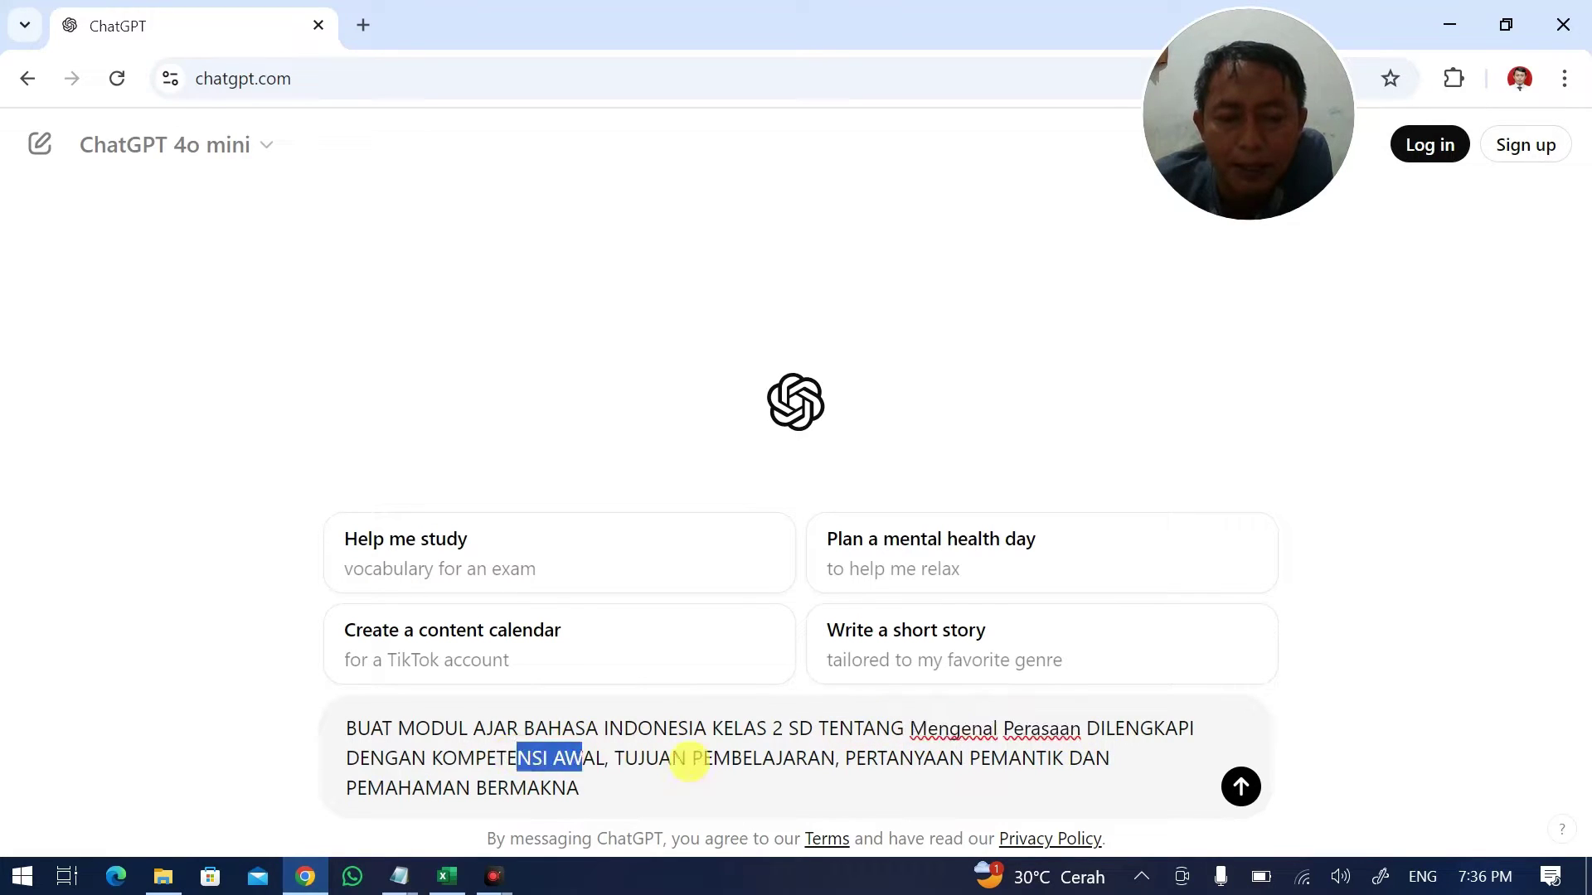
{"action": "left_click_drag", "start_coordinate": [692, 758], "coordinate": [807, 760]}
{"action": "left_click_drag", "start_coordinate": [924, 758], "coordinate": [1035, 758]}
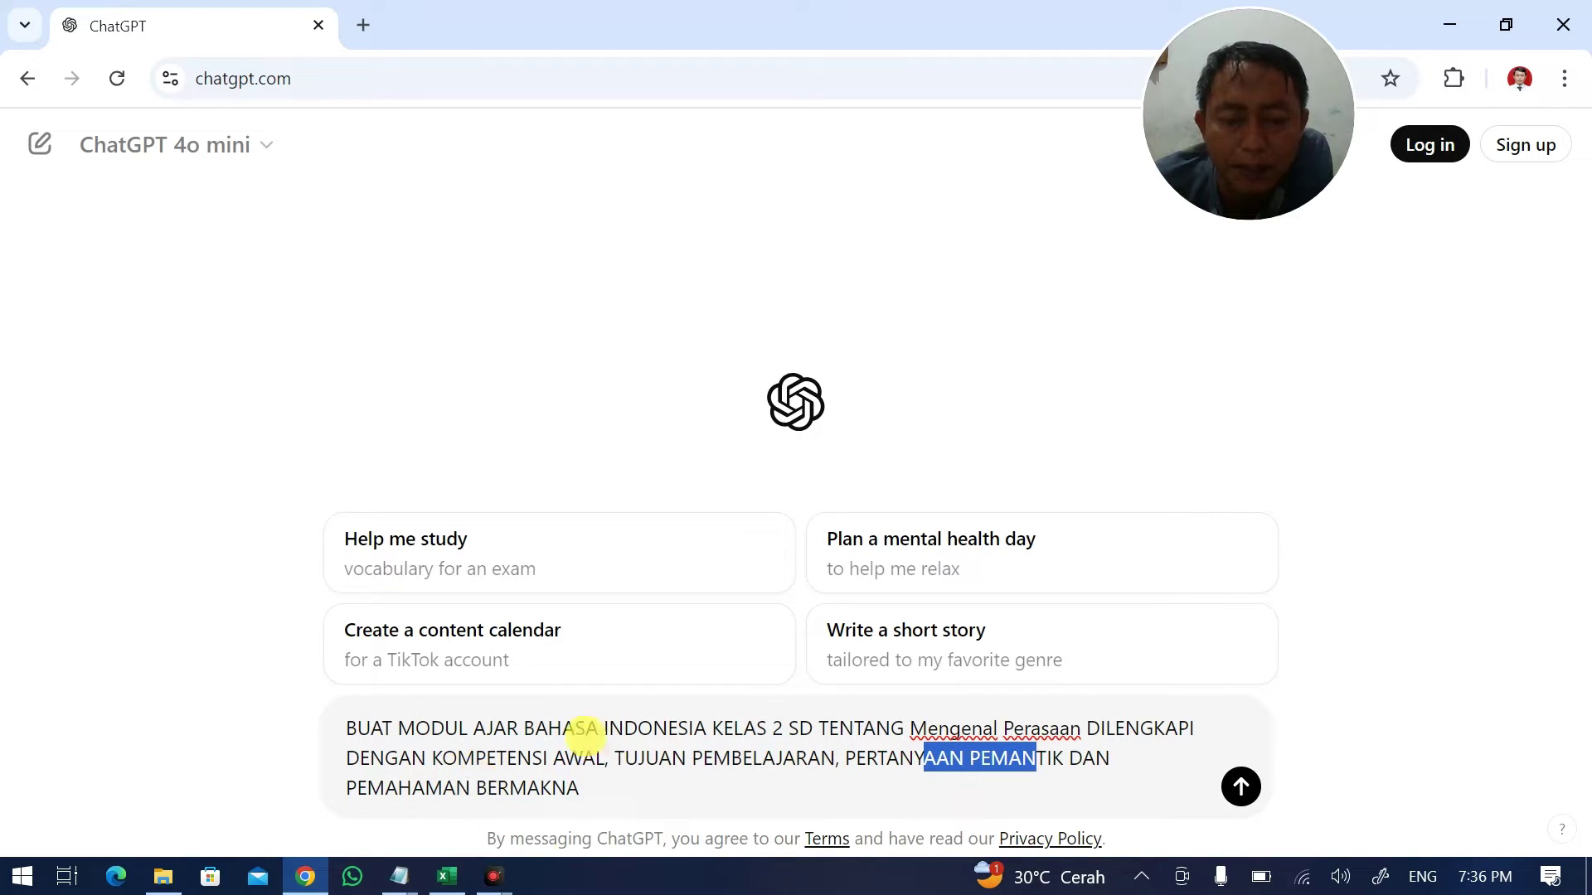
{"action": "left_click", "coordinate": [1243, 789]}
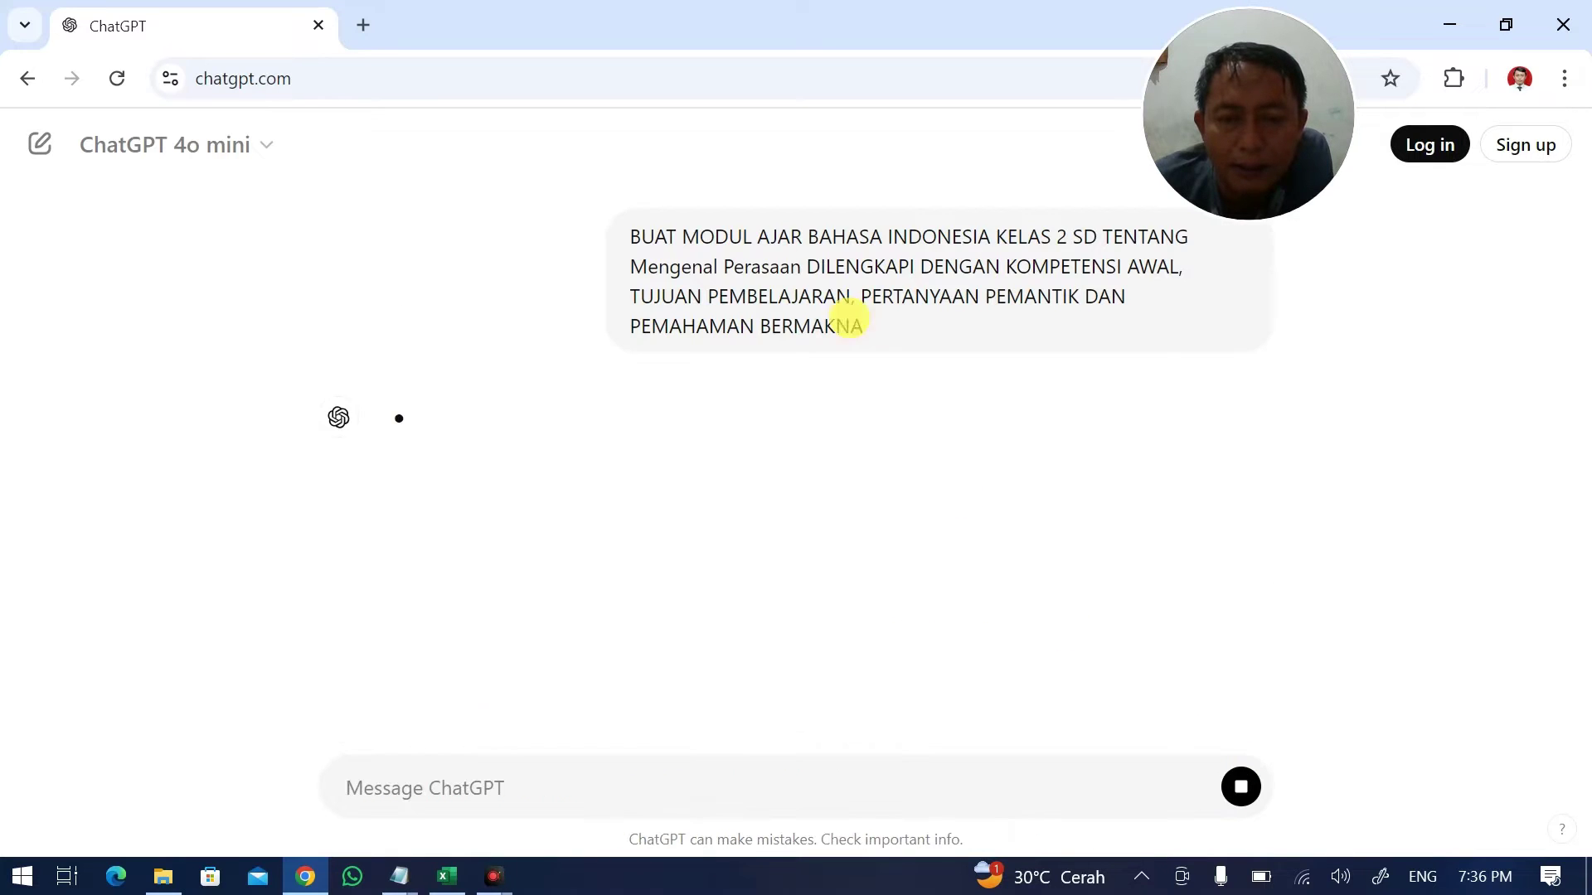
Copy the sent prompt text and paste it into the message box as a new draft.
{"action": "left_click_drag", "start_coordinate": [657, 217], "coordinate": [854, 309]}
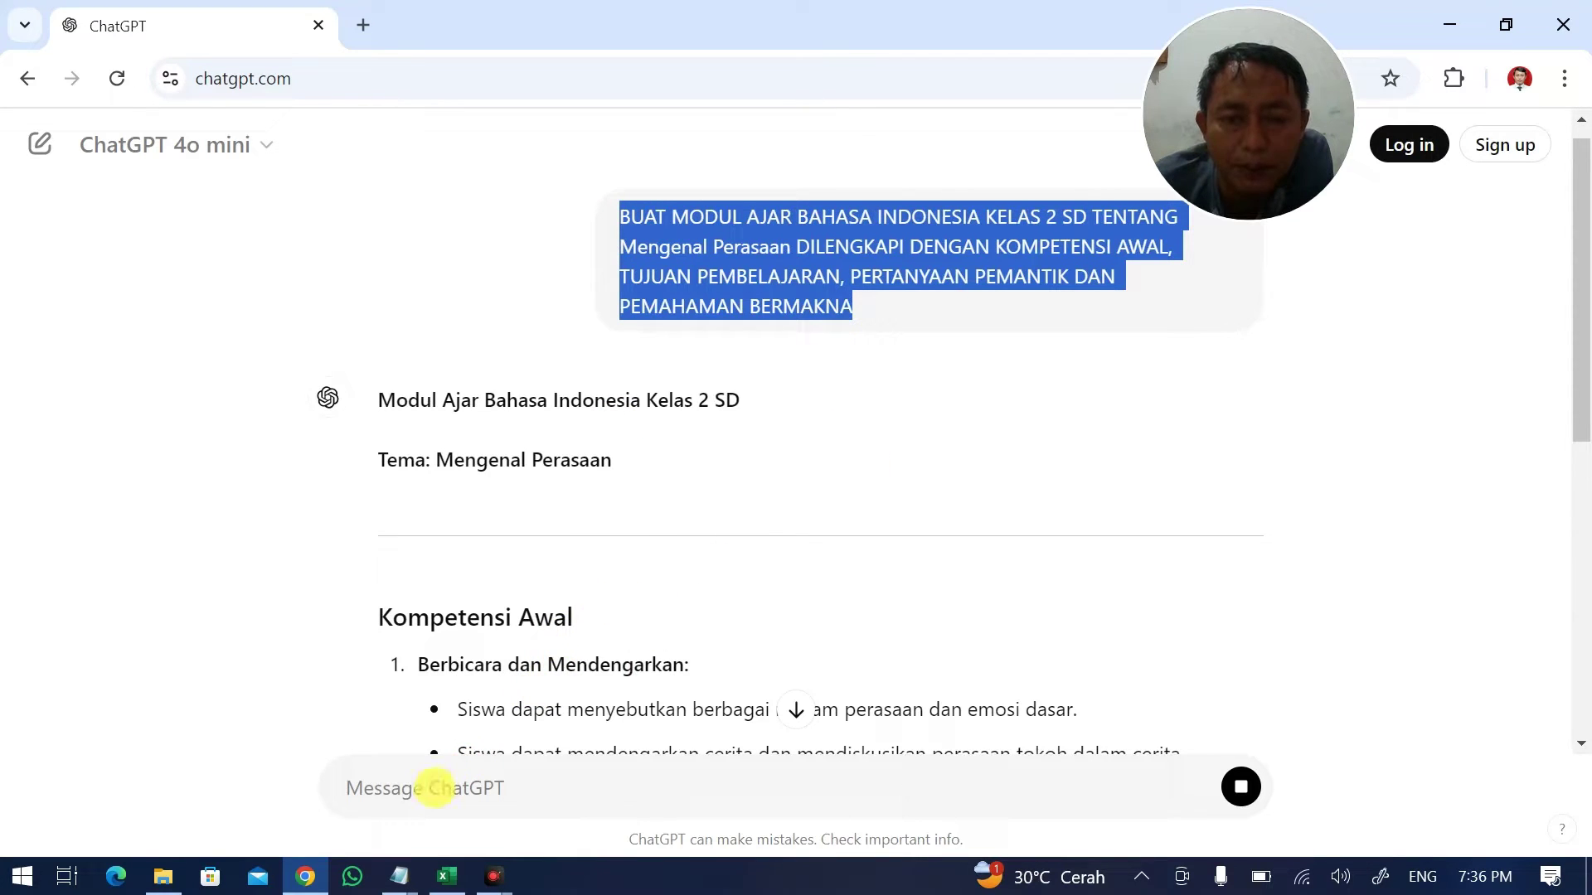
{"action": "right_click", "coordinate": [717, 248]}
{"action": "left_click", "coordinate": [437, 705]}
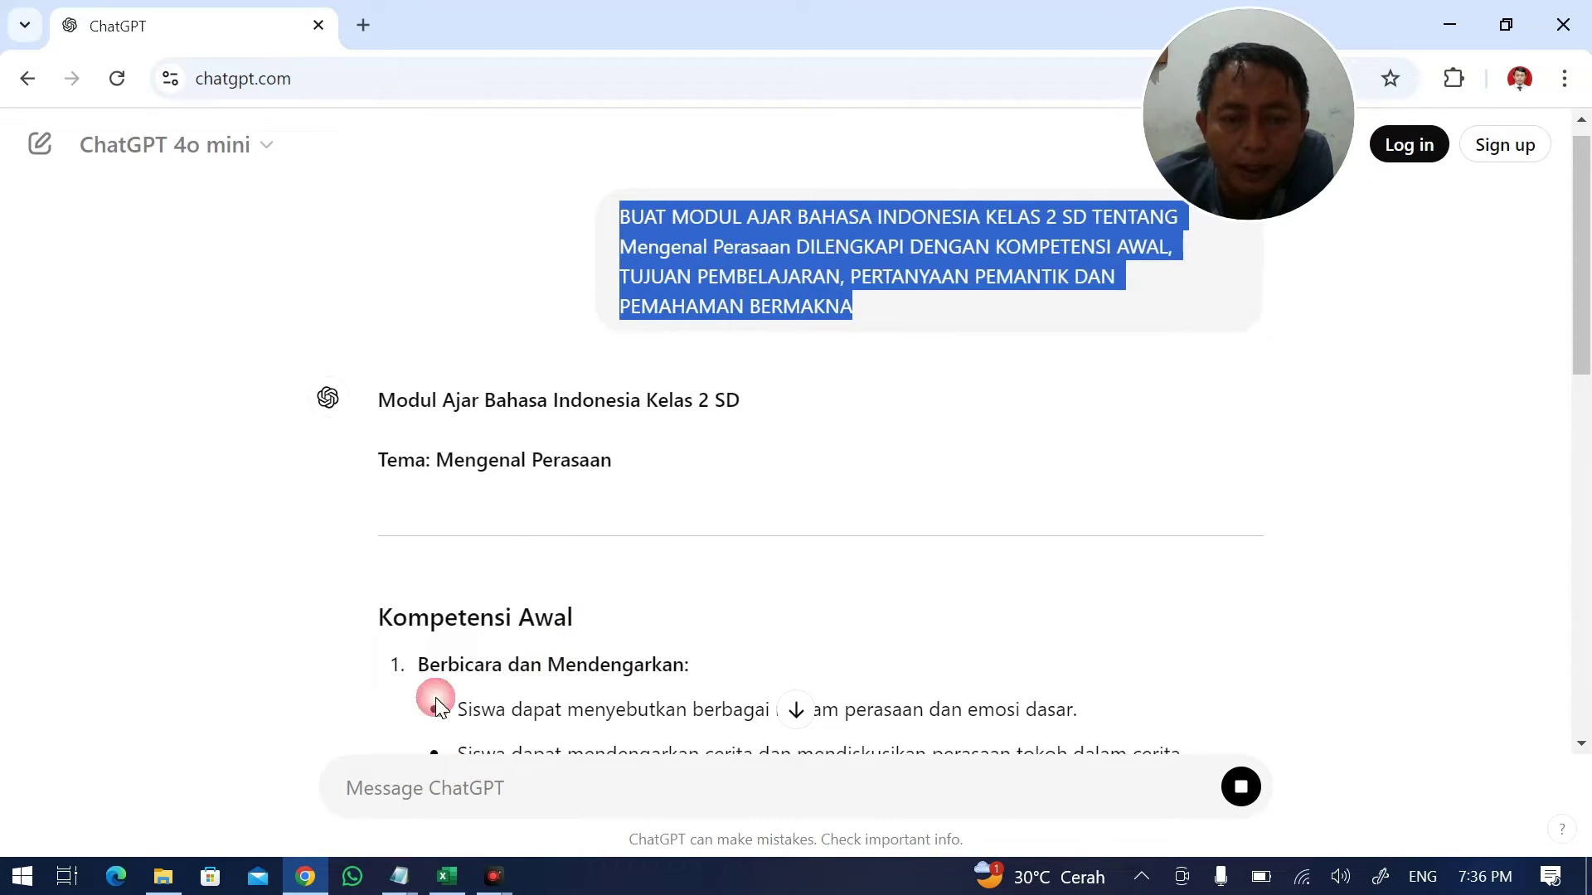
{"action": "left_click", "coordinate": [419, 788]}
{"action": "right_click", "coordinate": [419, 790]}
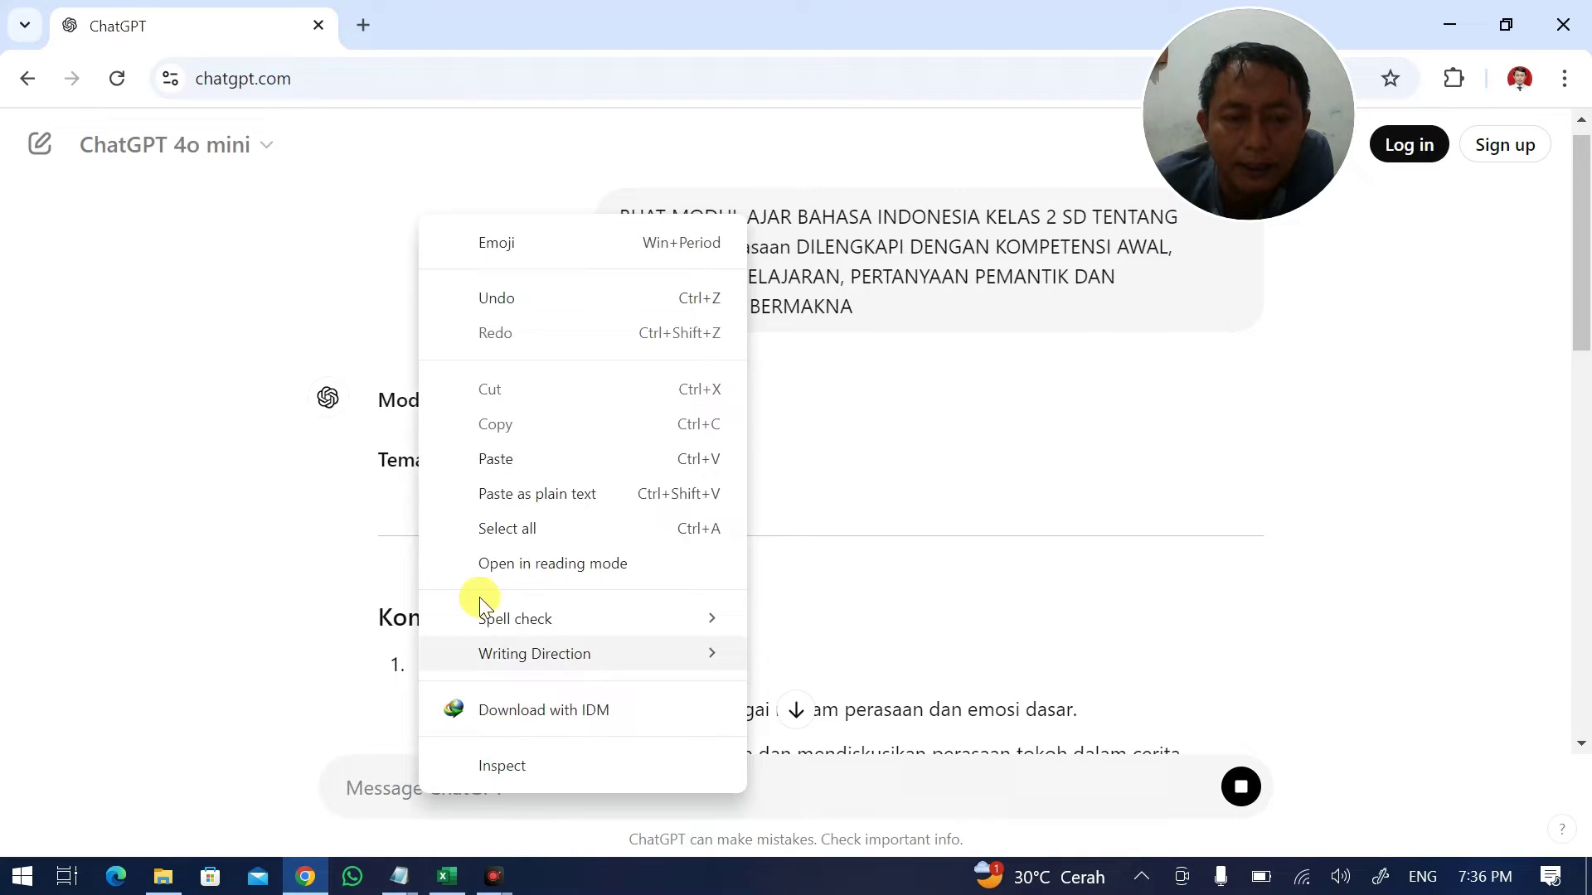
{"action": "left_click", "coordinate": [512, 462]}
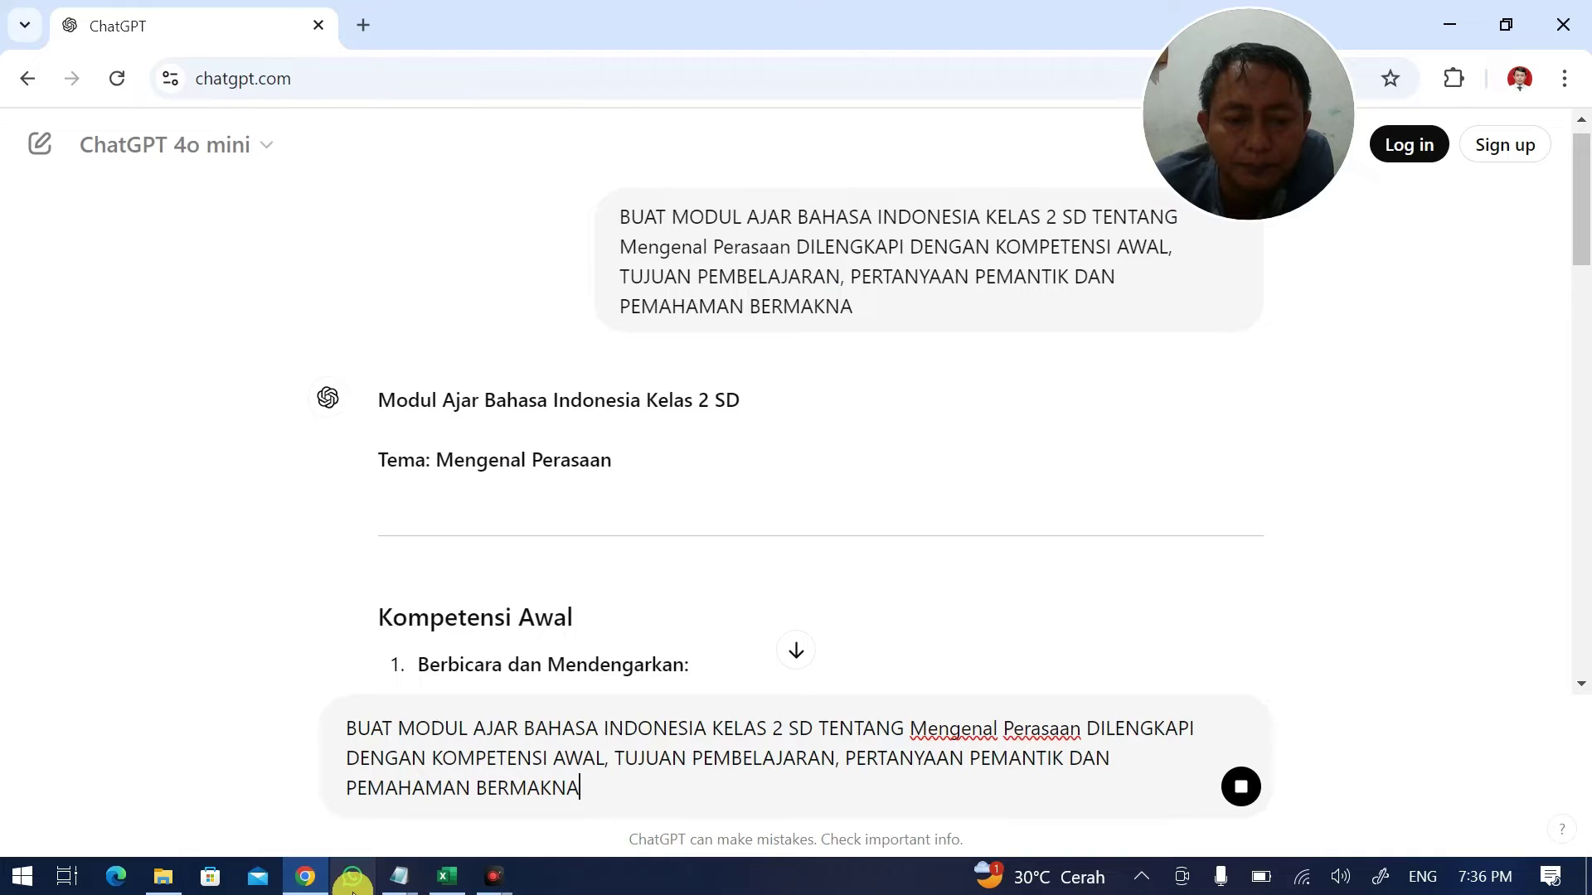
Switch to the Excel workbook and copy the Materi Pokok text Menjaga Kesehatan for code 1.2.
{"action": "left_click", "coordinate": [447, 876]}
{"action": "left_click", "coordinate": [490, 637]}
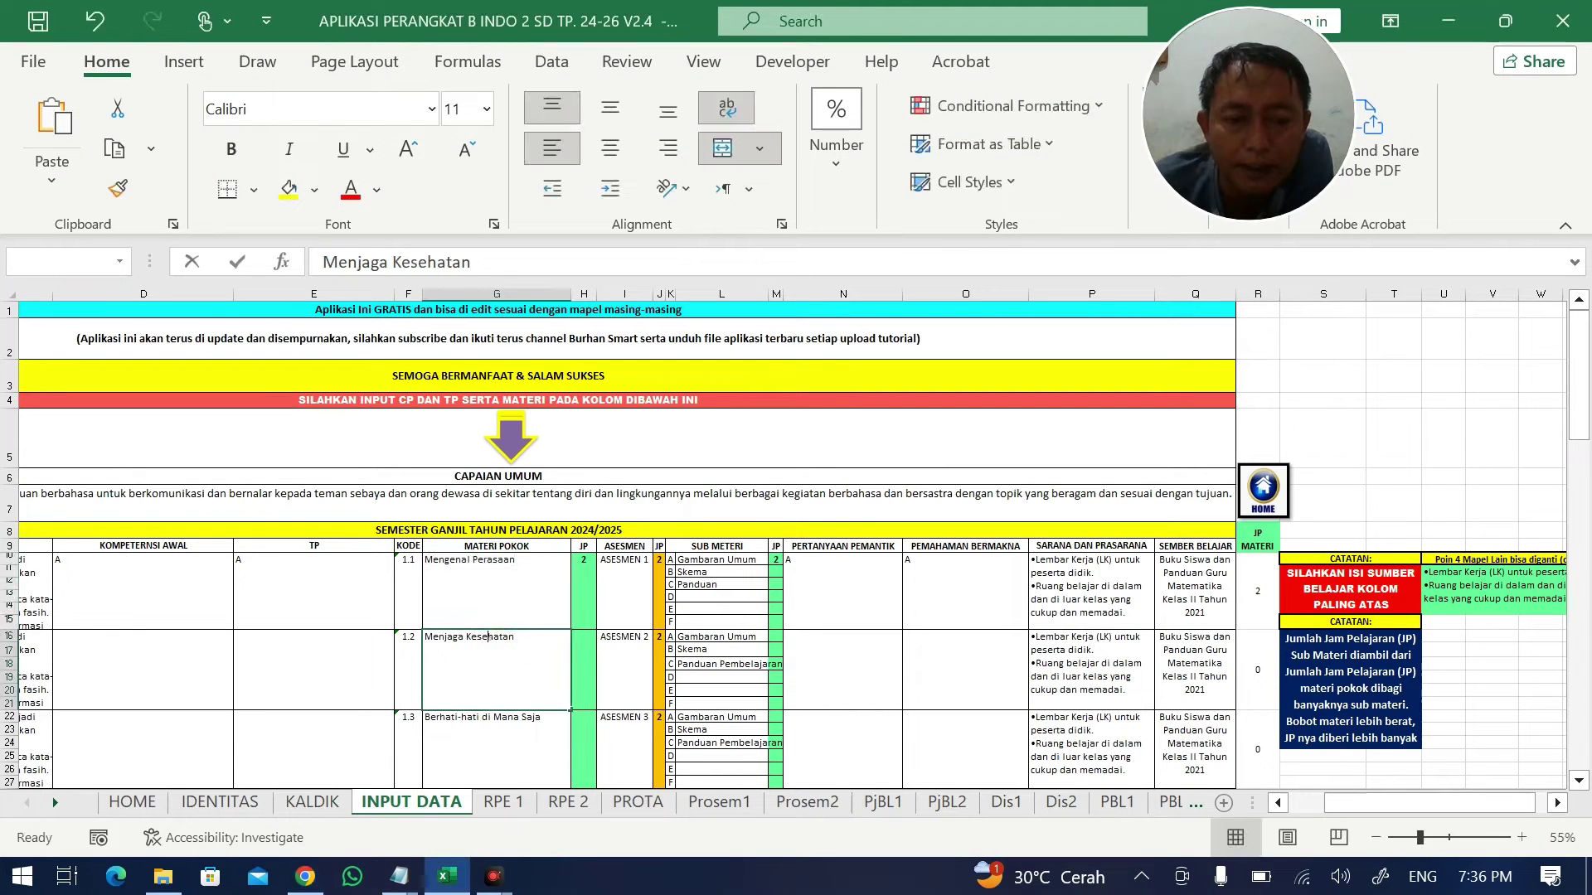
{"action": "double_click", "coordinate": [447, 636]}
{"action": "right_click", "coordinate": [452, 640]}
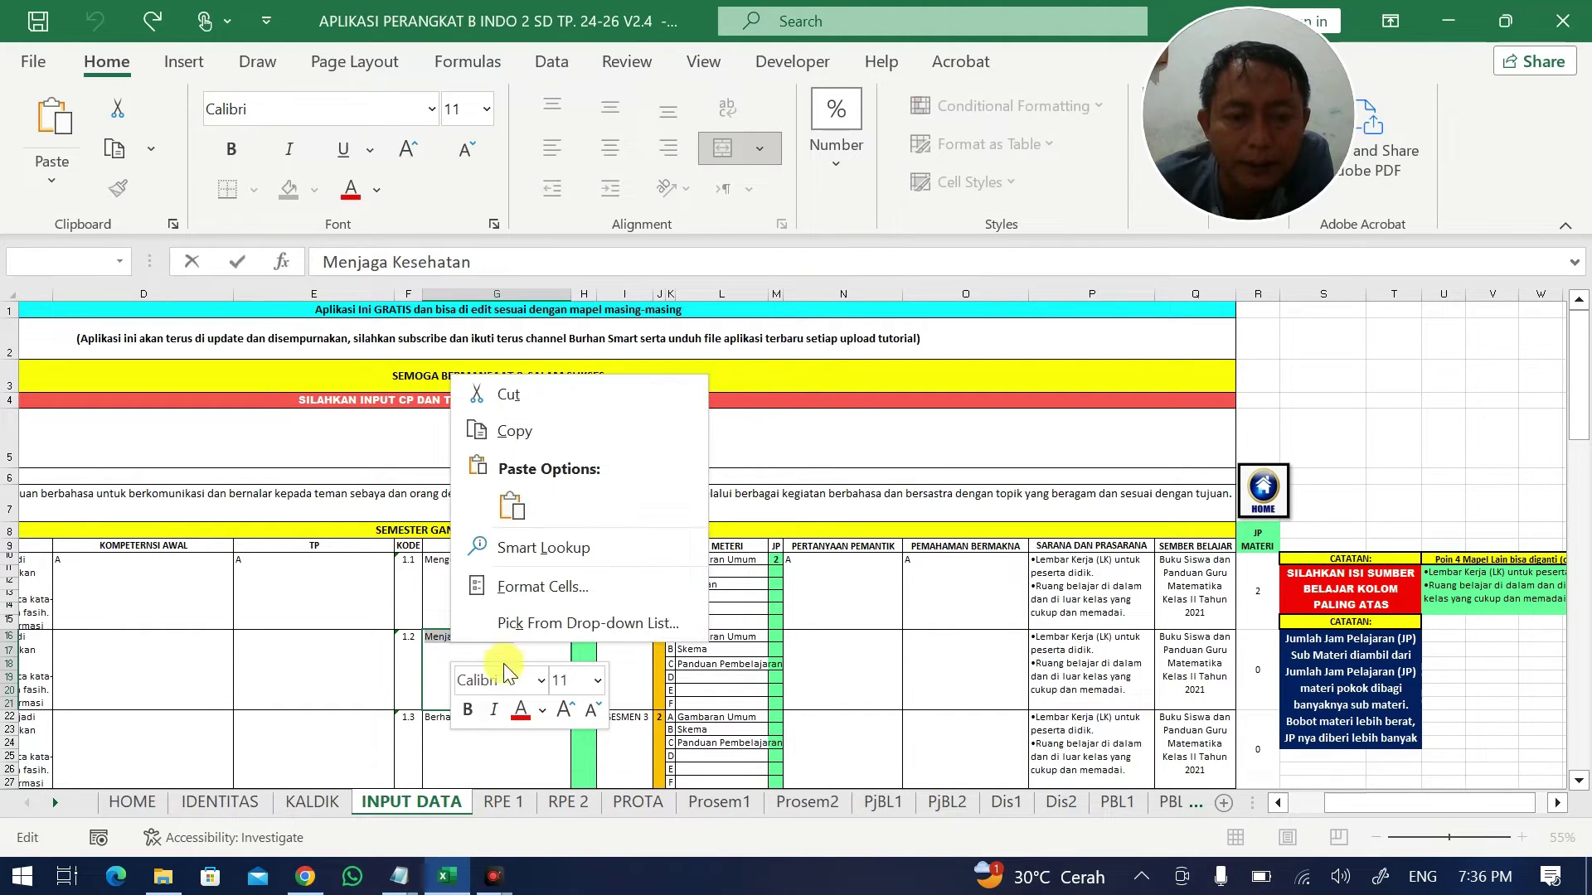
{"action": "left_click", "coordinate": [508, 439]}
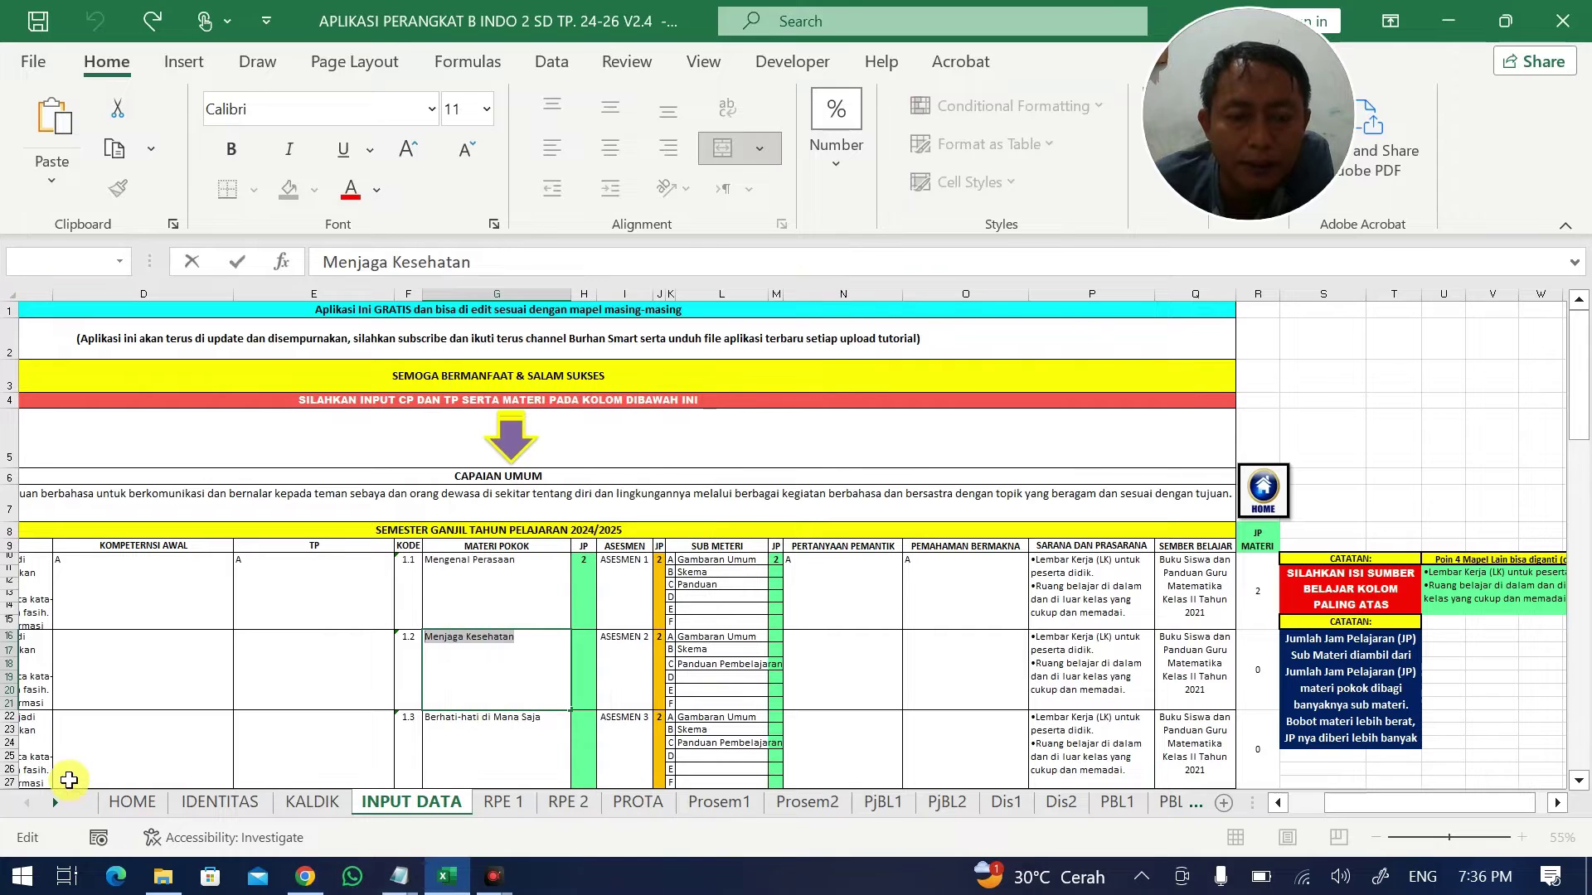
Switch back to ChatGPT in Chrome and replace the draft prompt's topic with Menjaga Kesehatan.
{"action": "left_click", "coordinate": [305, 876]}
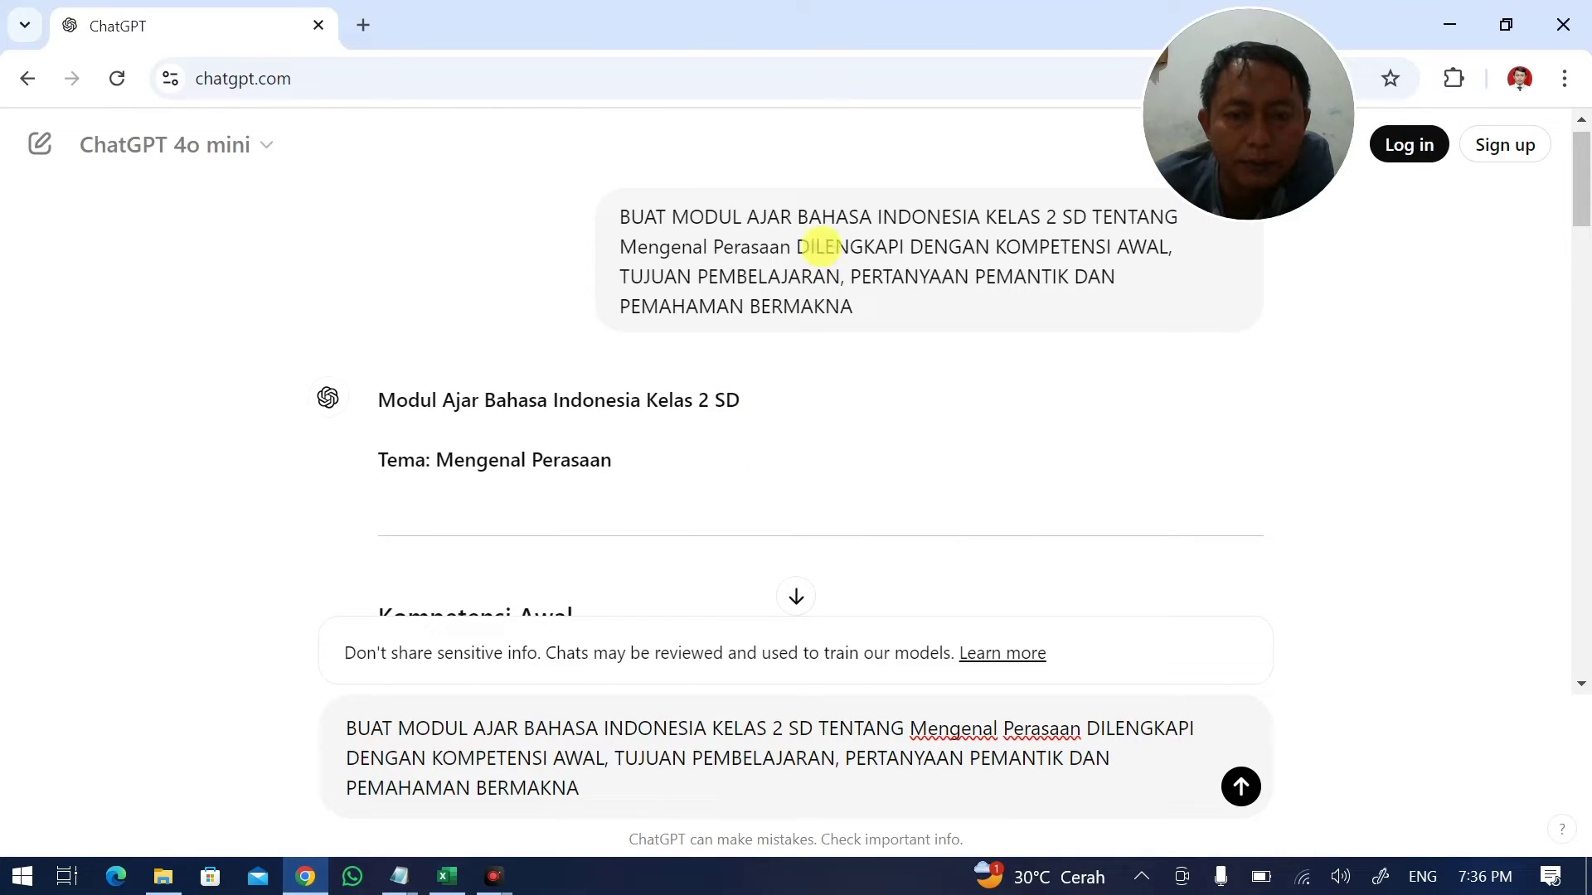
{"action": "left_click_drag", "start_coordinate": [787, 246], "coordinate": [1045, 217]}
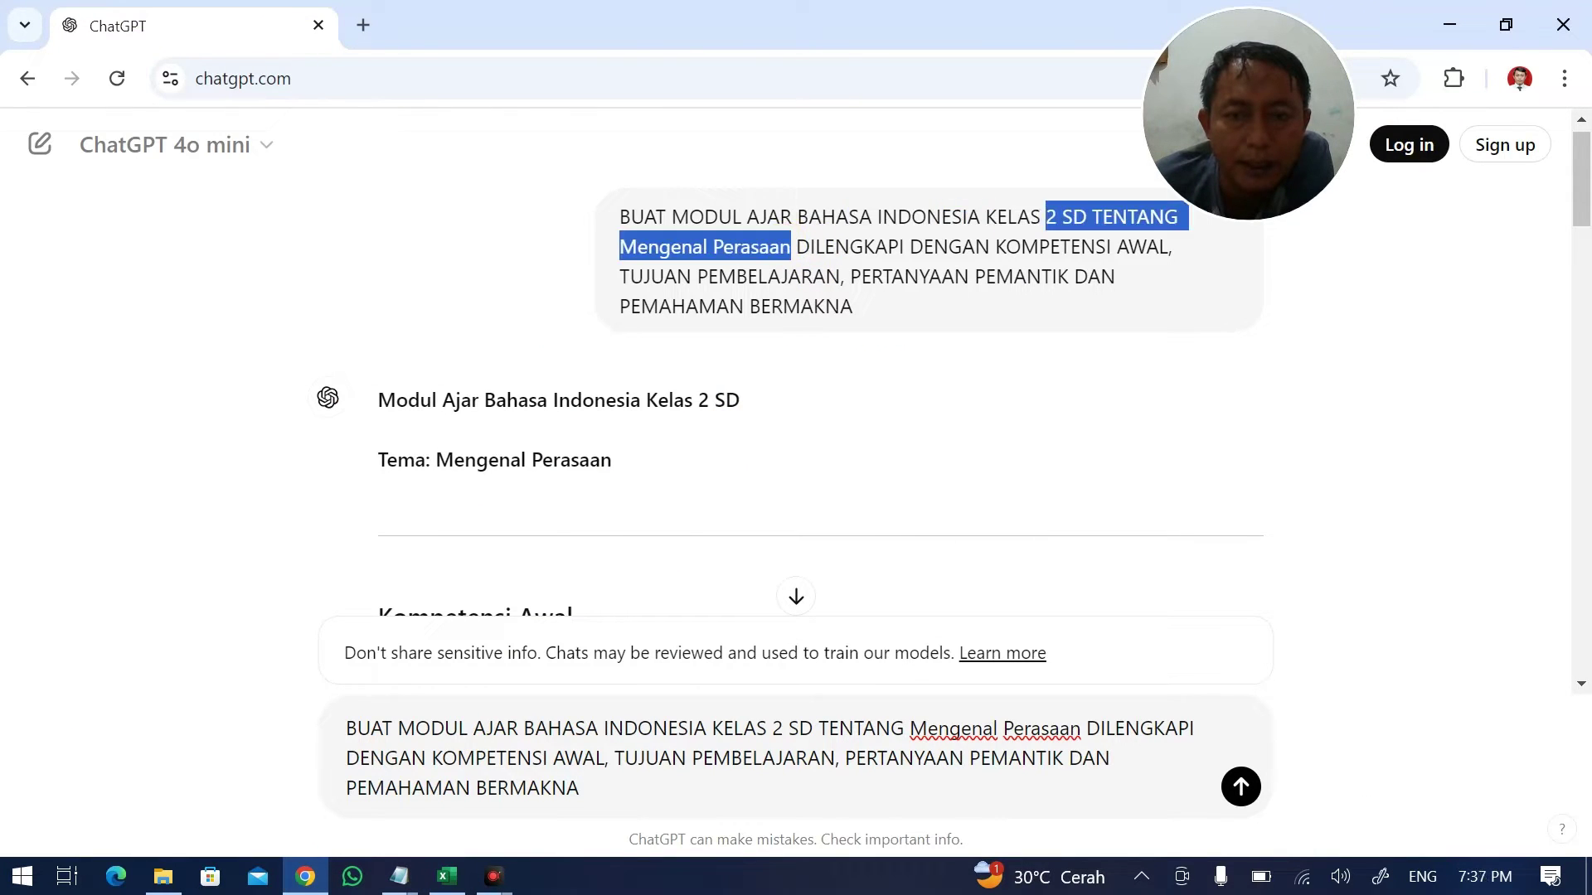
{"action": "left_click", "coordinate": [775, 246]}
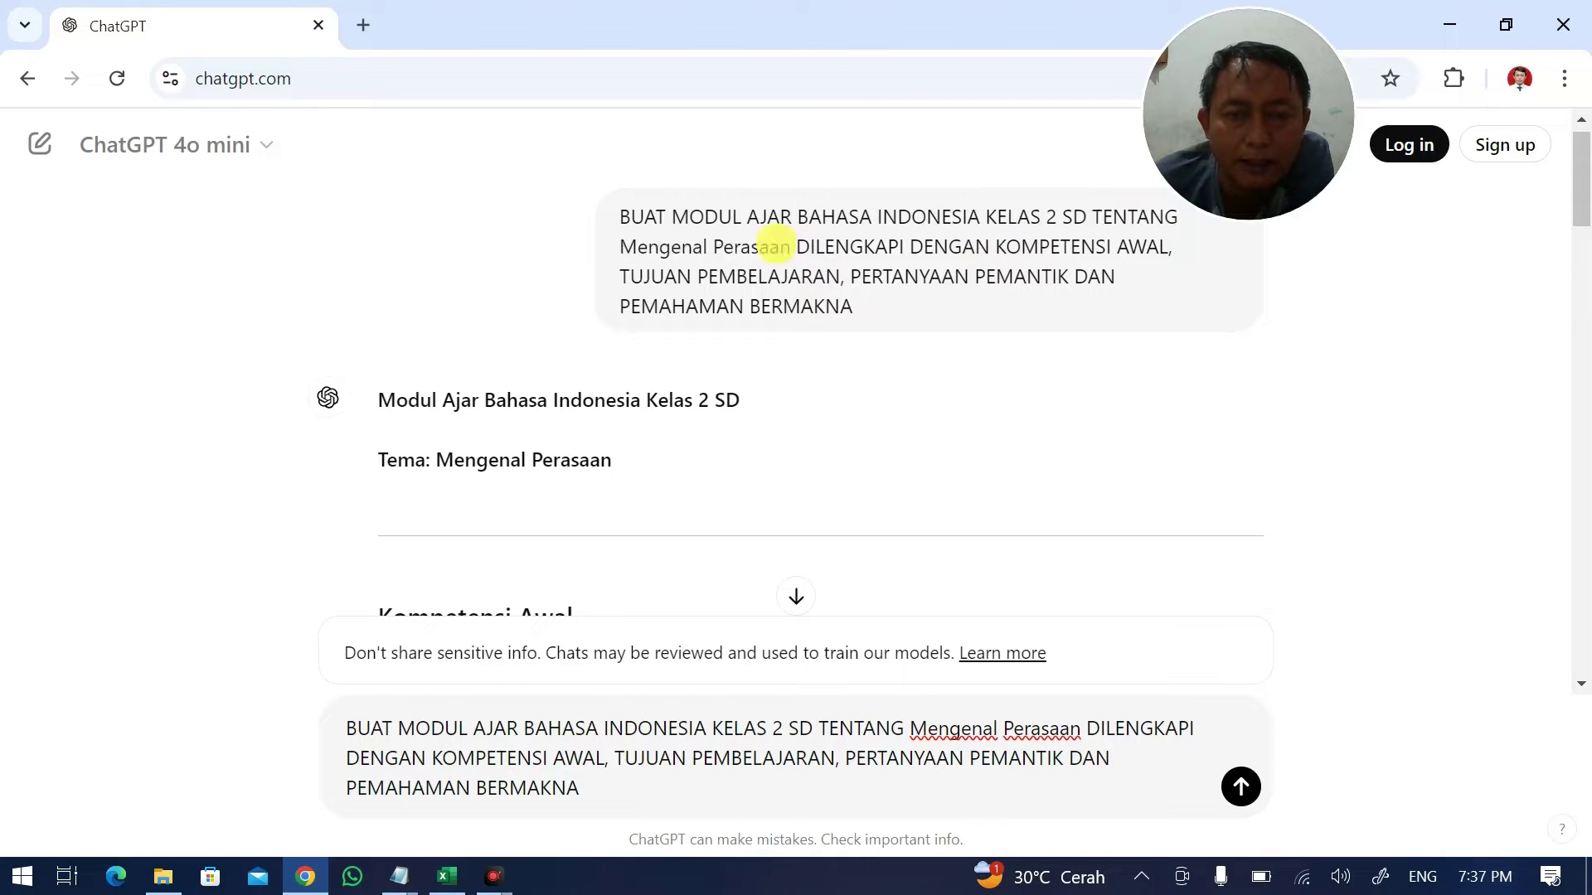
{"action": "left_click_drag", "start_coordinate": [783, 247], "coordinate": [637, 246]}
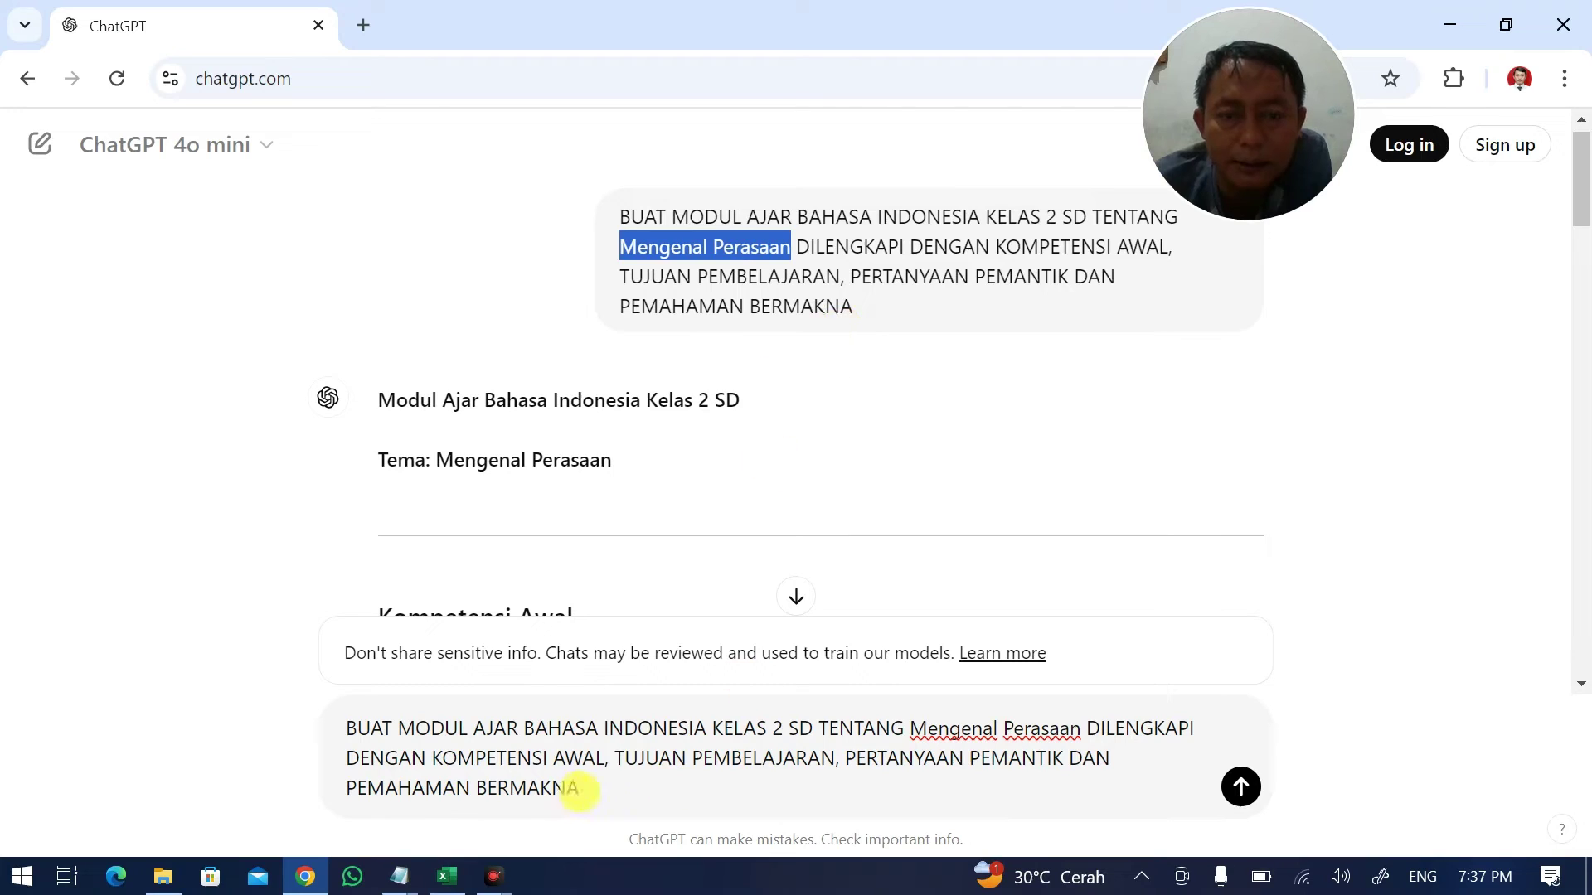
{"action": "left_click", "coordinate": [580, 787]}
{"action": "left_click_drag", "start_coordinate": [1080, 728], "coordinate": [937, 729]}
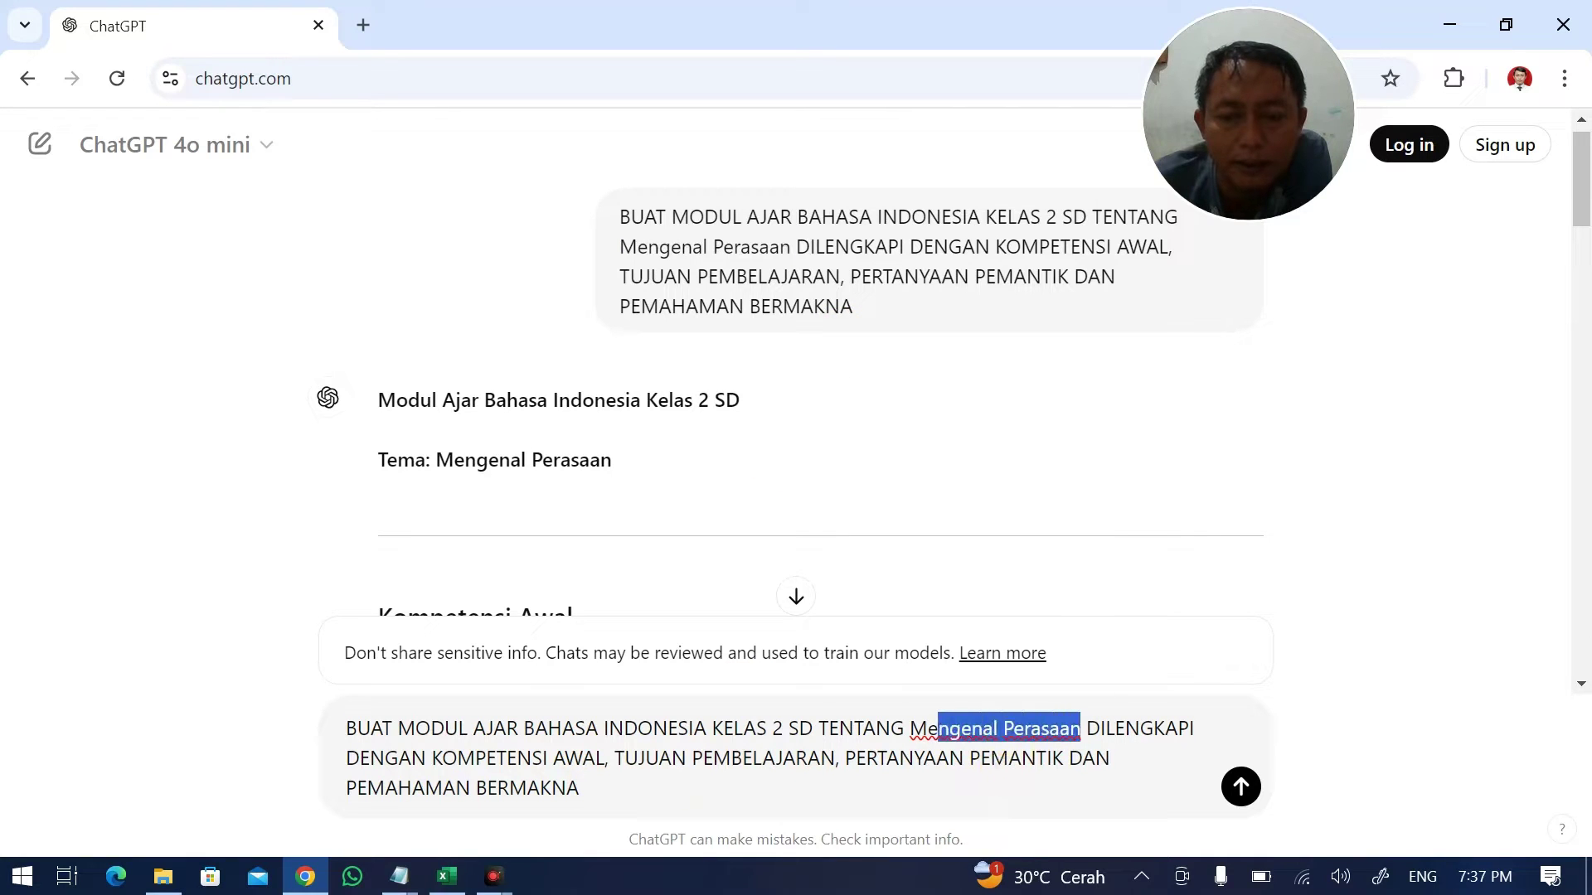
{"action": "key", "text": "ctrl+v"}
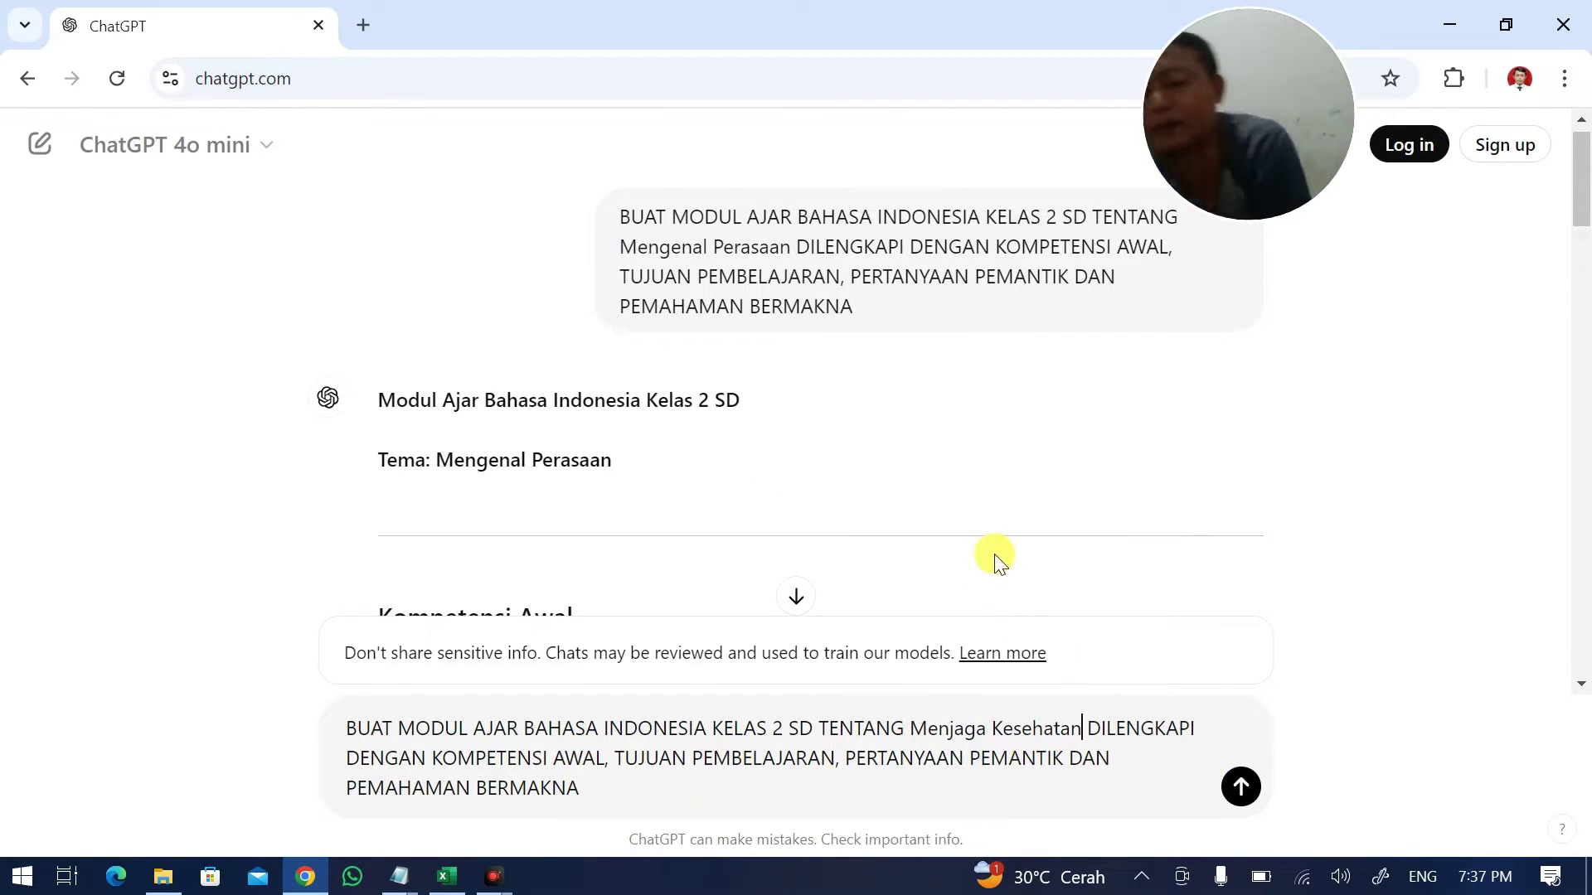
Copy the full Kompetensi Awal content, both numbered points with their bullets, from ChatGPT's Mengenal Perasaan module.
{"action": "scroll", "coordinate": [961, 437], "scroll_direction": "down", "scroll_amount": 1}
{"action": "scroll", "coordinate": [949, 444], "scroll_direction": "down", "scroll_amount": 1}
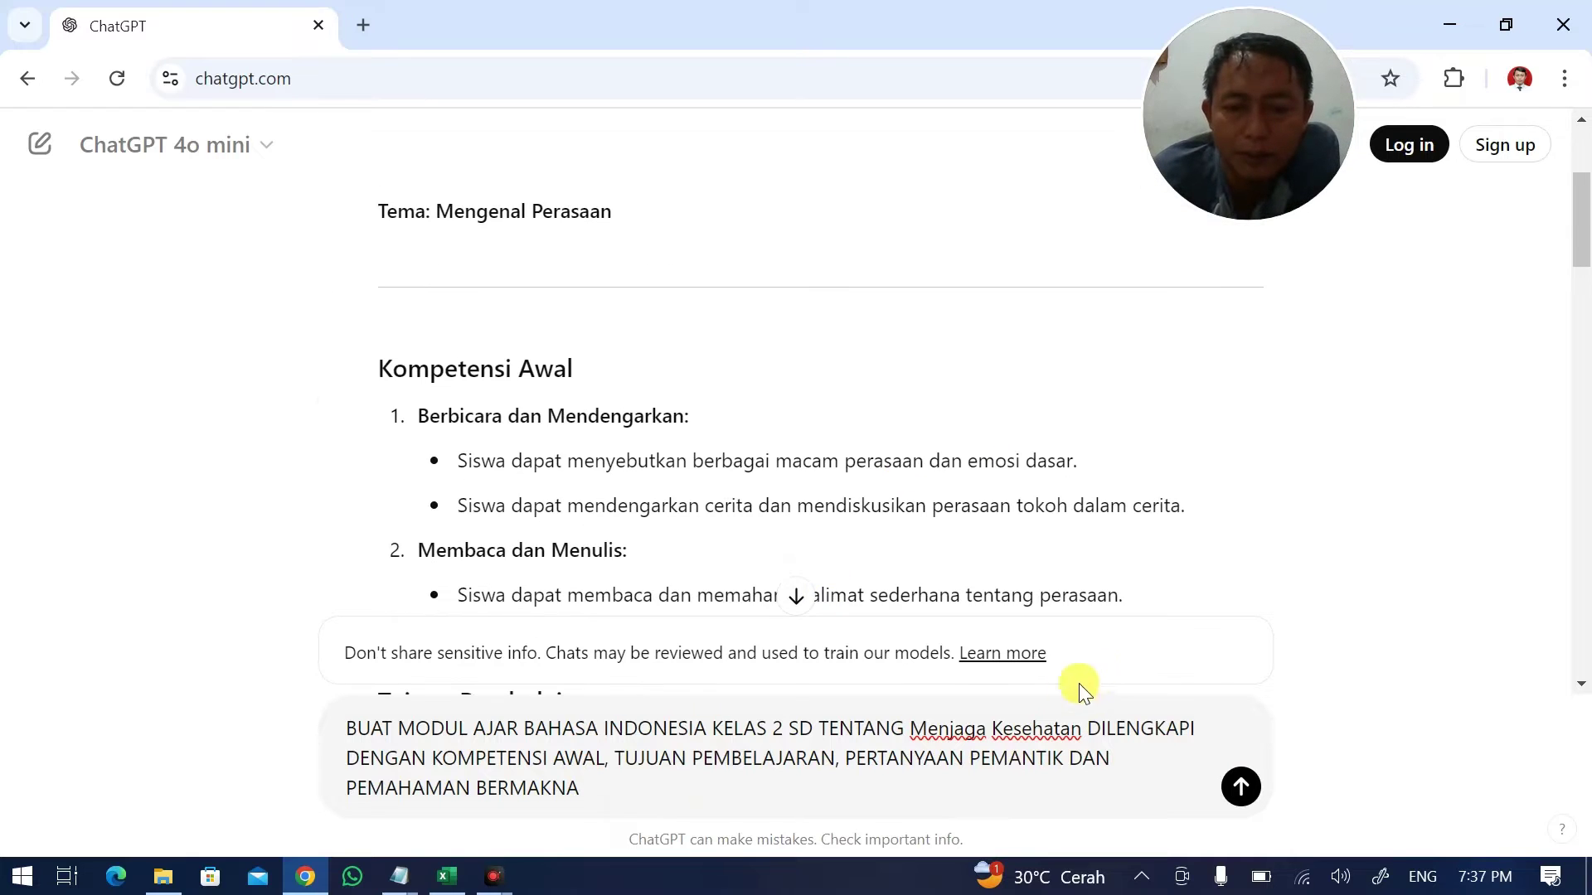
{"action": "scroll", "coordinate": [572, 521], "scroll_direction": "down", "scroll_amount": 1}
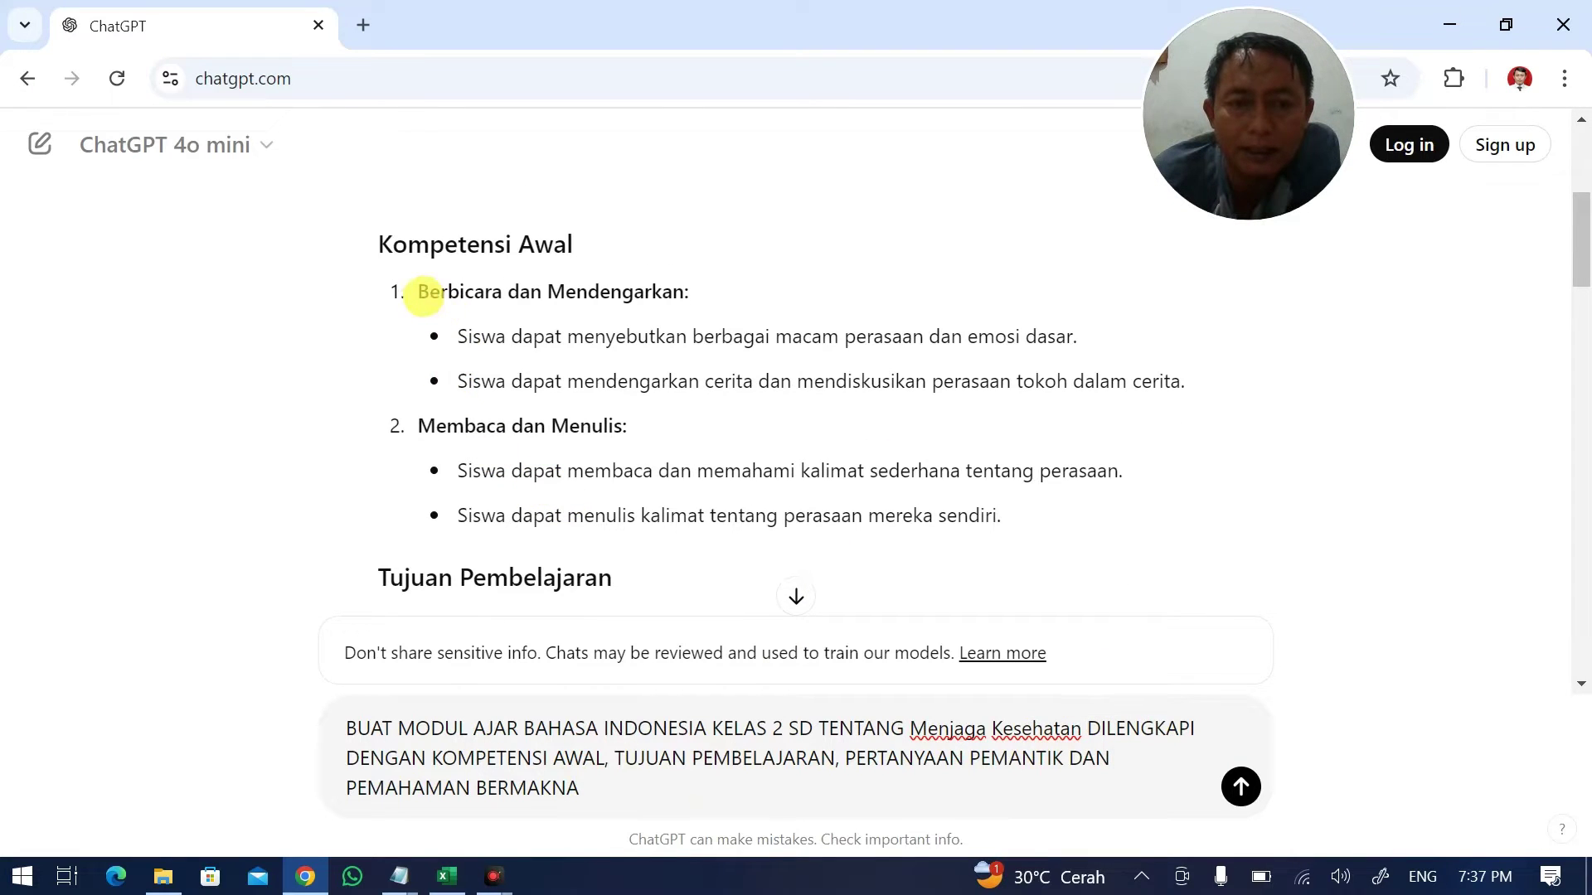
{"action": "left_click_drag", "start_coordinate": [421, 294], "coordinate": [1062, 533]}
{"action": "right_click", "coordinate": [840, 501]}
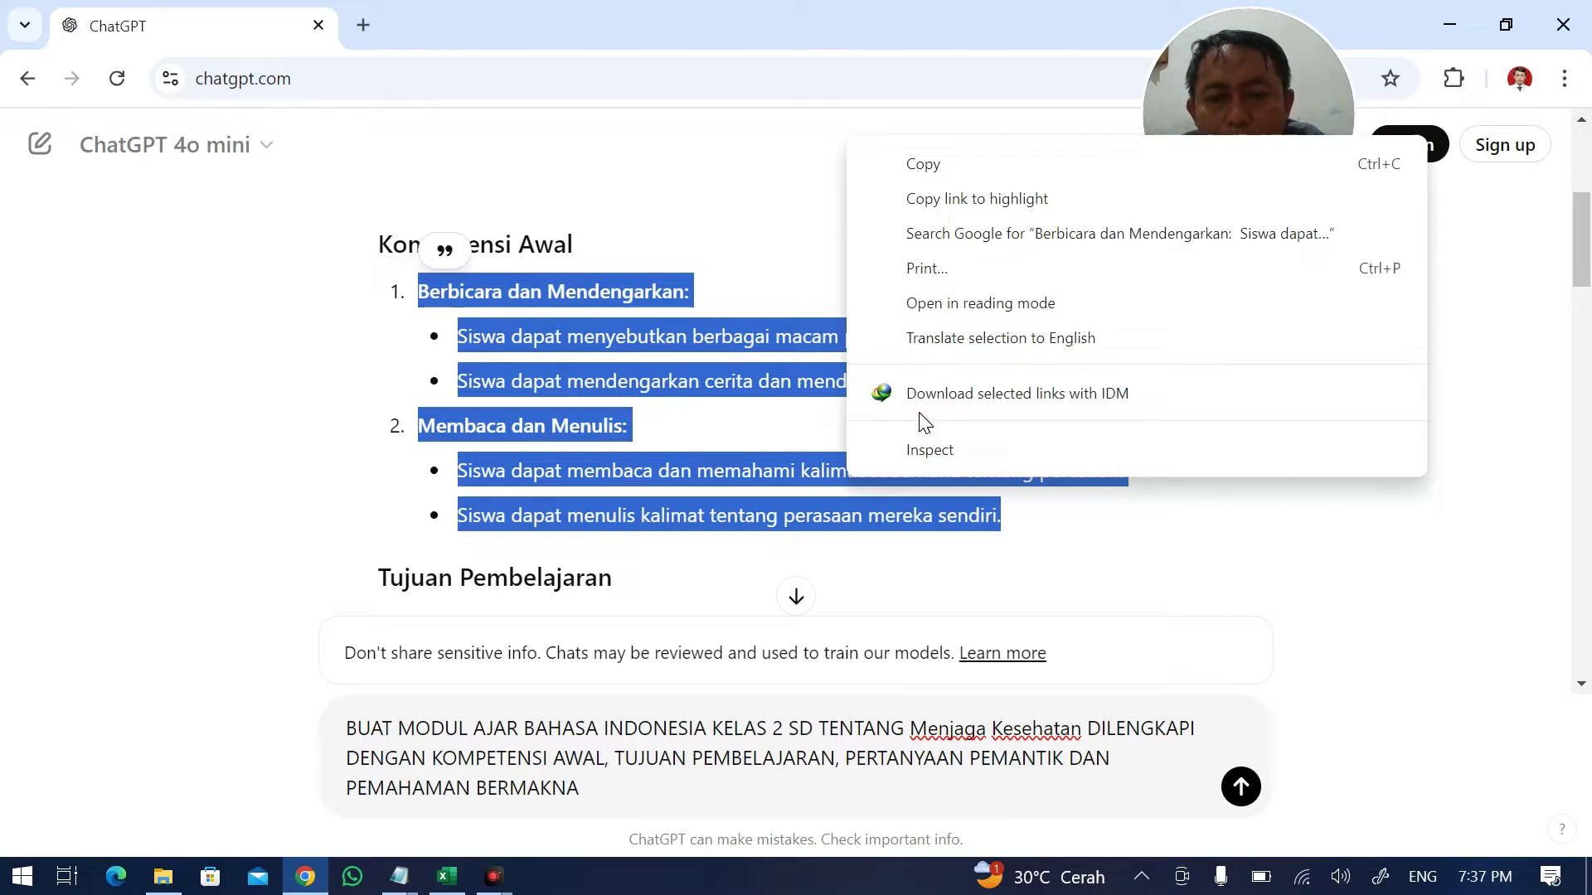
{"action": "left_click", "coordinate": [944, 165]}
Switch to the Excel workbook and replace the Kompetensi Awal placeholder for code 1.1 with the copied text.
{"action": "left_click", "coordinate": [454, 879]}
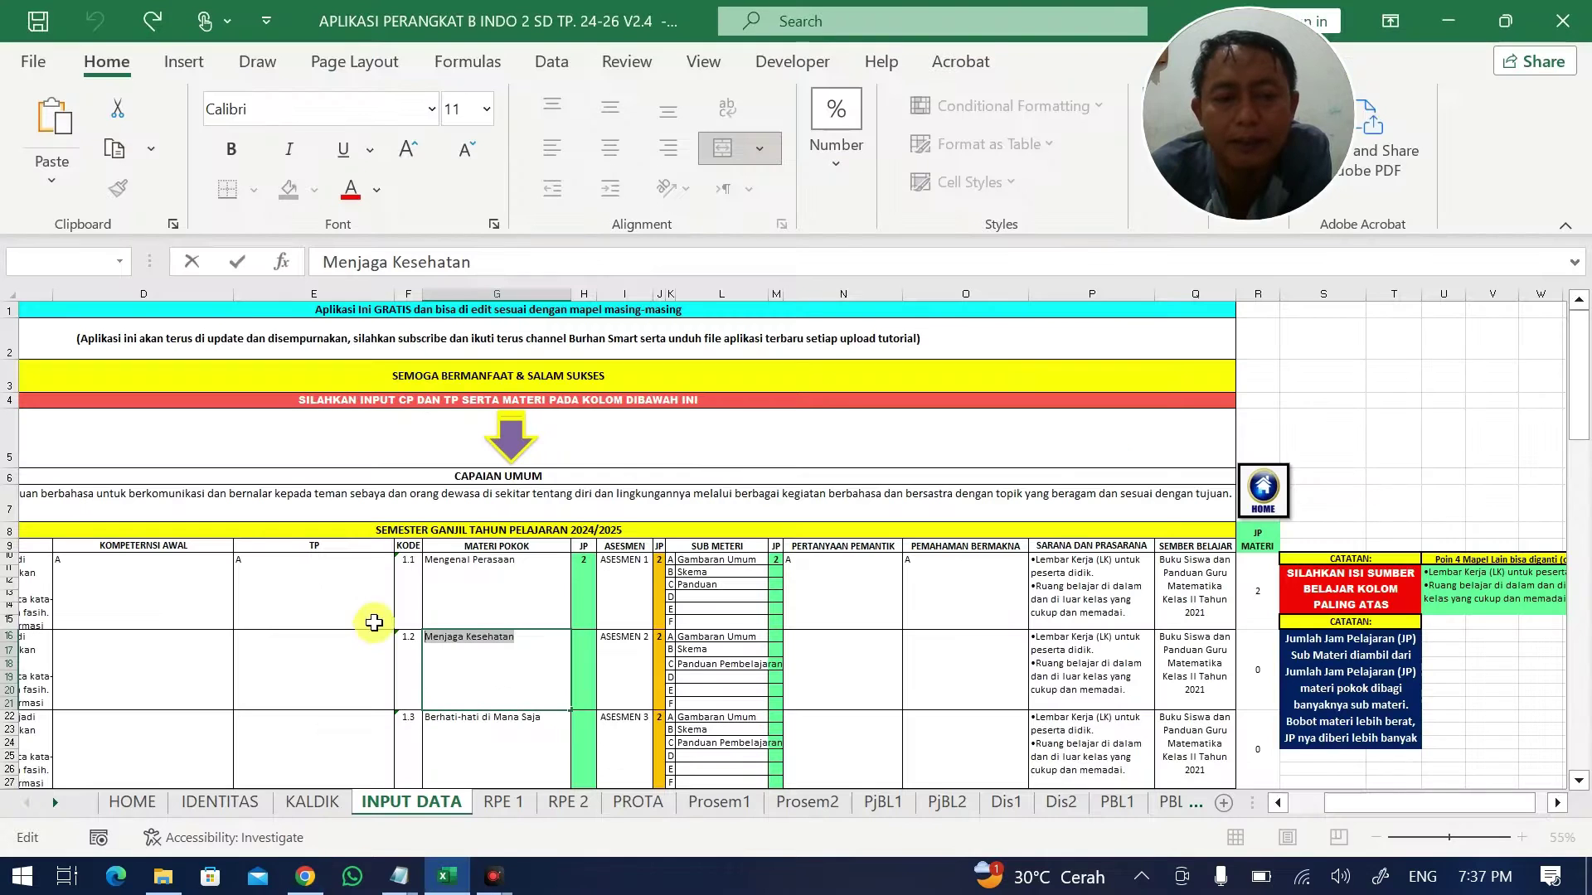
{"action": "left_click", "coordinate": [167, 598]}
{"action": "key", "text": "BackSpace"}
{"action": "key", "text": "ctrl+v"}
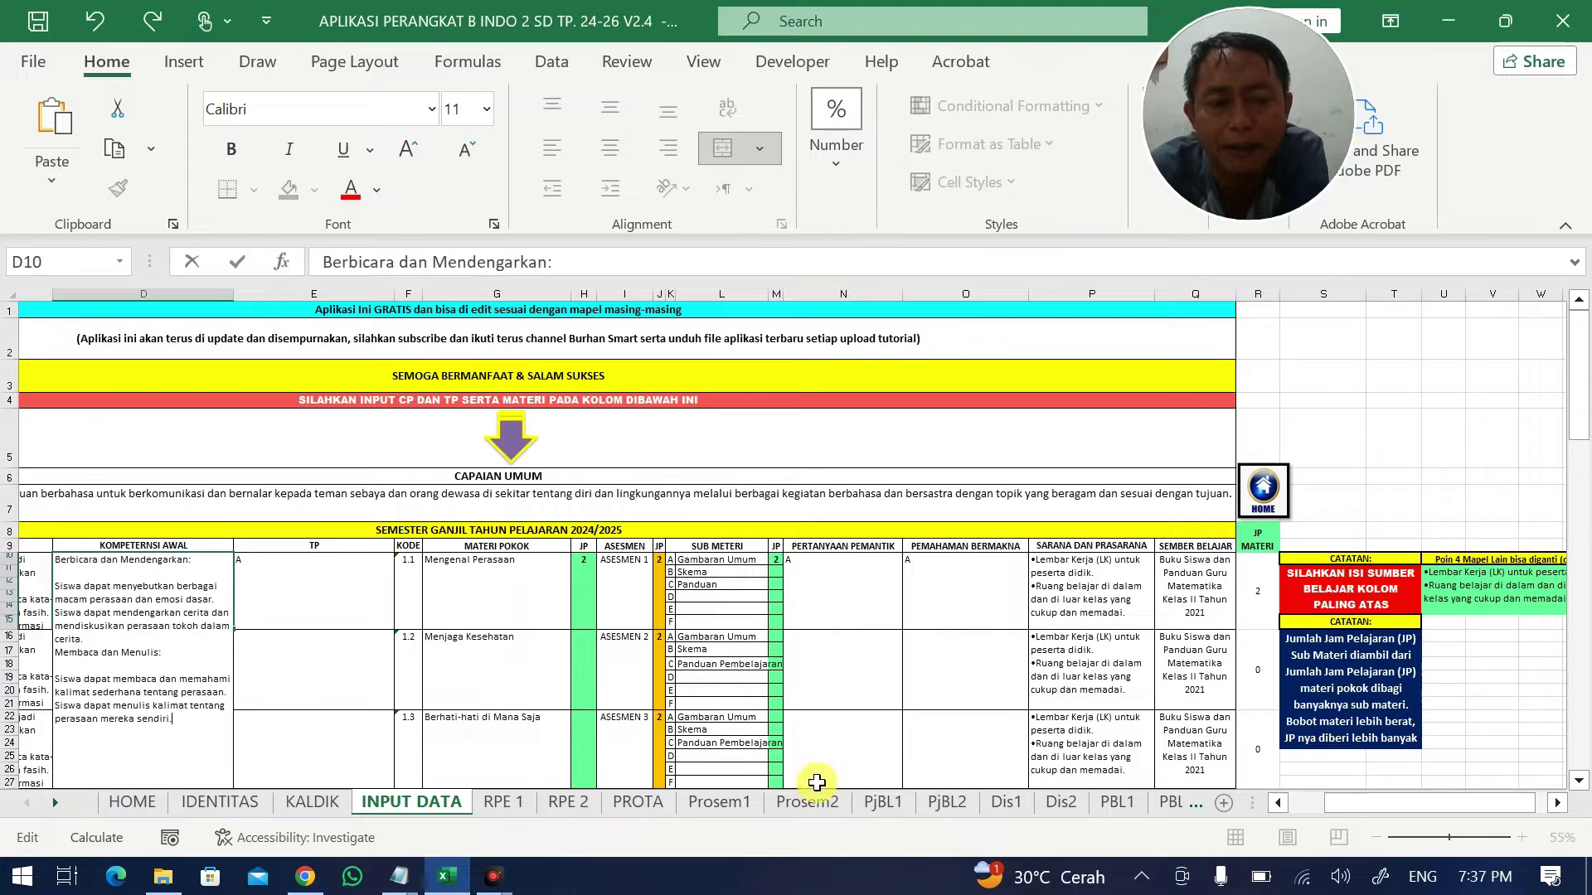
{"action": "left_click", "coordinate": [937, 775]}
Remove the blank lines after Berbicara dan Mendengarkan and Membaca dan Menulis in the Kompetensi Awal cell for code 1.1.
{"action": "double_click", "coordinate": [130, 573]}
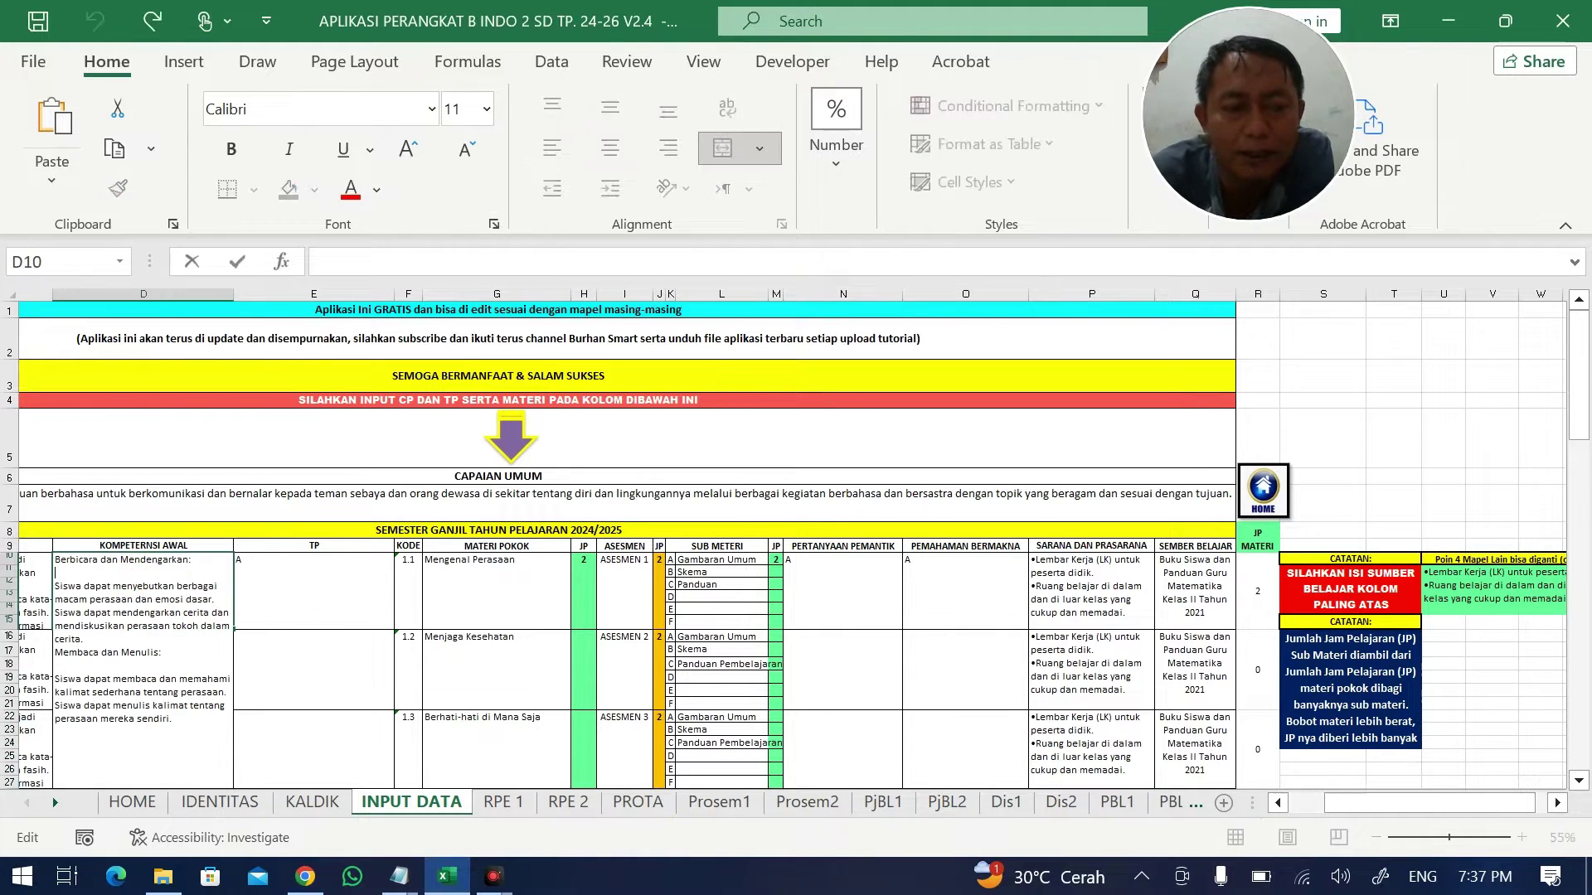
{"action": "key", "text": "BackSpace"}
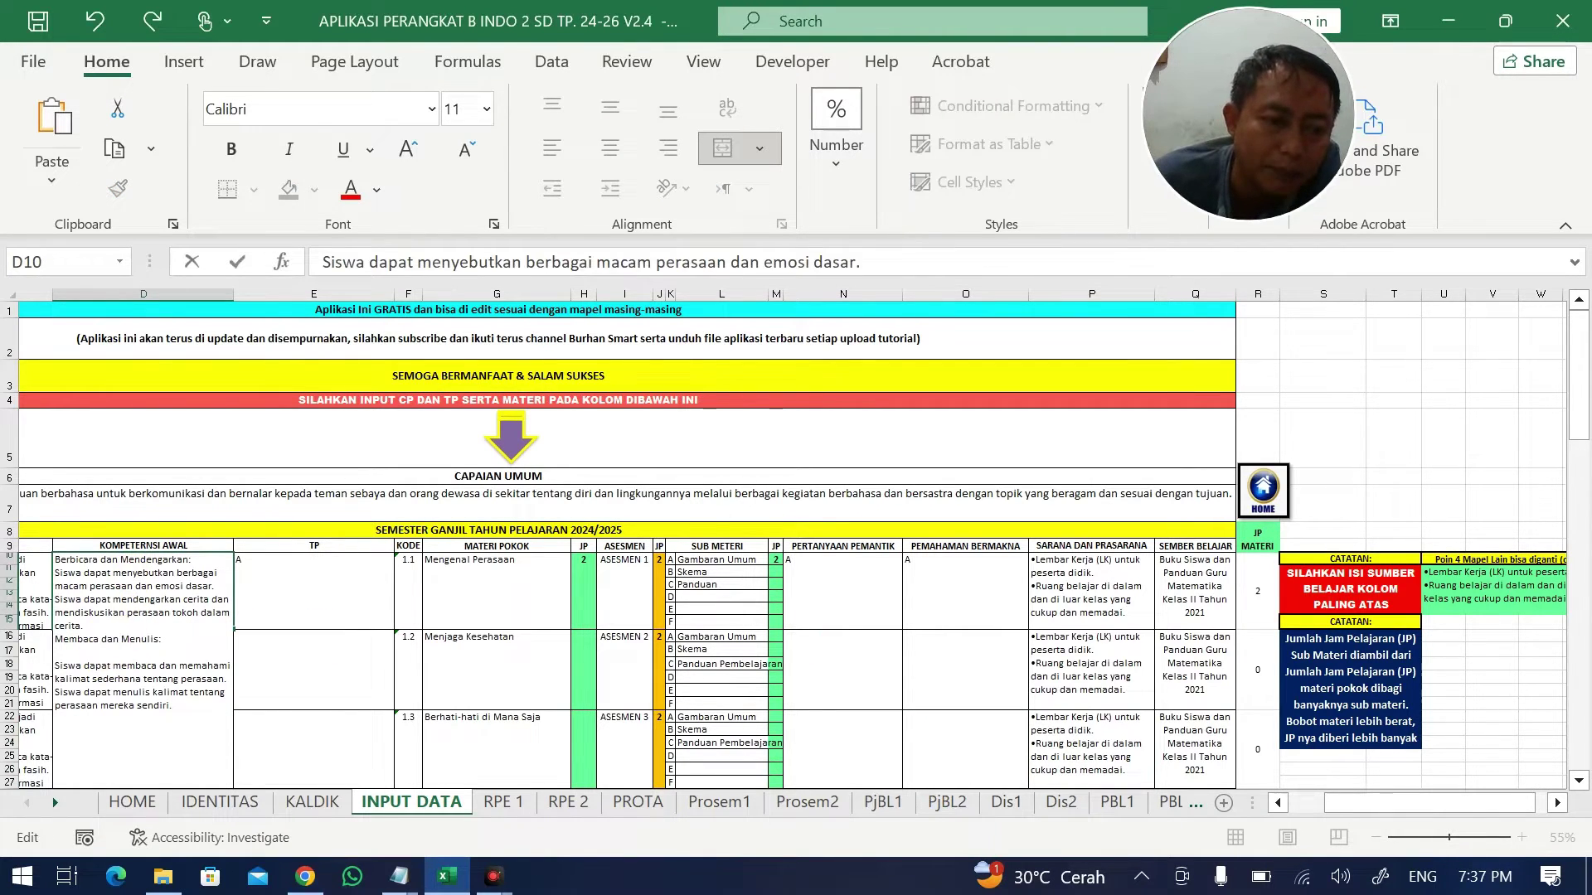
{"action": "left_click", "coordinate": [91, 652]}
{"action": "key", "text": "Delete"}
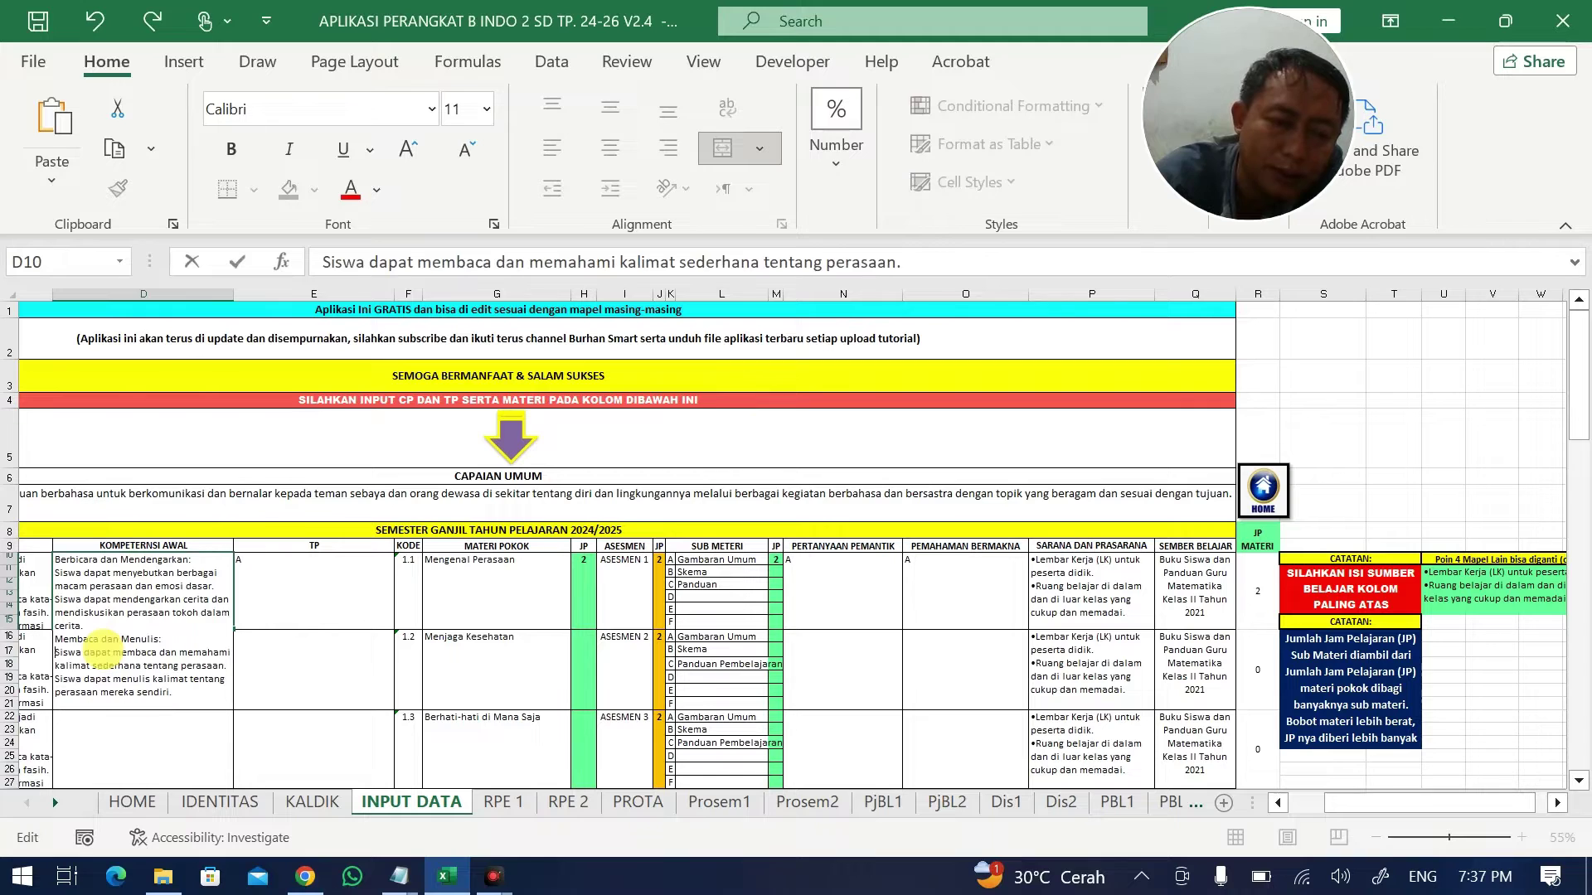
{"action": "left_click", "coordinate": [530, 605]}
Review the Kompetensi Awal text for code 1.1 line by line inside its cell, from the first line to the last.
{"action": "double_click", "coordinate": [182, 590]}
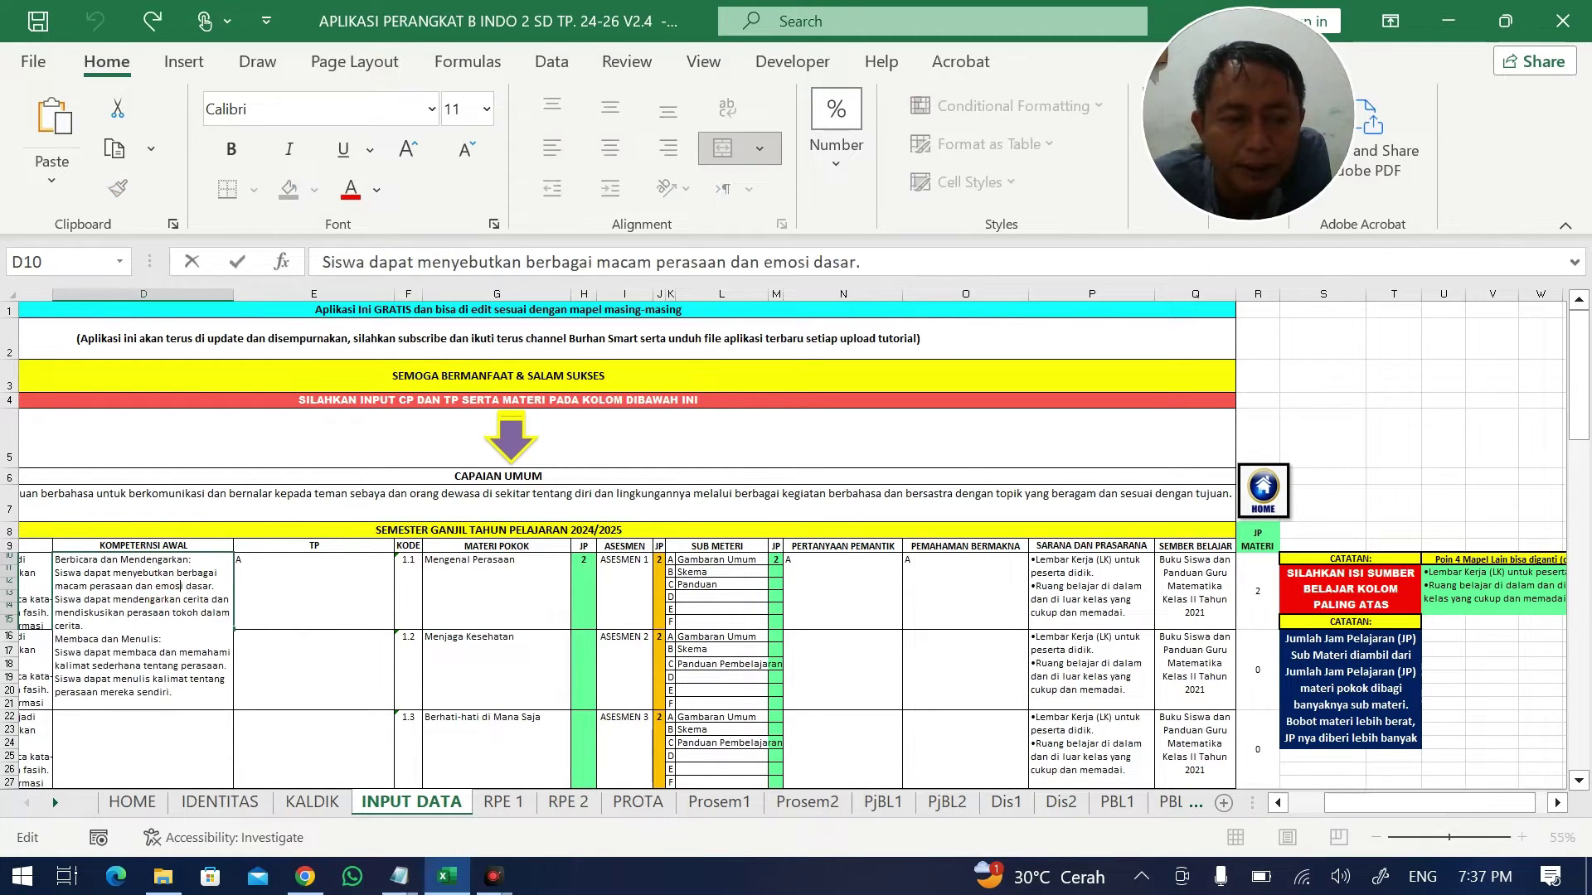
{"action": "scroll", "coordinate": [137, 605], "scroll_direction": "down", "scroll_amount": 3}
{"action": "left_click", "coordinate": [170, 496]}
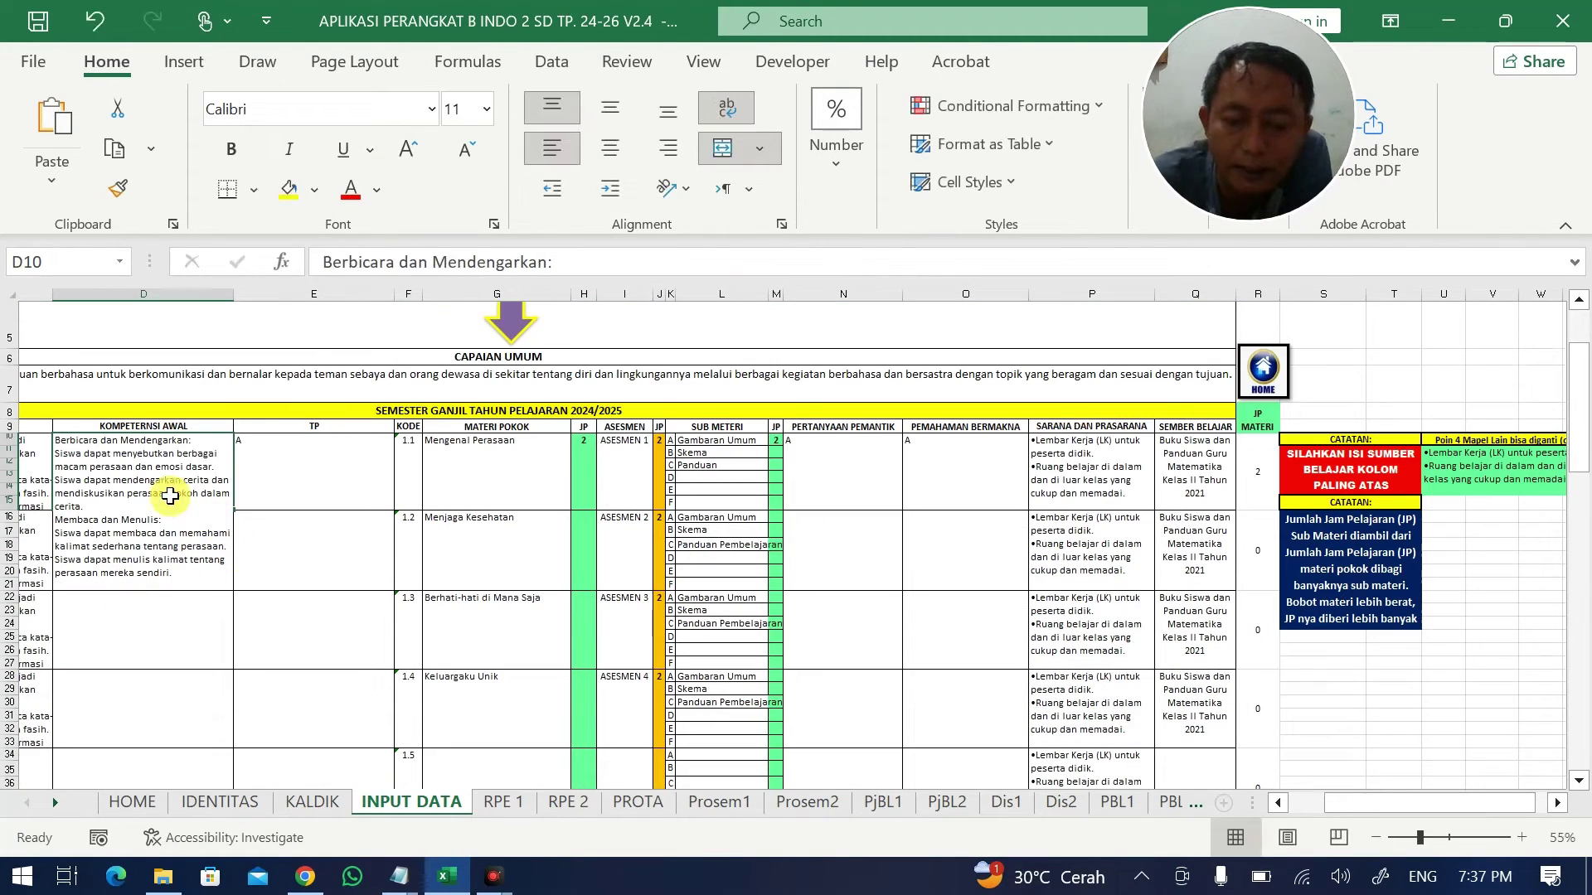
{"action": "key", "text": "Up"}
{"action": "left_click", "coordinate": [170, 496]}
{"action": "double_click", "coordinate": [168, 495]}
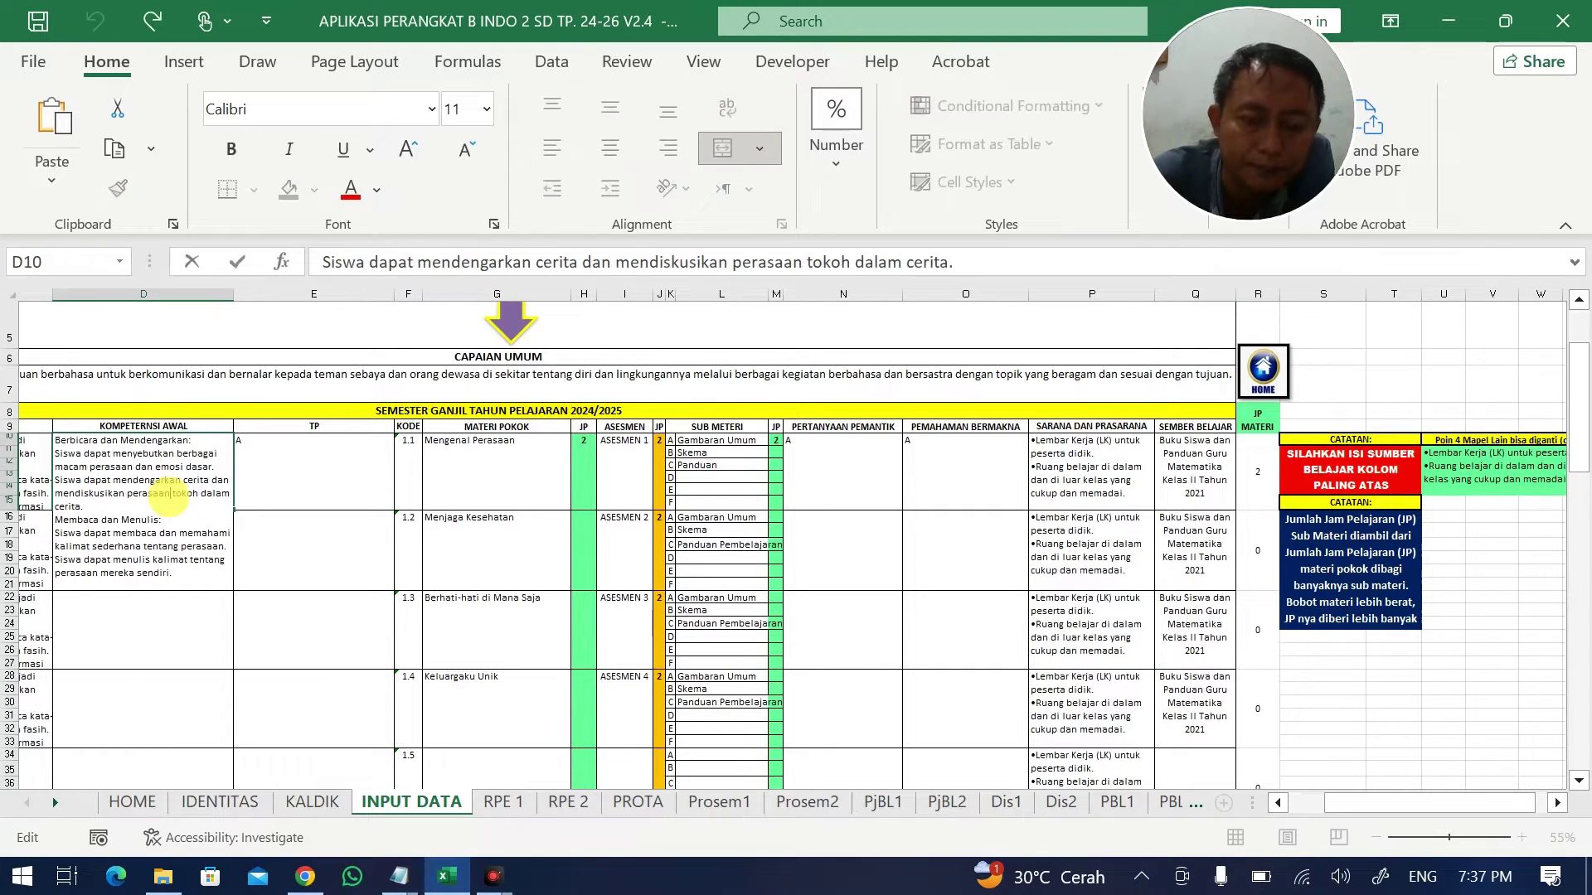
{"action": "key", "text": "ctrl+Home"}
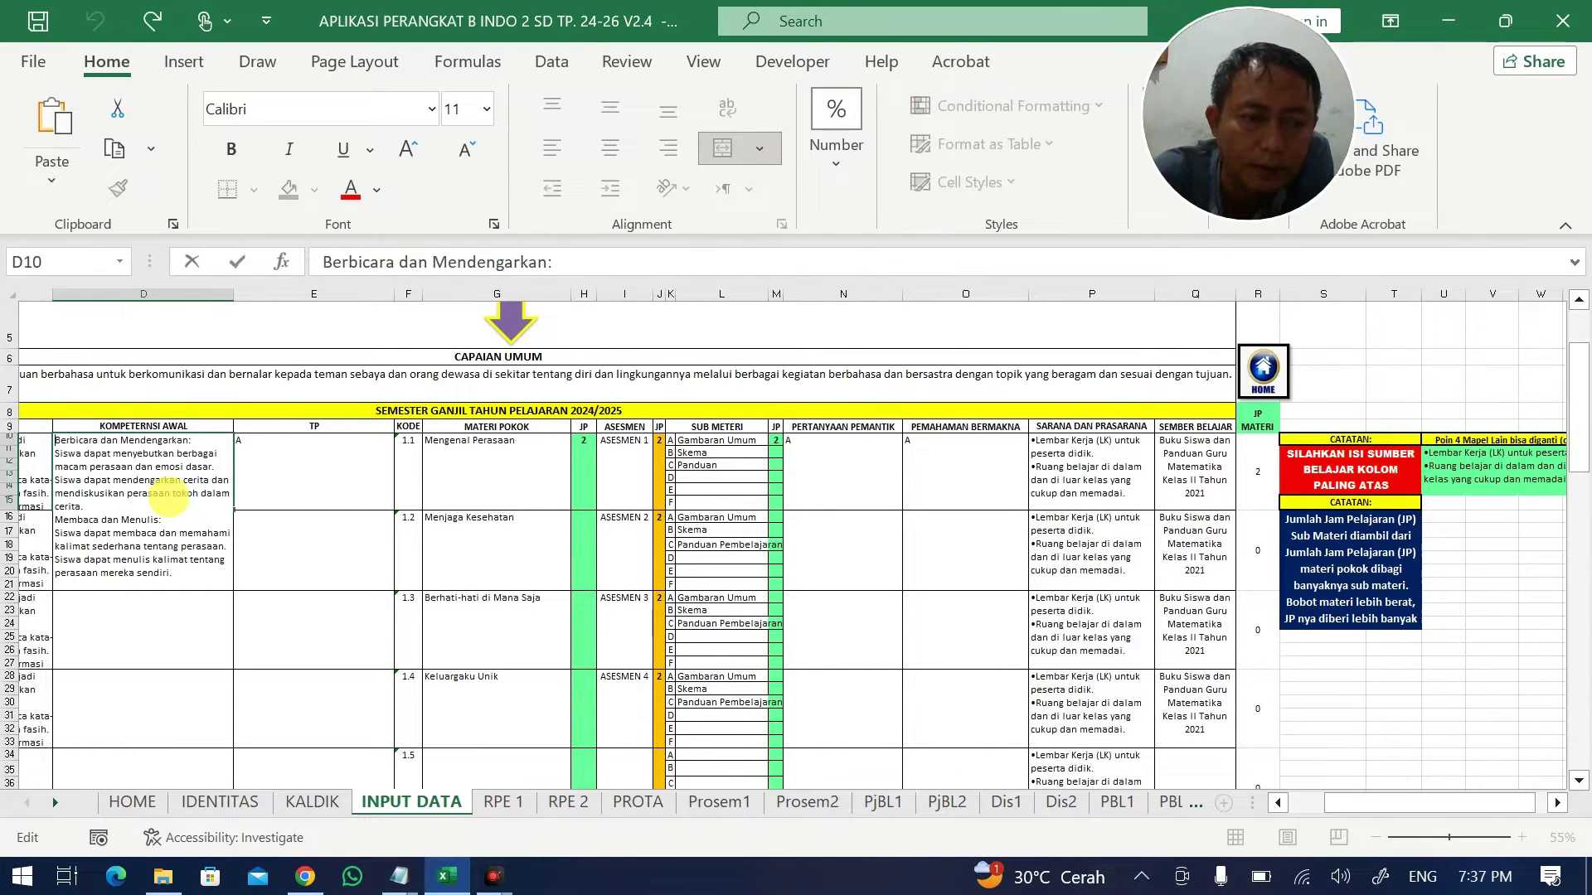
{"action": "key", "text": "Down"}
{"action": "key", "text": "Down"}
{"action": "key", "text": "Down"}
{"action": "key", "text": "Down"}
{"action": "key", "text": "Down"}
{"action": "key", "text": "Down"}
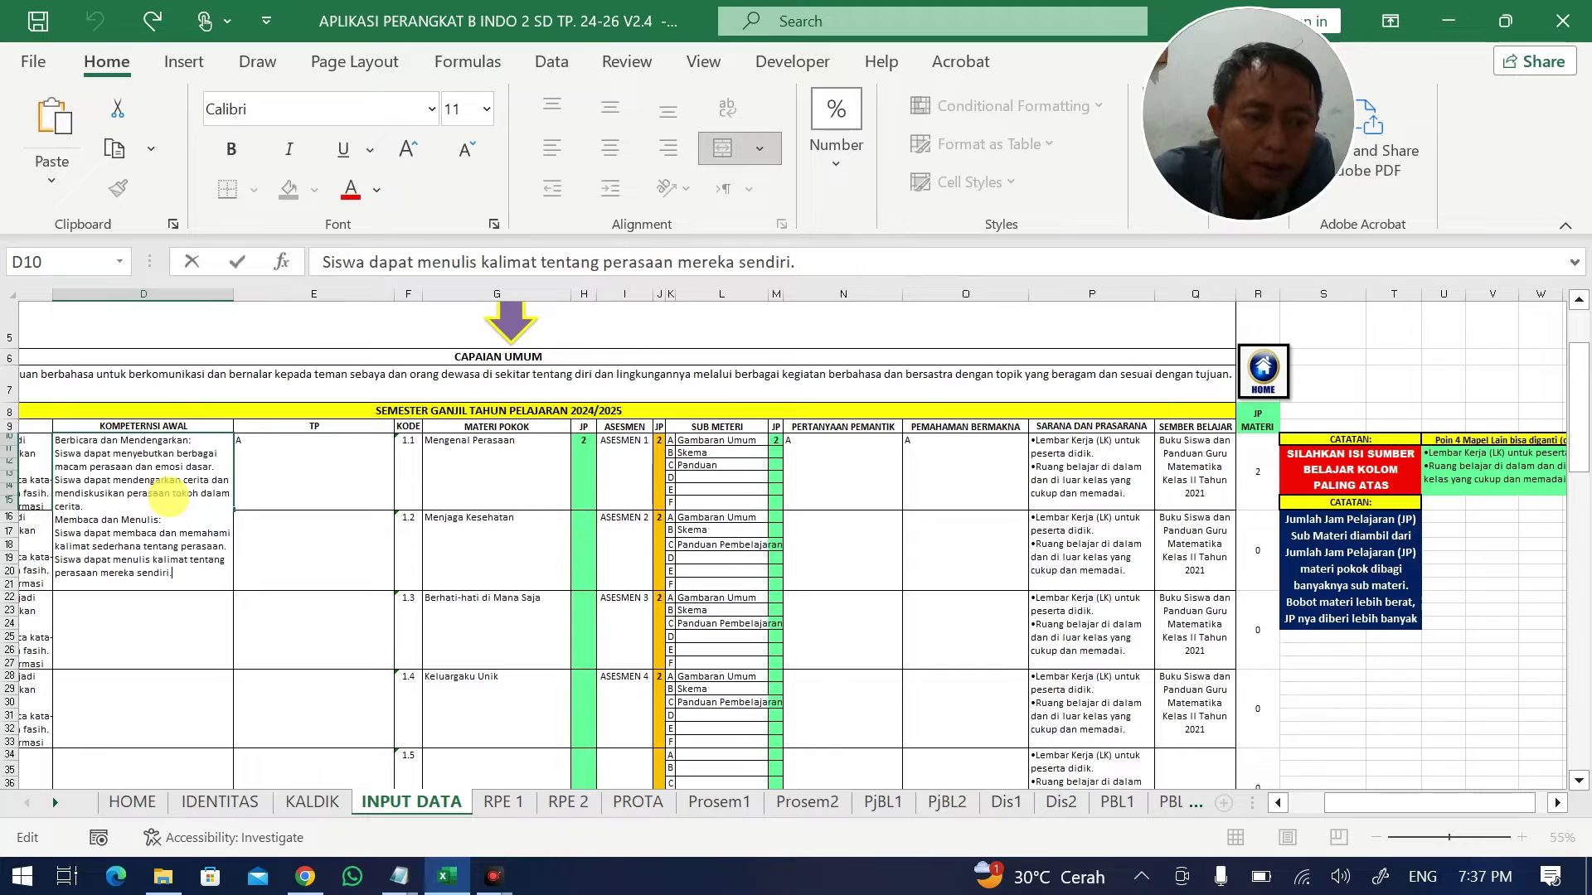
{"action": "left_click", "coordinate": [299, 498]}
{"action": "key", "text": "Left"}
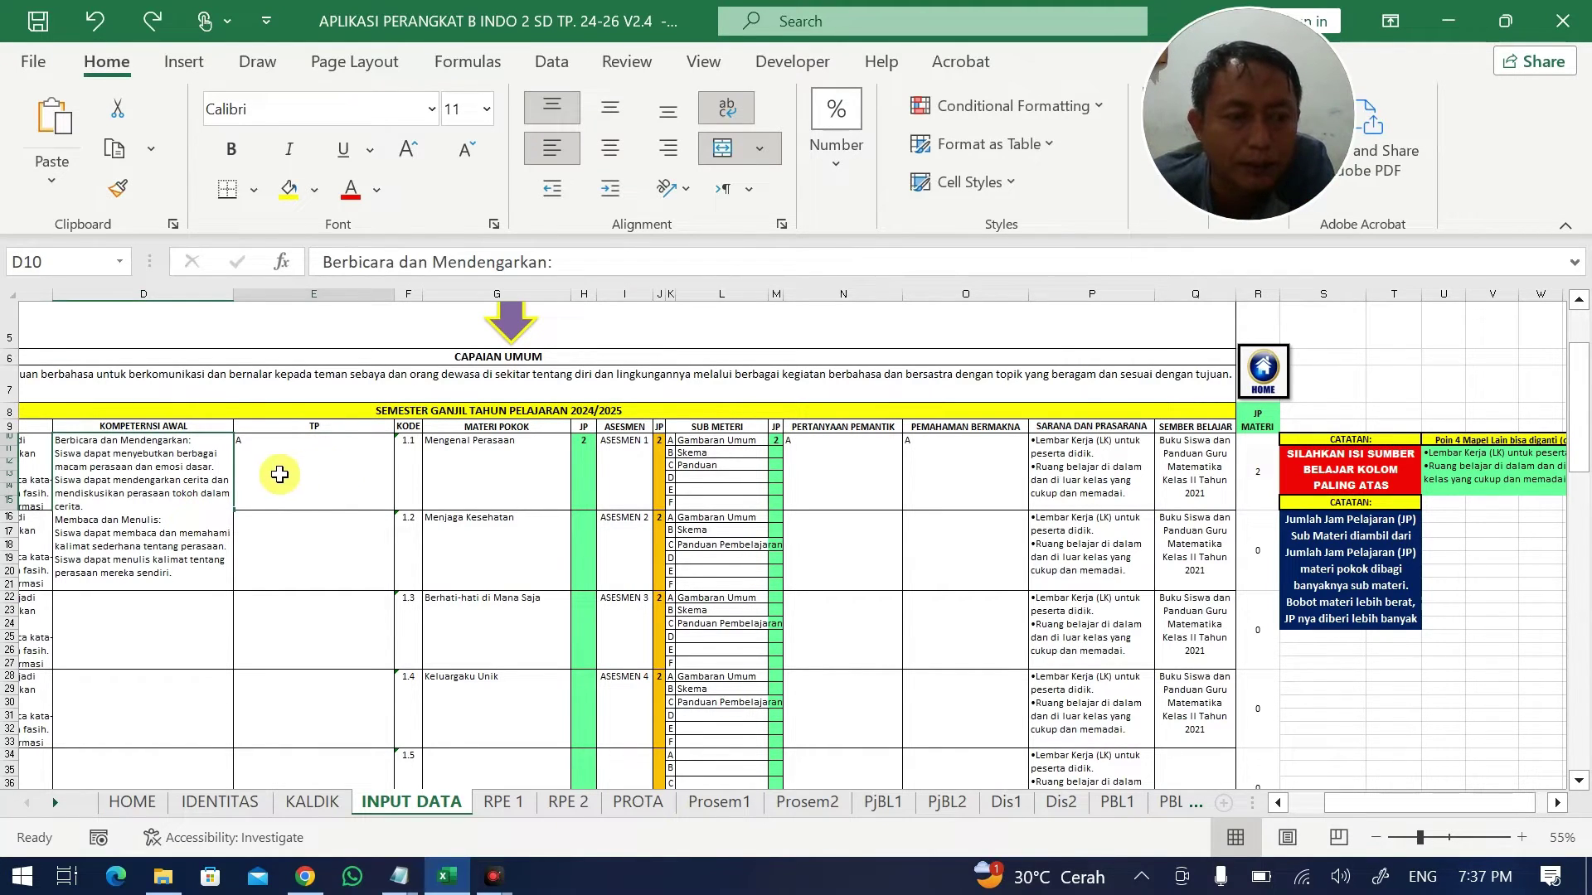
{"action": "left_click", "coordinate": [319, 490]}
{"action": "left_click", "coordinate": [170, 481]}
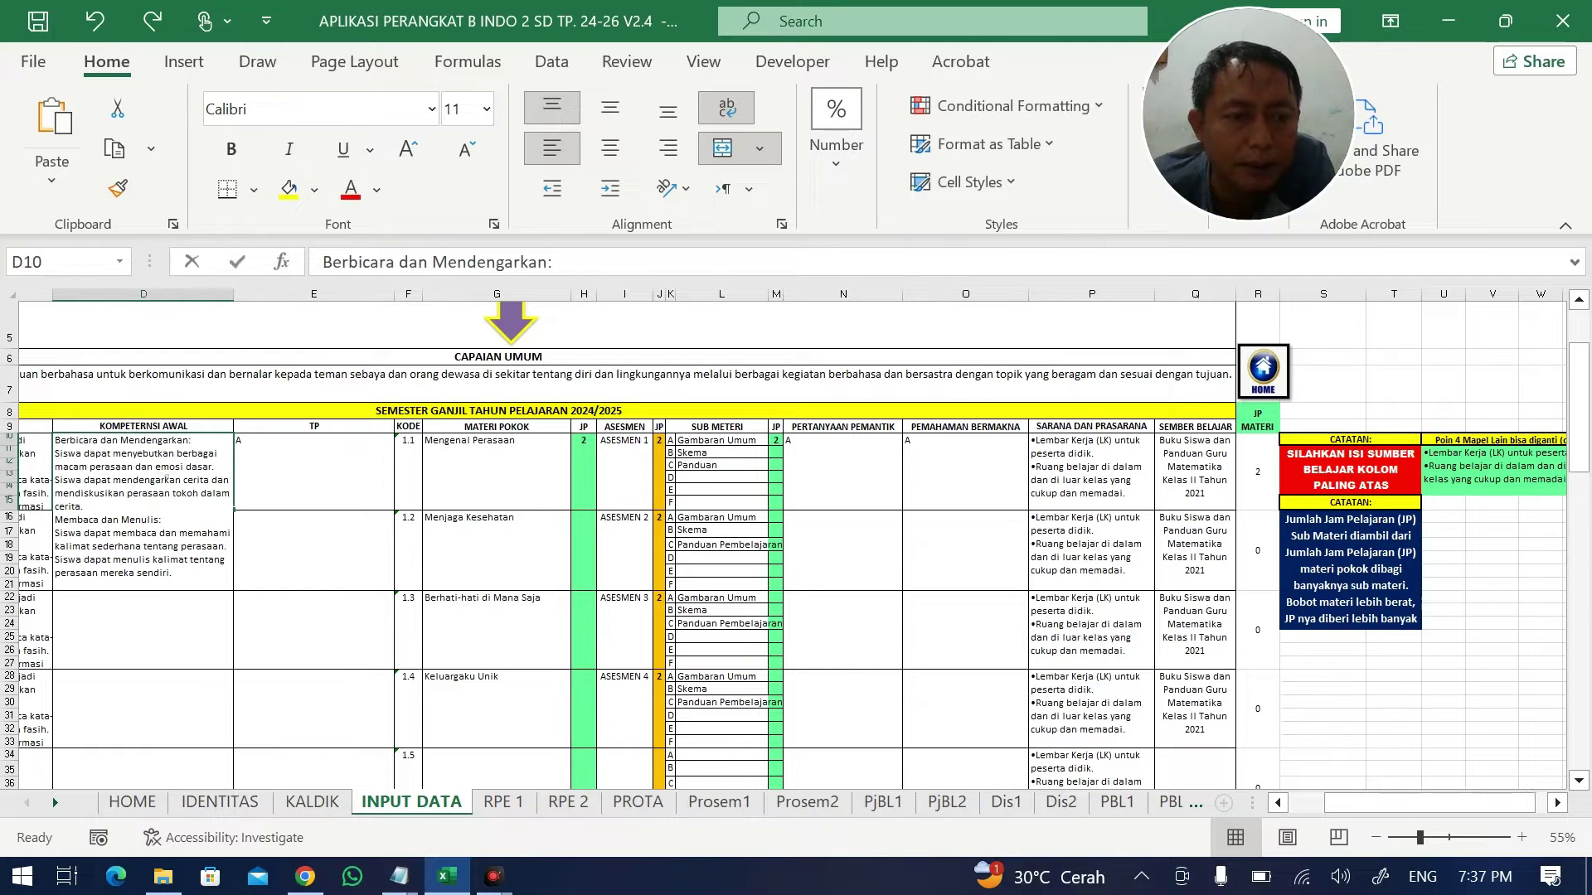
{"action": "double_click", "coordinate": [170, 480]}
Switch to ChatGPT in Chrome and copy the three Tujuan Pembelajaran points of the Mengenal Perasaan module.
{"action": "key", "text": "alt+Tab"}
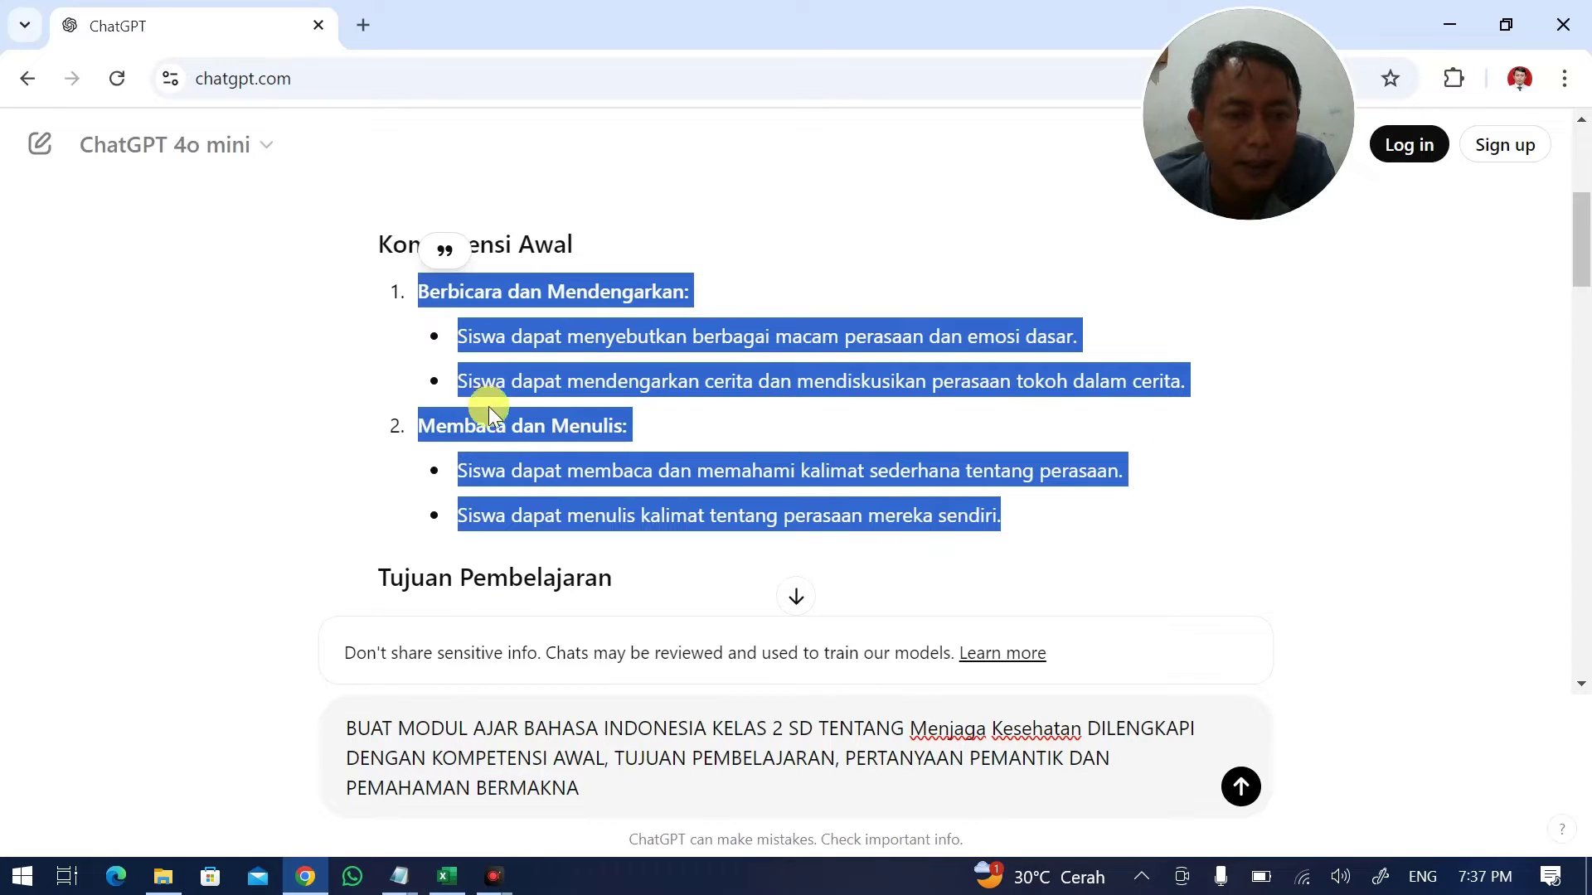
{"action": "scroll", "coordinate": [503, 429], "scroll_direction": "down", "scroll_amount": 5}
{"action": "scroll", "coordinate": [522, 451], "scroll_direction": "up", "scroll_amount": 3}
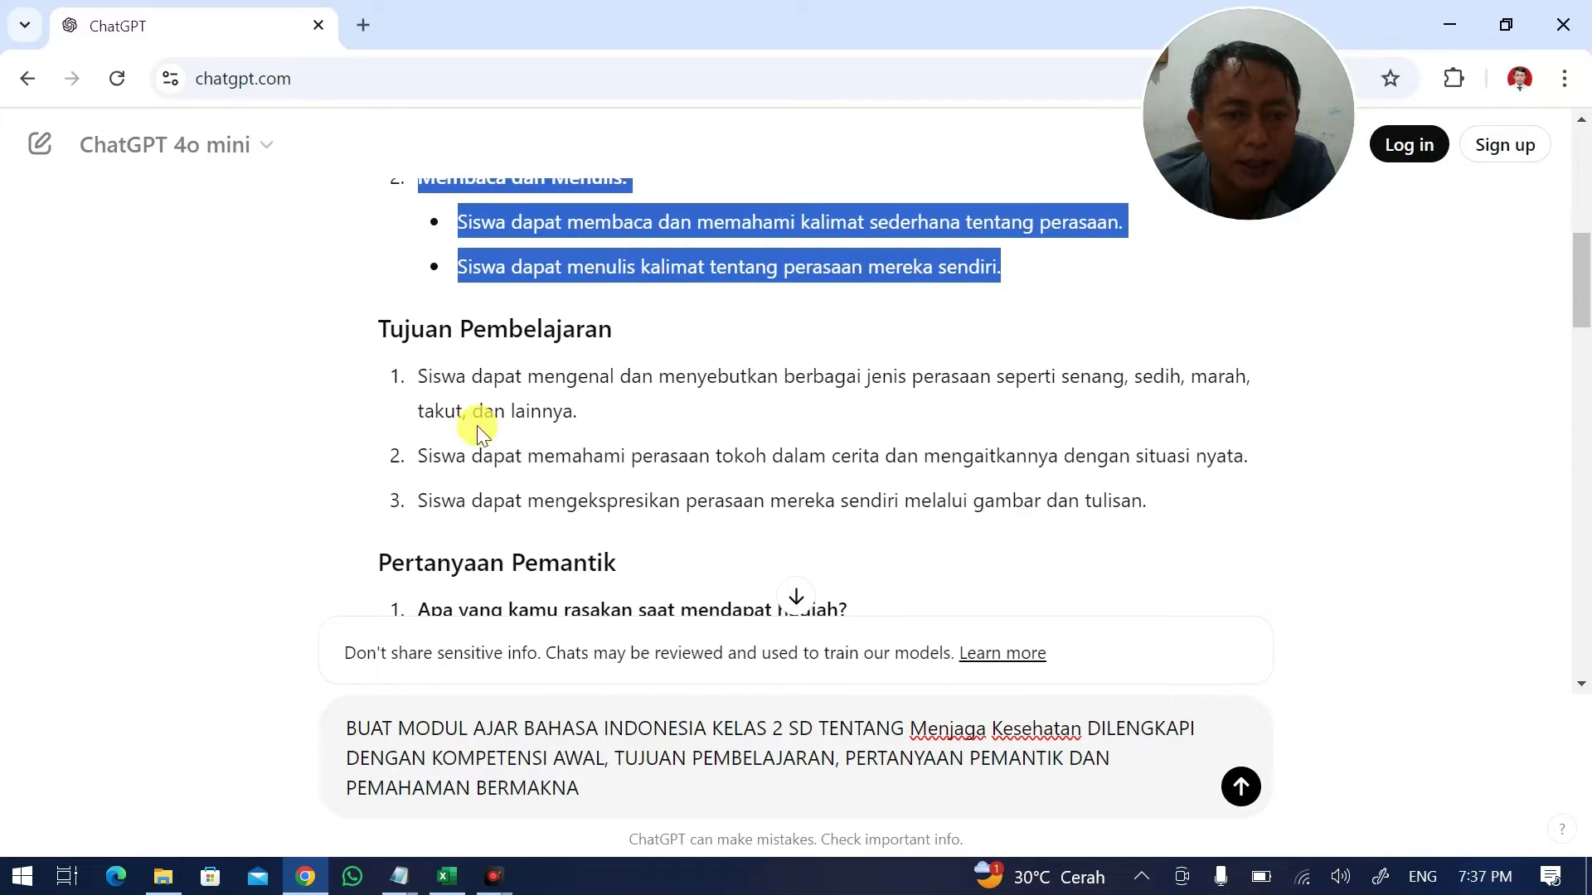
{"action": "left_click_drag", "start_coordinate": [414, 371], "coordinate": [976, 484]}
{"action": "key", "text": "ctrl+c"}
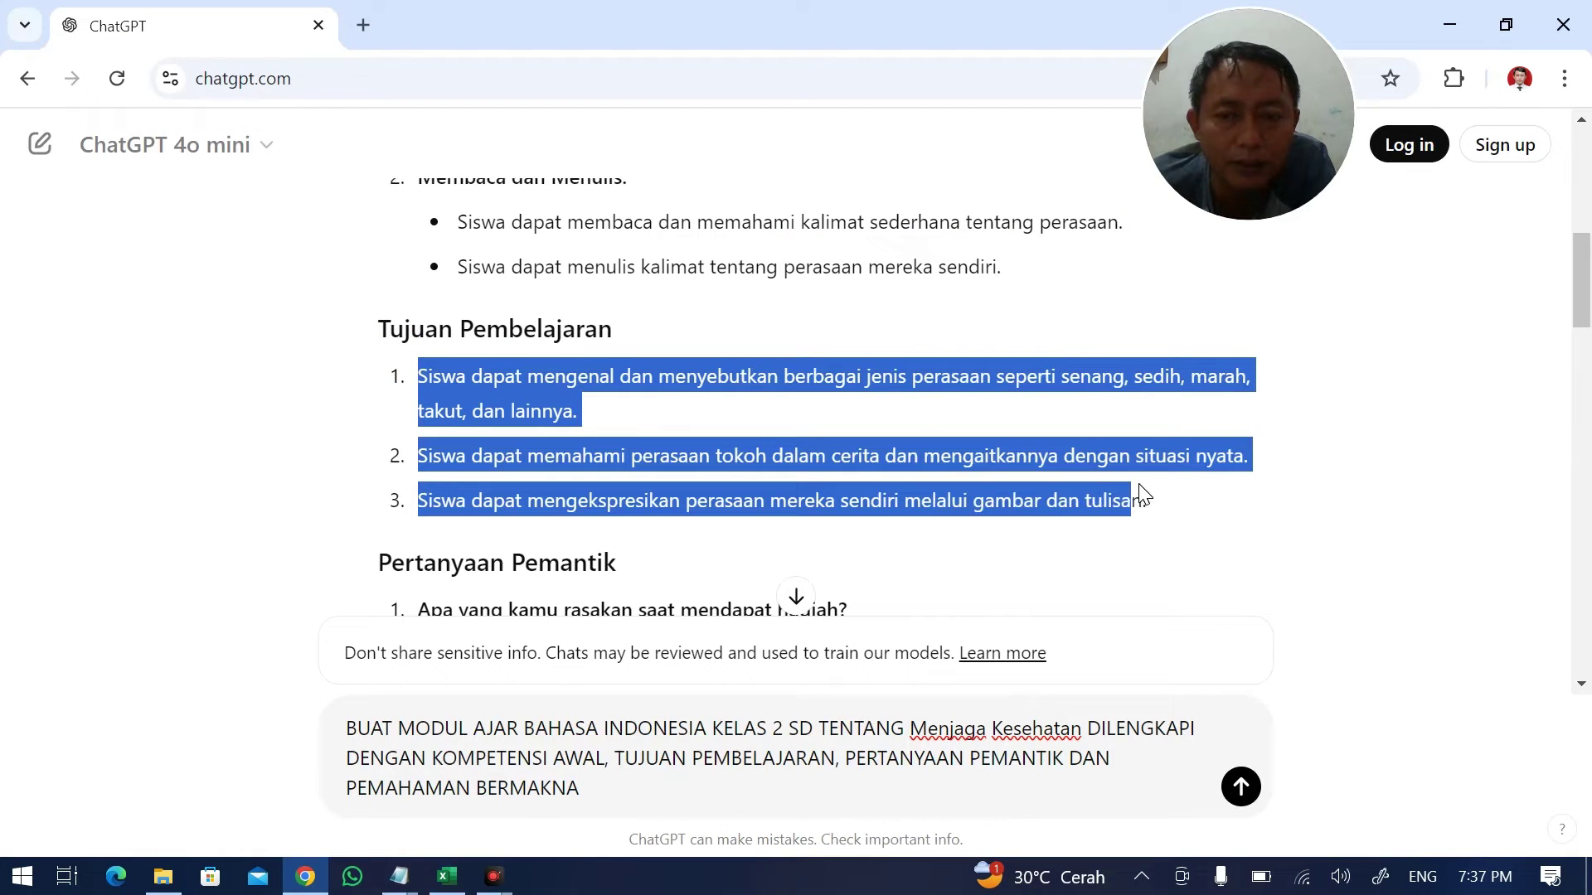
Switch back to Excel and replace the TP placeholder for code 1.1 with the copied Tujuan Pembelajaran points.
{"action": "key", "text": "alt+Tab"}
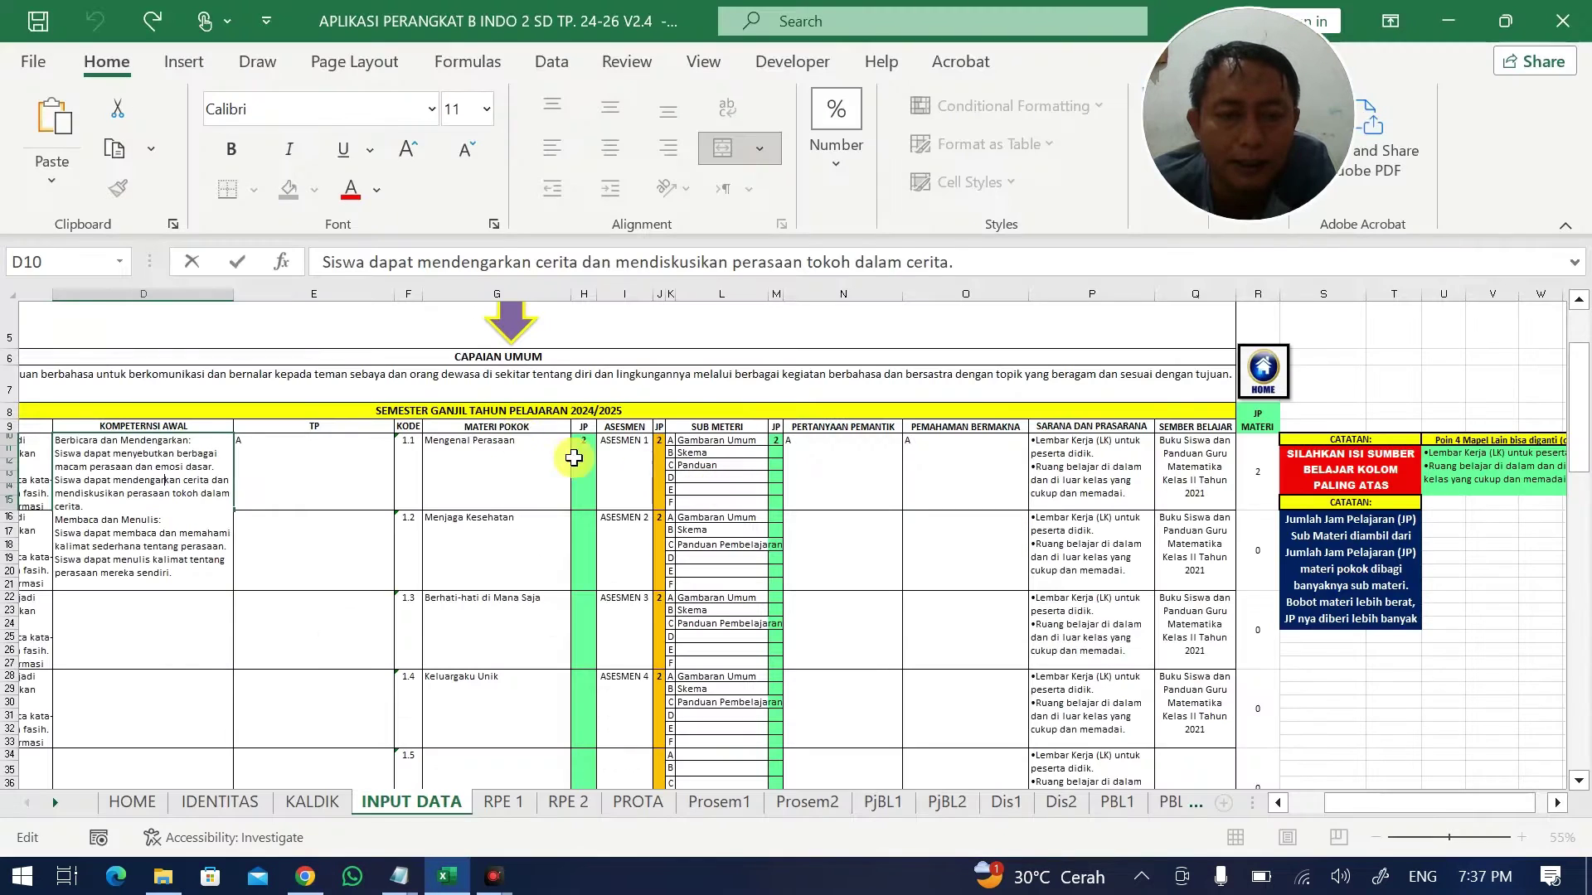
{"action": "left_click", "coordinate": [293, 451]}
{"action": "type", "text": "A"}
{"action": "key", "text": "BackSpace"}
{"action": "key", "text": "ctrl+v"}
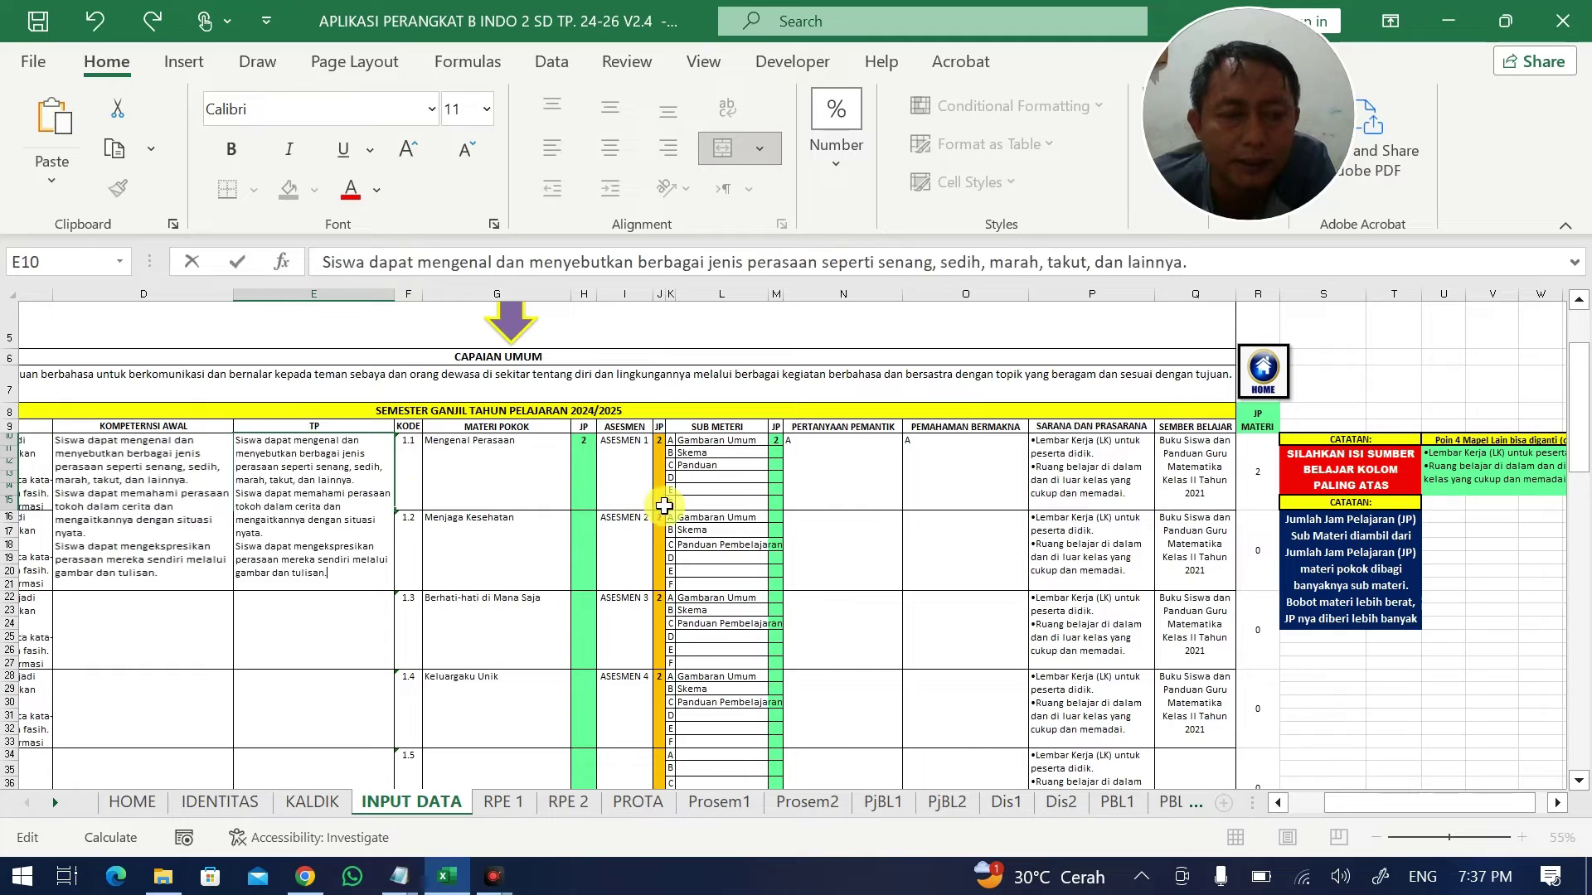
{"action": "left_click", "coordinate": [659, 464]}
Copy the question "Apa yang kamu rasakan saat mendapat hadiah?" from ChatGPT in Chrome into Excel's Pertanyaan Pemantik cell for code 1.1.
{"action": "key", "text": "alt+Tab"}
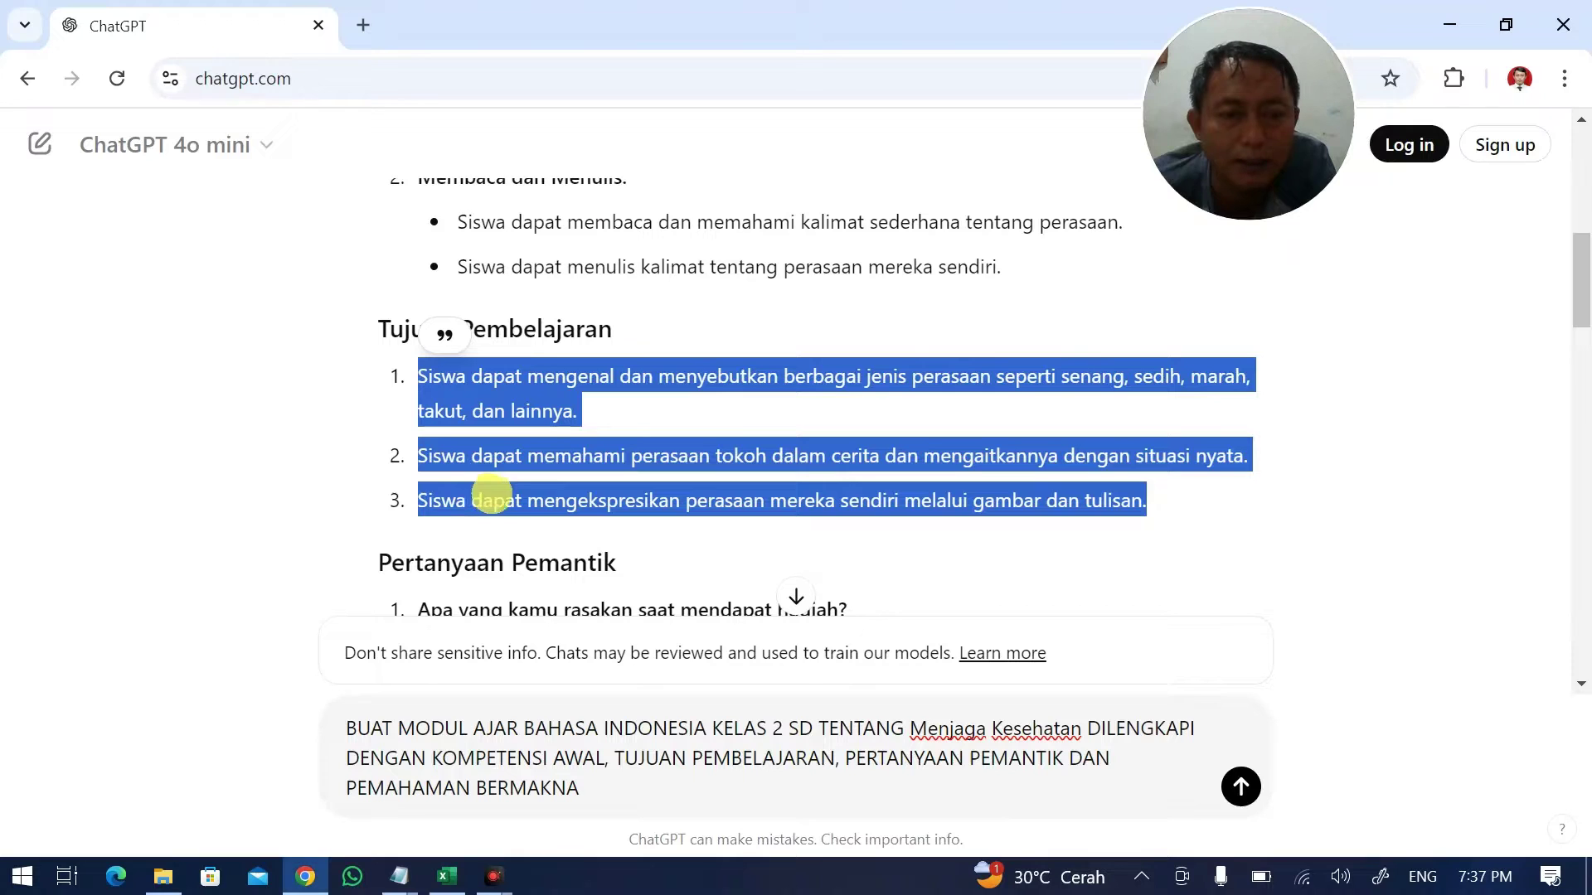
{"action": "key", "text": "alt+Tab"}
{"action": "key", "text": "alt+Tab"}
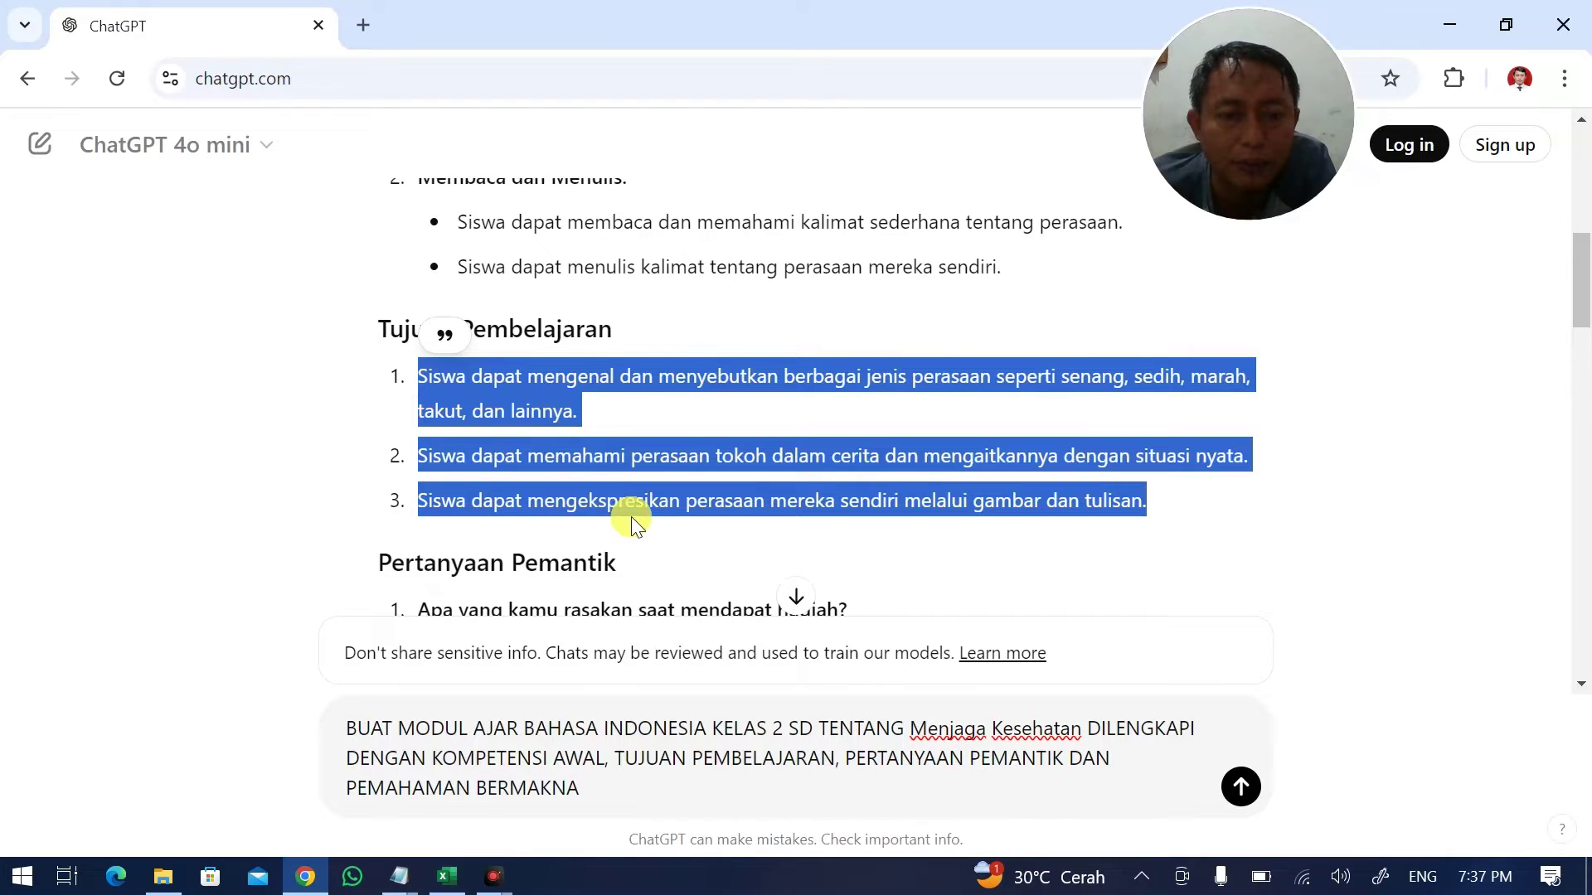
{"action": "scroll", "coordinate": [613, 497], "scroll_direction": "down", "scroll_amount": 4}
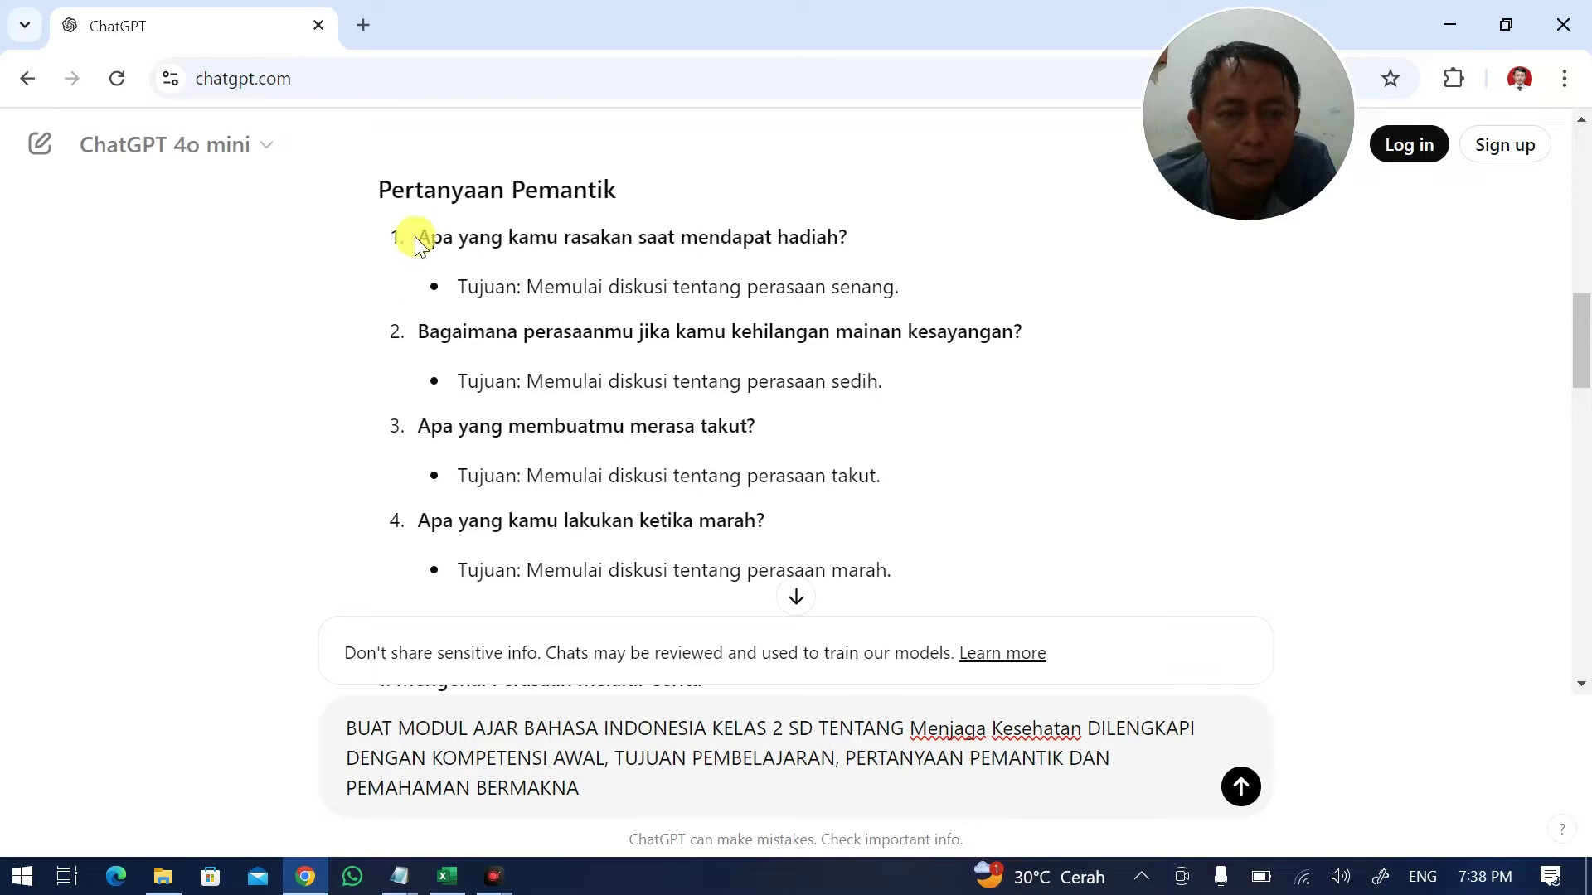
{"action": "left_click_drag", "start_coordinate": [417, 242], "coordinate": [837, 241]}
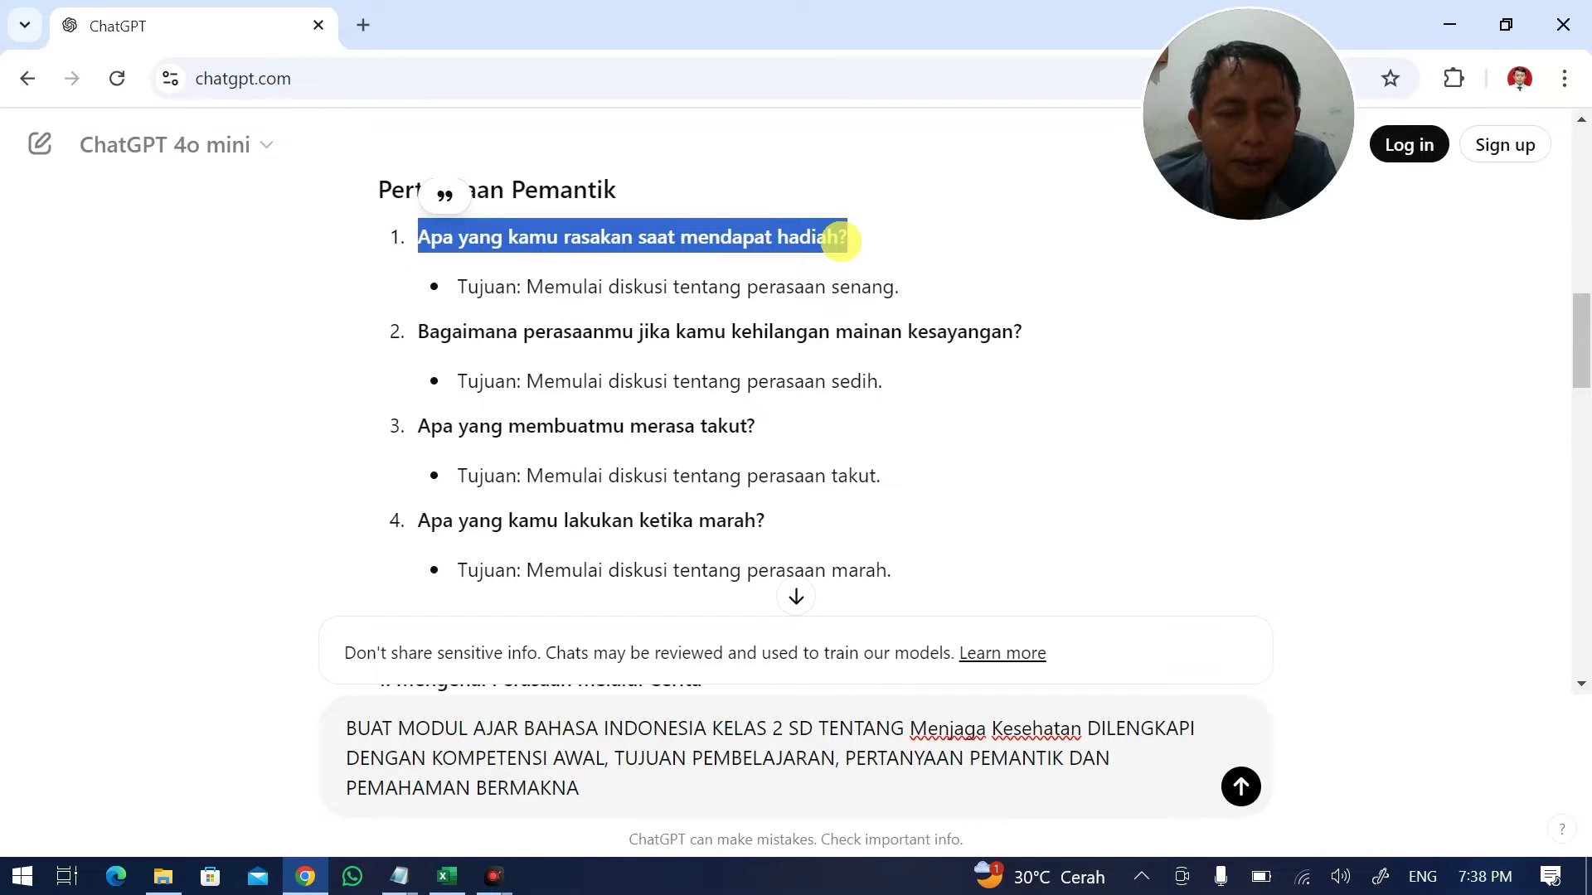
{"action": "key", "text": "alt+Tab"}
{"action": "double_click", "coordinate": [880, 460]}
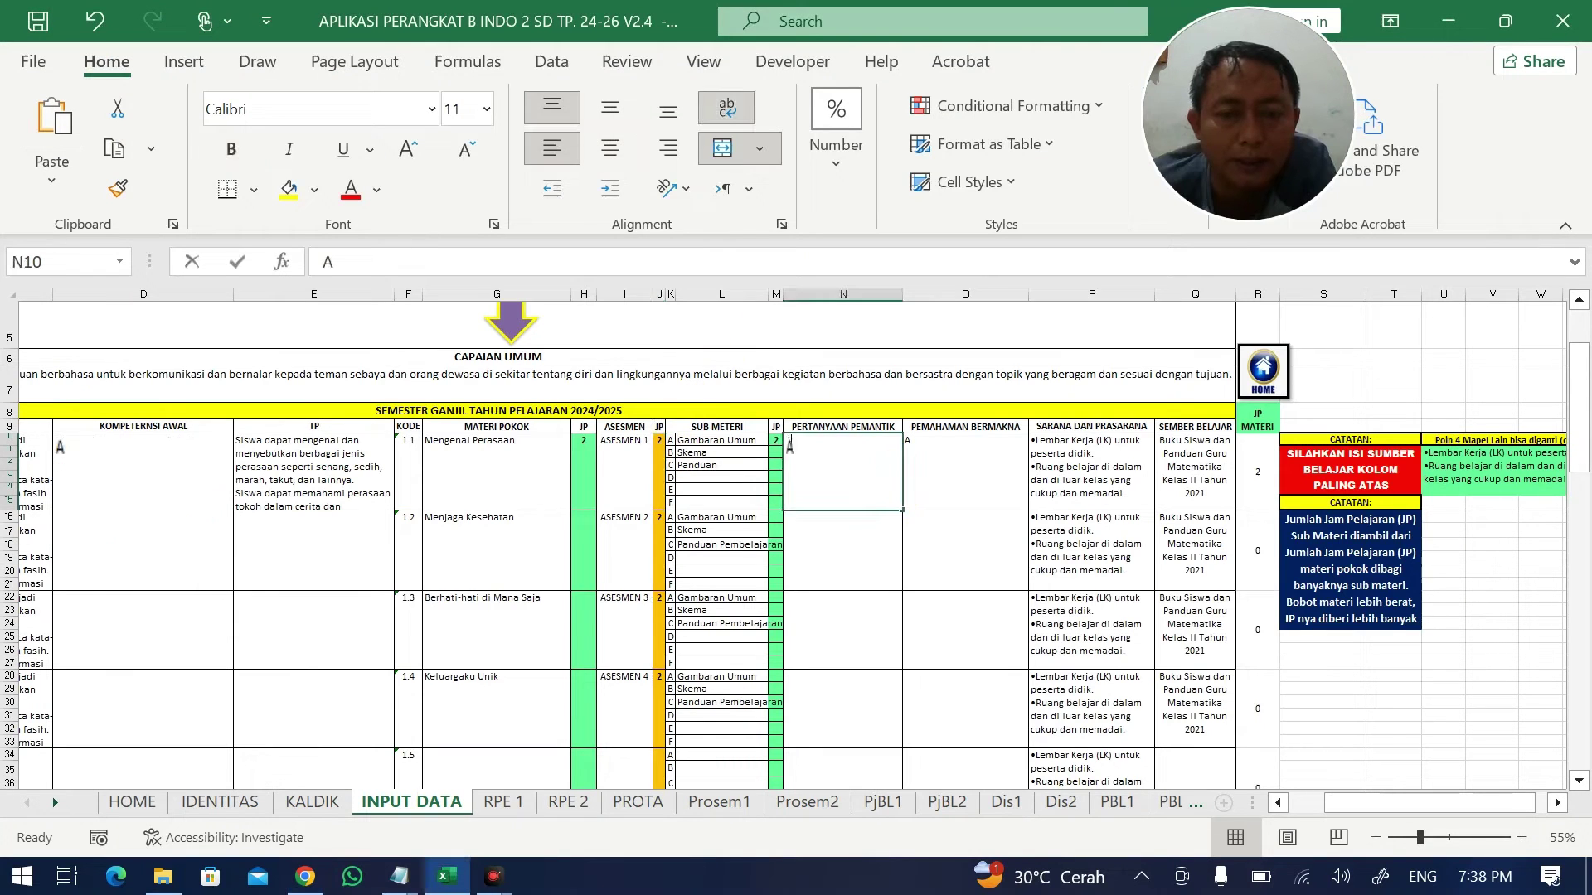
{"action": "type", "text": "Apa yang kamu rasakan saat mendapat hadiah?"}
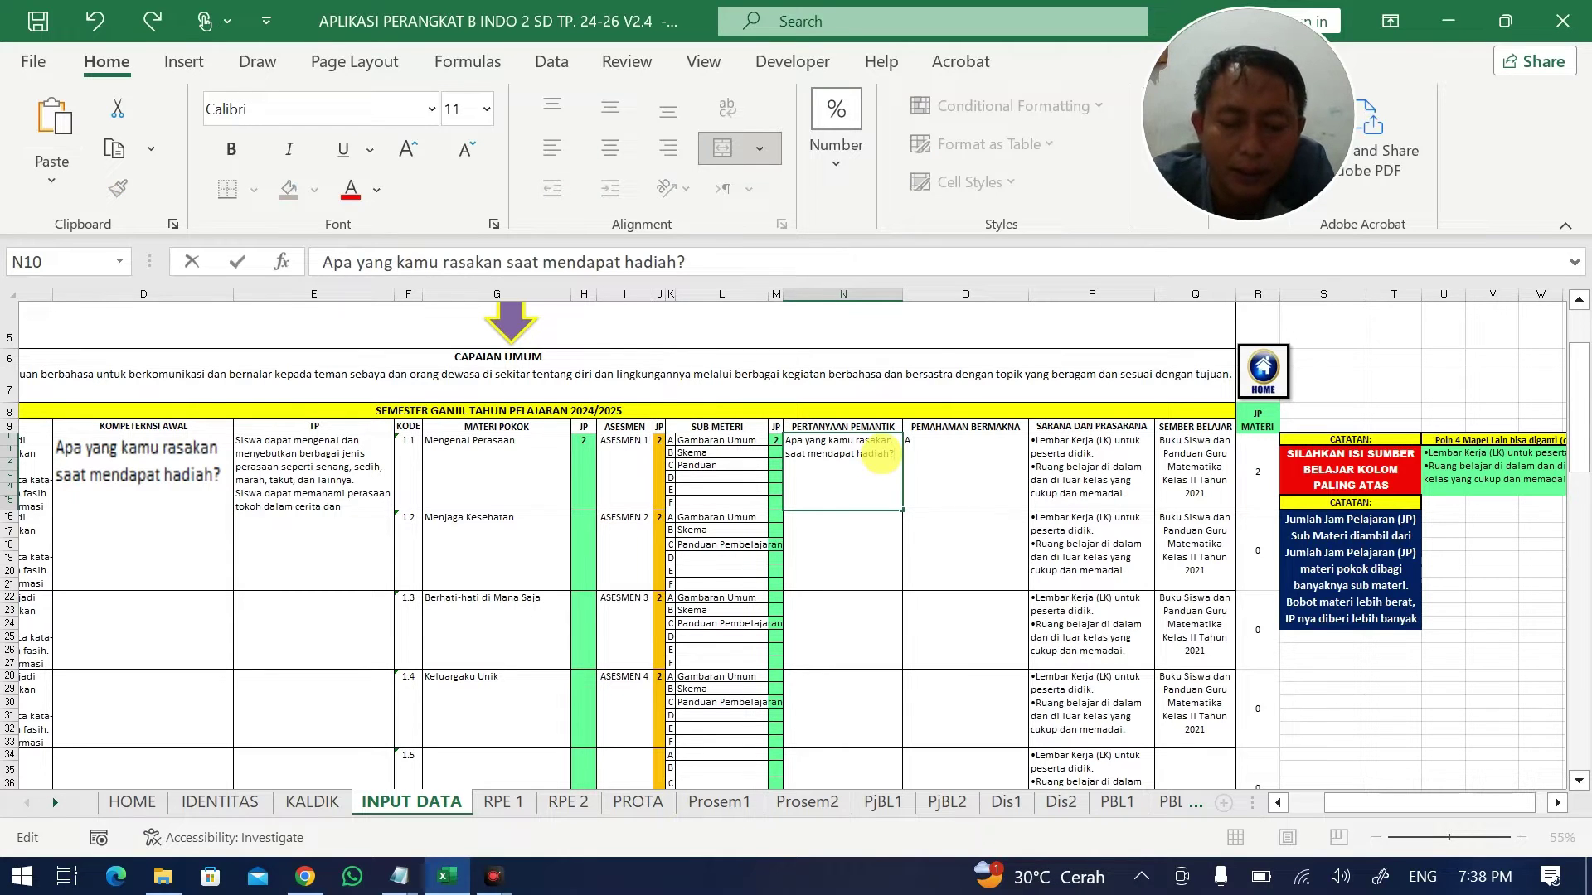
Copy ChatGPT's question "Bagaimana perasaanmu jika kamu kehilangan mainan kesayangan?" and add it to Excel's Pertanyaan Pemantik cell for code 1.1.
{"action": "key", "text": "alt+Tab"}
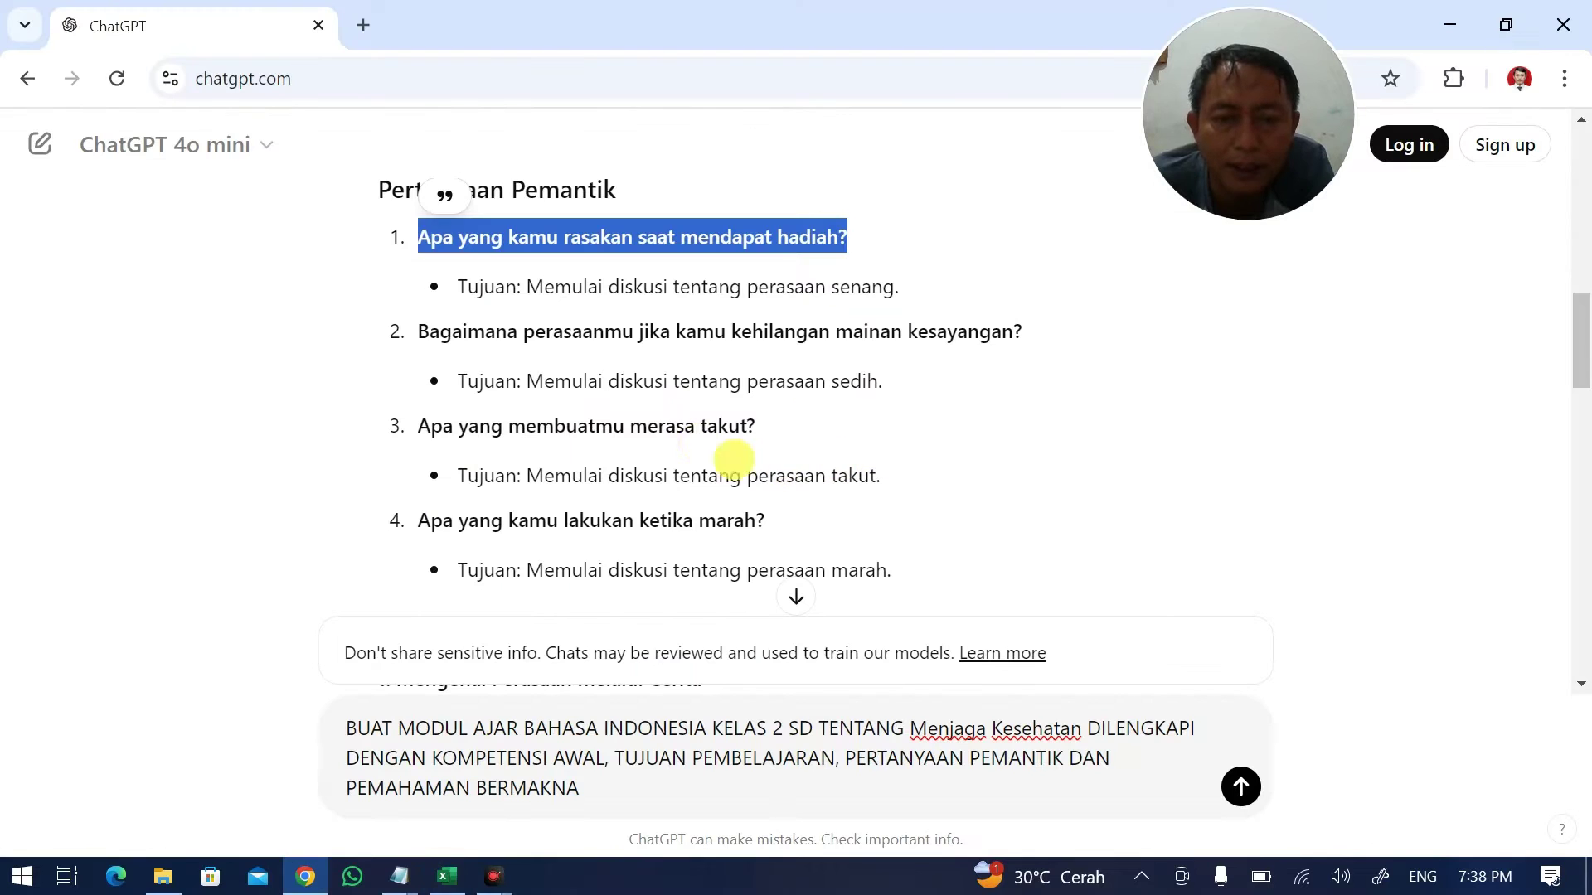
{"action": "left_click_drag", "start_coordinate": [418, 320], "coordinate": [1022, 329]}
{"action": "key", "text": "ctrl+c"}
{"action": "key", "text": "alt+Tab"}
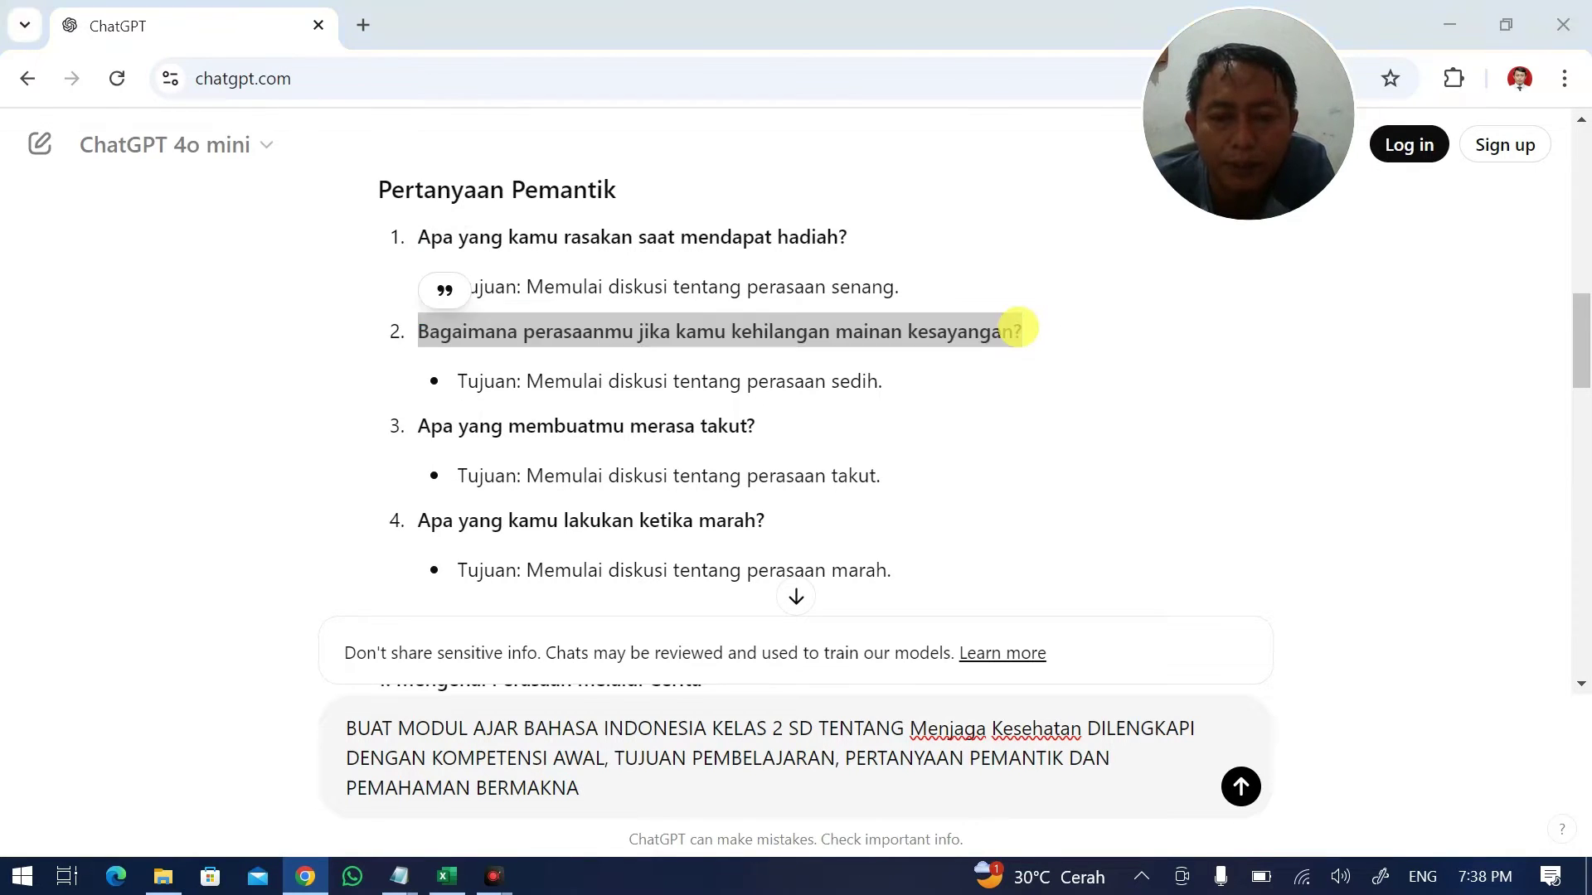
{"action": "key", "text": "ctrl+v"}
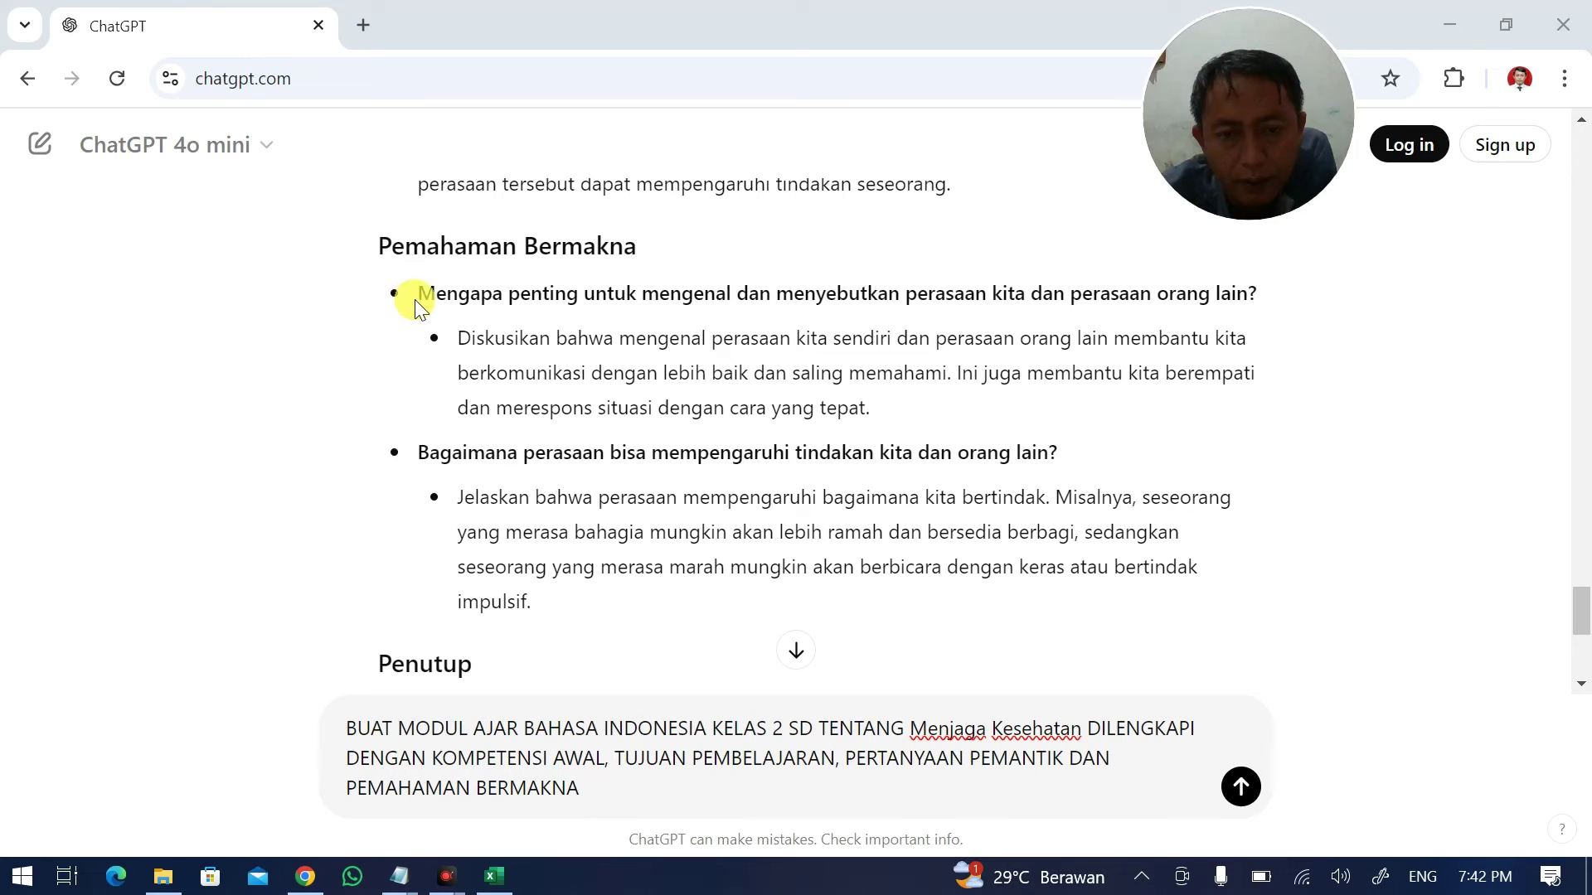
Copy the entire Pemahaman Bermakna section, both questions with their explanations, from ChatGPT's Mengenal Perasaan module.
{"action": "left_click_drag", "start_coordinate": [419, 304], "coordinate": [1298, 296]}
{"action": "left_click", "coordinate": [1298, 296]}
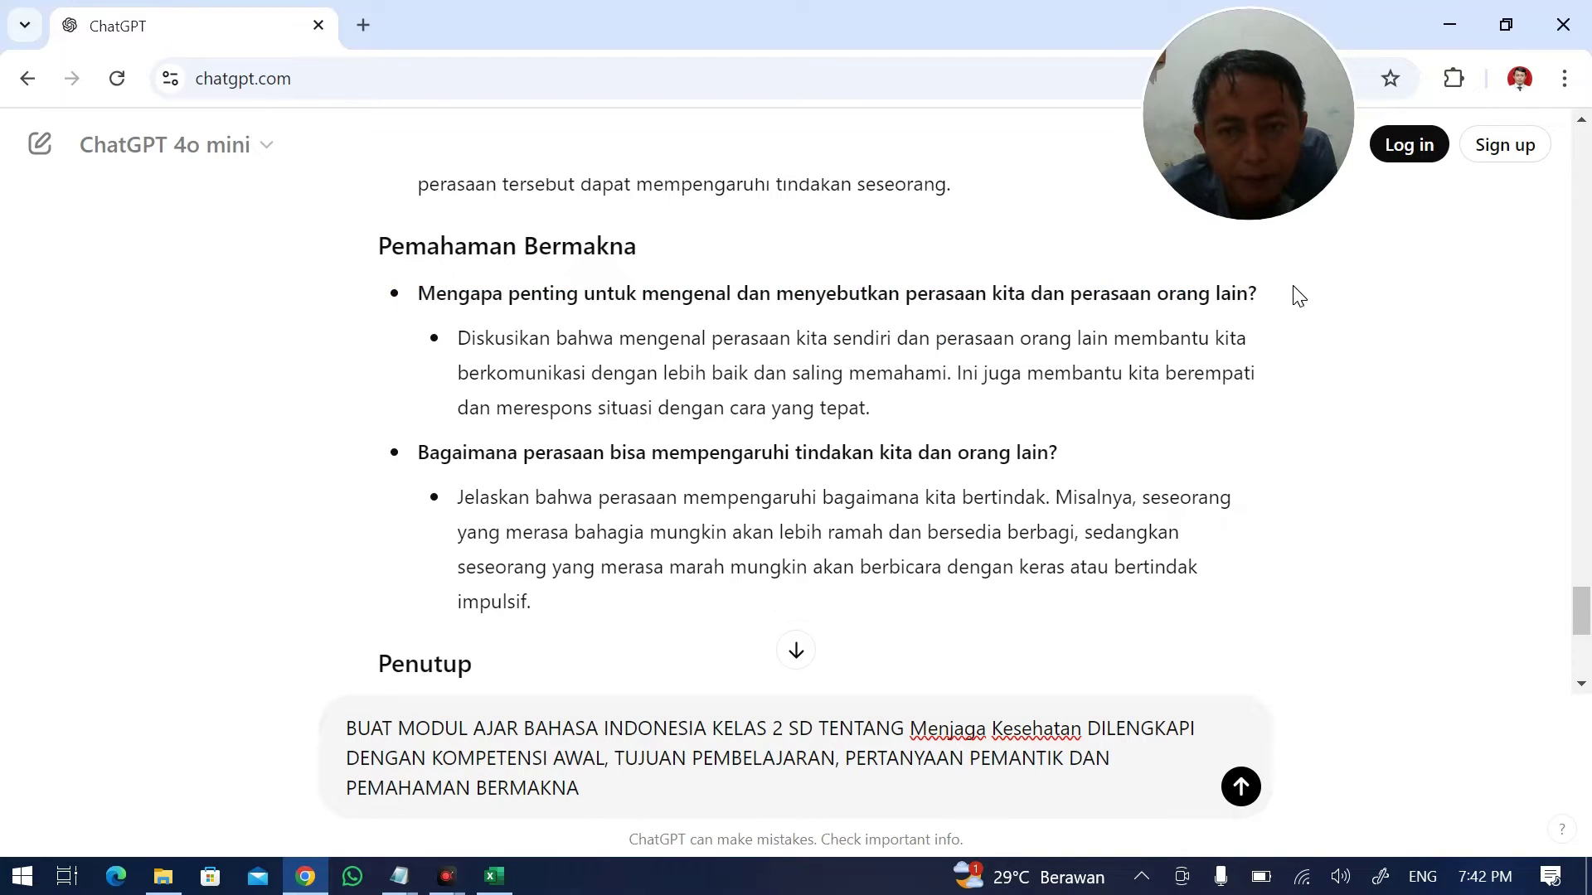
{"action": "left_click_drag", "start_coordinate": [419, 295], "coordinate": [1197, 597]}
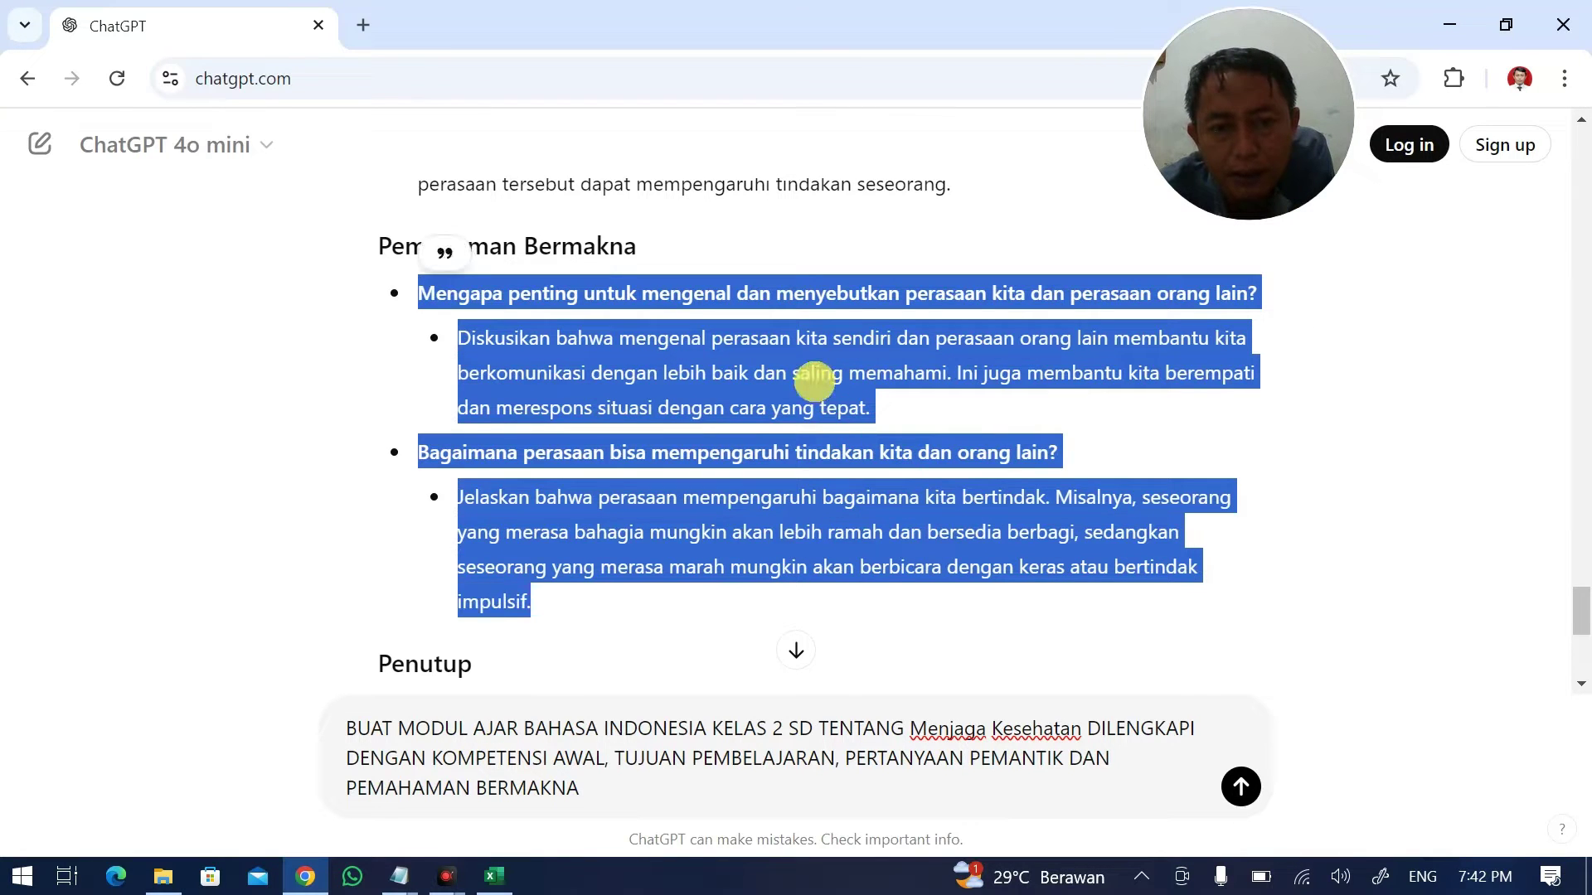
{"action": "right_click", "coordinate": [815, 380]}
{"action": "left_click", "coordinate": [854, 432]}
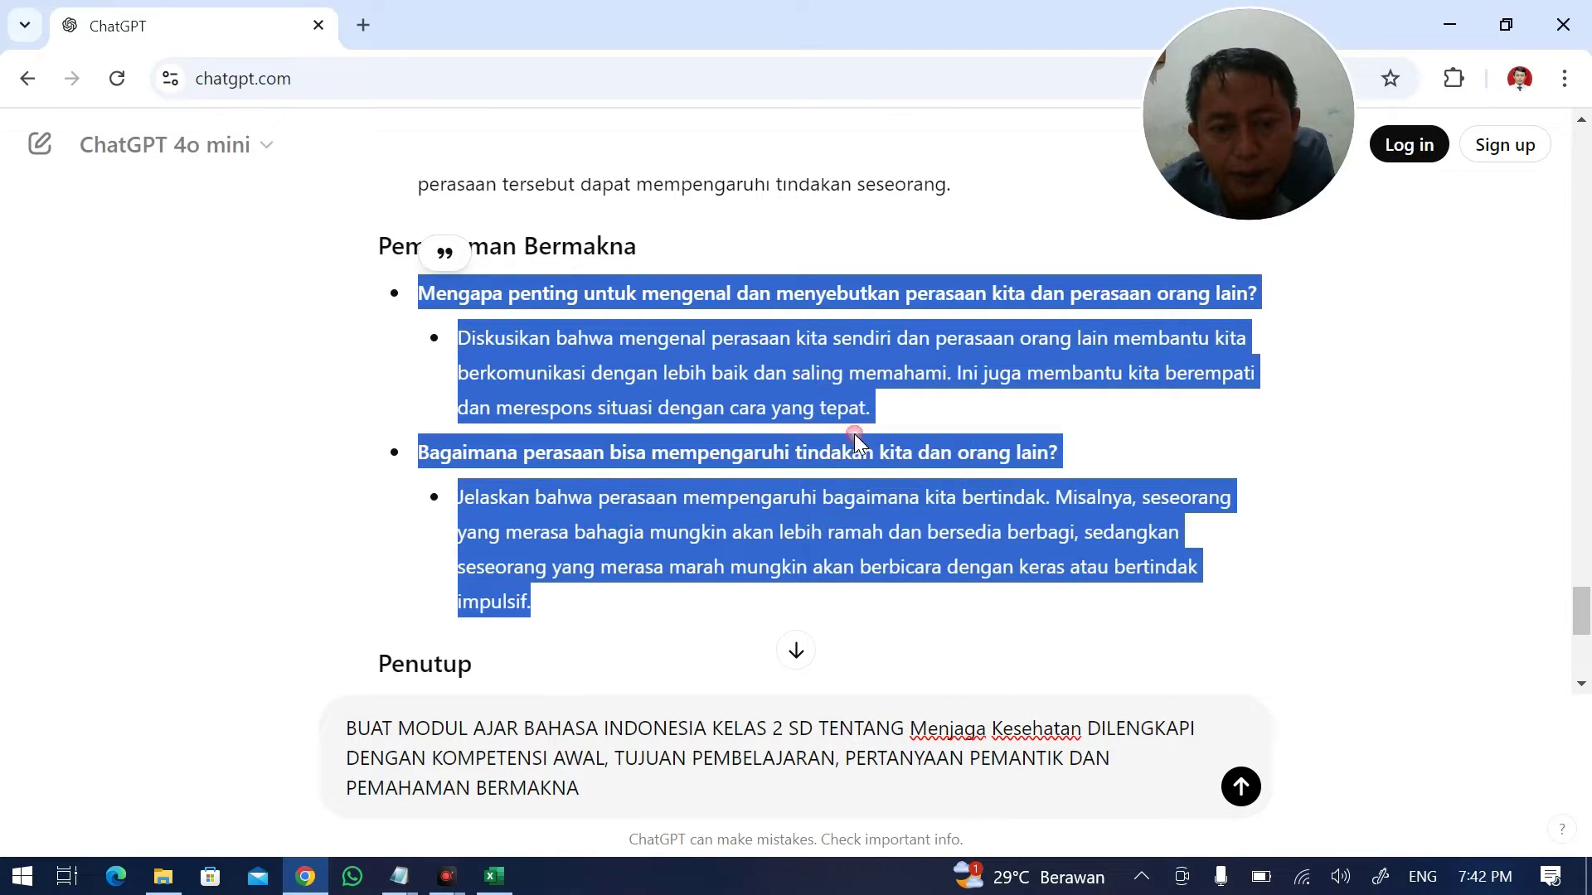
Switch to Excel and replace the Pemahaman Bermakna placeholder for code 1.1 with the copied section.
{"action": "left_click", "coordinate": [501, 879]}
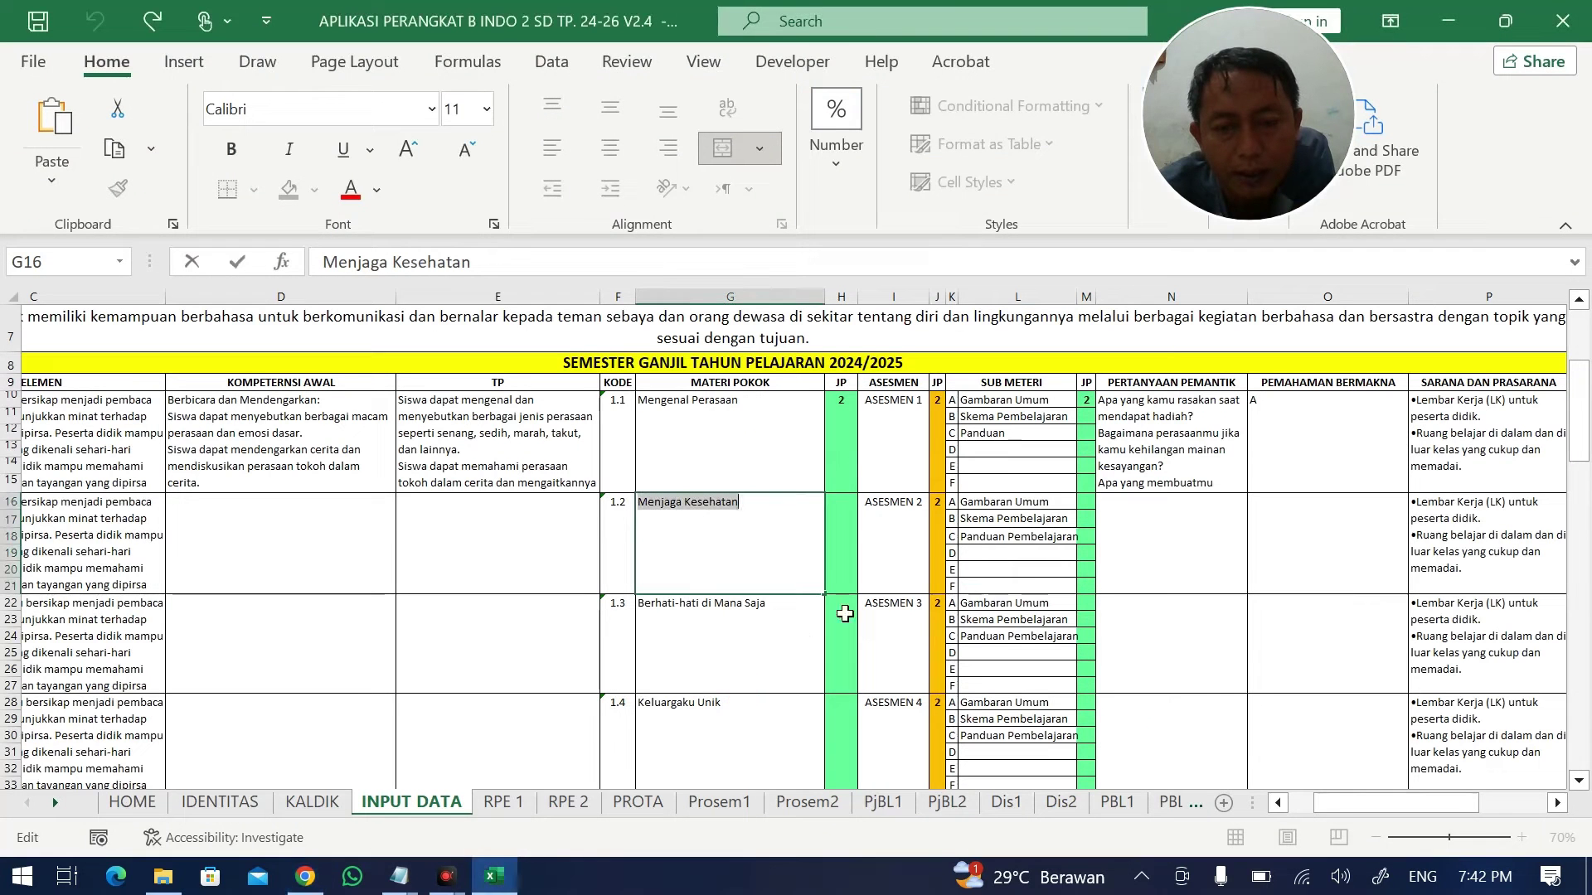
{"action": "double_click", "coordinate": [1300, 431]}
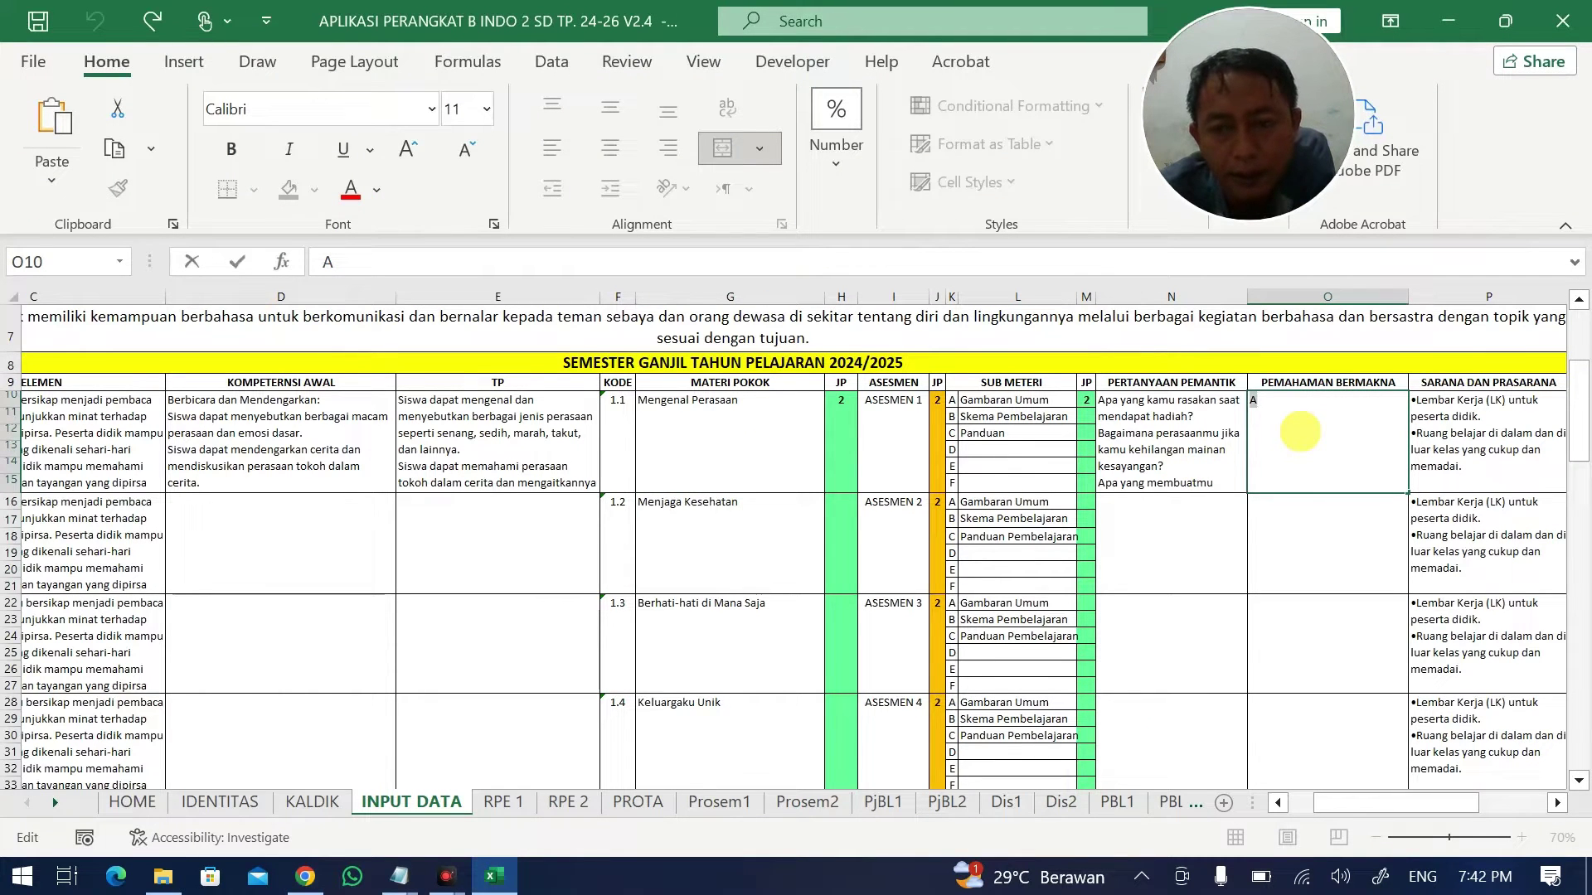
{"action": "key", "text": "ctrl+v"}
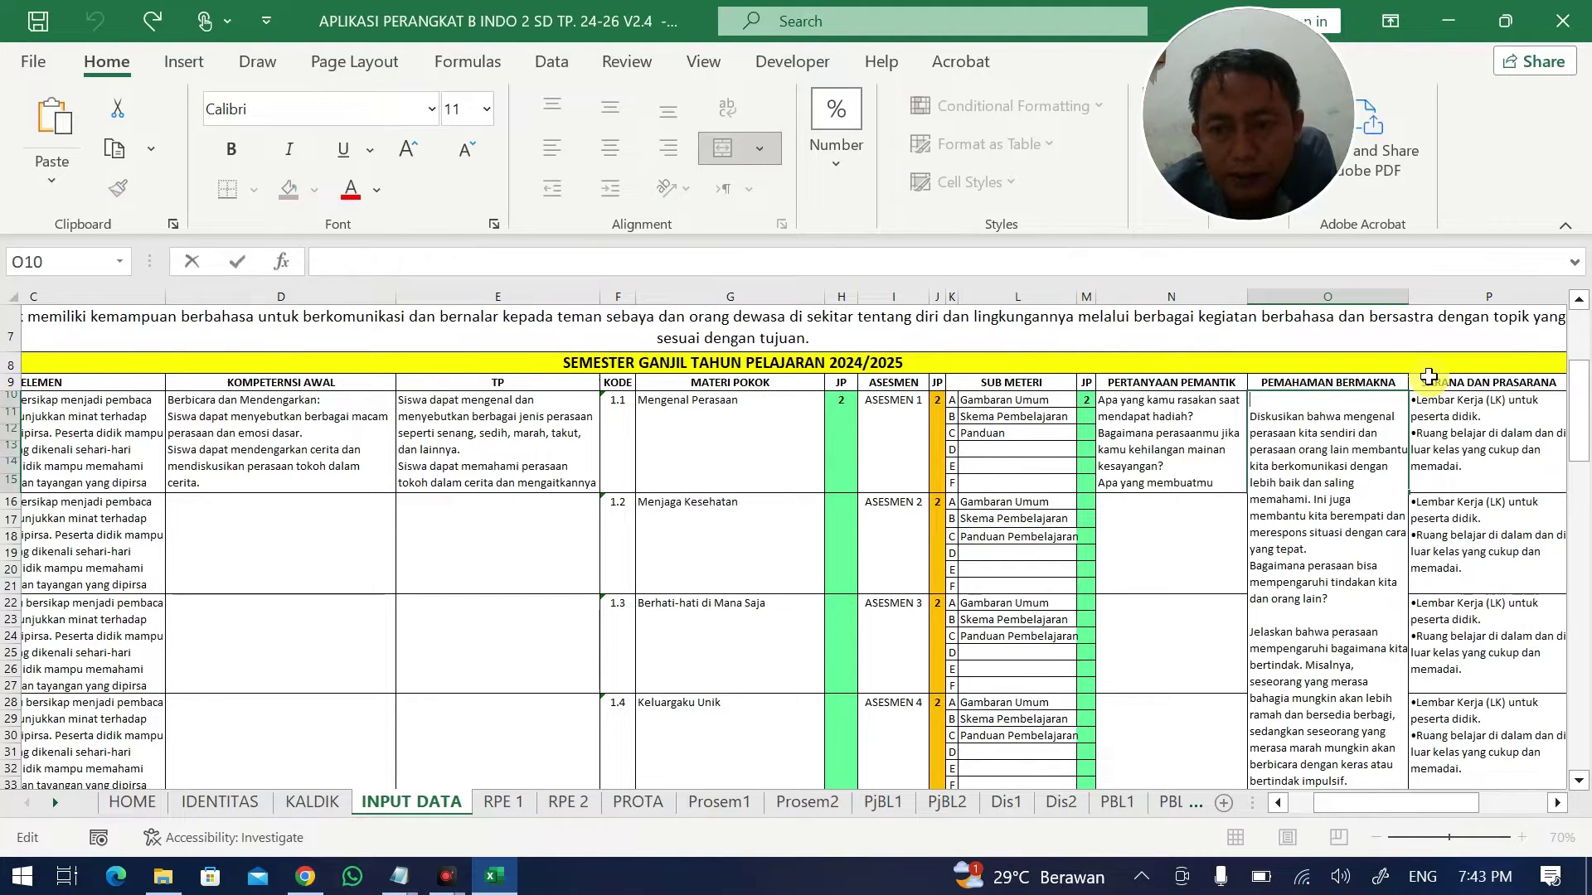
Remove the blank lines before both explanations in the Pemahaman Bermakna cell for code 1.1.
{"action": "left_click", "coordinate": [1322, 589]}
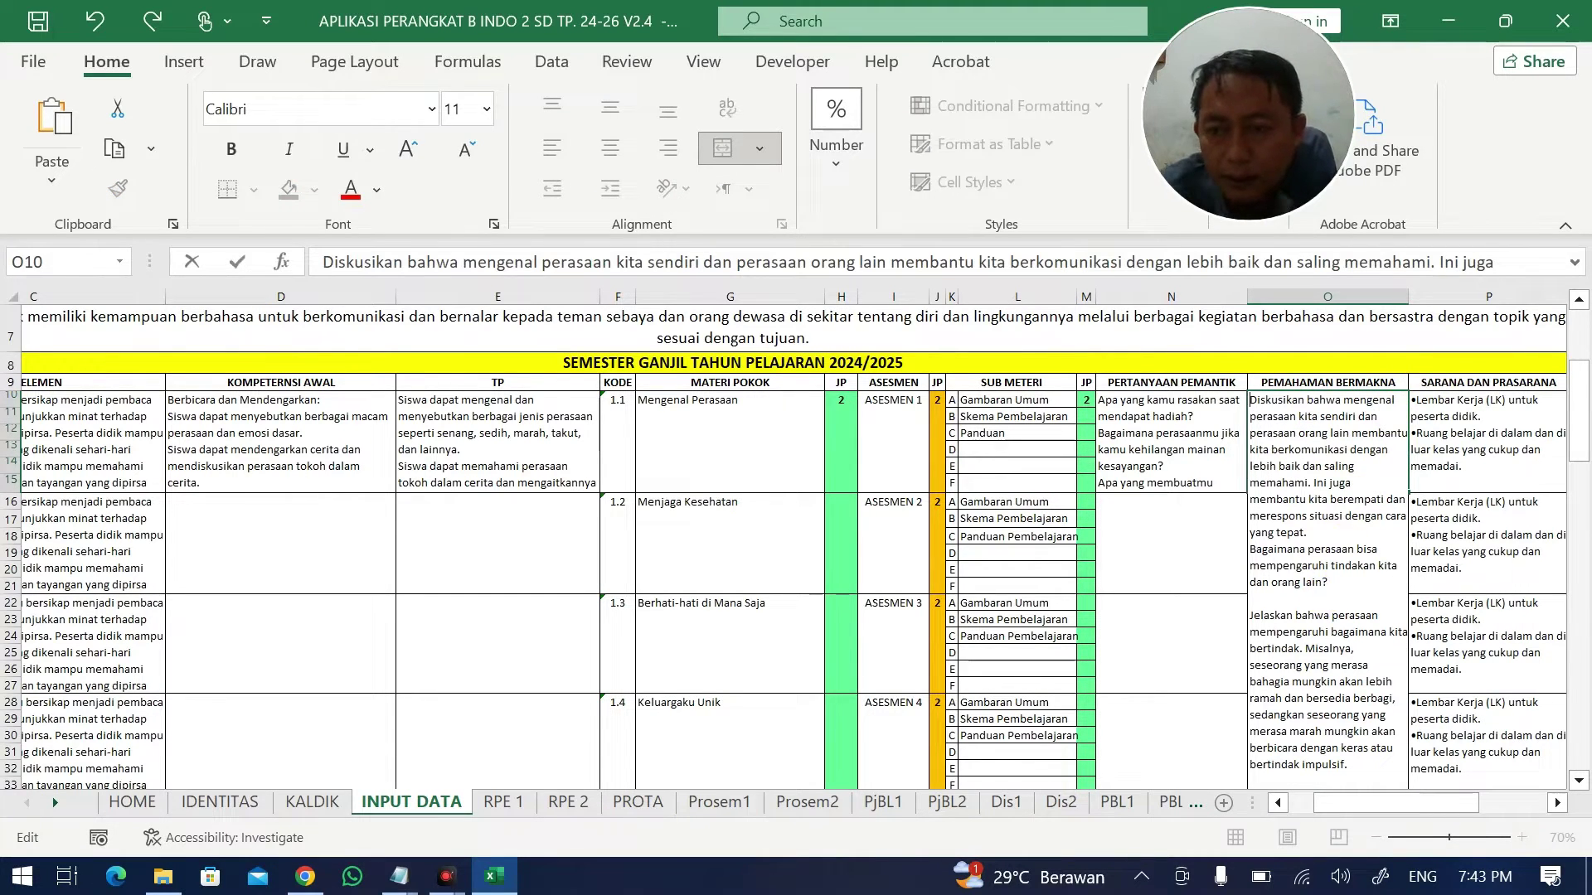
{"action": "key", "text": "Delete"}
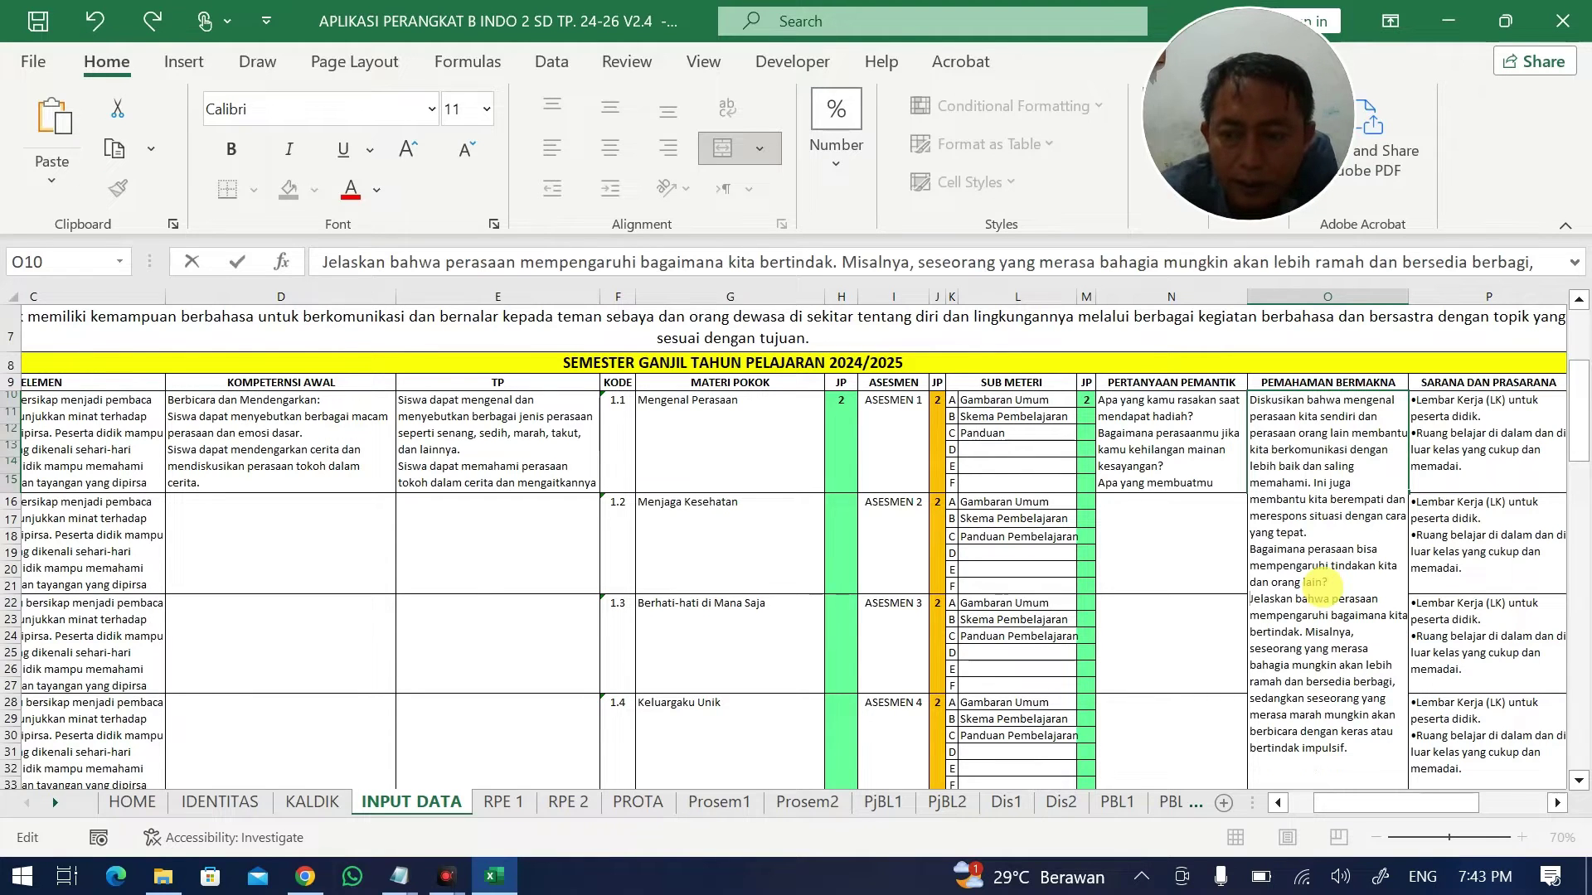
{"action": "left_click", "coordinate": [1008, 609]}
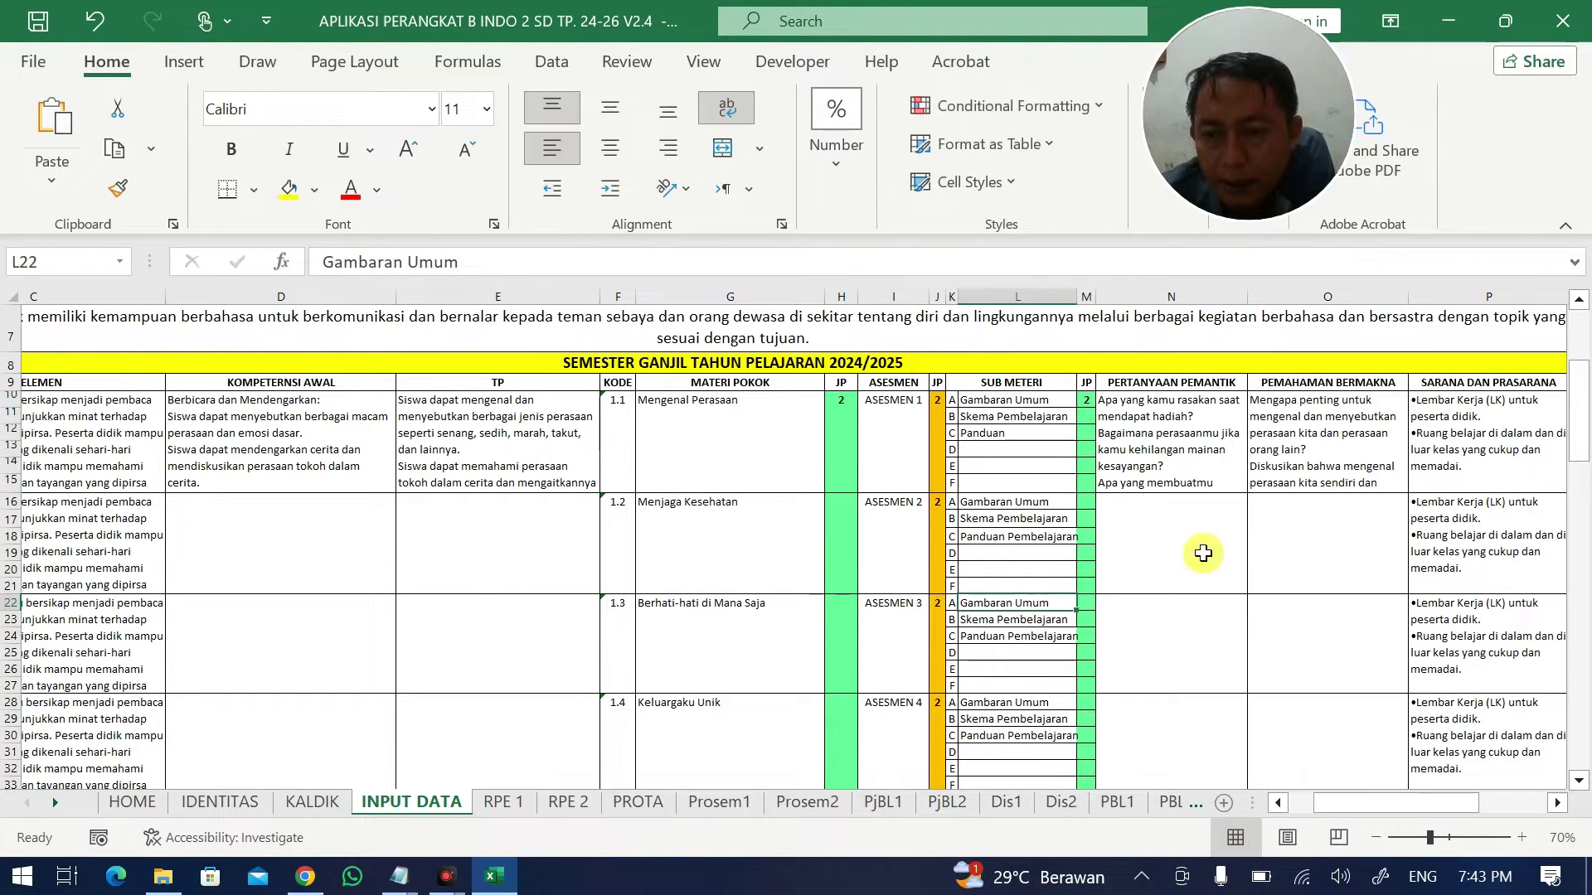
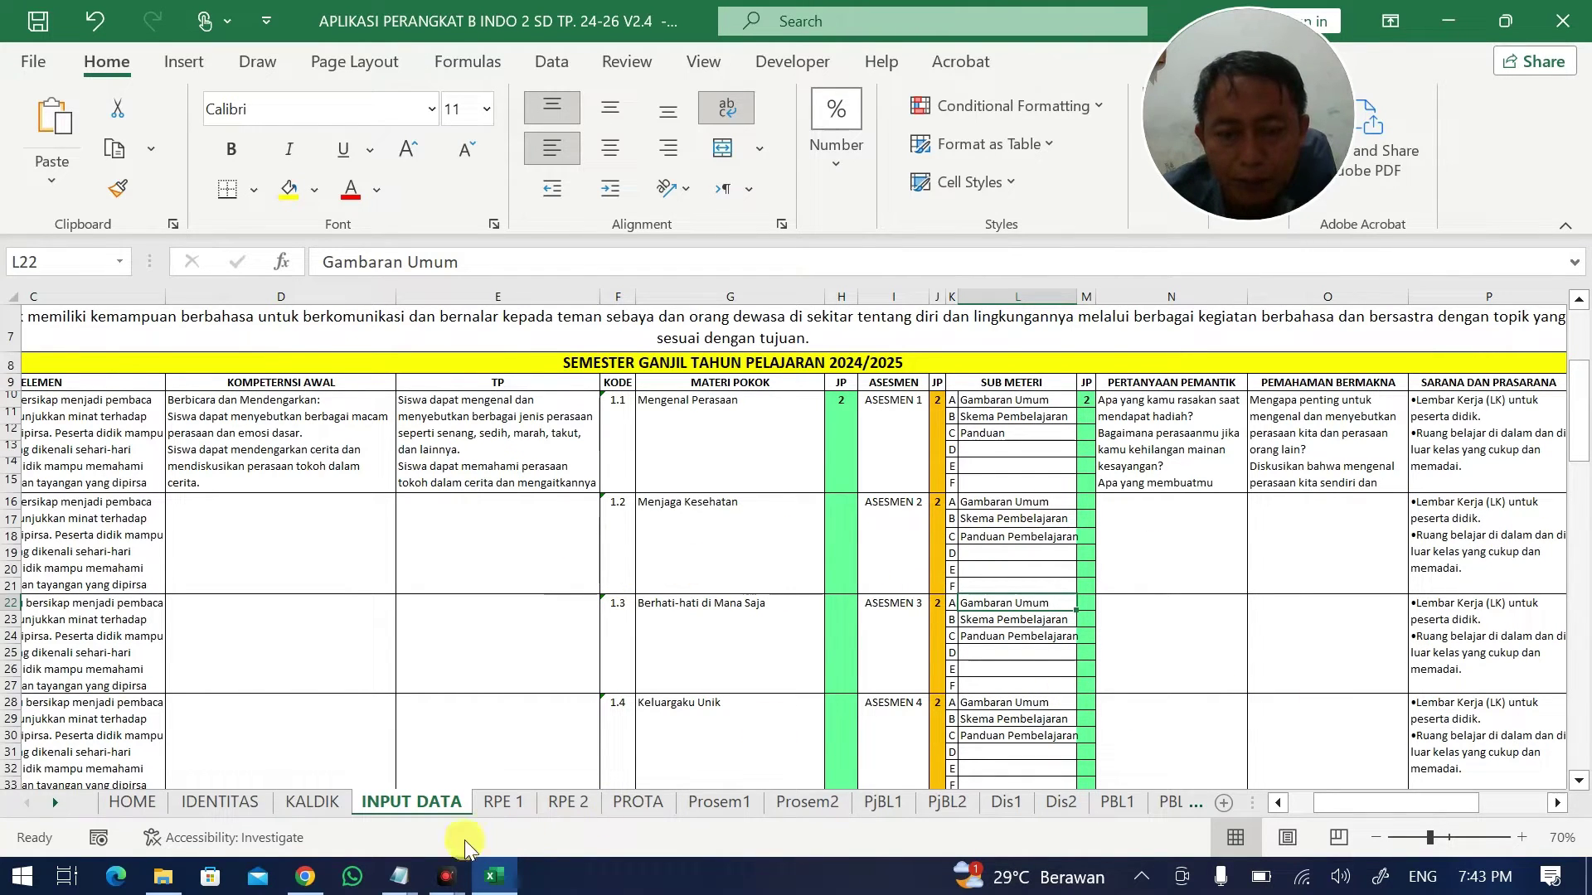
Switch to Chrome, submit the prepared Menjaga Kesehatan module prompt to ChatGPT, and copy the answer's entire Kompetensi Awal section.
{"action": "left_click", "coordinate": [305, 876]}
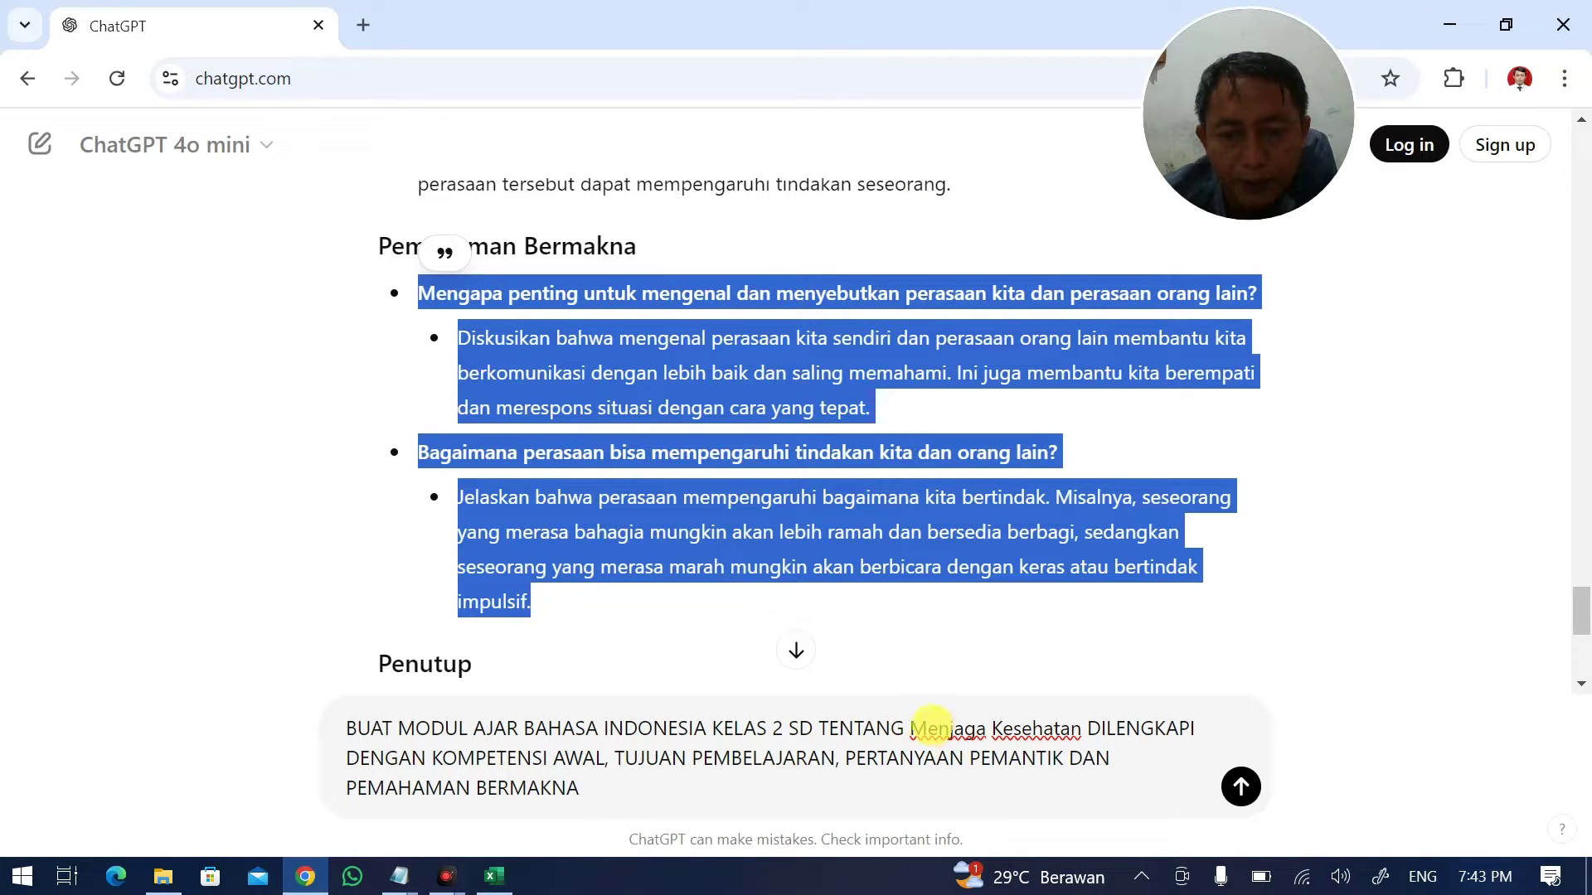
{"action": "left_click", "coordinate": [1241, 786]}
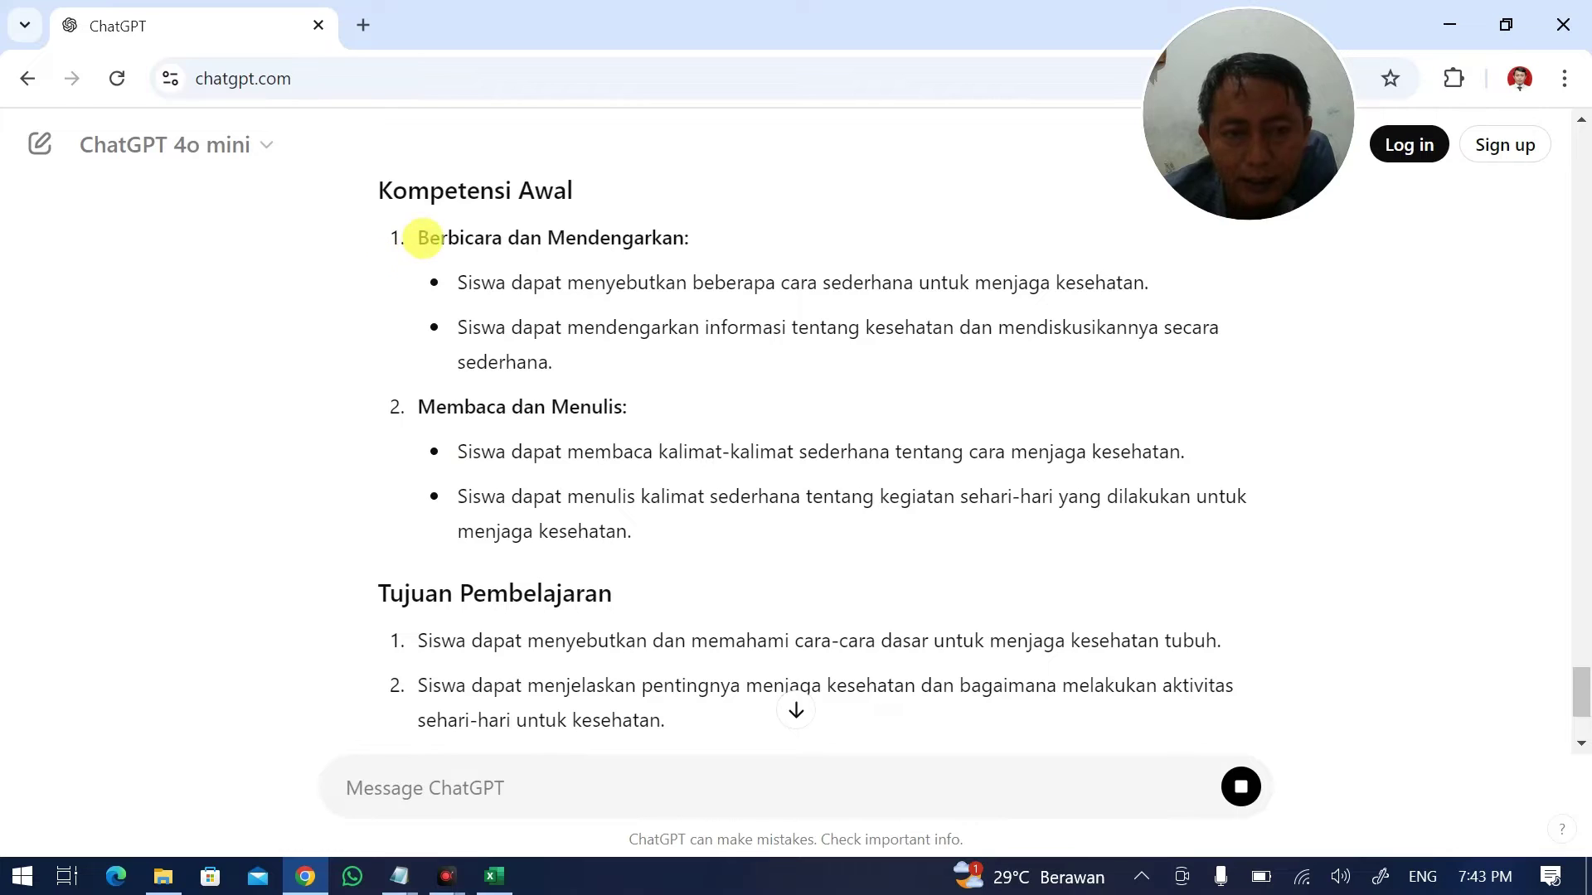
{"action": "left_click_drag", "start_coordinate": [478, 282], "coordinate": [1191, 537]}
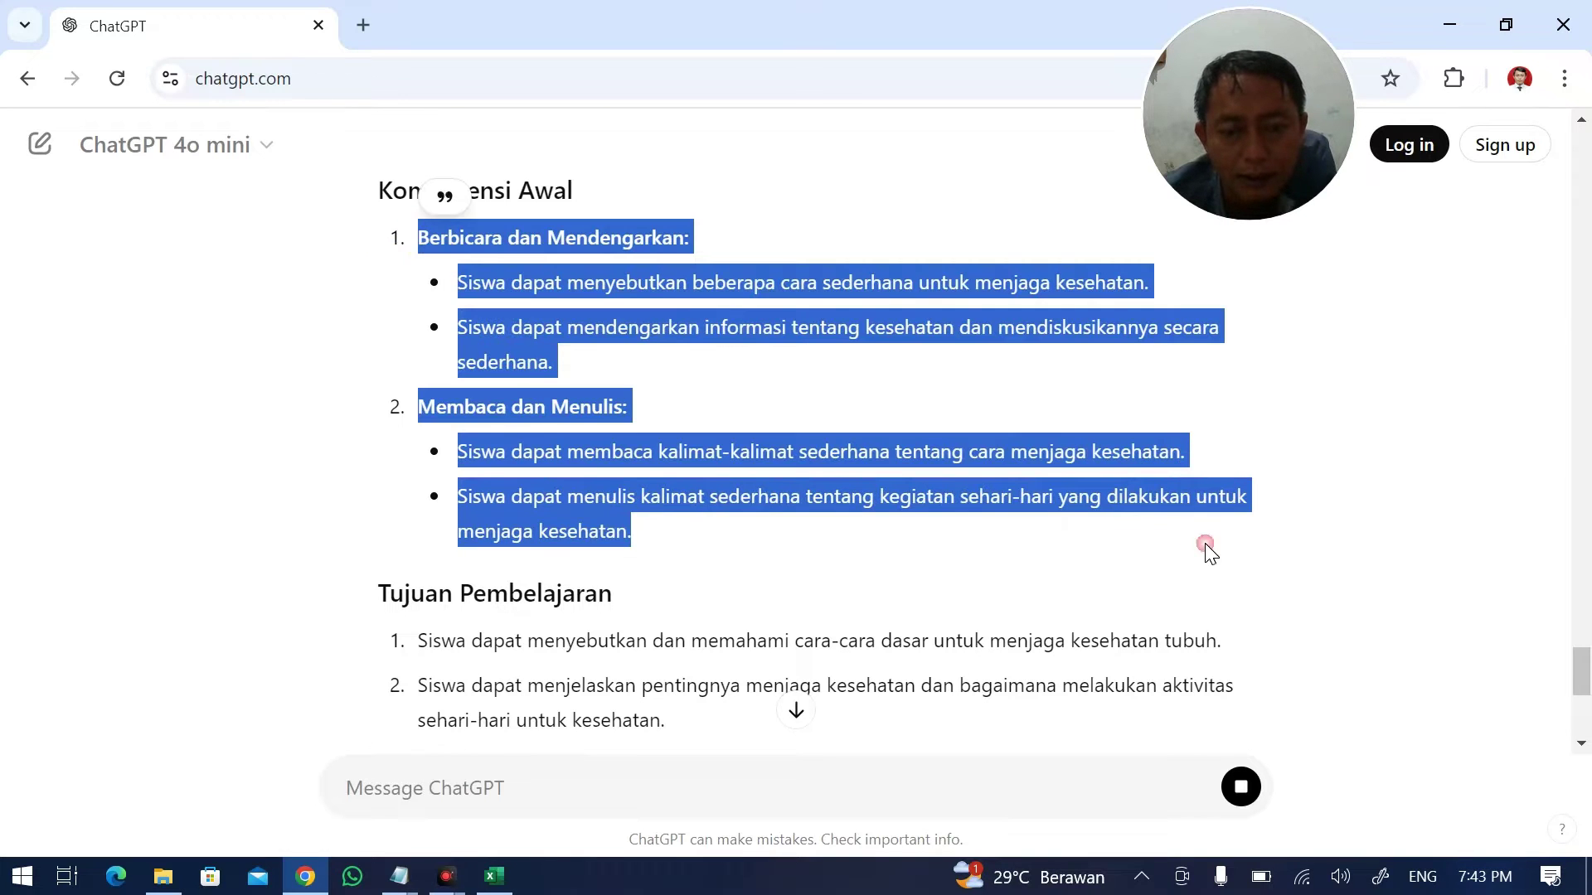
Switch to Excel and paste the copied section into the Kompetensi Awal cell for code 1.2, Menjaga Kesehatan.
{"action": "left_click", "coordinate": [494, 876]}
{"action": "double_click", "coordinate": [214, 522]}
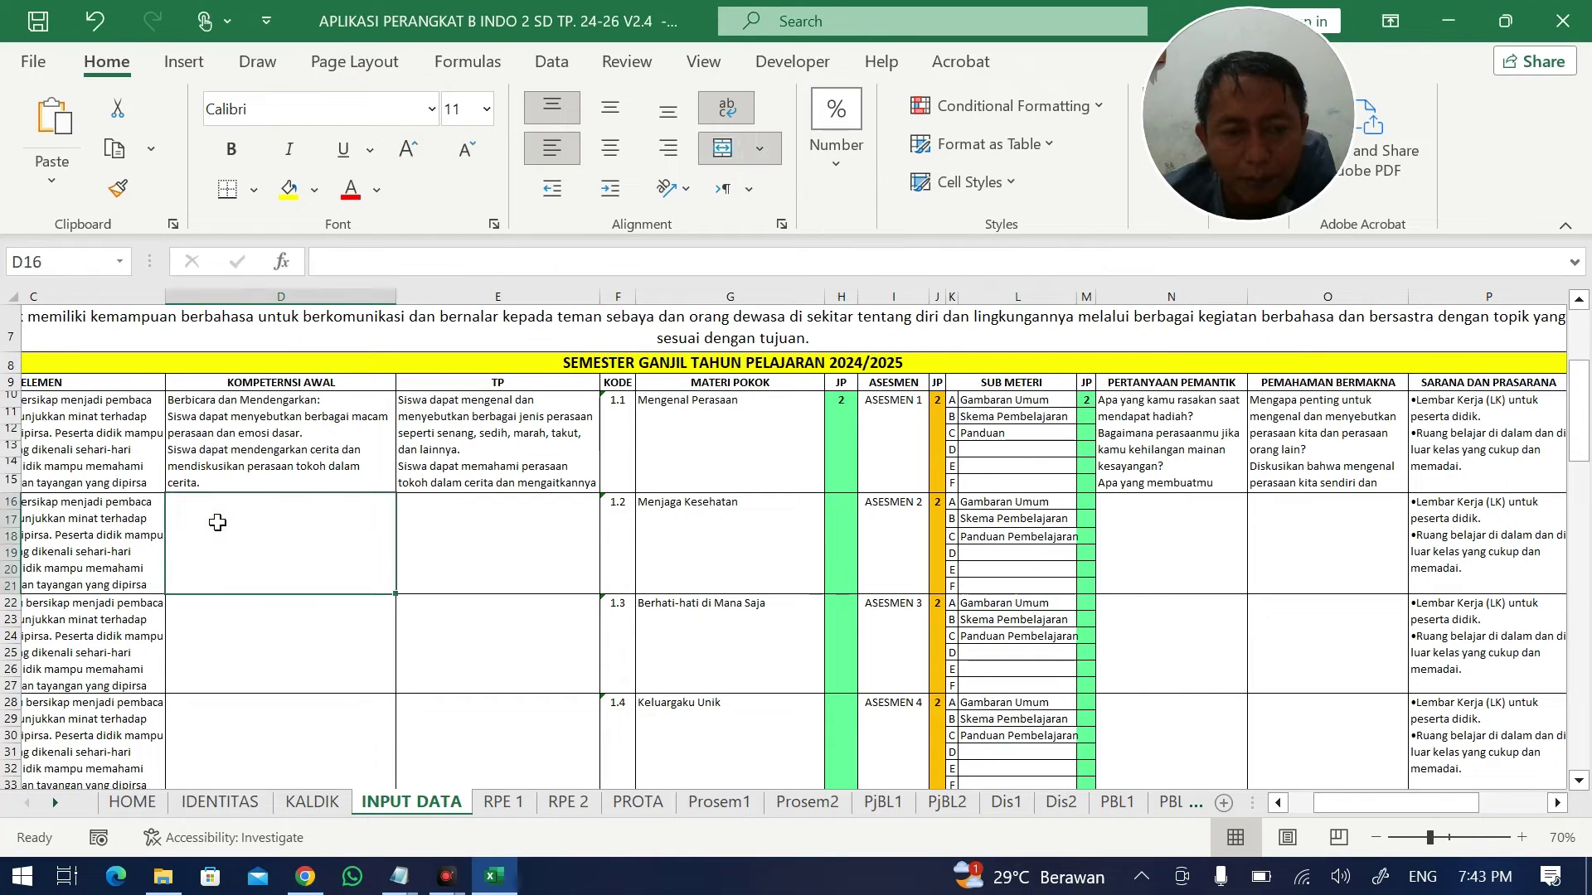
{"action": "key", "text": "ctrl+v"}
{"action": "left_click", "coordinate": [926, 502]}
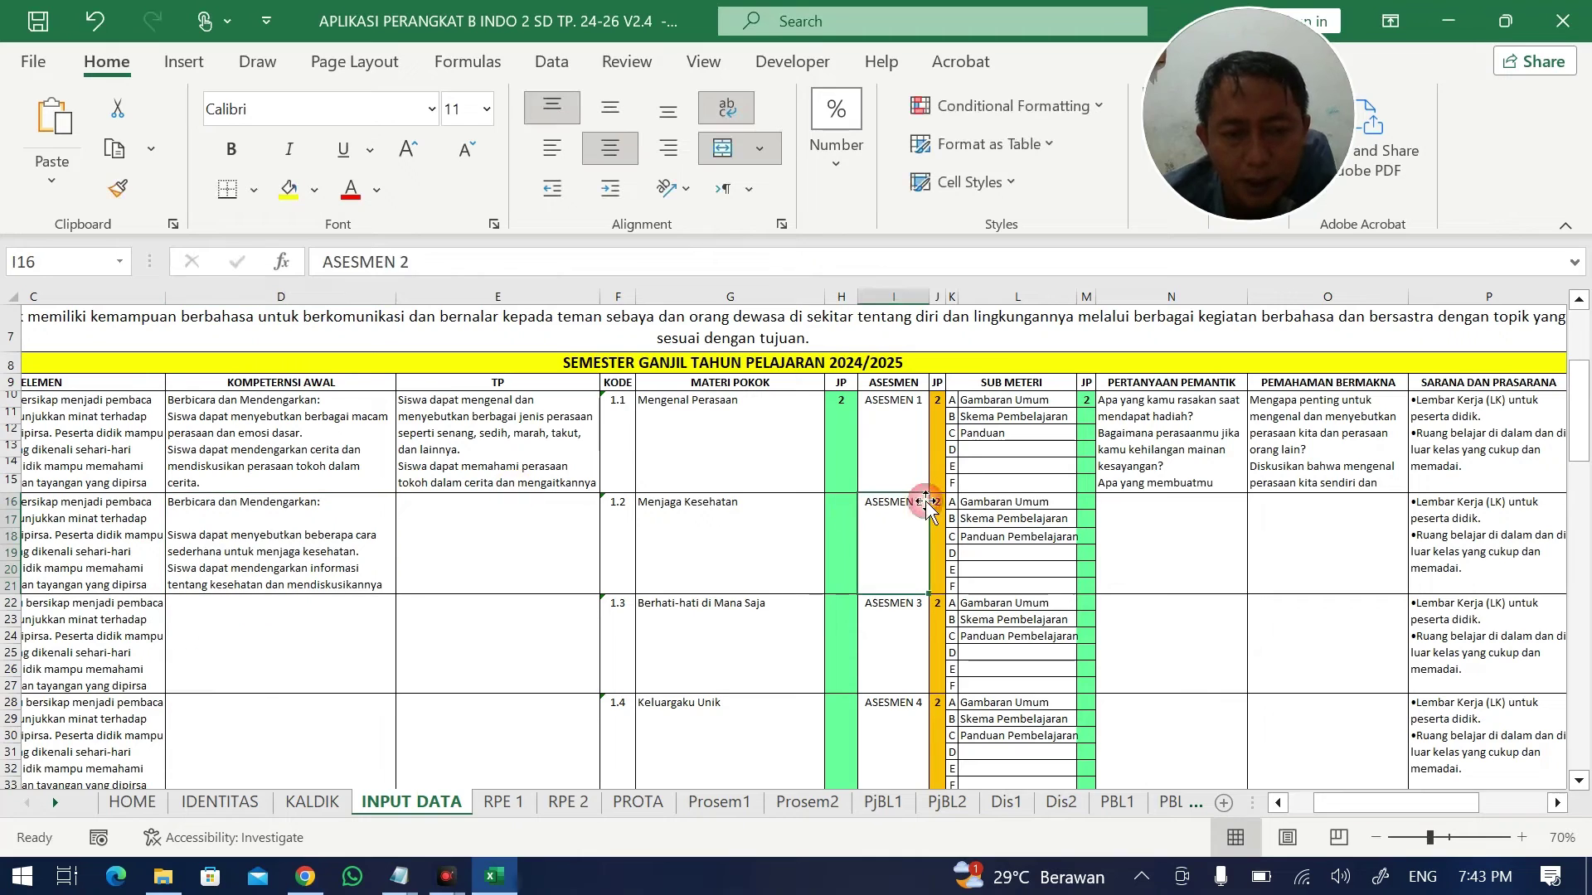
Remove the blank lines under "Berbicara dan Mendengarkan" and "Membaca dan Menulis" in the Kompetensi Awal cell for code 1.2.
{"action": "double_click", "coordinate": [216, 525]}
{"action": "key", "text": "BackSpace"}
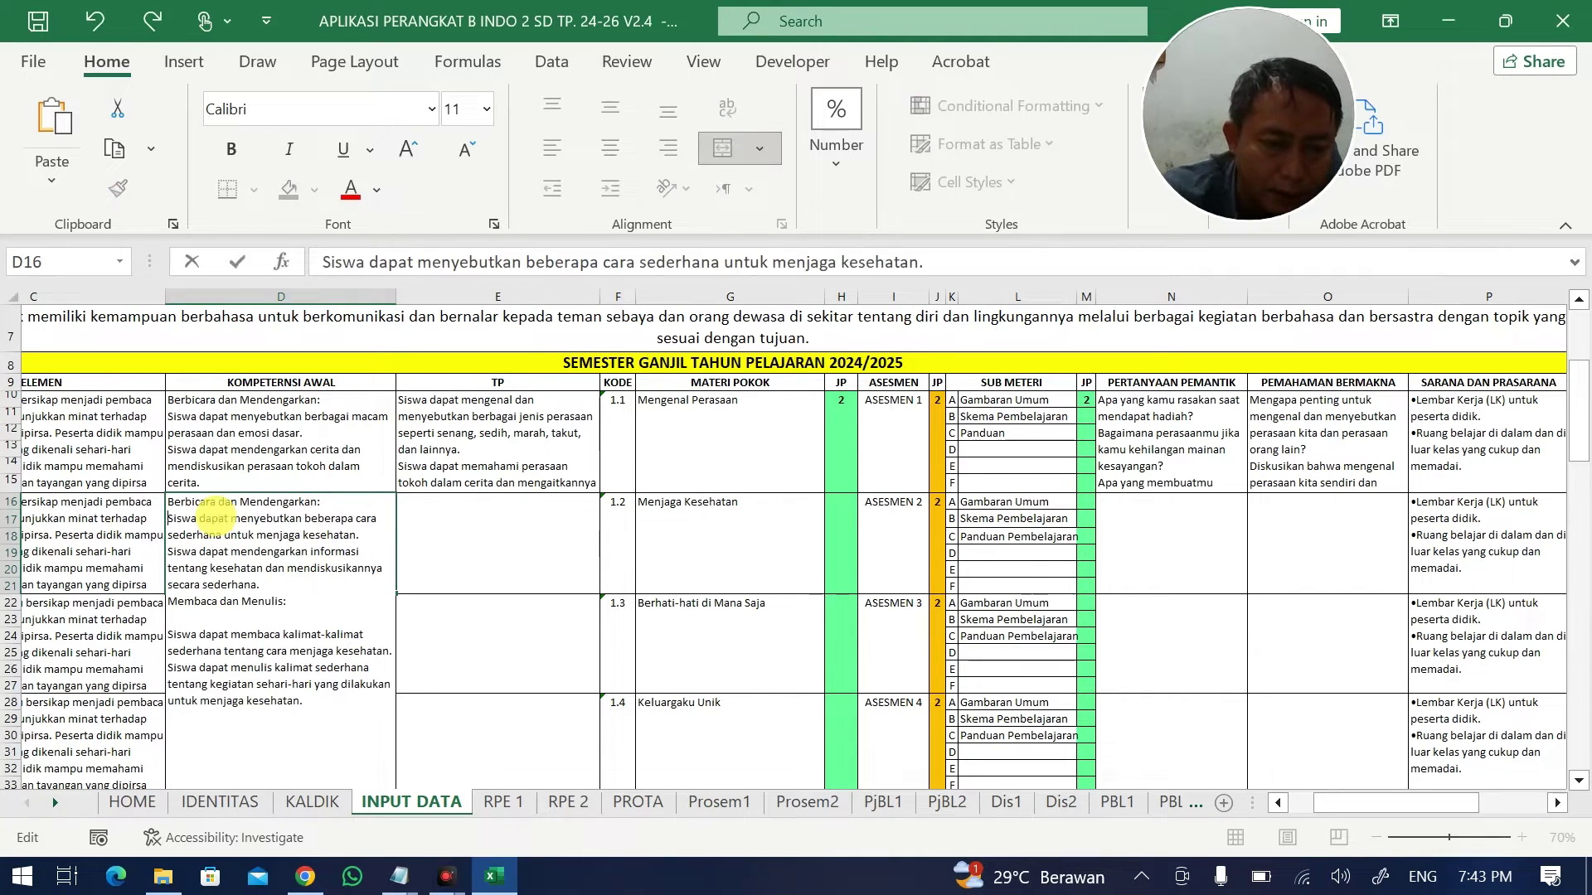
{"action": "left_click", "coordinate": [205, 620]}
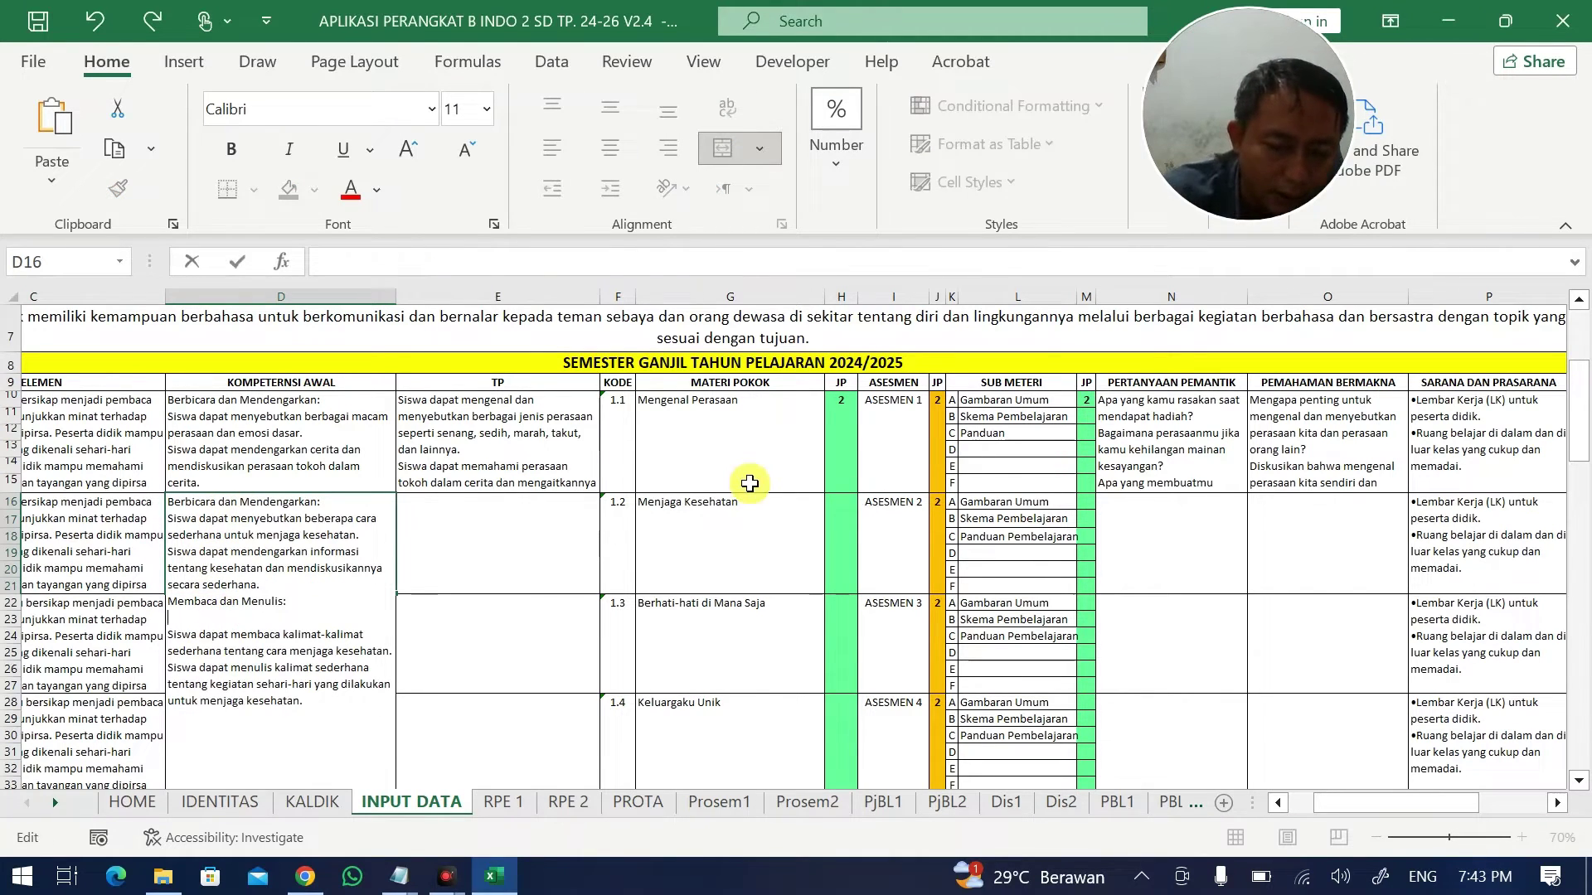
{"action": "key", "text": "Delete"}
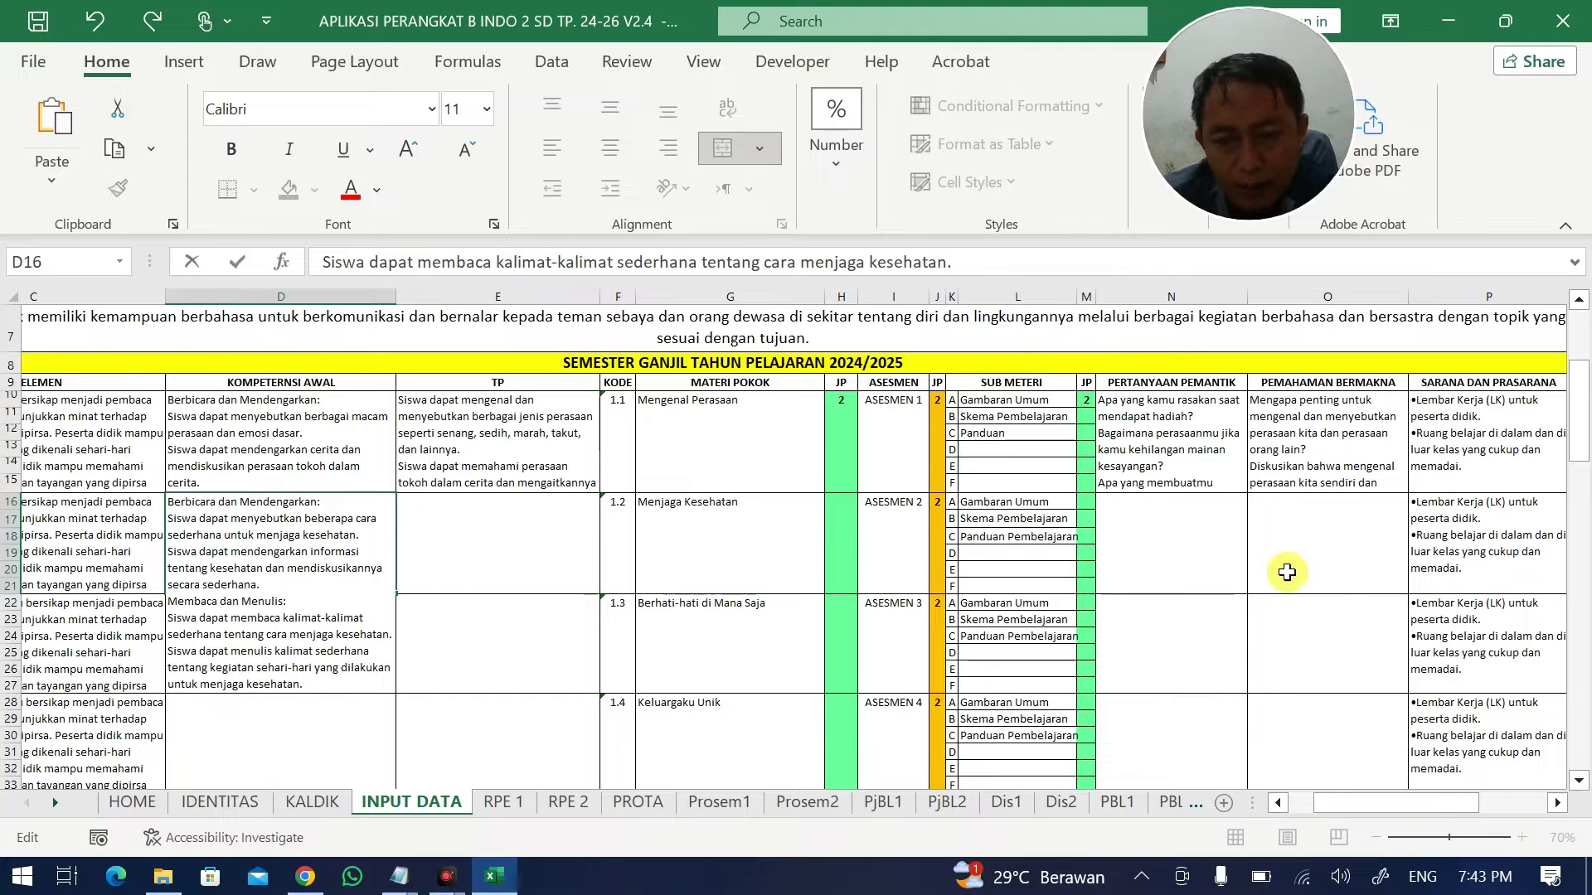
{"action": "key", "text": "Escape"}
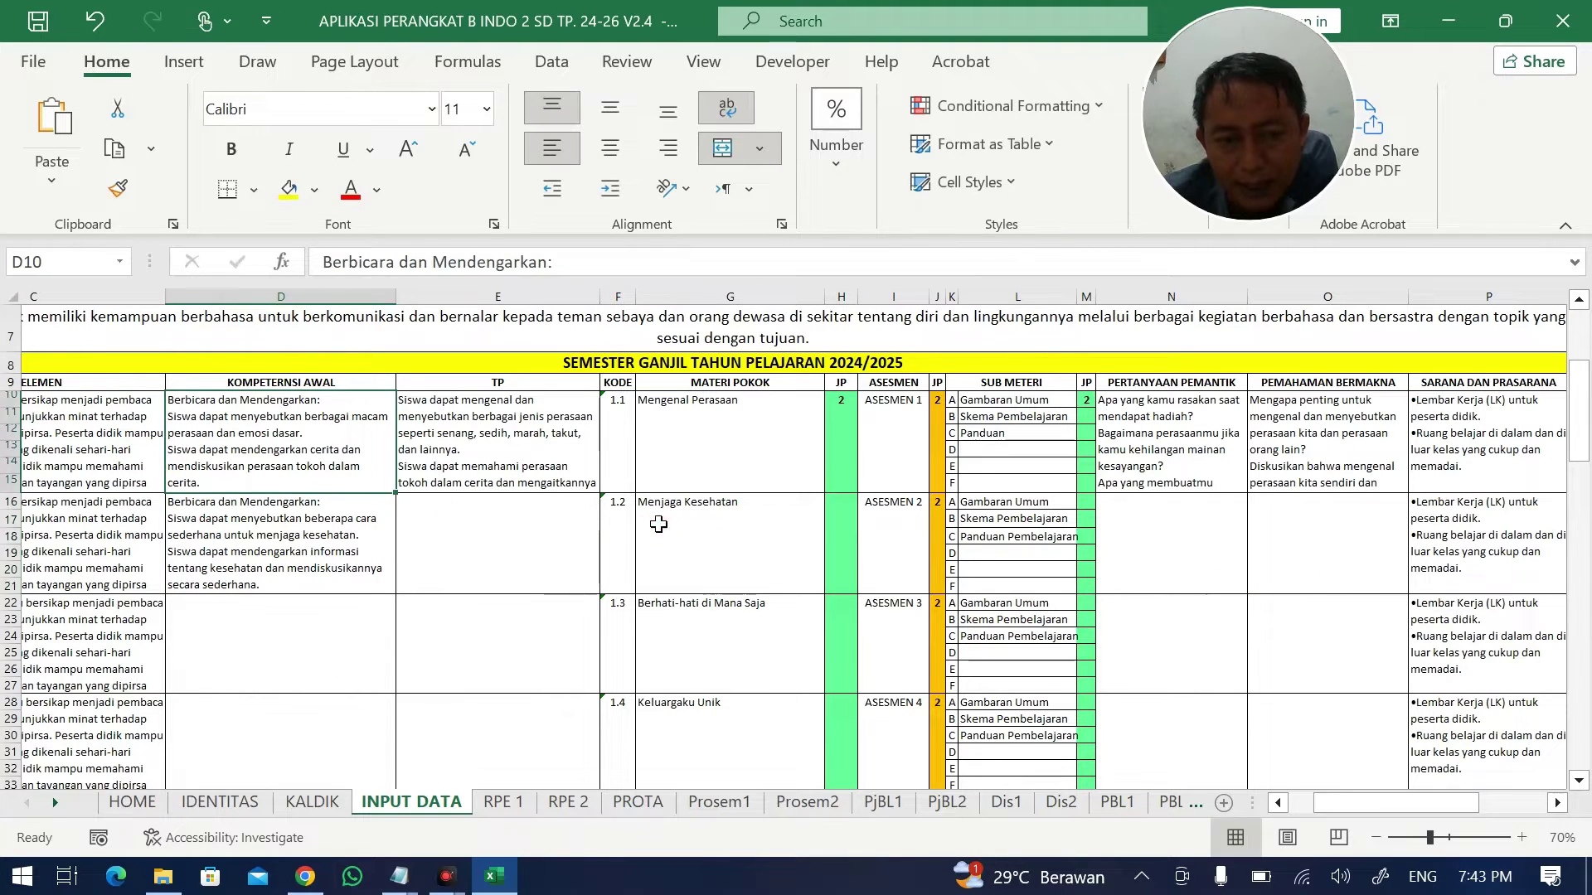
{"action": "left_click", "coordinate": [478, 552]}
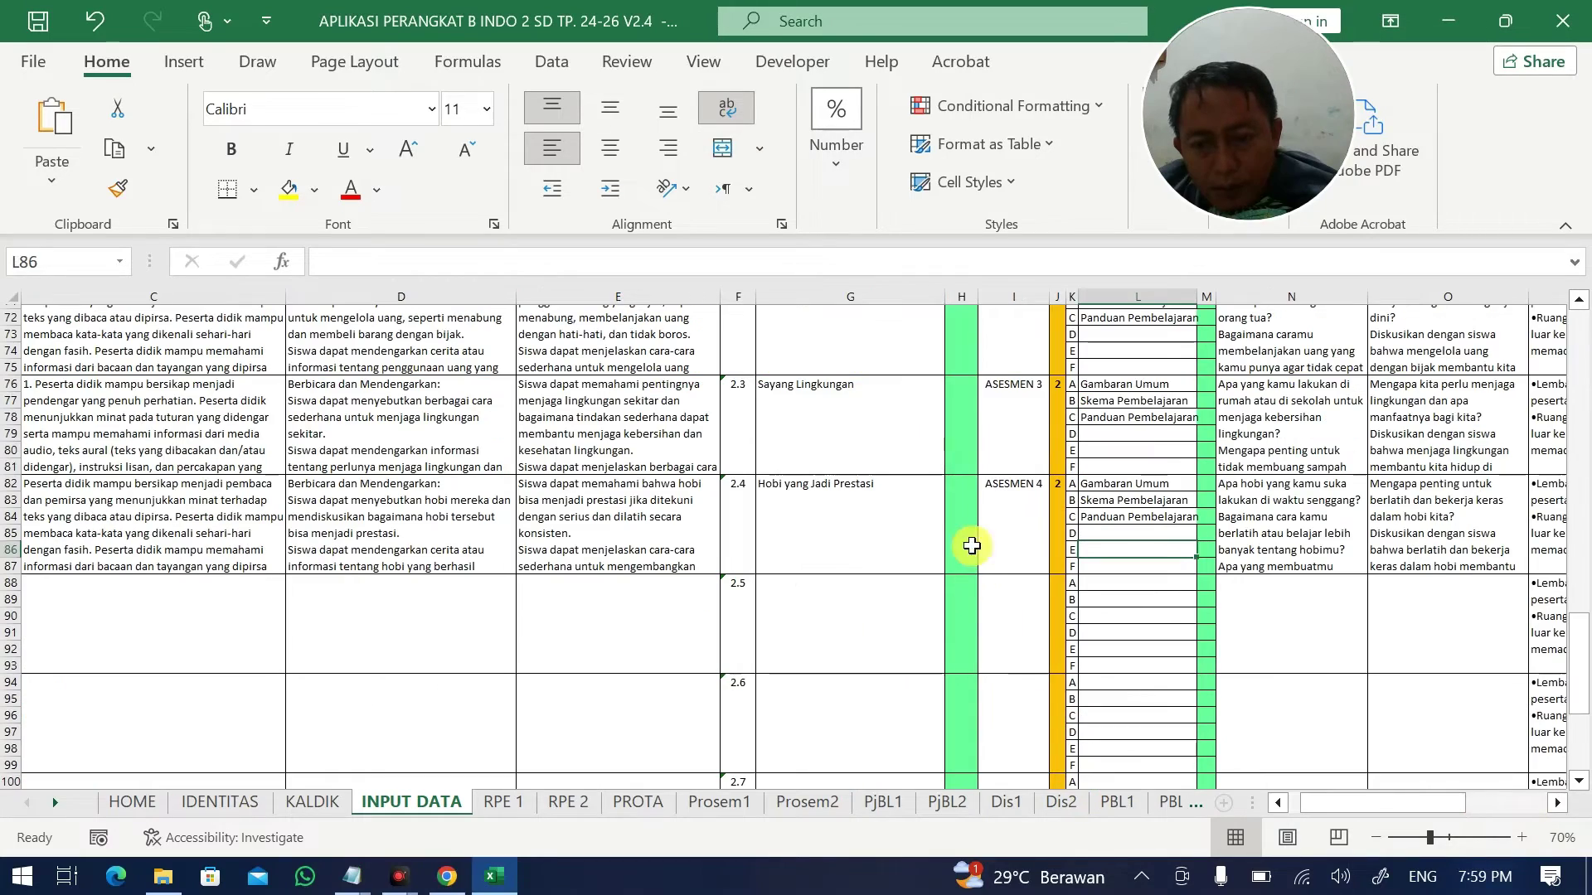
Review the filled-in INPUT DATA rows from the second-semester topics back to the first semester.
{"action": "scroll", "coordinate": [970, 539], "scroll_direction": "up", "scroll_amount": 4}
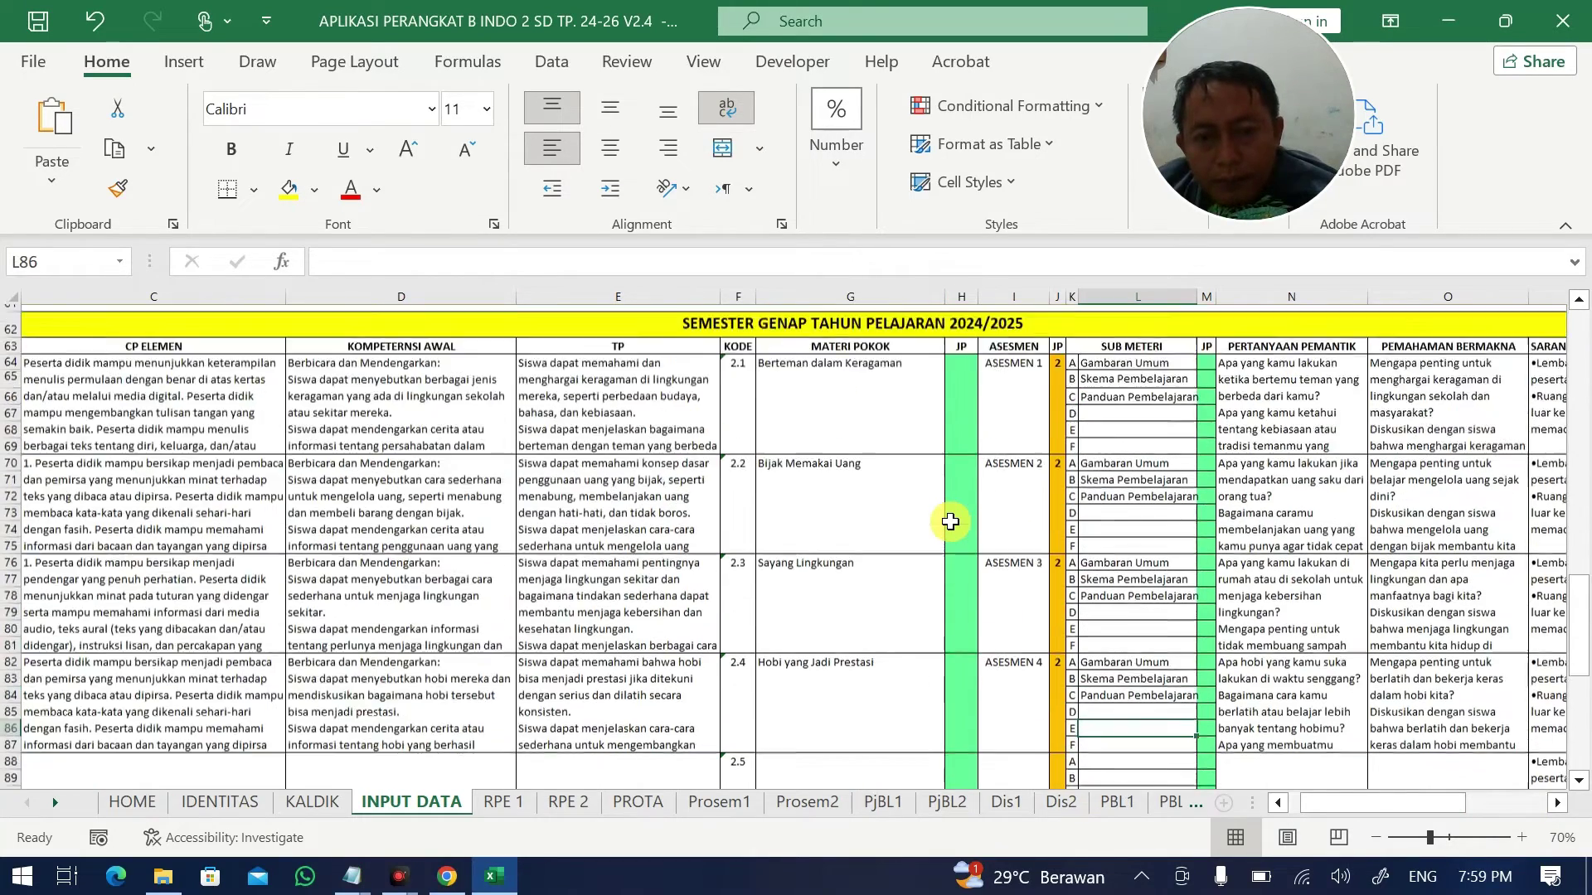
{"action": "scroll", "coordinate": [950, 522], "scroll_direction": "up", "scroll_amount": 15}
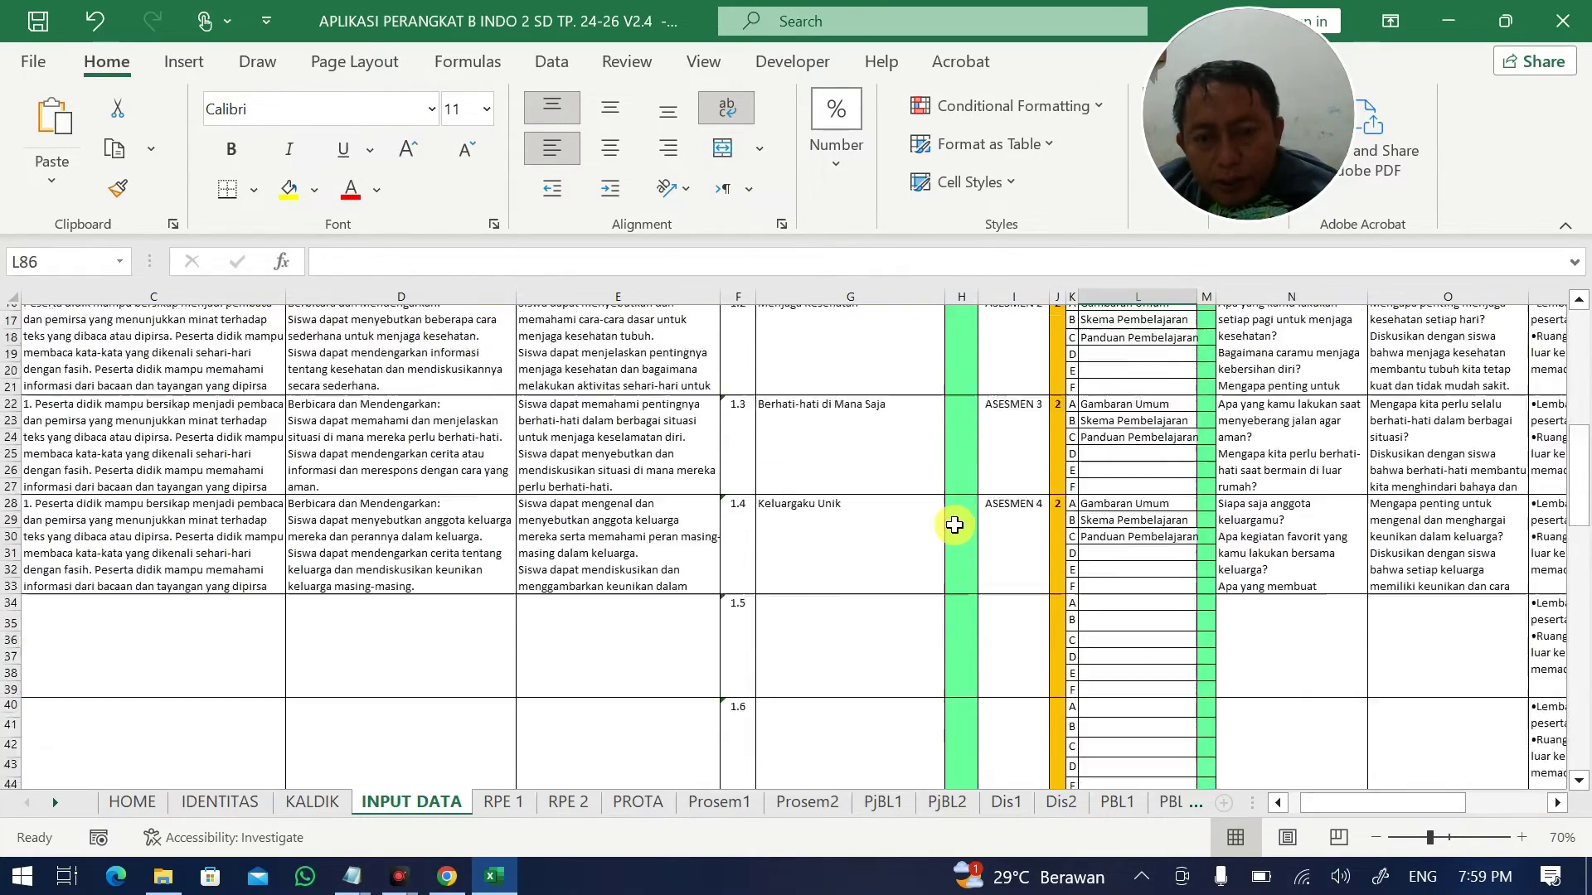
{"action": "scroll", "coordinate": [954, 524], "scroll_direction": "up", "scroll_amount": 5}
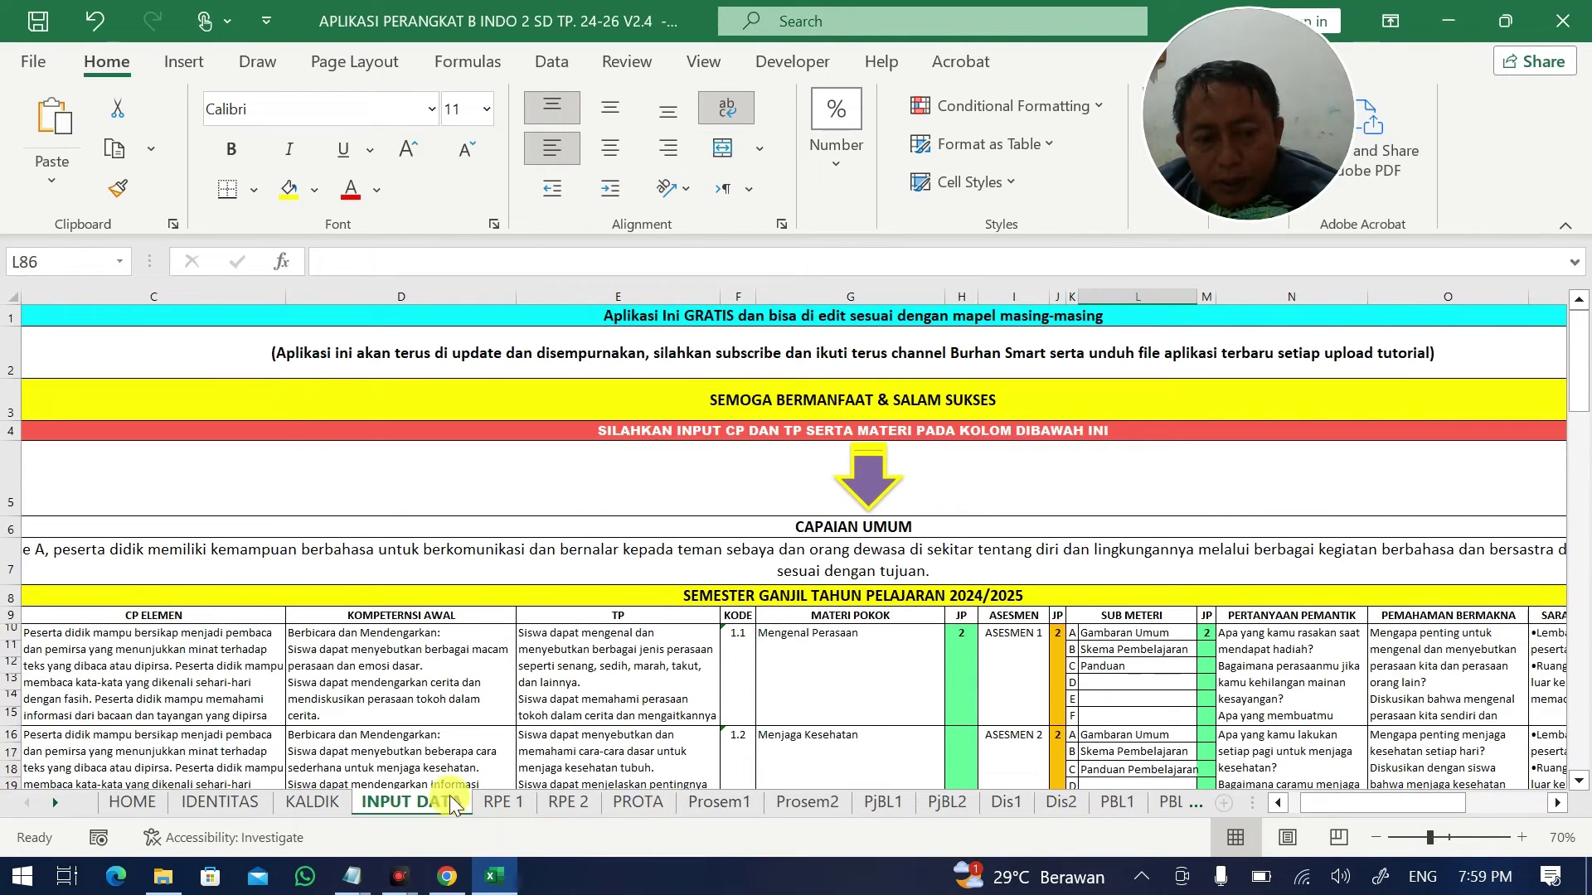
In the RPE 1 sheet, set the weekly hours factor under Banyaknya jam efektif to 7 and check the product's formula.
{"action": "left_click", "coordinate": [514, 800]}
{"action": "scroll", "coordinate": [481, 634], "scroll_direction": "down", "scroll_amount": 5}
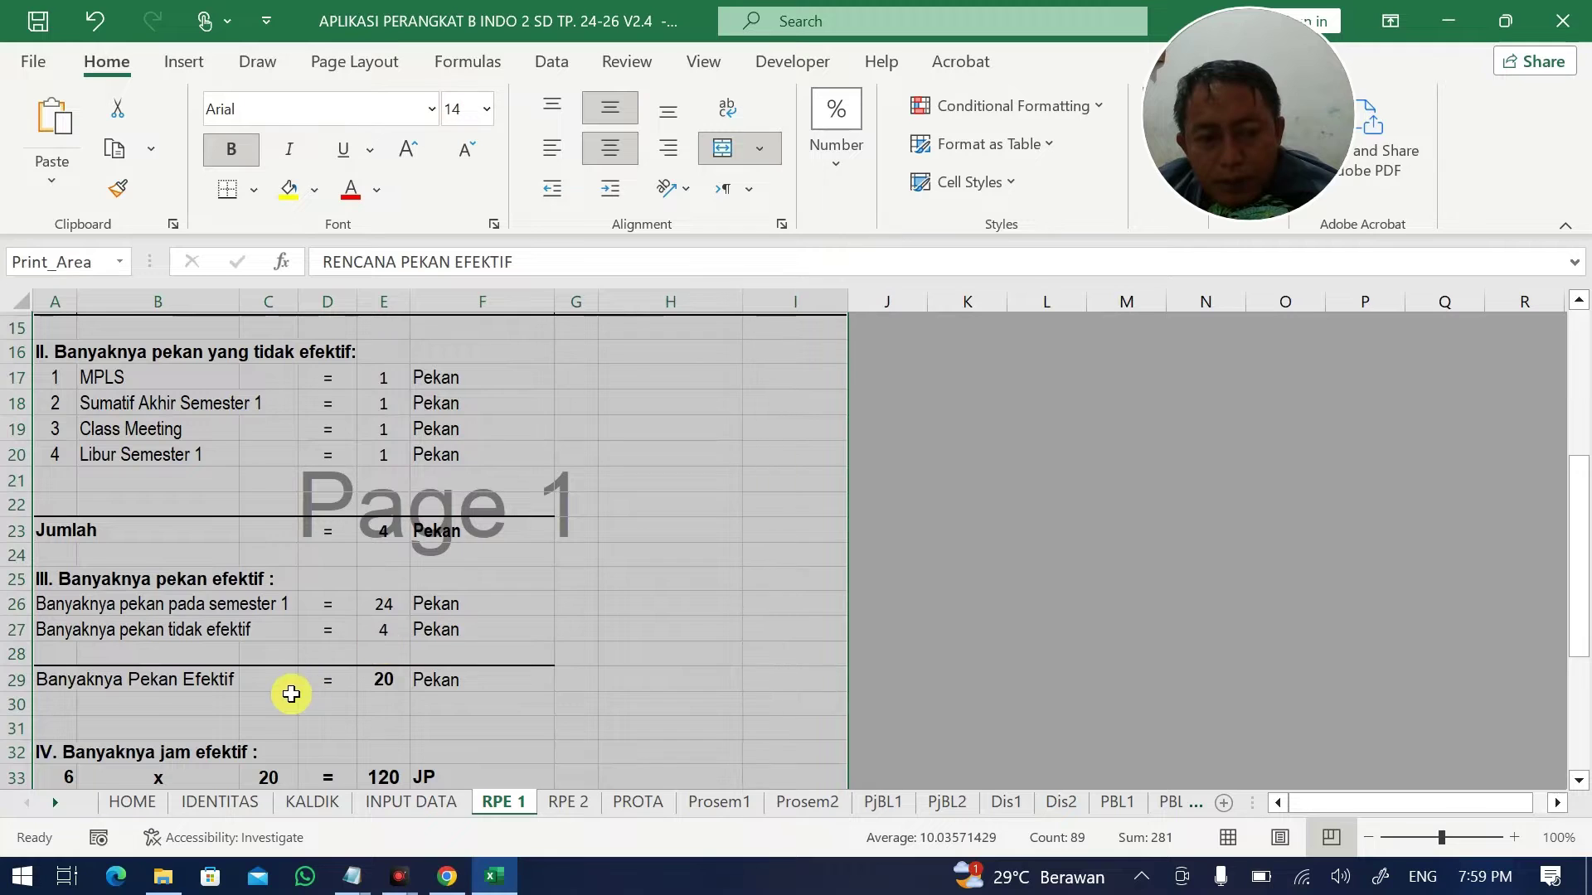
{"action": "scroll", "coordinate": [249, 693], "scroll_direction": "down", "scroll_amount": 2}
{"action": "scroll", "coordinate": [221, 535], "scroll_direction": "up", "scroll_amount": 3}
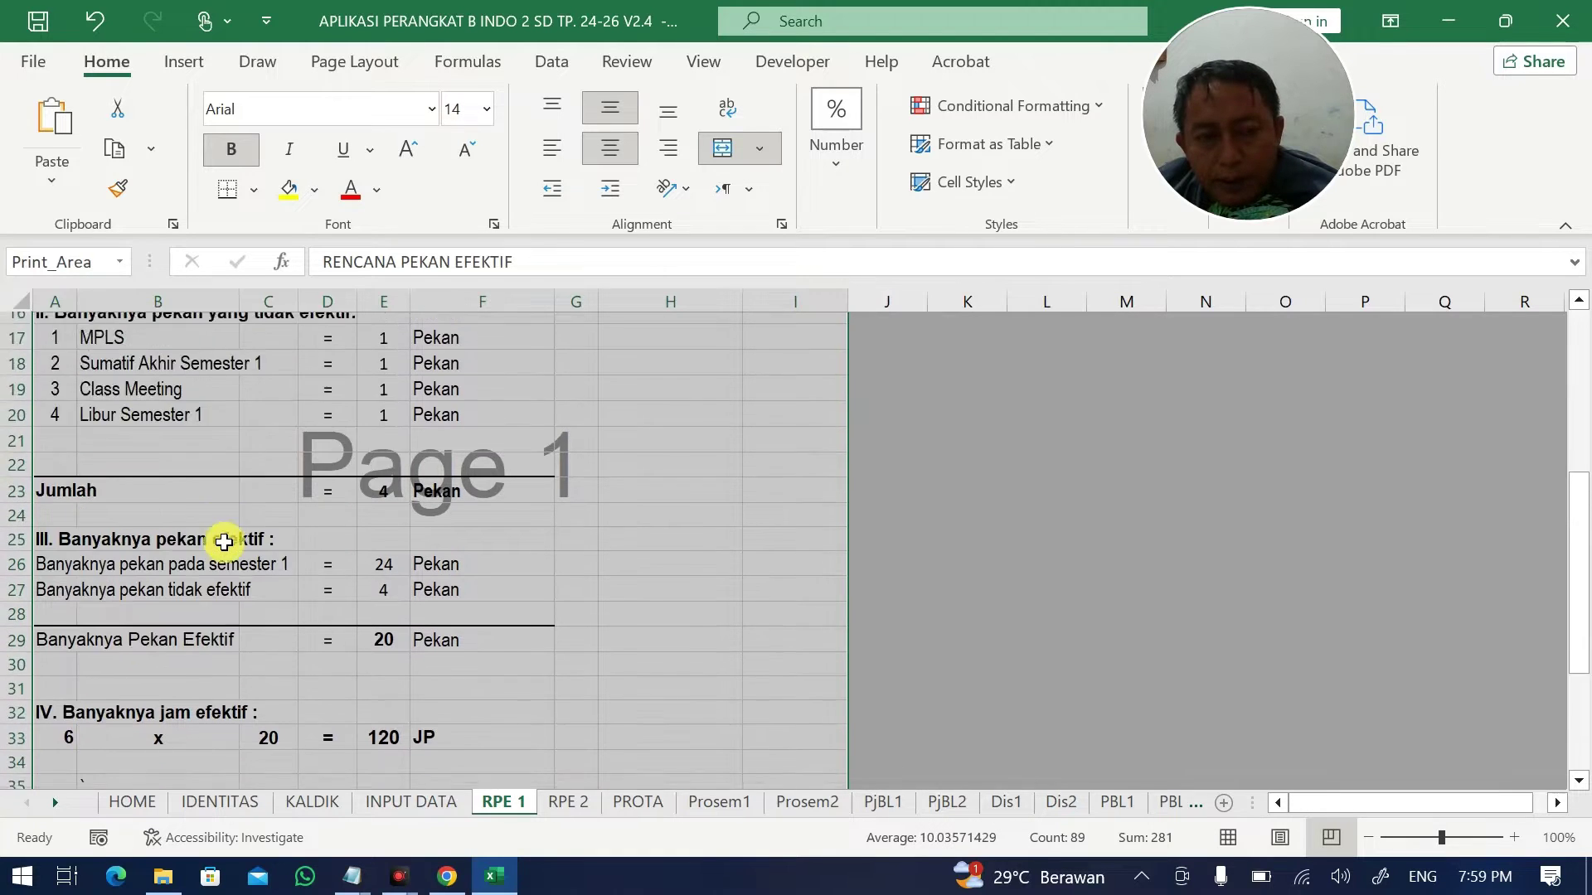
{"action": "scroll", "coordinate": [240, 548], "scroll_direction": "down", "scroll_amount": 2}
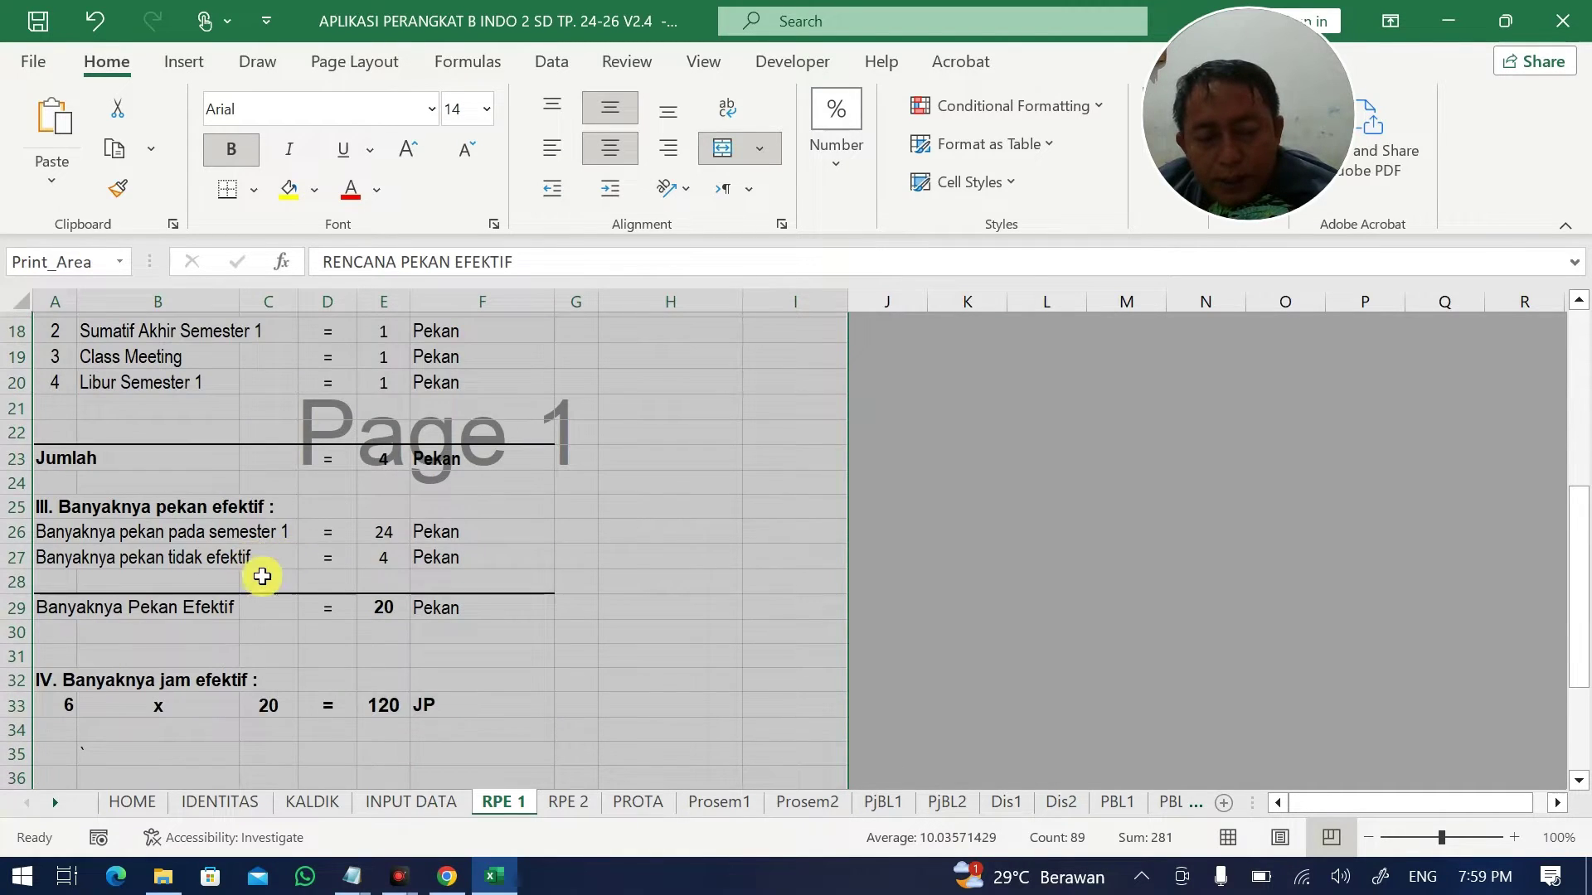
{"action": "left_click", "coordinate": [180, 611]}
{"action": "left_click", "coordinate": [68, 704]}
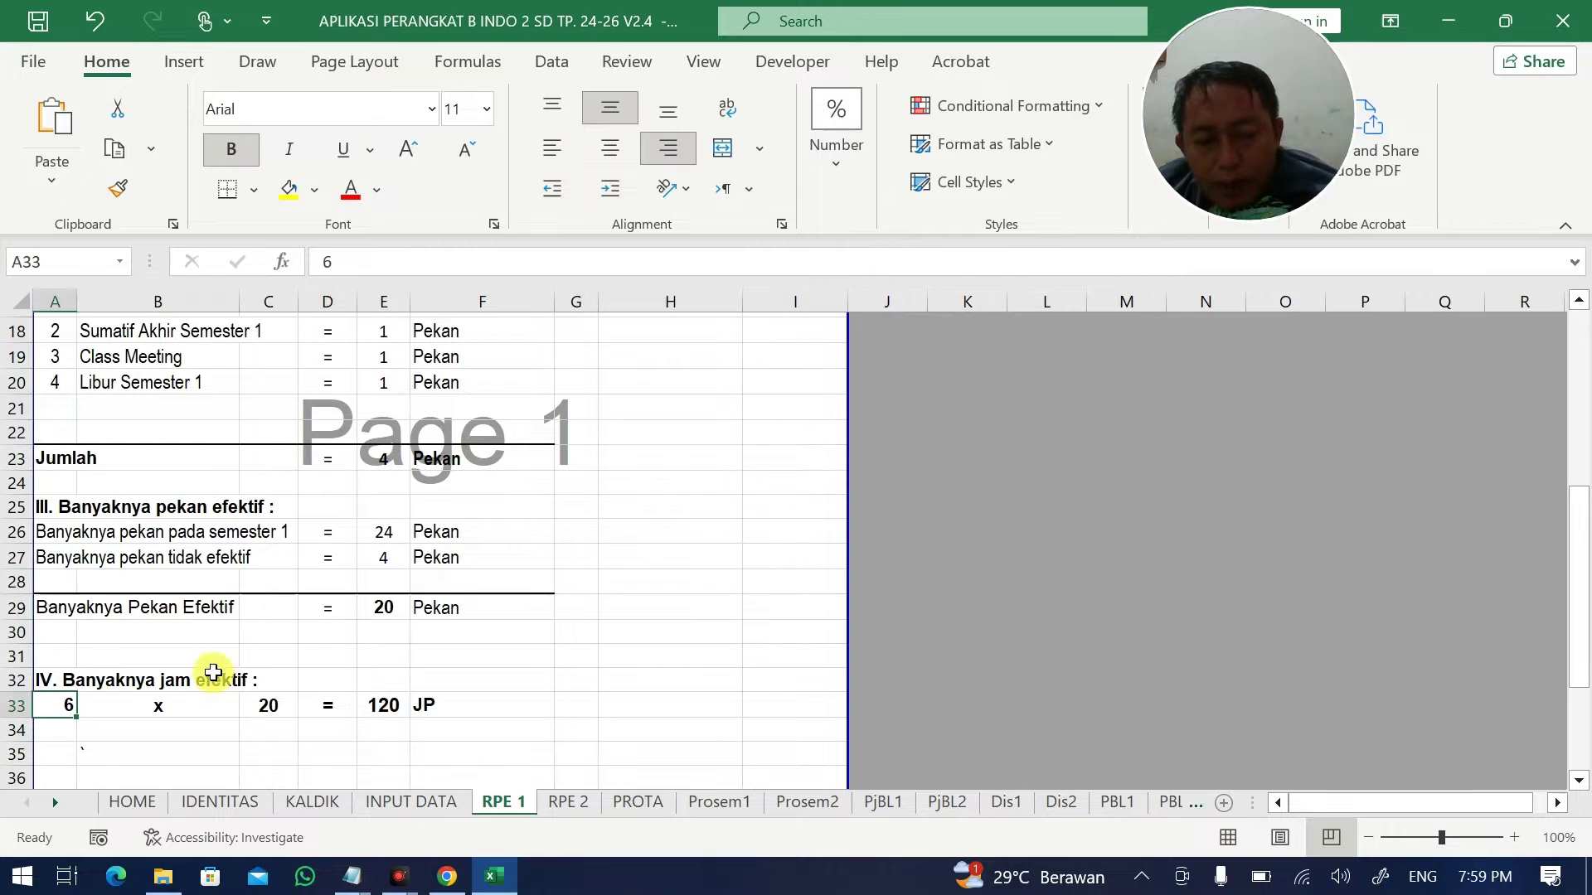
{"action": "type", "text": "7"}
{"action": "left_click", "coordinate": [717, 632]}
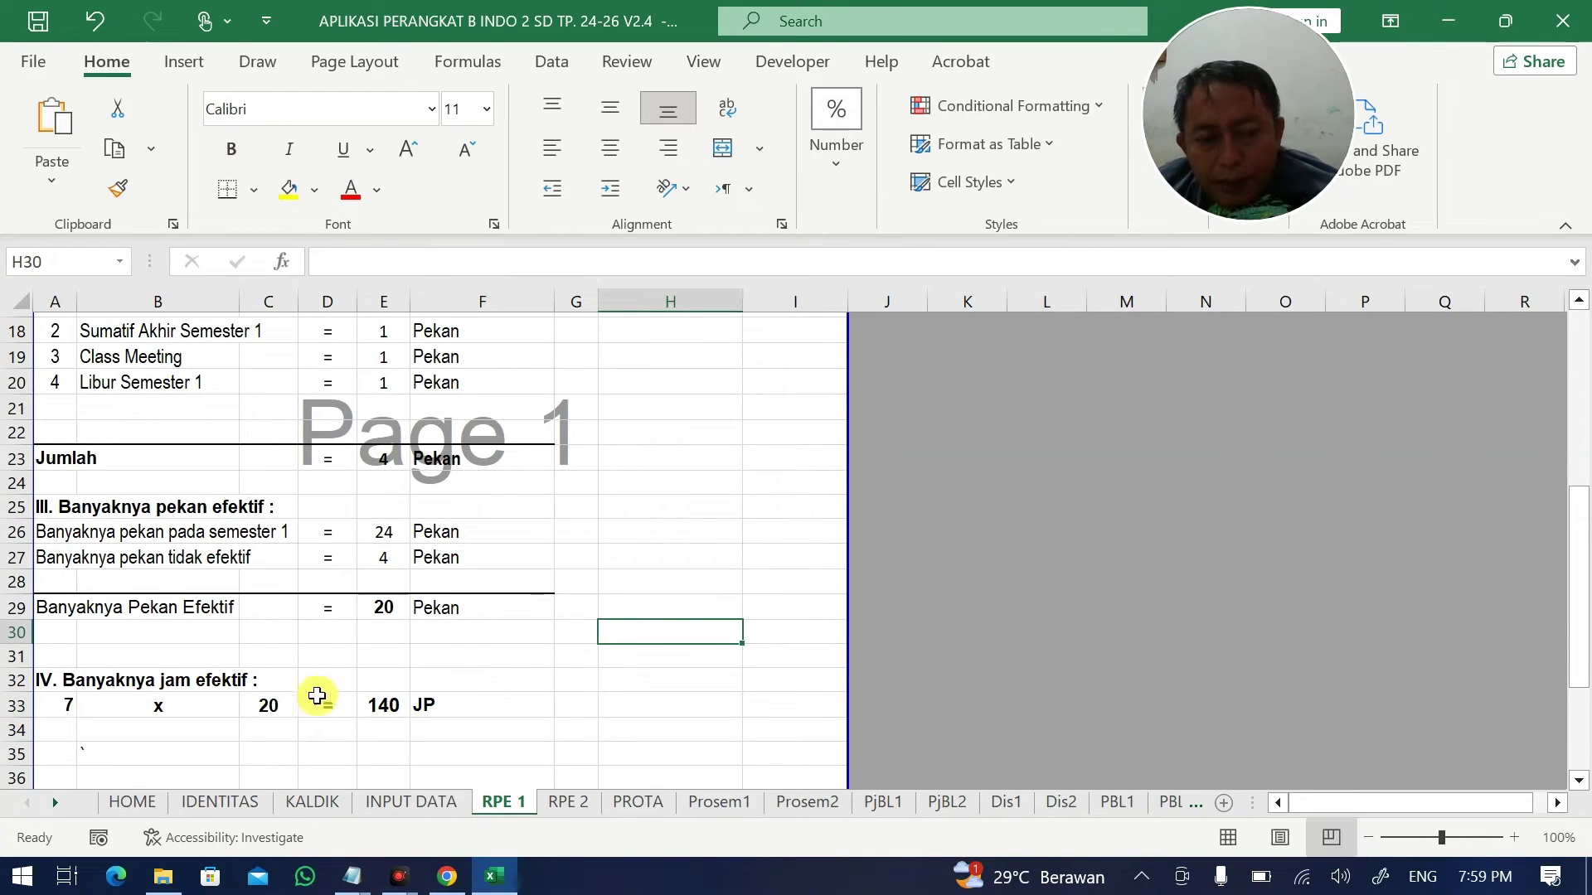
{"action": "left_click", "coordinate": [327, 704]}
{"action": "left_click", "coordinate": [383, 705]}
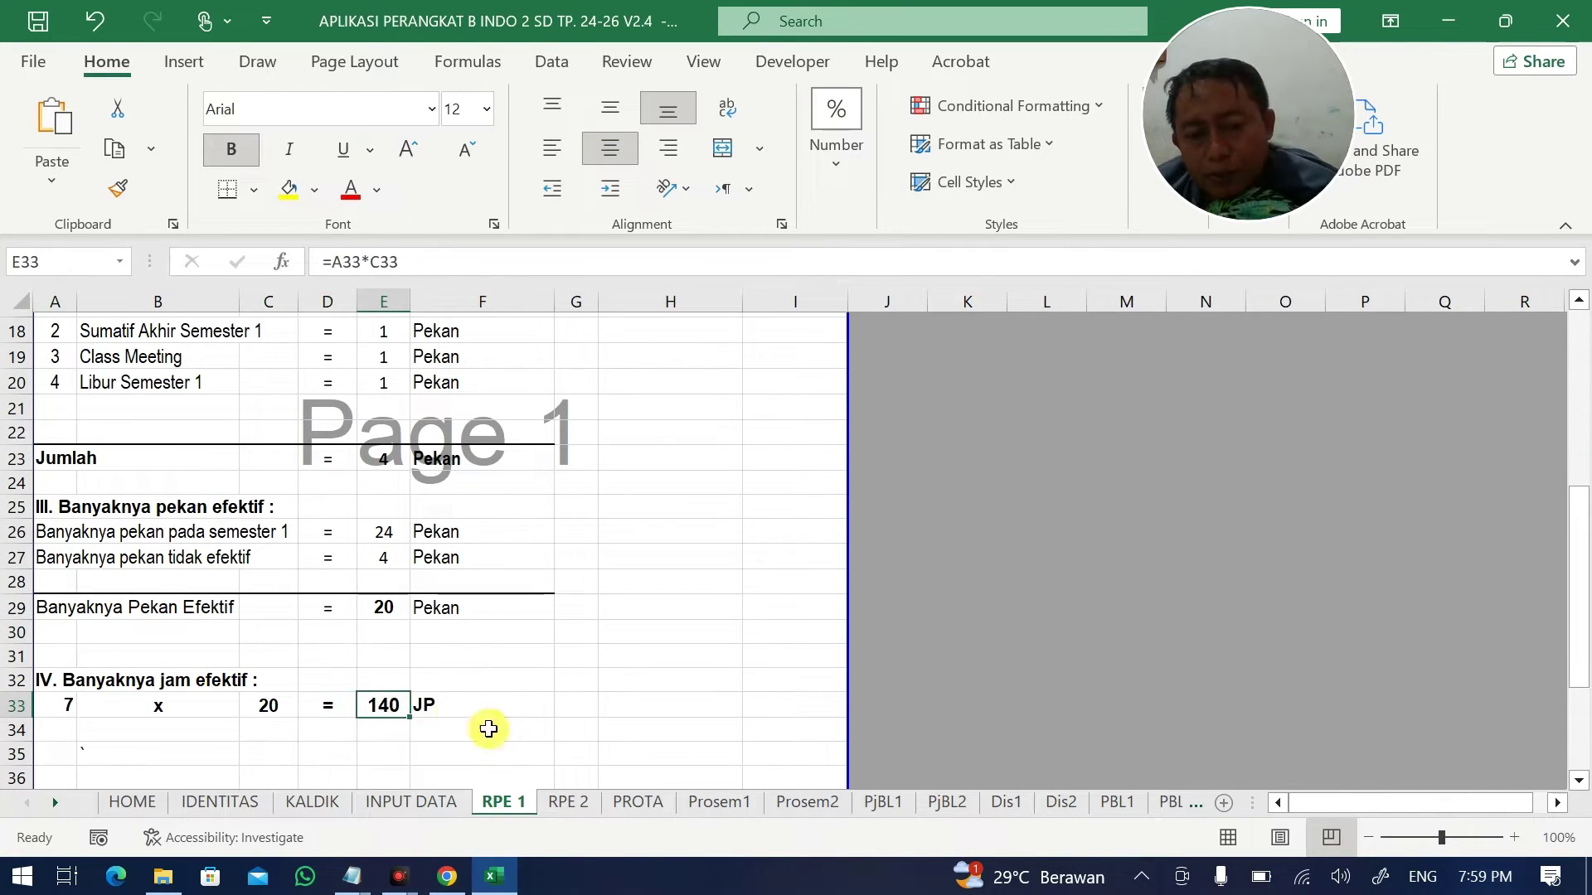
In the RPE 2 sheet, set the weekly hours factor under Banyaknya jam efektif to 7 and check its product formula.
{"action": "left_click", "coordinate": [568, 802]}
{"action": "left_click", "coordinate": [218, 602]}
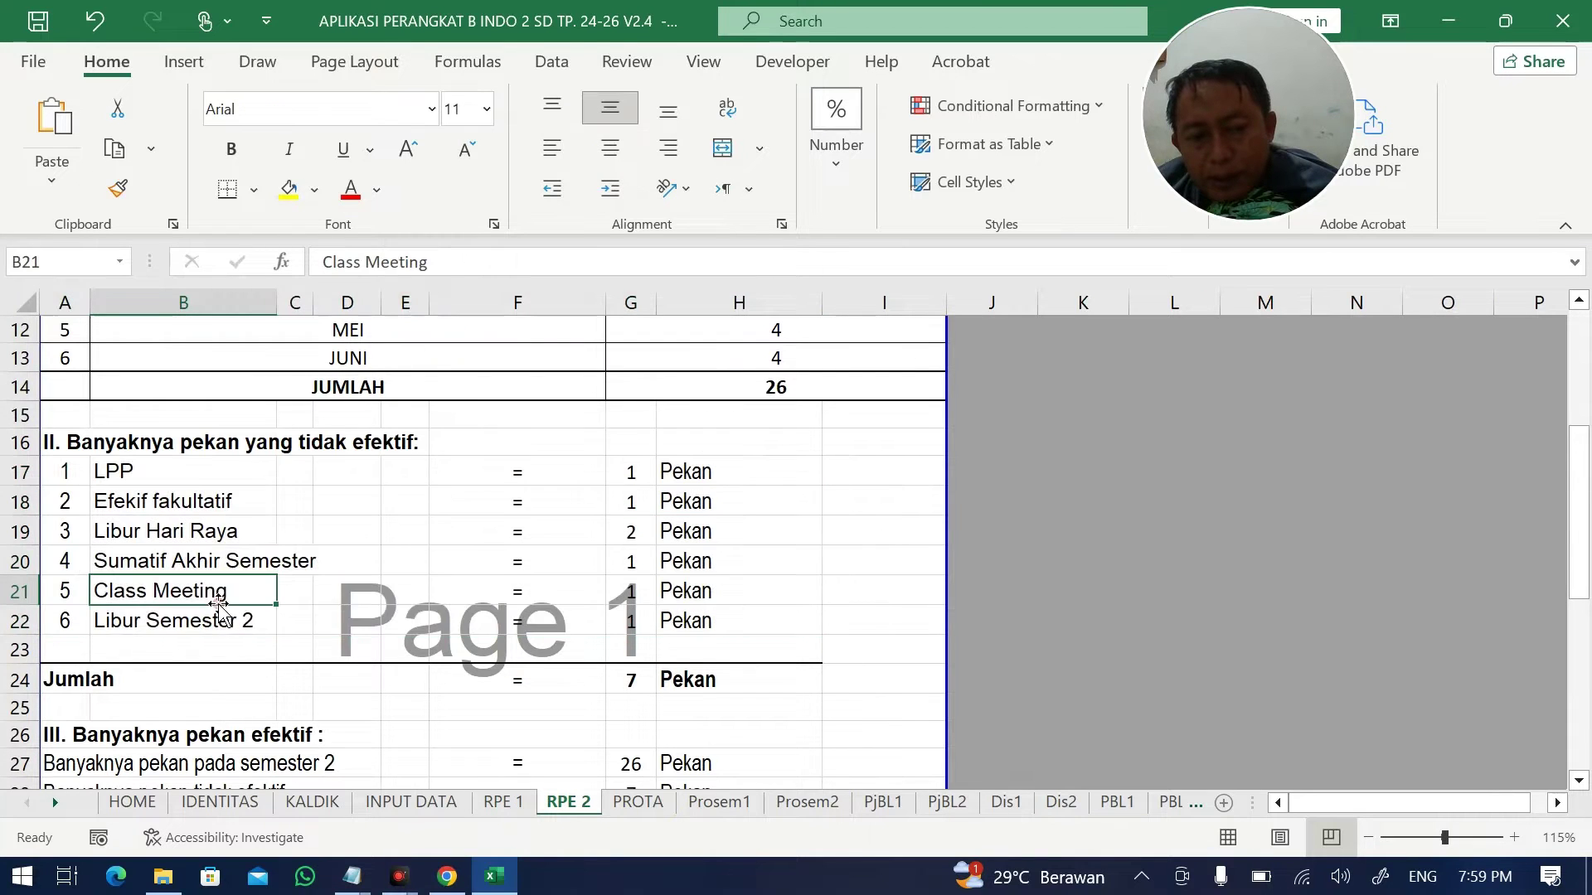
{"action": "scroll", "coordinate": [418, 609], "scroll_direction": "down", "scroll_amount": 3}
{"action": "left_click", "coordinate": [631, 606]}
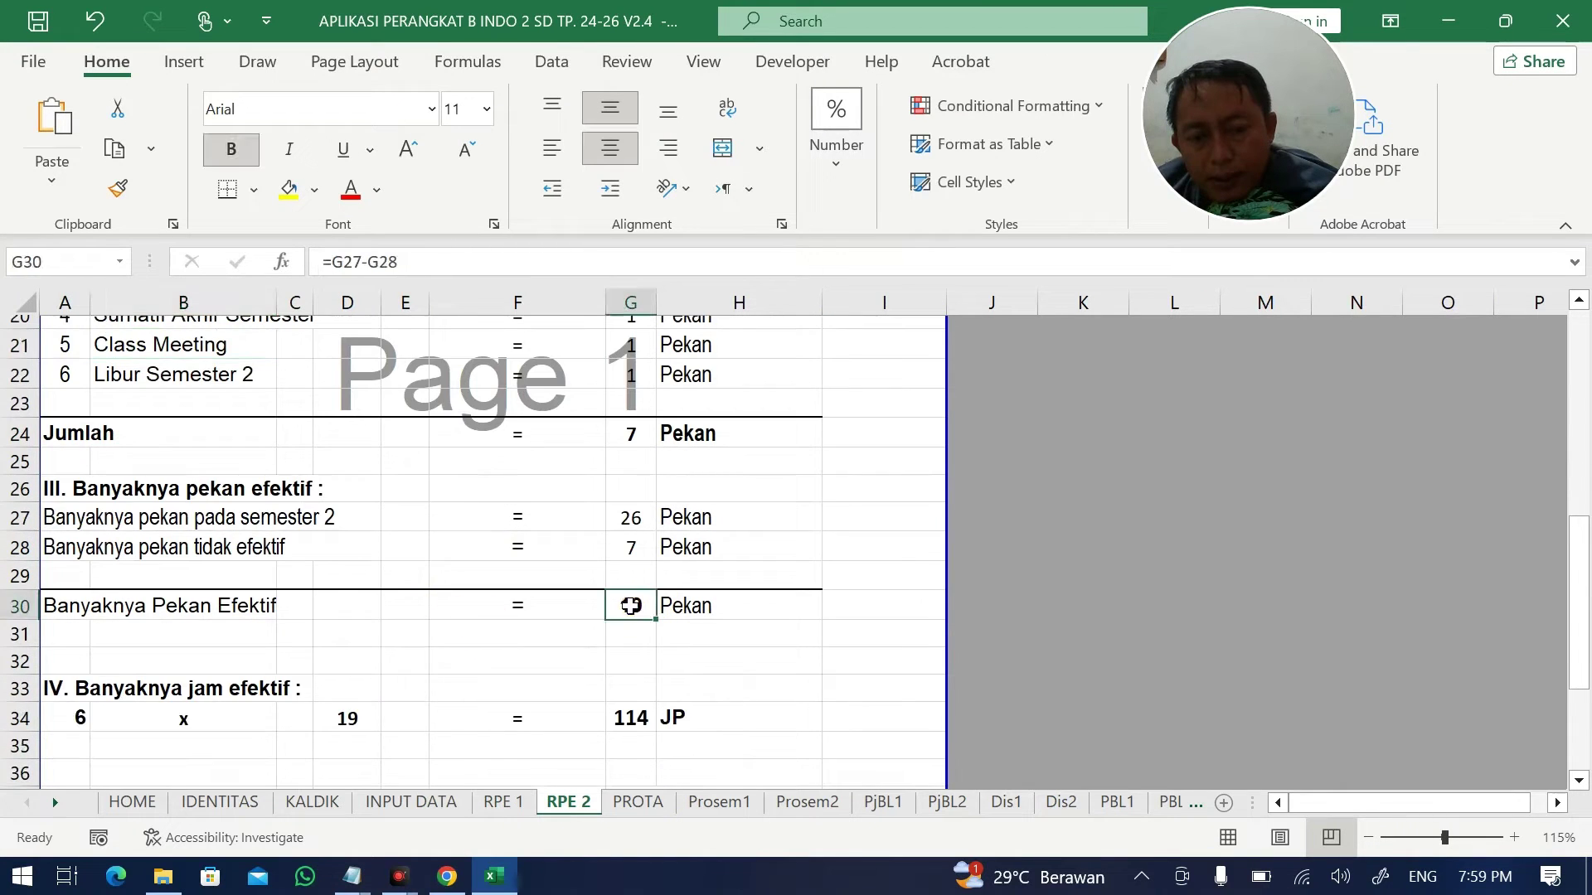
{"action": "left_click", "coordinate": [80, 717]}
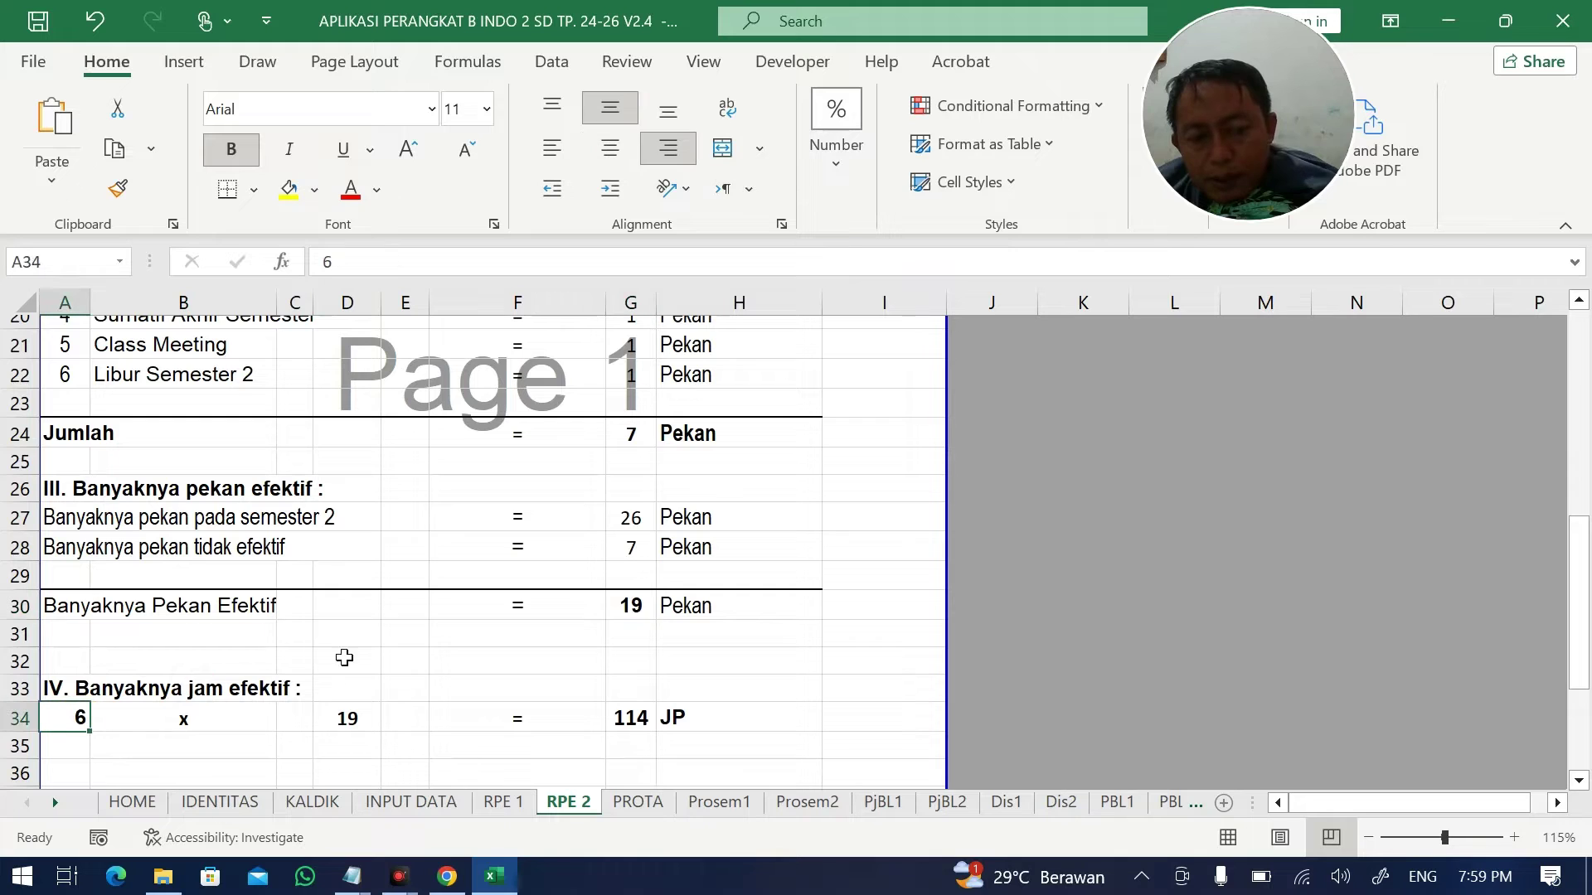
{"action": "type", "text": "7"}
{"action": "left_click", "coordinate": [529, 664]}
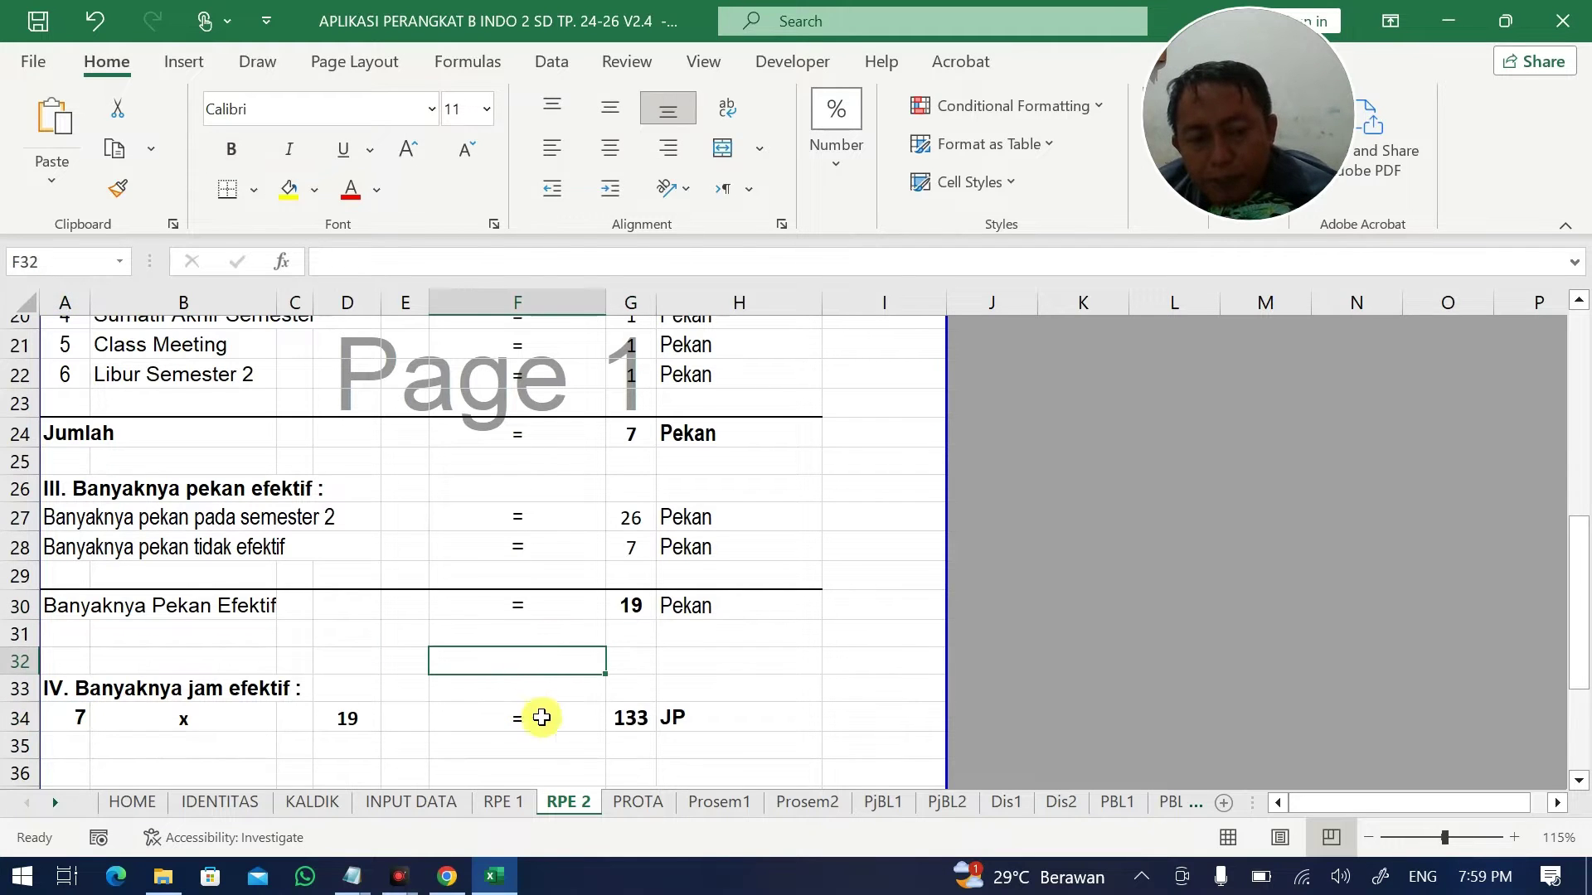
{"action": "left_click", "coordinate": [640, 713]}
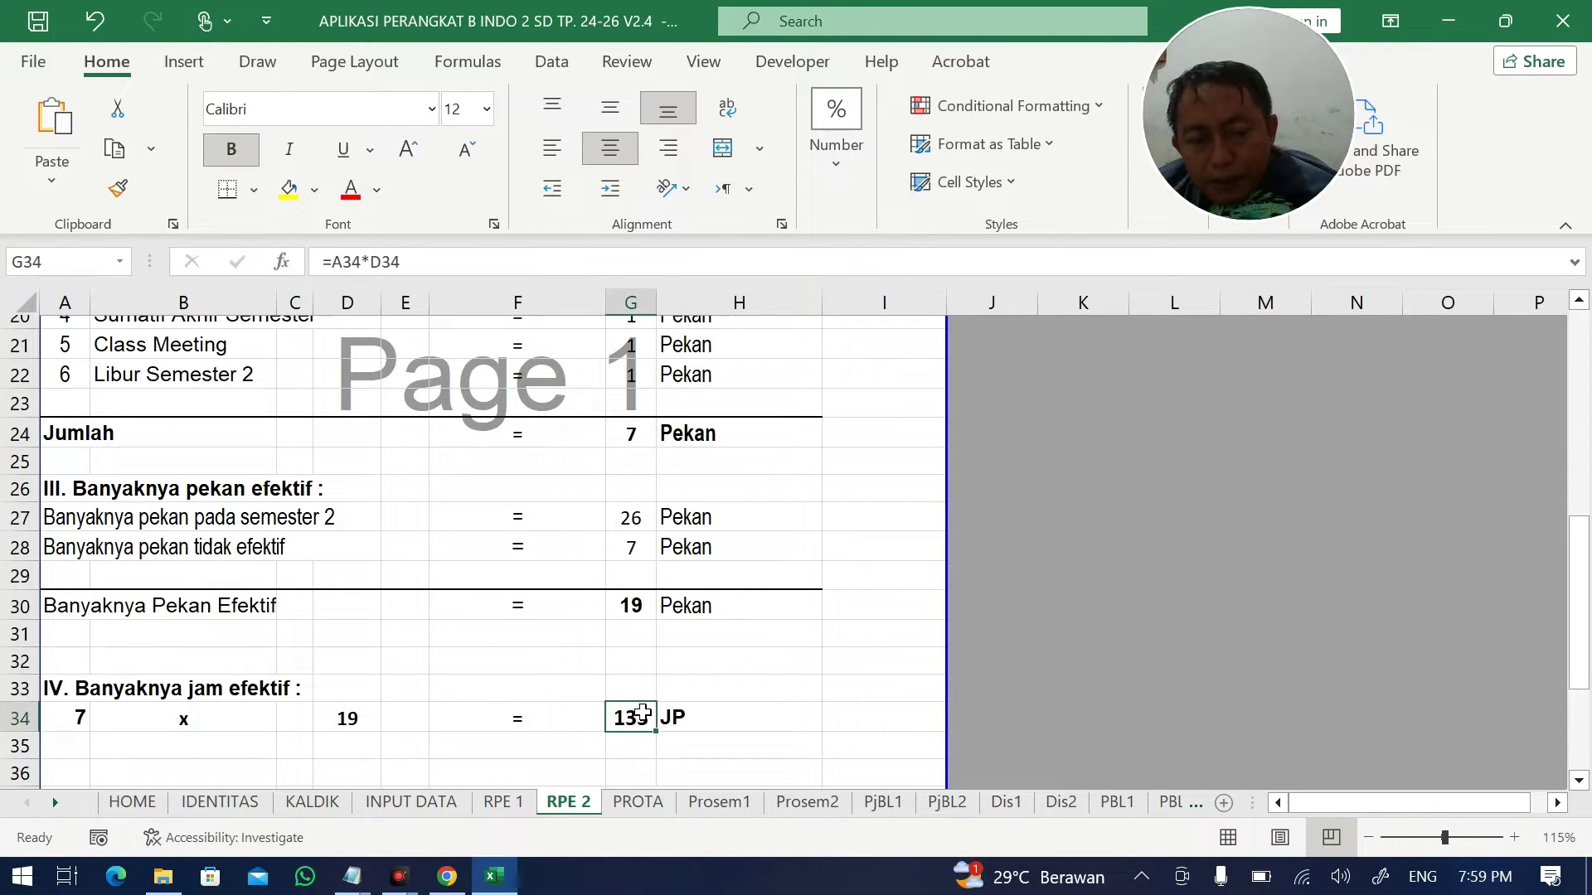
Compare the effective JP totals in the RPE 1 and RPE 2 sheets.
{"action": "left_click", "coordinate": [503, 802]}
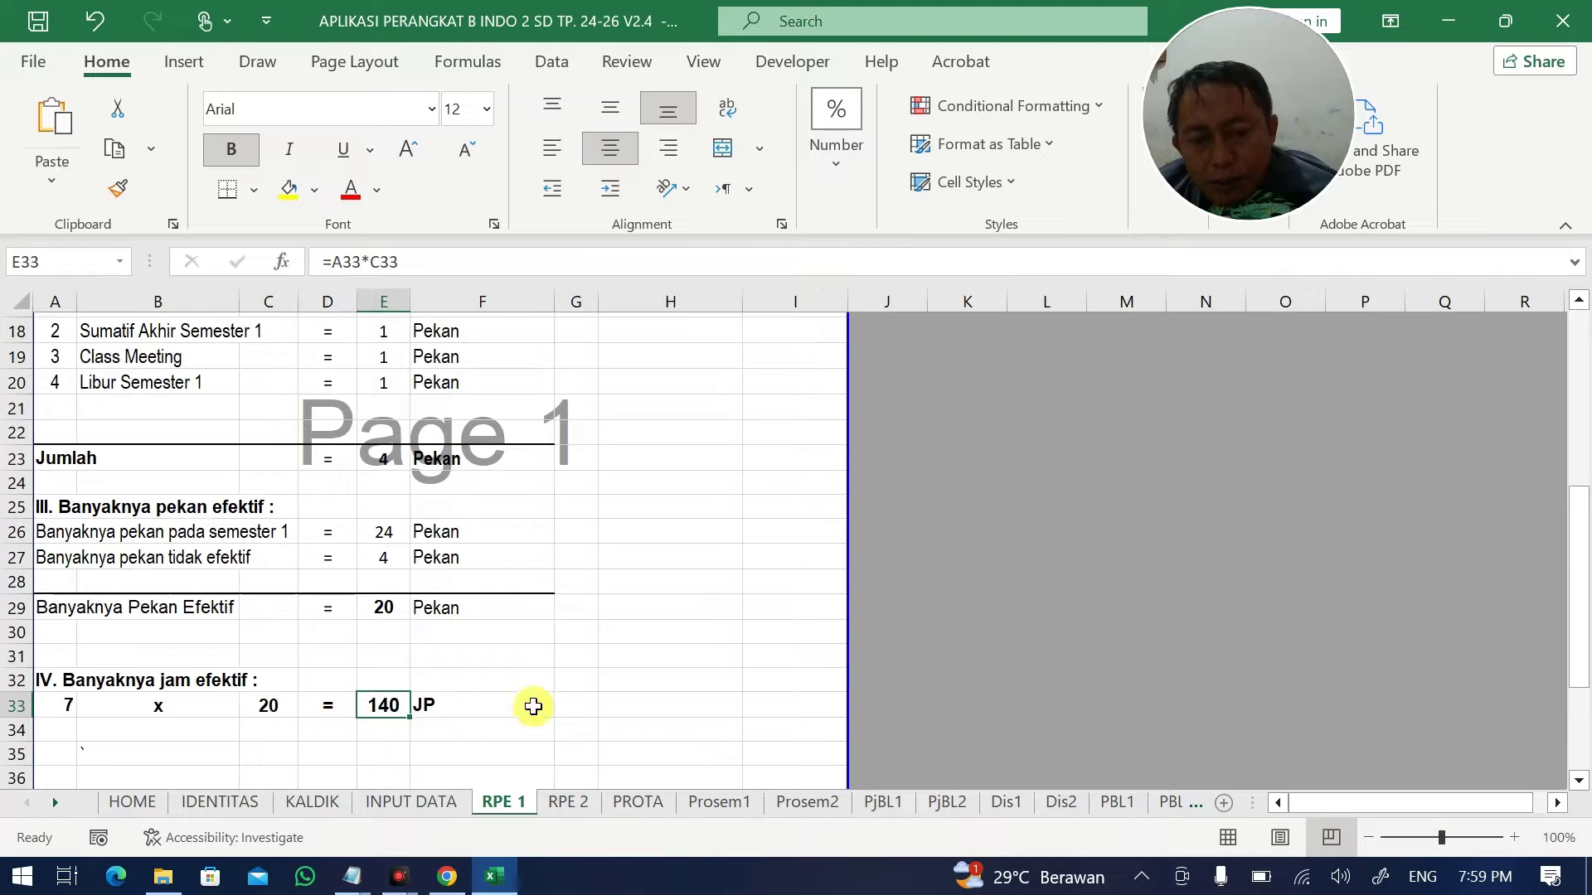
{"action": "left_click", "coordinate": [570, 801]}
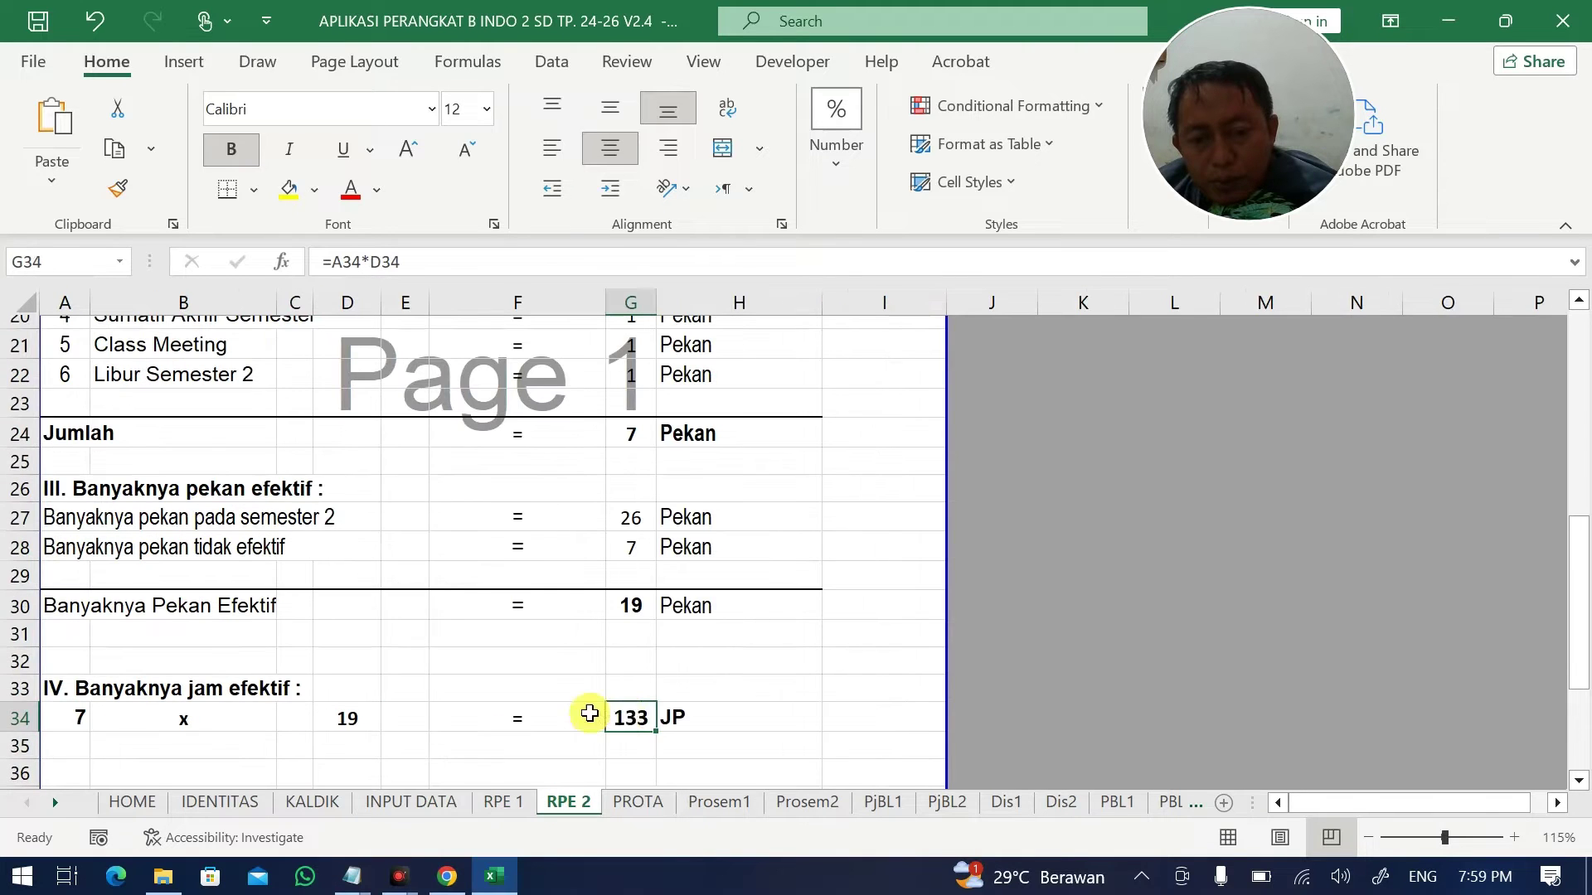
{"action": "left_click", "coordinate": [643, 802]}
In the INPUT DATA sheet, review the first-semester JP column and the assessment JP values for topics 1.1 to 1.4.
{"action": "left_click", "coordinate": [412, 801]}
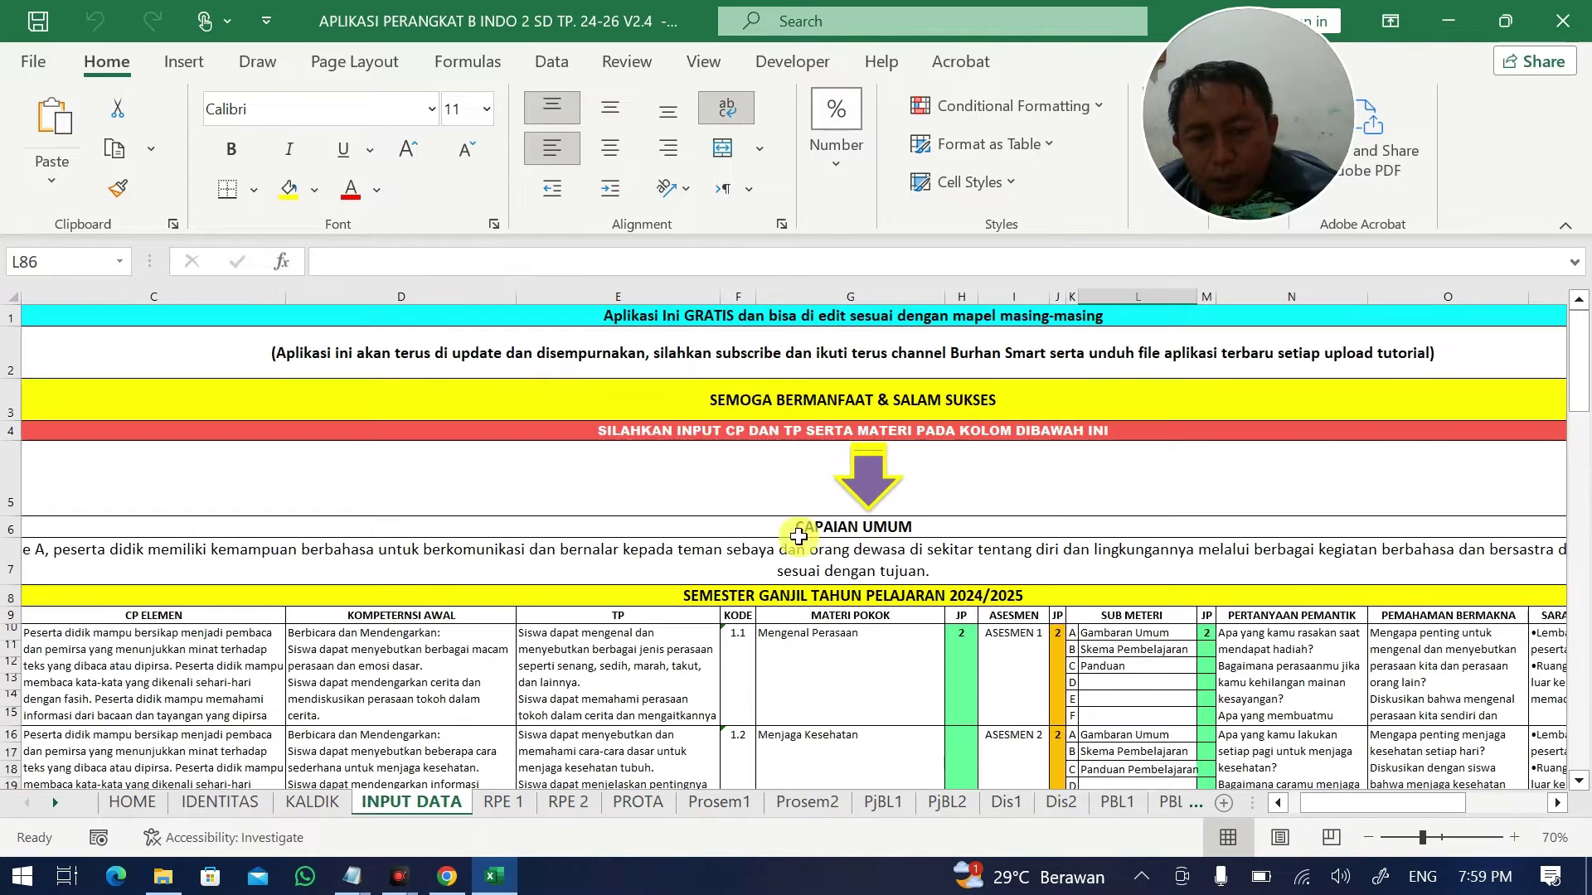
{"action": "scroll", "coordinate": [953, 581], "scroll_direction": "down", "scroll_amount": 3}
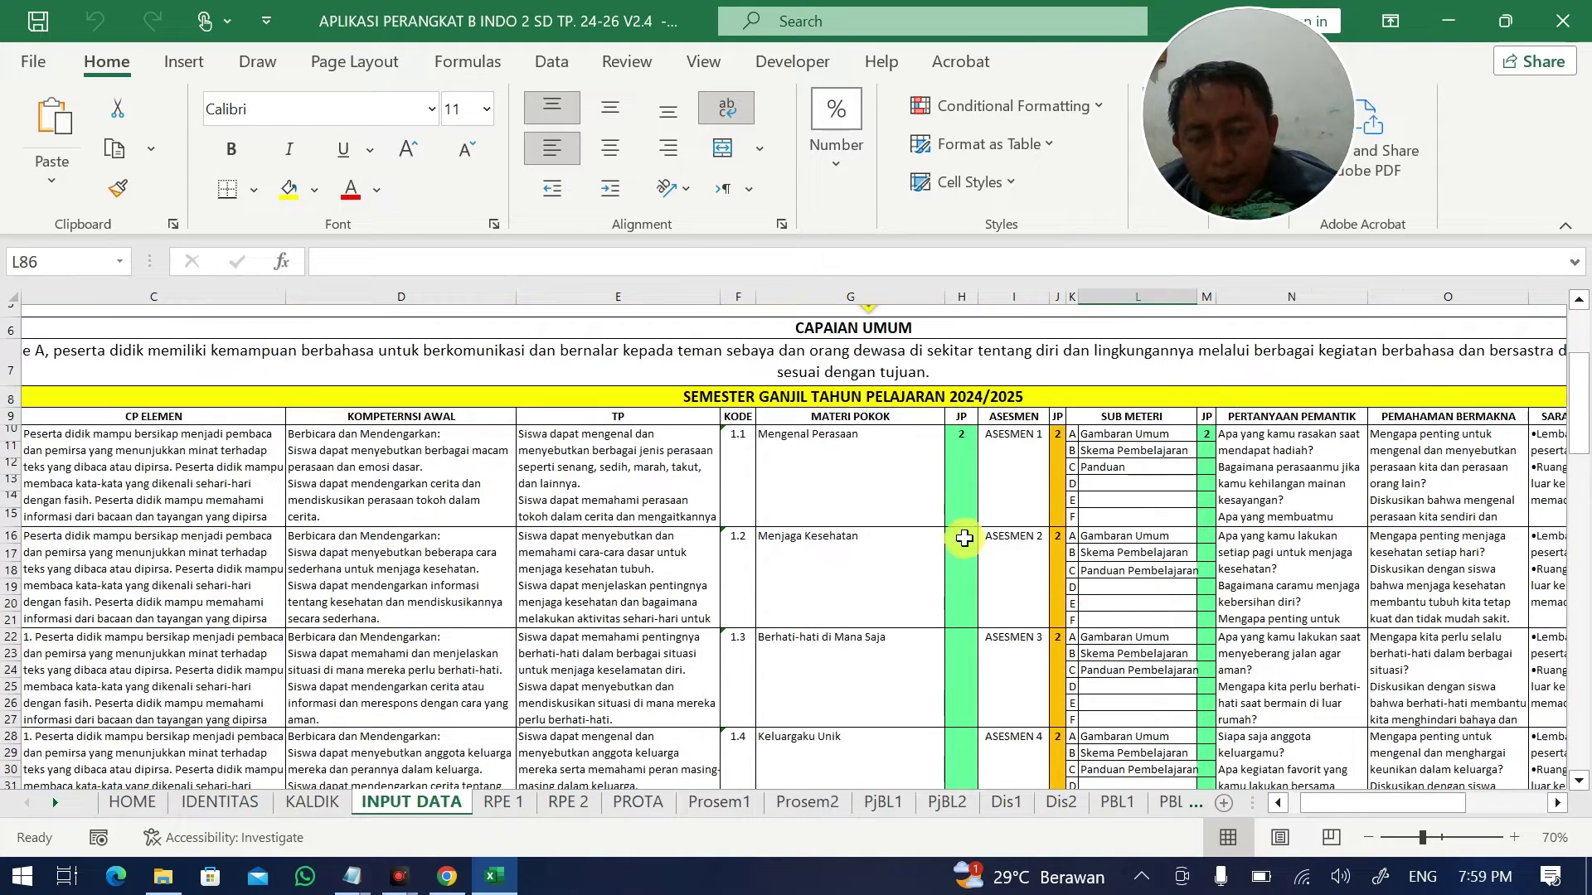
{"action": "left_click", "coordinate": [957, 514]}
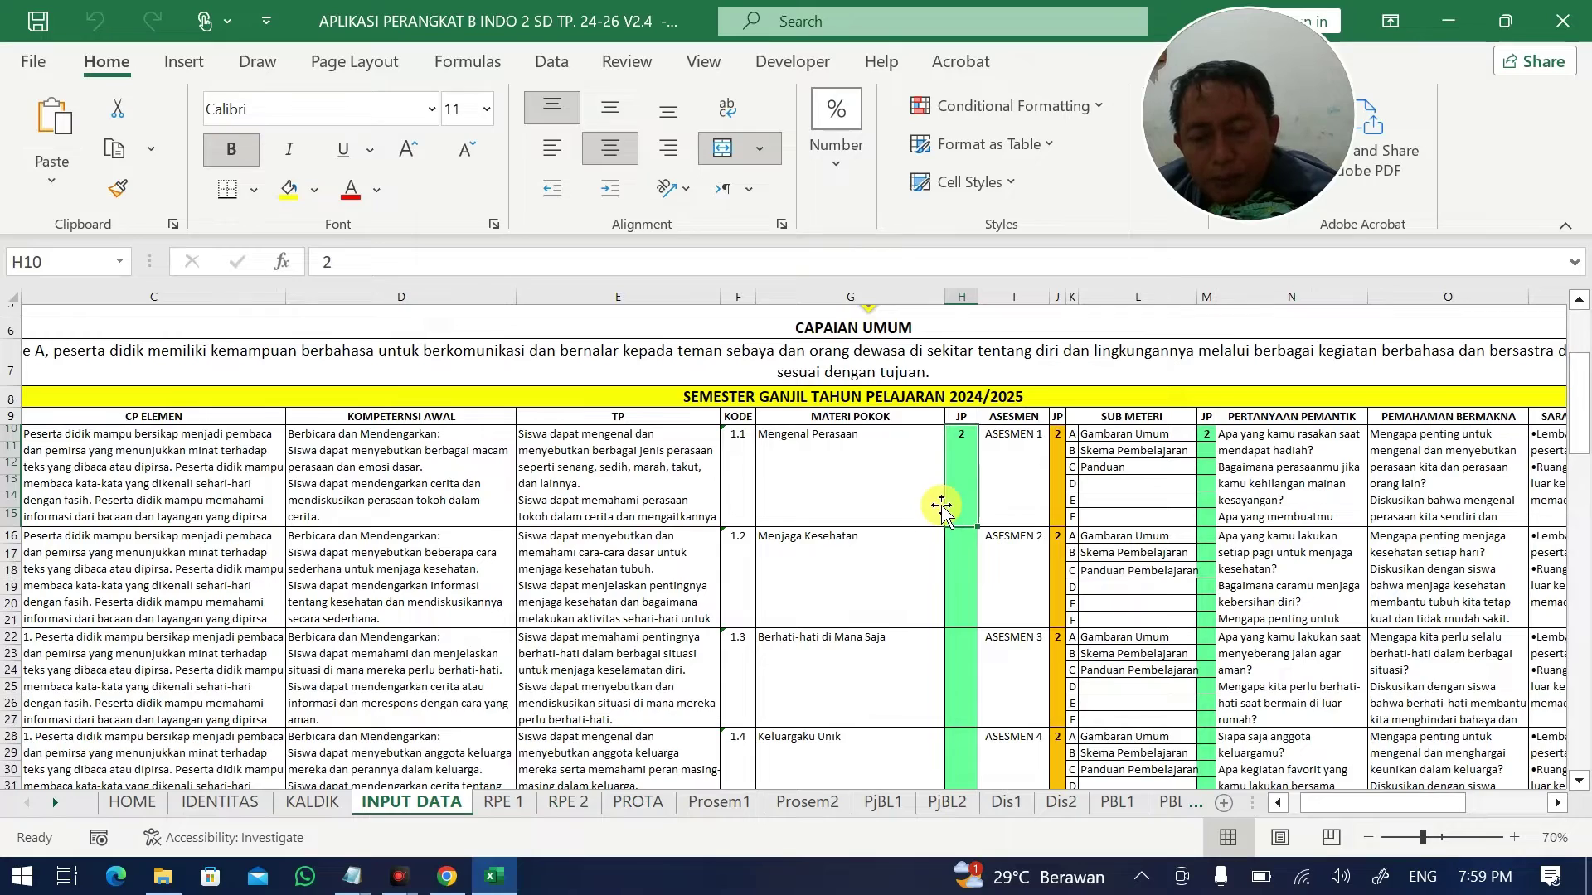
{"action": "scroll", "coordinate": [1016, 495], "scroll_direction": "down", "scroll_amount": 3}
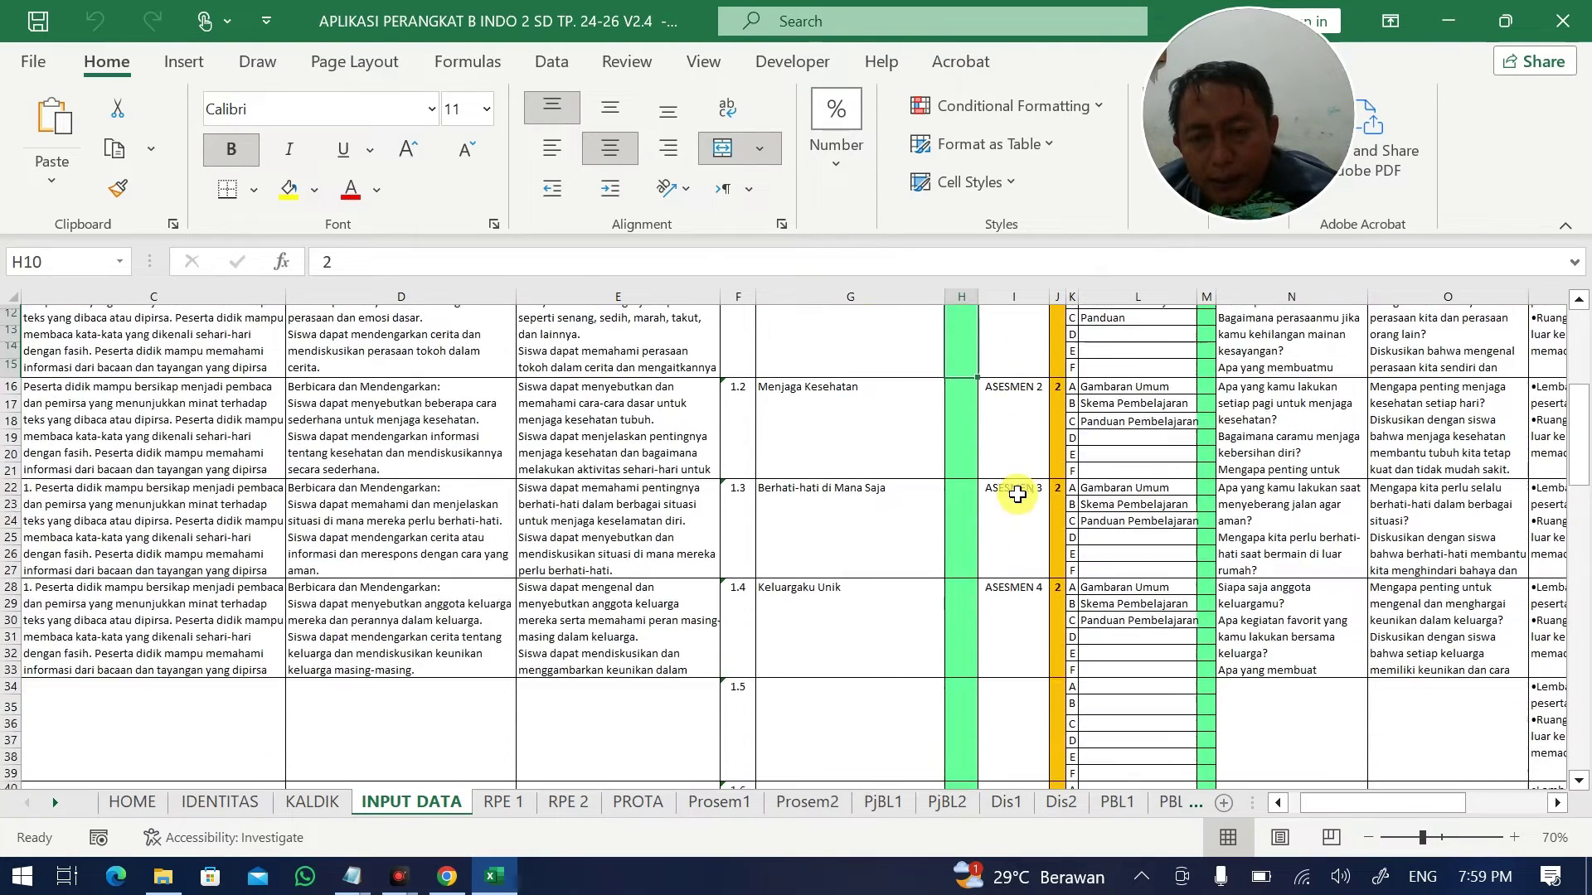
{"action": "scroll", "coordinate": [1028, 488], "scroll_direction": "up", "scroll_amount": 3}
{"action": "left_click_drag", "start_coordinate": [1055, 394], "coordinate": [1051, 695]}
Check the first semester's Asesmen and Sumatif Tengah Semester hours and the formula behind the total lesson hours.
{"action": "scroll", "coordinate": [1039, 636], "scroll_direction": "down", "scroll_amount": 12}
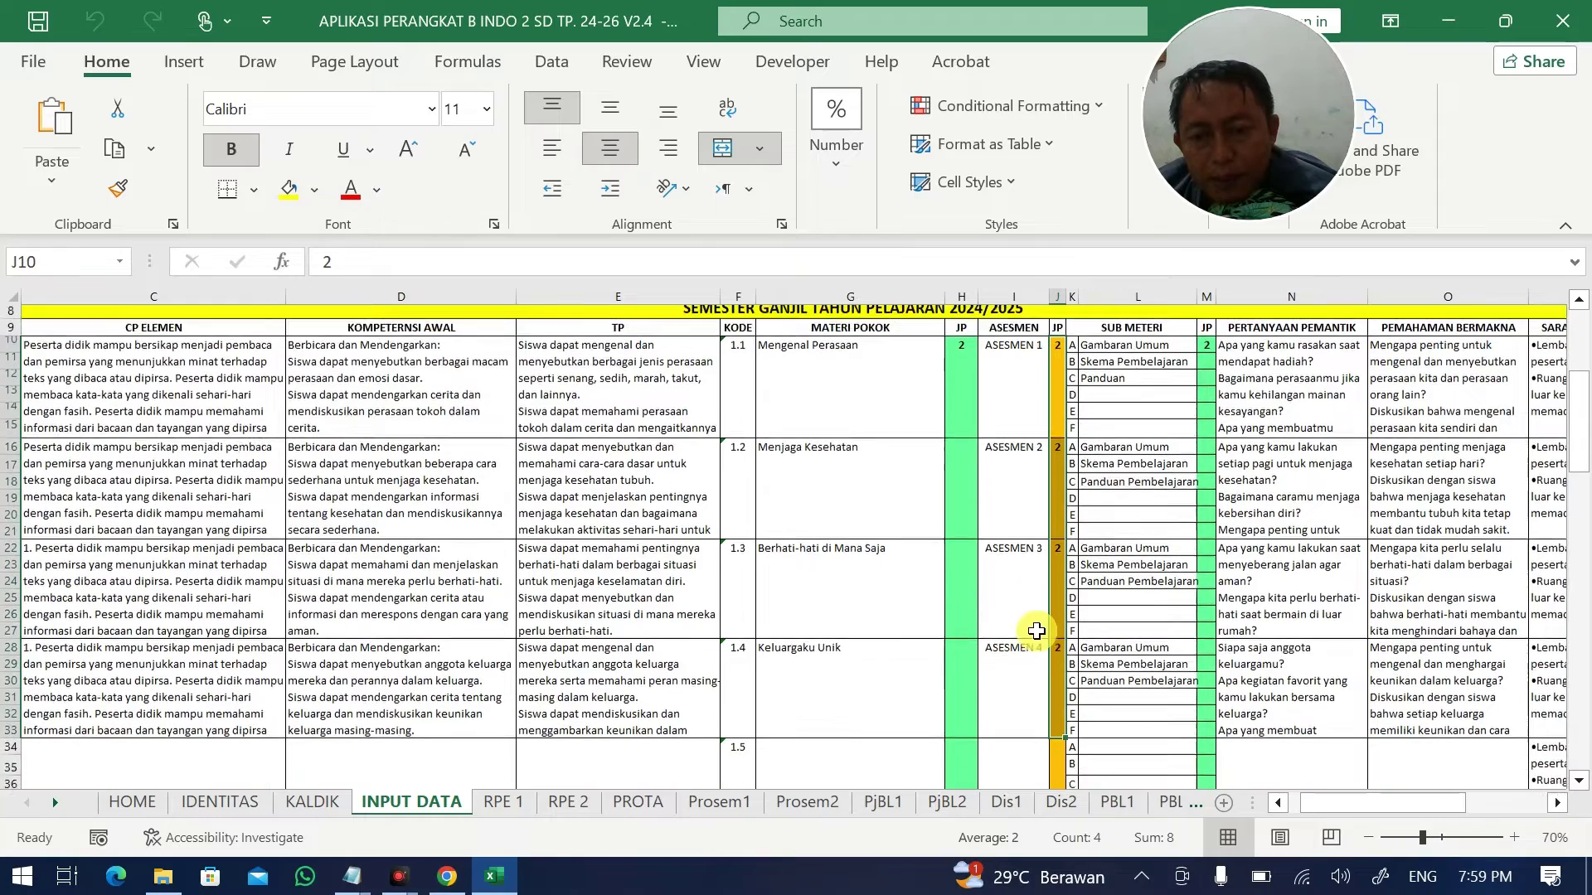
{"action": "scroll", "coordinate": [1034, 616], "scroll_direction": "down", "scroll_amount": 3}
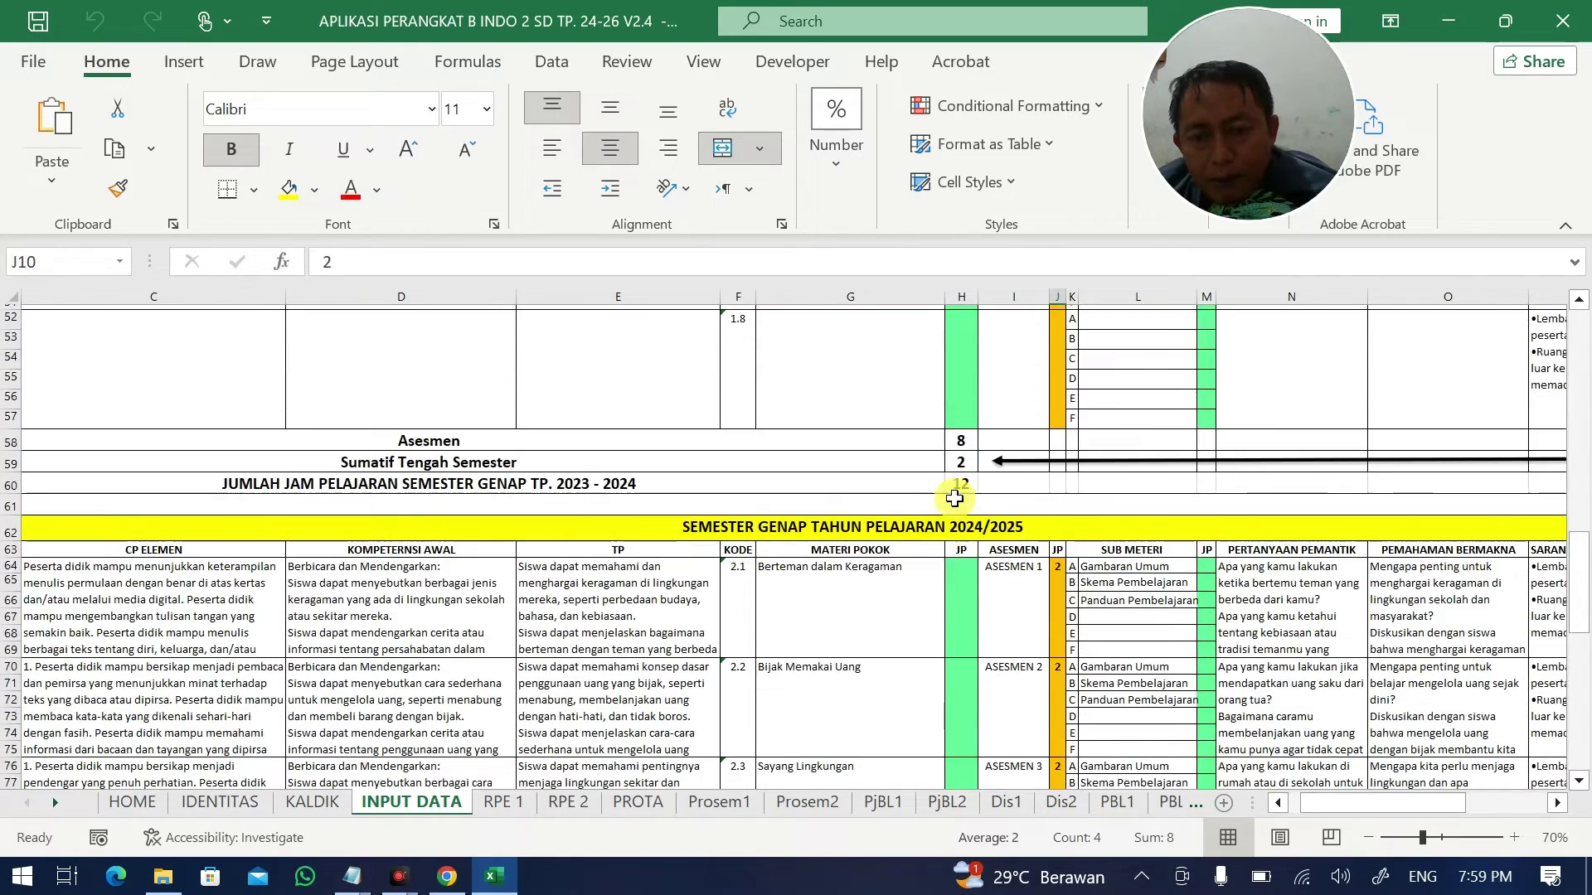
{"action": "left_click", "coordinate": [962, 462]}
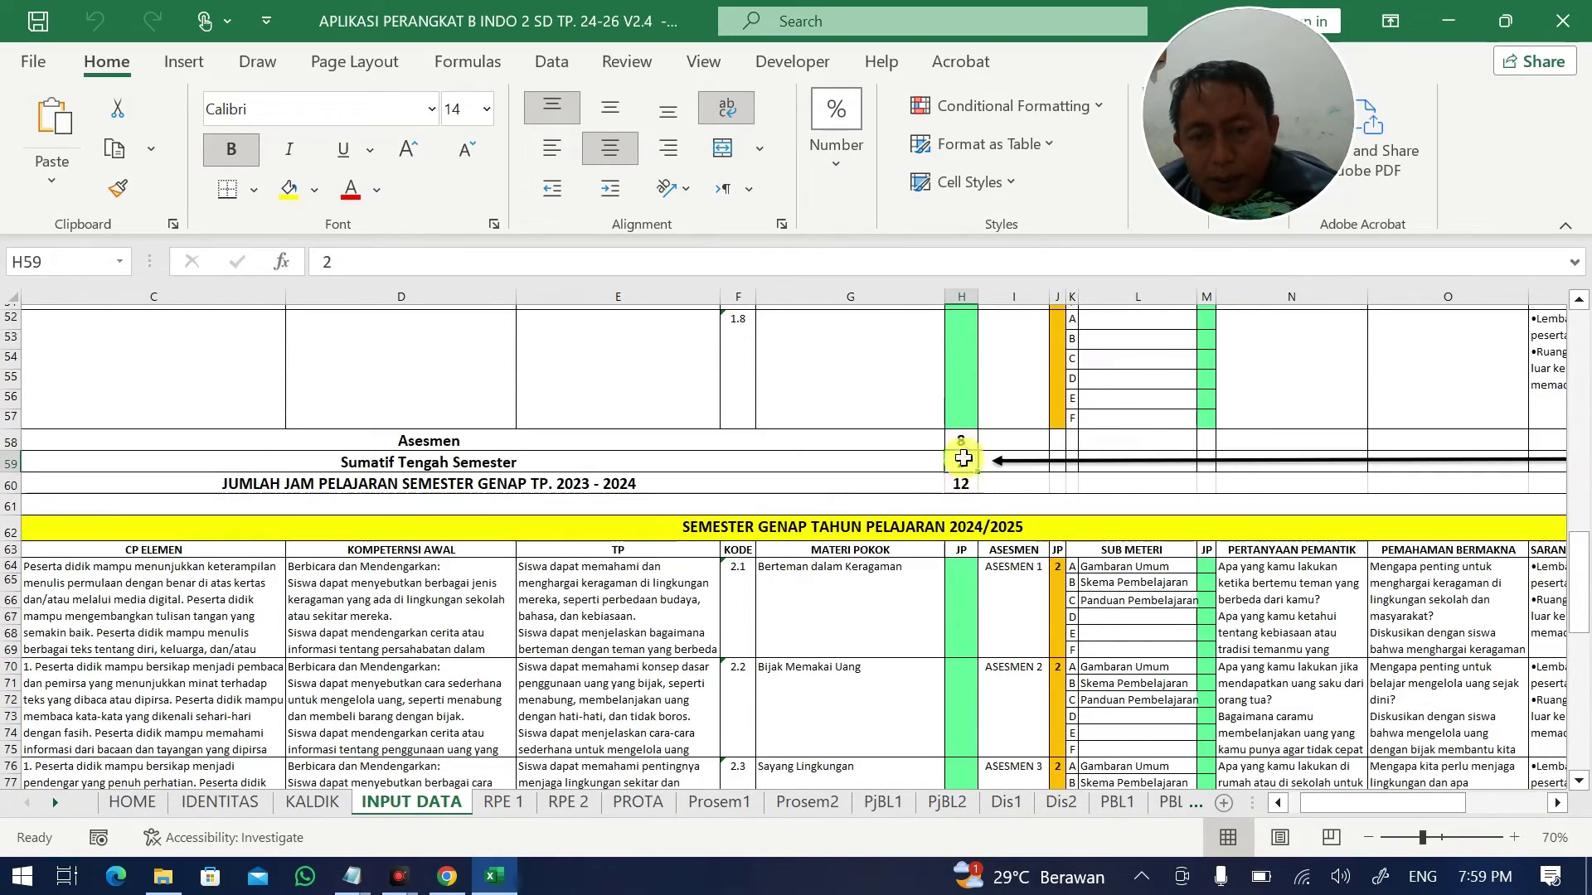
{"action": "left_click", "coordinate": [962, 486]}
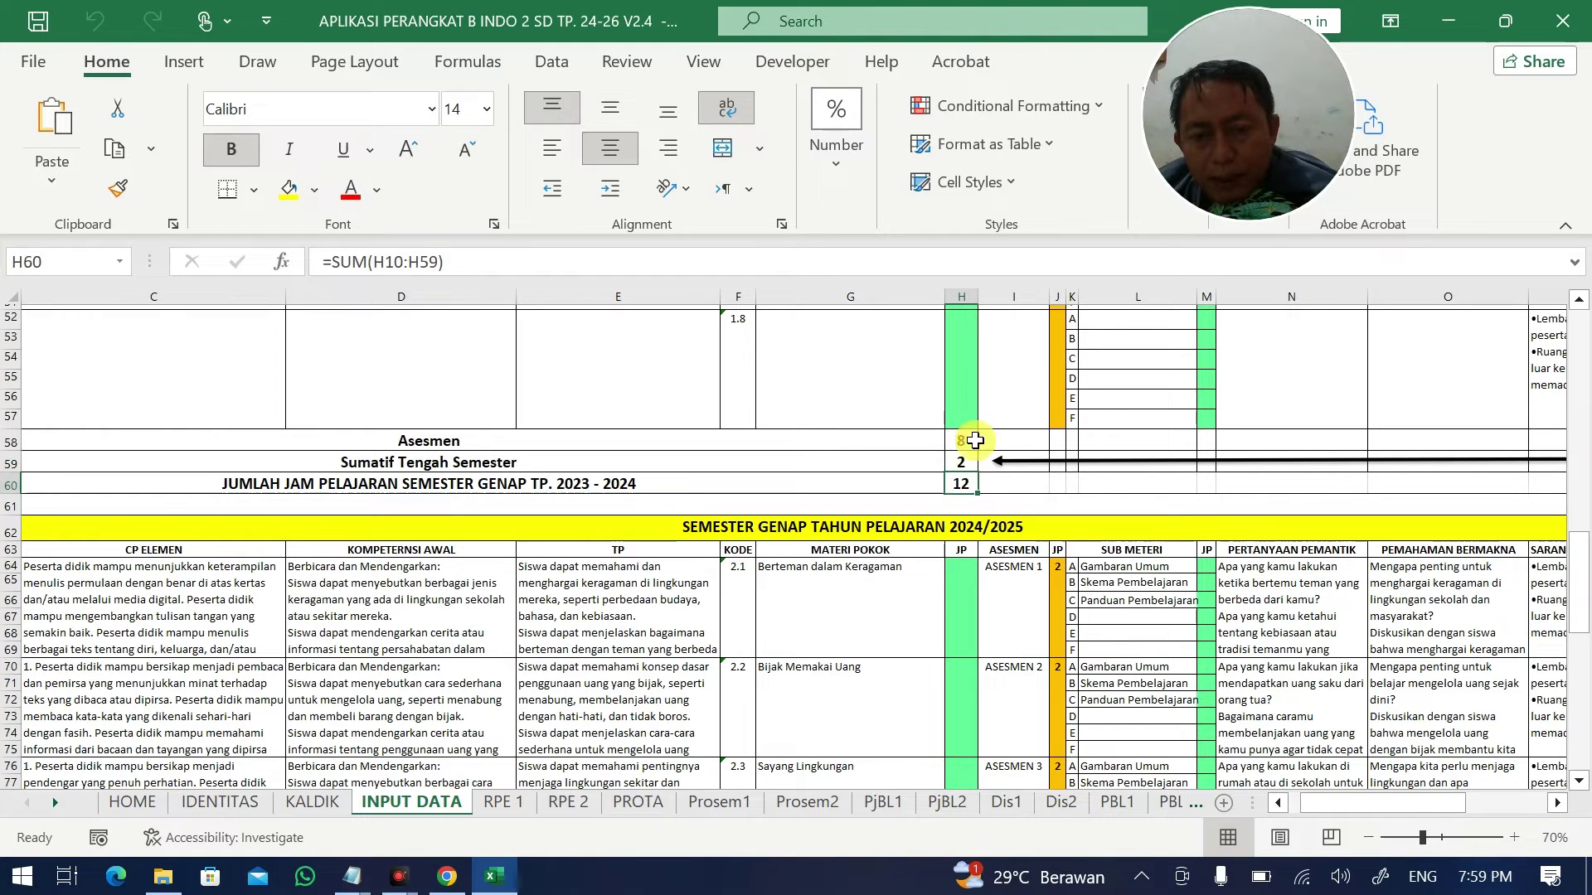
{"action": "left_click", "coordinate": [968, 462]}
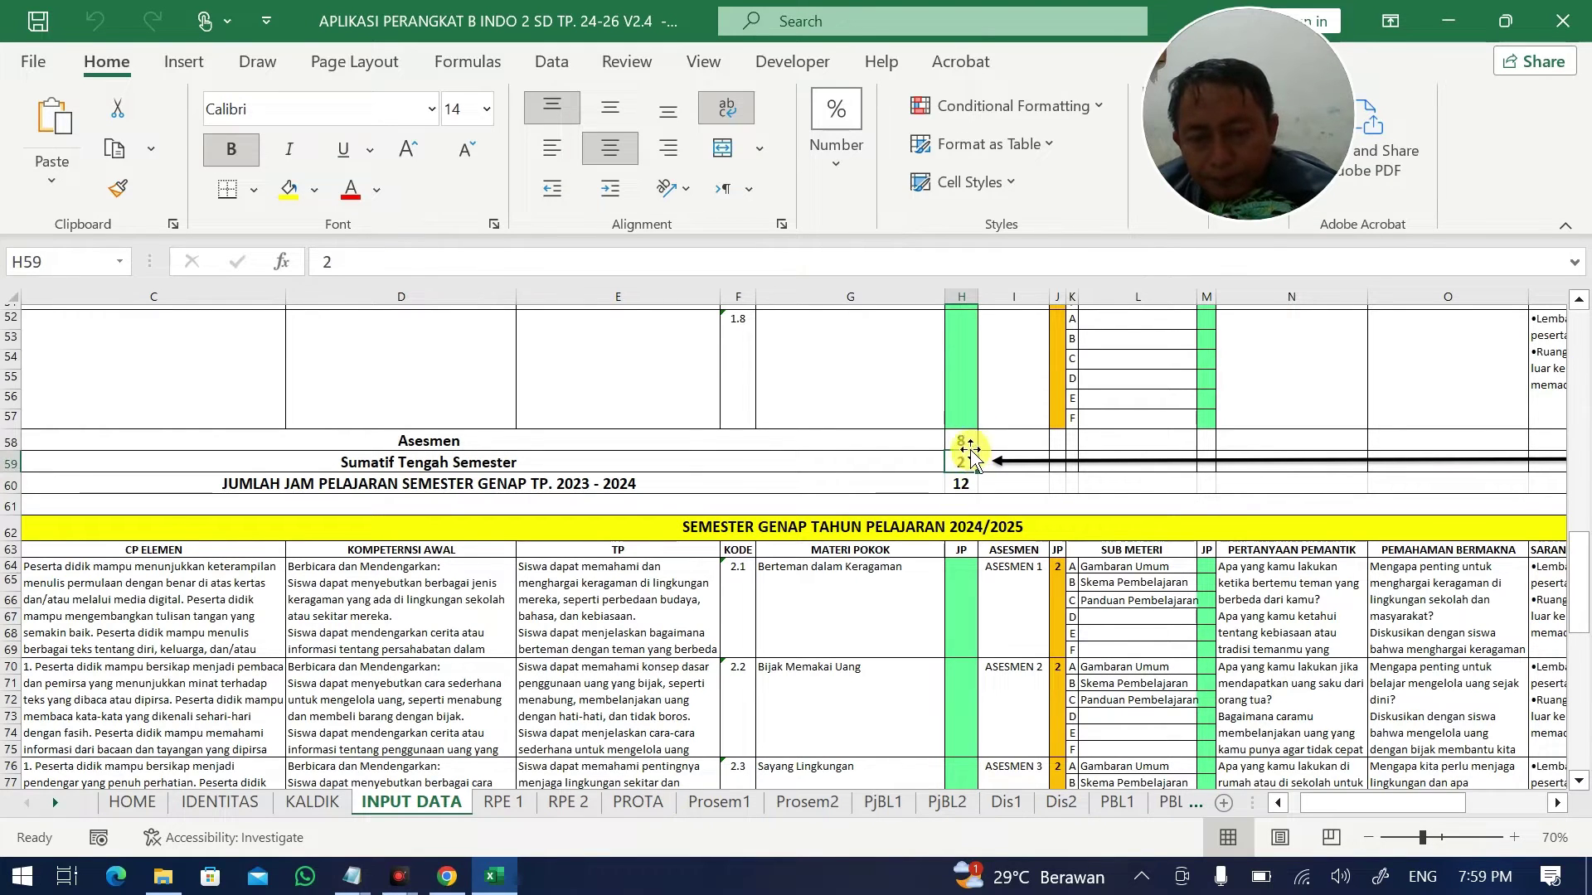
Clear the JP value of topic 1.1 Mengenal Perasaan.
{"action": "scroll", "coordinate": [960, 390], "scroll_direction": "up", "scroll_amount": 10}
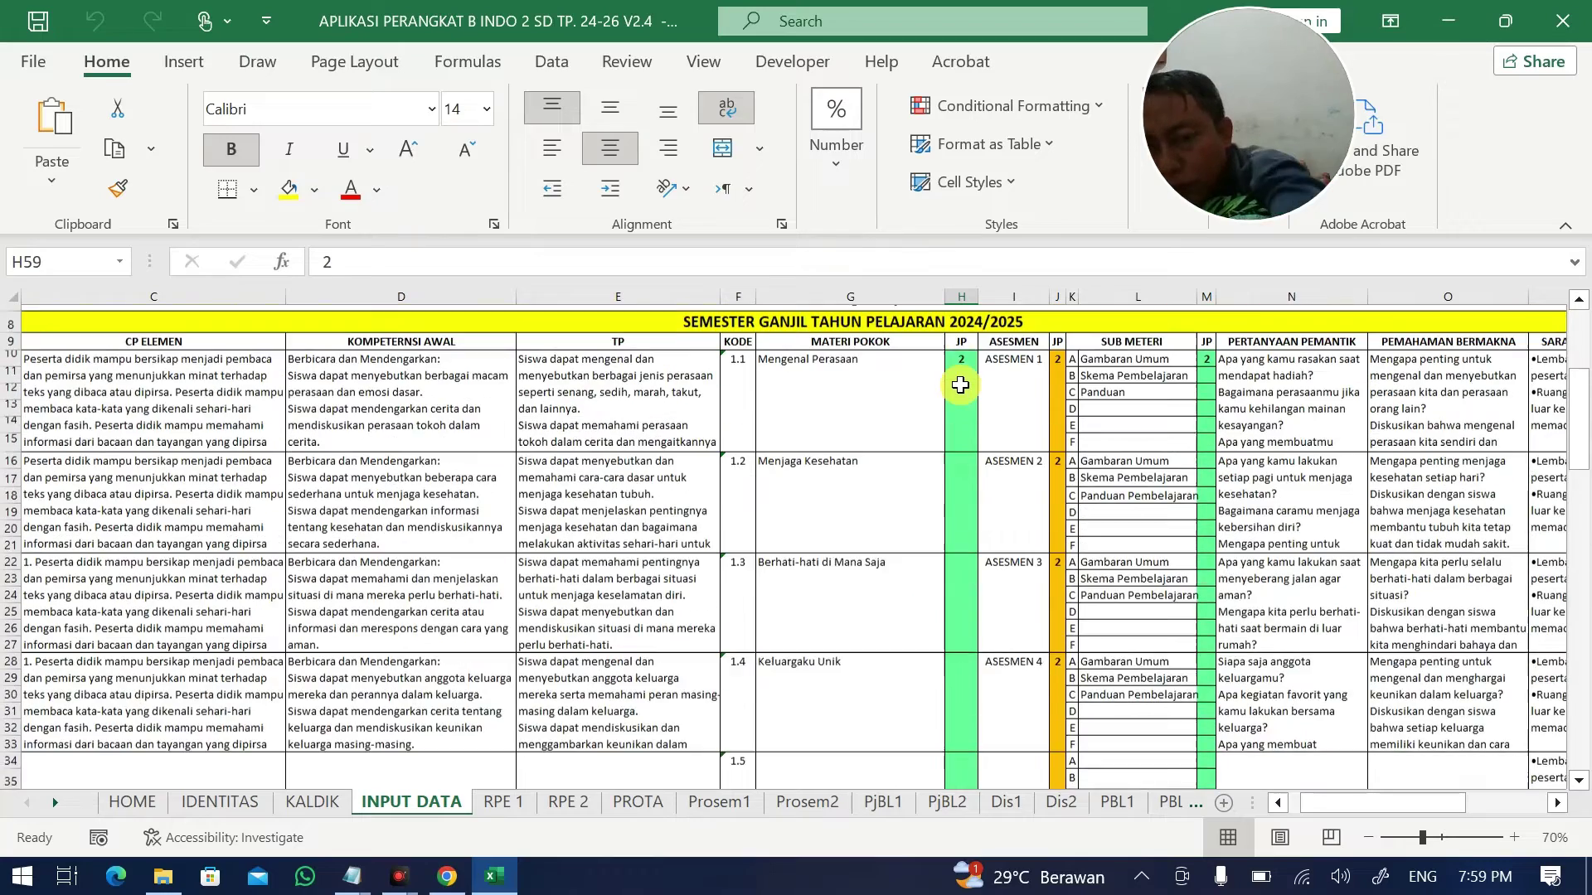
{"action": "left_click", "coordinate": [961, 384]}
{"action": "key", "text": "Delete"}
Compare the first-semester total lesson hours in INPUT DATA with the effective hours in the RPE 1 sheet.
{"action": "scroll", "coordinate": [1078, 452], "scroll_direction": "down", "scroll_amount": 7}
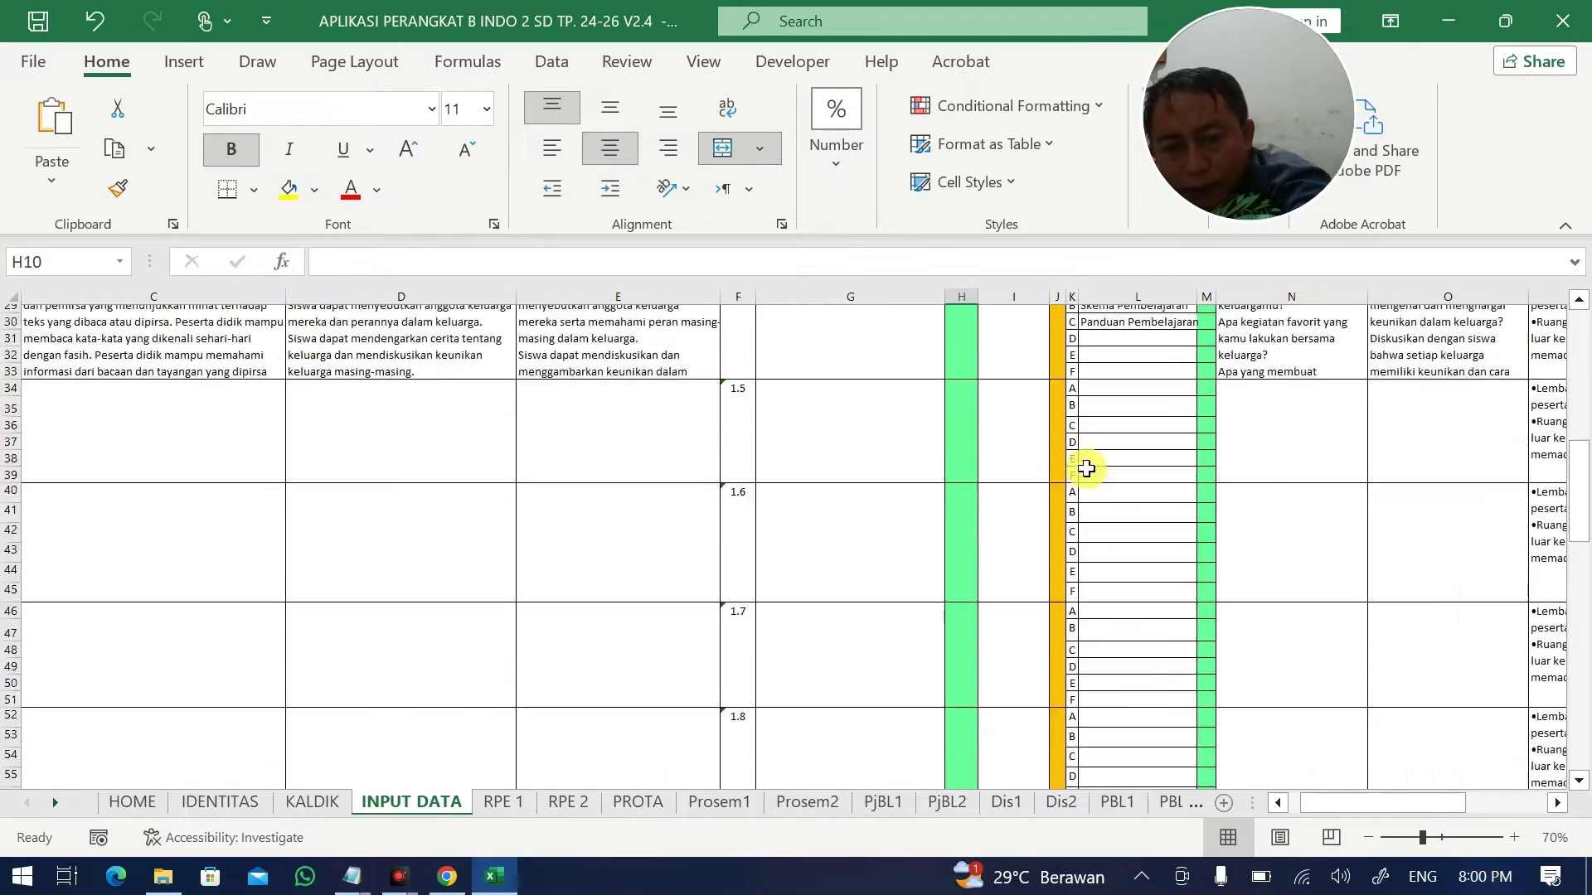
{"action": "scroll", "coordinate": [1086, 468], "scroll_direction": "down", "scroll_amount": 8}
{"action": "left_click", "coordinate": [960, 501]}
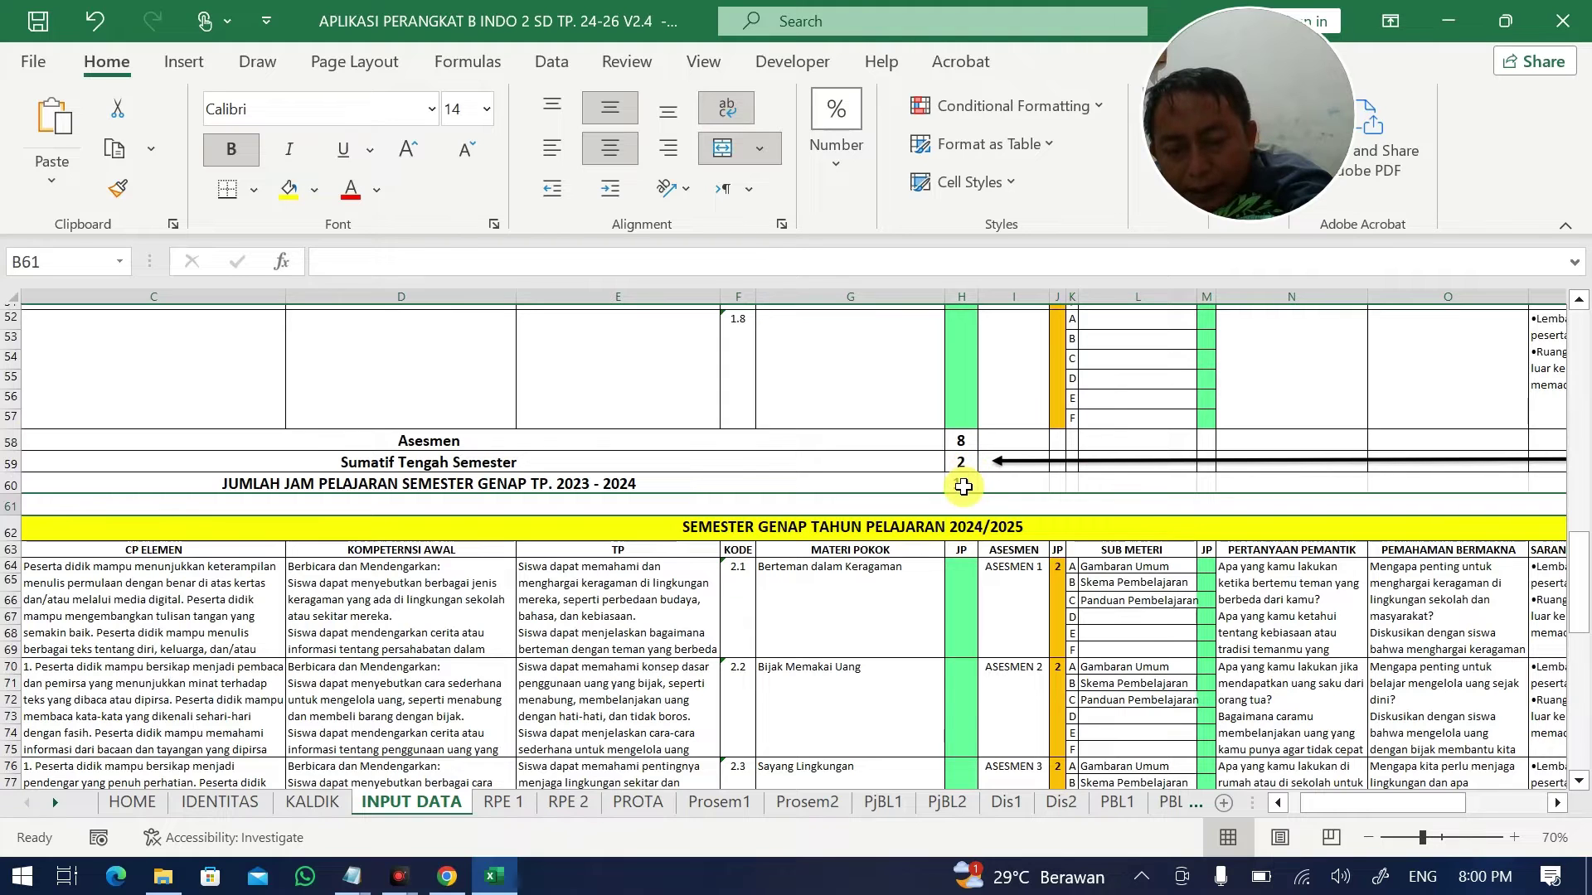
{"action": "left_click", "coordinate": [501, 801]}
{"action": "left_click", "coordinate": [422, 801]}
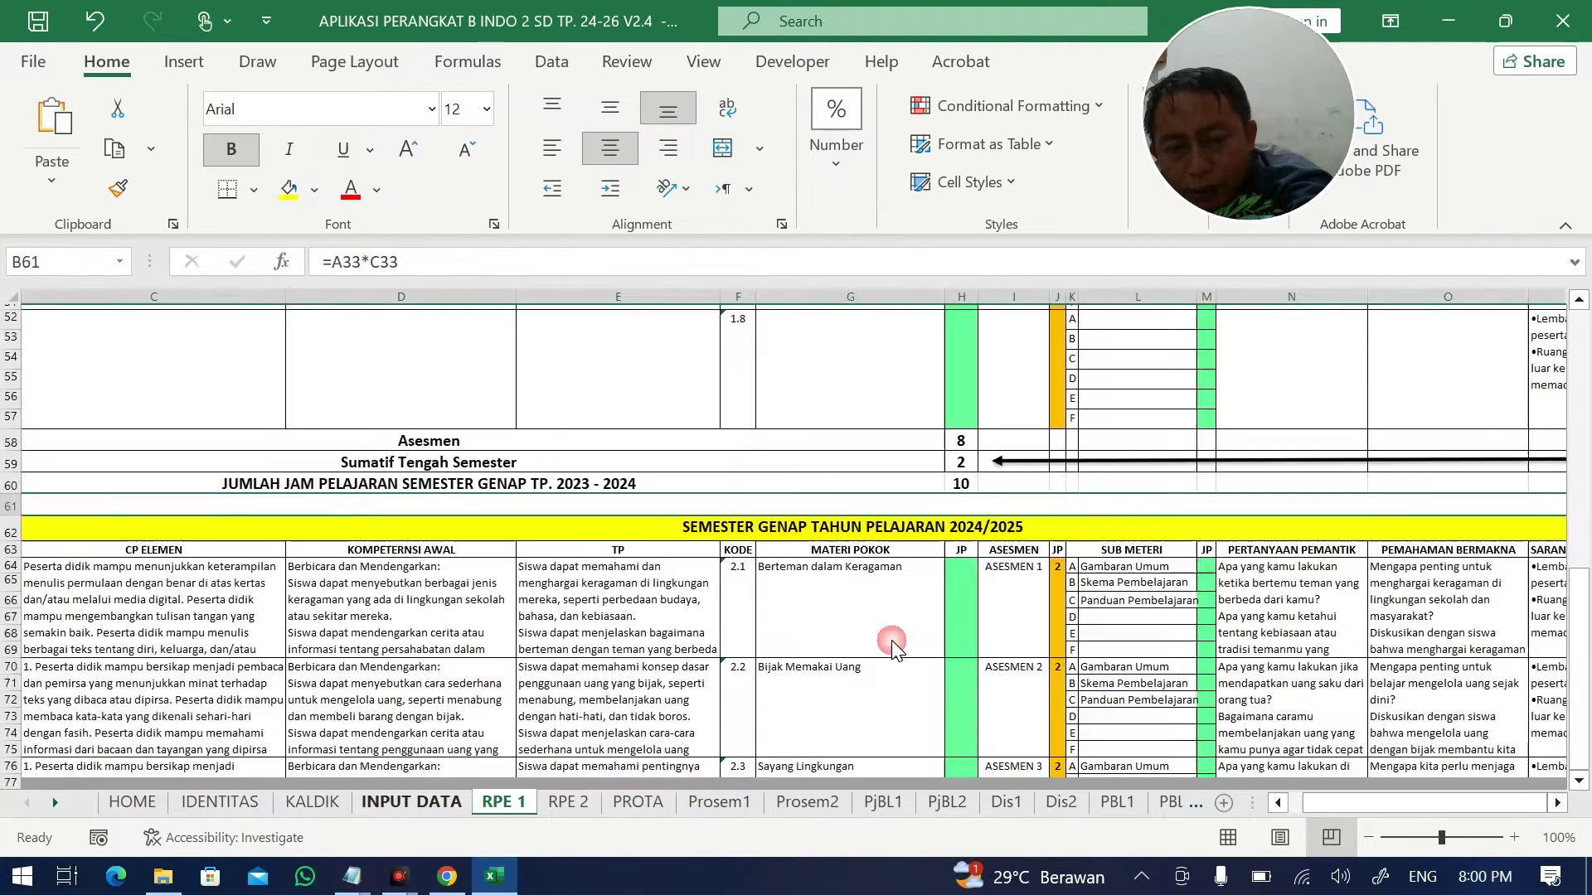
{"action": "left_click", "coordinate": [961, 485]}
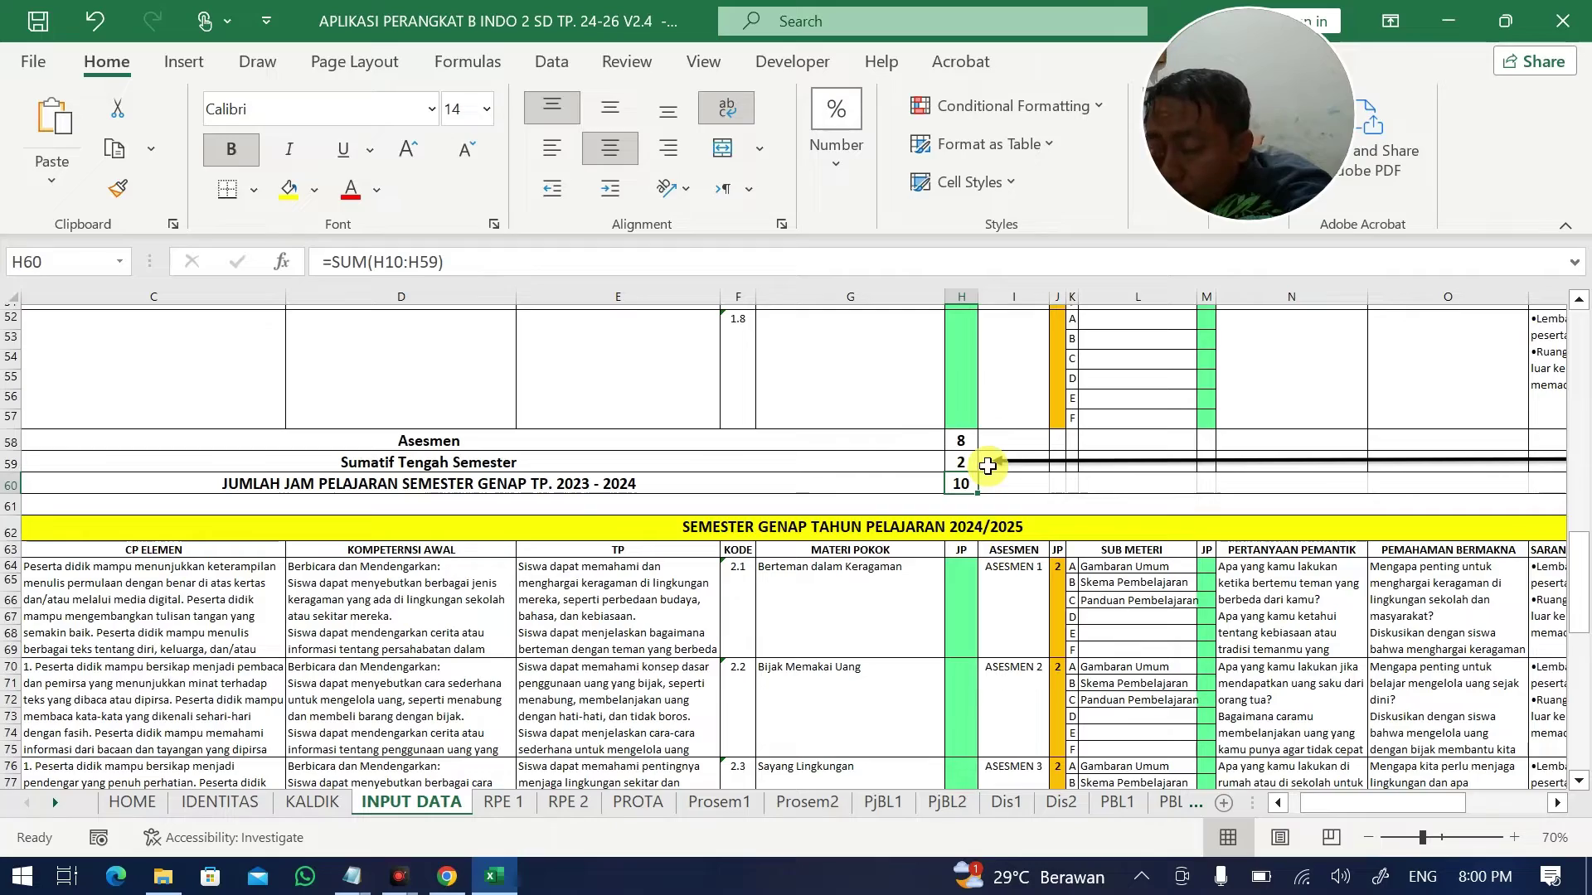
Enter 30 JP for each of the first-semester topics 1.1, 1.2, 1.3 and 1.4.
{"action": "scroll", "coordinate": [999, 456], "scroll_direction": "up", "scroll_amount": 6}
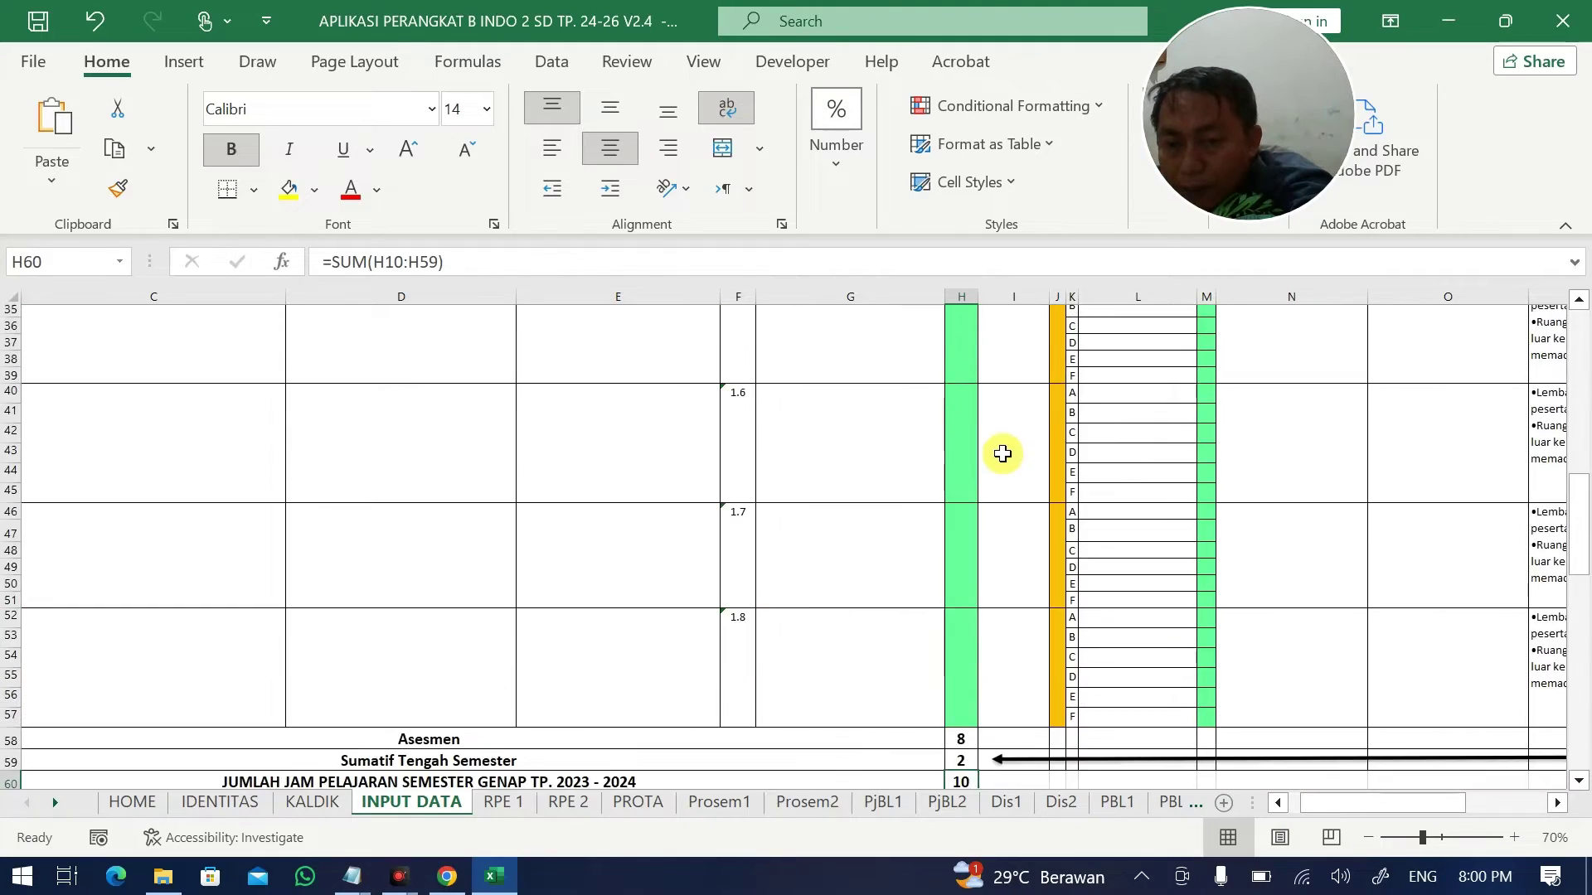
{"action": "scroll", "coordinate": [1002, 454], "scroll_direction": "up", "scroll_amount": 9}
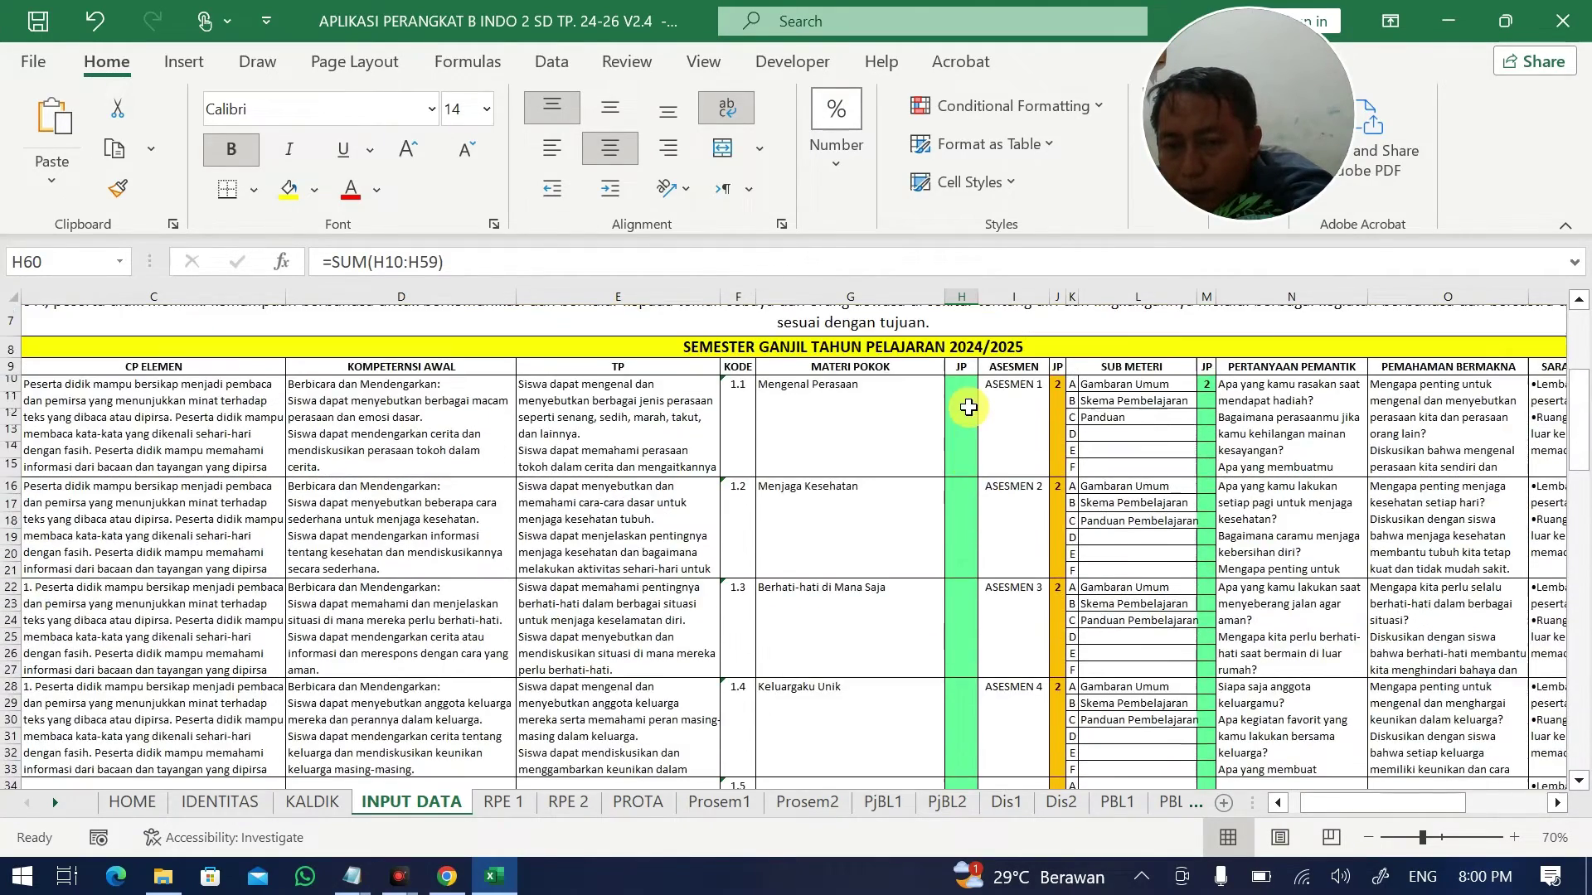
{"action": "left_click", "coordinate": [966, 408]}
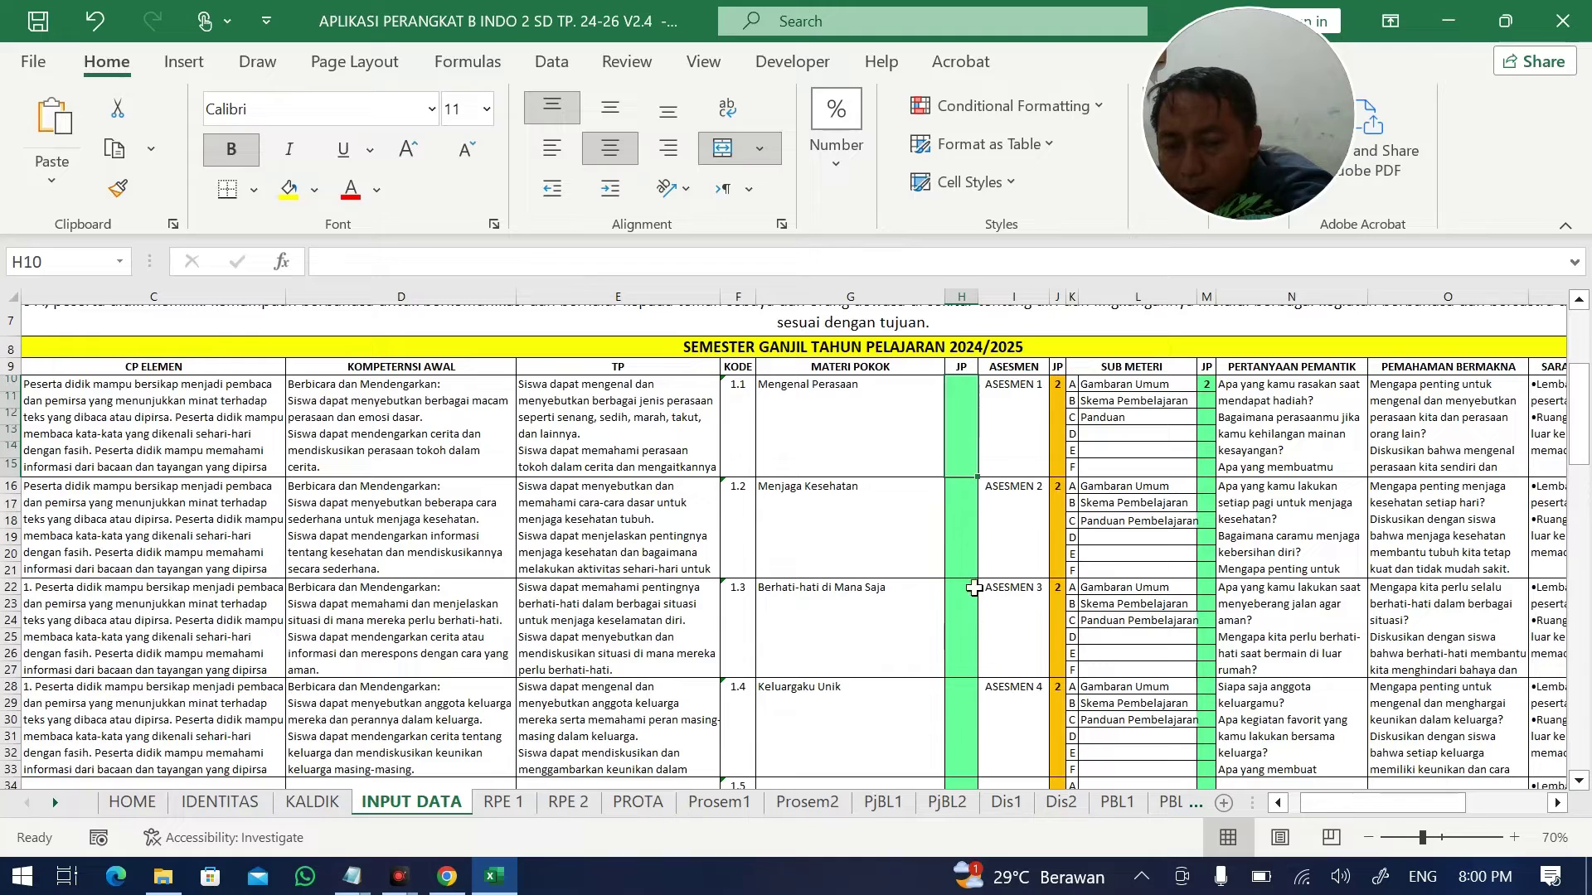
{"action": "left_click", "coordinate": [961, 709]}
{"action": "left_click", "coordinate": [969, 428]}
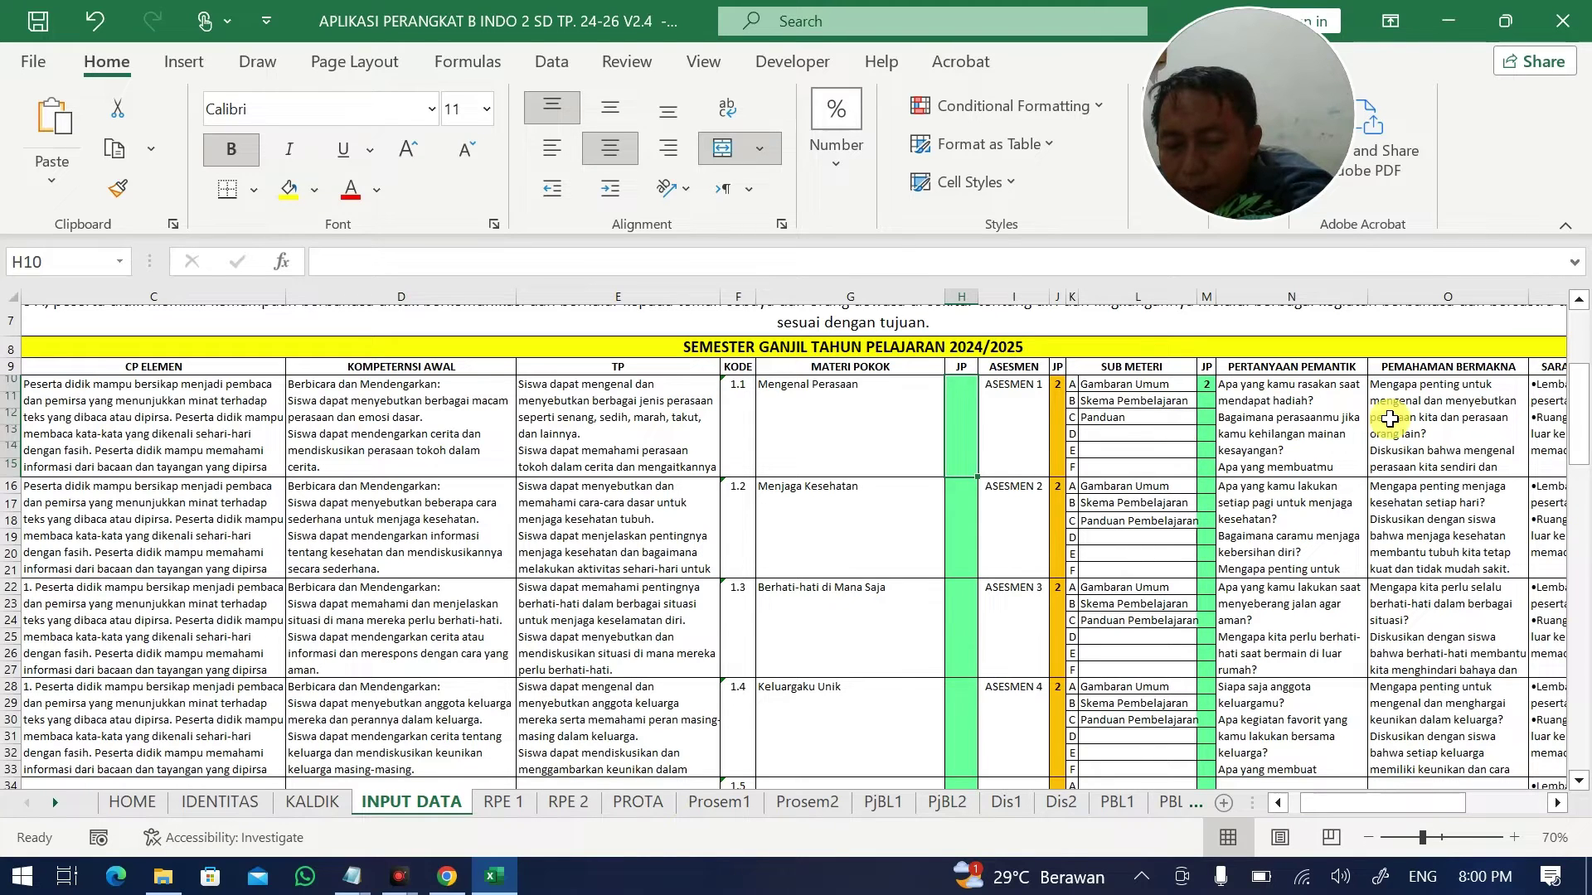
{"action": "type", "text": "3"}
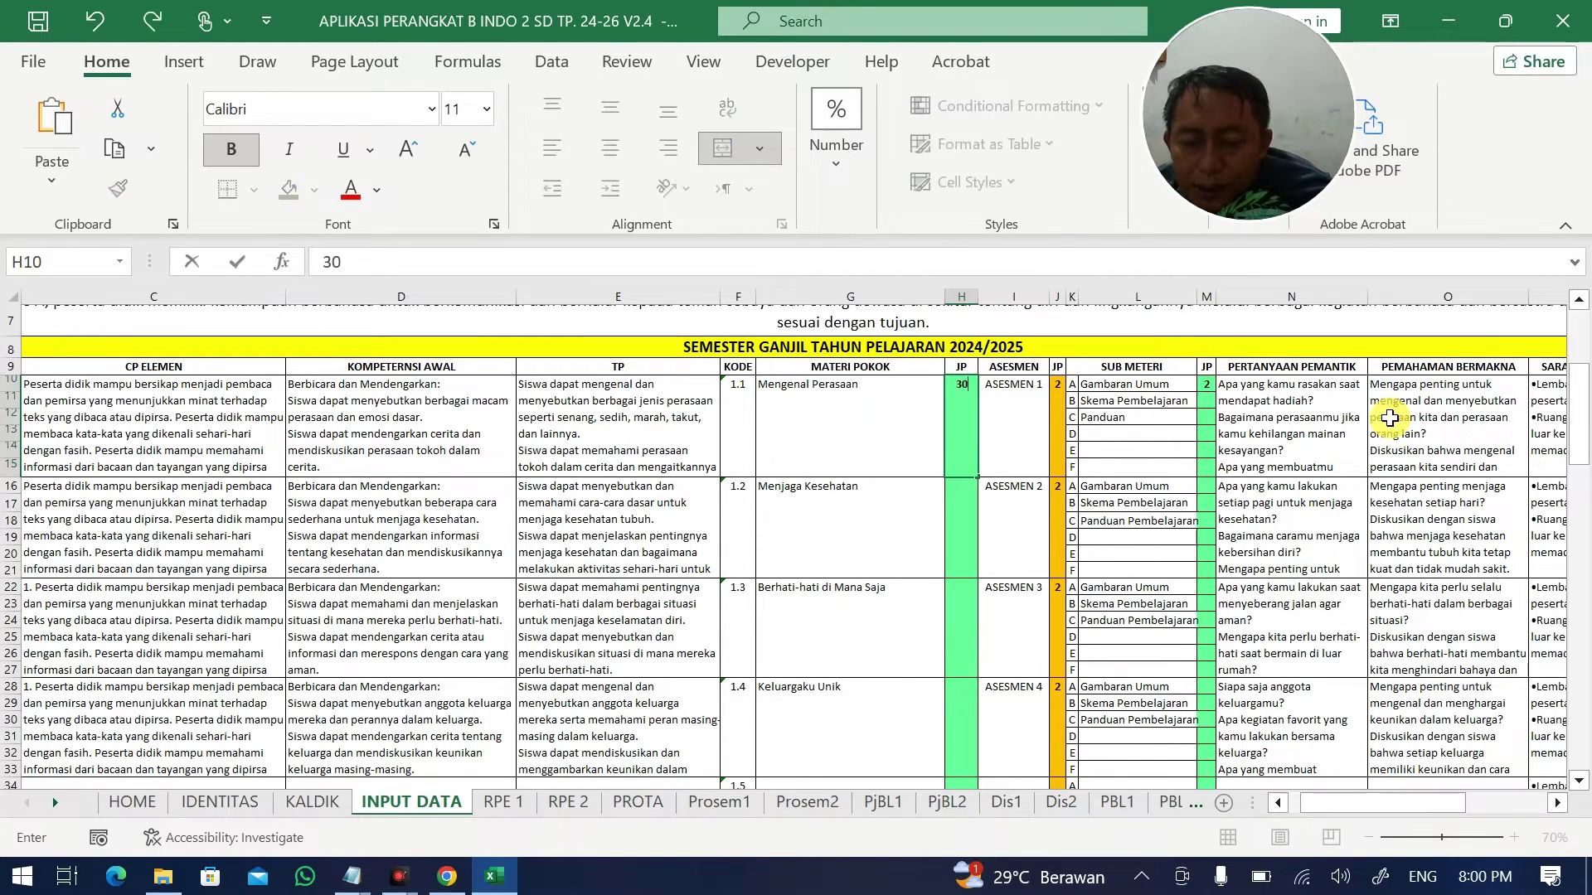
{"action": "type", "text": "0"}
{"action": "key", "text": "Return"}
{"action": "type", "text": "30"}
{"action": "key", "text": "Return"}
{"action": "type", "text": "30"}
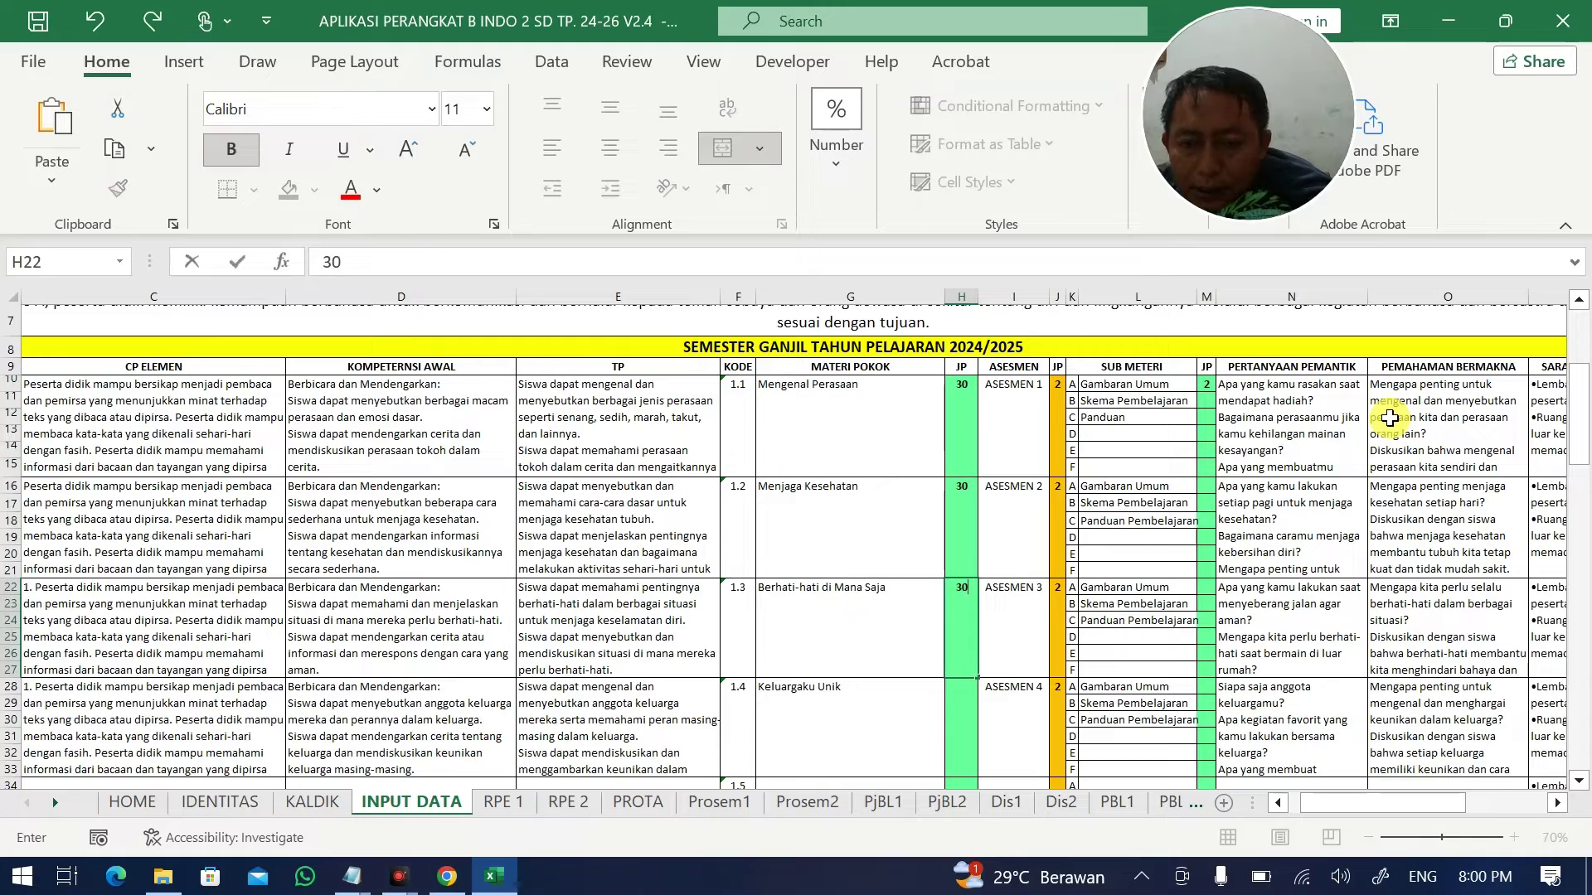
{"action": "key", "text": "Return"}
{"action": "type", "text": "30"}
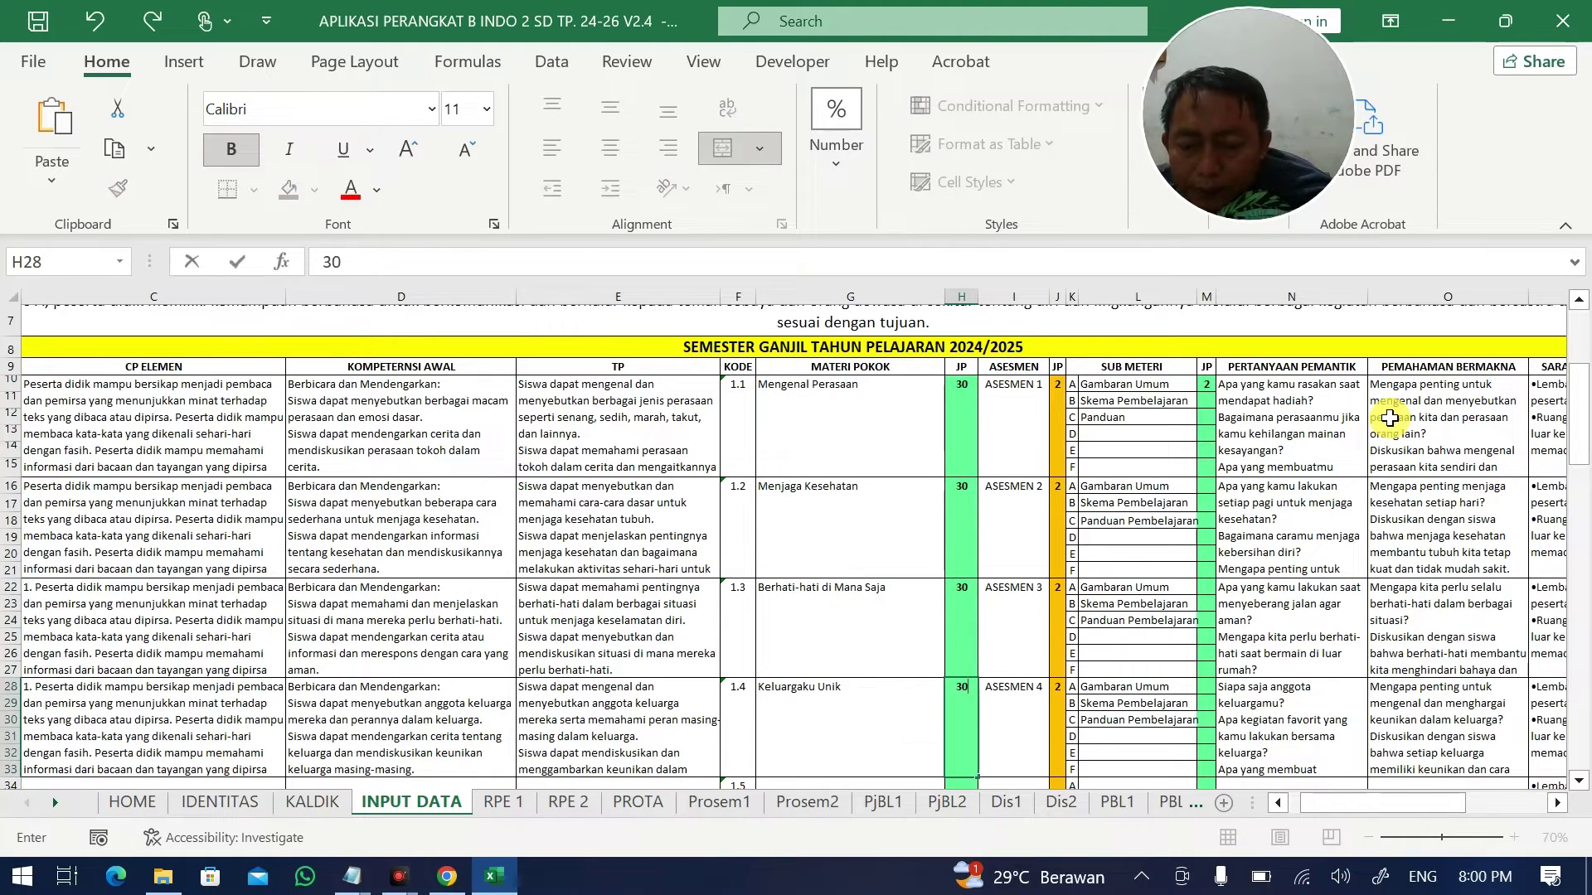
{"action": "key", "text": "Return"}
Check the first semester's total lesson hours against the JP entries of its topics.
{"action": "scroll", "coordinate": [1076, 622], "scroll_direction": "down", "scroll_amount": 1}
{"action": "scroll", "coordinate": [1076, 630], "scroll_direction": "down", "scroll_amount": 10}
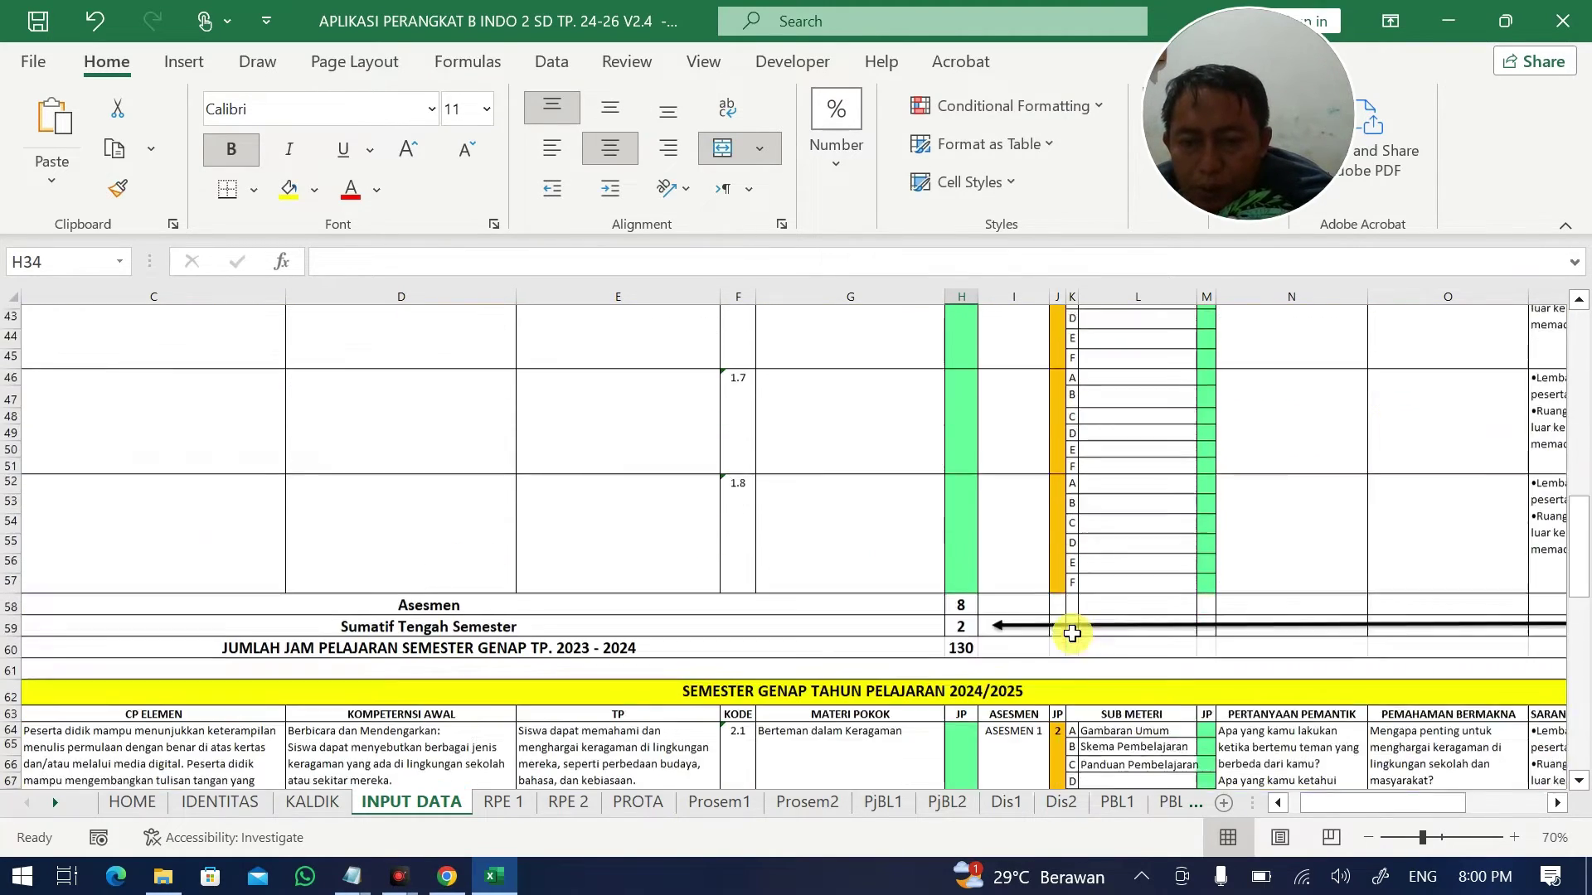
{"action": "left_click", "coordinate": [960, 601]}
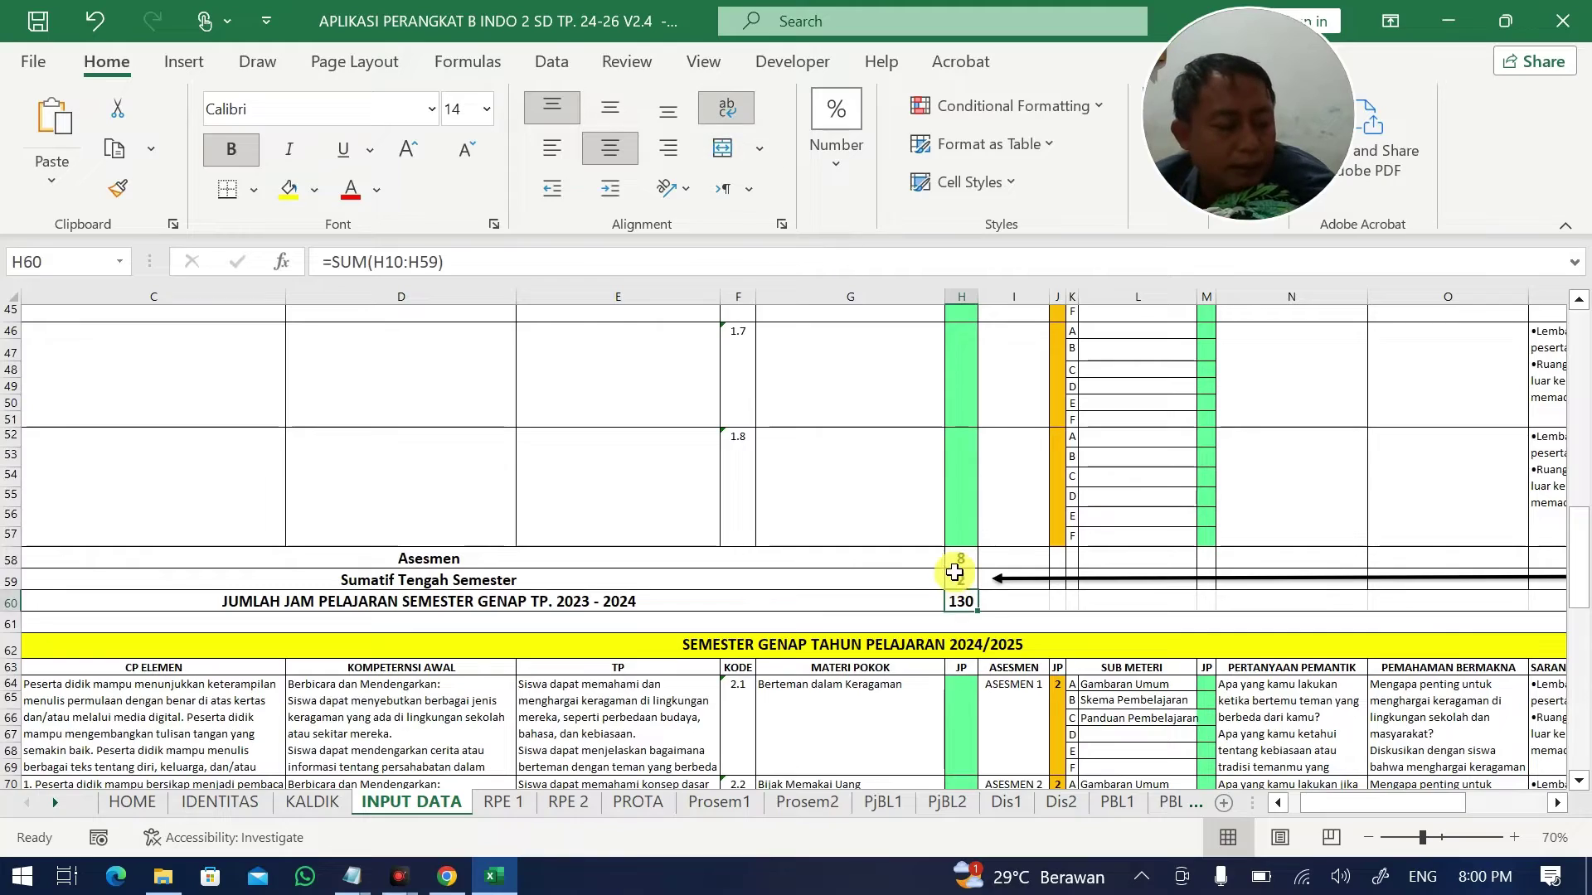
{"action": "scroll", "coordinate": [963, 558], "scroll_direction": "up", "scroll_amount": 11}
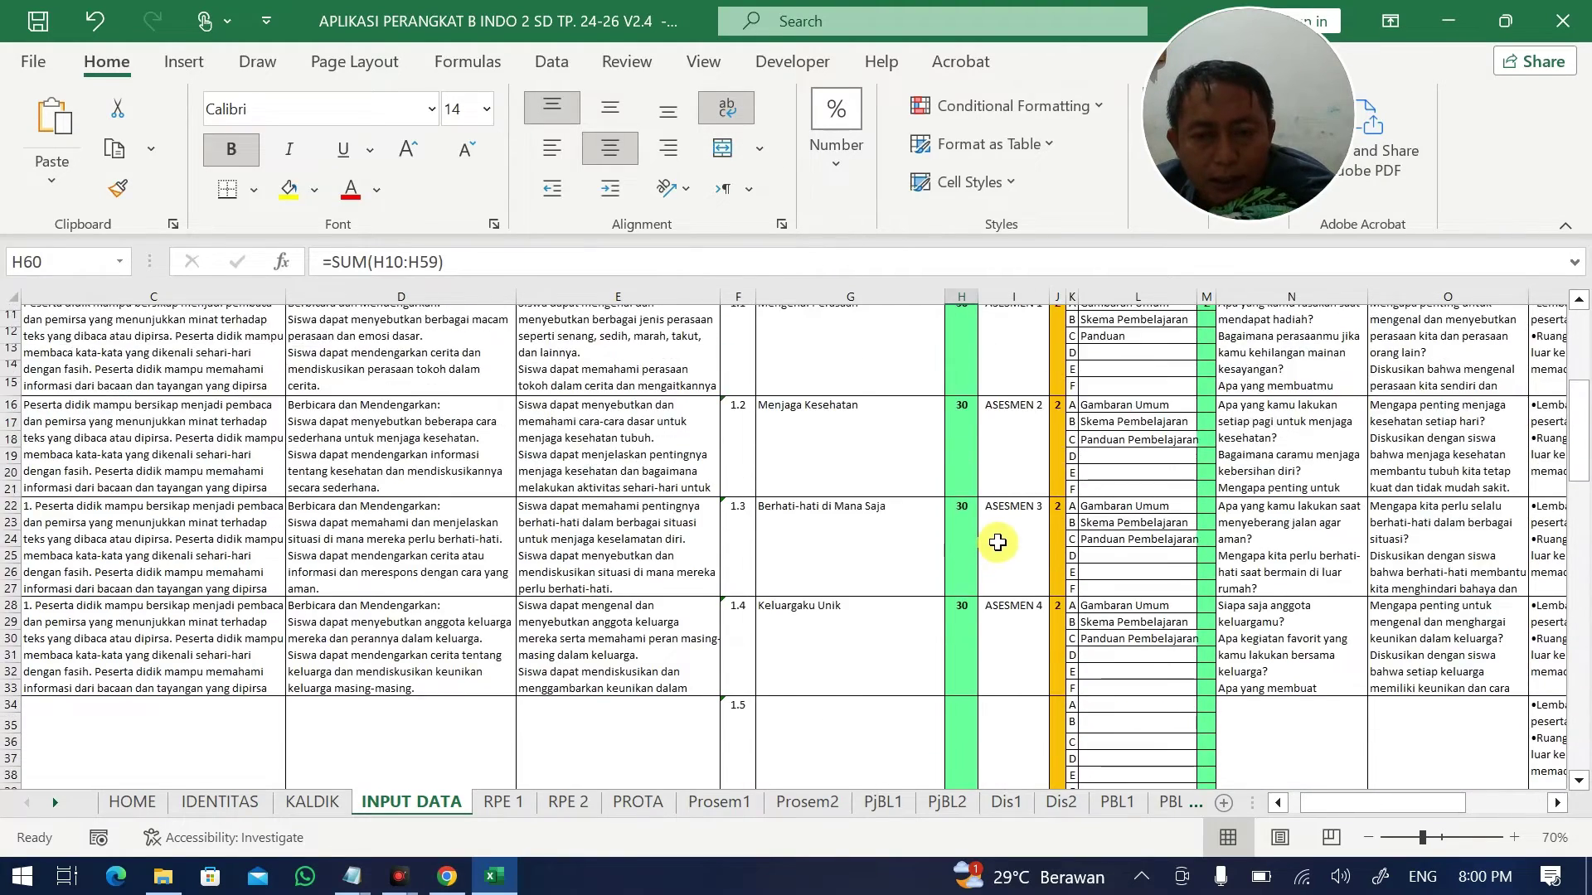
{"action": "scroll", "coordinate": [998, 542], "scroll_direction": "up", "scroll_amount": 2}
{"action": "scroll", "coordinate": [987, 543], "scroll_direction": "down", "scroll_amount": 11}
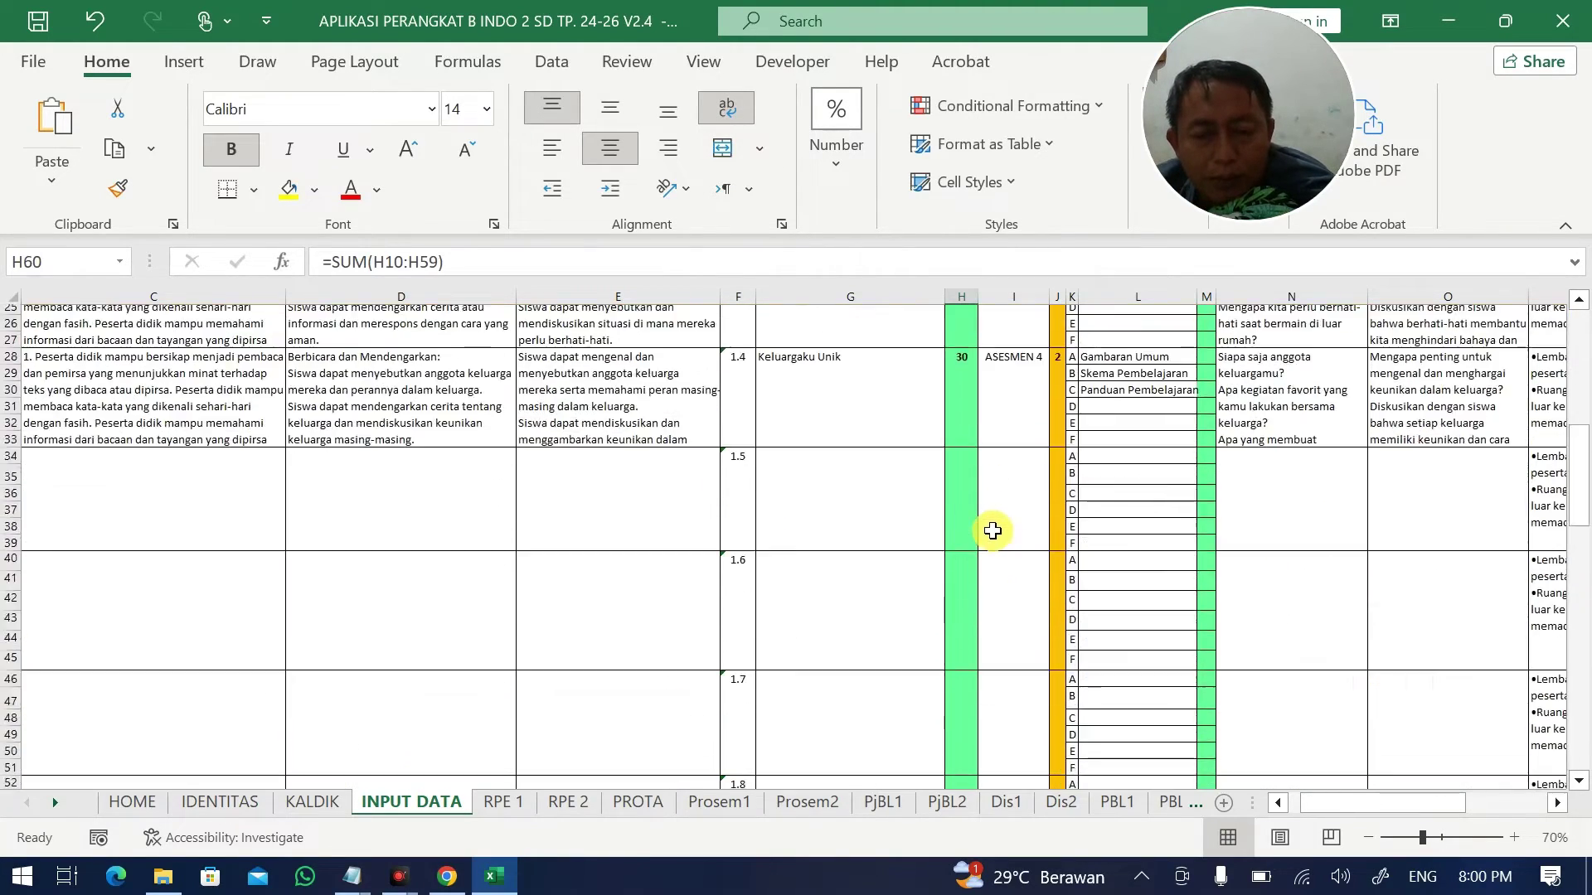
{"action": "scroll", "coordinate": [982, 609], "scroll_direction": "up", "scroll_amount": 11}
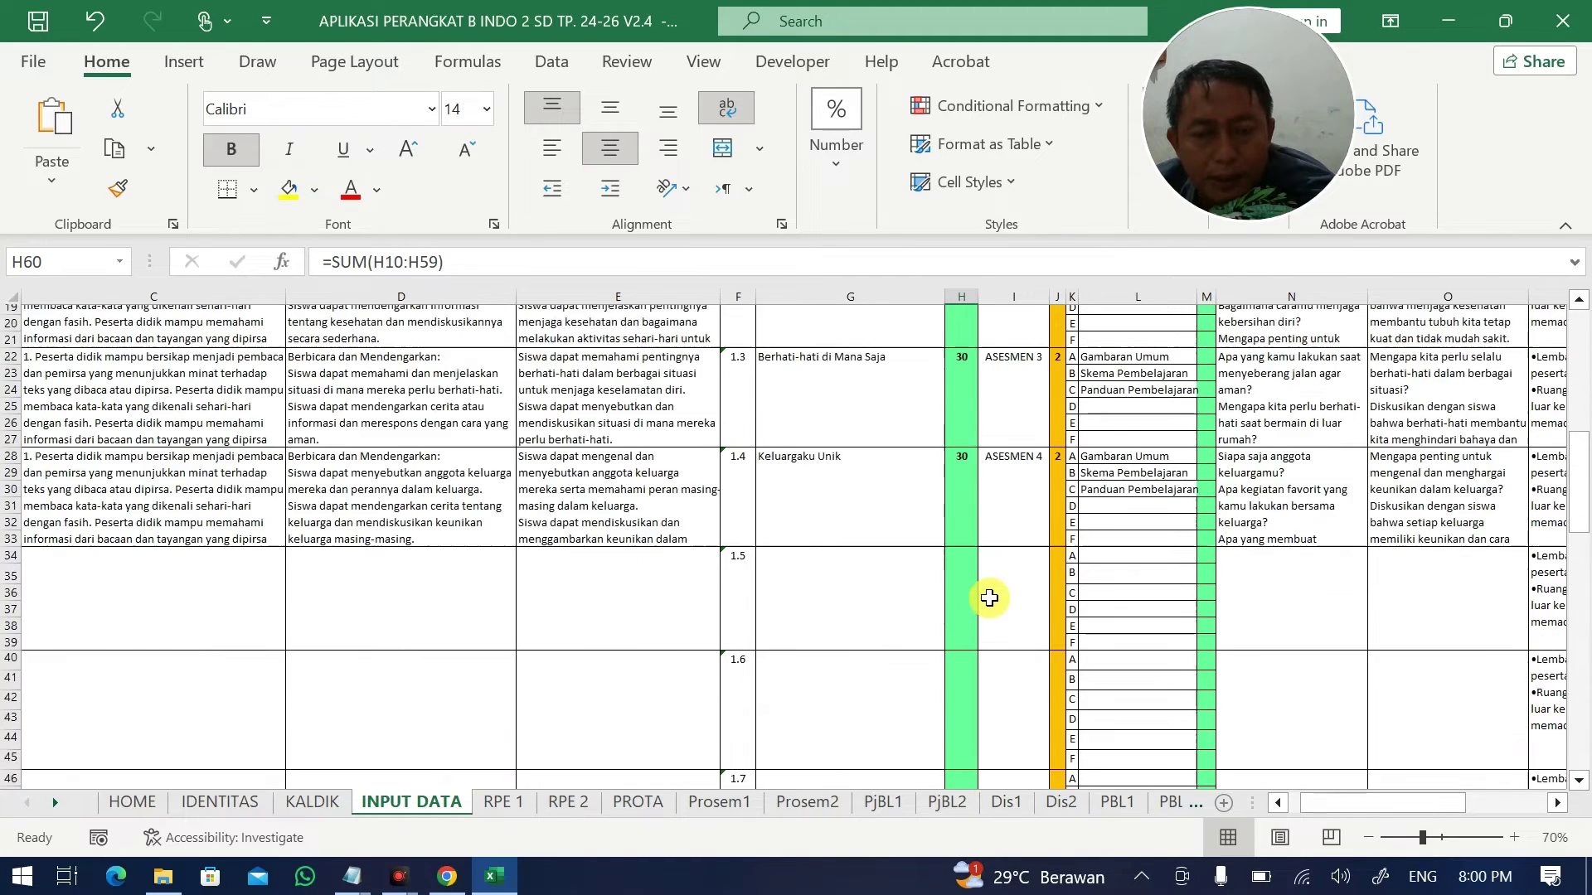
Review the Elemen entries of topics 1.1 to 1.4 alongside their JP allocations.
{"action": "left_click", "coordinate": [962, 497]}
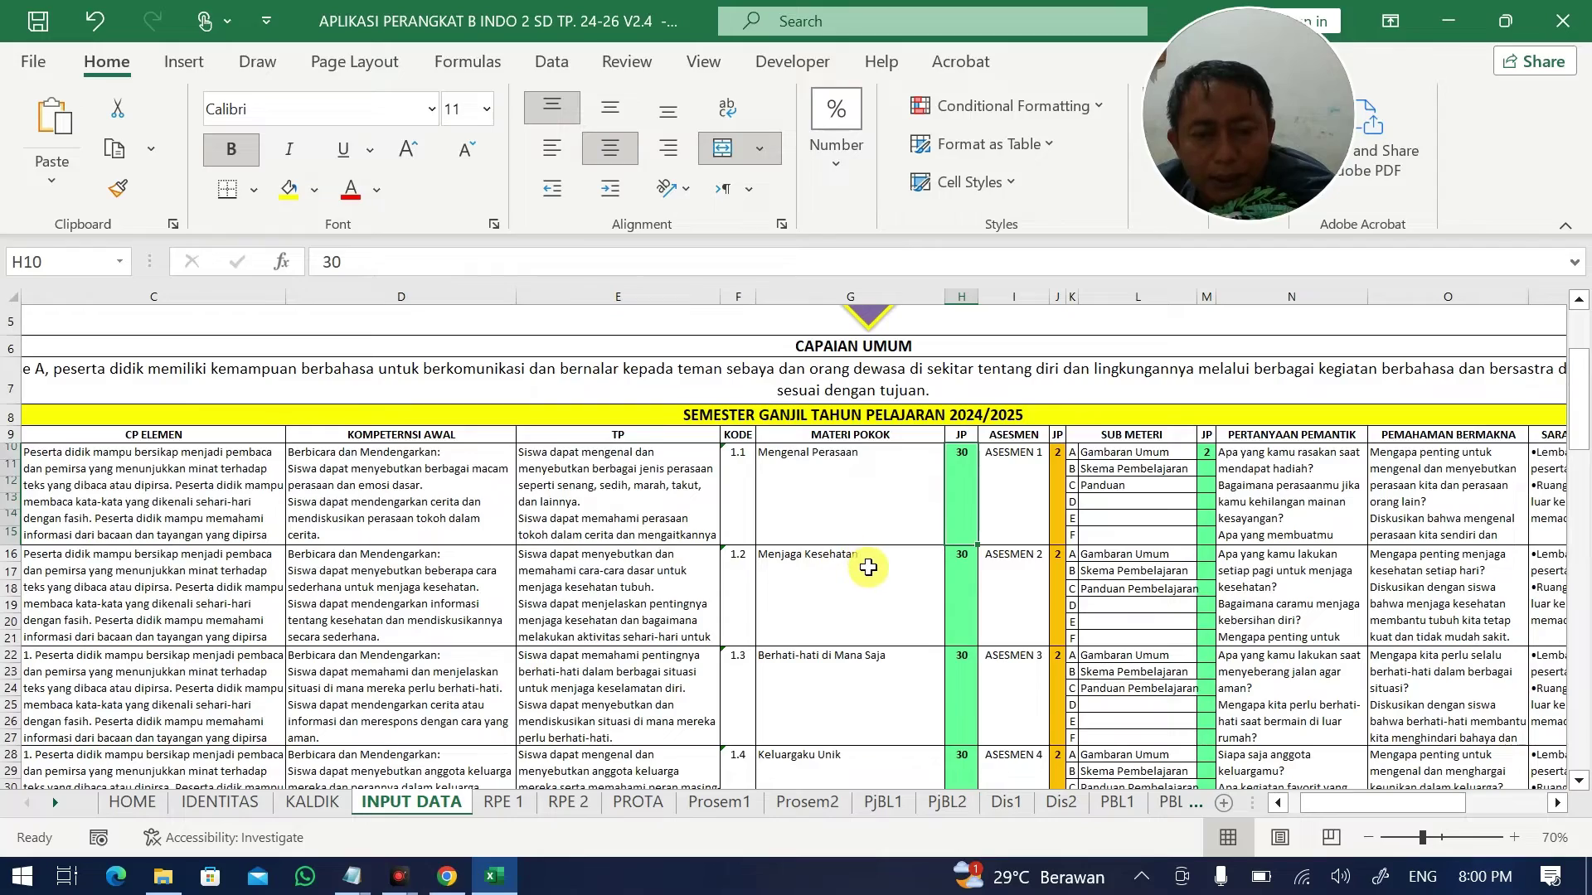
{"action": "scroll", "coordinate": [867, 567], "scroll_direction": "down", "scroll_amount": 1}
{"action": "scroll", "coordinate": [869, 567], "scroll_direction": "down", "scroll_amount": 1}
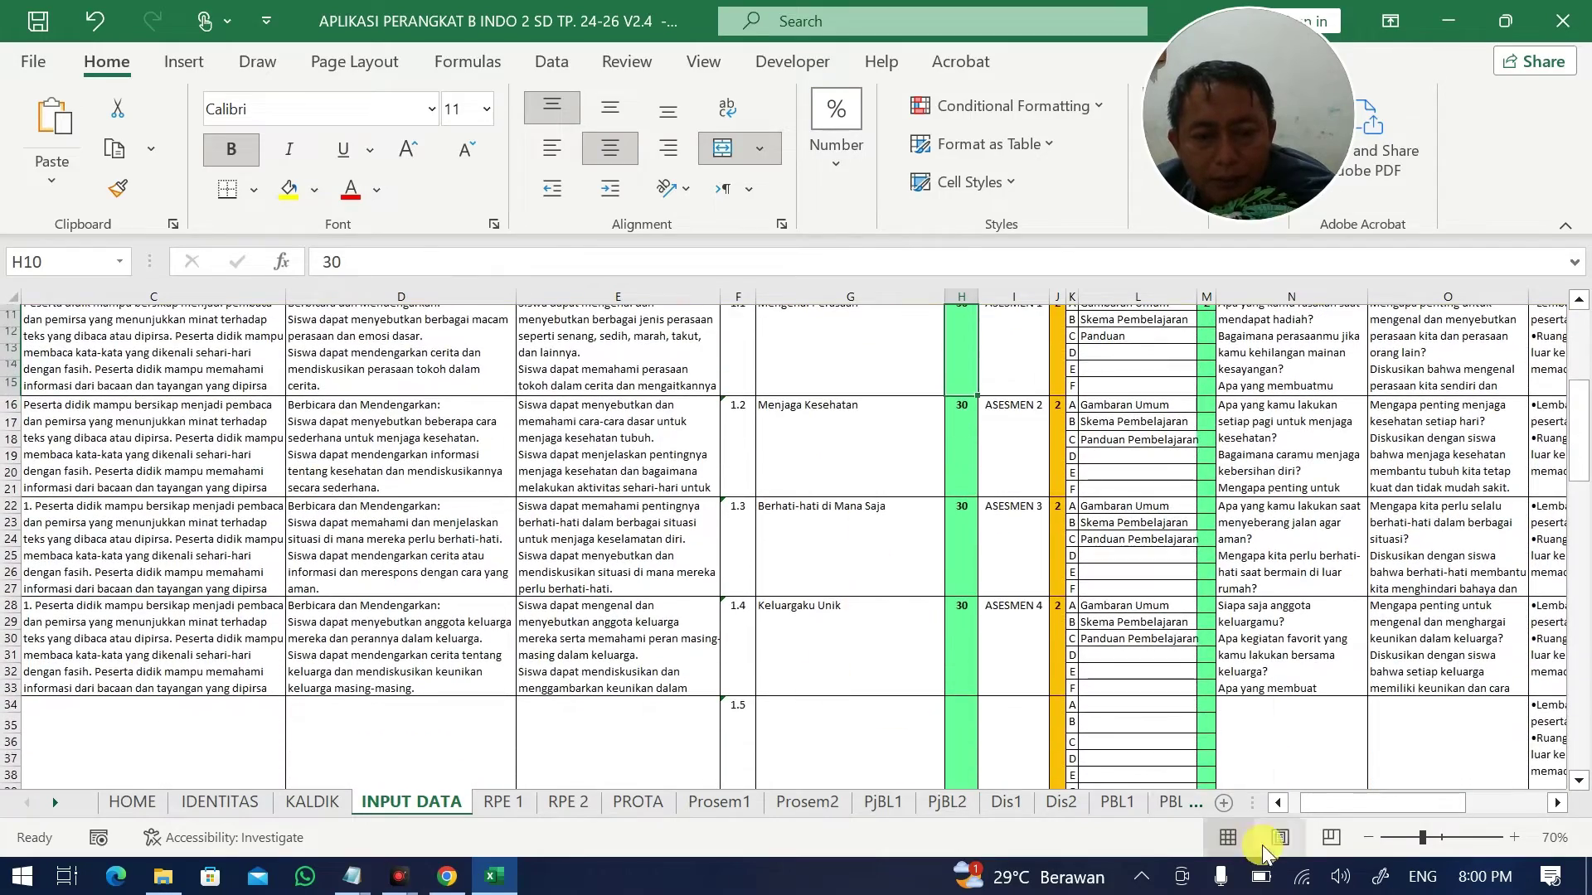
{"action": "left_click_drag", "start_coordinate": [1303, 804], "coordinate": [1273, 809]}
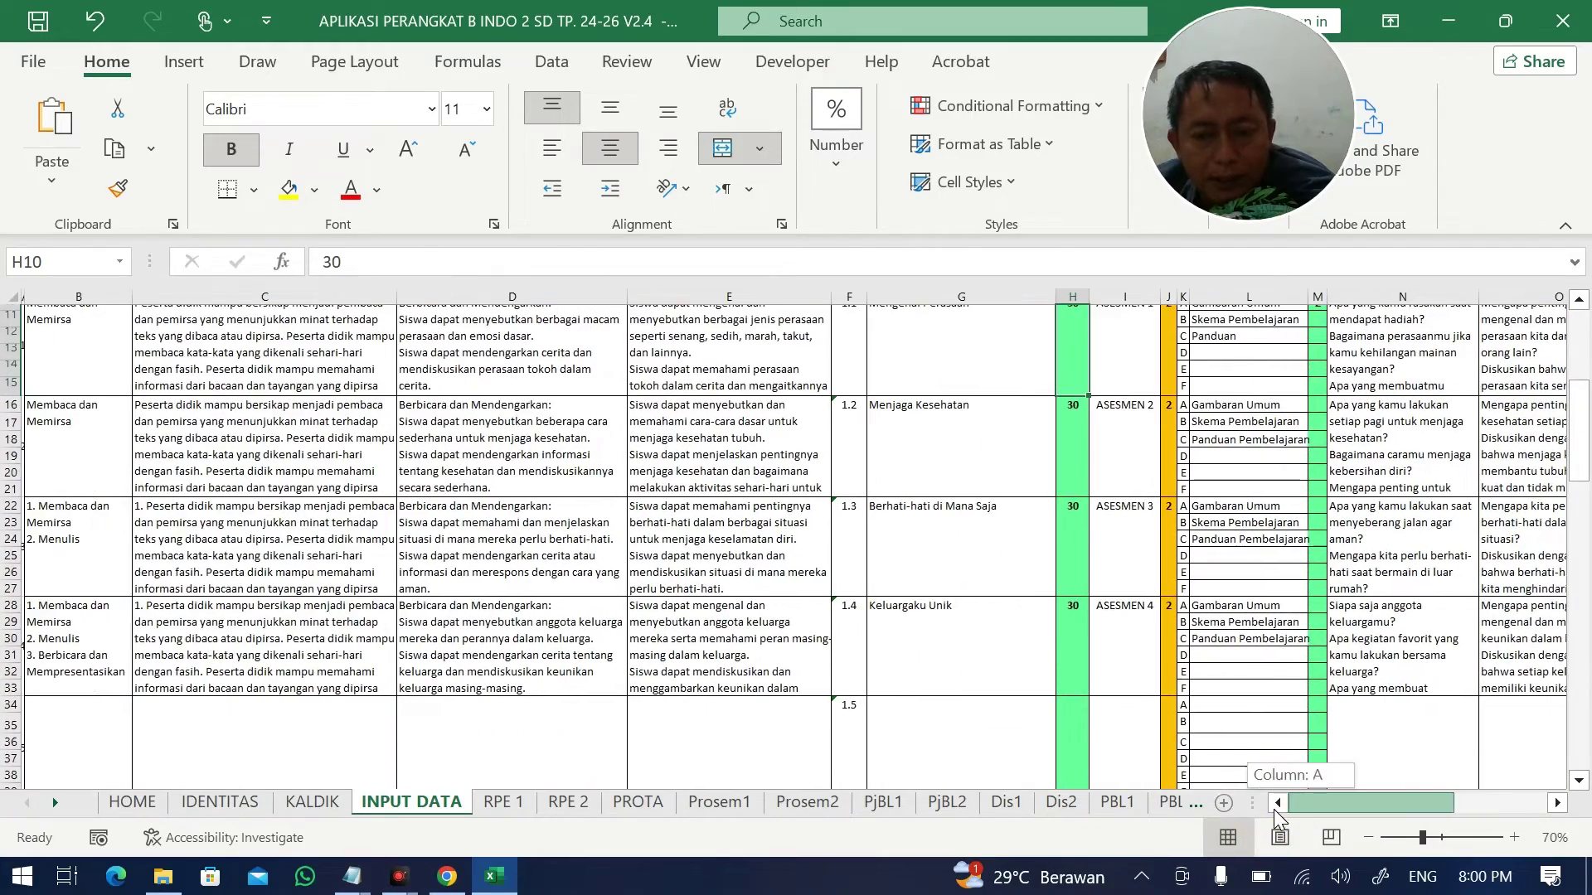
{"action": "left_click", "coordinate": [116, 642]}
{"action": "scroll", "coordinate": [774, 633], "scroll_direction": "up", "scroll_amount": 2}
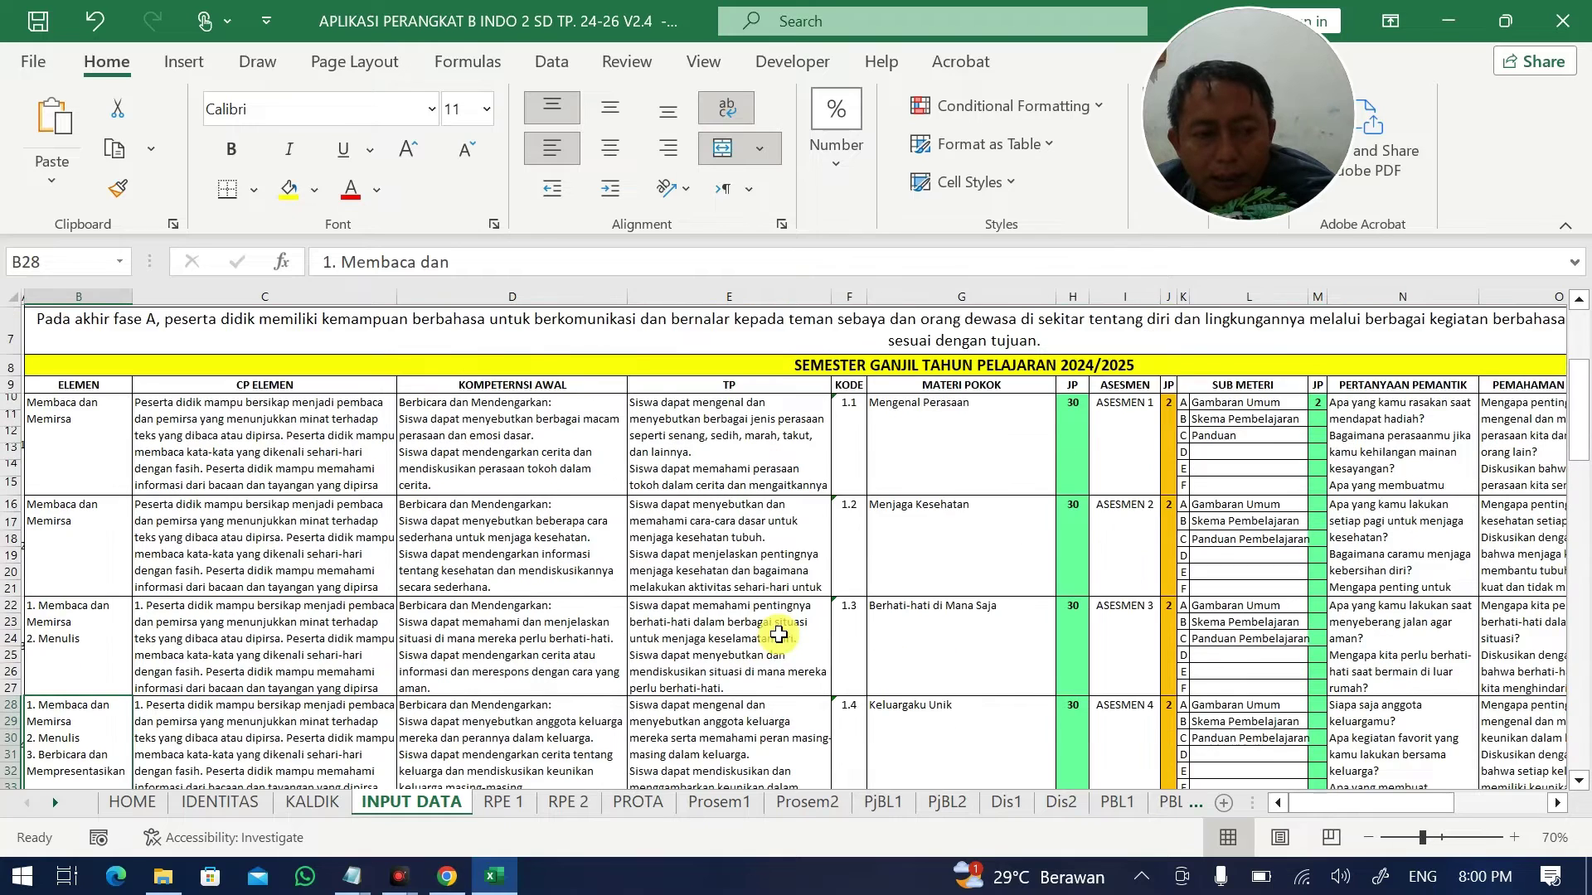
{"action": "scroll", "coordinate": [539, 654], "scroll_direction": "down", "scroll_amount": 2}
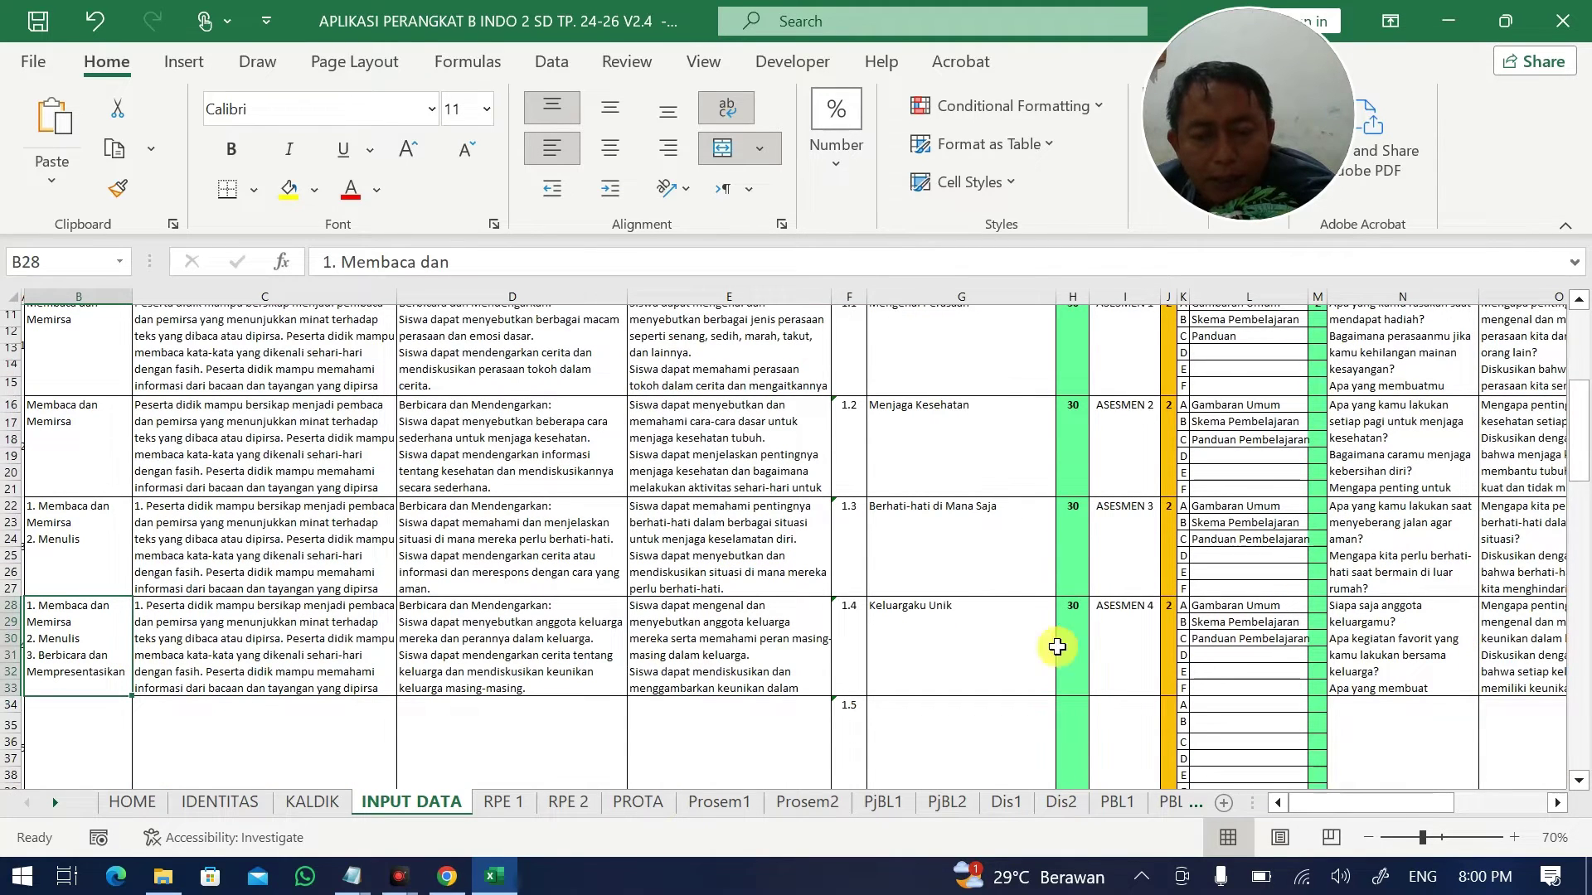
{"action": "left_click", "coordinate": [1080, 610]}
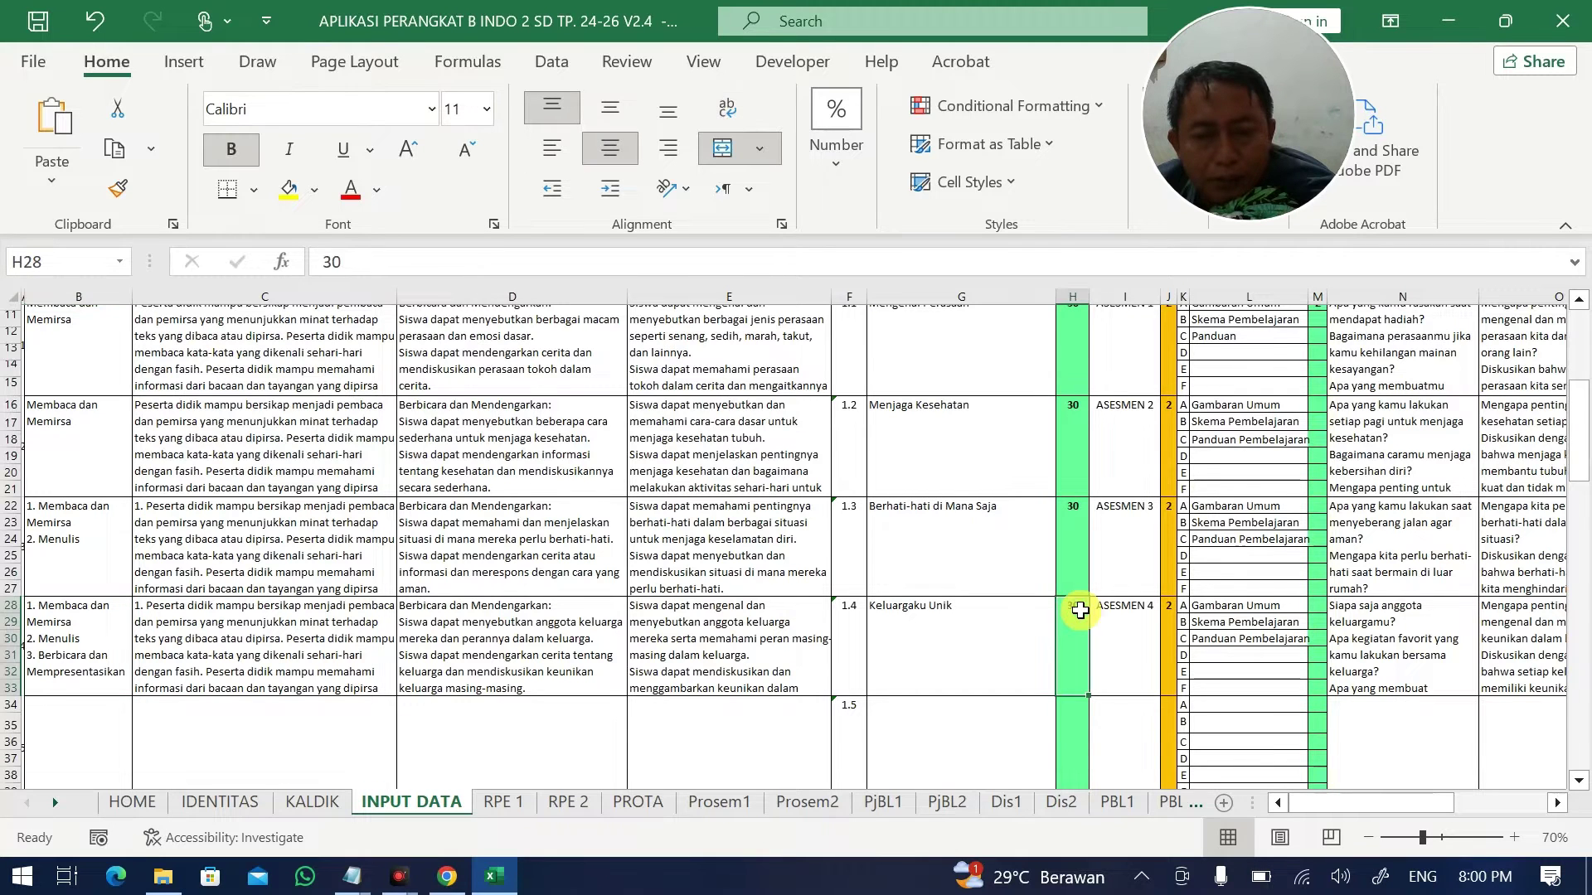
Set the JP of the first-semester topics 1.1, 1.2 and 1.3 to 32 each.
{"action": "scroll", "coordinate": [1083, 513], "scroll_direction": "up", "scroll_amount": 2}
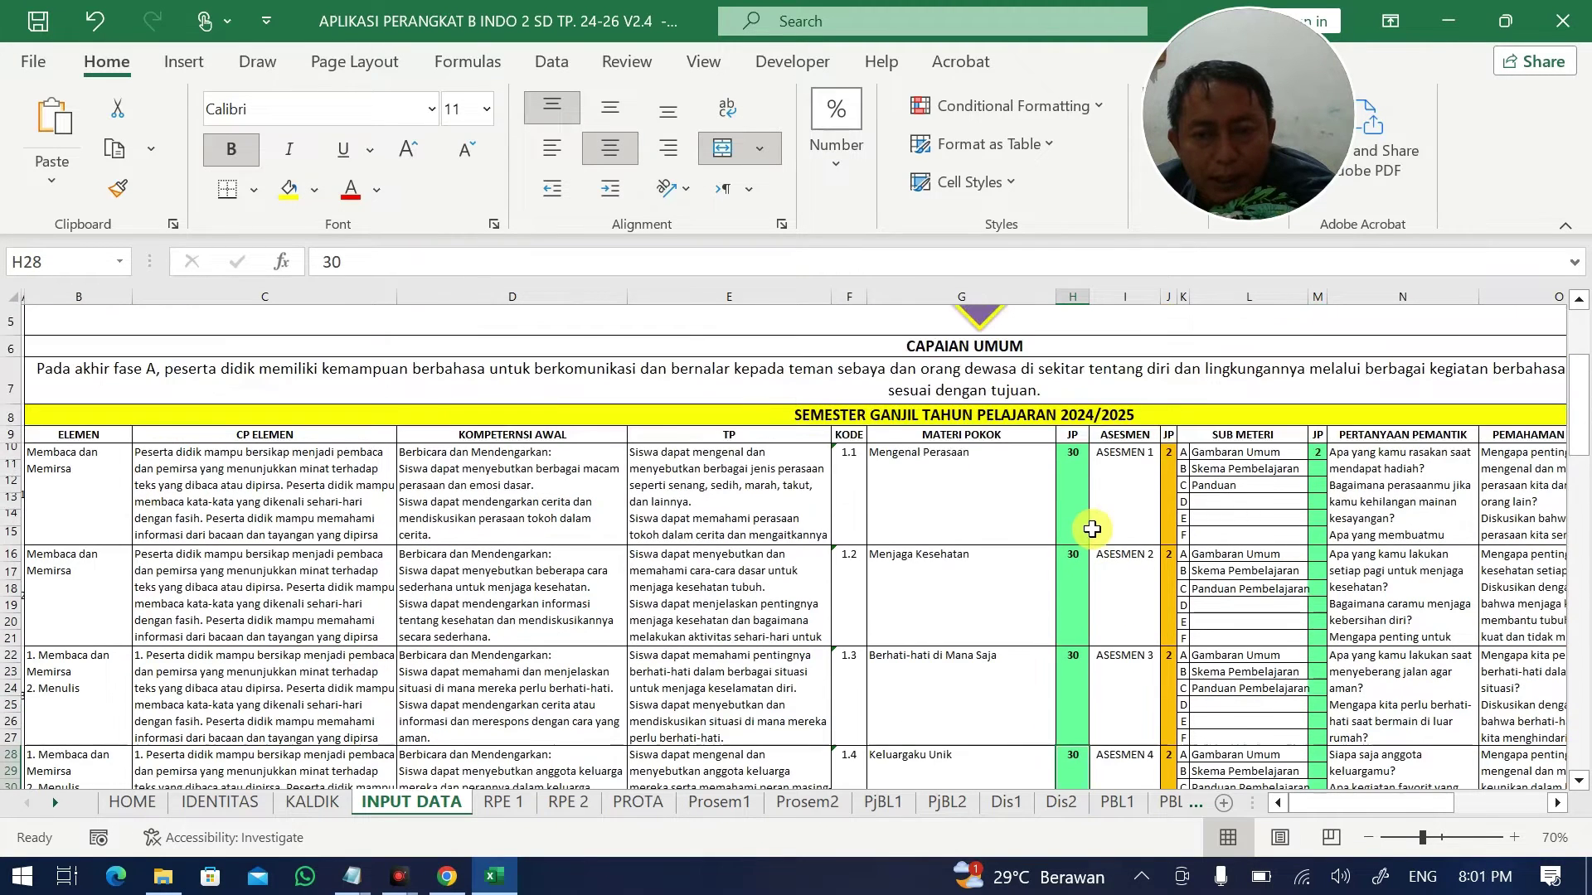
{"action": "double_click", "coordinate": [1075, 480]}
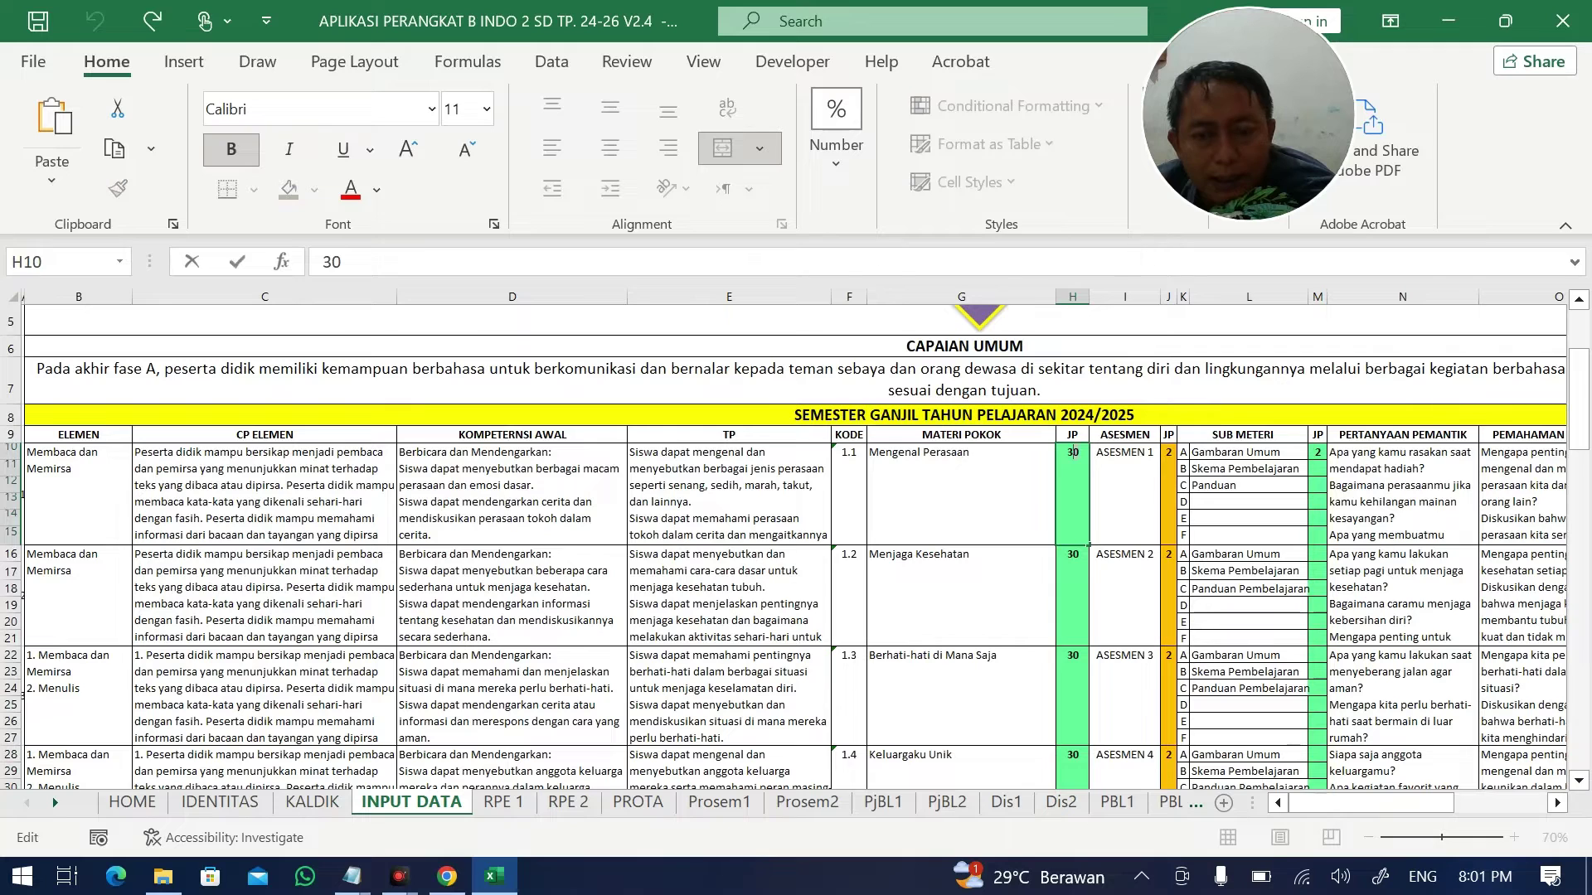
{"action": "key", "text": "BackSpace"}
{"action": "type", "text": "2"}
{"action": "left_click", "coordinate": [1079, 557]}
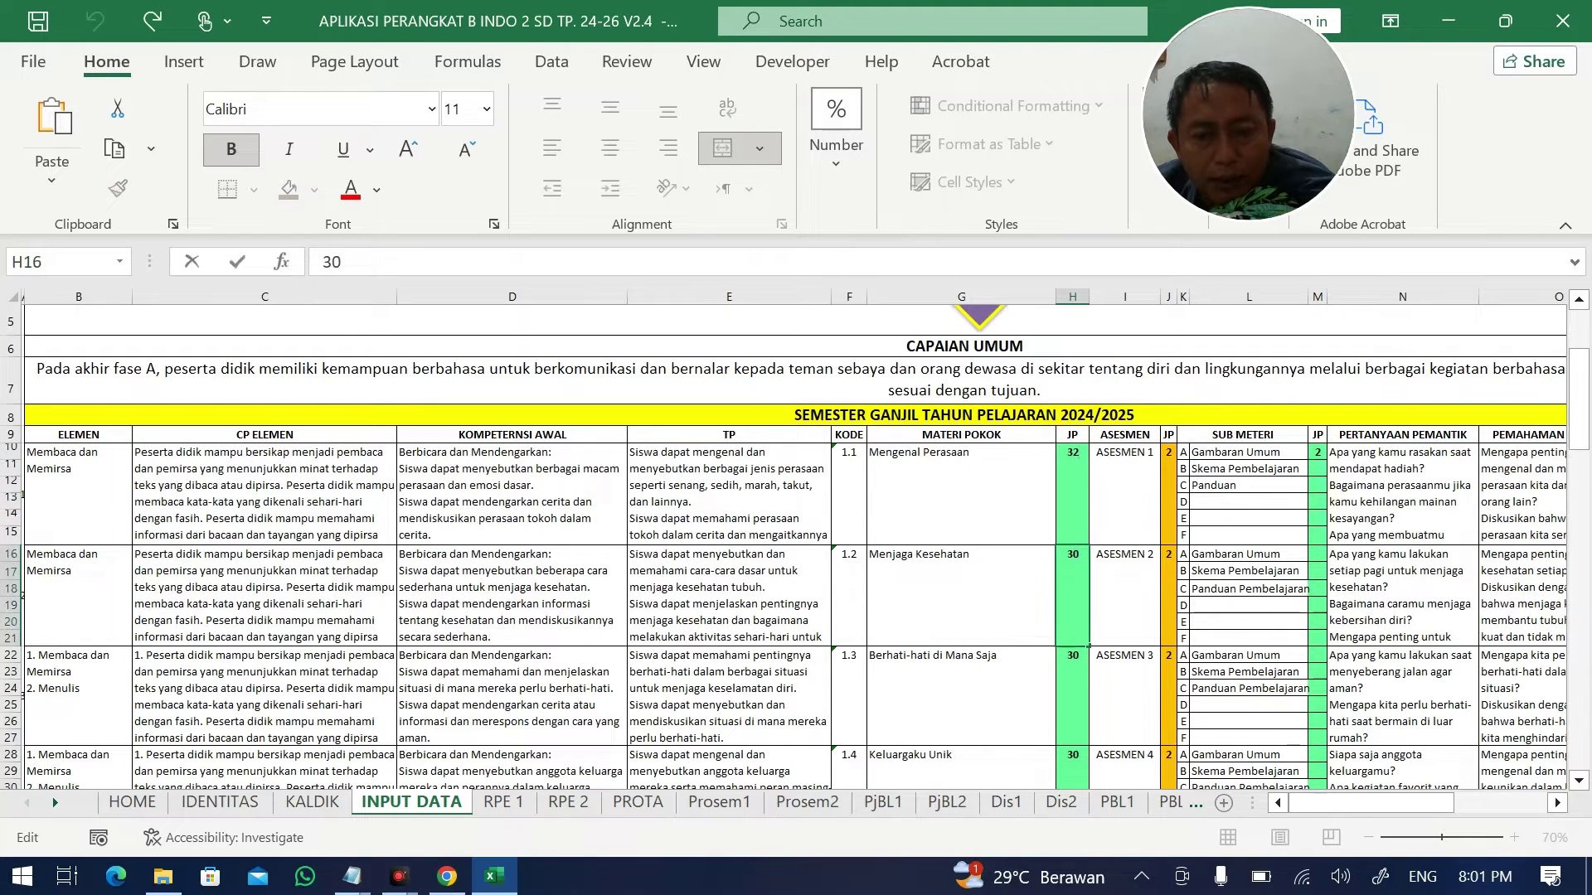
{"action": "key", "text": "BackSpace"}
{"action": "type", "text": "2"}
{"action": "left_click", "coordinate": [1078, 659]}
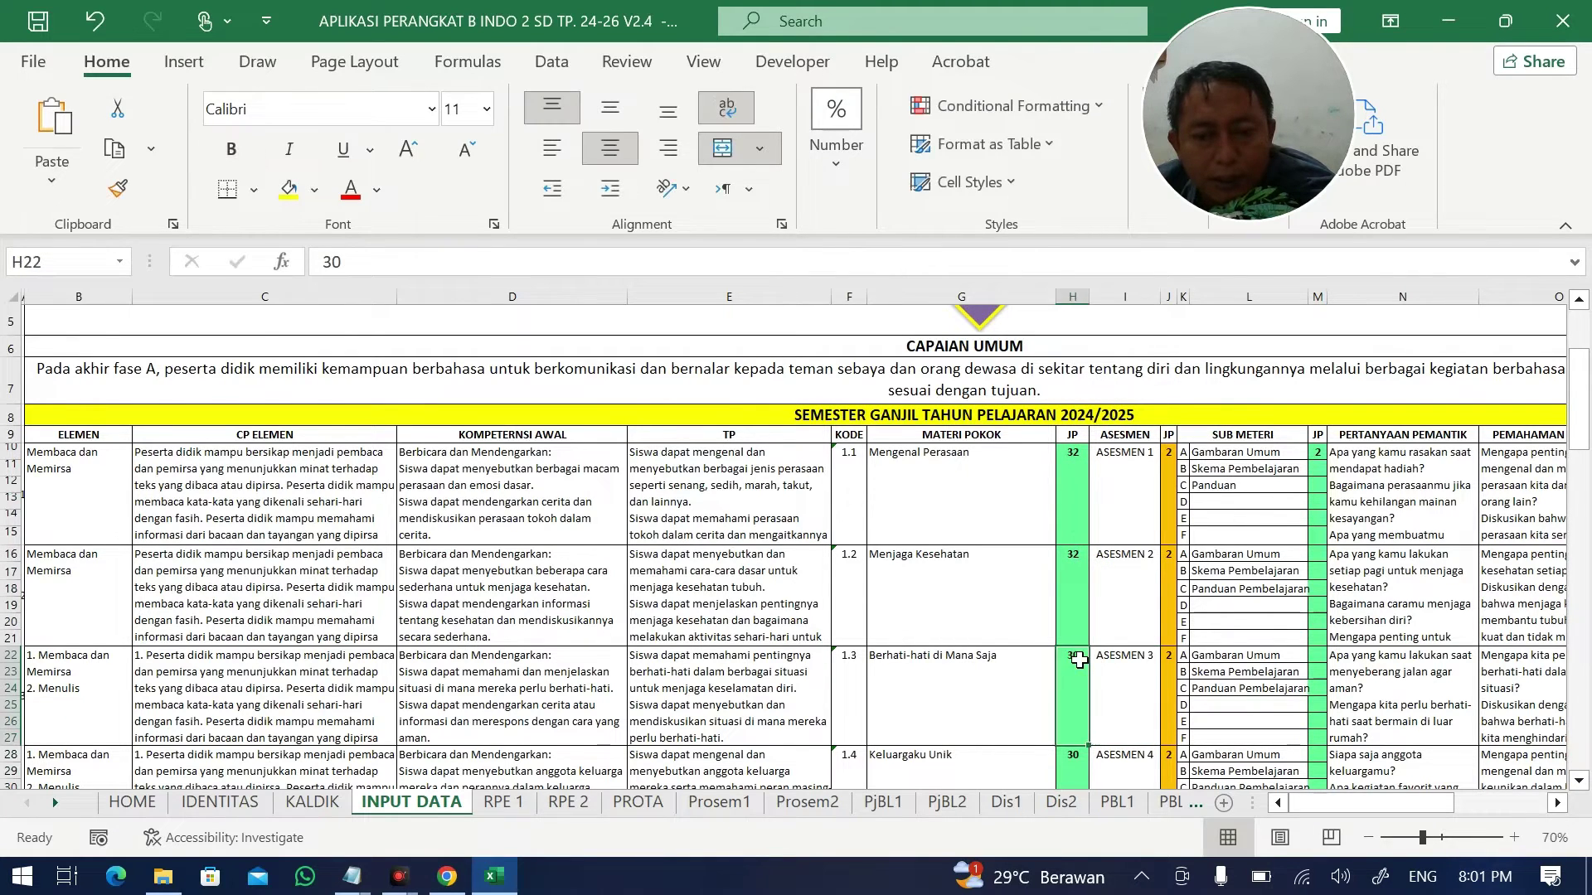
{"action": "double_click", "coordinate": [1078, 659]}
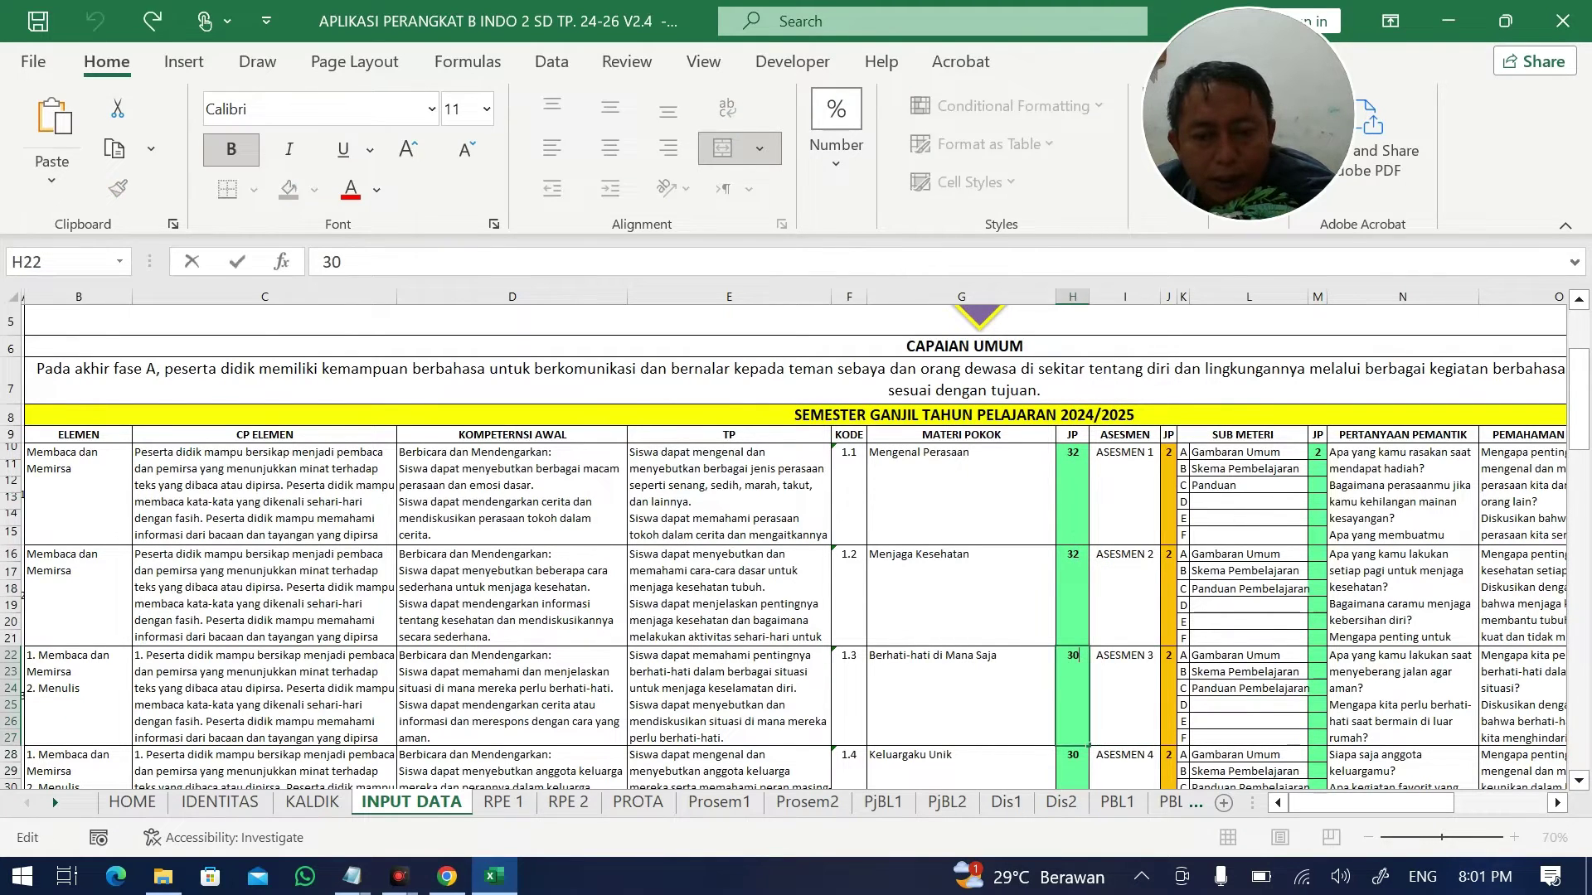
{"action": "type", "text": "2"}
Set the JP of topic 1.4 to 34 and check the first semester's total lesson hours.
{"action": "left_click", "coordinate": [1076, 763]}
{"action": "double_click", "coordinate": [1074, 758]}
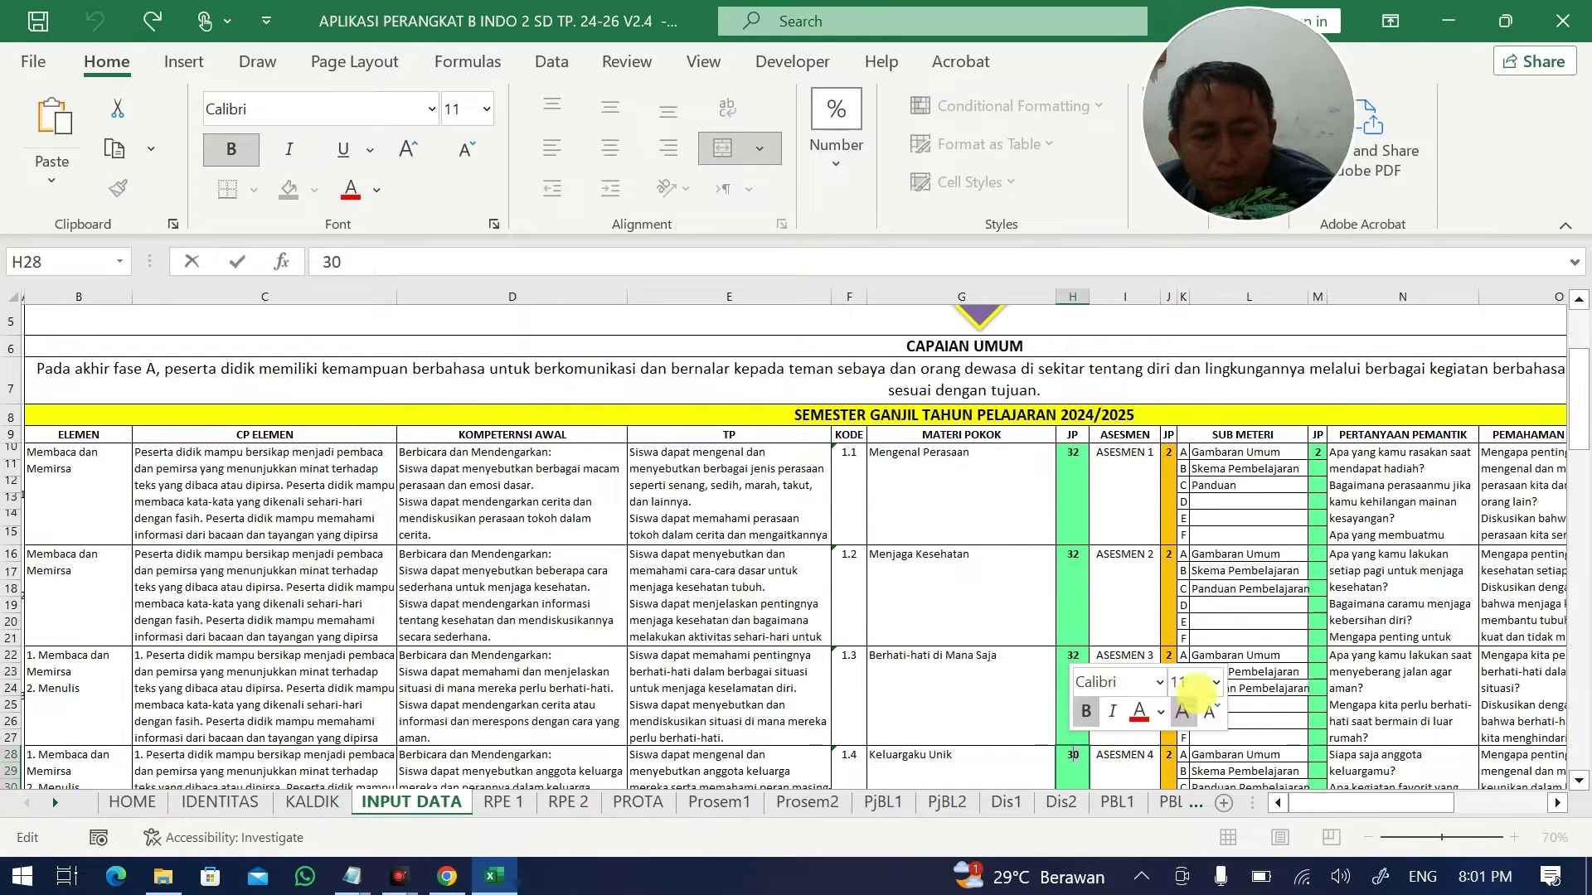
{"action": "key", "text": "BackSpace"}
{"action": "type", "text": "4"}
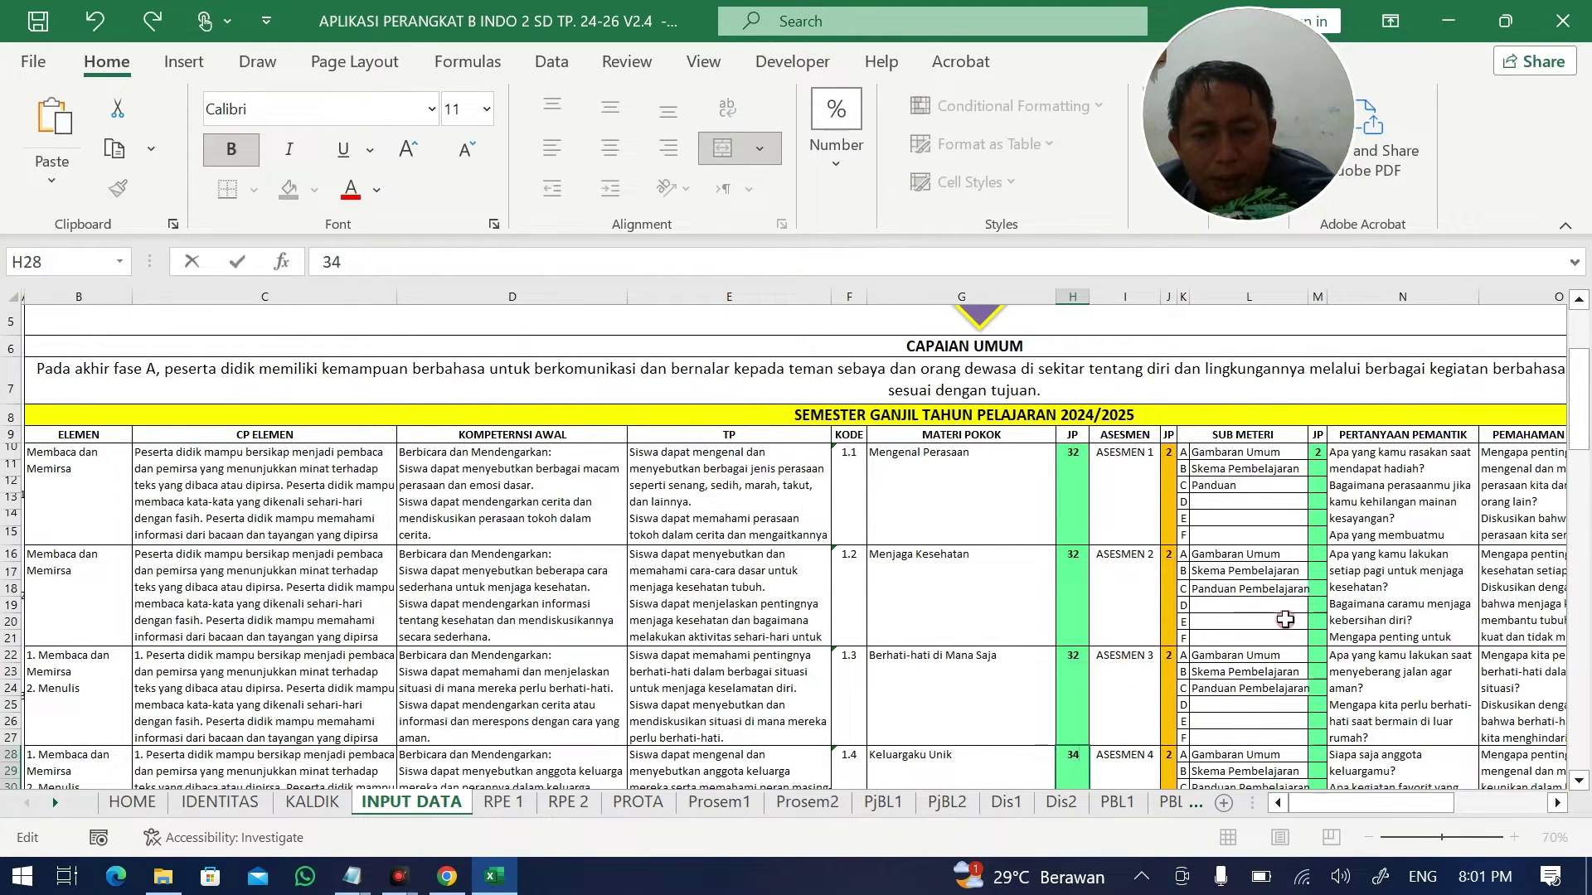
{"action": "left_click", "coordinate": [1285, 620]}
{"action": "scroll", "coordinate": [1247, 642], "scroll_direction": "down", "scroll_amount": 13}
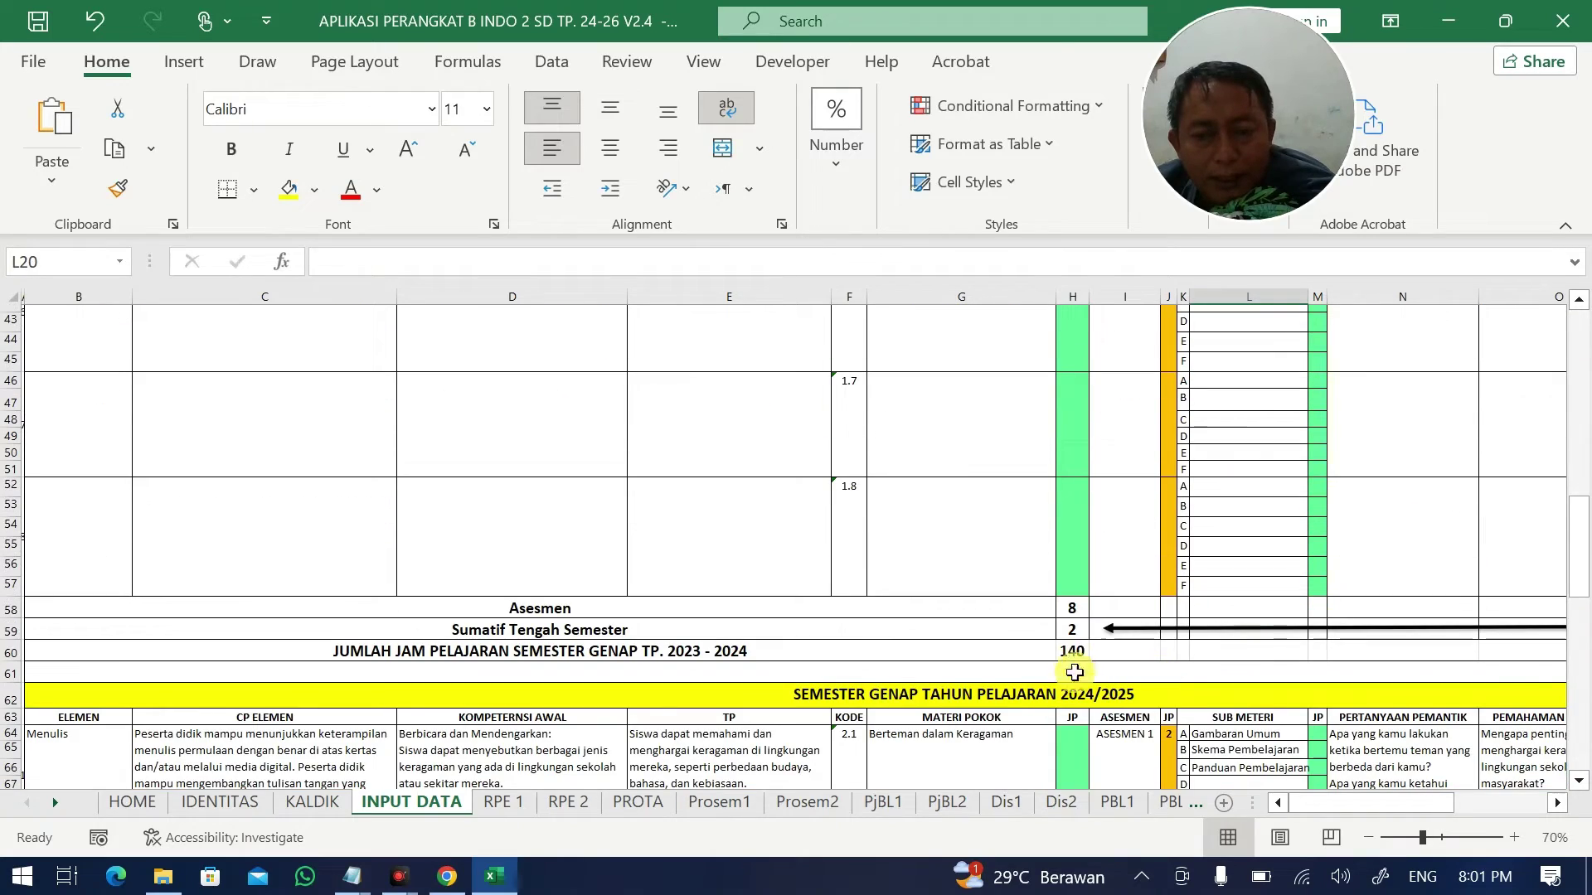
{"action": "left_click", "coordinate": [1075, 652]}
{"action": "scroll", "coordinate": [1173, 605], "scroll_direction": "down", "scroll_amount": 4}
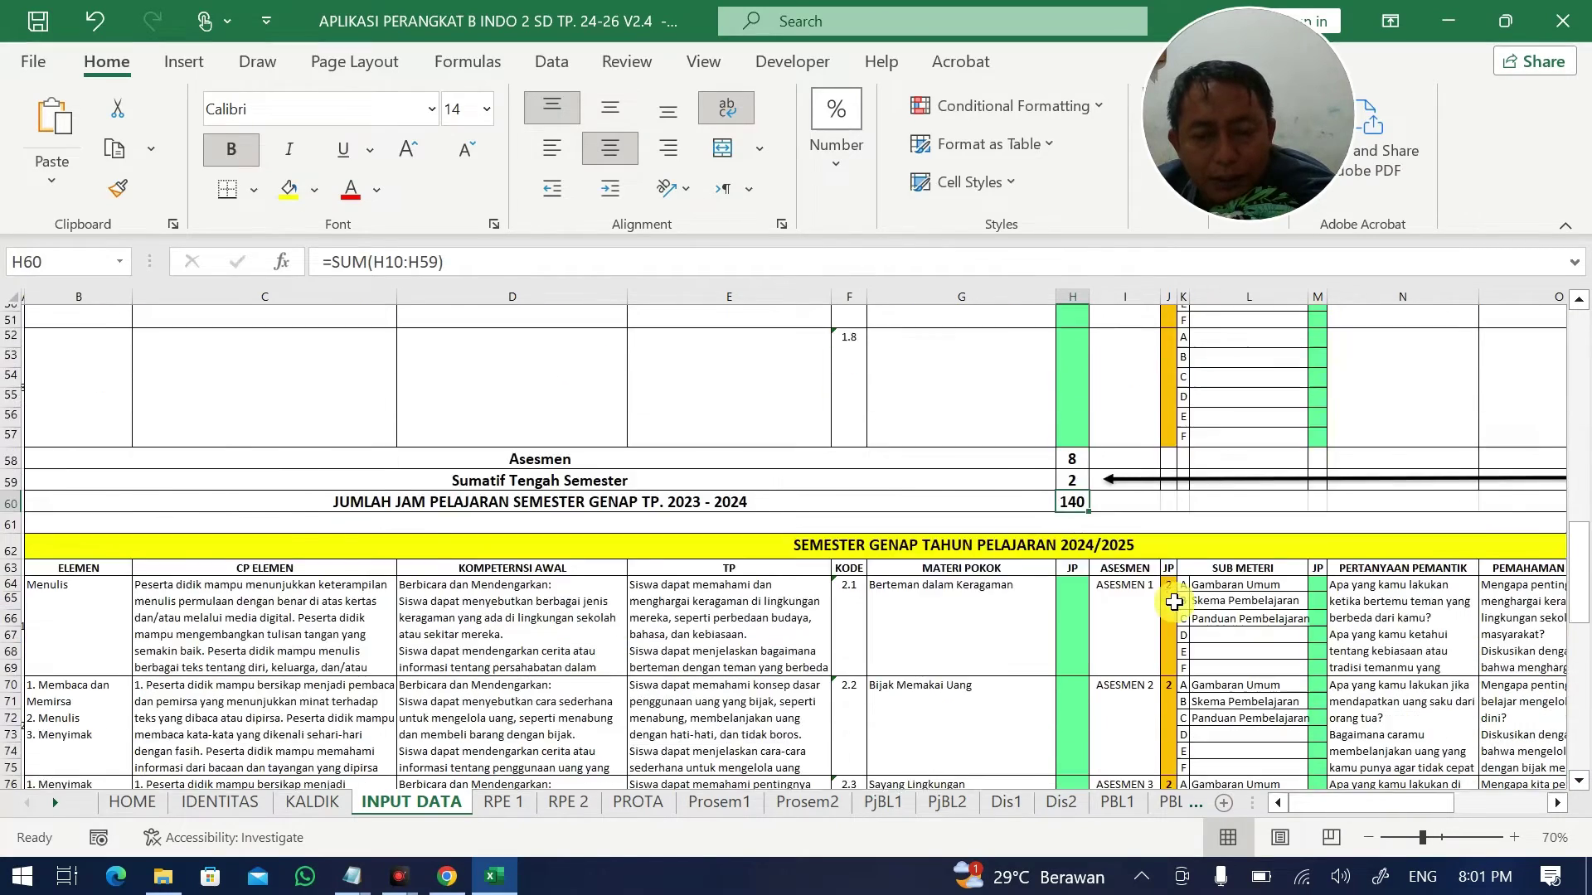
Check the second semester's total lesson hours against its empty topic JP cells.
{"action": "left_click", "coordinate": [1077, 525]}
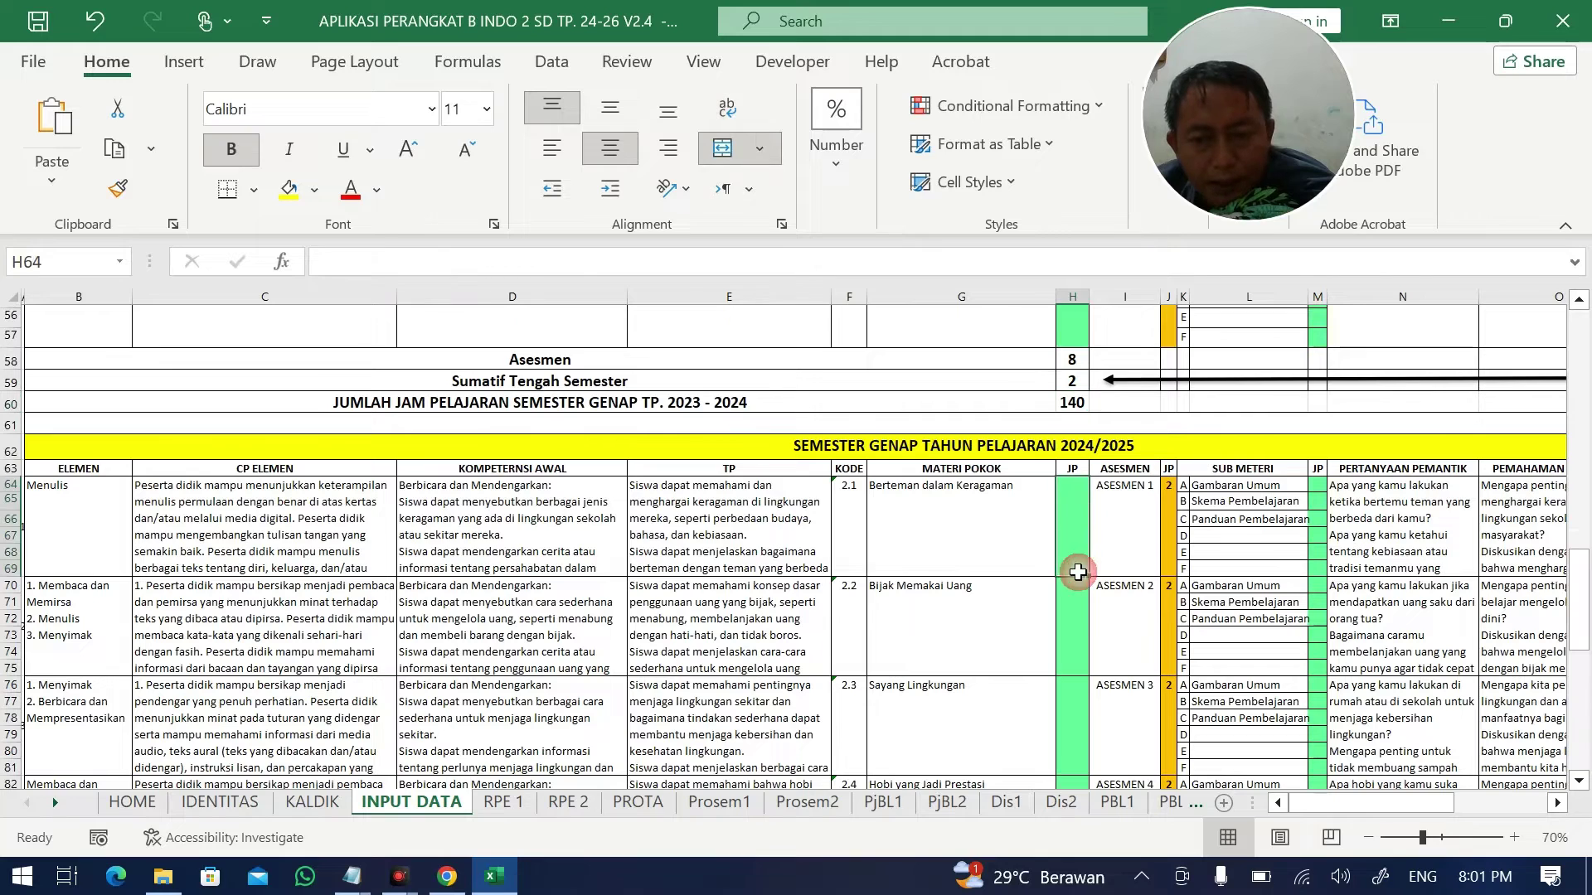
{"action": "scroll", "coordinate": [1116, 580], "scroll_direction": "down", "scroll_amount": 13}
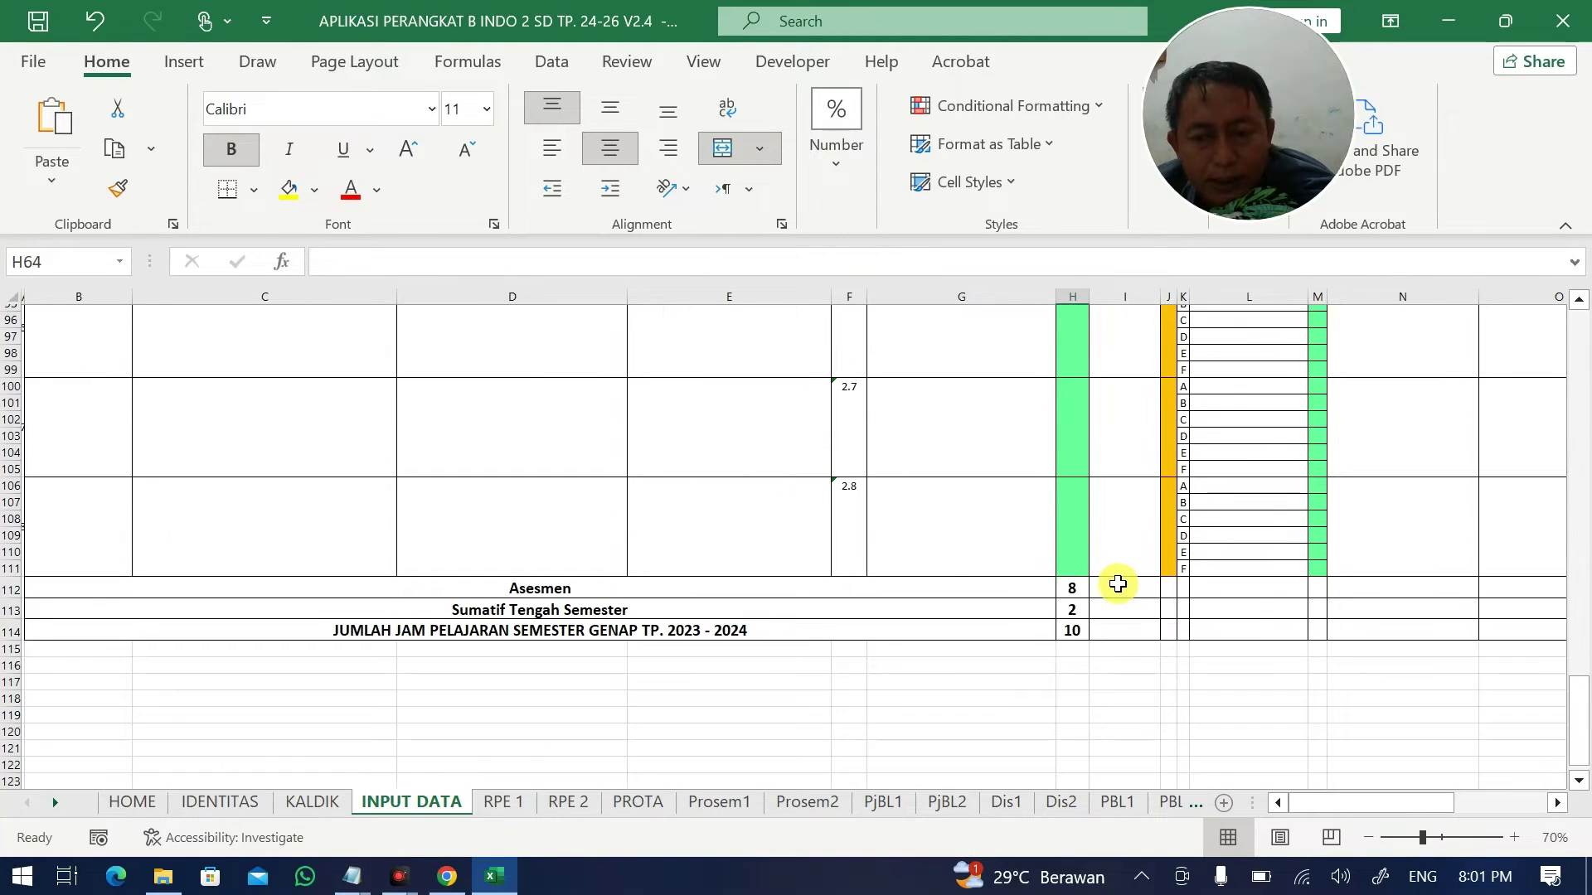
{"action": "left_click", "coordinate": [1070, 634]}
{"action": "scroll", "coordinate": [1158, 568], "scroll_direction": "up", "scroll_amount": 4}
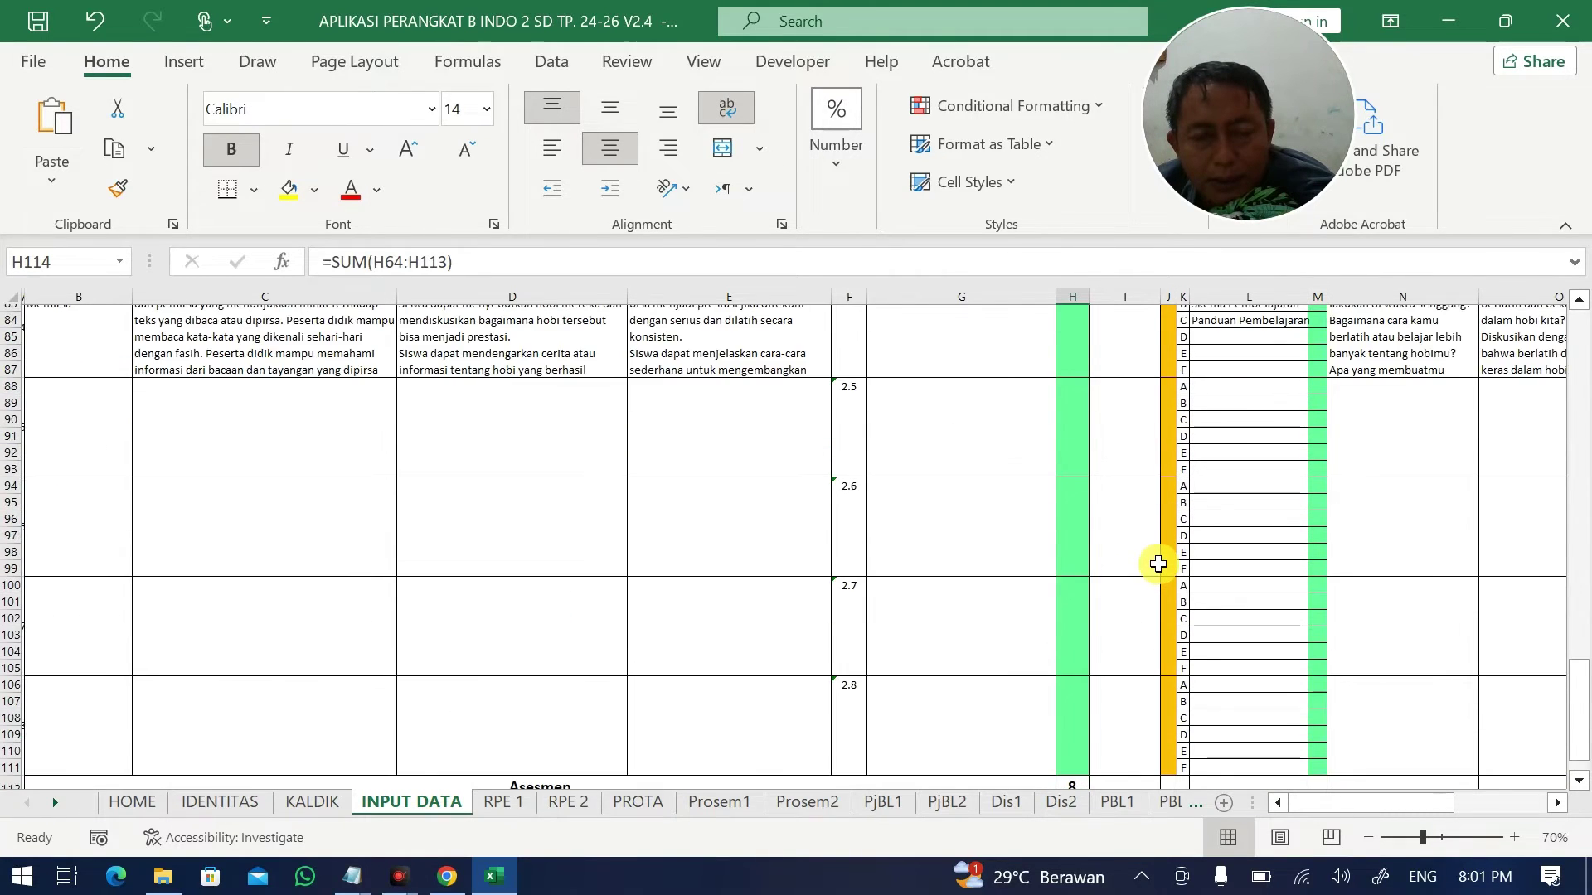
{"action": "scroll", "coordinate": [1158, 563], "scroll_direction": "up", "scroll_amount": 9}
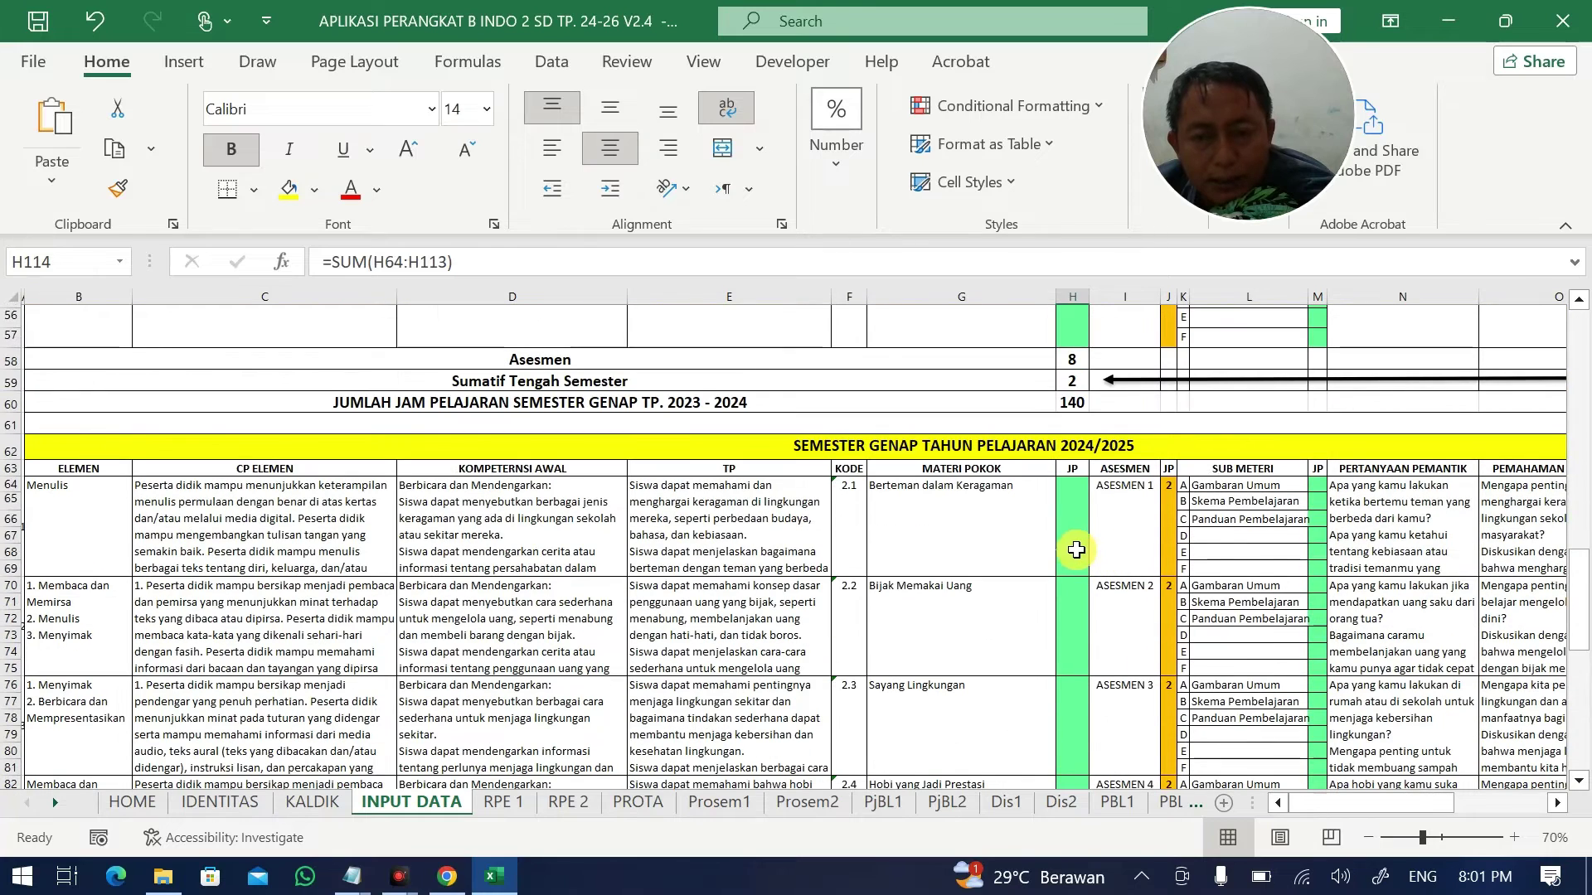
Enter 30 JP for each of the second-semester topics 2.1, 2.2, 2.3 and 2.4, and check the semester total.
{"action": "left_click", "coordinate": [1078, 537]}
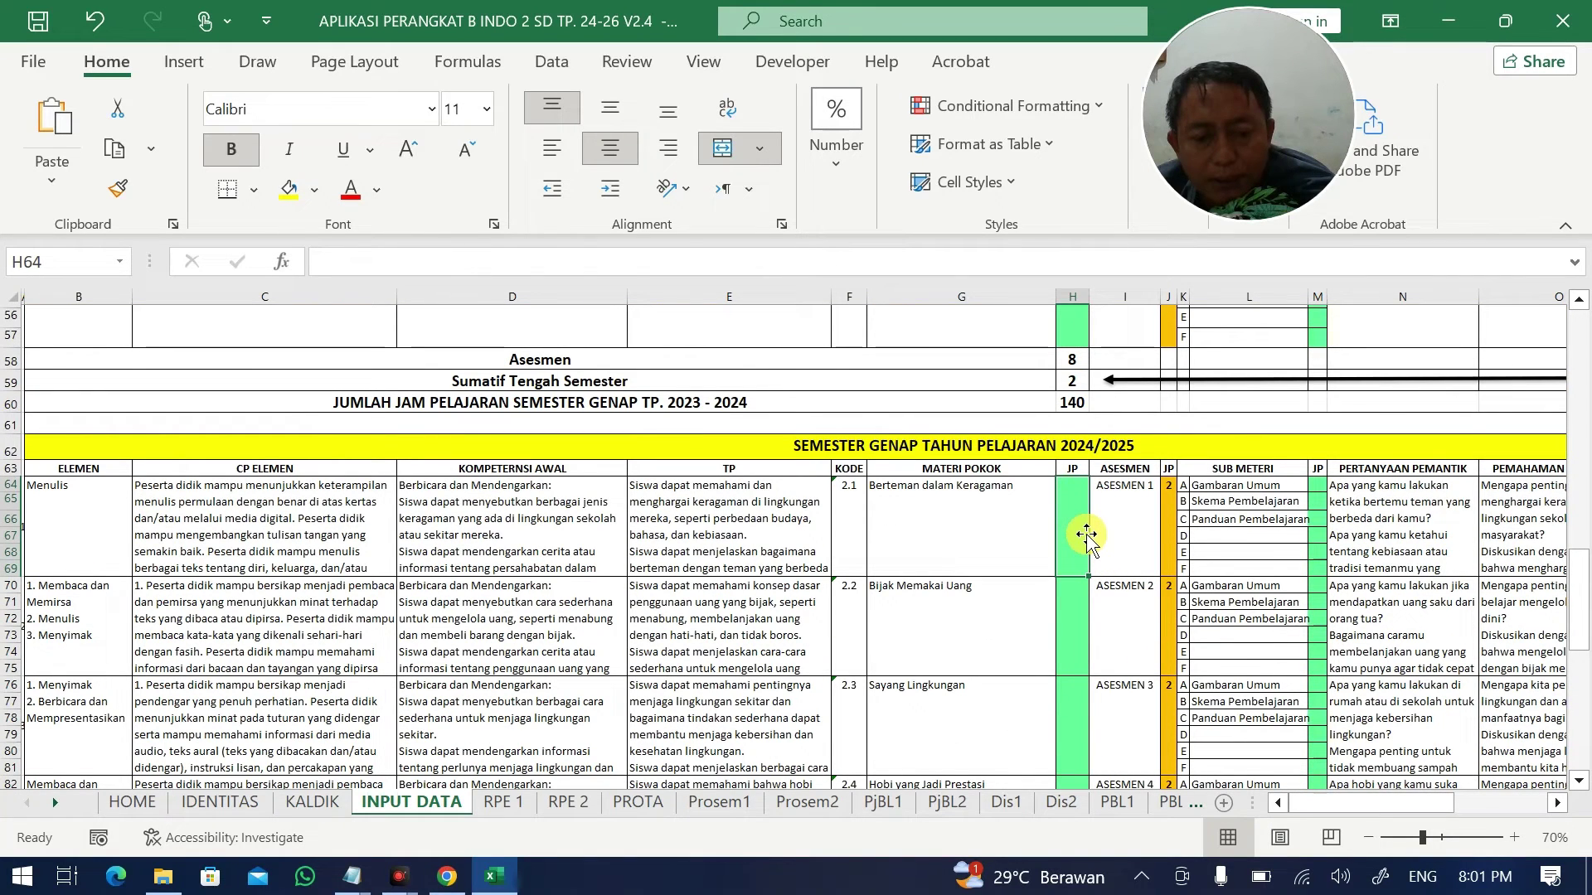
{"action": "type", "text": "30"}
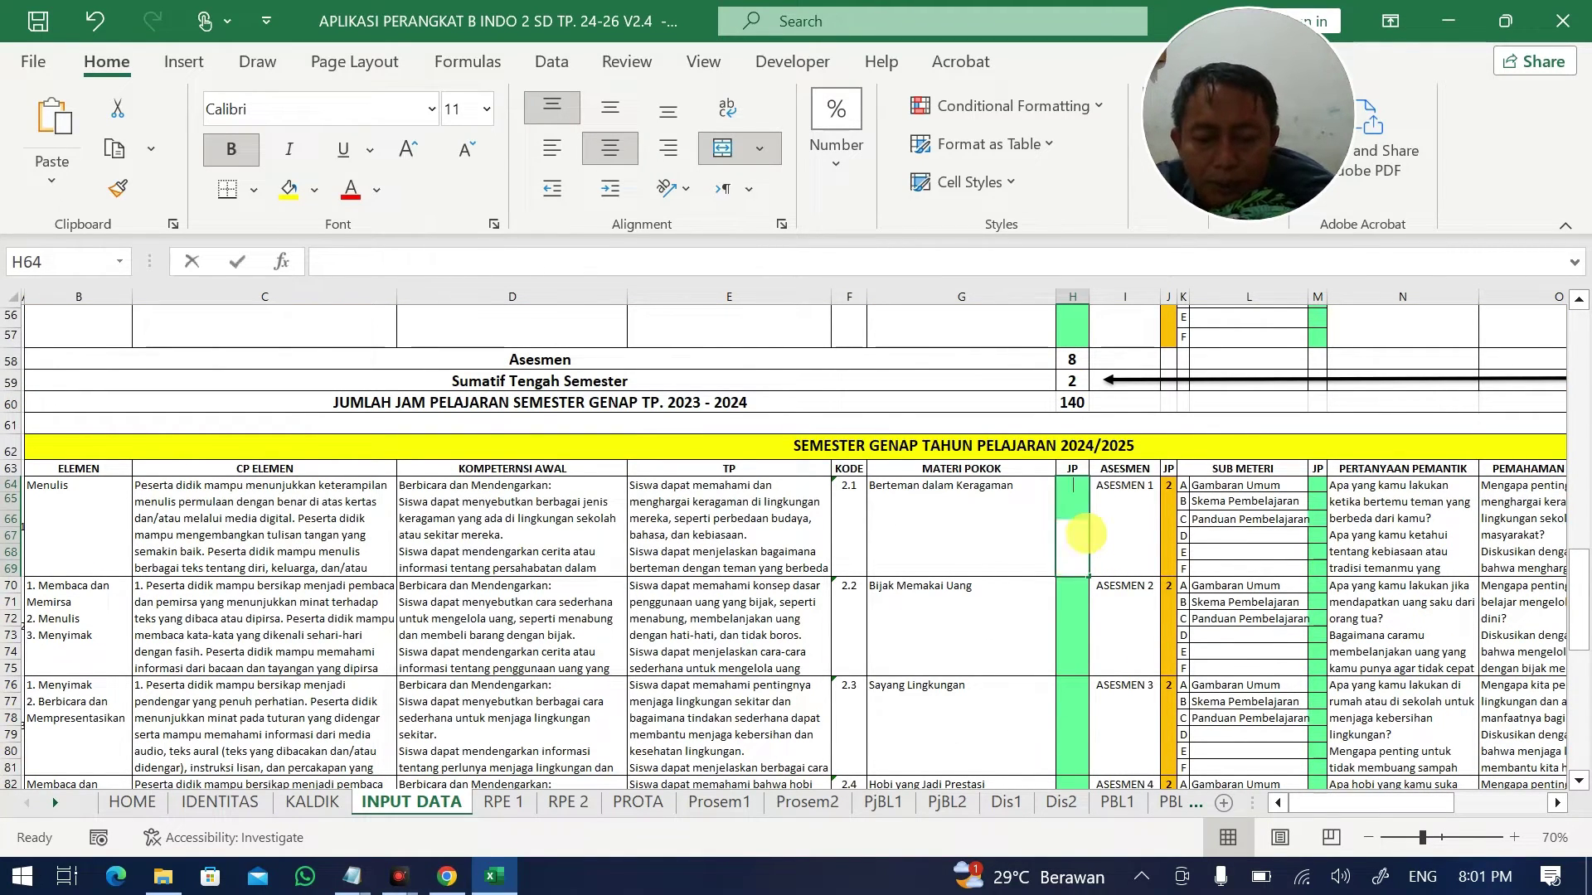
{"action": "key", "text": "Return"}
{"action": "type", "text": "30"}
{"action": "key", "text": "Return"}
{"action": "type", "text": "30"}
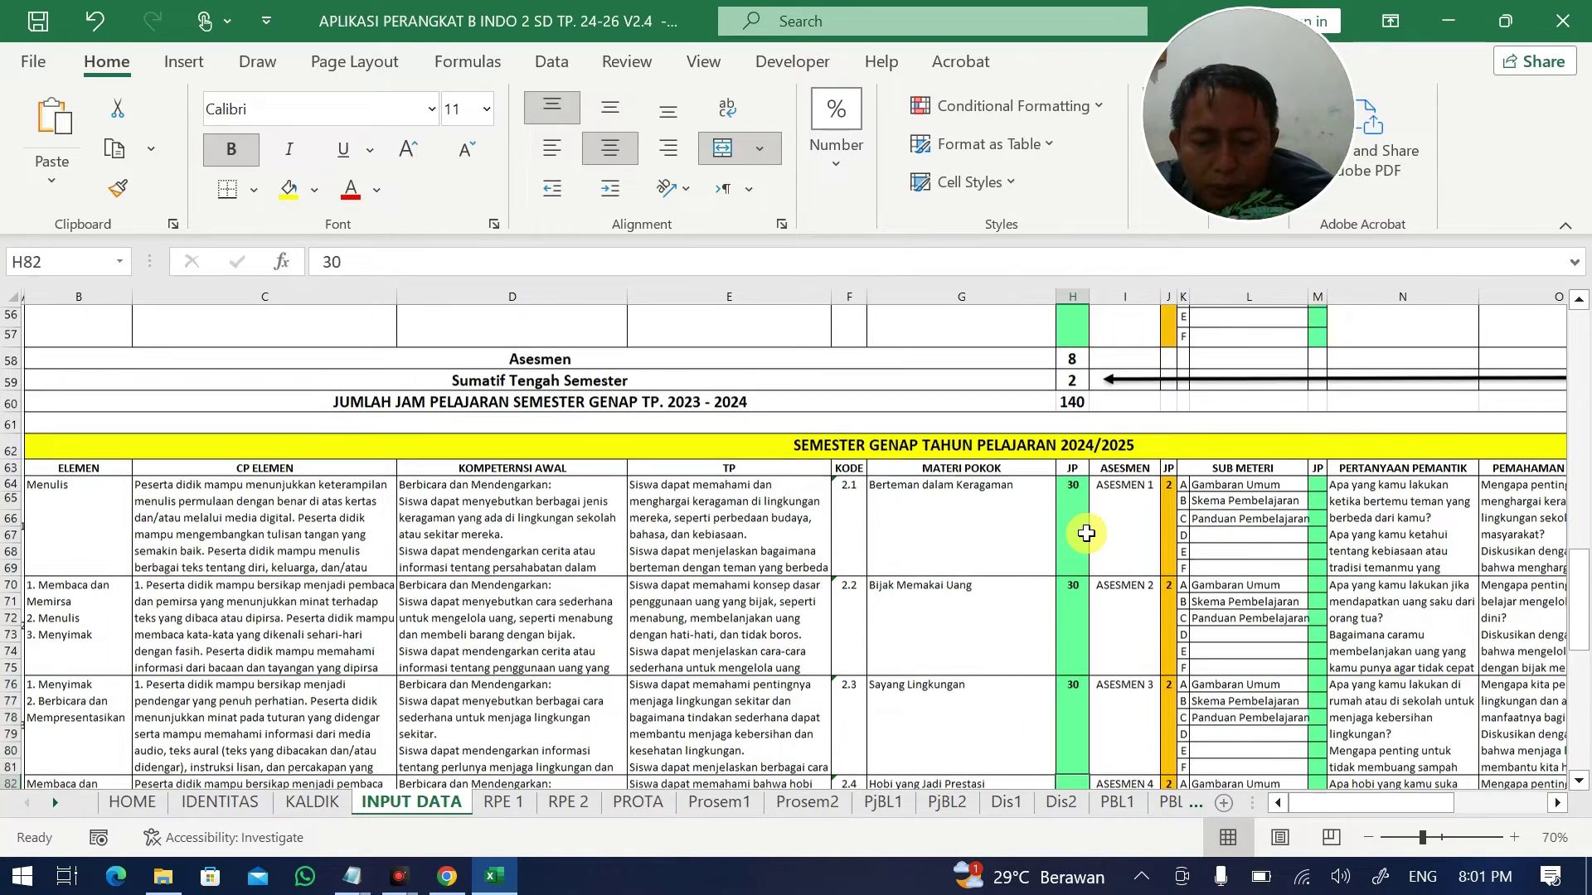
{"action": "key", "text": "Return"}
{"action": "type", "text": "30"}
{"action": "key", "text": "Return"}
{"action": "scroll", "coordinate": [1082, 531], "scroll_direction": "down", "scroll_amount": 12}
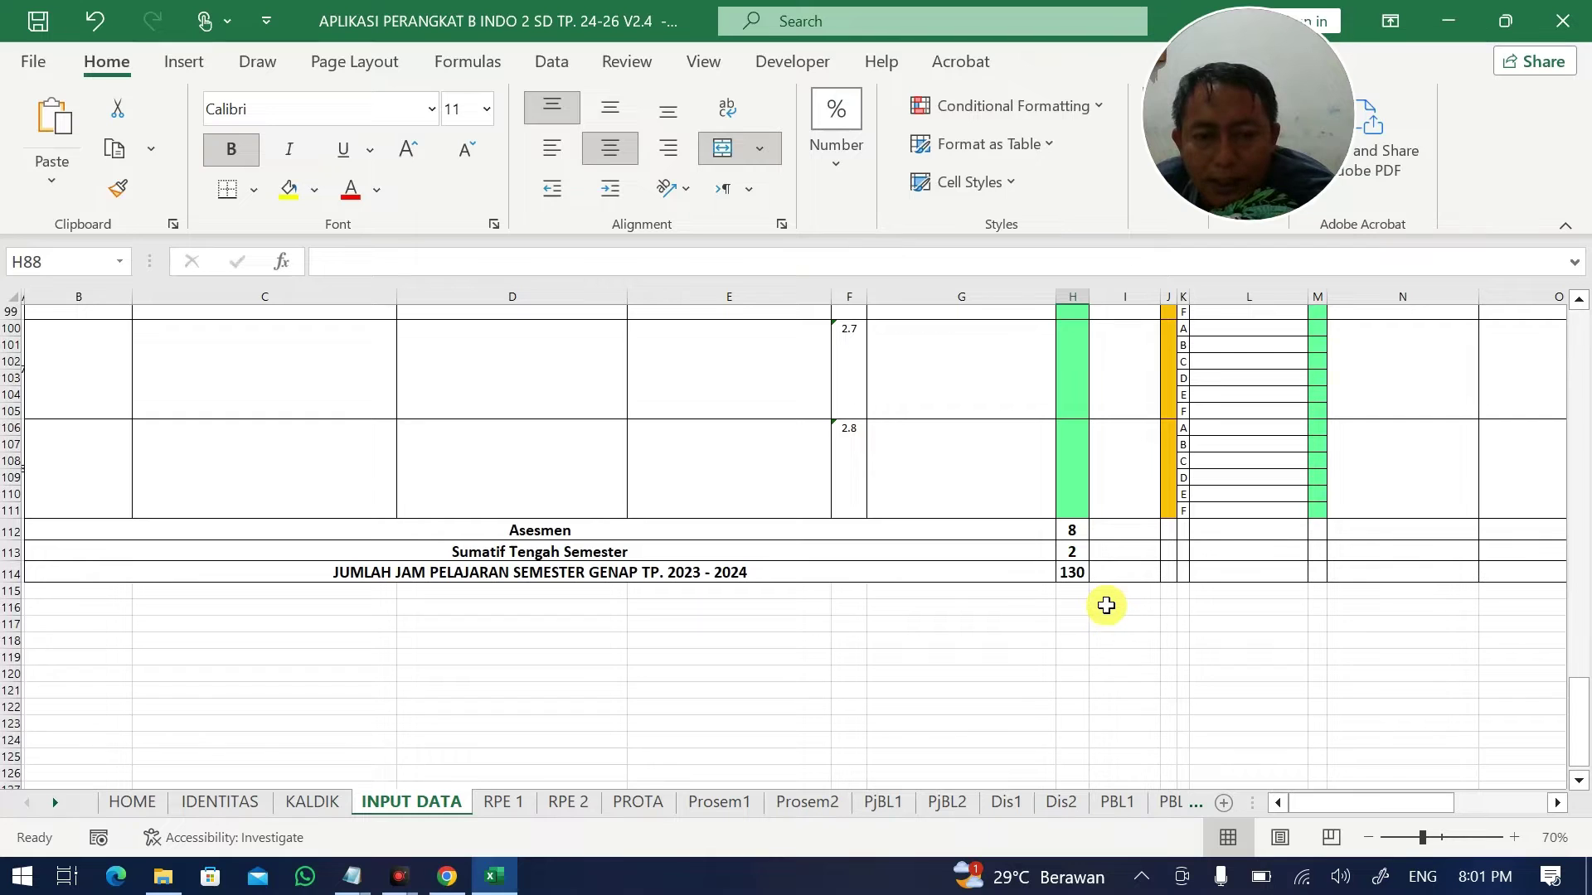
{"action": "left_click", "coordinate": [1080, 574]}
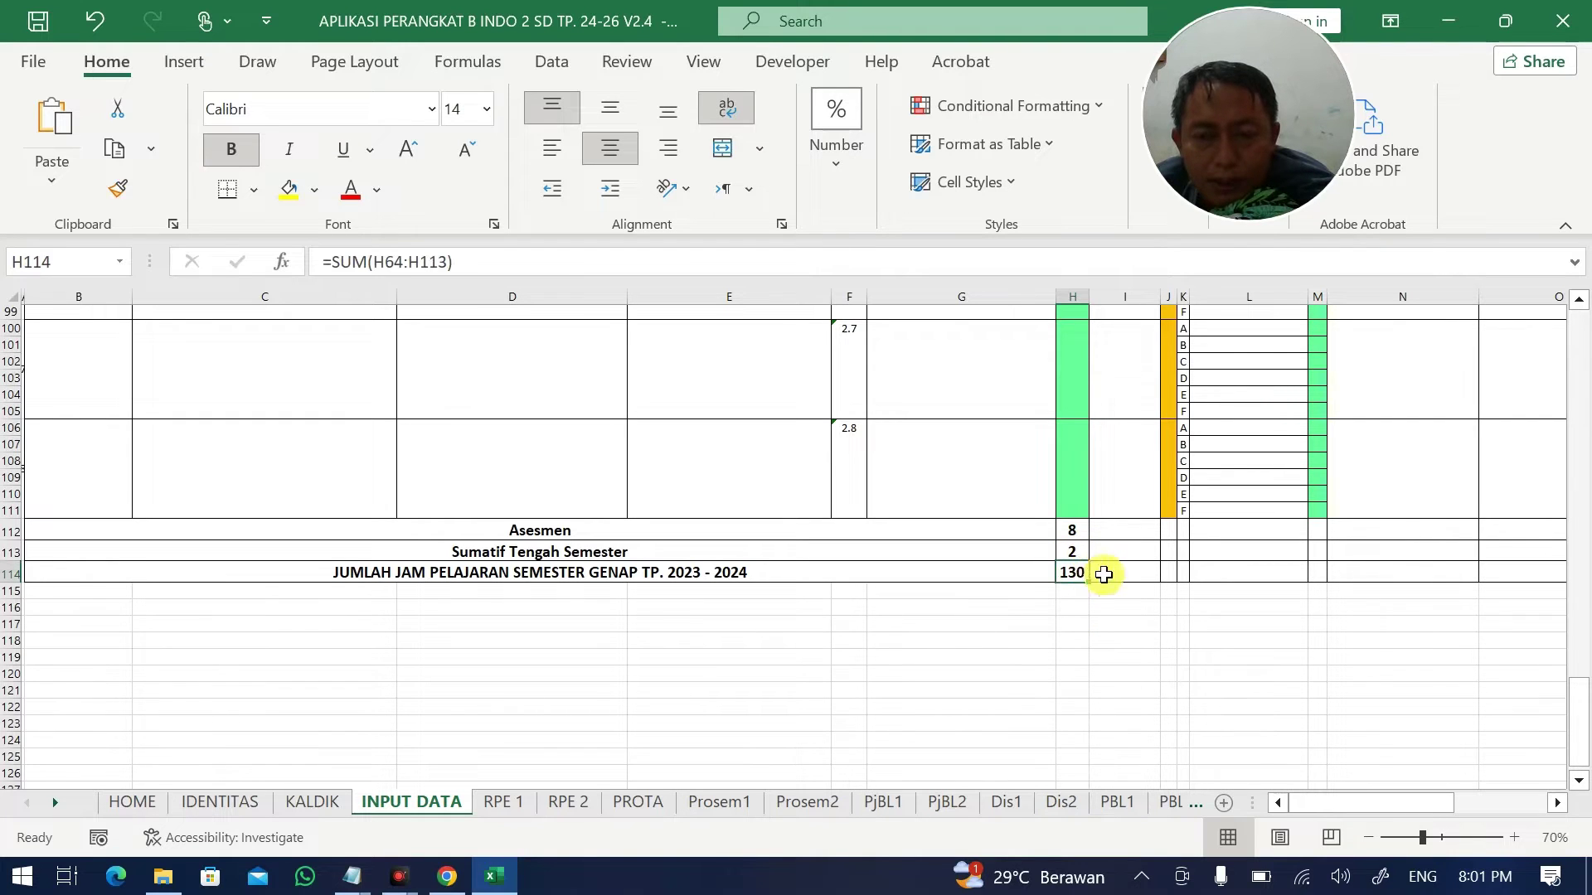
Set the JP of the second-semester topics 2.1, 2.2 and 2.3 to 31 each.
{"action": "scroll", "coordinate": [1075, 560], "scroll_direction": "up", "scroll_amount": 14}
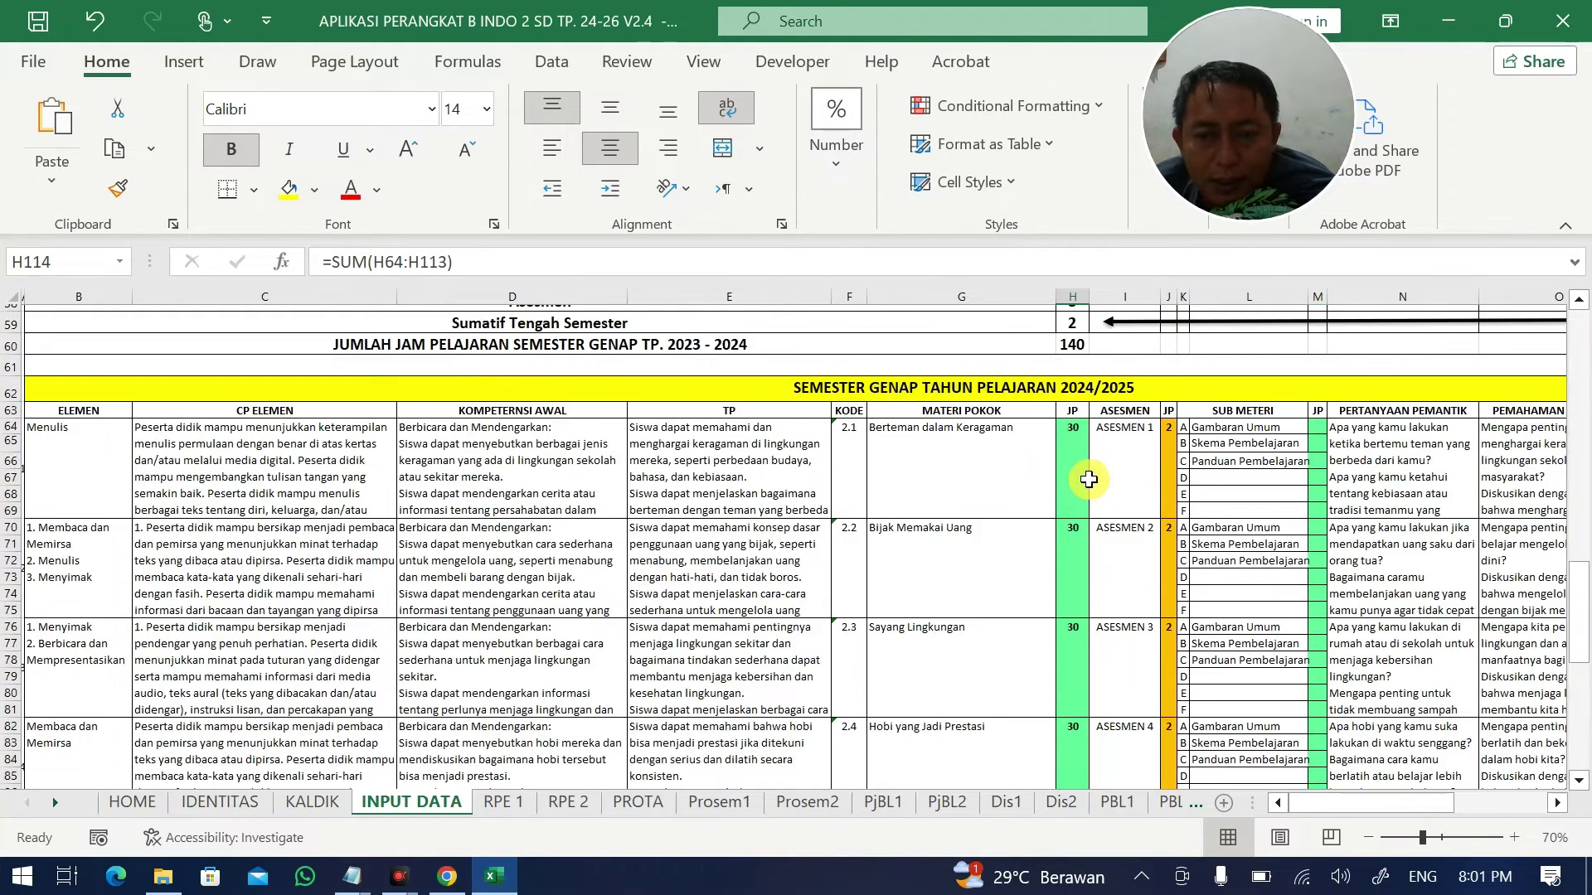
{"action": "left_click", "coordinate": [1077, 449]}
{"action": "double_click", "coordinate": [1079, 430]}
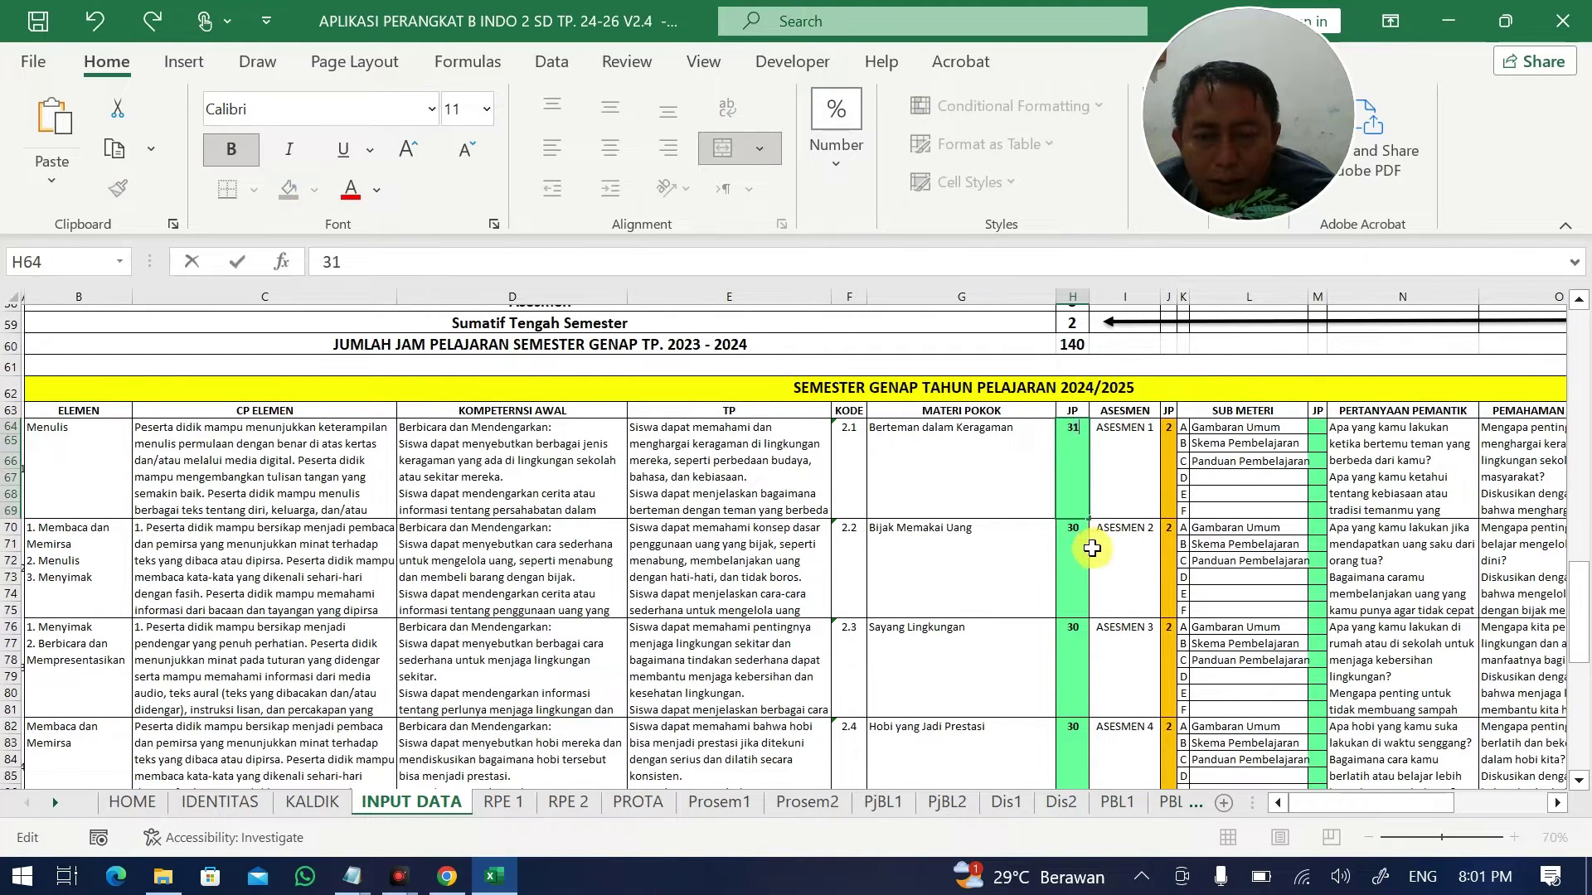
{"action": "key", "text": "Return"}
{"action": "right_click", "coordinate": [1074, 528]}
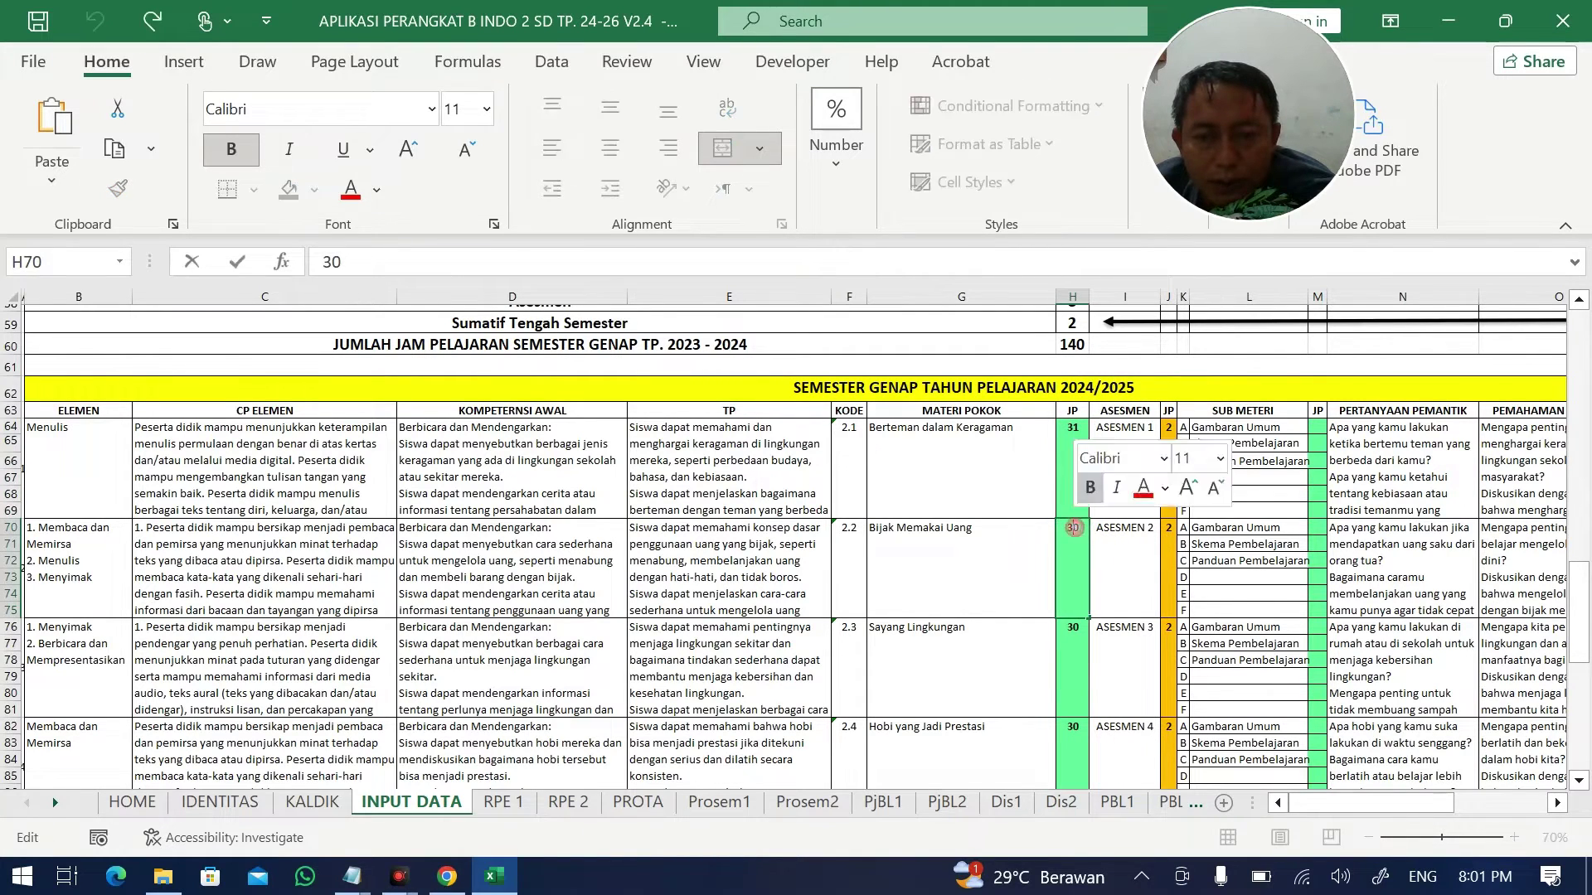
{"action": "type", "text": "31"}
{"action": "double_click", "coordinate": [1076, 628]}
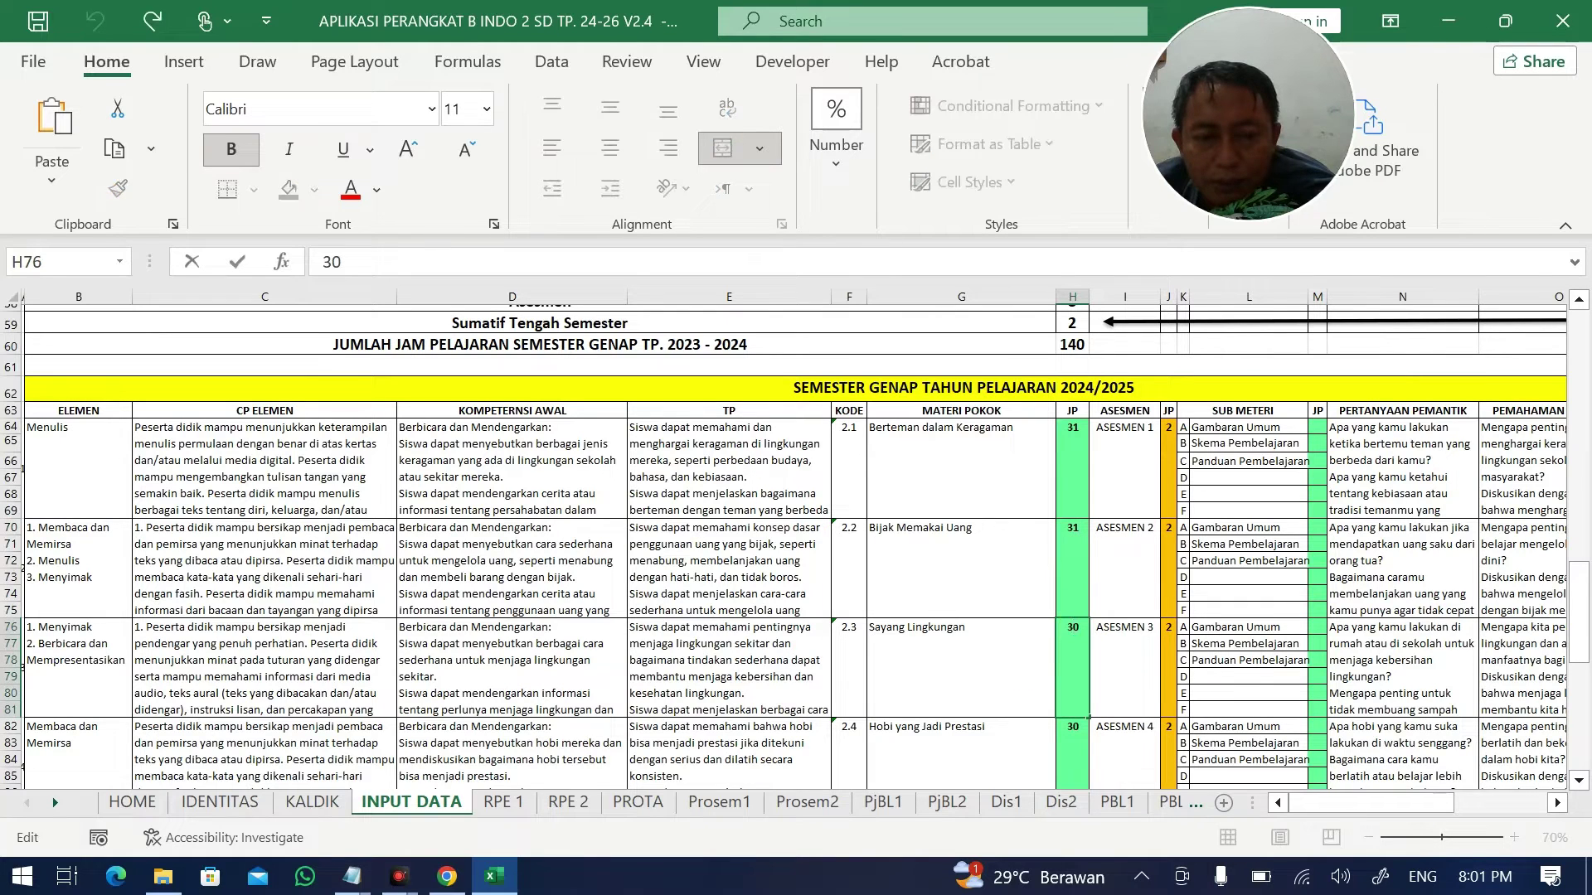
{"action": "type", "text": "31"}
{"action": "left_click", "coordinate": [933, 528]}
Compare the Elemen entries of topics 2.1 to 2.4 with their JP allocations.
{"action": "scroll", "coordinate": [849, 515], "scroll_direction": "down", "scroll_amount": 2}
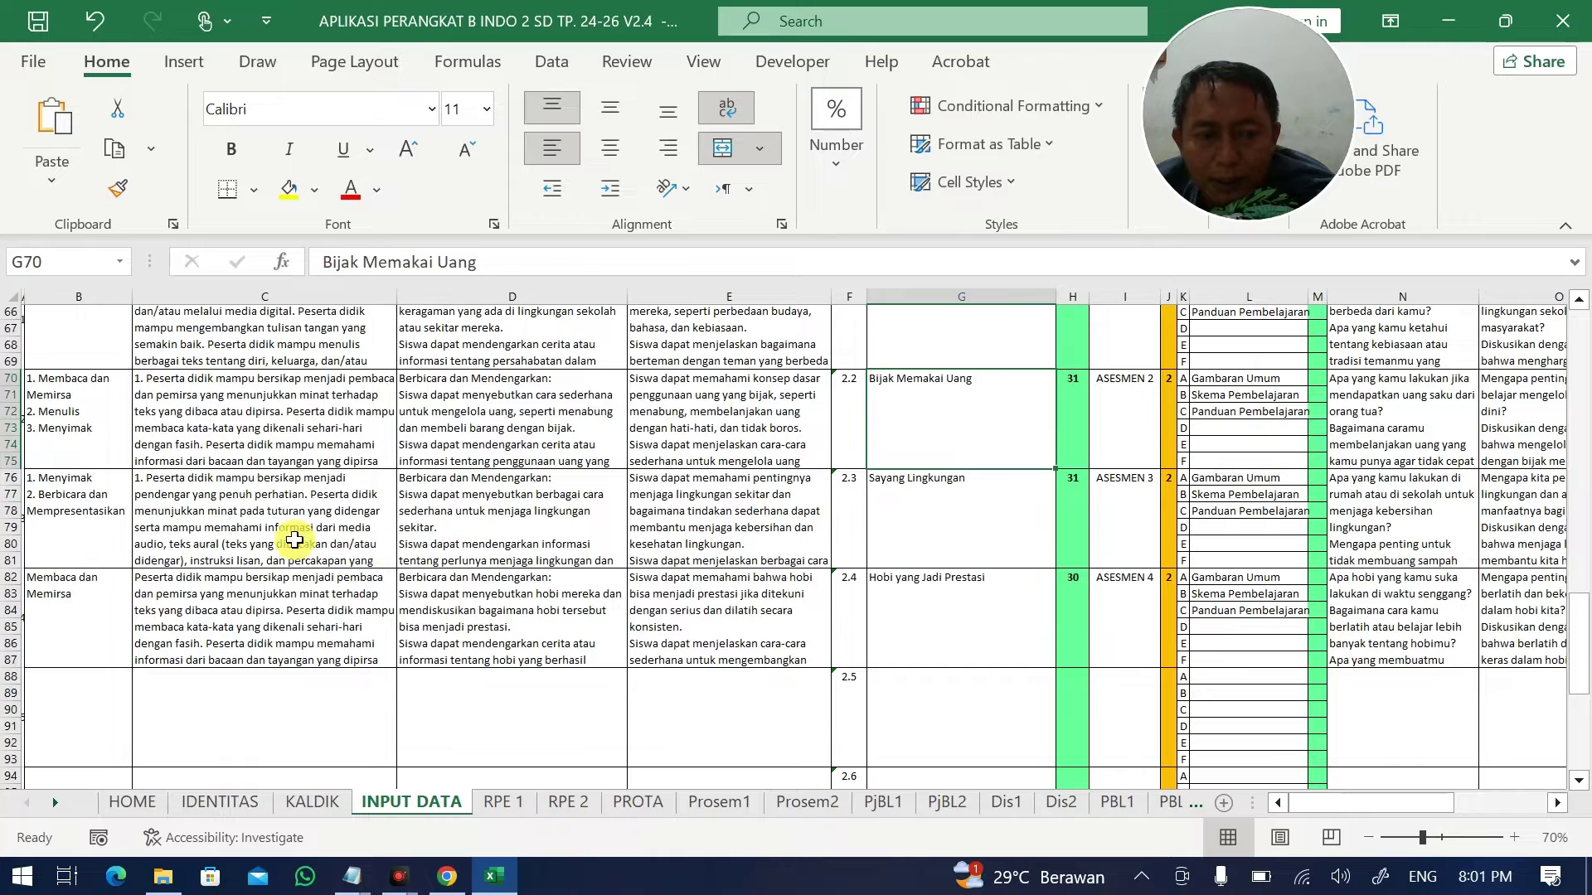
{"action": "scroll", "coordinate": [198, 497], "scroll_direction": "up", "scroll_amount": 2}
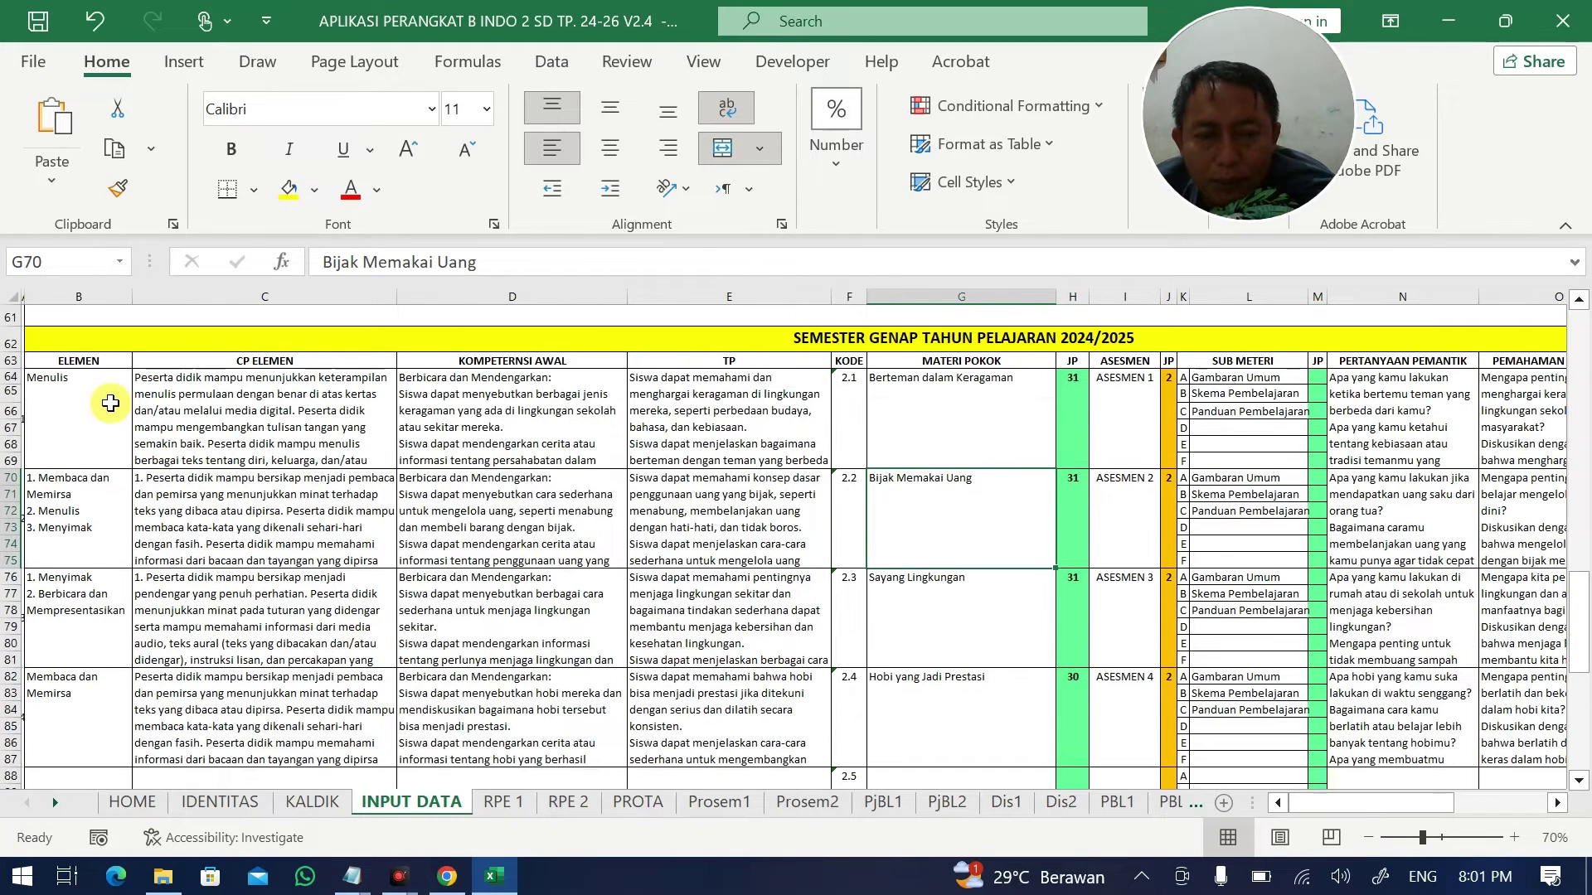
{"action": "scroll", "coordinate": [108, 431], "scroll_direction": "down", "scroll_amount": 3}
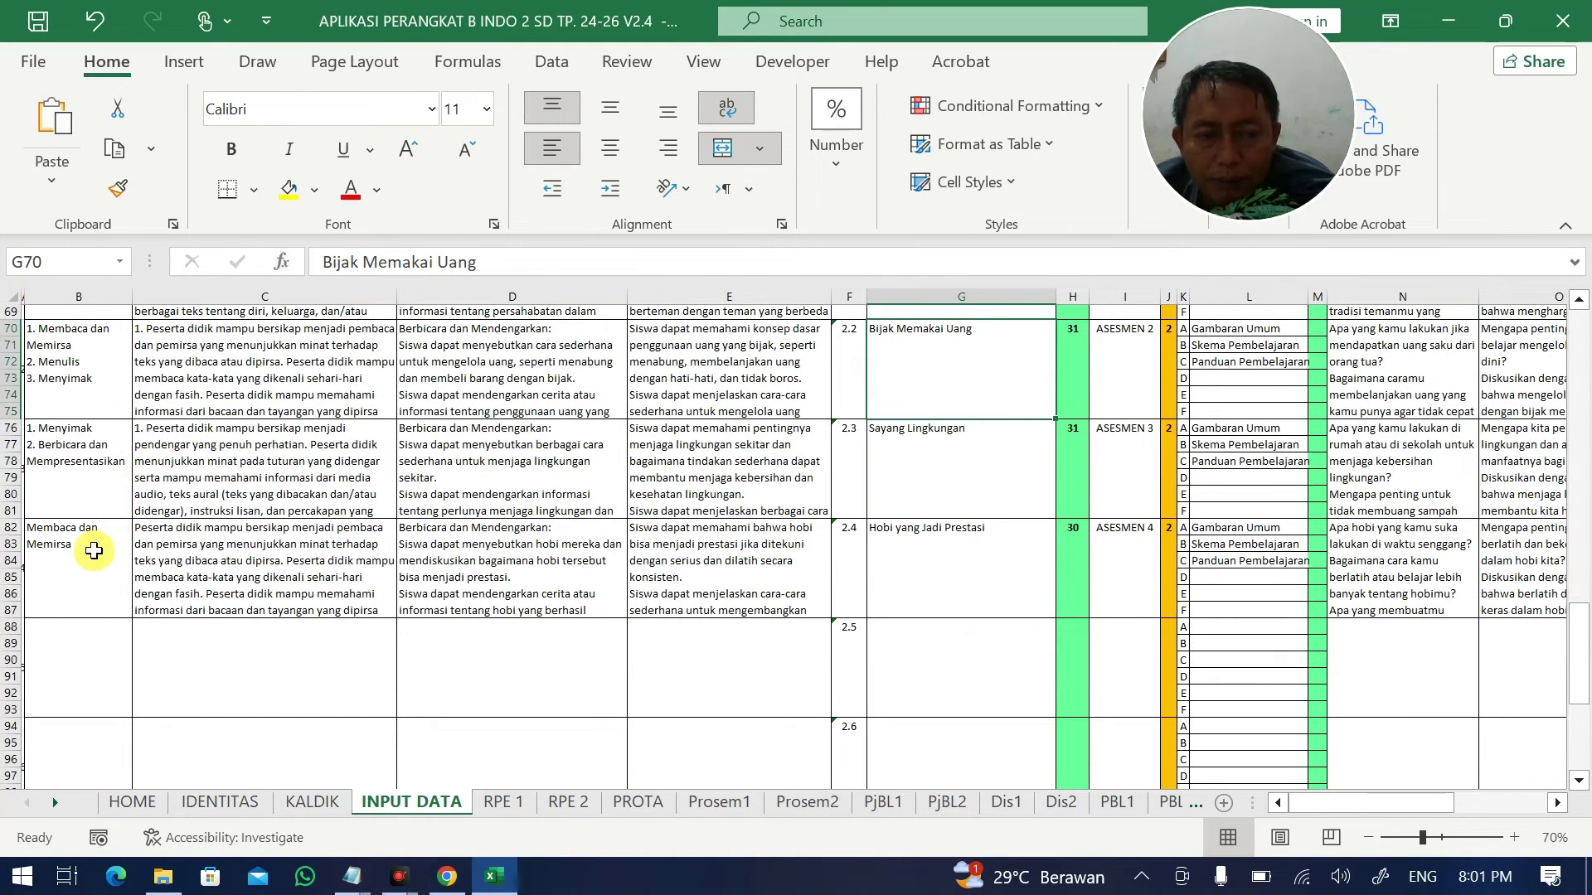
{"action": "left_click", "coordinate": [94, 551]}
{"action": "scroll", "coordinate": [1129, 534], "scroll_direction": "up", "scroll_amount": 3}
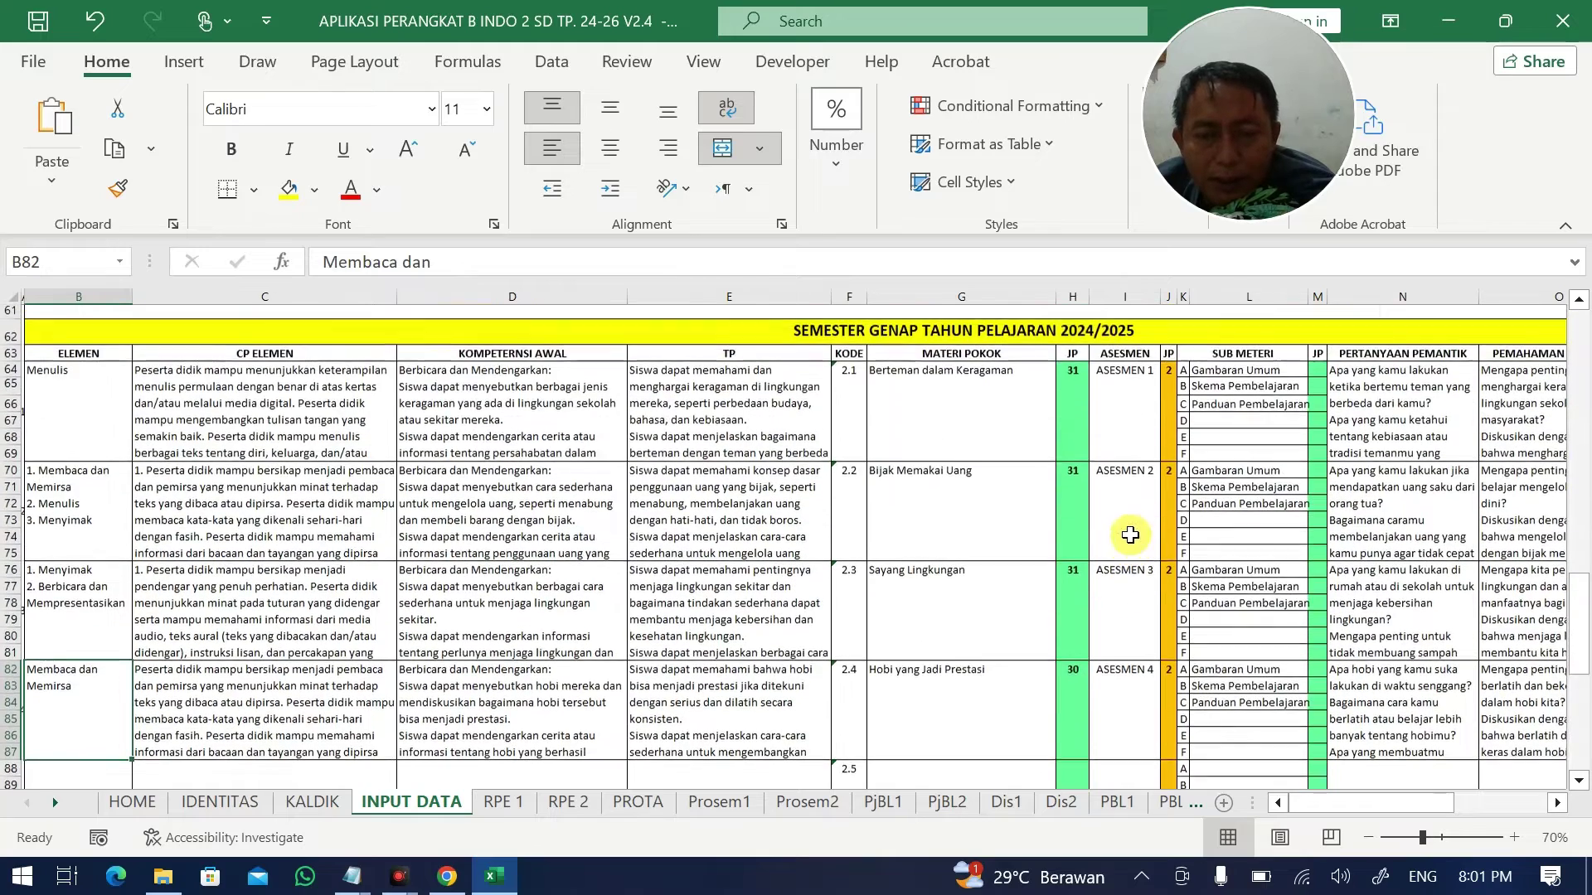
Set the JP of topic 2.1 to 30 and the JP of topic 2.4 to 31.
{"action": "double_click", "coordinate": [1083, 379]}
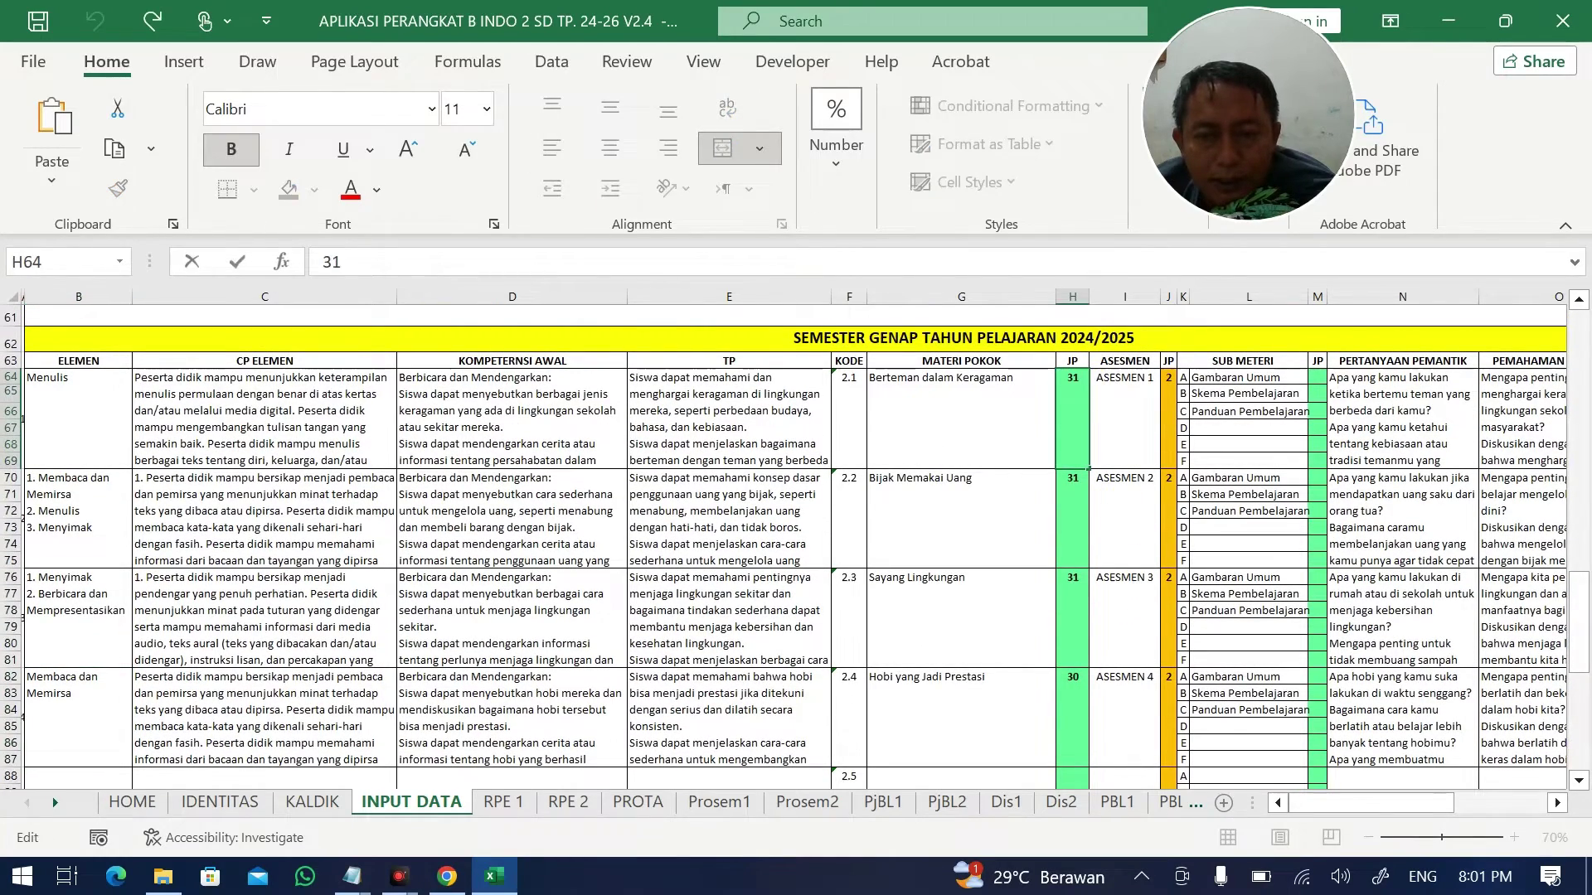
{"action": "double_click", "coordinate": [1072, 378]}
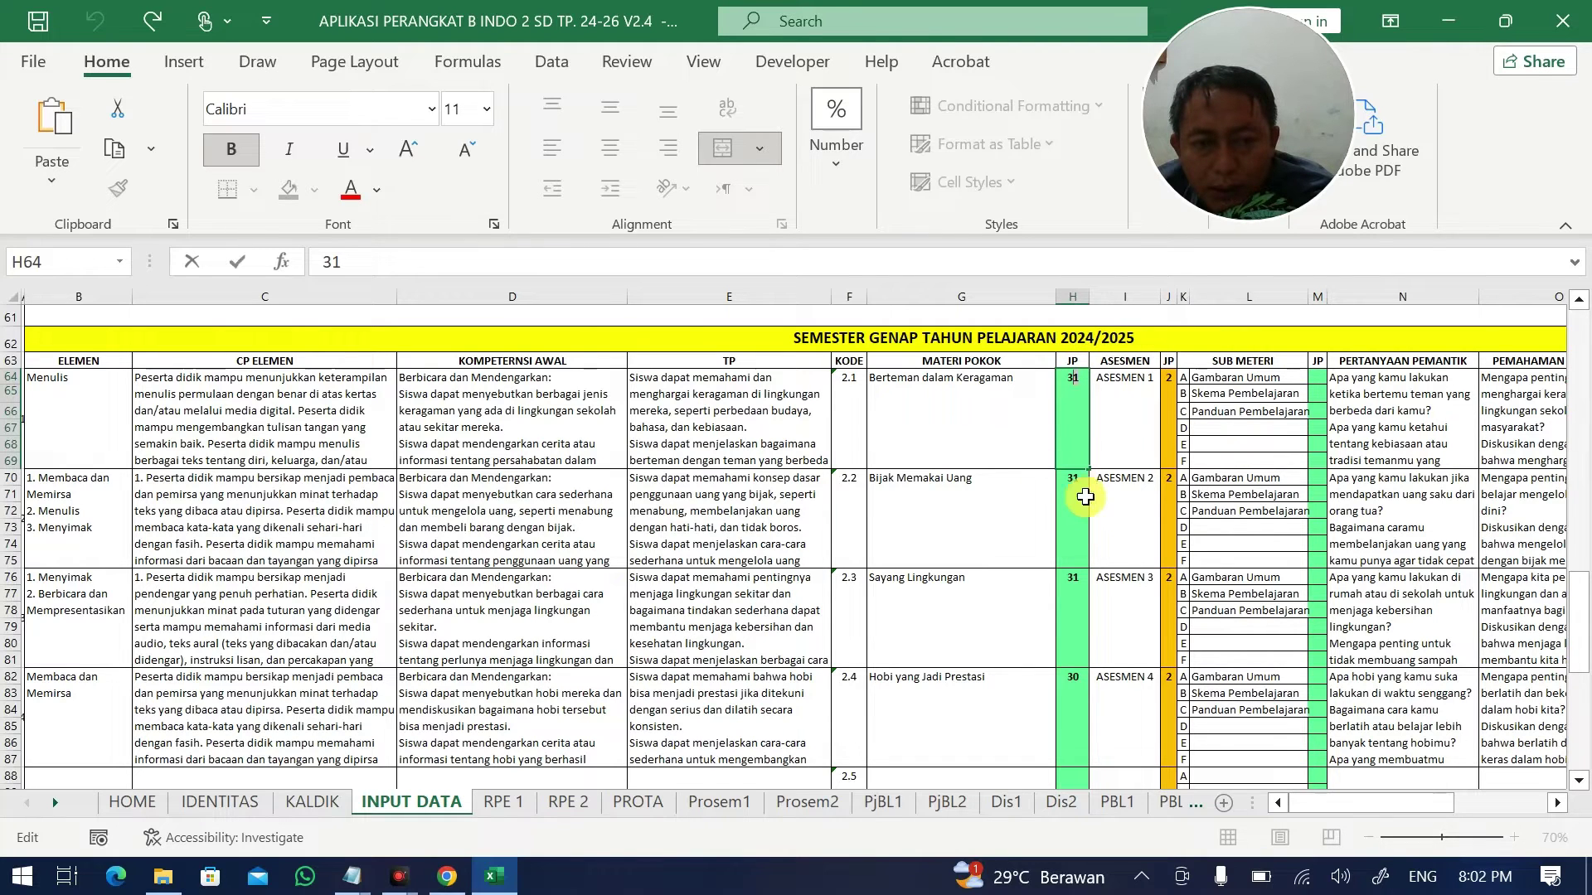
{"action": "type", "text": "30"}
{"action": "left_click", "coordinate": [1052, 522]}
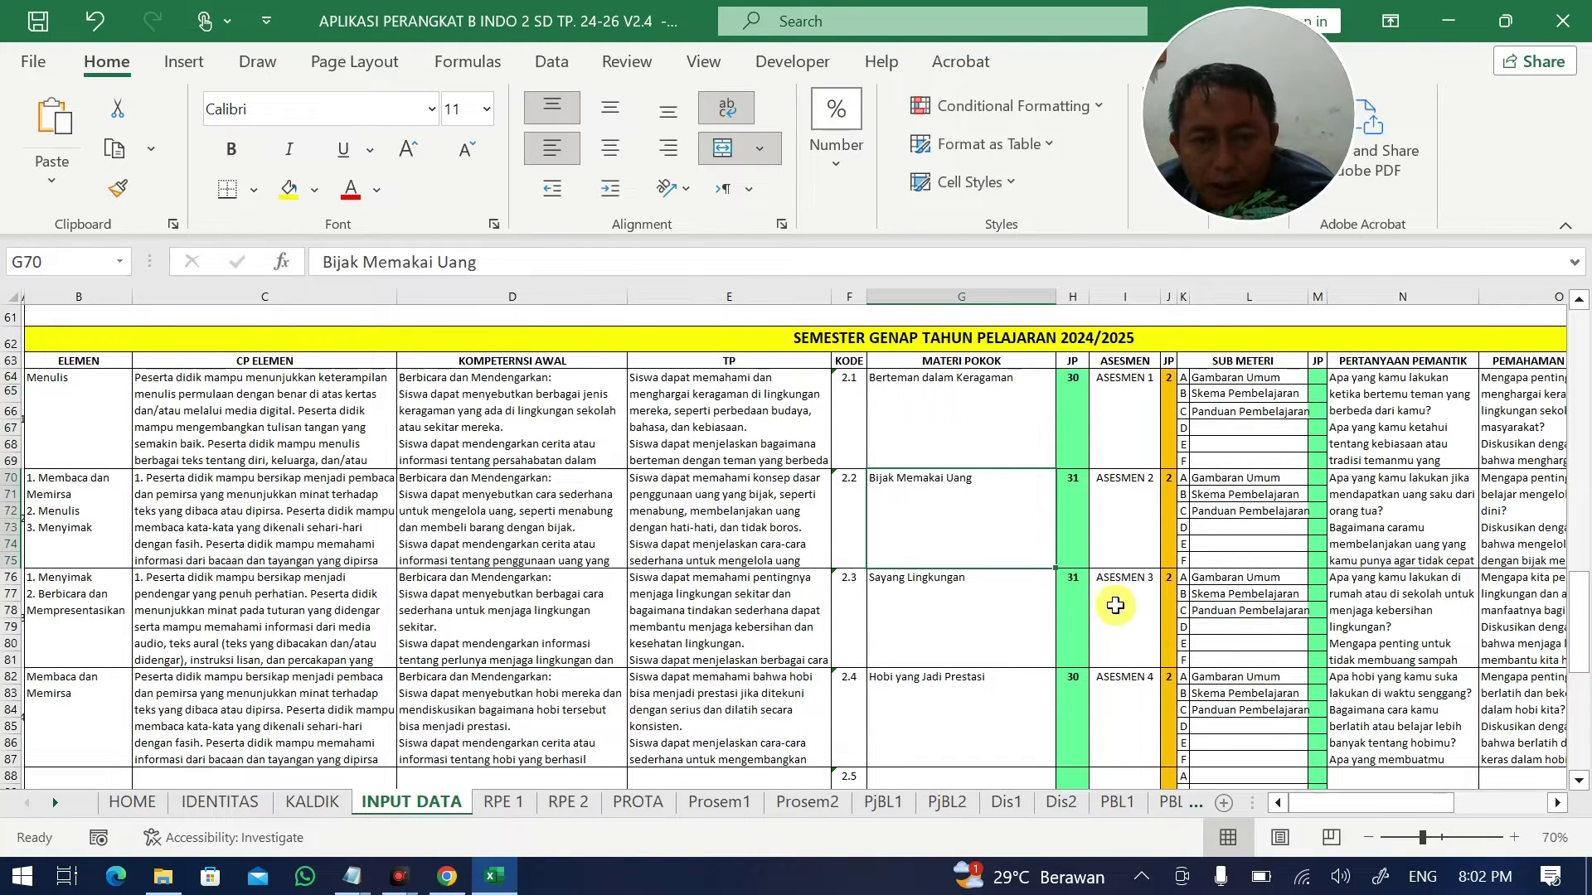
{"action": "scroll", "coordinate": [1112, 604], "scroll_direction": "down", "scroll_amount": 2}
{"action": "double_click", "coordinate": [1080, 575]}
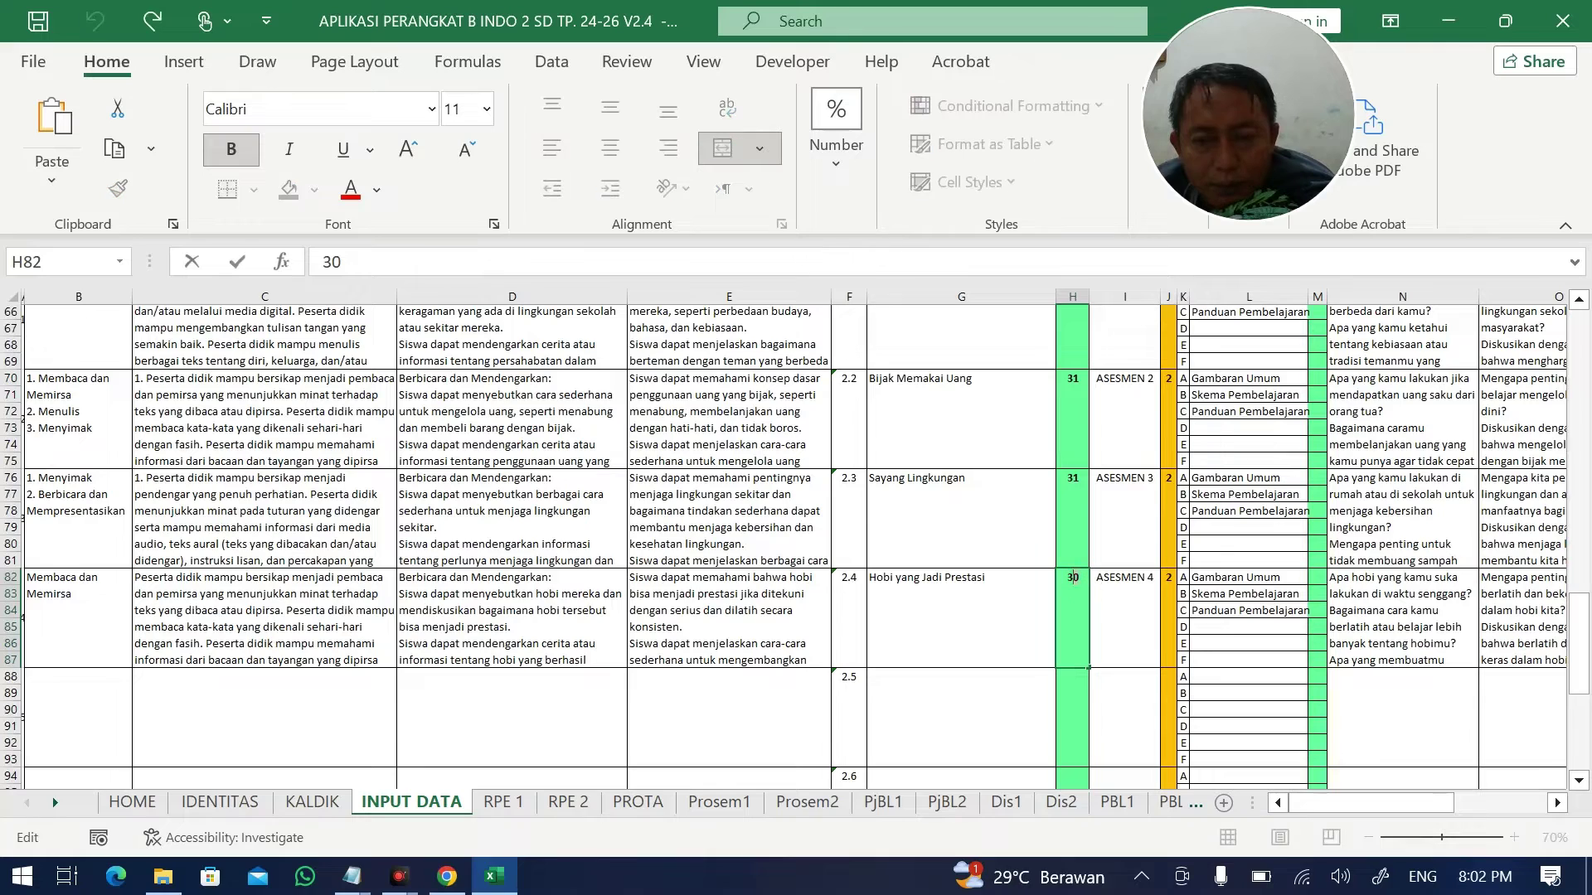
{"action": "left_click", "coordinate": [1318, 495]}
{"action": "scroll", "coordinate": [1119, 528], "scroll_direction": "up", "scroll_amount": 2}
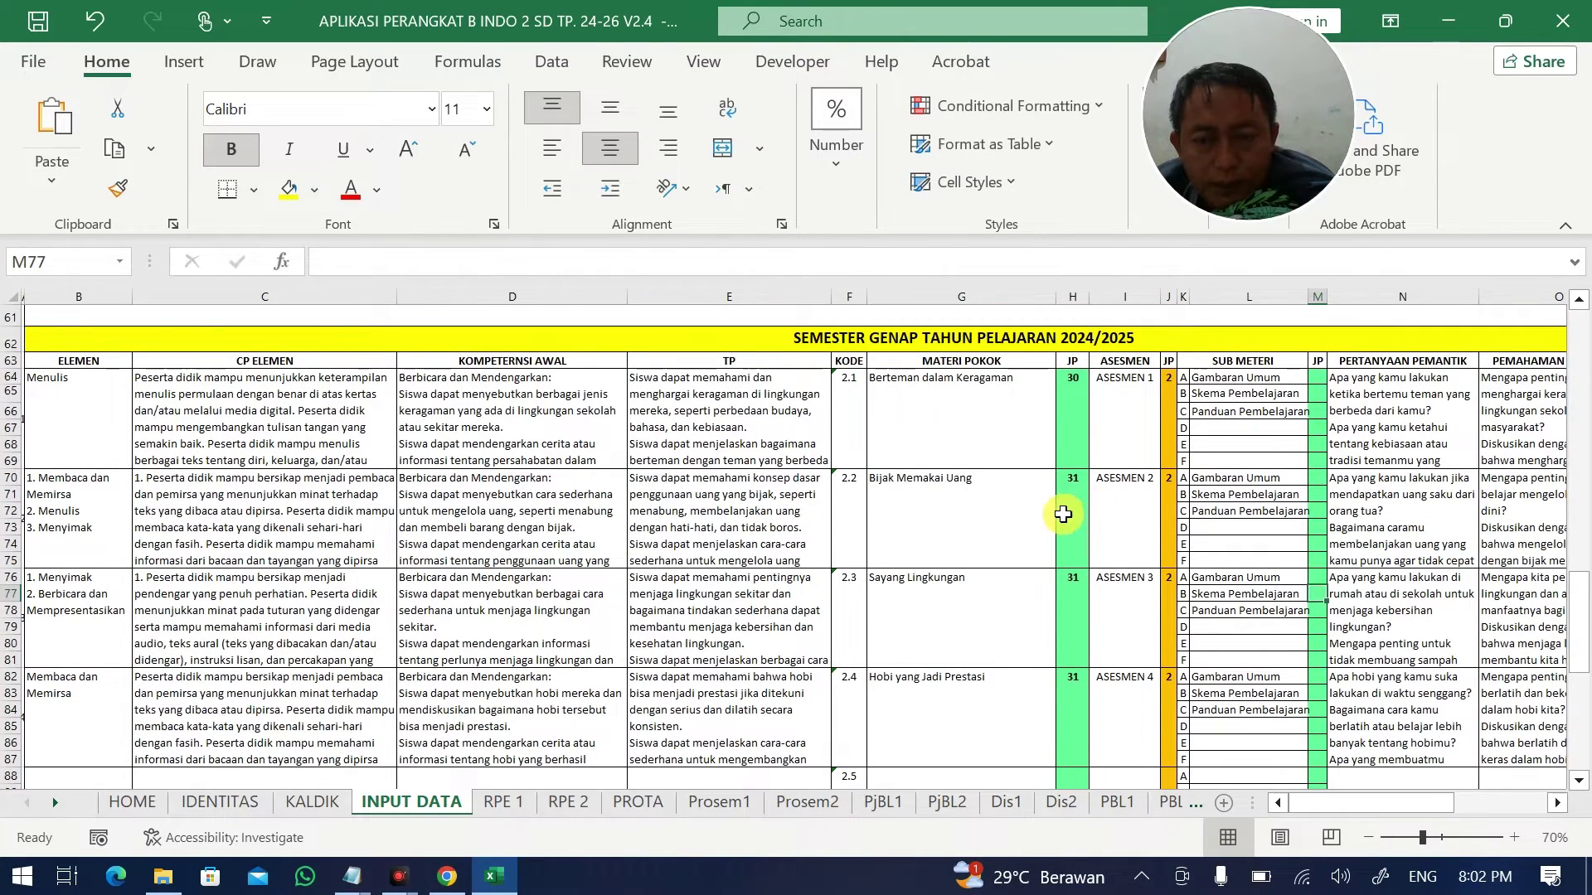
Check the second semester's total lesson hours after the JP adjustments.
{"action": "scroll", "coordinate": [1064, 512], "scroll_direction": "down", "scroll_amount": 17}
{"action": "scroll", "coordinate": [1070, 518], "scroll_direction": "up", "scroll_amount": 2}
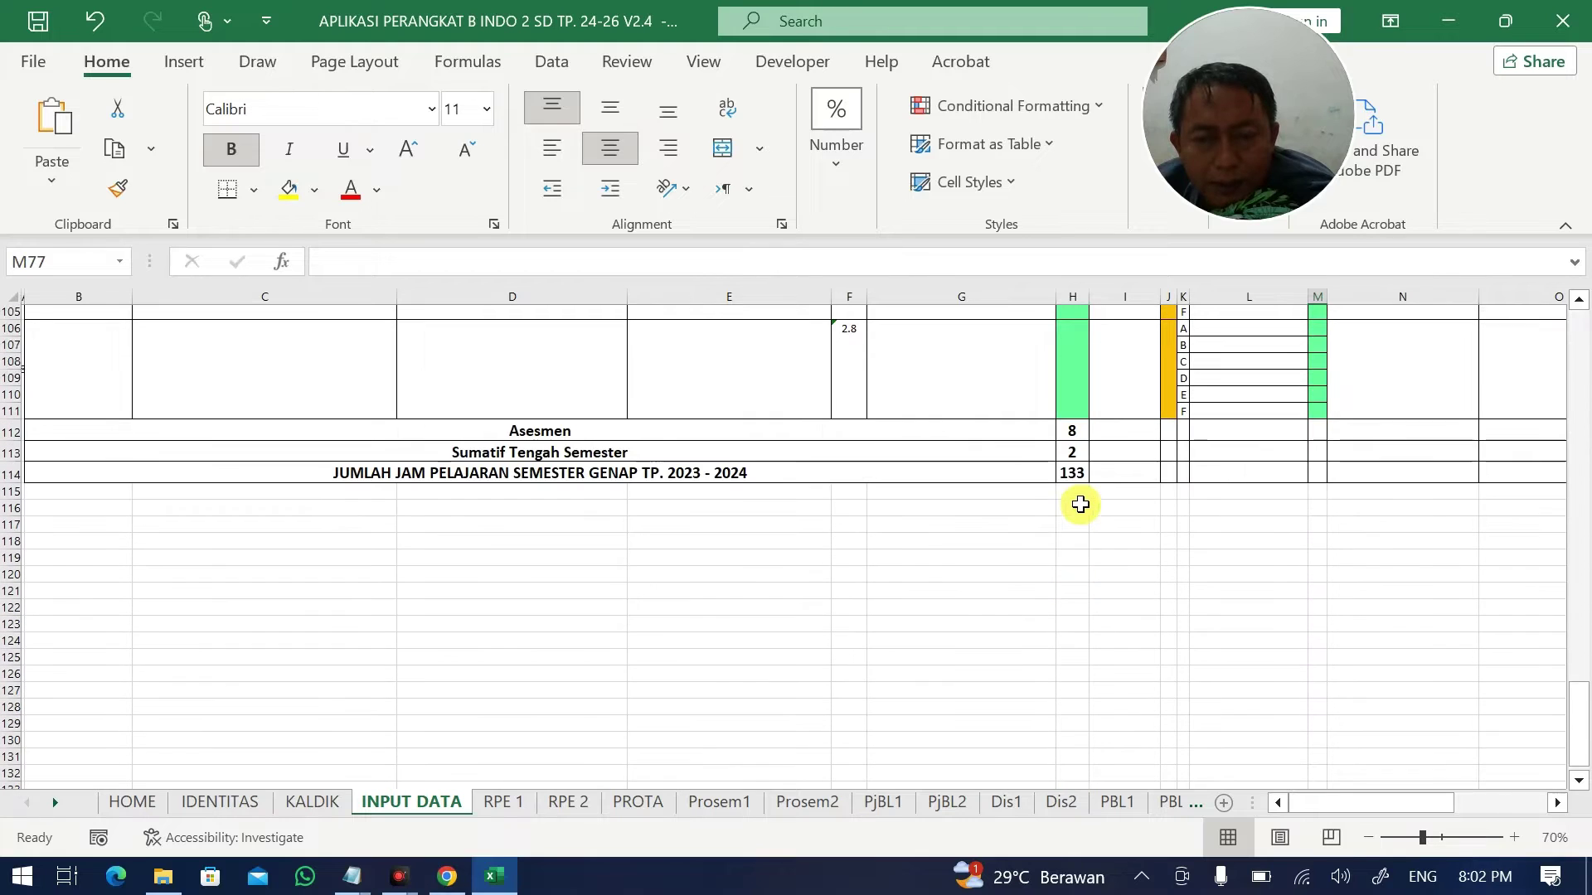
{"action": "left_click", "coordinate": [1070, 466]}
Examine the JP Materi column and the notes beside the first-semester table.
{"action": "scroll", "coordinate": [796, 498], "scroll_direction": "up", "scroll_amount": 20}
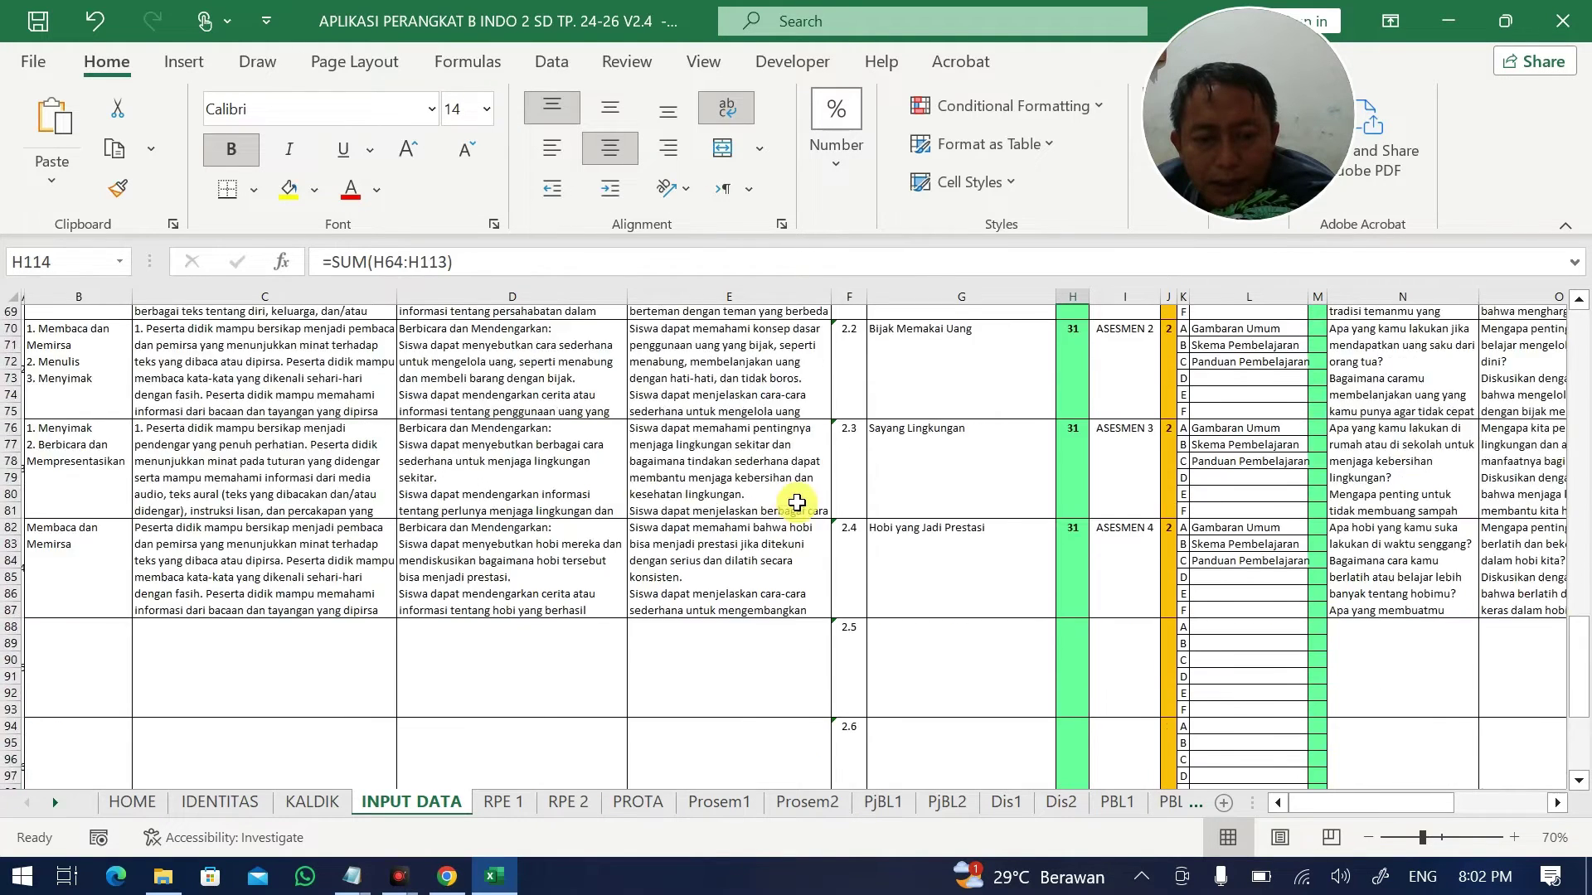
{"action": "left_click_drag", "start_coordinate": [1305, 800], "coordinate": [1409, 801]}
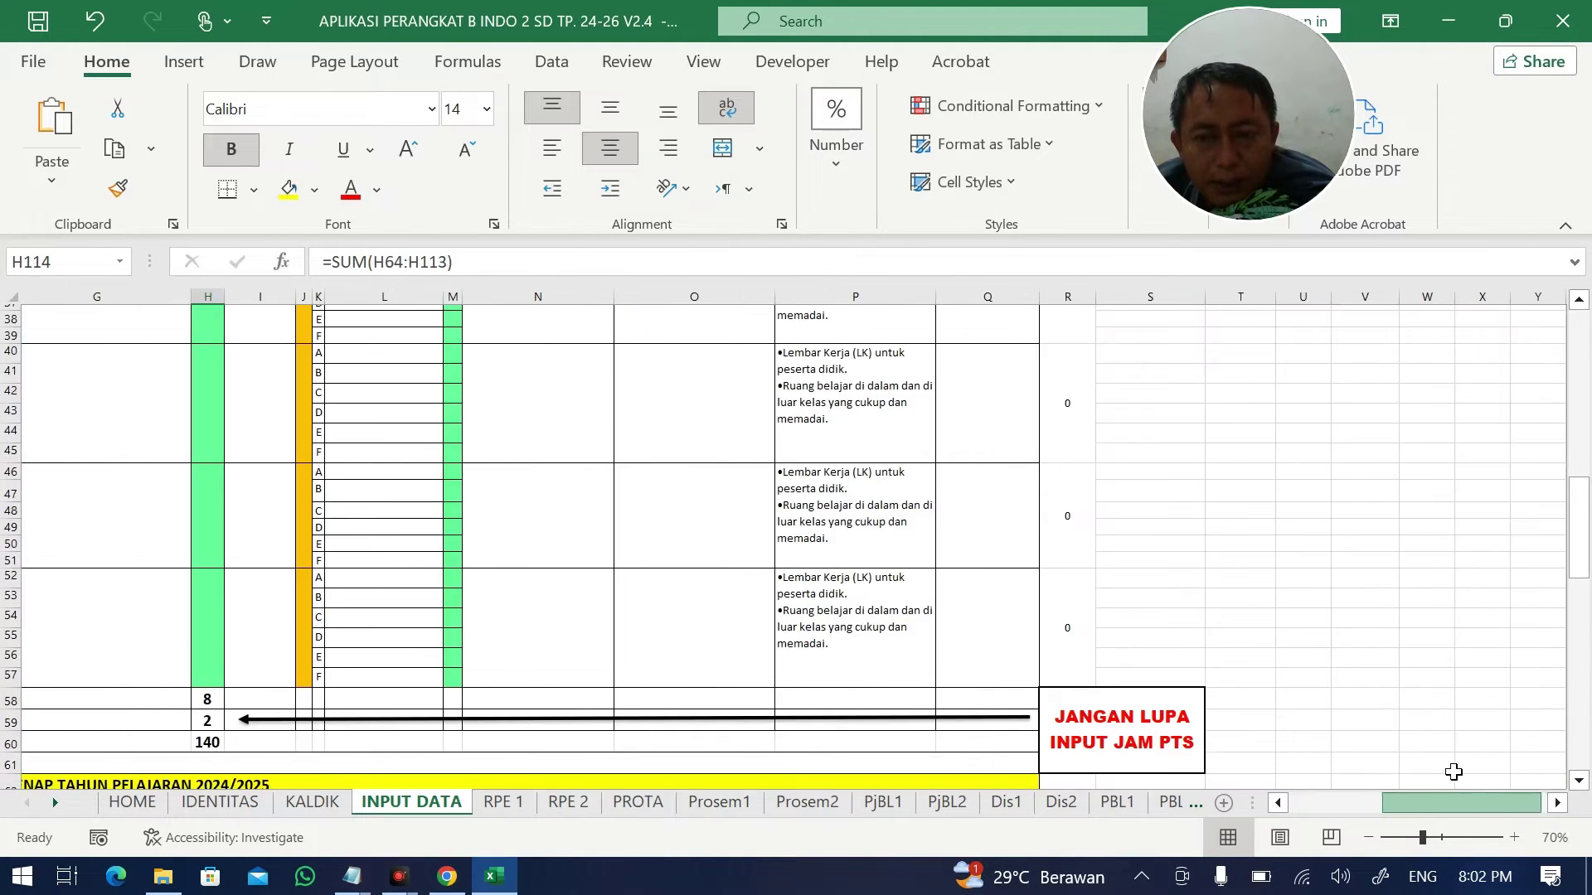
{"action": "scroll", "coordinate": [1242, 577], "scroll_direction": "up", "scroll_amount": 7}
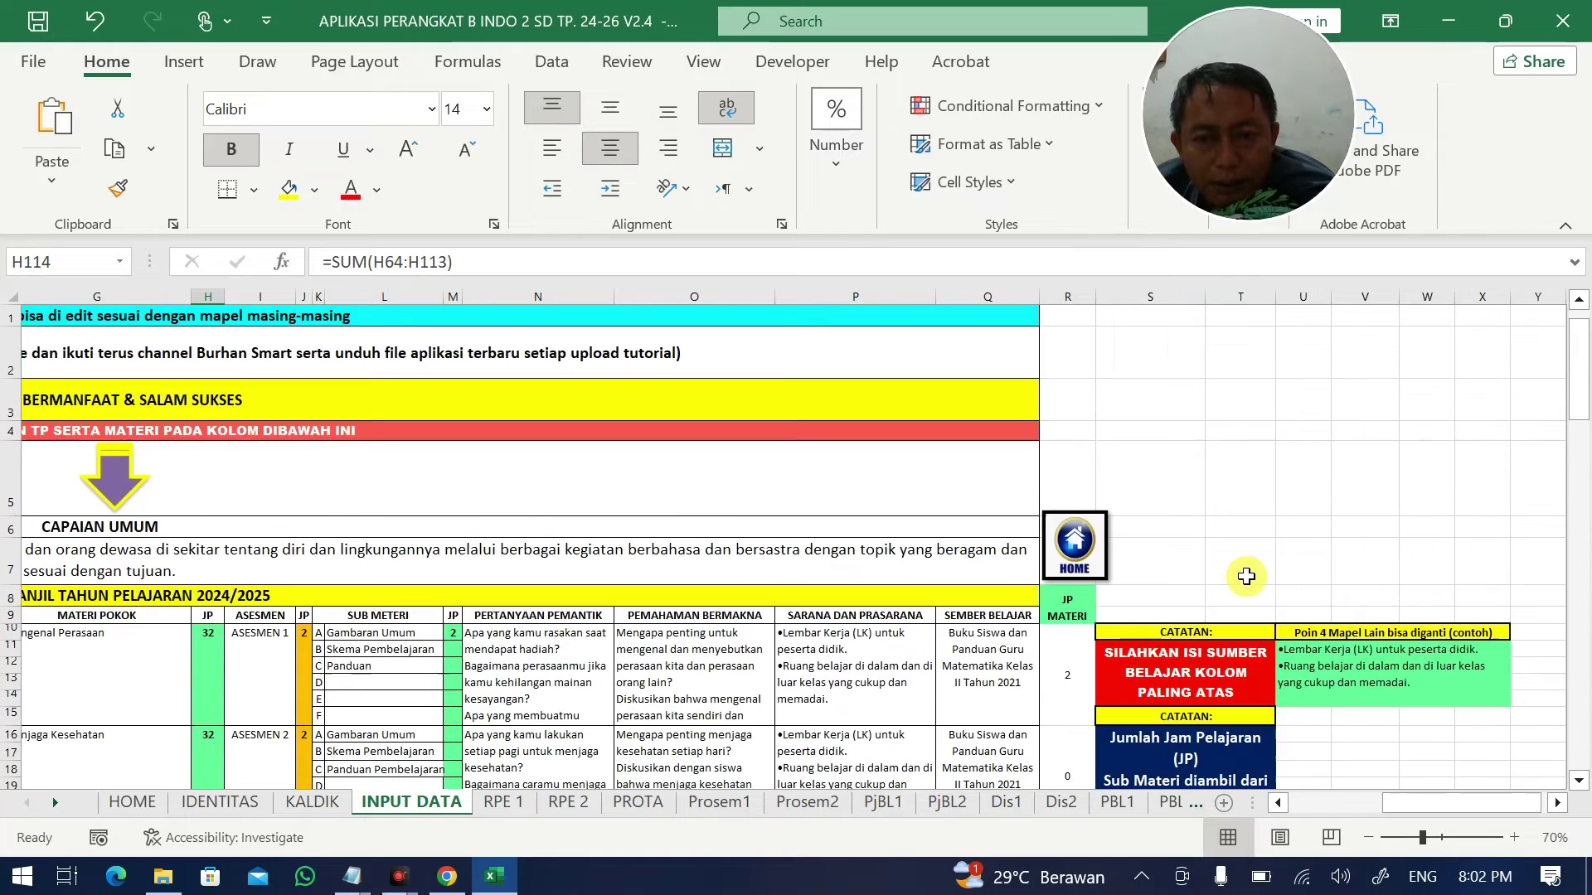
{"action": "left_click", "coordinate": [1157, 575]}
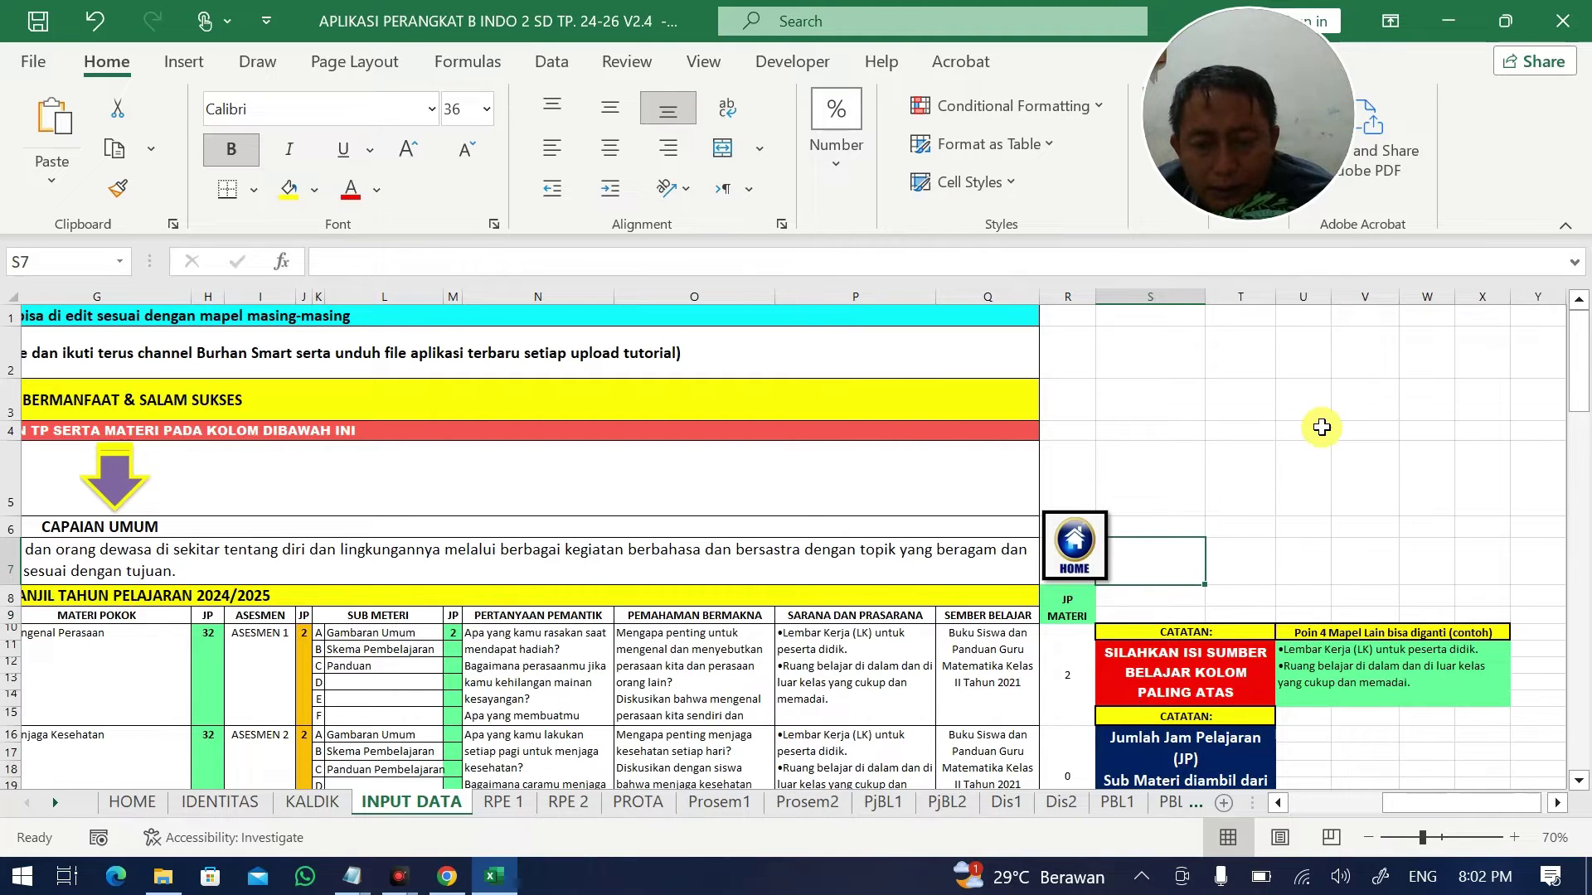
{"action": "left_click", "coordinate": [1450, 645]}
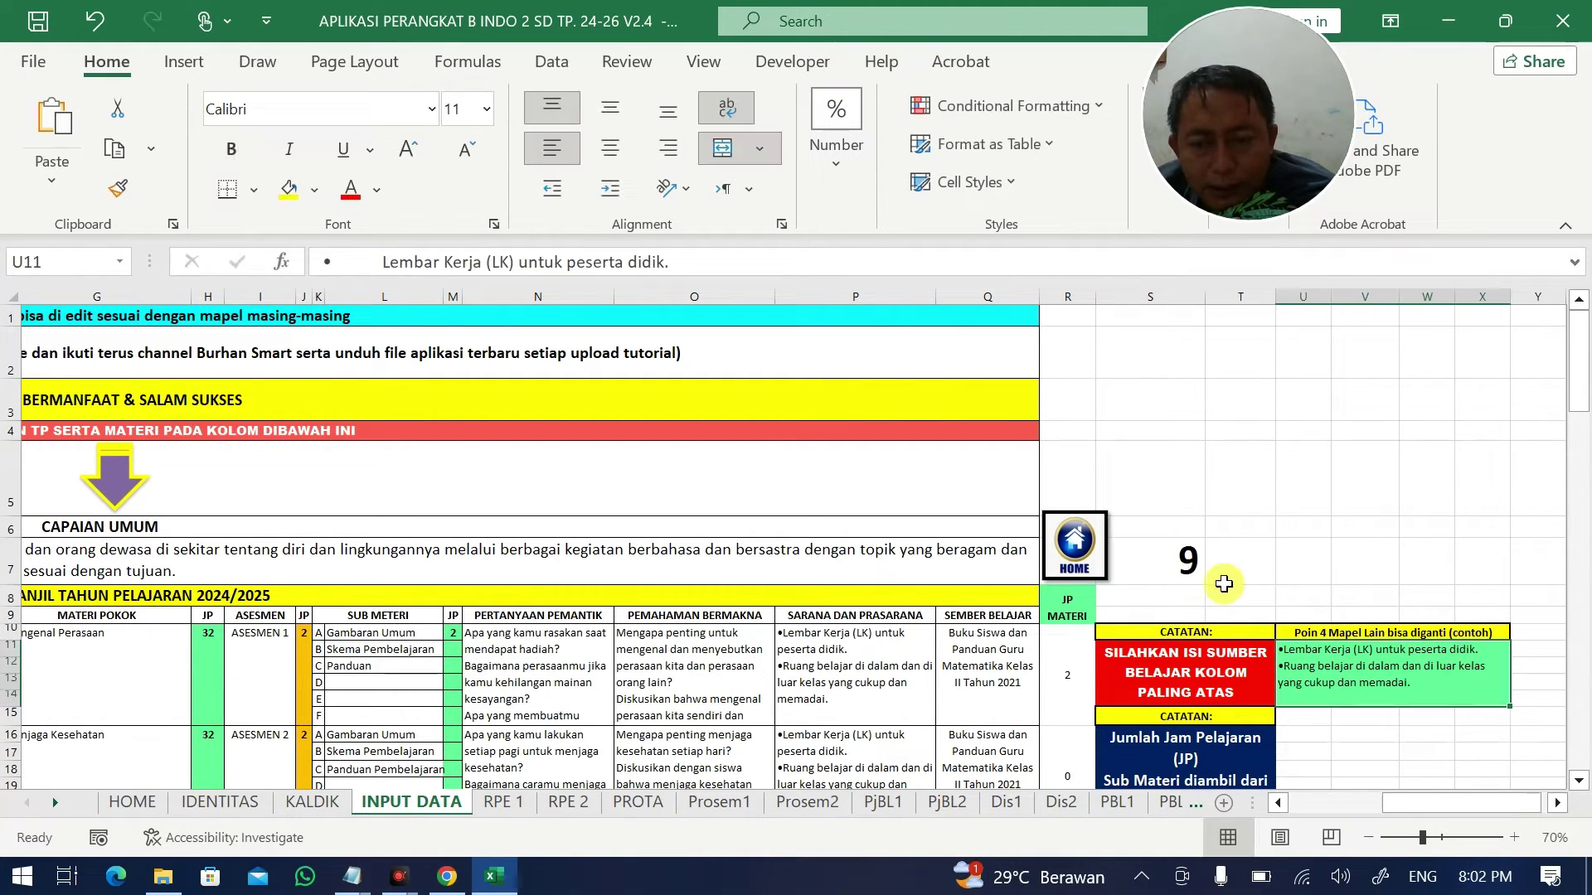
{"action": "left_click", "coordinate": [1184, 561]}
{"action": "key", "text": "Delete"}
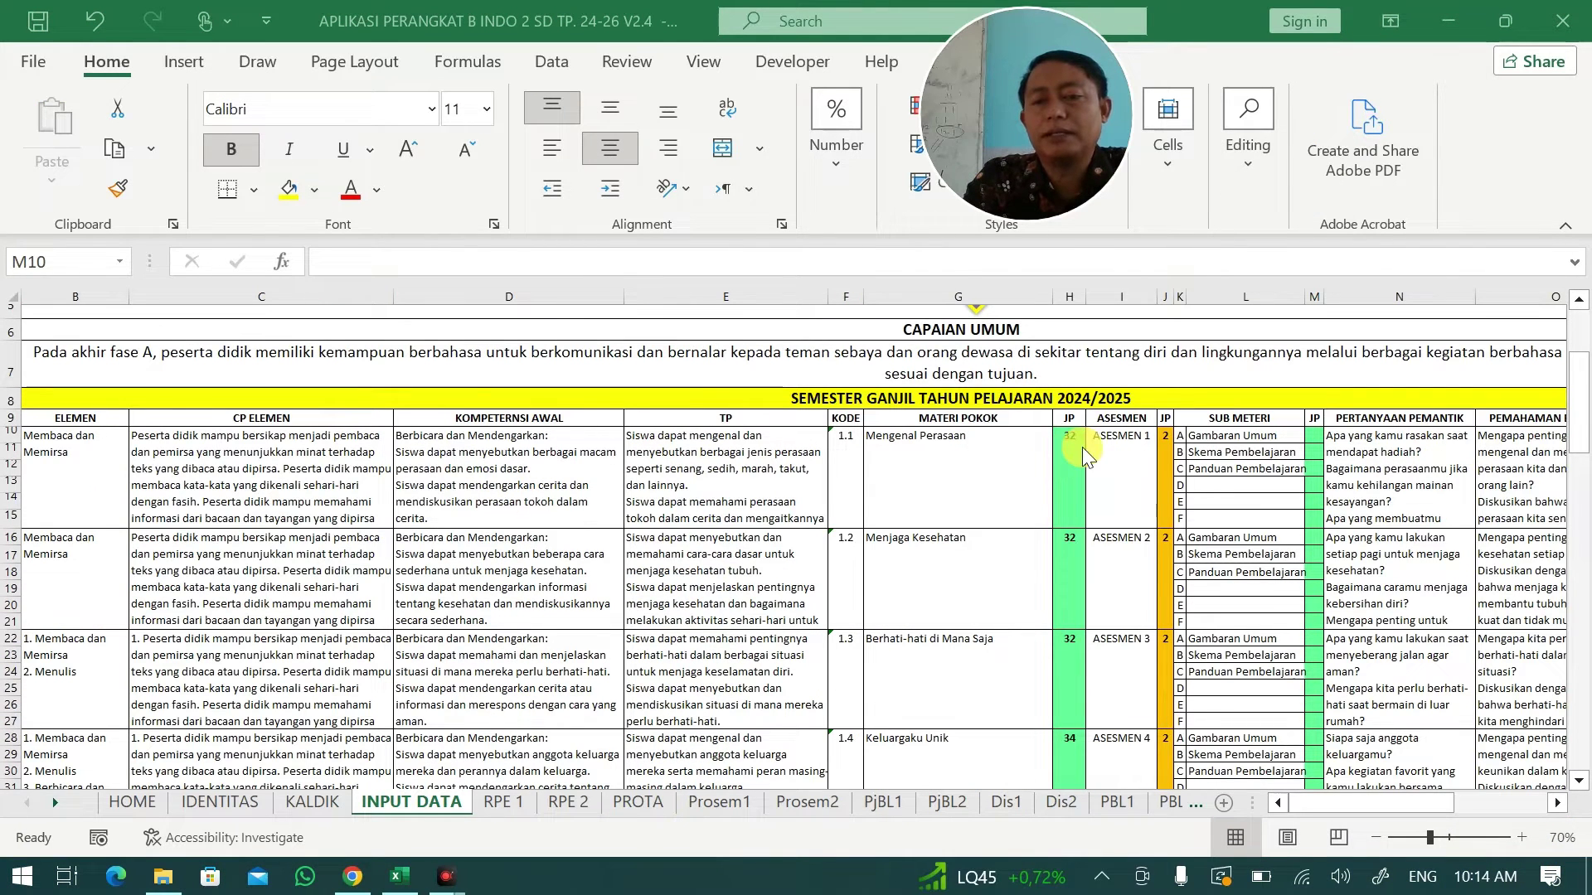
Clear the existing sub-material entries of topics 1.1 to 1.4 in the first-semester table.
{"action": "left_click", "coordinate": [1072, 442]}
{"action": "left_click", "coordinate": [1248, 440]}
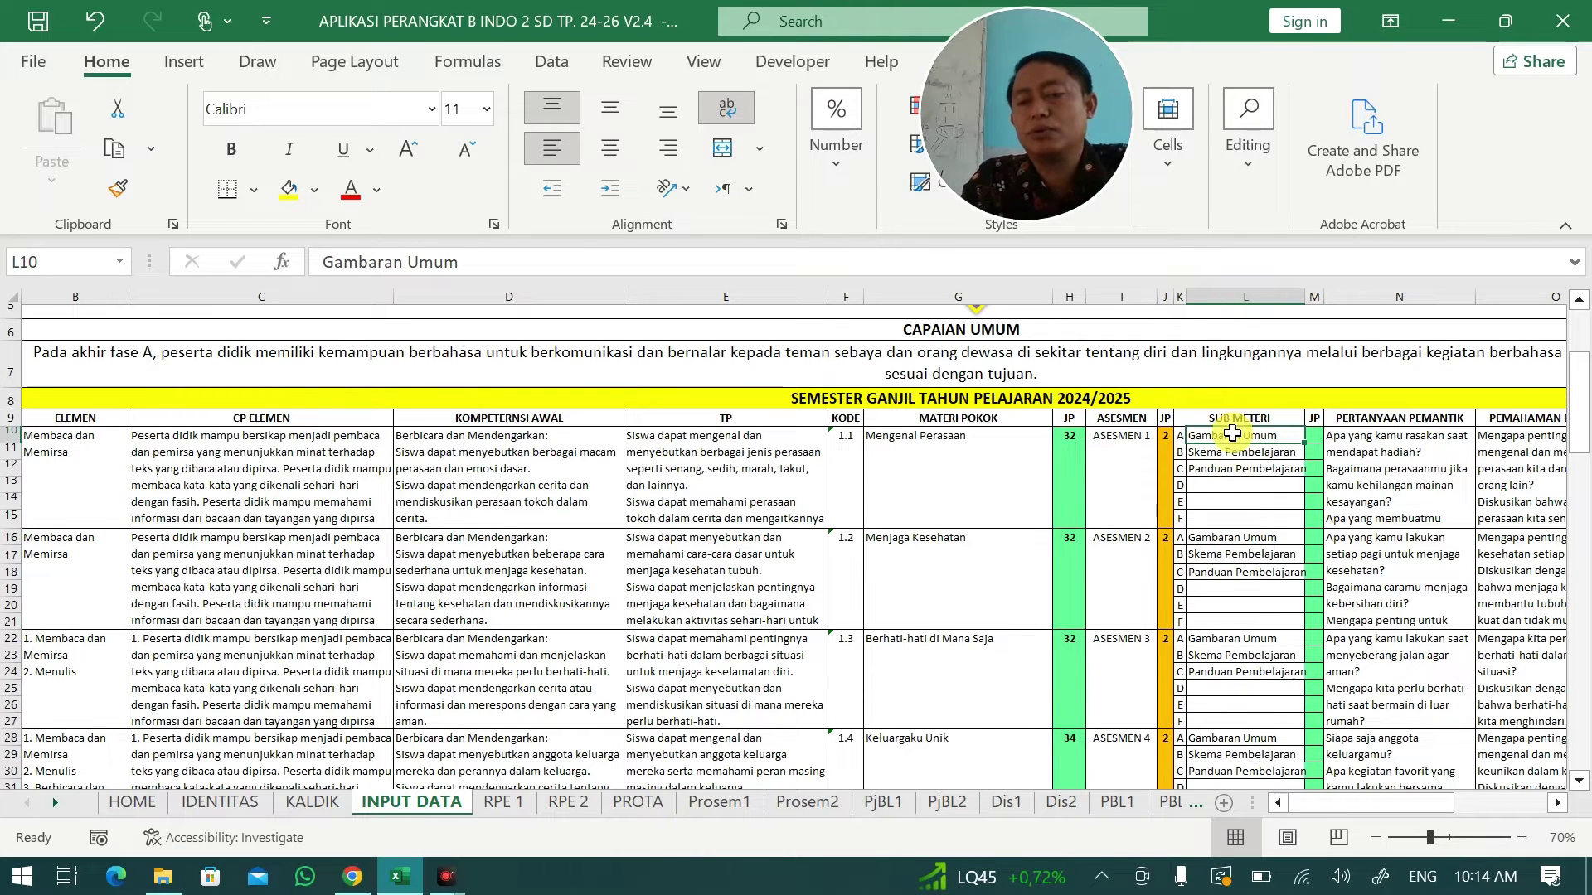
{"action": "left_click_drag", "start_coordinate": [1233, 433], "coordinate": [1196, 799]}
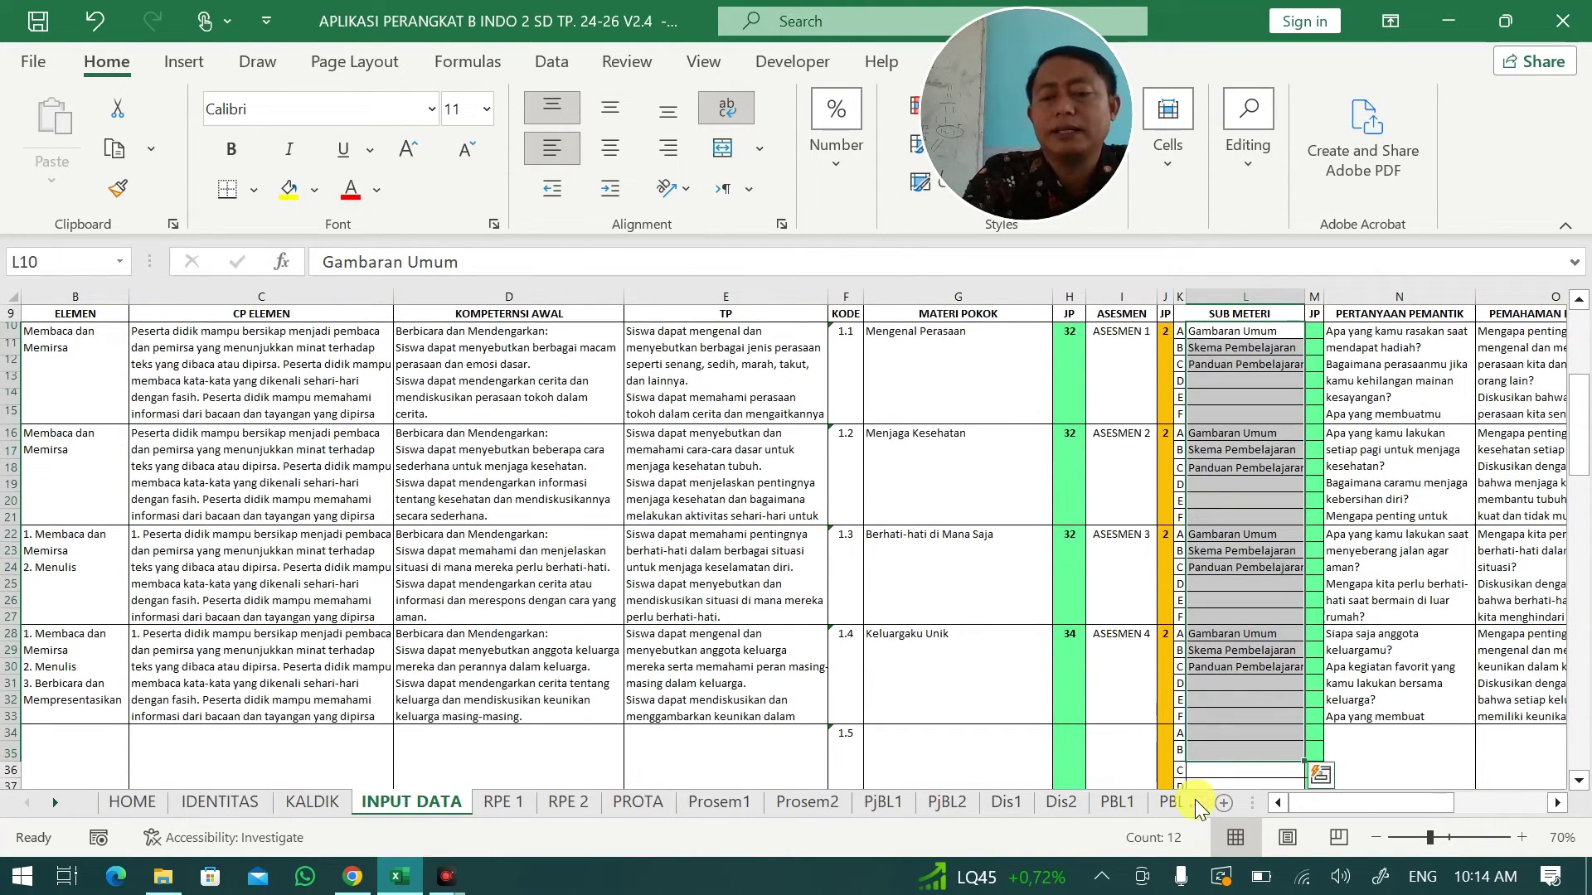
{"action": "key", "text": "Delete"}
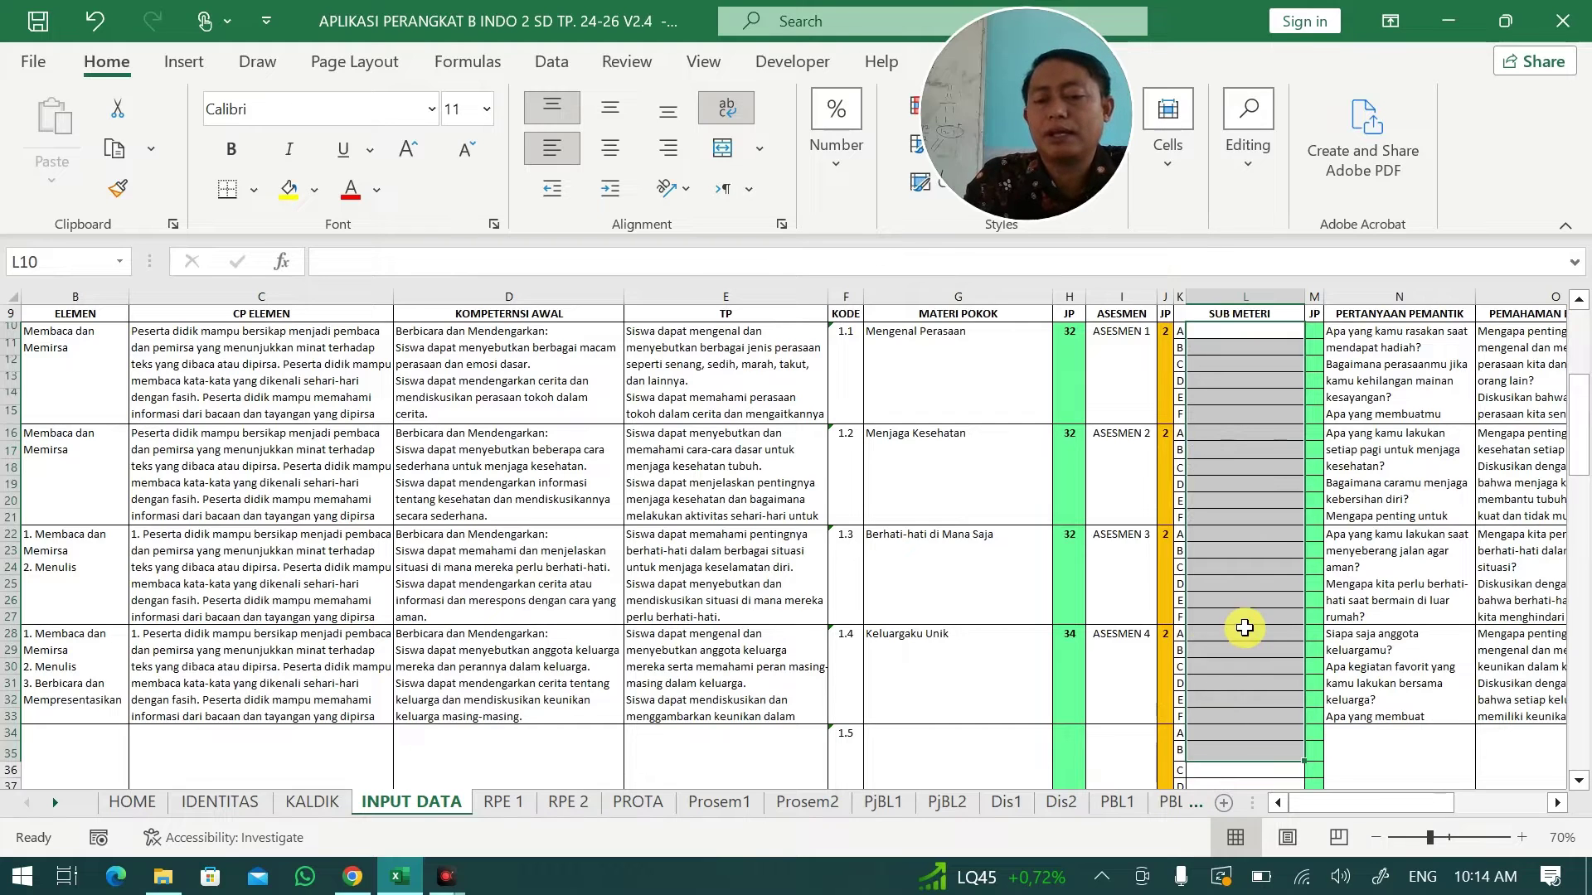
Switch to Chrome and read the Bab 1 Mengenal Perasaan main and supporting activities in the sonora.id article.
{"action": "left_click", "coordinate": [353, 876]}
{"action": "scroll", "coordinate": [528, 426], "scroll_direction": "down", "scroll_amount": 2}
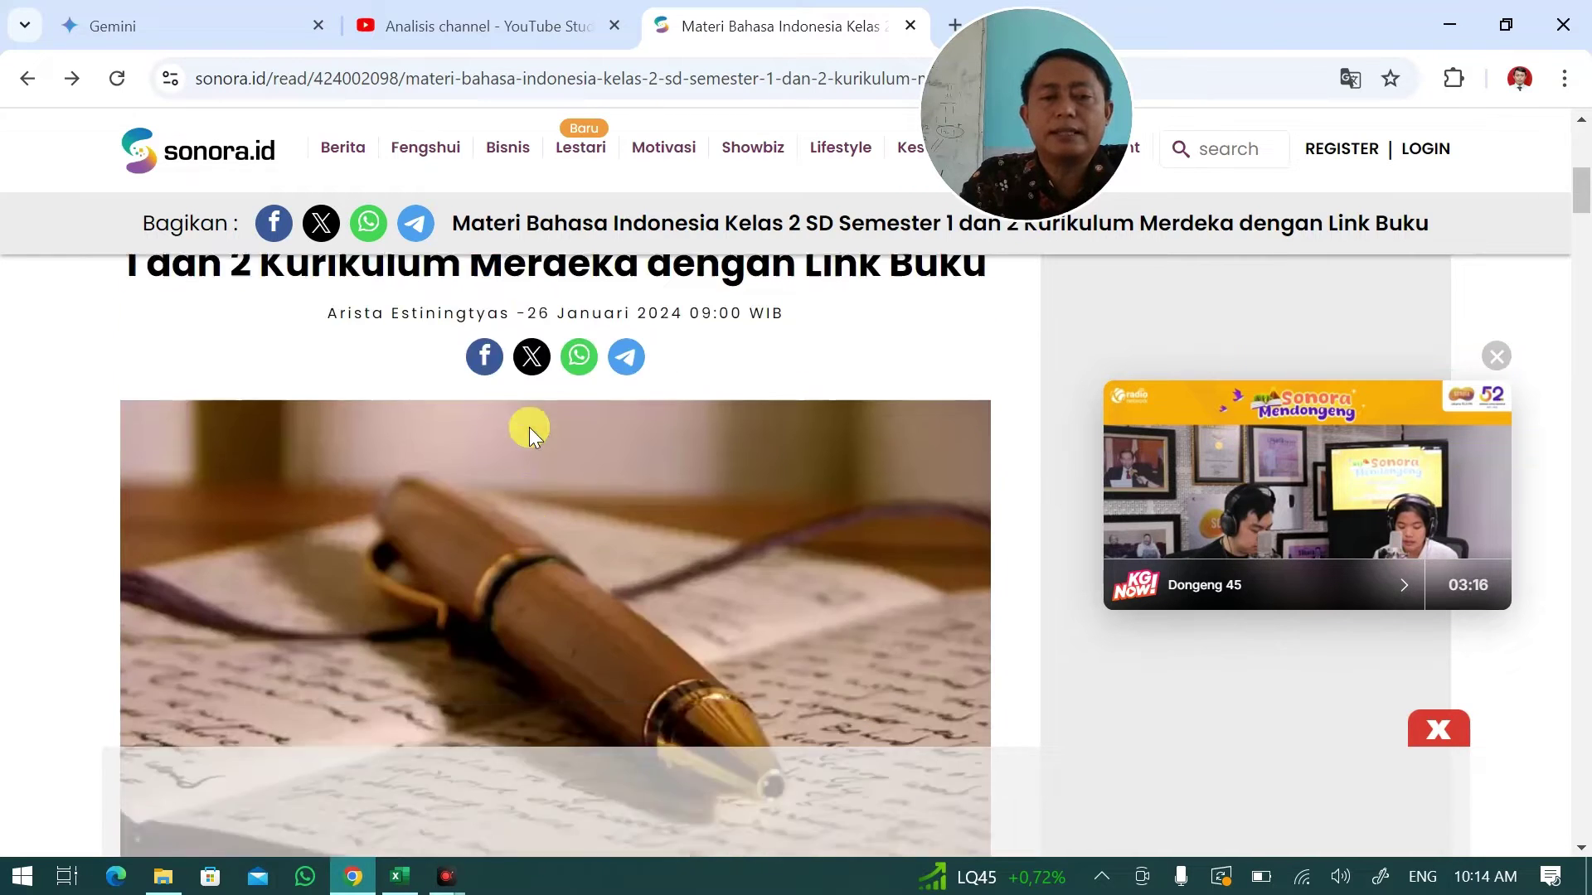
{"action": "scroll", "coordinate": [529, 426], "scroll_direction": "up", "scroll_amount": 1}
{"action": "scroll", "coordinate": [529, 426], "scroll_direction": "up", "scroll_amount": 1}
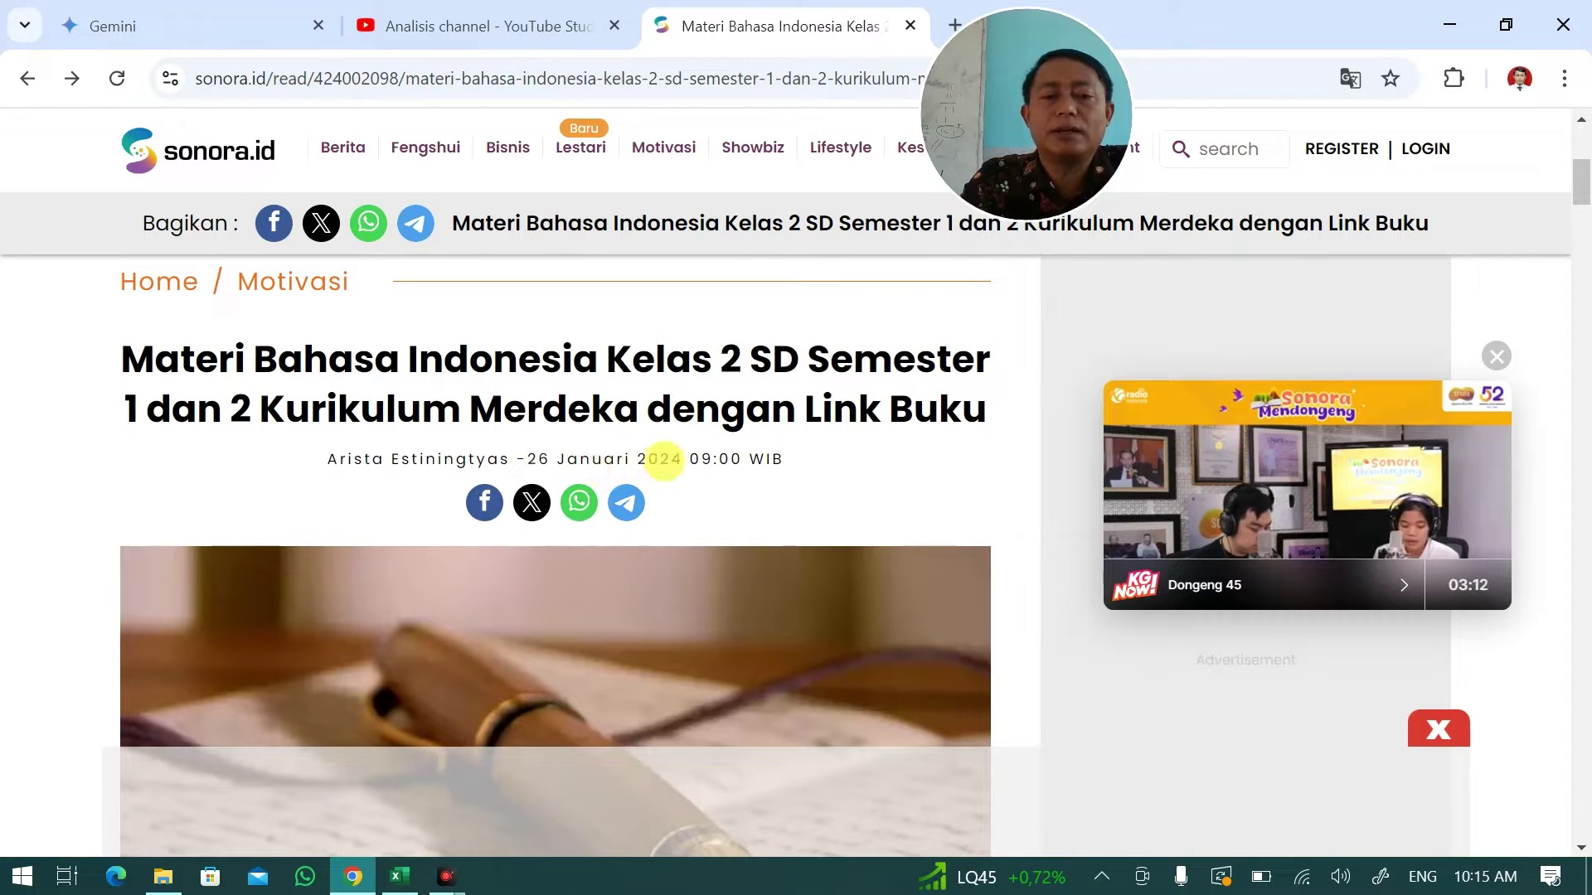
{"action": "scroll", "coordinate": [686, 460], "scroll_direction": "down", "scroll_amount": 3}
{"action": "scroll", "coordinate": [683, 461], "scroll_direction": "down", "scroll_amount": 12}
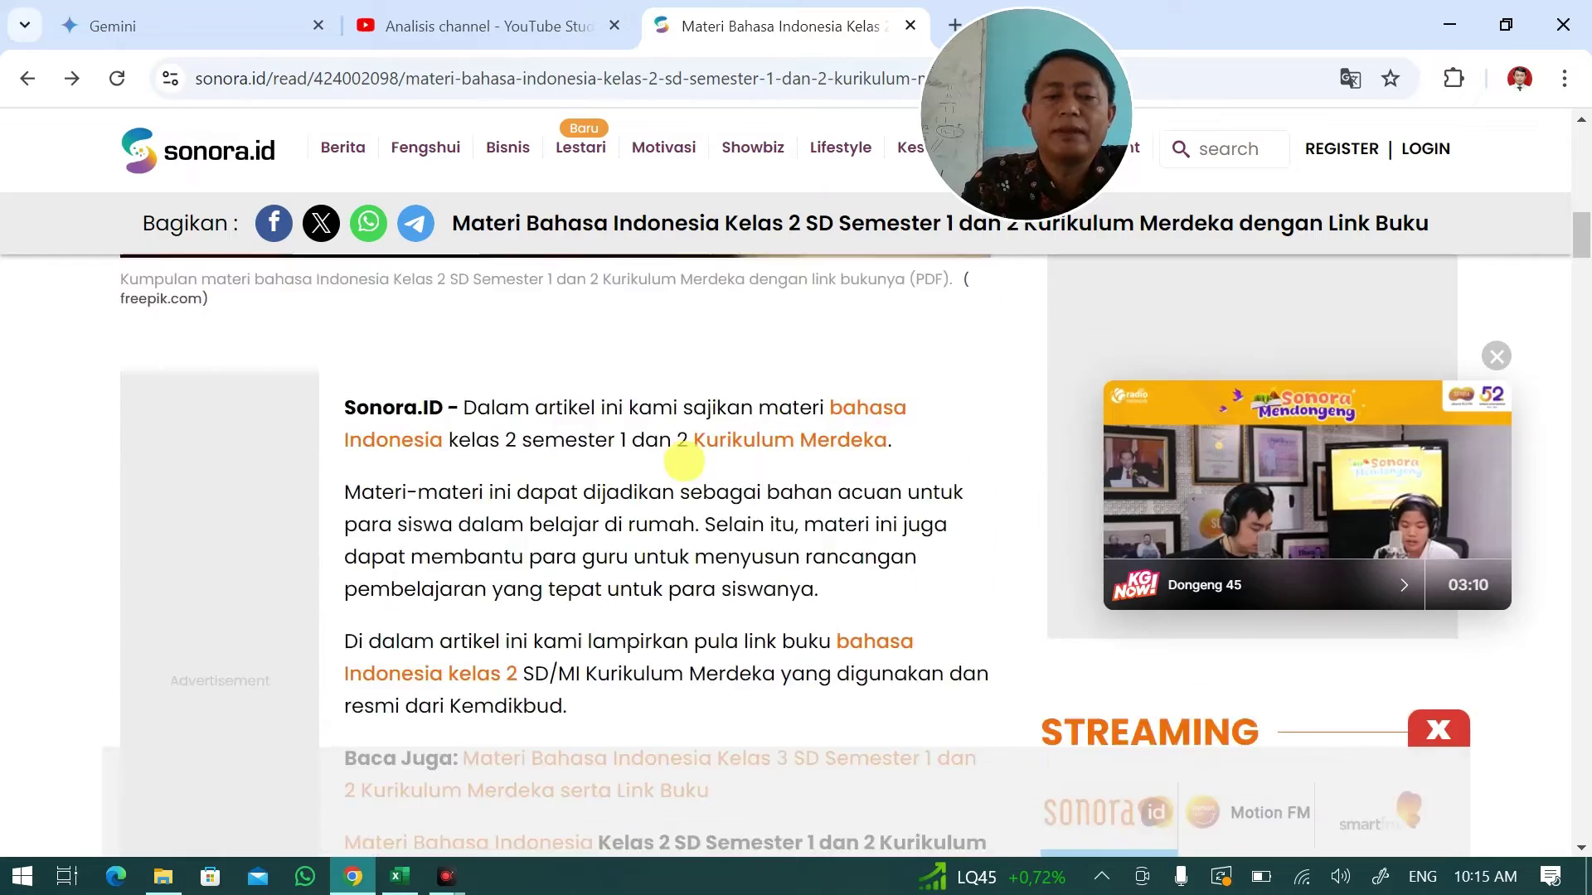
{"action": "scroll", "coordinate": [684, 461], "scroll_direction": "up", "scroll_amount": 1}
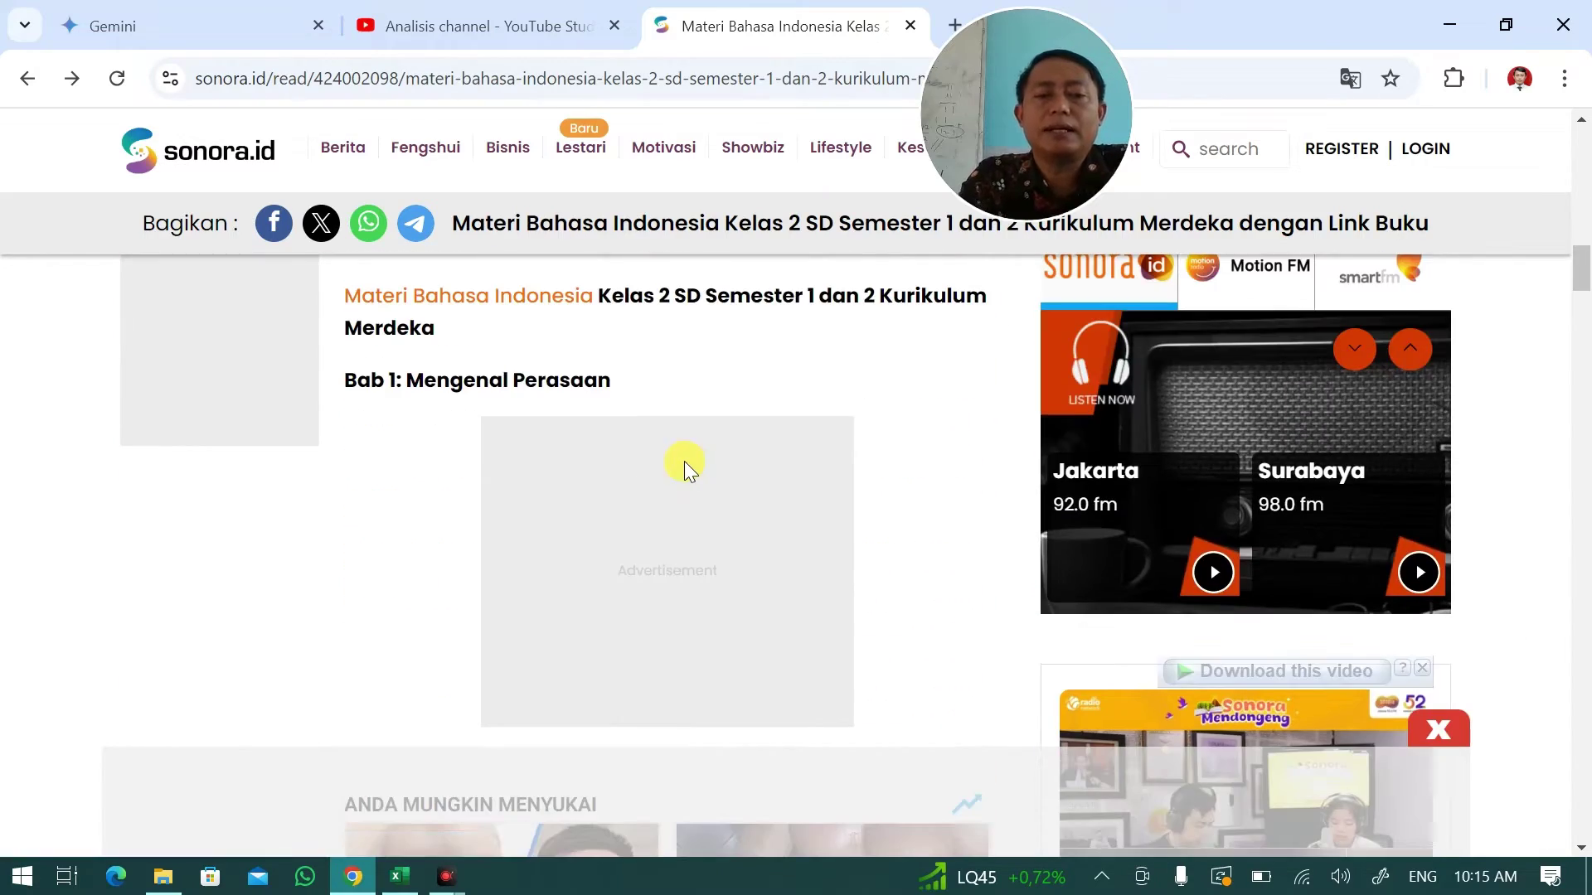
{"action": "key", "text": "alt+Tab"}
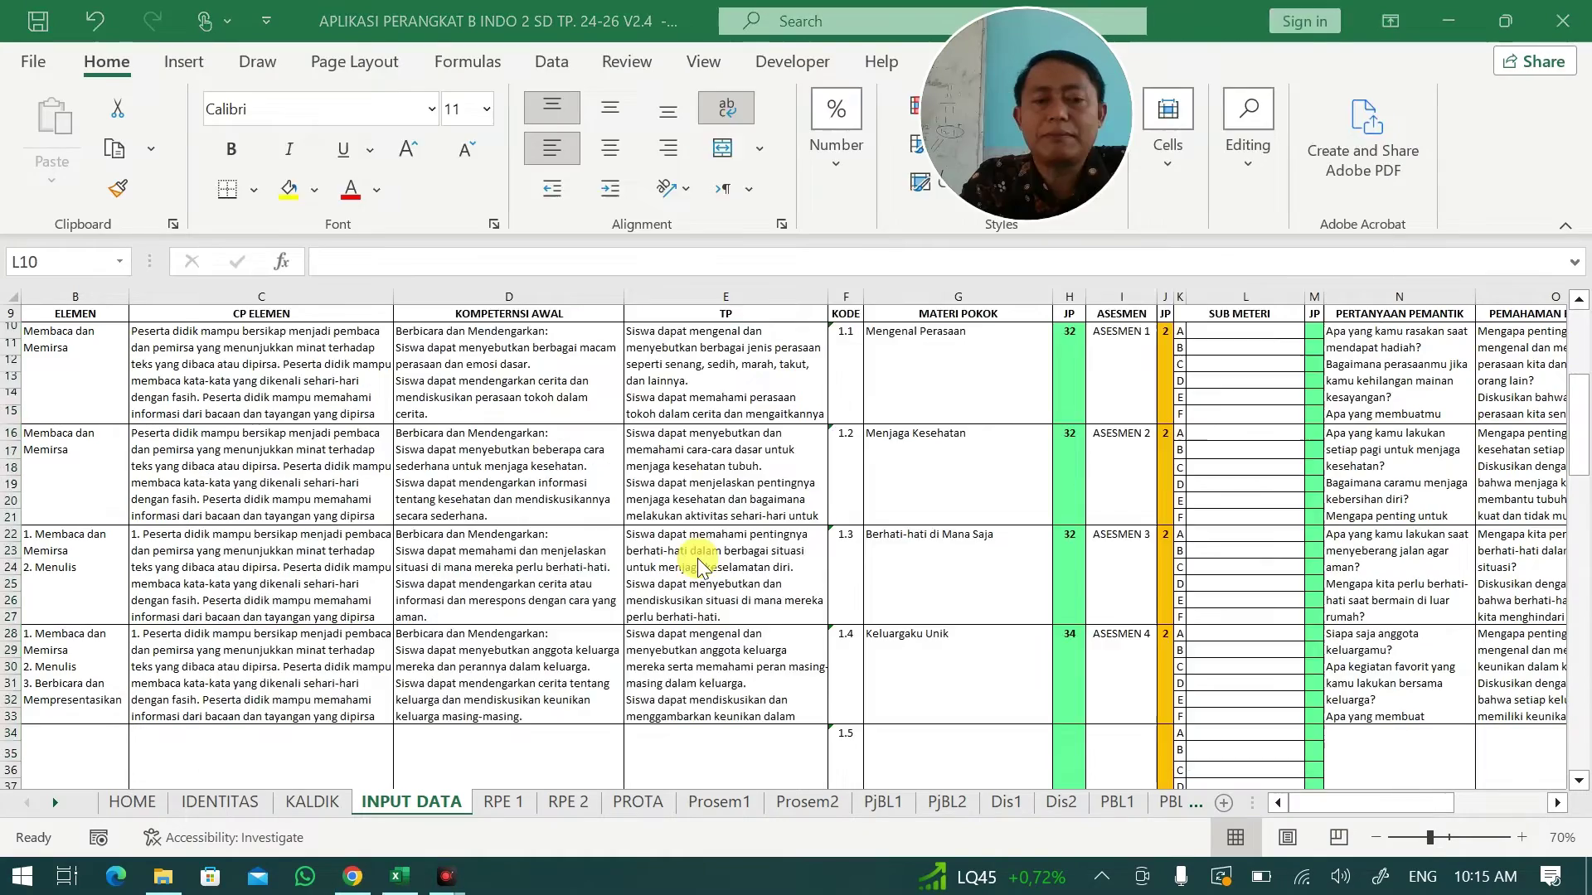
{"action": "key", "text": "alt+Tab"}
{"action": "scroll", "coordinate": [409, 529], "scroll_direction": "down", "scroll_amount": 5}
{"action": "scroll", "coordinate": [409, 529], "scroll_direction": "down", "scroll_amount": 6}
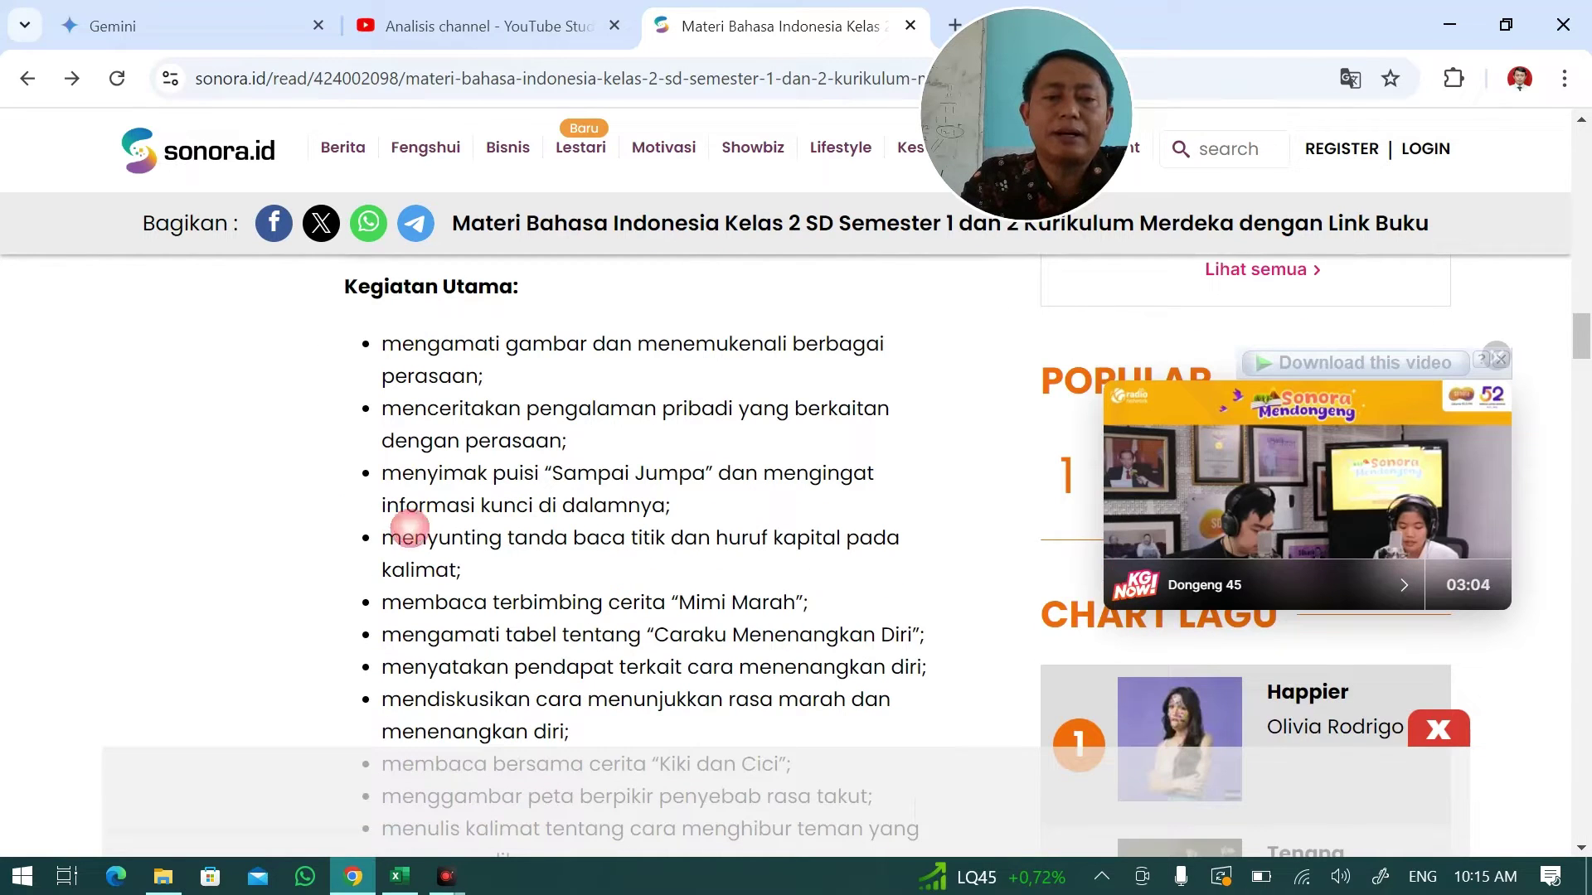
{"action": "scroll", "coordinate": [410, 529], "scroll_direction": "down", "scroll_amount": 2}
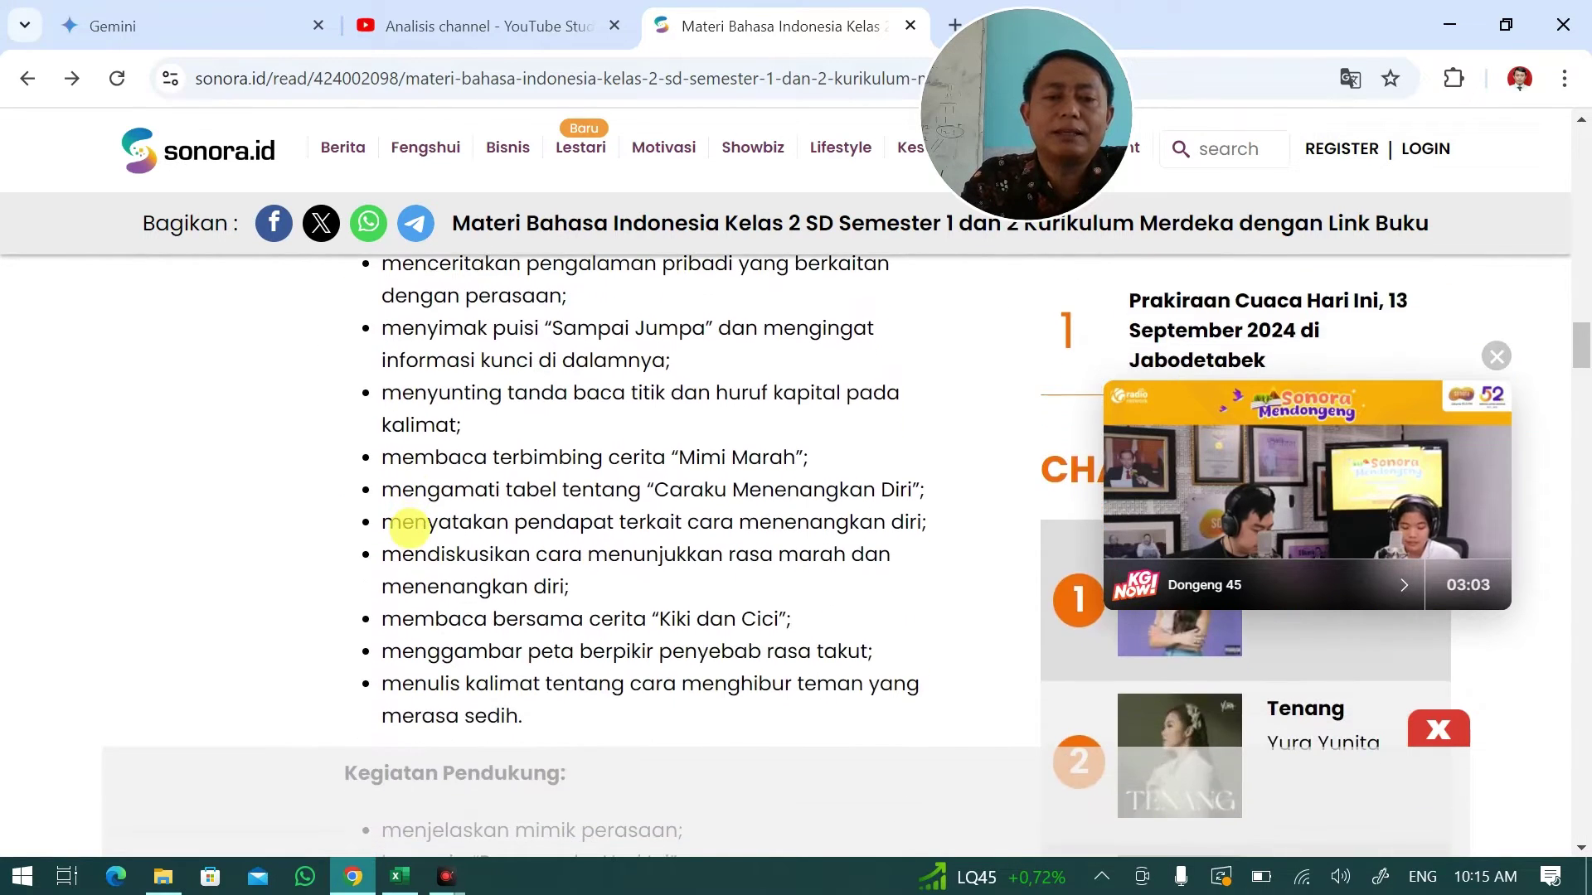
{"action": "scroll", "coordinate": [409, 527], "scroll_direction": "down", "scroll_amount": 4}
{"action": "scroll", "coordinate": [409, 527], "scroll_direction": "down", "scroll_amount": 1}
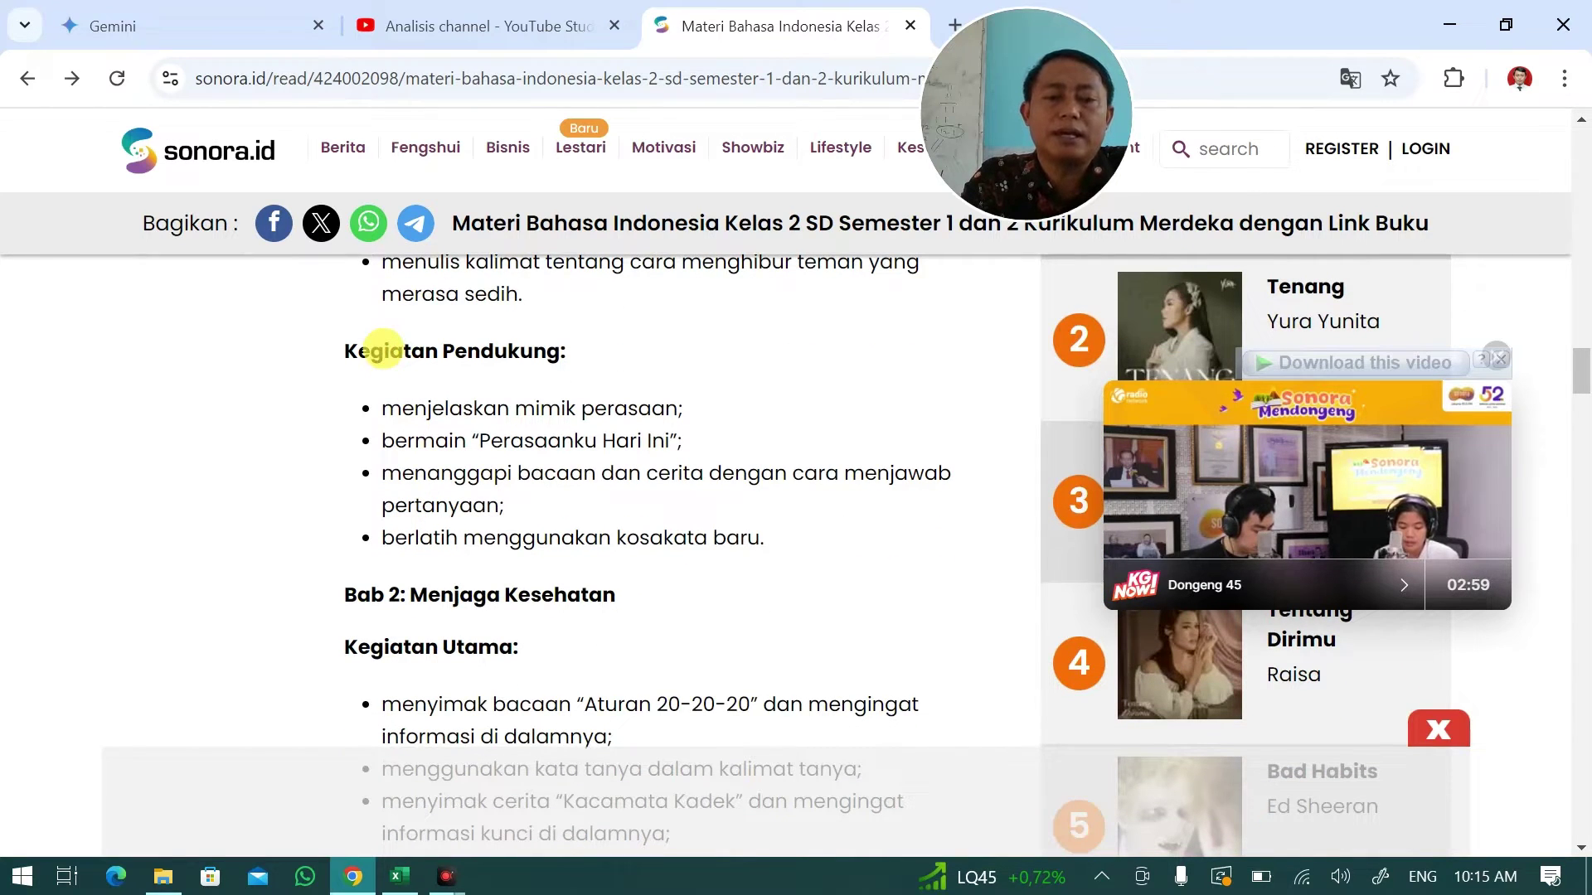
Back in Excel, enter Kegiatan Utama and Kegiatan Pendukung as sub-materials A and B of topic 1.1.
{"action": "key", "text": "alt+Tab"}
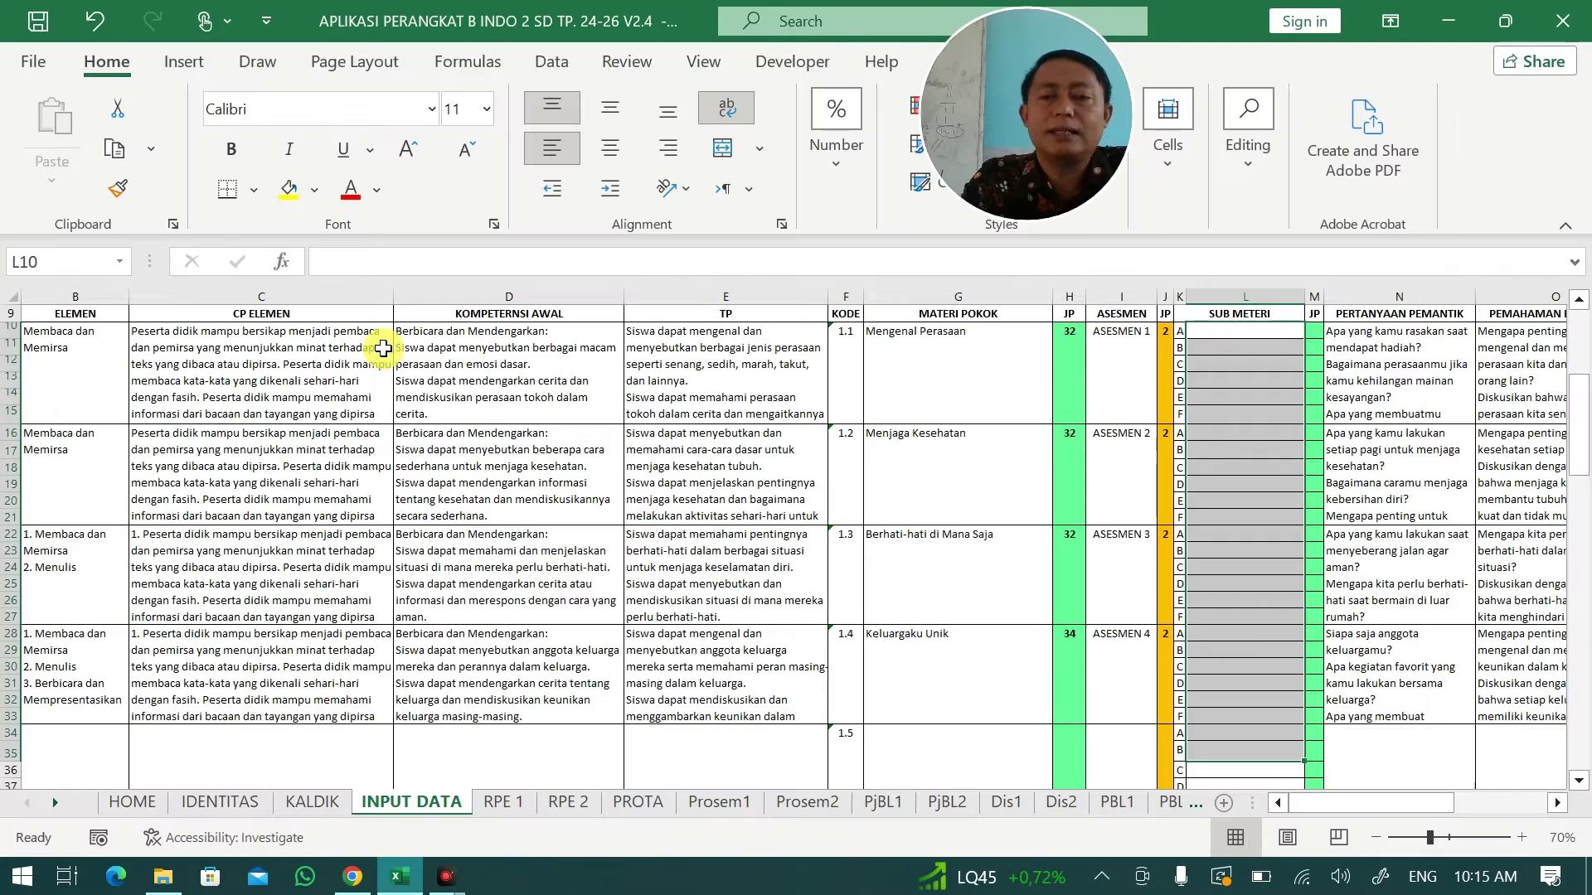
{"action": "left_click", "coordinate": [1252, 334]}
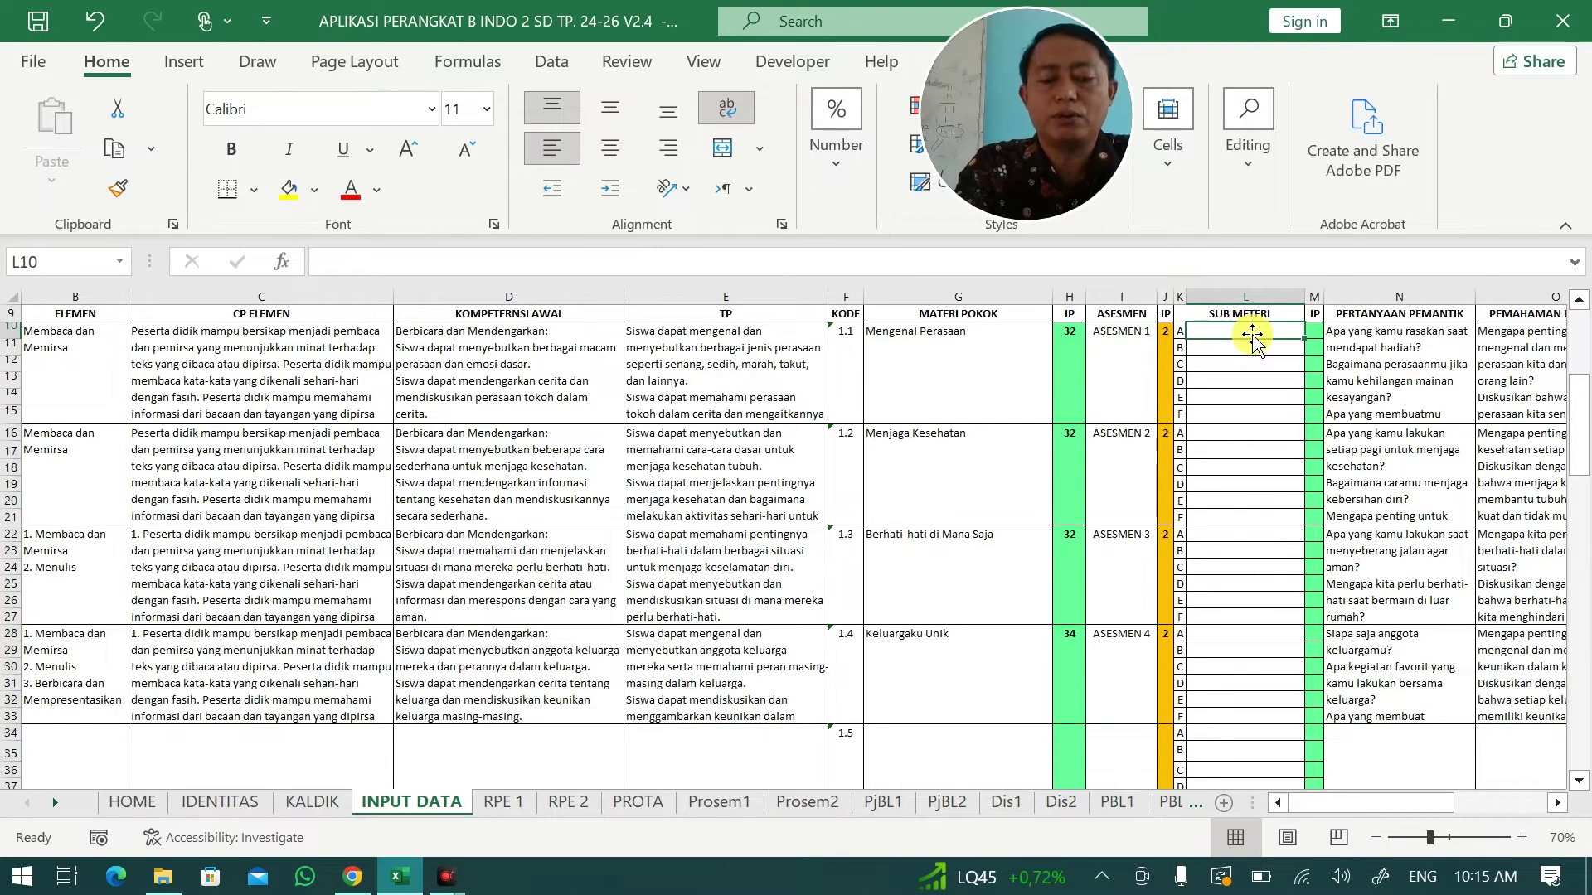
{"action": "key", "text": "alt+Tab"}
{"action": "key", "text": "alt+Tab"}
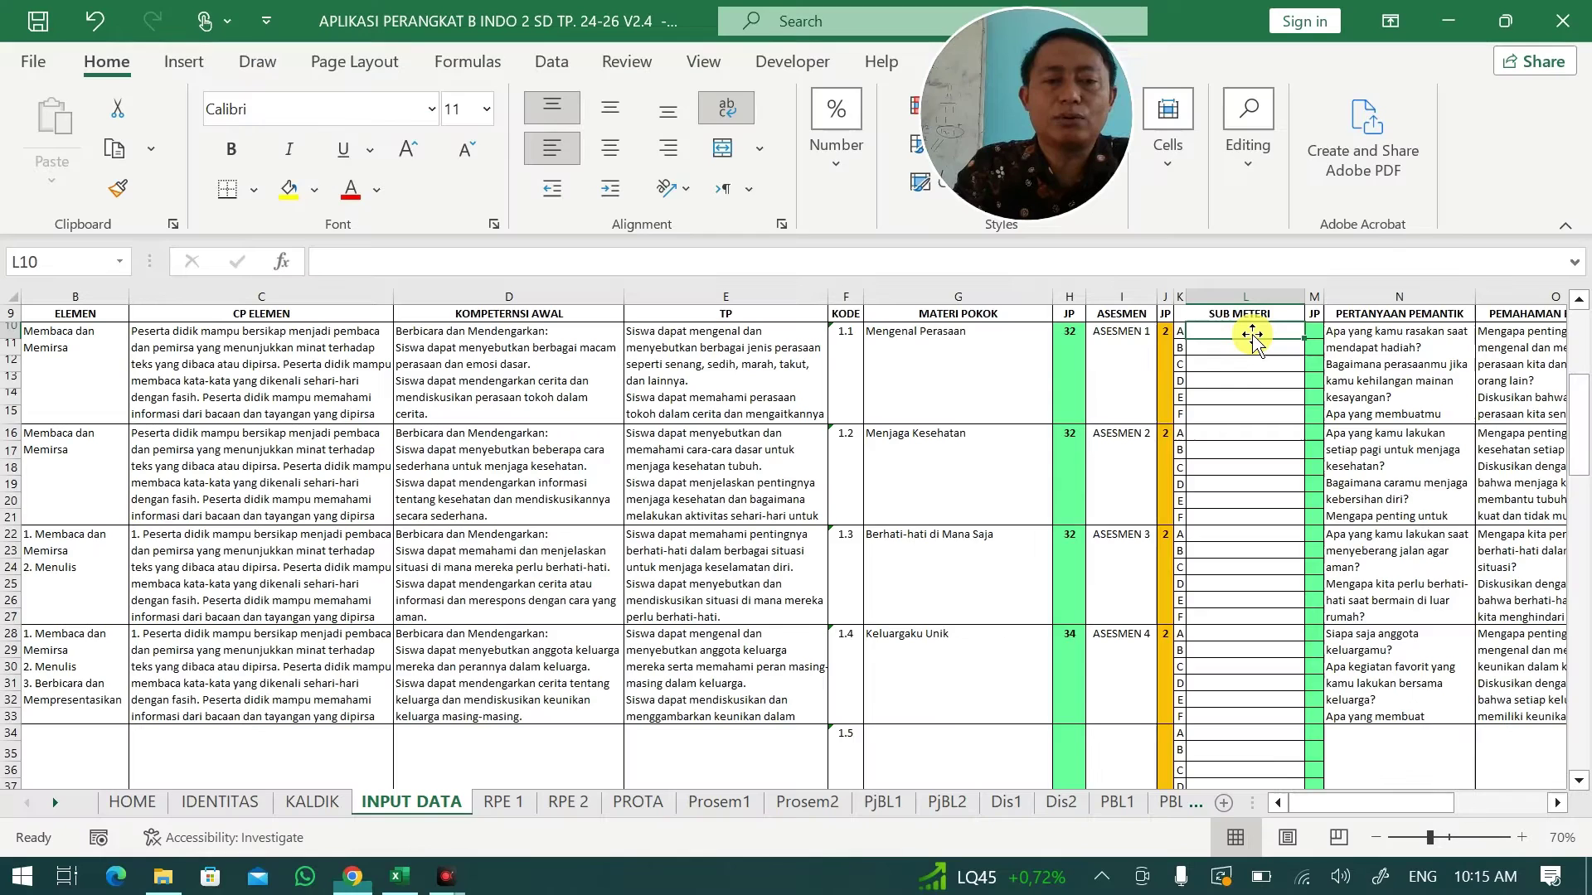
{"action": "key", "text": "alt+Tab"}
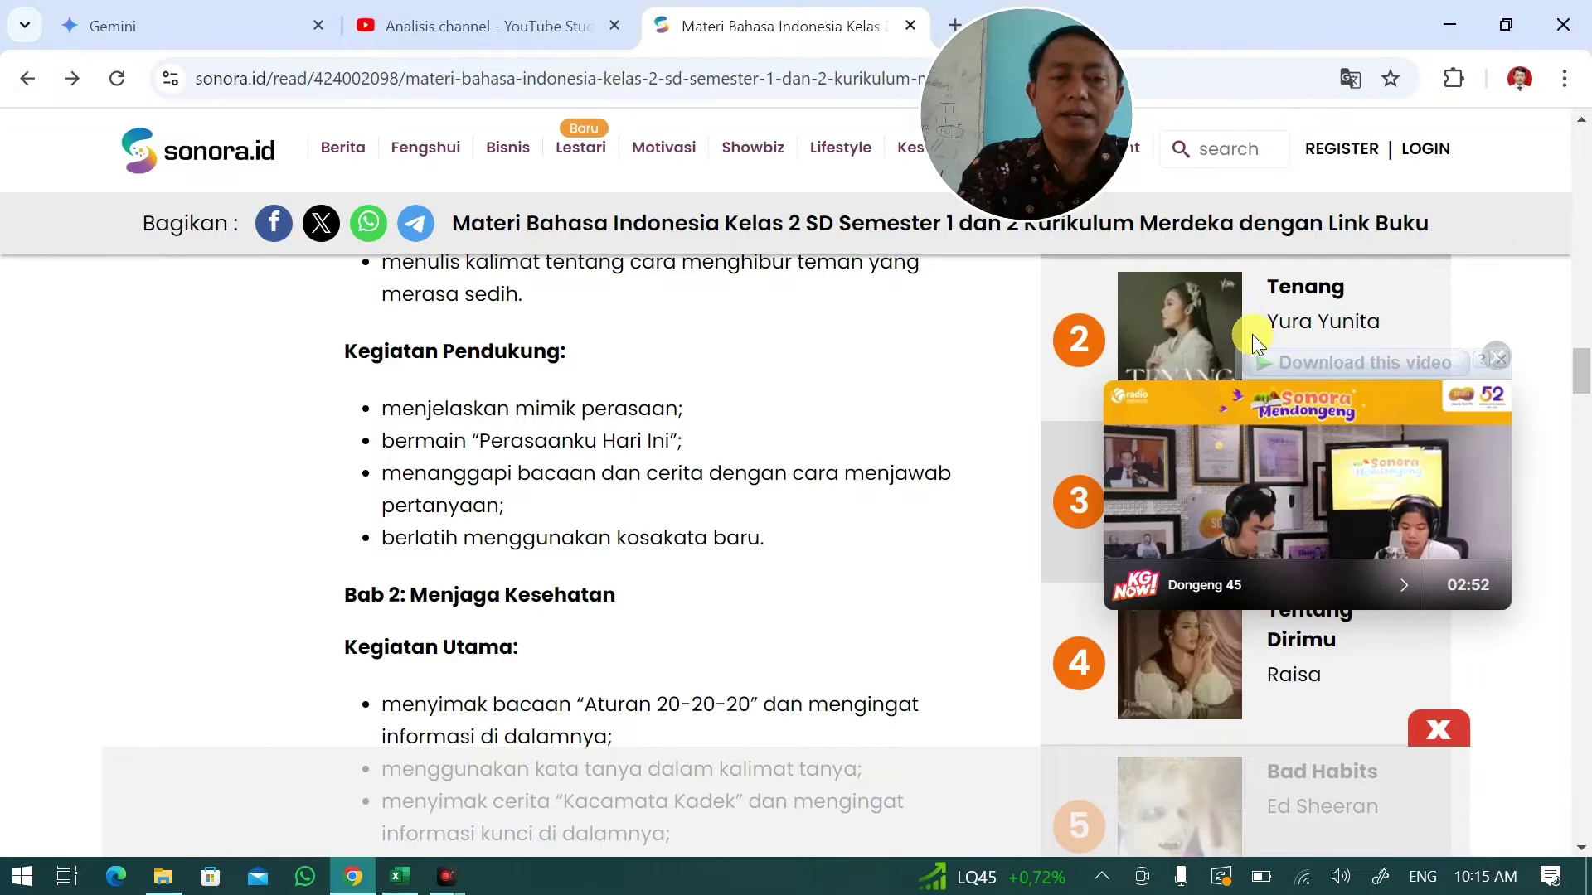
{"action": "key", "text": "alt+Tab"}
{"action": "type", "text": "Ke"}
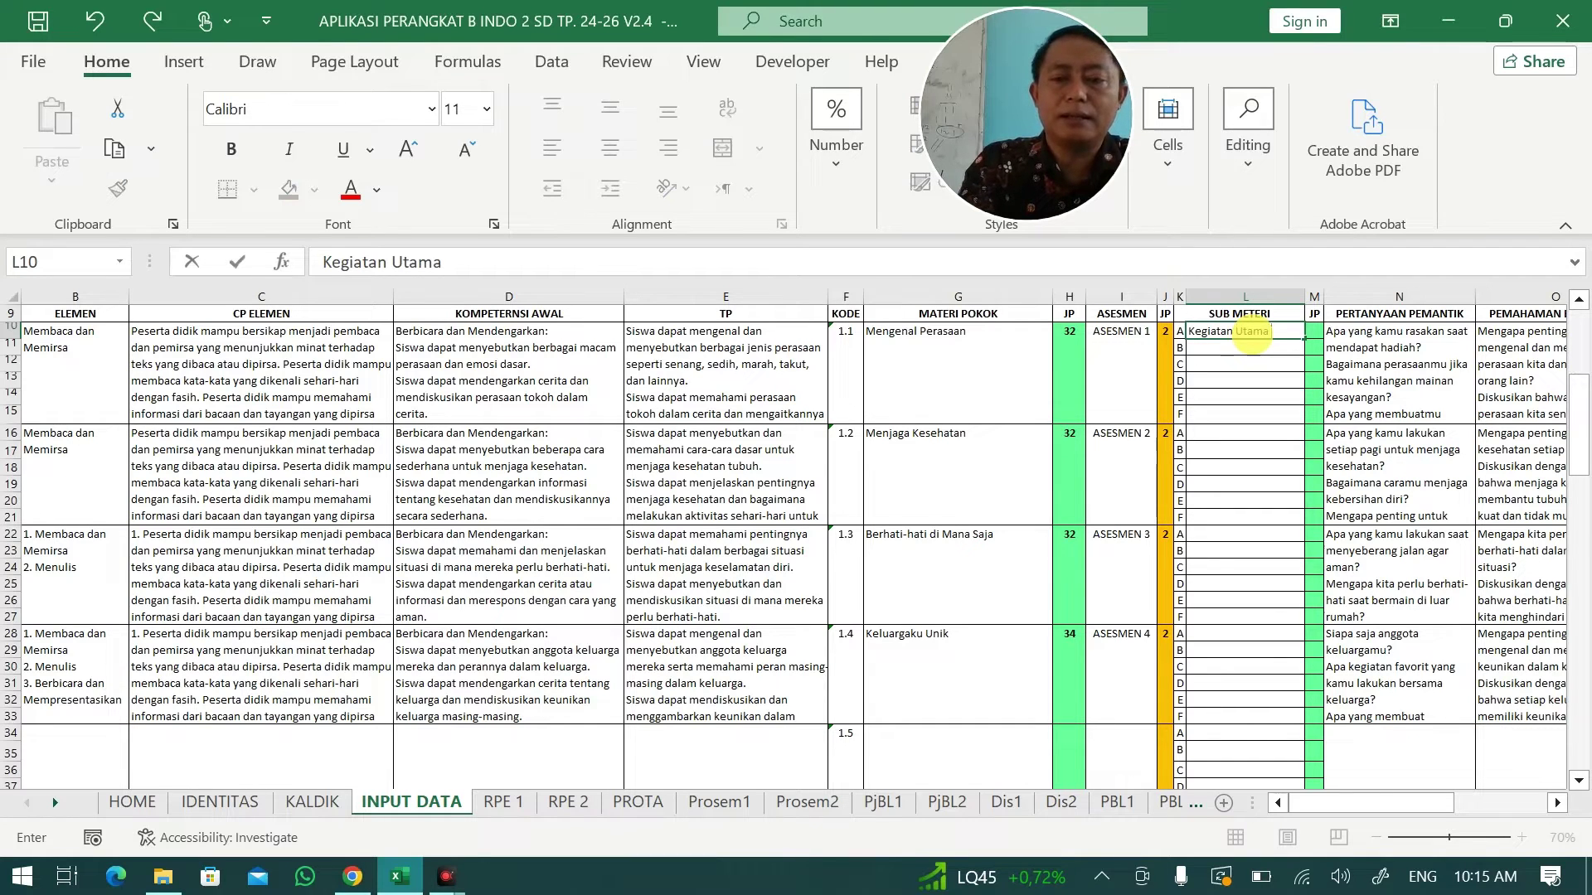
{"action": "key", "text": "Return"}
{"action": "type", "text": "Kegiatan Pendukung"}
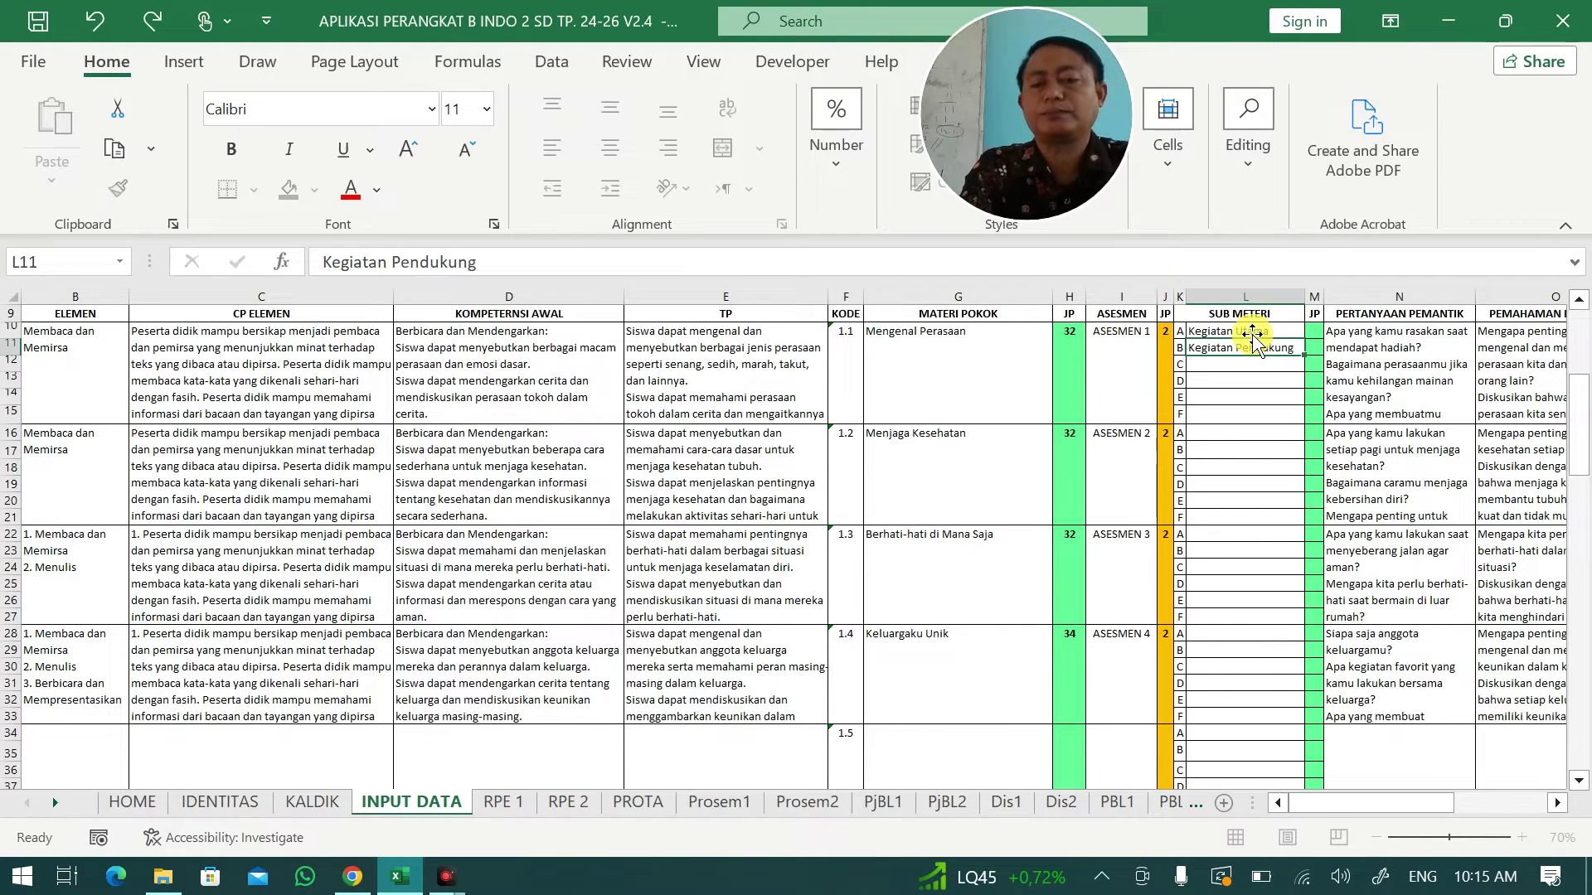
{"action": "key", "text": "Return"}
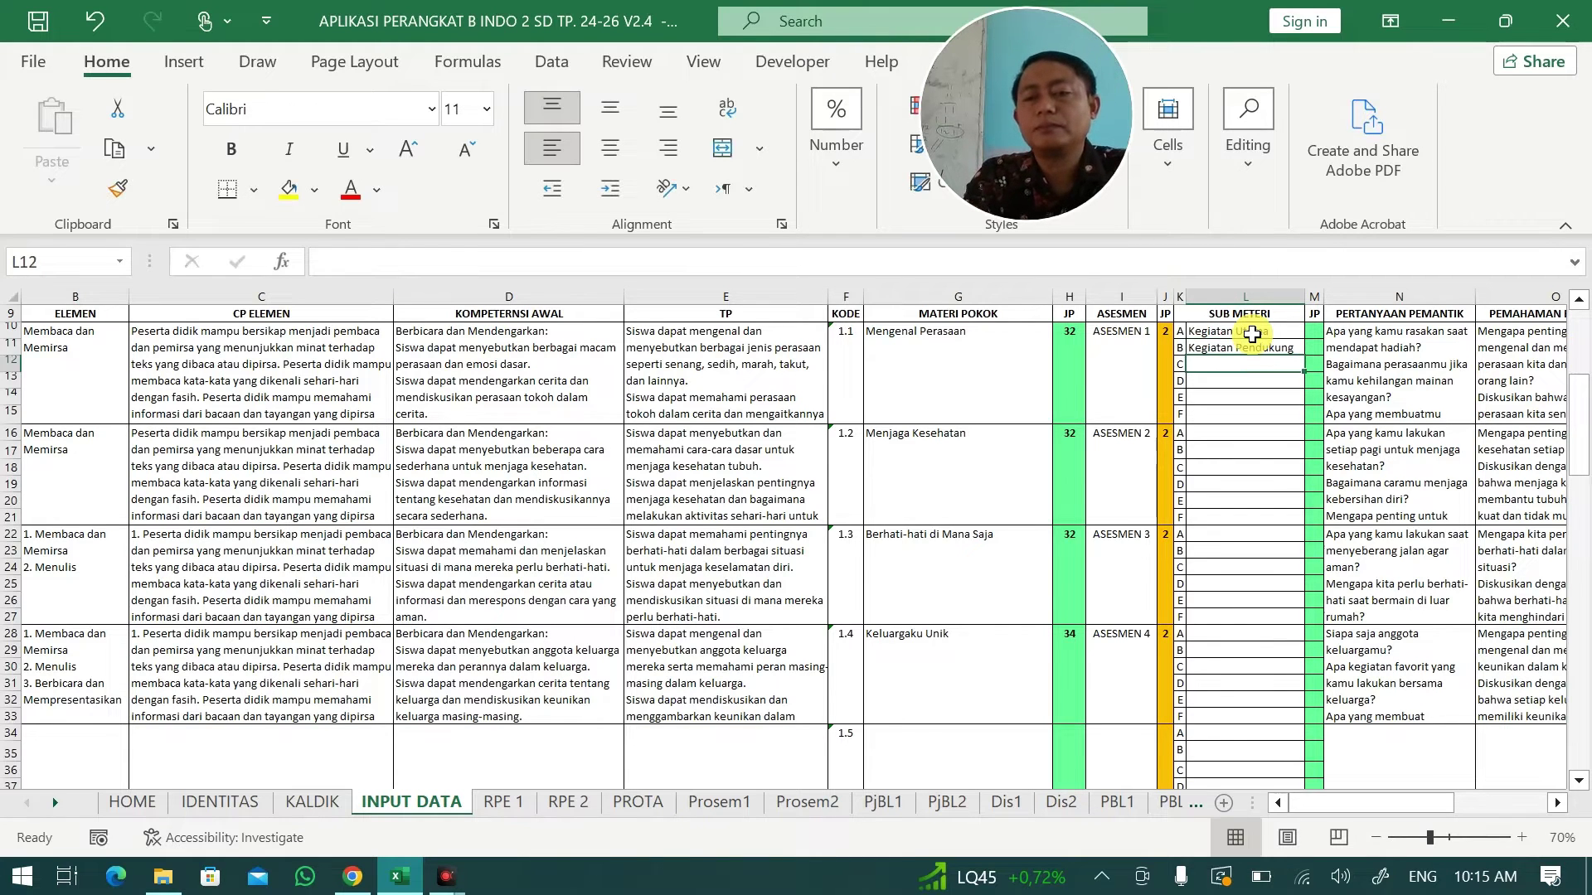
Read the Bab 2 Menjaga Kesehatan main and supporting activities in the sonora.id article in Chrome.
{"action": "key", "text": "alt+Tab"}
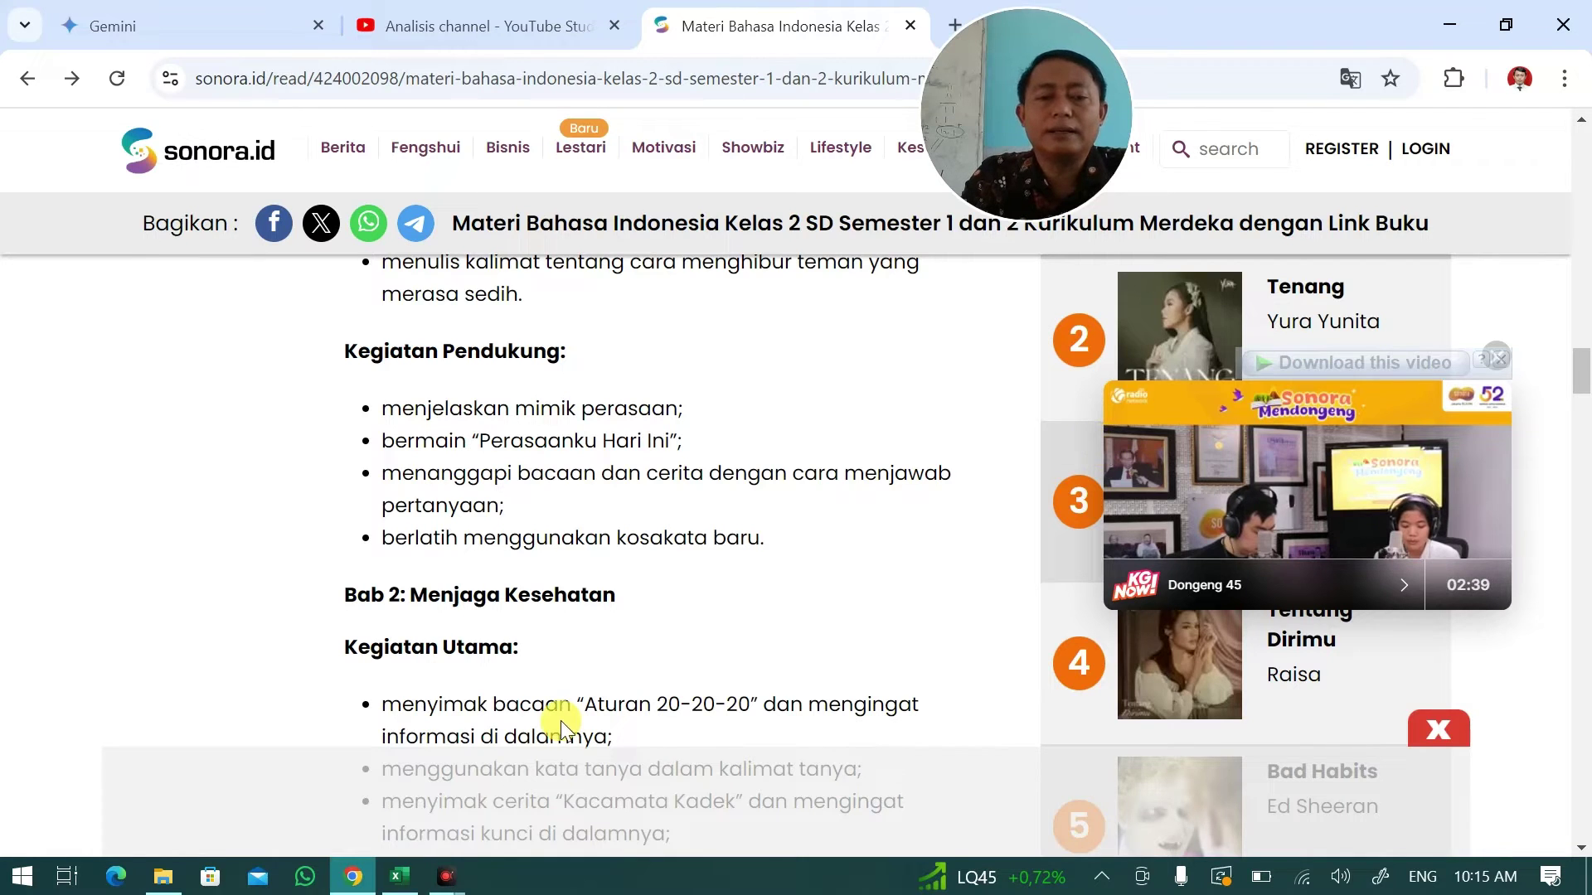
{"action": "scroll", "coordinate": [560, 720], "scroll_direction": "down", "scroll_amount": 11}
{"action": "scroll", "coordinate": [560, 720], "scroll_direction": "up", "scroll_amount": 4}
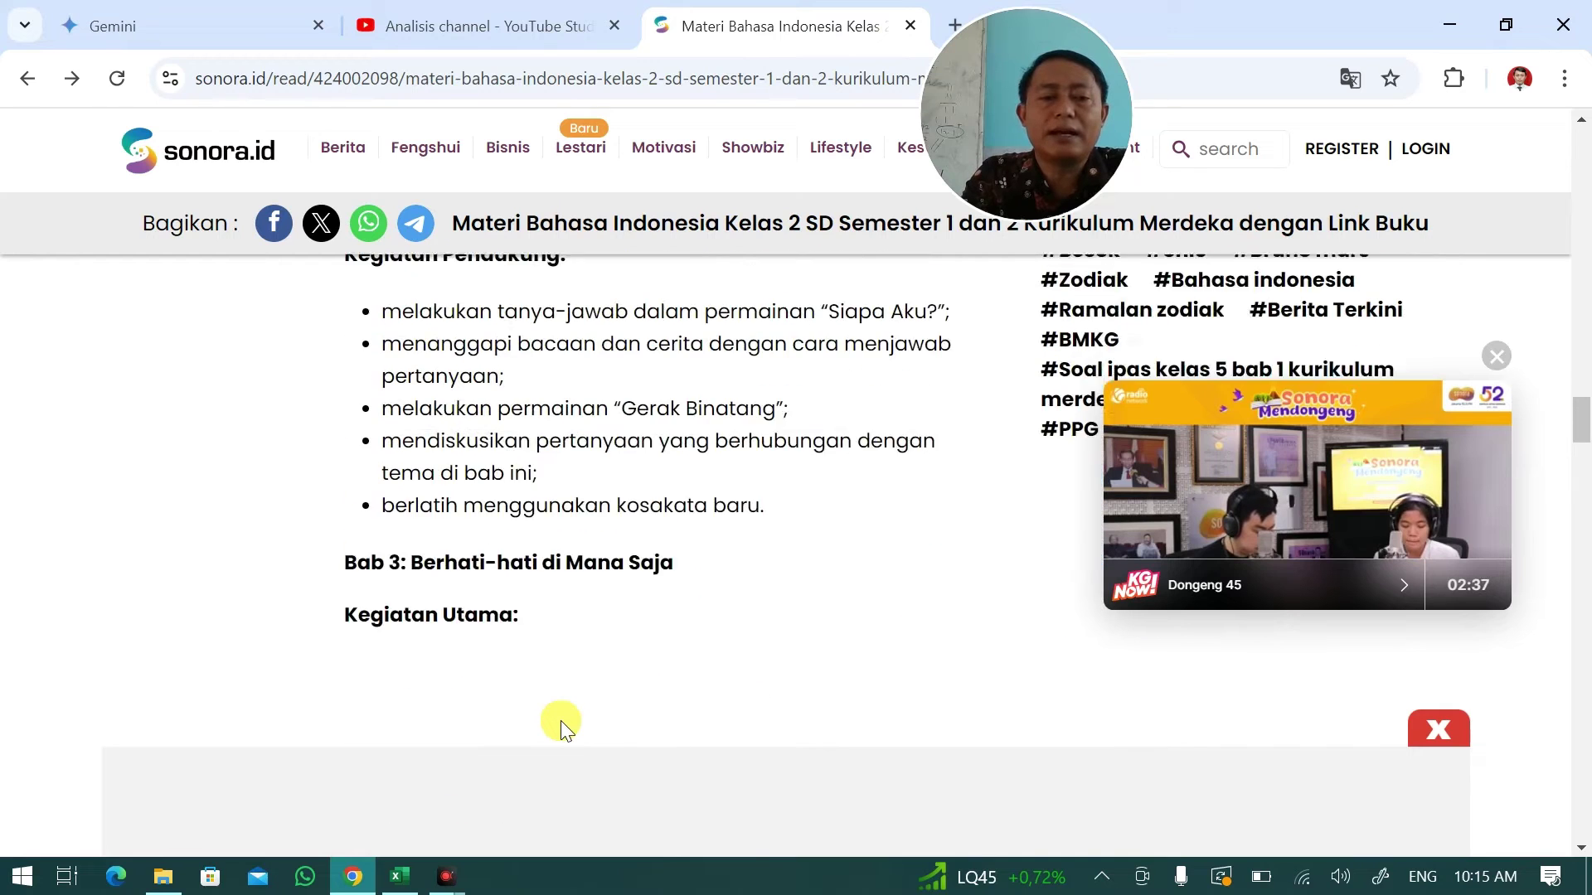
{"action": "scroll", "coordinate": [560, 720], "scroll_direction": "up", "scroll_amount": 2}
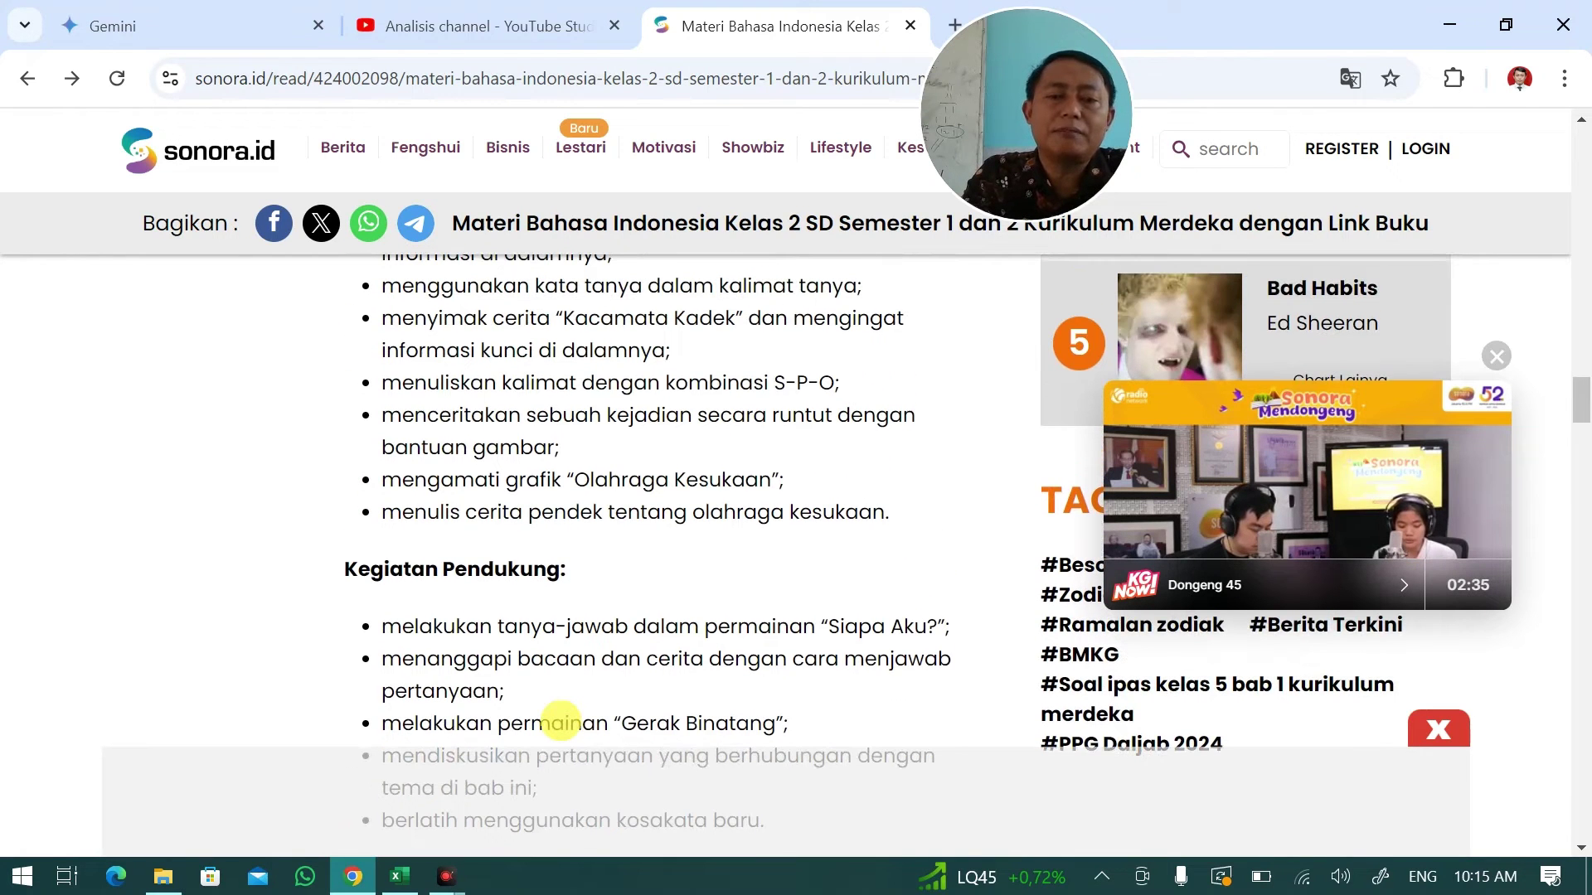
{"action": "scroll", "coordinate": [561, 720], "scroll_direction": "down", "scroll_amount": 1}
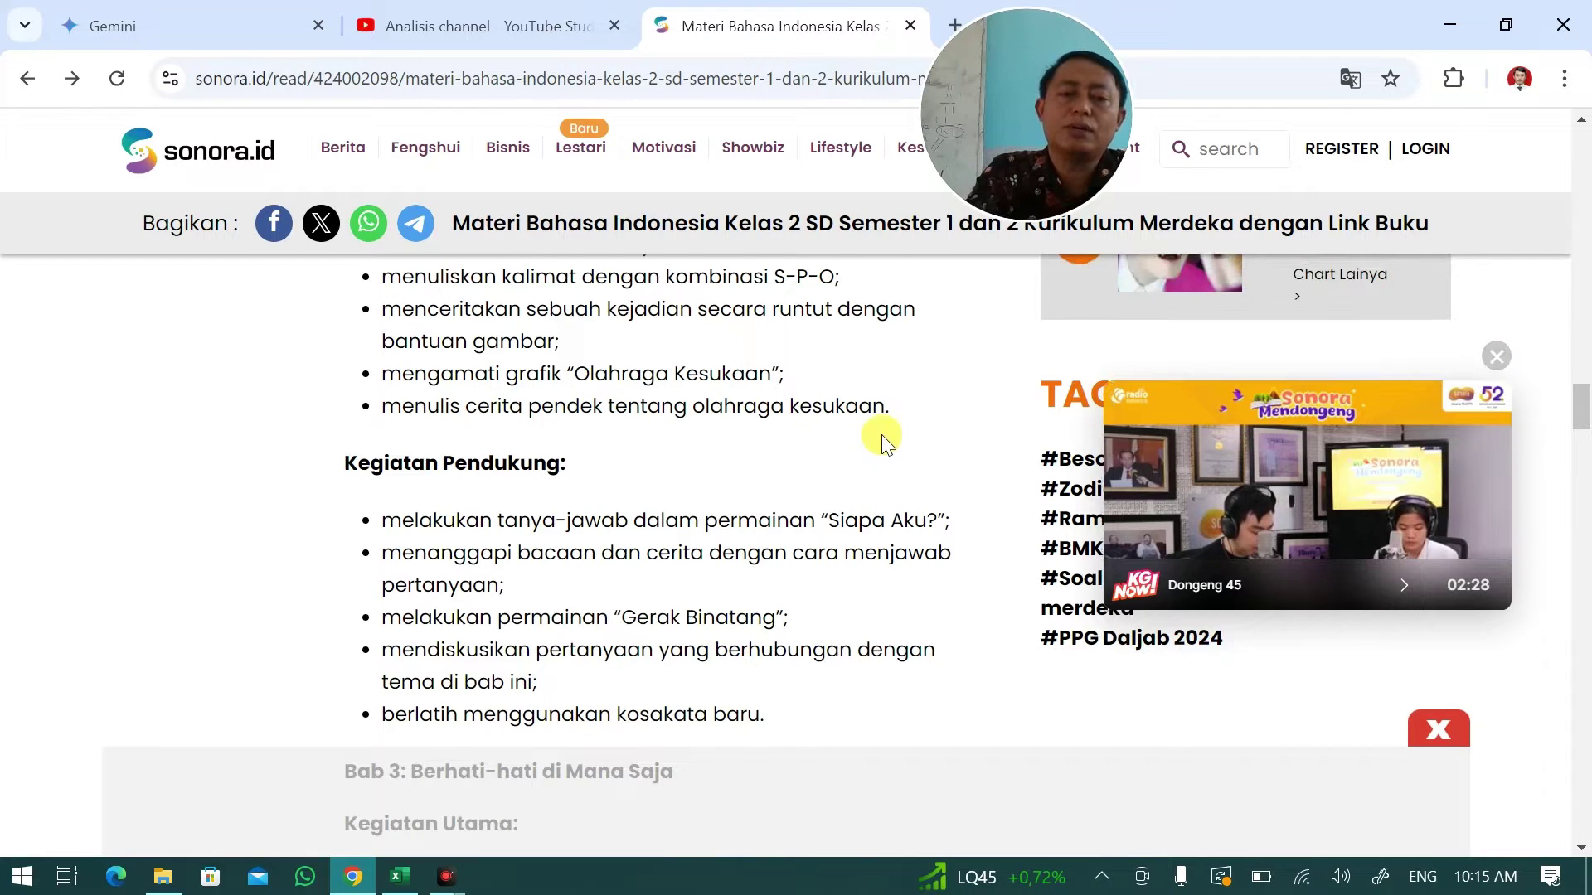
{"action": "scroll", "coordinate": [882, 435], "scroll_direction": "up", "scroll_amount": 3}
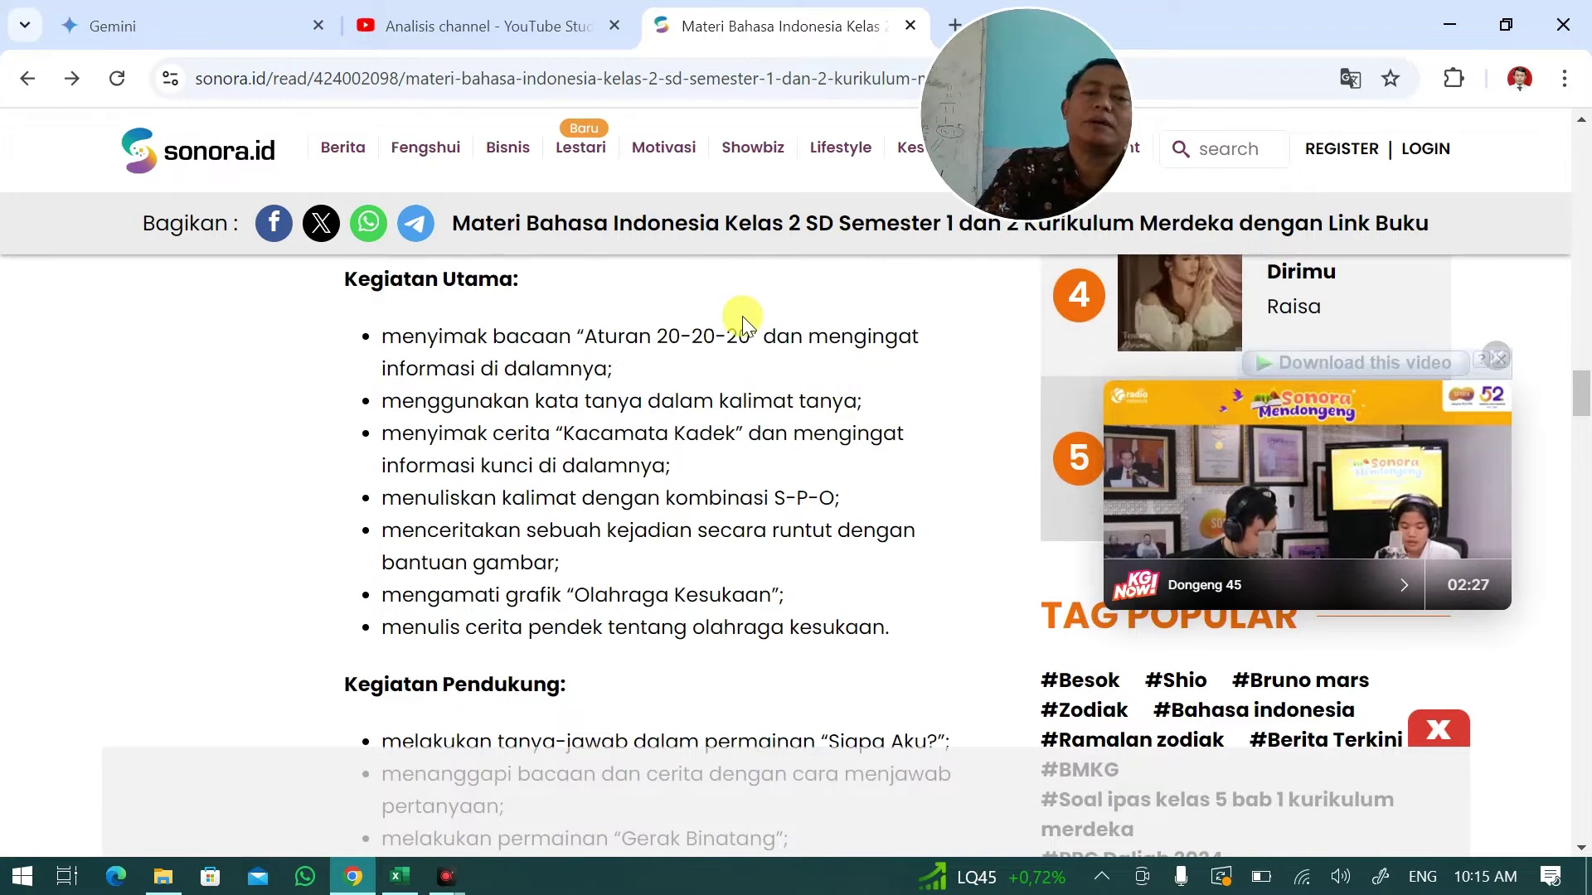
Examine the activities listed under Kegiatan Utama in the sonora.id article, comparing them with the SUB METERI column in Excel.
{"action": "left_click_drag", "start_coordinate": [739, 335], "coordinate": [708, 599]}
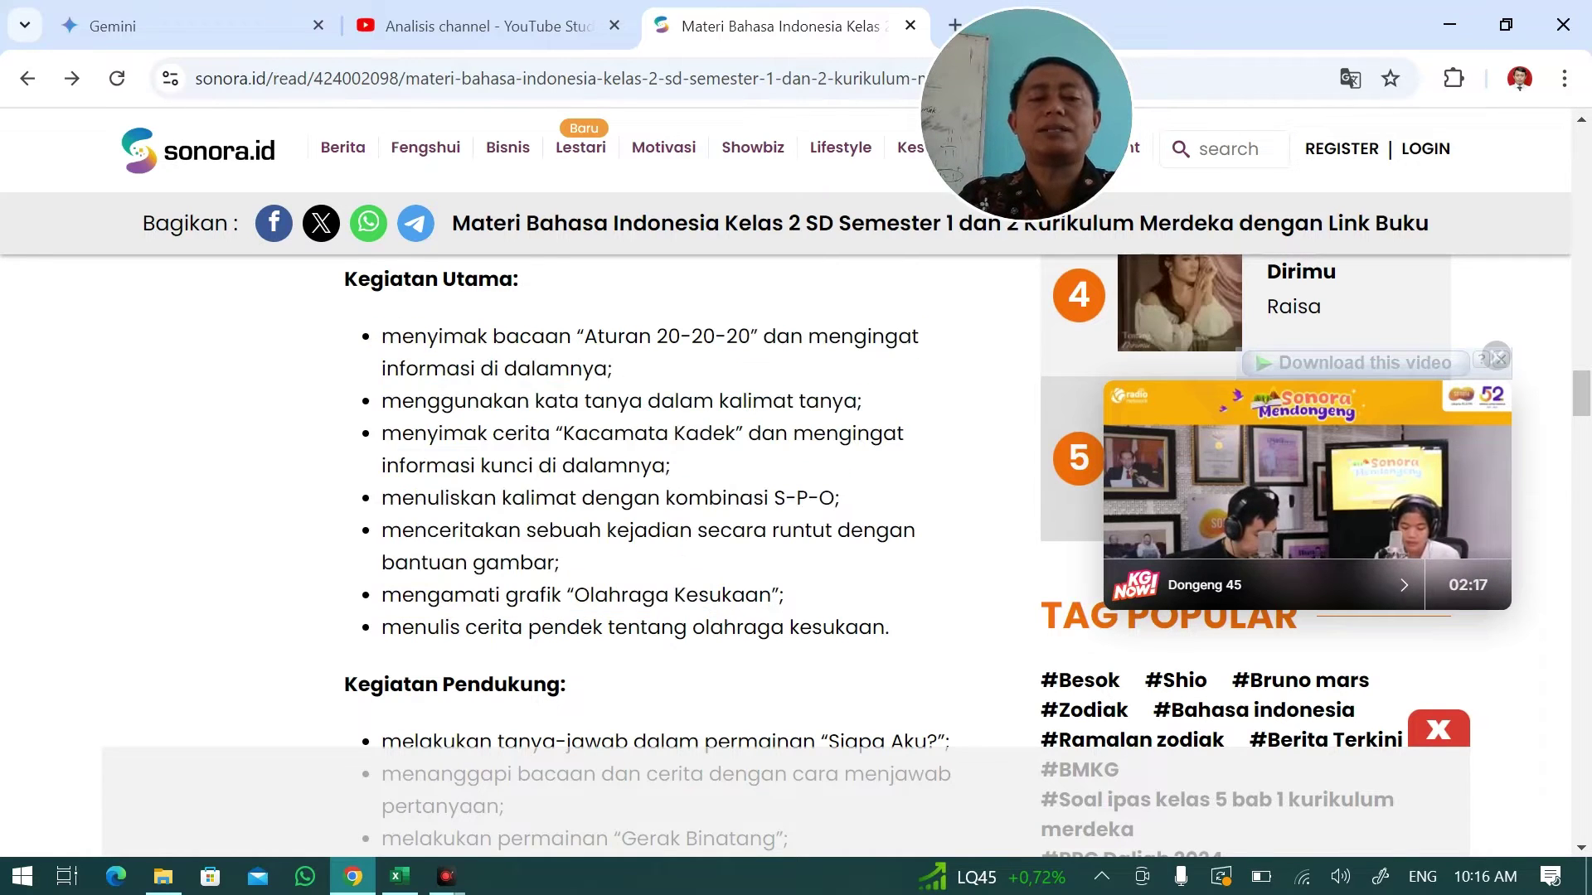
{"action": "double_click", "coordinate": [388, 339]}
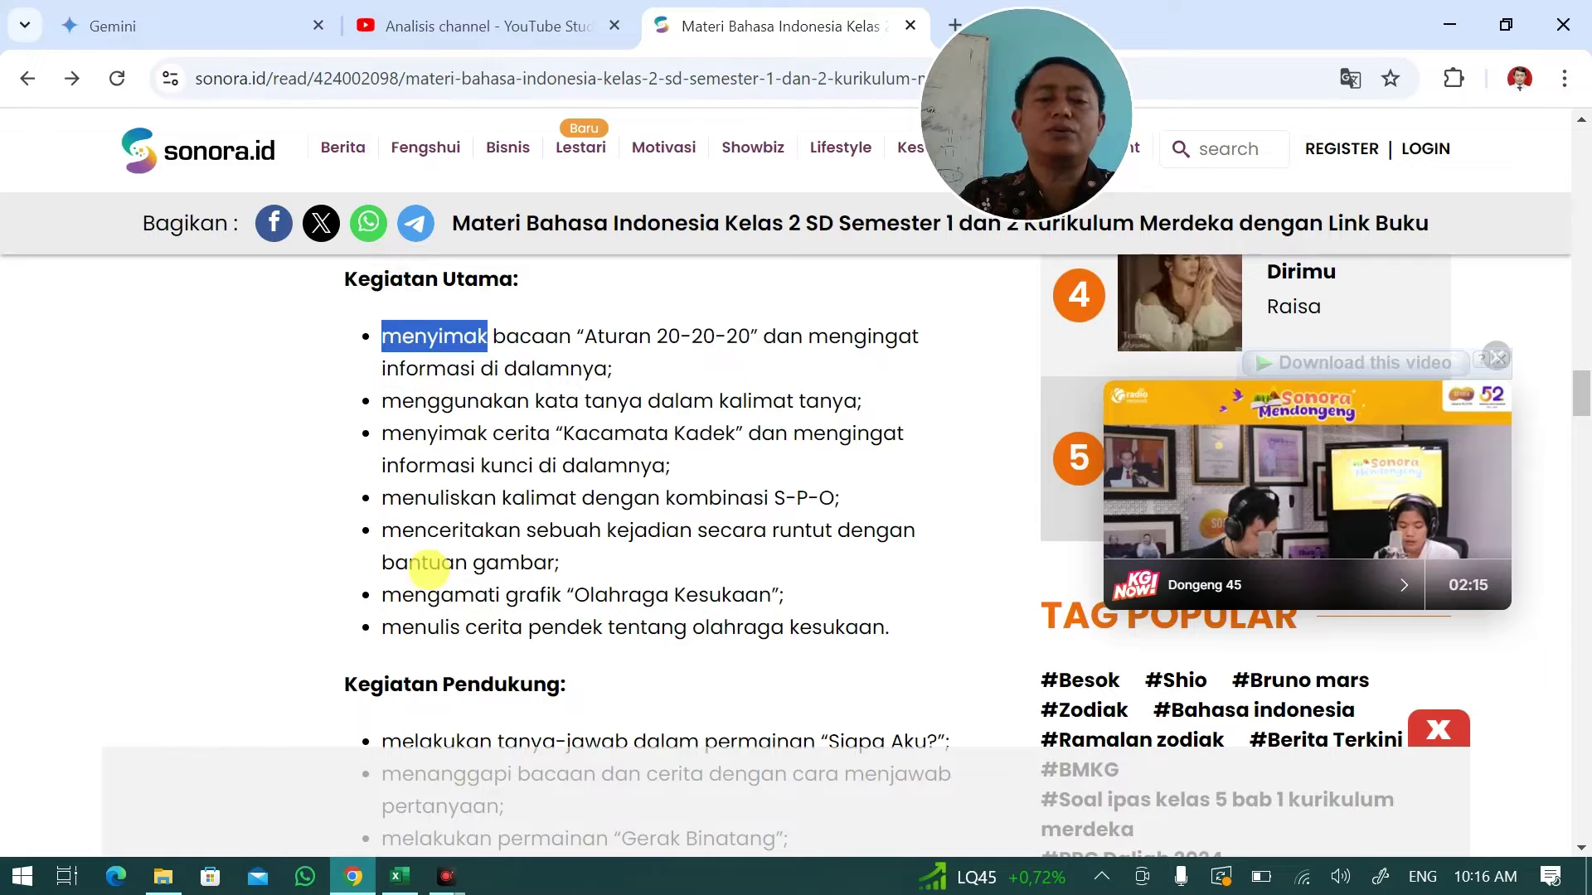
{"action": "key", "text": "alt+Tab"}
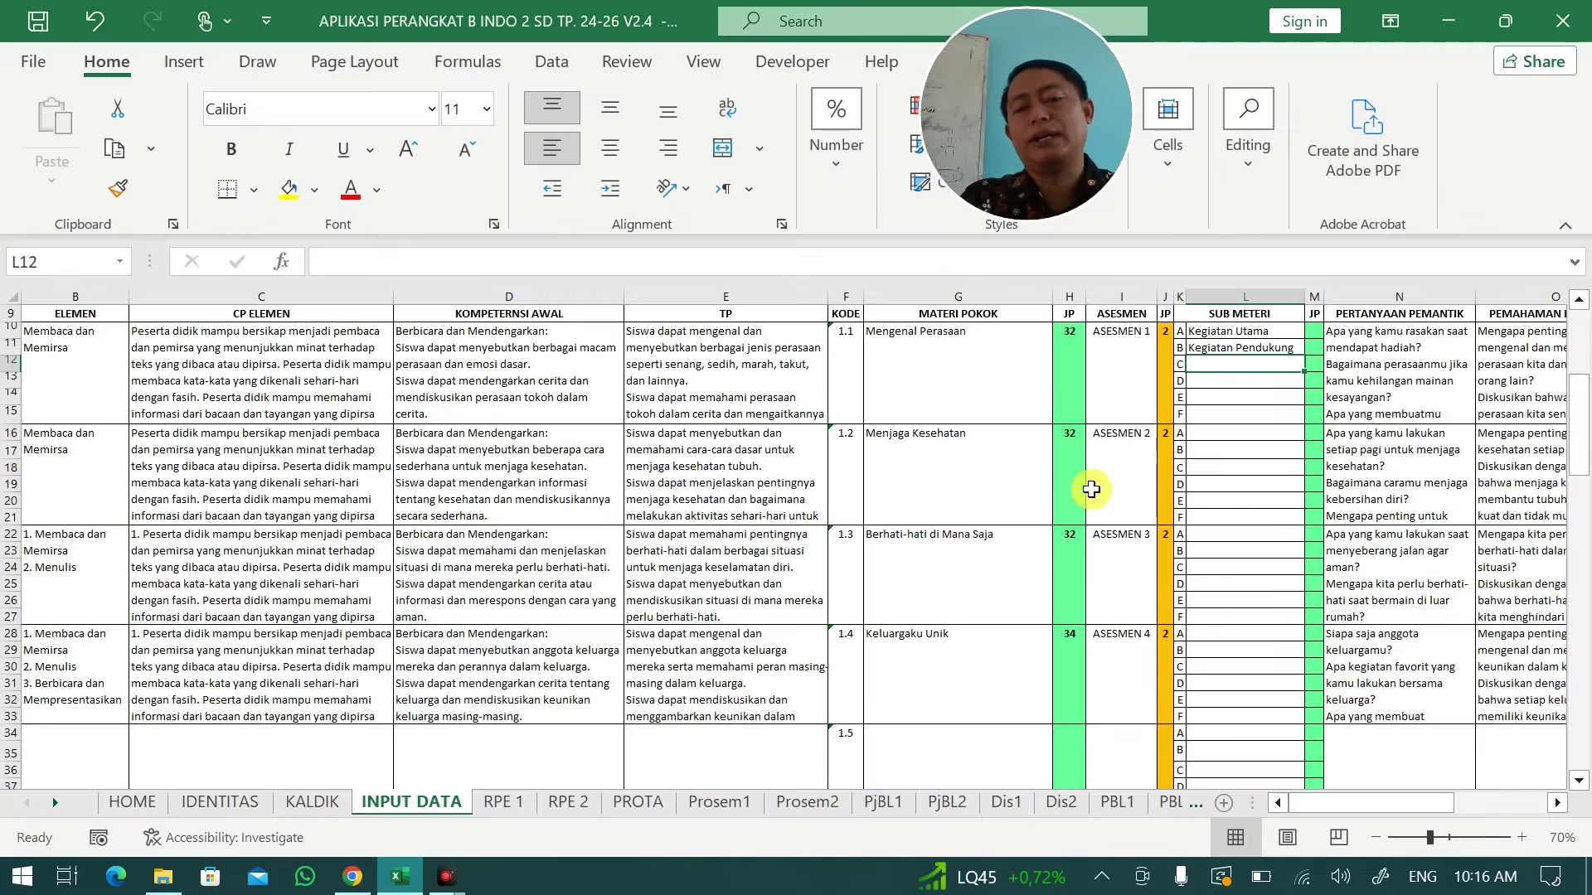
{"action": "key", "text": "alt+Tab"}
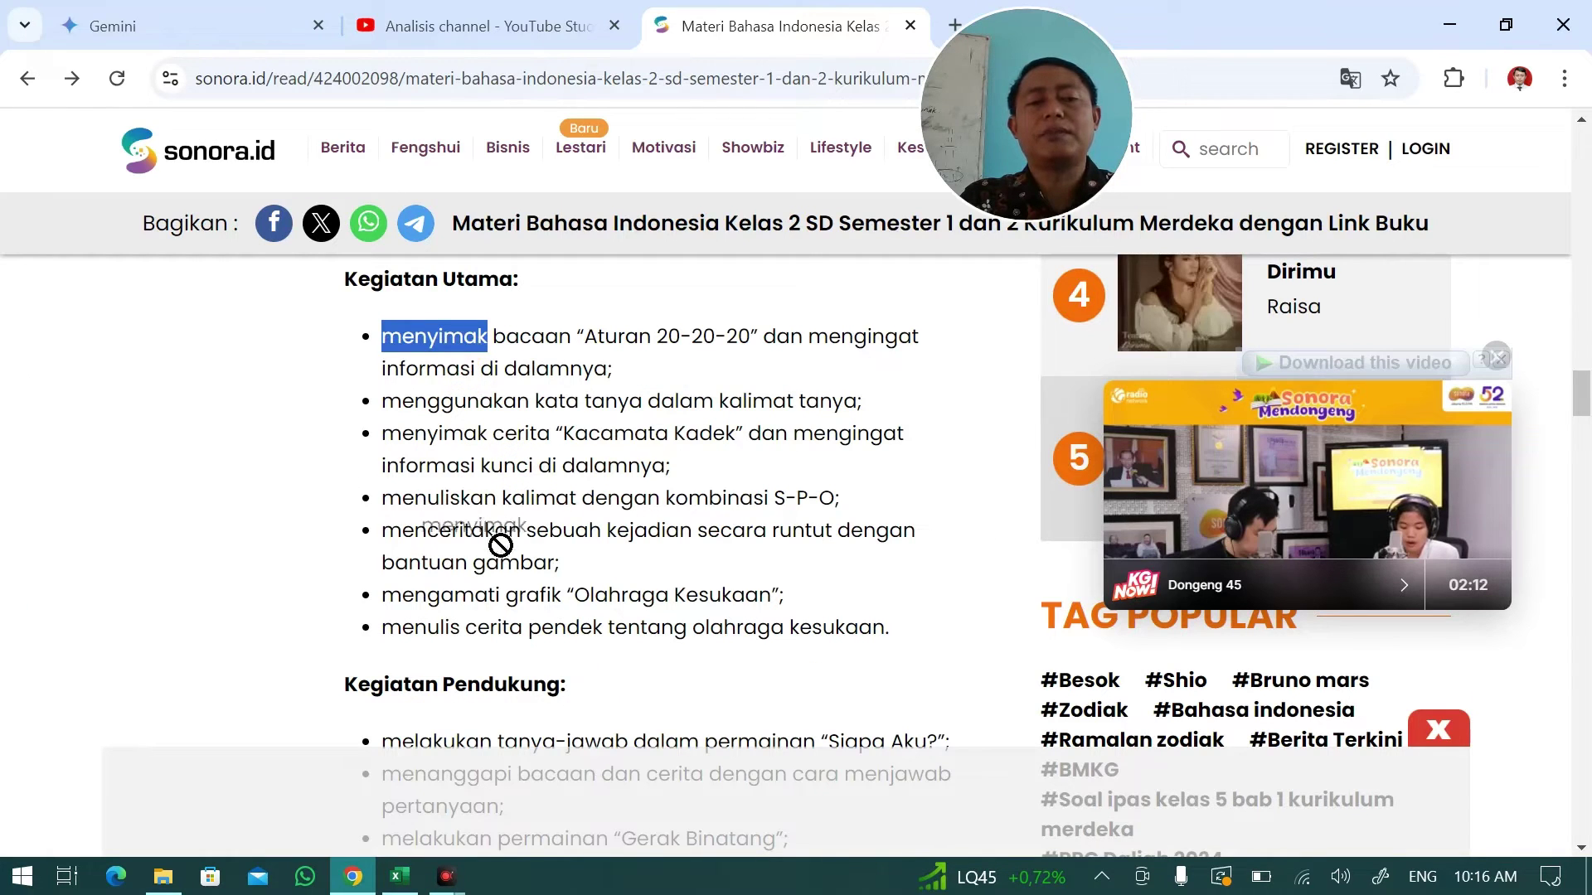
In Excel, copy the sub-material cells L10:L12 into the SUB METERI cells of topics 1.2, 1.3 and 1.4, starting at L16, L22 and L28.
{"action": "key", "text": "alt+Tab"}
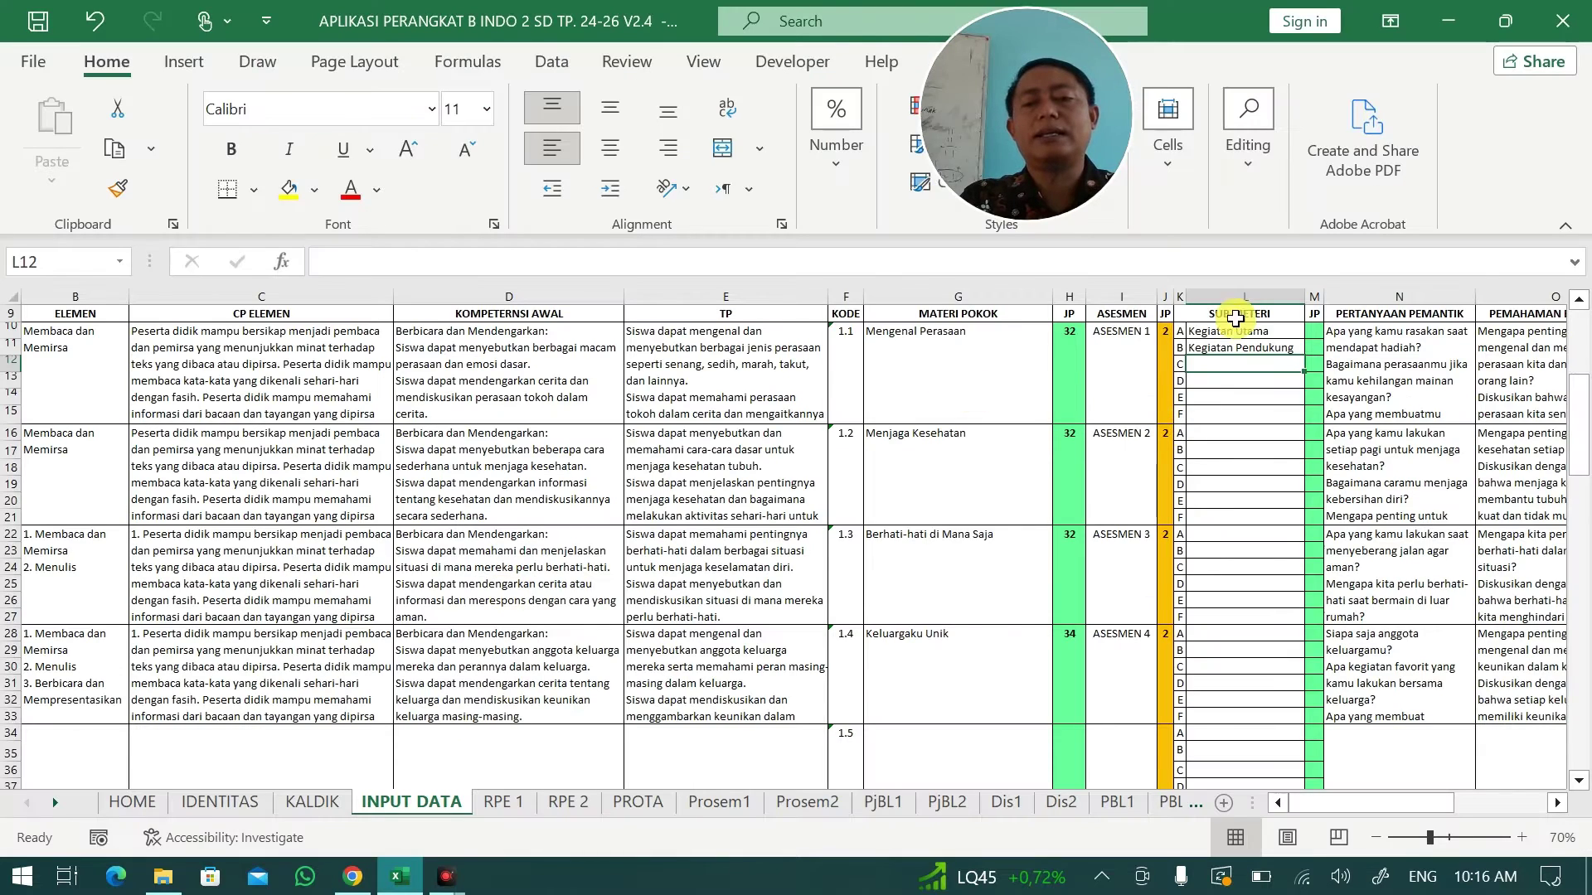
{"action": "left_click_drag", "start_coordinate": [1241, 334], "coordinate": [1241, 363]}
{"action": "key", "text": "ctrl+c"}
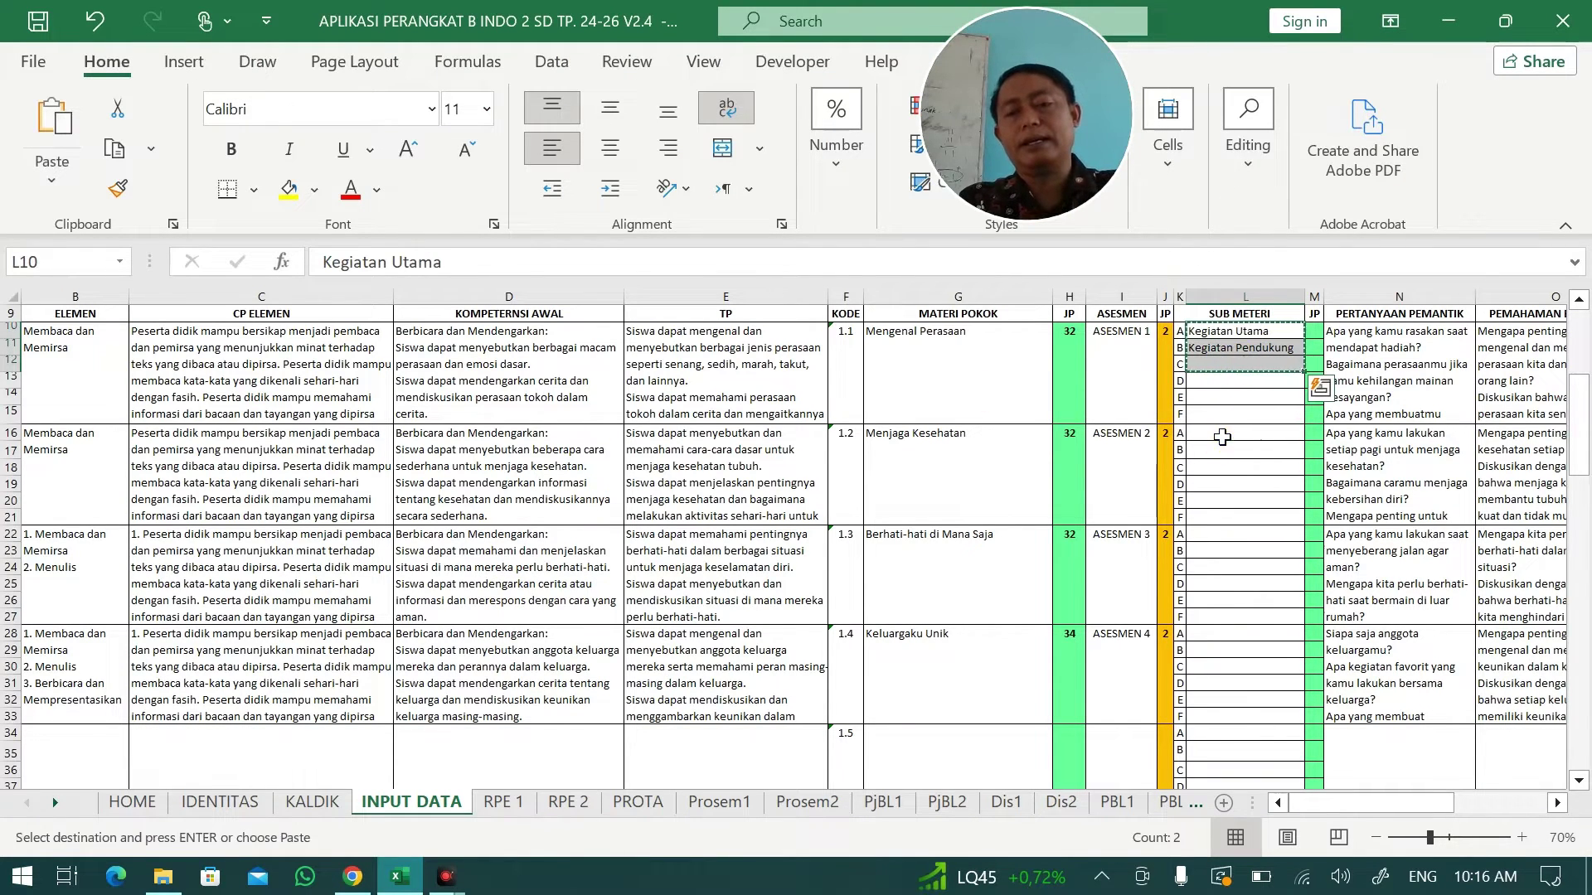
{"action": "left_click", "coordinate": [1224, 438]}
{"action": "key", "text": "ctrl+v"}
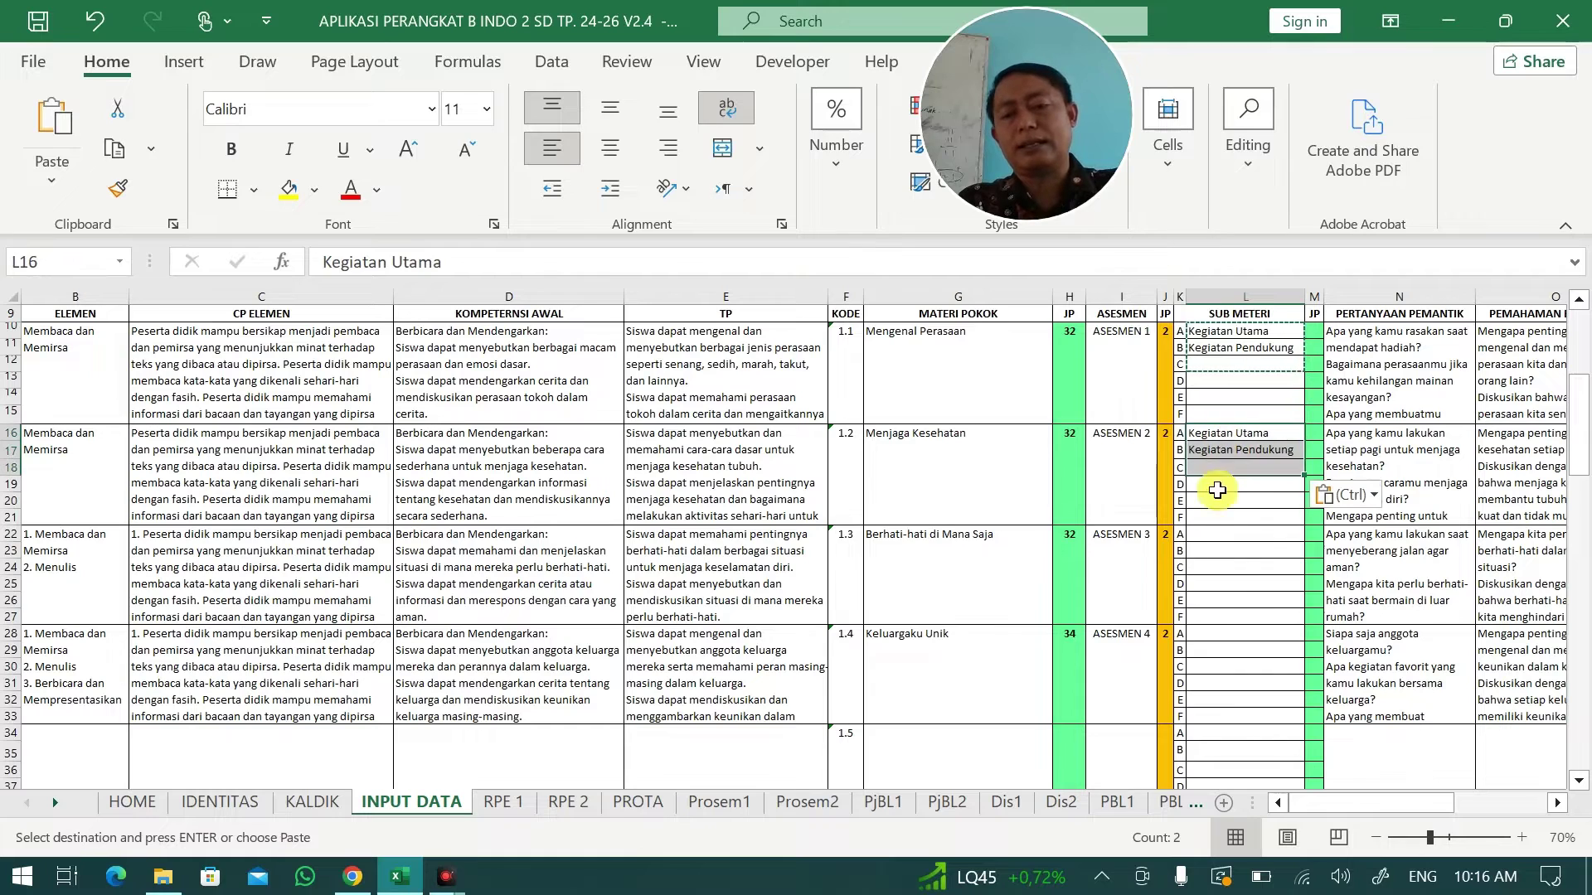
{"action": "left_click", "coordinate": [1222, 540]}
{"action": "key", "text": "ctrl+v"}
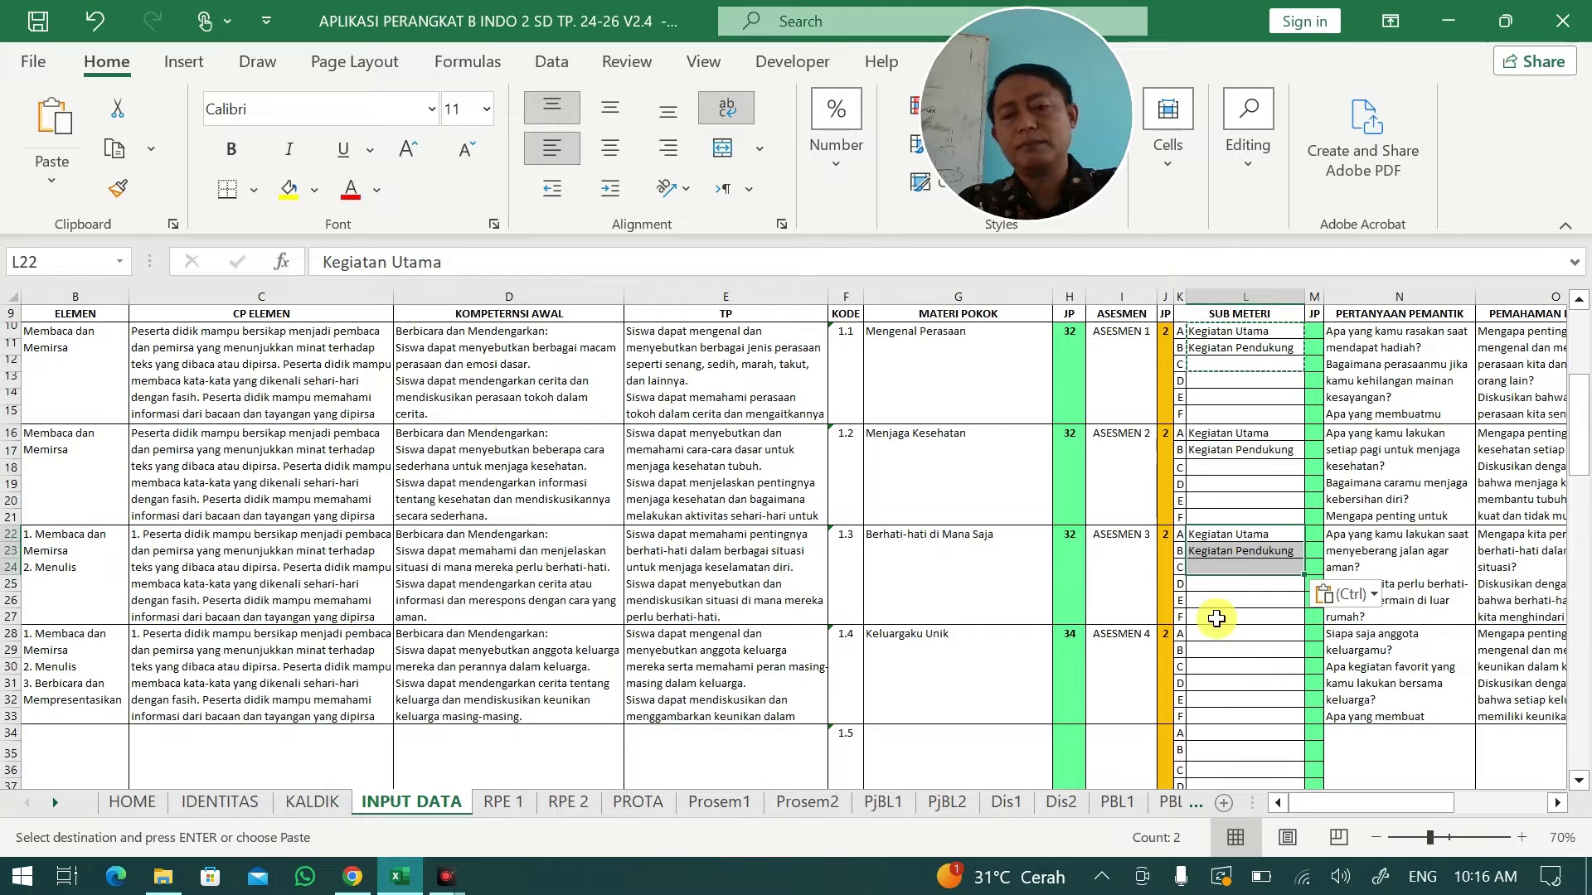
{"action": "left_click", "coordinate": [1216, 628]}
{"action": "key", "text": "ctrl+v"}
Overwrite the sub-materials of topics 2.1 and 2.2 with the copied Kegiatan Utama and Kegiatan Pendukung cells, starting at L64 and L70.
{"action": "key", "text": "ctrl+Down"}
{"action": "key", "text": "ctrl+Down"}
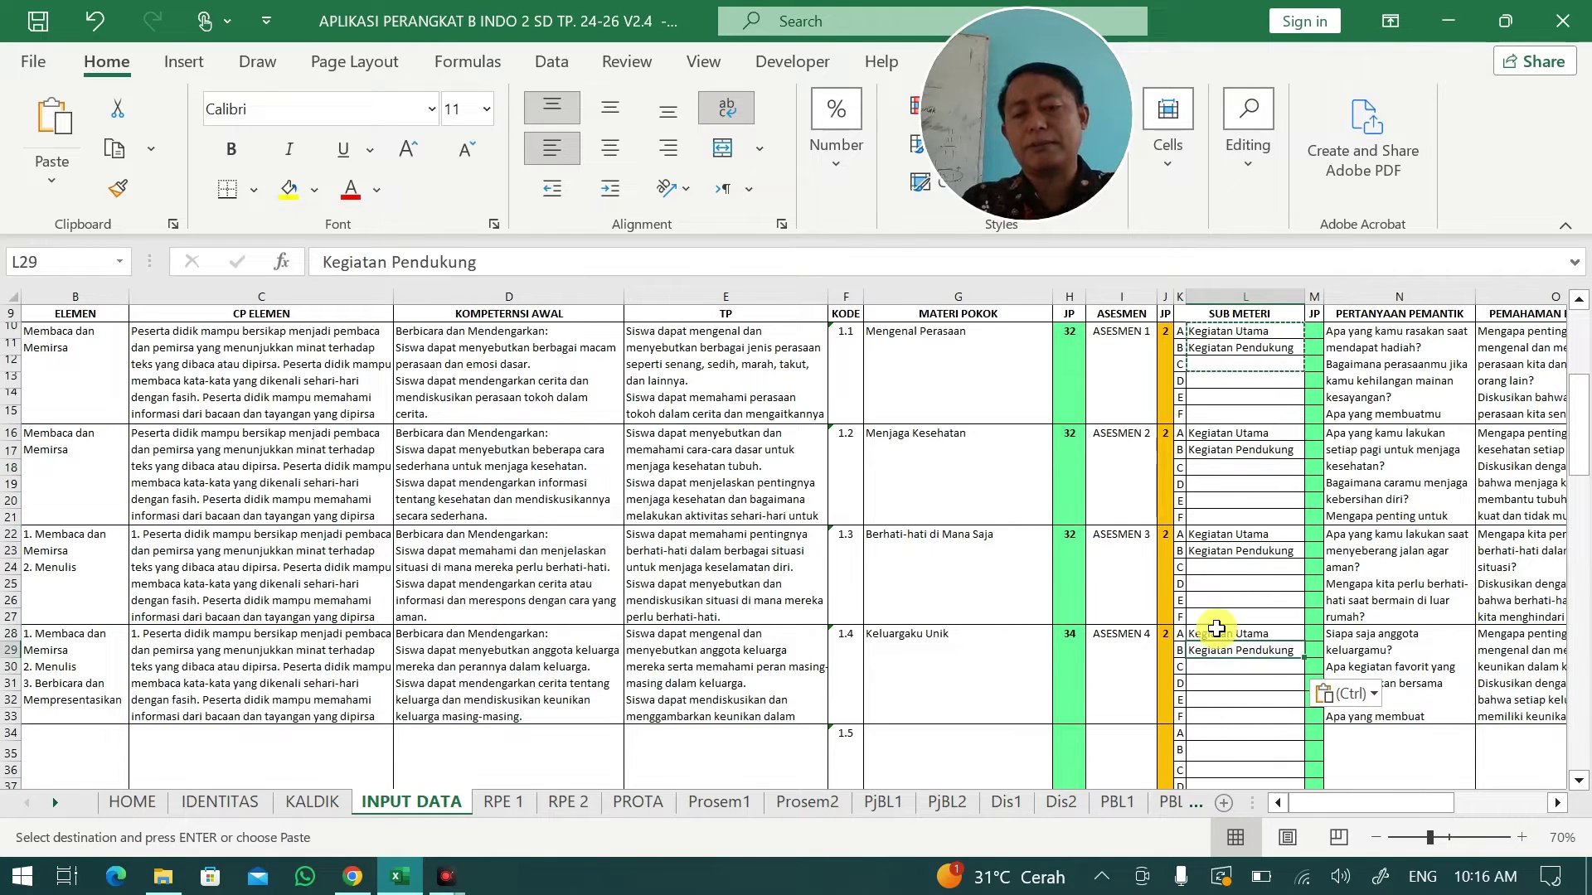
{"action": "scroll", "coordinate": [1216, 628], "scroll_direction": "down", "scroll_amount": 2}
{"action": "left_click", "coordinate": [1216, 629]}
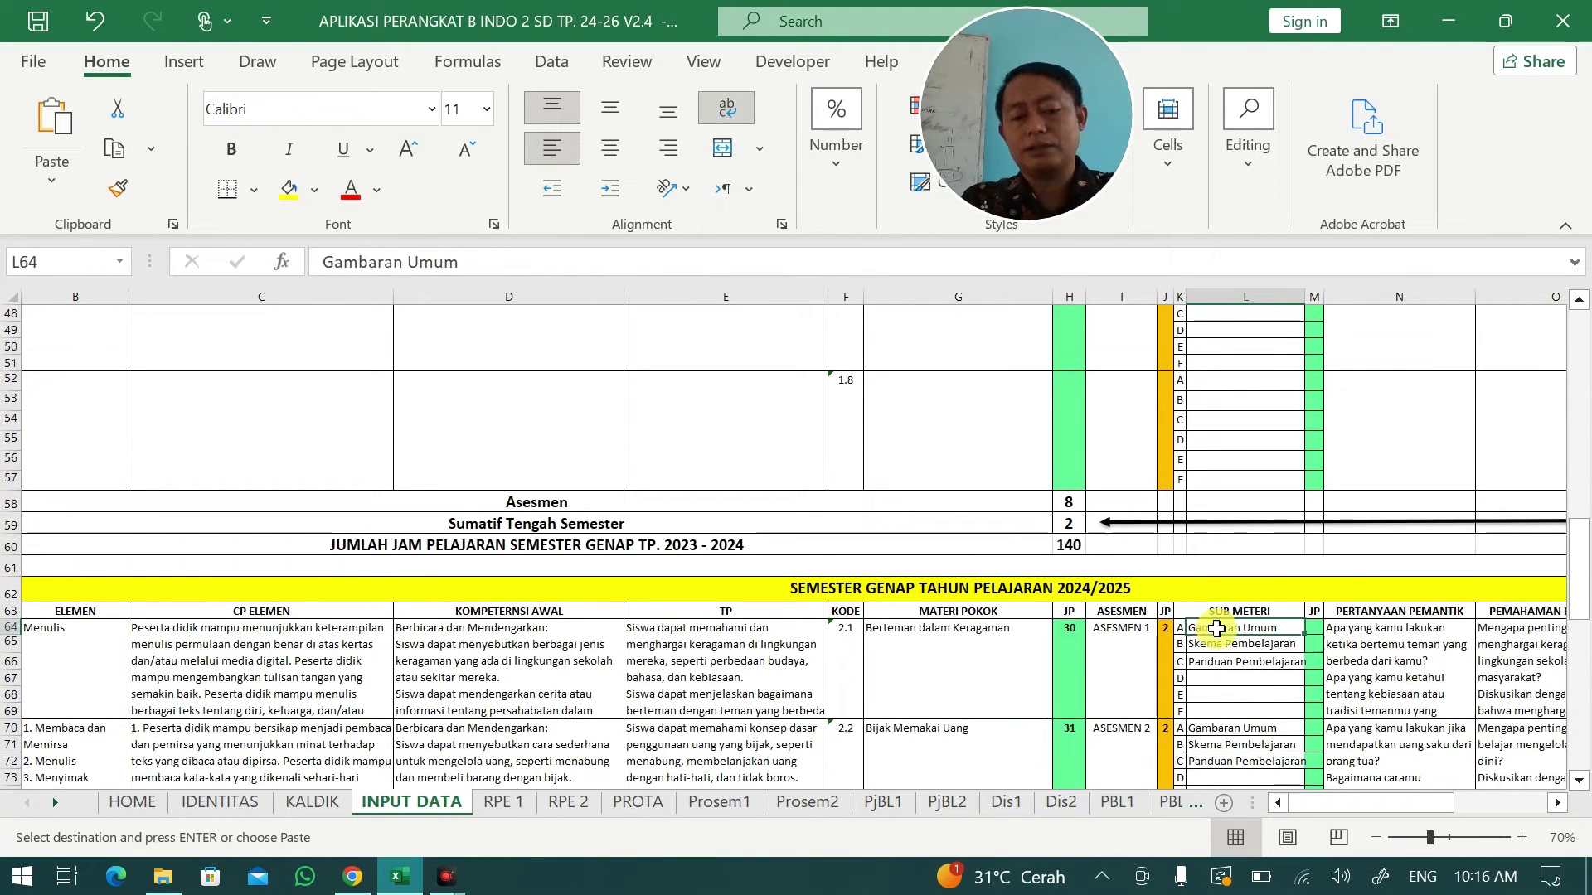
{"action": "key", "text": "ctrl+v"}
{"action": "left_click", "coordinate": [1219, 732]}
{"action": "key", "text": "ctrl+v"}
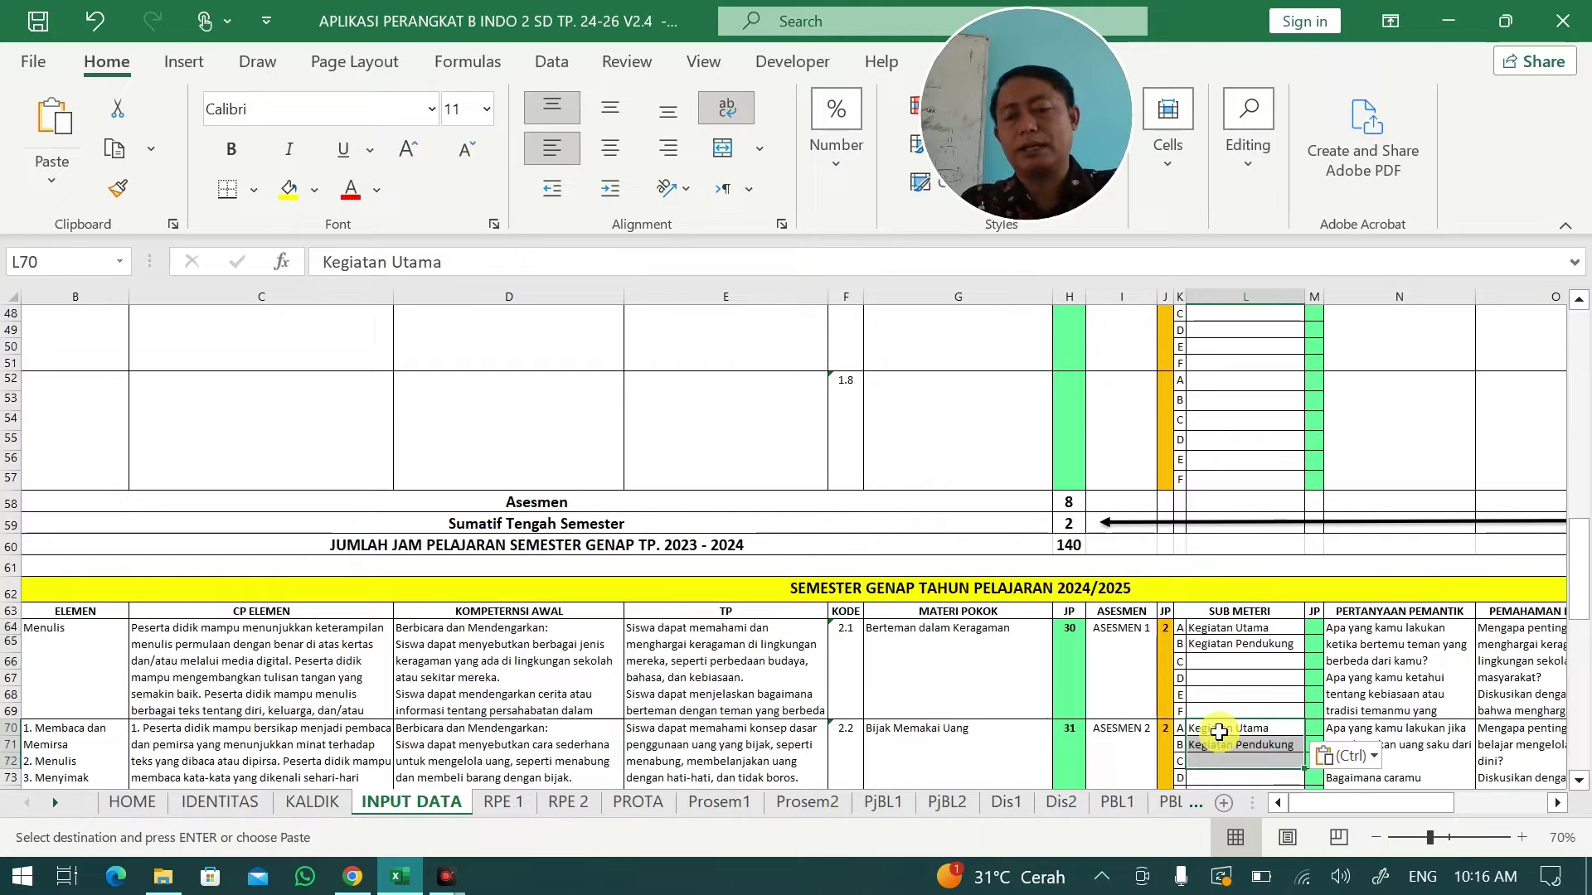
Overwrite the sub-materials of topic 2.3, Sayang Lingkungan, with the copied Kegiatan Utama and Kegiatan Pendukung cells, starting at L76.
{"action": "key", "text": "Down"}
{"action": "key", "text": "Down"}
{"action": "key", "text": "Down"}
{"action": "key", "text": "Down"}
{"action": "key", "text": "Down"}
{"action": "key", "text": "Down"}
{"action": "key", "text": "Down"}
{"action": "key", "text": "Down"}
{"action": "key", "text": "Down"}
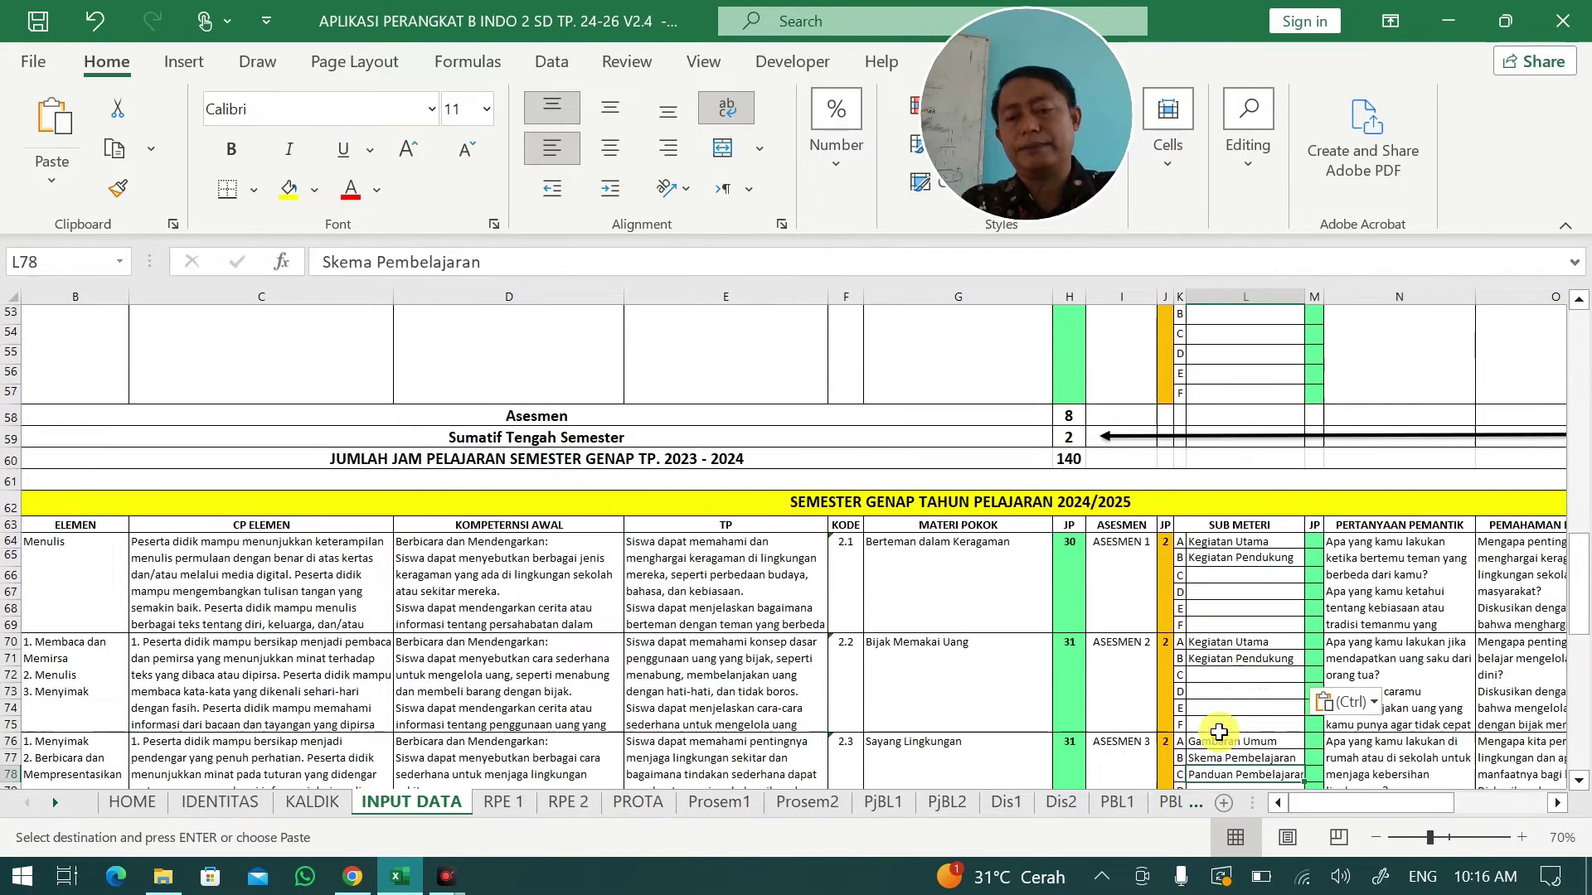
{"action": "key", "text": "Up"}
{"action": "key", "text": "Up"}
{"action": "key", "text": "Up"}
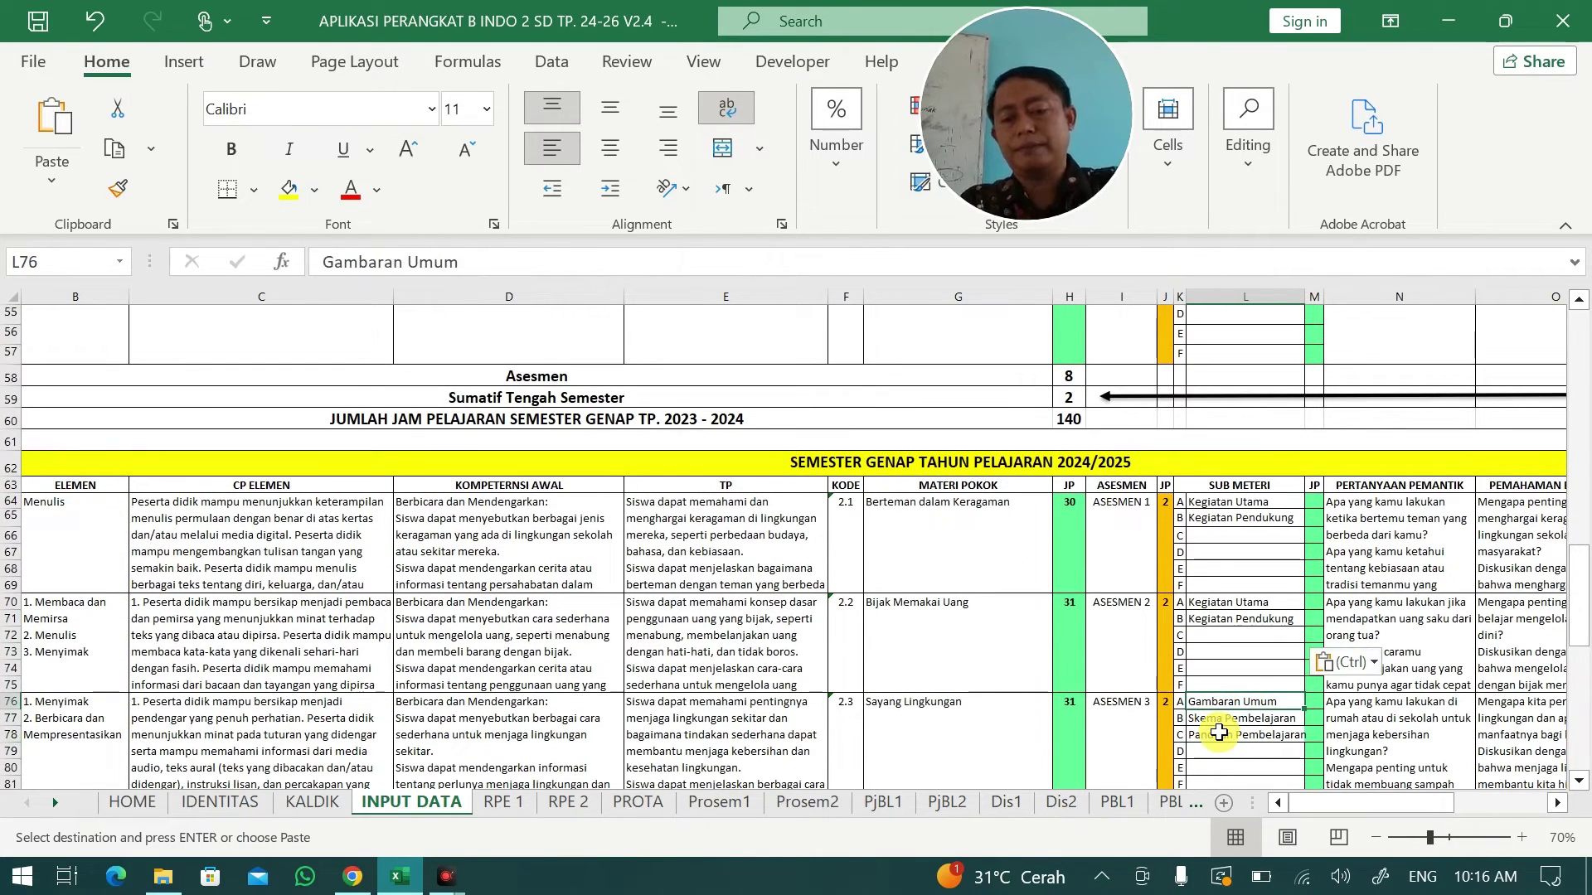
{"action": "key", "text": "ctrl"}
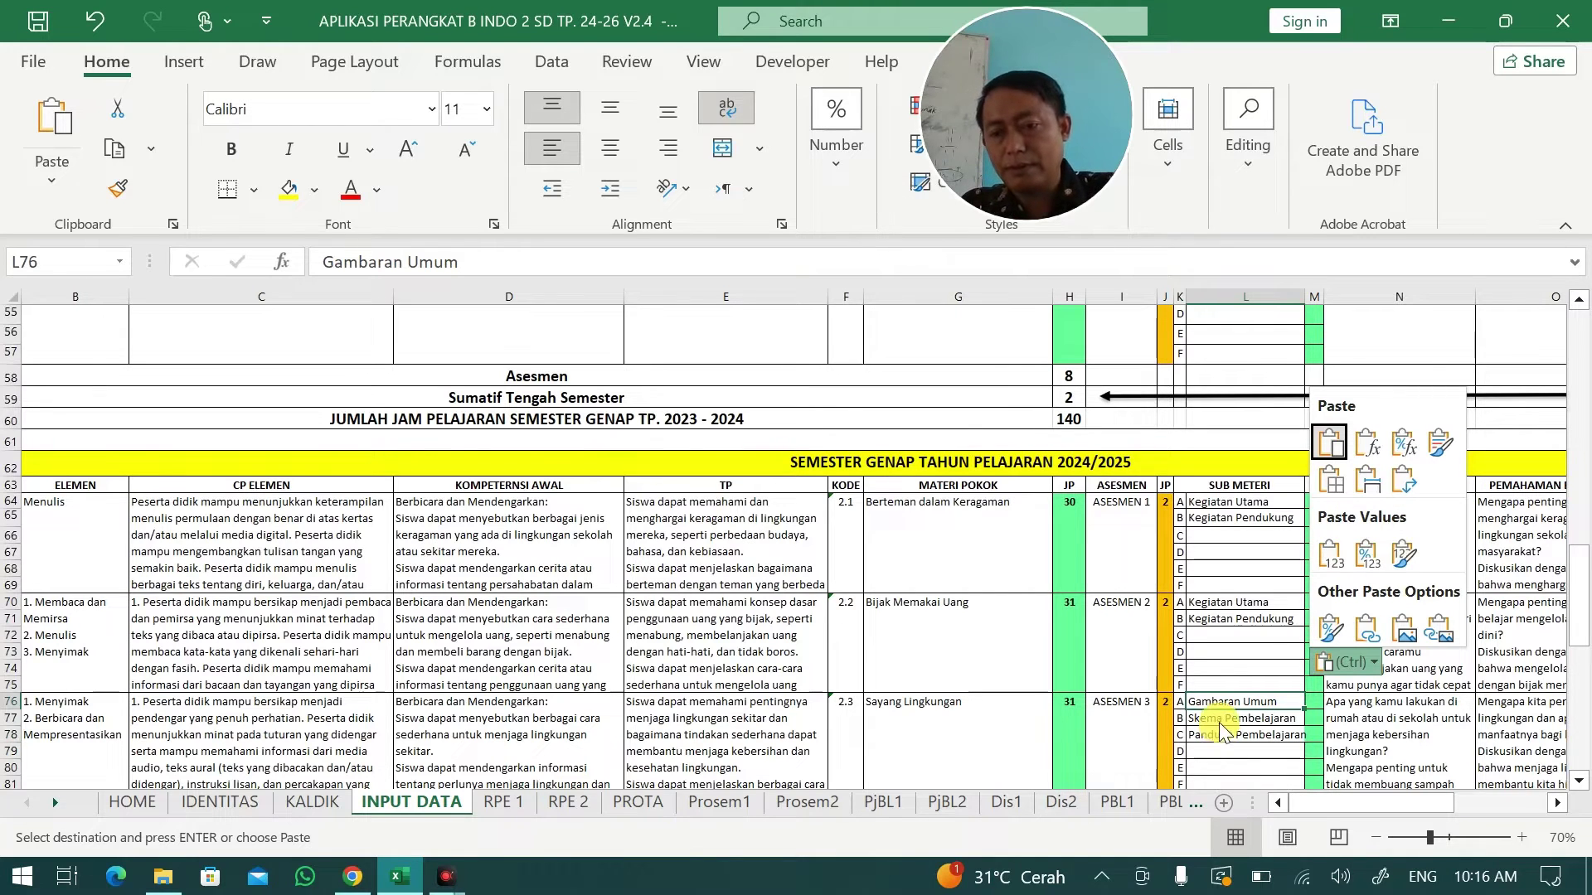
{"action": "left_click", "coordinate": [1227, 702]}
{"action": "key", "text": "ctrl+v"}
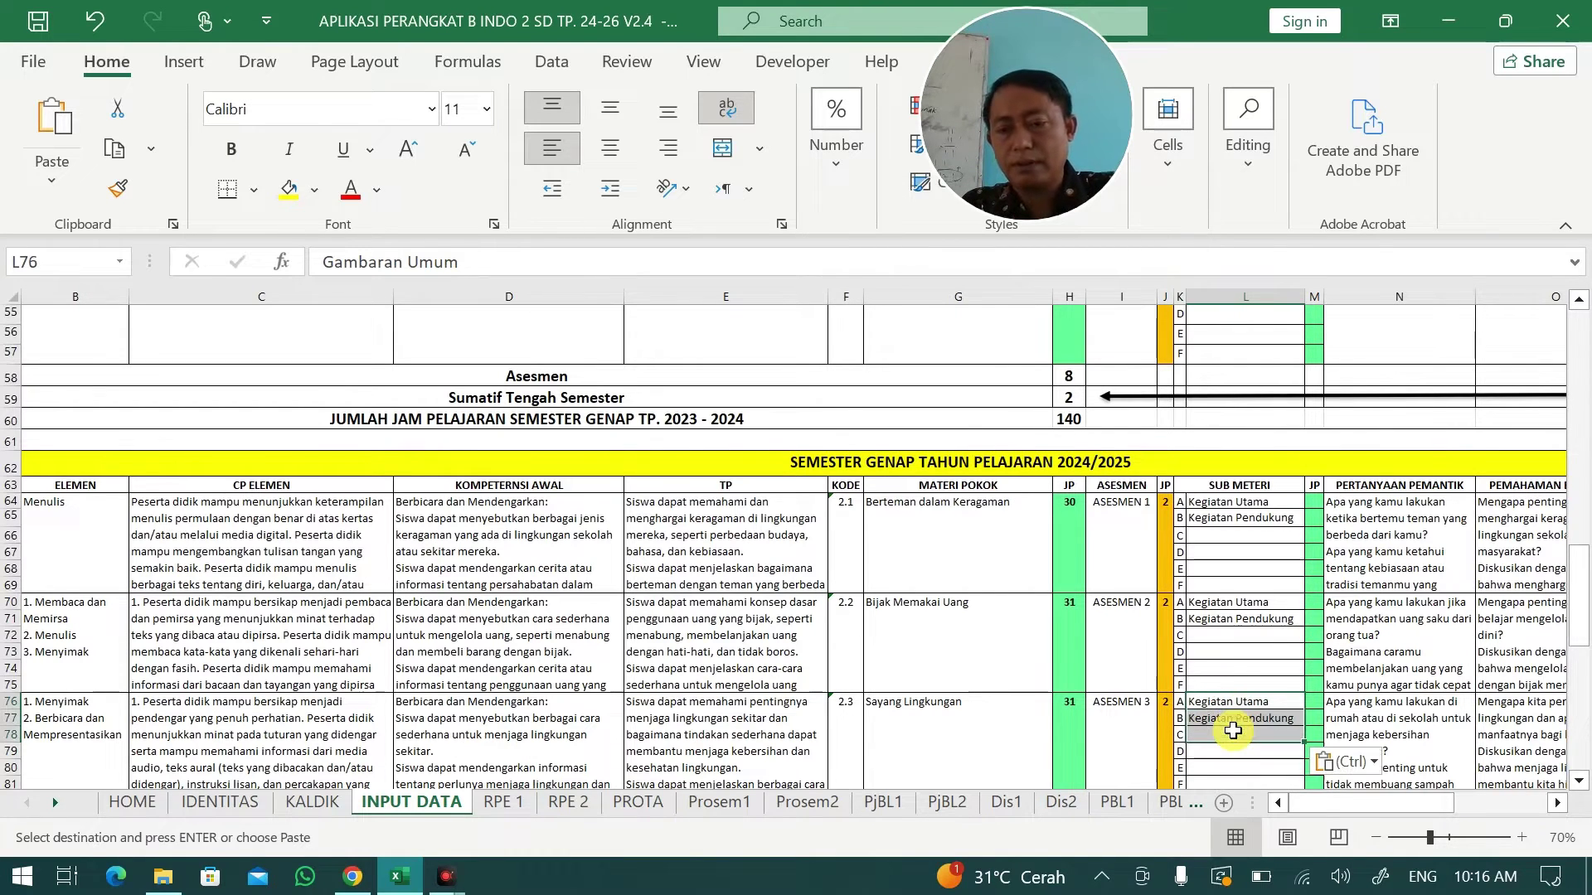
Replace the sub-materials of topic 2.4, Hobi yang Jadi Prestasi, with Kegiatan Utama and Kegiatan Pendukung, starting at L82.
{"action": "key", "text": "Down"}
{"action": "key", "text": "Down"}
{"action": "key", "text": "Down"}
{"action": "key", "text": "Down"}
{"action": "key", "text": "Down"}
{"action": "key", "text": "Down"}
{"action": "key", "text": "Down"}
{"action": "key", "text": "Down"}
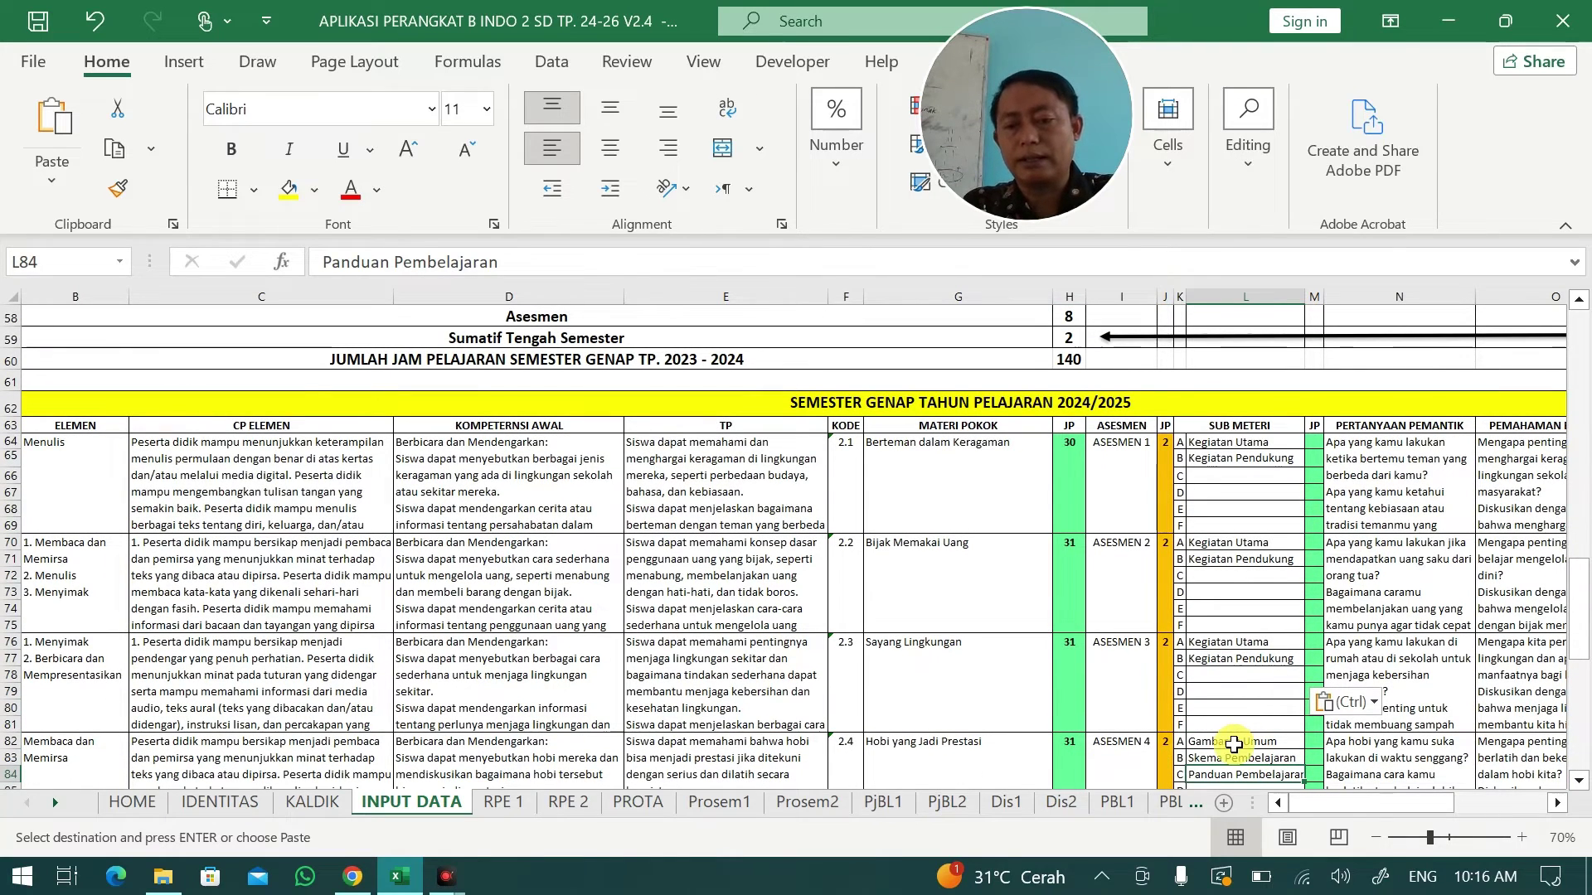
{"action": "left_click", "coordinate": [1232, 741]}
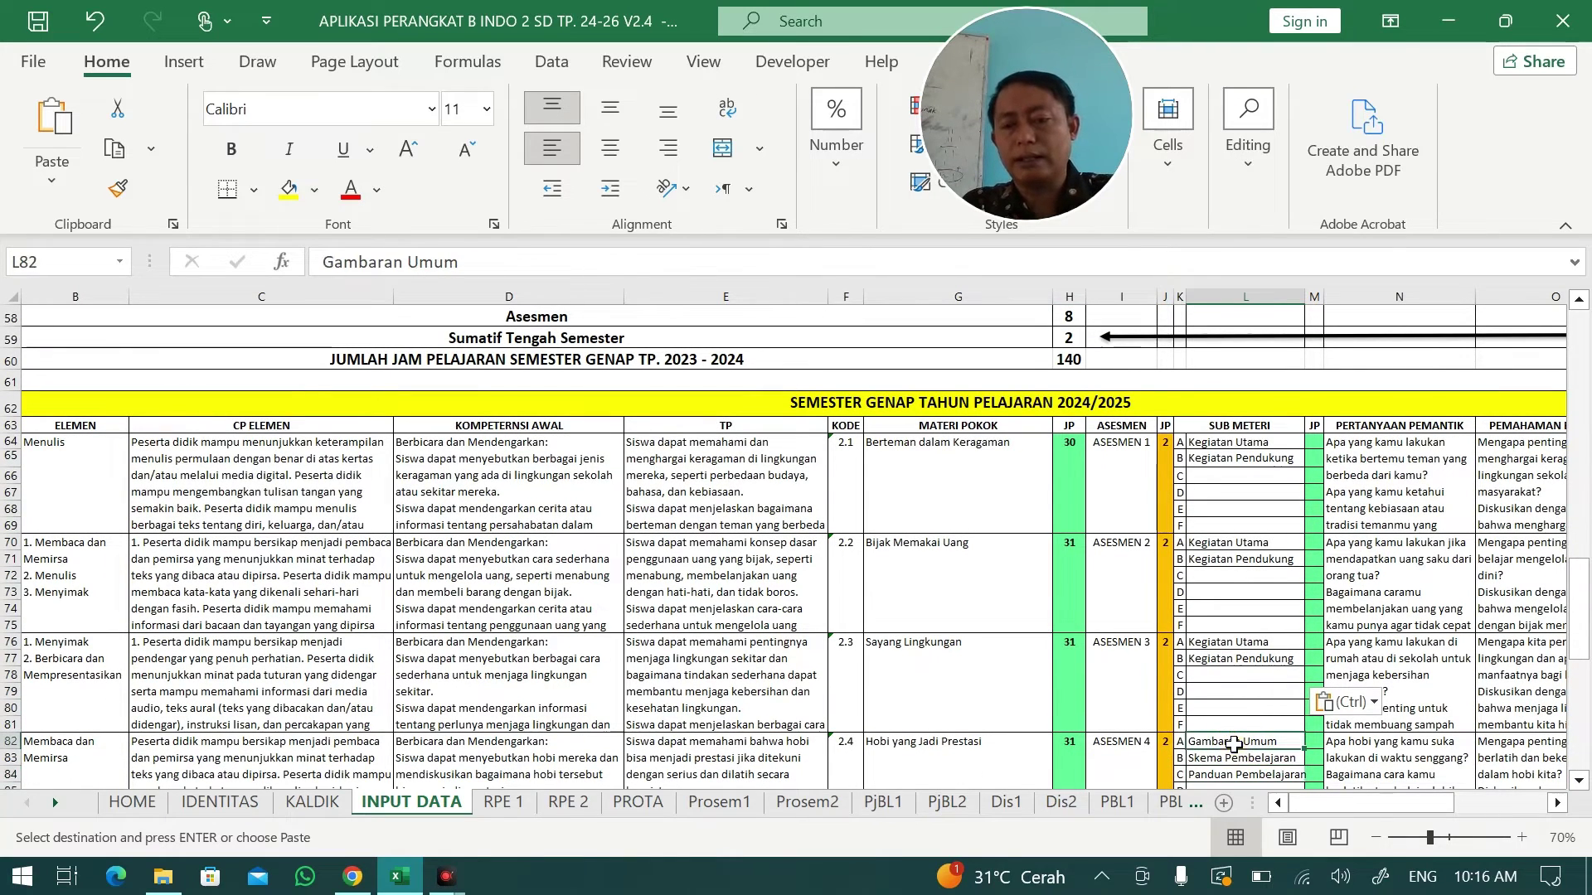
{"action": "type", "text": "Kegiatan Utama Kegiatan Pendukung"}
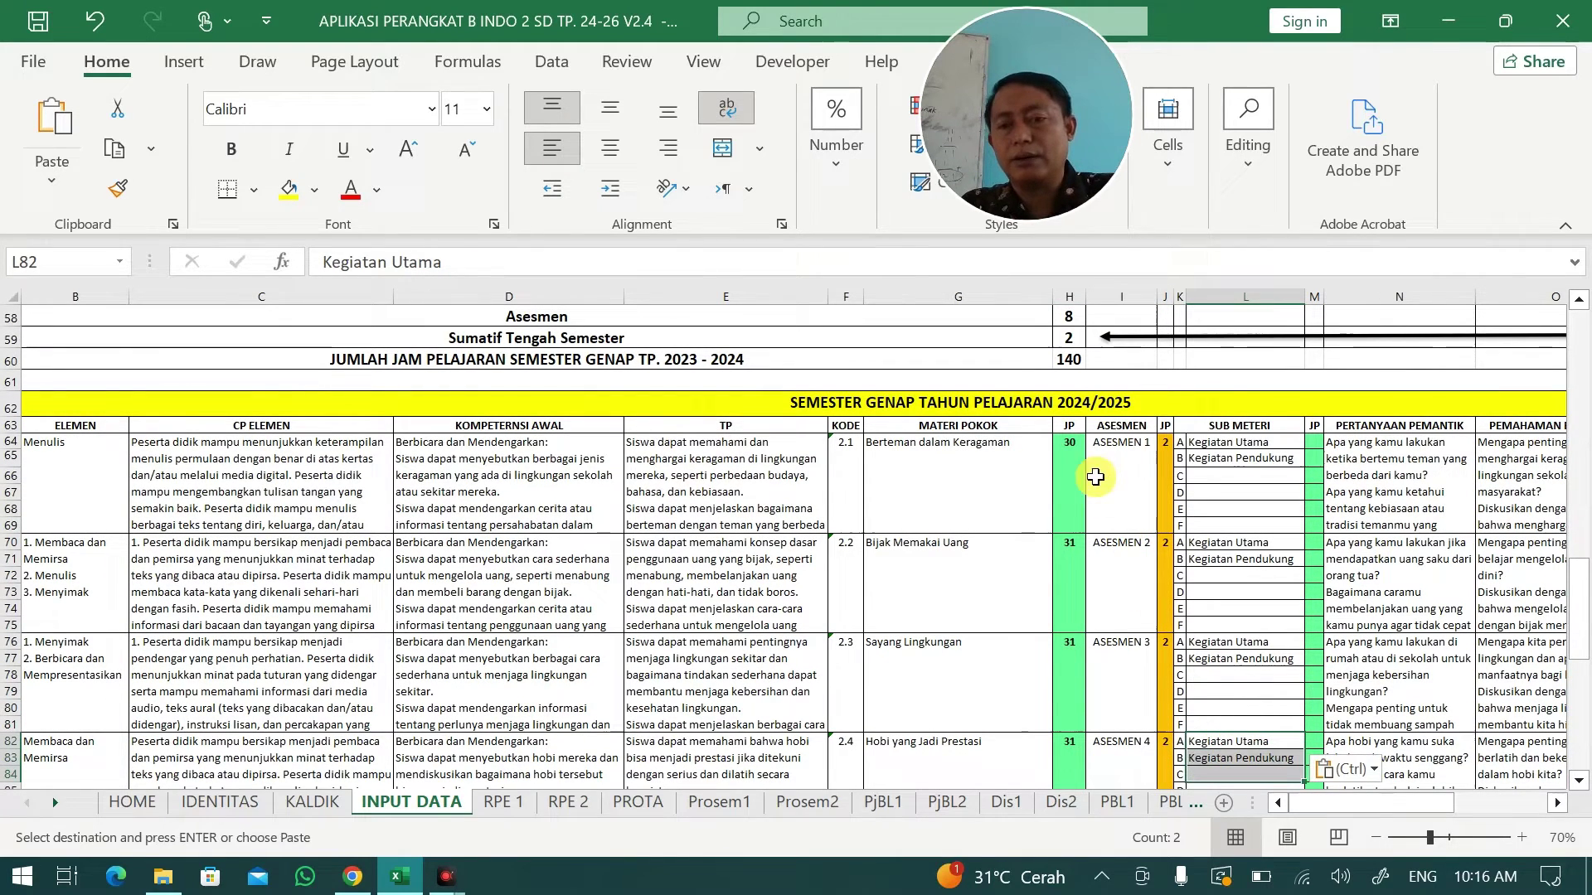
Set the JP of both Kegiatan Utama and Kegiatan Pendukung under topic 1.1, Mengenal Perasaan, to 16 in M10 and M11.
{"action": "left_click", "coordinate": [1277, 462]}
{"action": "key", "text": "Up"}
{"action": "key", "text": "Up"}
{"action": "key", "text": "Up"}
{"action": "key", "text": "Up"}
{"action": "key", "text": "Up"}
{"action": "key", "text": "Up"}
{"action": "key", "text": "Up"}
{"action": "key", "text": "Up"}
{"action": "key", "text": "Up"}
{"action": "key", "text": "Up"}
{"action": "key", "text": "Up"}
{"action": "key", "text": "Up"}
{"action": "key", "text": "Up"}
{"action": "key", "text": "Up"}
{"action": "key", "text": "Up"}
{"action": "key", "text": "Up"}
{"action": "key", "text": "Up"}
{"action": "key", "text": "Up"}
{"action": "key", "text": "Up"}
{"action": "key", "text": "Up"}
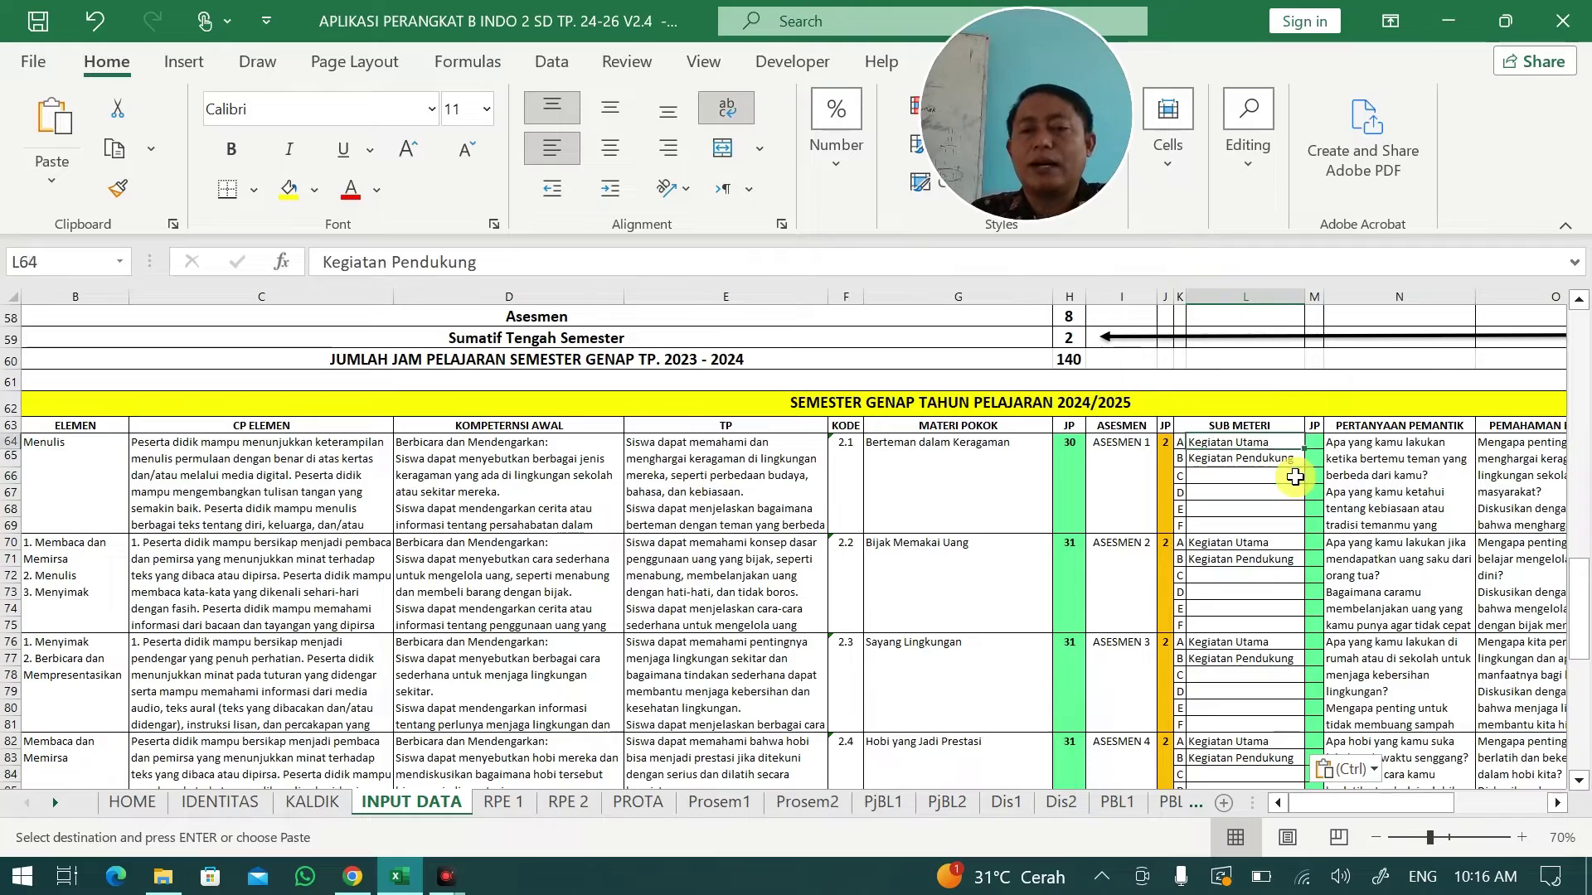
{"action": "key", "text": "Up"}
{"action": "key", "text": "Up"}
{"action": "key", "text": "Up"}
{"action": "key", "text": "Up"}
{"action": "key", "text": "Up"}
{"action": "key", "text": "Up"}
{"action": "key", "text": "Up"}
{"action": "key", "text": "Up"}
{"action": "key", "text": "Up"}
{"action": "key", "text": "Up"}
{"action": "key", "text": "Up"}
{"action": "key", "text": "Up"}
{"action": "key", "text": "Up"}
{"action": "key", "text": "Up"}
{"action": "key", "text": "Up"}
{"action": "key", "text": "Up"}
{"action": "key", "text": "Up"}
{"action": "key", "text": "Up"}
{"action": "key", "text": "Up"}
{"action": "key", "text": "Up"}
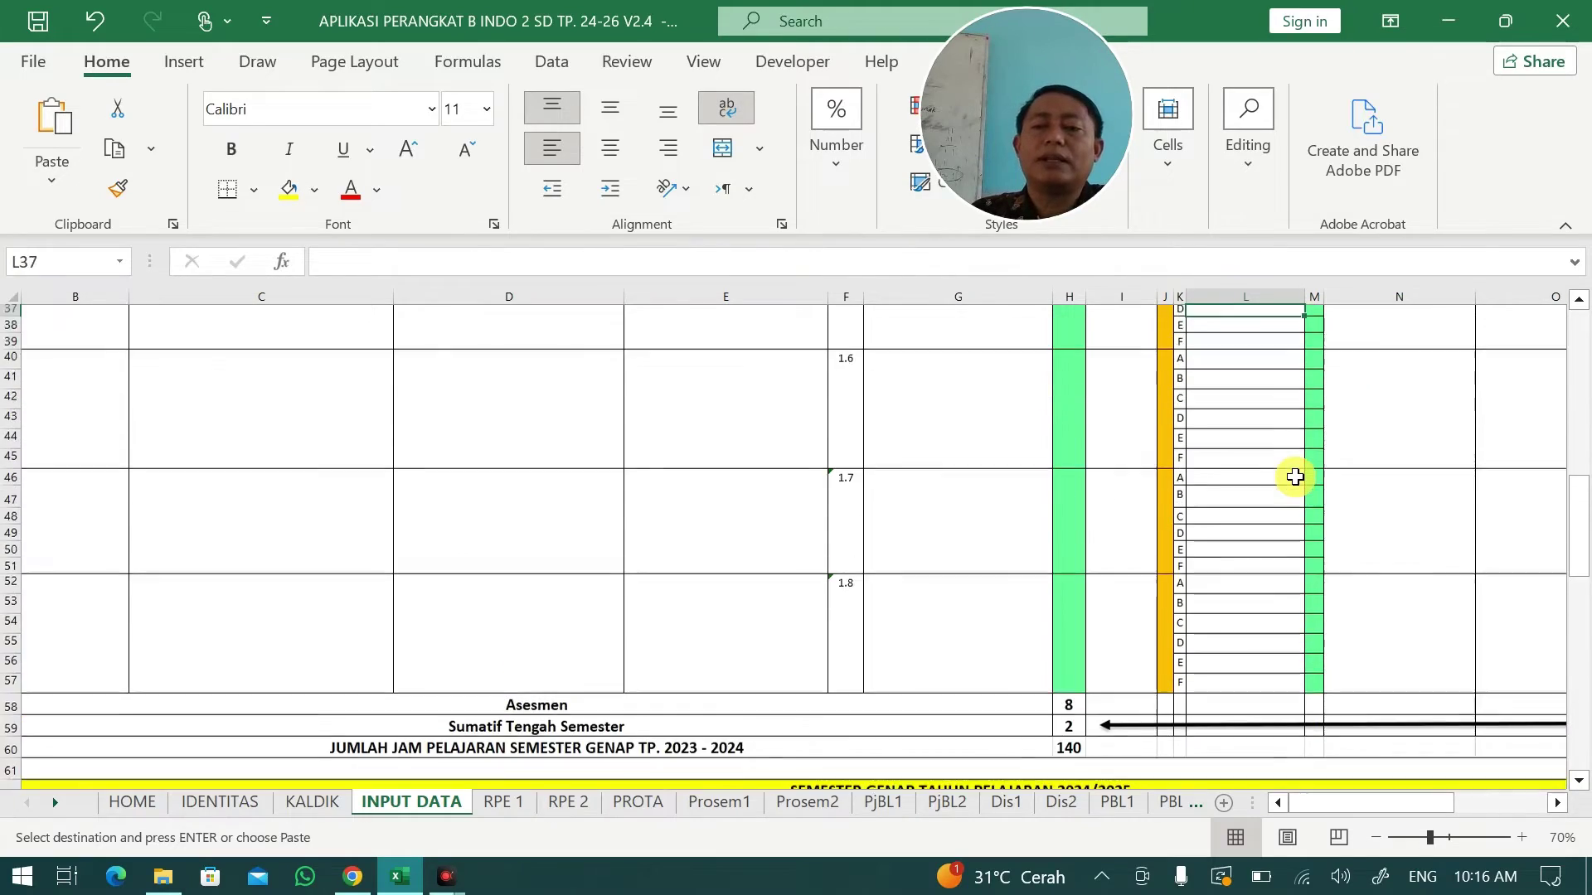
{"action": "key", "text": "Up"}
{"action": "key", "text": "Up"}
{"action": "key", "text": "Up"}
{"action": "key", "text": "Up"}
{"action": "key", "text": "Up"}
{"action": "key", "text": "Up"}
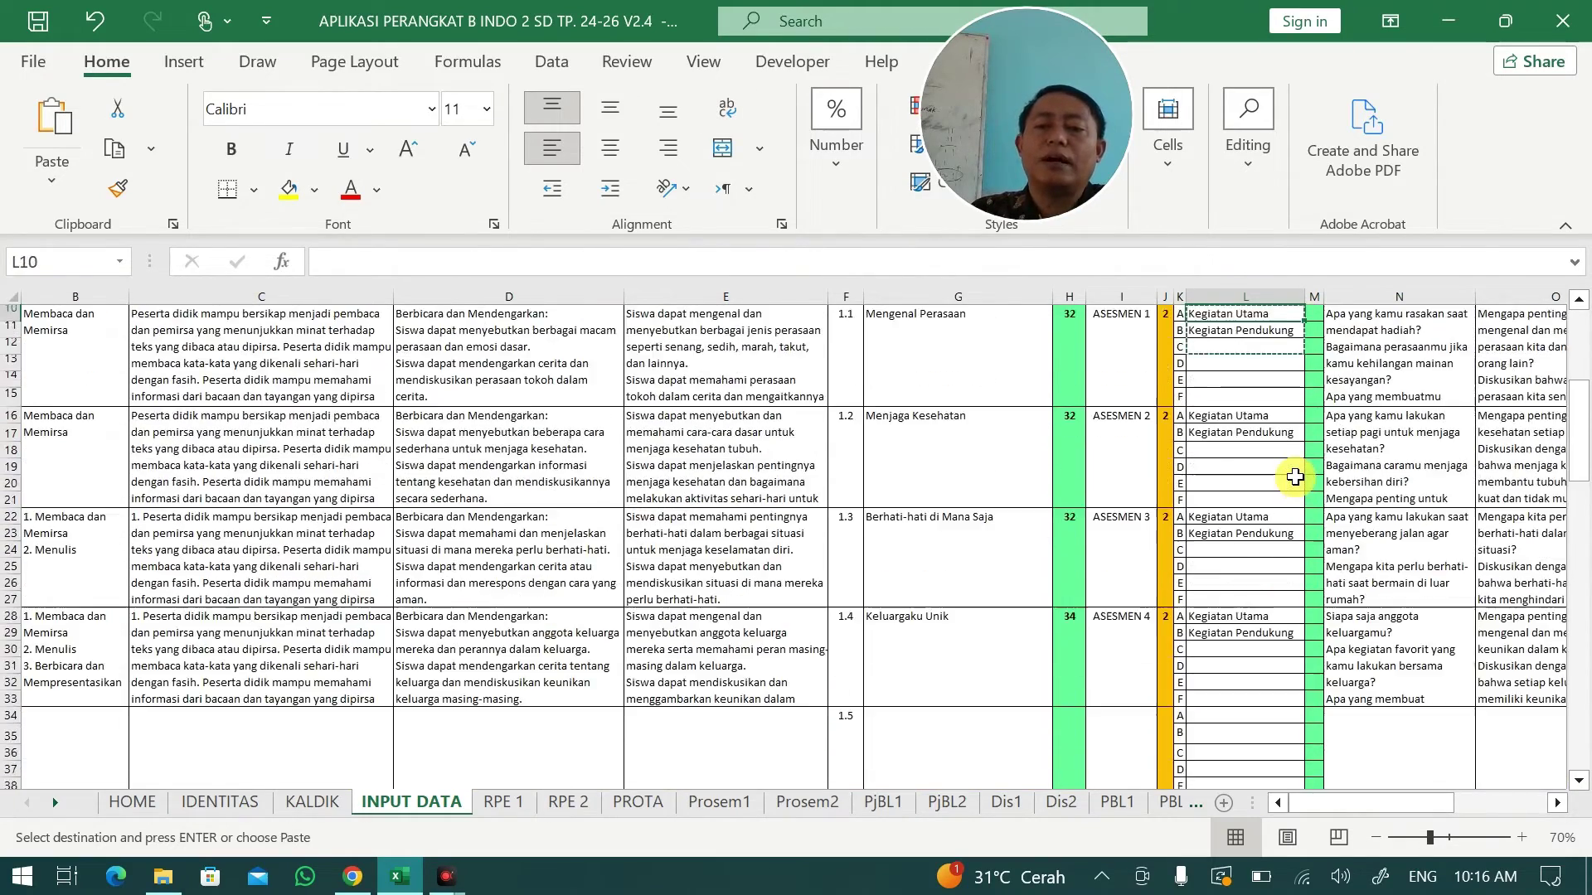
{"action": "key", "text": "ctrl+Home"}
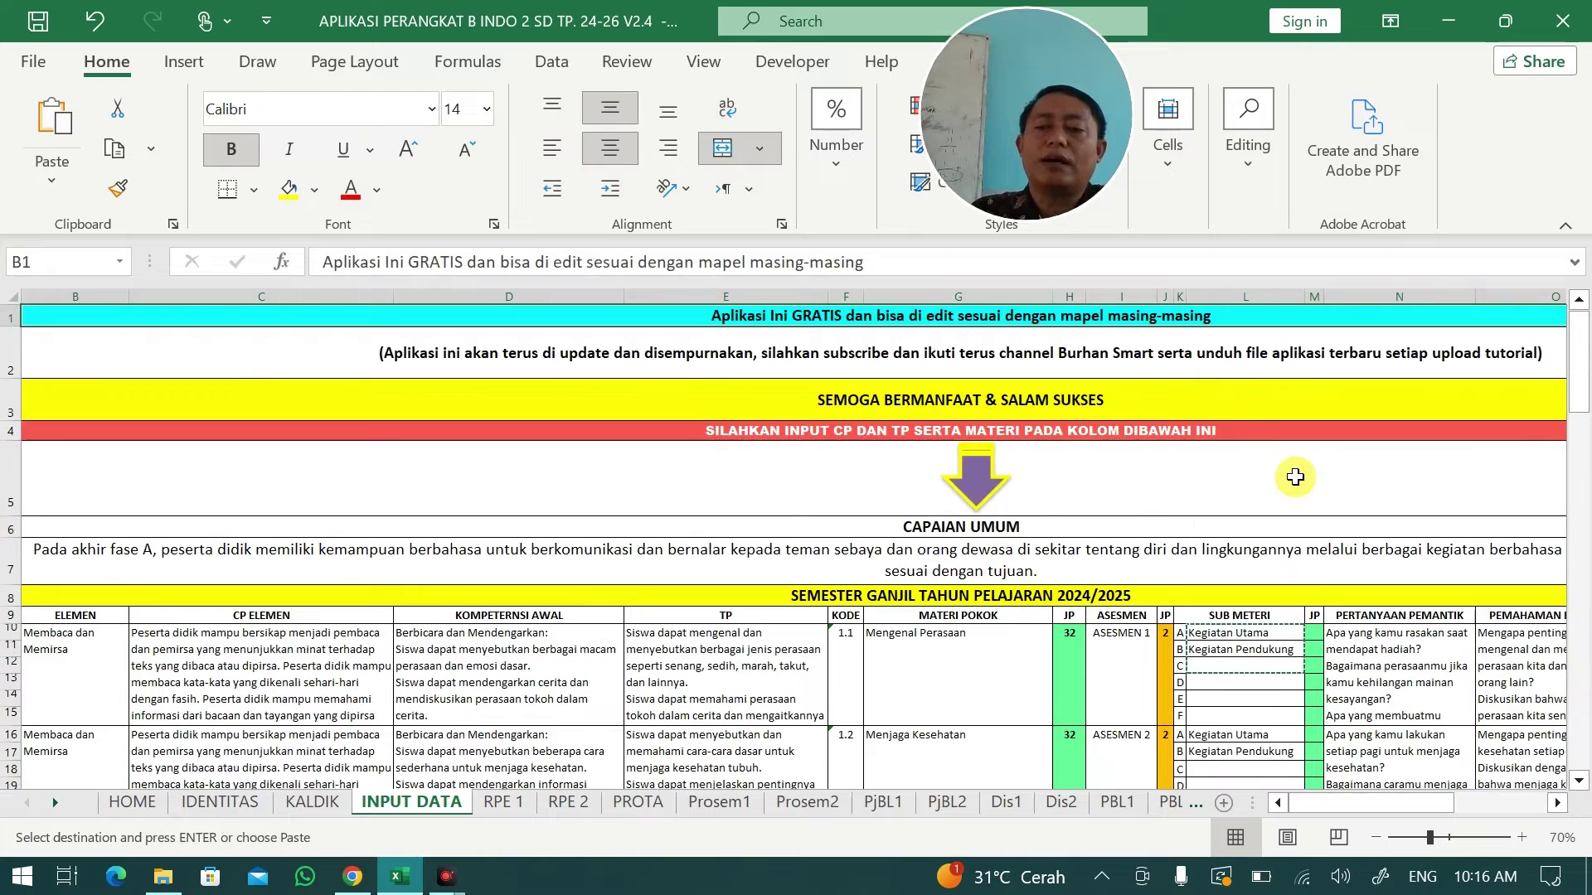
{"action": "left_click", "coordinate": [1321, 630]}
{"action": "key", "text": "ctrl+v"}
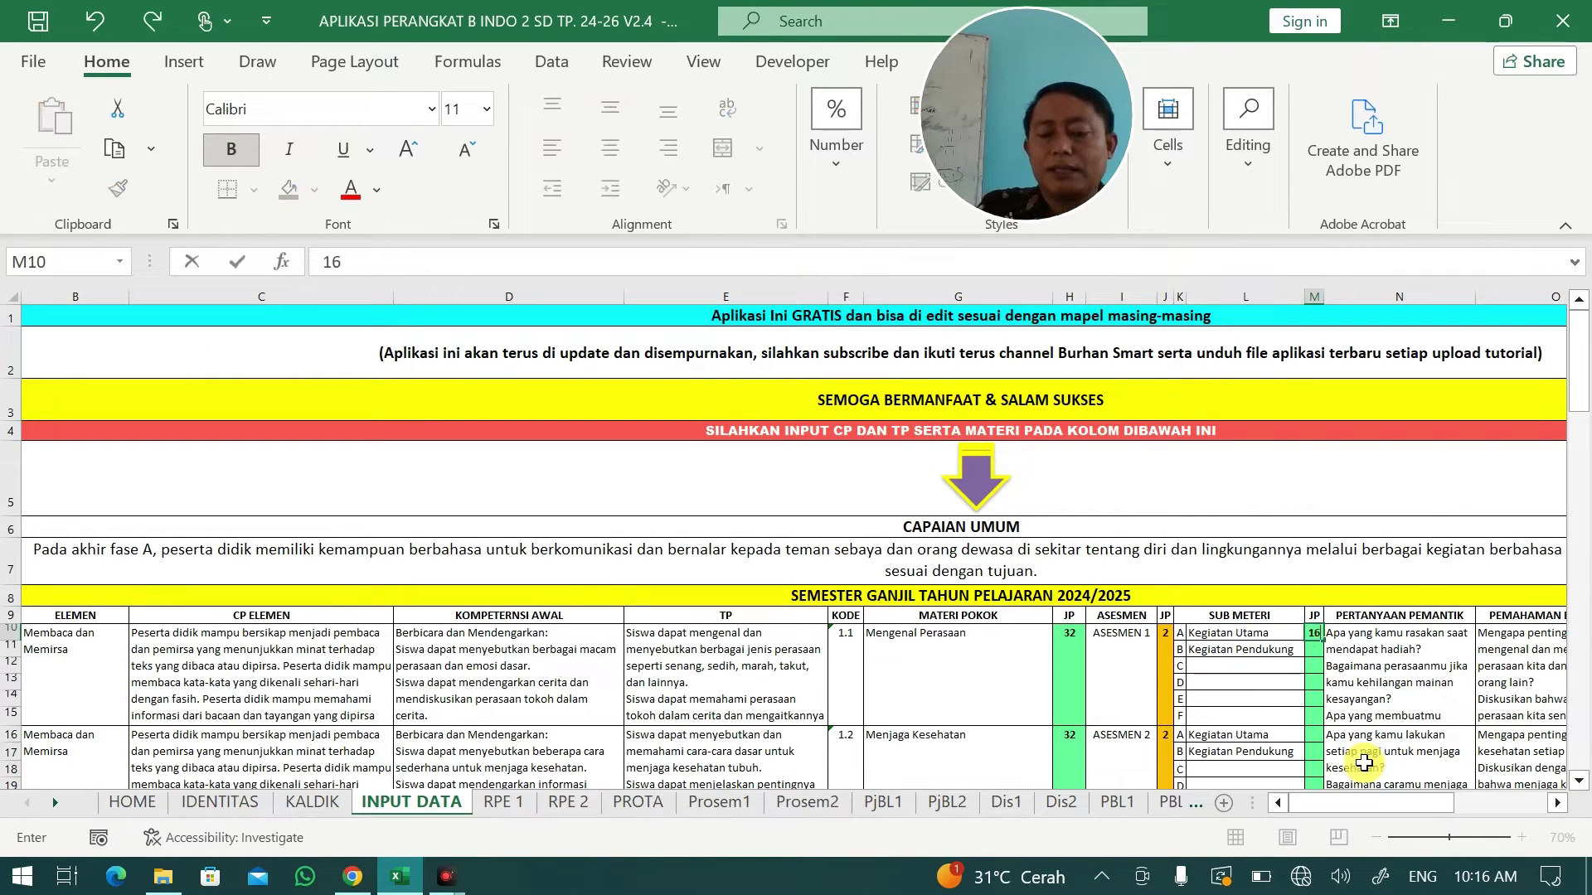
{"action": "key", "text": "Down"}
{"action": "key", "text": "Return"}
{"action": "key", "text": "Down"}
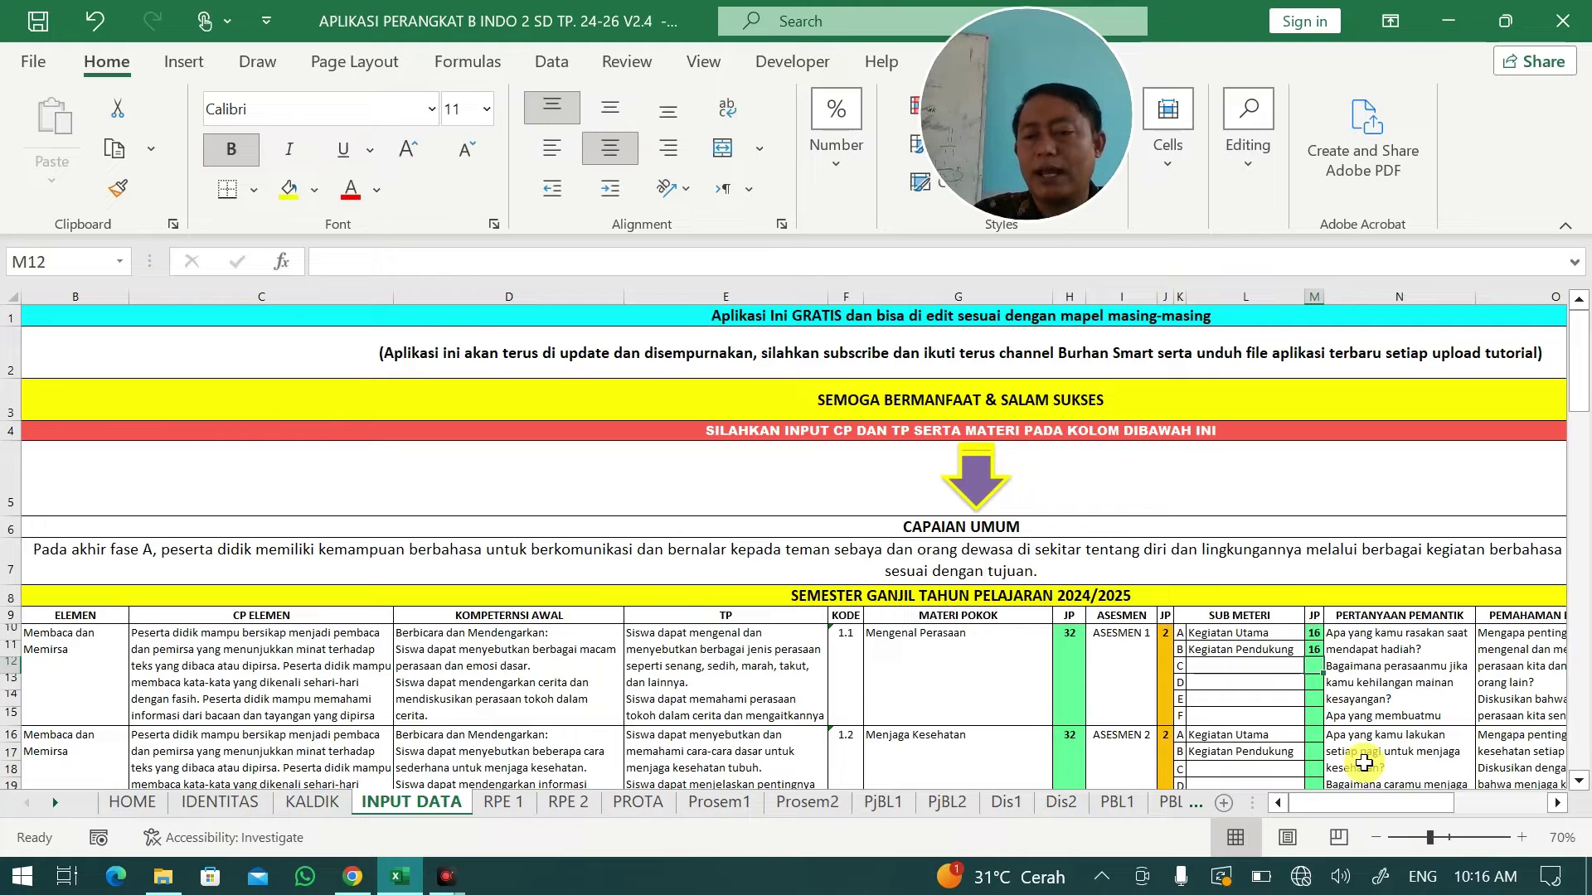
Compare the JP MATERI total of topic 1.1 in column R with the topic's allotted JP in column H.
{"action": "left_click", "coordinate": [1442, 836]}
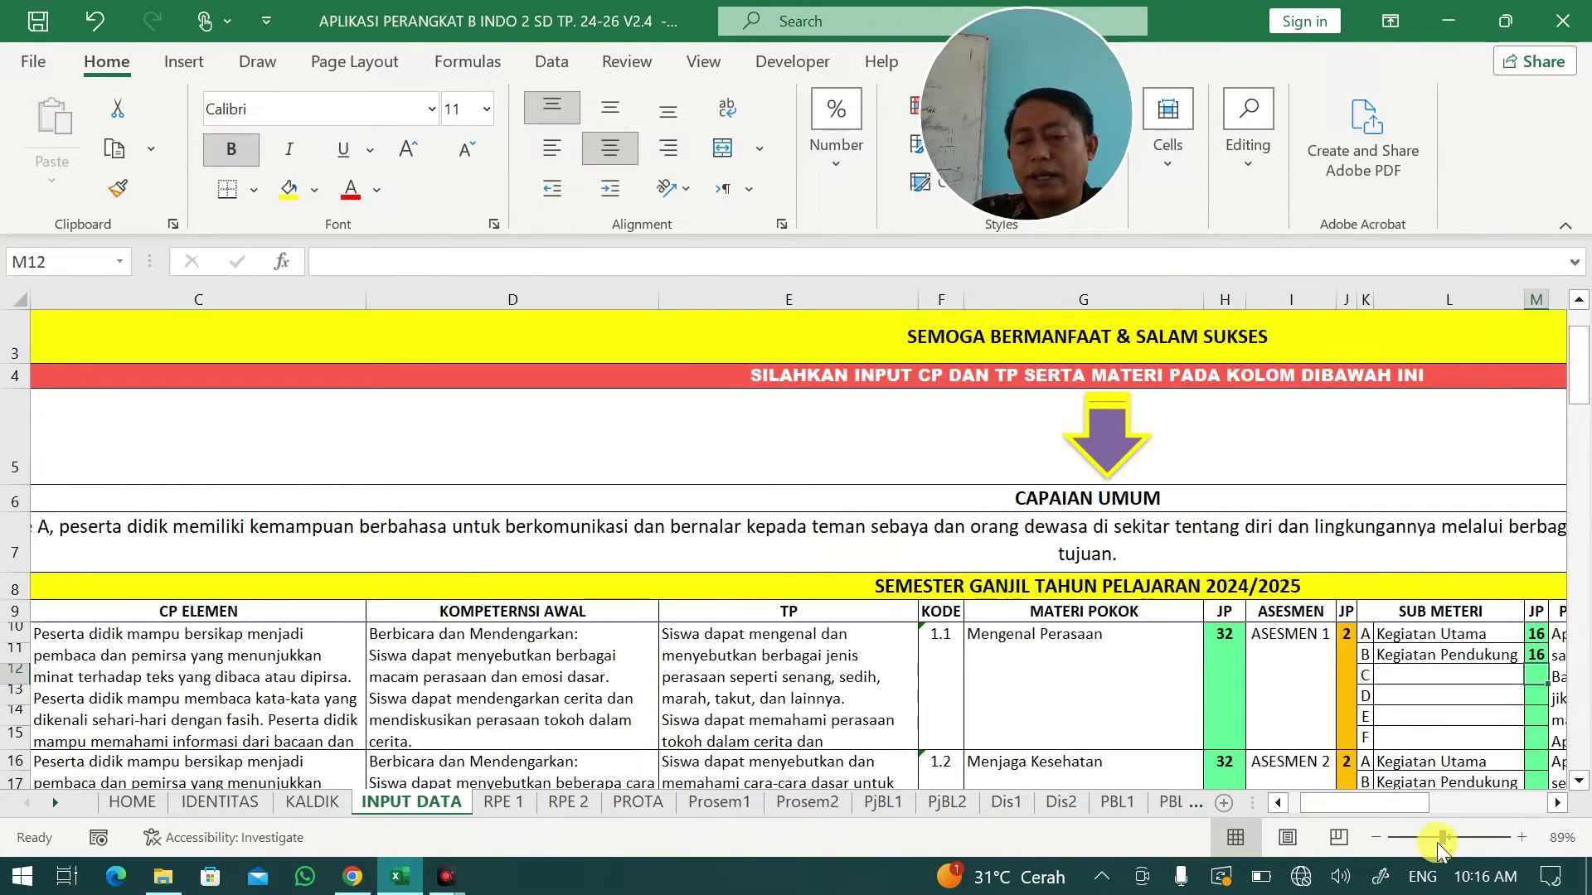
{"action": "left_click", "coordinate": [1436, 842]}
{"action": "left_click_drag", "start_coordinate": [1422, 804], "coordinate": [1492, 807]}
{"action": "left_click", "coordinate": [1457, 655]}
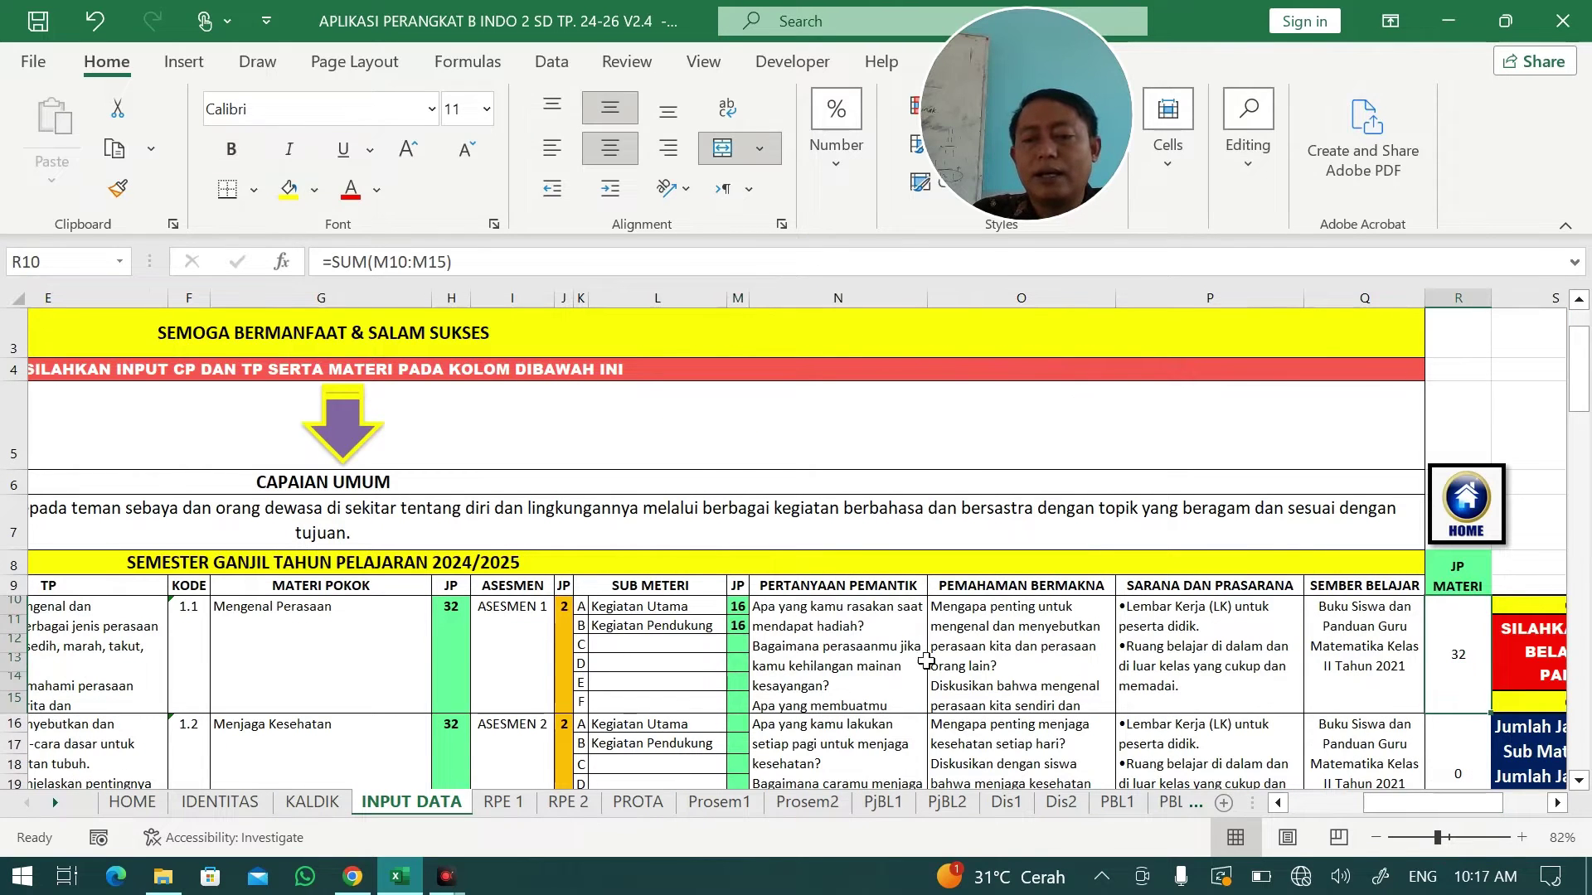
{"action": "left_click", "coordinate": [446, 640]}
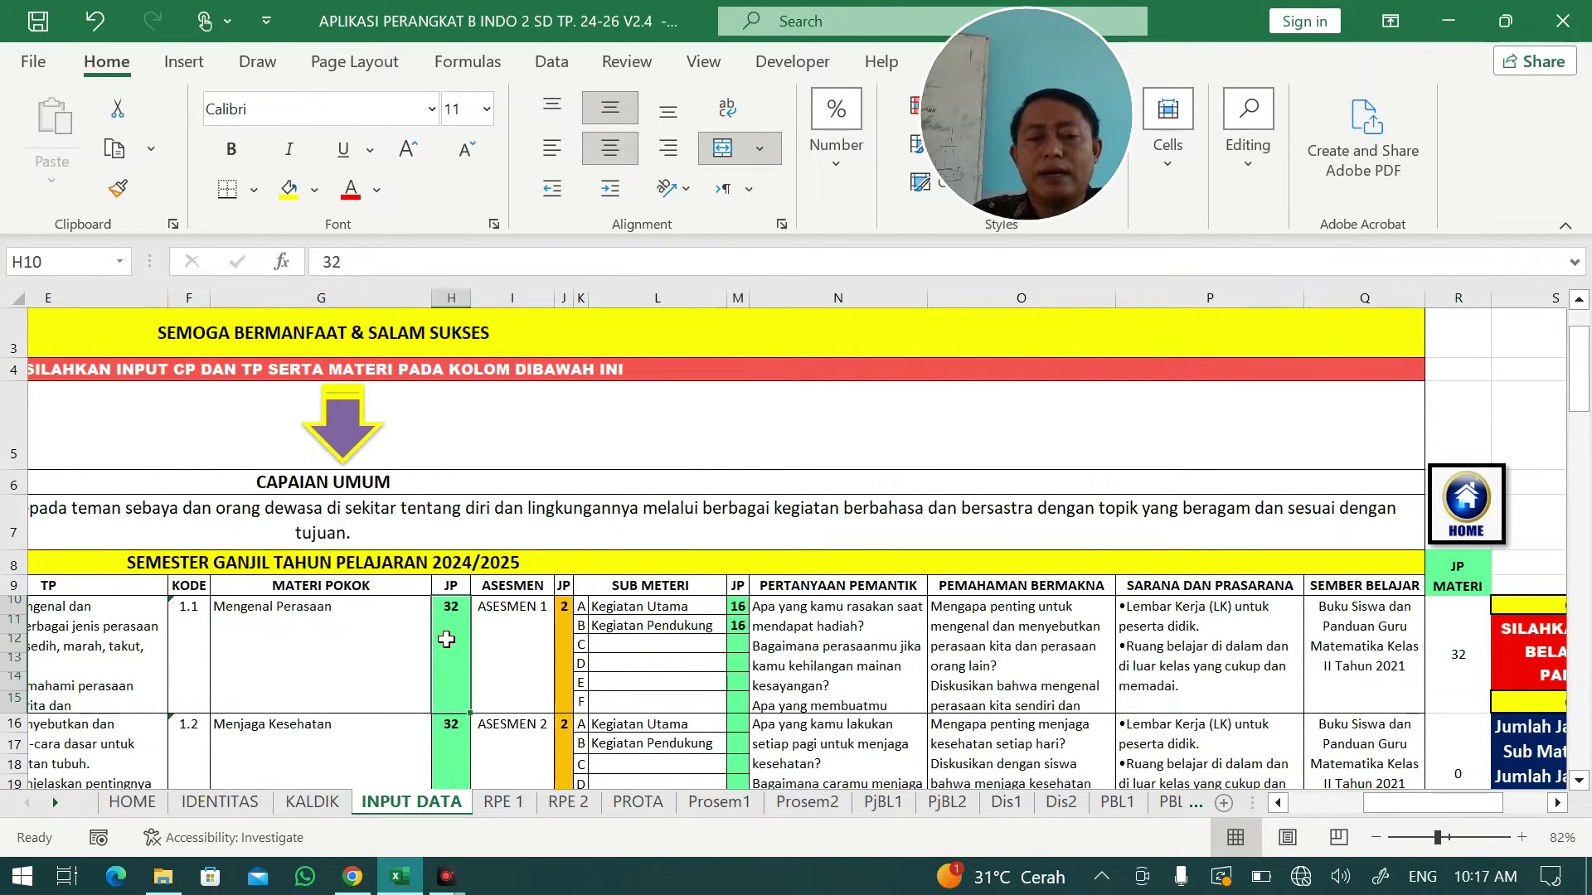
Set the JP of both sub-materials under topic 1.2, Menjaga Kesehatan, to 16 in M16 and M17.
{"action": "left_click", "coordinate": [734, 726]}
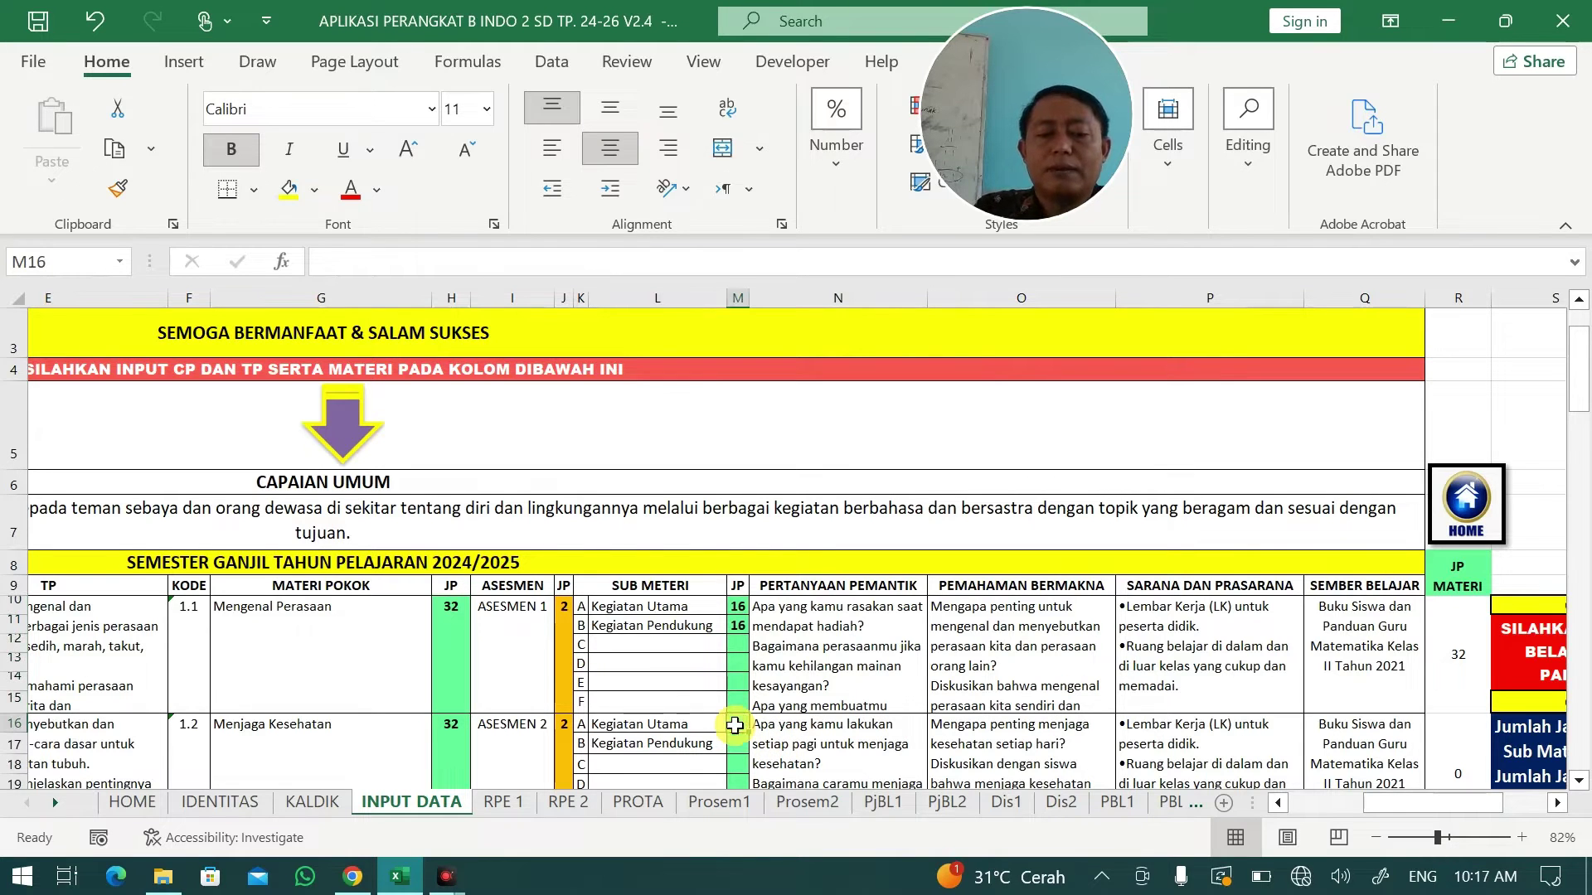
{"action": "type", "text": "16"}
{"action": "key", "text": "Return"}
{"action": "type", "text": "1"}
{"action": "key", "text": "Return"}
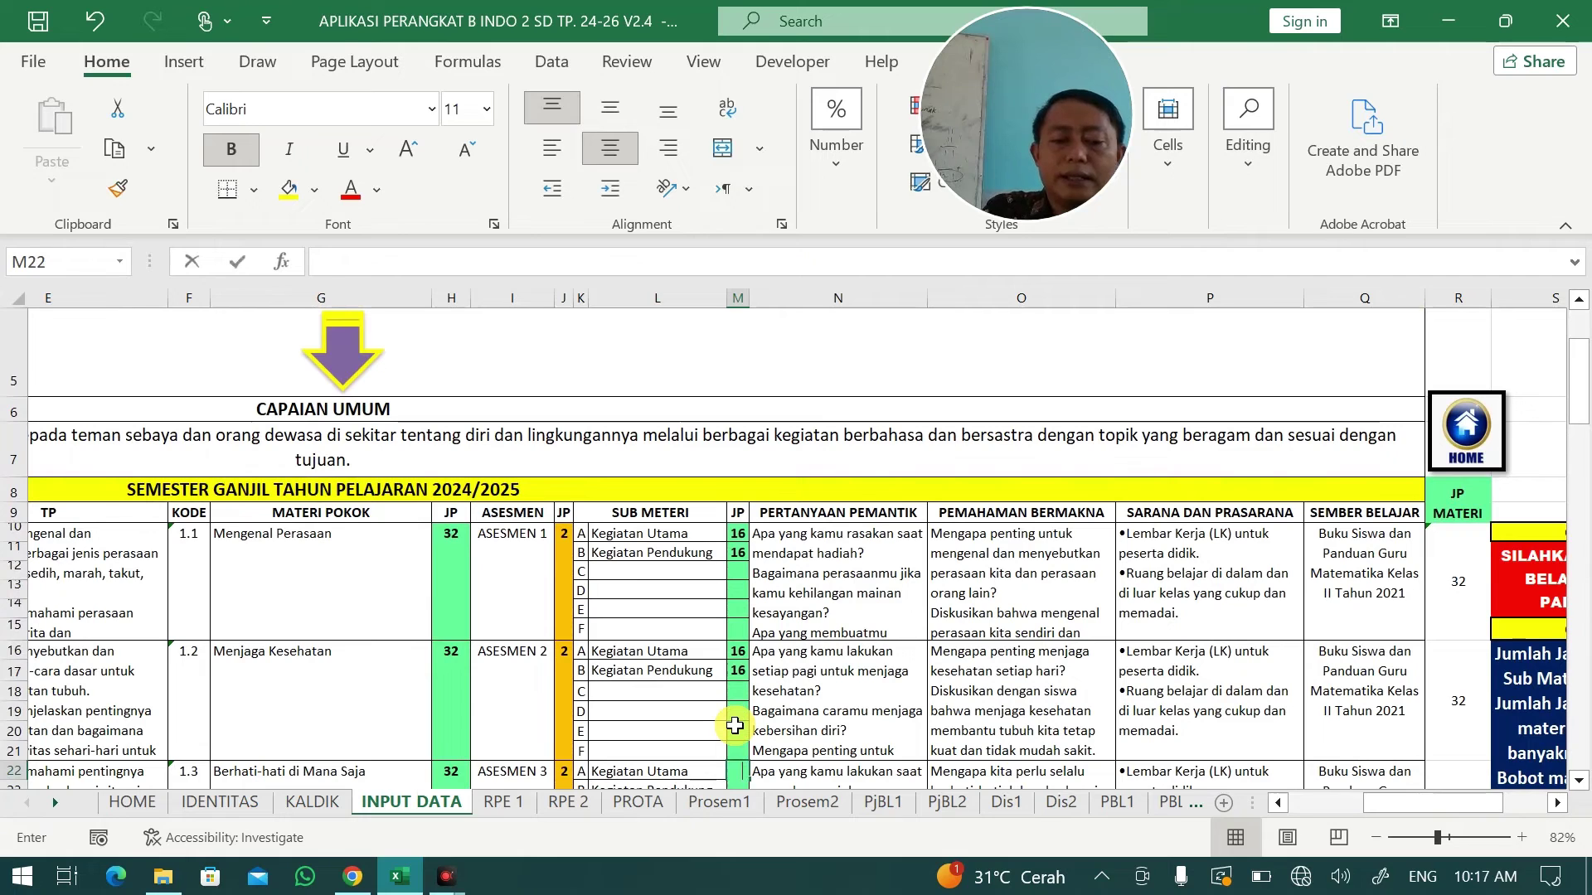
Set the JP of both sub-materials under topic 1.3, Berhati-hati di Mana Saja, to 16 in M22 and M23.
{"action": "type", "text": "16"}
{"action": "key", "text": "Return"}
{"action": "type", "text": "1"}
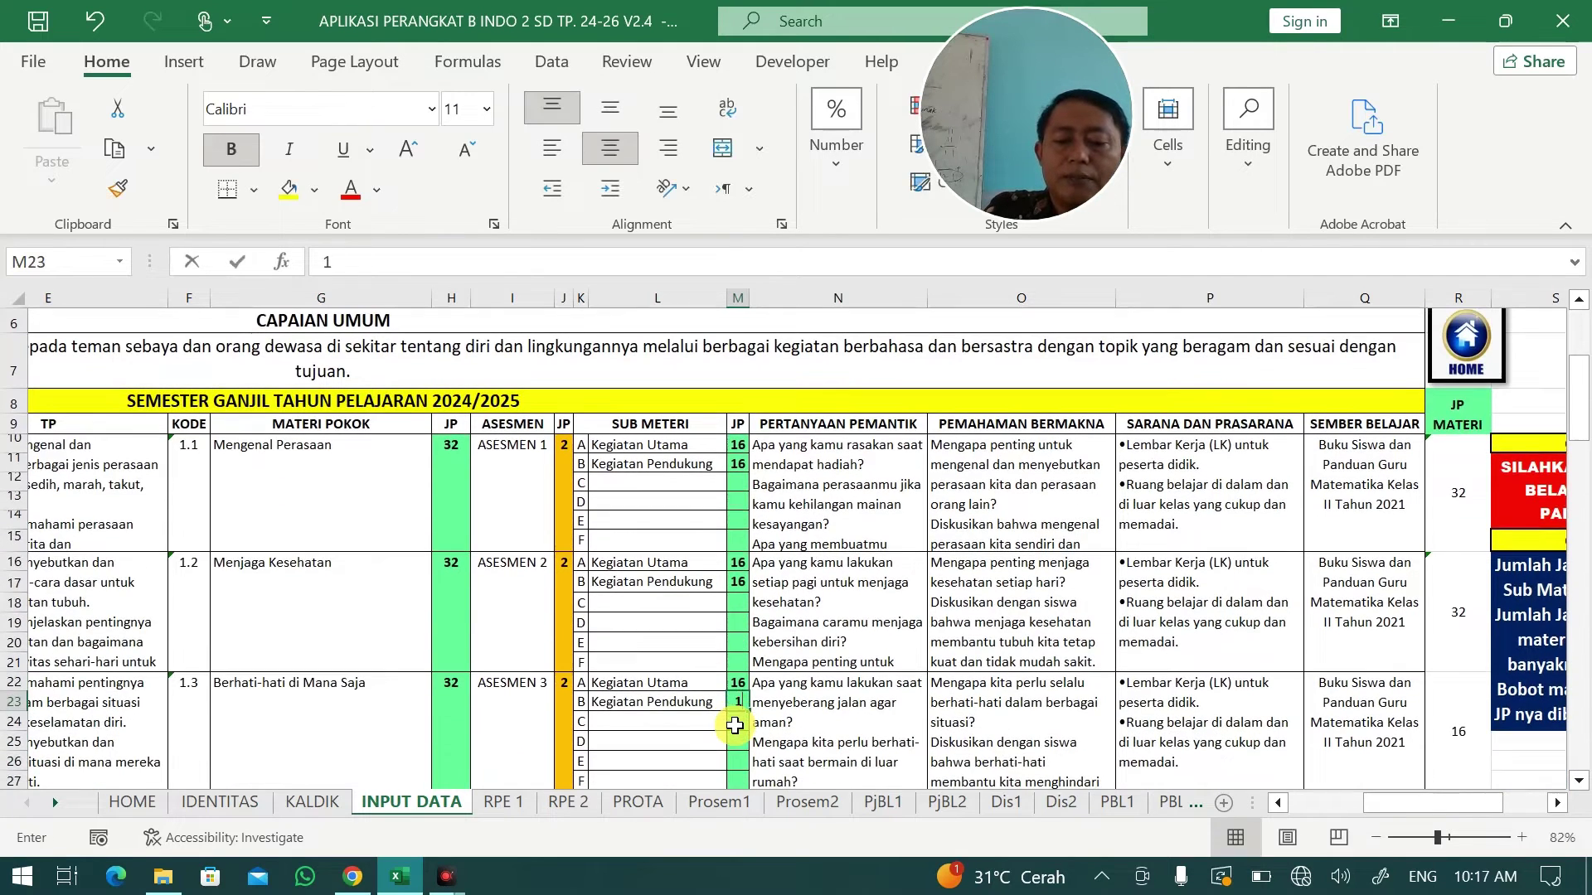
{"action": "type", "text": "6"}
{"action": "key", "text": "Return"}
{"action": "key", "text": "Return"}
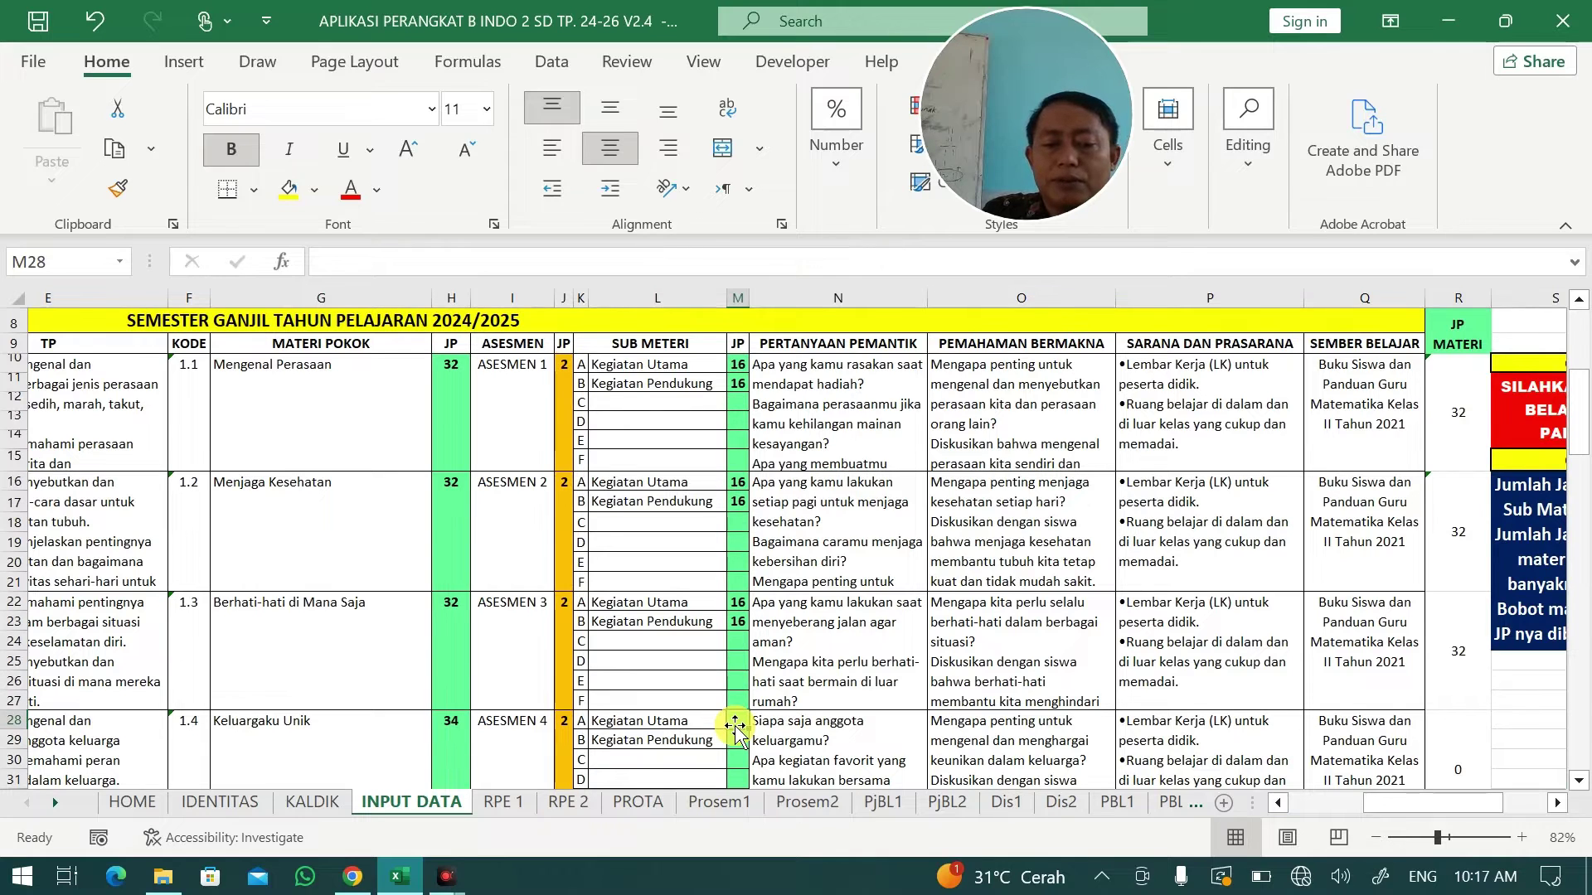
Set the JP of both sub-materials under topic 1.4, Keluargaku Unik, to 17 in M28 and M29.
{"action": "type", "text": "1"}
{"action": "key", "text": "Return"}
{"action": "key", "text": "Return"}
{"action": "key", "text": "Return"}
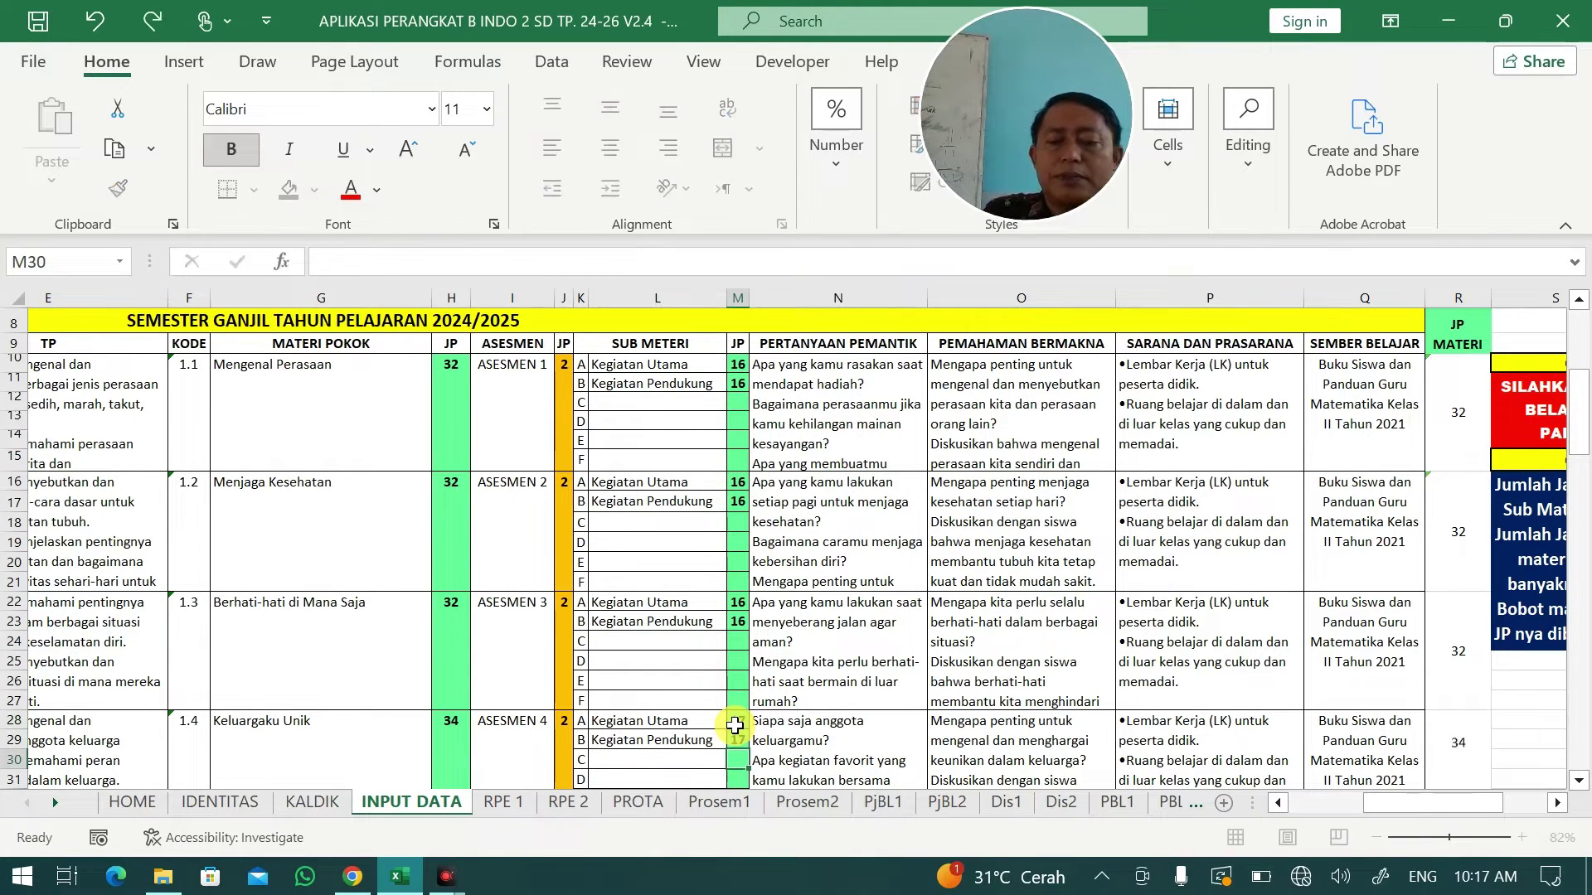
Set the JP of both sub-materials under topic 2.1, Berteman dalam Keragaman, to 15 in M64 and M65.
{"action": "key", "text": "Down"}
{"action": "key", "text": "Down"}
{"action": "key", "text": "Down"}
{"action": "key", "text": "Down"}
{"action": "key", "text": "Down"}
{"action": "key", "text": "Down"}
{"action": "key", "text": "Down"}
{"action": "key", "text": "Down"}
{"action": "key", "text": "Down"}
{"action": "key", "text": "Down"}
{"action": "key", "text": "Down"}
{"action": "key", "text": "Down"}
{"action": "key", "text": "Down"}
{"action": "key", "text": "Down"}
{"action": "key", "text": "Down"}
{"action": "key", "text": "Down"}
{"action": "key", "text": "Down"}
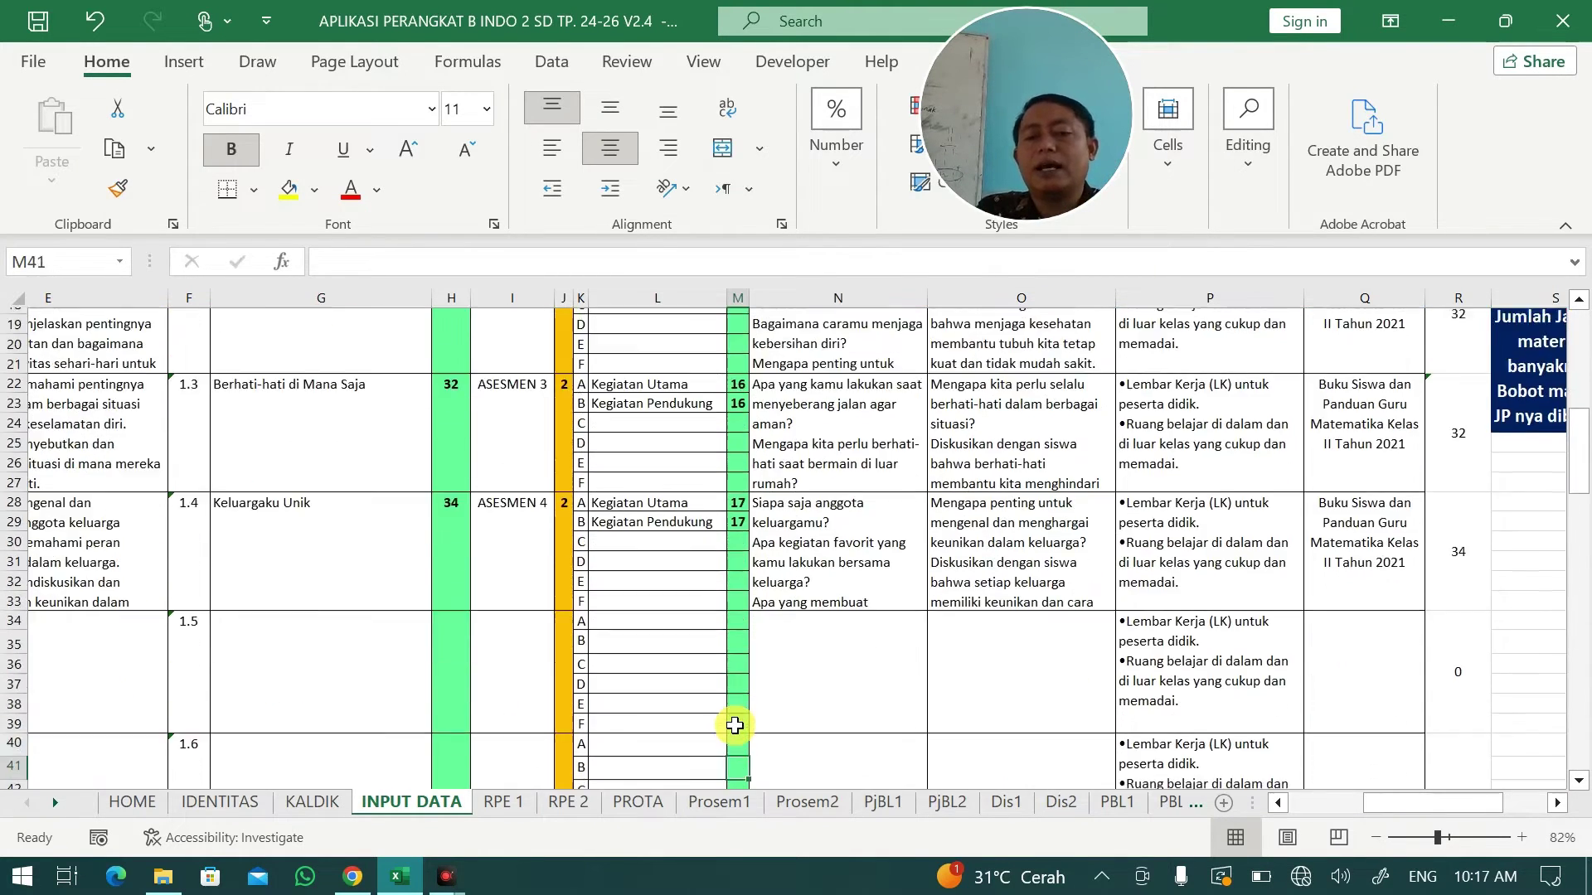
{"action": "key", "text": "Down"}
{"action": "key", "text": "Down"}
{"action": "key", "text": "Down"}
{"action": "key", "text": "Down"}
{"action": "key", "text": "Down"}
{"action": "key", "text": "Down"}
{"action": "key", "text": "Down"}
{"action": "key", "text": "Down"}
{"action": "key", "text": "Down"}
{"action": "key", "text": "Down"}
{"action": "key", "text": "Down"}
{"action": "key", "text": "Down"}
{"action": "key", "text": "Down"}
{"action": "key", "text": "Down"}
{"action": "key", "text": "Down"}
{"action": "key", "text": "Down"}
{"action": "key", "text": "Down"}
{"action": "key", "text": "Down"}
{"action": "key", "text": "Down"}
{"action": "key", "text": "Down"}
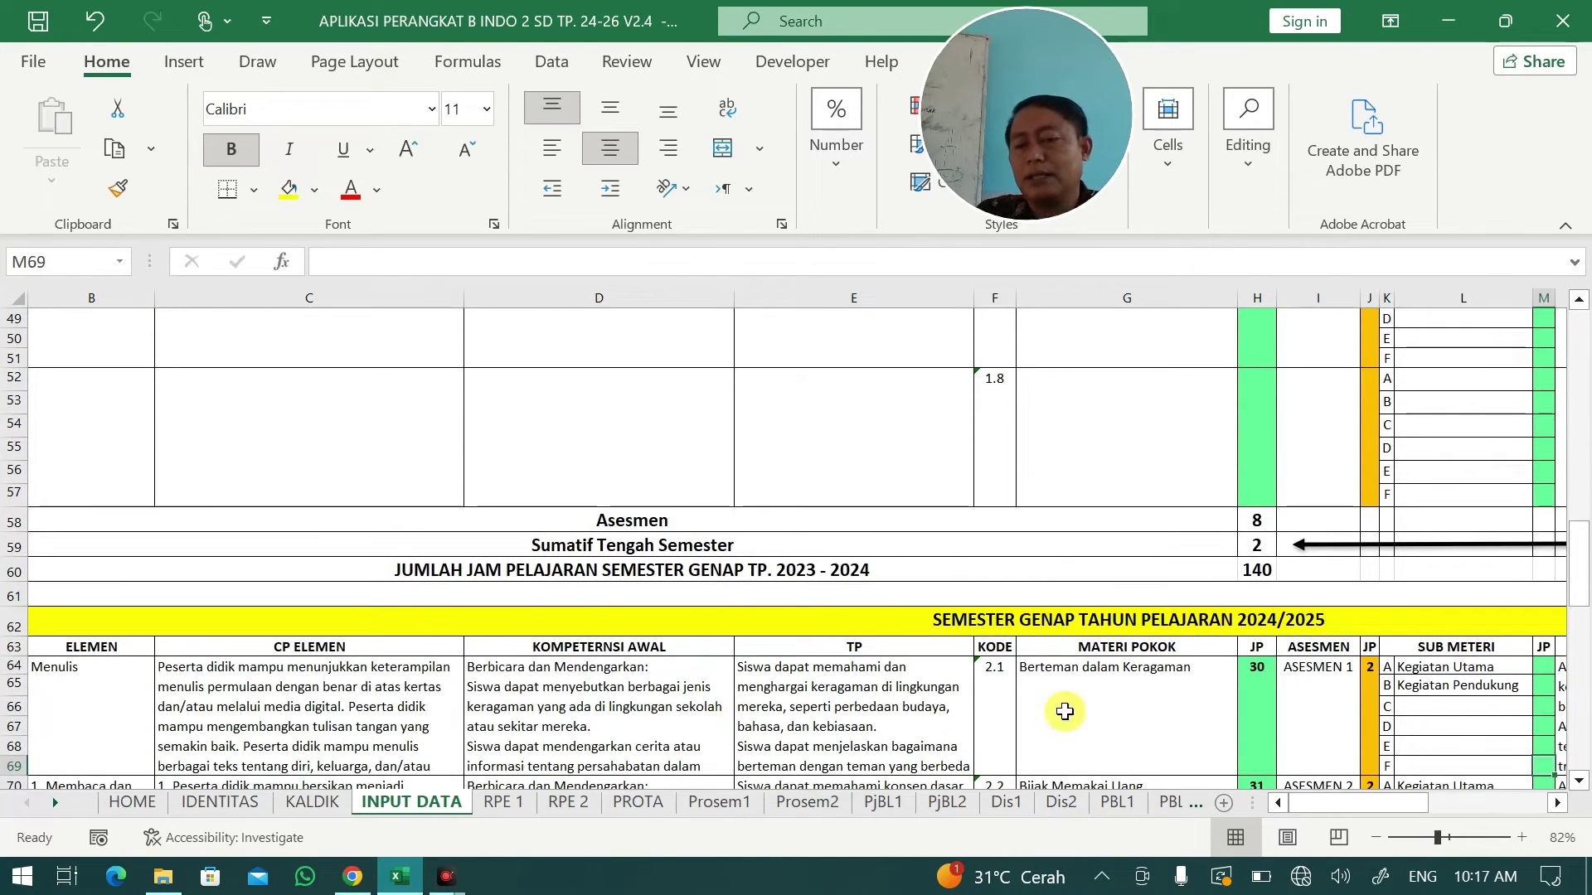
{"action": "left_click", "coordinate": [1129, 697]}
{"action": "key", "text": "Right"}
{"action": "key", "text": "Right"}
{"action": "key", "text": "Right"}
{"action": "key", "text": "Right"}
{"action": "key", "text": "Right"}
{"action": "key", "text": "Right"}
{"action": "key", "text": "Right"}
{"action": "key", "text": "Right"}
{"action": "key", "text": "Right"}
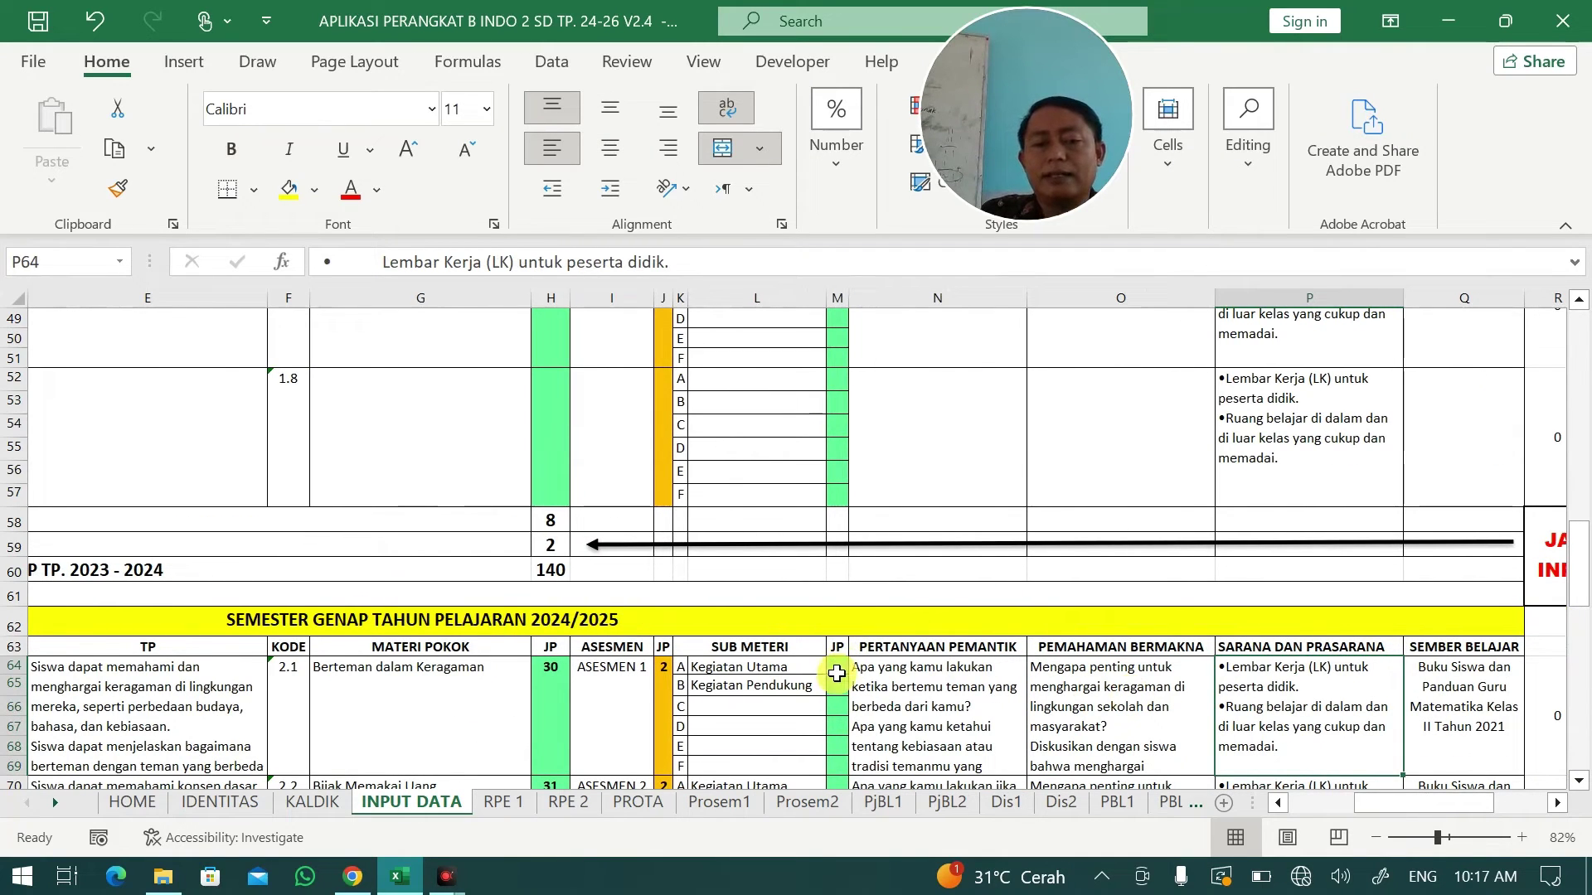
{"action": "left_click", "coordinate": [839, 666]}
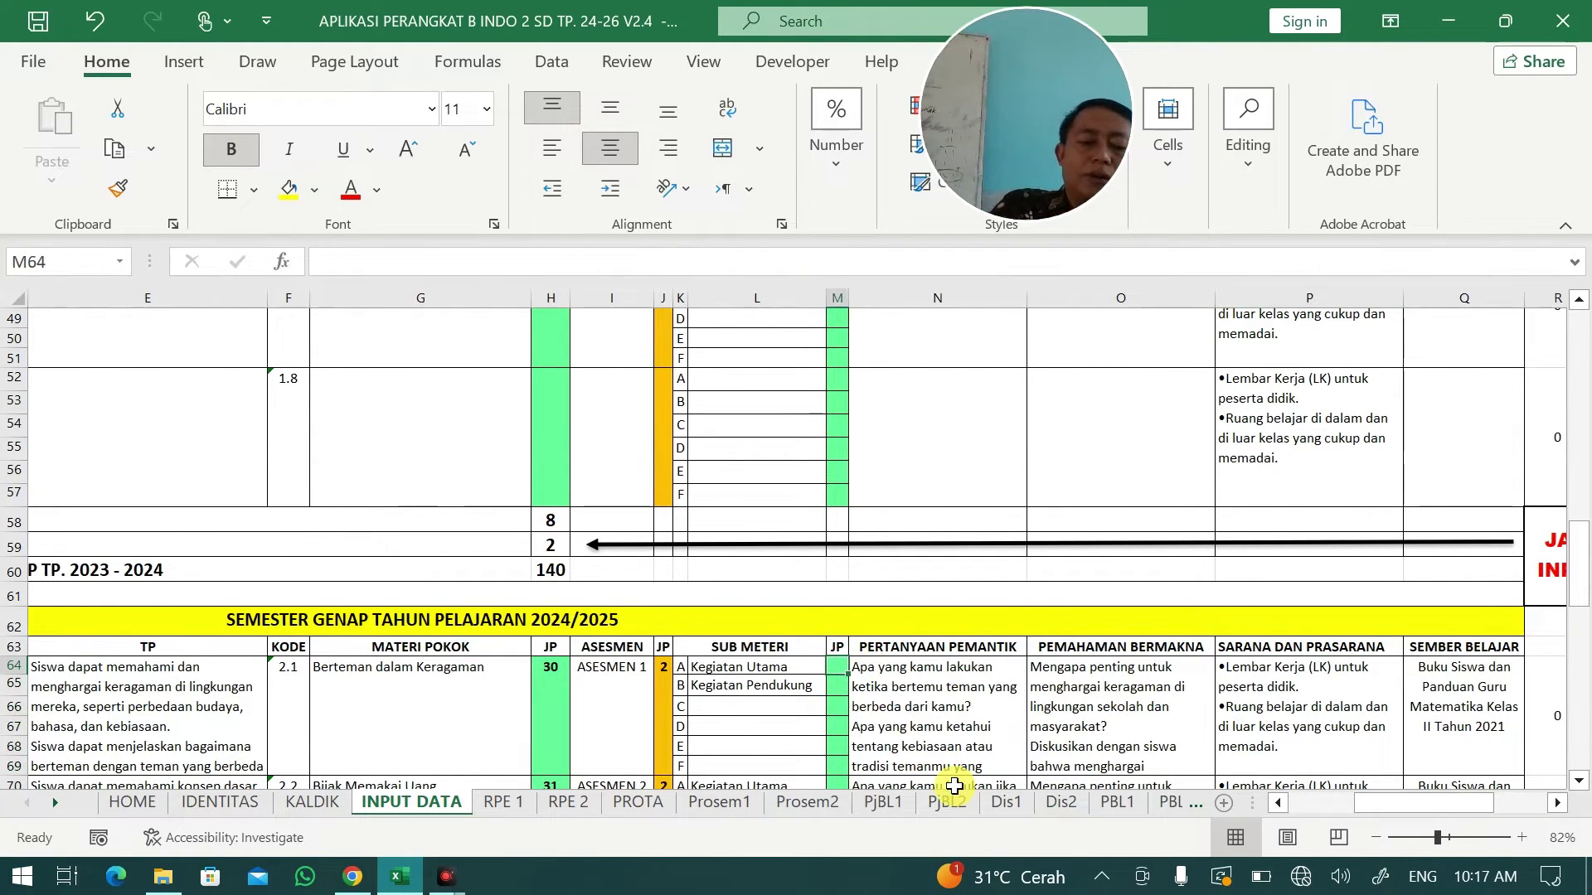
{"action": "type", "text": "15"}
{"action": "key", "text": "Return"}
{"action": "type", "text": "15"}
{"action": "key", "text": "Return"}
Set the JP under topic 2.2, Bijak Memakai Uang, to 16 for Kegiatan Utama in M70 and 15 for Kegiatan Pendukung in M71.
{"action": "key", "text": "Return"}
{"action": "key", "text": "Return"}
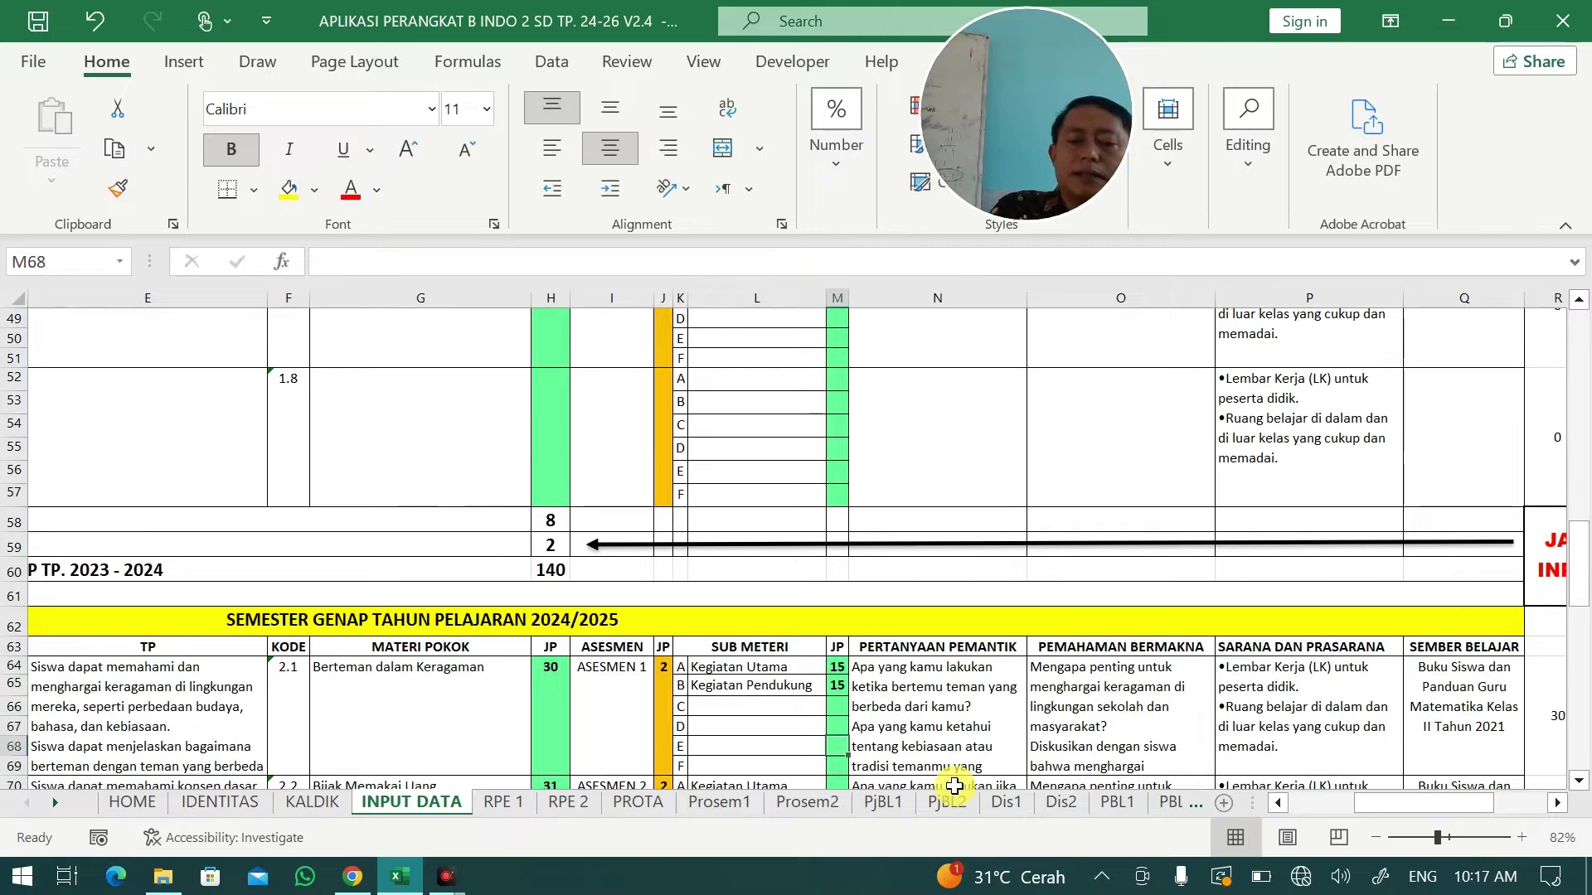
{"action": "key", "text": "Return"}
{"action": "key", "text": "Return"}
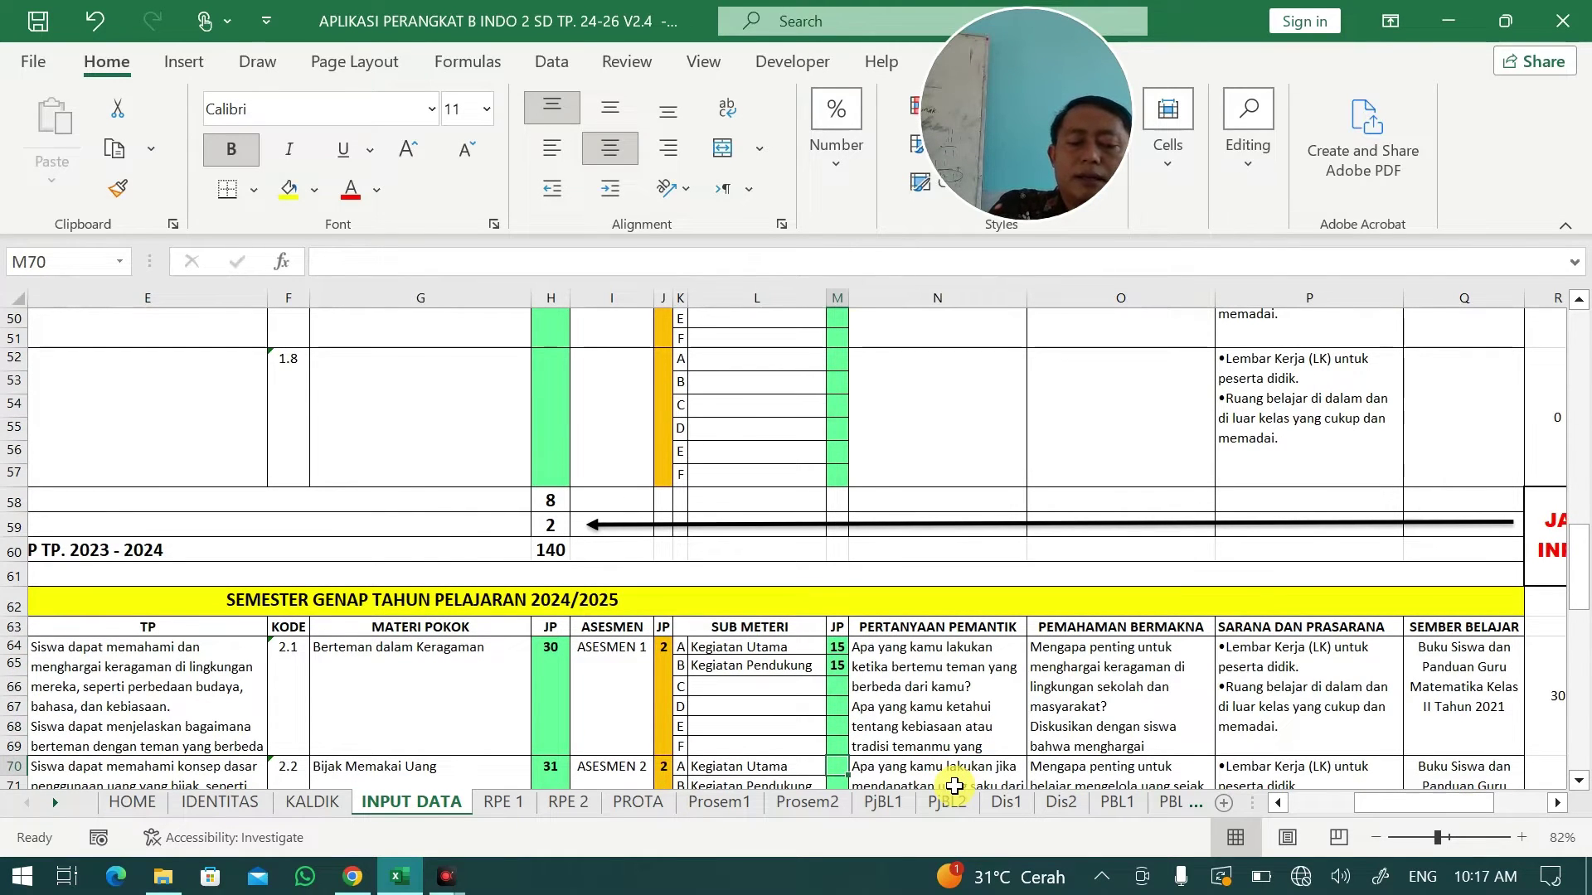
{"action": "type", "text": "16"}
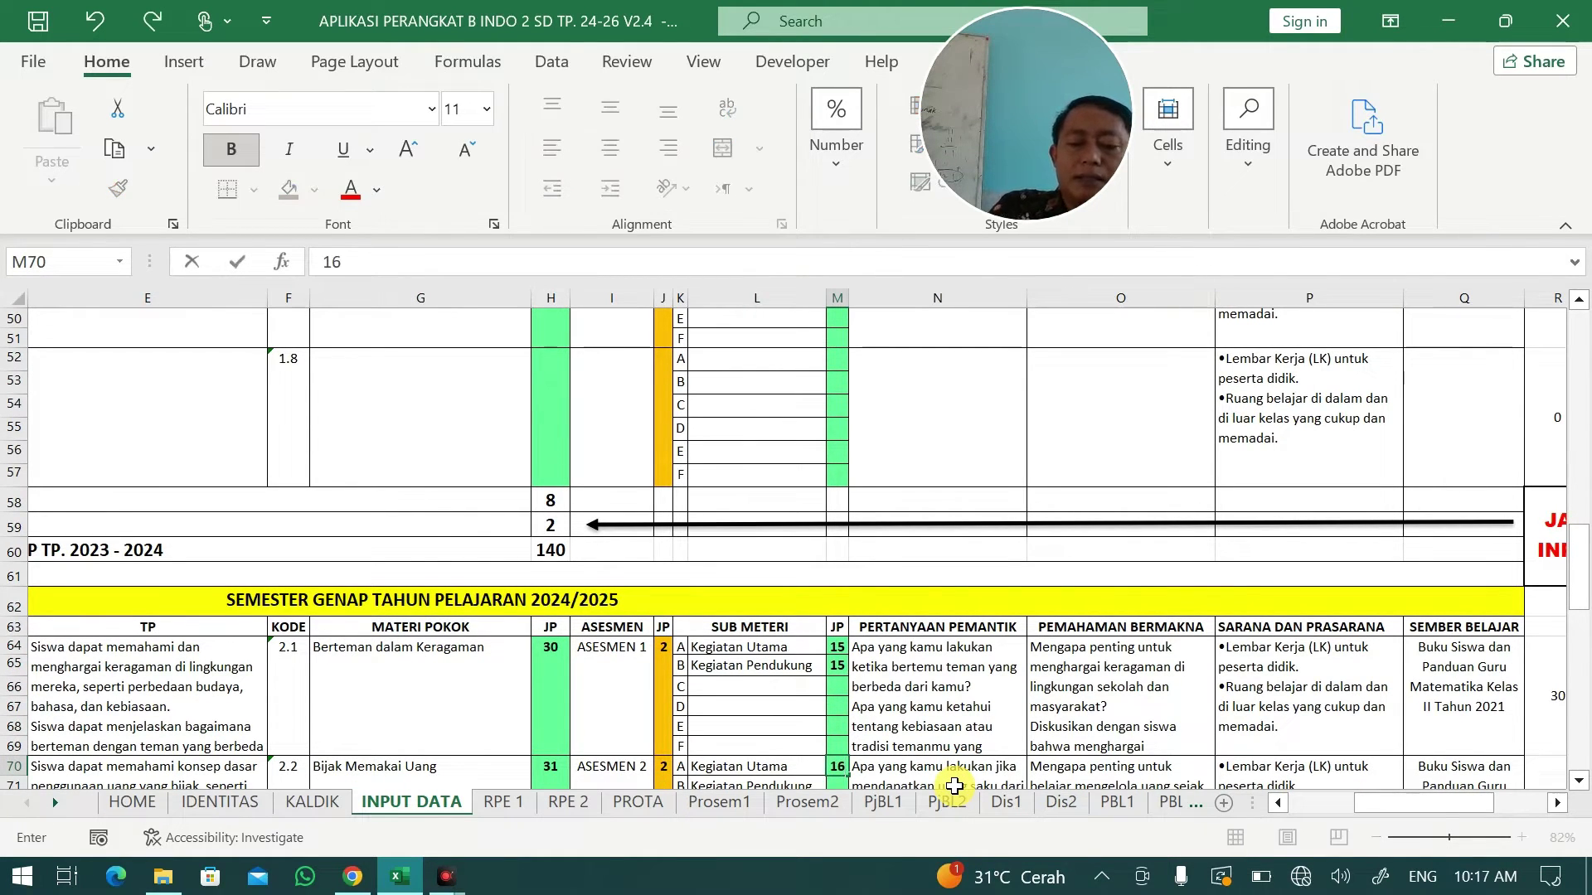
{"action": "key", "text": "Return"}
{"action": "type", "text": "15"}
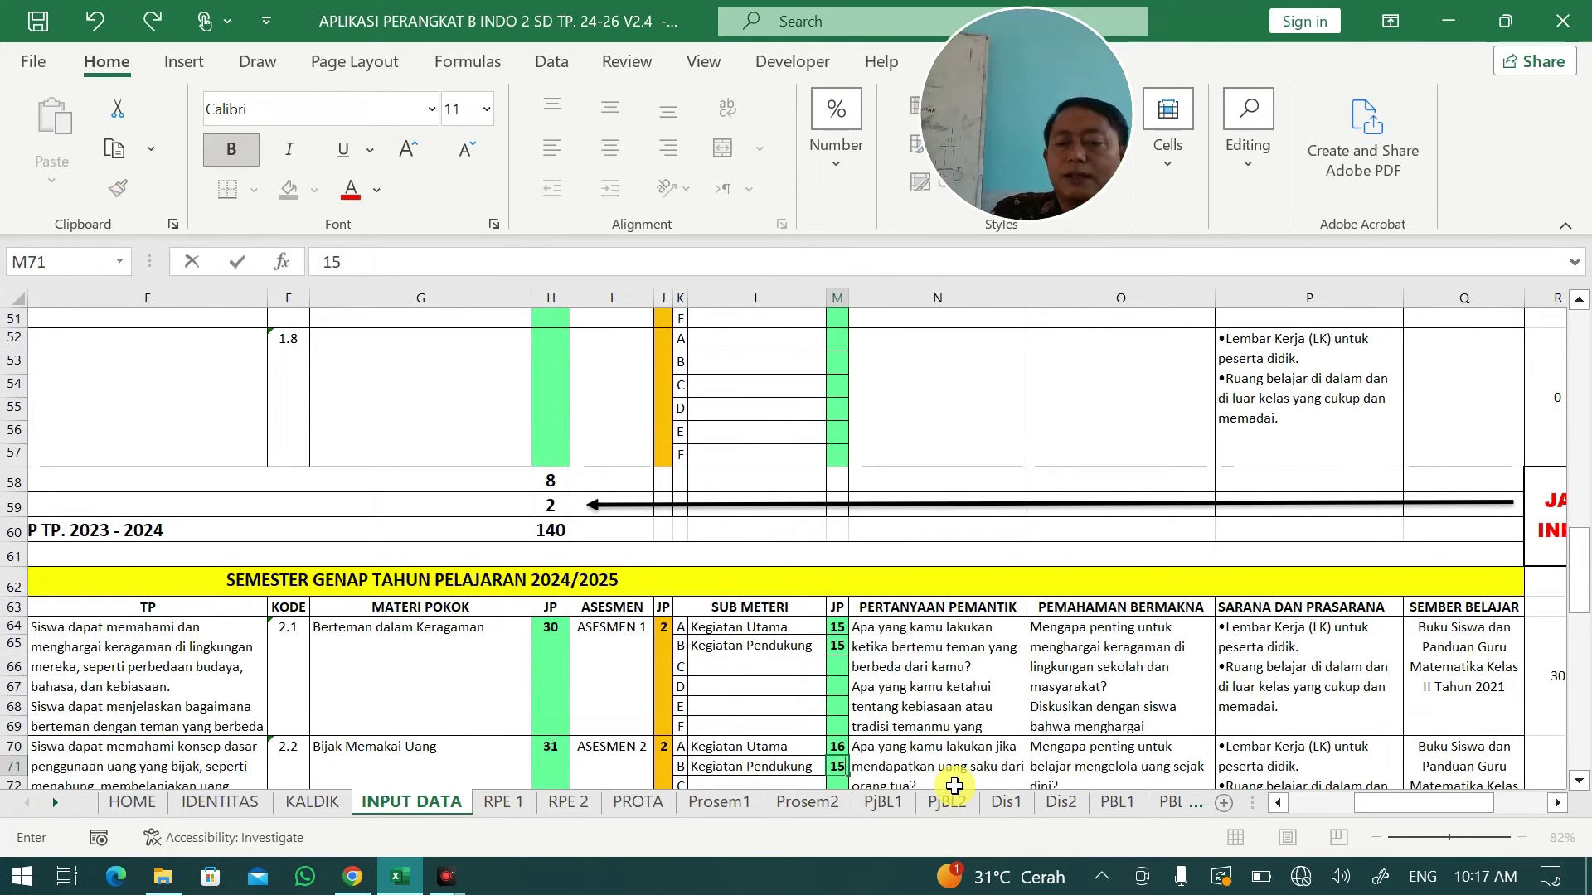
{"action": "key", "text": "shift"}
{"action": "key", "text": "shift"}
{"action": "key", "text": "shift"}
{"action": "key", "text": "shift"}
{"action": "key", "text": "shift"}
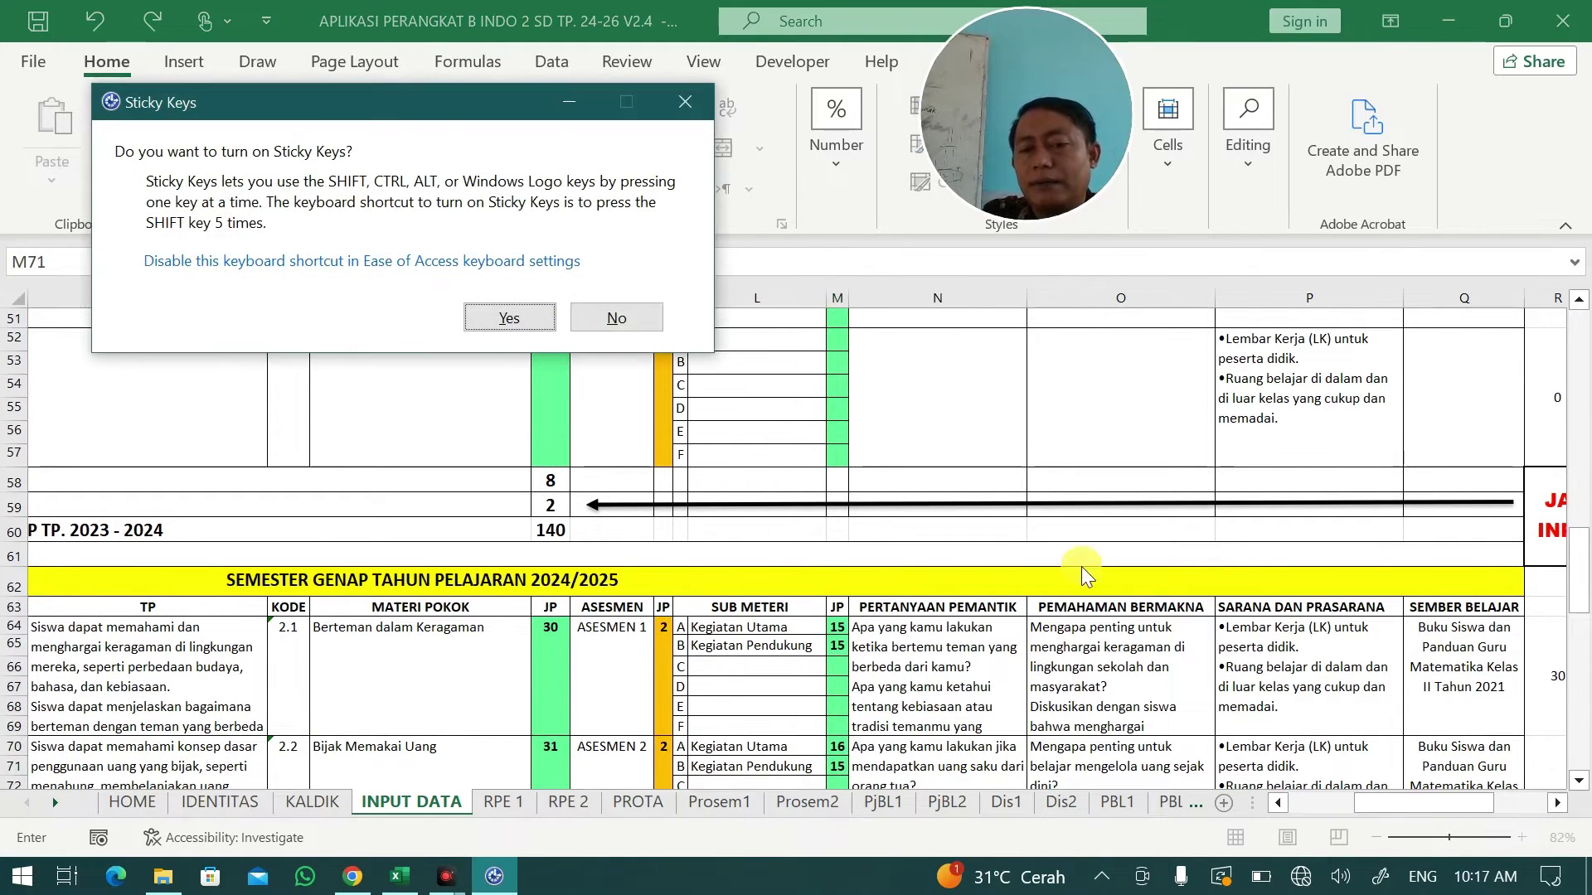
{"action": "left_click", "coordinate": [614, 319]}
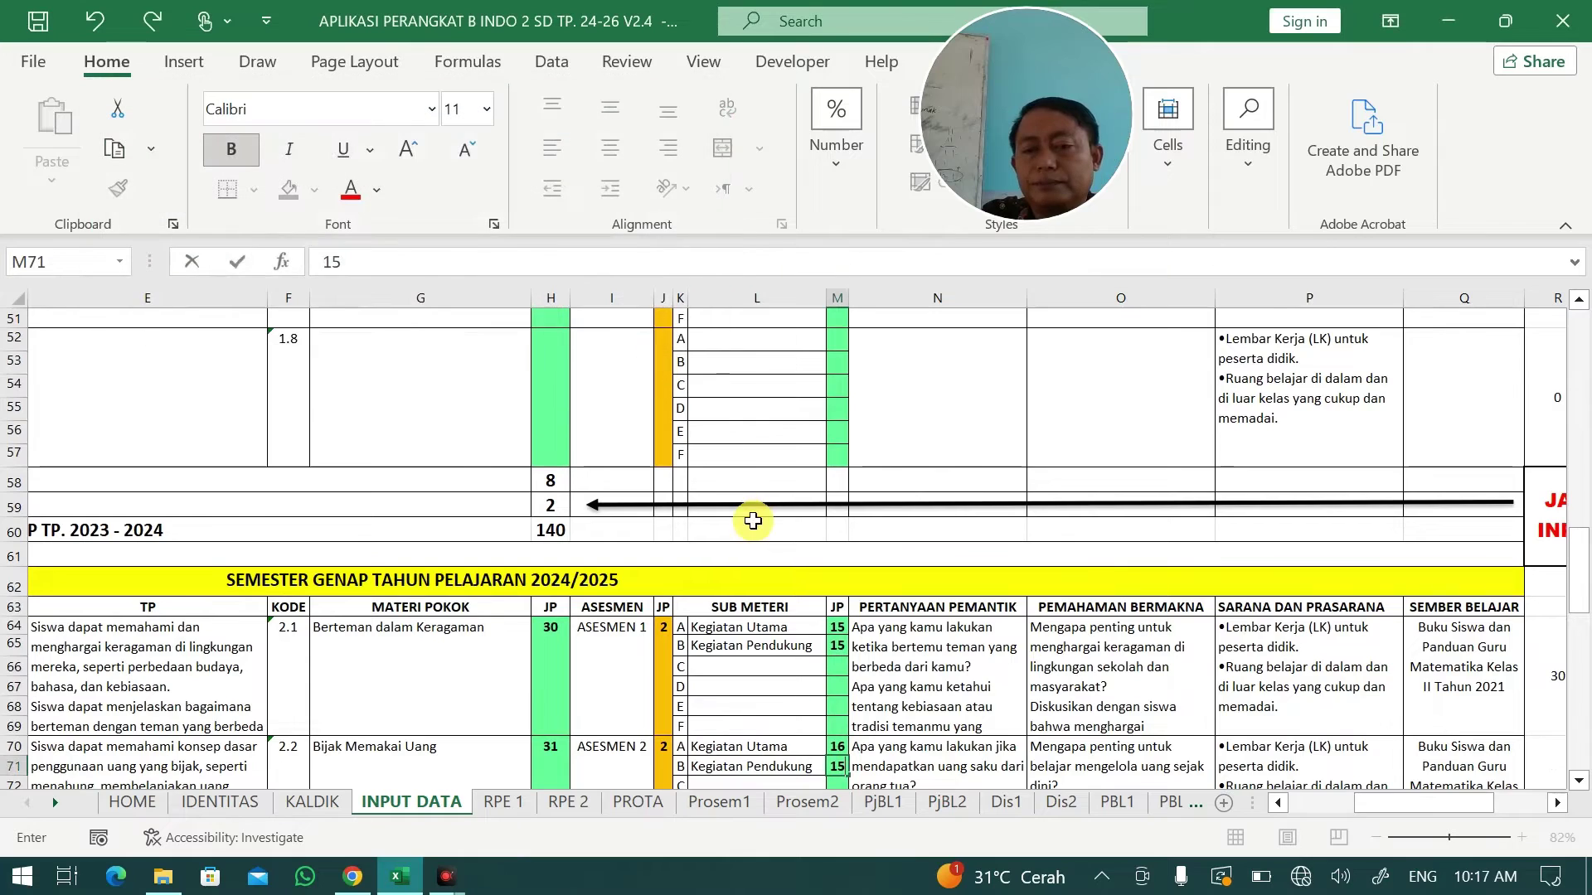
Commit the JP entry in M71 and check topic 2.2's JP MATERI total in R70.
{"action": "scroll", "coordinate": [753, 520], "scroll_direction": "down", "scroll_amount": 4}
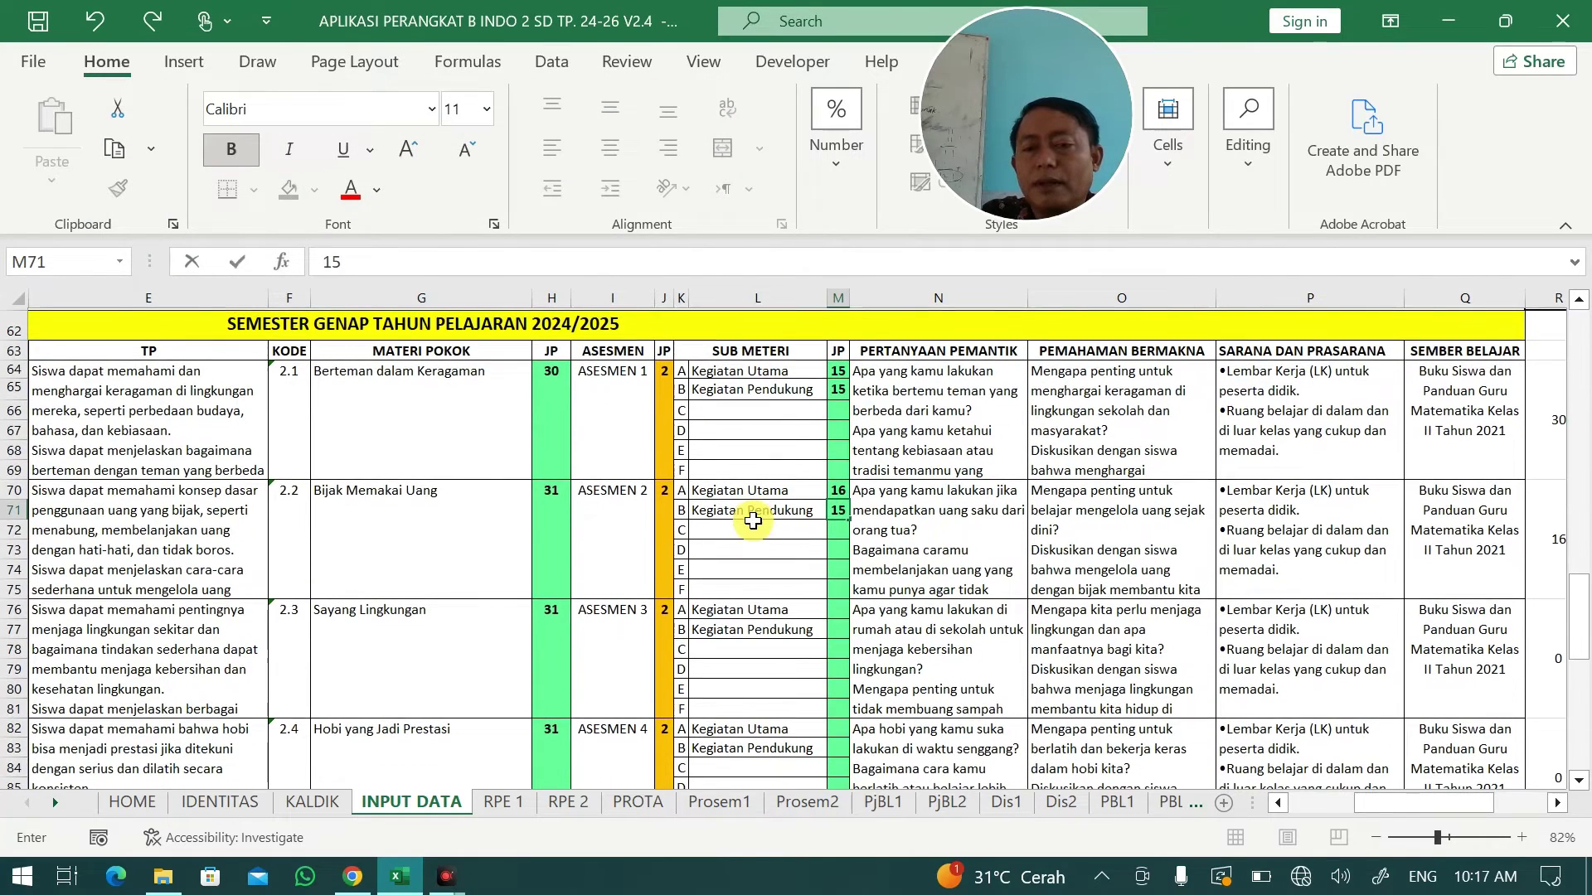
{"action": "left_click", "coordinate": [1207, 559]}
{"action": "left_click", "coordinate": [1543, 540]}
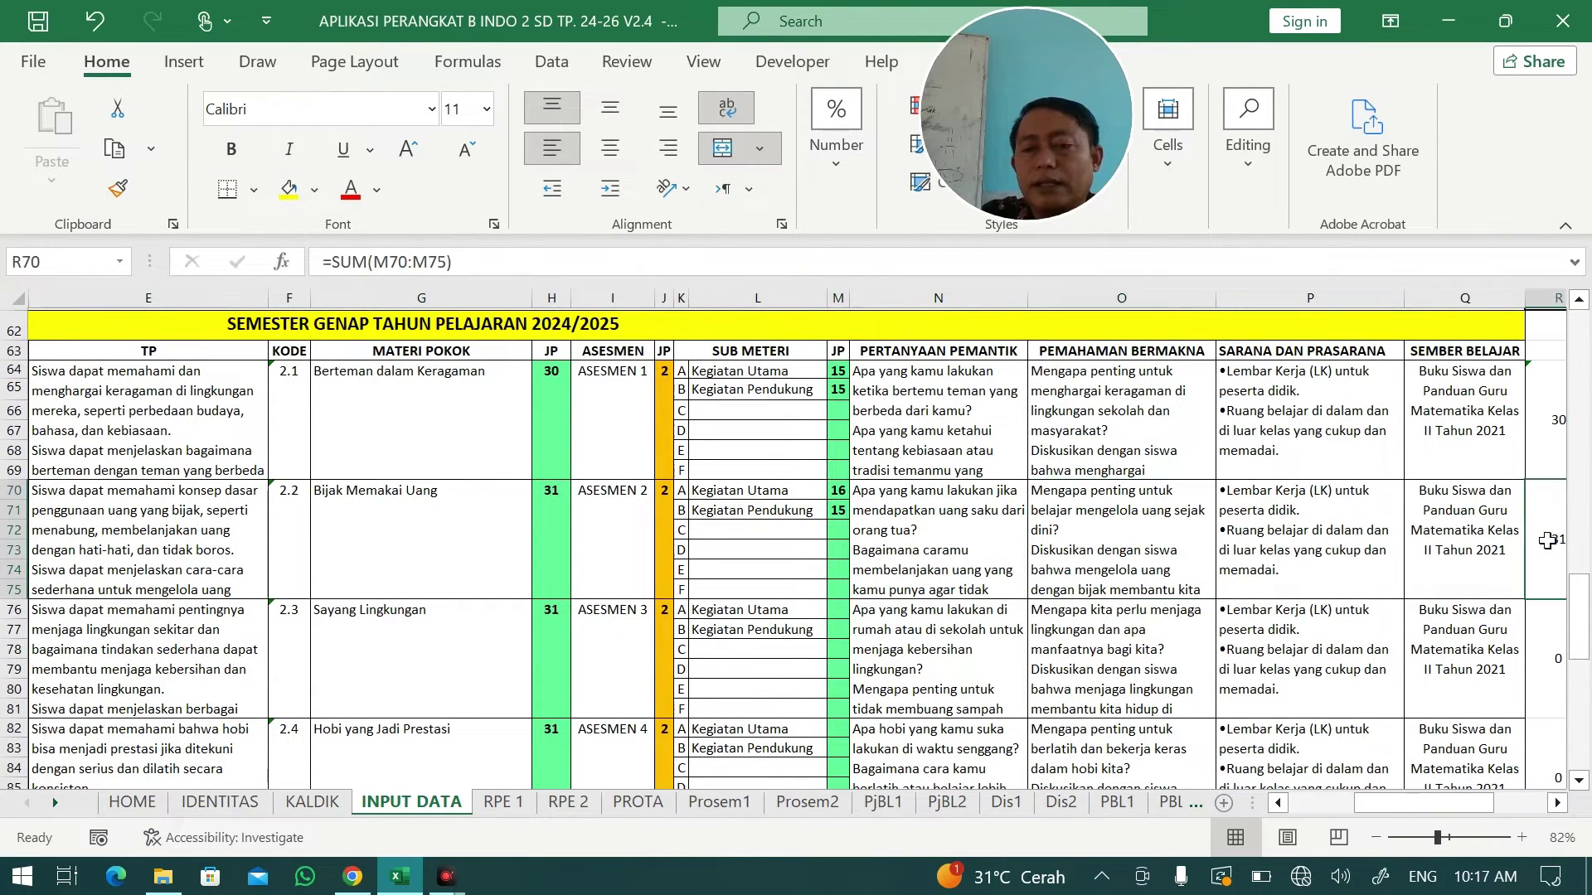
Set the JP under topic 2.3, Sayang Lingkungan, to 16 for Kegiatan Utama in M76 and 15 for Kegiatan Pendukung in M77.
{"action": "left_click", "coordinate": [836, 614]}
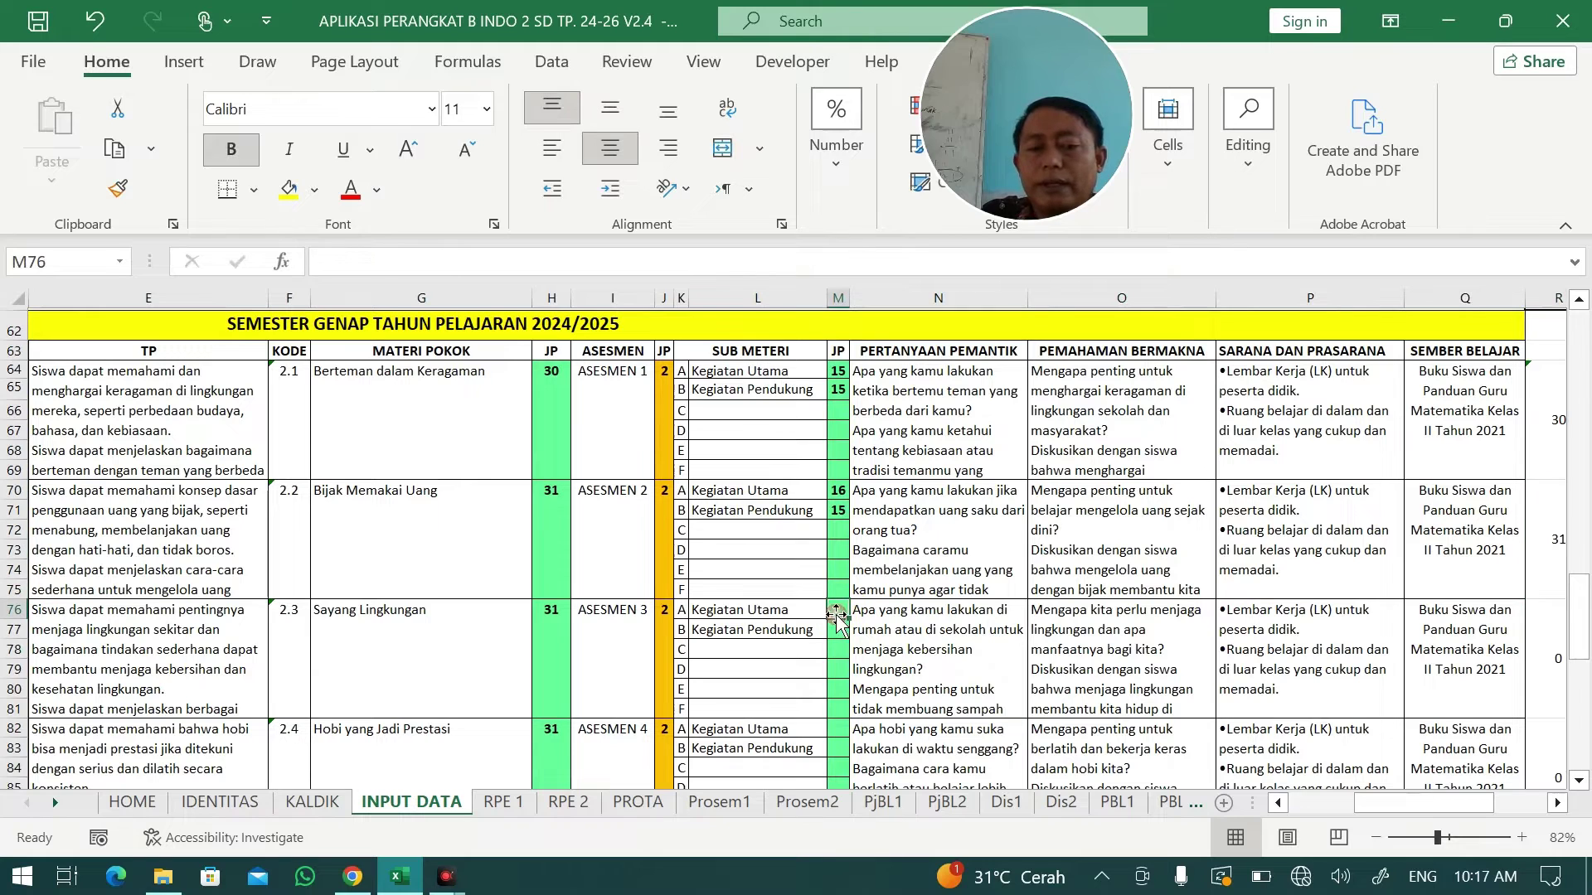
{"action": "type", "text": "16"}
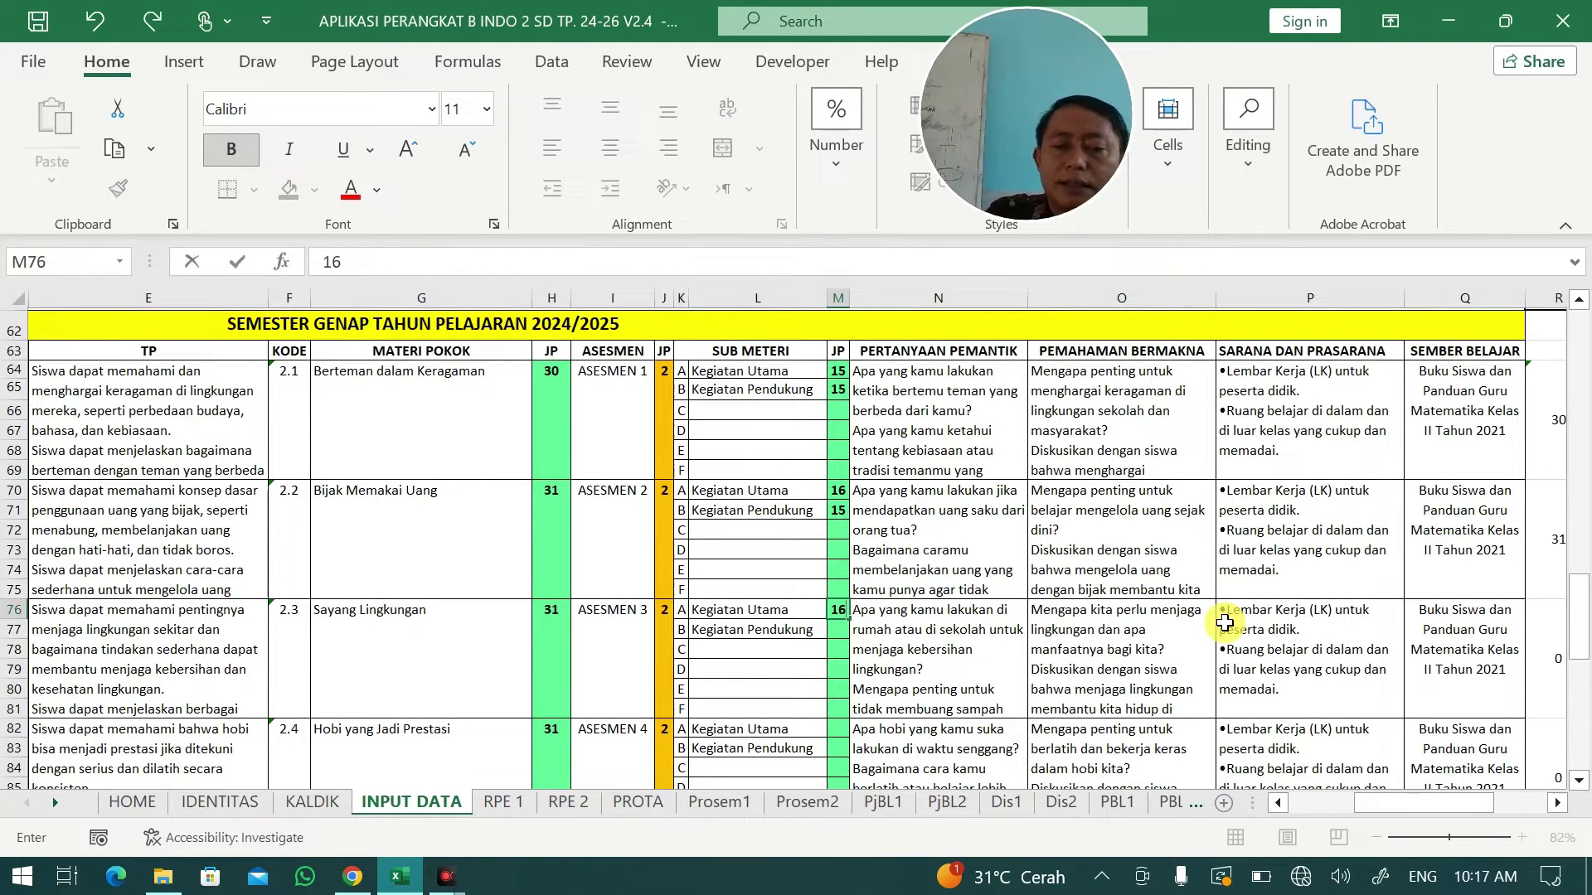
{"action": "key", "text": "Return"}
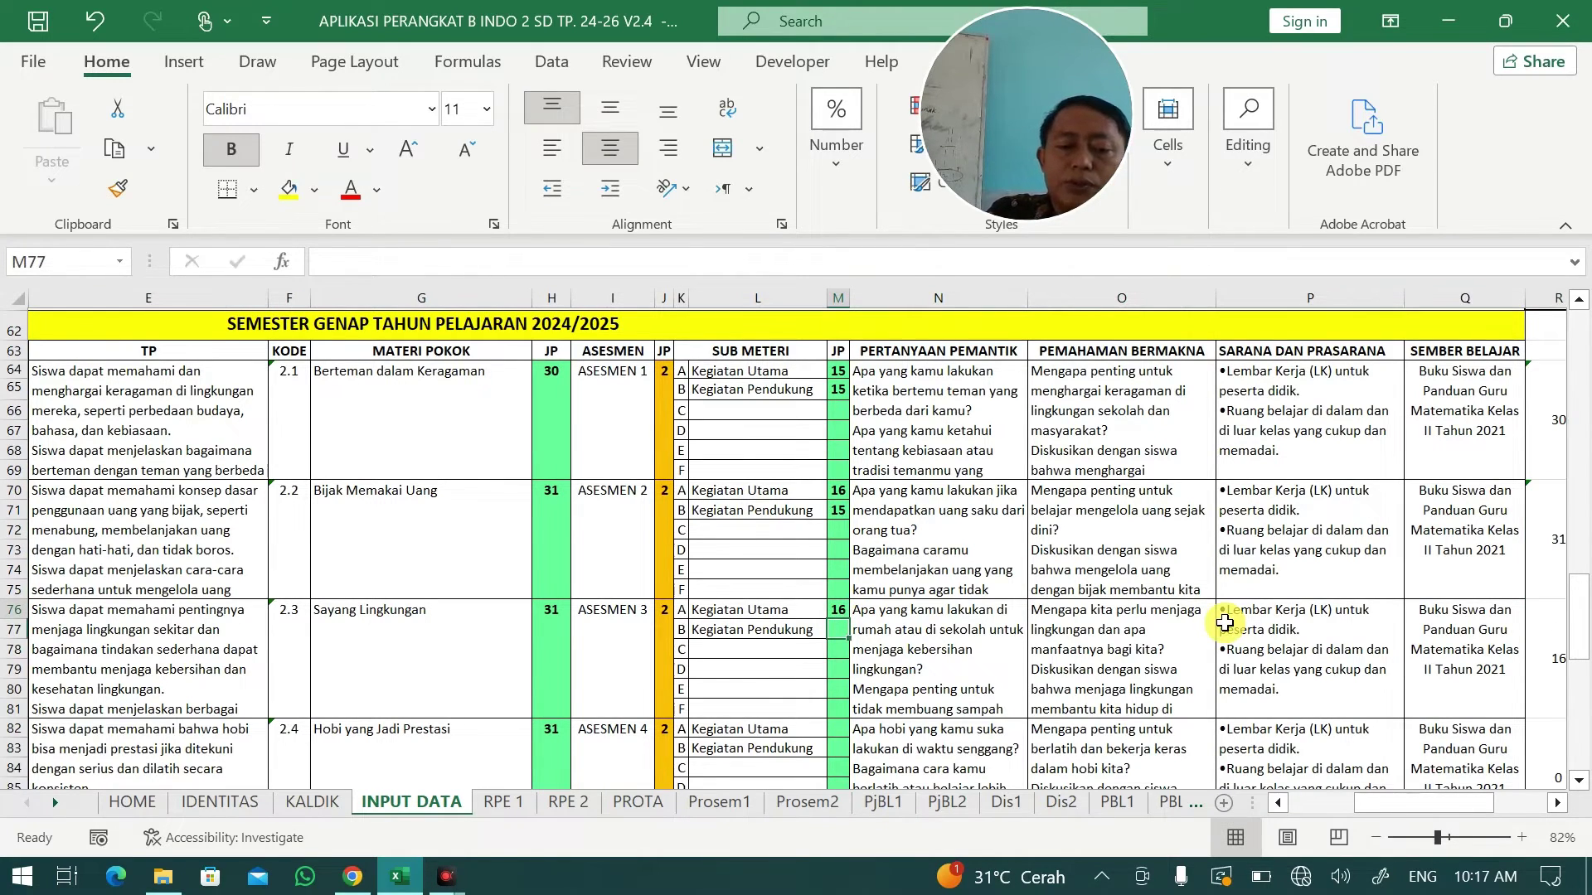
{"action": "type", "text": "15"}
{"action": "key", "text": "Return"}
Set the JP under topic 2.4, Hobi yang Jadi Prestasi, to 16 for Kegiatan Utama in M82 and 15 for Kegiatan Pendukung in M83.
{"action": "key", "text": "Return"}
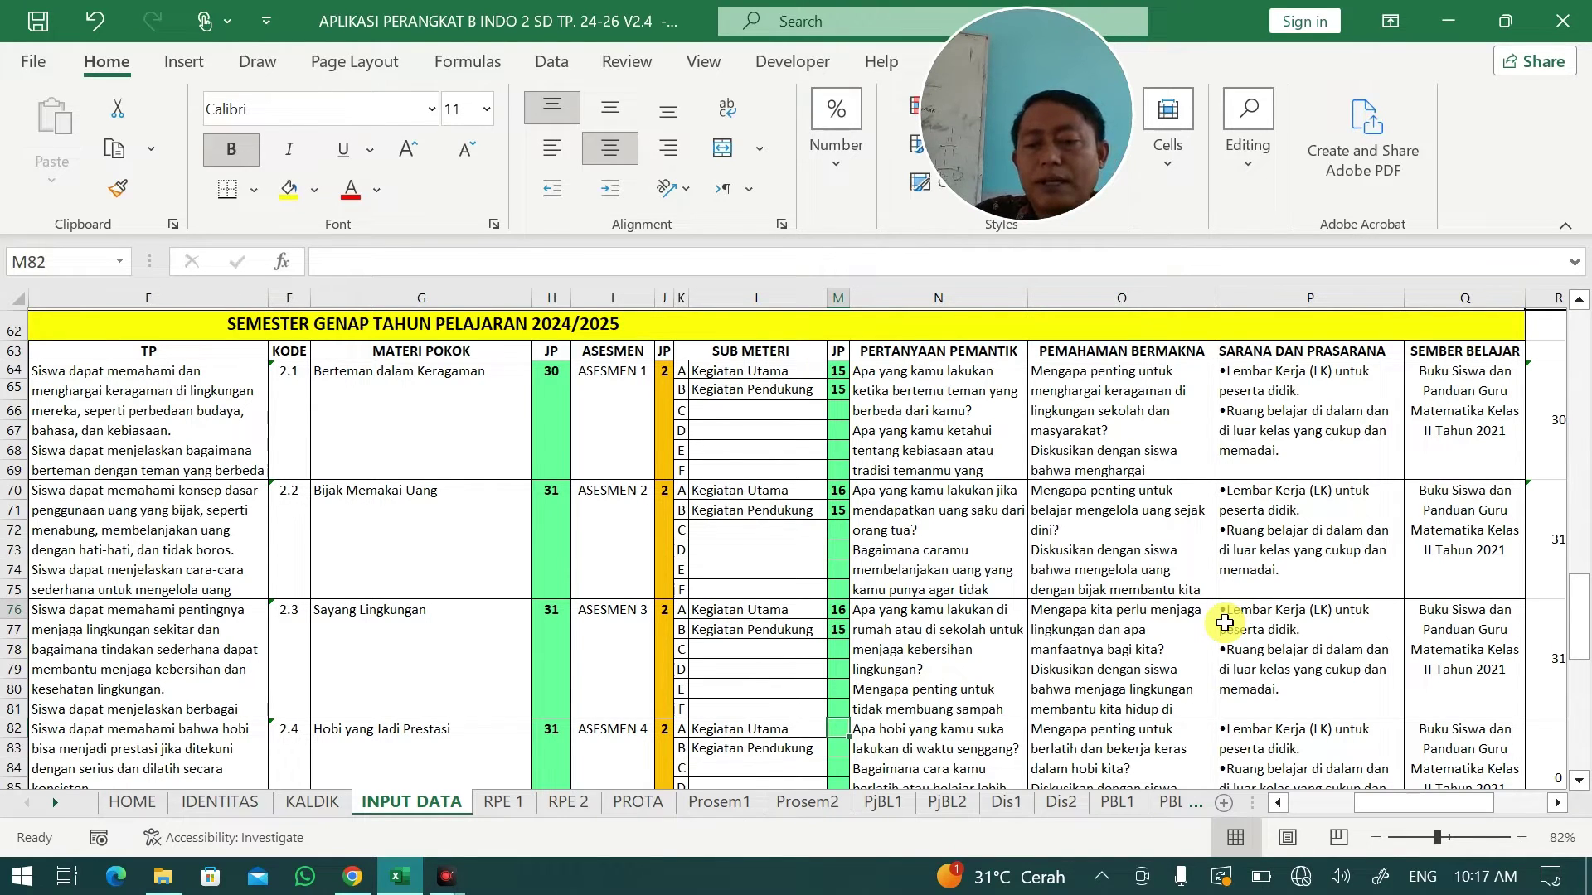
{"action": "type", "text": "16"}
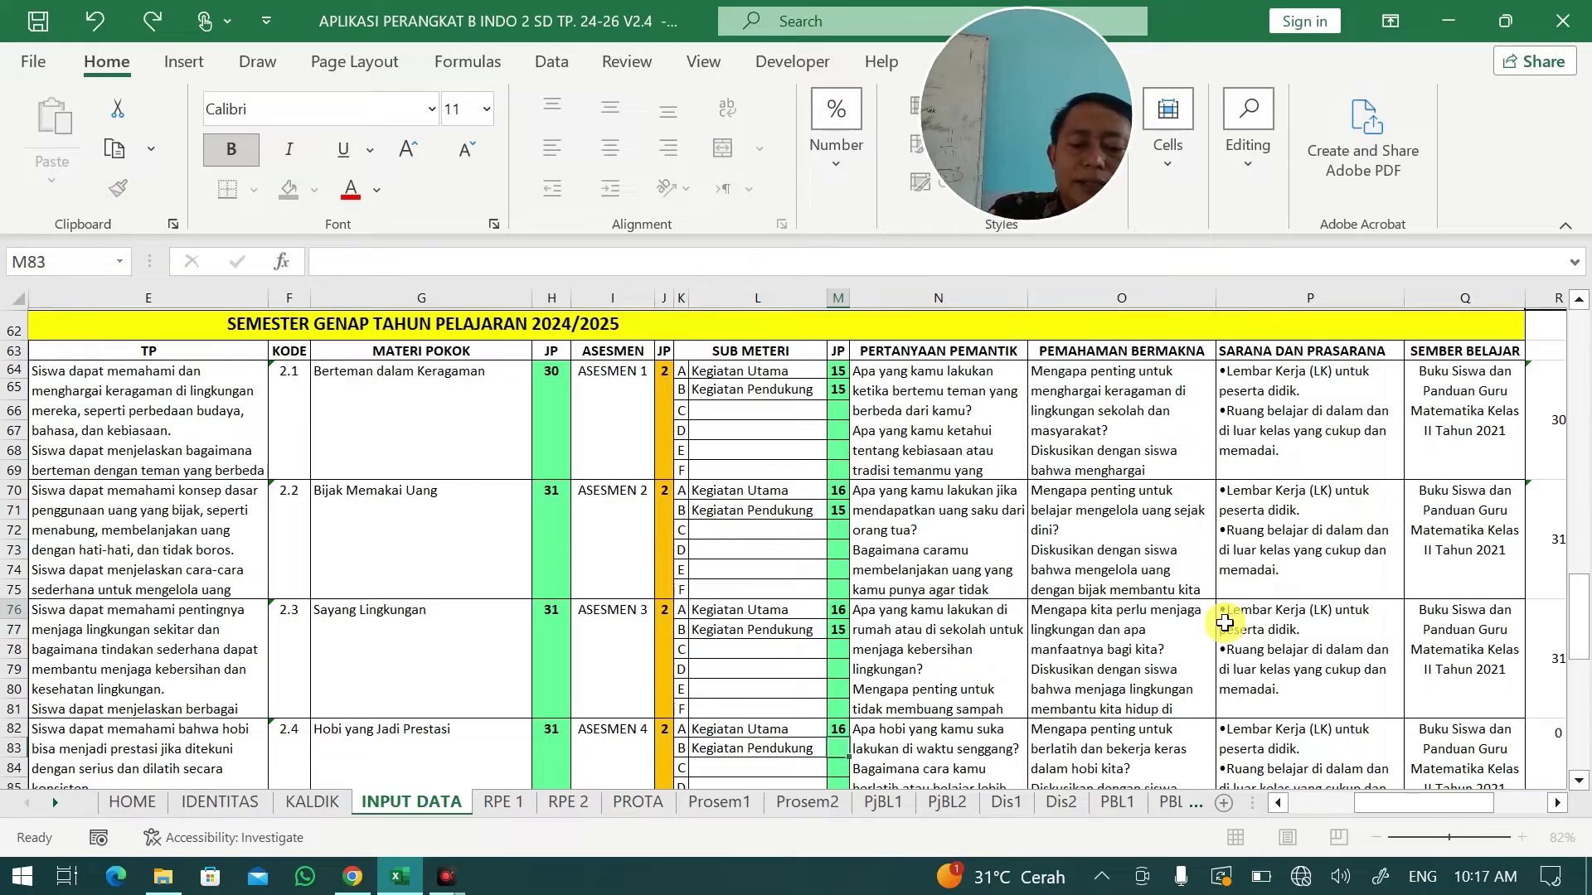
{"action": "type", "text": "15"}
{"action": "key", "text": "Return"}
Look over the topic rows from 2.5 onward and review topic 2.4's sub-material JP in M82 and M83.
{"action": "key", "text": "Return"}
{"action": "key", "text": "Return"}
{"action": "key", "text": "Return"}
{"action": "key", "text": "Return"}
{"action": "key", "text": "Return"}
{"action": "key", "text": "Return"}
{"action": "key", "text": "Return"}
{"action": "key", "text": "Return"}
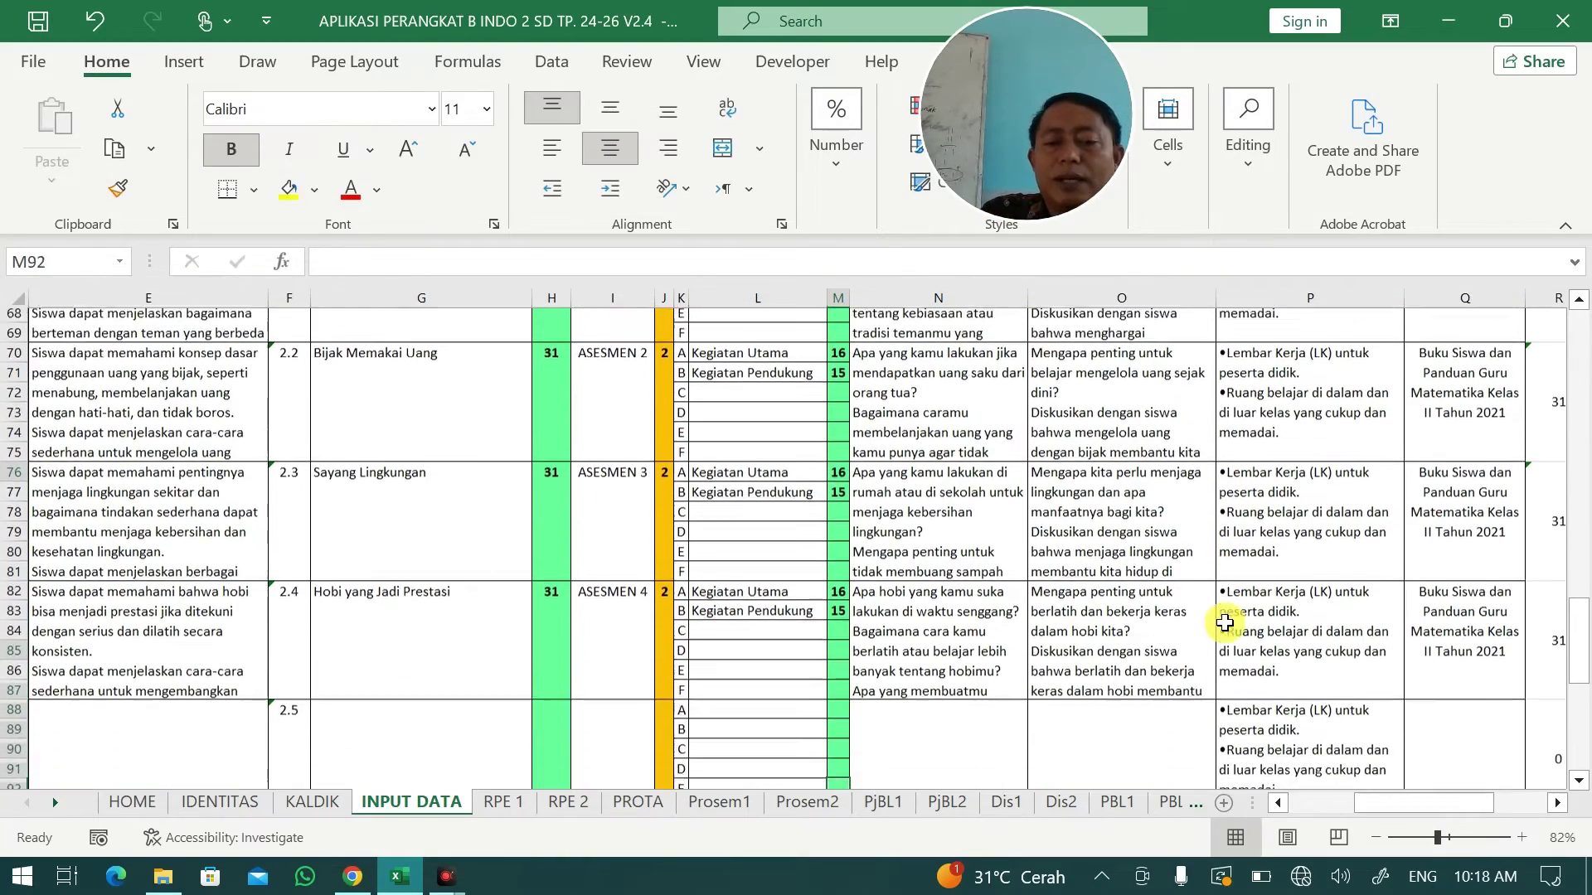
{"action": "key", "text": "Return"}
{"action": "key", "text": "Return"}
{"action": "key", "text": "Return"}
{"action": "key", "text": "Return"}
{"action": "key", "text": "Return"}
{"action": "key", "text": "Return"}
{"action": "key", "text": "Return"}
{"action": "key", "text": "Return"}
{"action": "key", "text": "Return"}
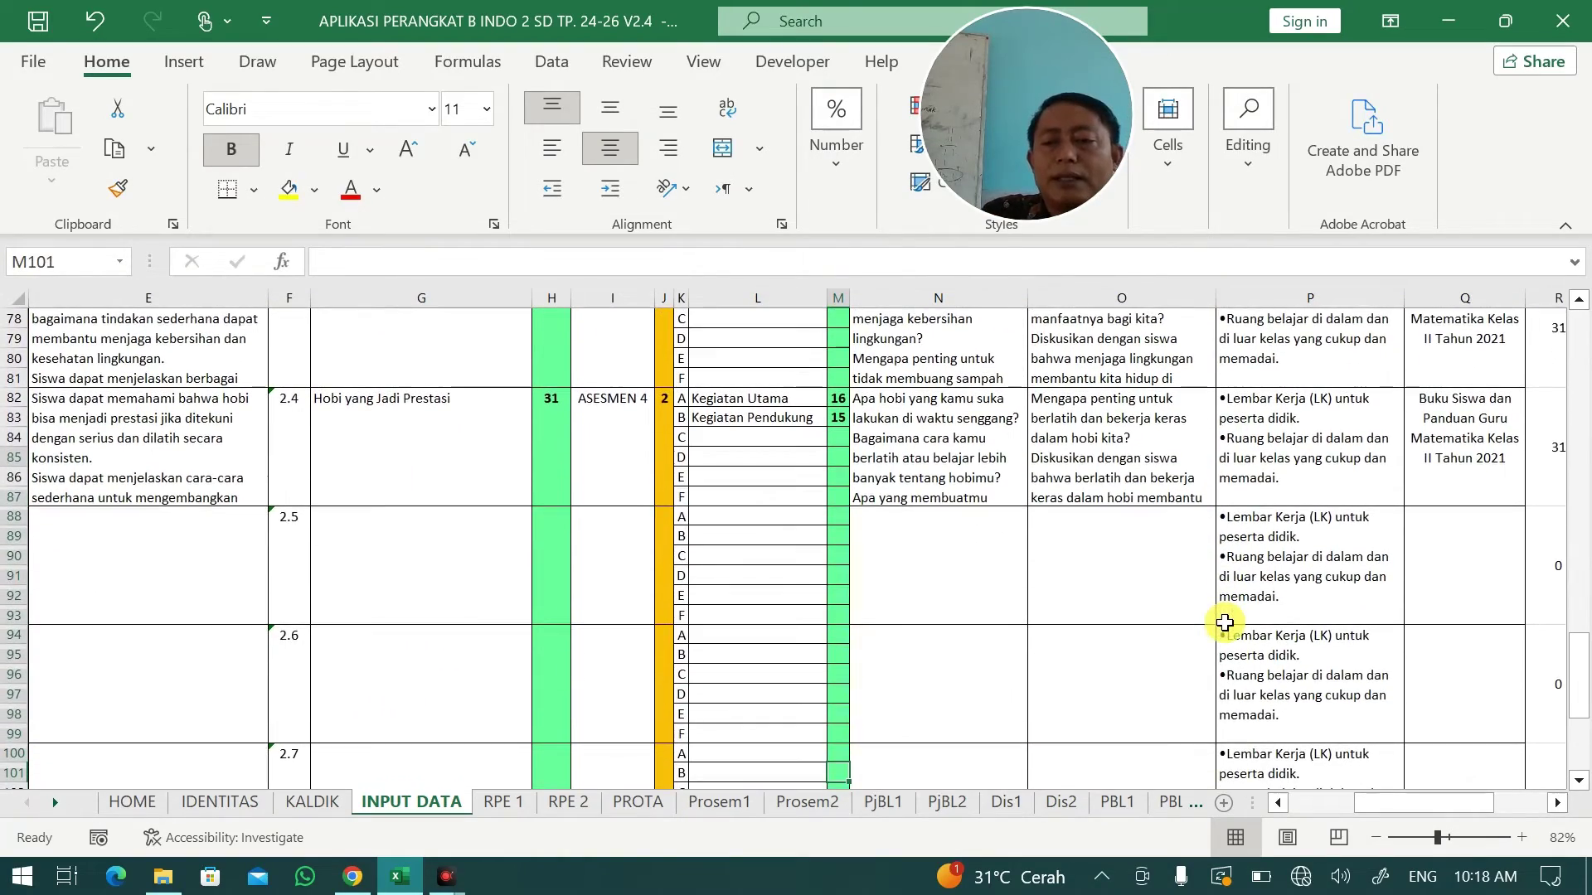
{"action": "left_click", "coordinate": [848, 404]}
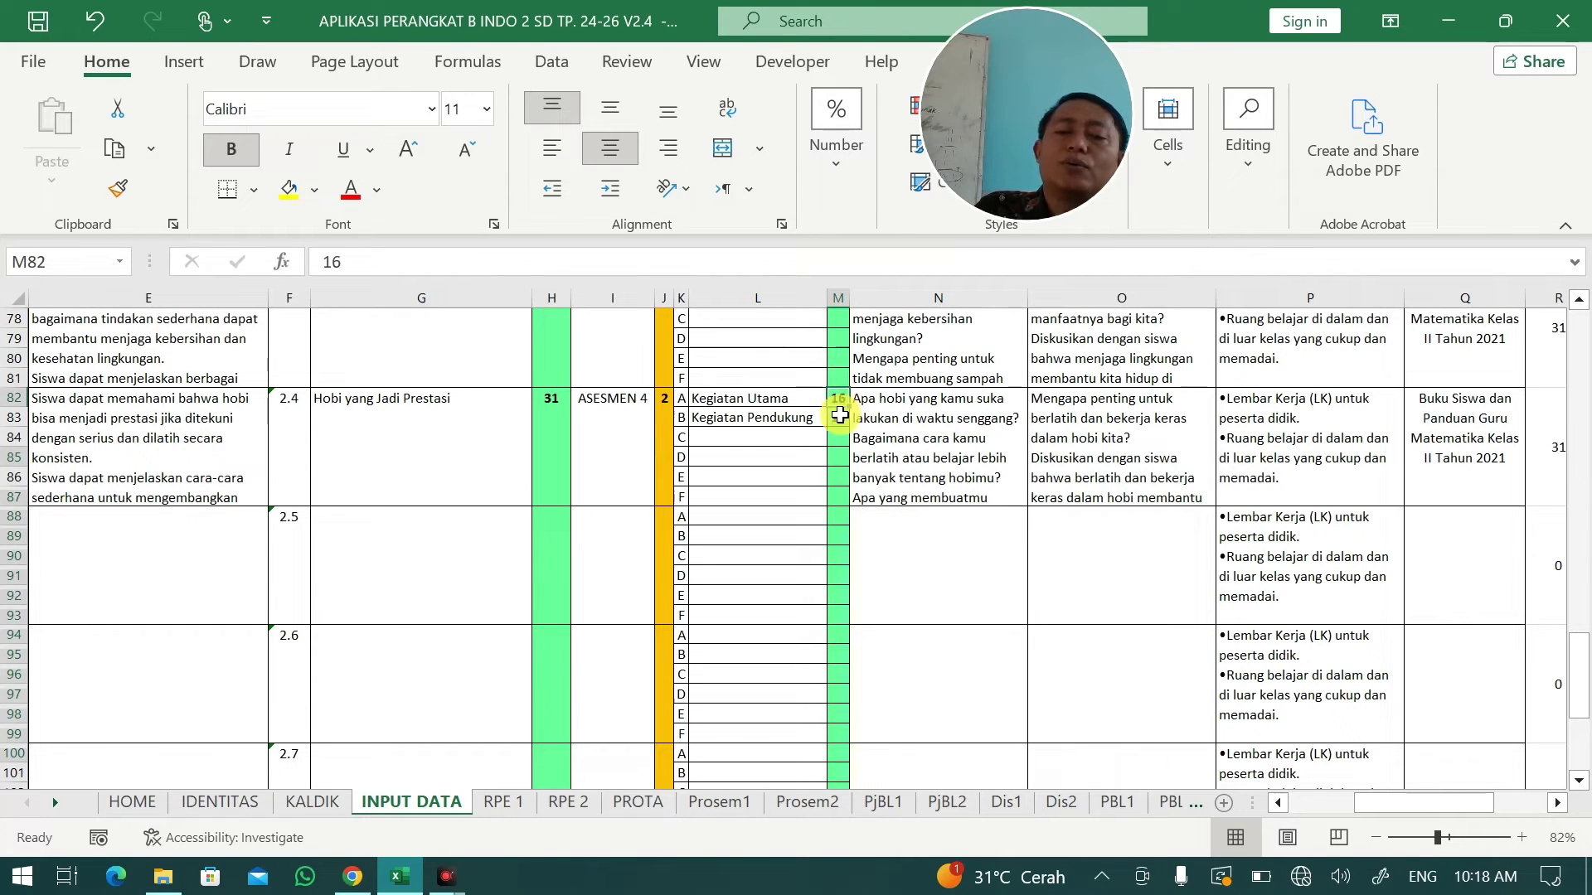
{"action": "left_click", "coordinate": [839, 416]}
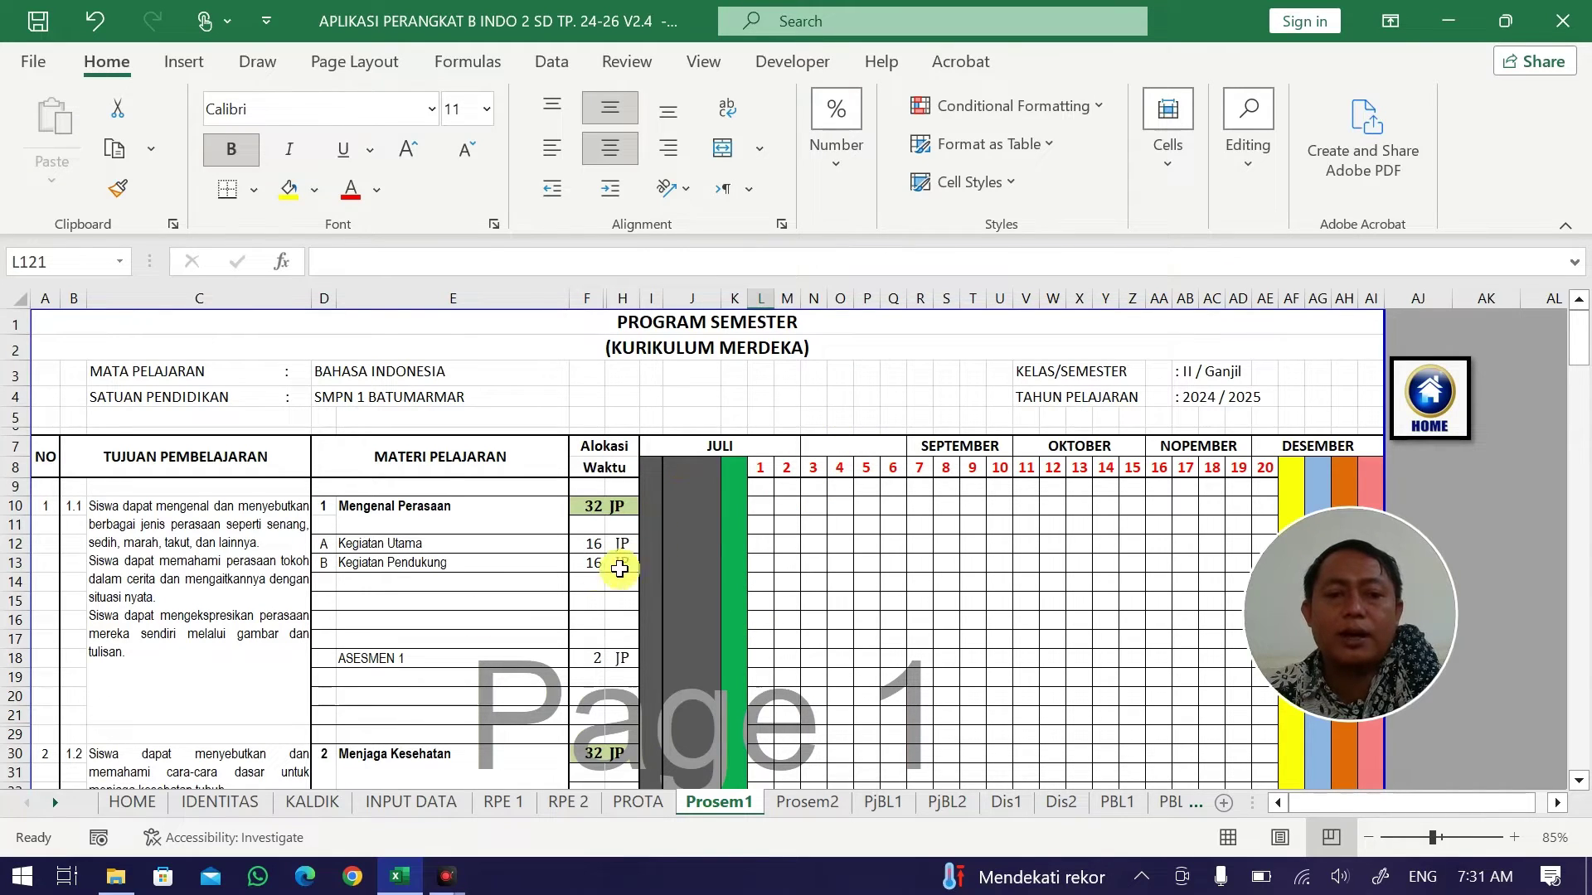
Inspect the Kegiatan Utama JP in F12 and the last effective week in AE8 on Prosem1, and view the Prosem2 sheet.
{"action": "left_click", "coordinate": [586, 544]}
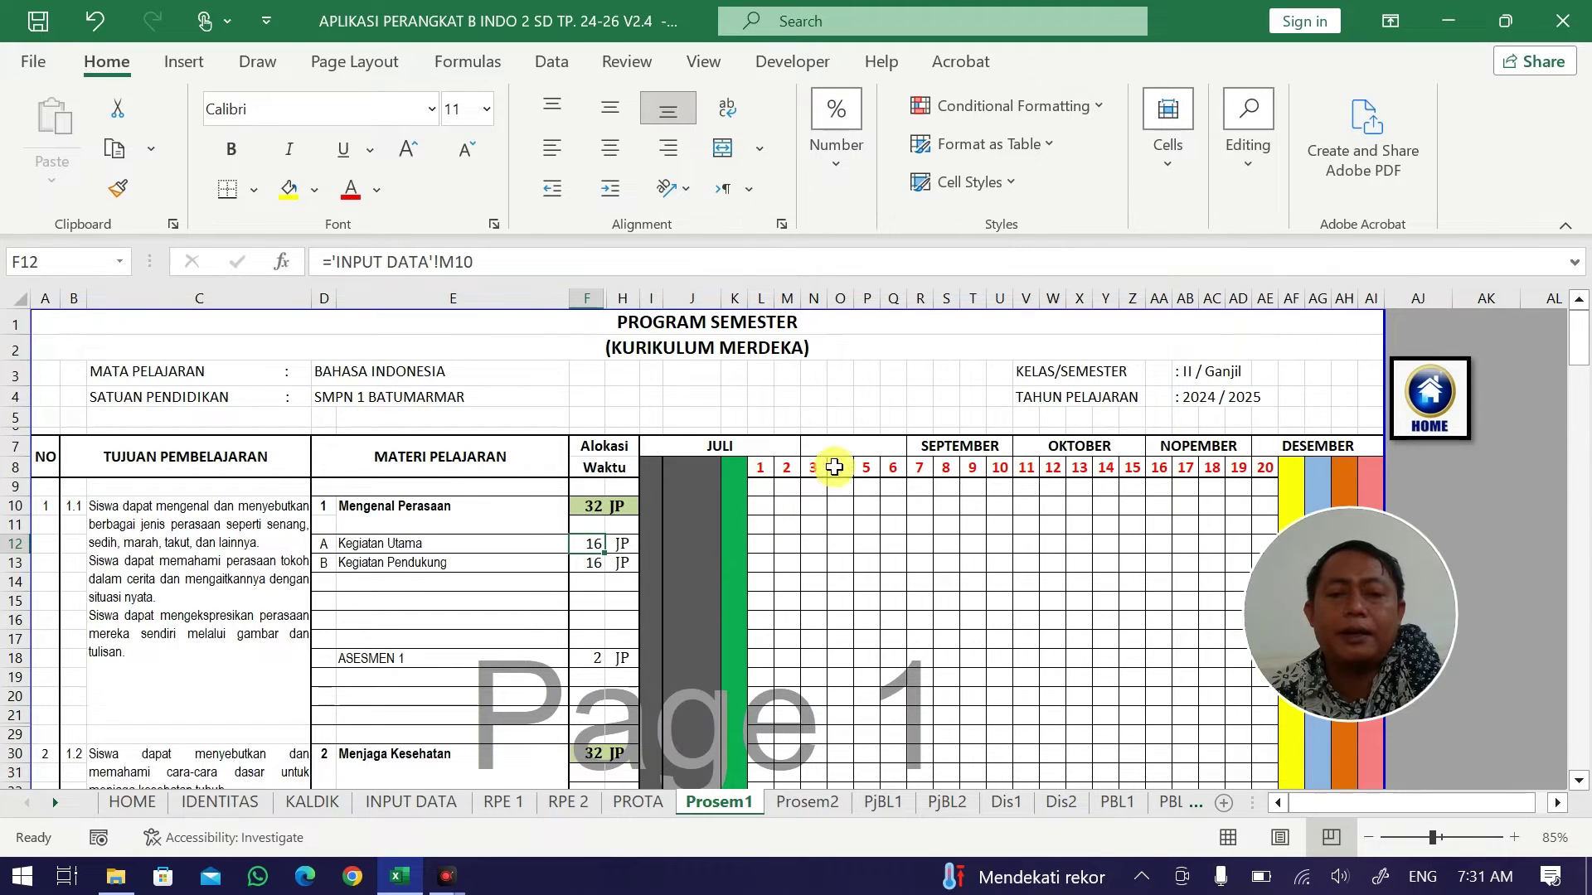
{"action": "left_click", "coordinate": [1264, 468]}
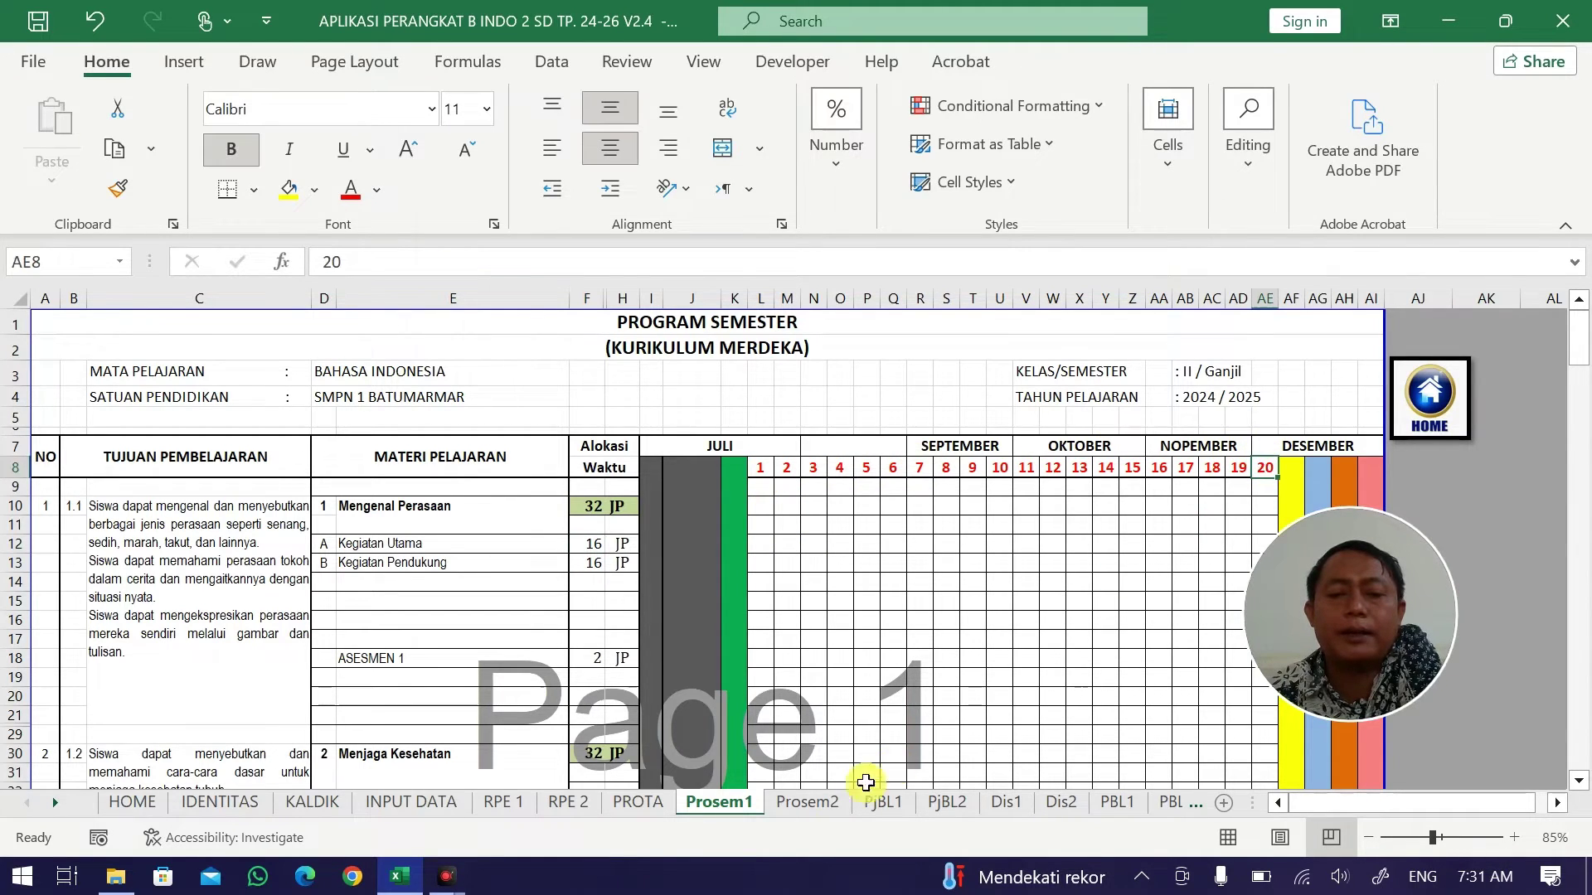
{"action": "left_click", "coordinate": [807, 802]}
{"action": "scroll", "coordinate": [737, 483], "scroll_direction": "up", "scroll_amount": 20}
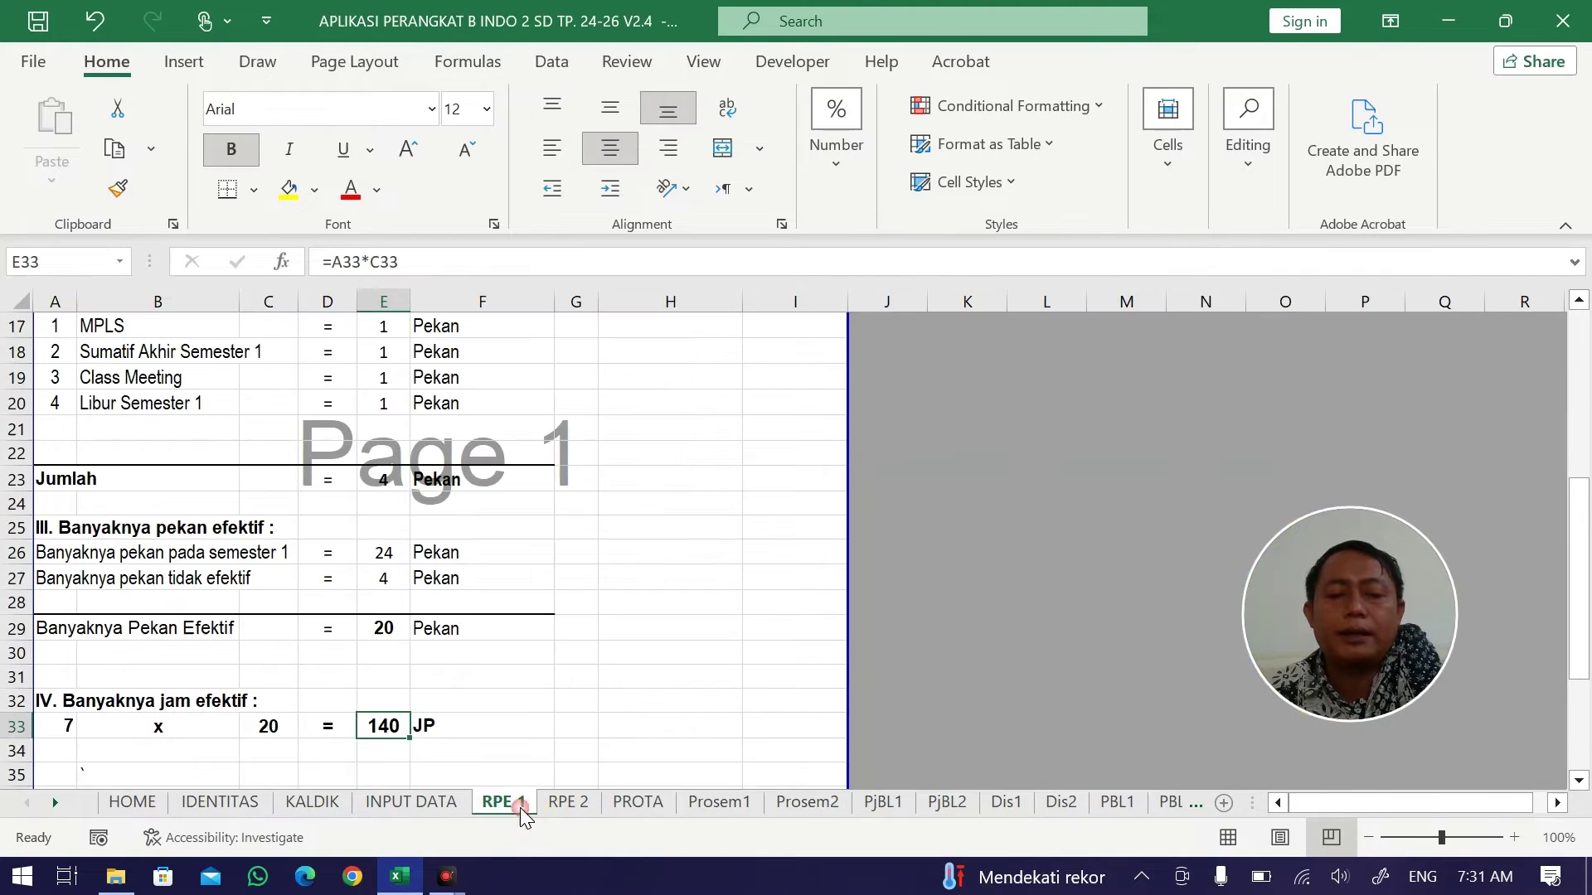
Review the effective weeks and effective teaching hours calculated on the RPE 1 and RPE 2 sheets.
{"action": "left_click", "coordinate": [503, 802]}
{"action": "left_click", "coordinate": [64, 725]}
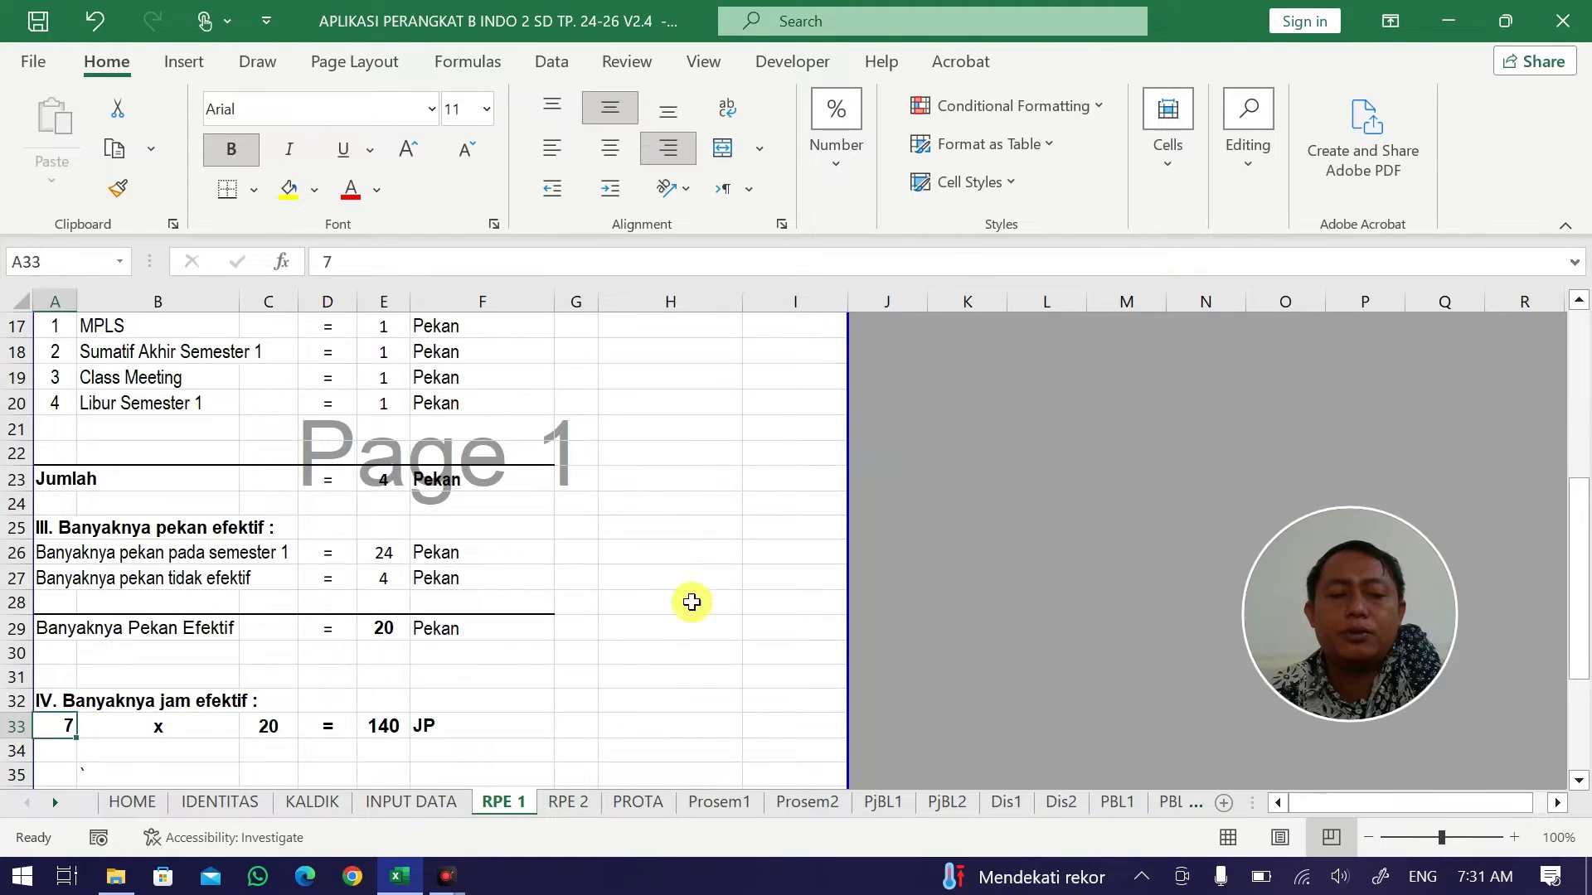
{"action": "scroll", "coordinate": [691, 602], "scroll_direction": "up", "scroll_amount": 6}
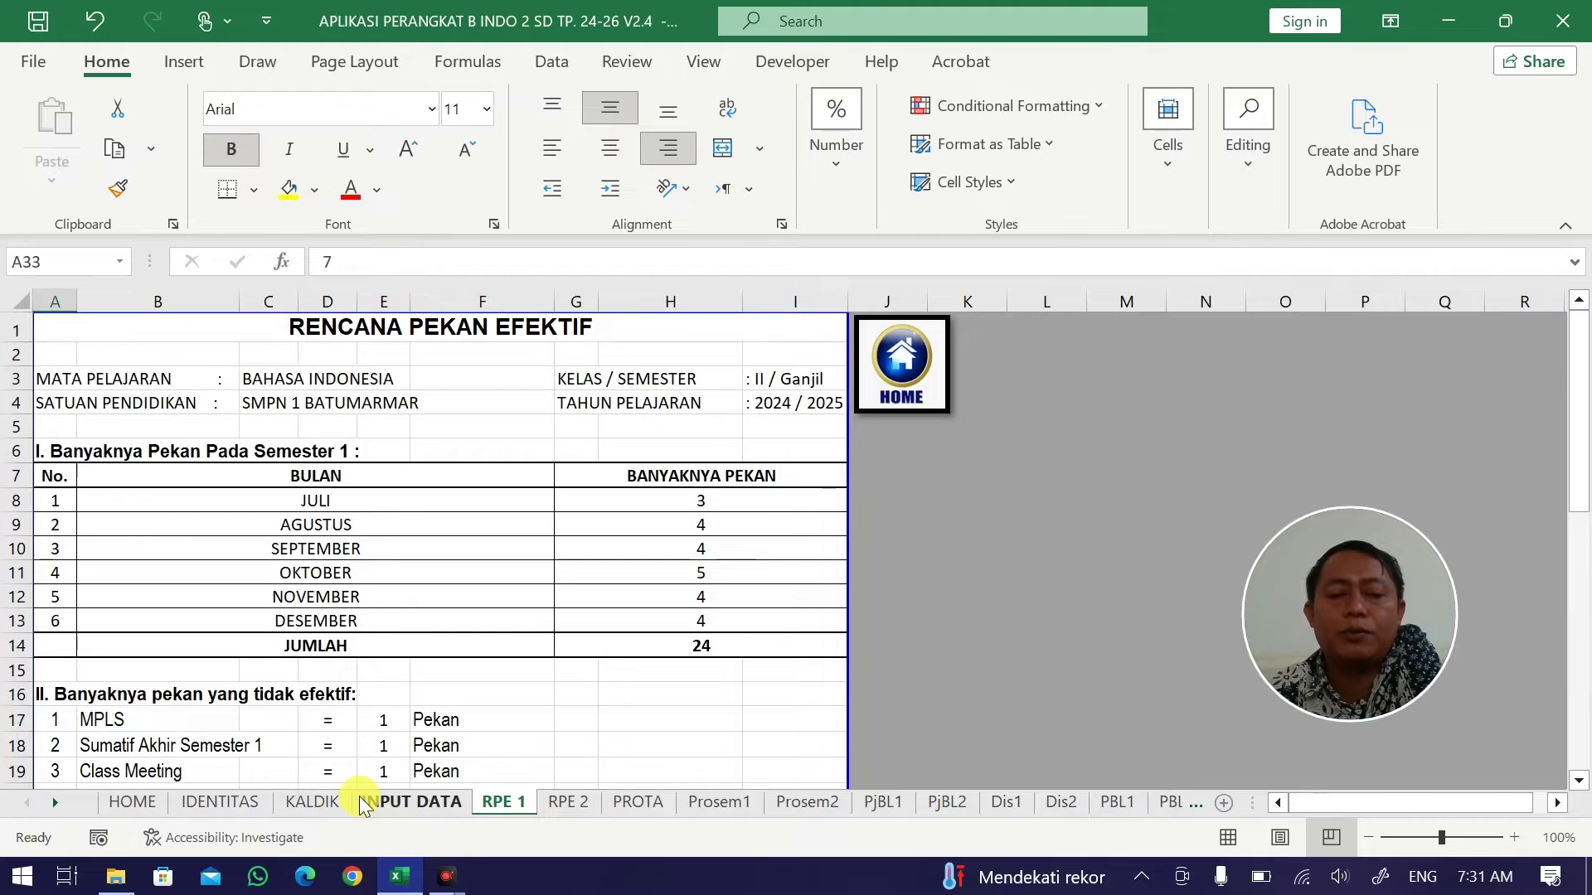
{"action": "scroll", "coordinate": [359, 779], "scroll_direction": "down", "scroll_amount": 10}
{"action": "scroll", "coordinate": [380, 613], "scroll_direction": "up", "scroll_amount": 10}
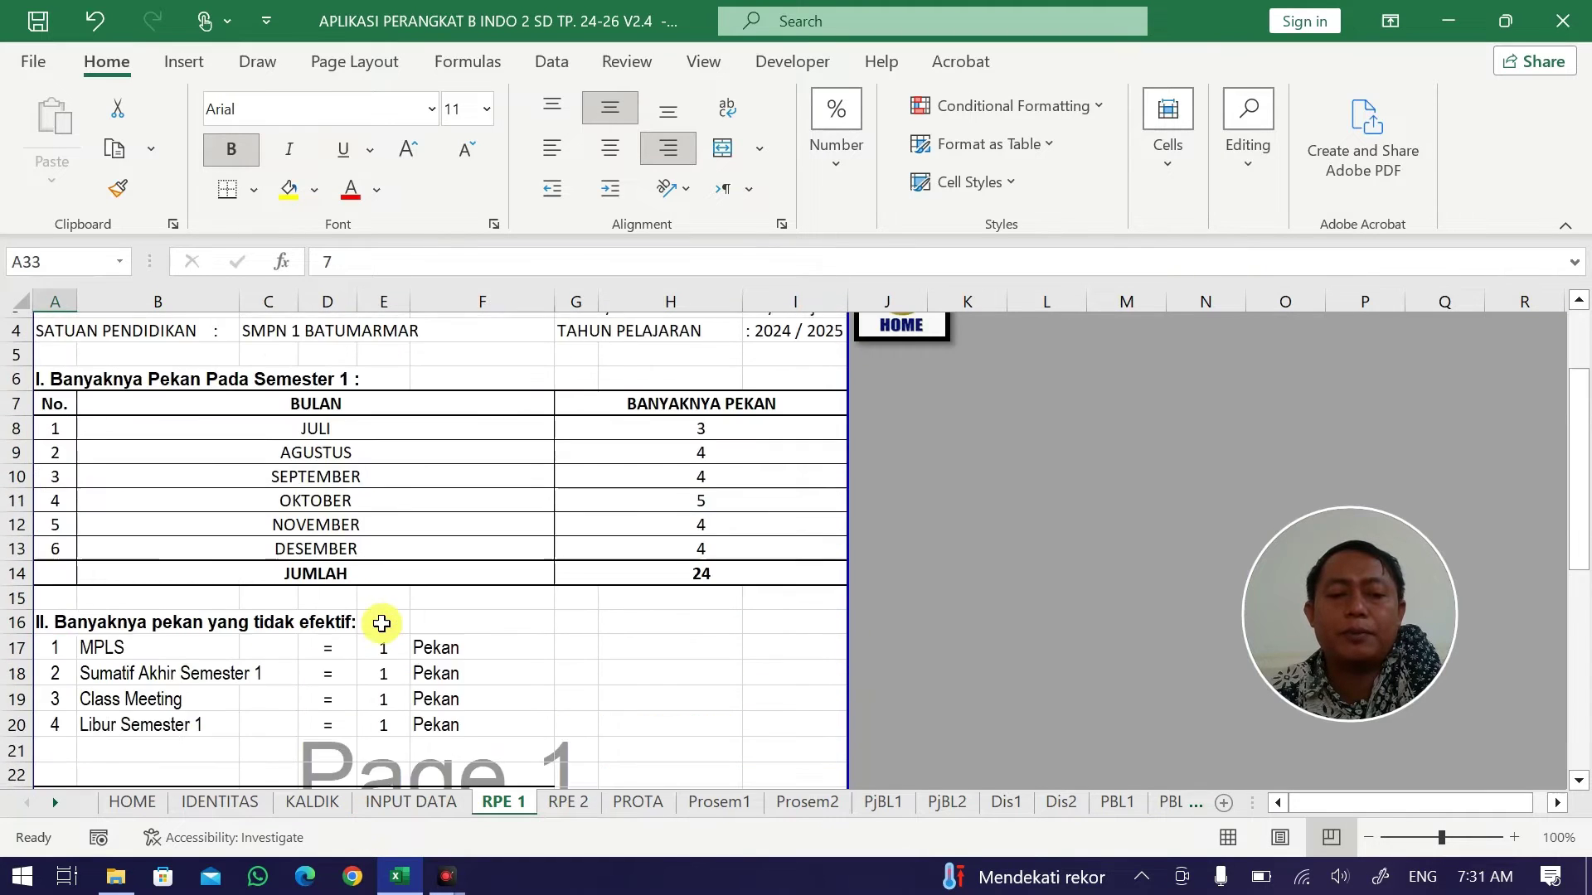
{"action": "left_click", "coordinate": [557, 804]}
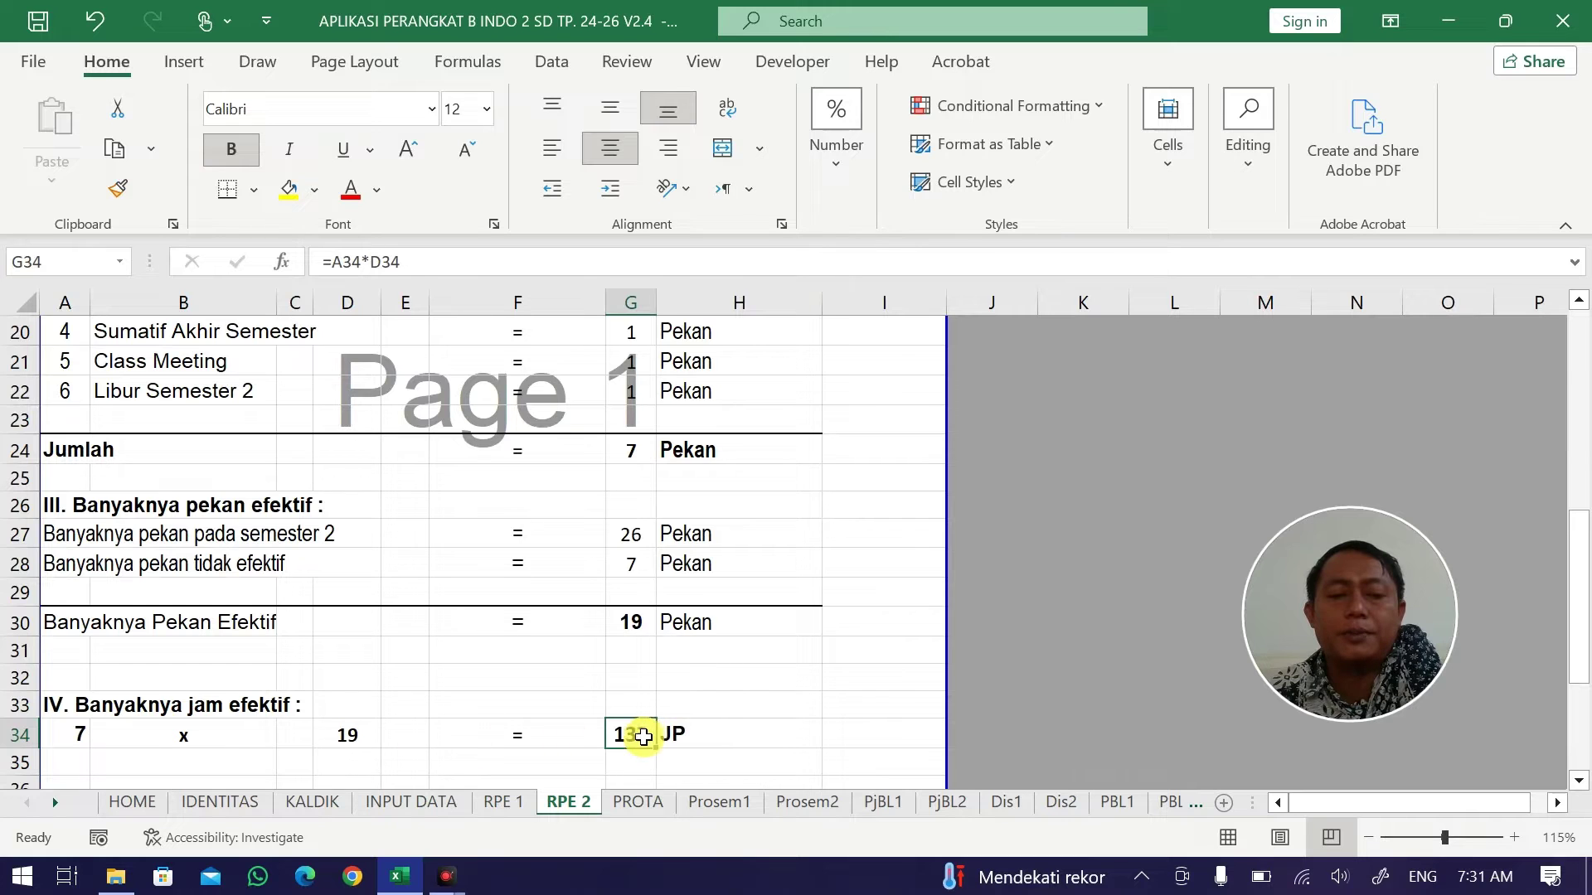
{"action": "scroll", "coordinate": [628, 741], "scroll_direction": "up", "scroll_amount": 7}
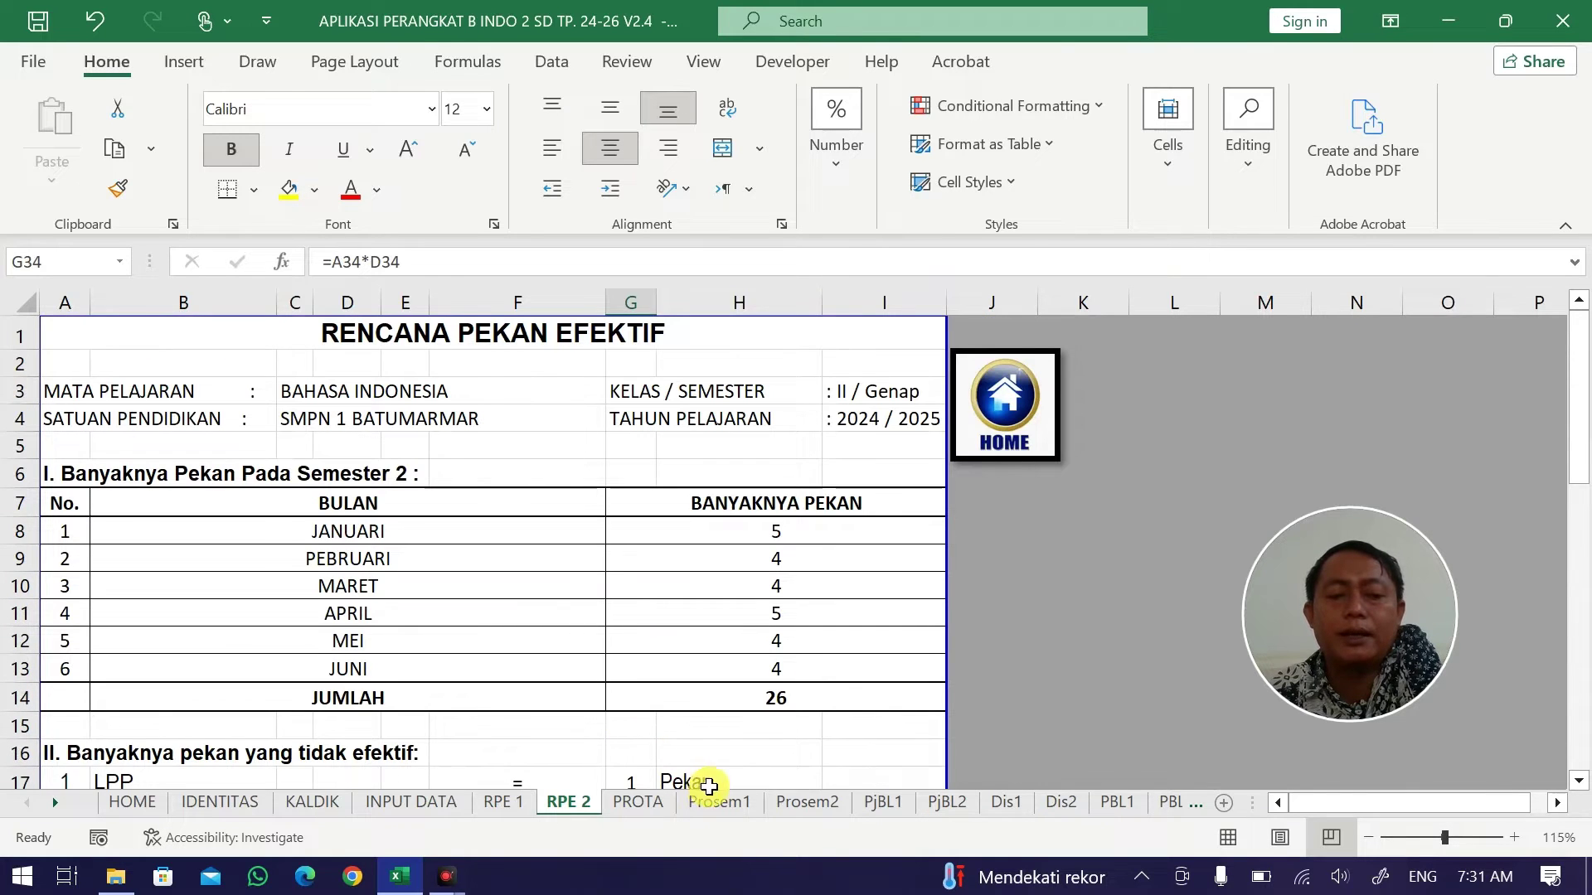
Check the total teaching hours, JUMLAH JAM PELAJARAN, in F133 on the Prosem1 sheet.
{"action": "key", "text": "ctrl+Page_Down"}
{"action": "key", "text": "ctrl+Page_Down"}
{"action": "scroll", "coordinate": [722, 558], "scroll_direction": "down", "scroll_amount": 20}
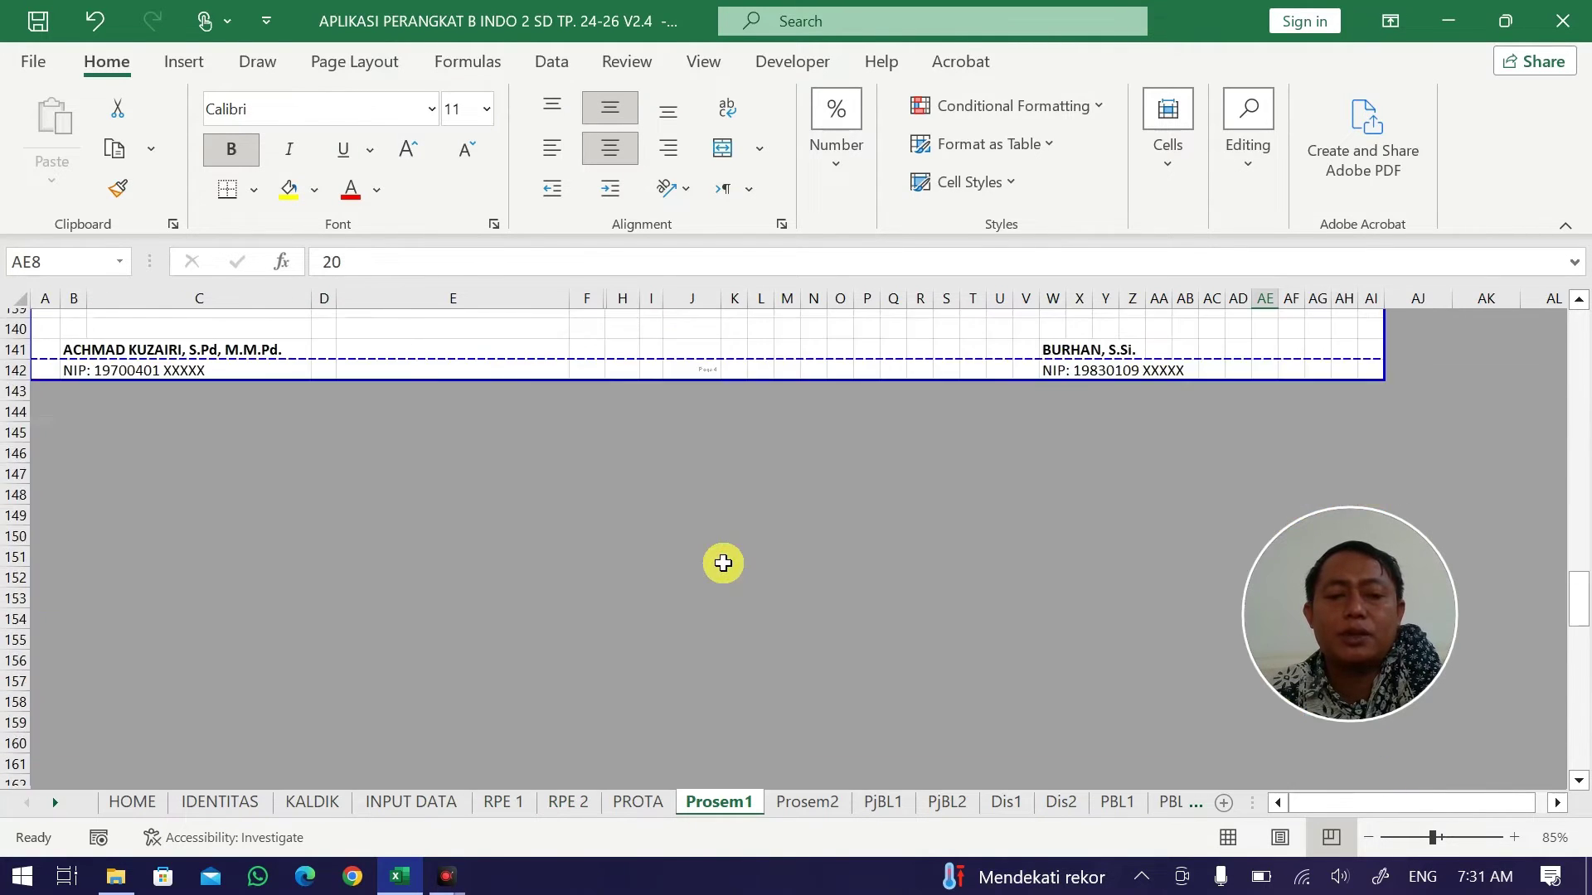
{"action": "scroll", "coordinate": [580, 473], "scroll_direction": "up", "scroll_amount": 1}
{"action": "left_click", "coordinate": [596, 445]}
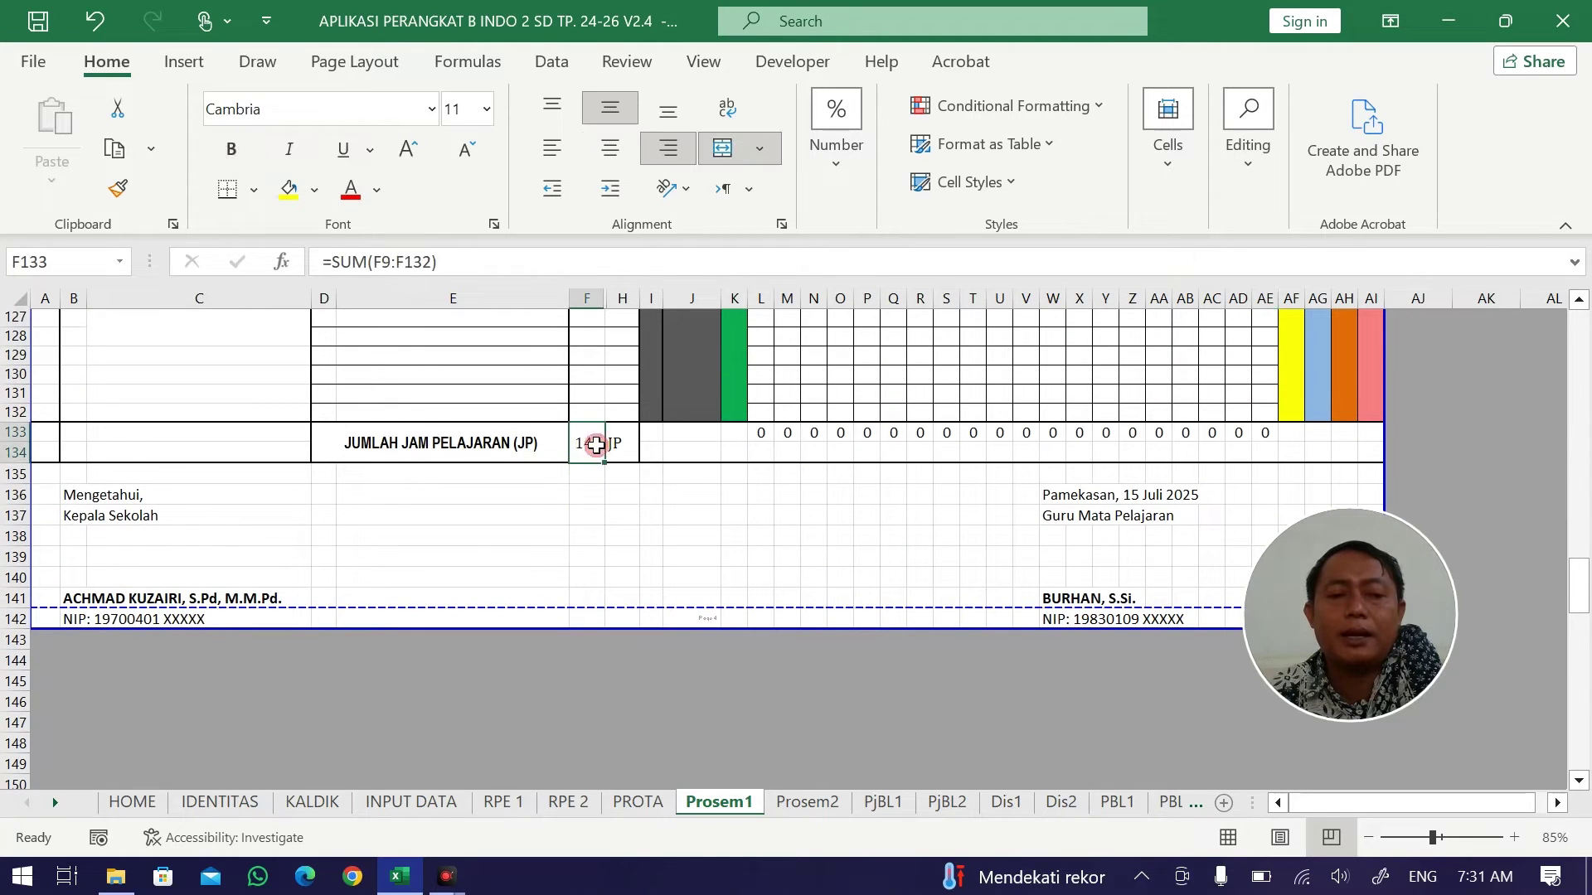
{"action": "scroll", "coordinate": [799, 763], "scroll_direction": "down", "scroll_amount": 2}
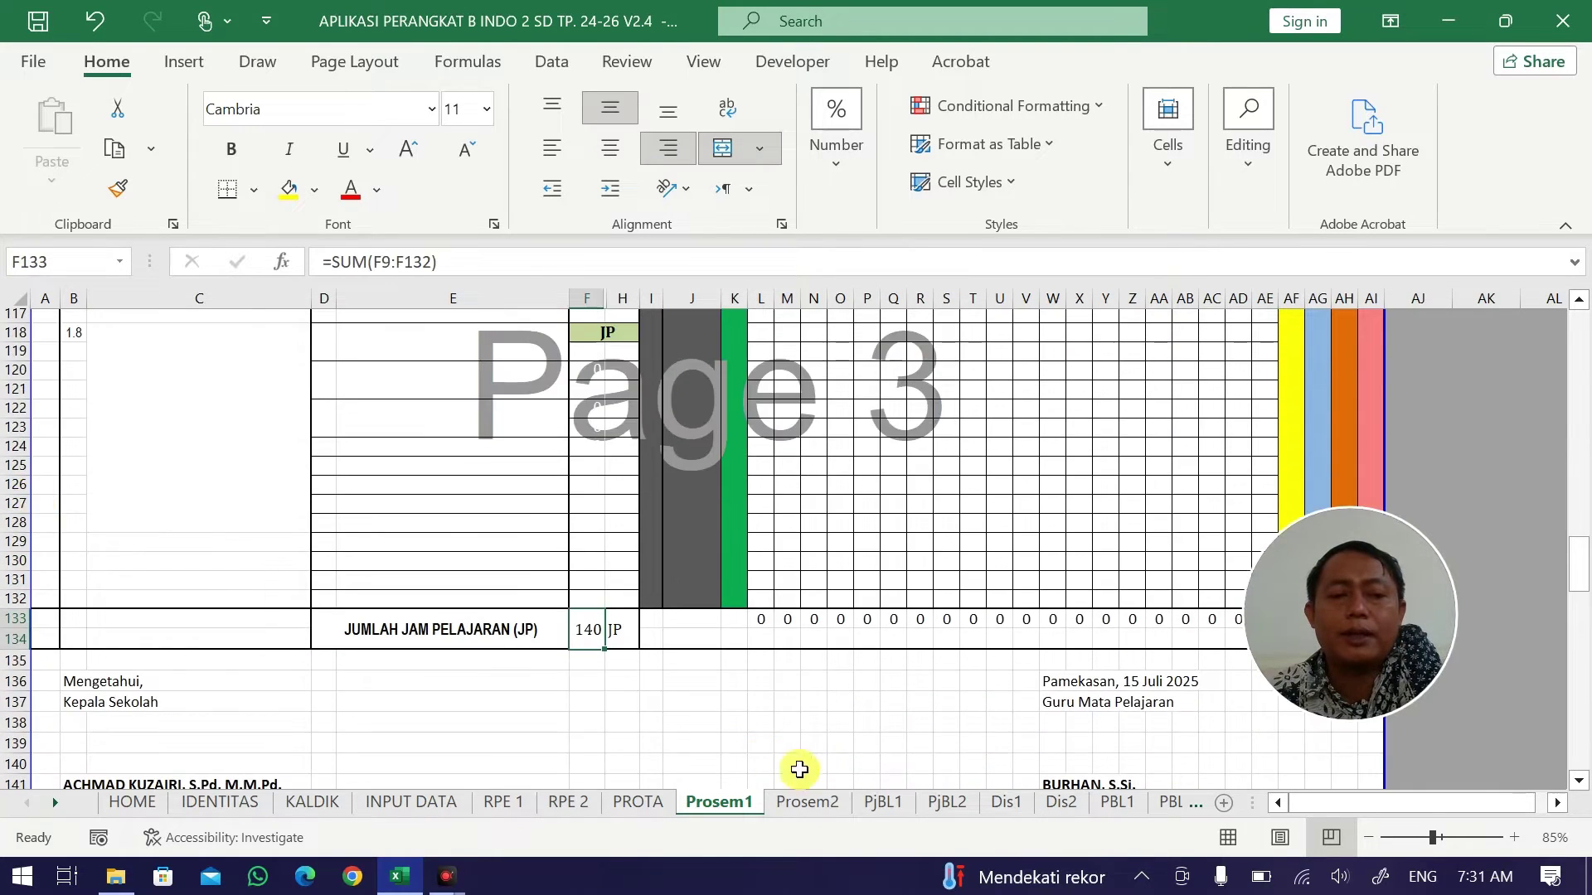
Check the total teaching hours, JUMLAH JAM PELAJARAN, in F127 on the Prosem2 sheet.
{"action": "left_click", "coordinate": [816, 803]}
{"action": "scroll", "coordinate": [799, 671], "scroll_direction": "down", "scroll_amount": 20}
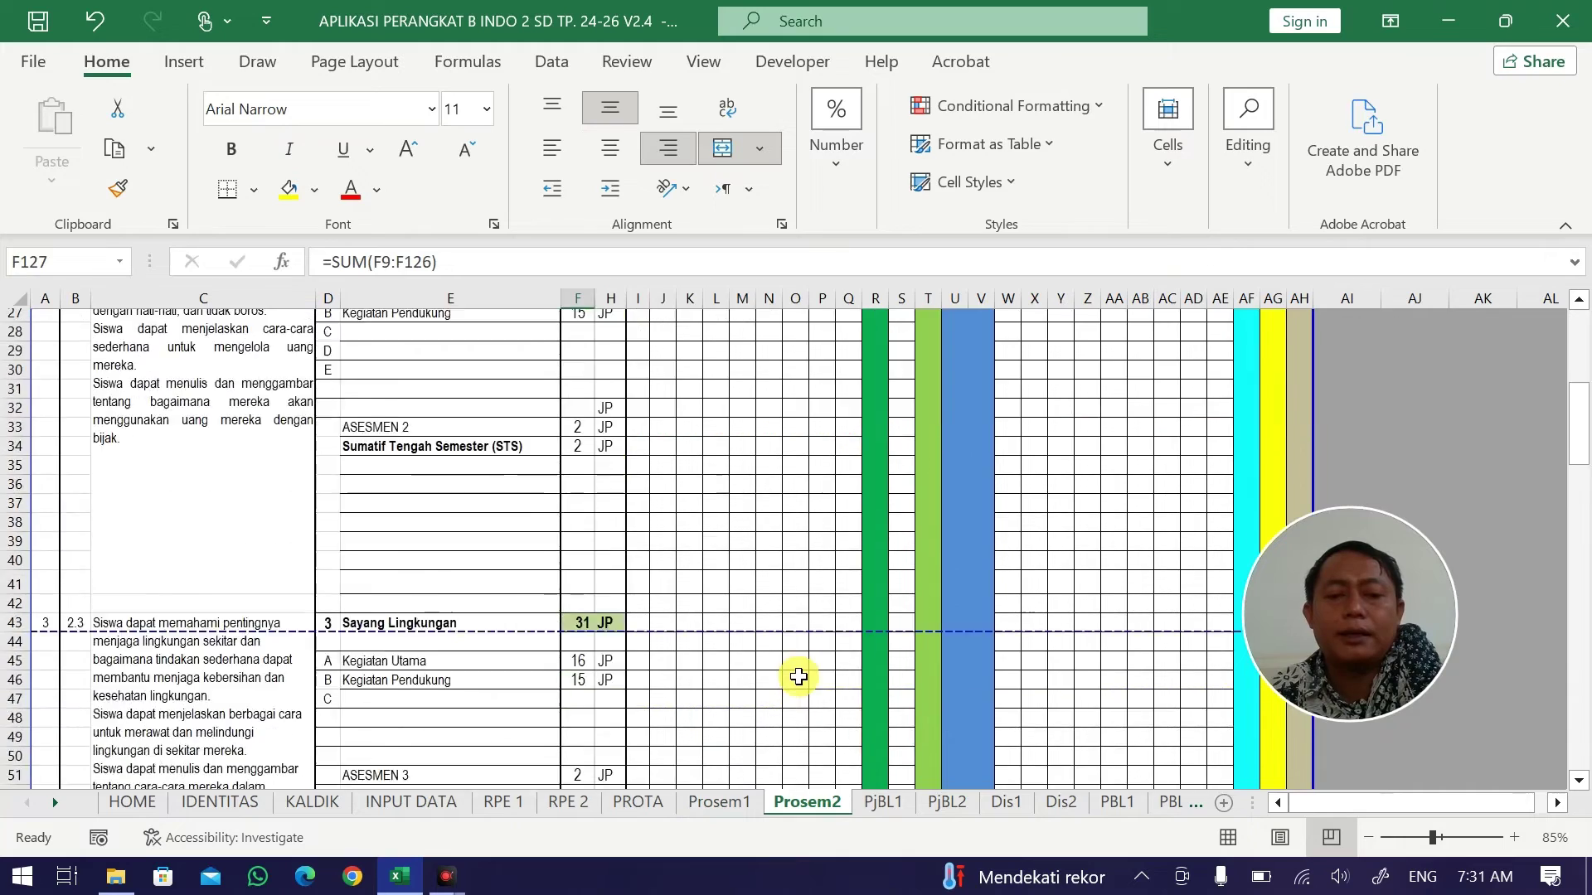
{"action": "scroll", "coordinate": [798, 677], "scroll_direction": "down", "scroll_amount": 10}
{"action": "scroll", "coordinate": [798, 677], "scroll_direction": "up", "scroll_amount": 12}
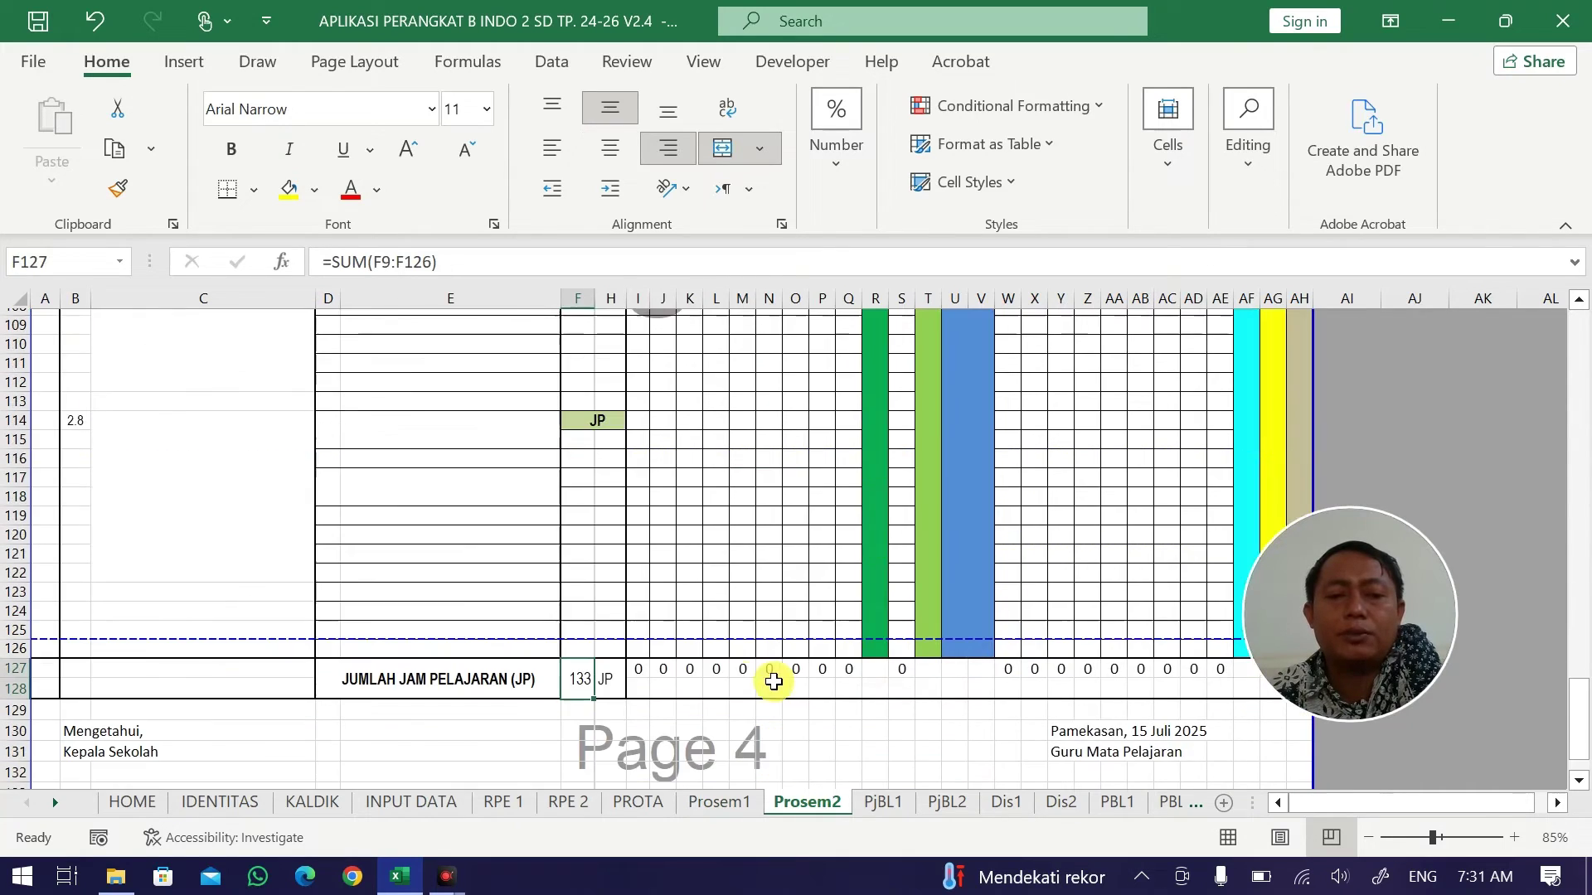
{"action": "scroll", "coordinate": [803, 763], "scroll_direction": "up", "scroll_amount": 20}
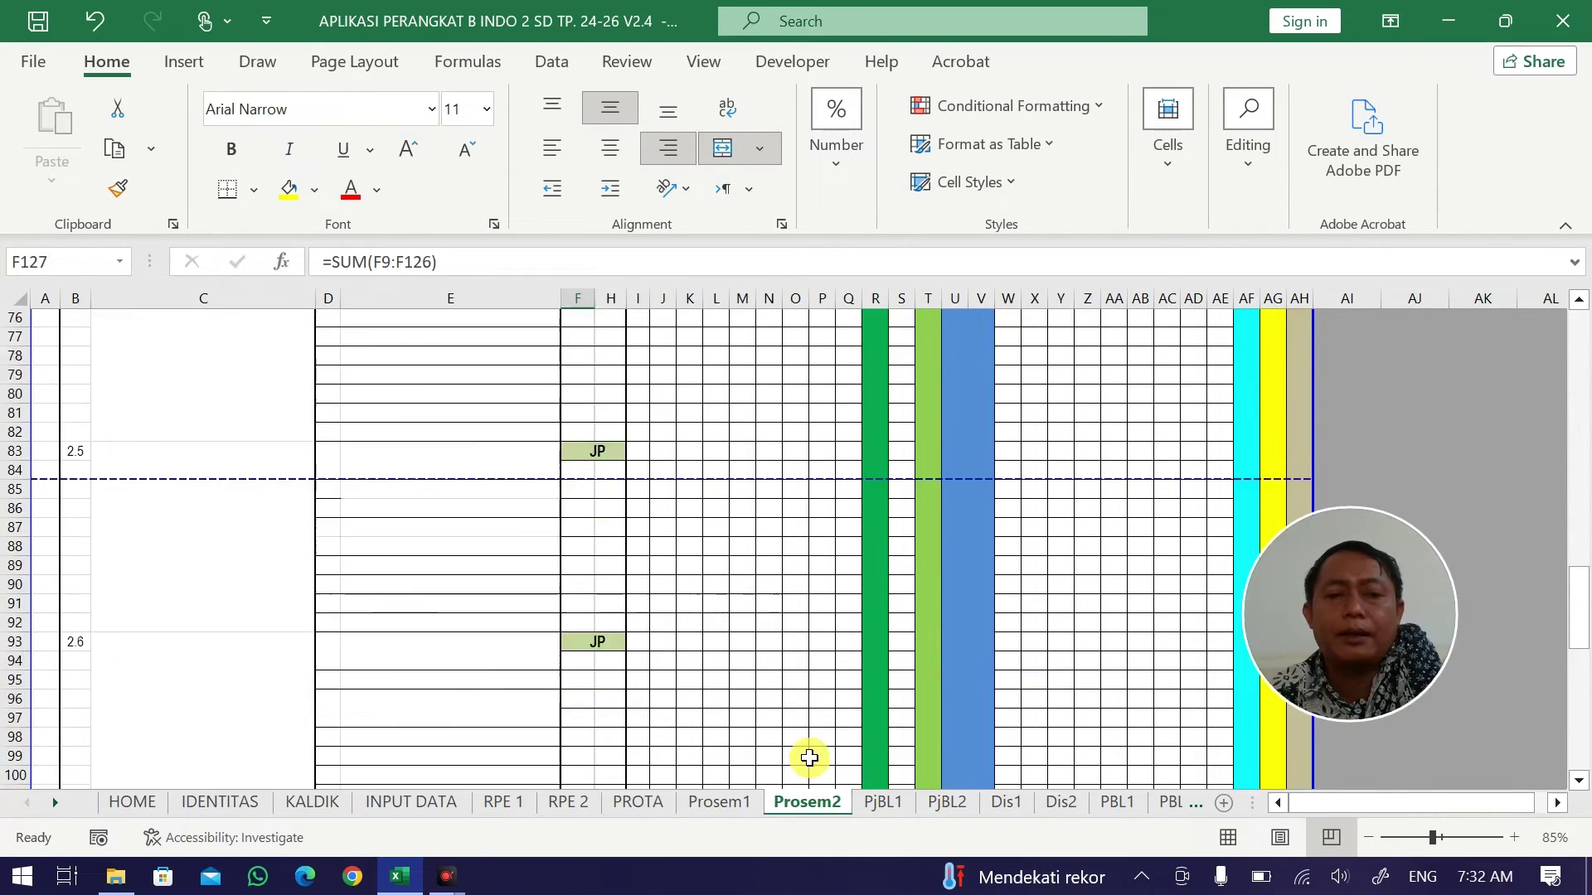
On the Prosem1 sheet, distribute the first Kegiatan Utama hours as 7, 7 and 2 over weeks 1 to 3 in L12:N12.
{"action": "left_click", "coordinate": [719, 803]}
{"action": "scroll", "coordinate": [728, 451], "scroll_direction": "up", "scroll_amount": 10}
{"action": "scroll", "coordinate": [727, 451], "scroll_direction": "up", "scroll_amount": 20}
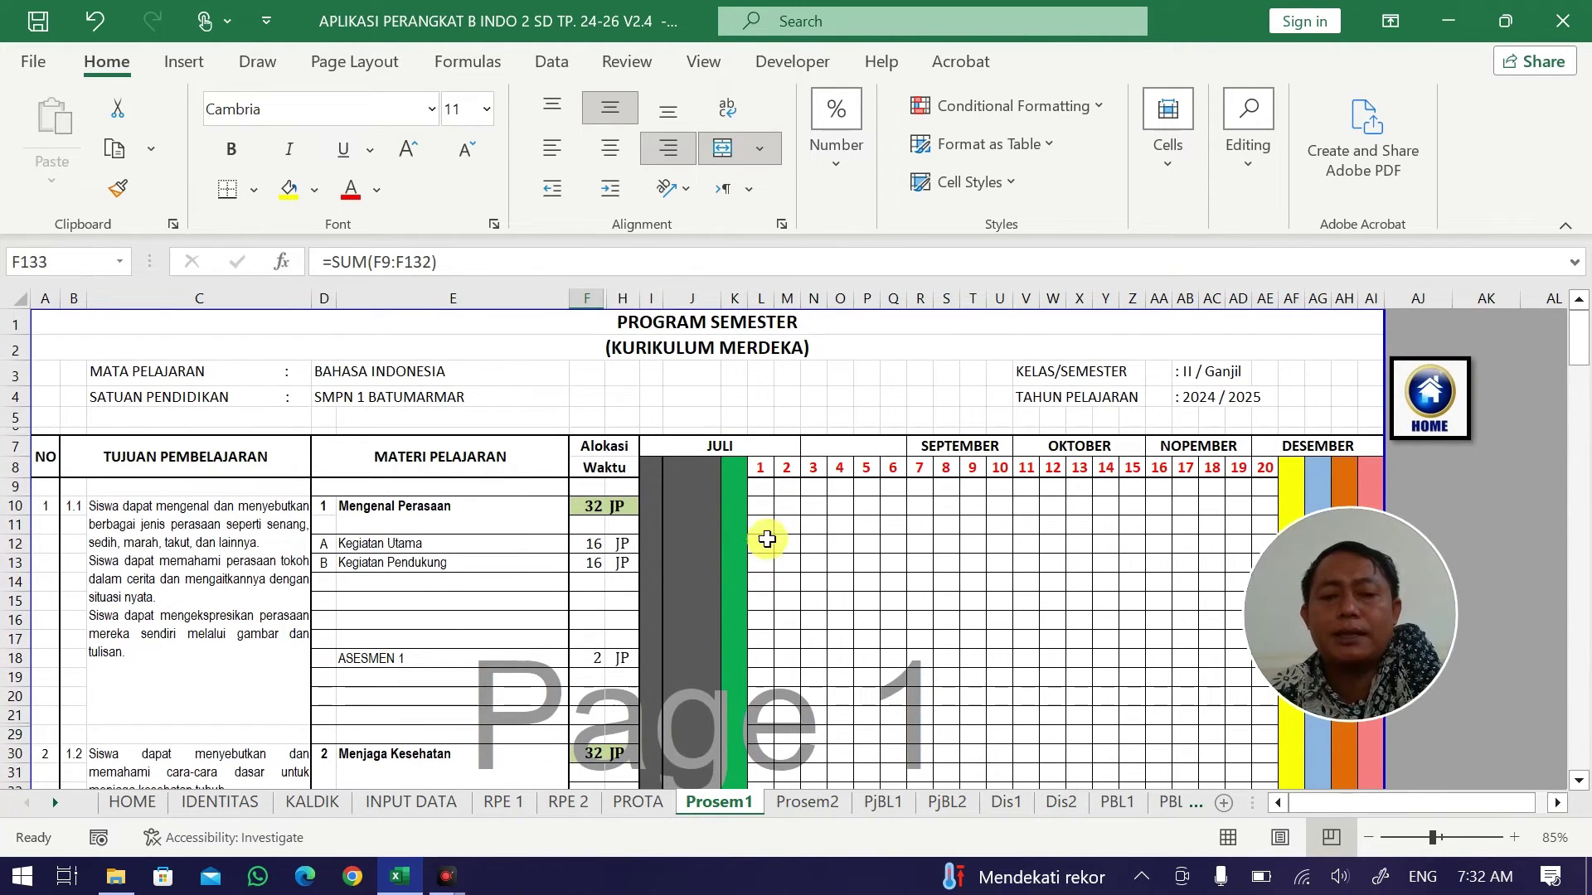
{"action": "left_click", "coordinate": [767, 539]}
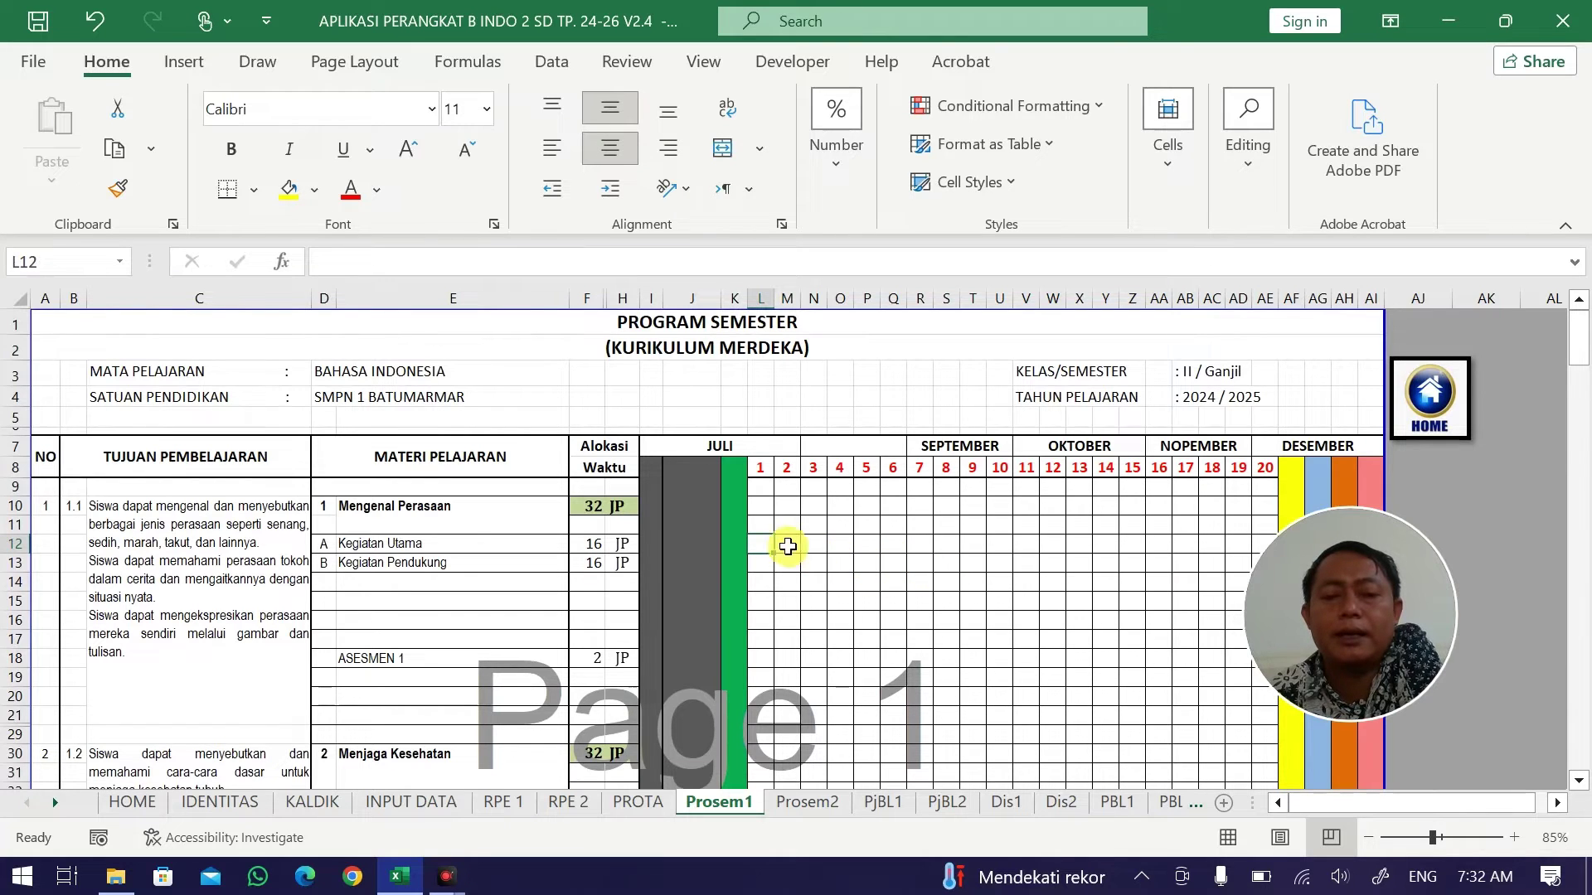
{"action": "type", "text": "7"}
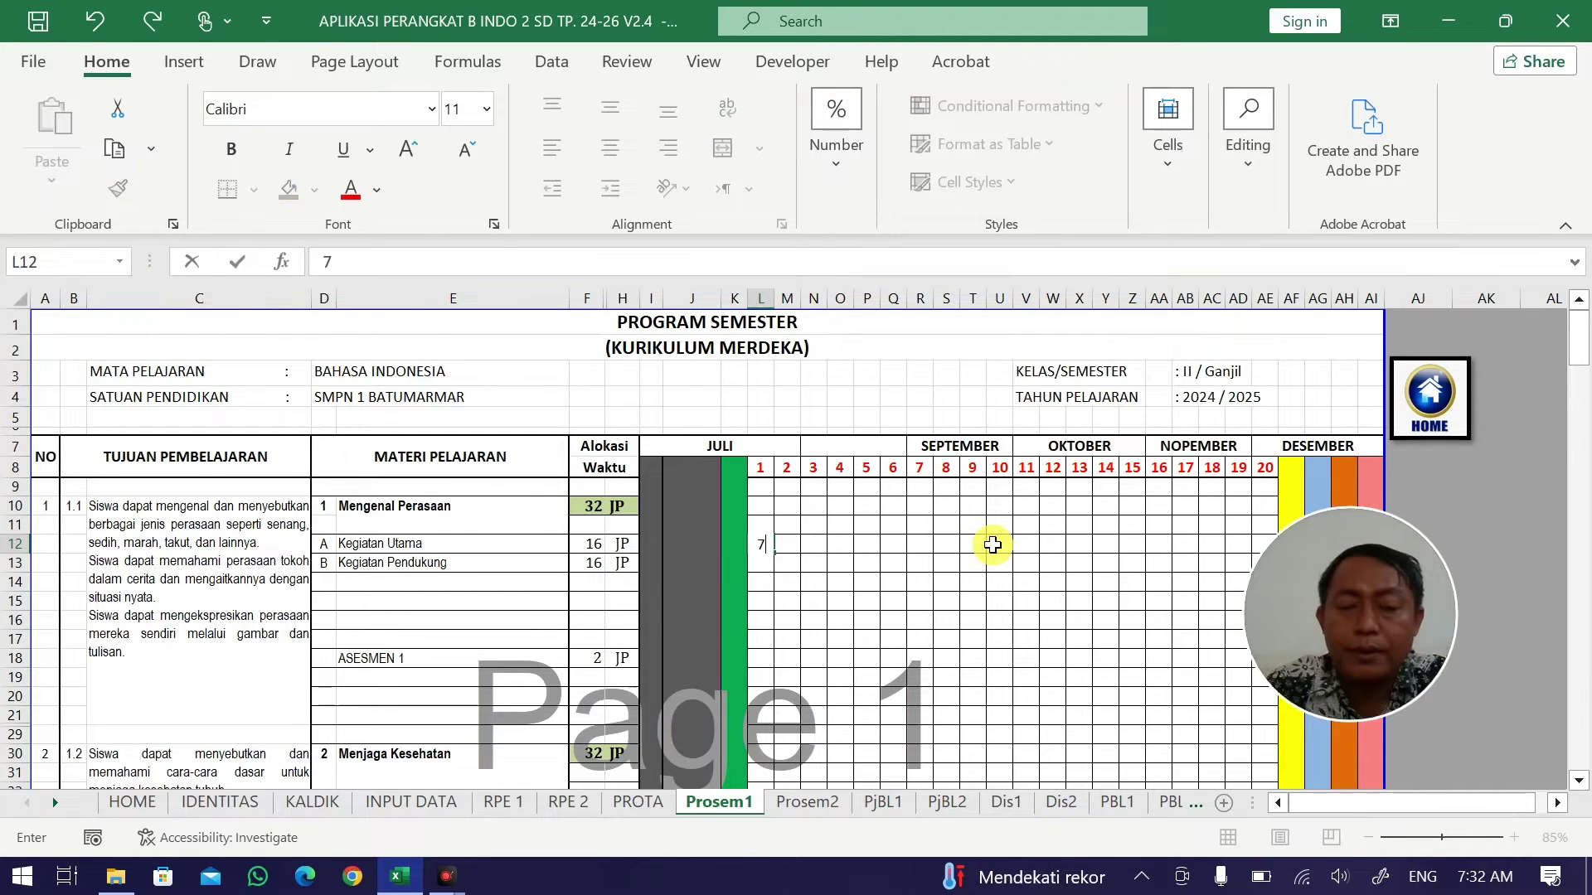
{"action": "key", "text": "Right"}
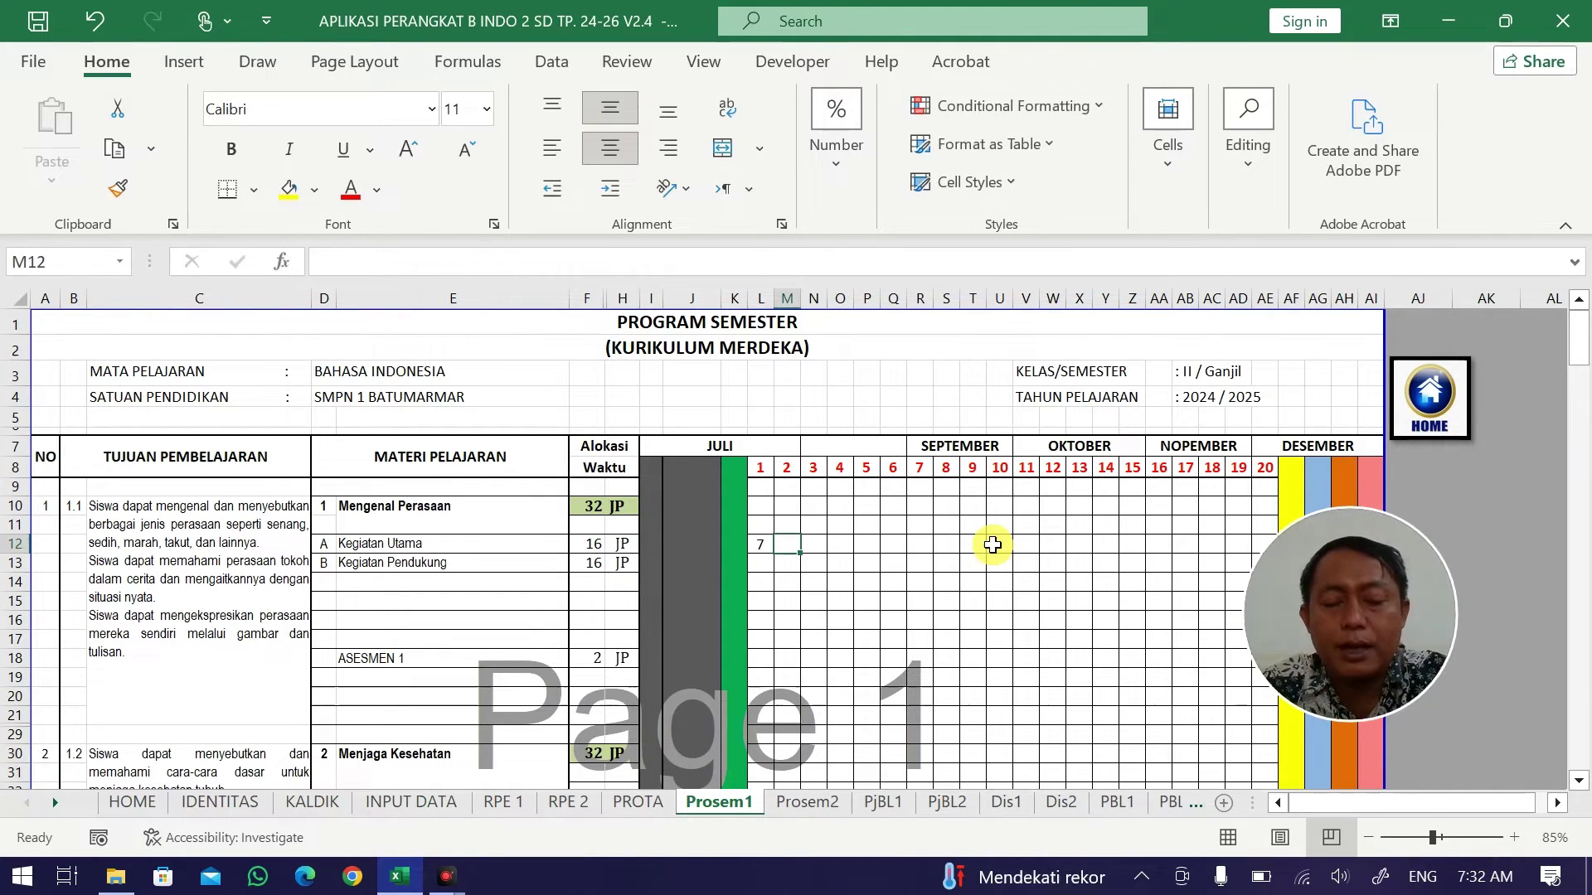
{"action": "type", "text": "7"}
{"action": "key", "text": "Right"}
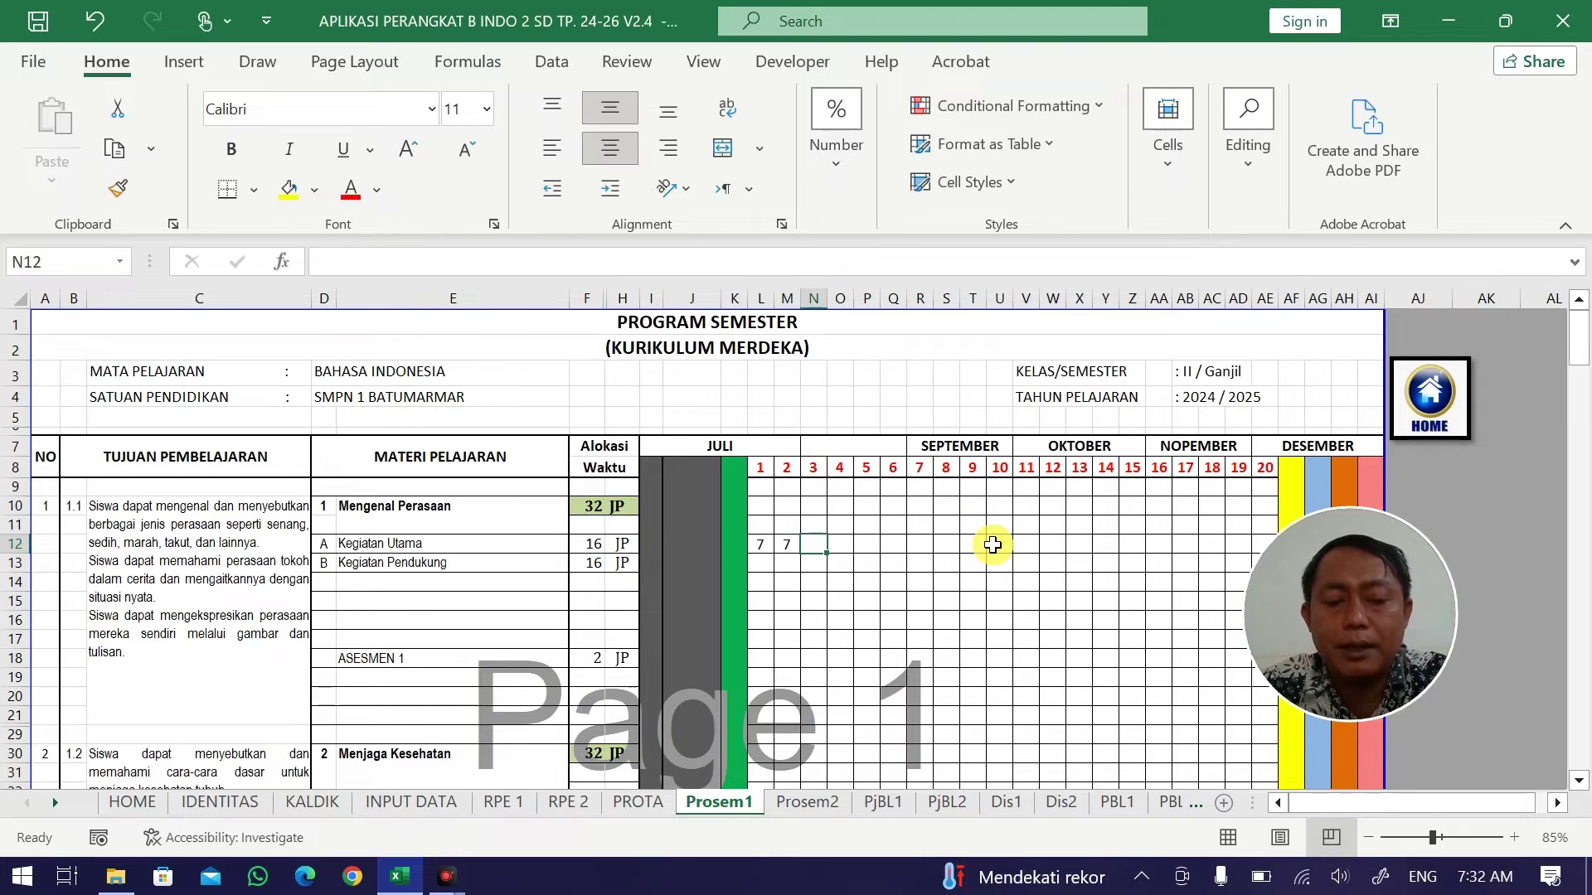
{"action": "left_click", "coordinate": [589, 543]}
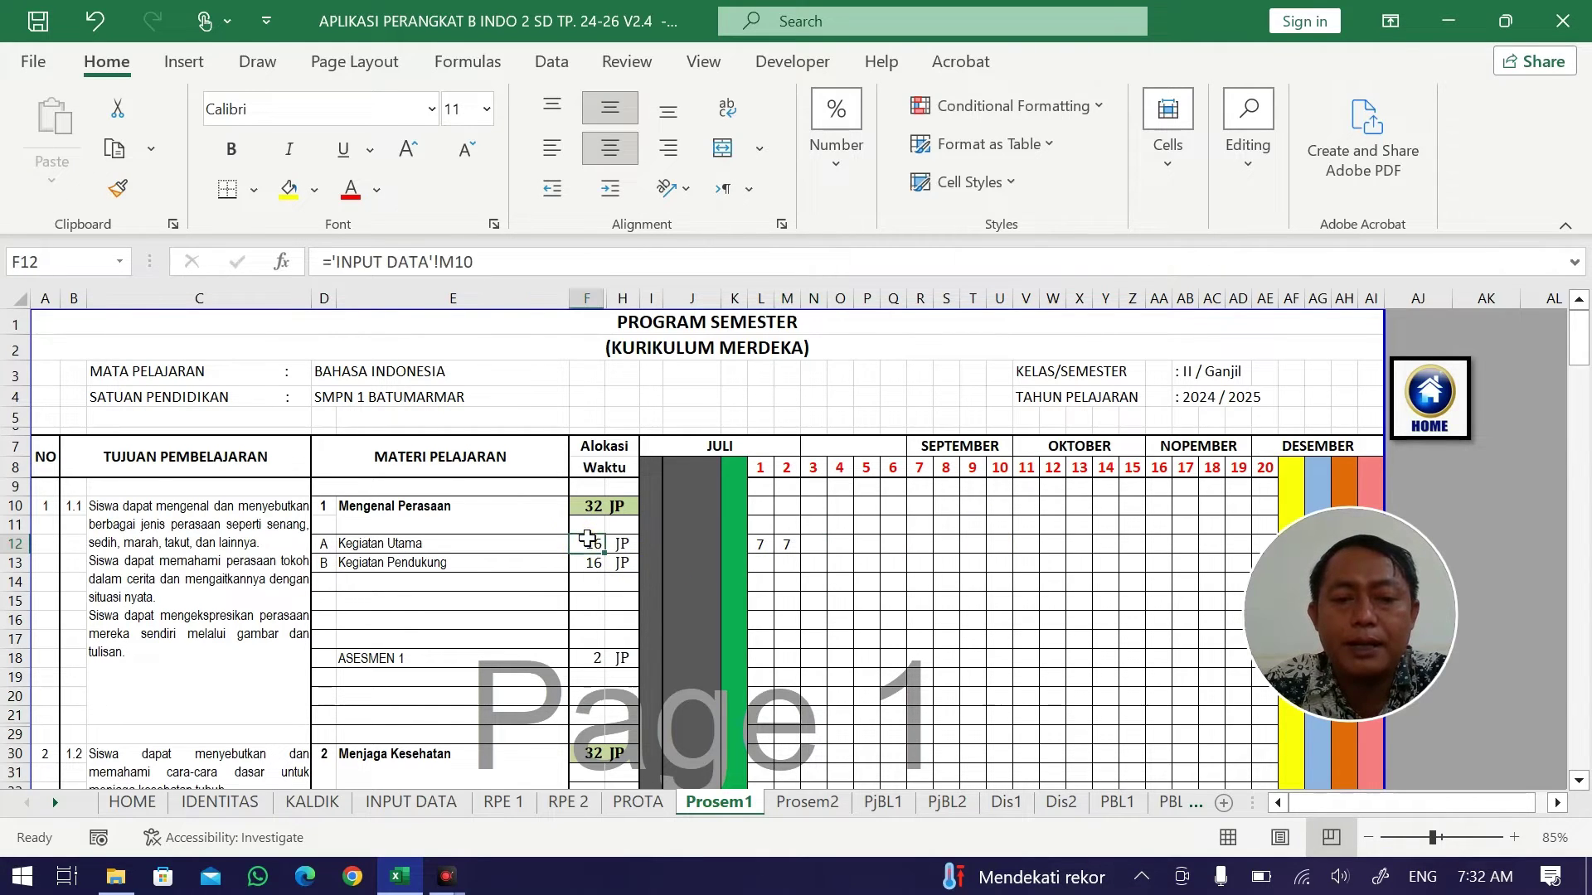
{"action": "left_click", "coordinate": [815, 543]}
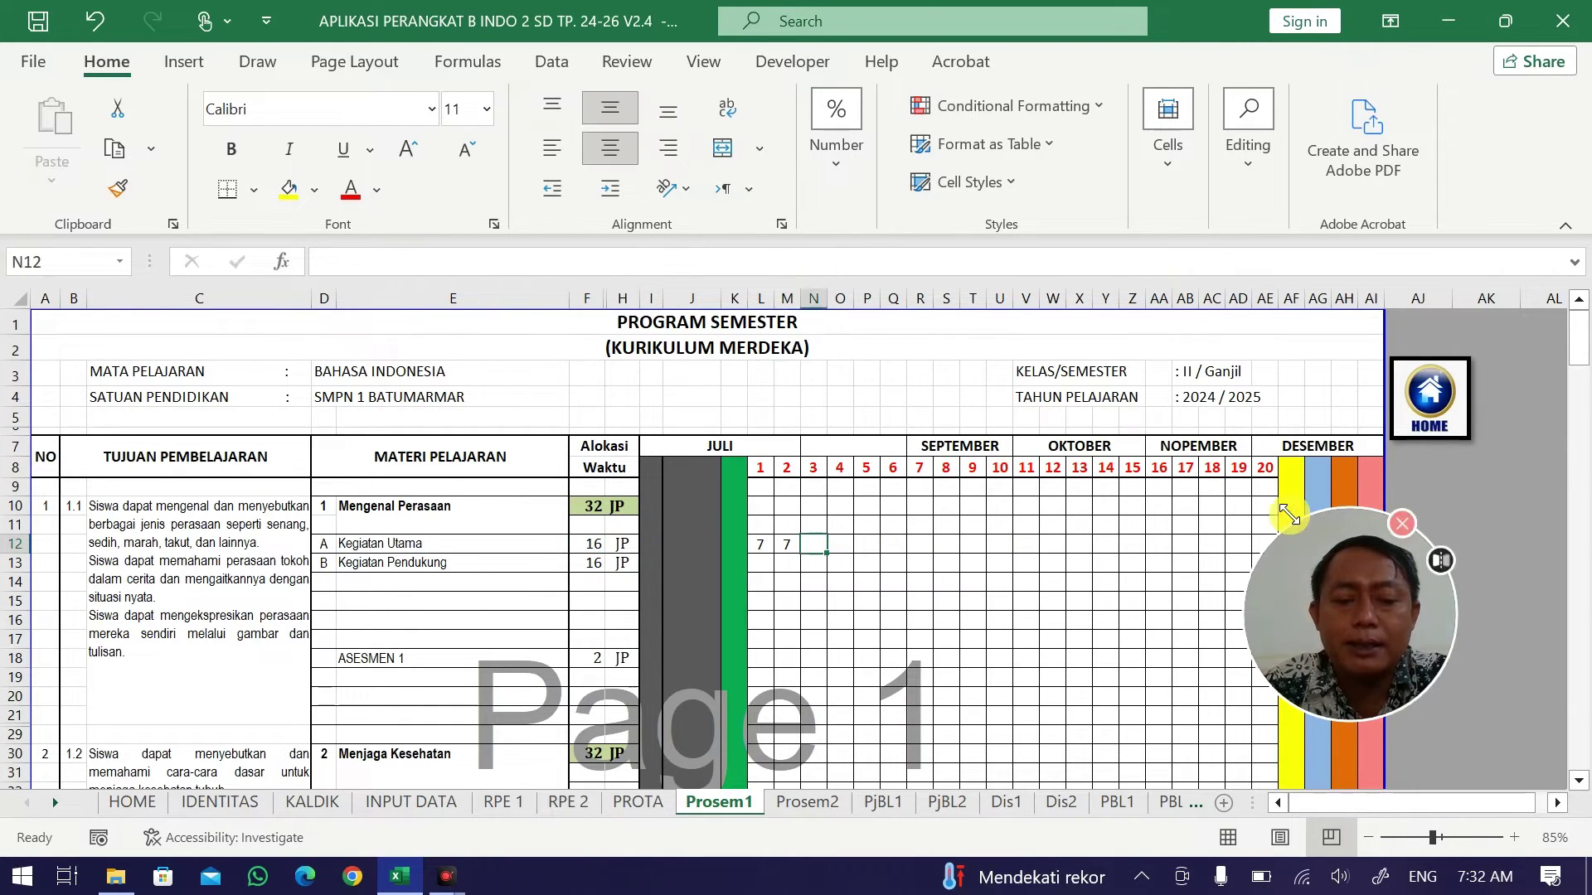
{"action": "type", "text": "2"}
{"action": "left_click", "coordinate": [1051, 563]}
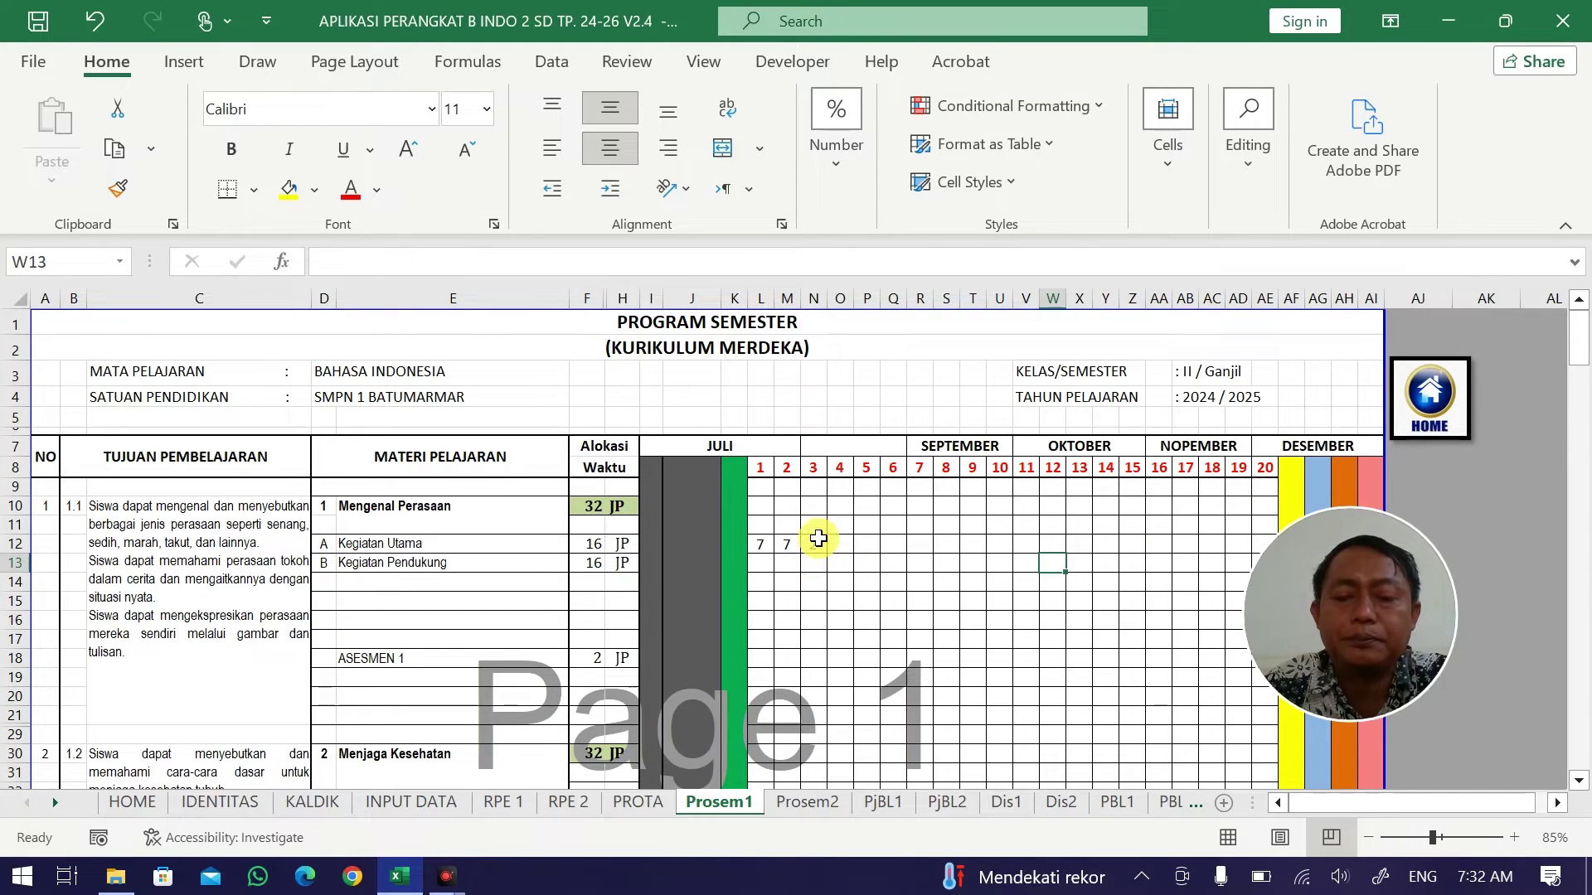
{"action": "left_click_drag", "start_coordinate": [815, 525], "coordinate": [811, 681]}
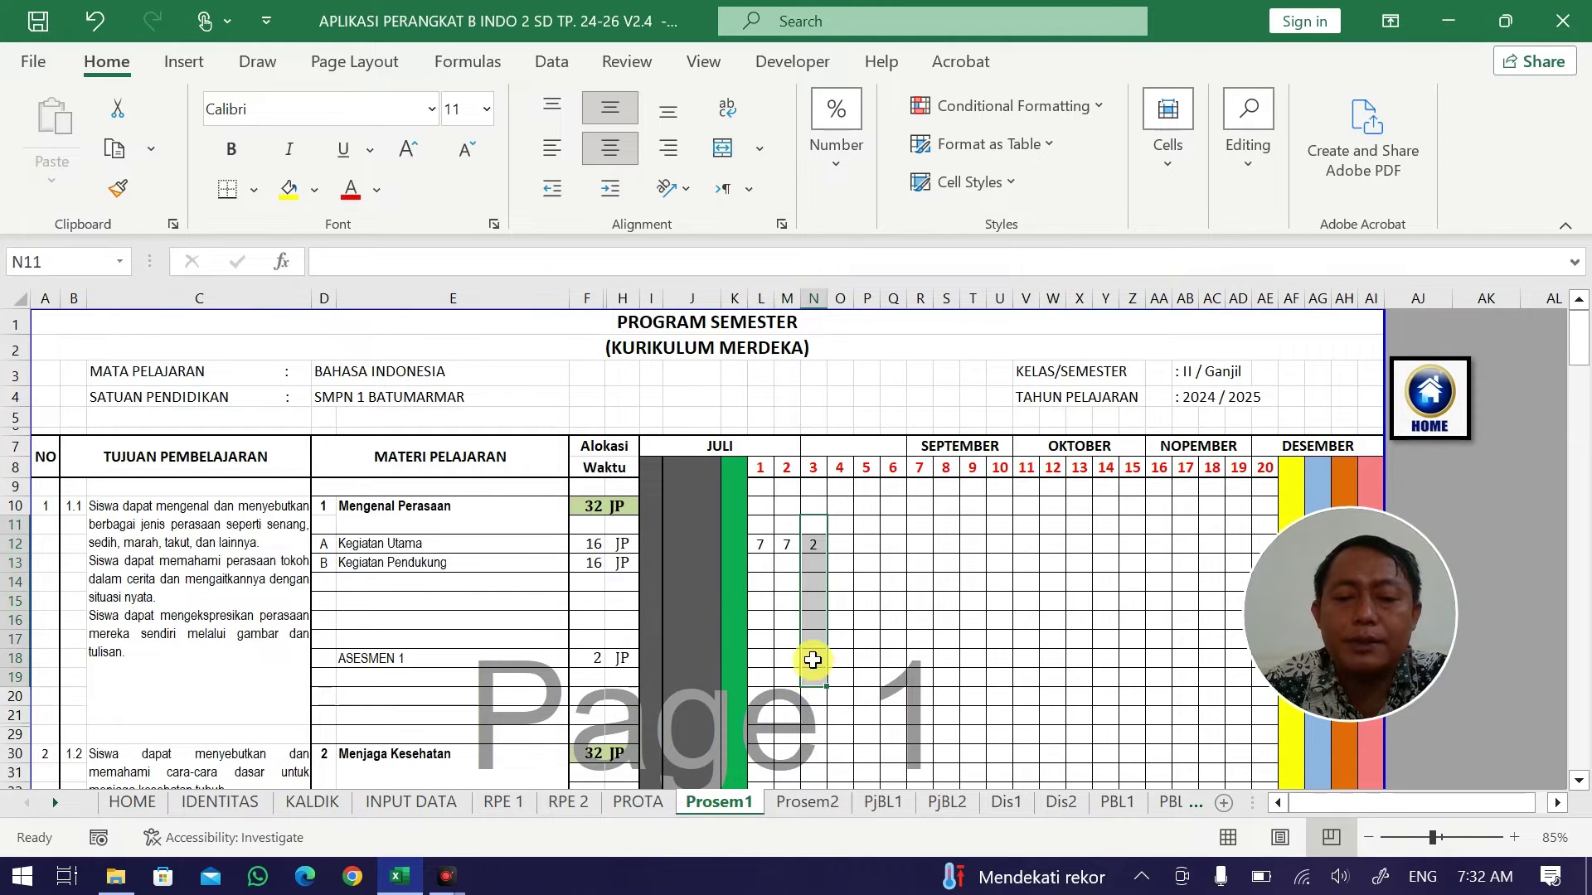
{"action": "left_click", "coordinate": [813, 659]}
{"action": "left_click", "coordinate": [815, 544]}
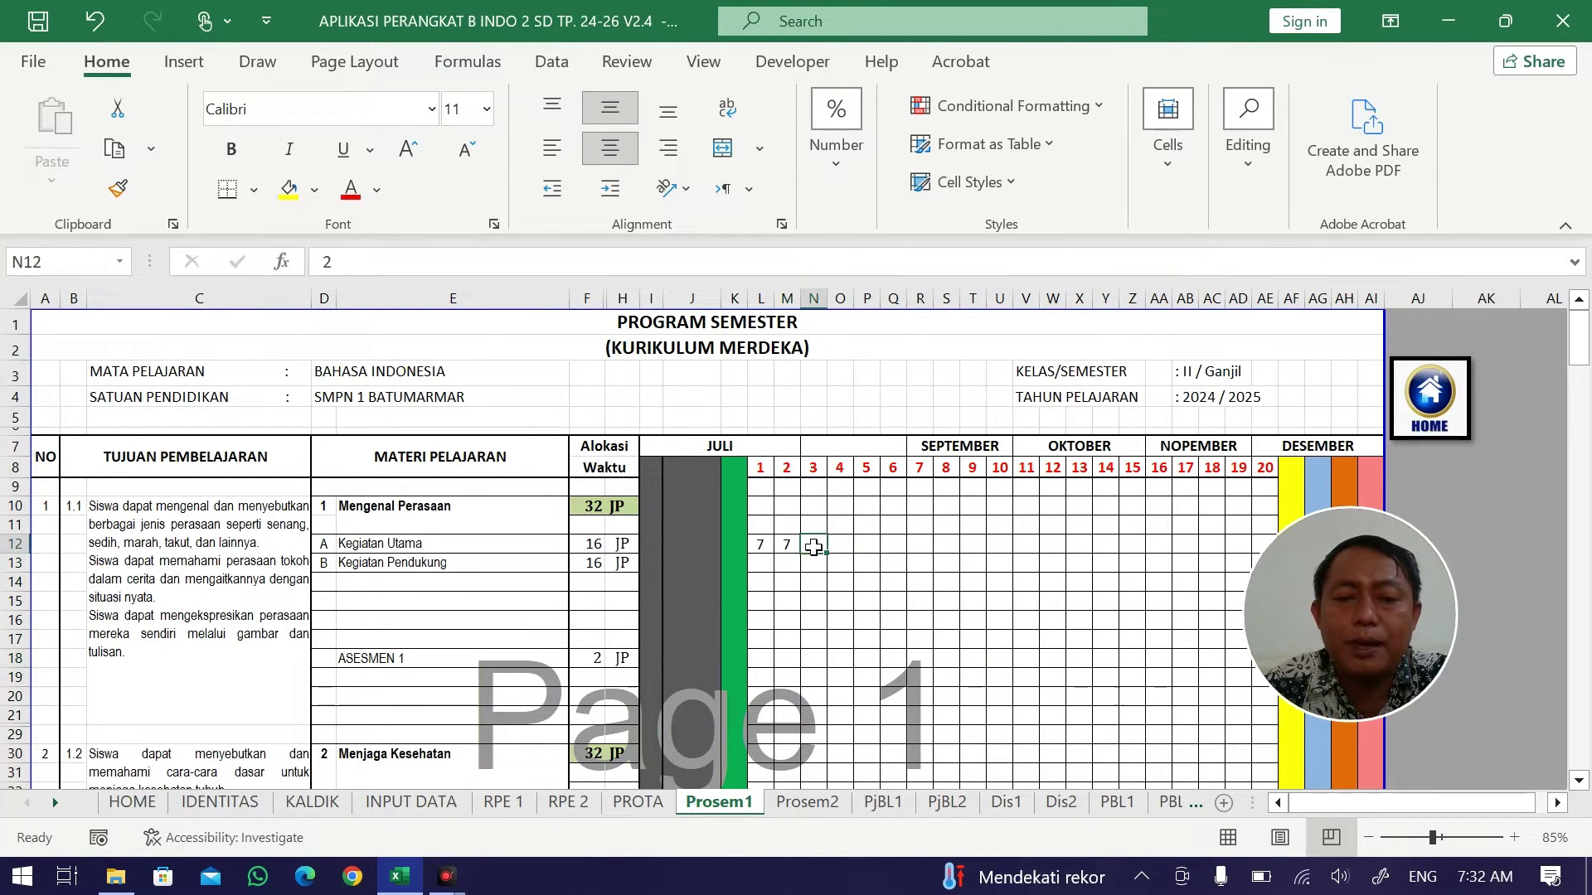
{"action": "left_click", "coordinate": [817, 659]}
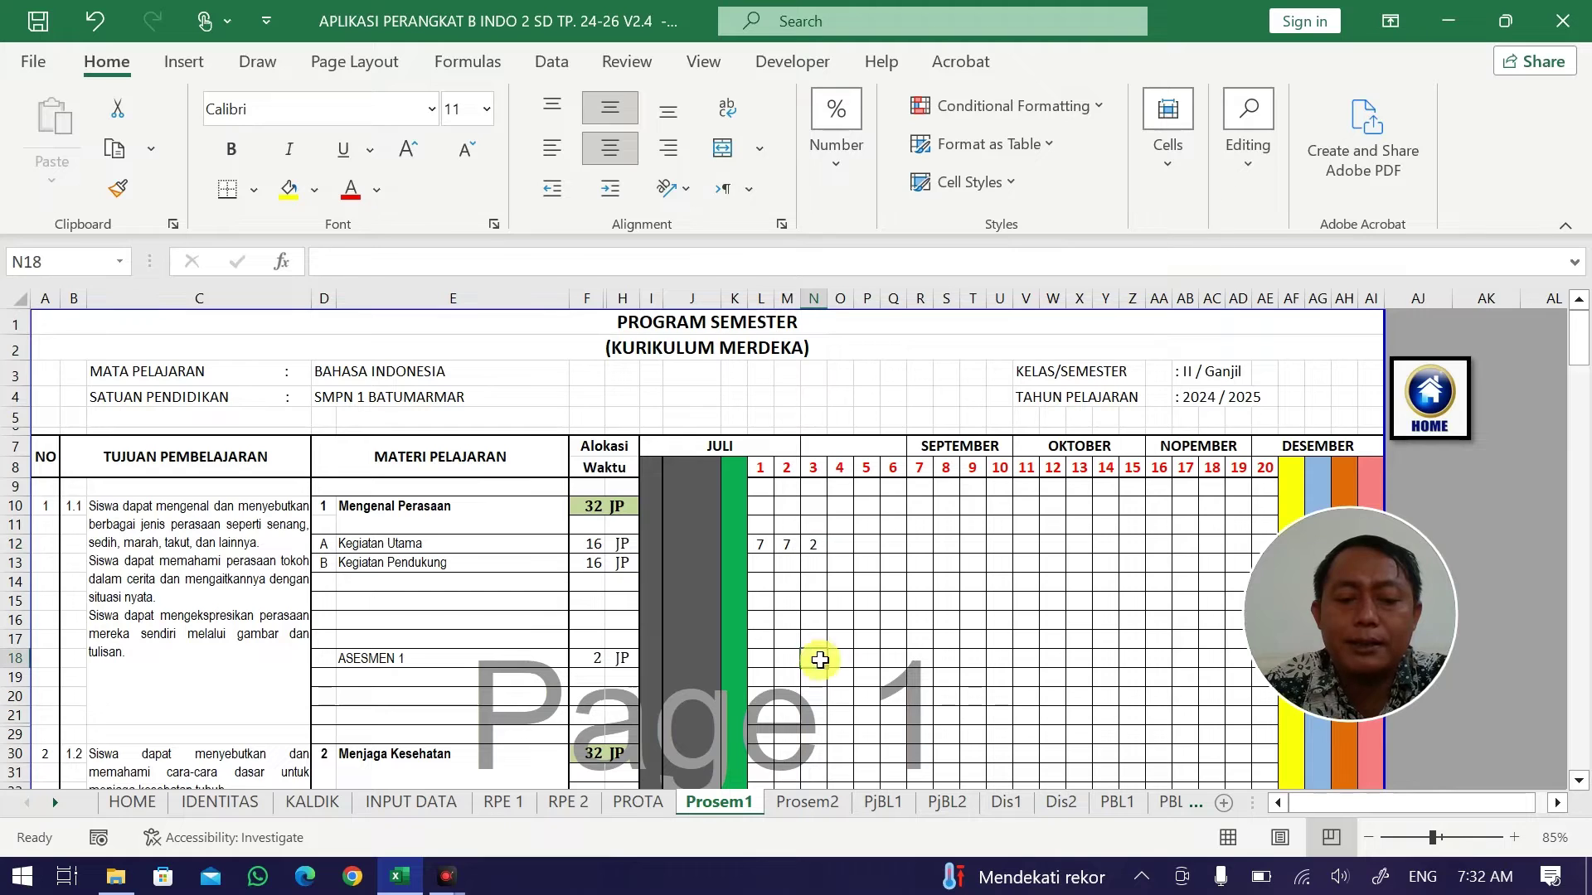
{"action": "type", "text": "5"}
{"action": "left_click", "coordinate": [946, 659]}
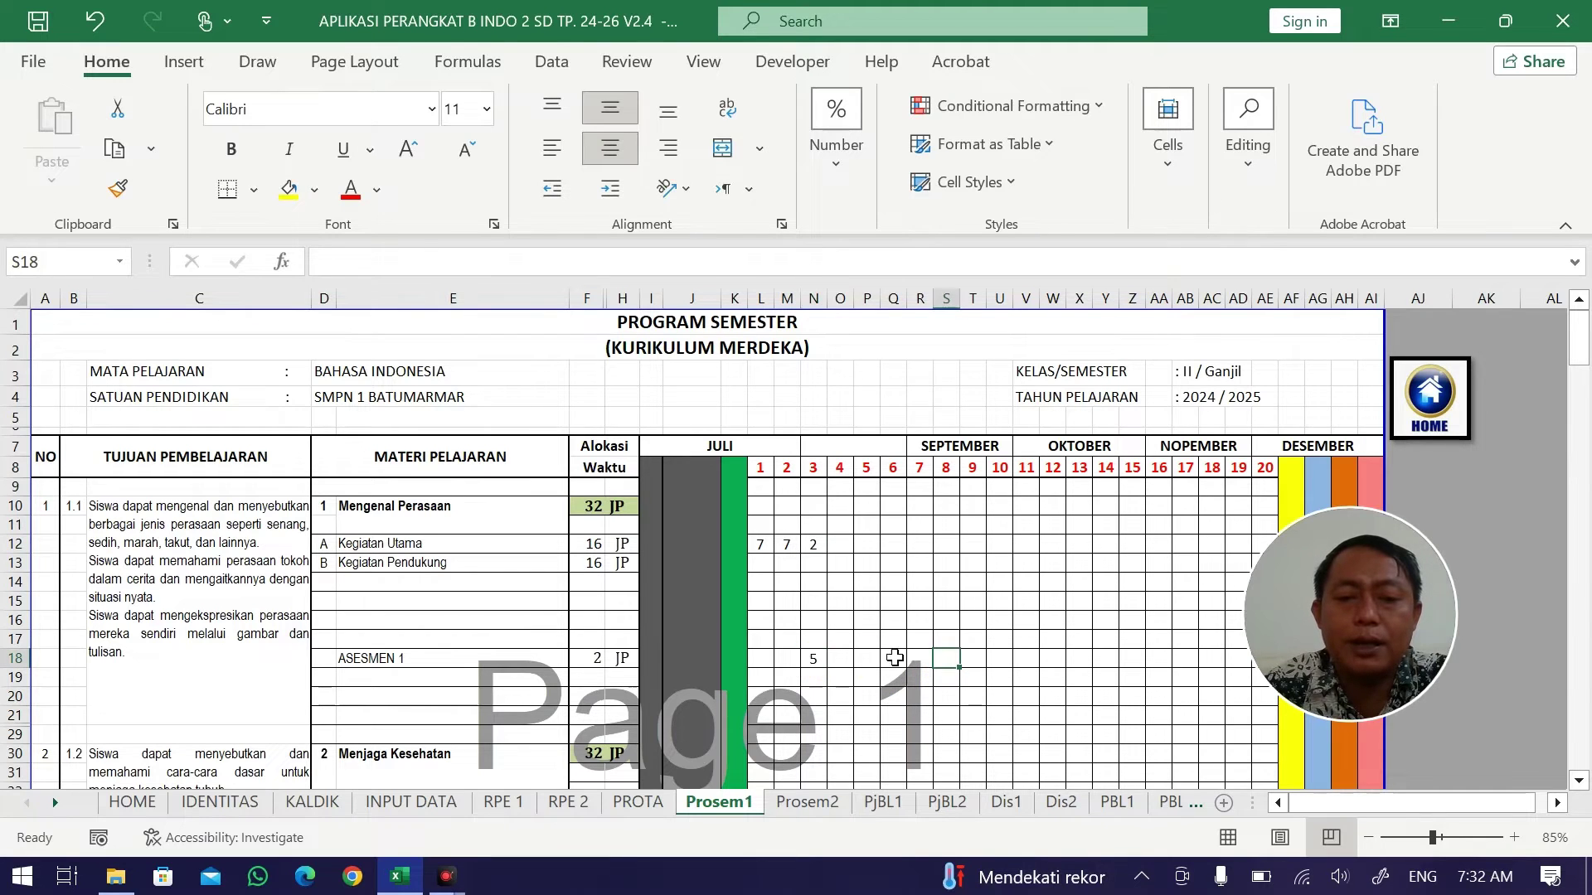
{"action": "left_click", "coordinate": [970, 658]}
{"action": "scroll", "coordinate": [966, 655], "scroll_direction": "down", "scroll_amount": 3}
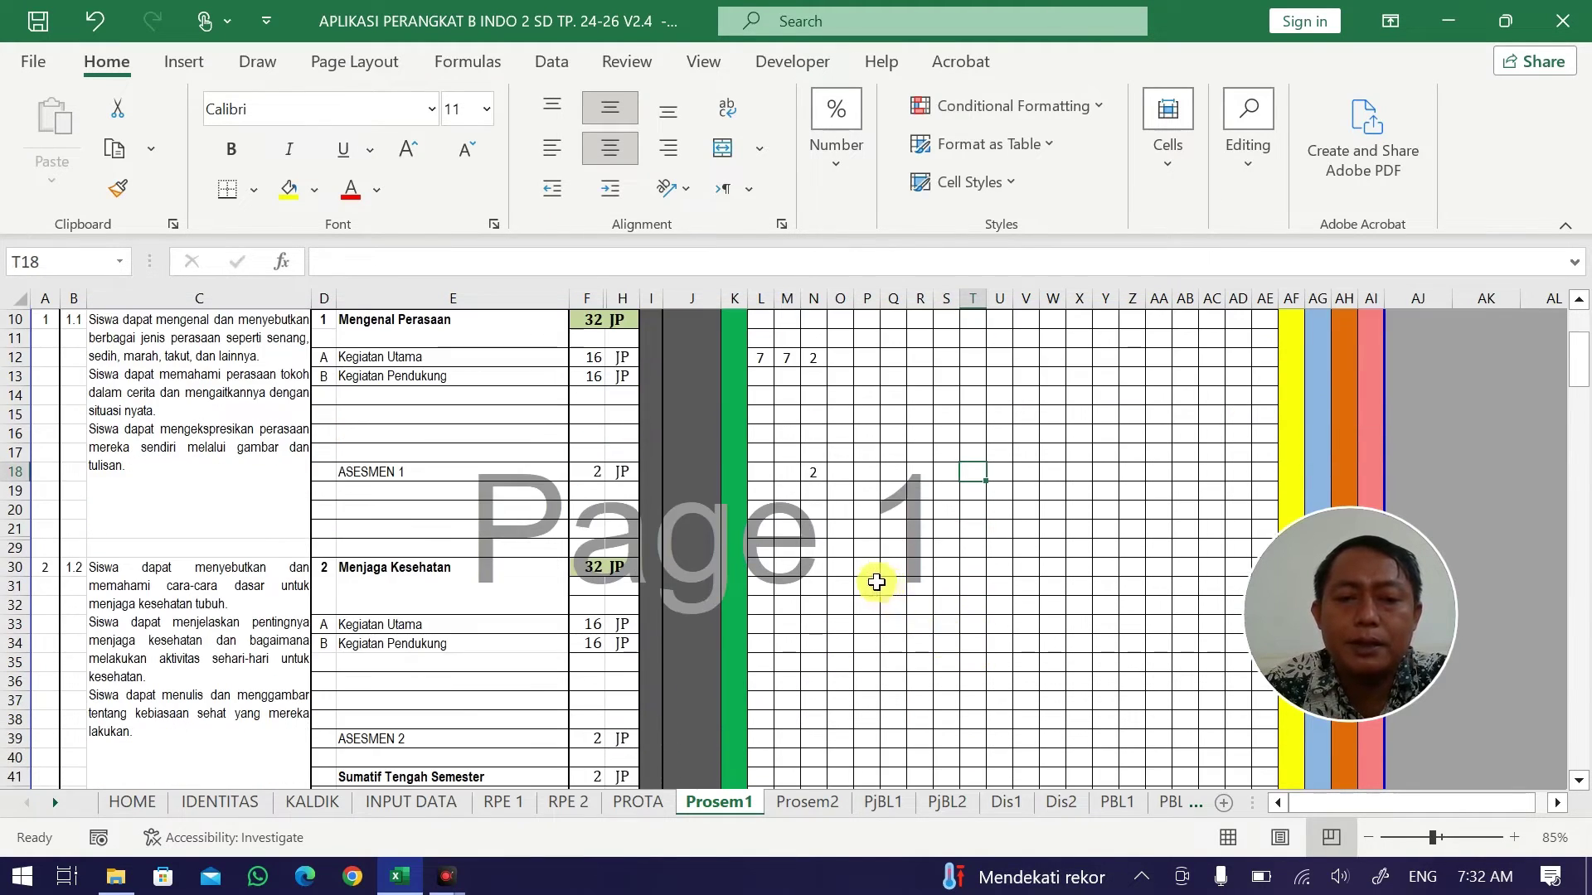
{"action": "left_click", "coordinate": [816, 471]}
{"action": "key", "text": "Delete"}
Distribute the first Kegiatan Pendukung hours as 5, 7 and 4 over weeks 3 to 5 in N13:P13.
{"action": "left_click", "coordinate": [813, 381]}
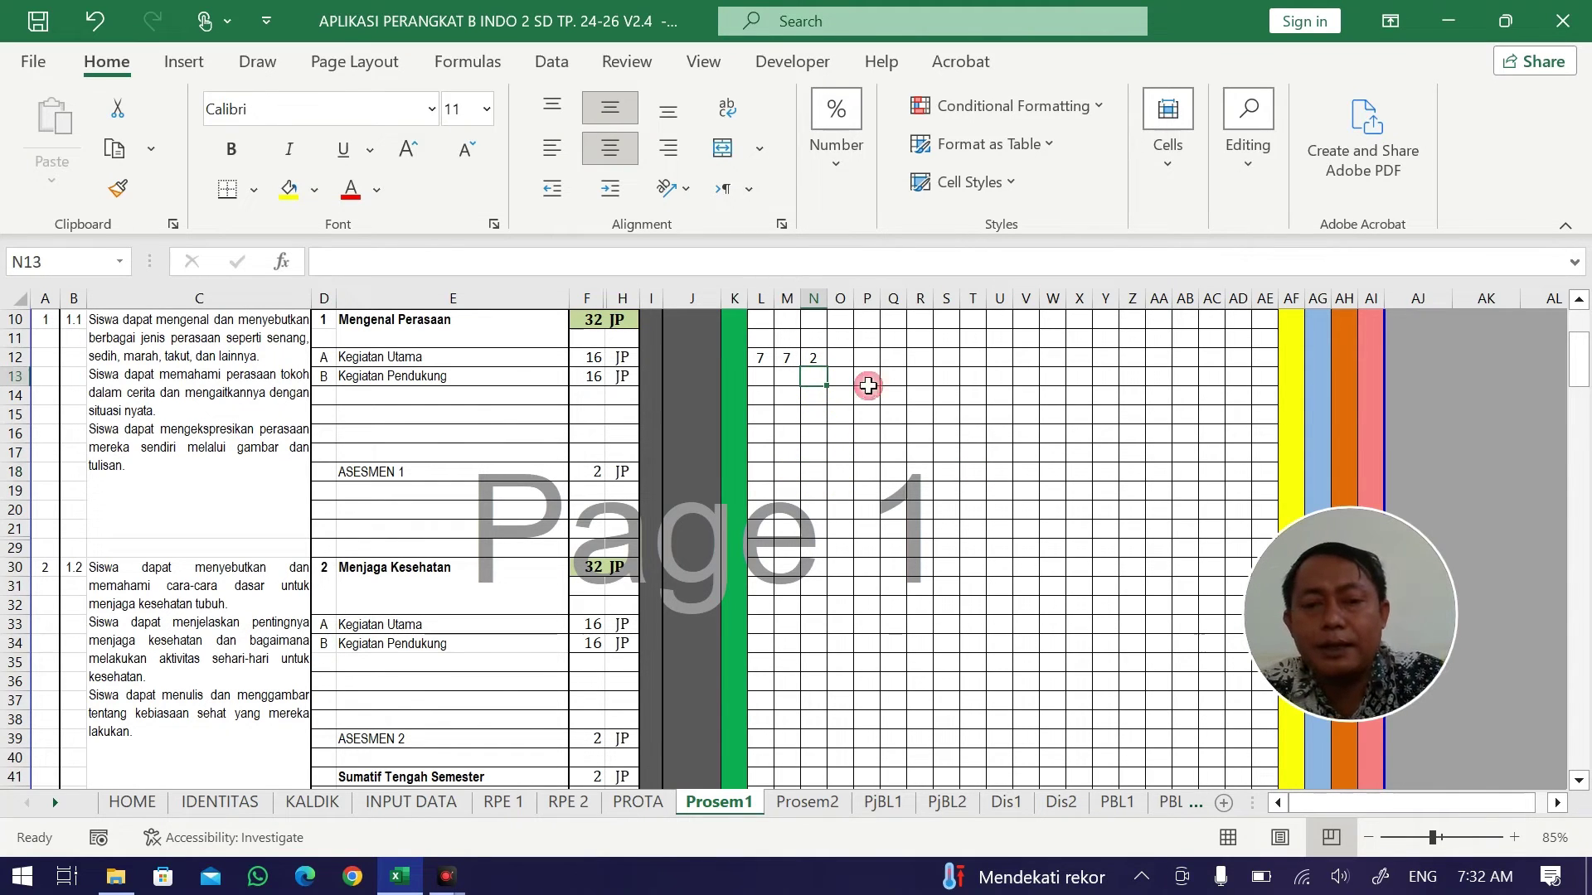
{"action": "type", "text": "5"}
{"action": "left_click", "coordinate": [842, 377]}
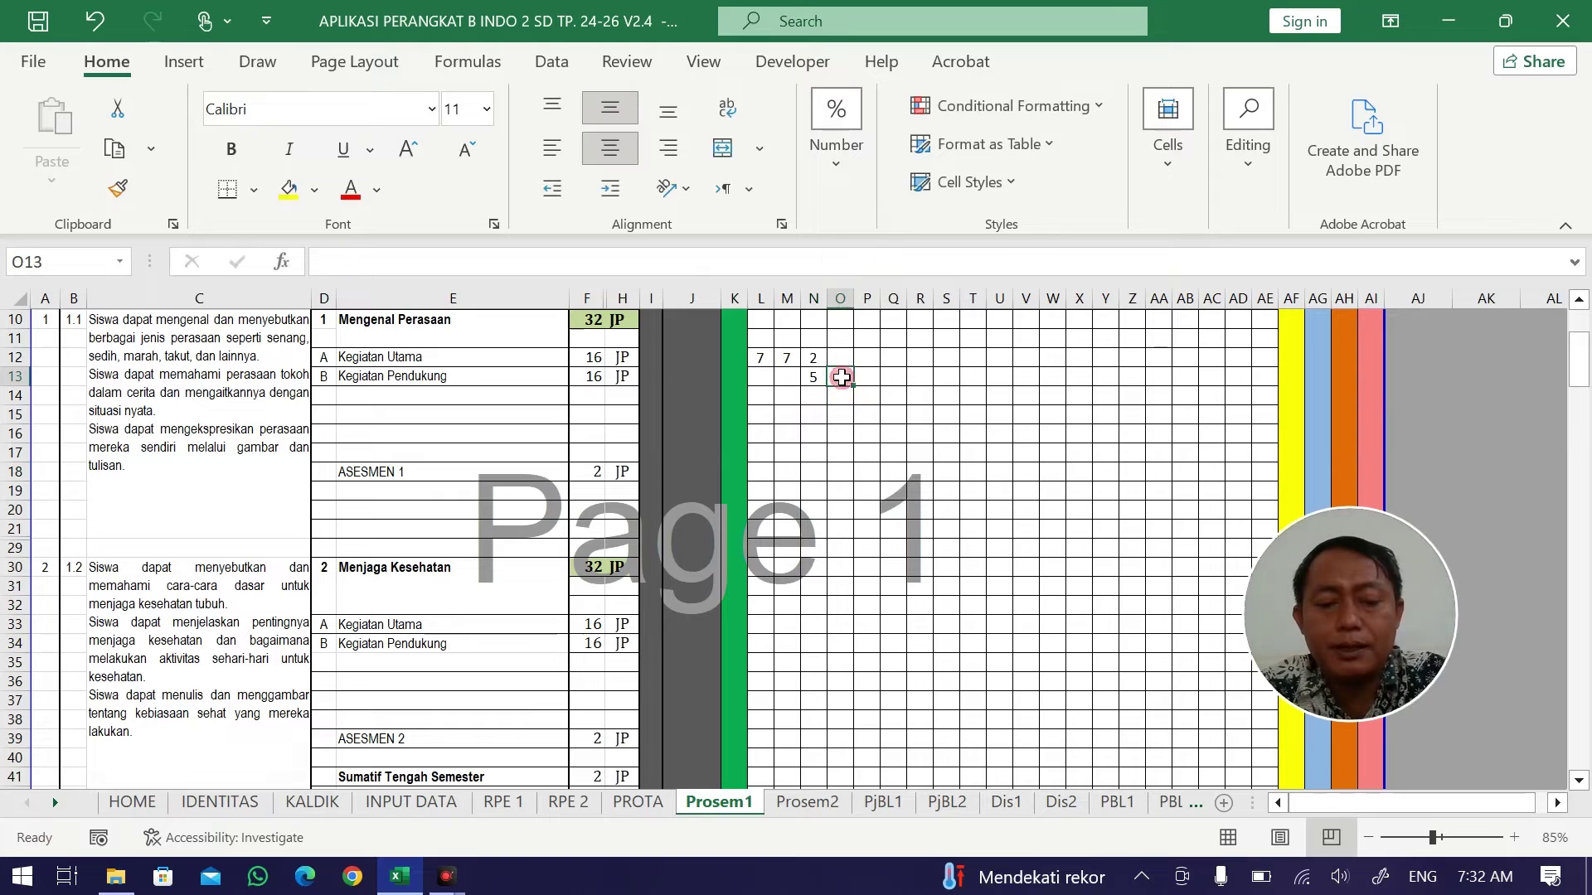
{"action": "type", "text": "7"}
{"action": "left_click", "coordinate": [876, 383]}
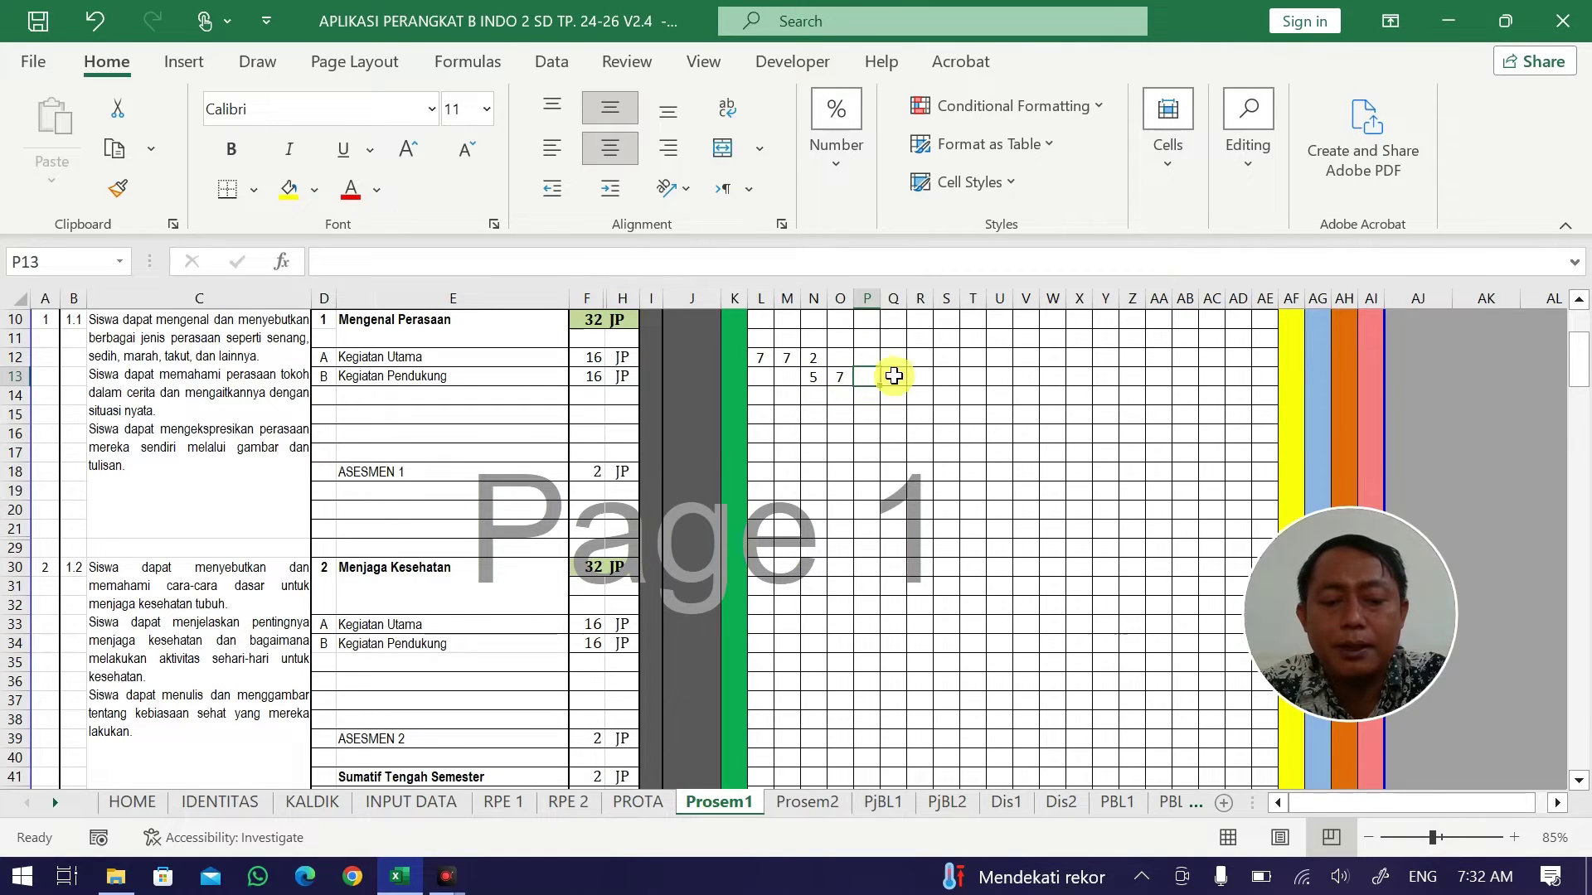
{"action": "type", "text": "4"}
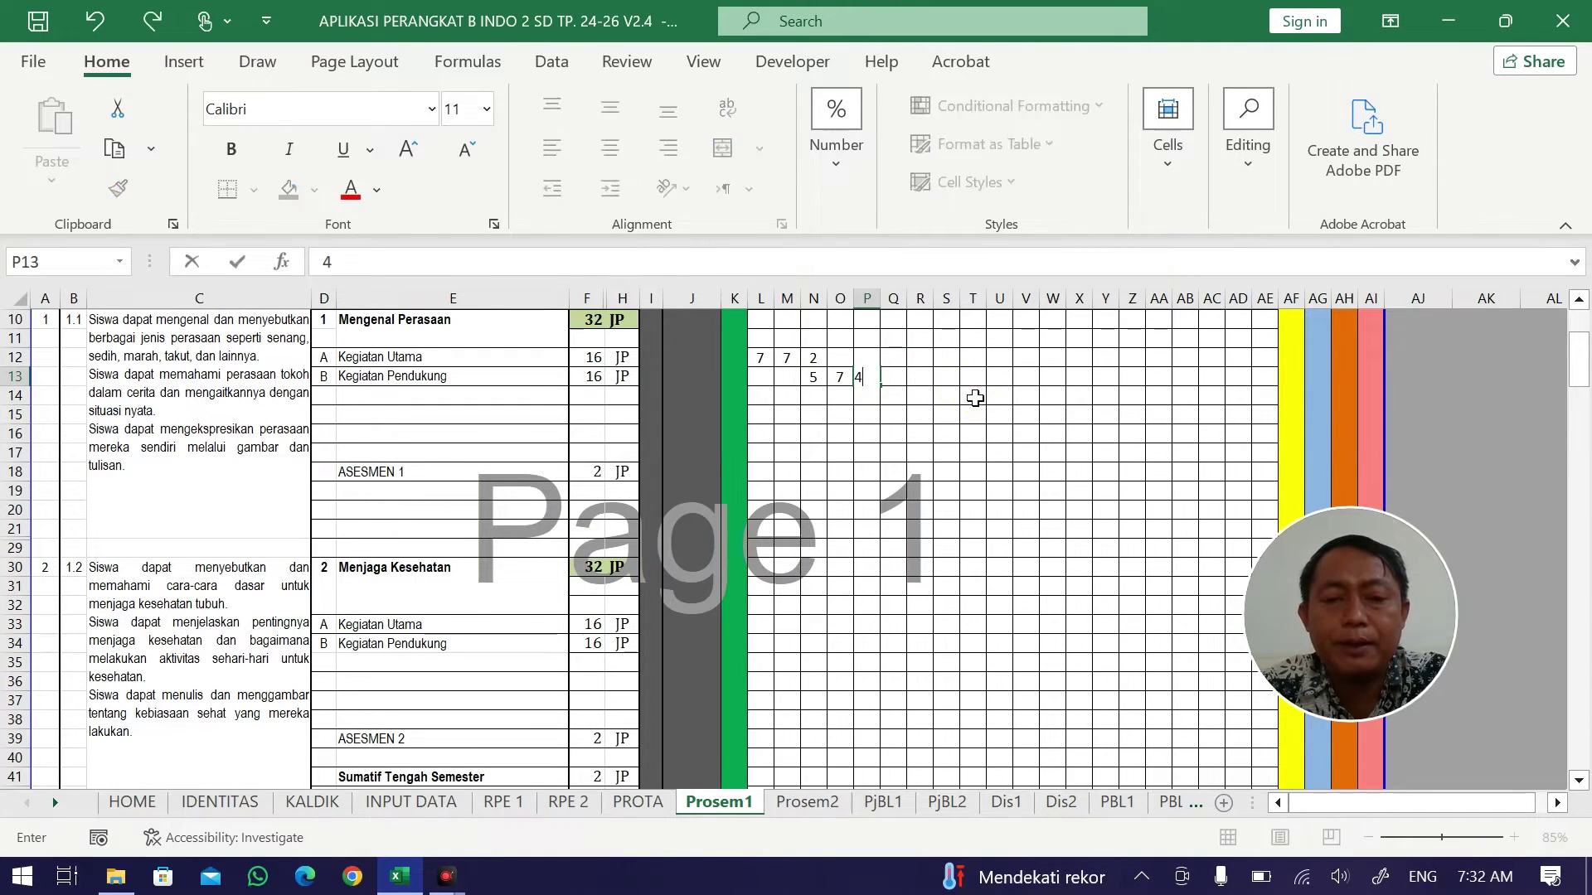
{"action": "left_click", "coordinate": [975, 393]}
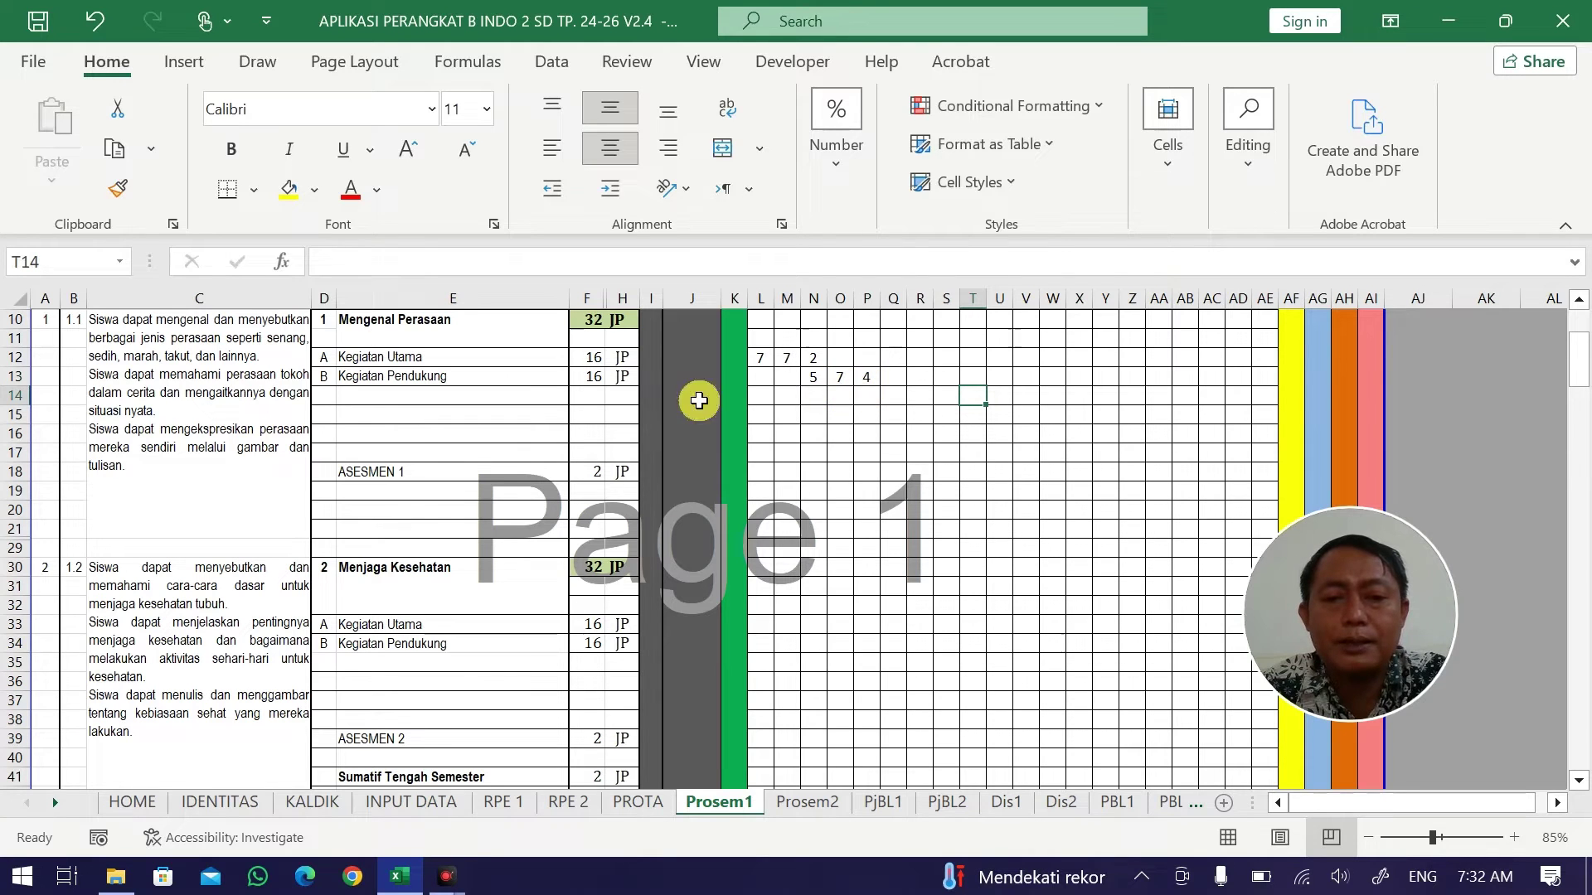
{"action": "left_click", "coordinate": [584, 381]}
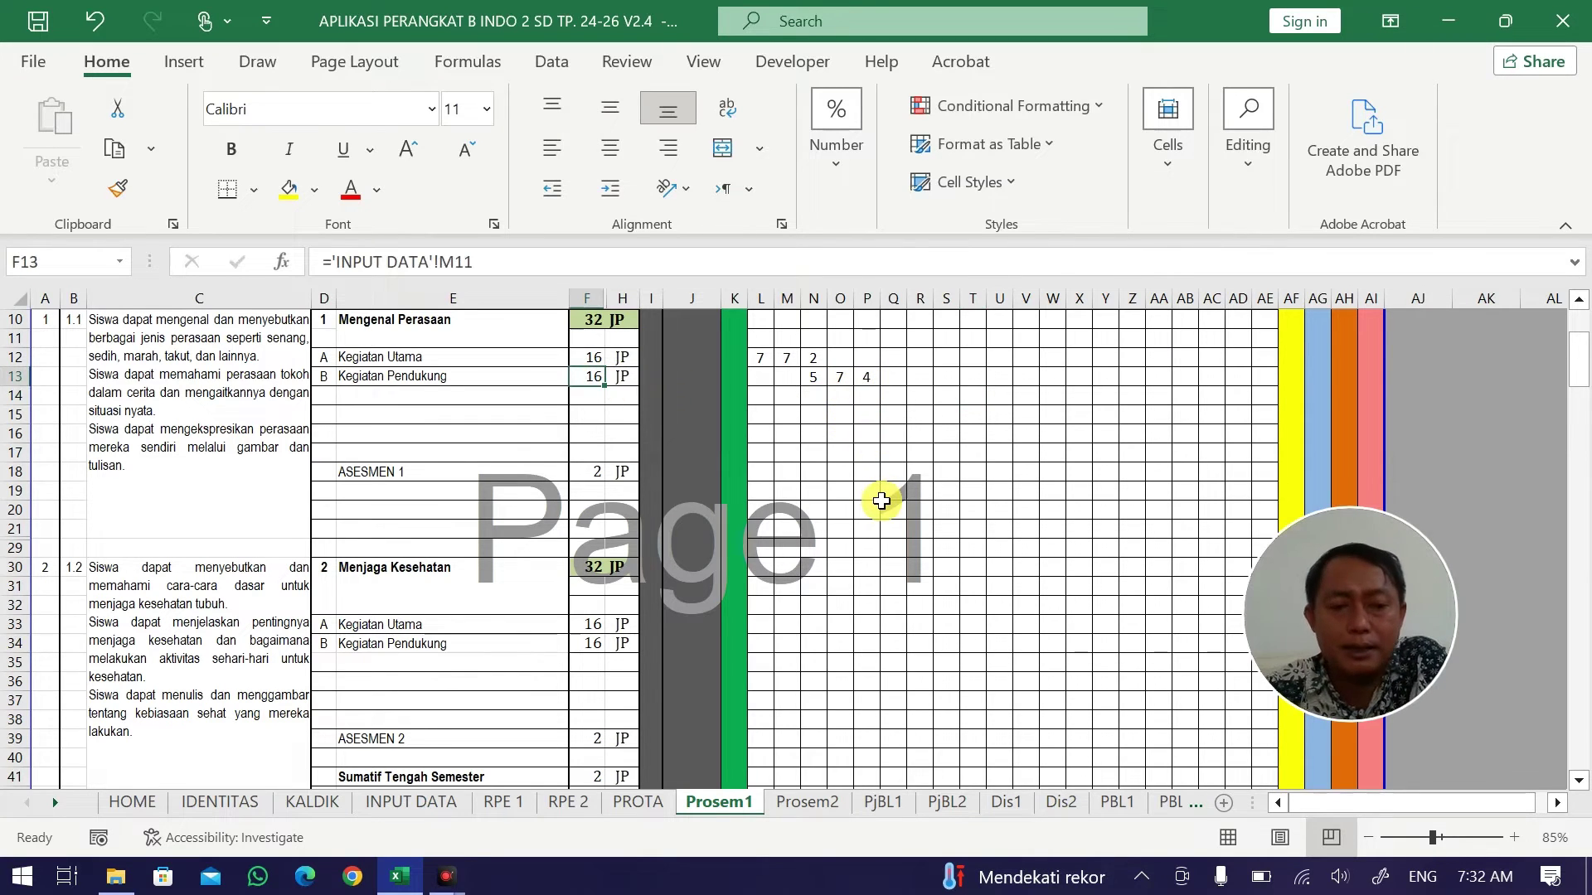
Examine the Sumatif Tengah Semester row and its JP allocation in row 41, below the Menjaga Kesehatan material.
{"action": "scroll", "coordinate": [881, 501], "scroll_direction": "down", "scroll_amount": 5}
{"action": "scroll", "coordinate": [881, 501], "scroll_direction": "down", "scroll_amount": 15}
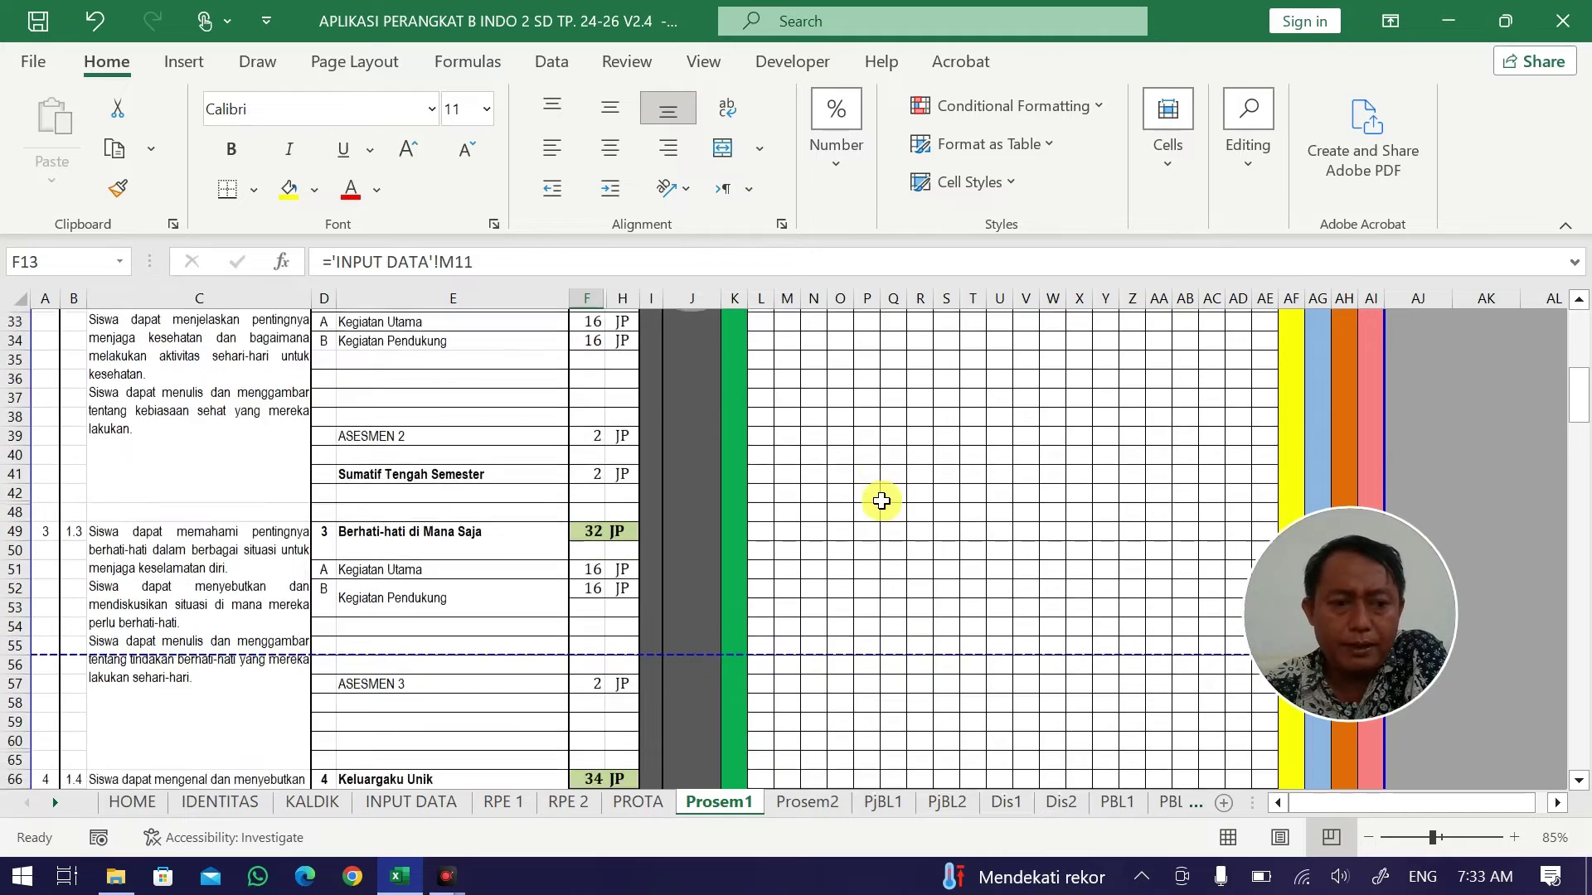
{"action": "scroll", "coordinate": [881, 501], "scroll_direction": "up", "scroll_amount": 15}
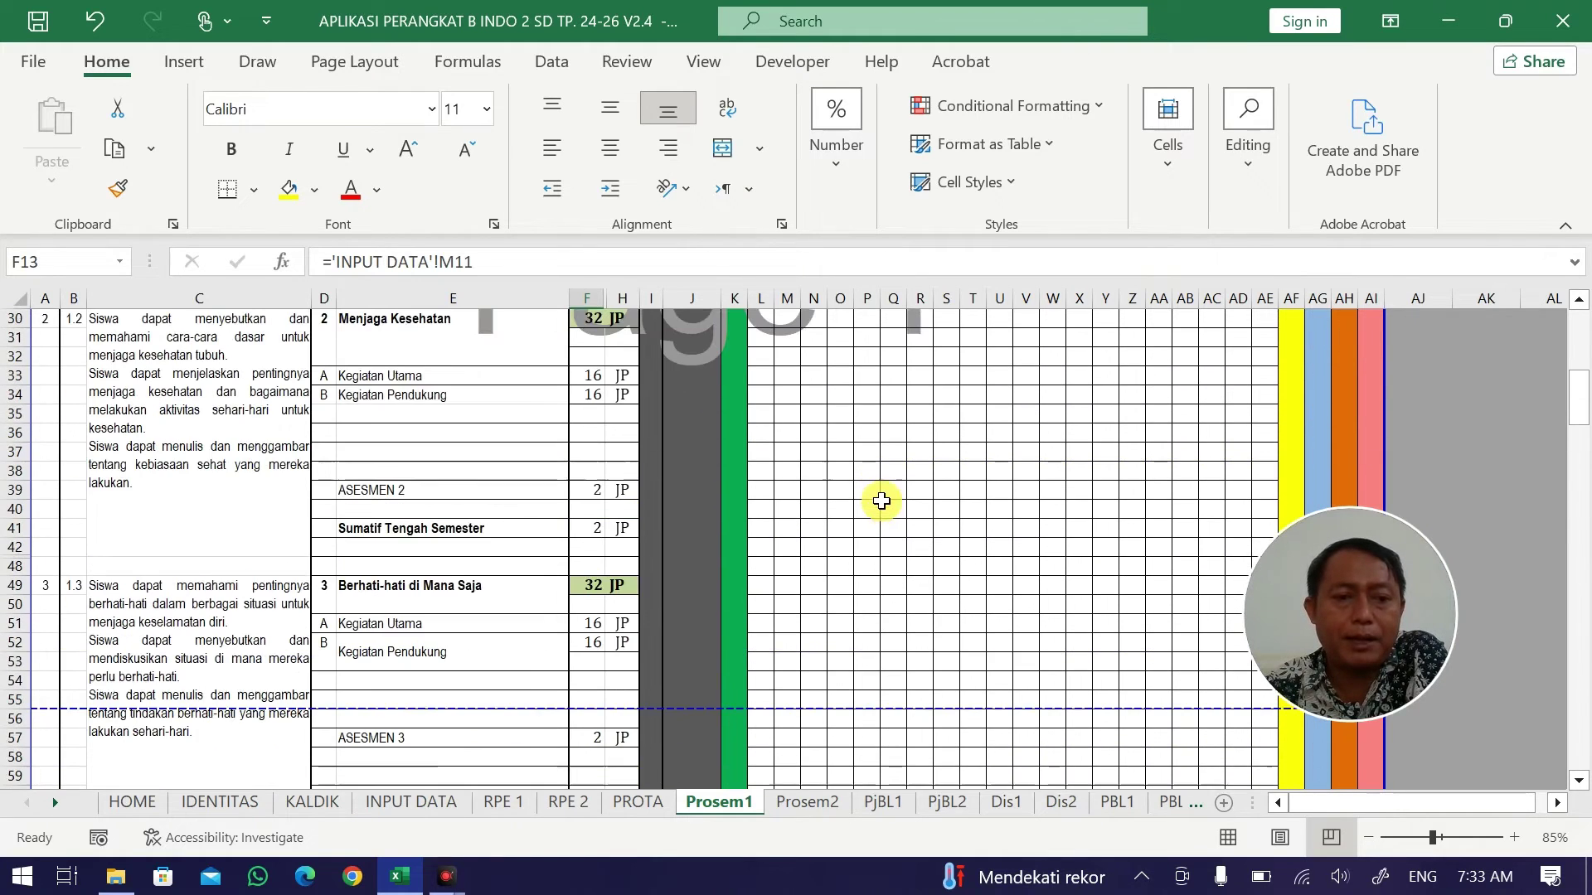
{"action": "left_click", "coordinate": [379, 529]}
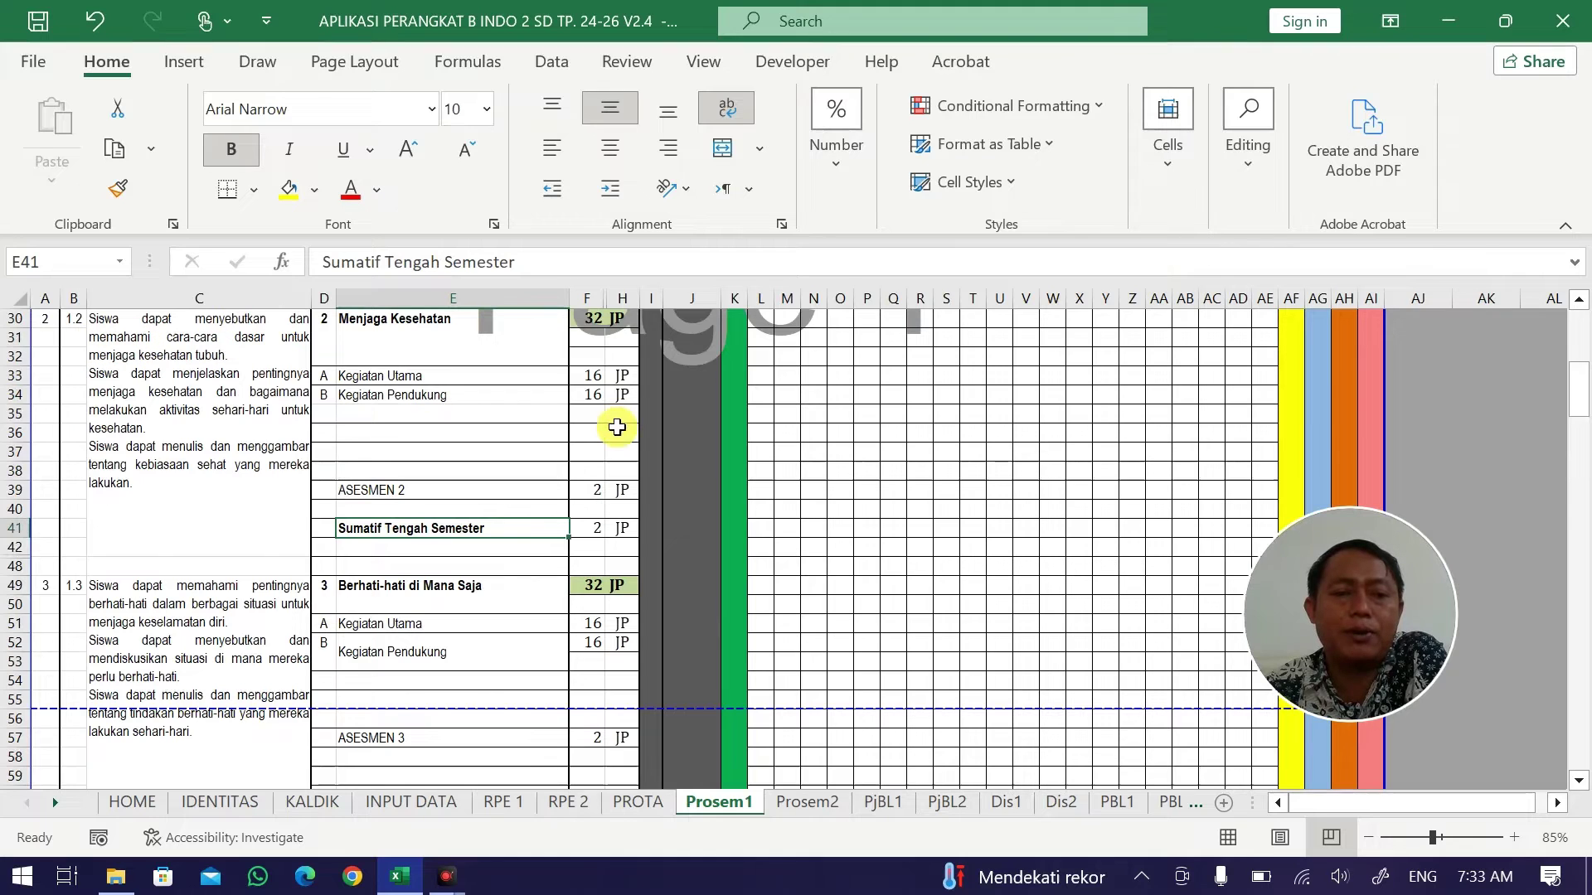
{"action": "left_click", "coordinate": [589, 535]}
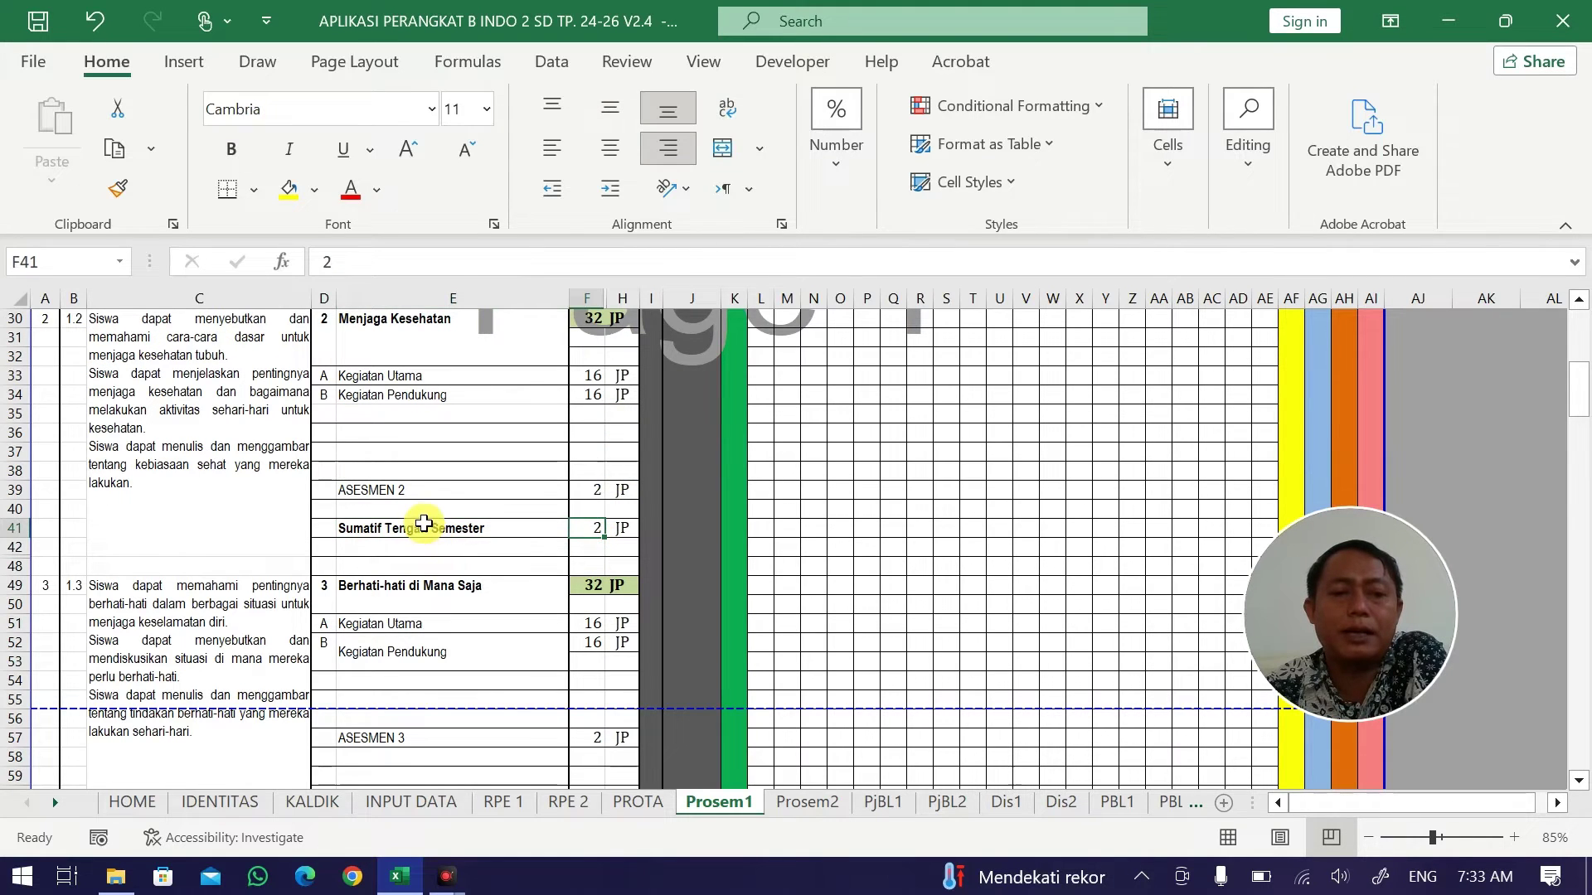
{"action": "left_click", "coordinate": [423, 523]}
{"action": "left_click", "coordinate": [599, 528]}
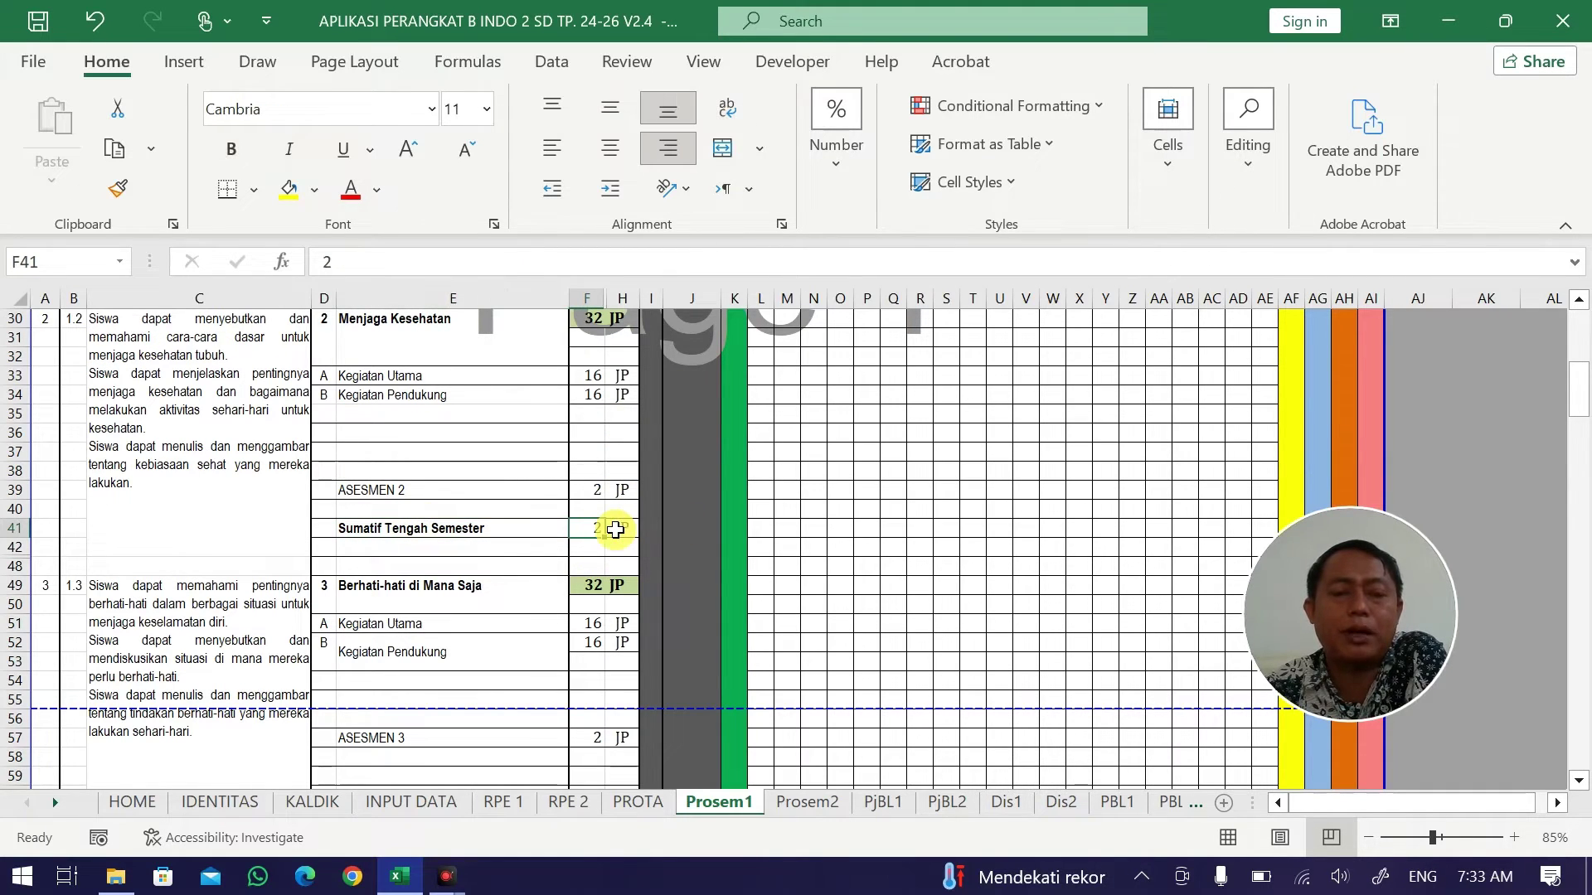
{"action": "left_click", "coordinate": [434, 525]}
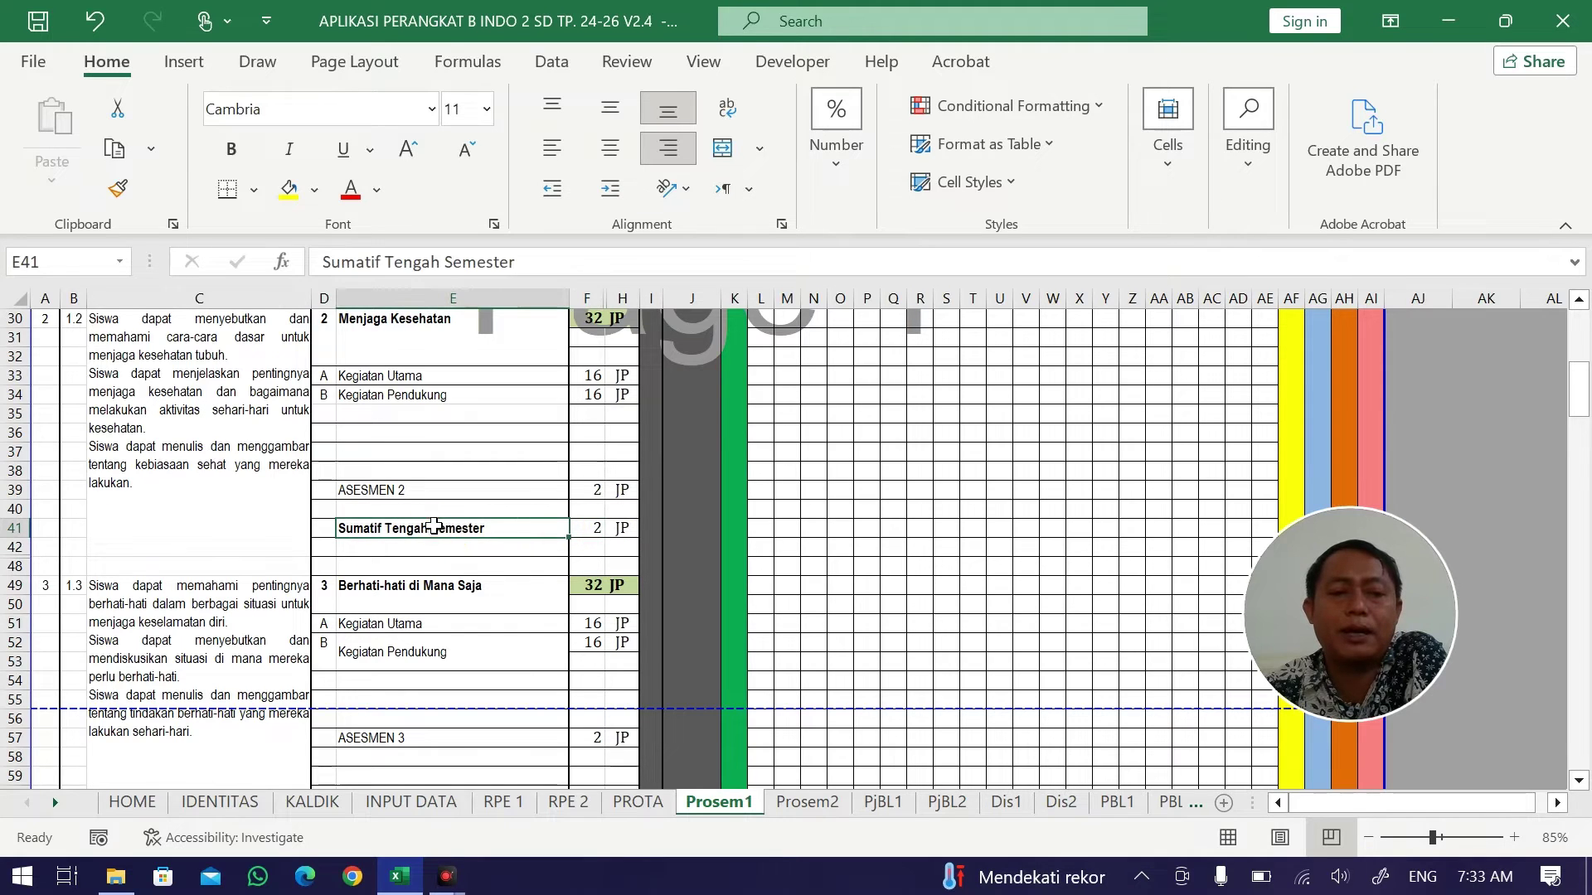
{"action": "left_click_drag", "start_coordinate": [433, 526], "coordinate": [597, 527]}
{"action": "left_click_drag", "start_coordinate": [370, 345], "coordinate": [364, 377]}
{"action": "scroll", "coordinate": [533, 508], "scroll_direction": "up", "scroll_amount": 2}
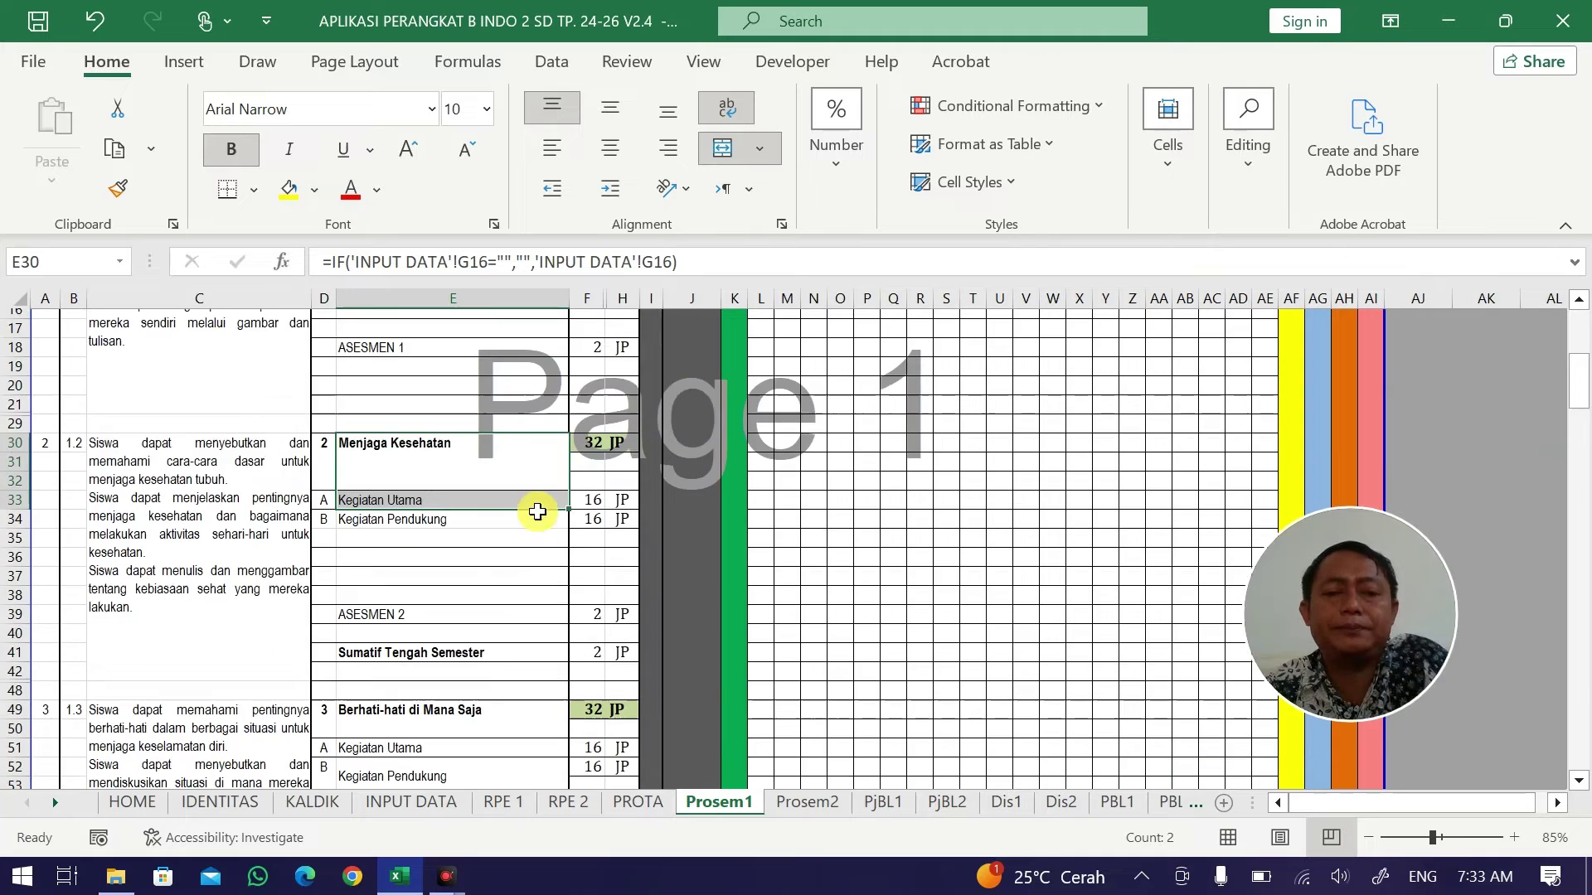
{"action": "scroll", "coordinate": [533, 580], "scroll_direction": "down", "scroll_amount": 2}
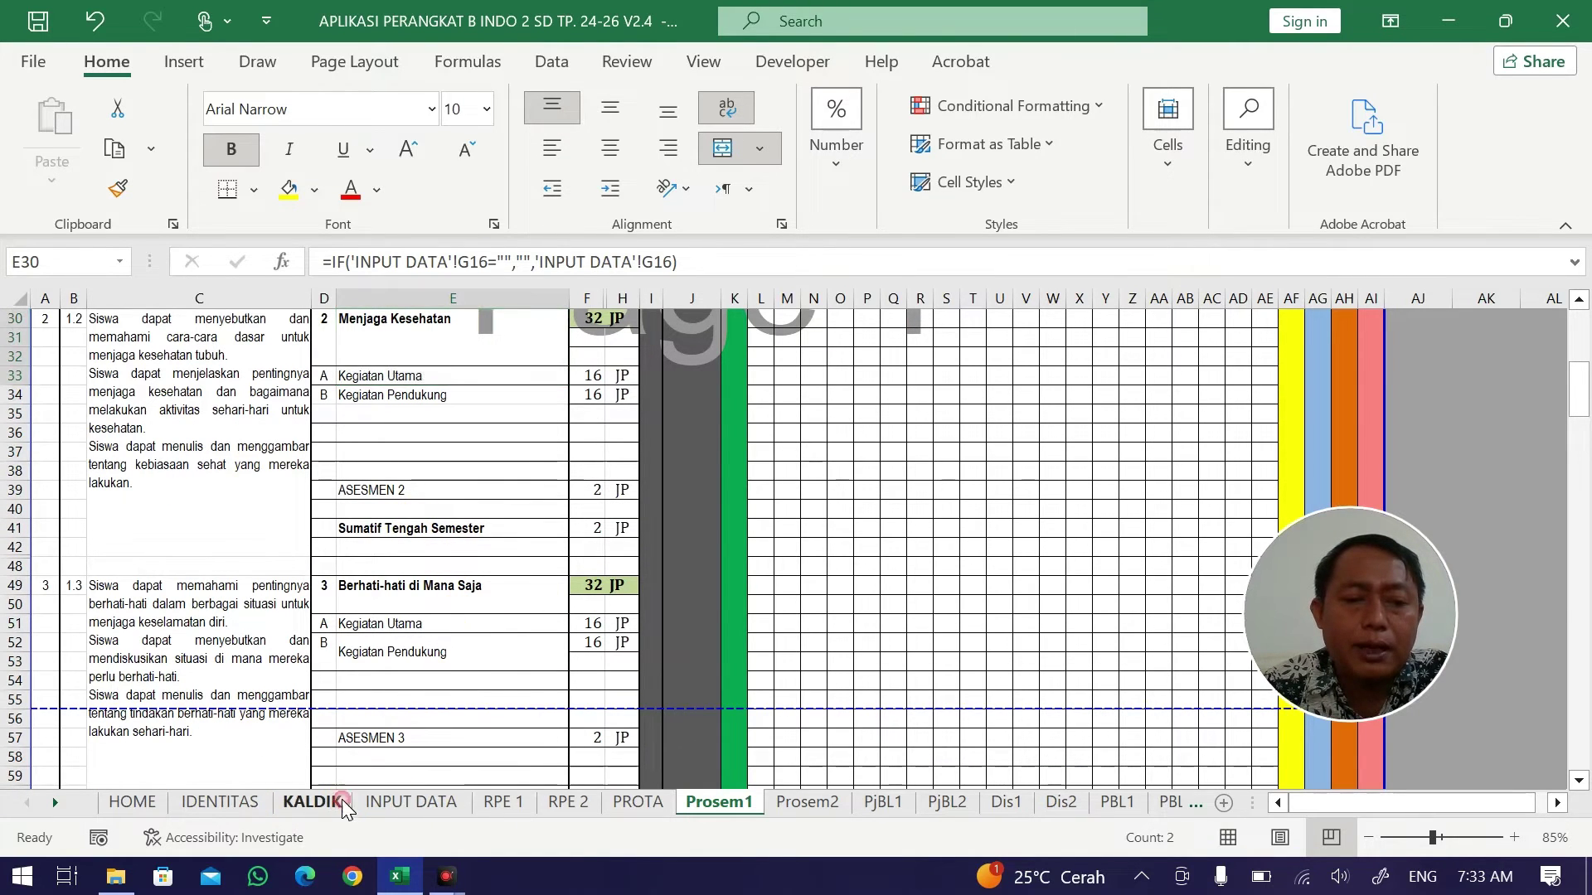
Check the September dates of Sumatif Tengah Semester on the KALDIK calendar sheet.
{"action": "left_click", "coordinate": [313, 801]}
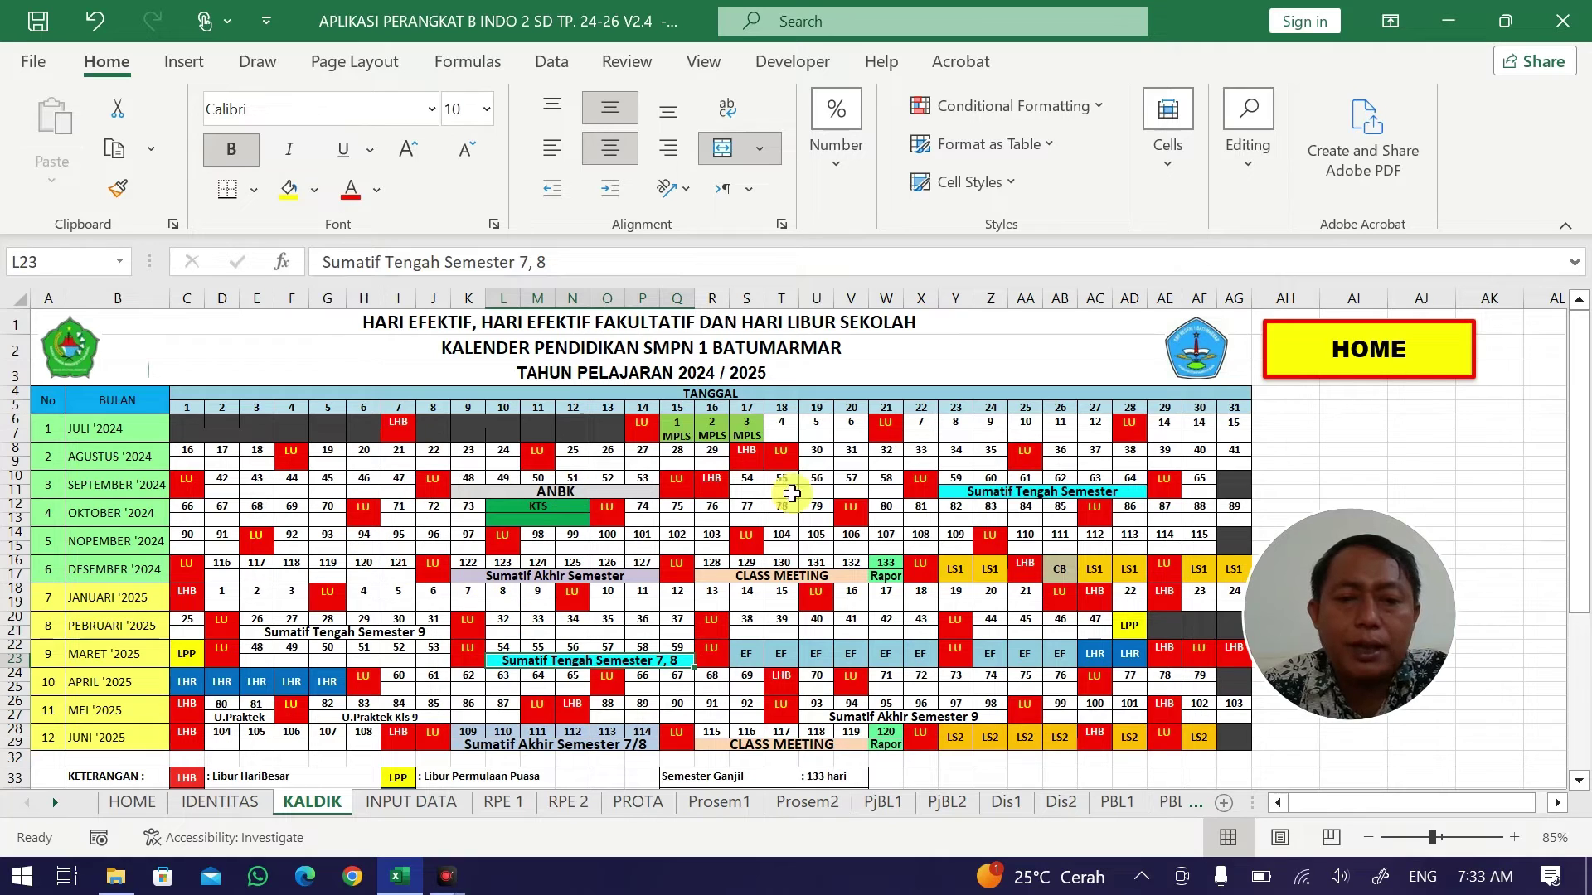
{"action": "left_click", "coordinate": [643, 491]}
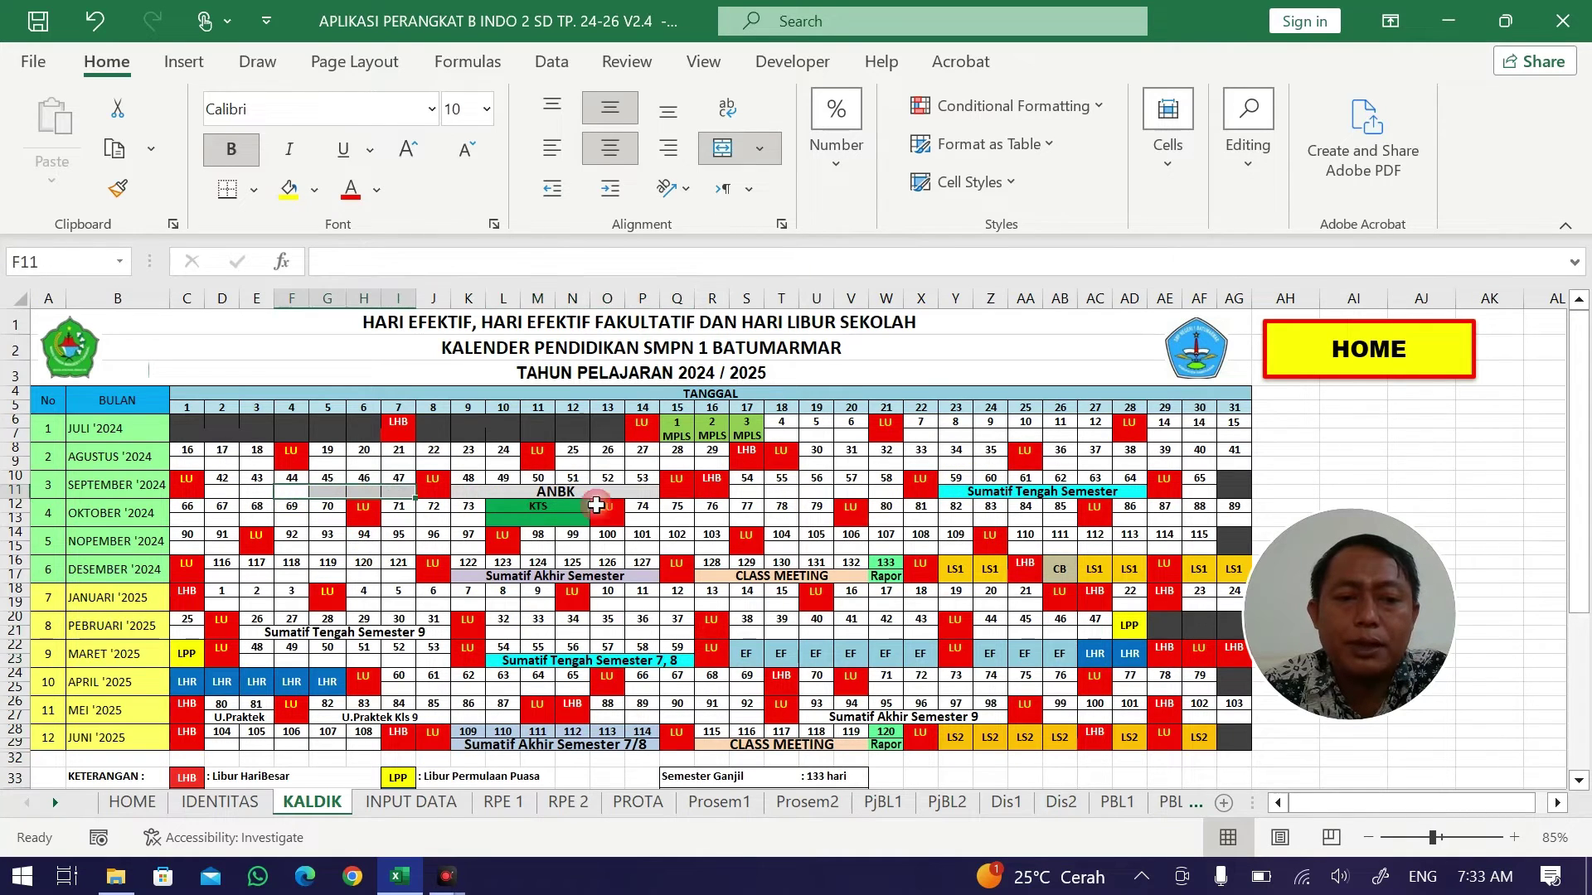
{"action": "left_click", "coordinate": [606, 505]}
{"action": "left_click", "coordinate": [776, 476]}
{"action": "left_click", "coordinate": [980, 479]}
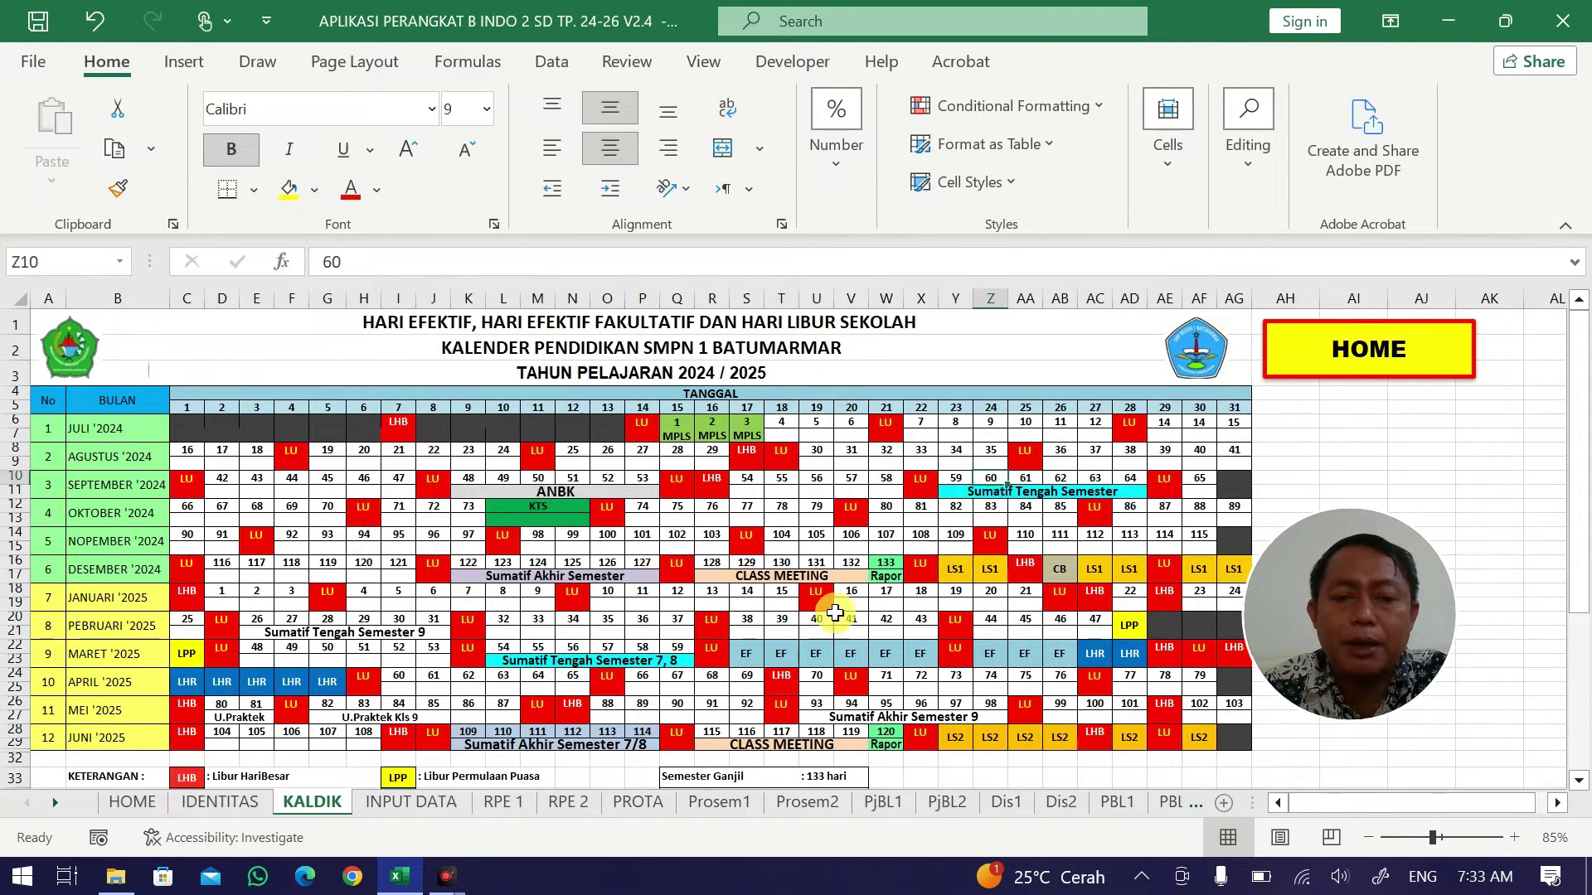
On the Prosem1 sheet, enter 2 JP for Sumatif Tengah Semester under September week 10, in U41.
{"action": "left_click", "coordinate": [704, 802]}
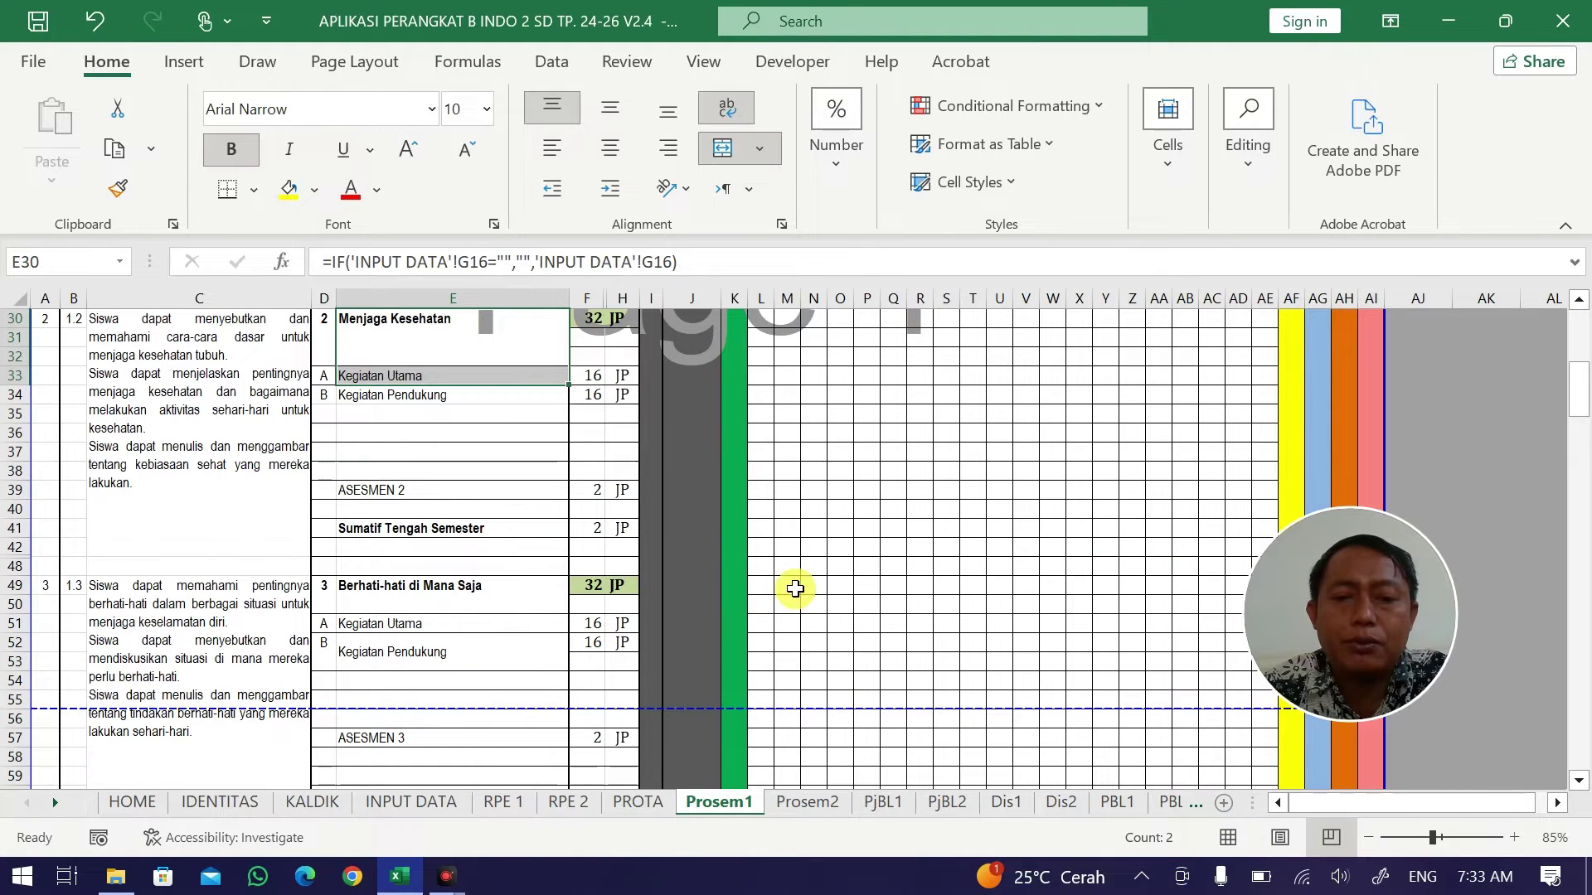
{"action": "scroll", "coordinate": [793, 590], "scroll_direction": "up", "scroll_amount": 8}
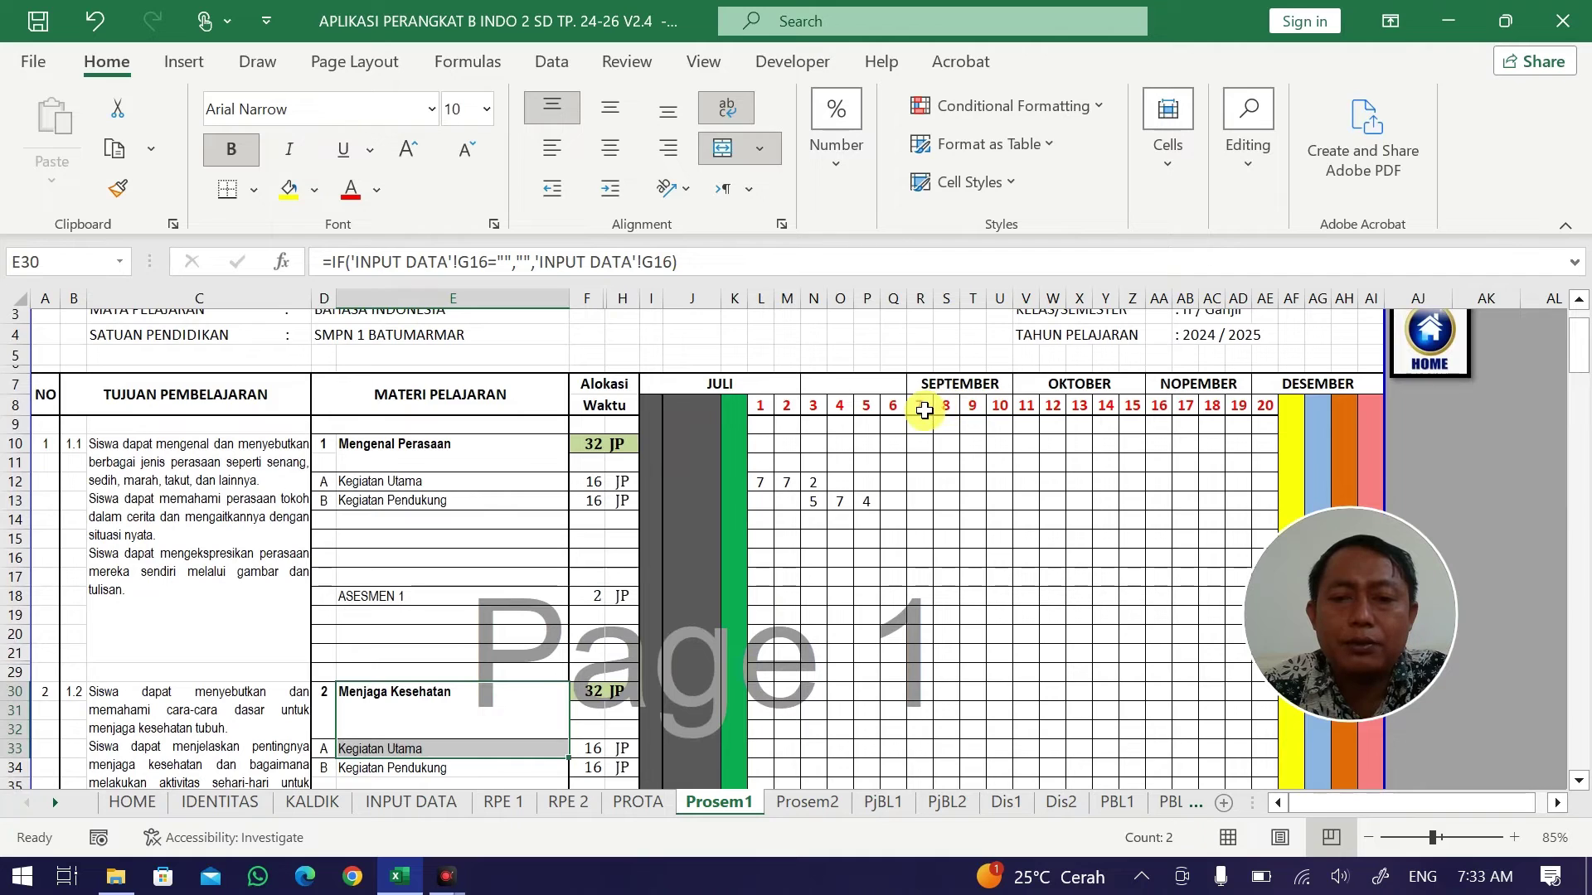
{"action": "left_click", "coordinate": [946, 406]}
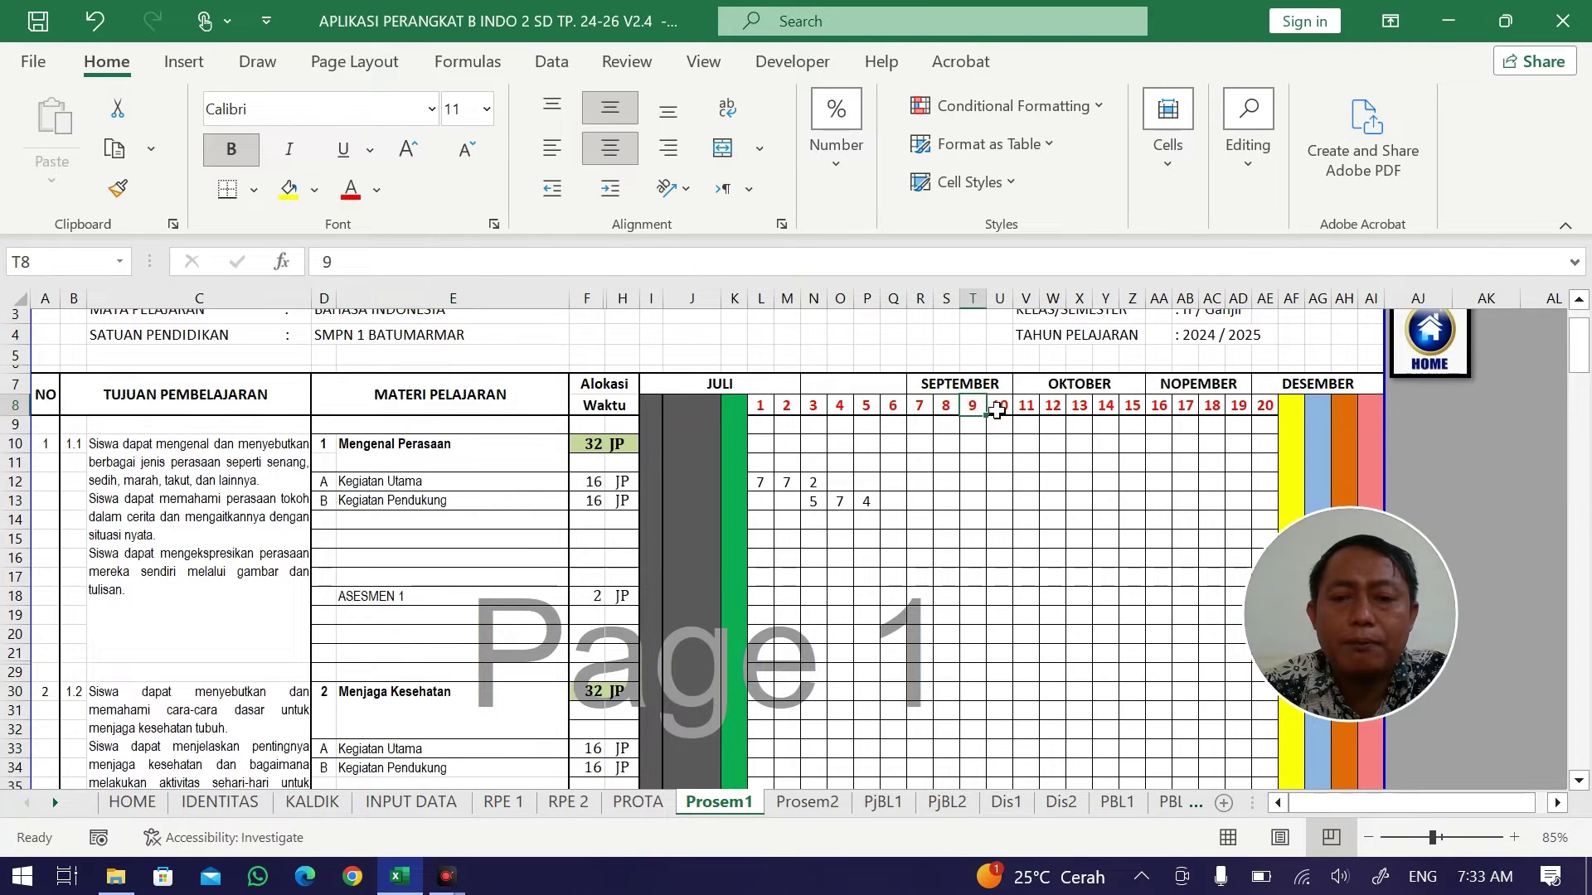
{"action": "left_click_drag", "start_coordinate": [997, 409], "coordinate": [1002, 750]}
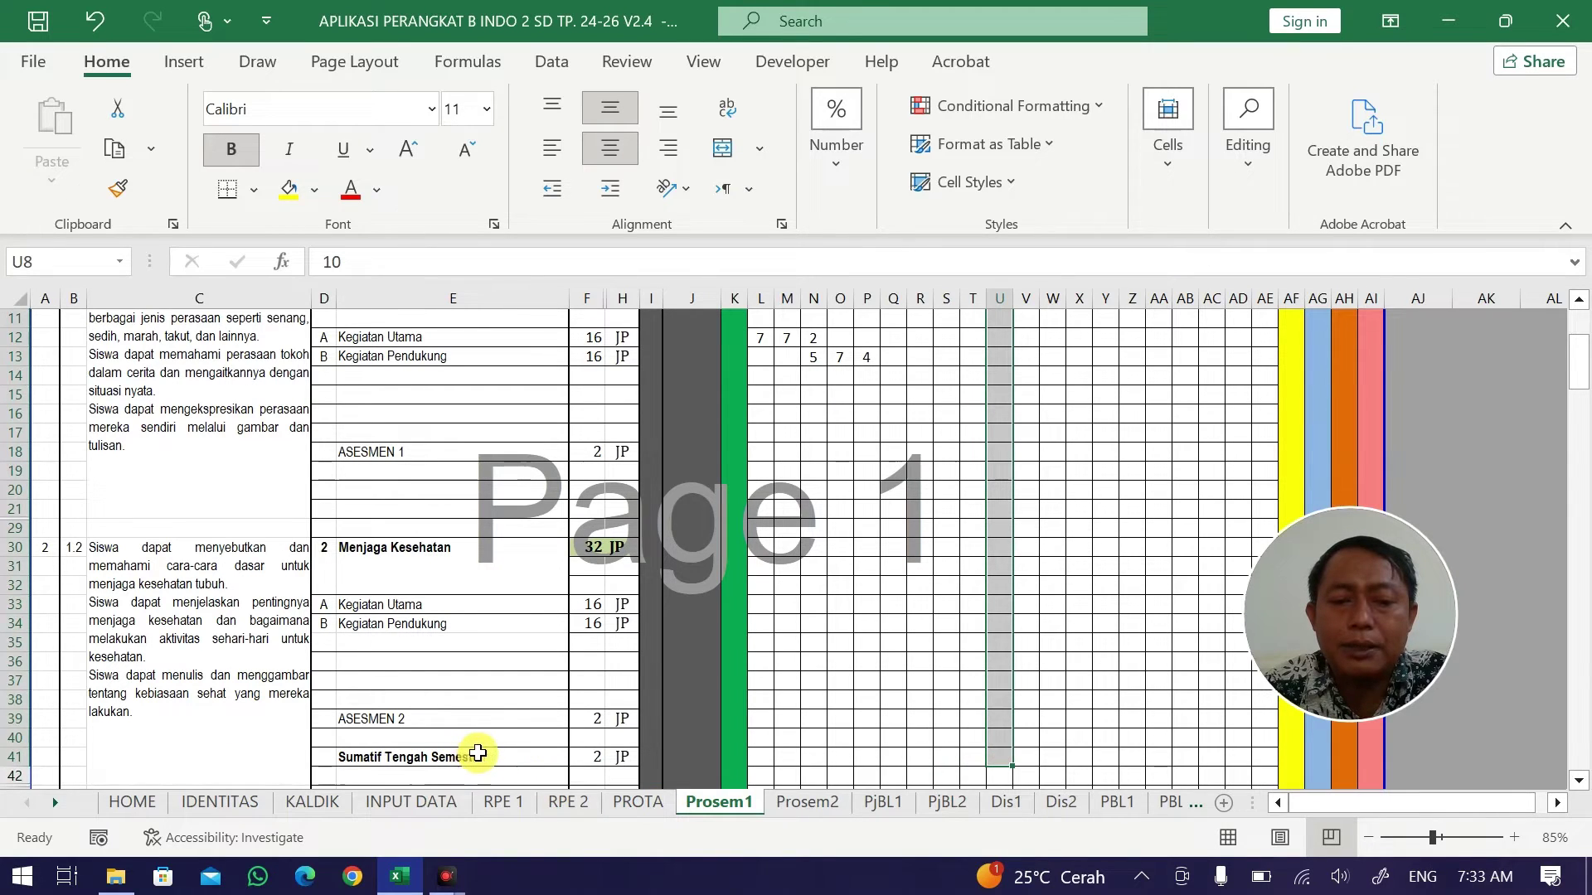
{"action": "left_click", "coordinate": [999, 752]}
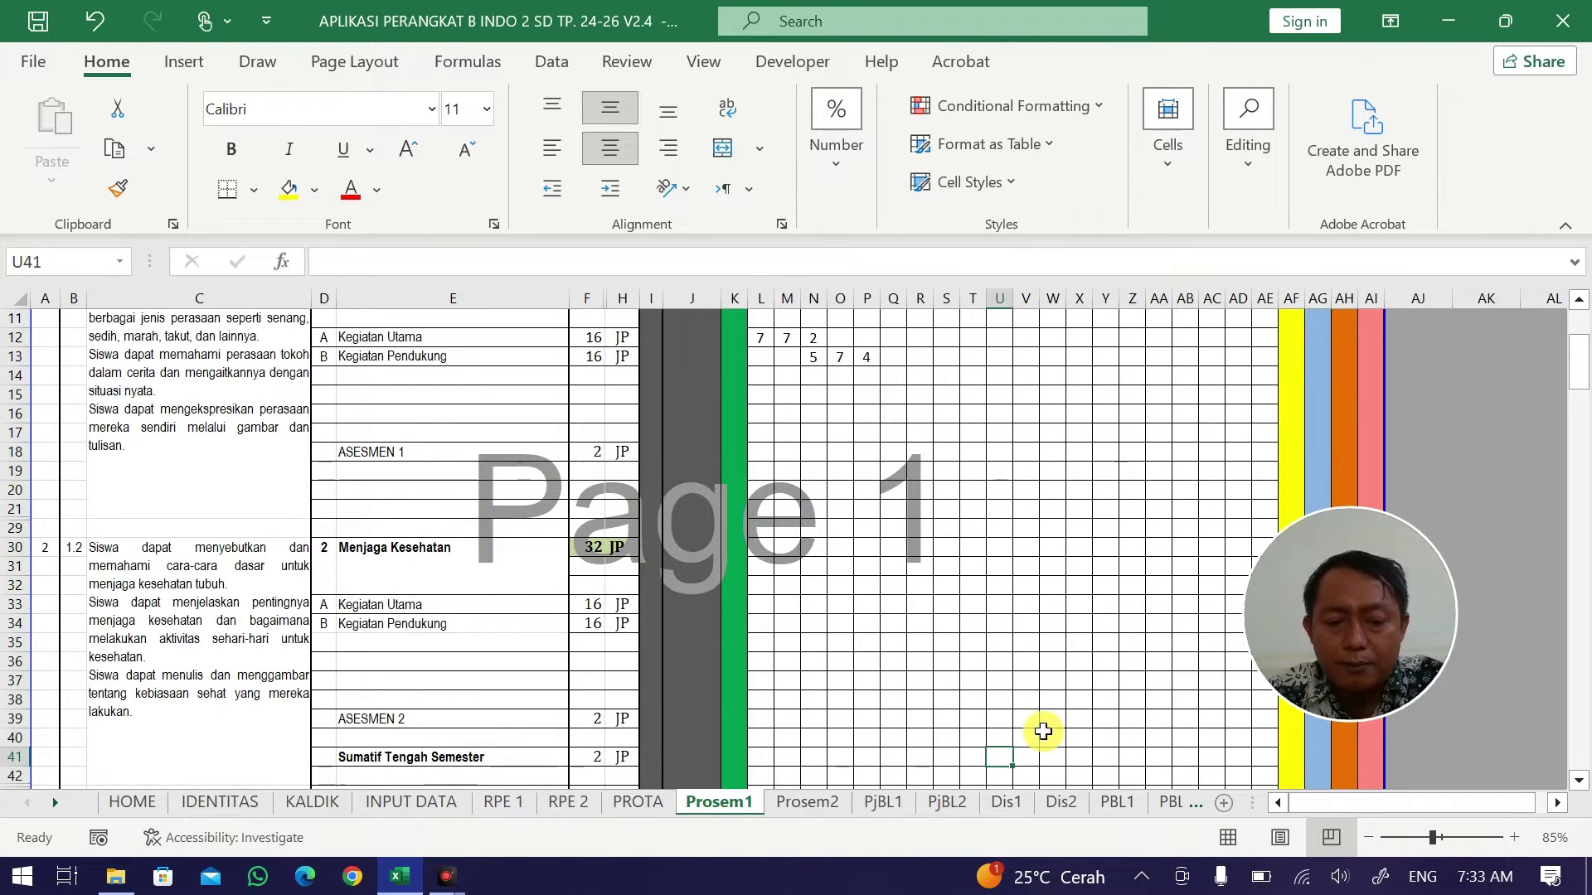
{"action": "left_click", "coordinate": [1051, 699]}
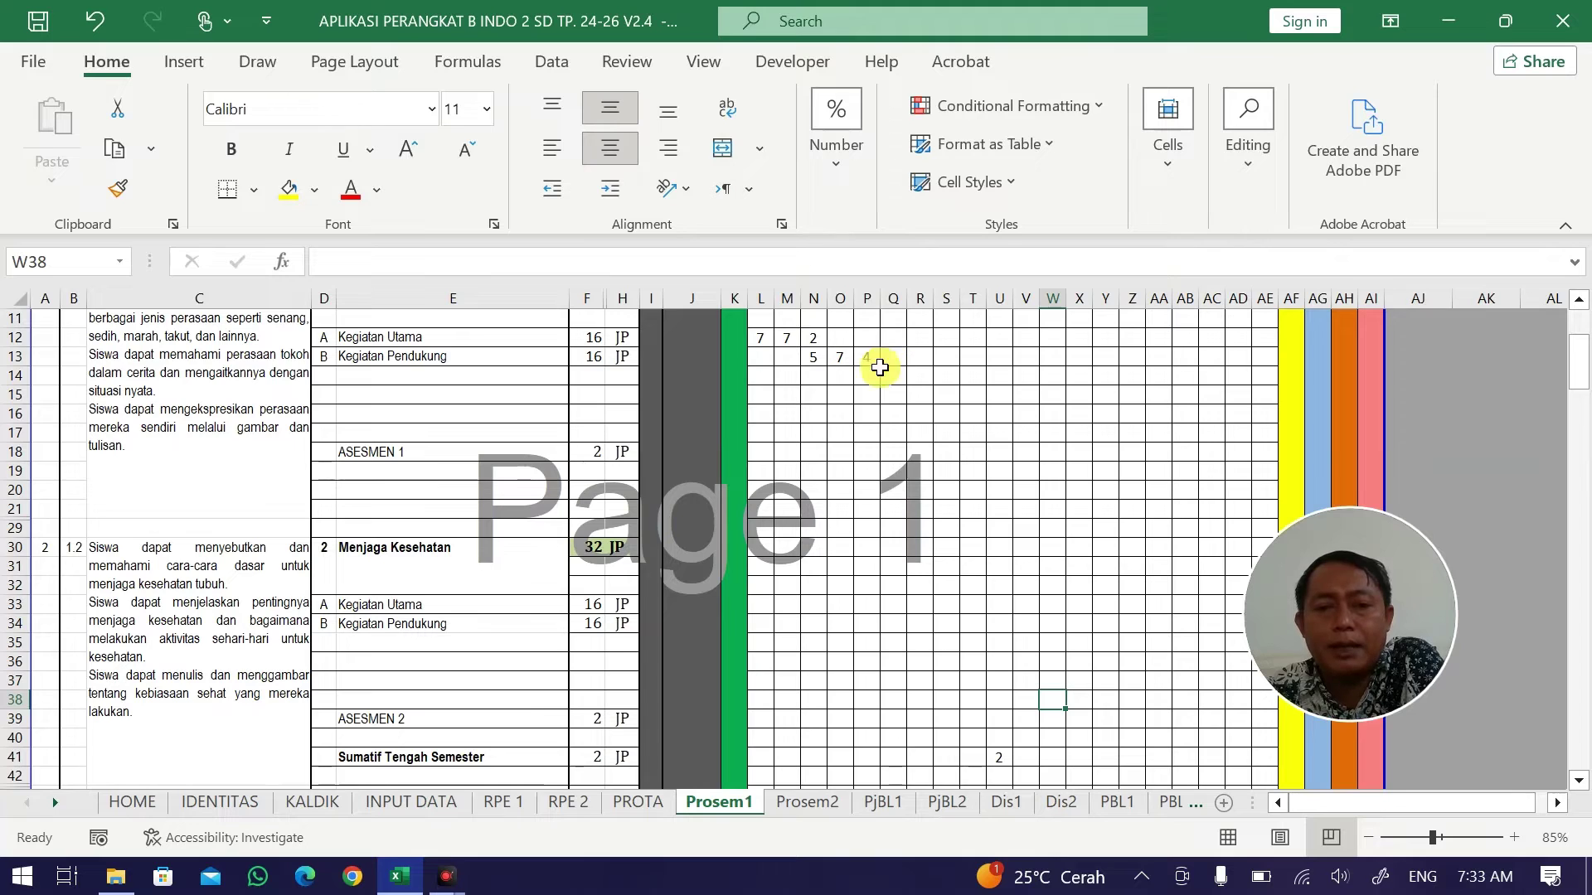
Enter 2 JP for ASESMEN 1 under week 5, in P18.
{"action": "left_click_drag", "start_coordinate": [866, 357], "coordinate": [876, 470]}
{"action": "left_click", "coordinate": [872, 451]}
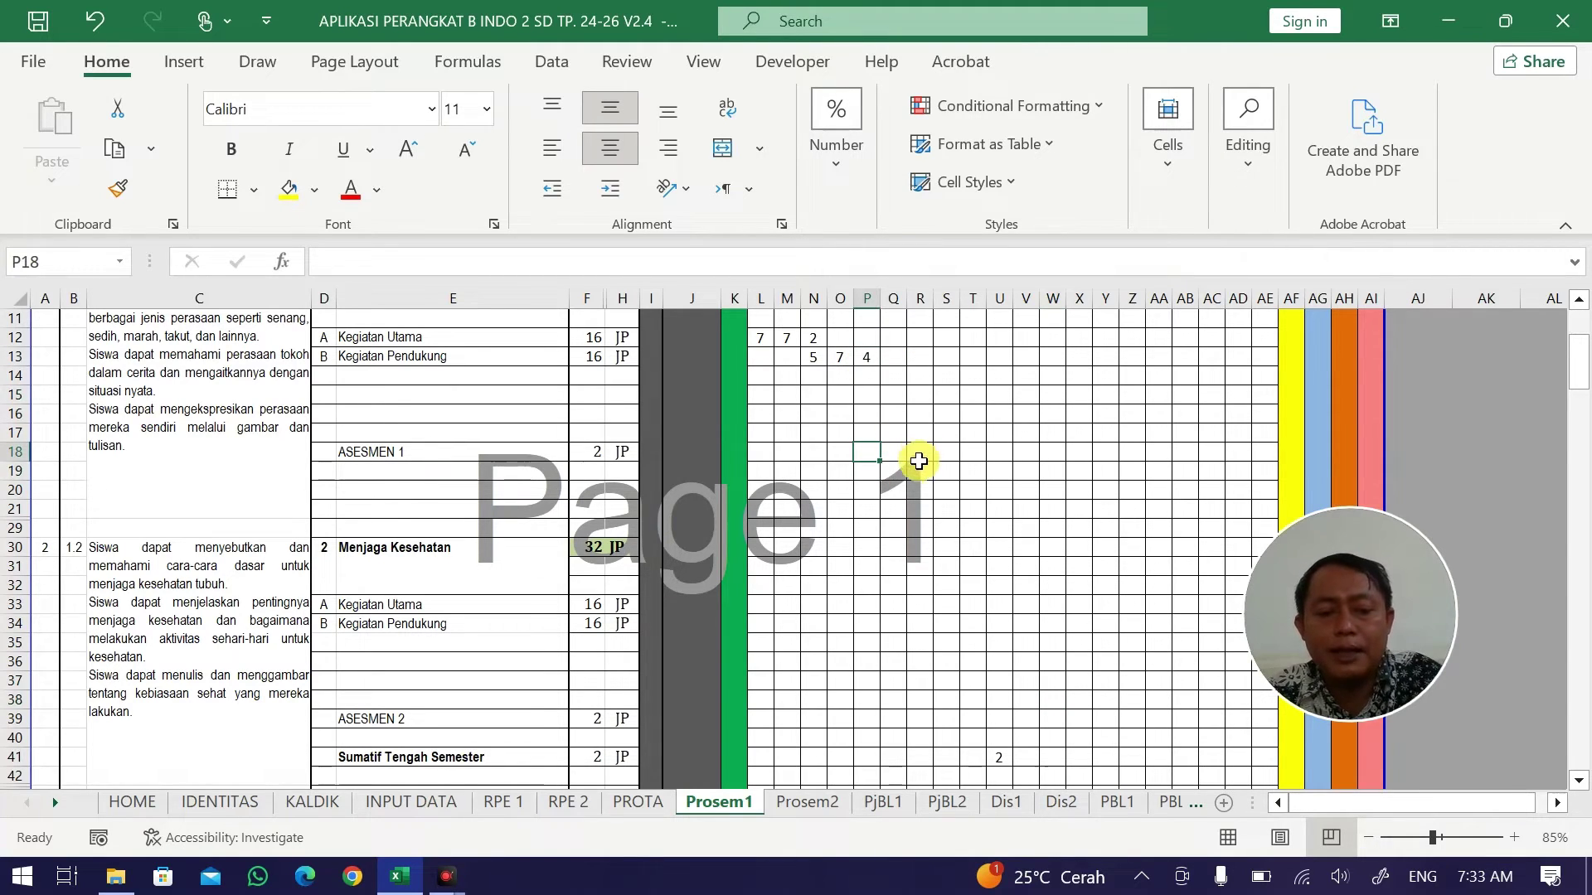
{"action": "type", "text": "2"}
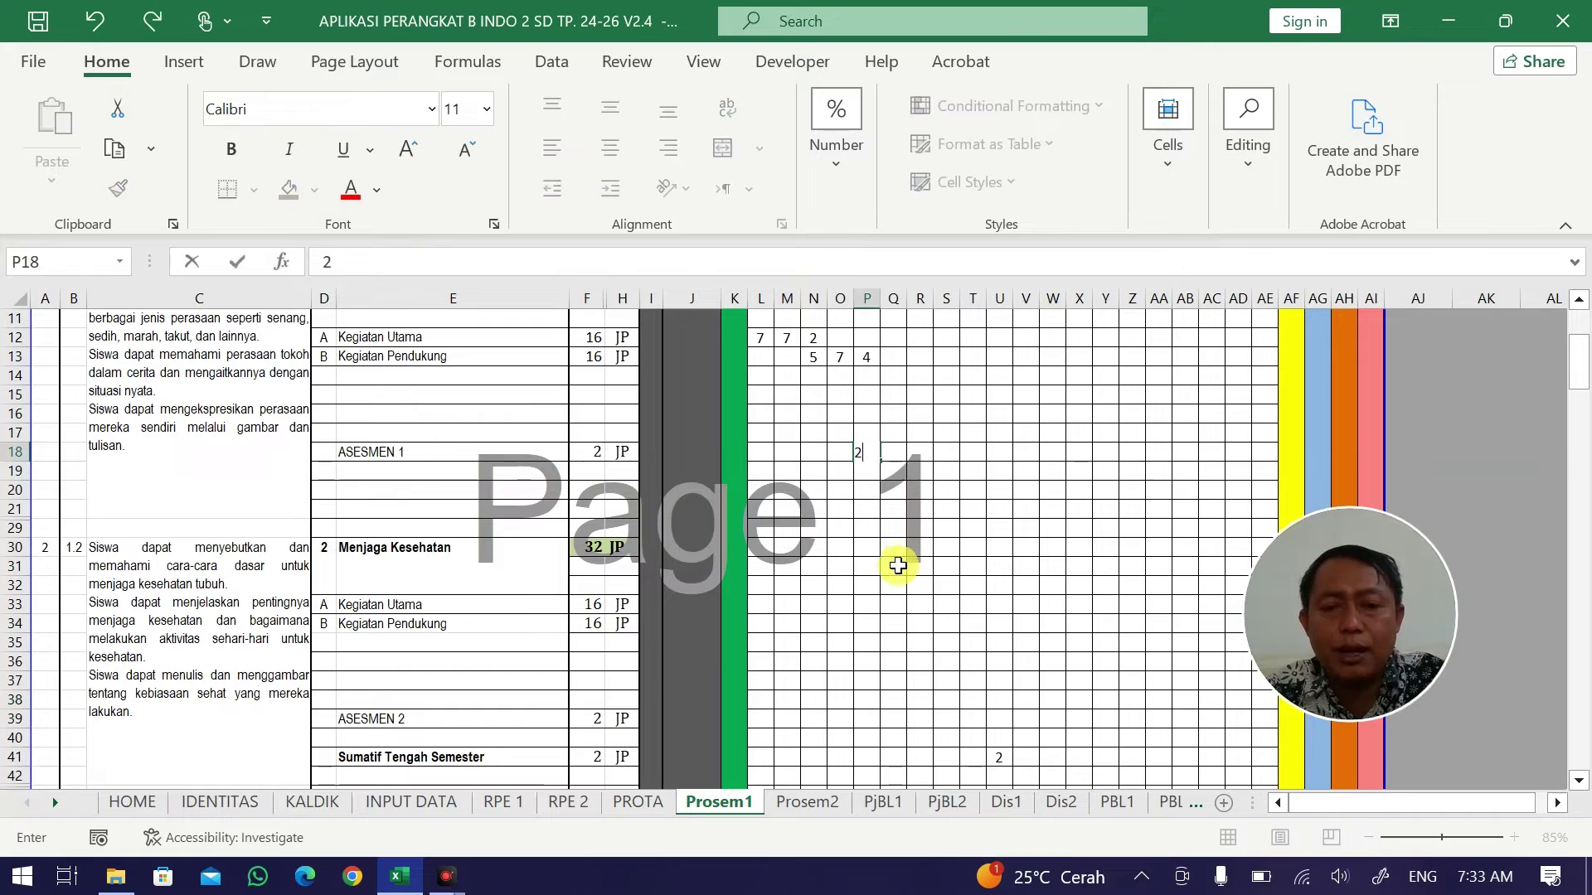
Enter 1 JP for the Kegiatan Utama of Menjaga Kesehatan under week 5, in P33.
{"action": "left_click", "coordinate": [866, 597]}
{"action": "type", "text": "1"}
{"action": "left_click", "coordinate": [950, 602]}
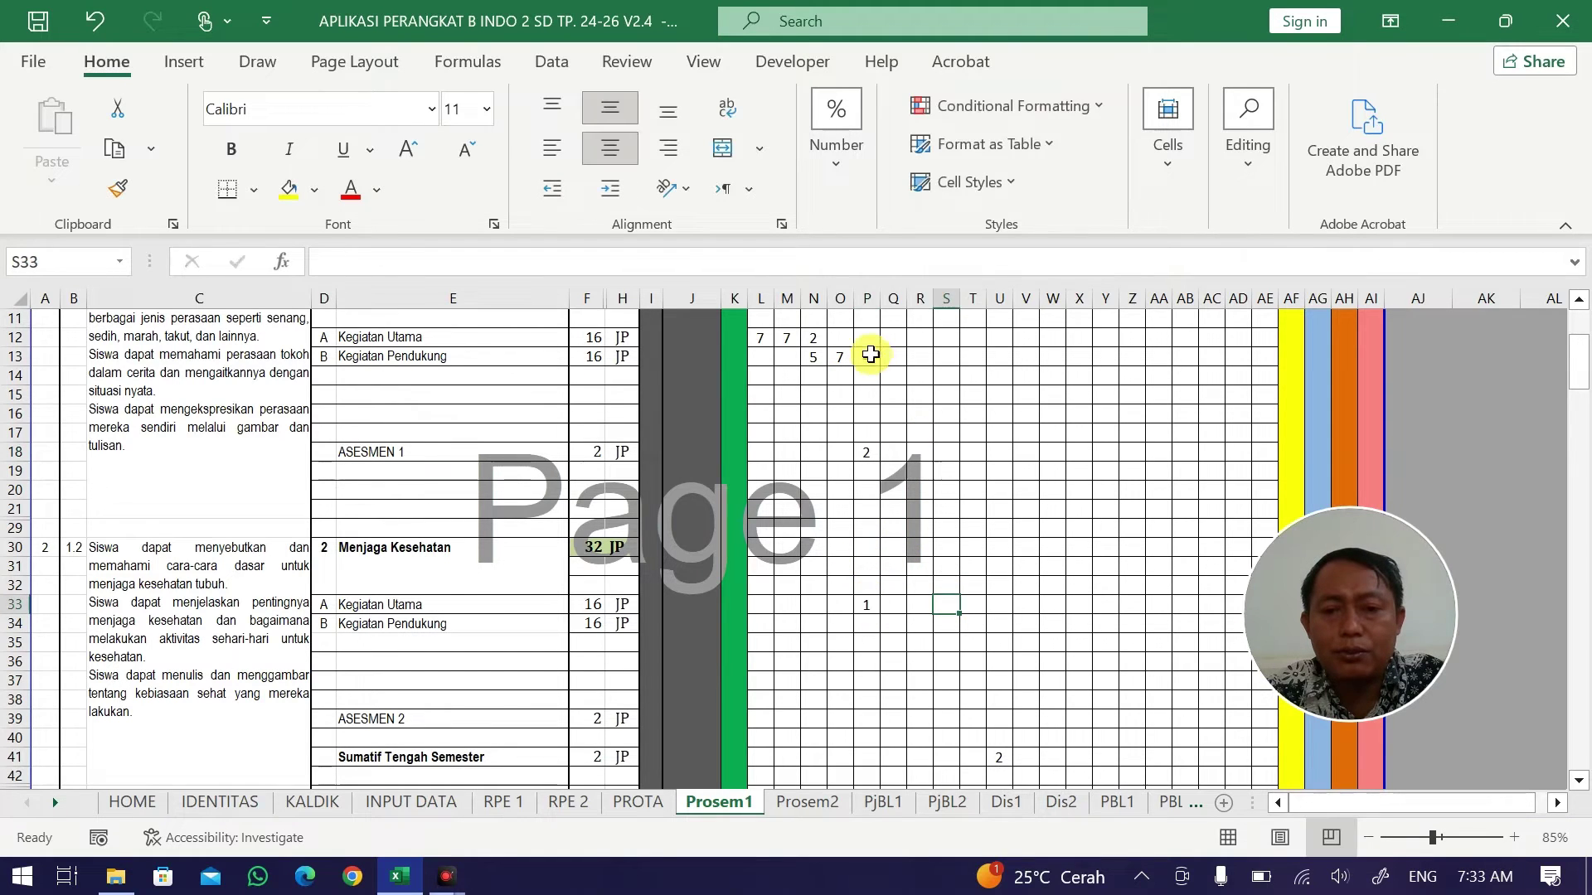
{"action": "left_click", "coordinate": [867, 604]}
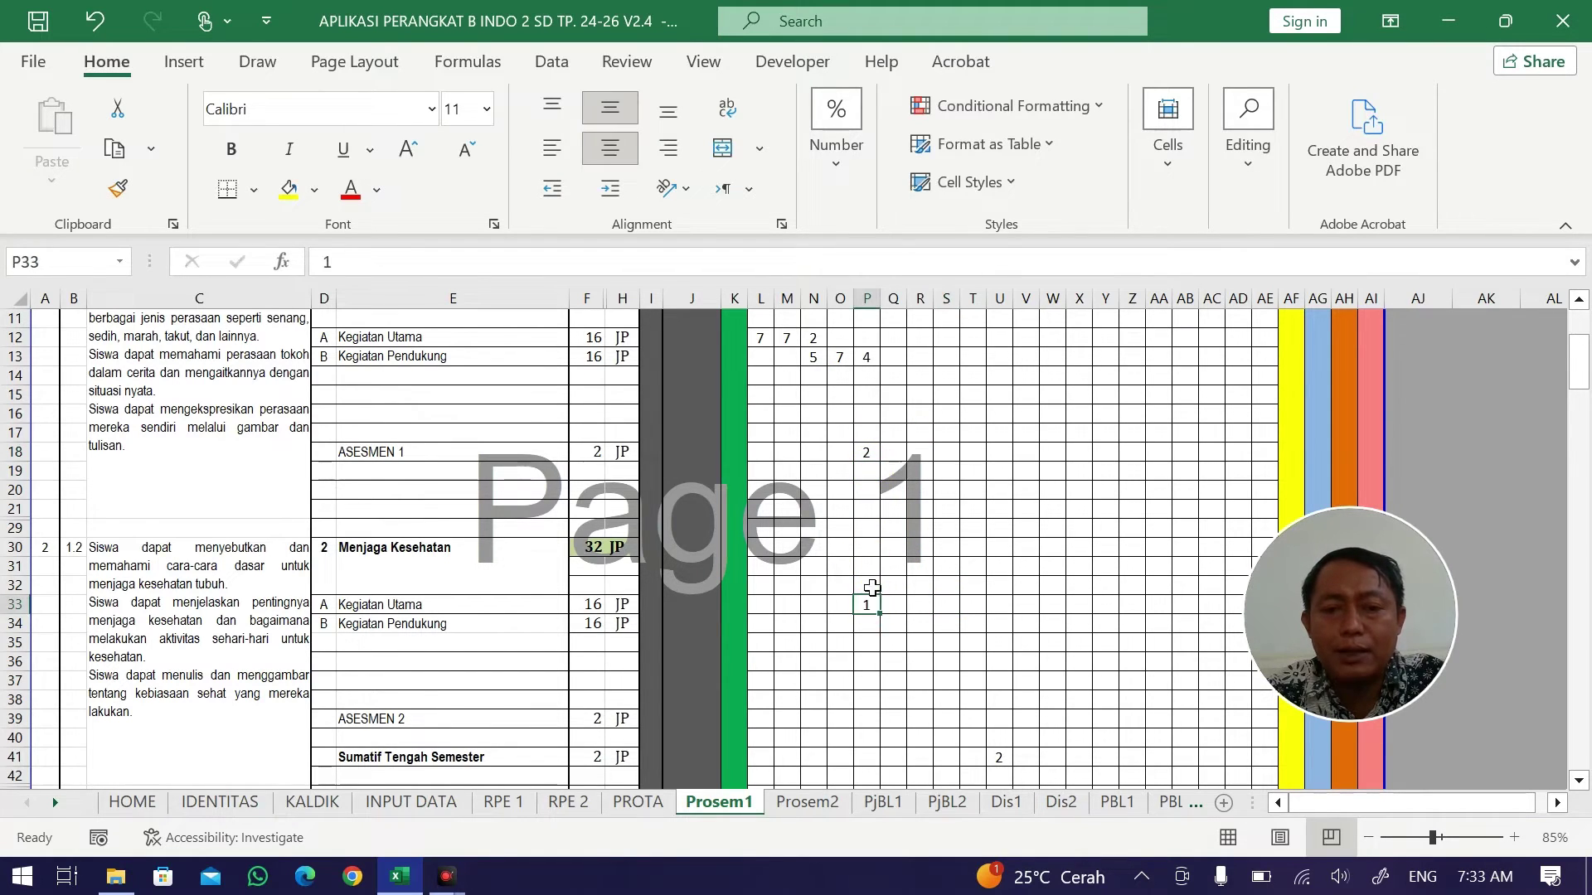
{"action": "left_click_drag", "start_coordinate": [594, 608], "coordinate": [812, 605]}
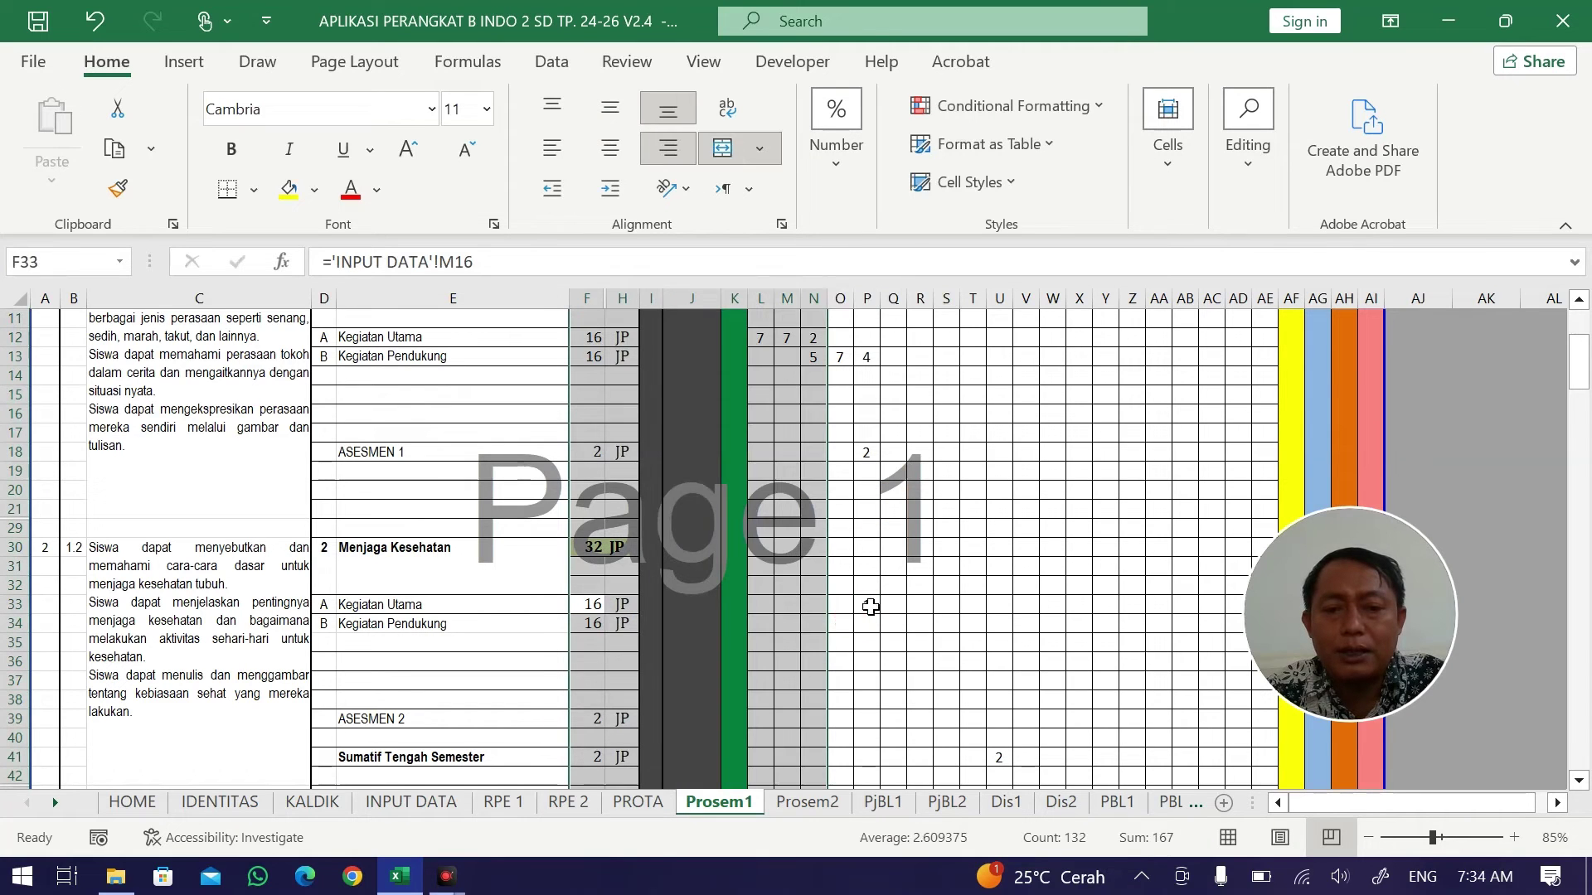
{"action": "left_click", "coordinate": [870, 606]}
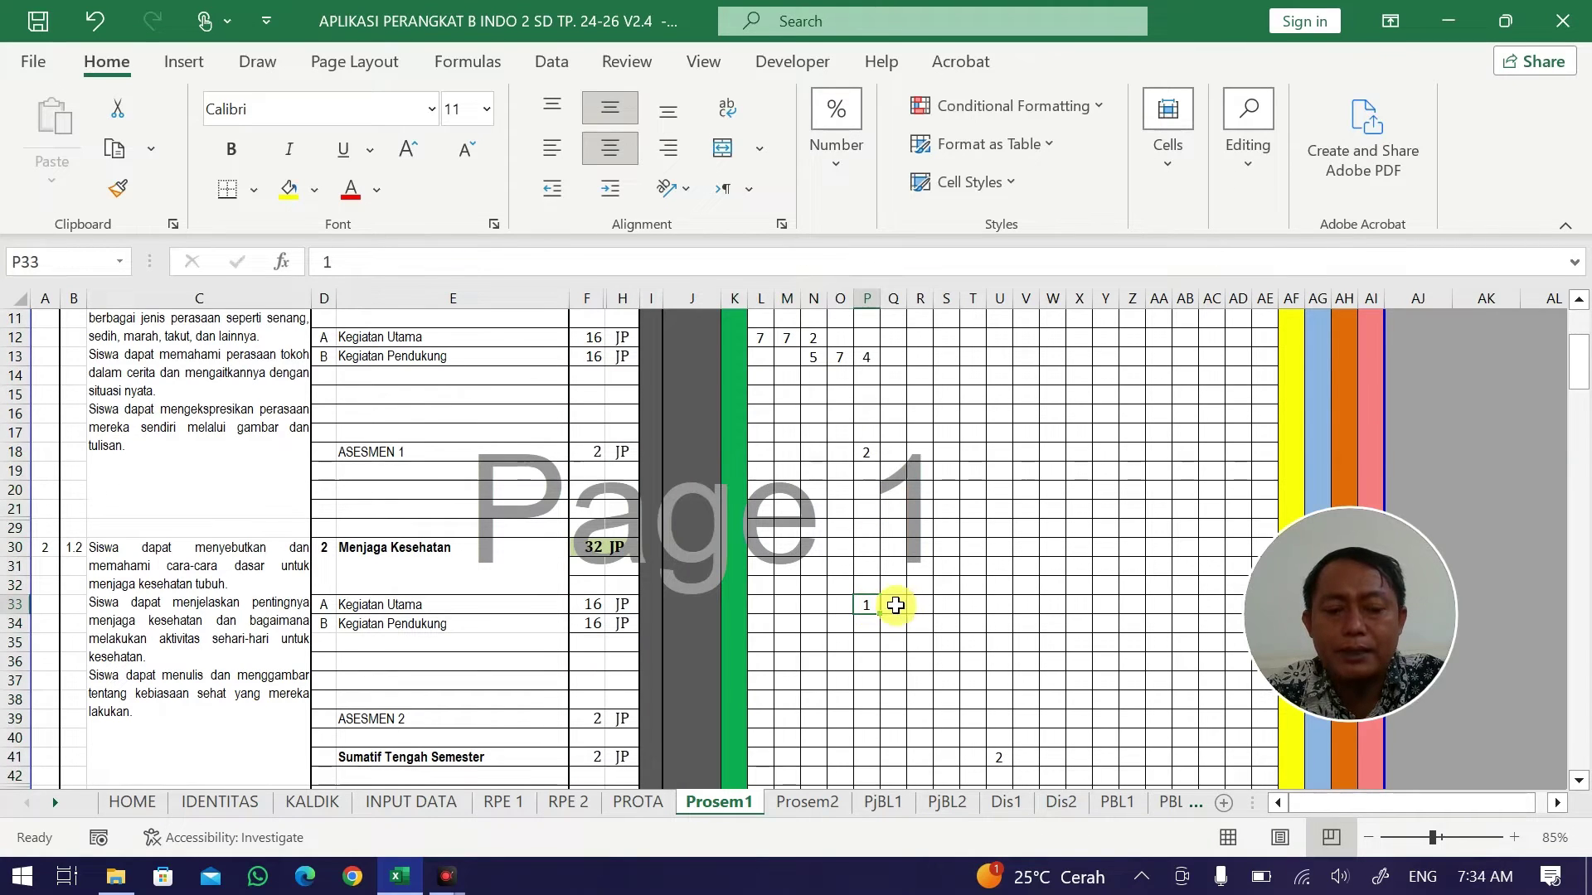
Distribute the remaining Menjaga Kesehatan Kegiatan Utama hours as 7, 7 and 1 over weeks 6 to 8 in Q33:S33.
{"action": "left_click", "coordinate": [896, 606]}
{"action": "type", "text": "7"}
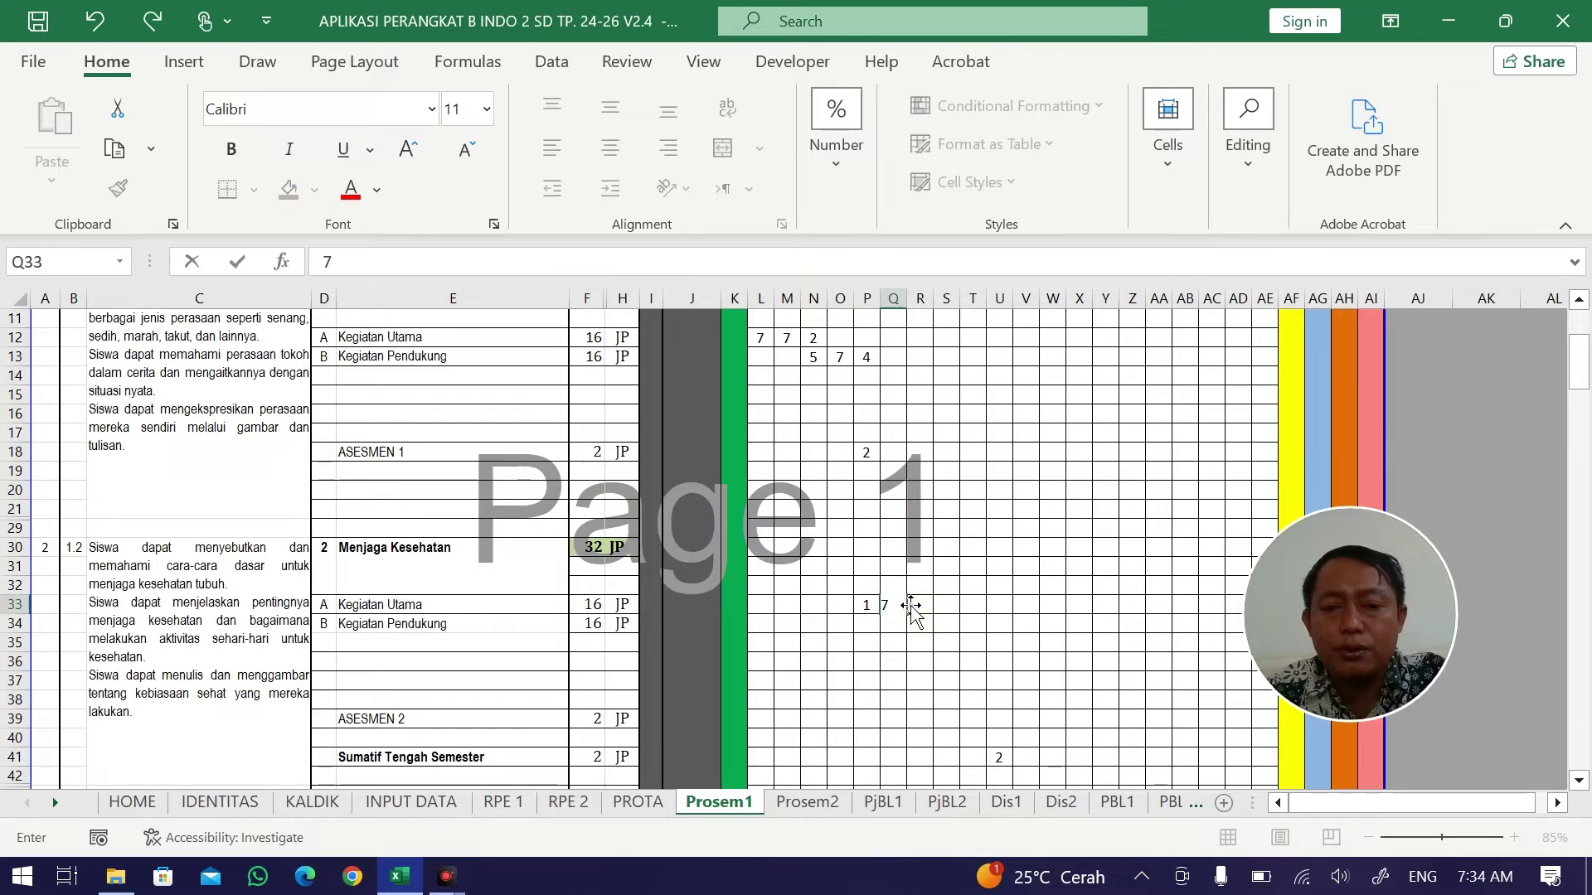
{"action": "left_click", "coordinate": [919, 604]}
{"action": "type", "text": "7"}
{"action": "left_click", "coordinate": [1029, 624]}
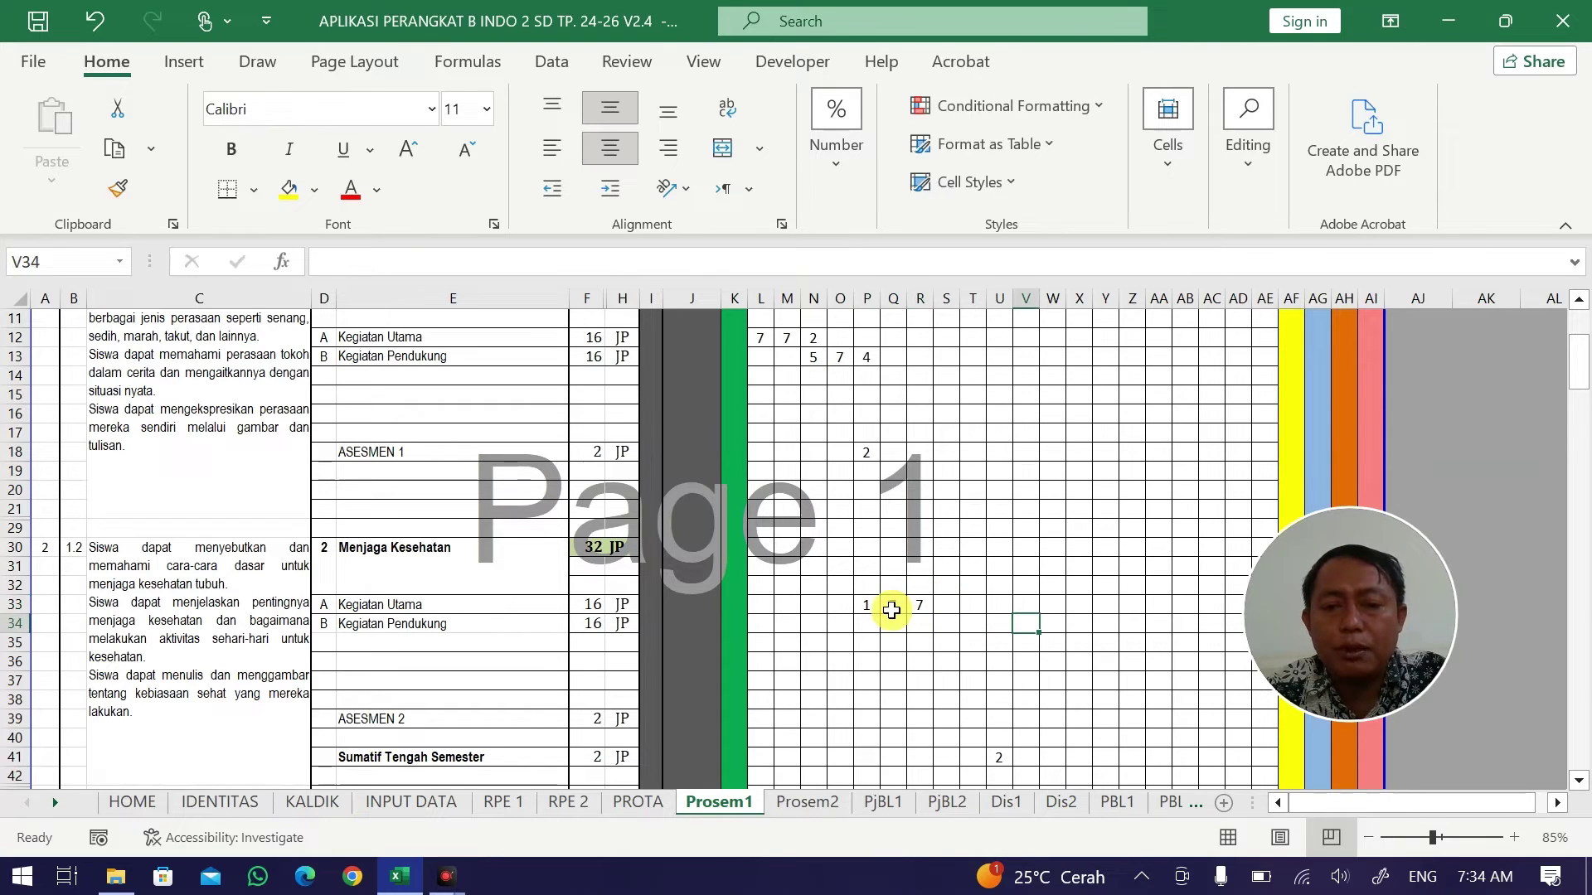
{"action": "left_click", "coordinate": [950, 605]}
{"action": "type", "text": "1"}
{"action": "left_click", "coordinate": [1056, 583]}
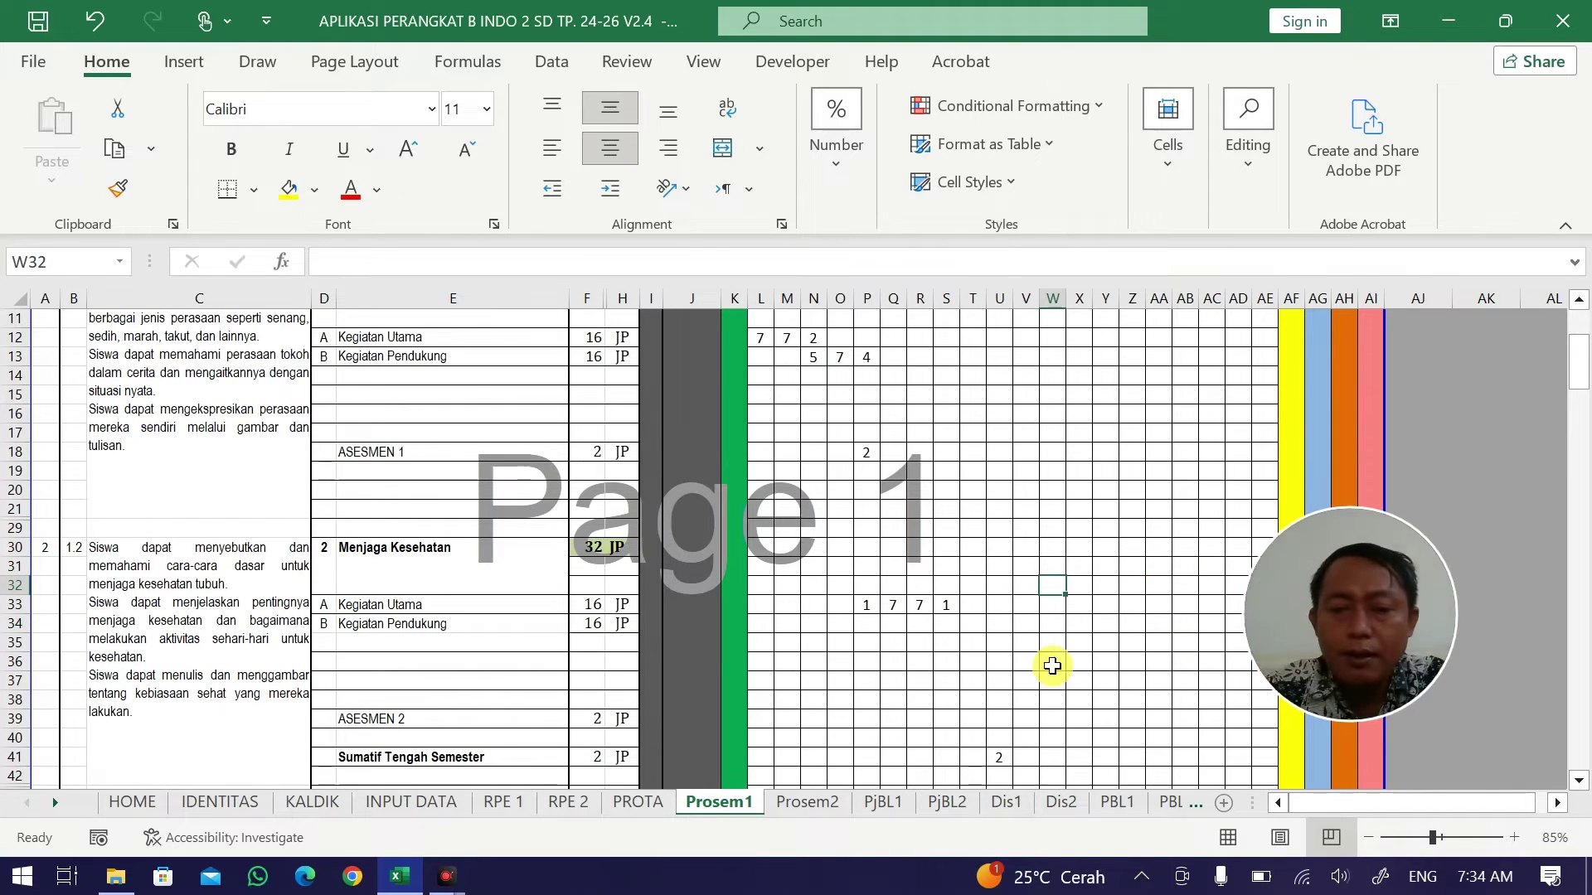
Enter 2 JP for ASESMEN 2 under week 8, in S39.
{"action": "scroll", "coordinate": [1036, 651], "scroll_direction": "down", "scroll_amount": 2}
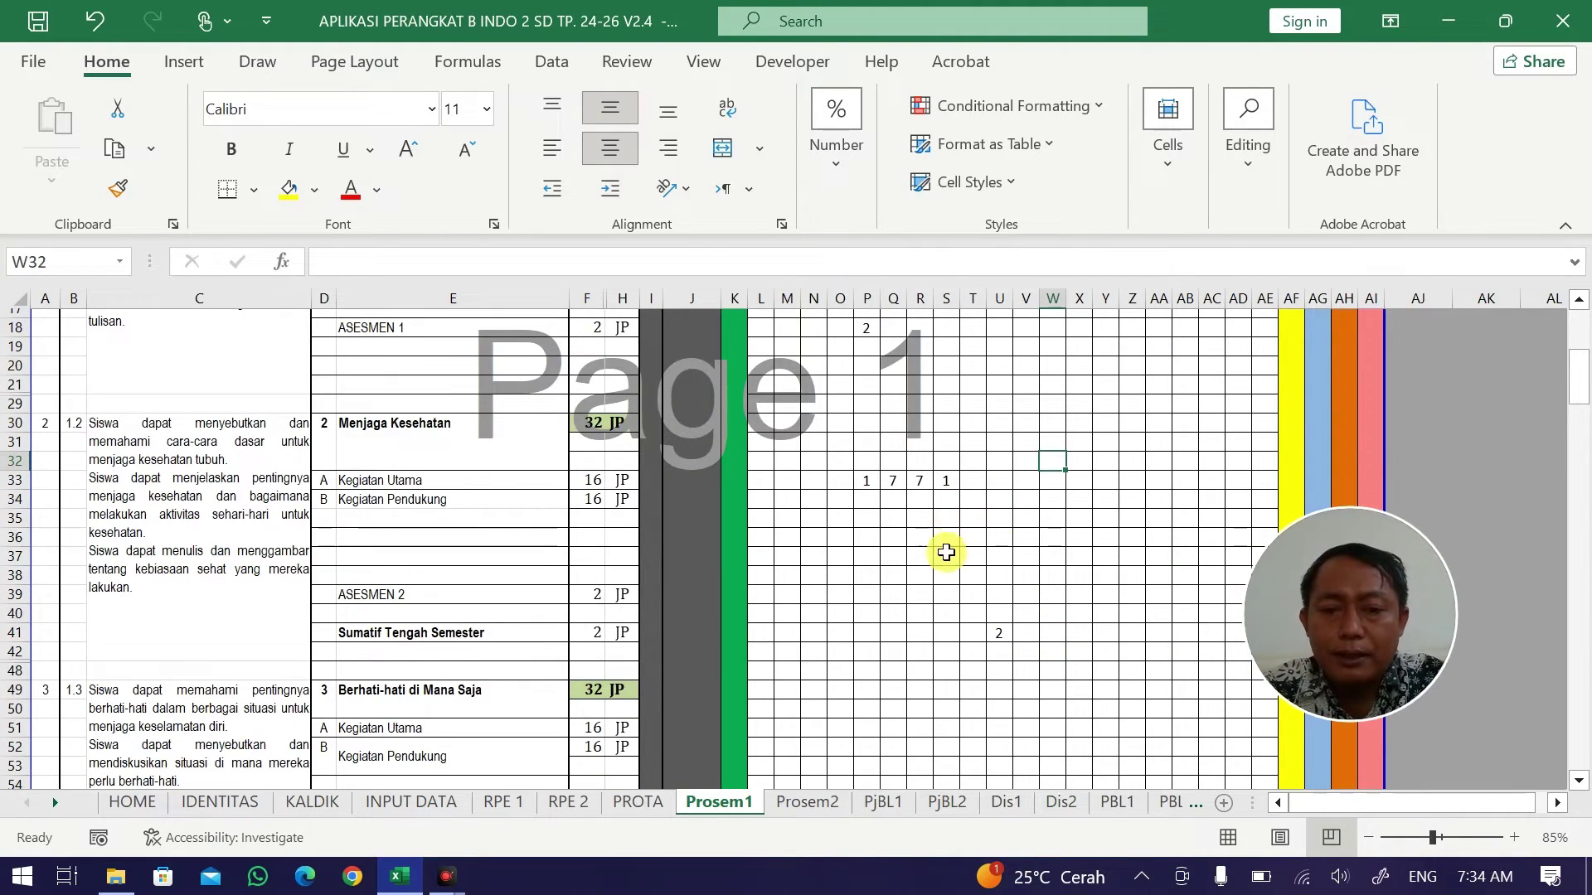
{"action": "left_click_drag", "start_coordinate": [946, 498], "coordinate": [950, 602]}
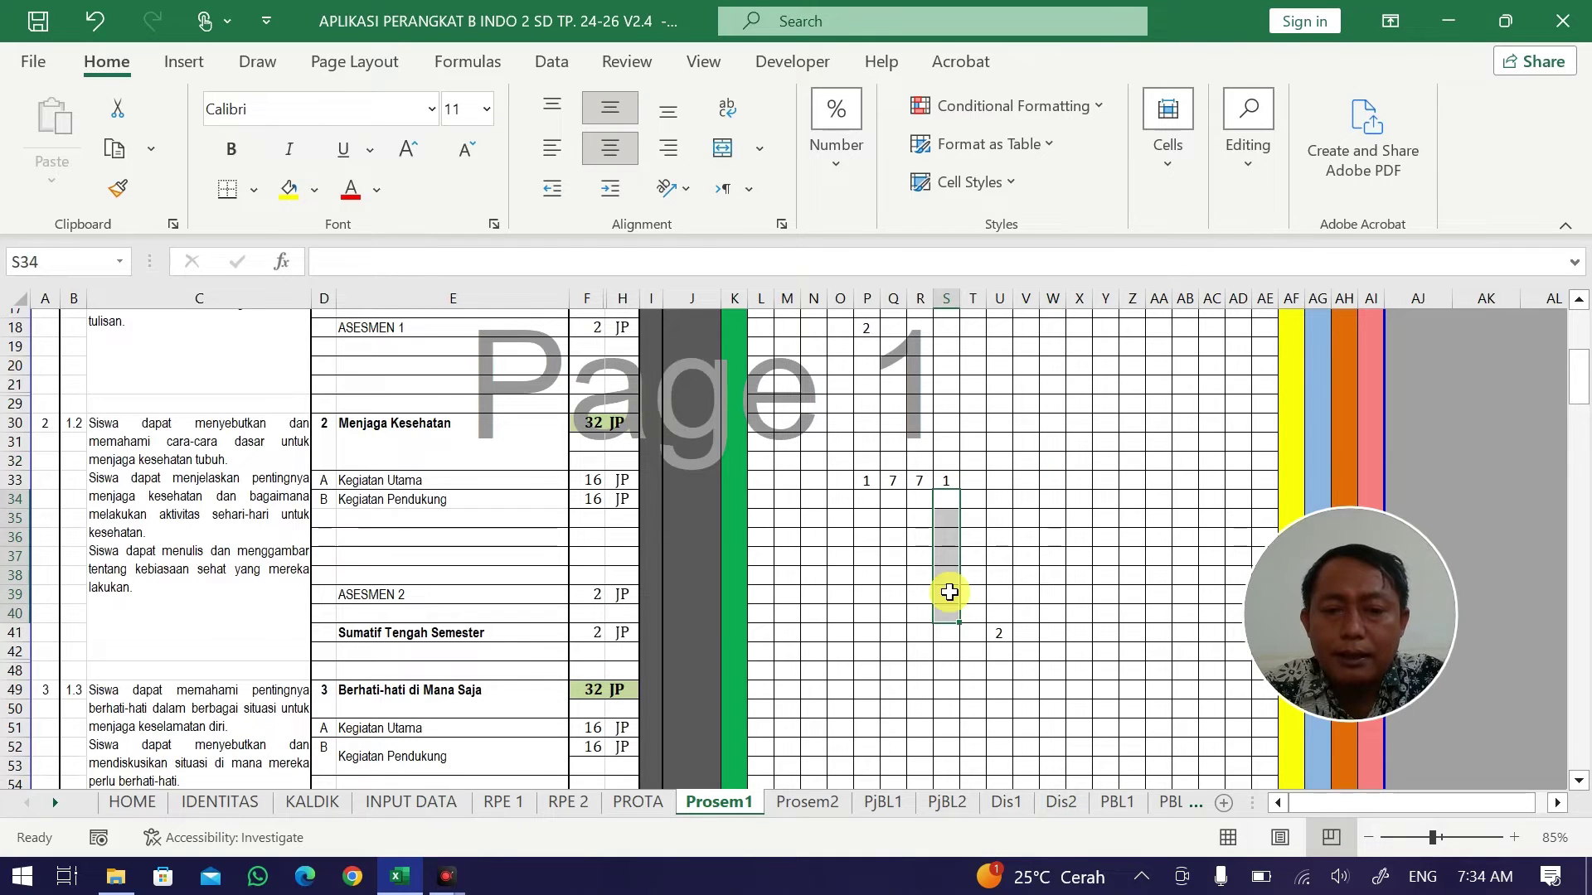
{"action": "left_click", "coordinate": [949, 591]}
{"action": "type", "text": "2"}
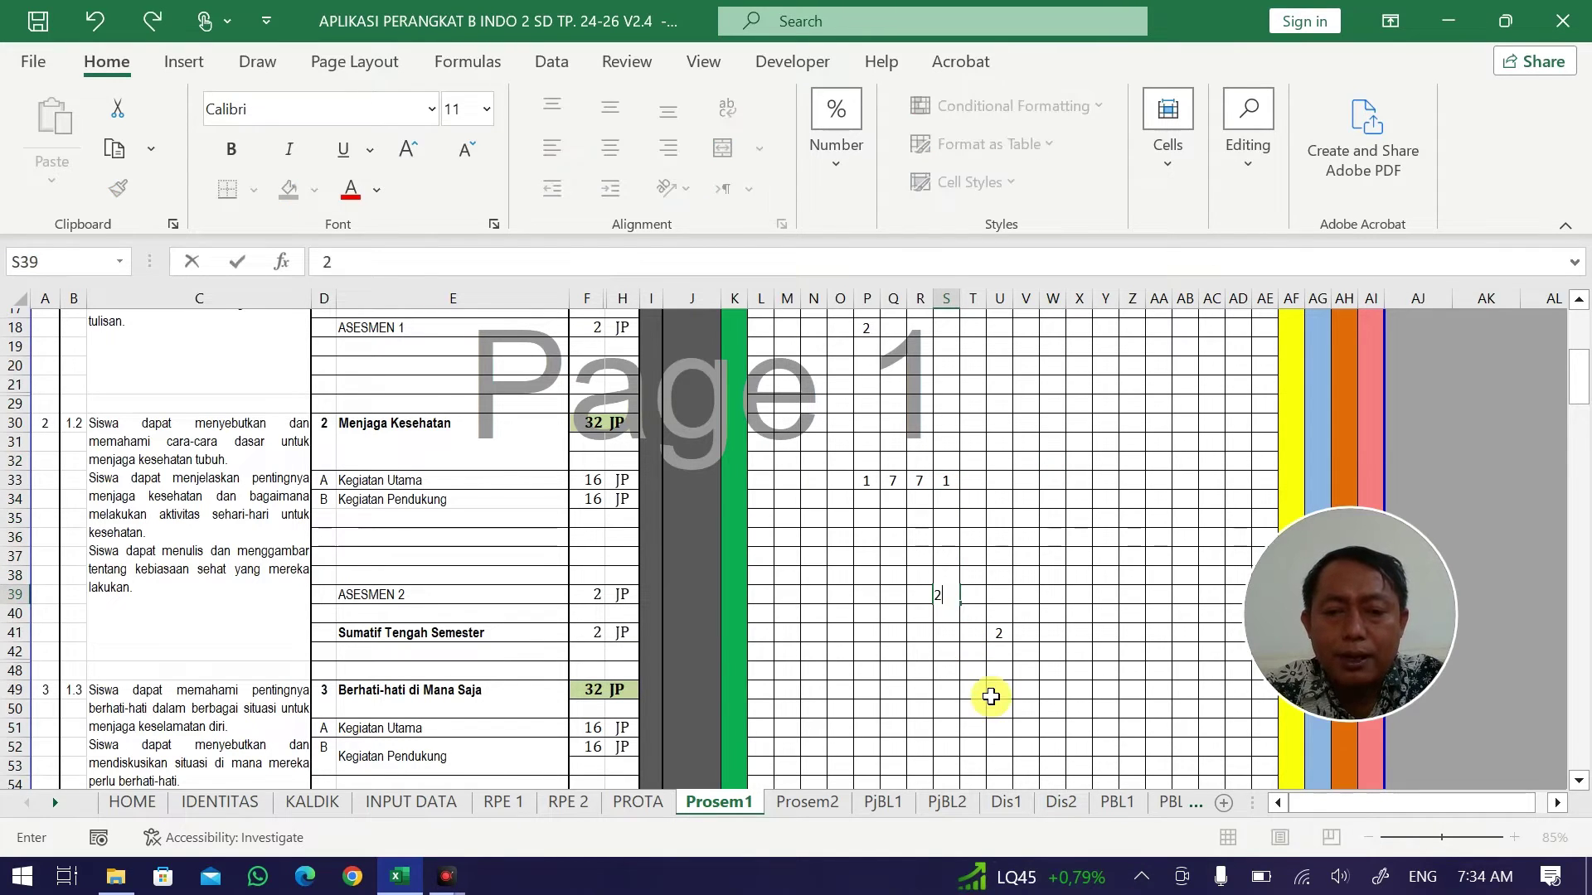
{"action": "left_click", "coordinate": [991, 697]}
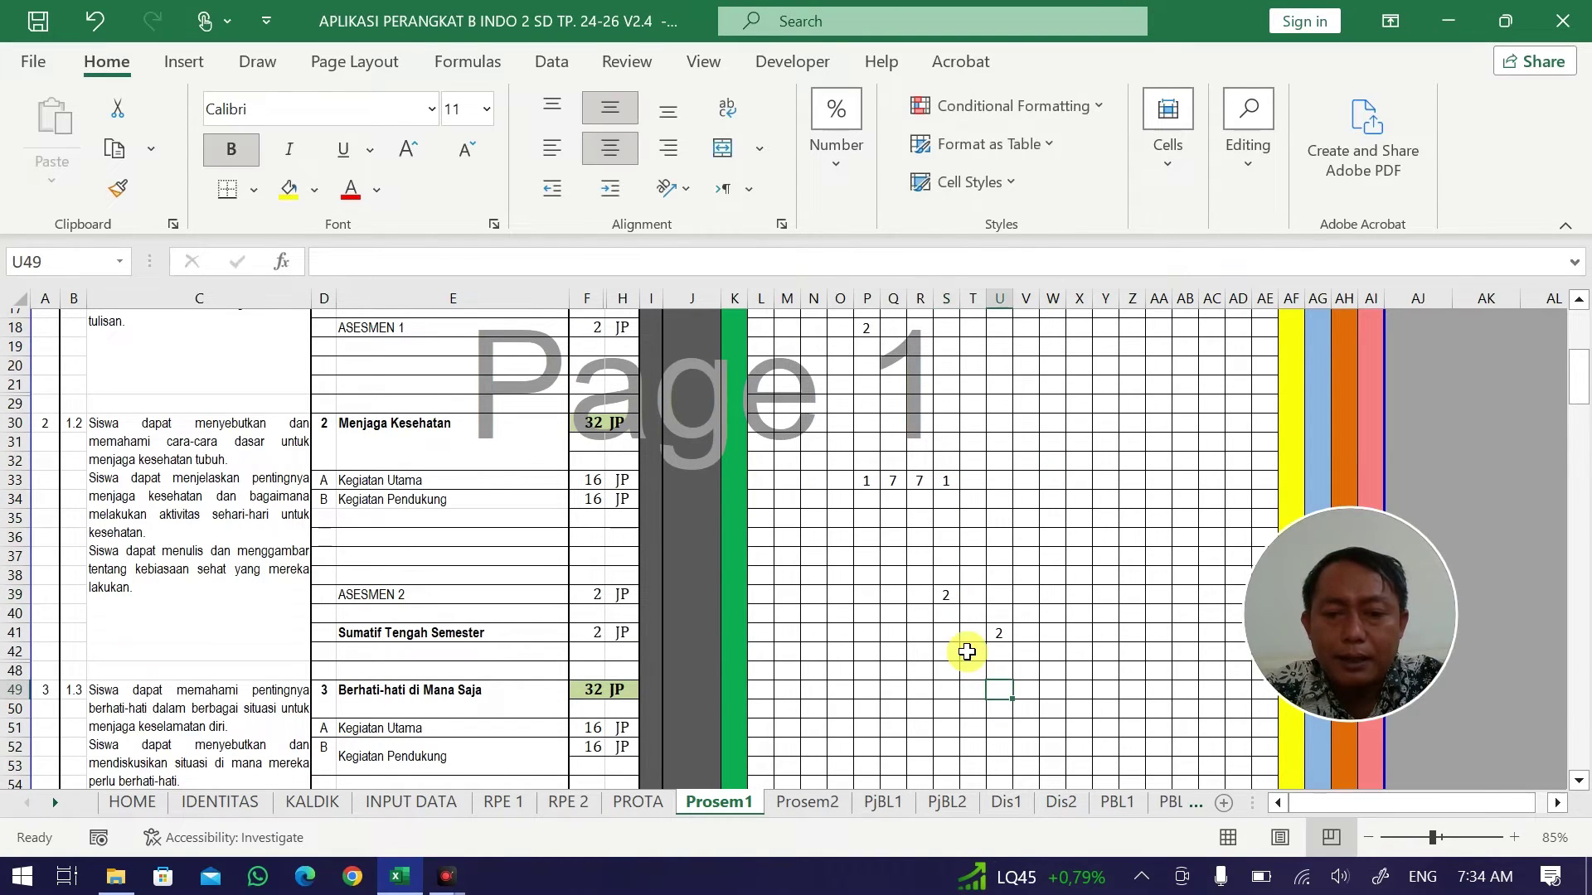
Check the hours already placed in week 8 and enter 4 JP for the Kegiatan Utama of Berhati-hati di Mana Saja in S51.
{"action": "left_click_drag", "start_coordinate": [948, 480], "coordinate": [949, 601]}
{"action": "left_click", "coordinate": [952, 709]}
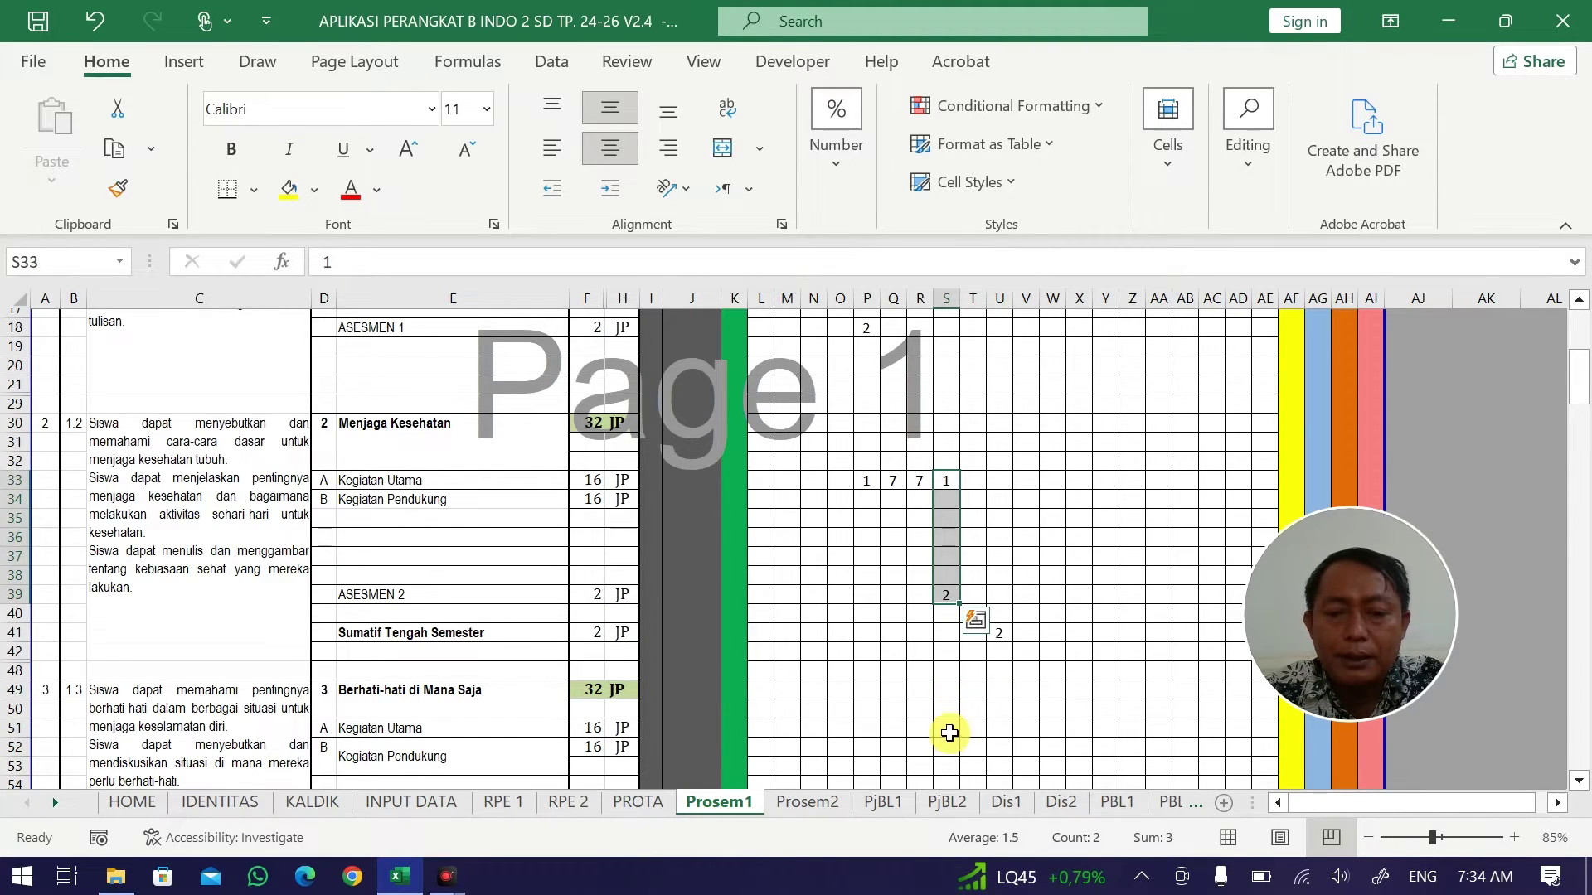
{"action": "left_click", "coordinate": [949, 732]}
{"action": "type", "text": "4"}
{"action": "left_click", "coordinate": [1049, 728]}
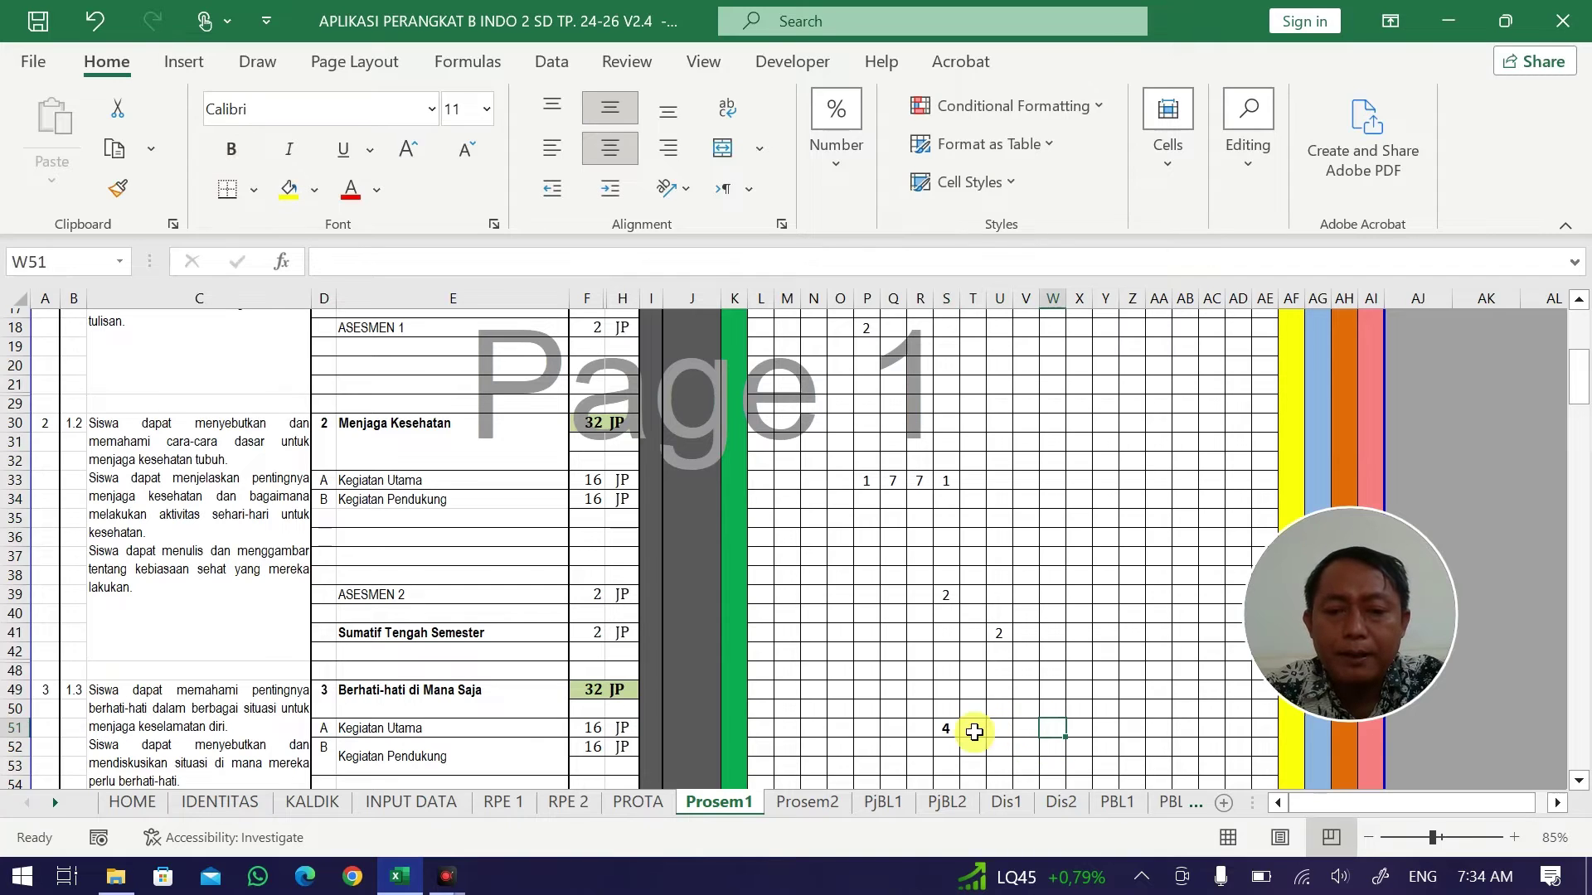
{"action": "left_click", "coordinate": [945, 729]}
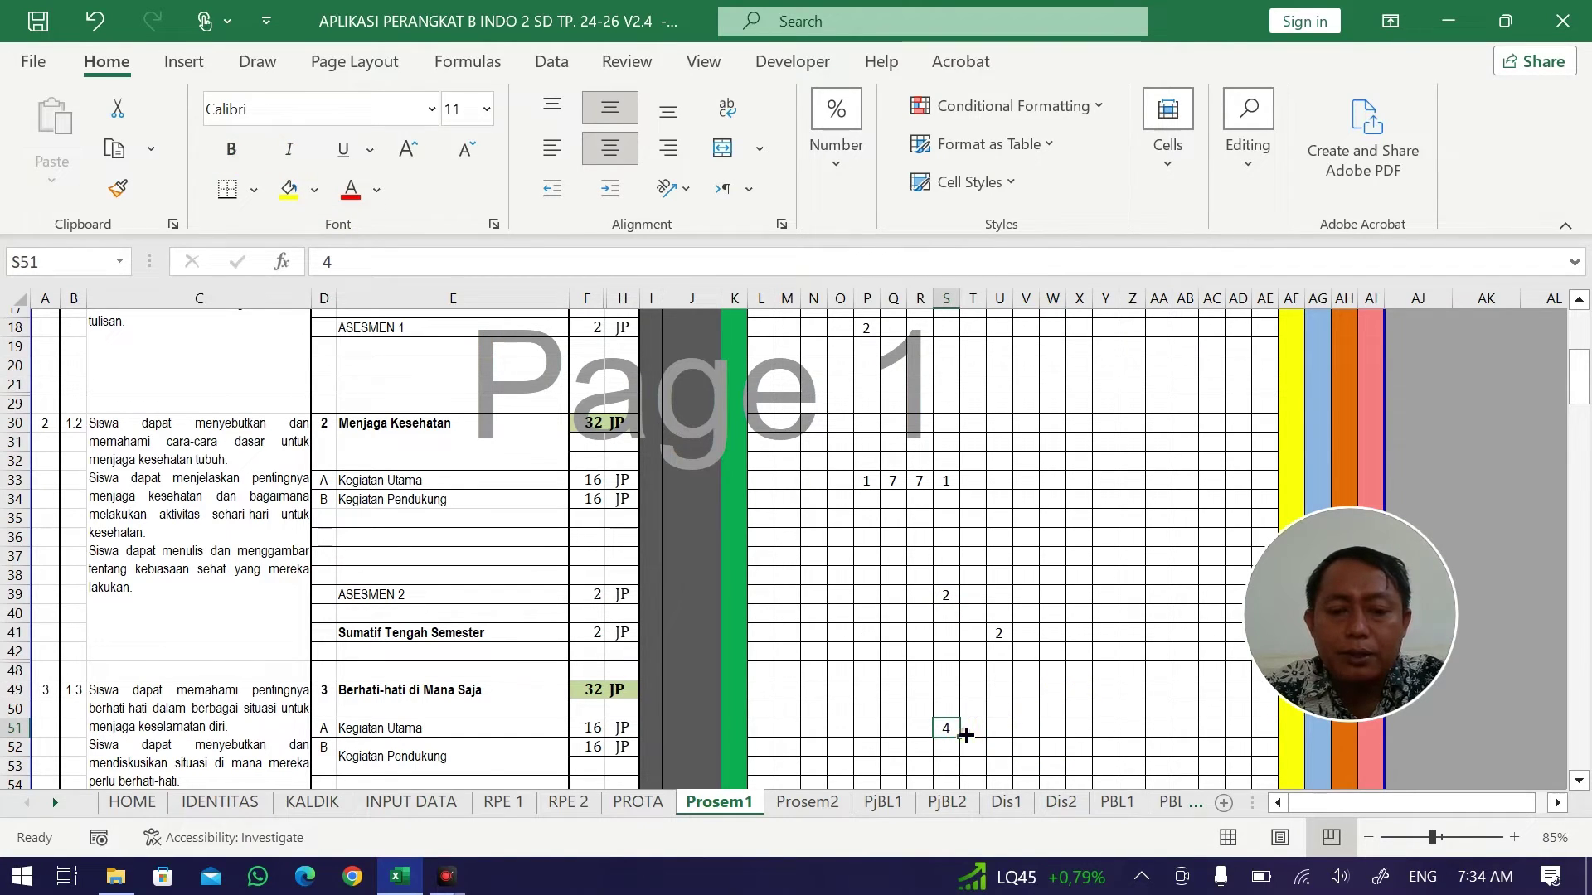
{"action": "left_click", "coordinate": [1157, 727]}
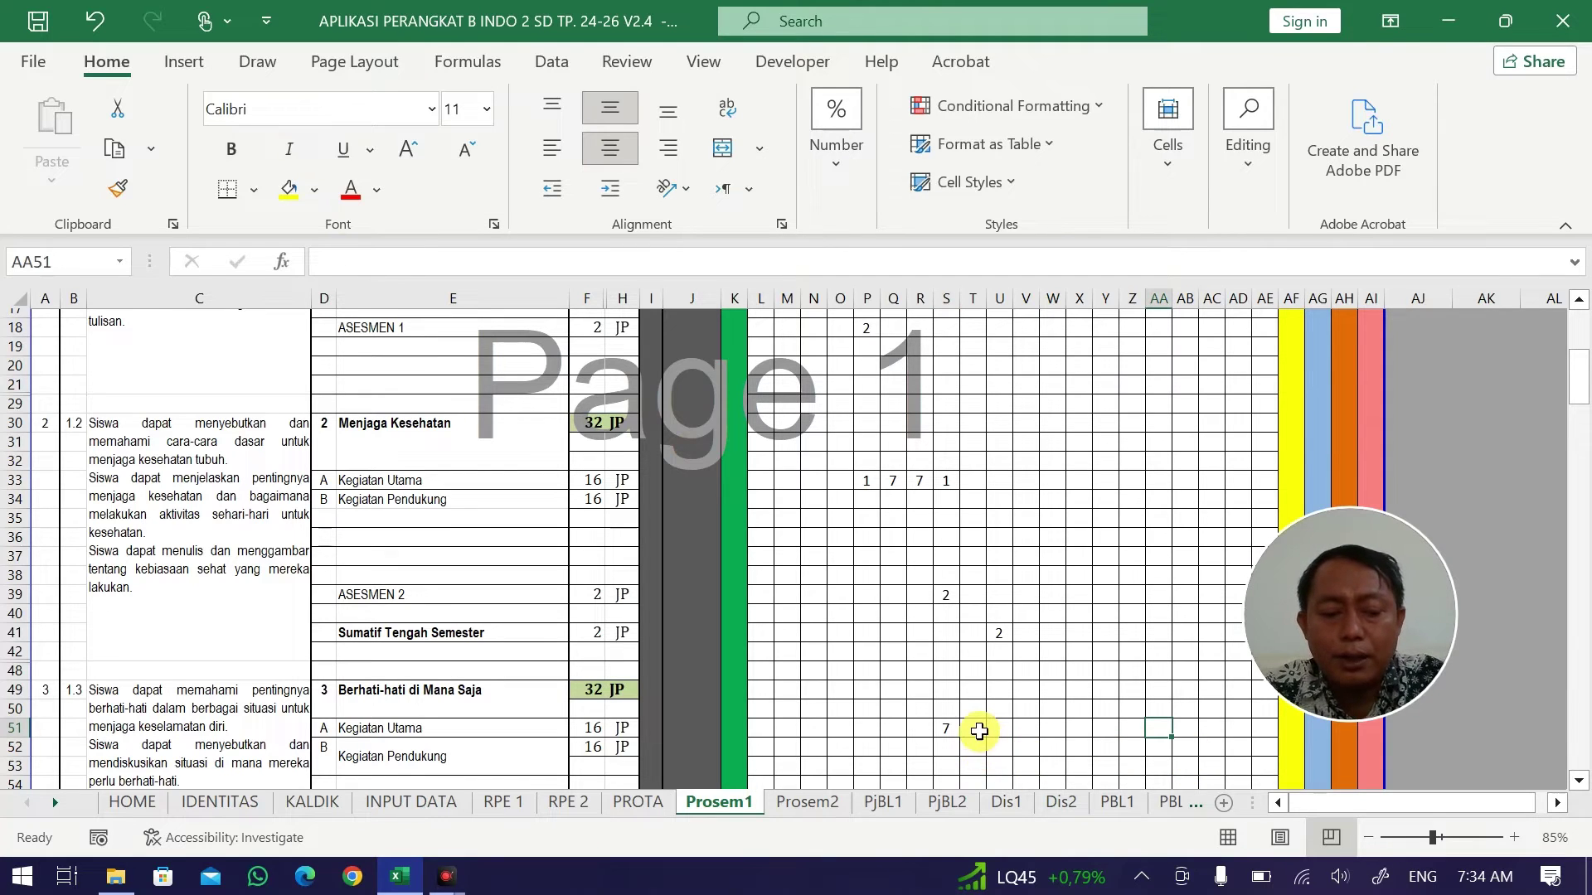
{"action": "left_click", "coordinate": [945, 730]}
Continue the Kegiatan Utama hours of Berhati-hati di Mana Saja with 7 and 2 for weeks 9 and 10 in T51:U51.
{"action": "left_click", "coordinate": [973, 728]}
{"action": "type", "text": "7"}
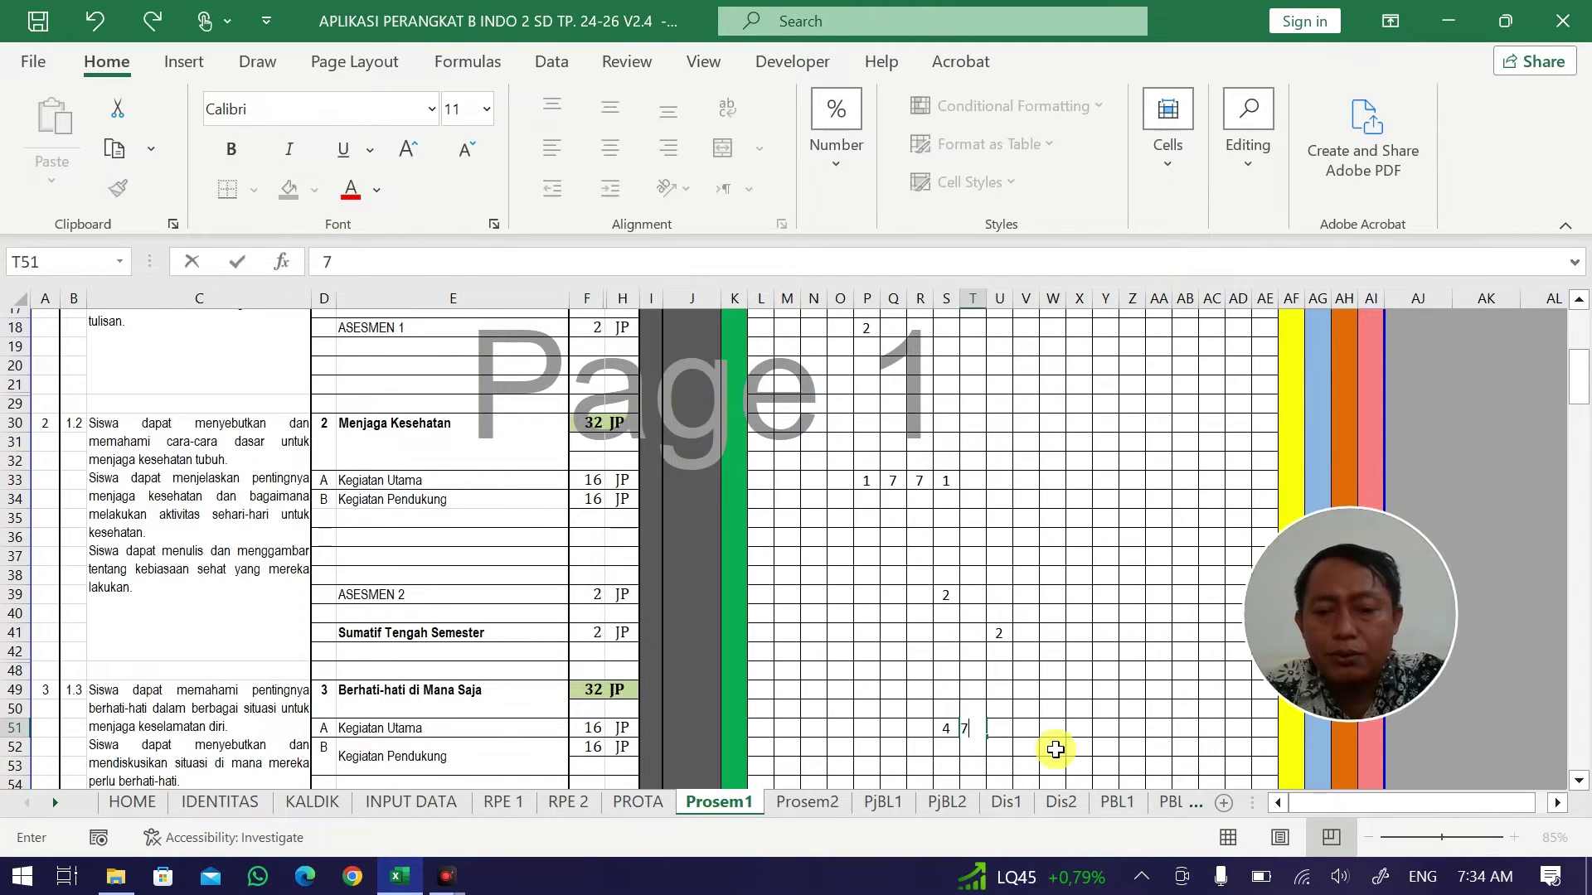
{"action": "left_click", "coordinate": [1052, 746]}
{"action": "left_click", "coordinate": [973, 729]}
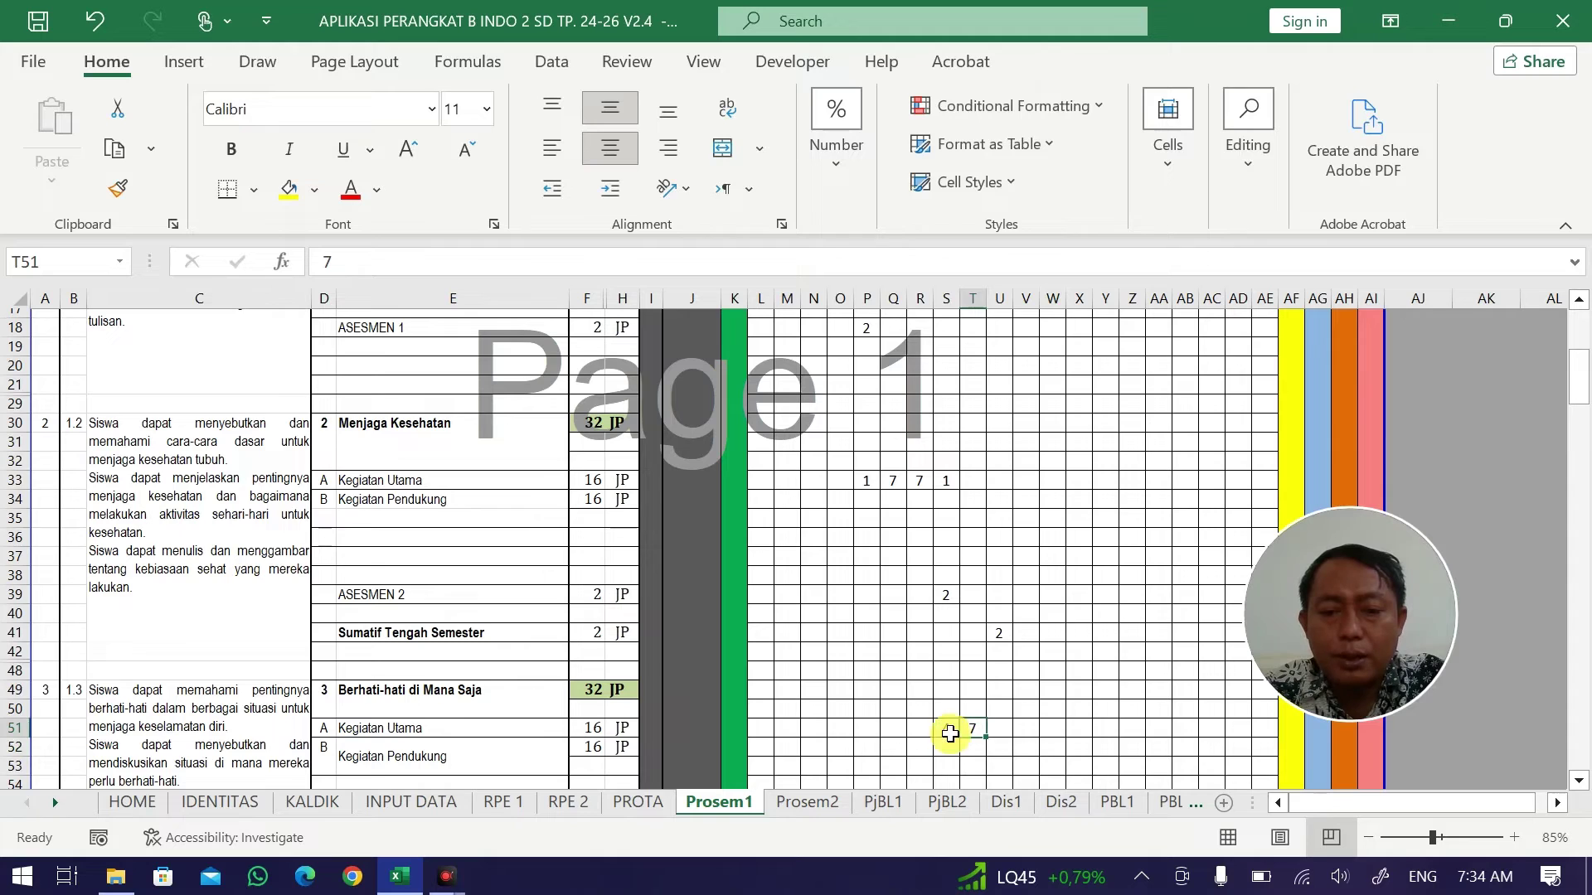
{"action": "left_click", "coordinate": [948, 730]}
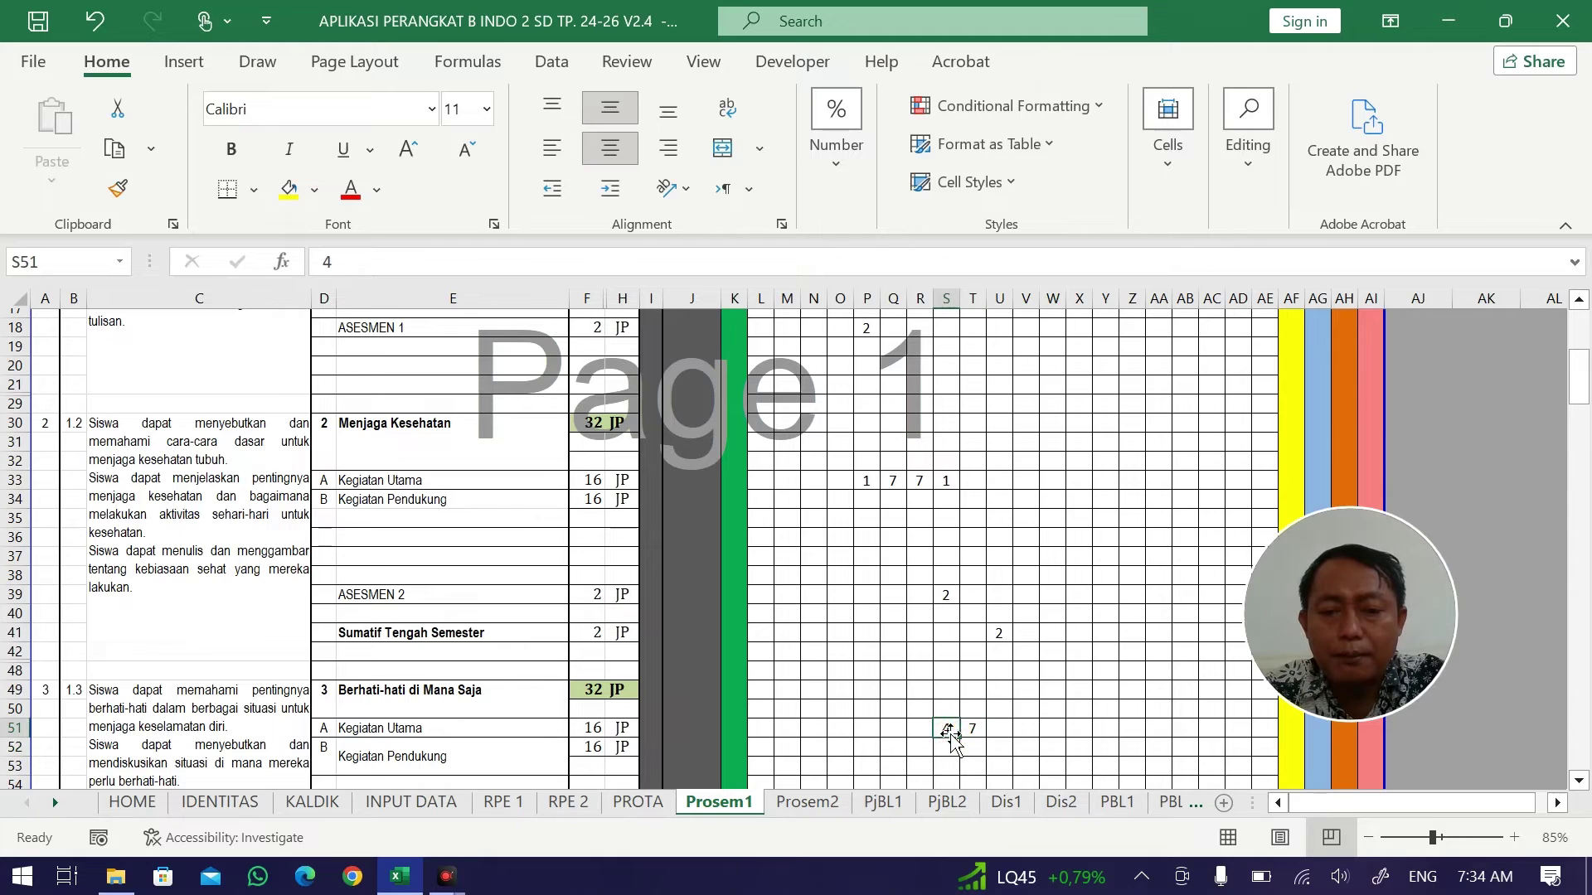
{"action": "left_click", "coordinate": [1000, 730]}
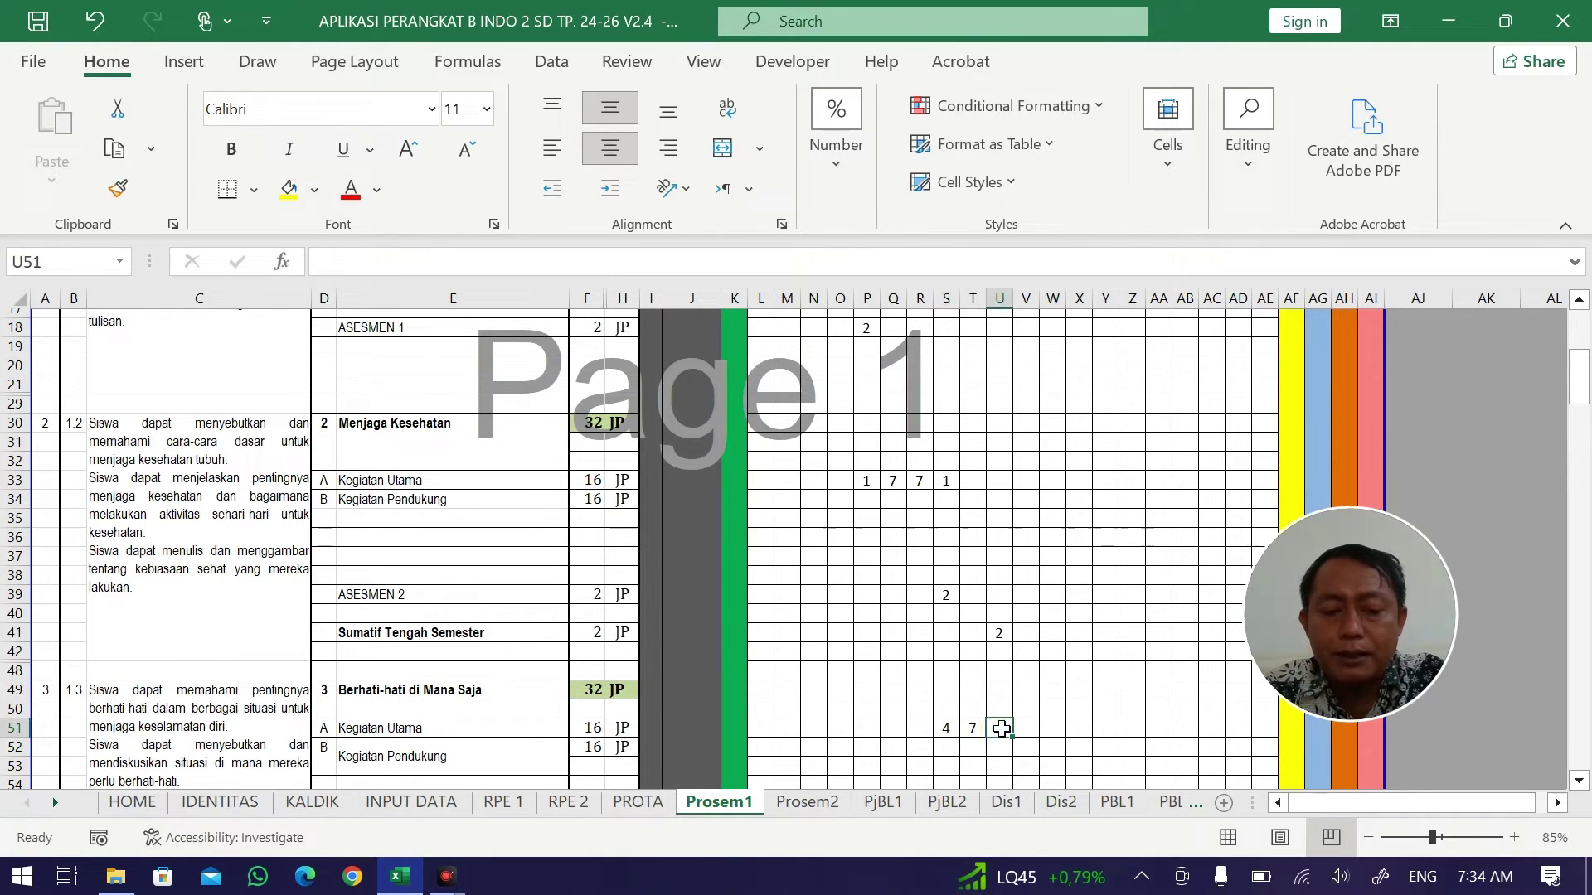
{"action": "type", "text": "2"}
{"action": "left_click", "coordinate": [1112, 725]}
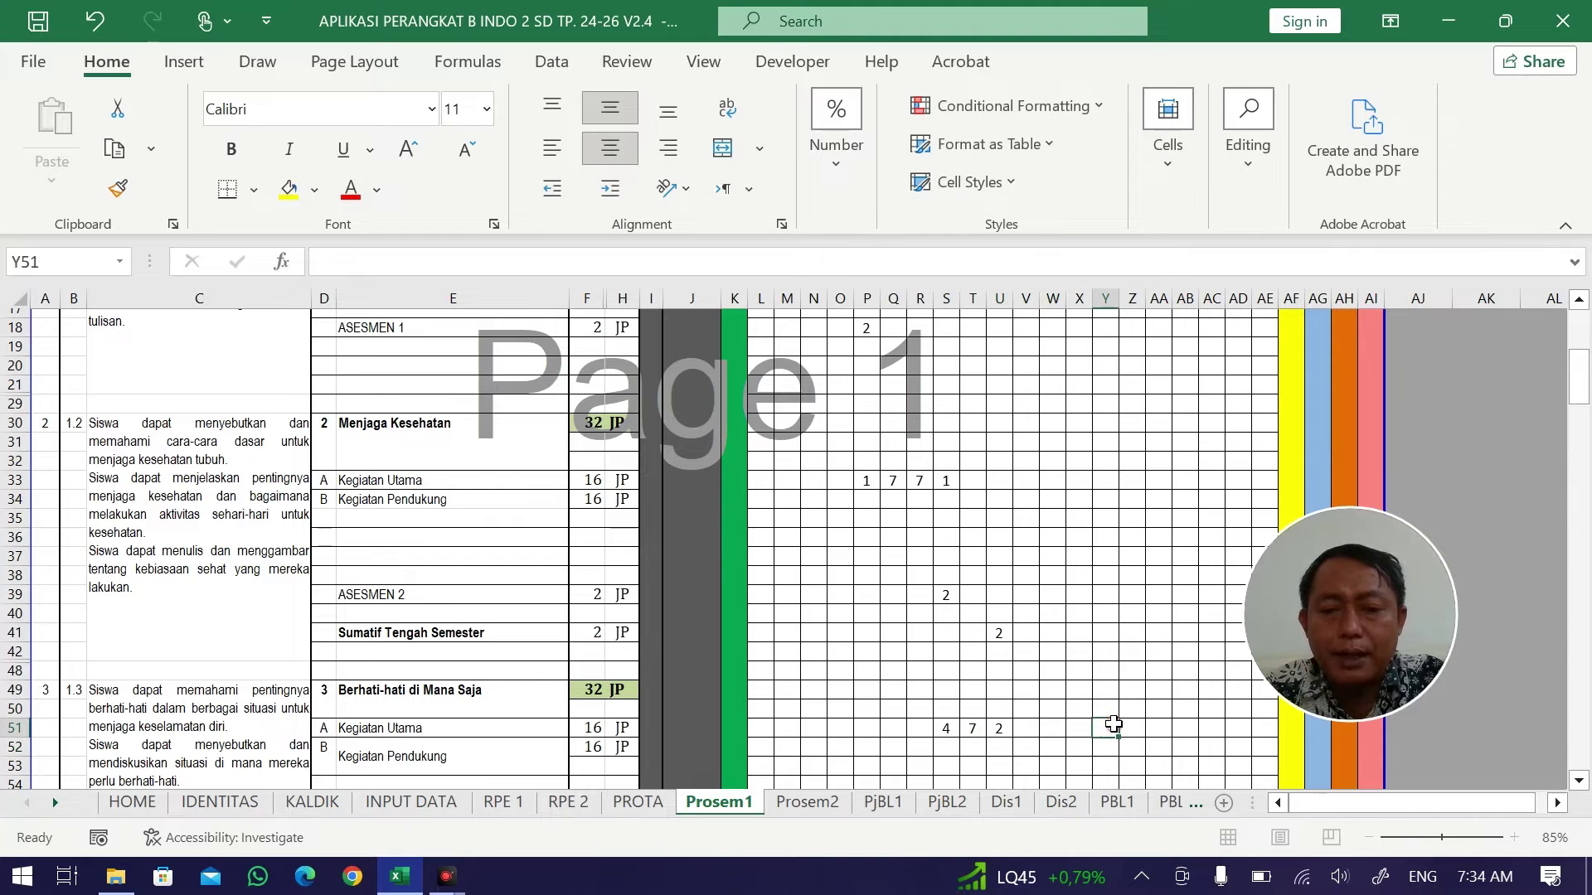
Enter 2 JP for ASESMEN 3 under week 10, in U57.
{"action": "scroll", "coordinate": [1042, 558], "scroll_direction": "down", "scroll_amount": 5}
{"action": "left_click_drag", "start_coordinate": [1000, 427], "coordinate": [999, 564]}
{"action": "left_click", "coordinate": [1008, 652]}
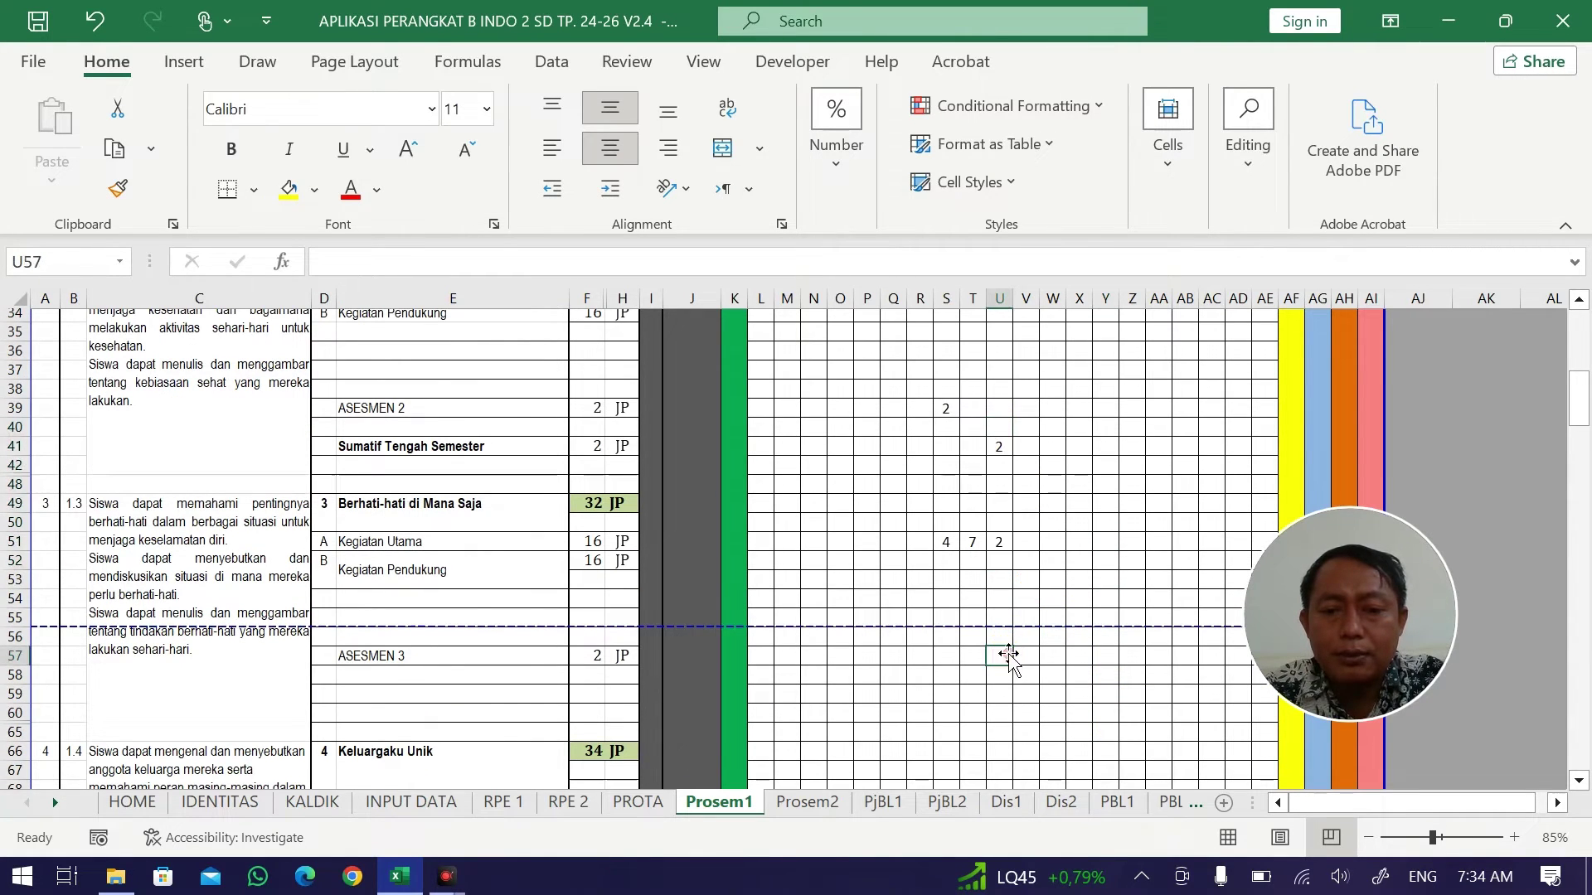
{"action": "type", "text": "2"}
{"action": "key", "text": "ctrl+Return"}
{"action": "scroll", "coordinate": [1132, 630], "scroll_direction": "down", "scroll_amount": 1}
{"action": "scroll", "coordinate": [1132, 629], "scroll_direction": "down", "scroll_amount": 4}
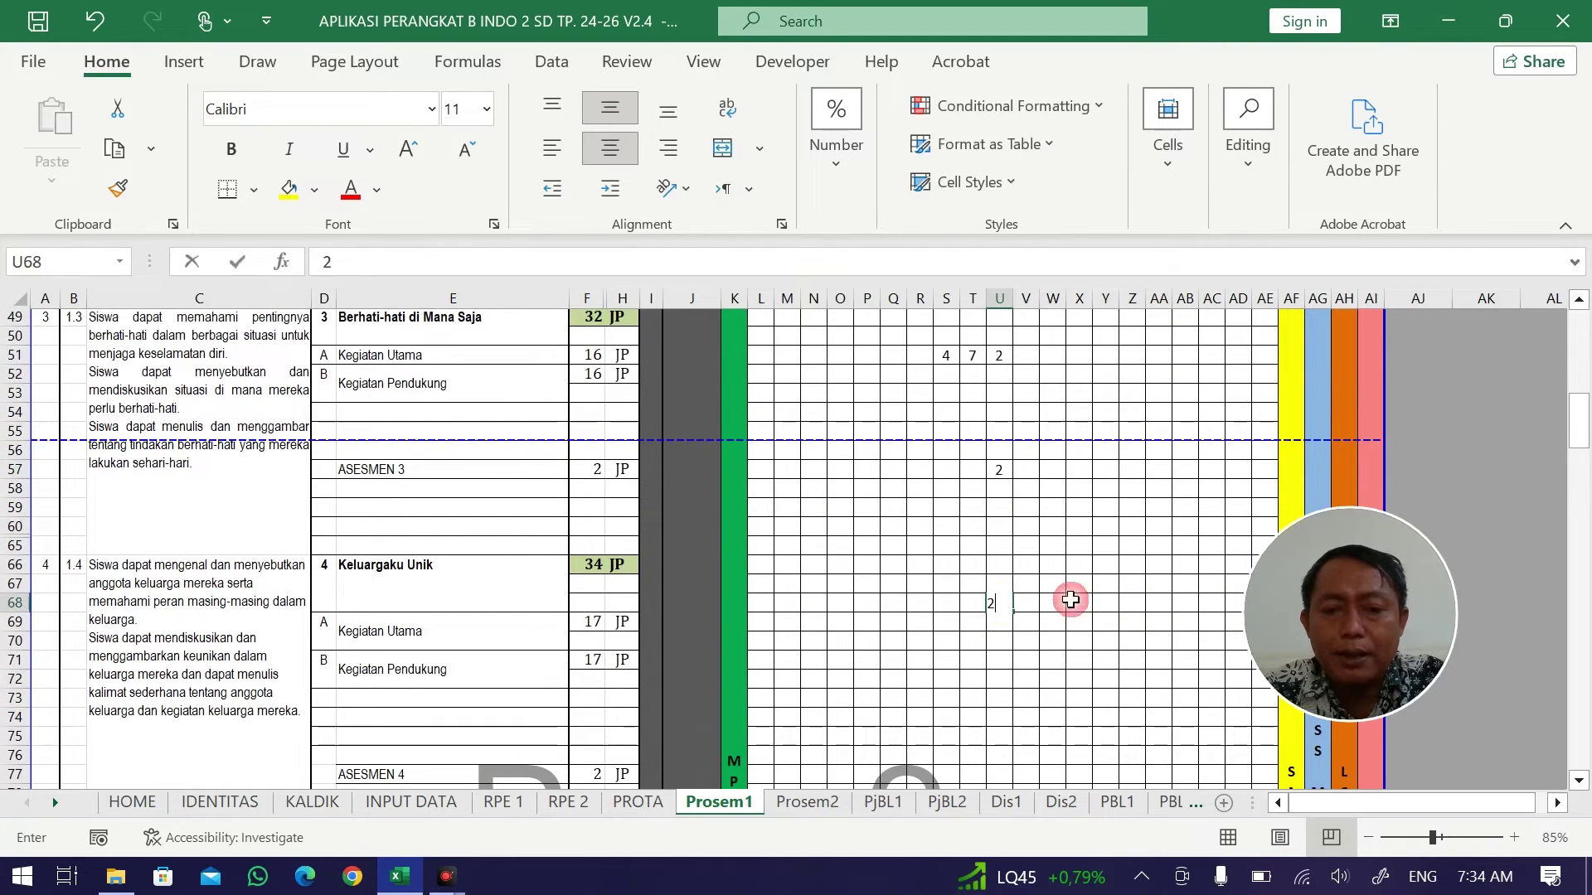
{"action": "left_click", "coordinate": [1069, 598]}
{"action": "left_click", "coordinate": [1004, 602]}
{"action": "type", "text": "1"}
{"action": "key", "text": "ctrl+Return"}
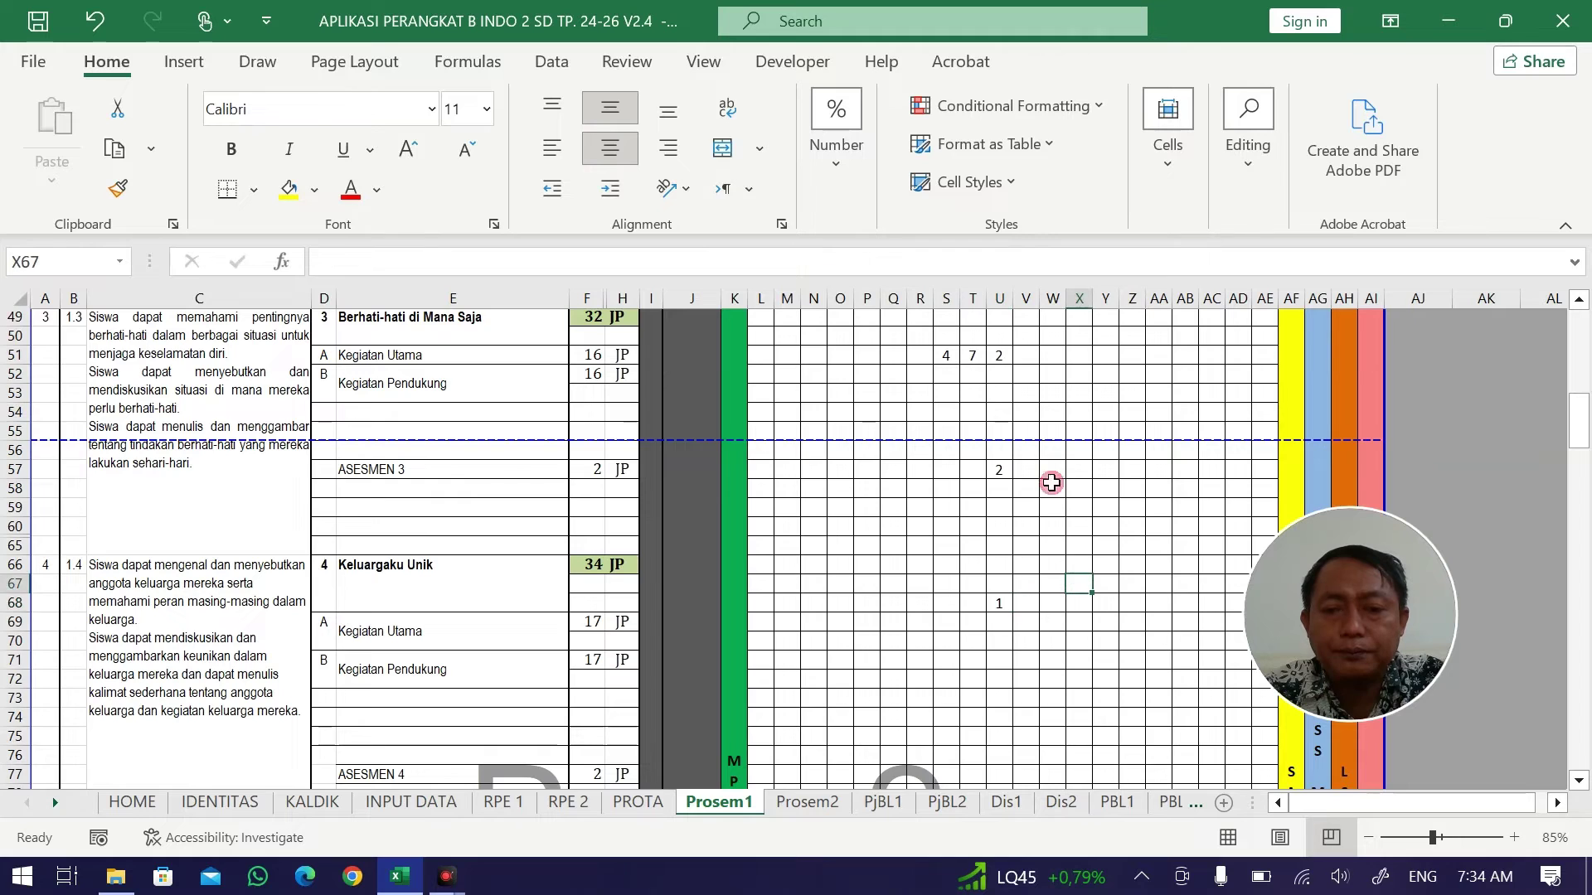
{"action": "scroll", "coordinate": [1012, 419], "scroll_direction": "up", "scroll_amount": 1}
{"action": "left_click_drag", "start_coordinate": [999, 323], "coordinate": [1003, 535]}
{"action": "left_click", "coordinate": [1002, 666]}
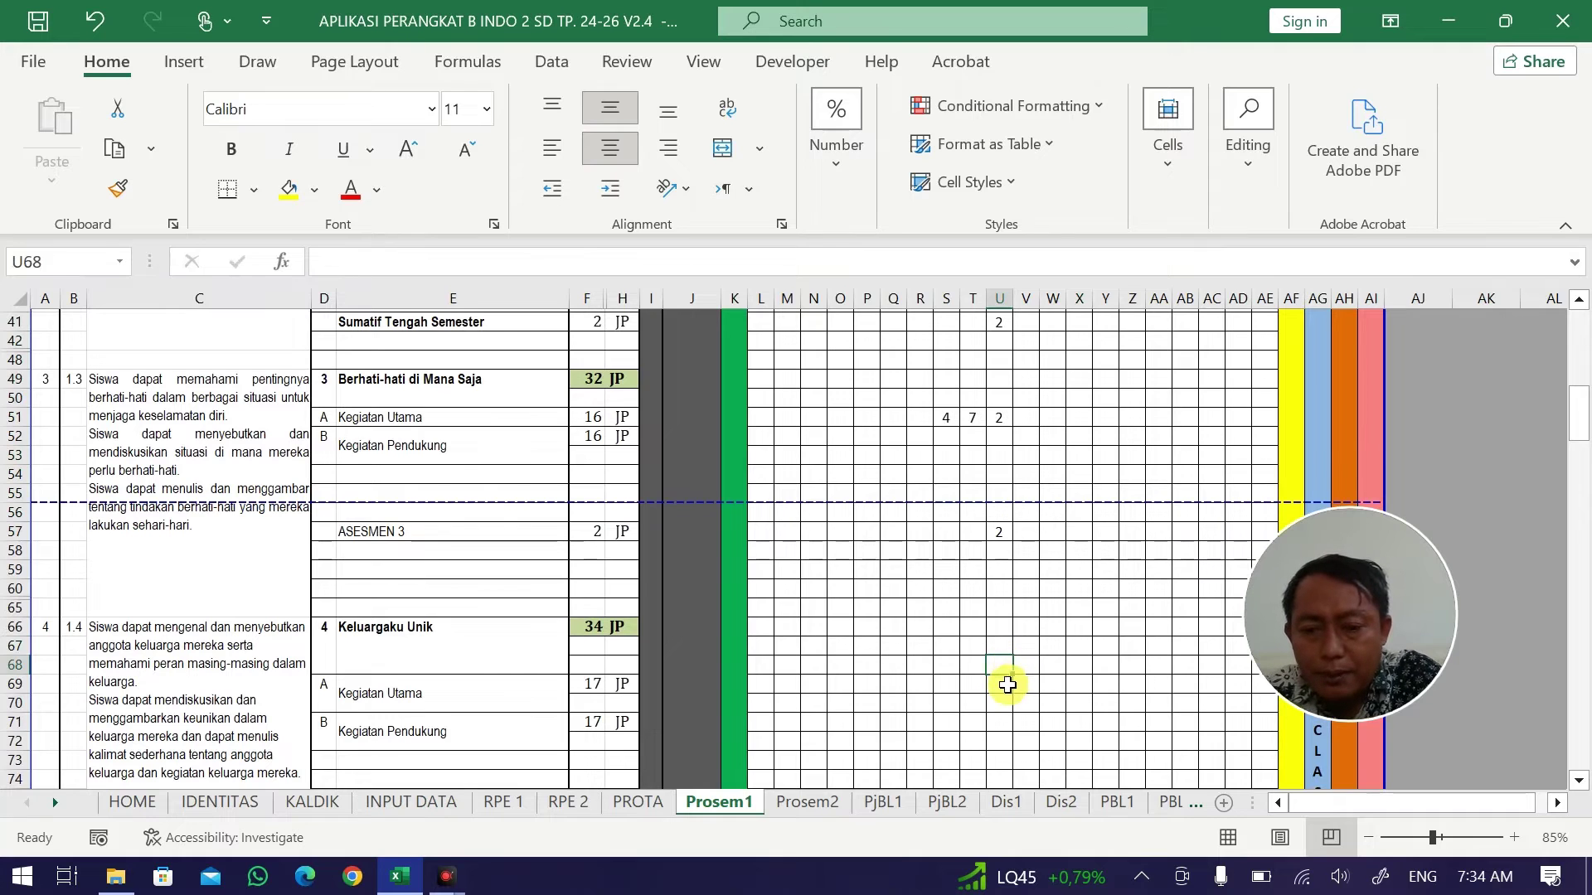
Enter 1, 7 and 7 JP for the Kegiatan Utama of Keluargaku Unik under weeks 10 to 12, in U69:W69.
{"action": "left_click", "coordinate": [1008, 685]}
{"action": "type", "text": "1"}
{"action": "left_click", "coordinate": [1022, 683]}
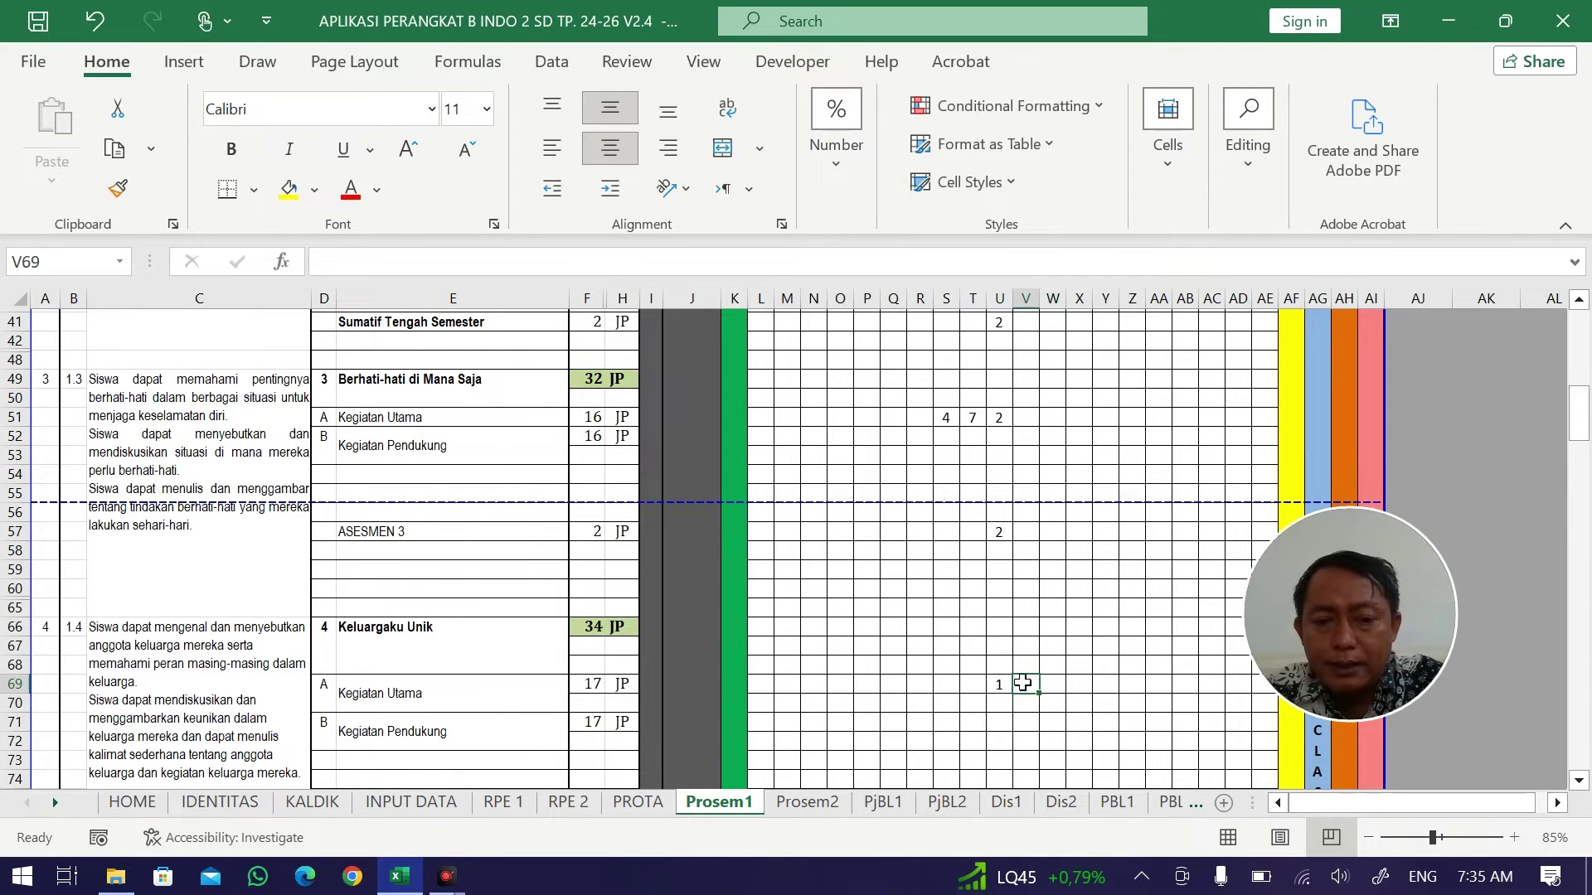
{"action": "left_click", "coordinate": [1051, 685]}
{"action": "type", "text": "7"}
{"action": "left_click", "coordinate": [1058, 688]}
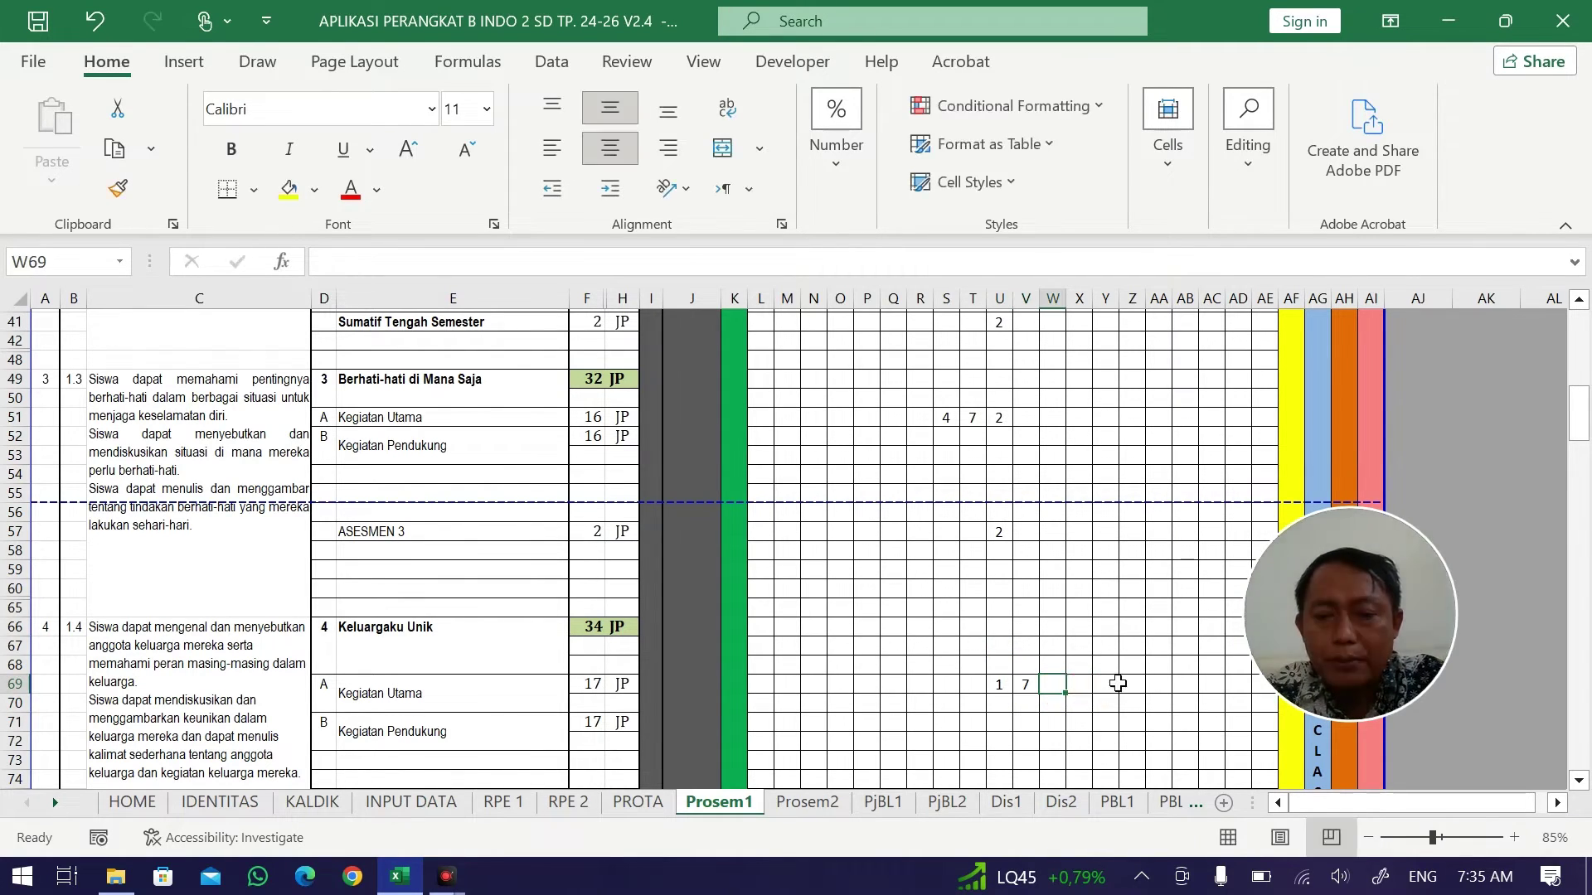
{"action": "type", "text": "7"}
{"action": "left_click", "coordinate": [1112, 685]}
Complete the Kegiatan Utama hours of Keluargaku Unik with 2 JP under week 13, in X69.
{"action": "left_click", "coordinate": [991, 686]}
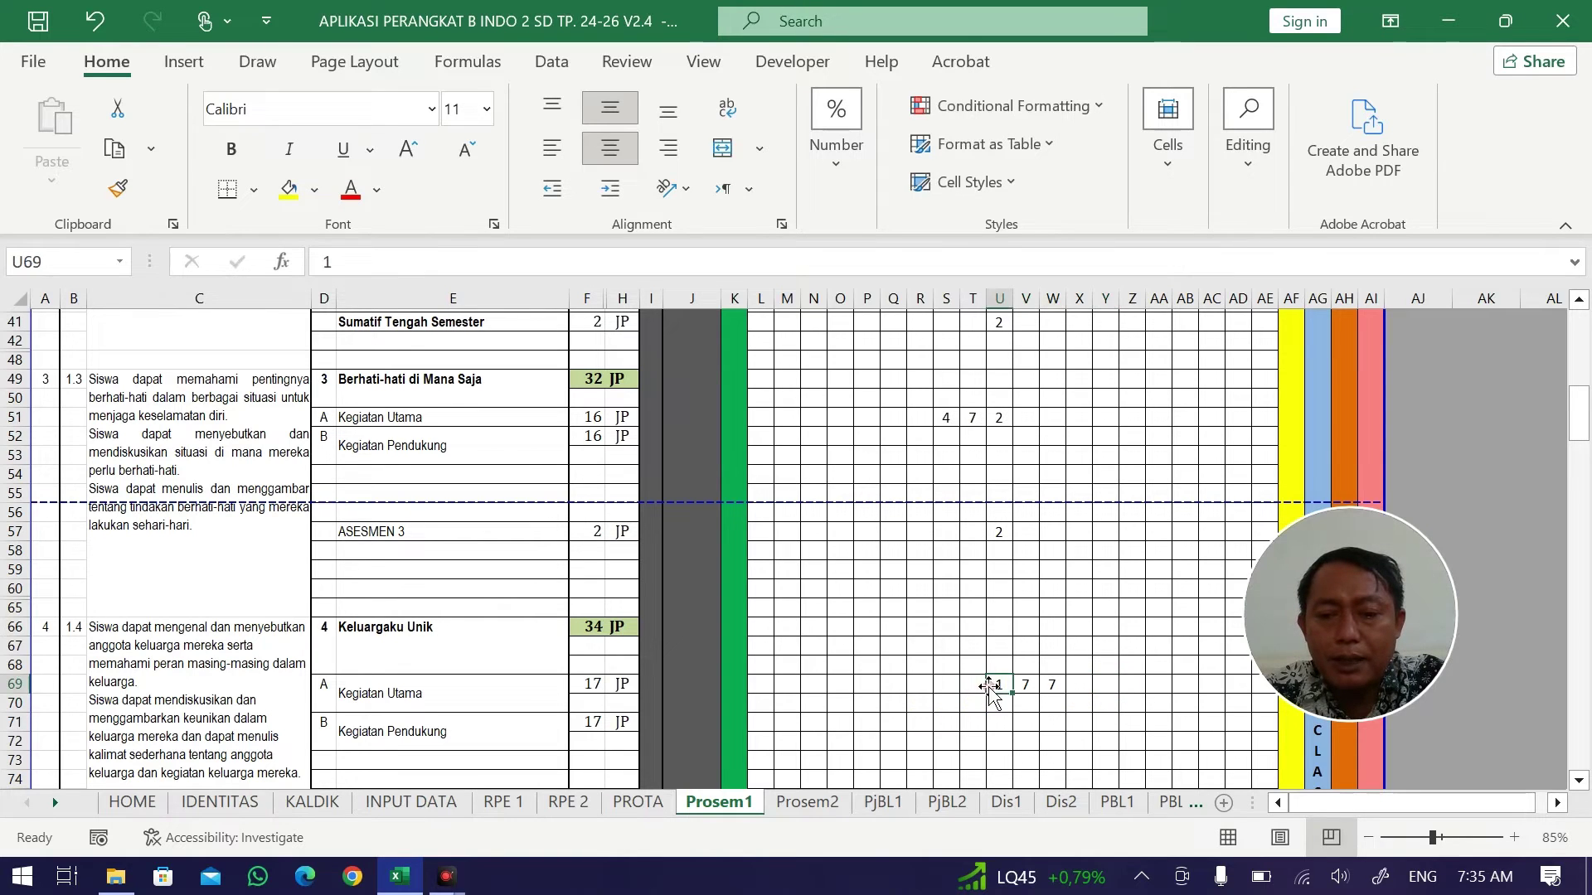
{"action": "left_click", "coordinate": [1080, 685]}
{"action": "type", "text": "1"}
{"action": "left_click", "coordinate": [1130, 686]}
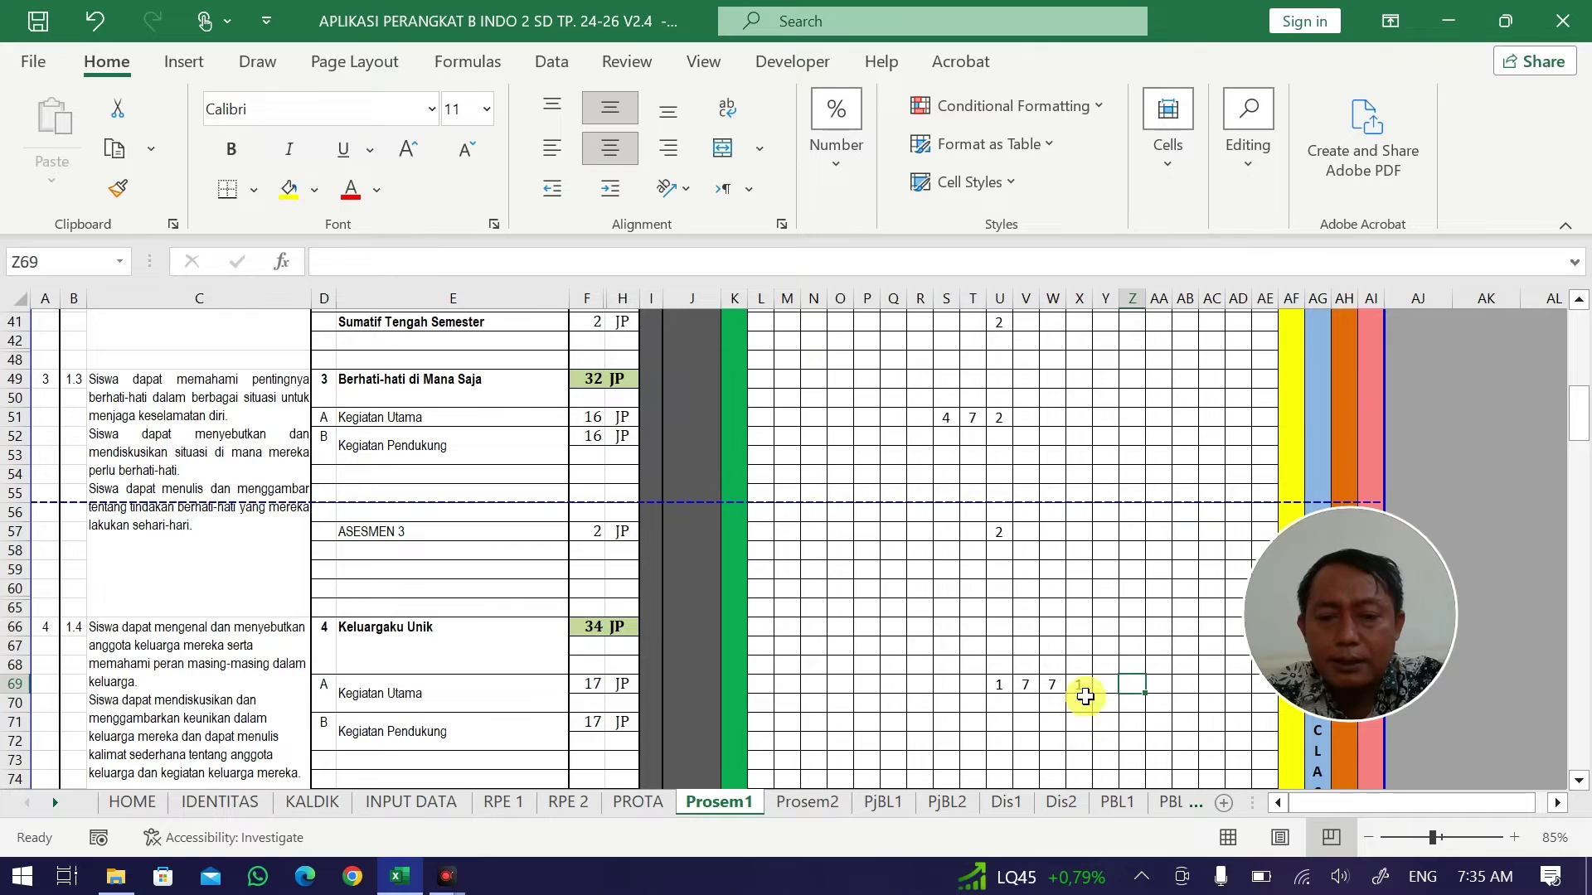
{"action": "left_click", "coordinate": [1083, 690]}
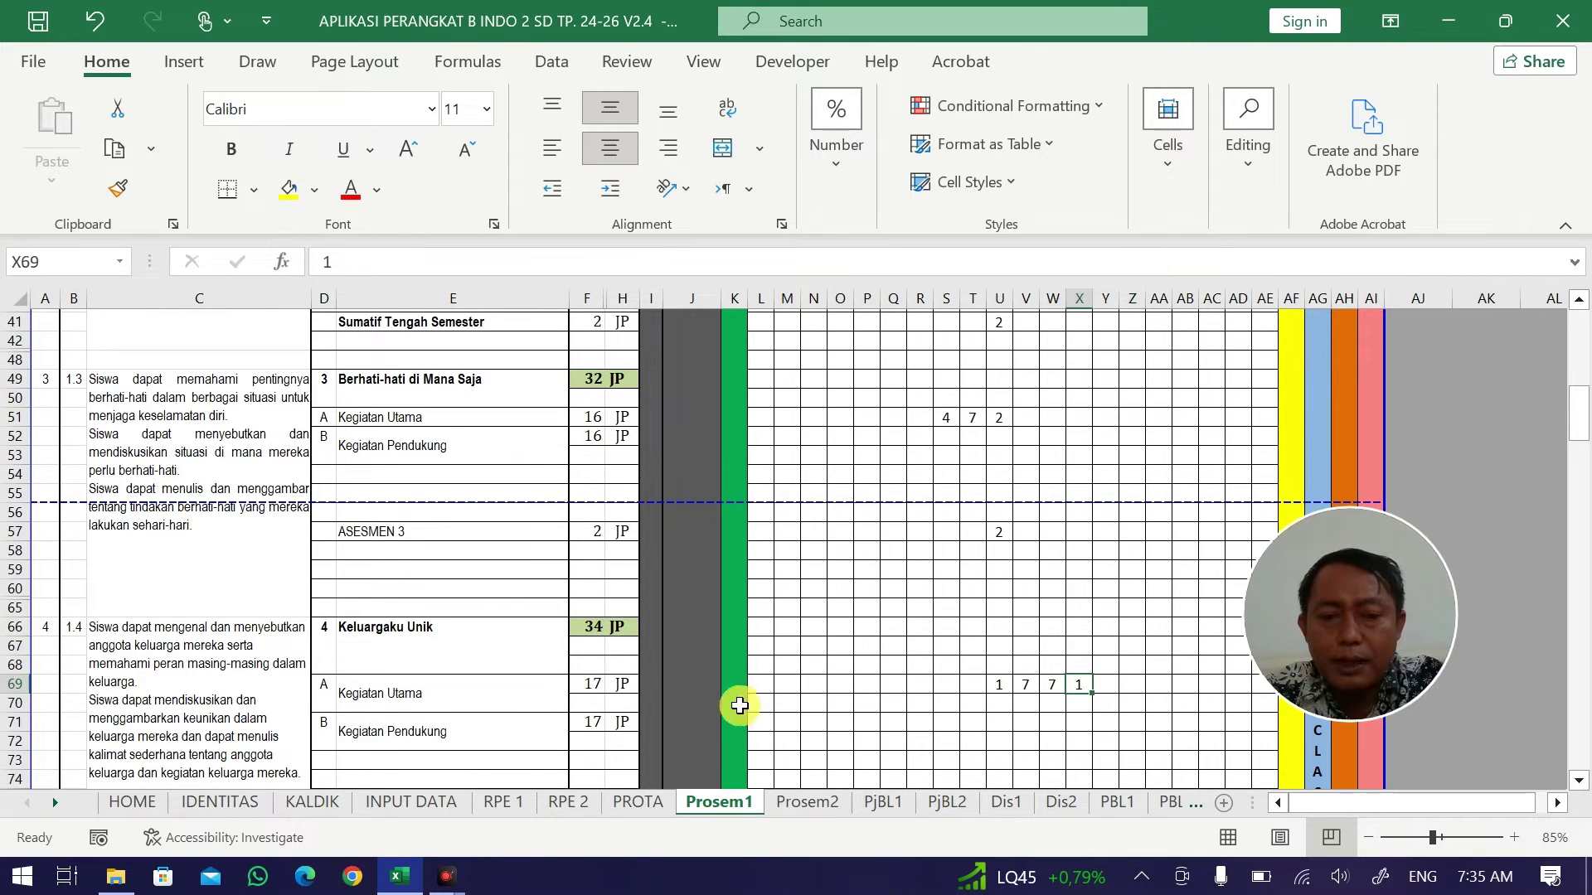
{"action": "type", "text": "2"}
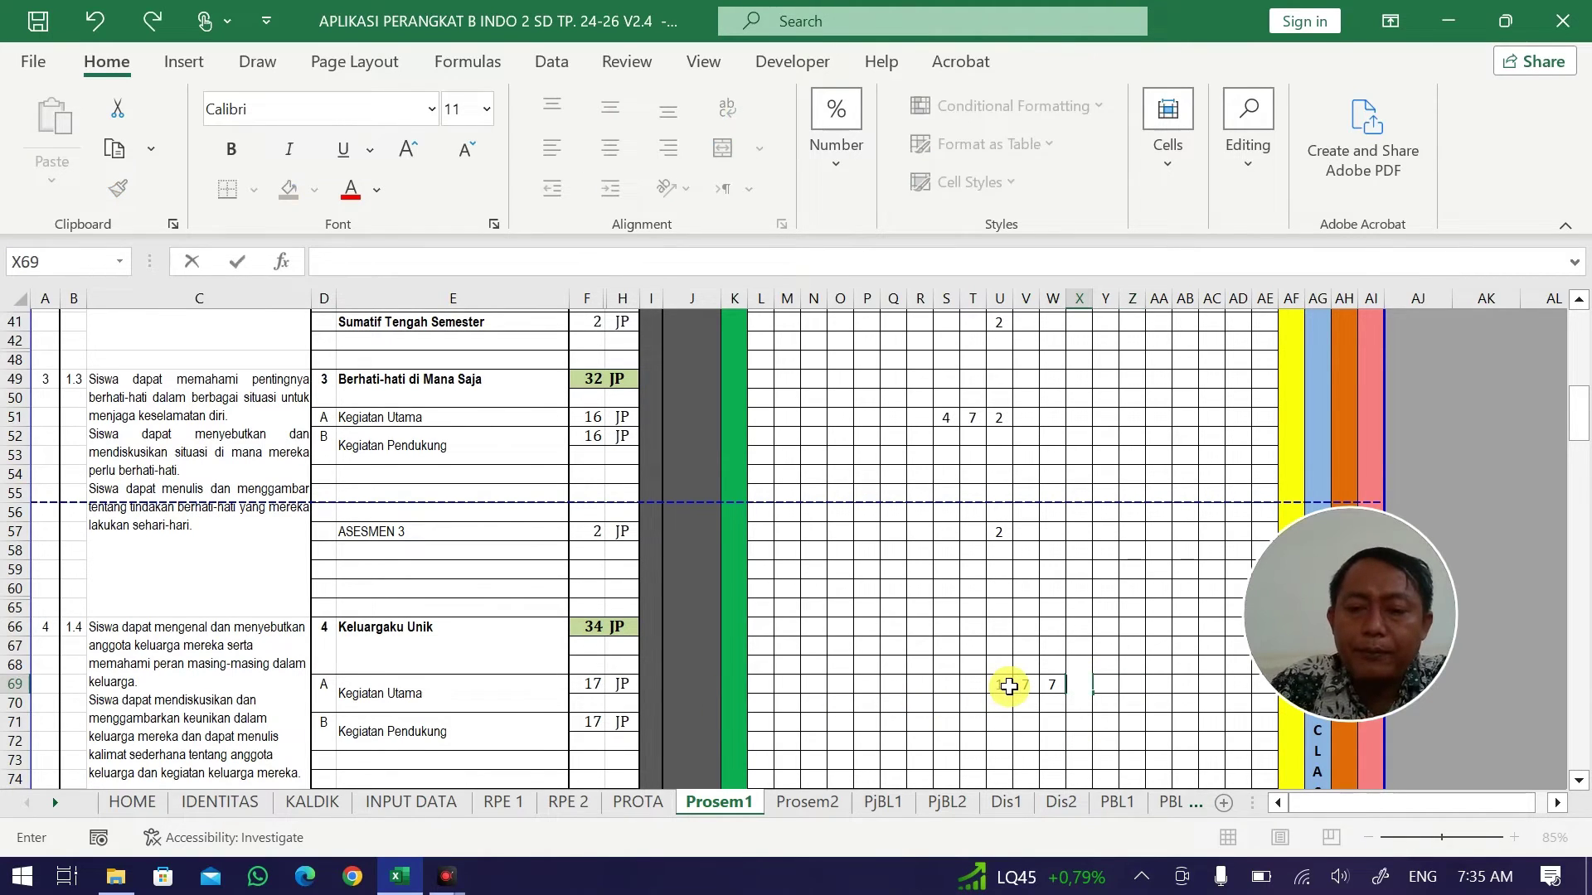
{"action": "key", "text": "Return"}
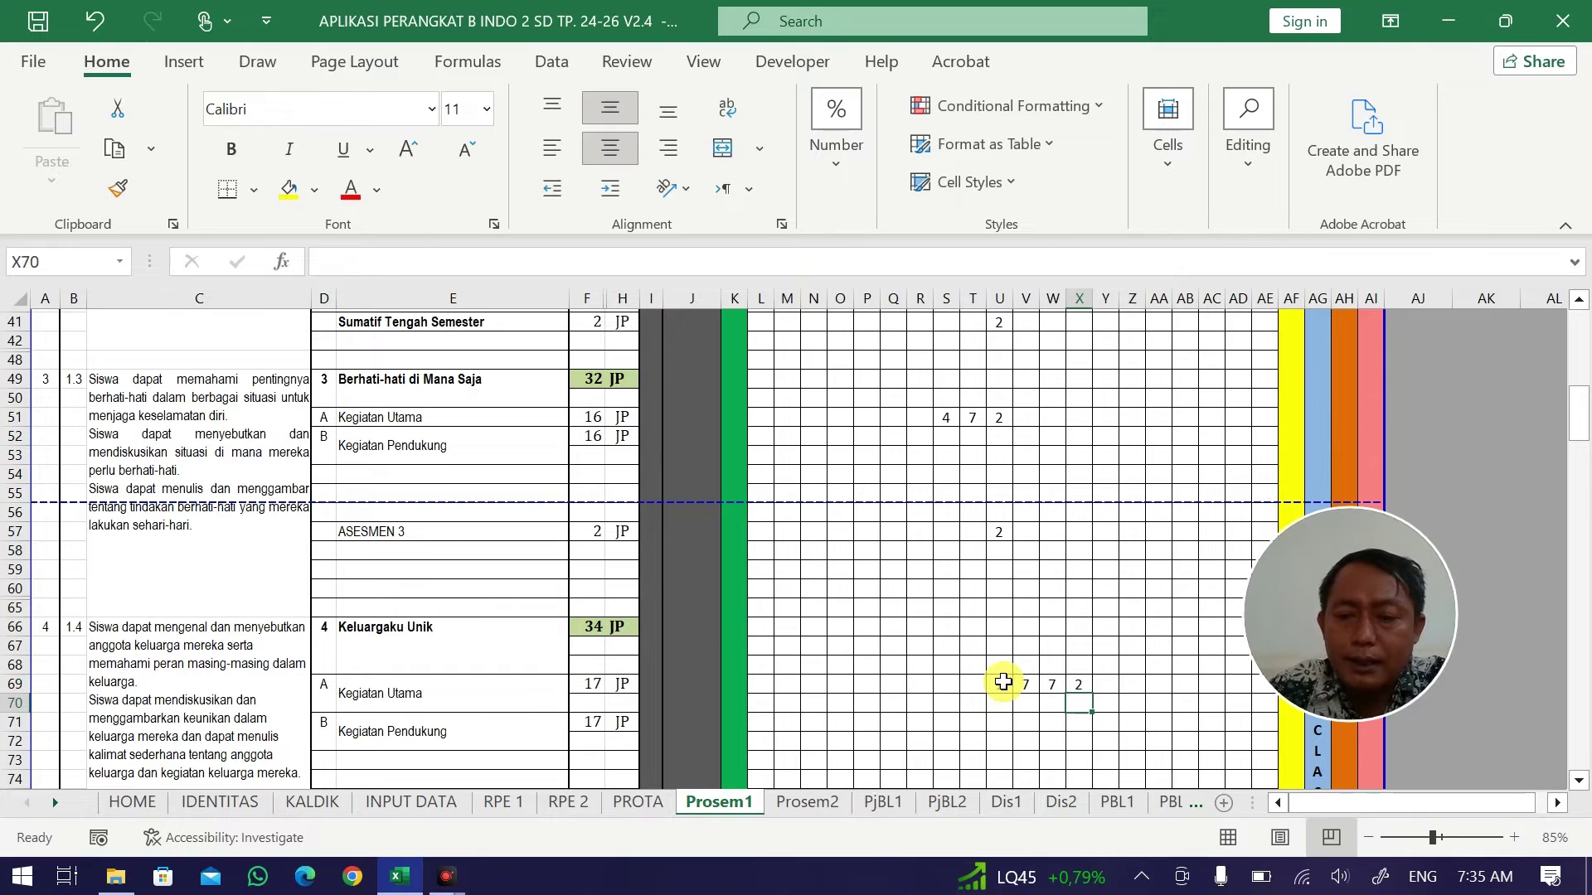
Enter 5 and 7 JP for the Kegiatan Pendukung of Keluargaku Unik under weeks 13 and 14, in X71:Y71.
{"action": "left_click", "coordinate": [1084, 722]}
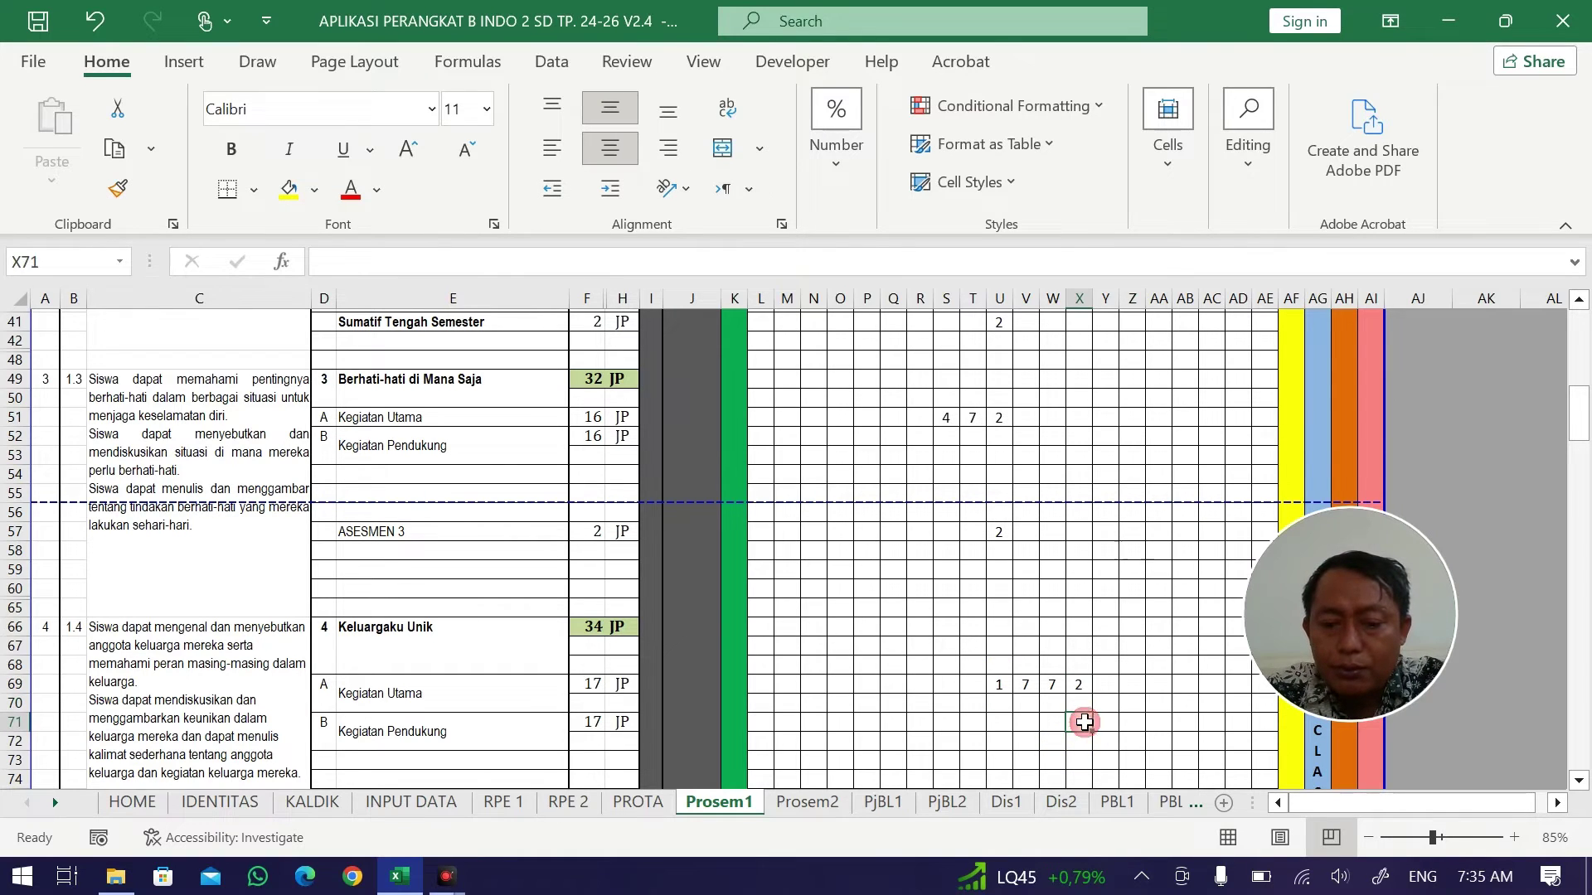
{"action": "type", "text": "5"}
{"action": "left_click", "coordinate": [1100, 724]}
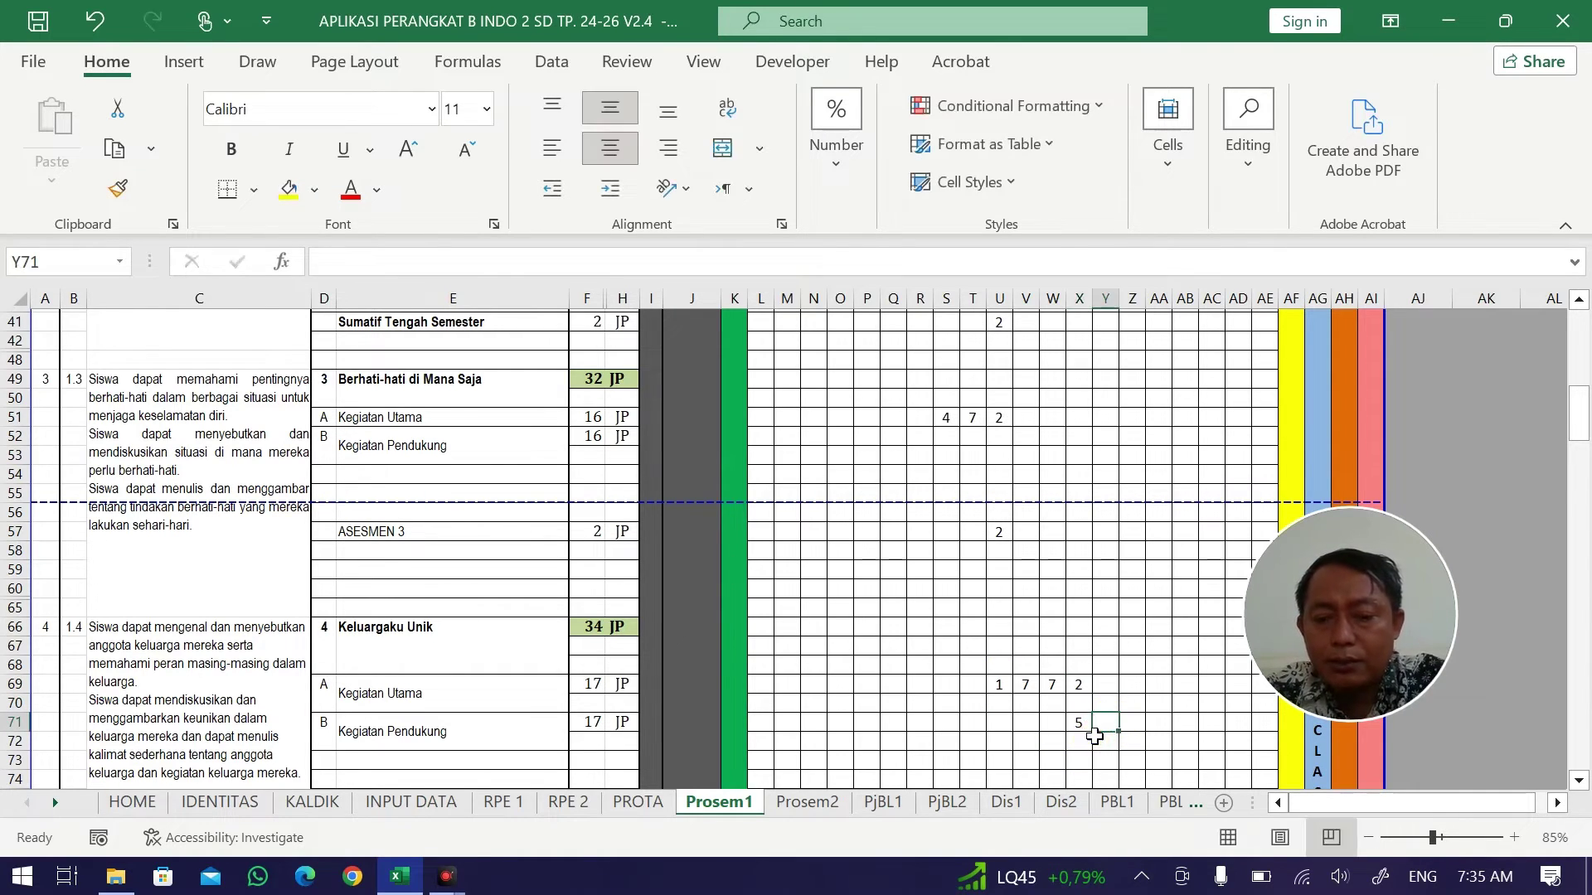
{"action": "type", "text": "7"}
{"action": "left_click", "coordinate": [1129, 726]}
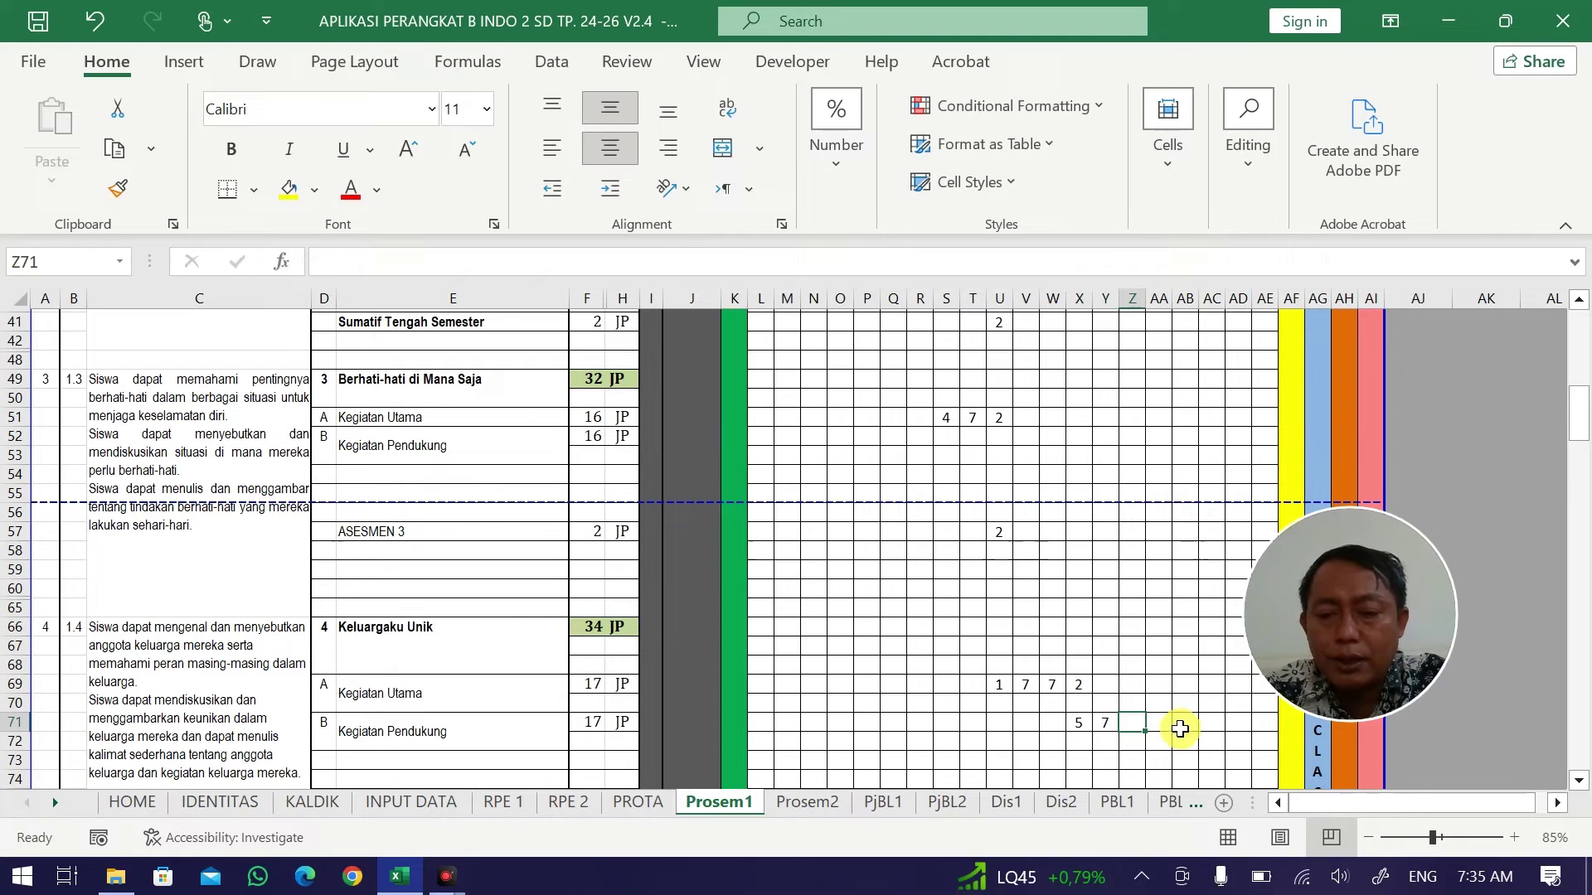
Try 7 and 3 JP as the week 15 hours for the Kegiatan Pendukung of Keluargaku Unik, in Z71.
{"action": "type", "text": "7"}
{"action": "key", "text": "Tab"}
{"action": "left_click", "coordinate": [1135, 723]}
{"action": "left_click", "coordinate": [1105, 724]}
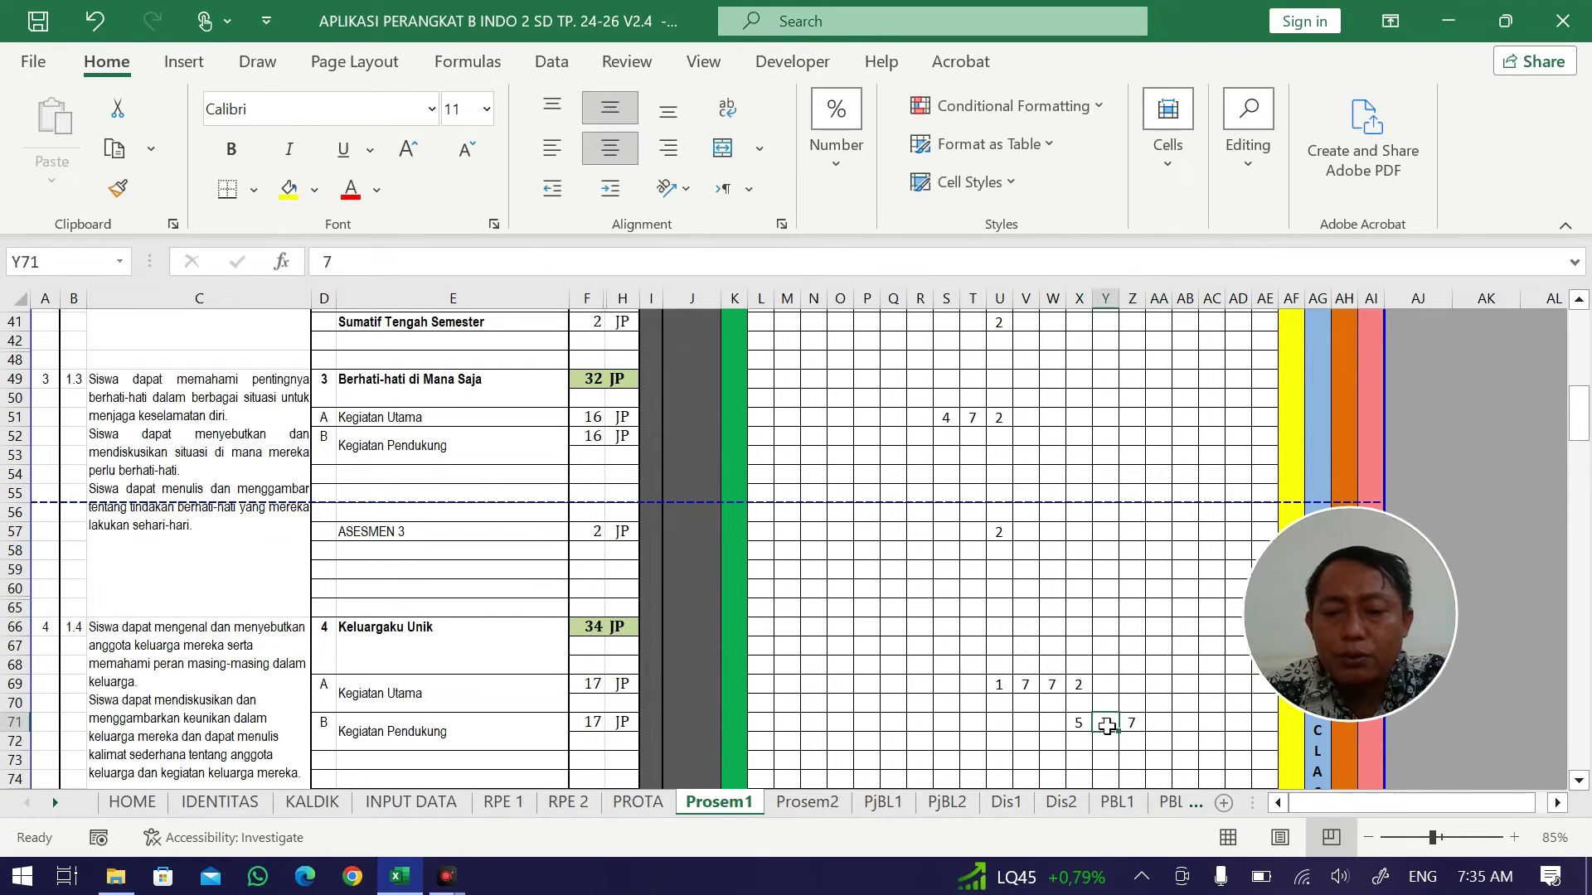
{"action": "left_click", "coordinate": [1078, 724]}
{"action": "left_click", "coordinate": [1105, 722]}
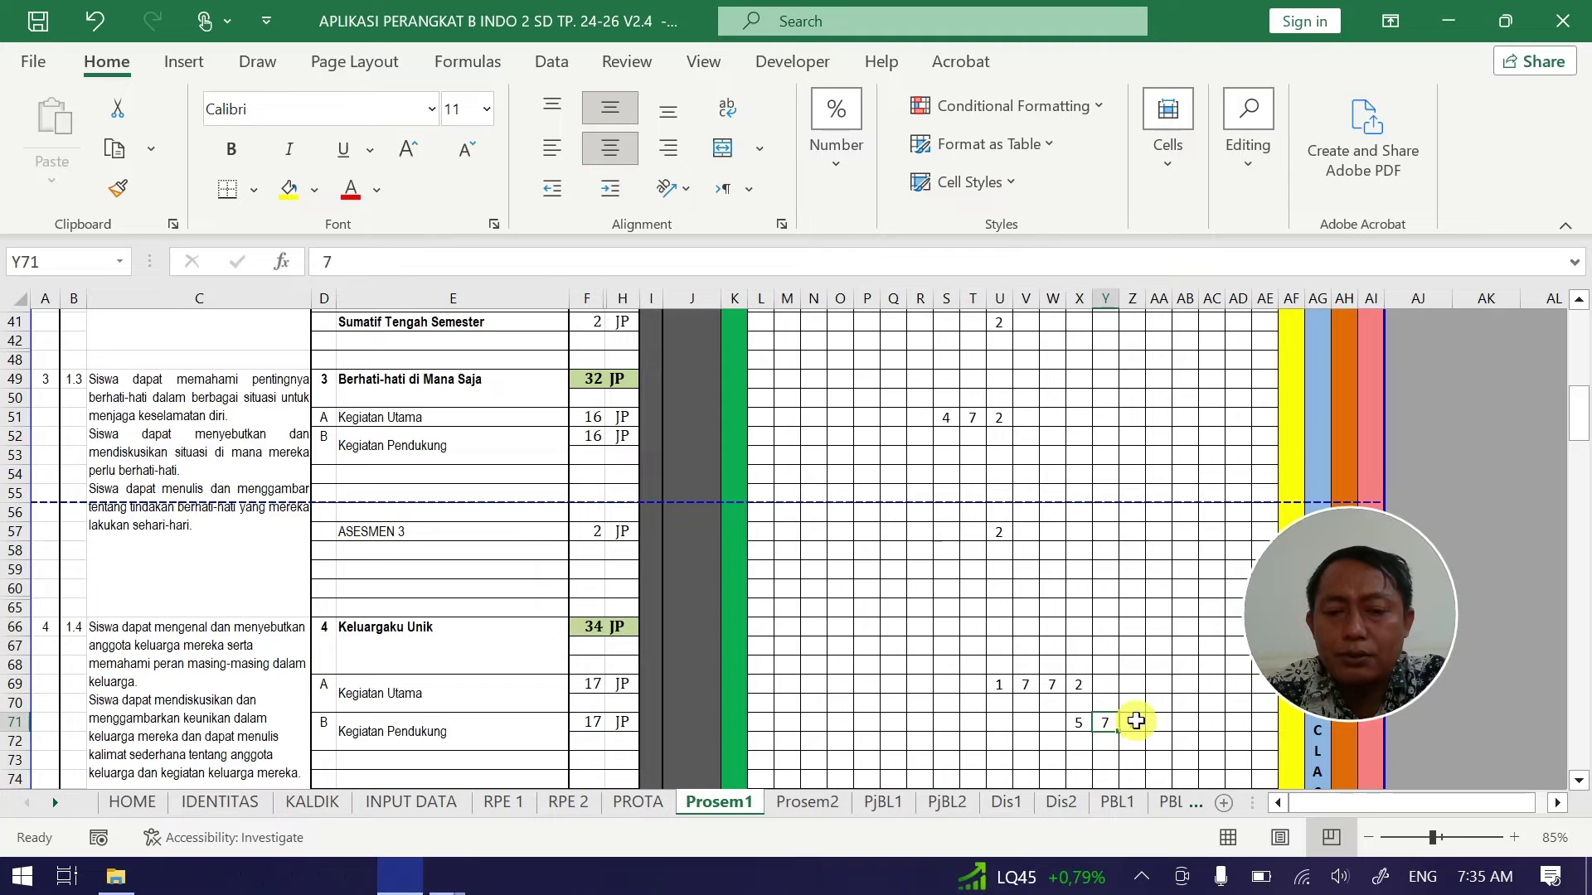
{"action": "left_click", "coordinate": [1132, 724]}
{"action": "type", "text": "7"}
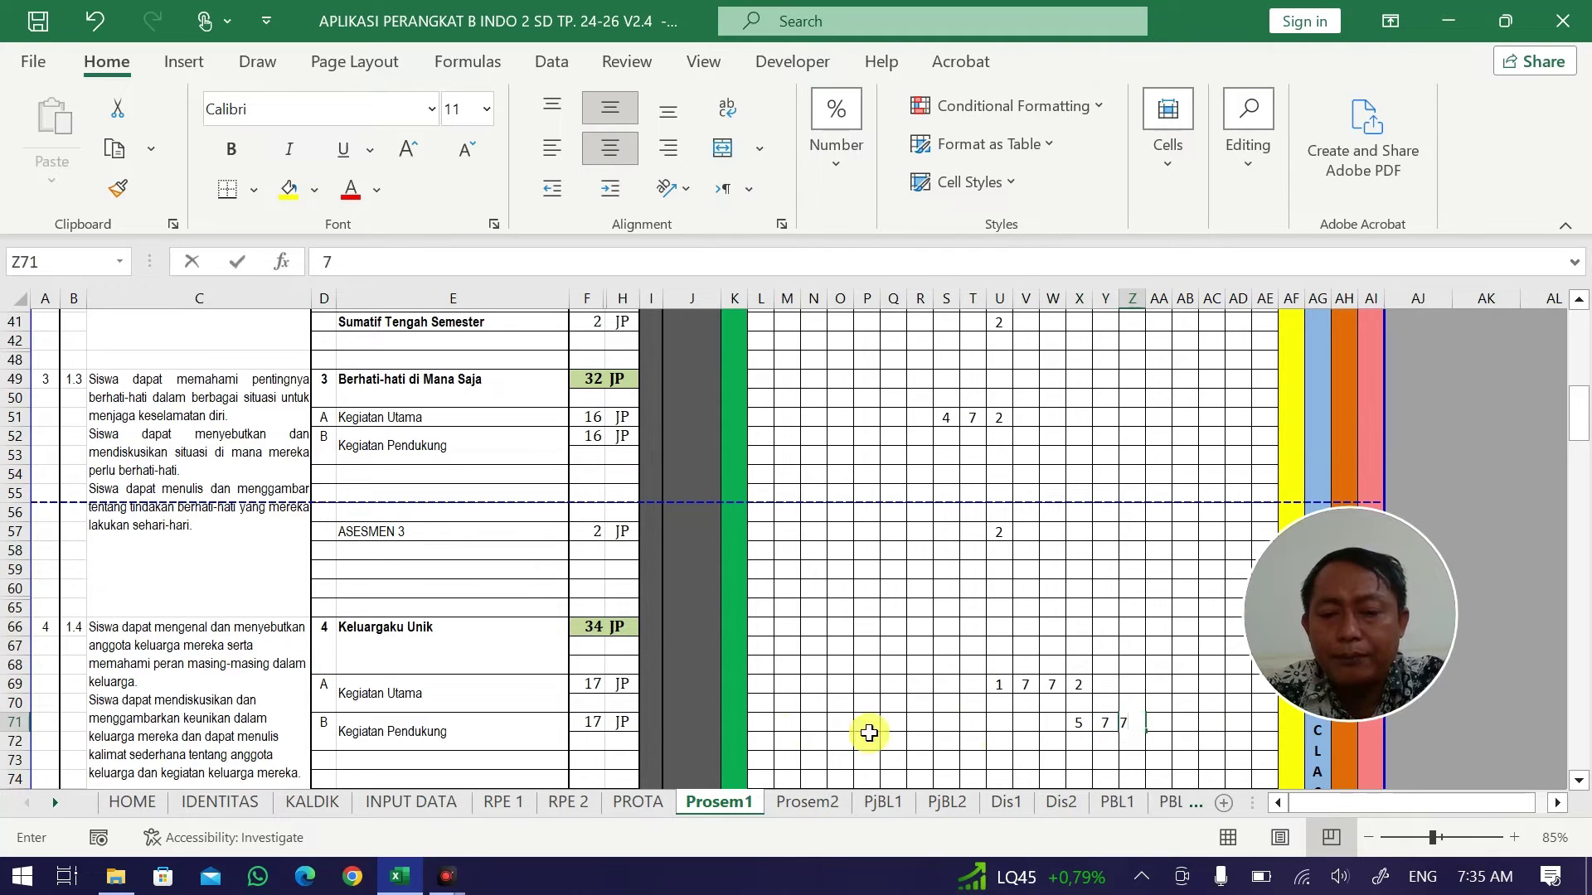
{"action": "key", "text": "BackSpace"}
{"action": "type", "text": "3"}
{"action": "key", "text": "Tab"}
{"action": "key", "text": "Tab"}
{"action": "key", "text": "Tab"}
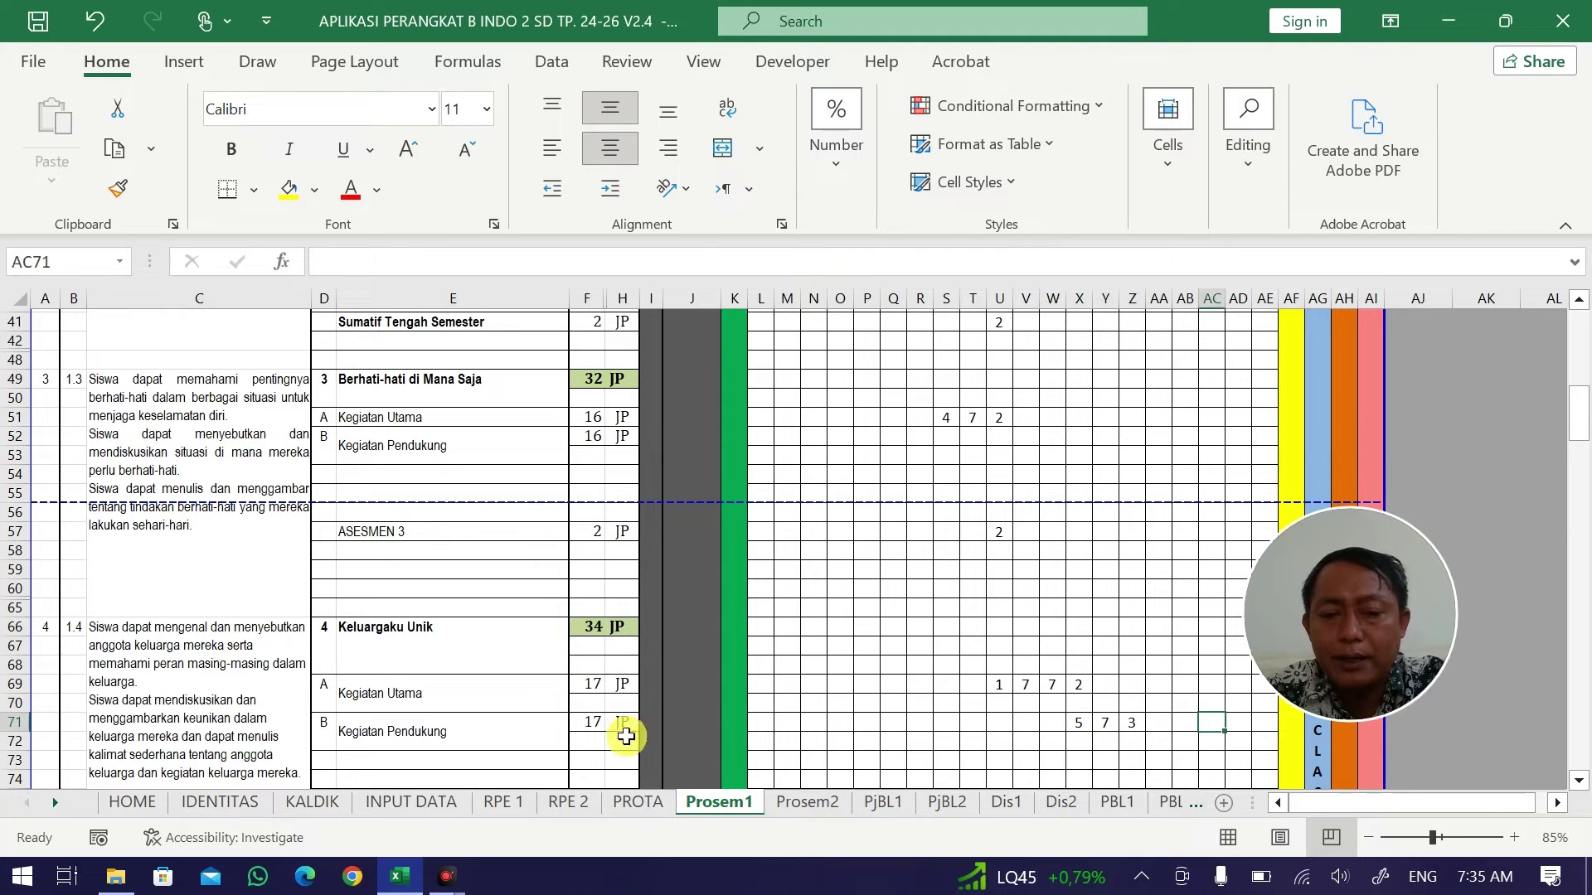
Recheck the Kegiatan Pendukung hours of Keluargaku Unik and set week 15 to 5 JP, in Z71.
{"action": "left_click", "coordinate": [1181, 713]}
{"action": "left_click", "coordinate": [1082, 724]}
{"action": "left_click", "coordinate": [1107, 724]}
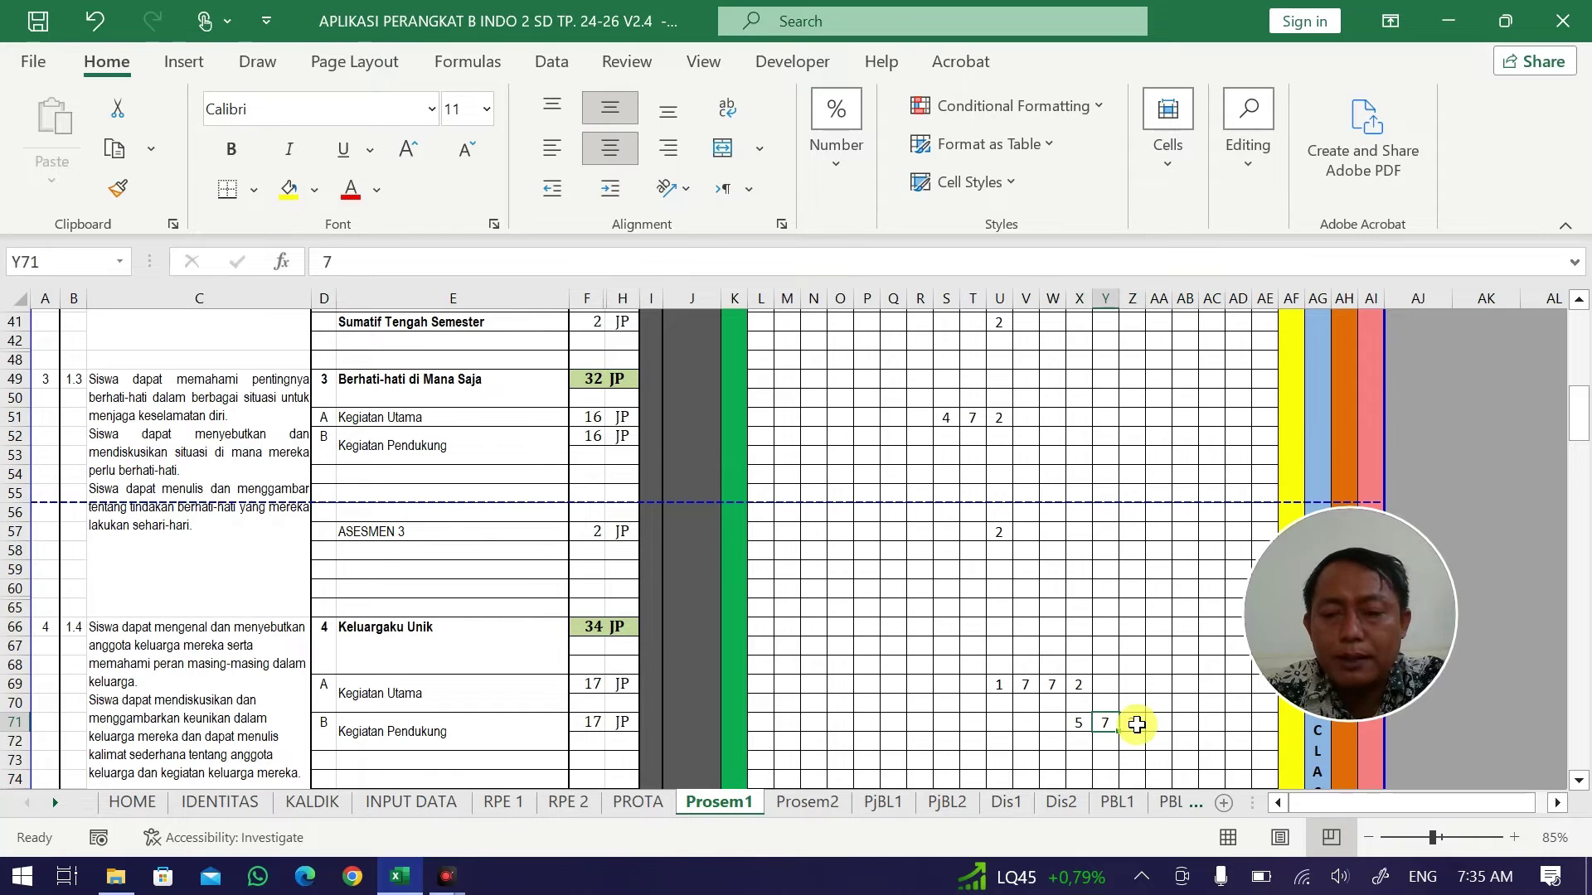
{"action": "left_click", "coordinate": [1136, 724]}
{"action": "scroll", "coordinate": [1190, 723], "scroll_direction": "down", "scroll_amount": 1}
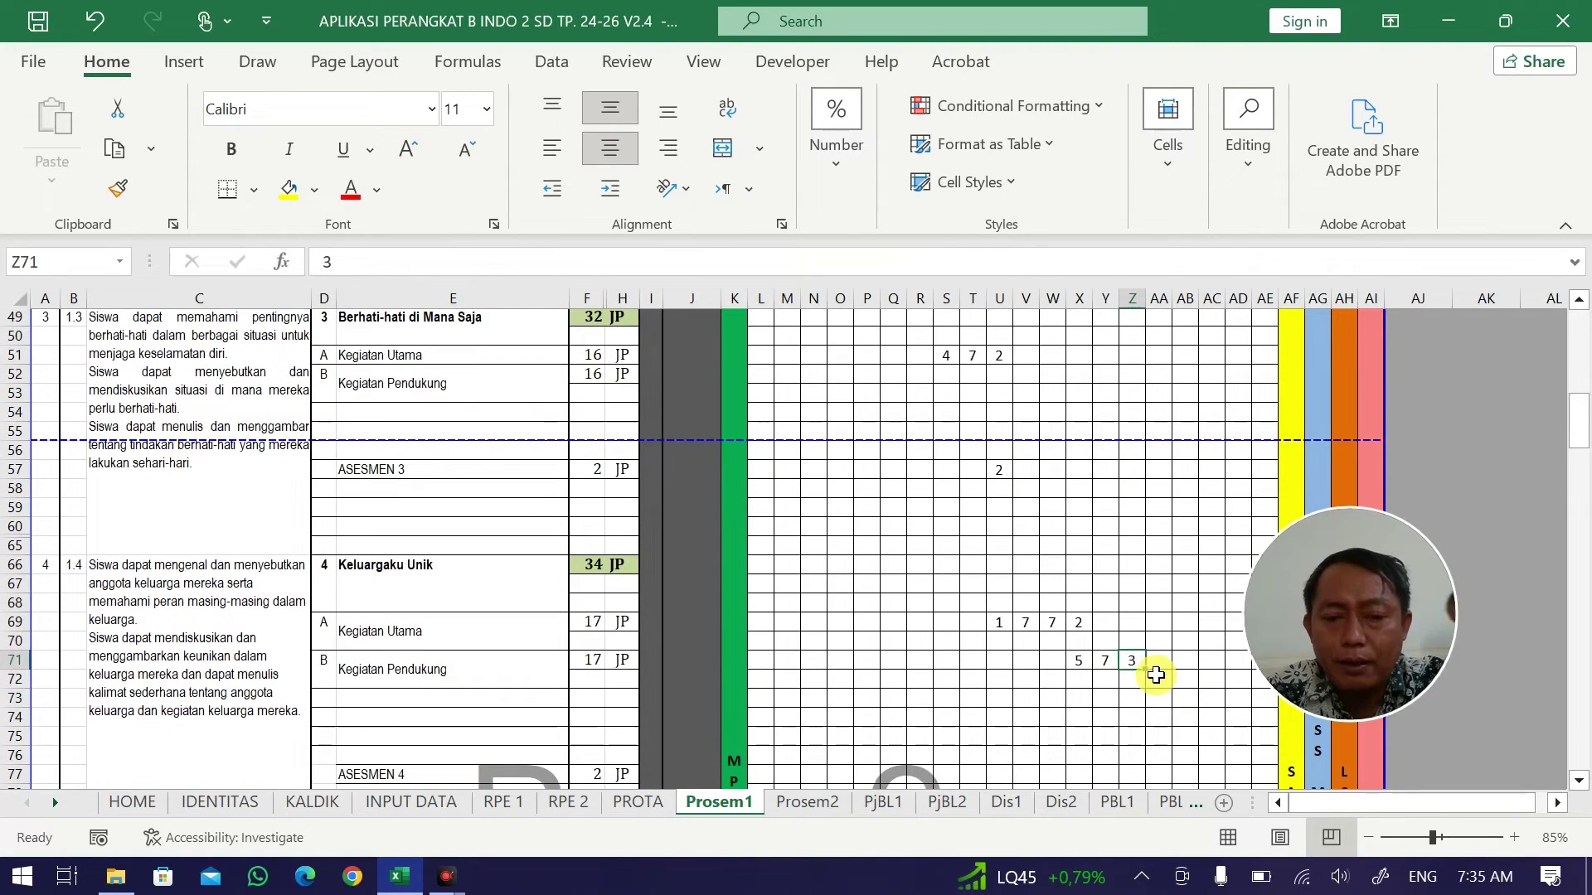
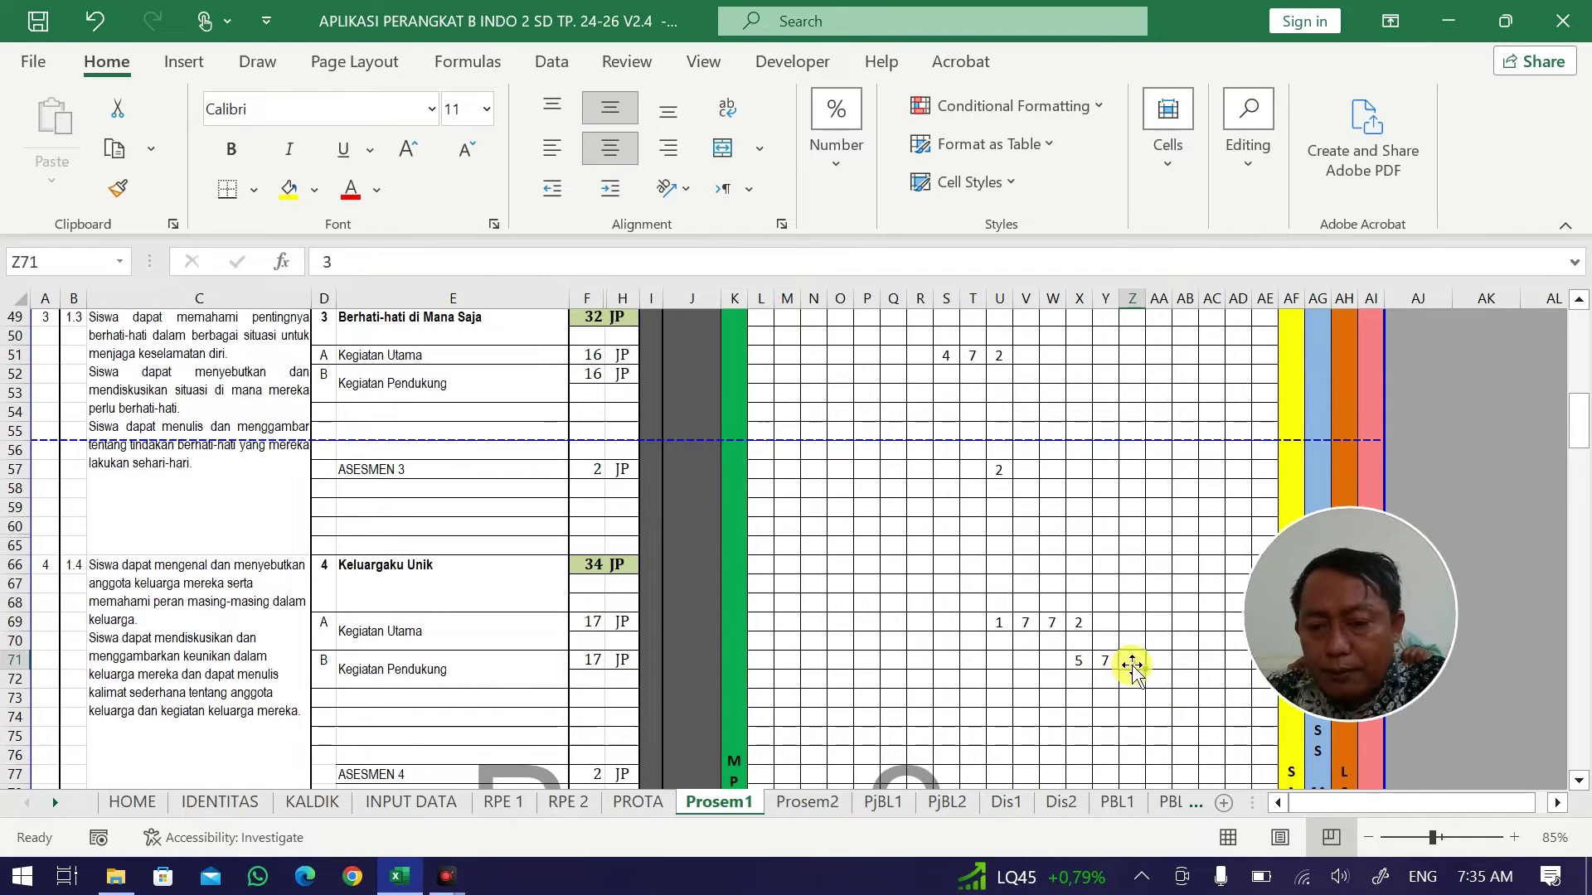
{"action": "type", "text": "5"}
{"action": "left_click", "coordinate": [1211, 679]}
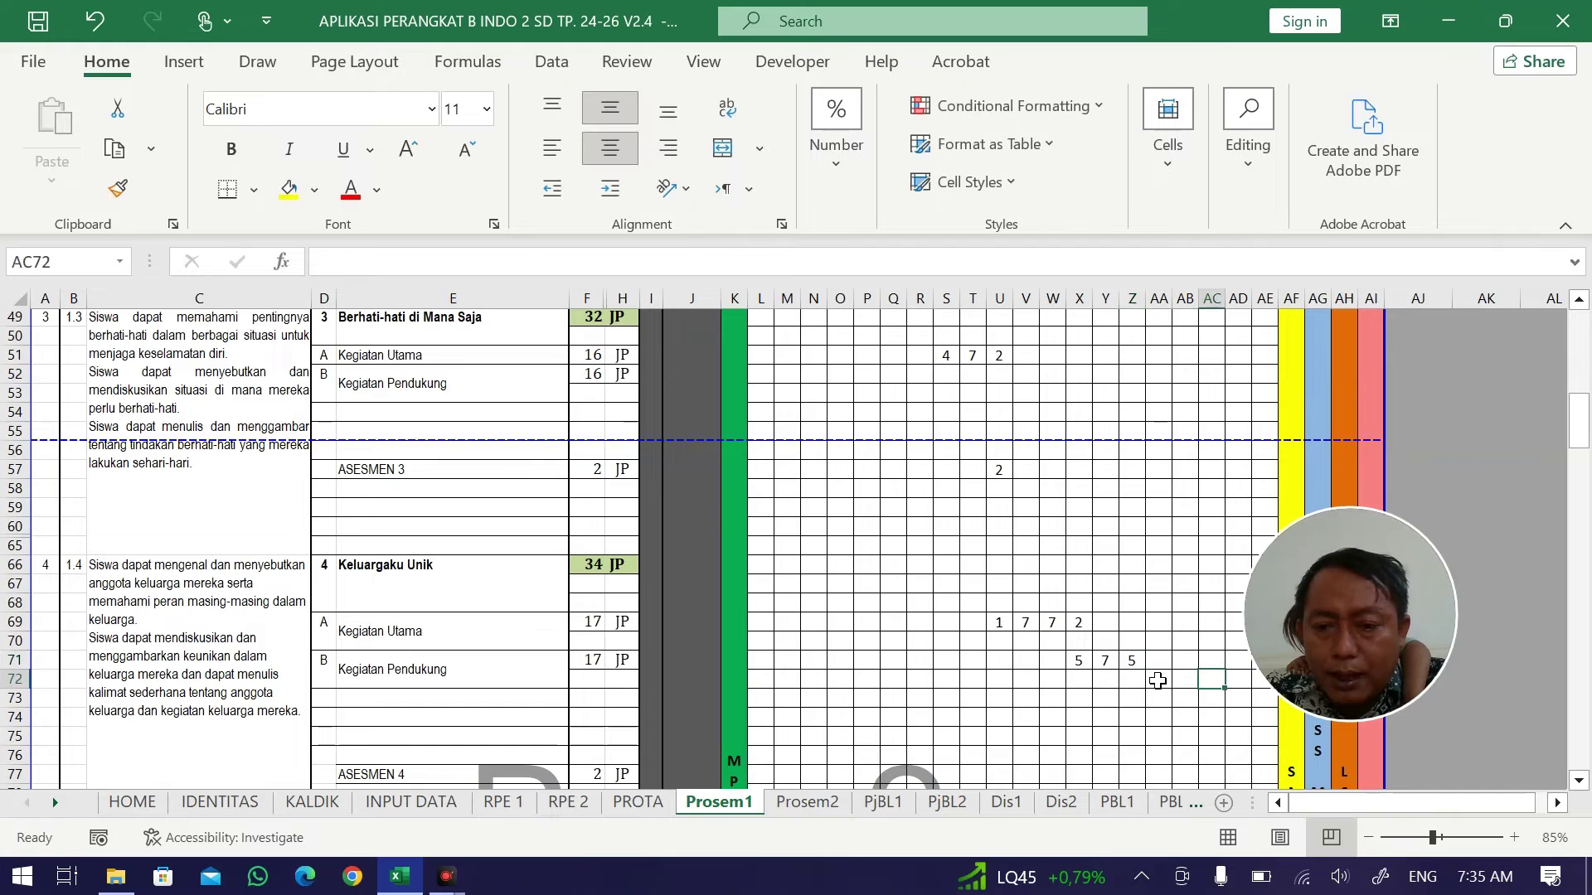
Enter 2 JP for ASESMEN 4 under week 15, in Z77.
{"action": "scroll", "coordinate": [1156, 676], "scroll_direction": "down", "scroll_amount": 2}
{"action": "scroll", "coordinate": [1129, 599], "scroll_direction": "down", "scroll_amount": 1}
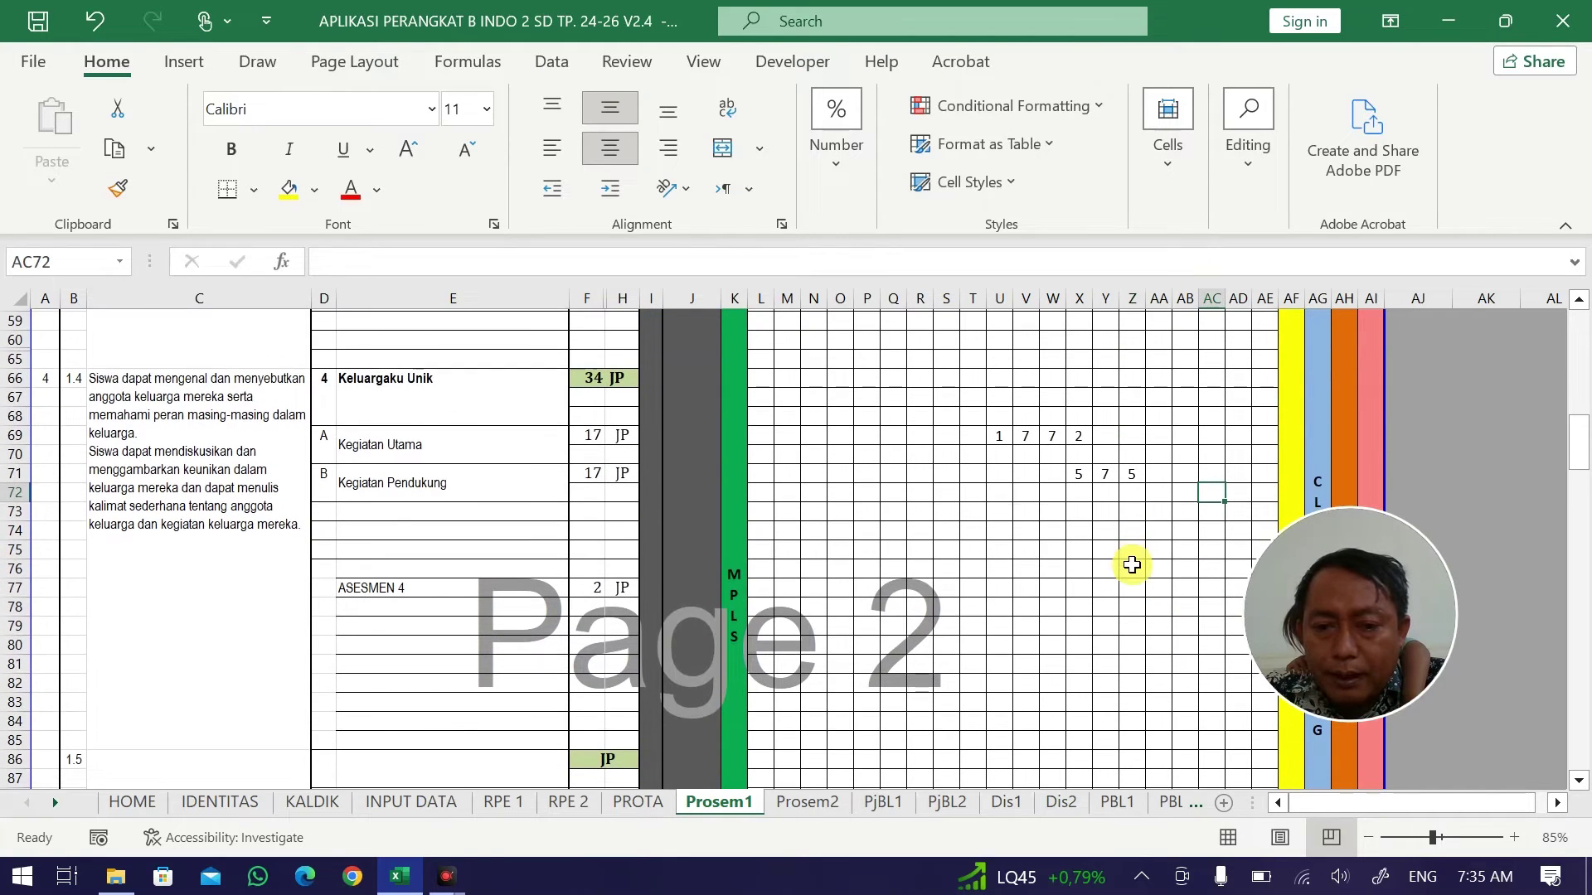
{"action": "left_click", "coordinate": [1141, 590]}
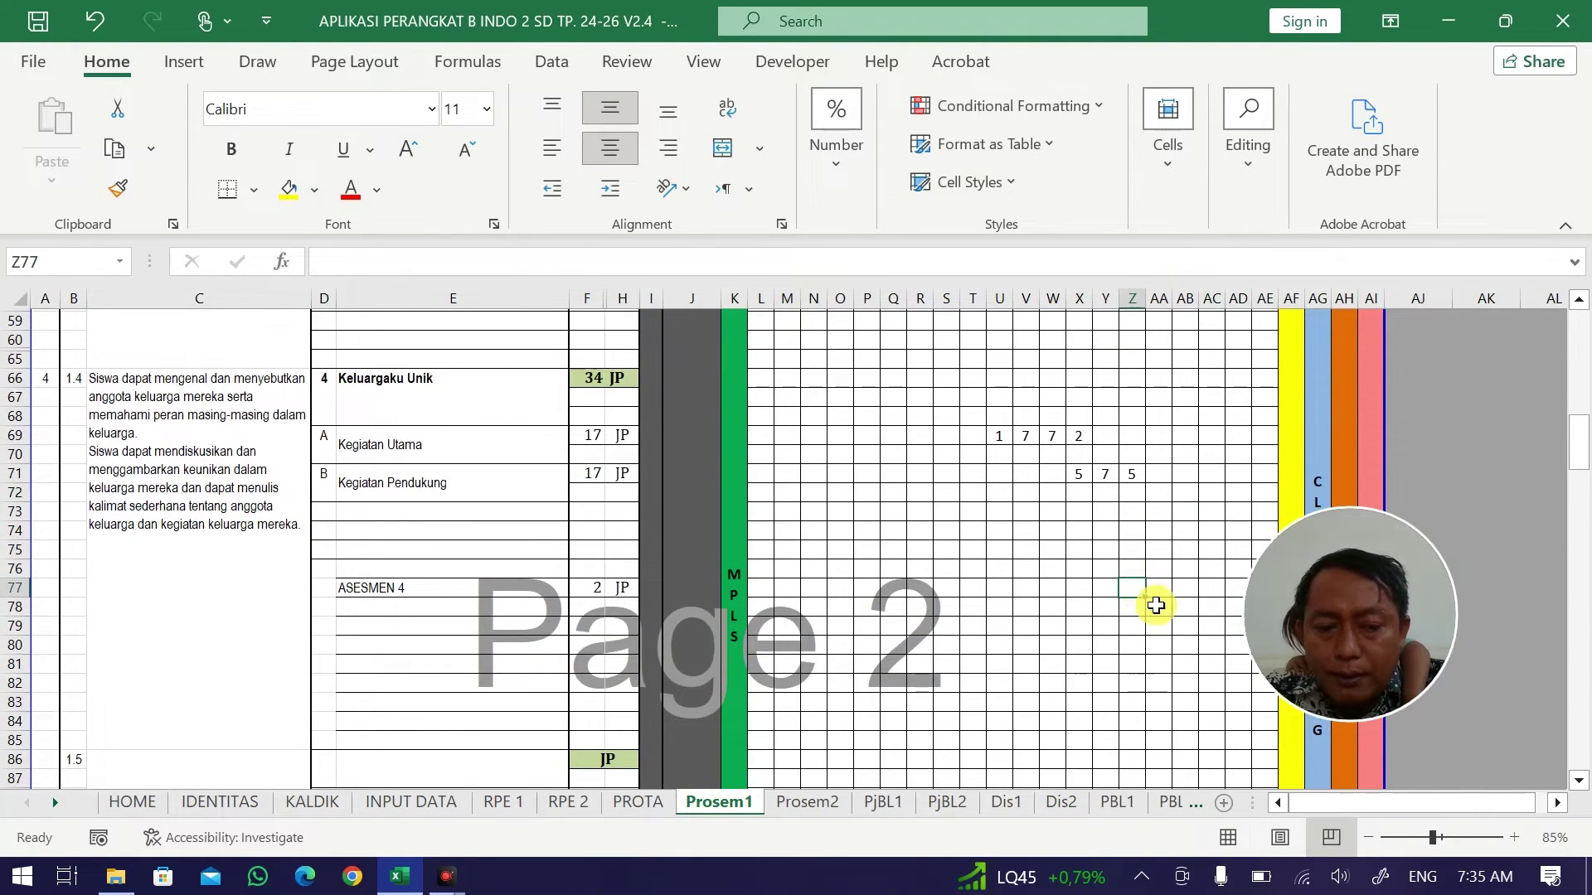
{"action": "type", "text": "2"}
{"action": "left_click", "coordinate": [1170, 614]}
Review the hours distributed over weeks 1 to 5 for Mengenal Perasaan and ASESMEN 1 against their allocations.
{"action": "scroll", "coordinate": [1171, 617], "scroll_direction": "down", "scroll_amount": 2}
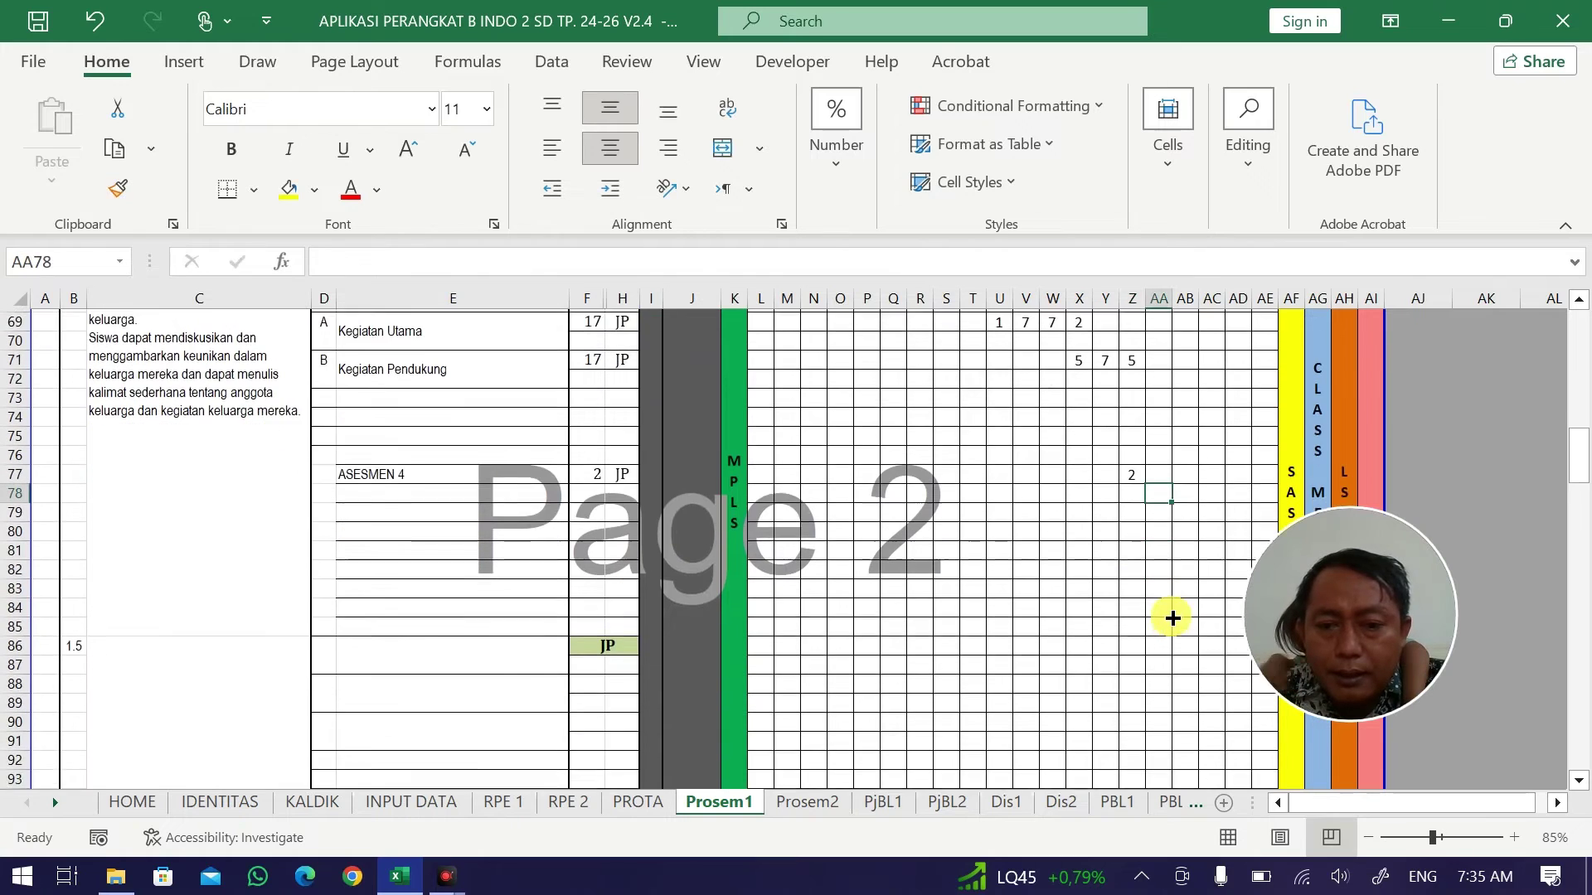
{"action": "scroll", "coordinate": [1171, 618], "scroll_direction": "up", "scroll_amount": 4}
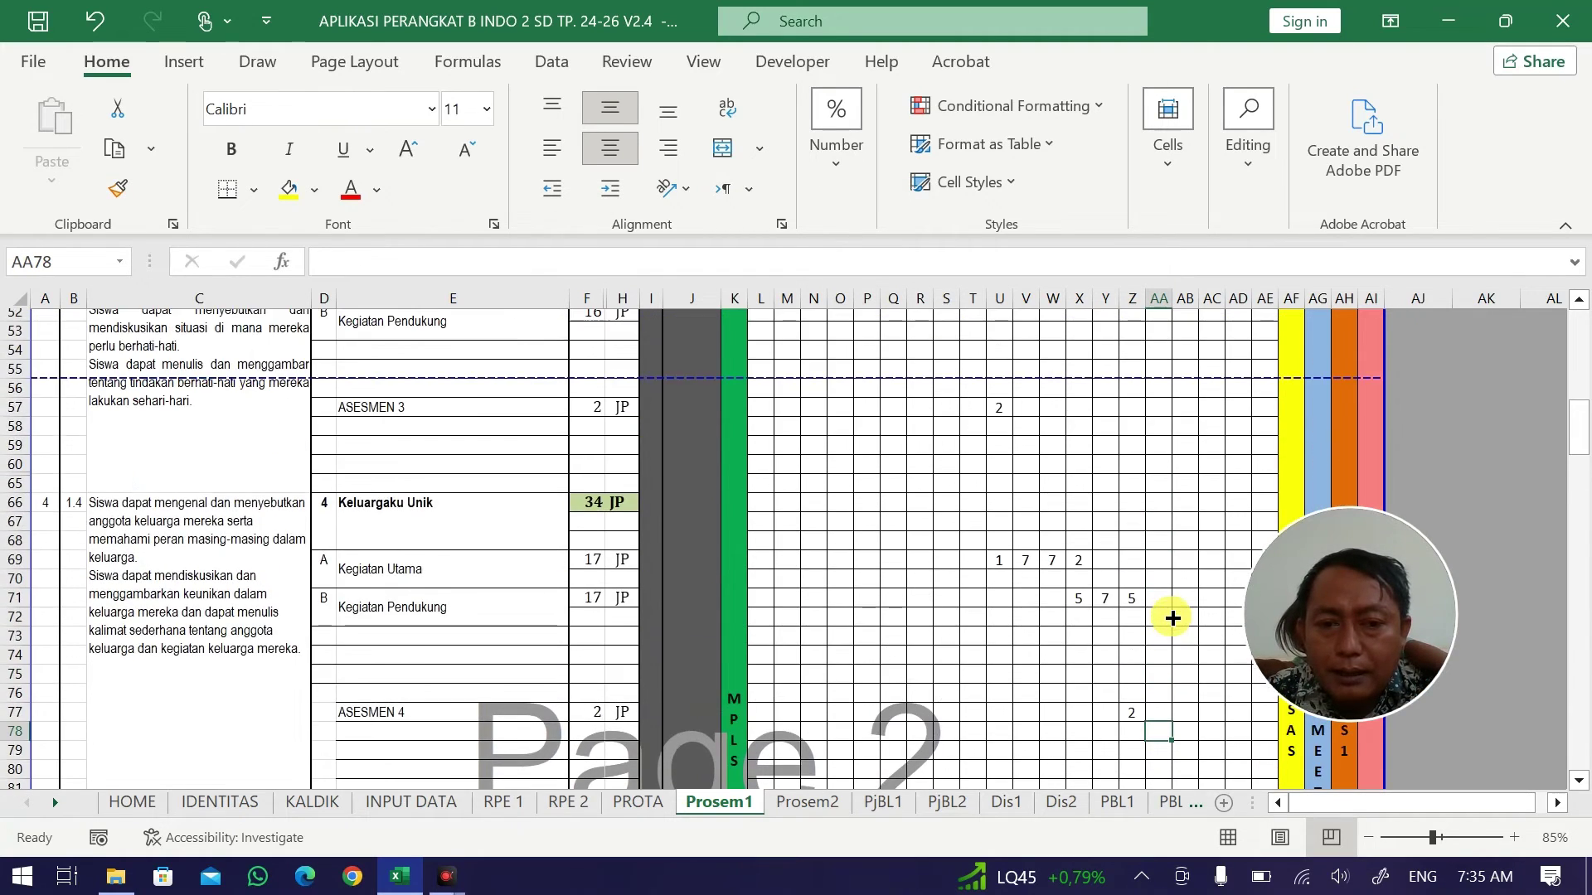
{"action": "scroll", "coordinate": [1171, 618], "scroll_direction": "down", "scroll_amount": 3}
{"action": "scroll", "coordinate": [1171, 618], "scroll_direction": "up", "scroll_amount": 1}
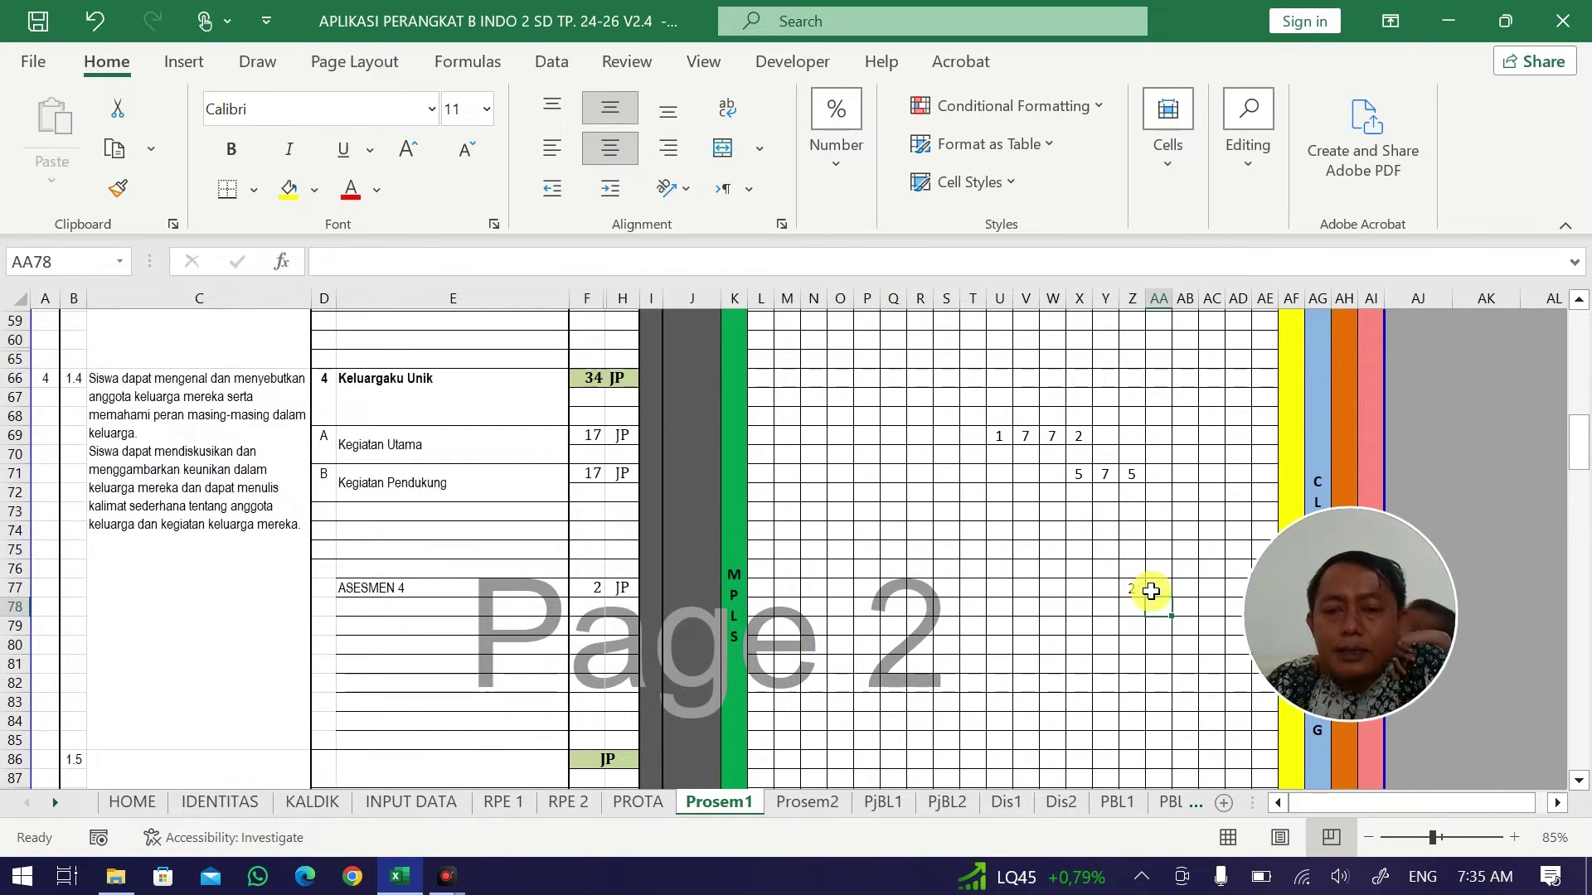
{"action": "scroll", "coordinate": [1149, 590], "scroll_direction": "up", "scroll_amount": 12}
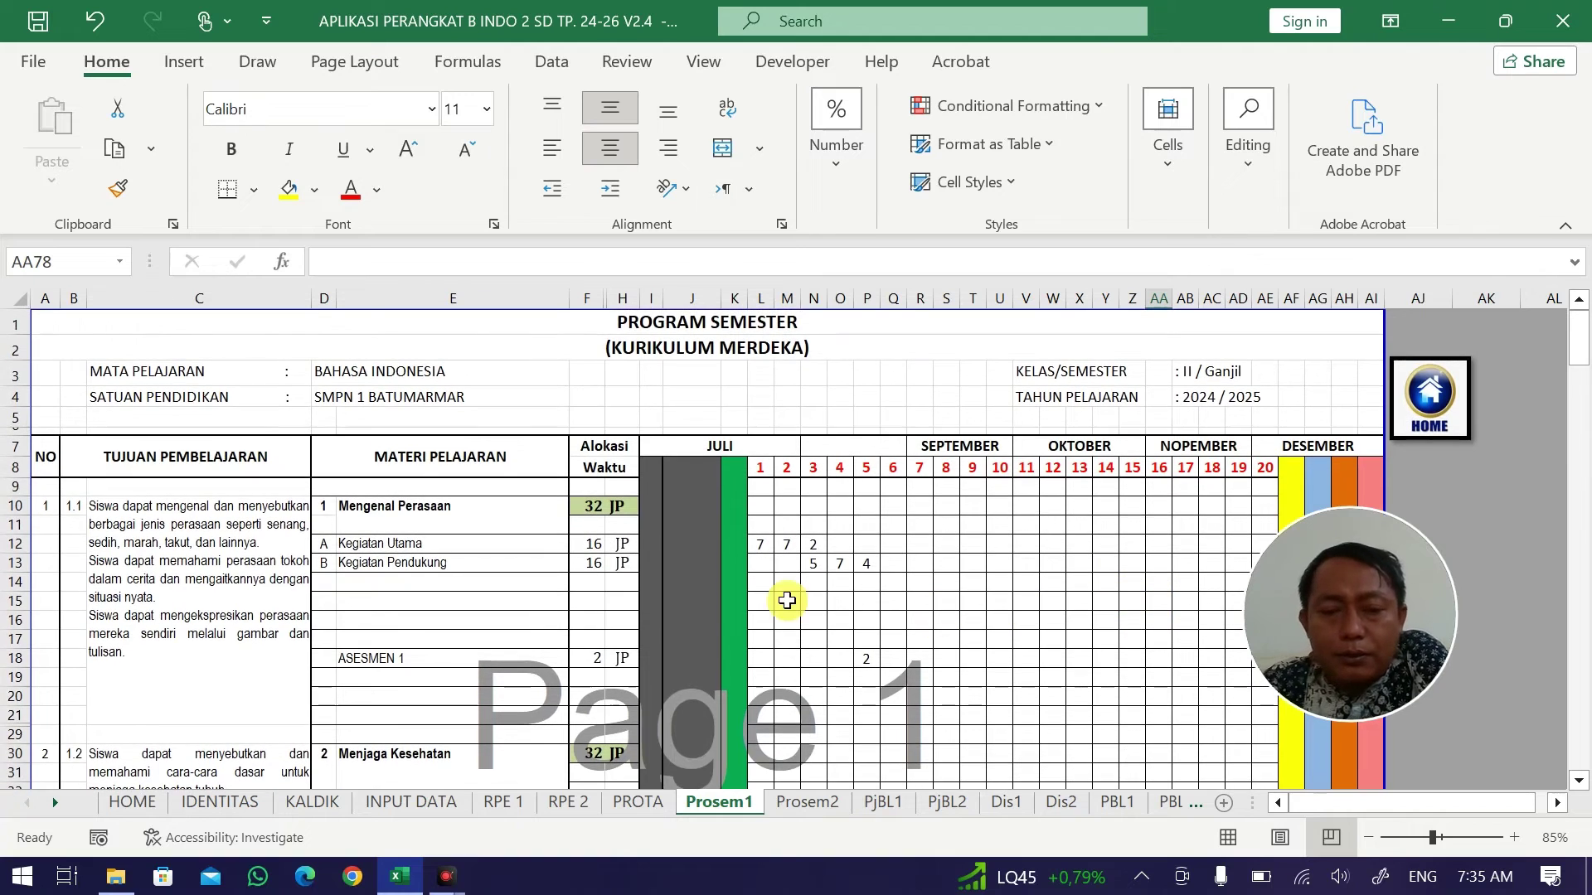
{"action": "left_click", "coordinate": [756, 542]}
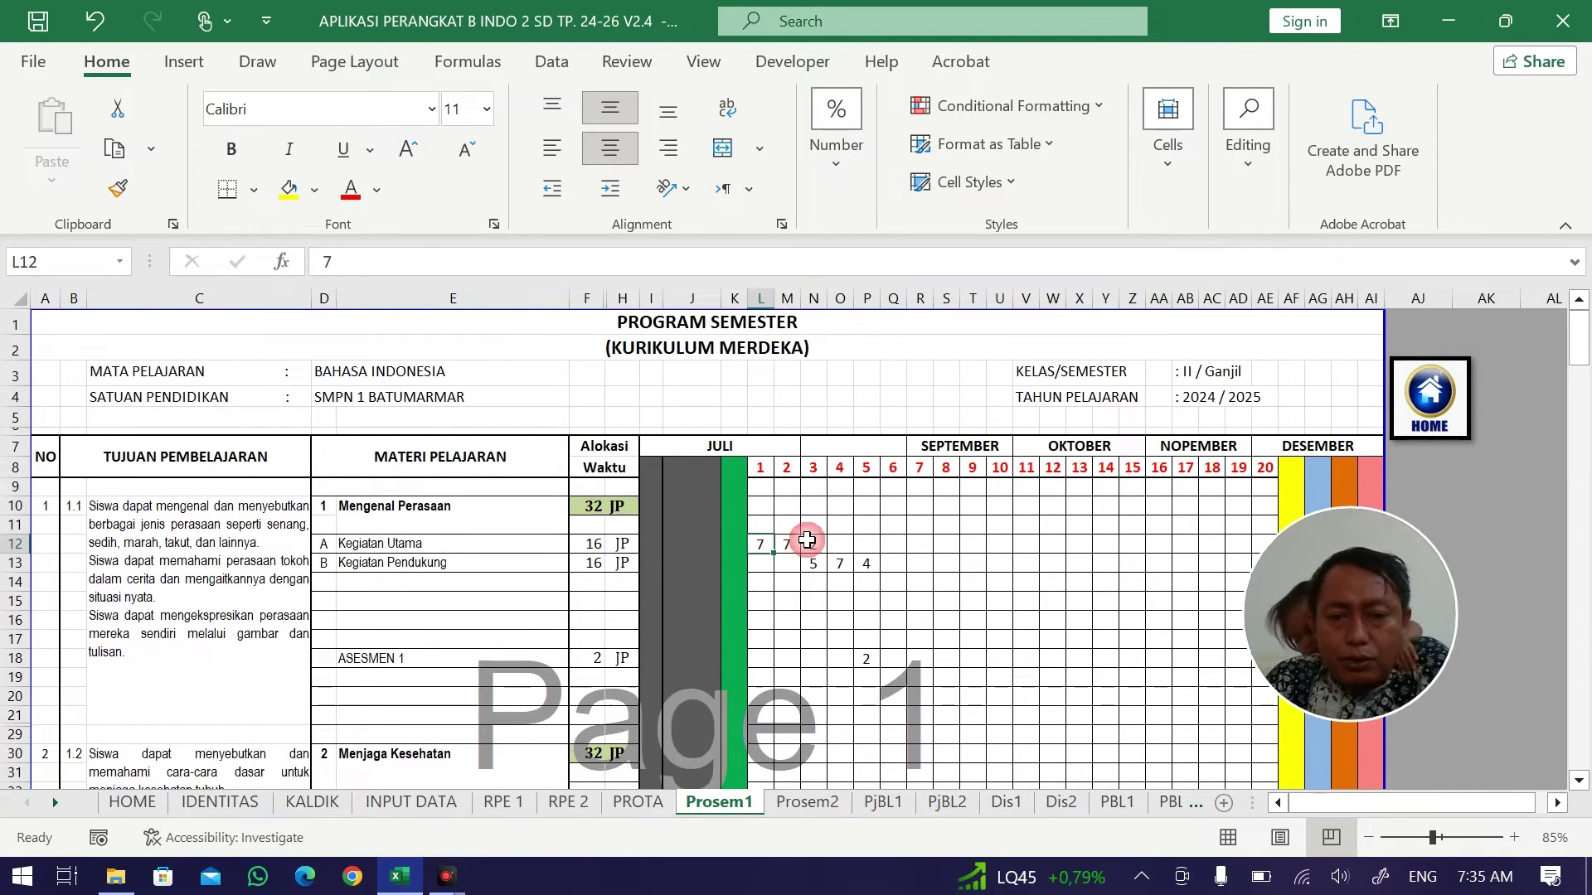
{"action": "left_click", "coordinate": [792, 539]}
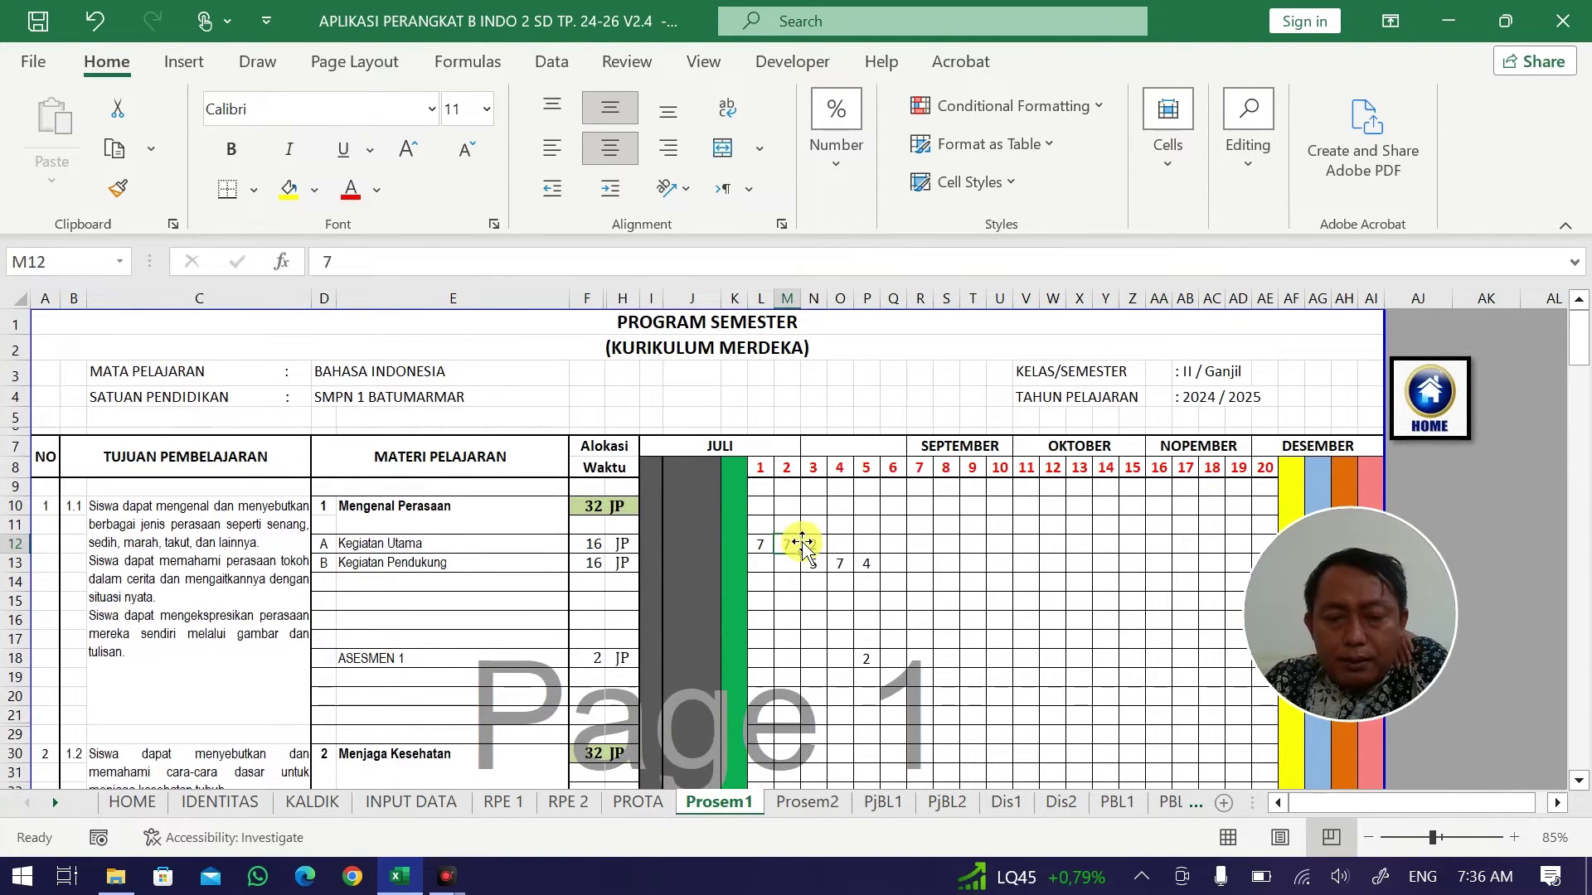
{"action": "left_click", "coordinate": [813, 543]}
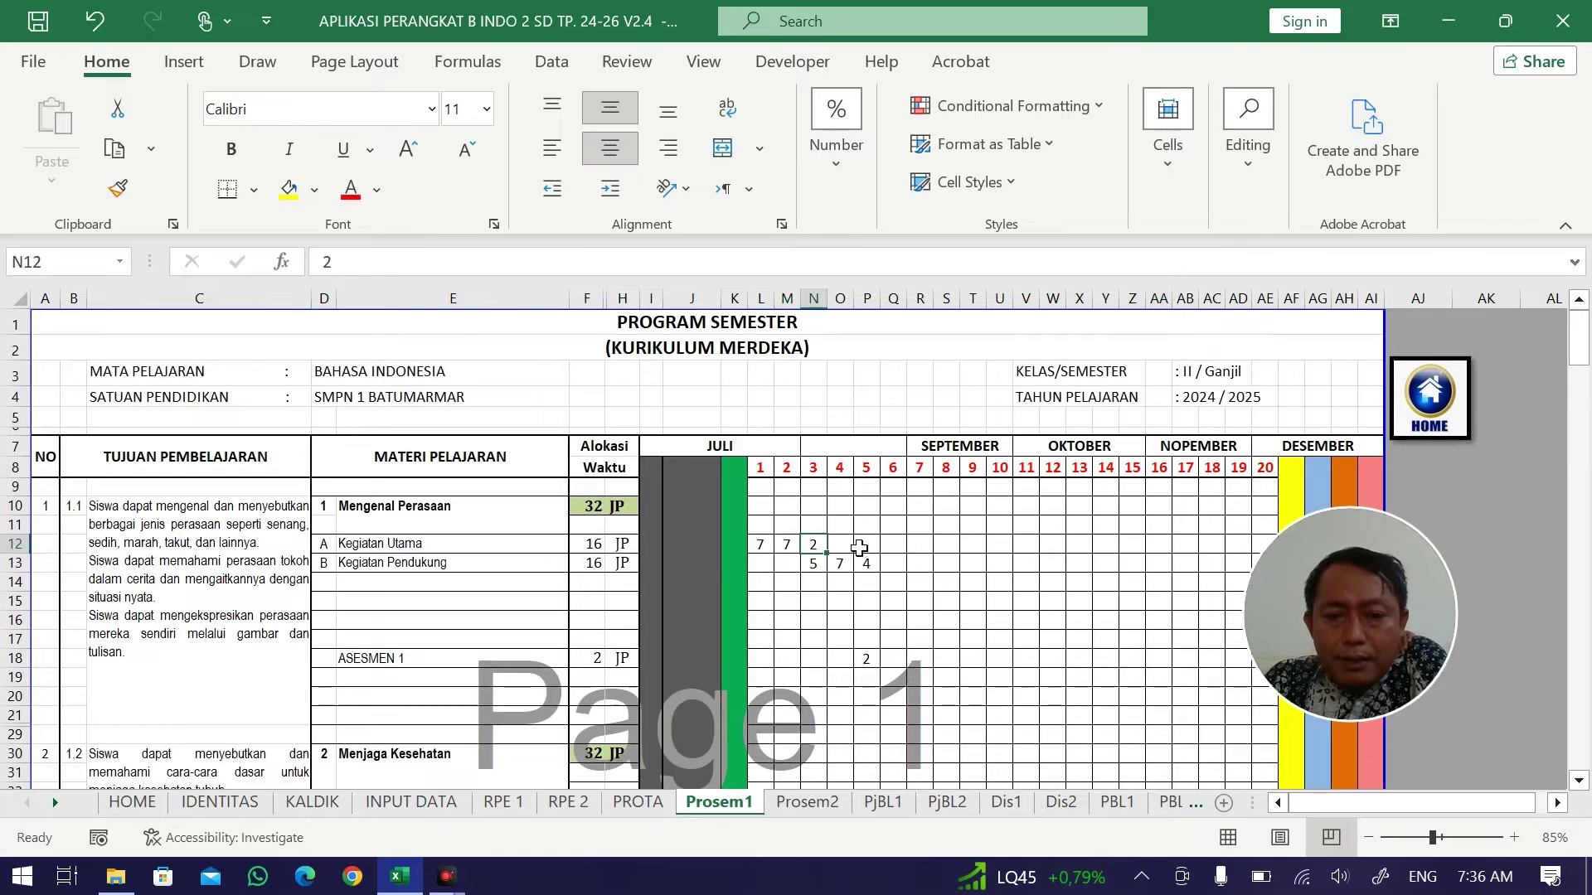
{"action": "left_click", "coordinate": [816, 567]}
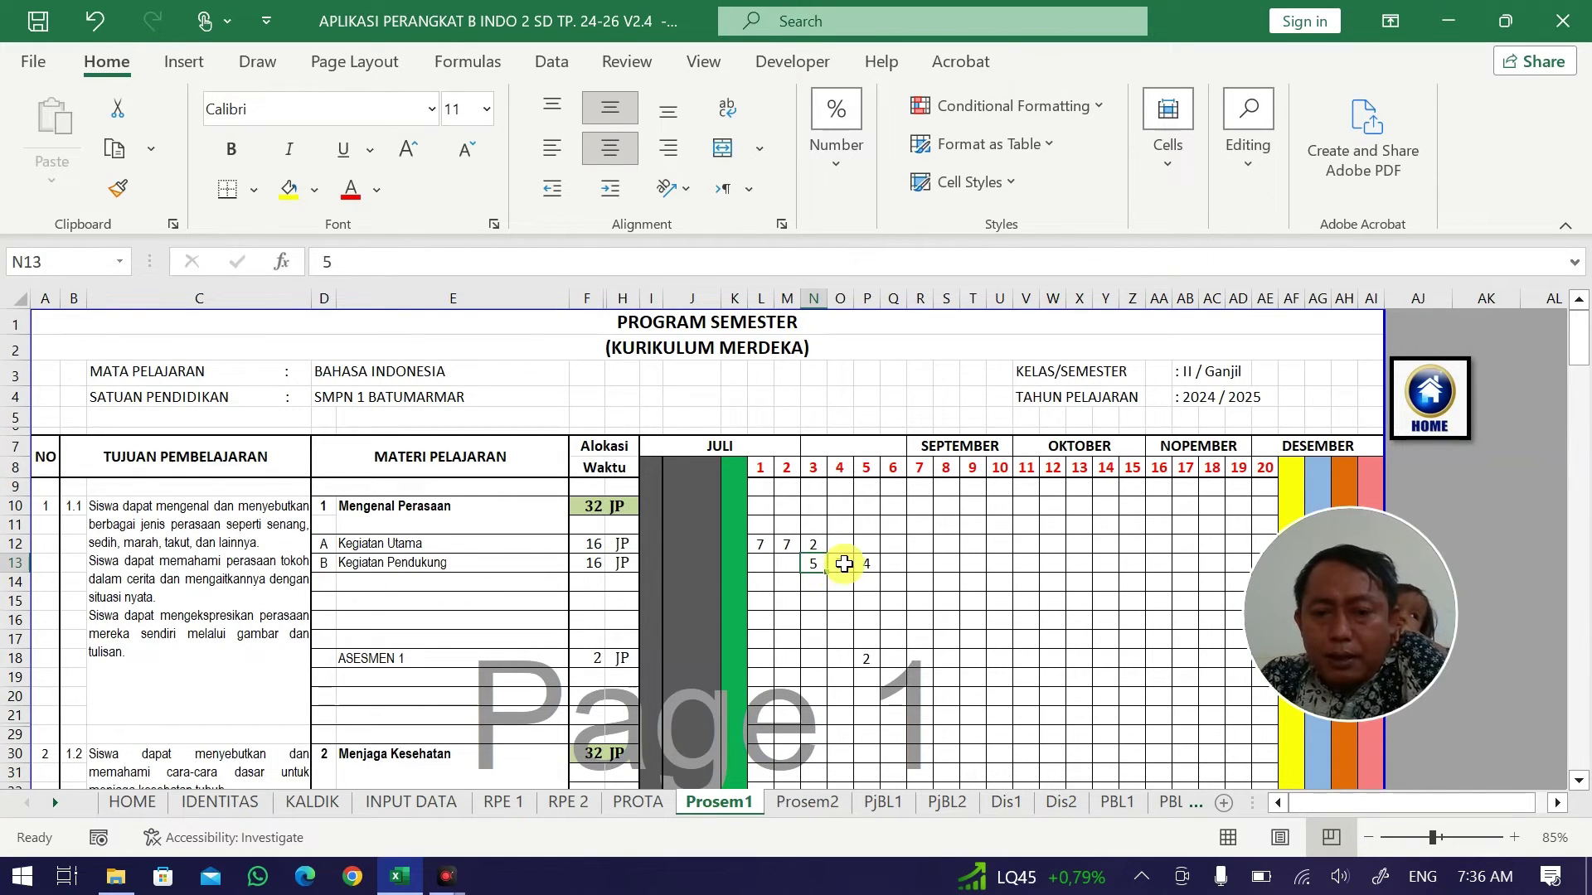
{"action": "left_click", "coordinate": [844, 565]}
{"action": "left_click", "coordinate": [867, 562]}
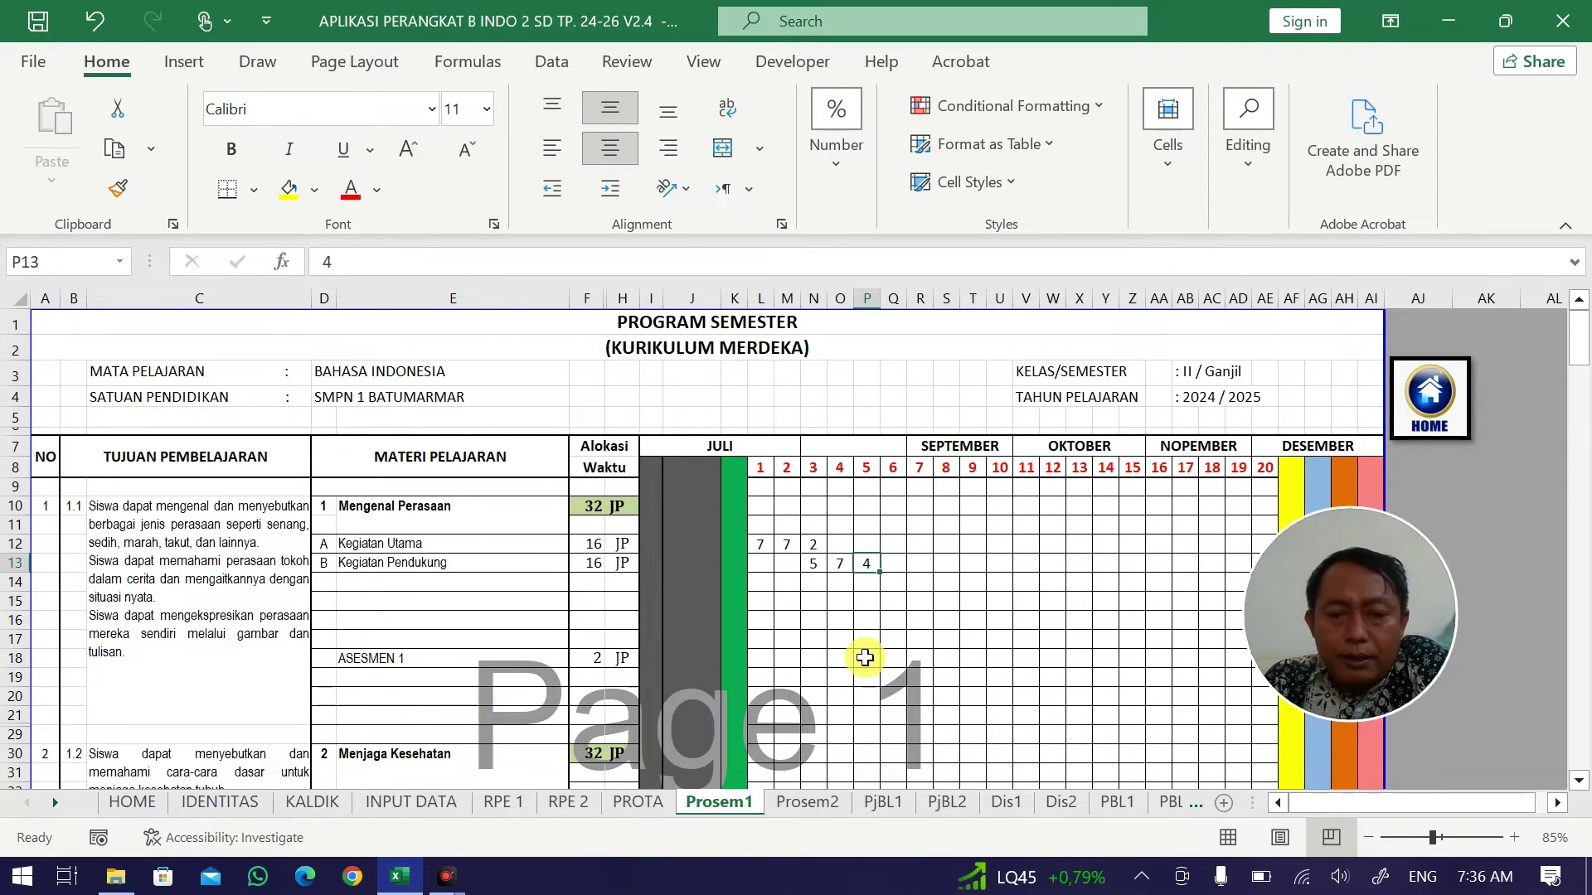
{"action": "left_click", "coordinate": [879, 658]}
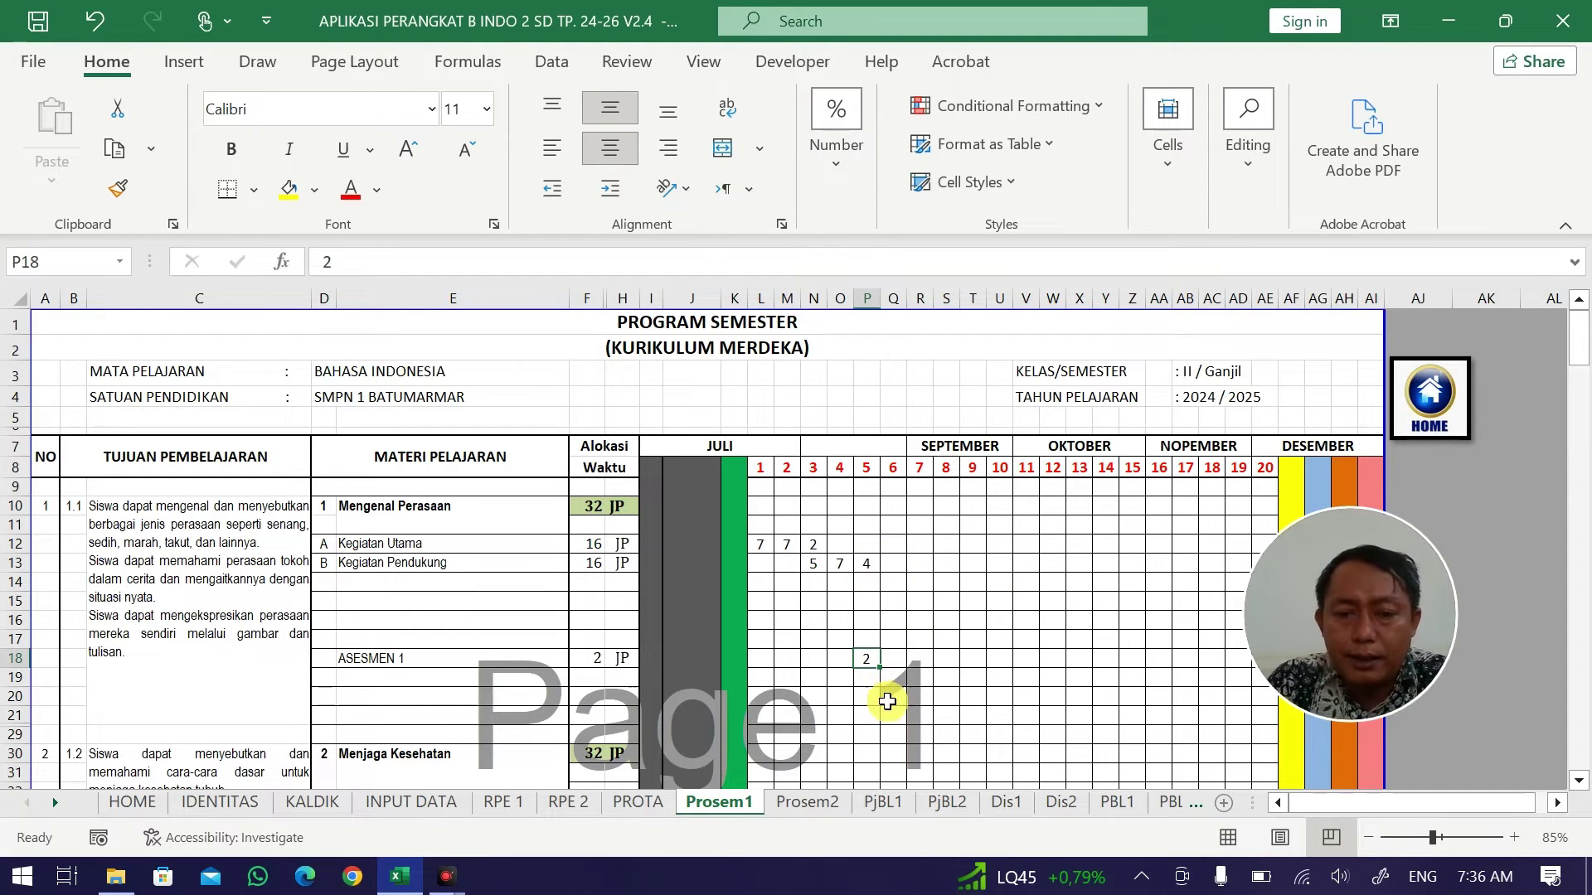
Review the Kegiatan Utama hours of Menjaga Kesehatan across weeks 5 to 8, in P33:S33.
{"action": "scroll", "coordinate": [887, 702], "scroll_direction": "down", "scroll_amount": 3}
{"action": "left_click", "coordinate": [871, 626]}
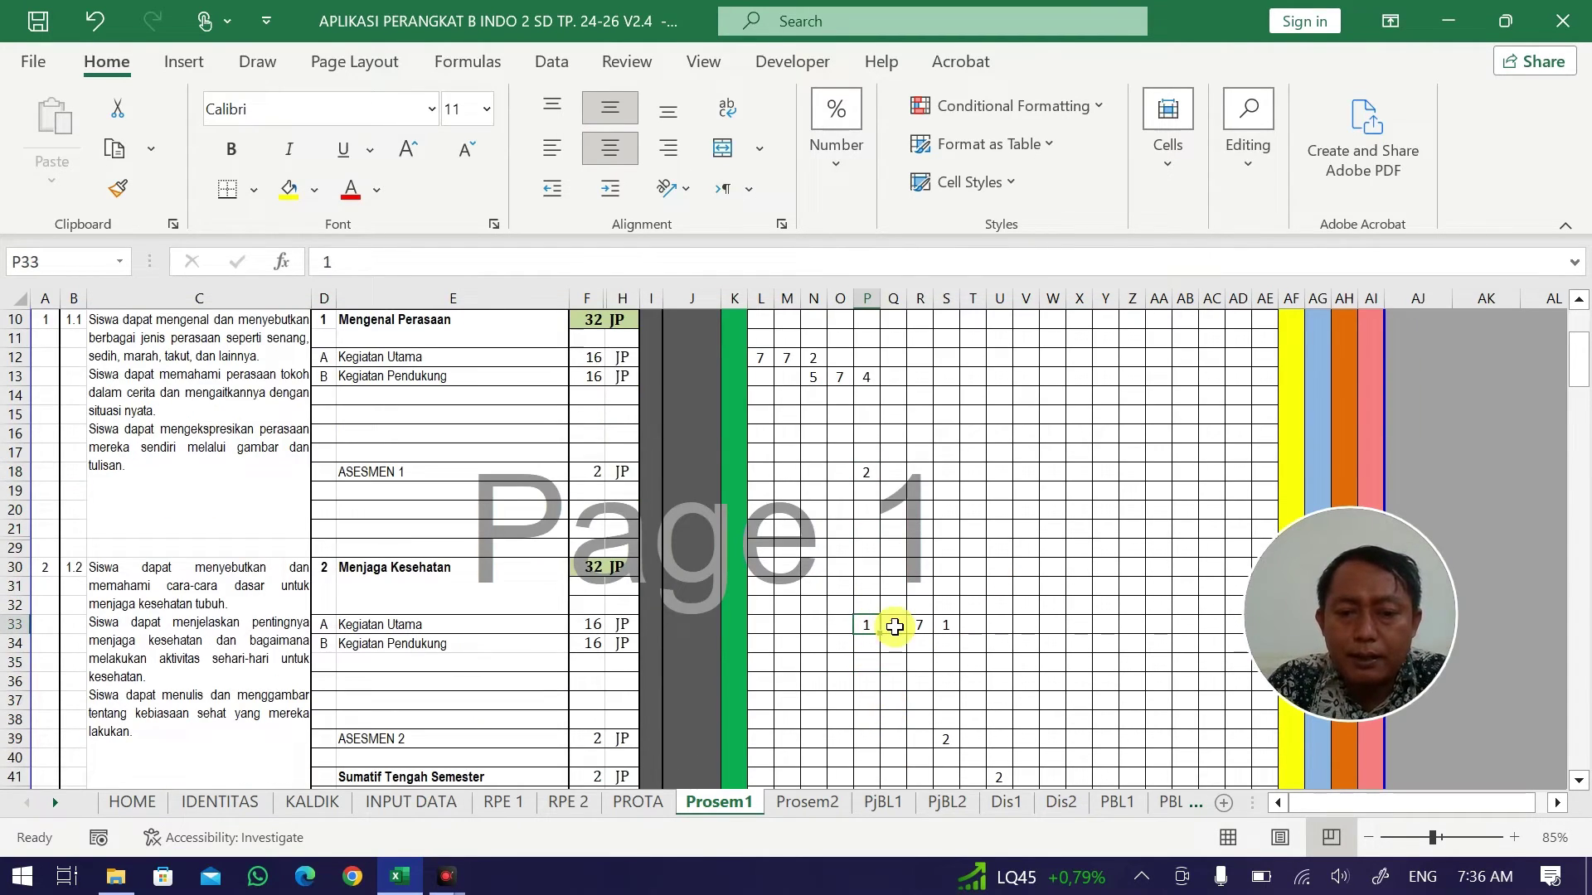
{"action": "left_click", "coordinate": [897, 626]}
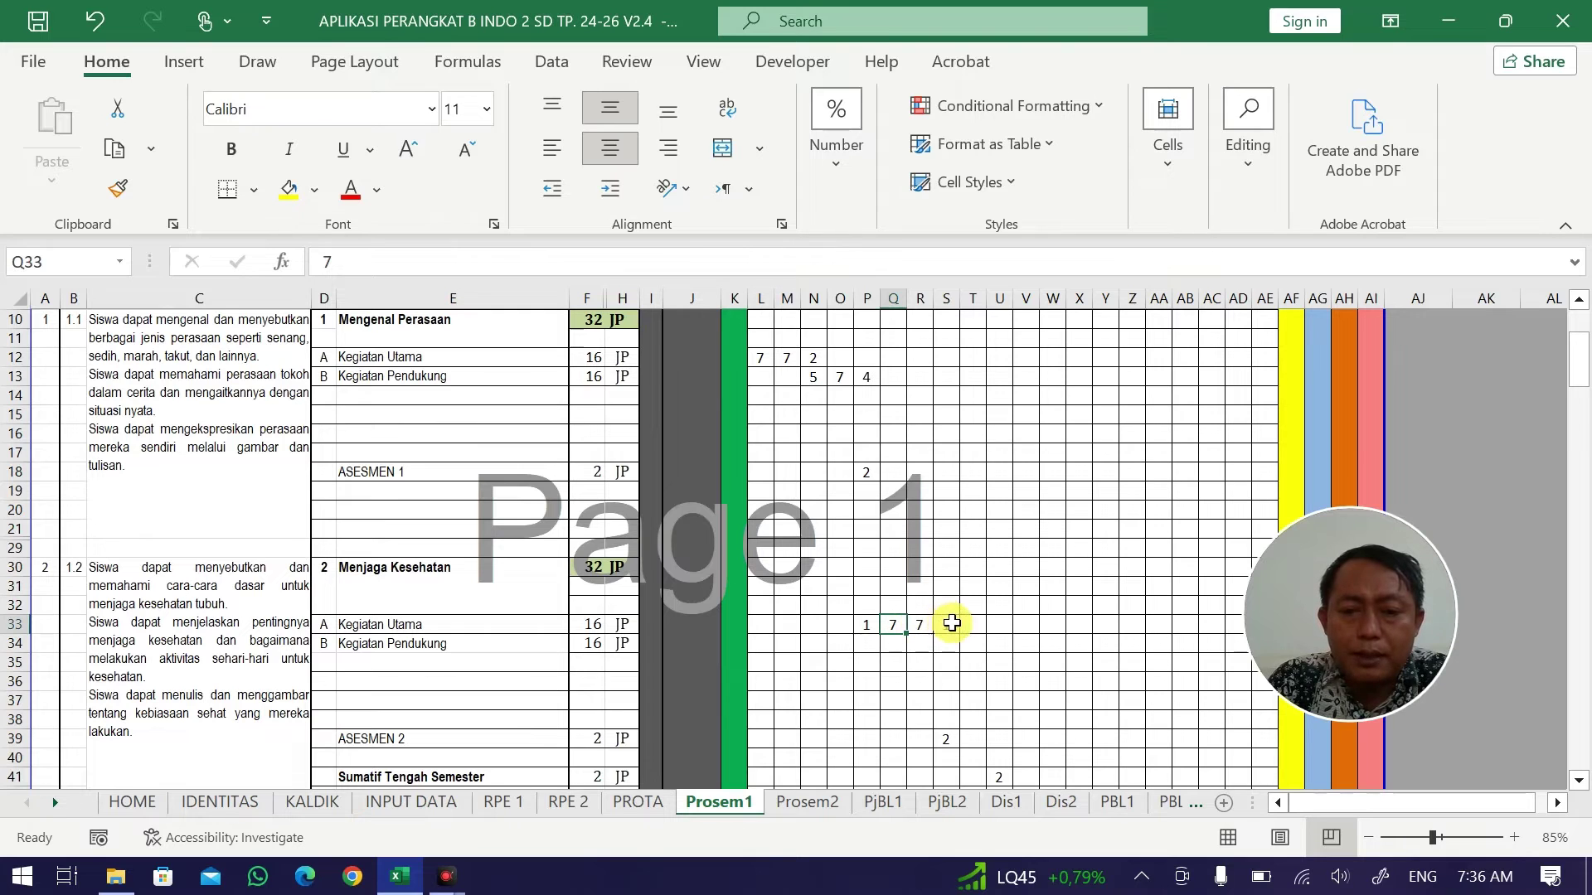
{"action": "left_click", "coordinate": [951, 624]}
{"action": "left_click_drag", "start_coordinate": [946, 733], "coordinate": [1177, 665]}
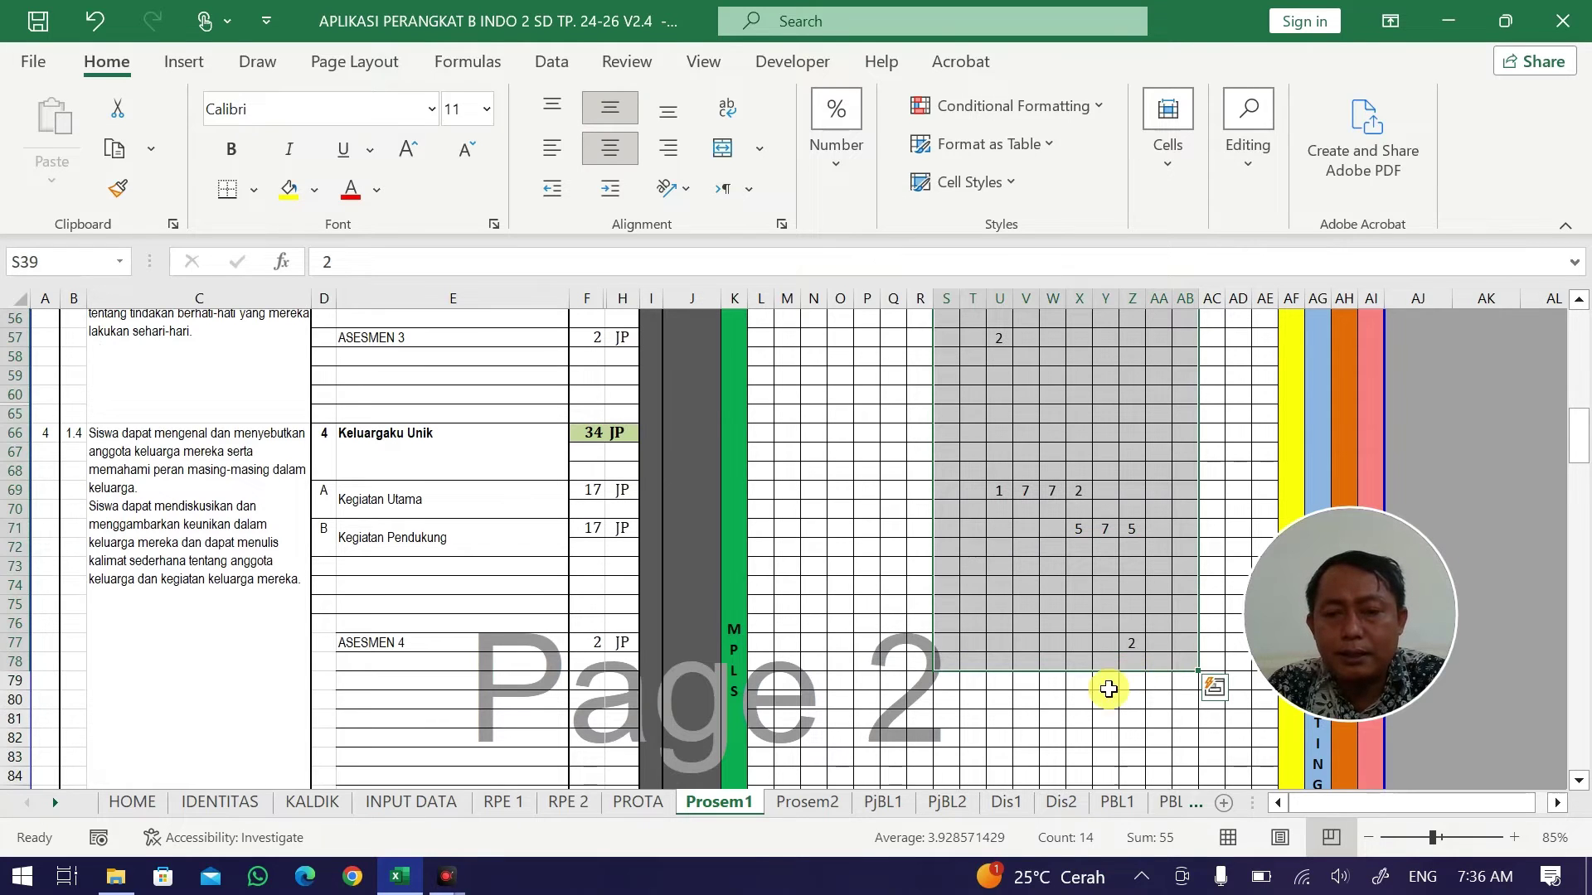
{"action": "key", "text": "ctrl+c"}
{"action": "scroll", "coordinate": [1096, 697], "scroll_direction": "up", "scroll_amount": 10}
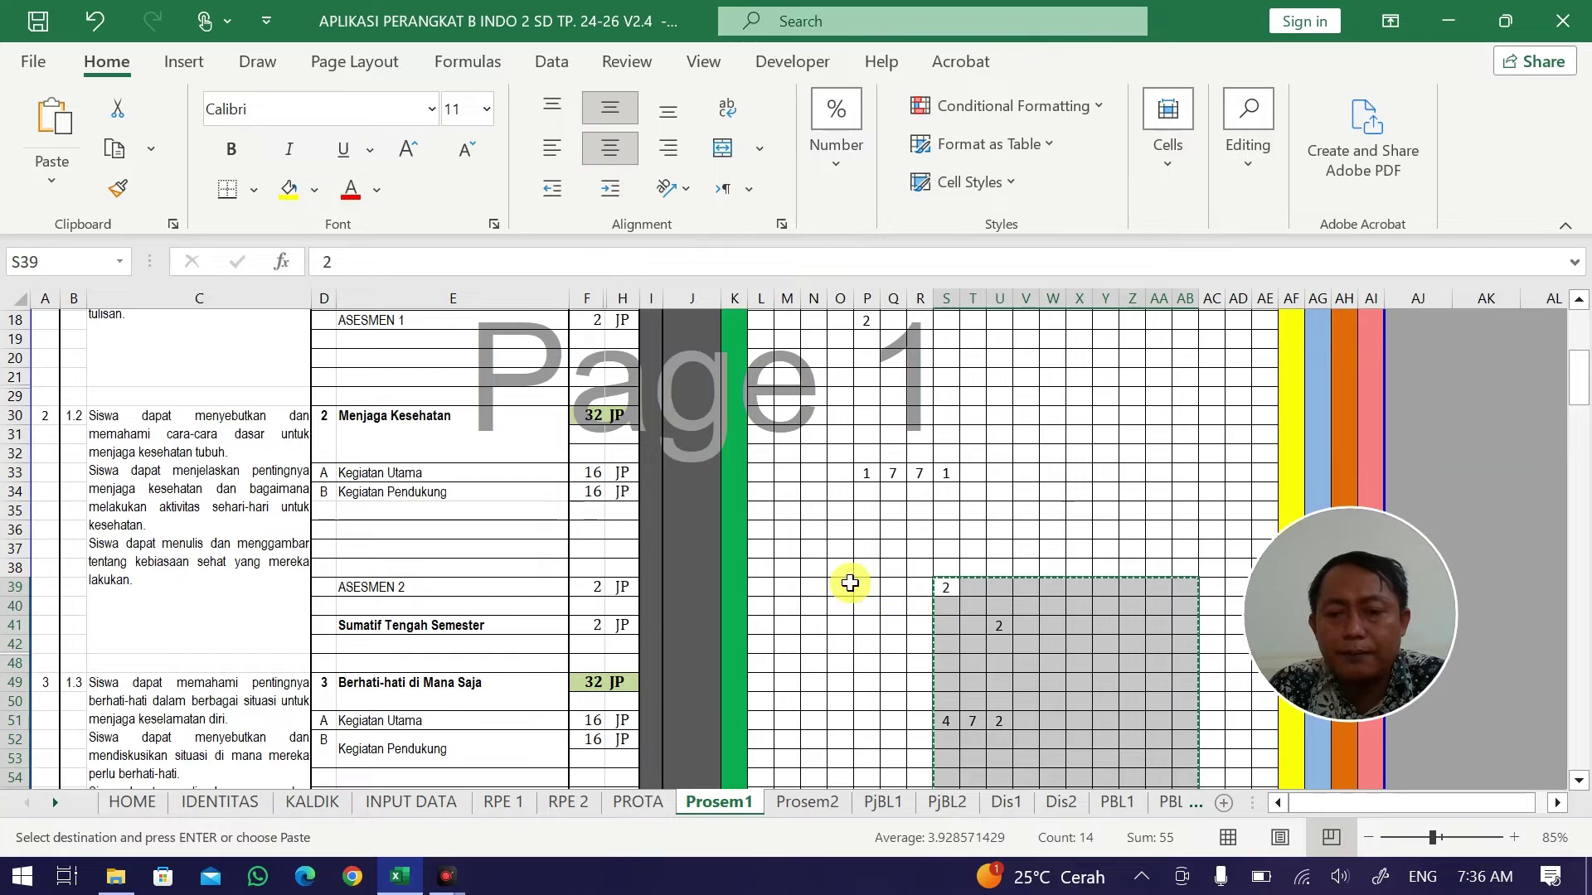
{"action": "left_click_drag", "start_coordinate": [842, 587], "coordinate": [1206, 753]}
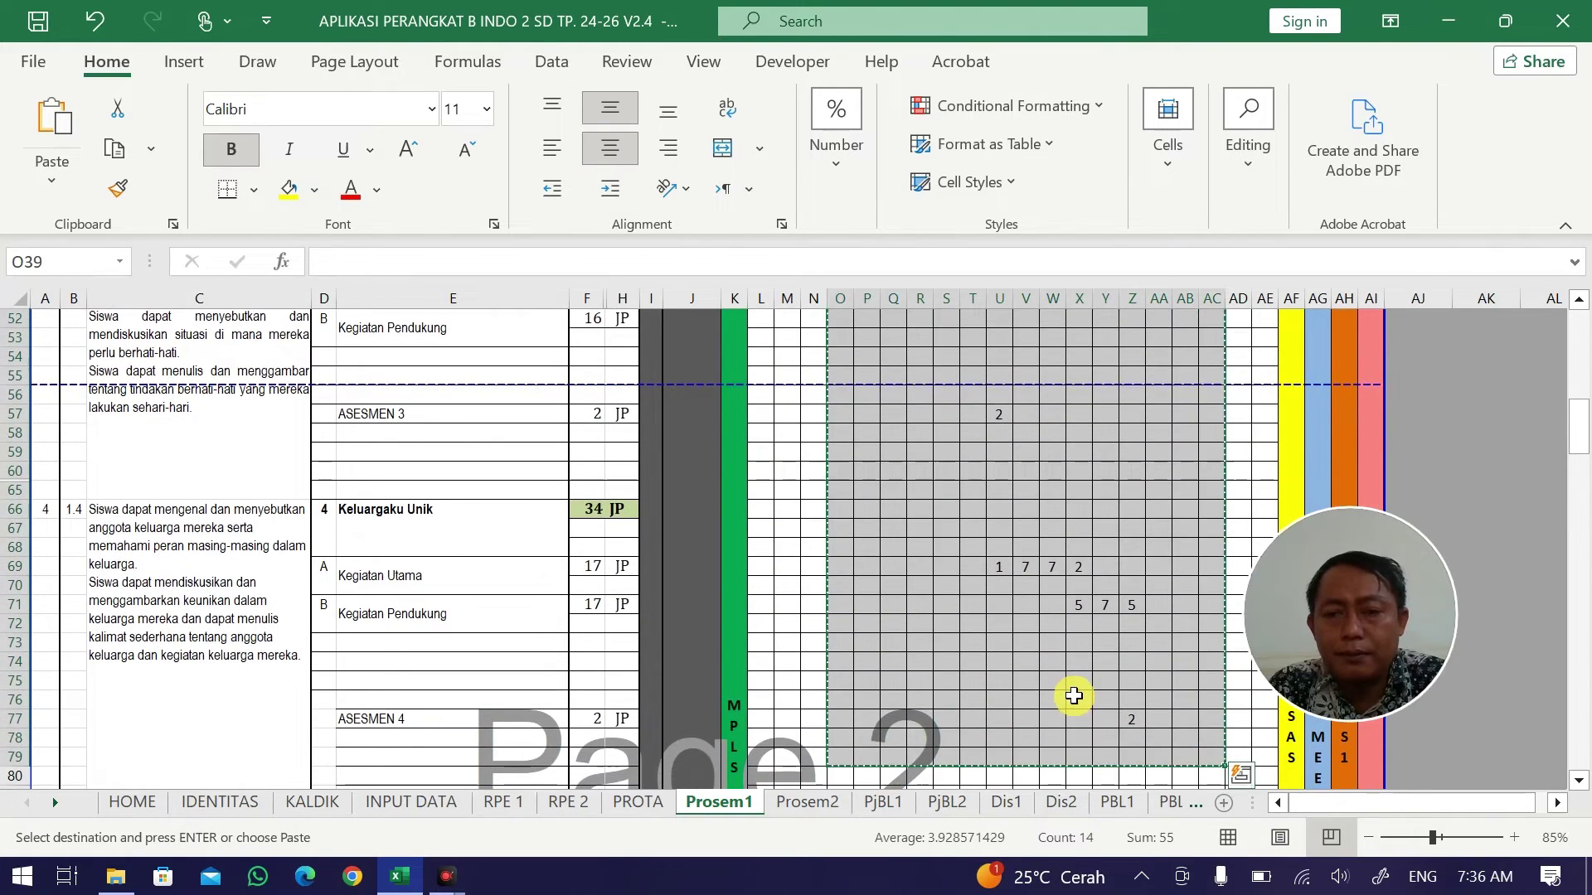
{"action": "scroll", "coordinate": [1069, 697], "scroll_direction": "up", "scroll_amount": 7}
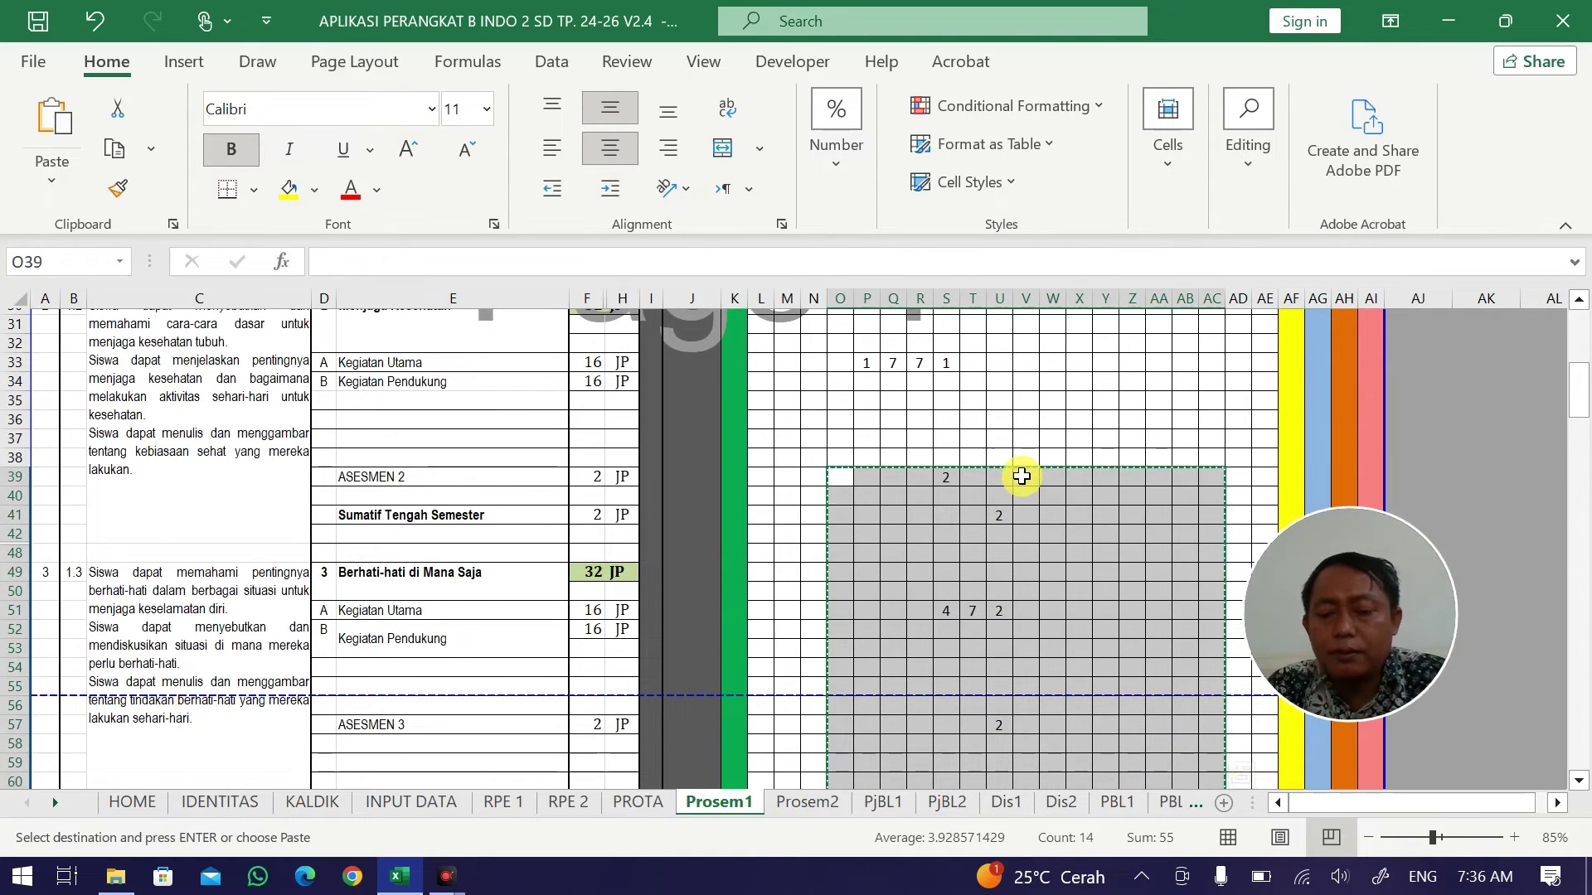
{"action": "key", "text": "Delete"}
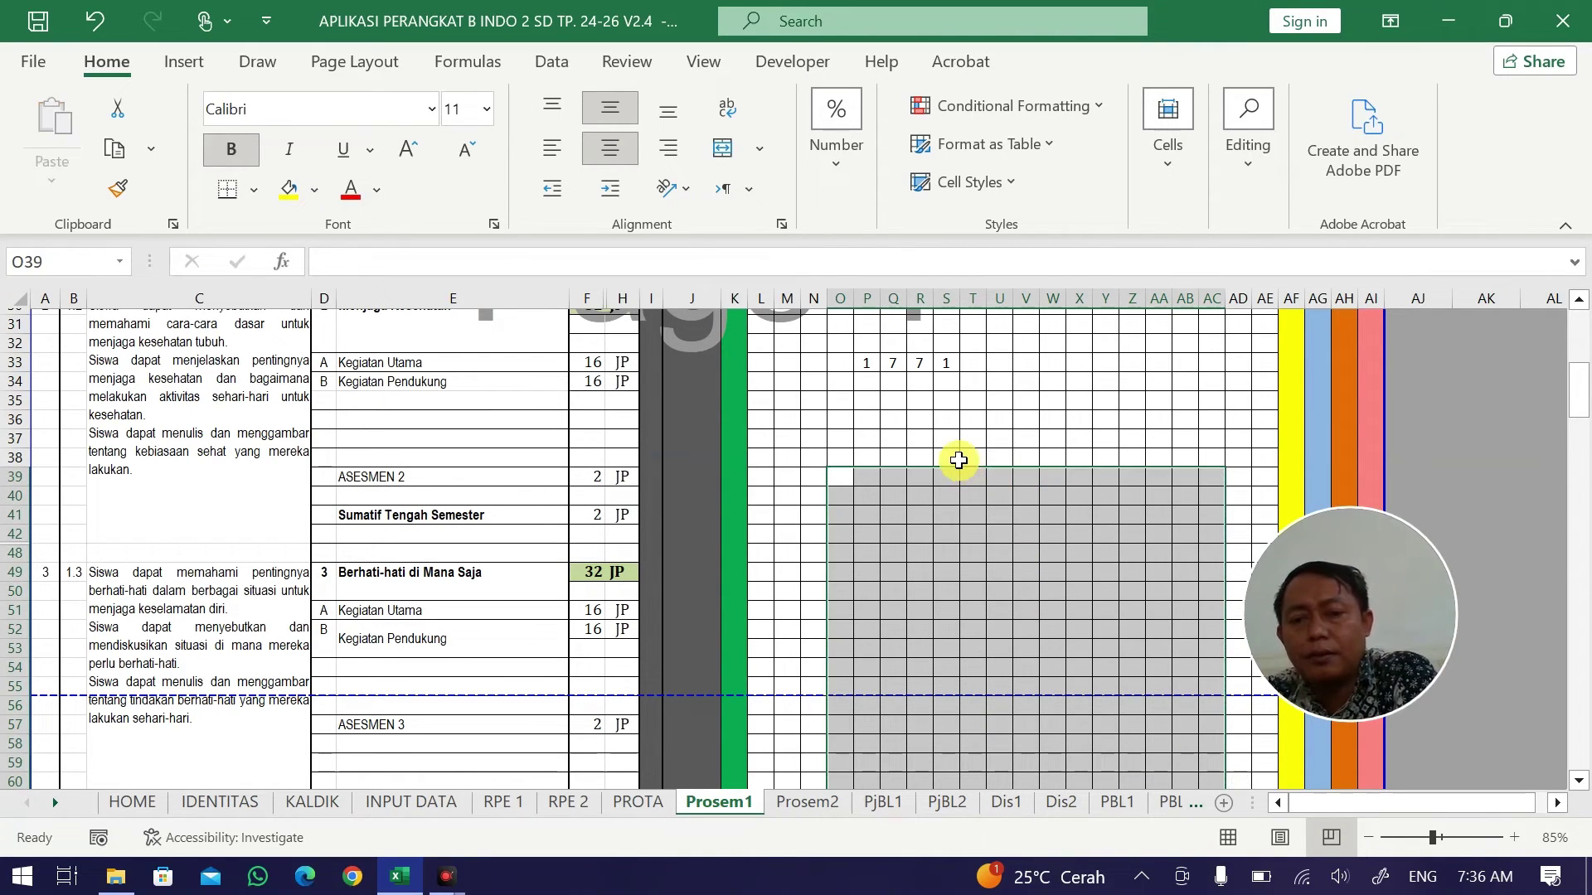
{"action": "key", "text": "ctrl+z"}
Clear the distributed hours from the ASESMEN 2 row downward, starting at week 8, in S39:AD102.
{"action": "left_click", "coordinate": [963, 440]}
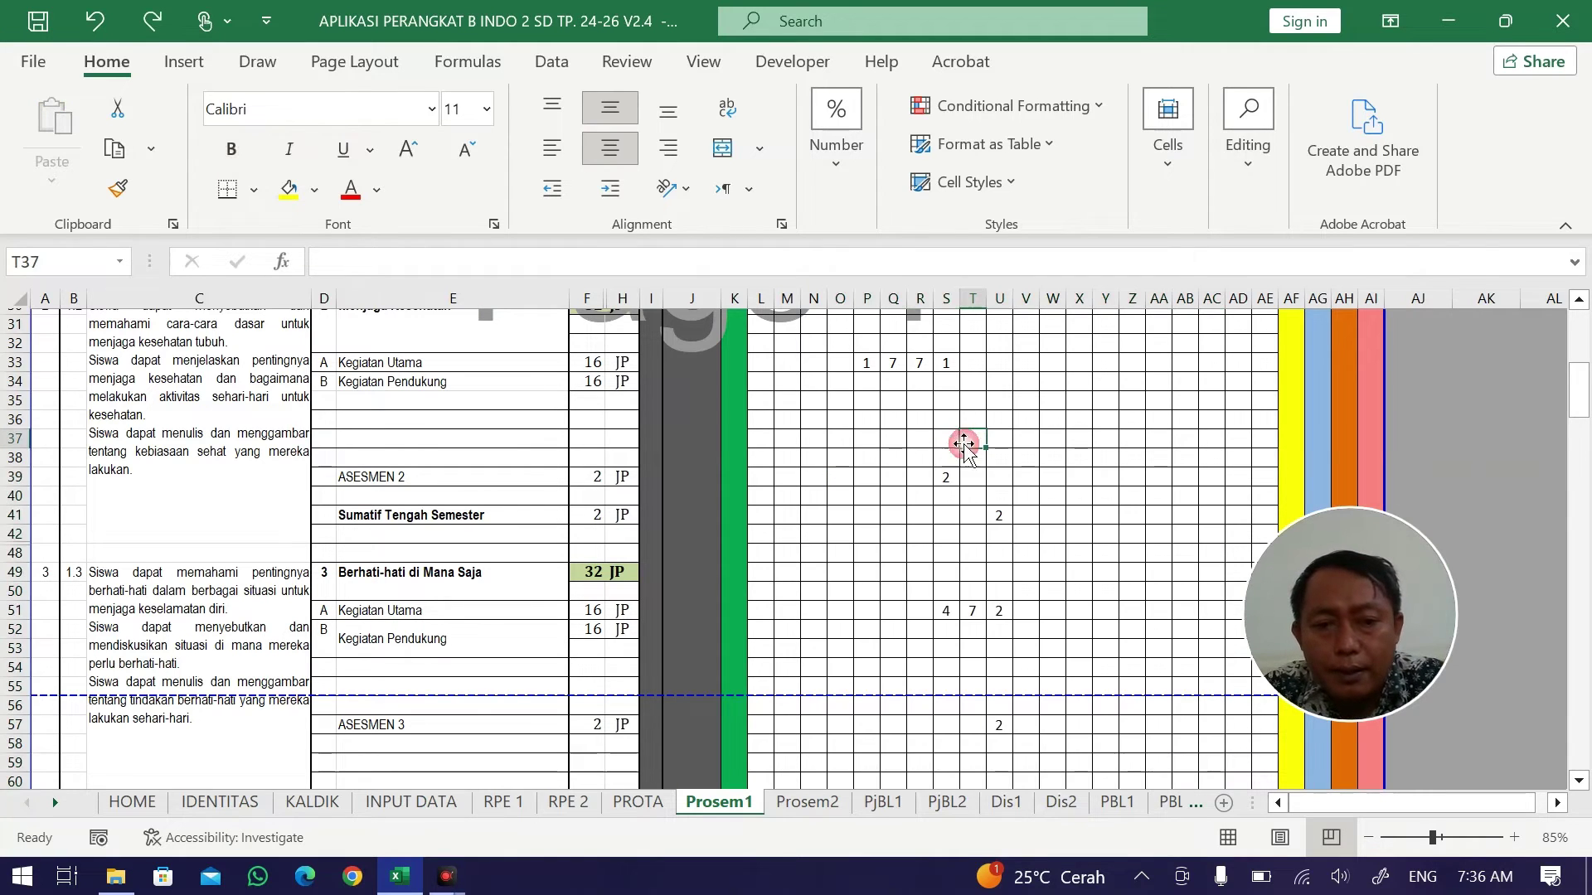
{"action": "left_click", "coordinate": [947, 382]}
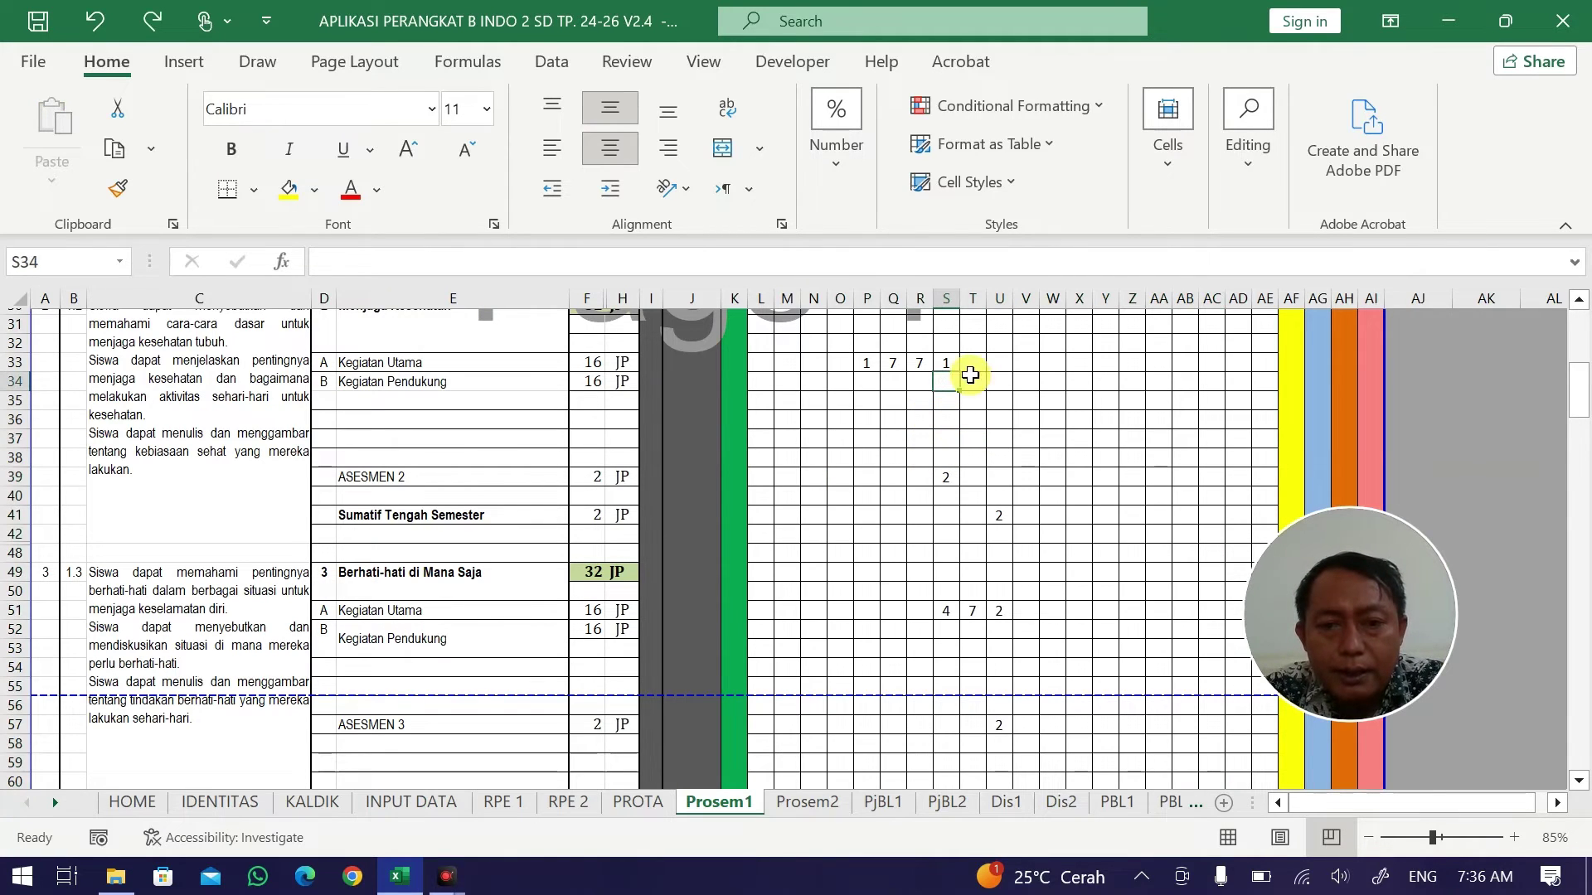
{"action": "left_click_drag", "start_coordinate": [946, 476], "coordinate": [1231, 735]}
{"action": "key", "text": "Delete"}
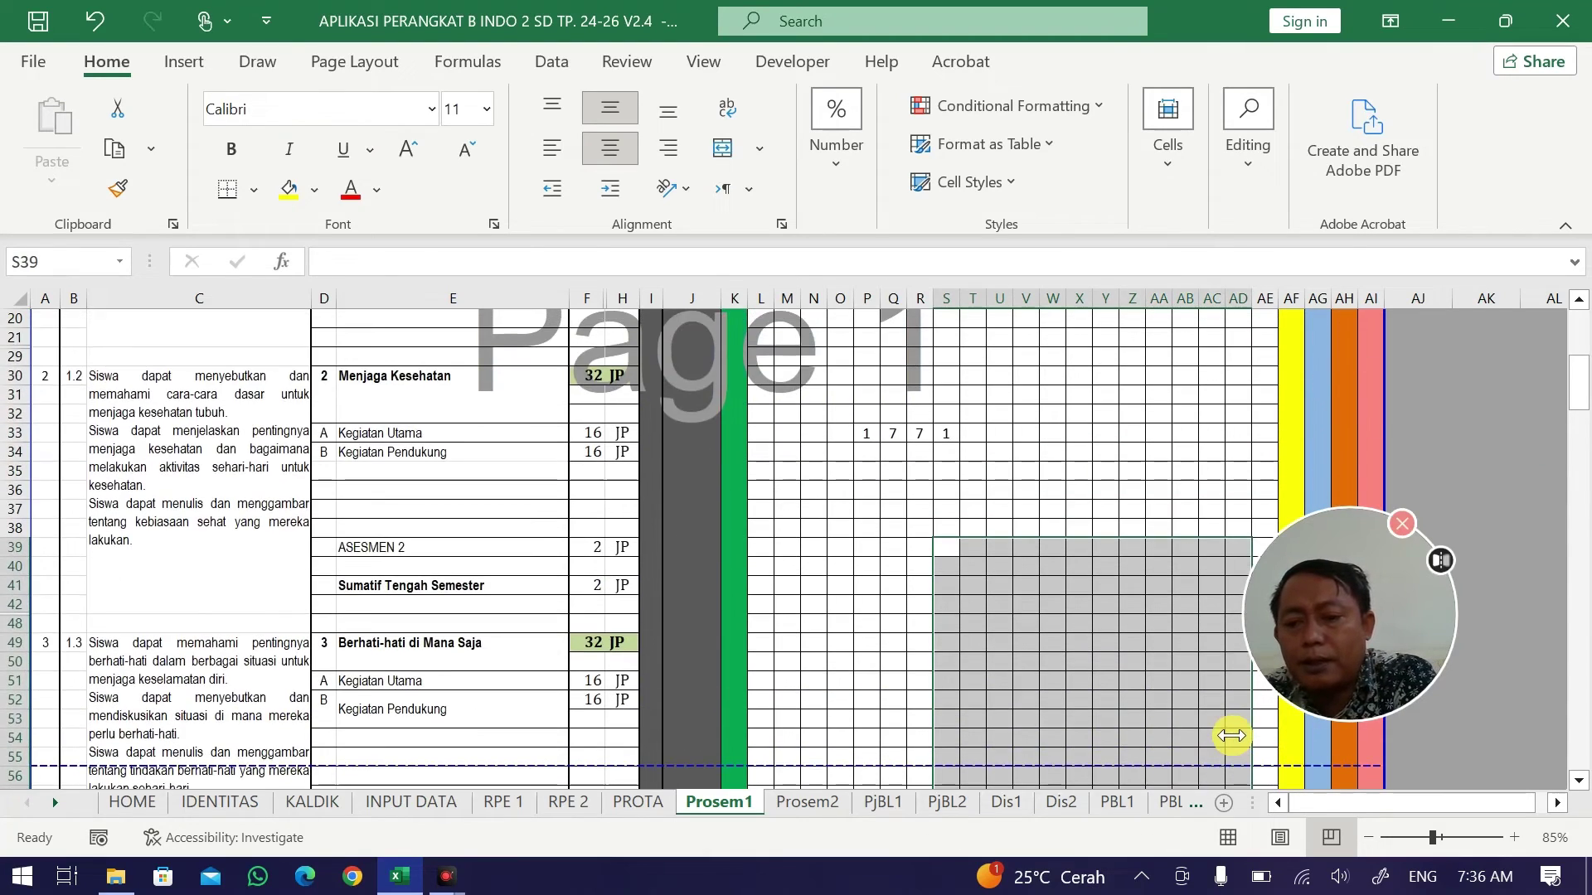
{"action": "scroll", "coordinate": [1177, 680], "scroll_direction": "down", "scroll_amount": 20}
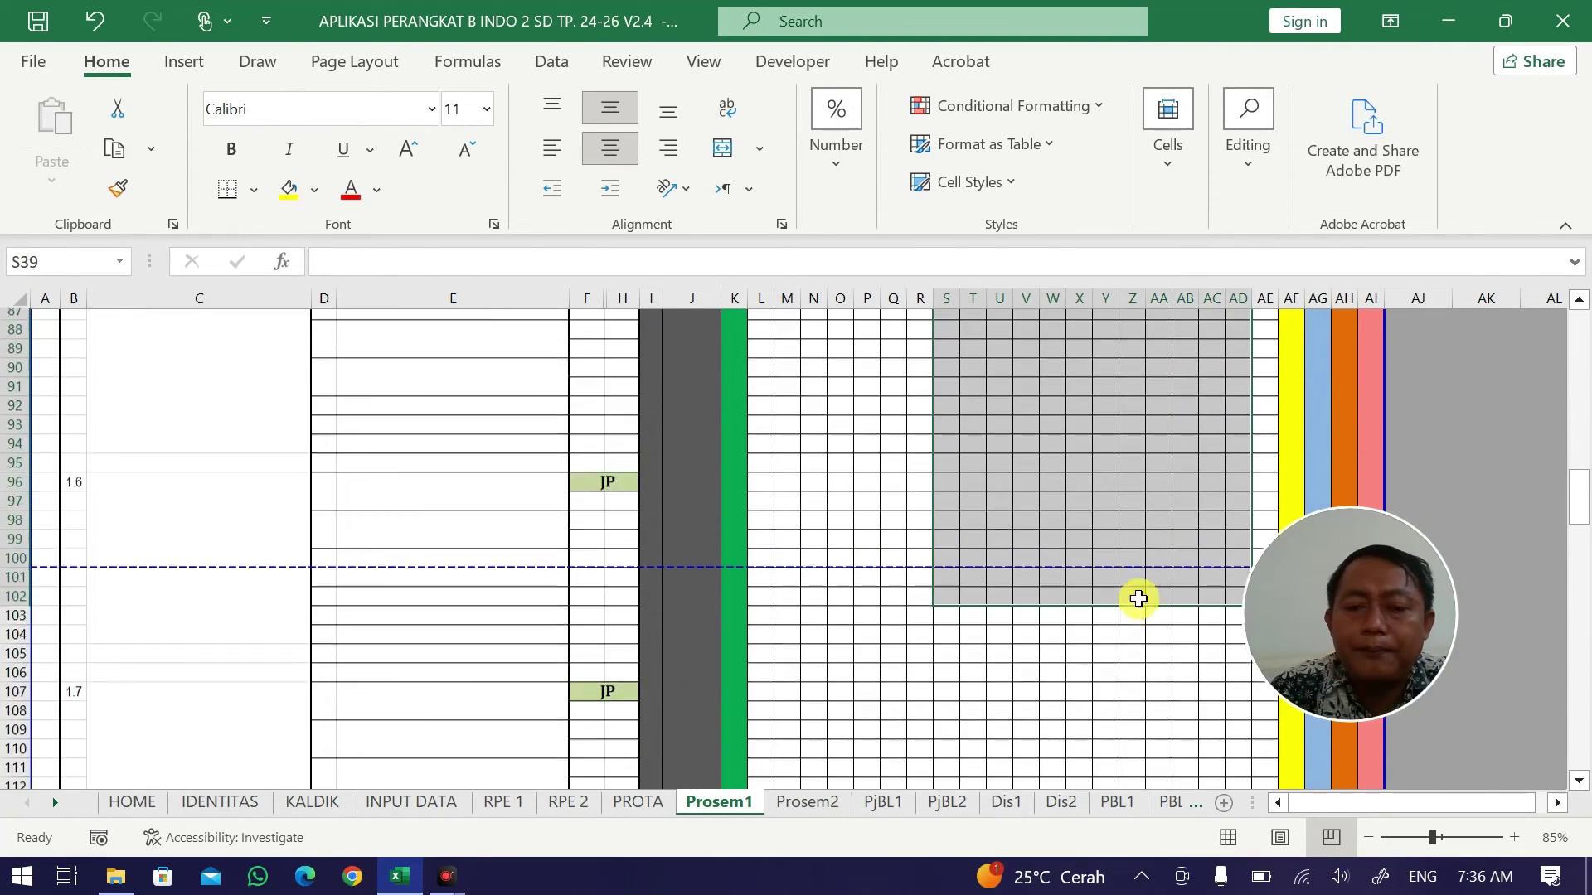
{"action": "scroll", "coordinate": [1144, 588], "scroll_direction": "up", "scroll_amount": 20}
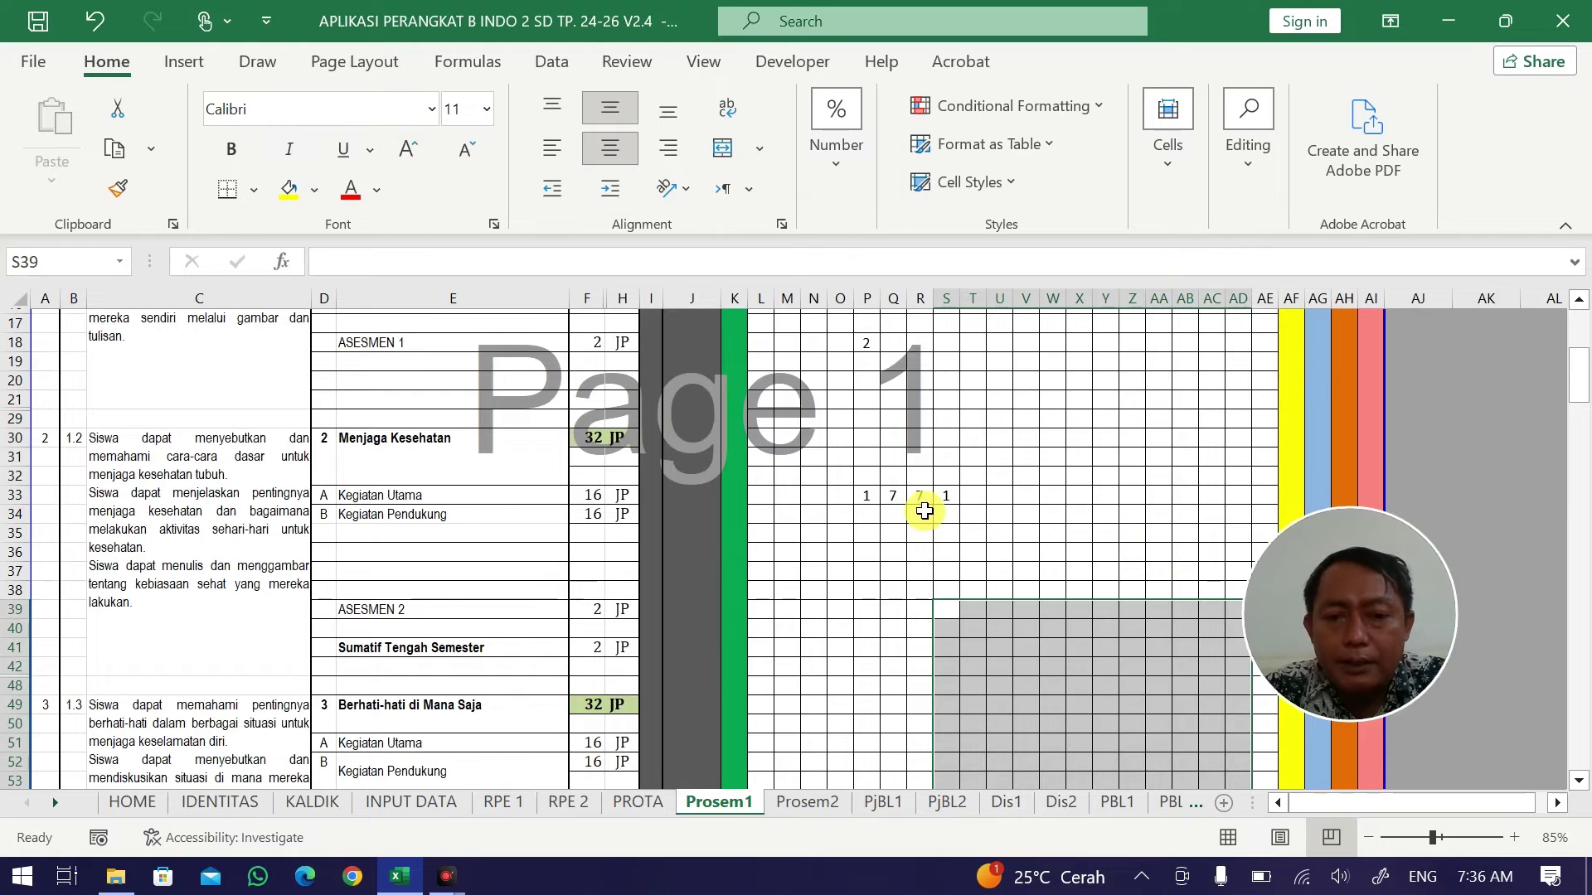
Distribute the Kegiatan Pendukung hours of Menjaga Kesehatan over weeks 8 to 10 as 6, 7 and 4 JP, in S34:U34.
{"action": "left_click_drag", "start_coordinate": [583, 514], "coordinate": [623, 514]}
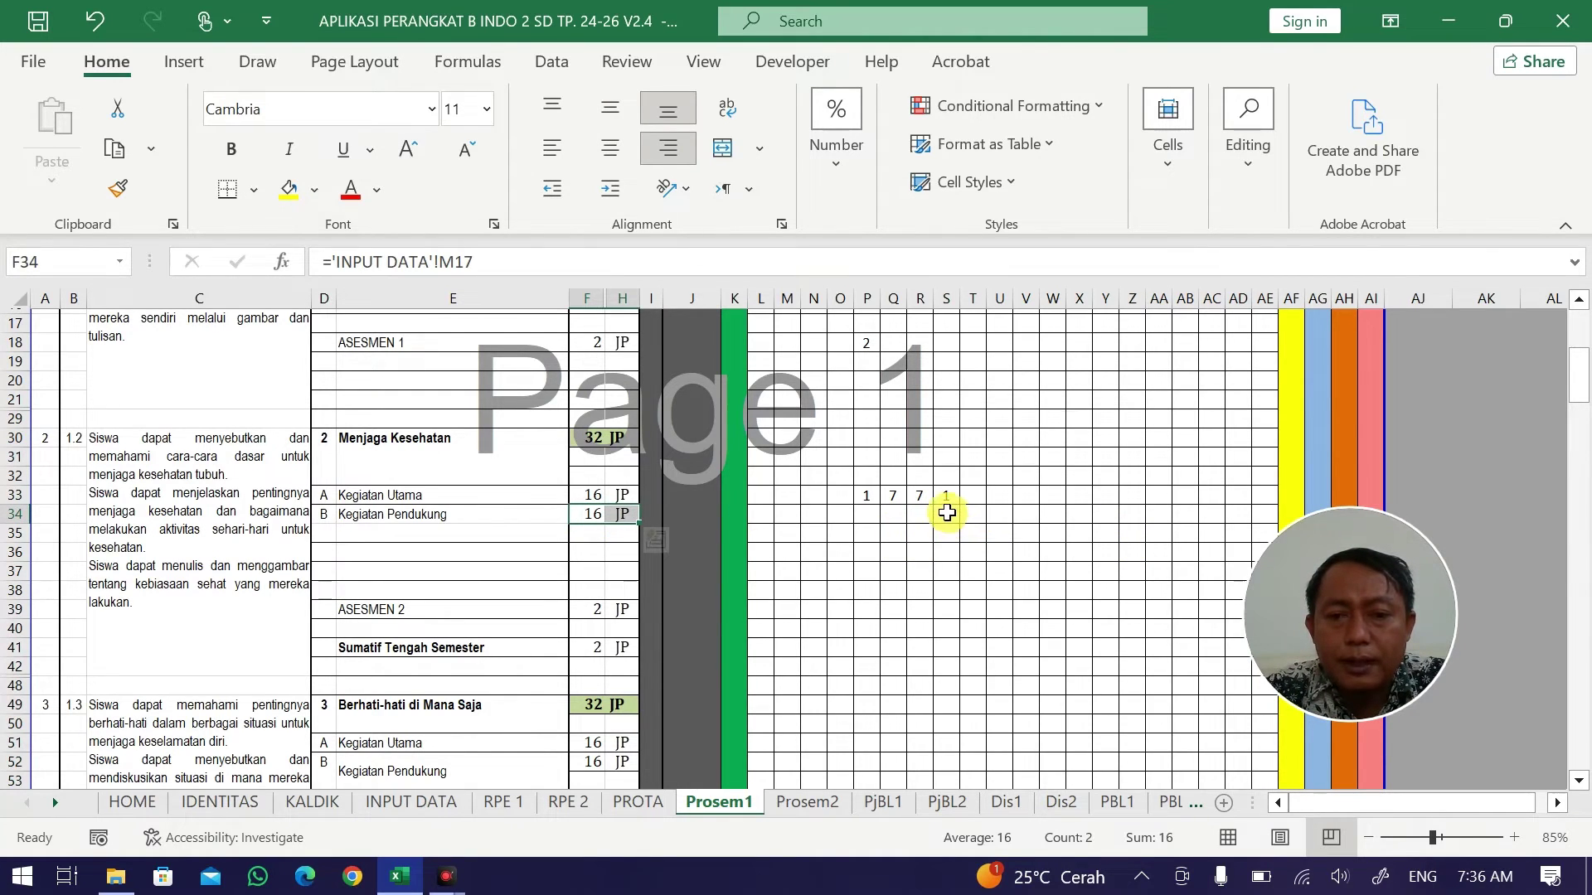
{"action": "left_click", "coordinate": [946, 512]}
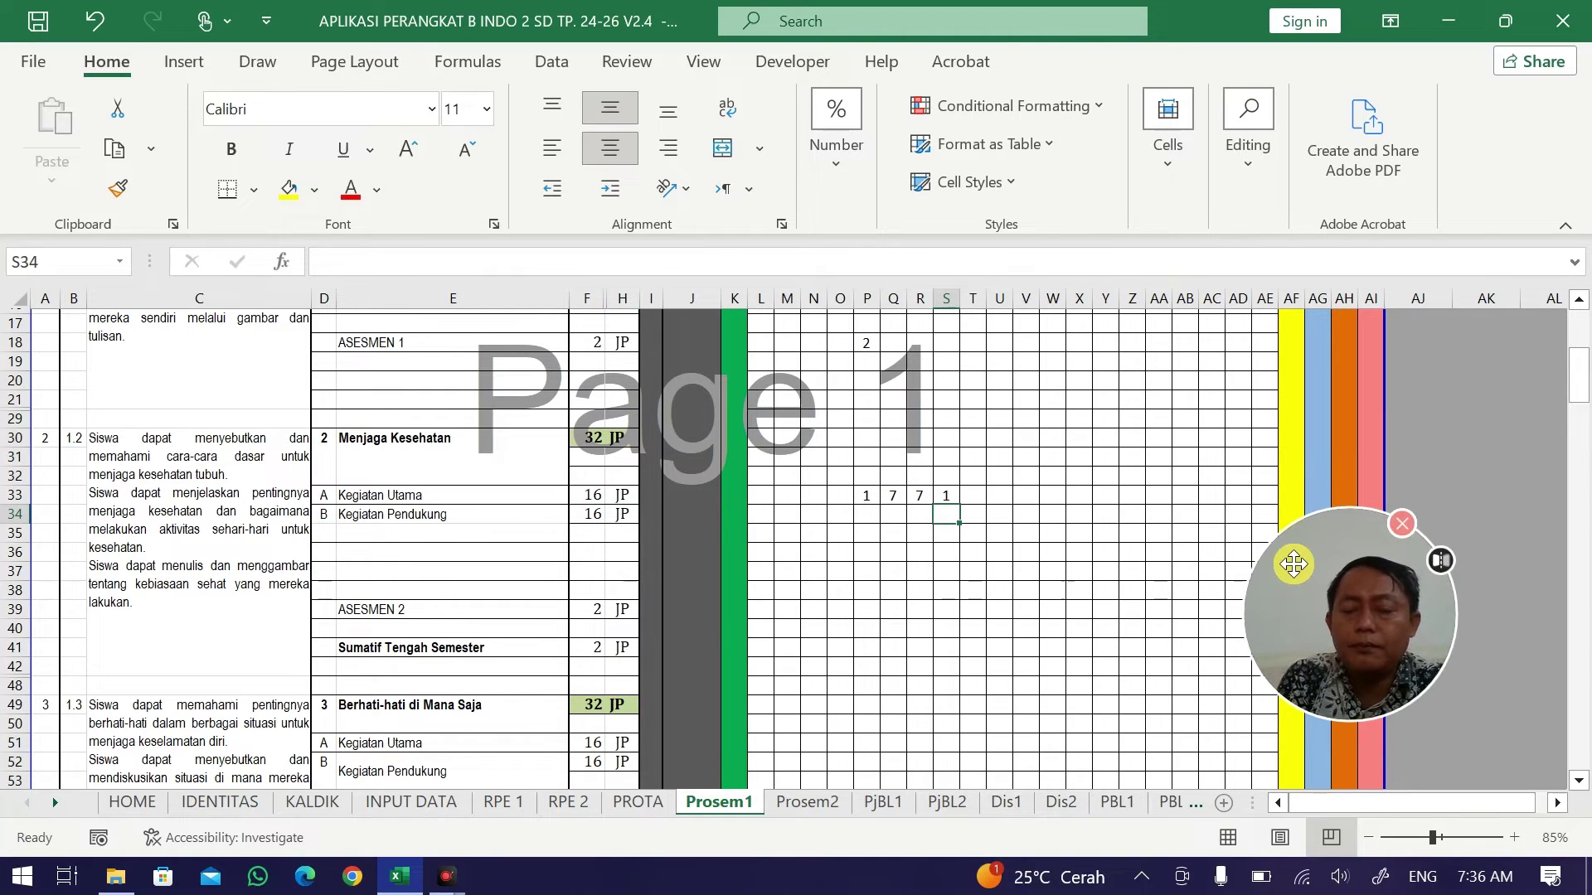
{"action": "type", "text": "7"}
{"action": "key", "text": "Tab"}
{"action": "type", "text": "7"}
{"action": "key", "text": "Tab"}
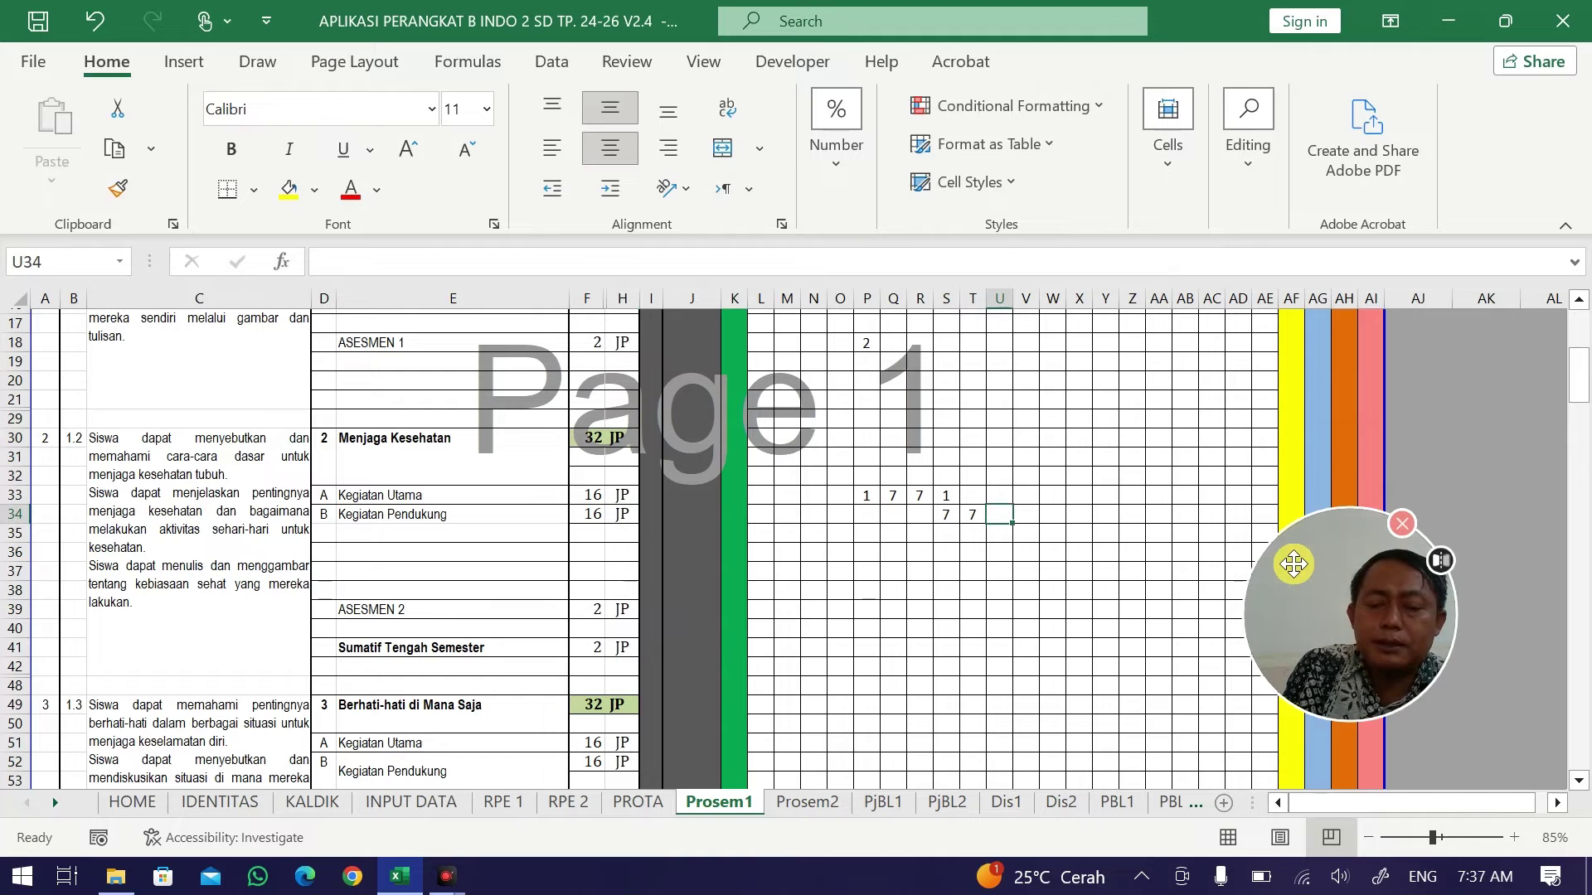
{"action": "key", "text": "Left"}
{"action": "key", "text": "Left"}
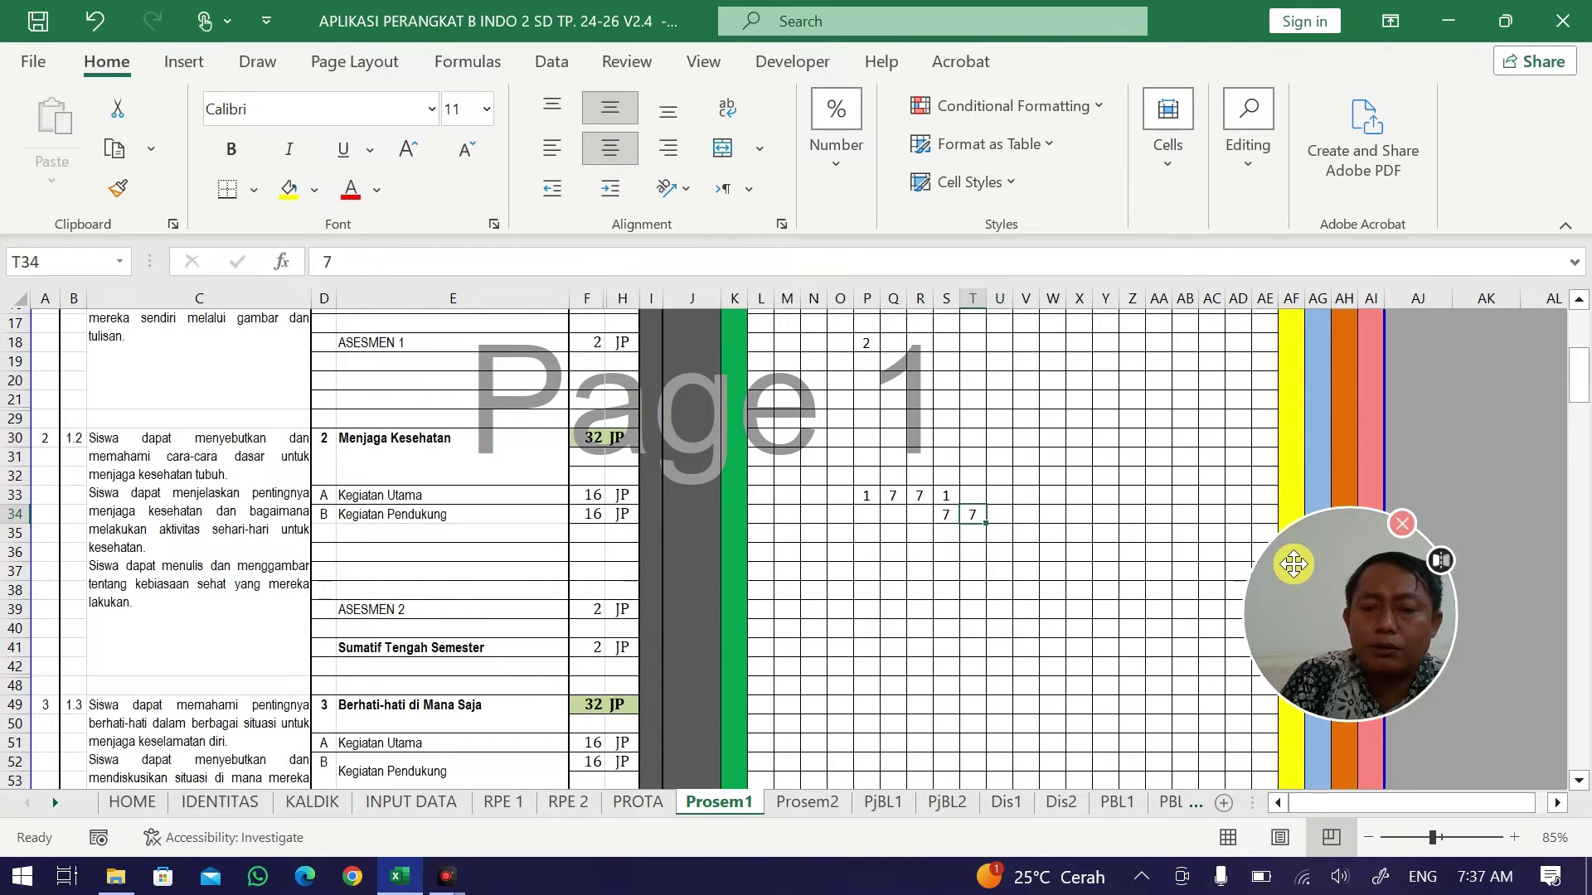
{"action": "type", "text": "6"}
{"action": "key", "text": "Tab"}
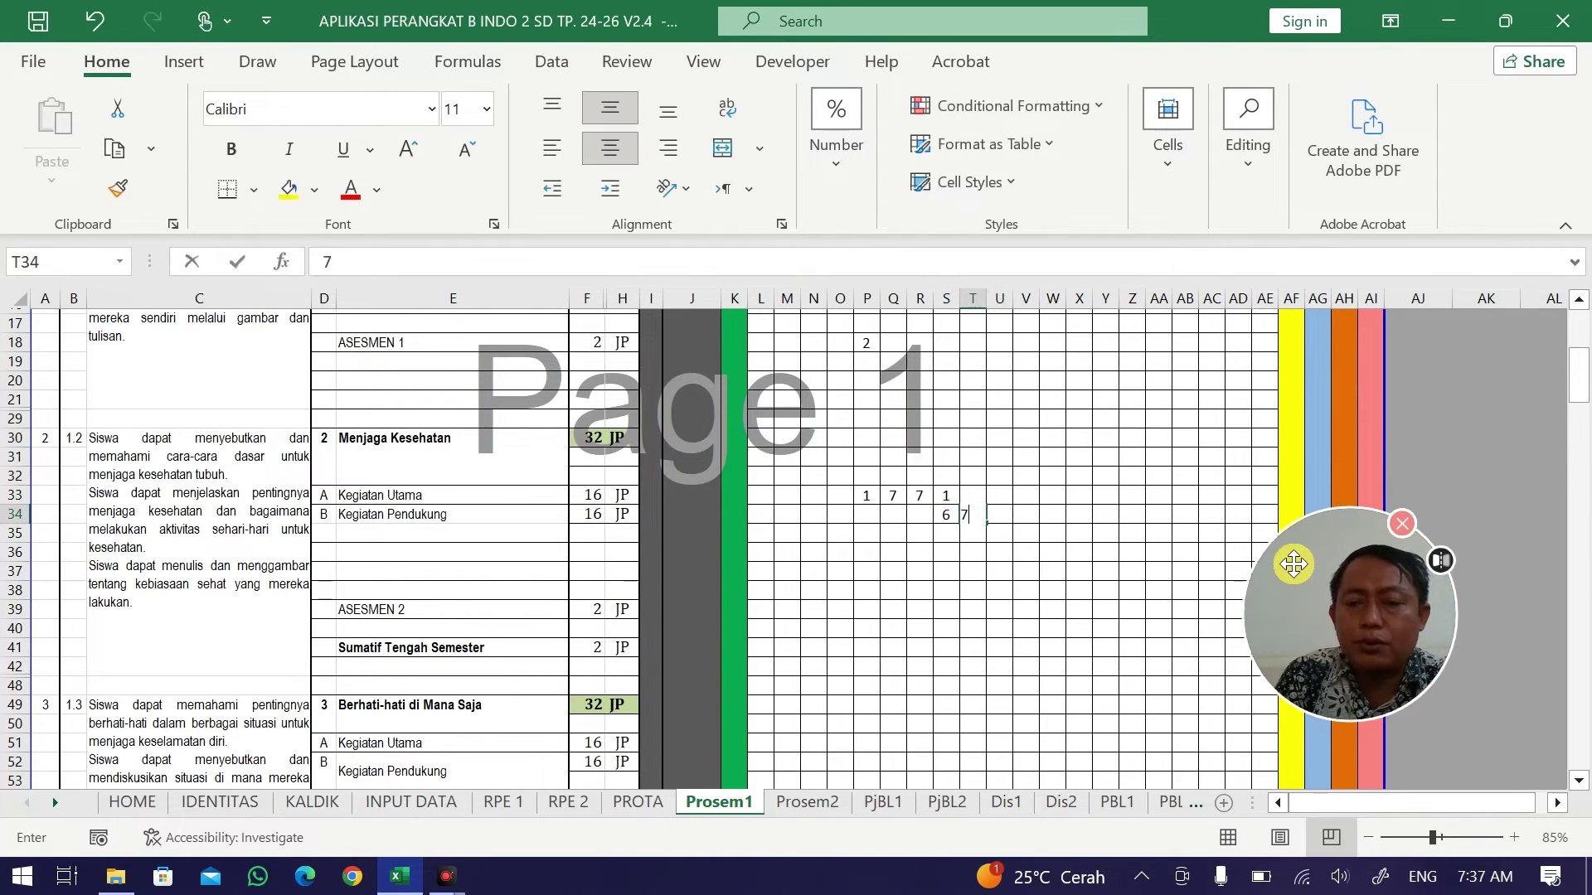
{"action": "key", "text": "Tab"}
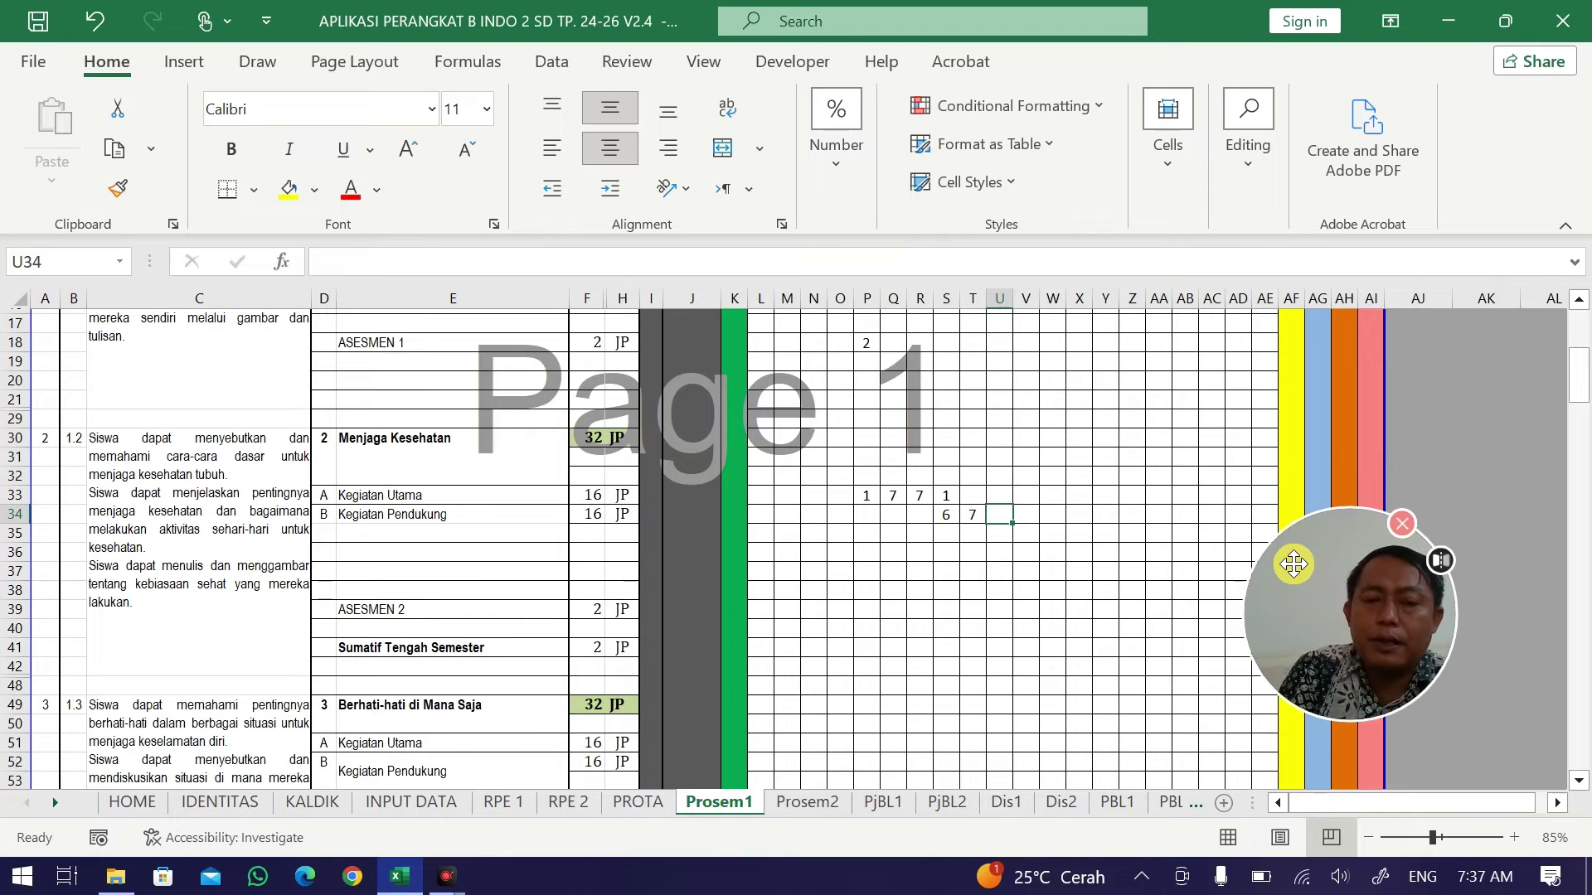
{"action": "type", "text": "4"}
{"action": "key", "text": "Tab"}
{"action": "key", "text": "Left"}
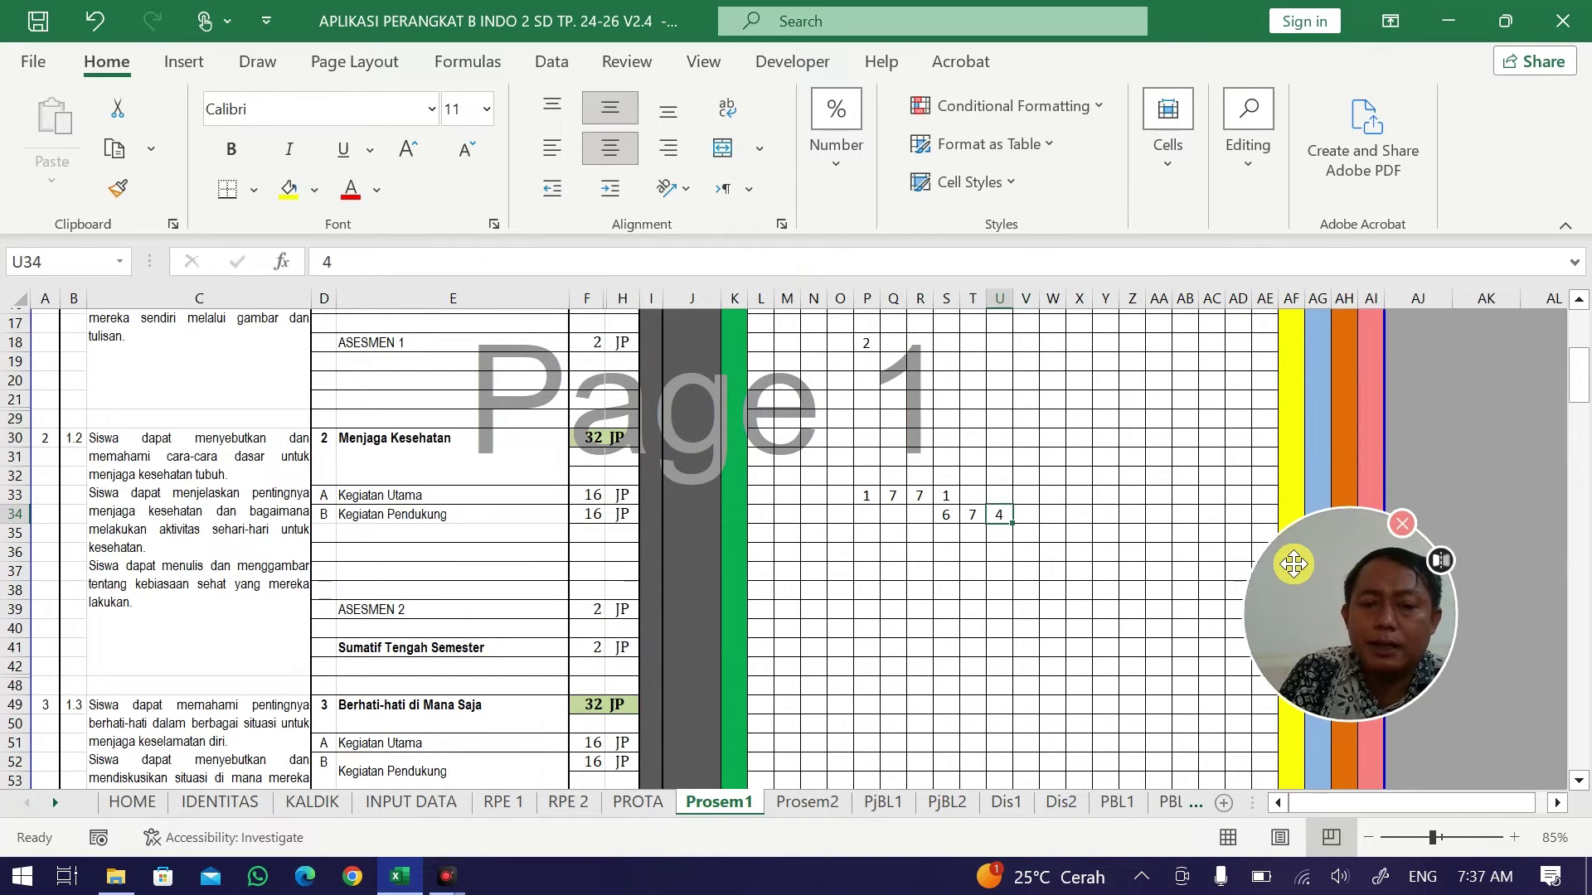
Enter 2 JP for ASESMEN 2 under week 10, in U39.
{"action": "key", "text": "Down"}
{"action": "key", "text": "Down"}
{"action": "key", "text": "Down"}
{"action": "key", "text": "Down"}
{"action": "key", "text": "Down"}
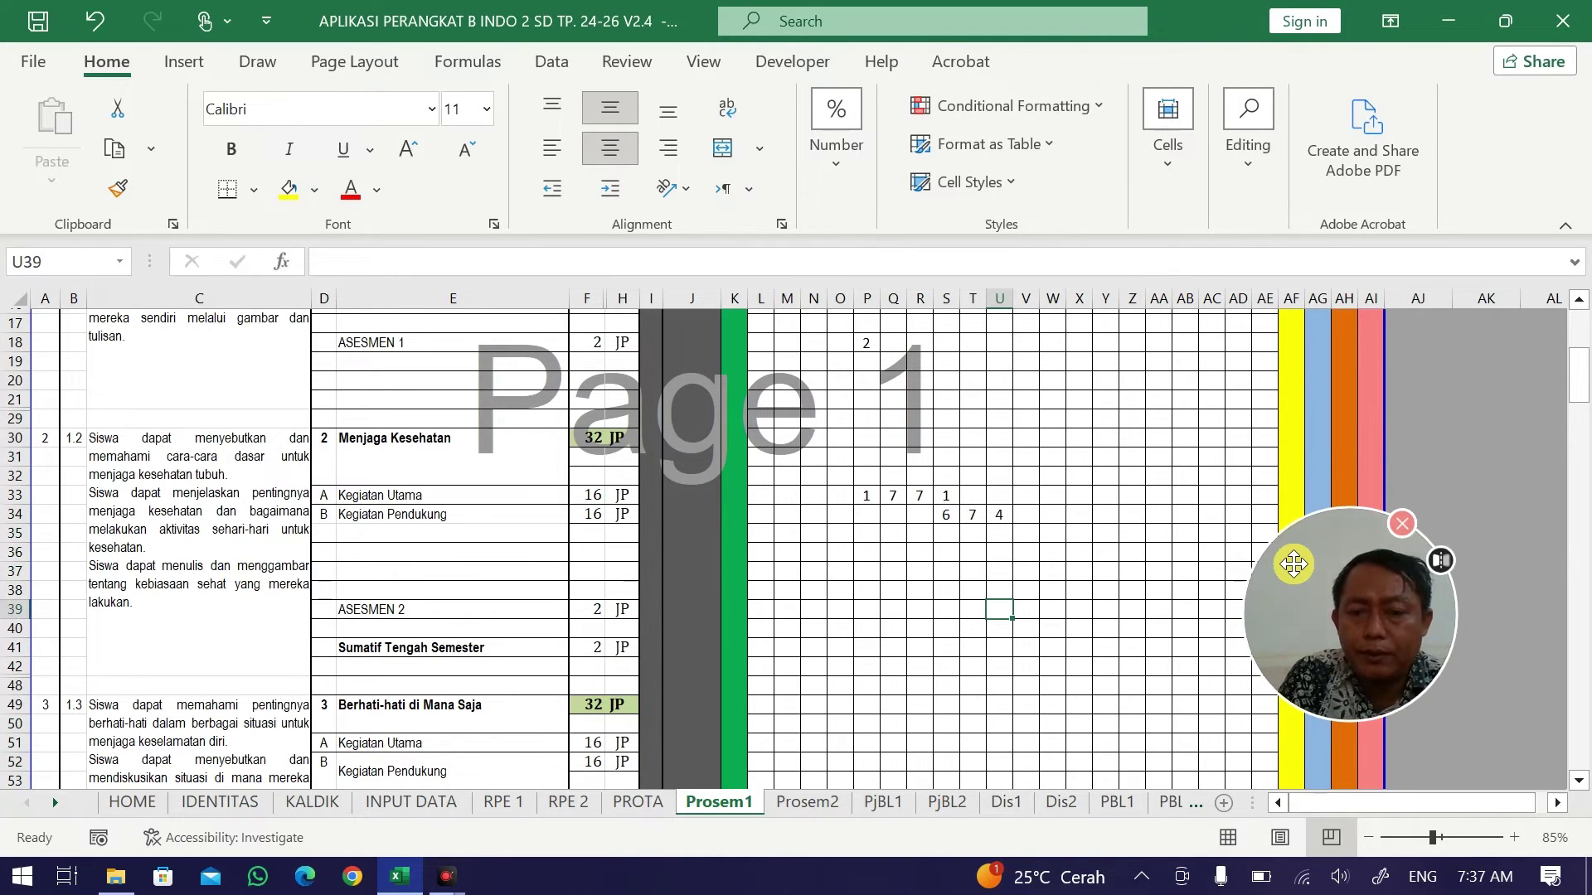
{"action": "type", "text": "4"}
{"action": "scroll", "coordinate": [874, 774], "scroll_direction": "down", "scroll_amount": 3}
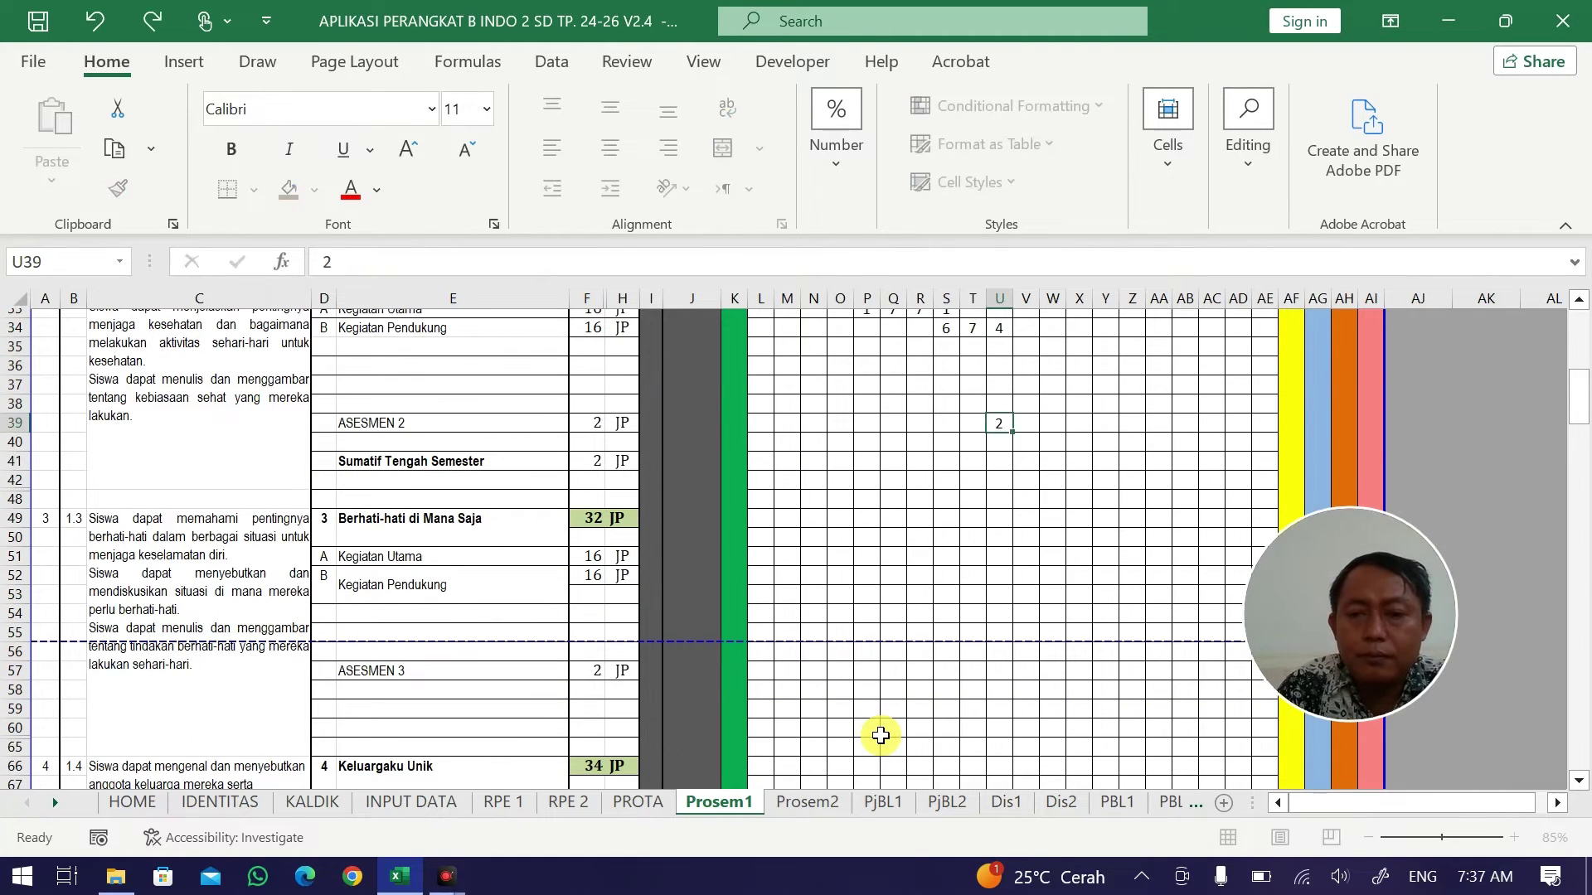
{"action": "key", "text": "Return"}
{"action": "scroll", "coordinate": [1077, 747], "scroll_direction": "down", "scroll_amount": 1}
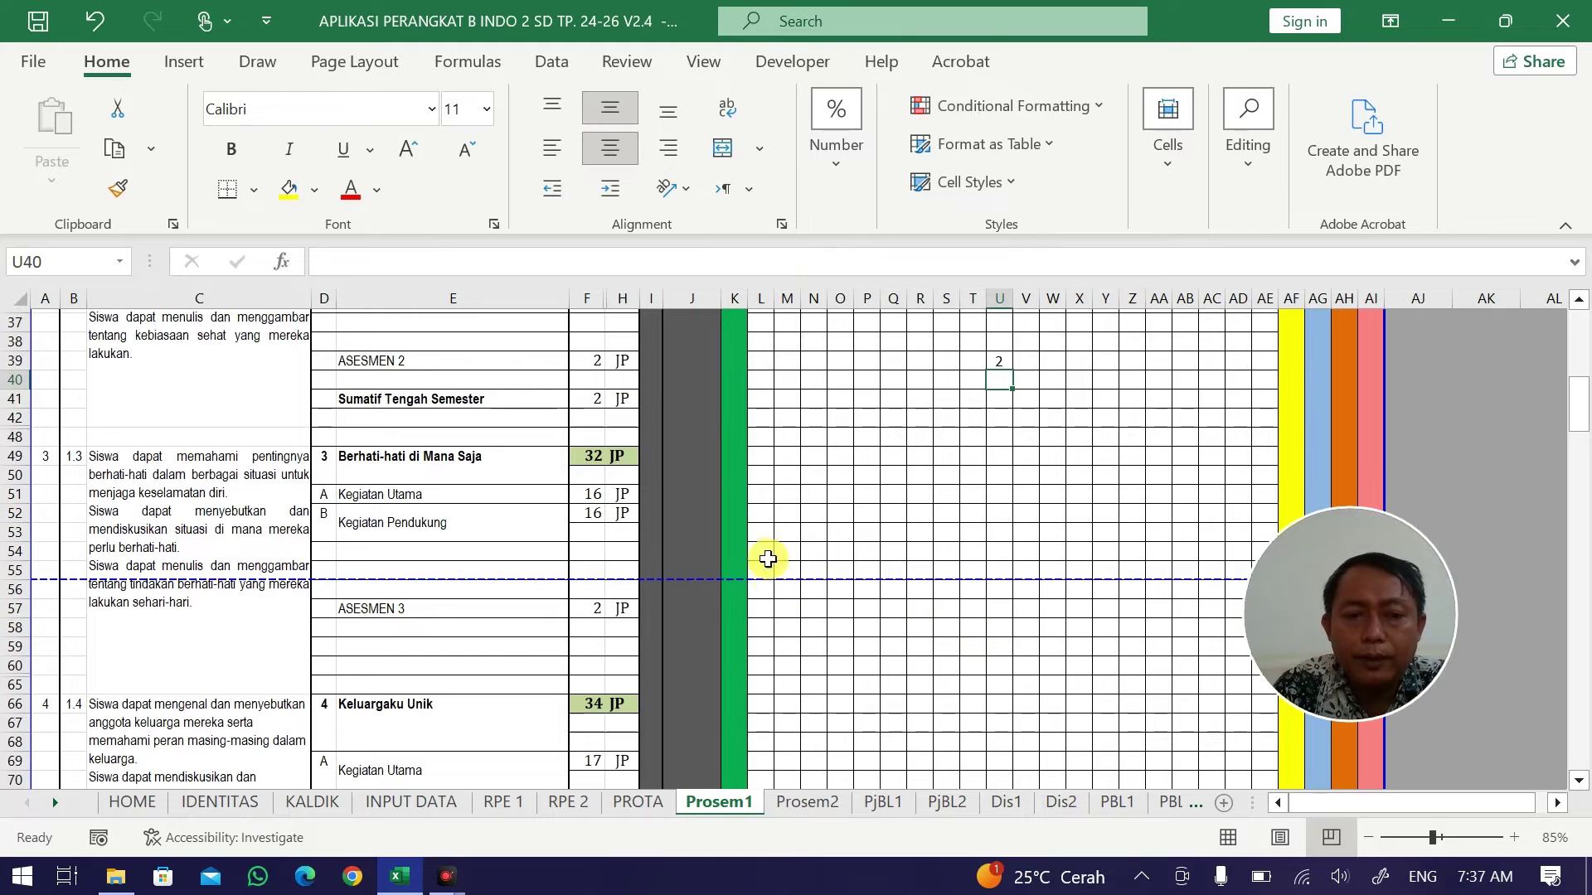
Enter 2 JP for Sumatif Tengah Semester under week 10, in U41.
{"action": "scroll", "coordinate": [825, 480], "scroll_direction": "up", "scroll_amount": 4}
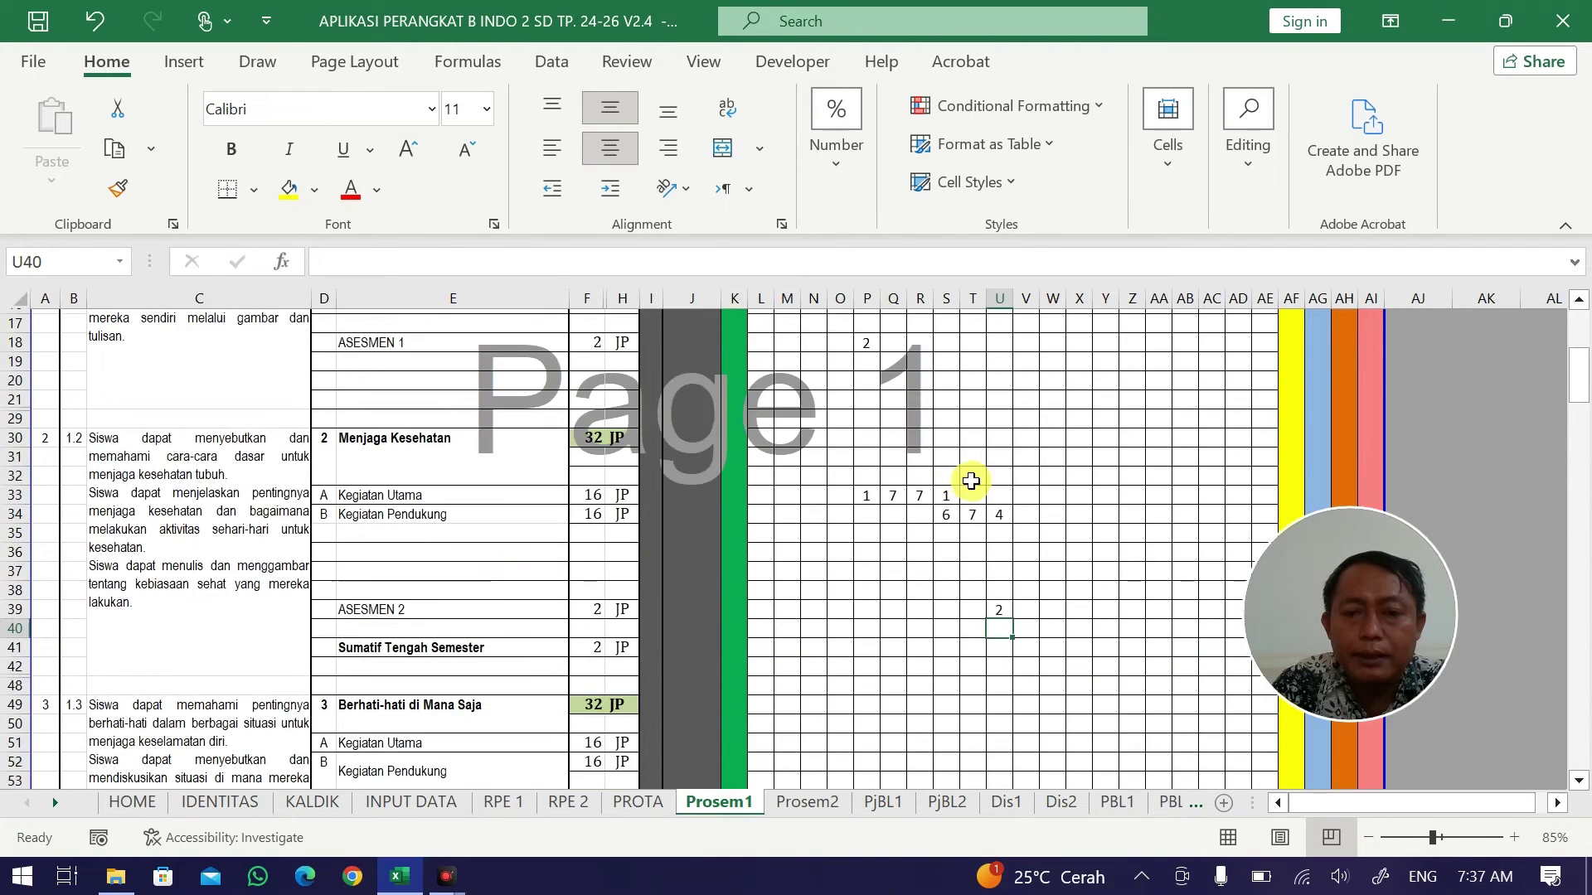
{"action": "scroll", "coordinate": [970, 480], "scroll_direction": "up", "scroll_amount": 5}
{"action": "mouse_move", "coordinate": [1001, 464]}
{"action": "left_mouse_down"}
{"action": "mouse_move", "coordinate": [1010, 614]}
{"action": "mouse_move", "coordinate": [986, 780]}
{"action": "mouse_move", "coordinate": [981, 436]}
{"action": "mouse_move", "coordinate": [1000, 436]}
{"action": "left_mouse_up"}
{"action": "left_click", "coordinate": [1000, 436]}
{"action": "type", "text": "2"}
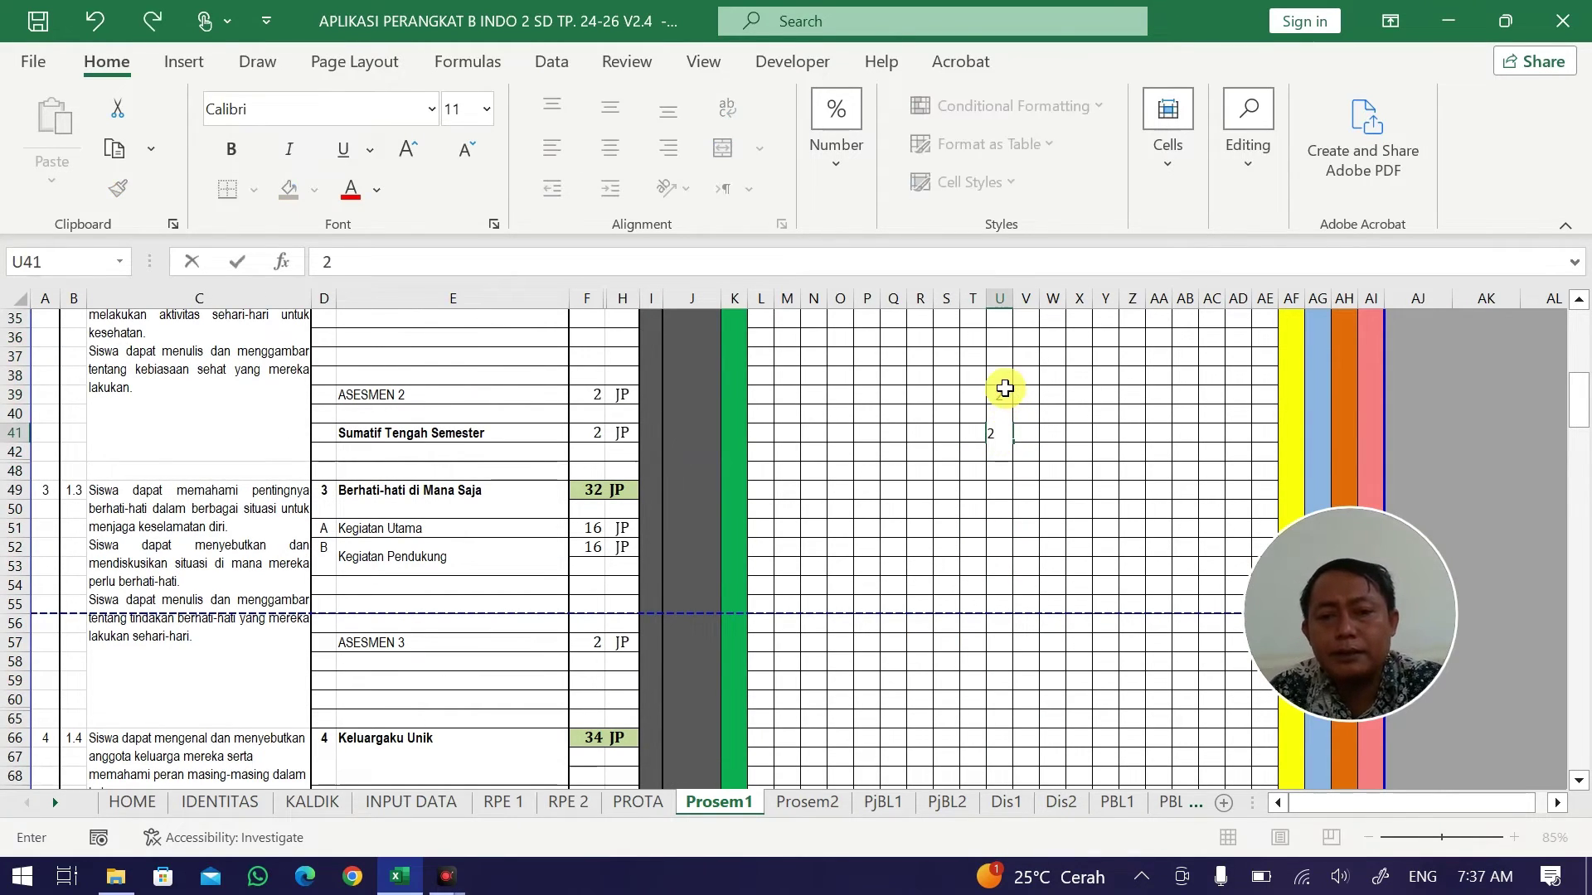
{"action": "left_click", "coordinate": [1004, 388]}
Set the week 10 Kegiatan Pendukung hours of Menjaga Kesehatan to 3 JP, in U34, and check the week's total.
{"action": "scroll", "coordinate": [1050, 401], "scroll_direction": "up", "scroll_amount": 2}
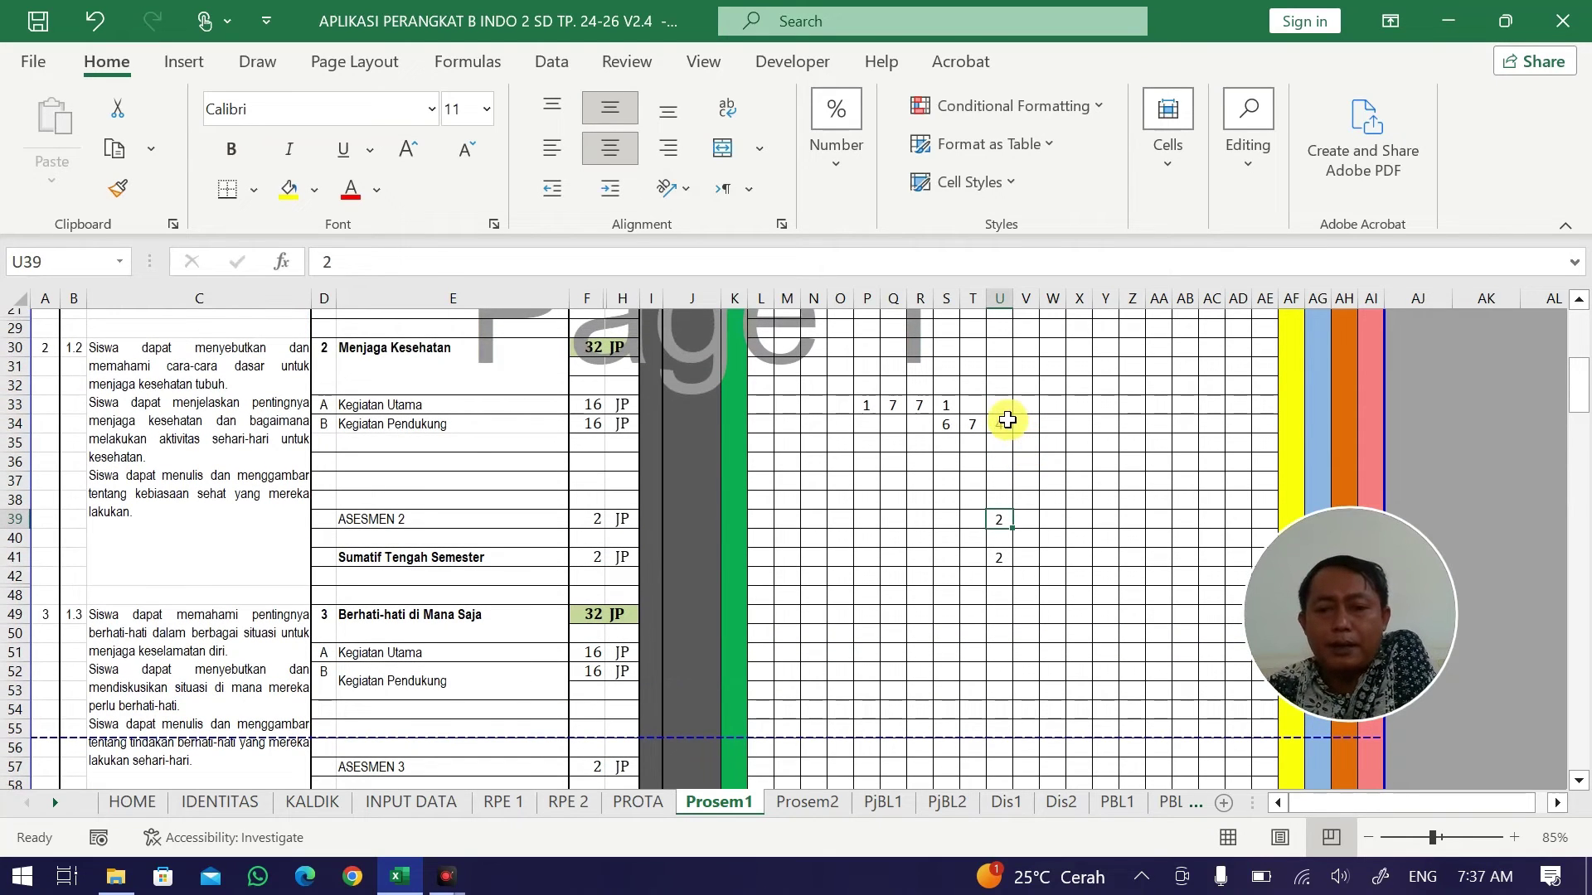
{"action": "left_click", "coordinate": [1007, 420]}
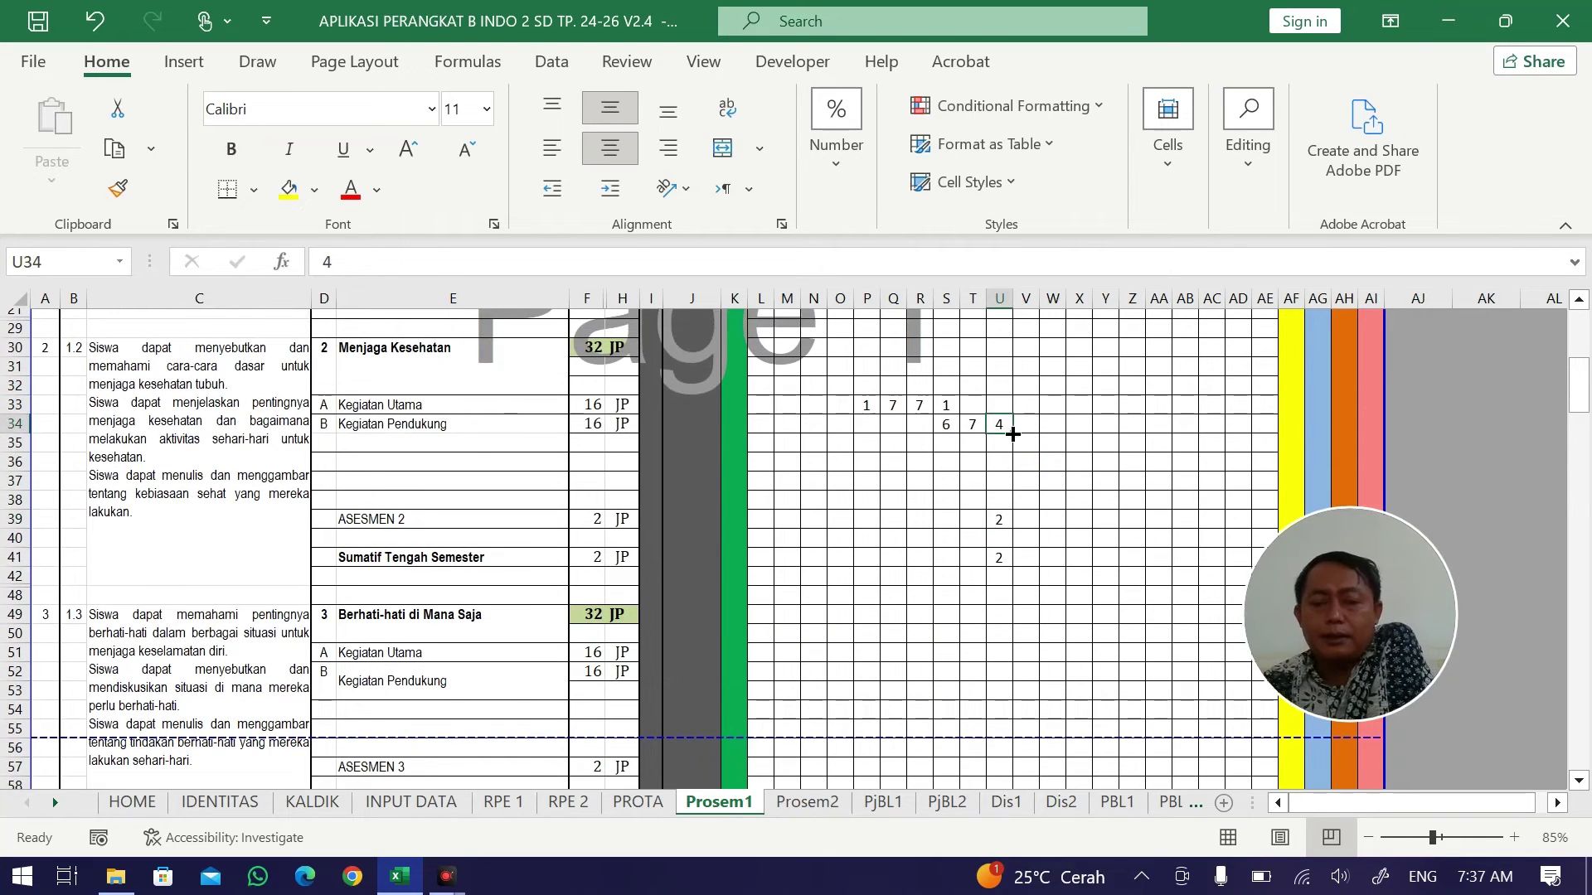
{"action": "left_click", "coordinate": [1004, 564]}
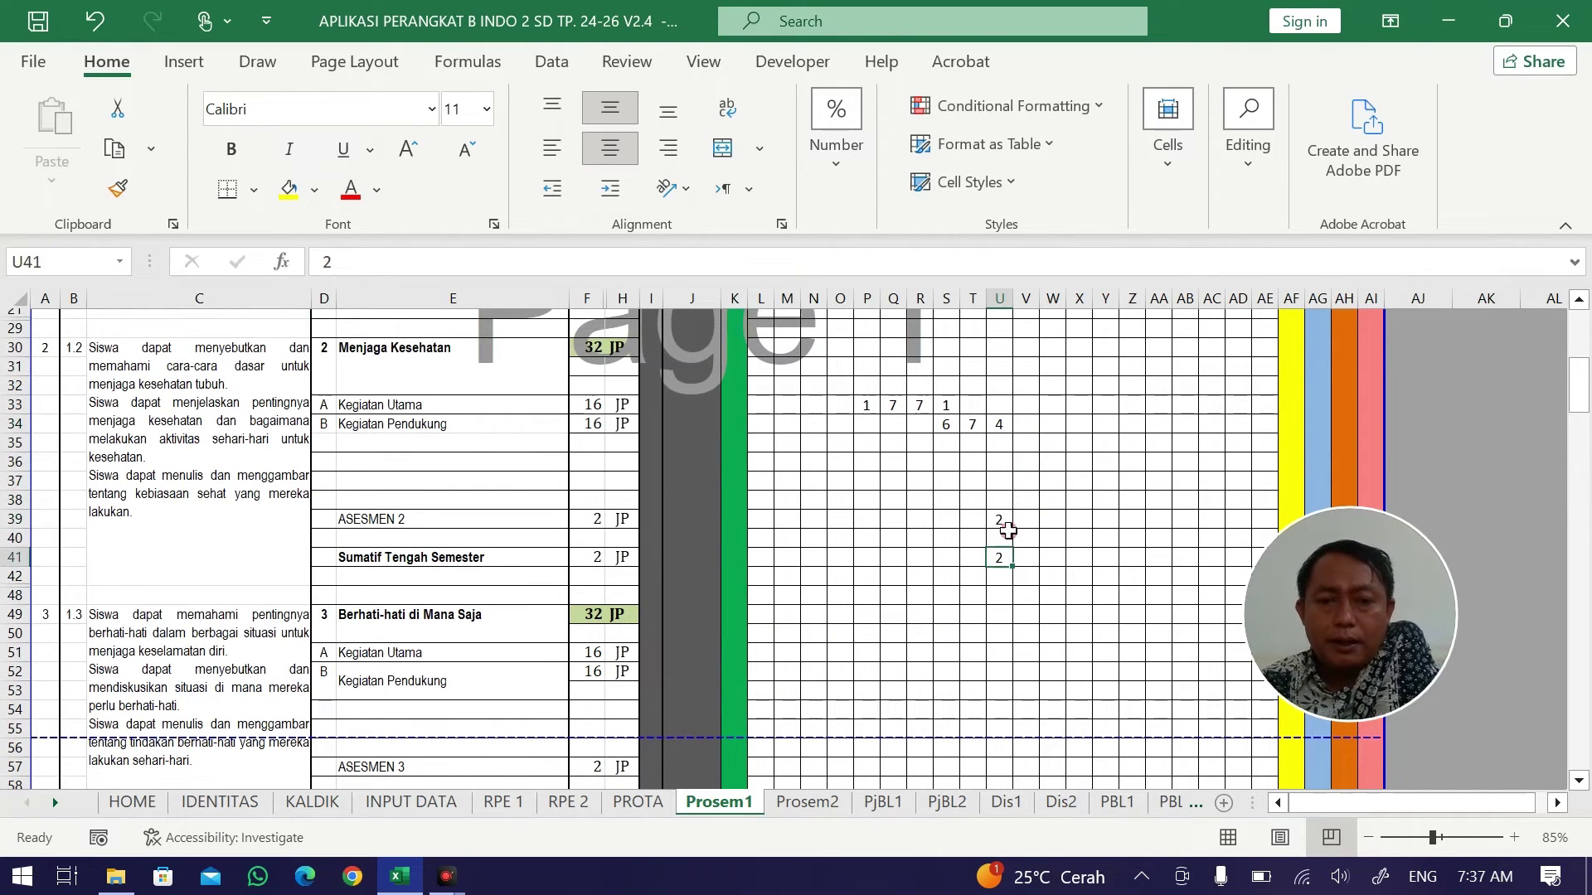
{"action": "left_click", "coordinate": [939, 422]}
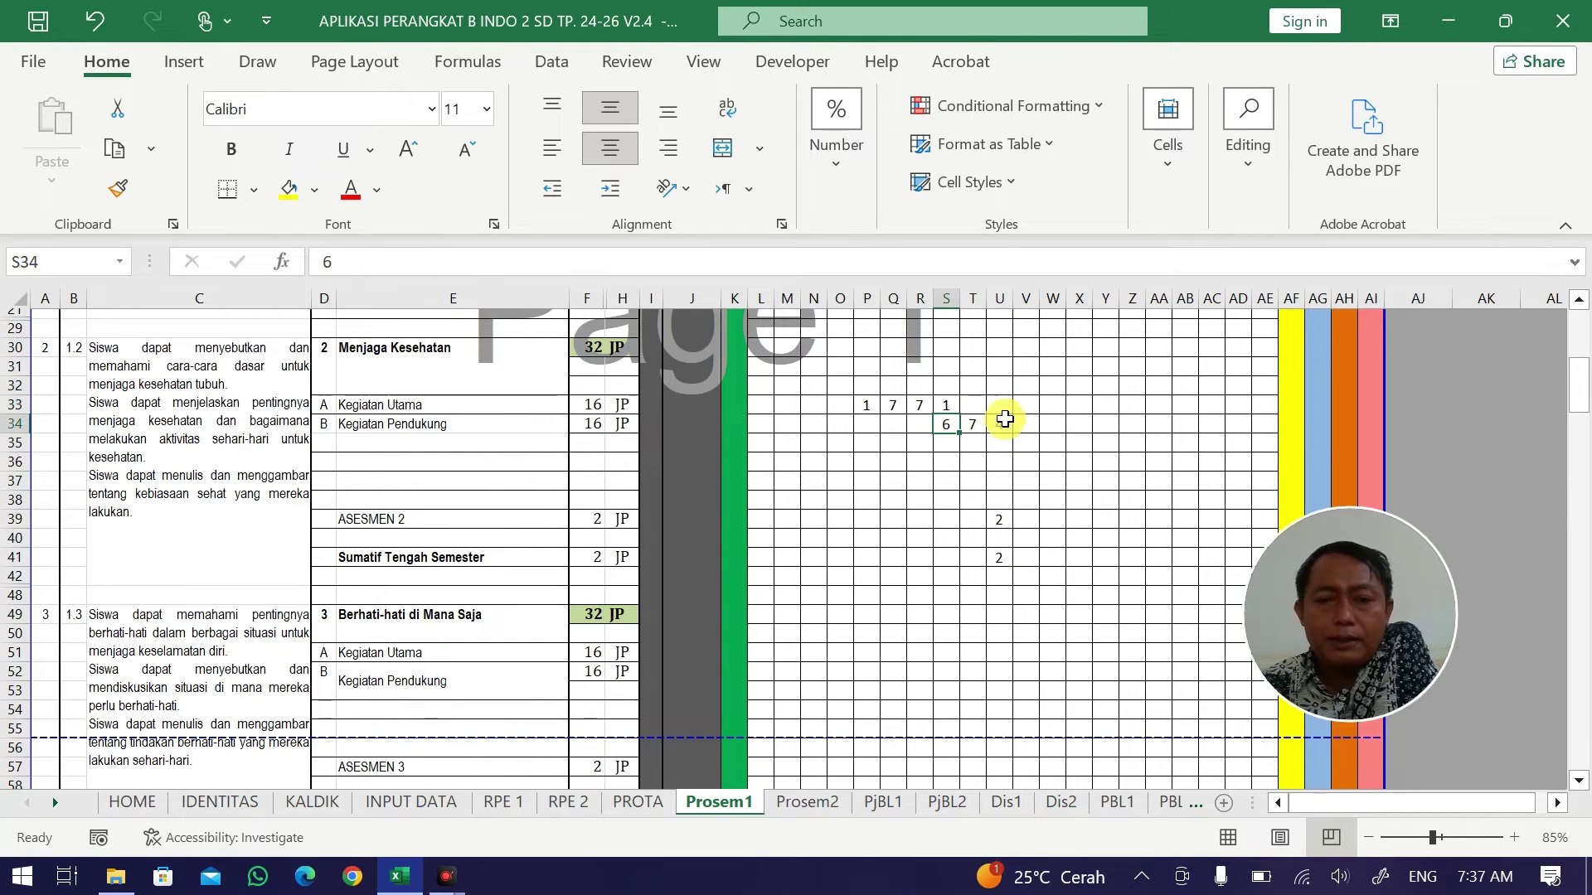
{"action": "left_click", "coordinate": [1001, 424]}
{"action": "type", "text": "3"}
{"action": "key", "text": "Return"}
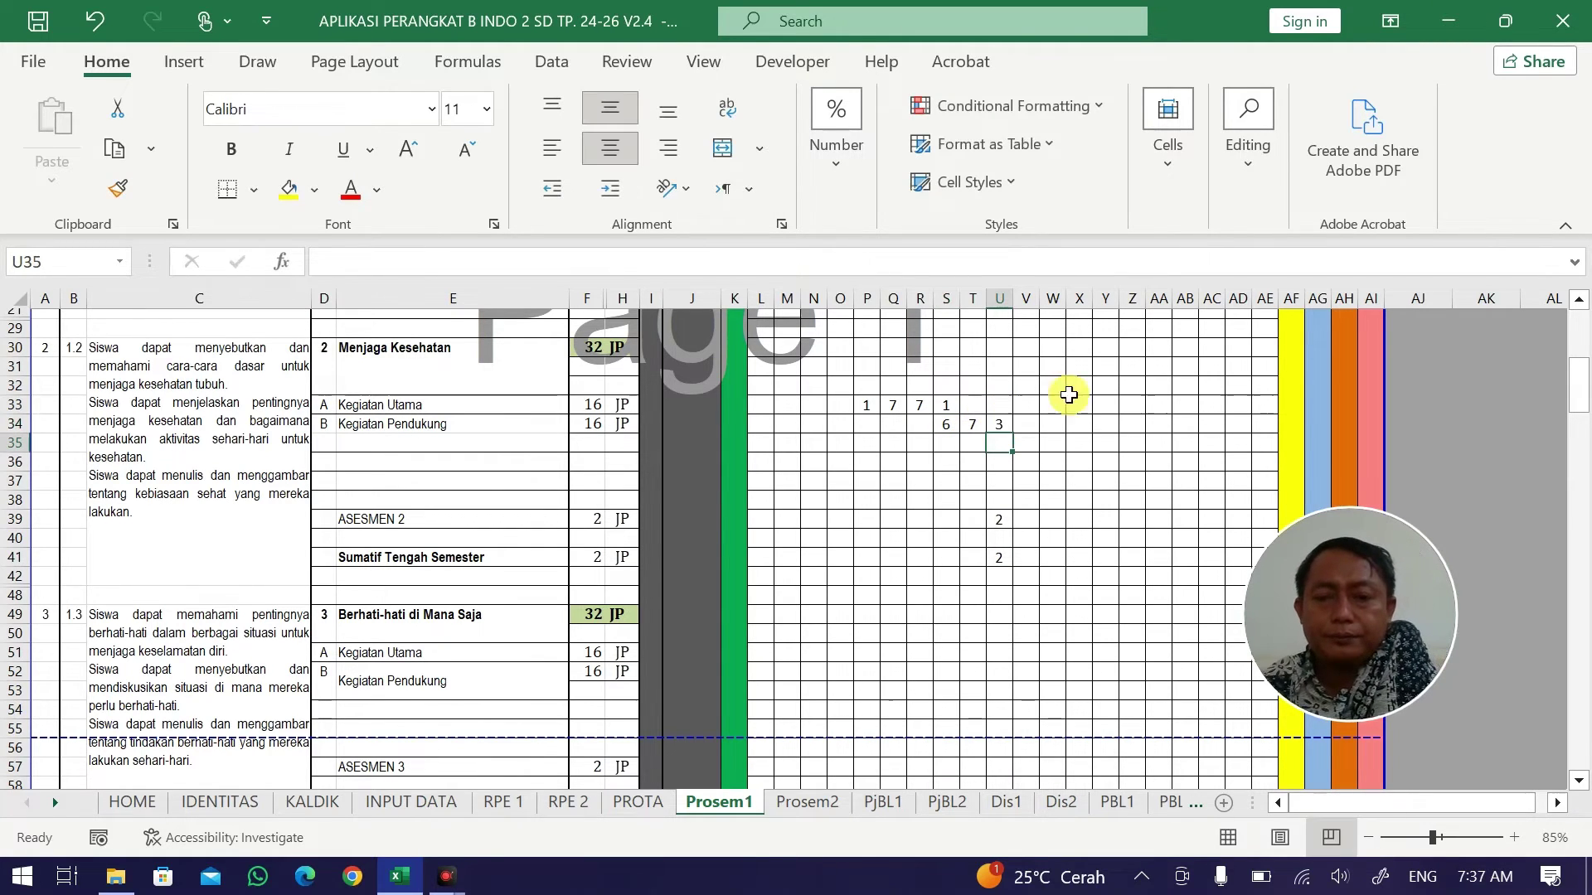
{"action": "left_click", "coordinate": [998, 521]}
{"action": "left_click_drag", "start_coordinate": [999, 423], "coordinate": [1004, 572]}
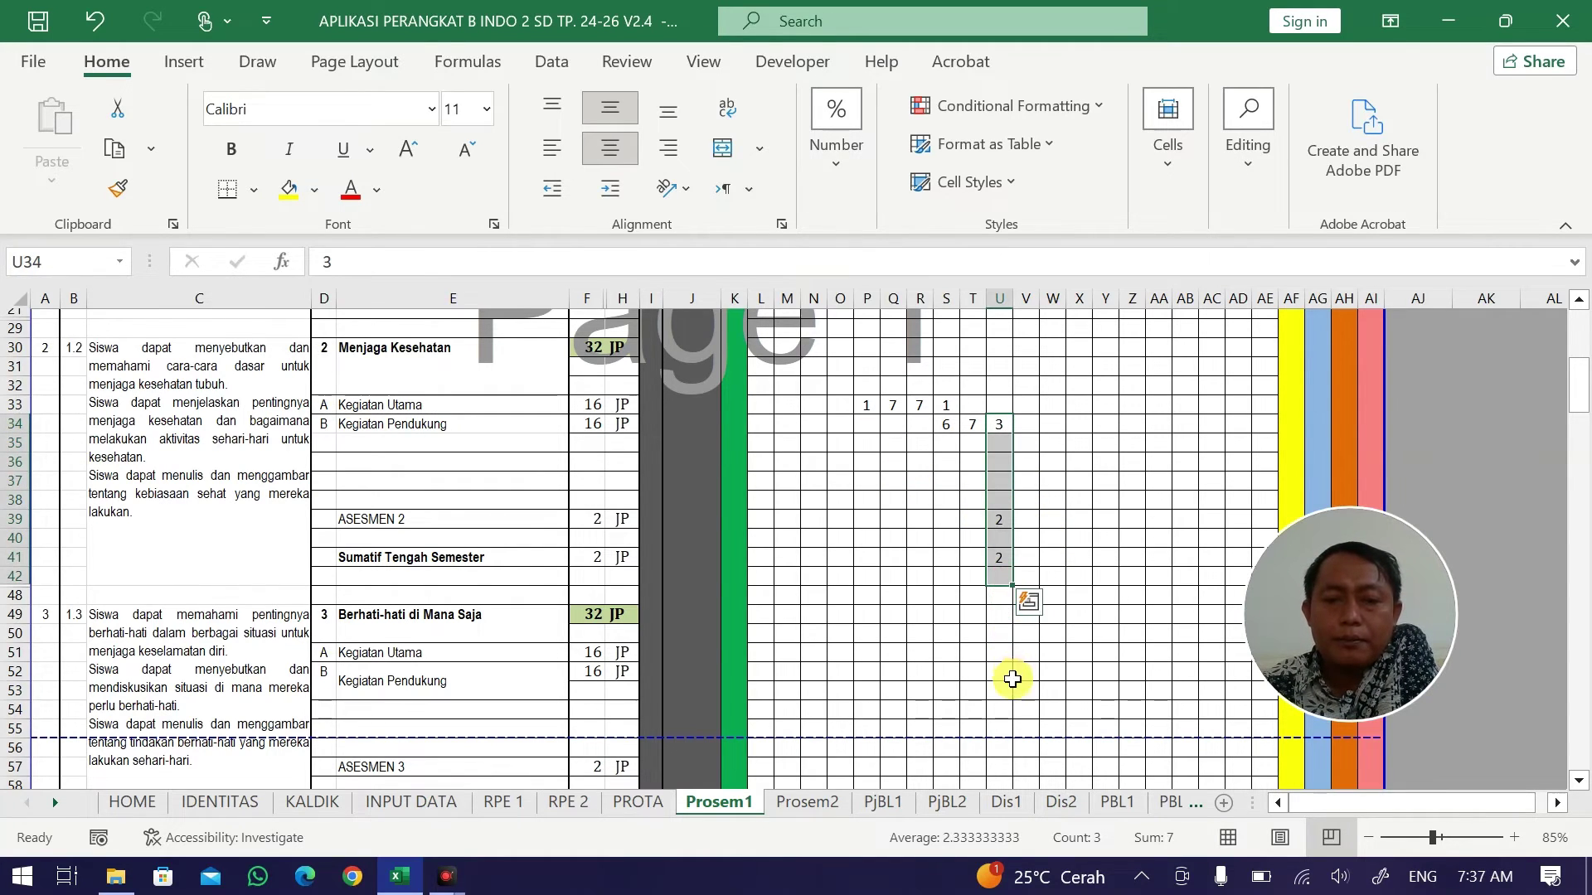
Distribute the Kegiatan Utama hours of Berhati-hati di Mana Saja over weeks 11 to 13 as 7, 7 and 2 JP, in V51:X51.
{"action": "left_click", "coordinate": [1029, 651]}
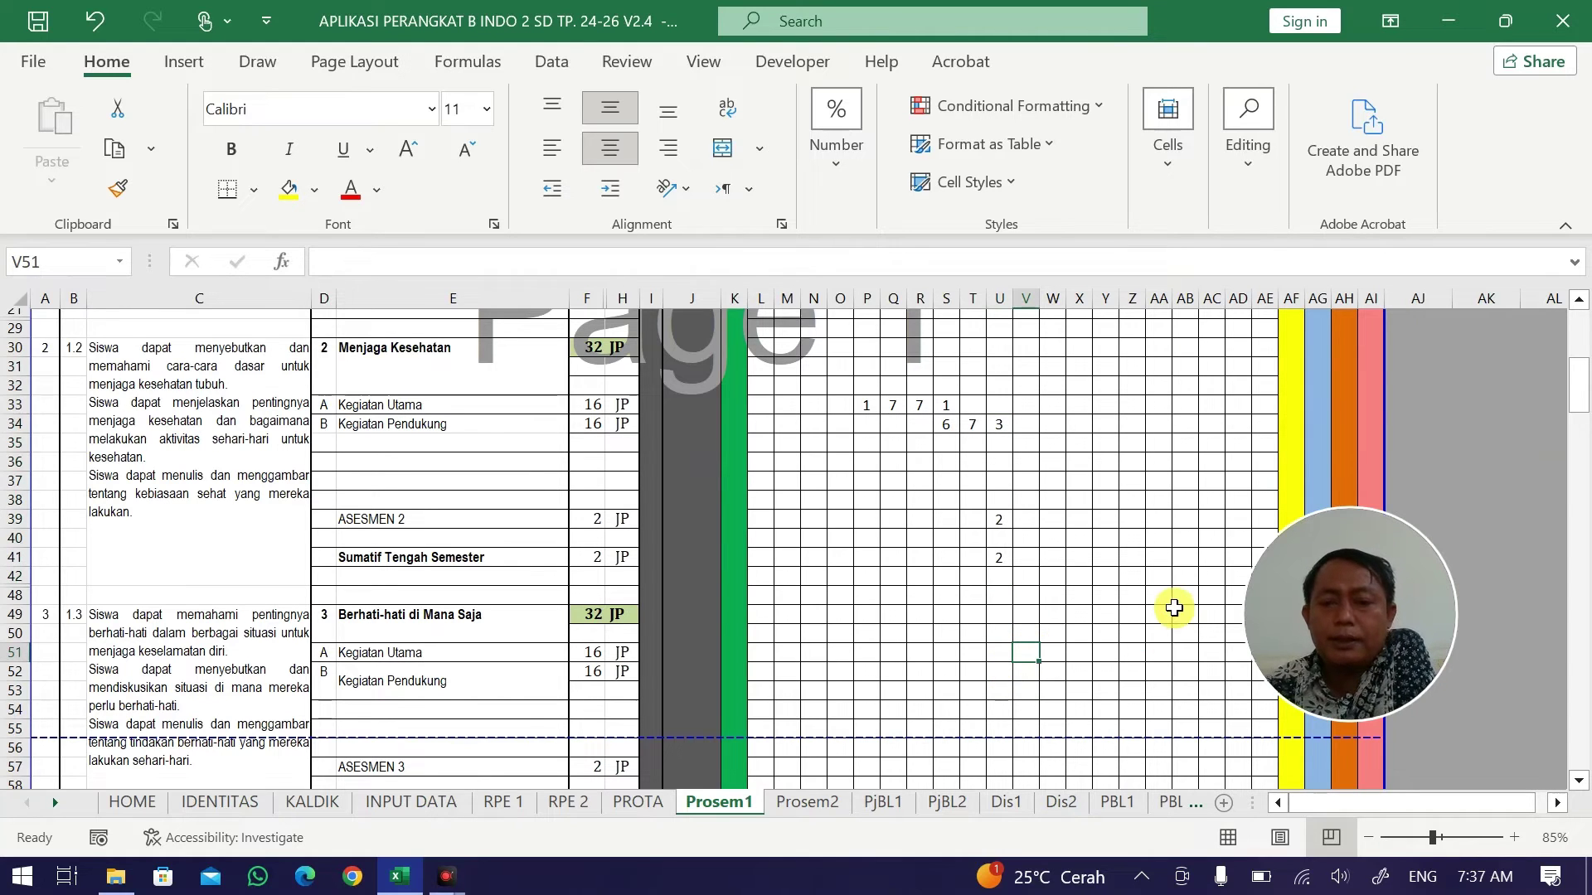
{"action": "type", "text": "7"}
{"action": "key", "text": "Tab"}
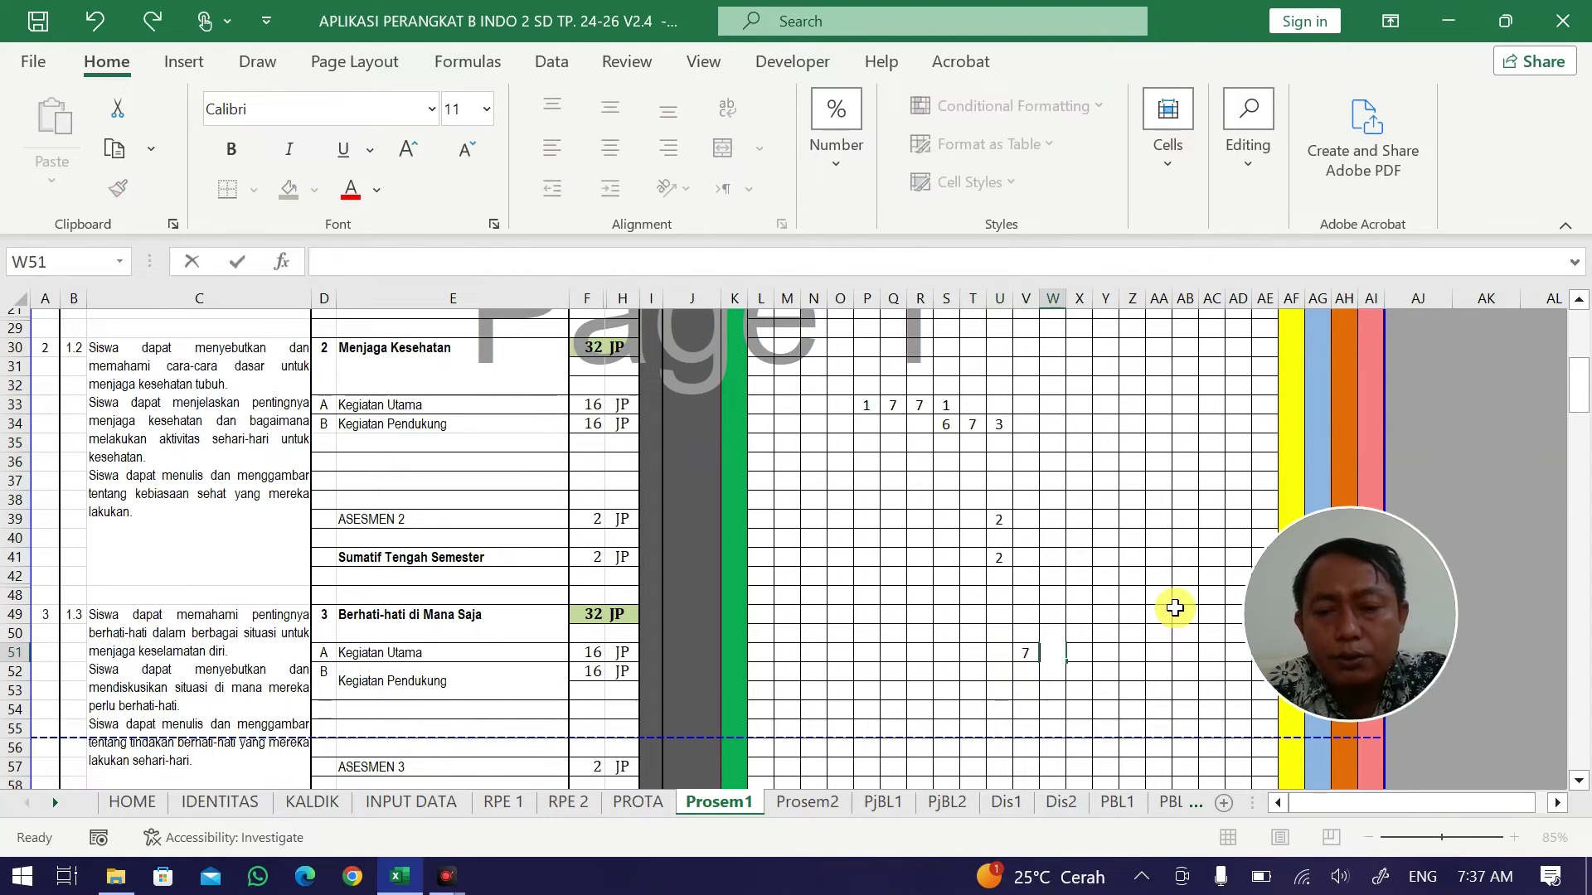
{"action": "type", "text": "7"}
{"action": "key", "text": "Tab"}
{"action": "type", "text": "2"}
{"action": "key", "text": "Tab"}
Distribute the Kegiatan Pendukung hours of Berhati-hati di Mana Saja over weeks 13 to 15 as 5, 7 and 4 JP, in X52:Z52.
{"action": "key", "text": "Down"}
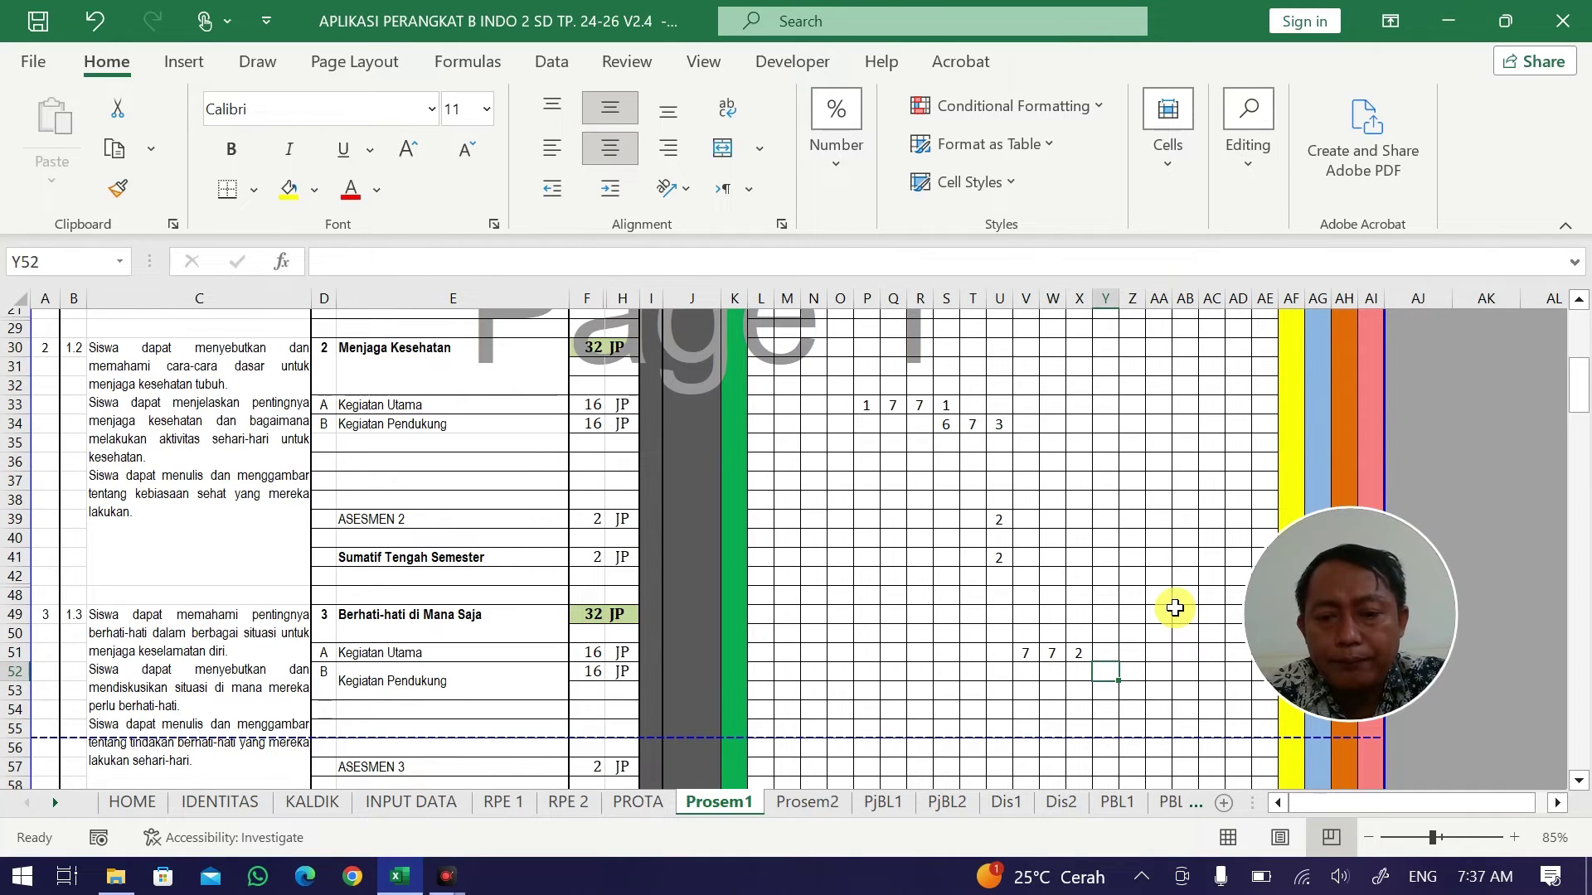
{"action": "key", "text": "Left"}
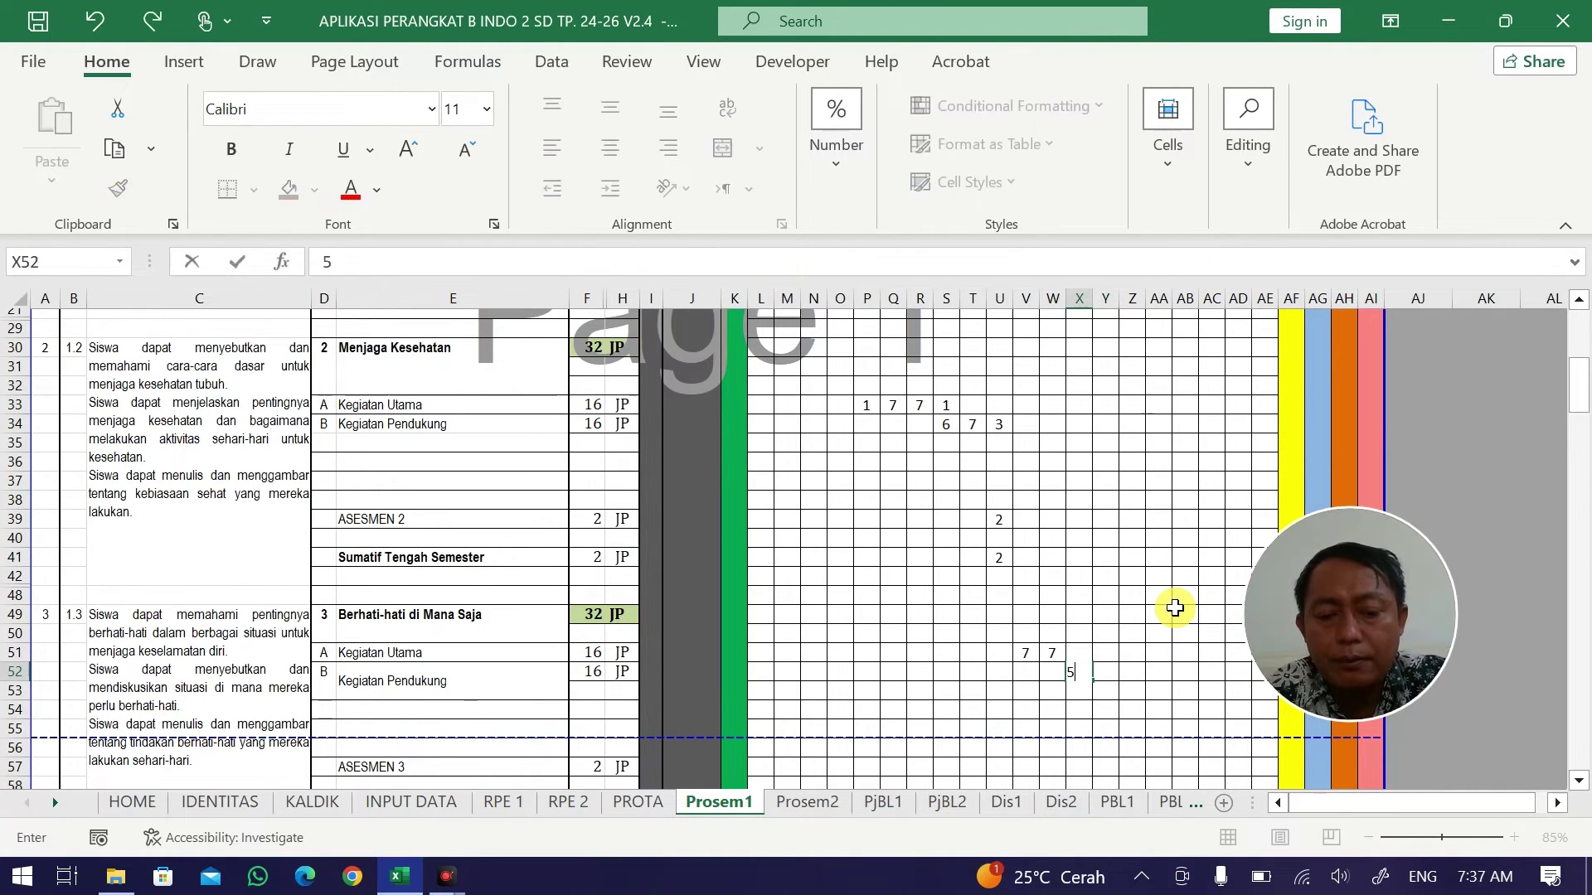
{"action": "type", "text": "5"}
{"action": "key", "text": "Tab"}
{"action": "type", "text": "7"}
{"action": "key", "text": "Tab"}
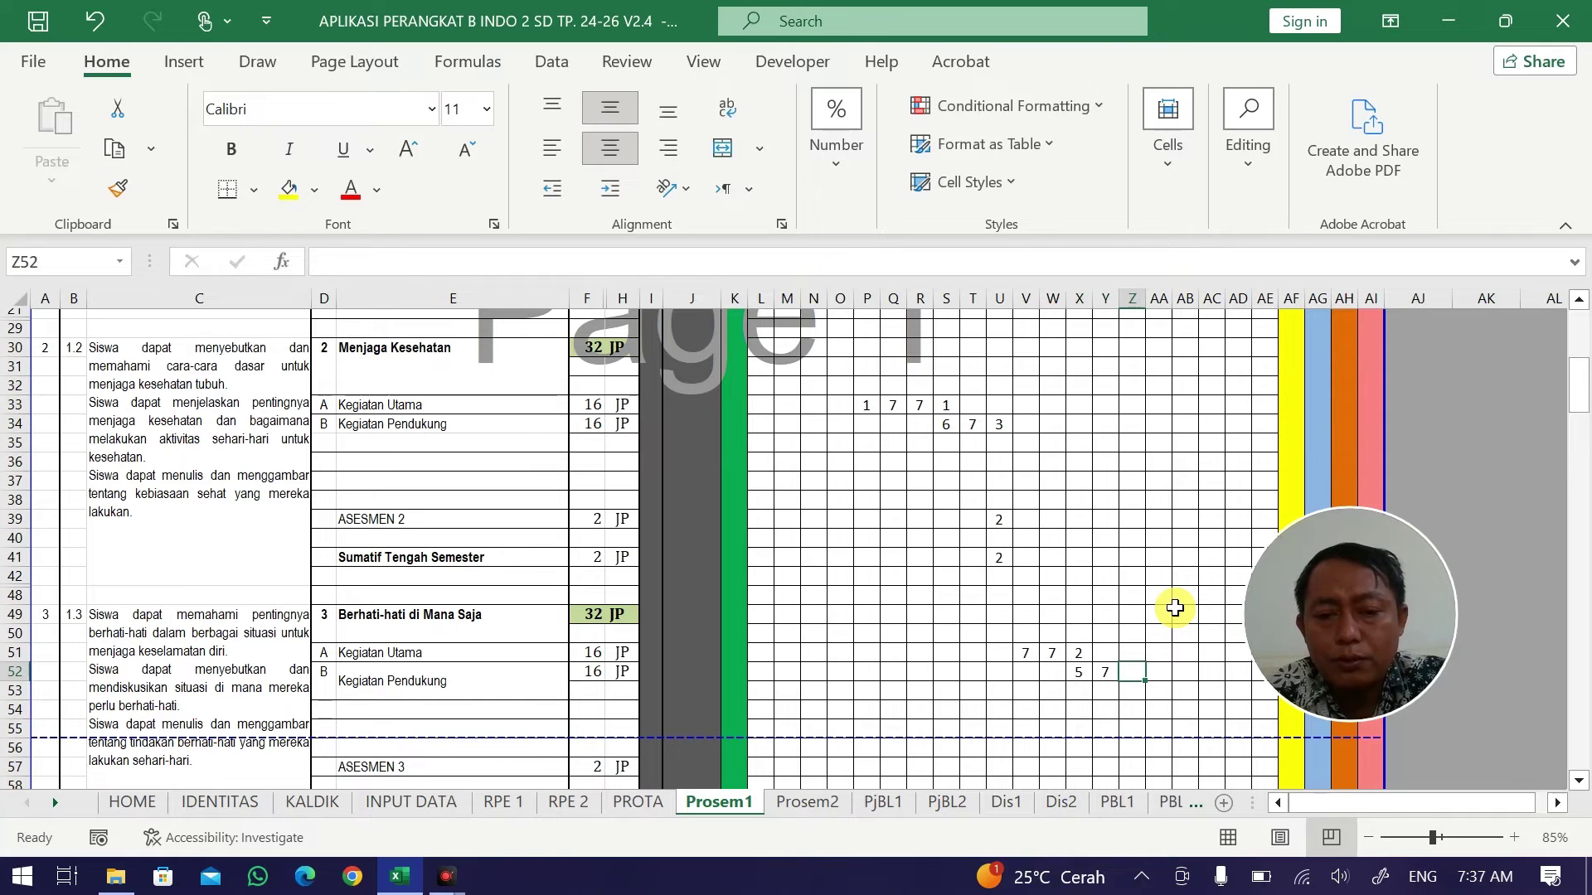
{"action": "type", "text": "4"}
{"action": "key", "text": "Tab"}
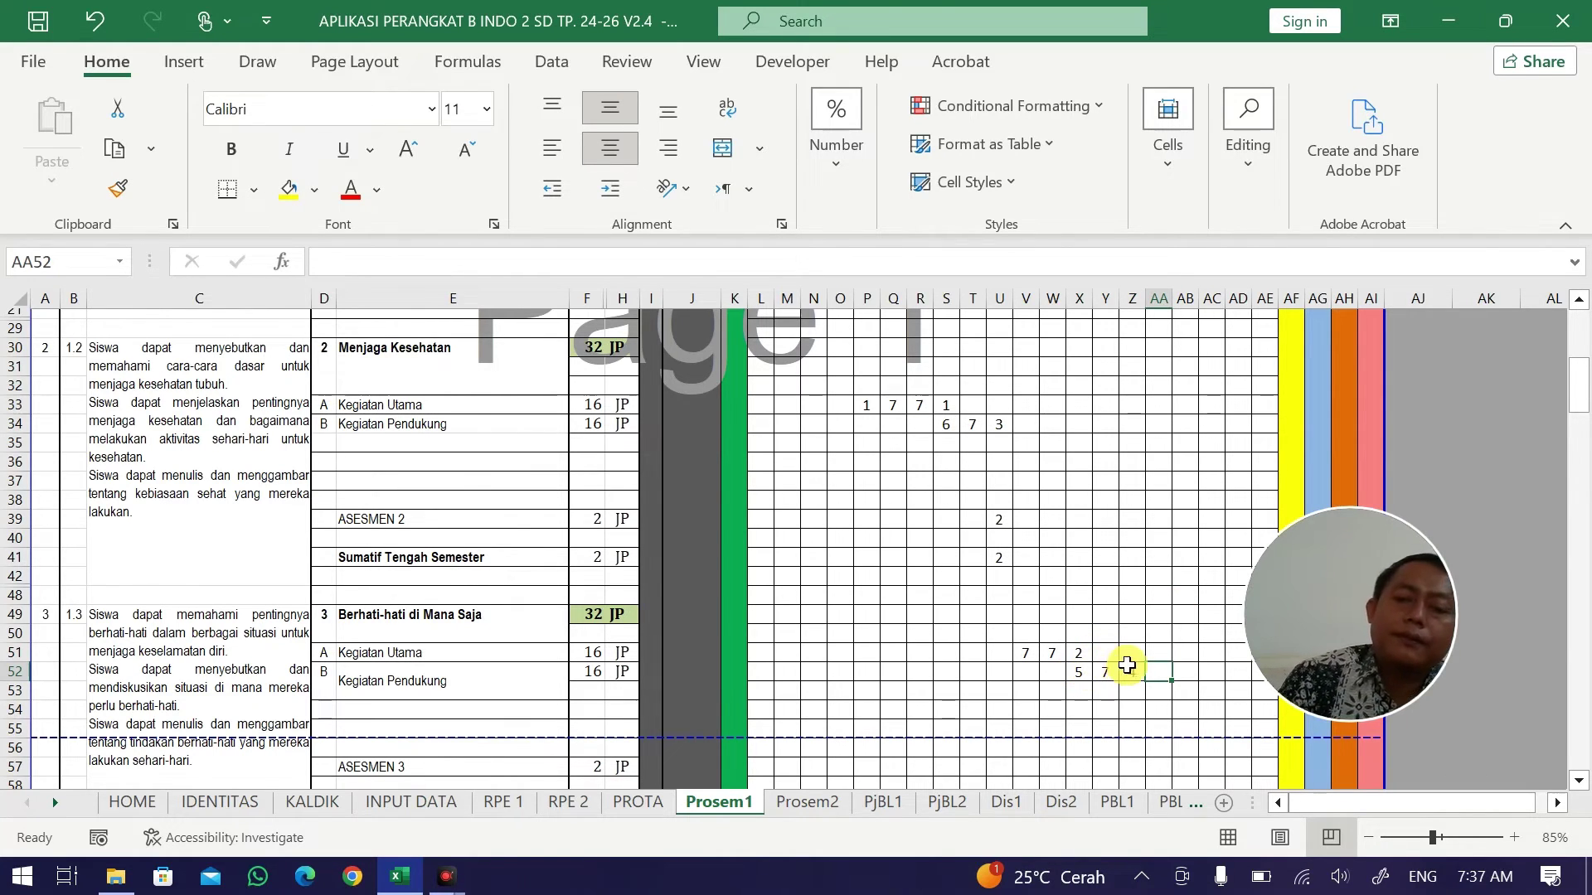
{"action": "scroll", "coordinate": [1126, 665], "scroll_direction": "down", "scroll_amount": 3}
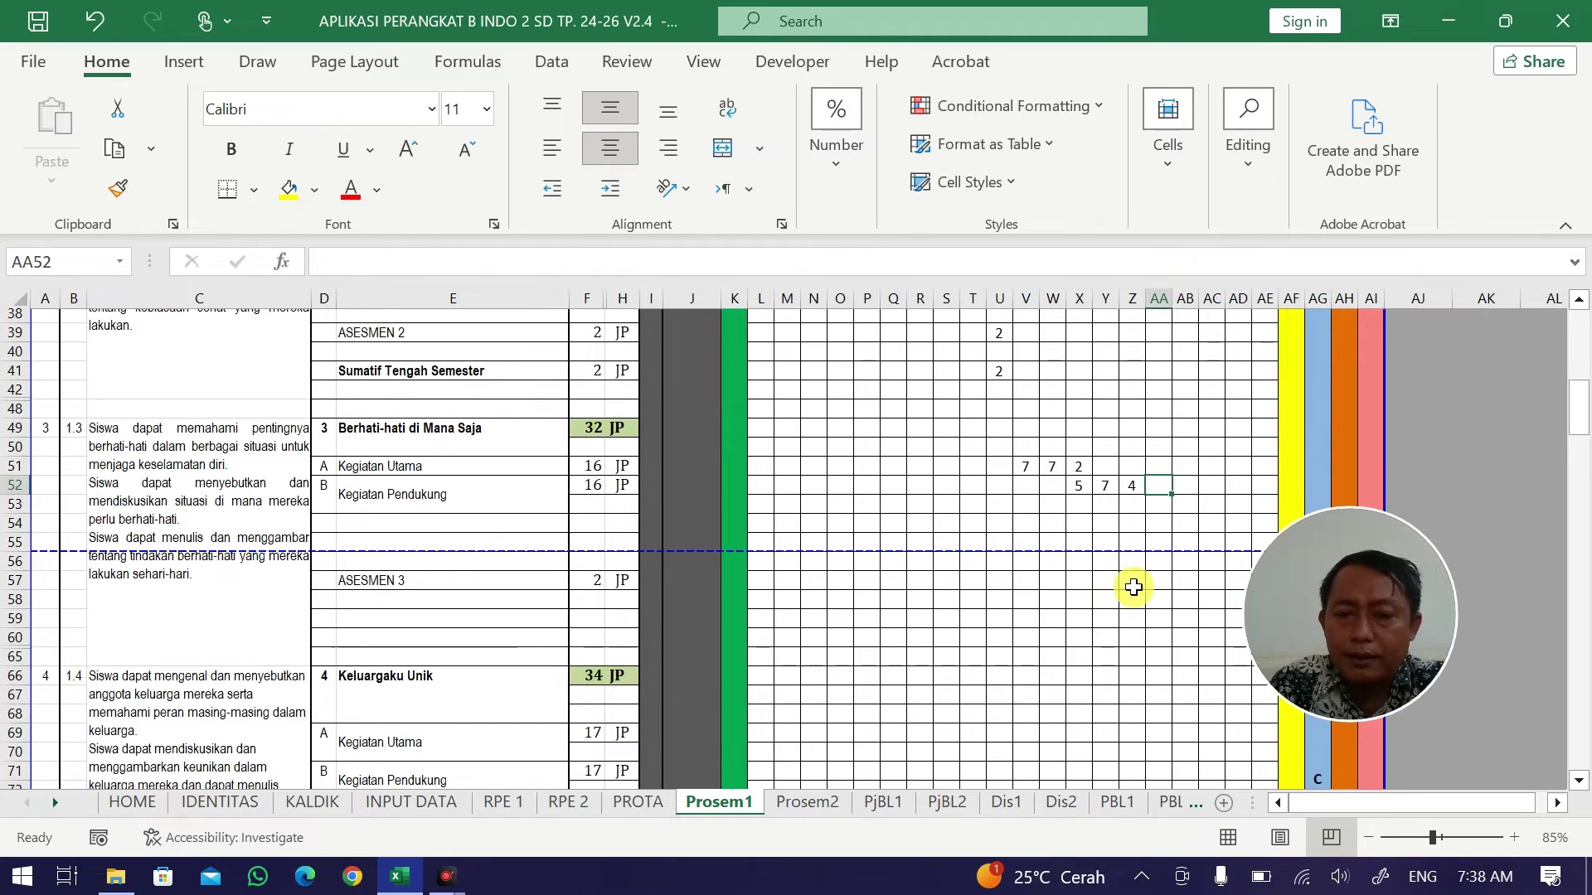
Enter 2 JP for ASESMEN 3 under week 15, in Z57, and check the week's total.
{"action": "left_click", "coordinate": [1133, 583]}
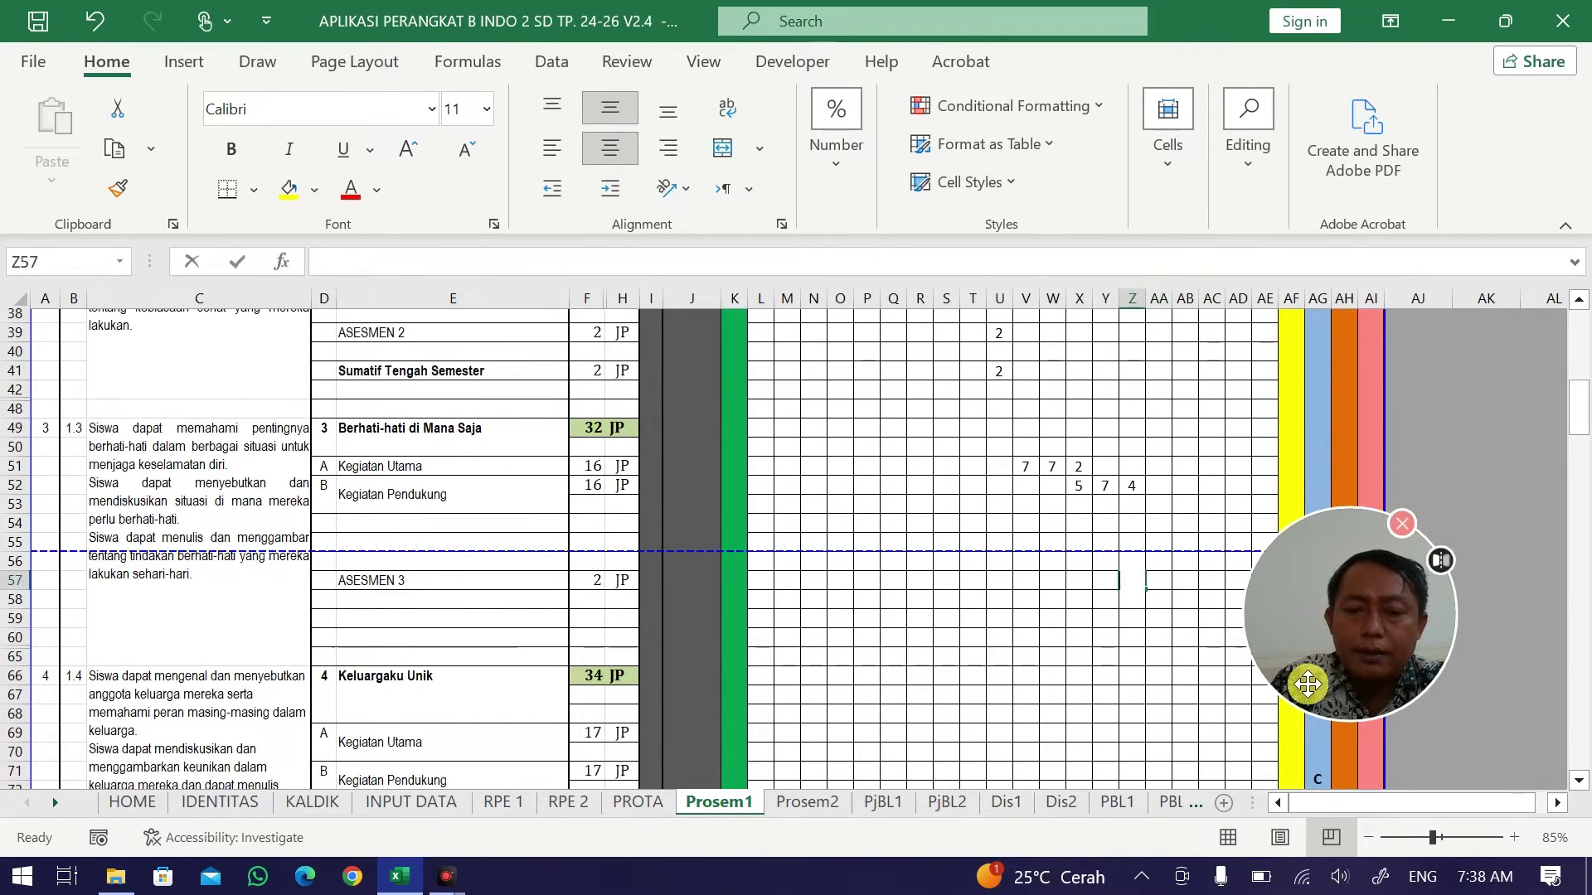
{"action": "type", "text": "2"}
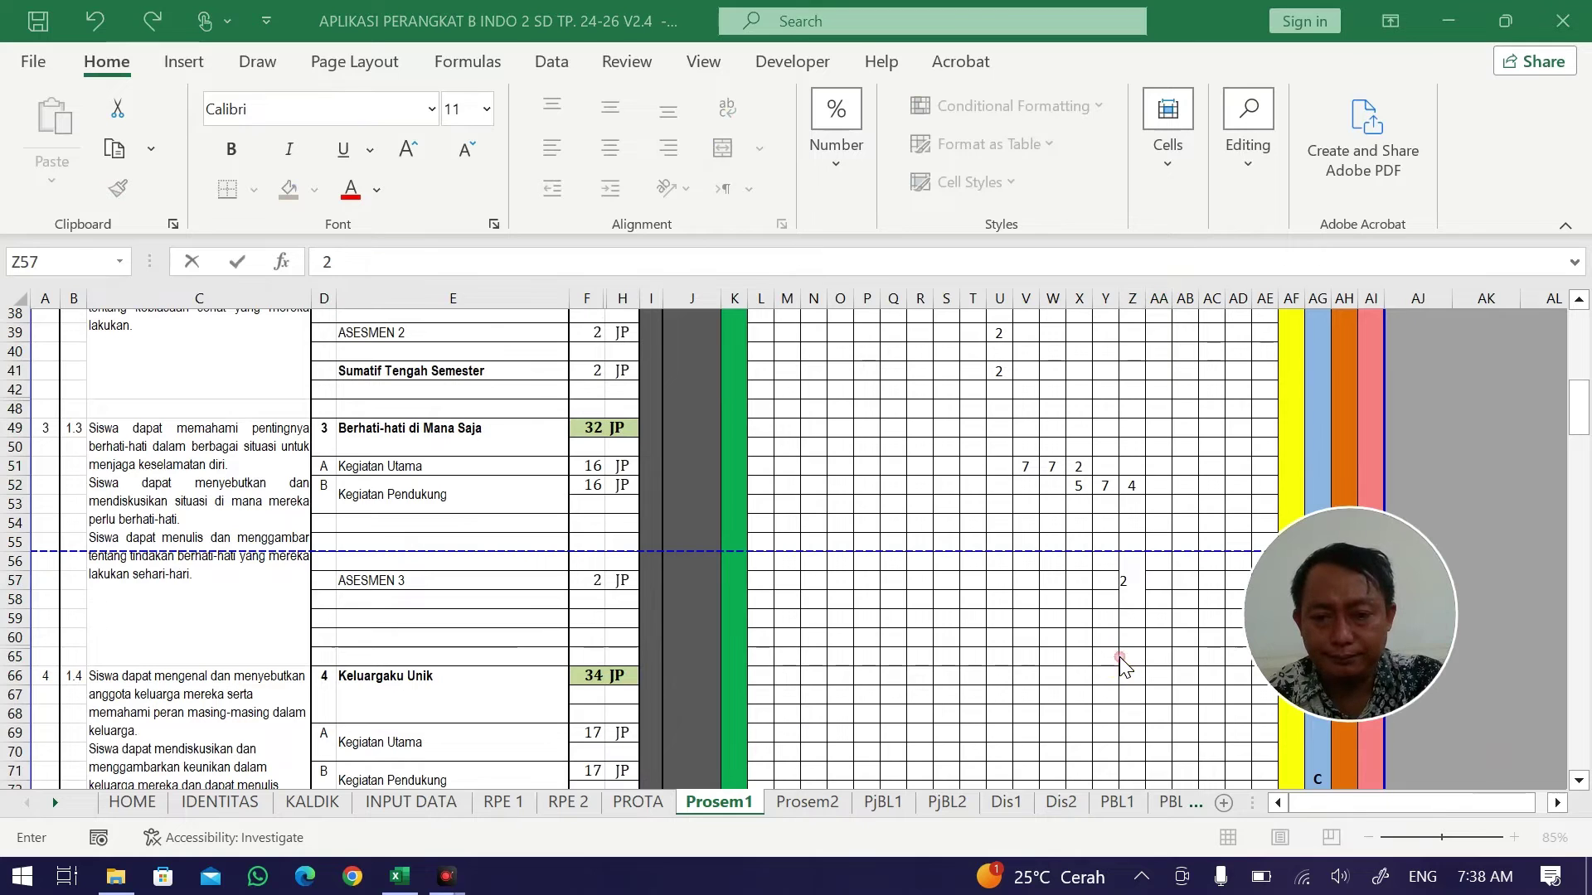
{"action": "left_click", "coordinate": [1130, 637]}
{"action": "scroll", "coordinate": [1146, 614], "scroll_direction": "down", "scroll_amount": 1}
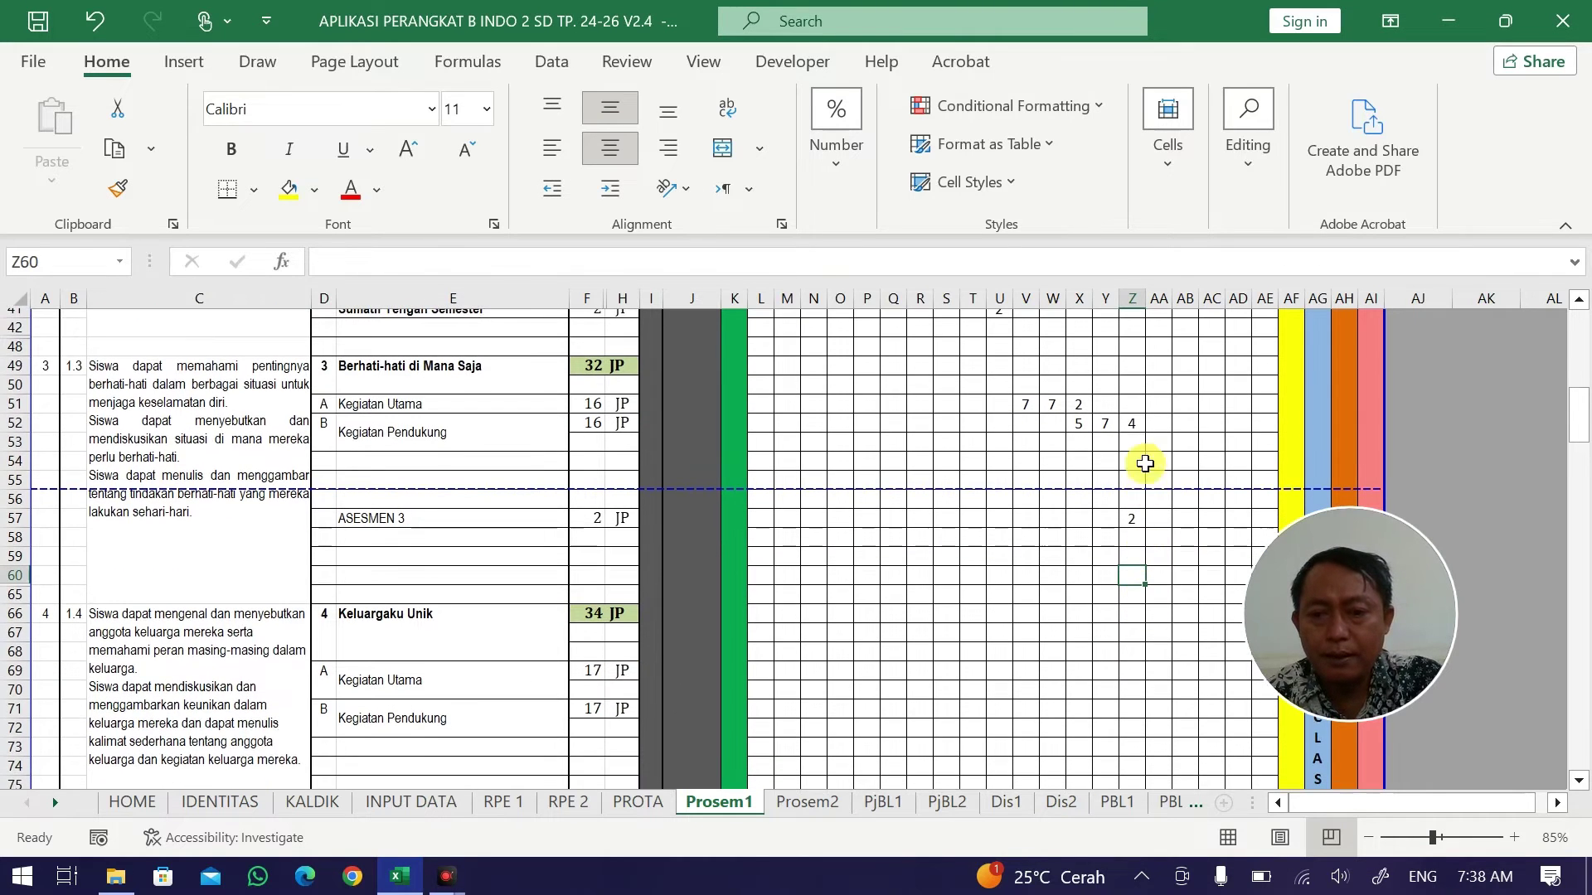
{"action": "left_click_drag", "start_coordinate": [1129, 423], "coordinate": [1127, 522]}
{"action": "scroll", "coordinate": [1155, 581], "scroll_direction": "down", "scroll_amount": 20}
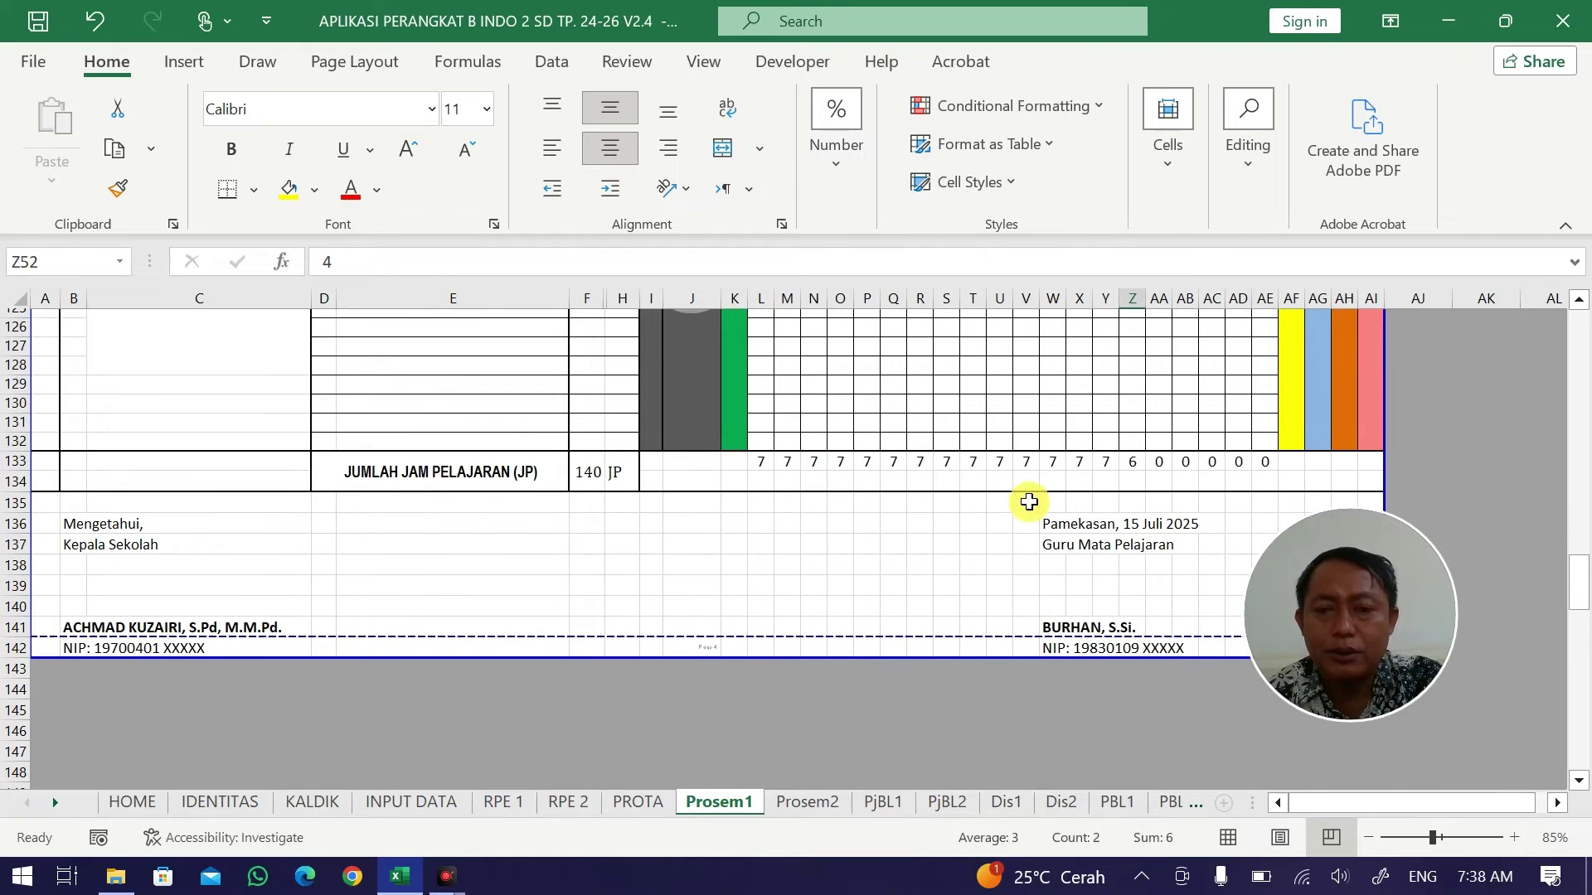
{"action": "scroll", "coordinate": [1069, 505], "scroll_direction": "up", "scroll_amount": 20}
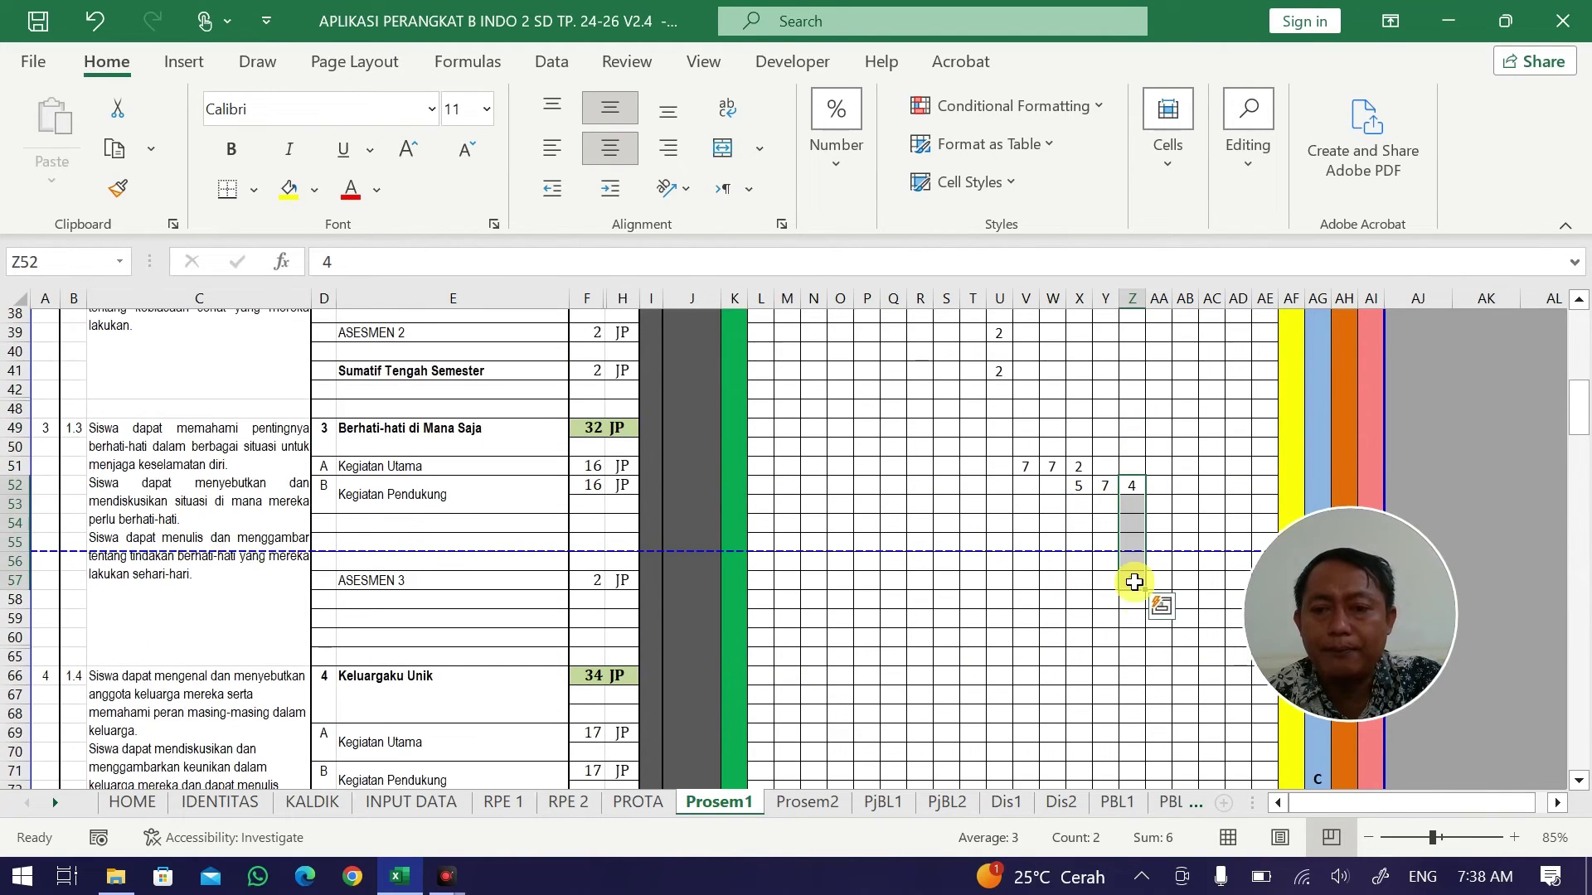
Distribute the Kegiatan Utama hours of Keluargaku Unik over weeks 15 to 18 as 1, 7, 7 and 1 JP, in Z69:AC69.
{"action": "scroll", "coordinate": [1132, 585], "scroll_direction": "down", "scroll_amount": 3}
{"action": "scroll", "coordinate": [1136, 595], "scroll_direction": "down", "scroll_amount": 1}
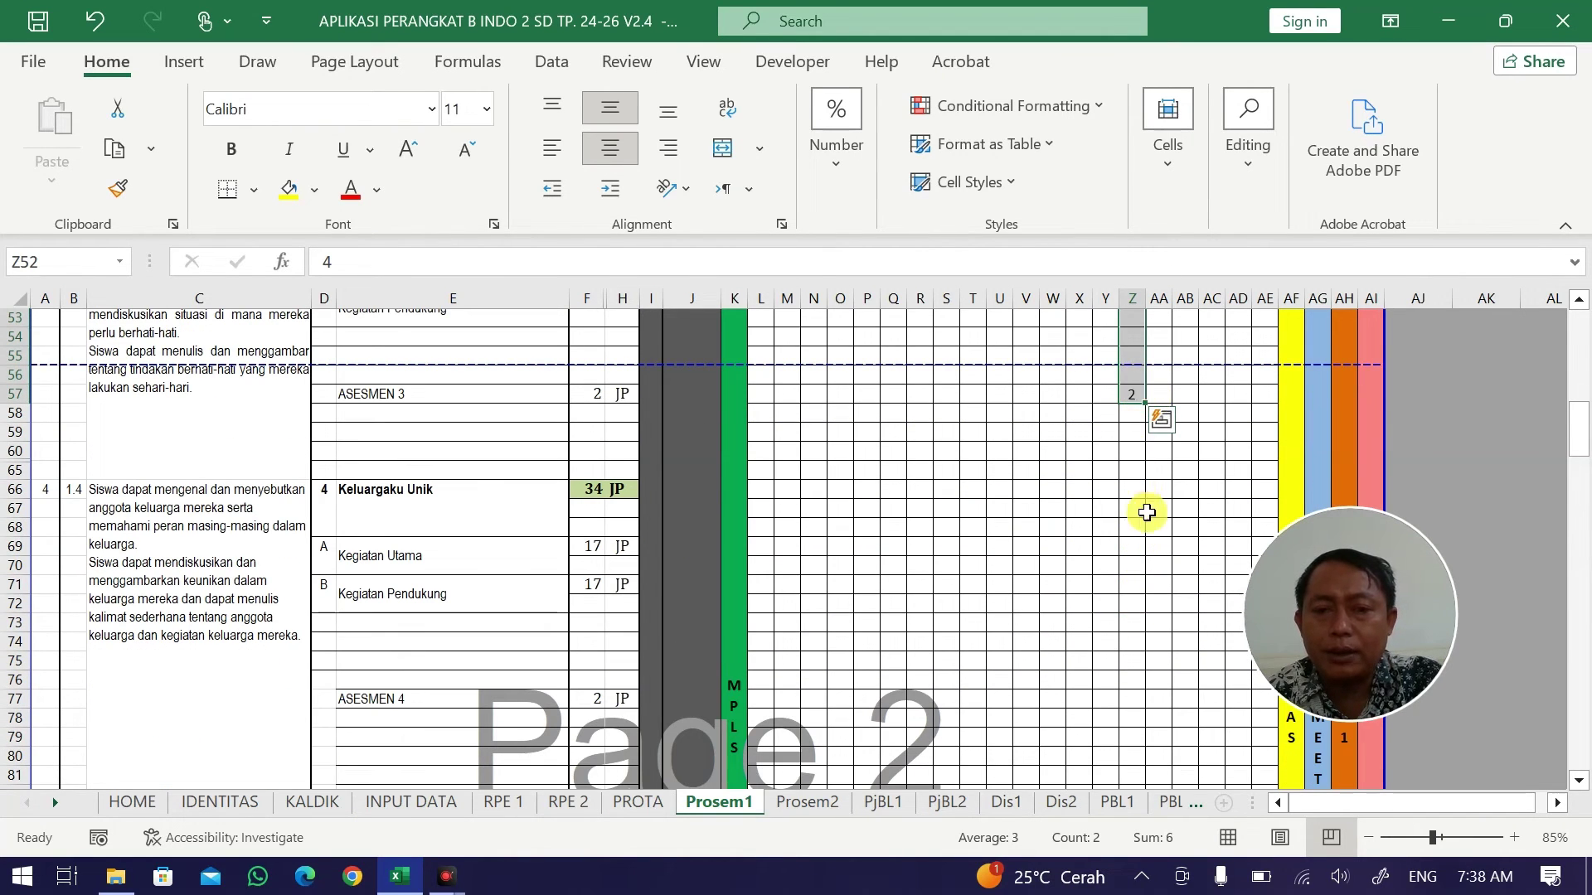
{"action": "left_click", "coordinate": [1137, 546]}
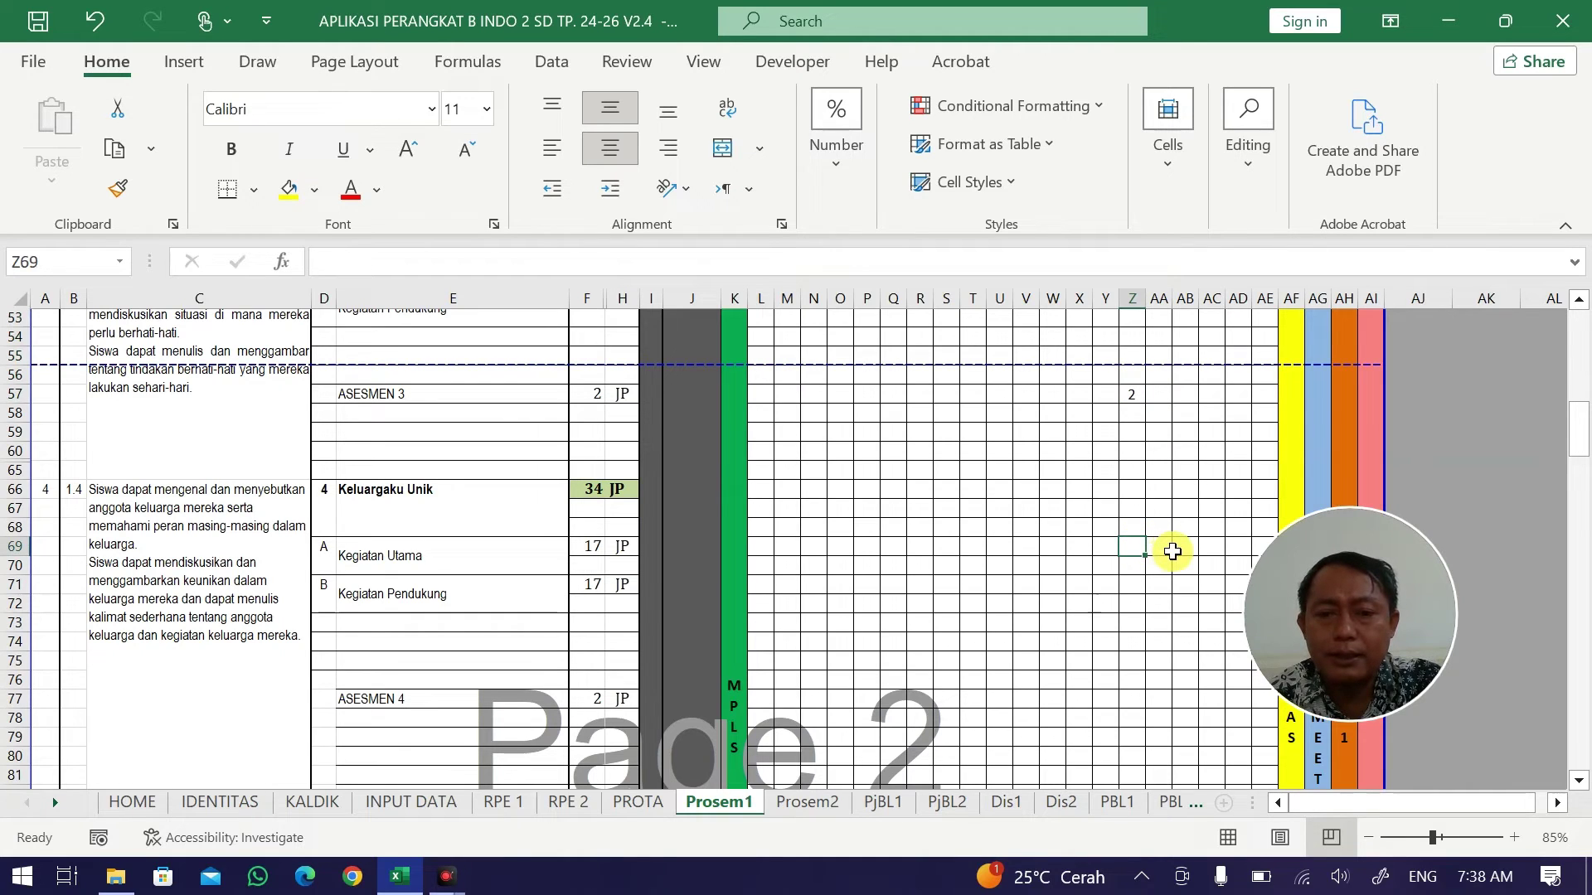
{"action": "type", "text": "1"}
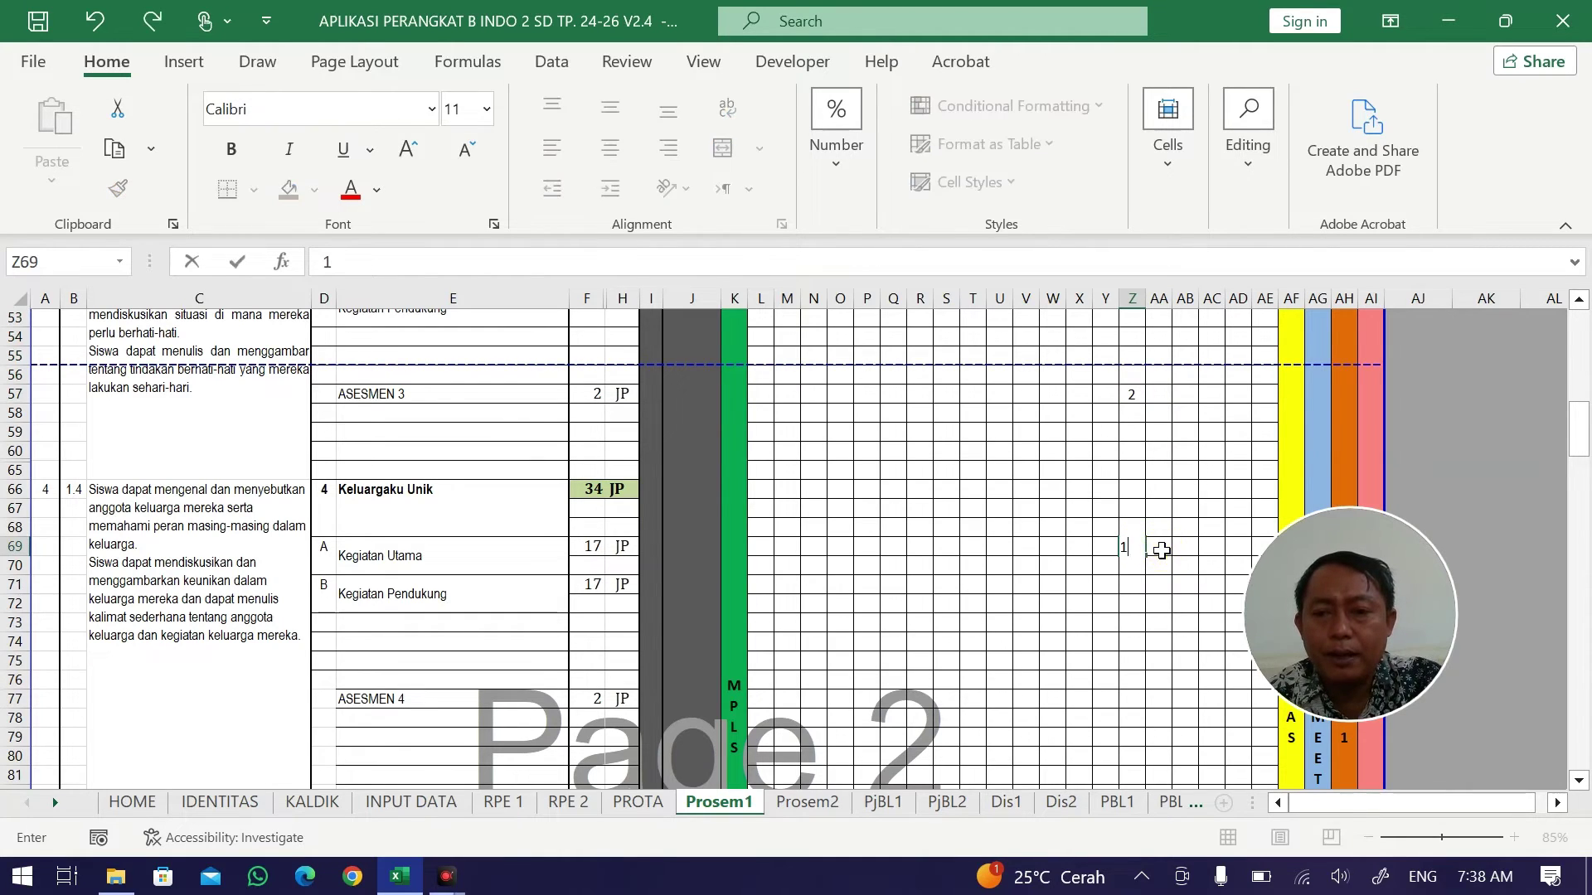
{"action": "left_click", "coordinate": [1161, 551]}
{"action": "type", "text": "7"}
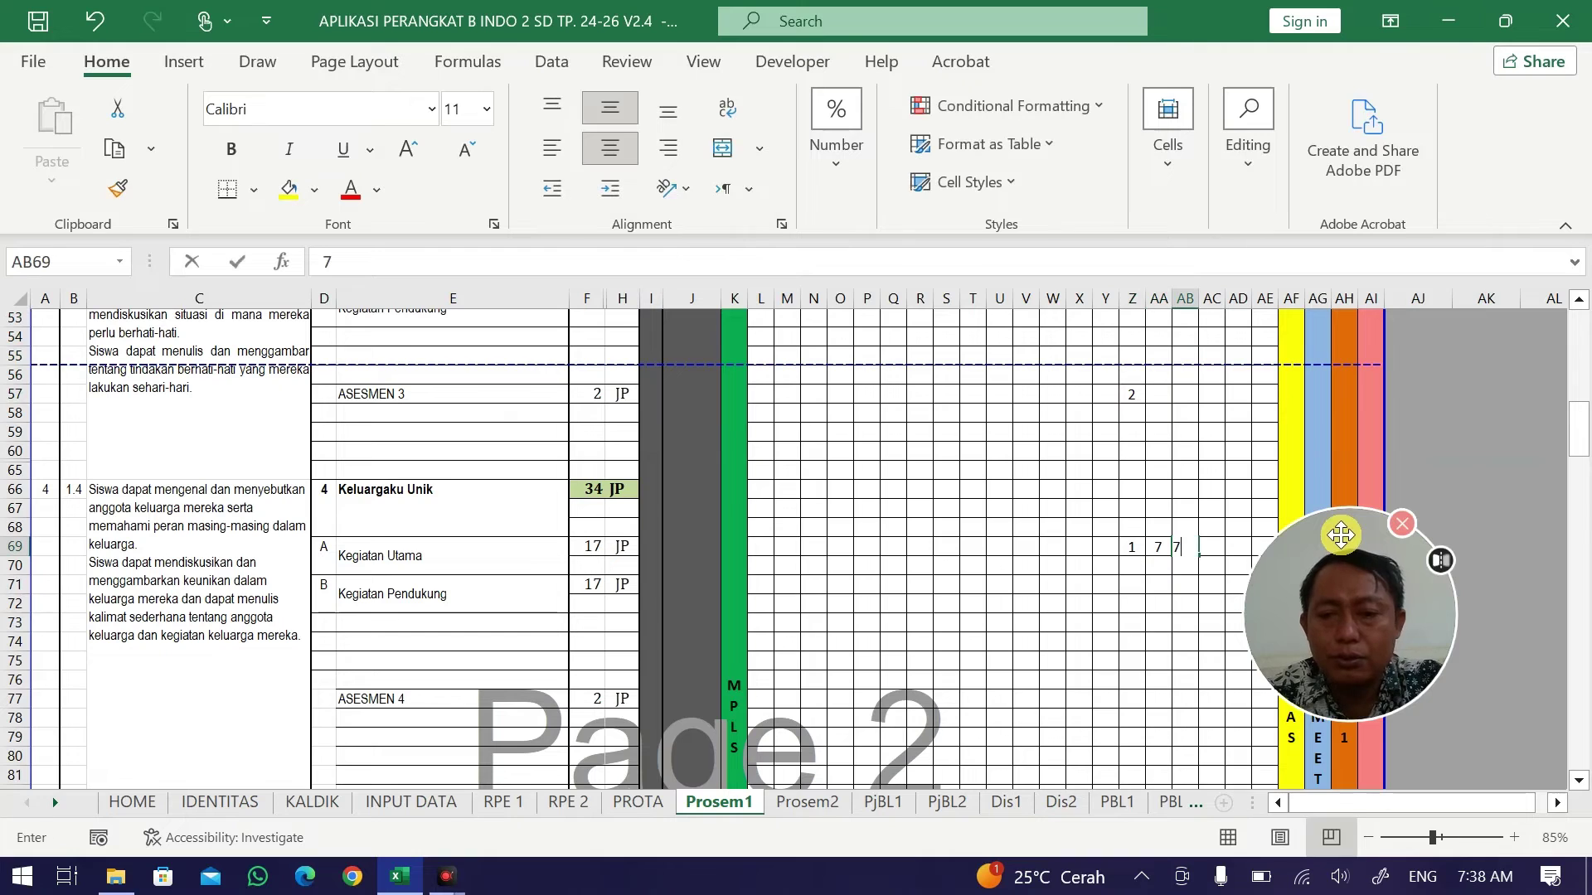
{"action": "key", "text": "Tab"}
{"action": "type", "text": "7"}
{"action": "key", "text": "Tab"}
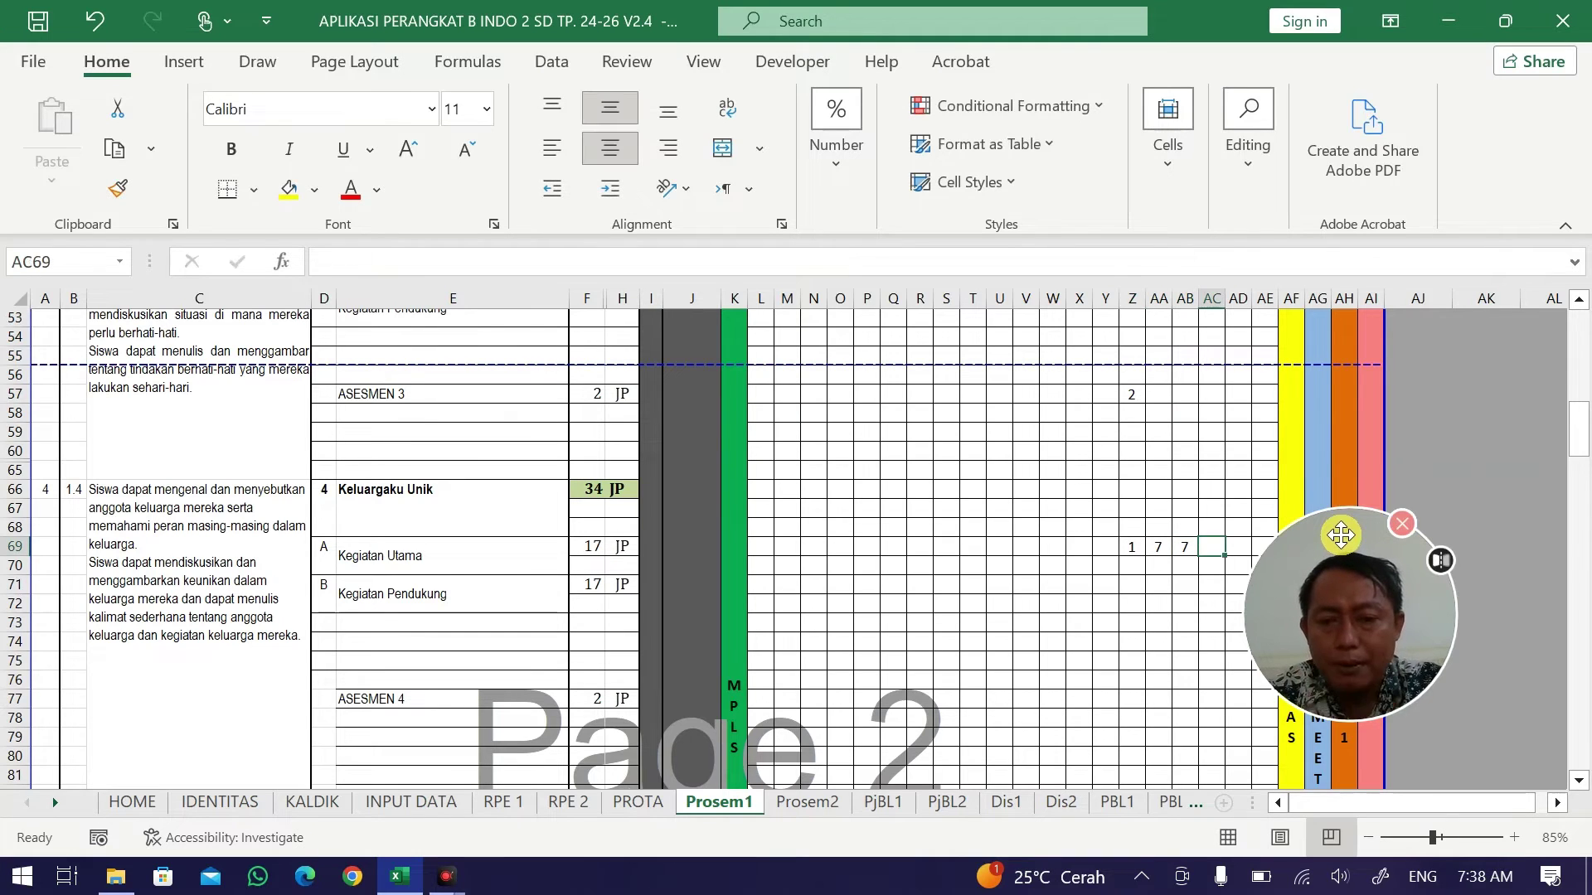
{"action": "type", "text": "1"}
{"action": "key", "text": "Down"}
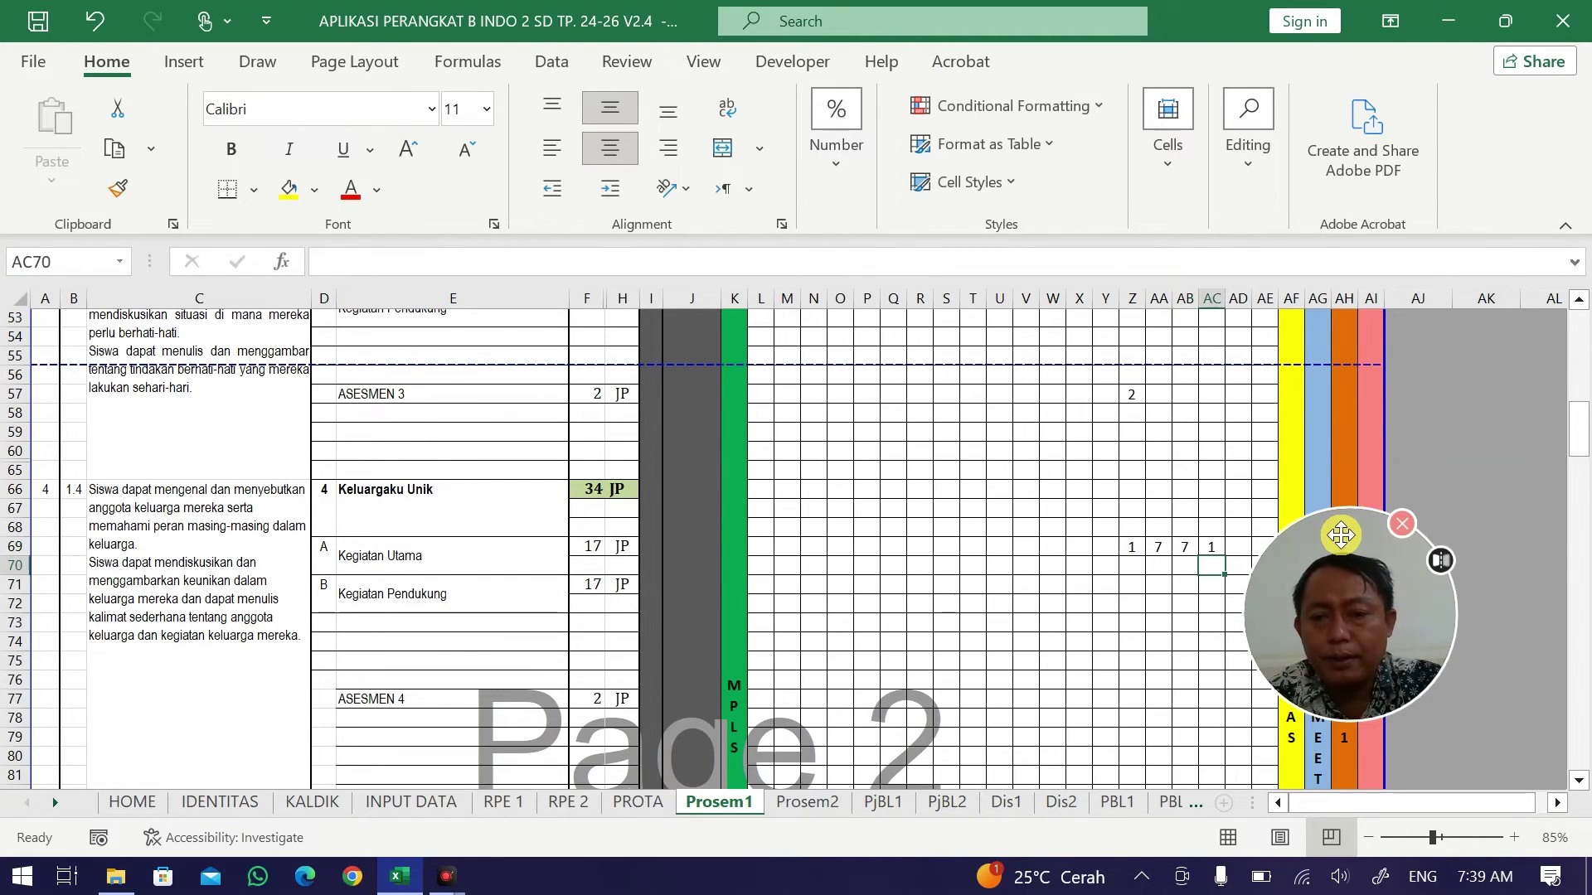
Distribute the Kegiatan Pendukung hours of Keluargaku Unik over weeks 18 to 20 as 6, 7 and 4 JP, in AC71:AE71.
{"action": "key", "text": "Down"}
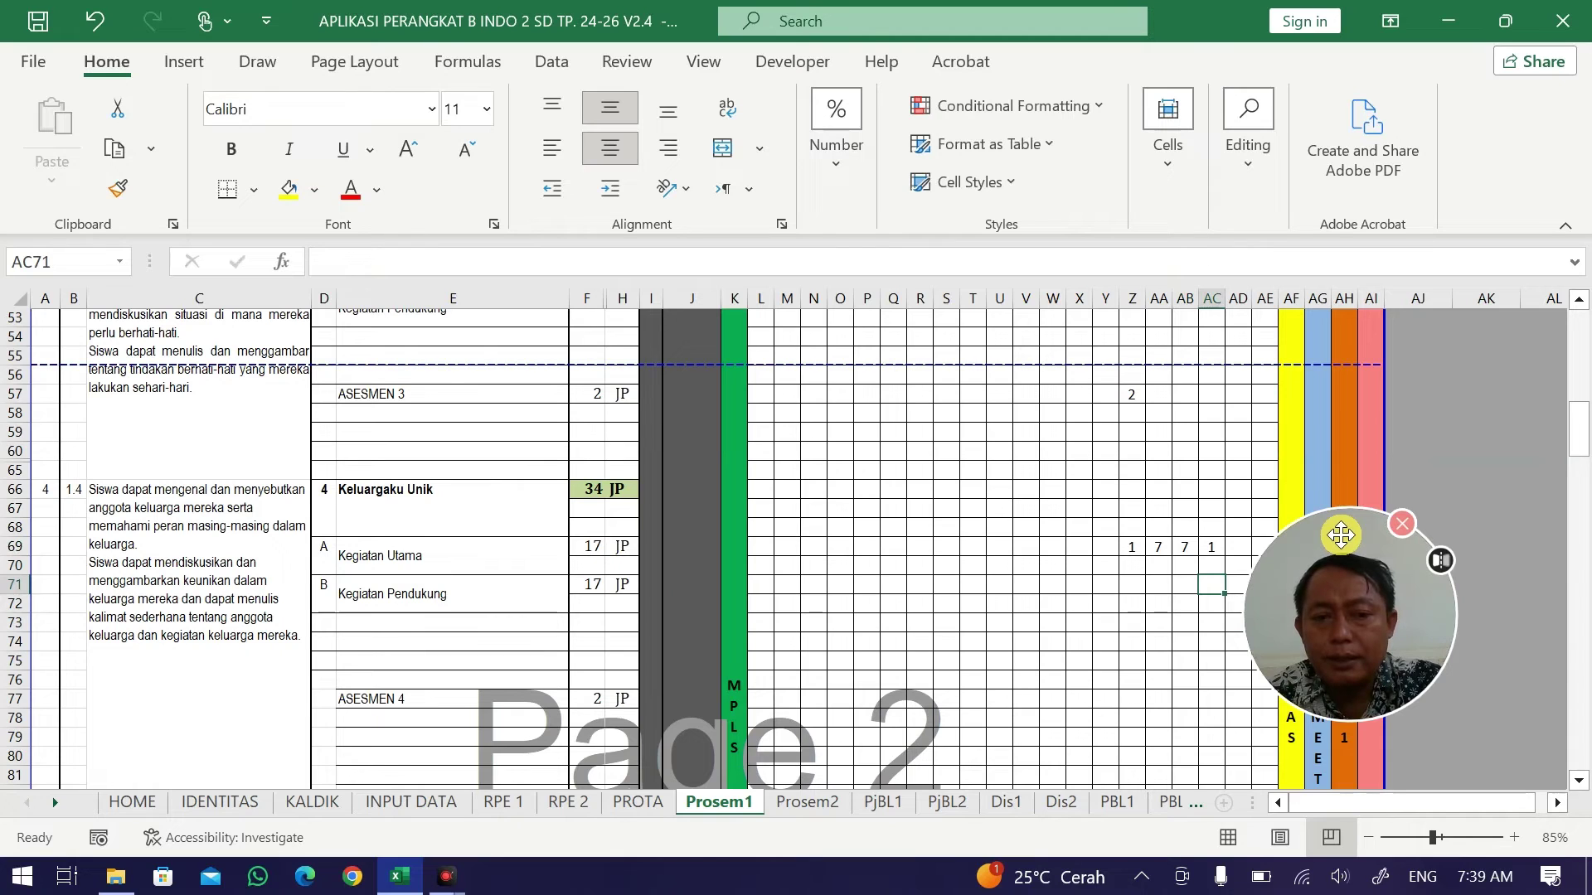
{"action": "type", "text": "6"}
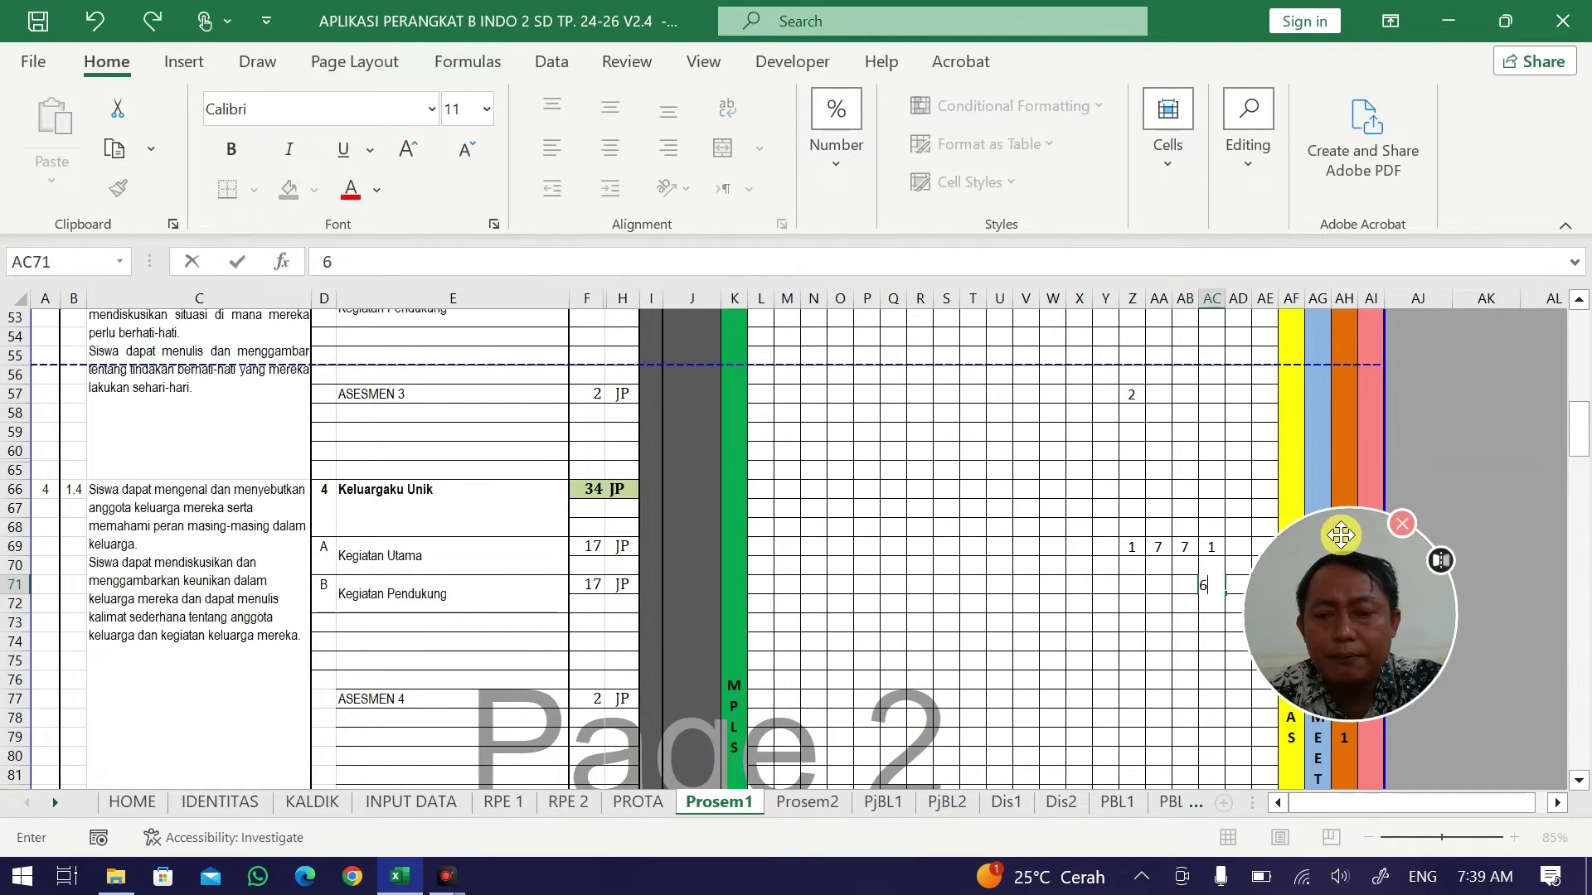
{"action": "key", "text": "Tab"}
{"action": "left_click_drag", "start_coordinate": [1287, 608], "coordinate": [1296, 214]}
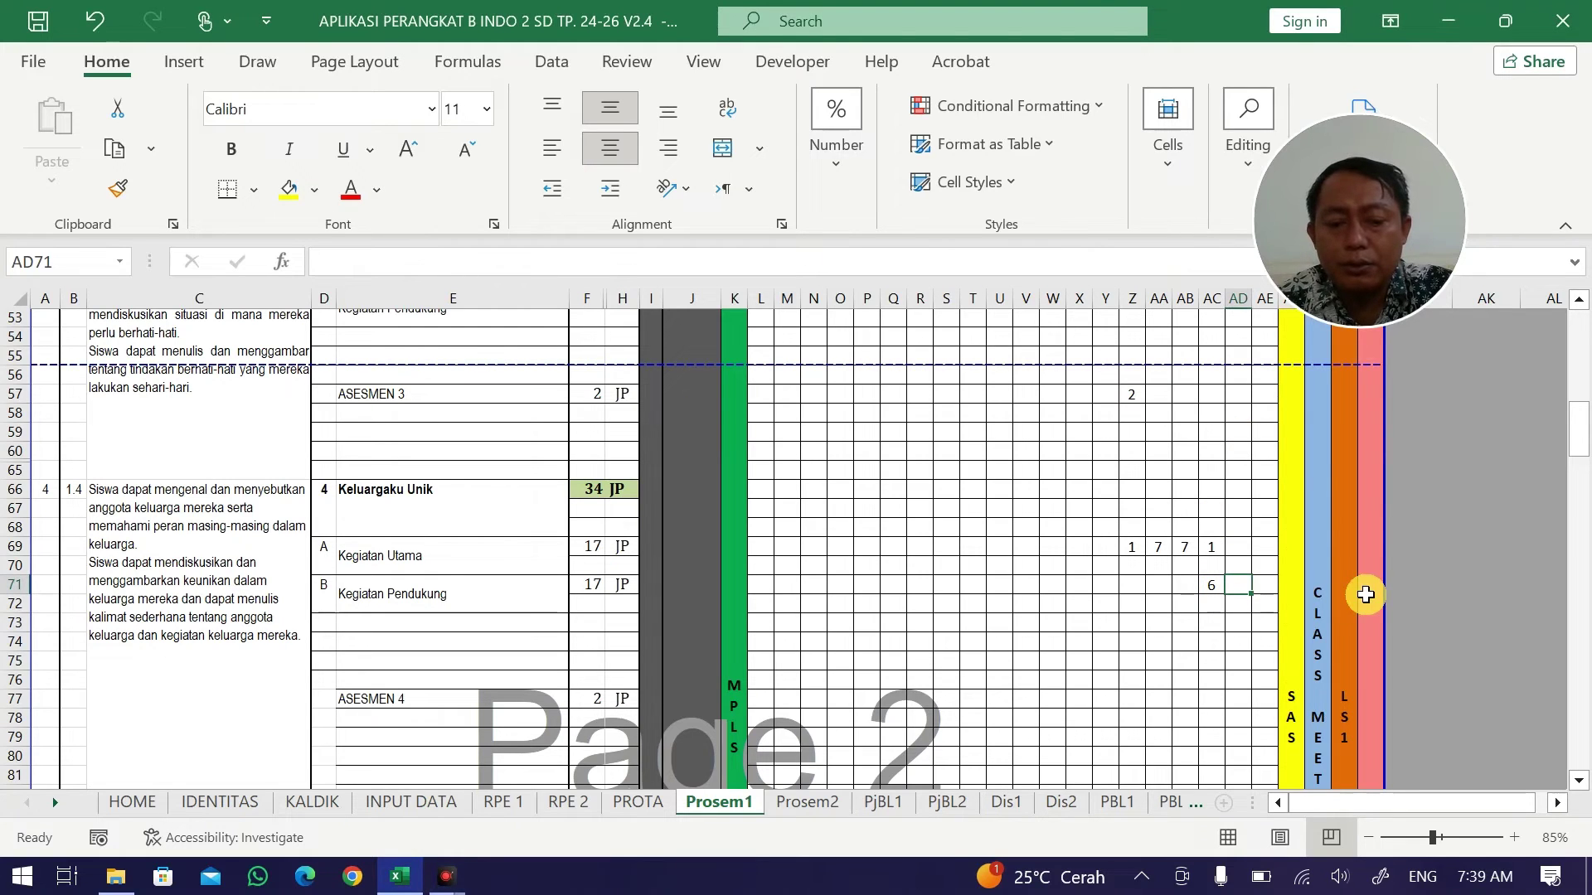
{"action": "type", "text": "7"}
{"action": "key", "text": "Tab"}
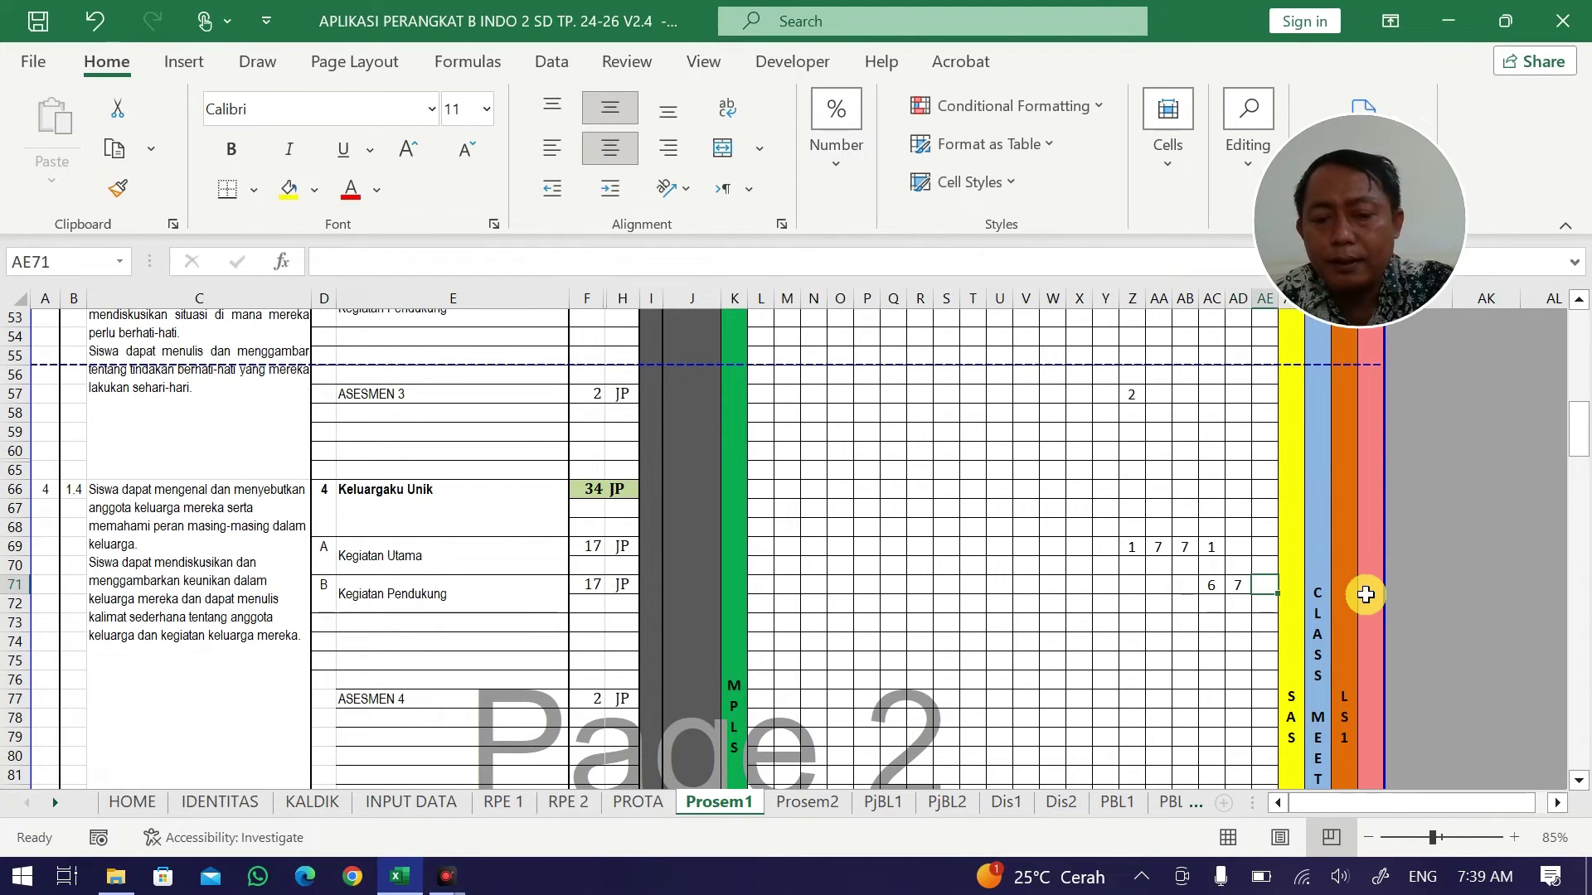
{"action": "type", "text": "3"}
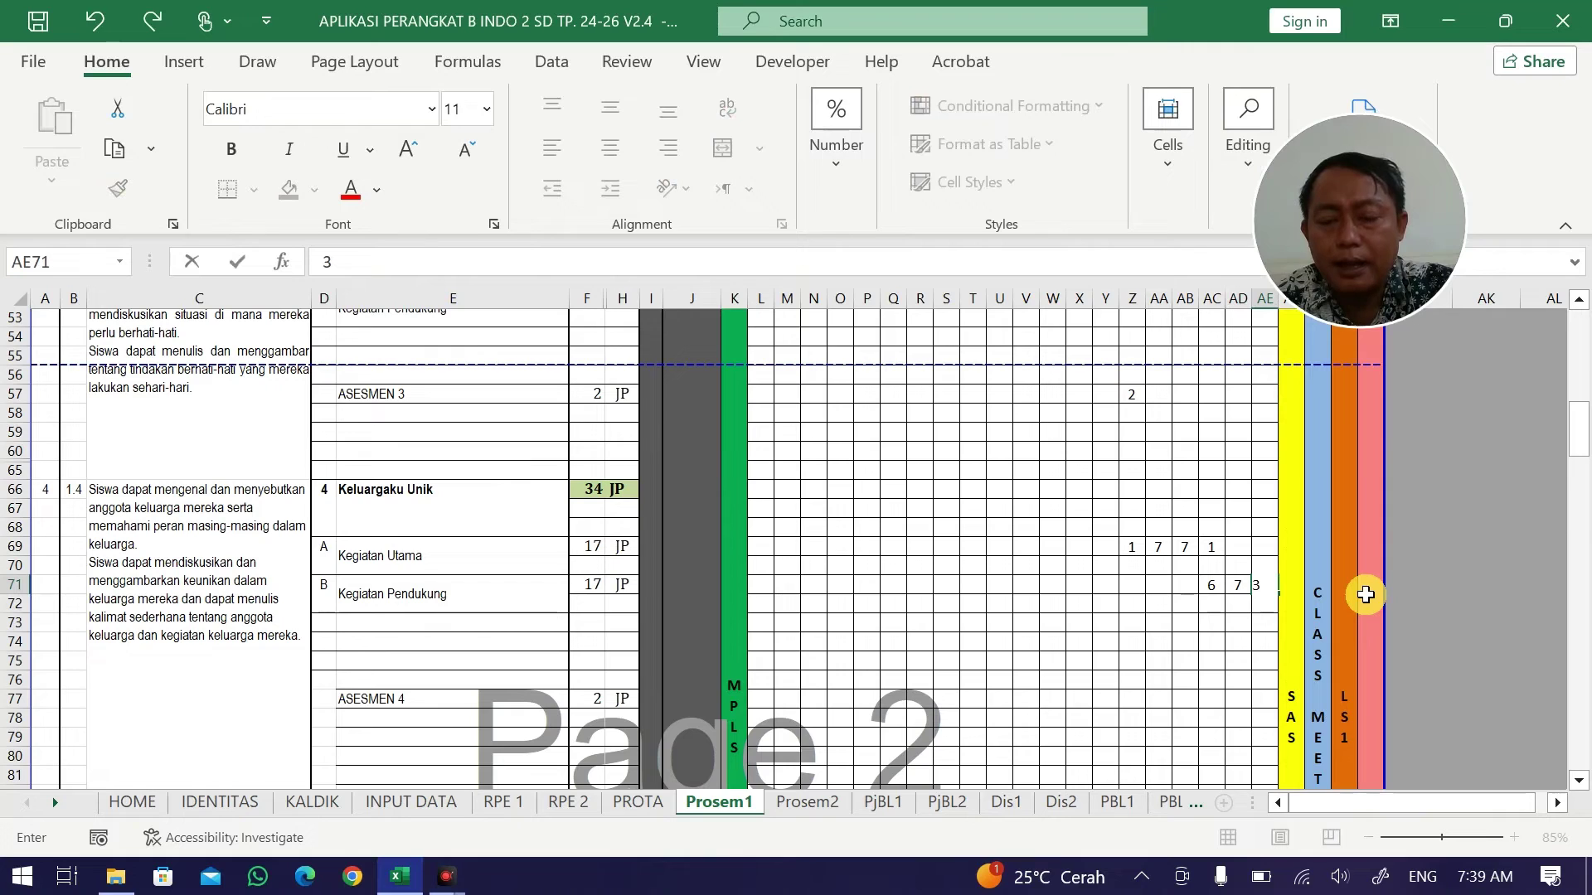
{"action": "key", "text": "Return"}
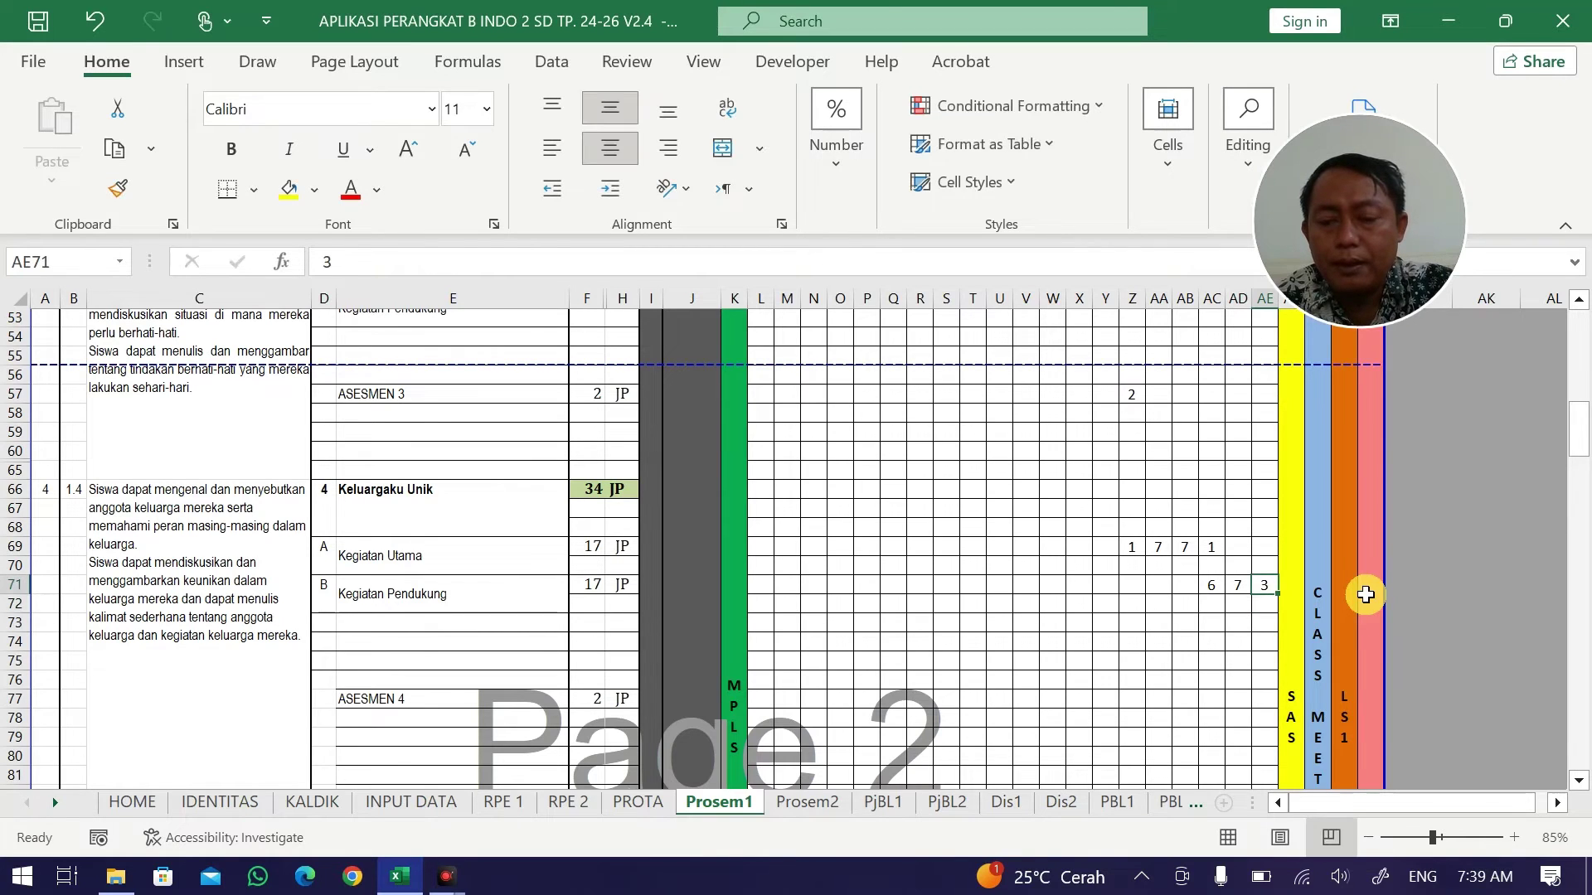
{"action": "left_click", "coordinate": [1238, 586]}
{"action": "left_click", "coordinate": [1271, 587]}
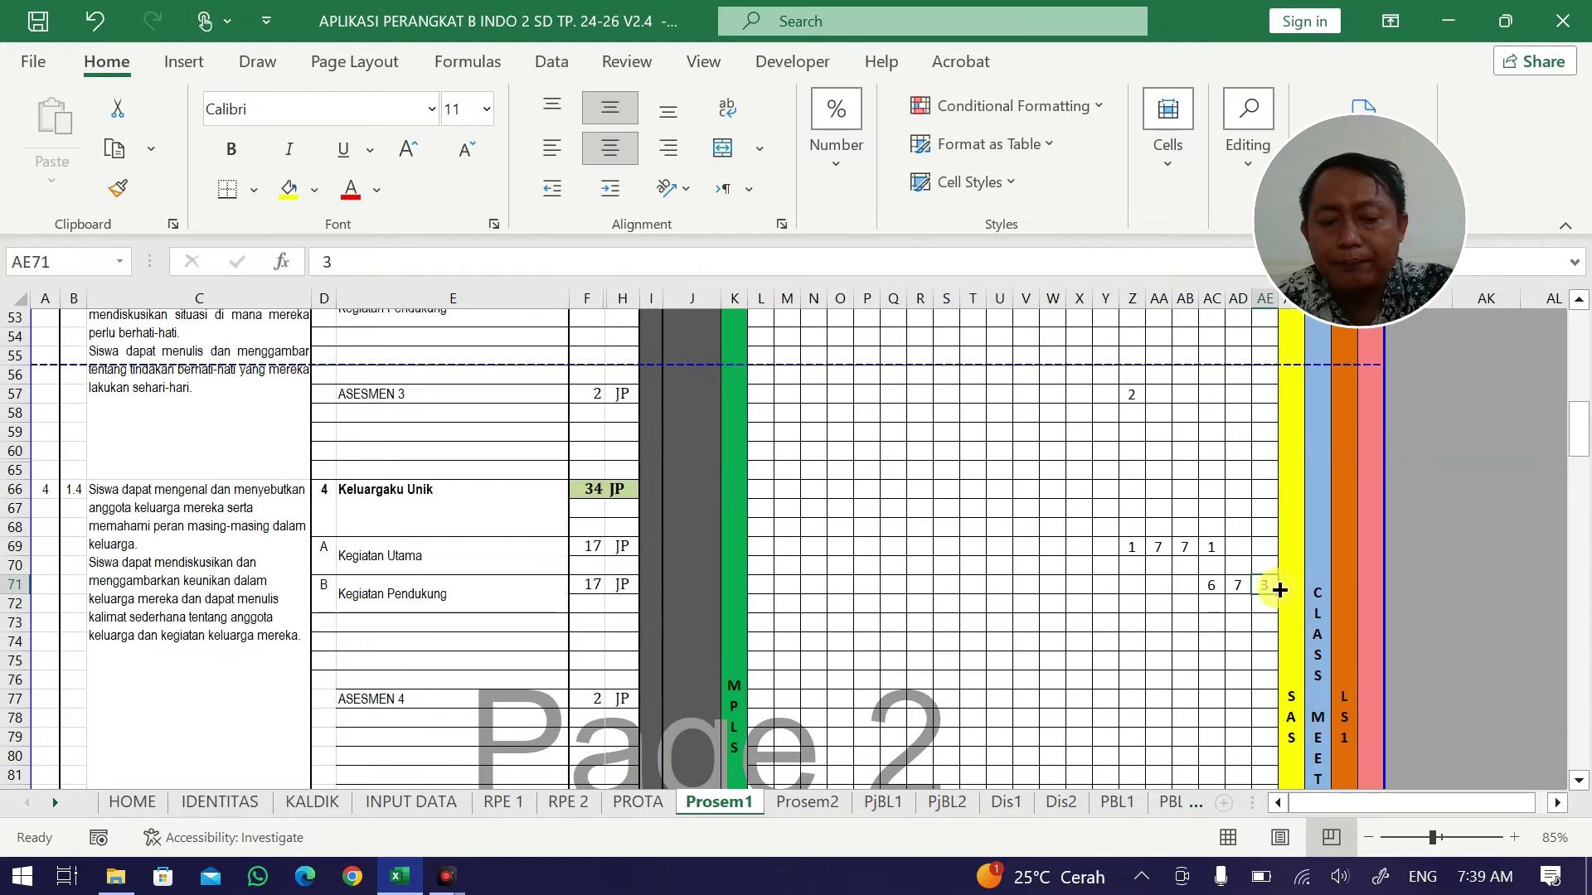
{"action": "type", "text": "4"}
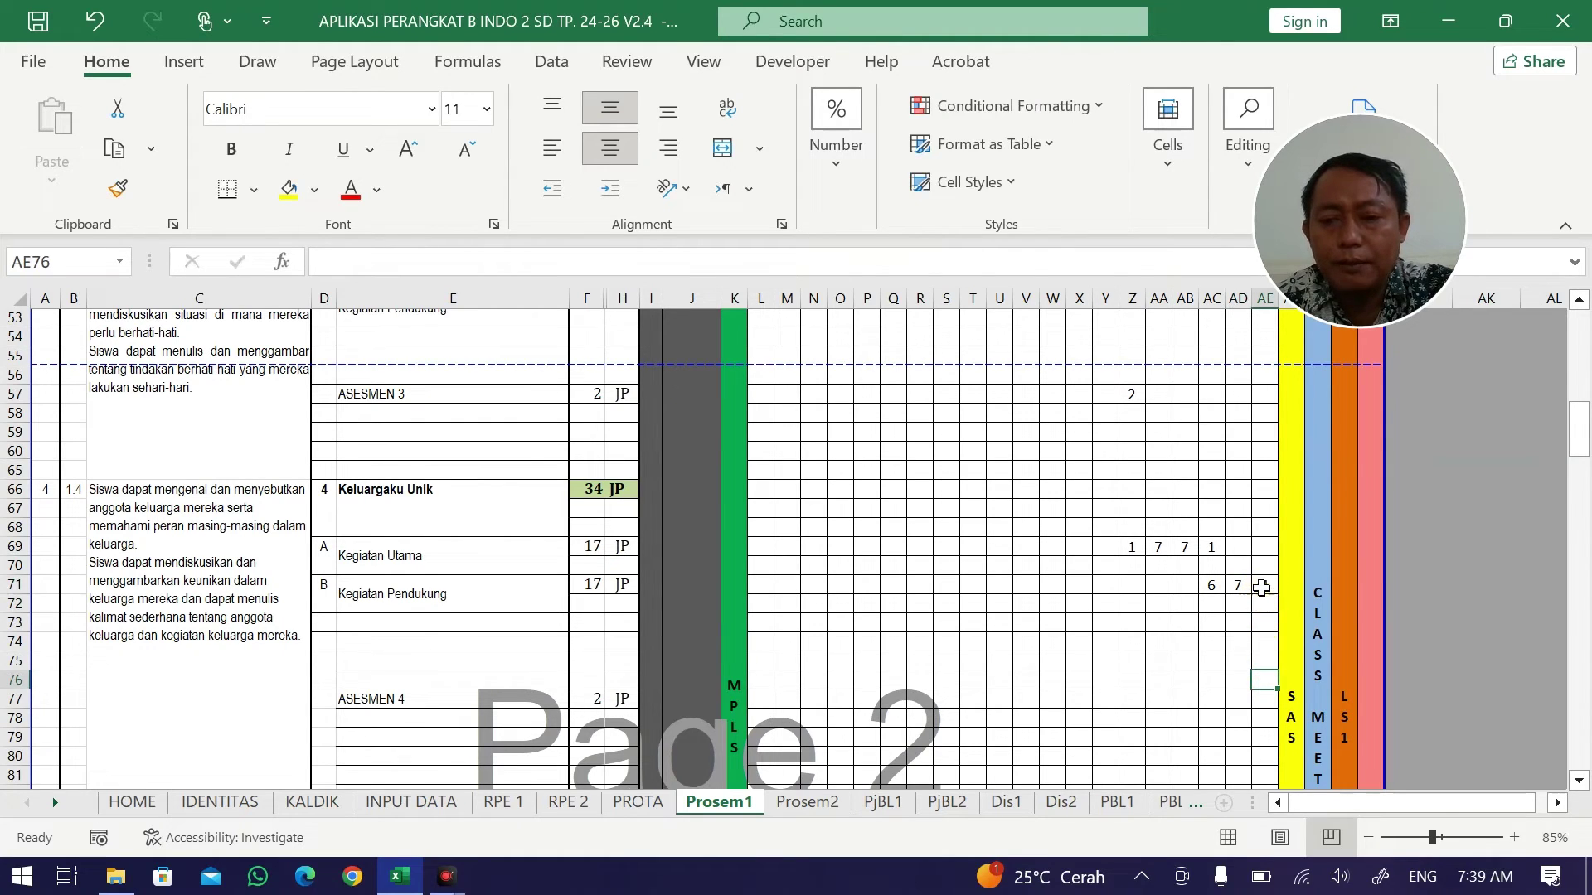
{"action": "left_click", "coordinate": [1260, 588]}
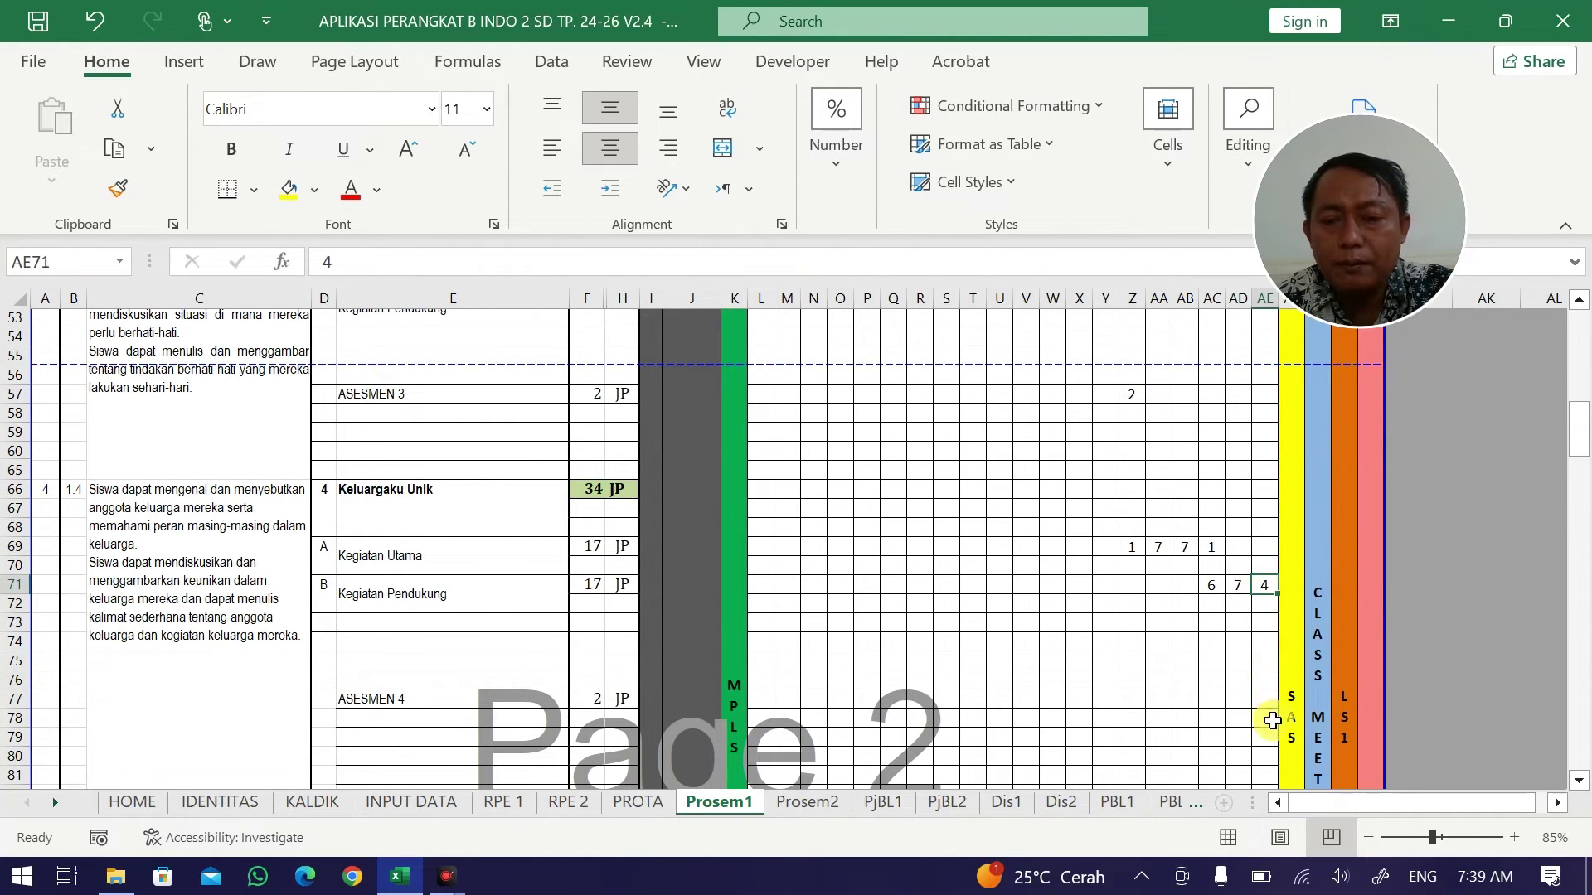
Enter 2 JP for ASESMEN 4 under week 20, in AE77, and check the weekly totals in the JUMLAH JAM PELAJARAN row.
{"action": "left_click", "coordinate": [1266, 697]}
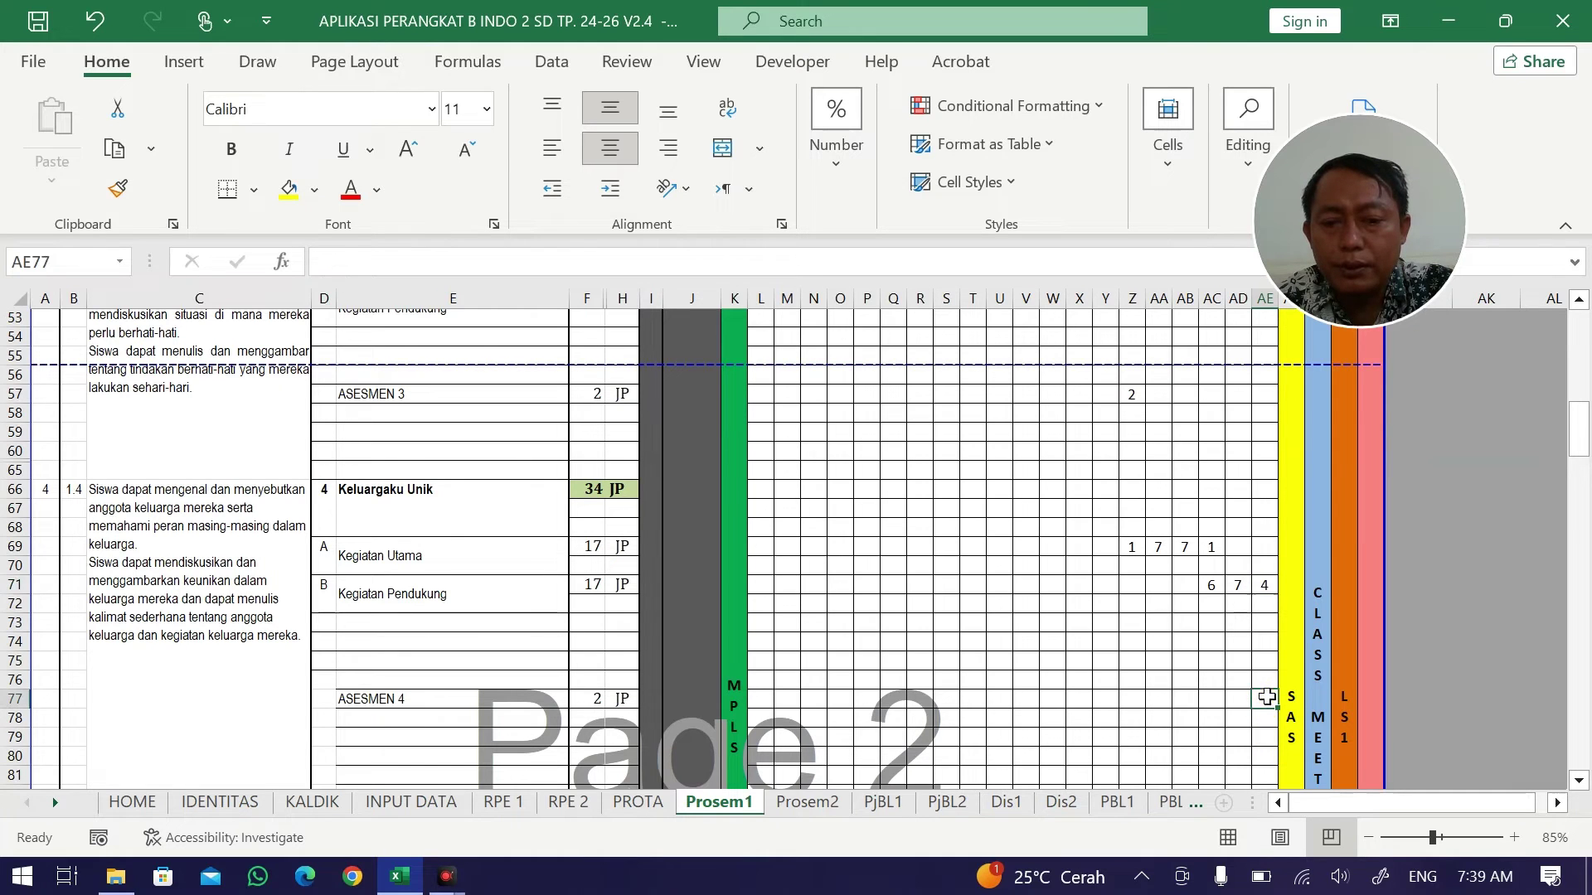
{"action": "left_click", "coordinate": [1184, 731]}
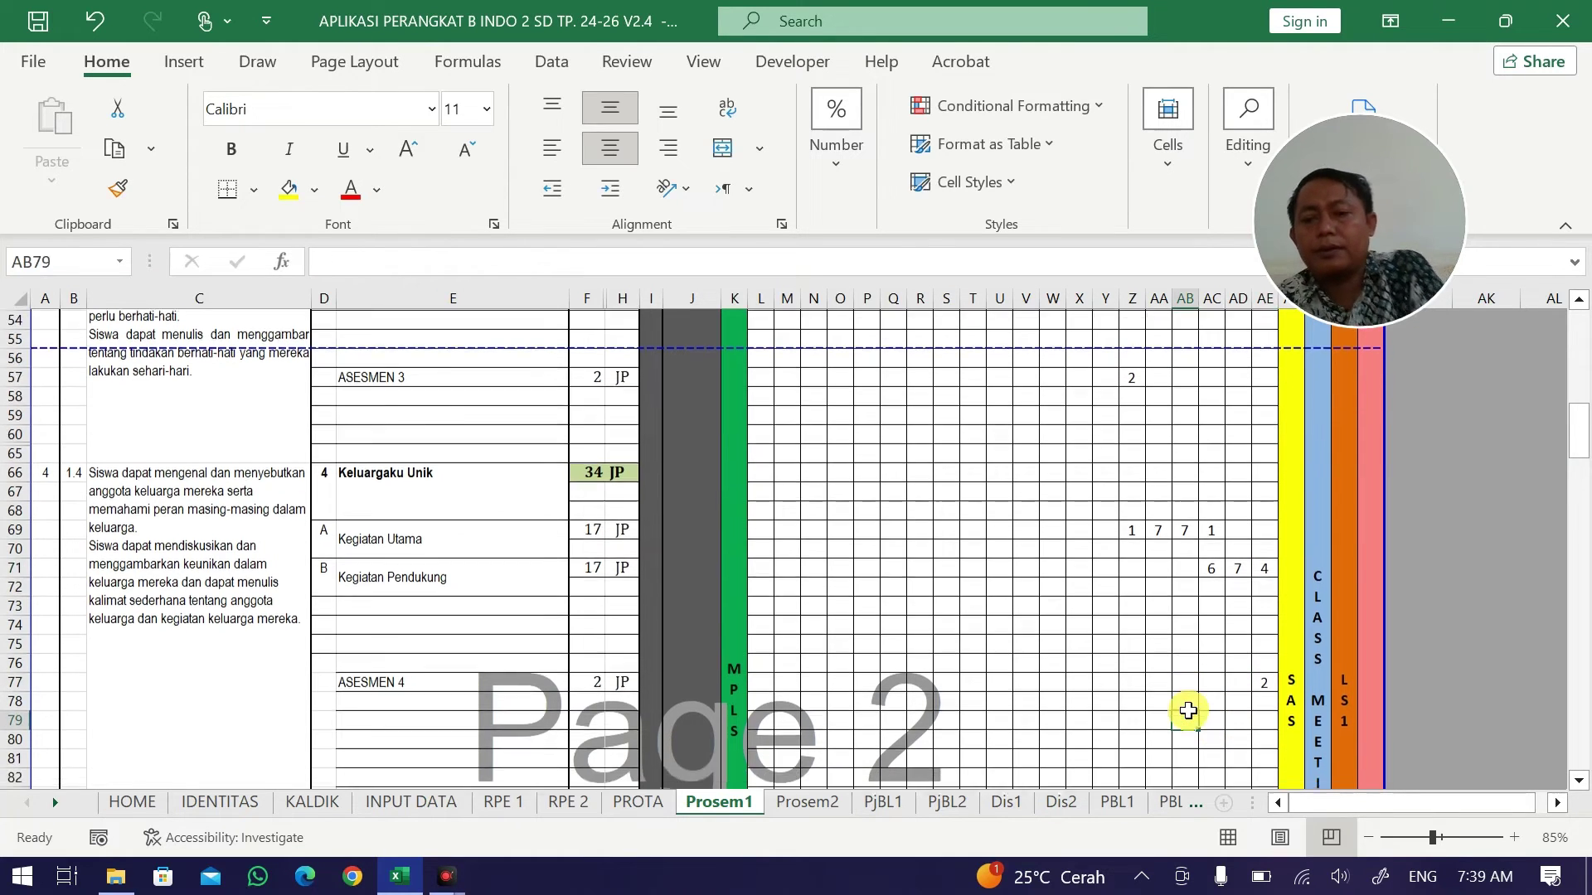
{"action": "scroll", "coordinate": [1188, 721], "scroll_direction": "down", "scroll_amount": 20}
{"action": "scroll", "coordinate": [1191, 709], "scroll_direction": "down", "scroll_amount": 2}
{"action": "scroll", "coordinate": [1243, 697], "scroll_direction": "up", "scroll_amount": 1}
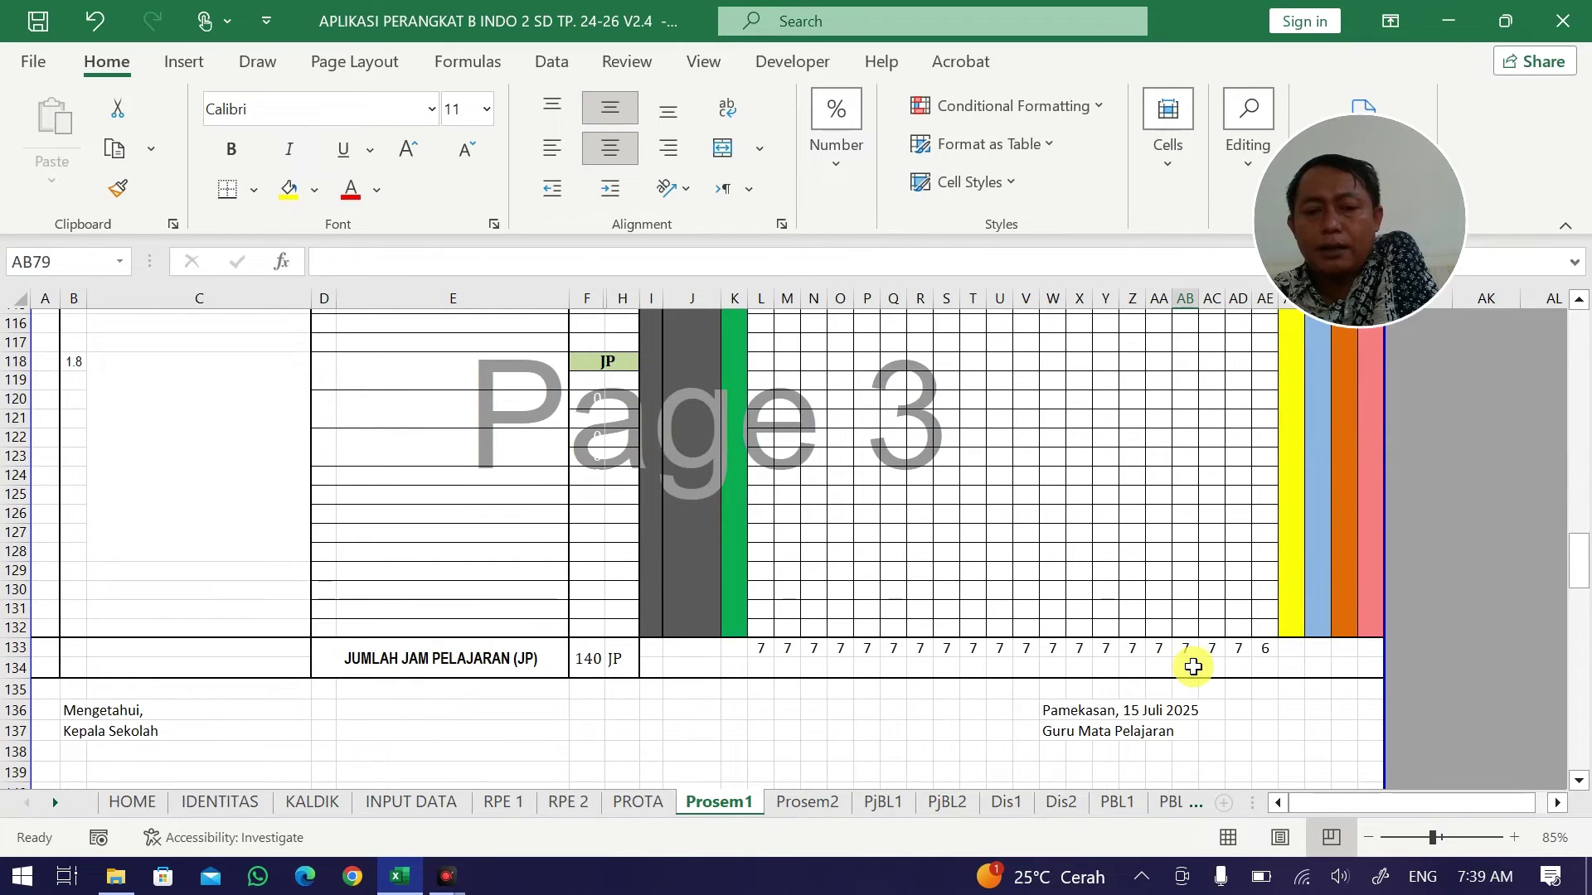
{"action": "scroll", "coordinate": [1193, 667], "scroll_direction": "up", "scroll_amount": 10}
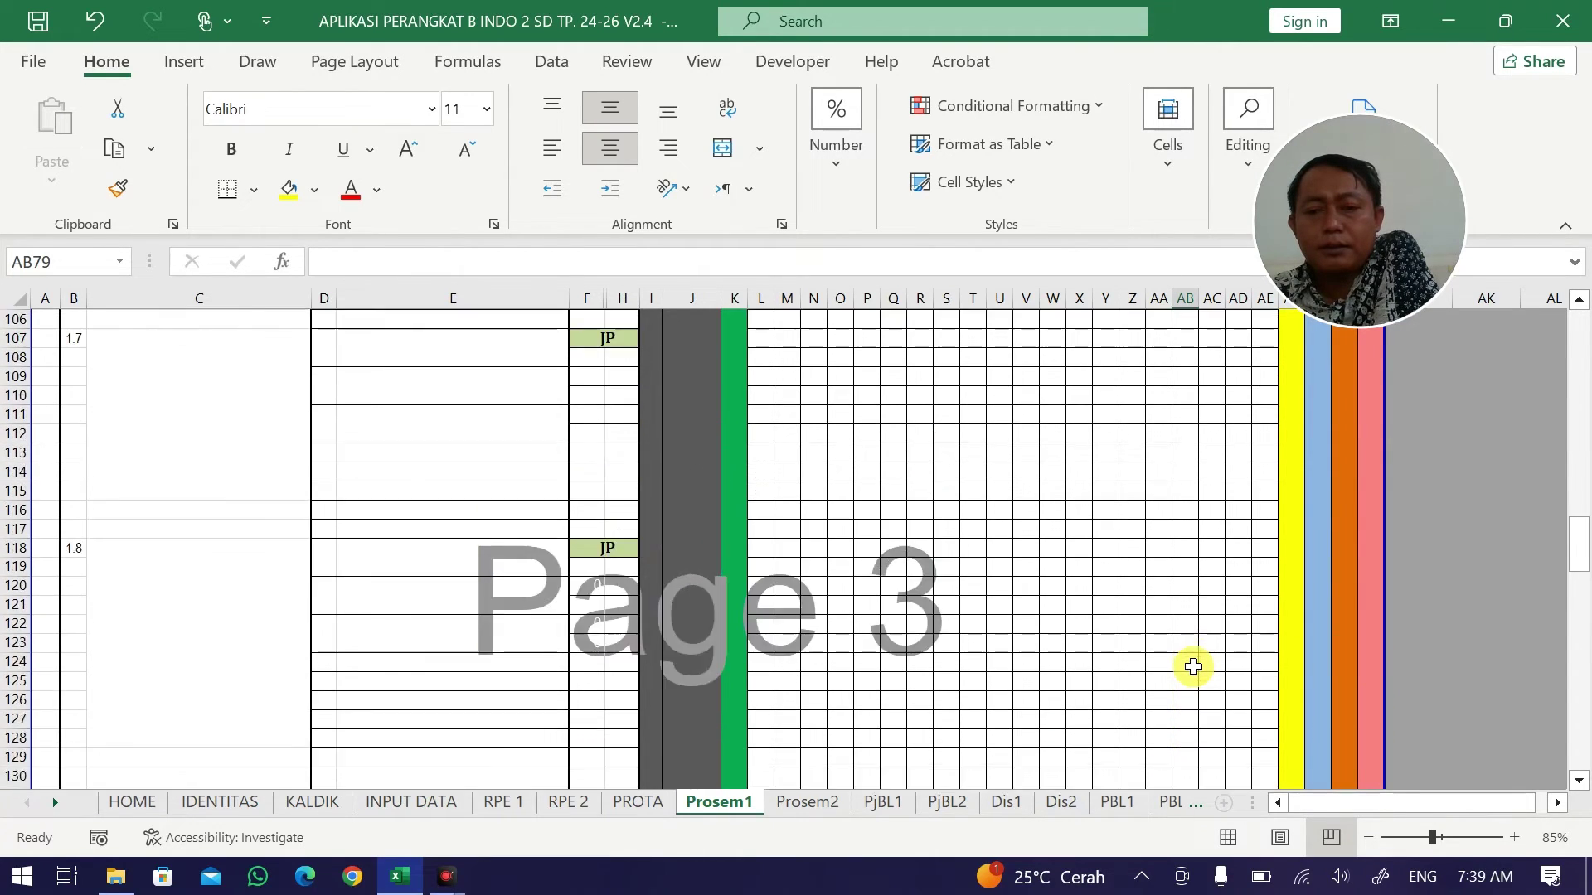
{"action": "scroll", "coordinate": [1193, 666], "scroll_direction": "up", "scroll_amount": 10}
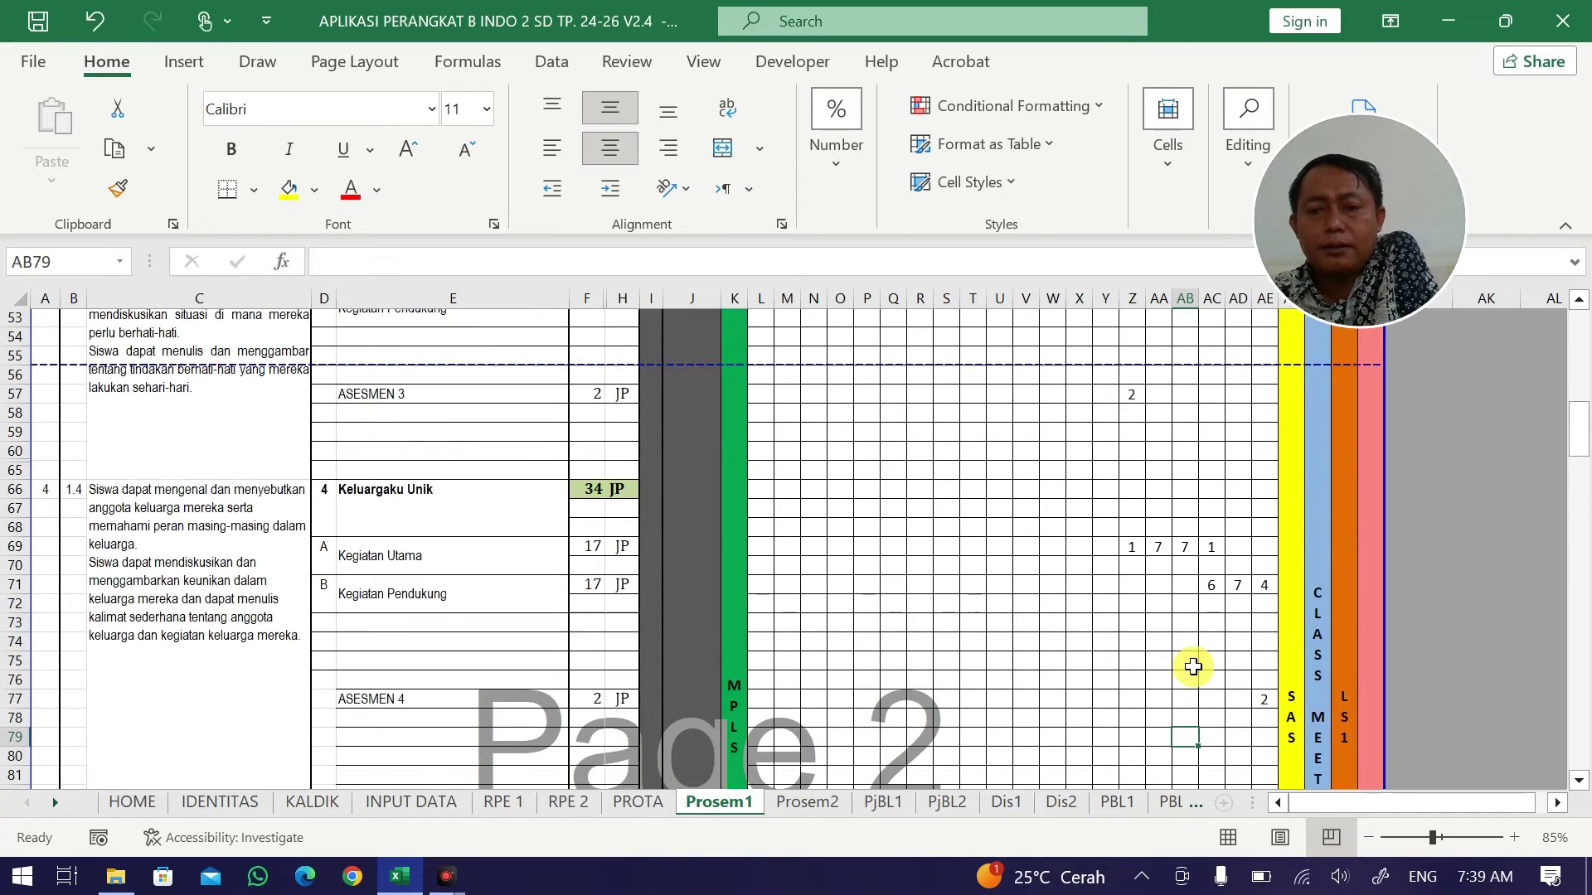
Check the weekly hours of Mengenal Perasaan, Menjaga Kesehatan and Sumatif Tengah Semester against their JP allocations.
{"action": "scroll", "coordinate": [1193, 666], "scroll_direction": "up", "scroll_amount": 15}
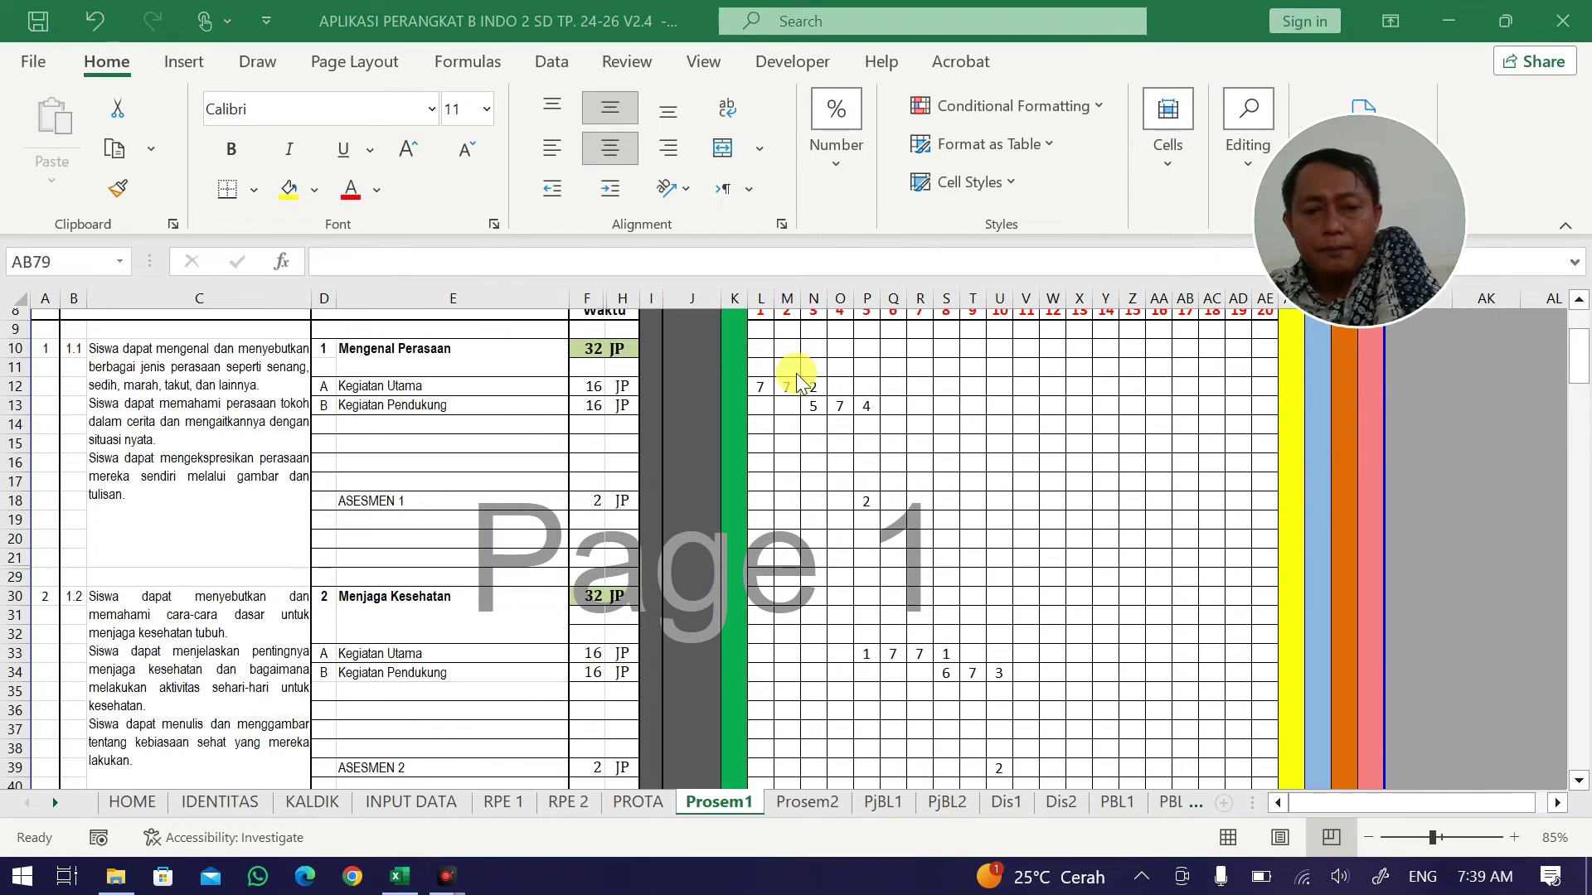
{"action": "mouse_move", "coordinate": [759, 386]}
{"action": "left_mouse_down"}
{"action": "mouse_move", "coordinate": [813, 406]}
{"action": "mouse_move", "coordinate": [811, 385]}
{"action": "mouse_move", "coordinate": [759, 386]}
{"action": "left_mouse_up"}
{"action": "left_click", "coordinate": [862, 422]}
{"action": "left_click", "coordinate": [875, 500]}
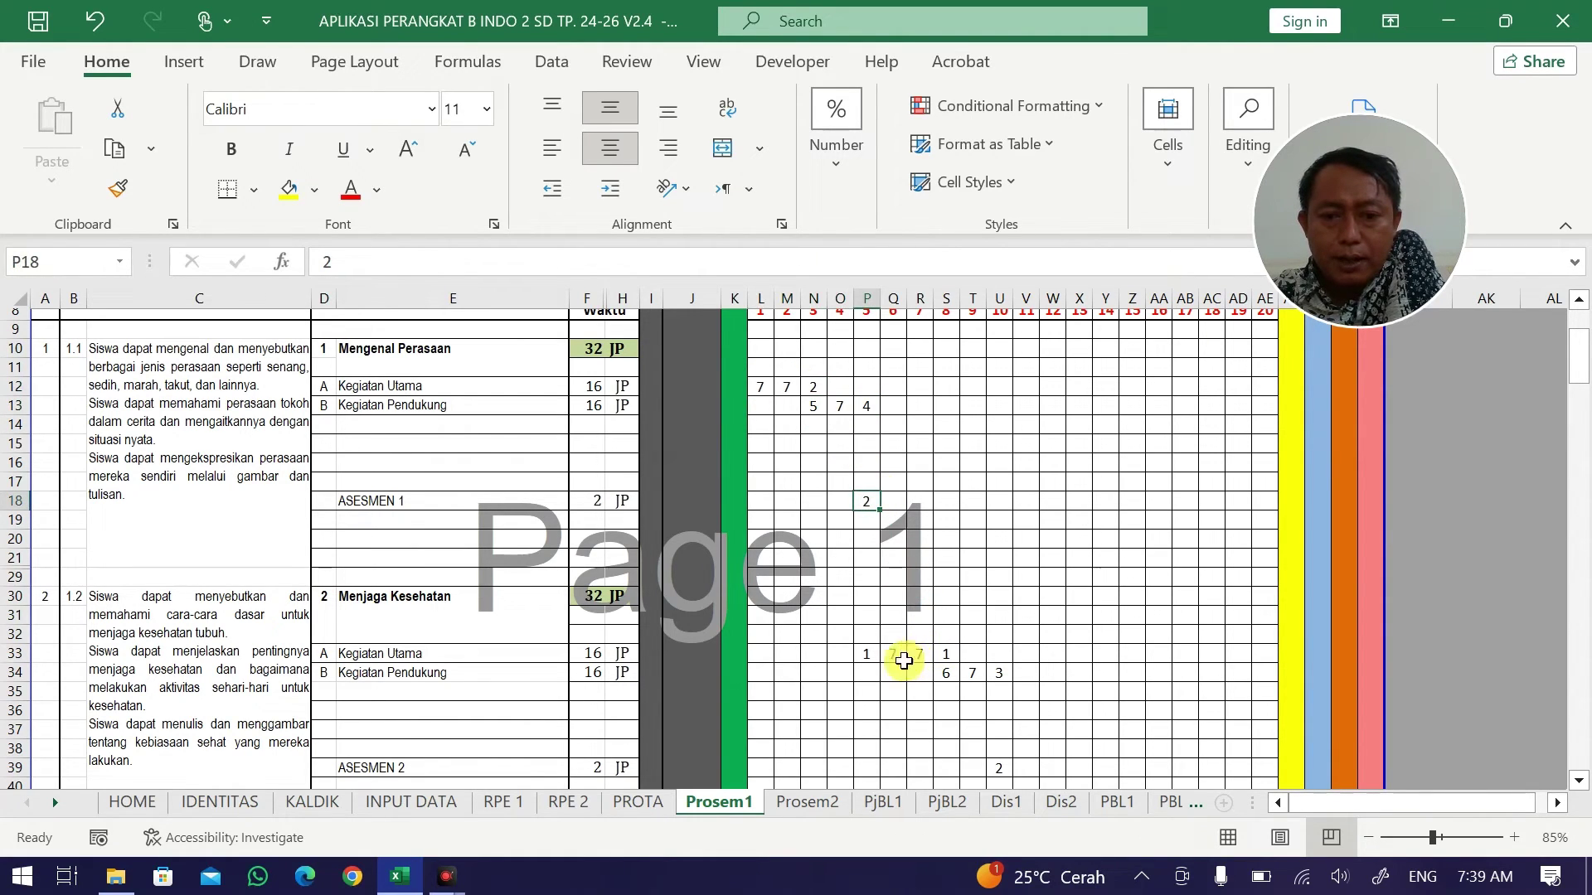
{"action": "left_click_drag", "start_coordinate": [893, 657], "coordinate": [997, 673]}
{"action": "left_click", "coordinate": [1020, 688]}
{"action": "scroll", "coordinate": [1070, 674], "scroll_direction": "down", "scroll_amount": 3}
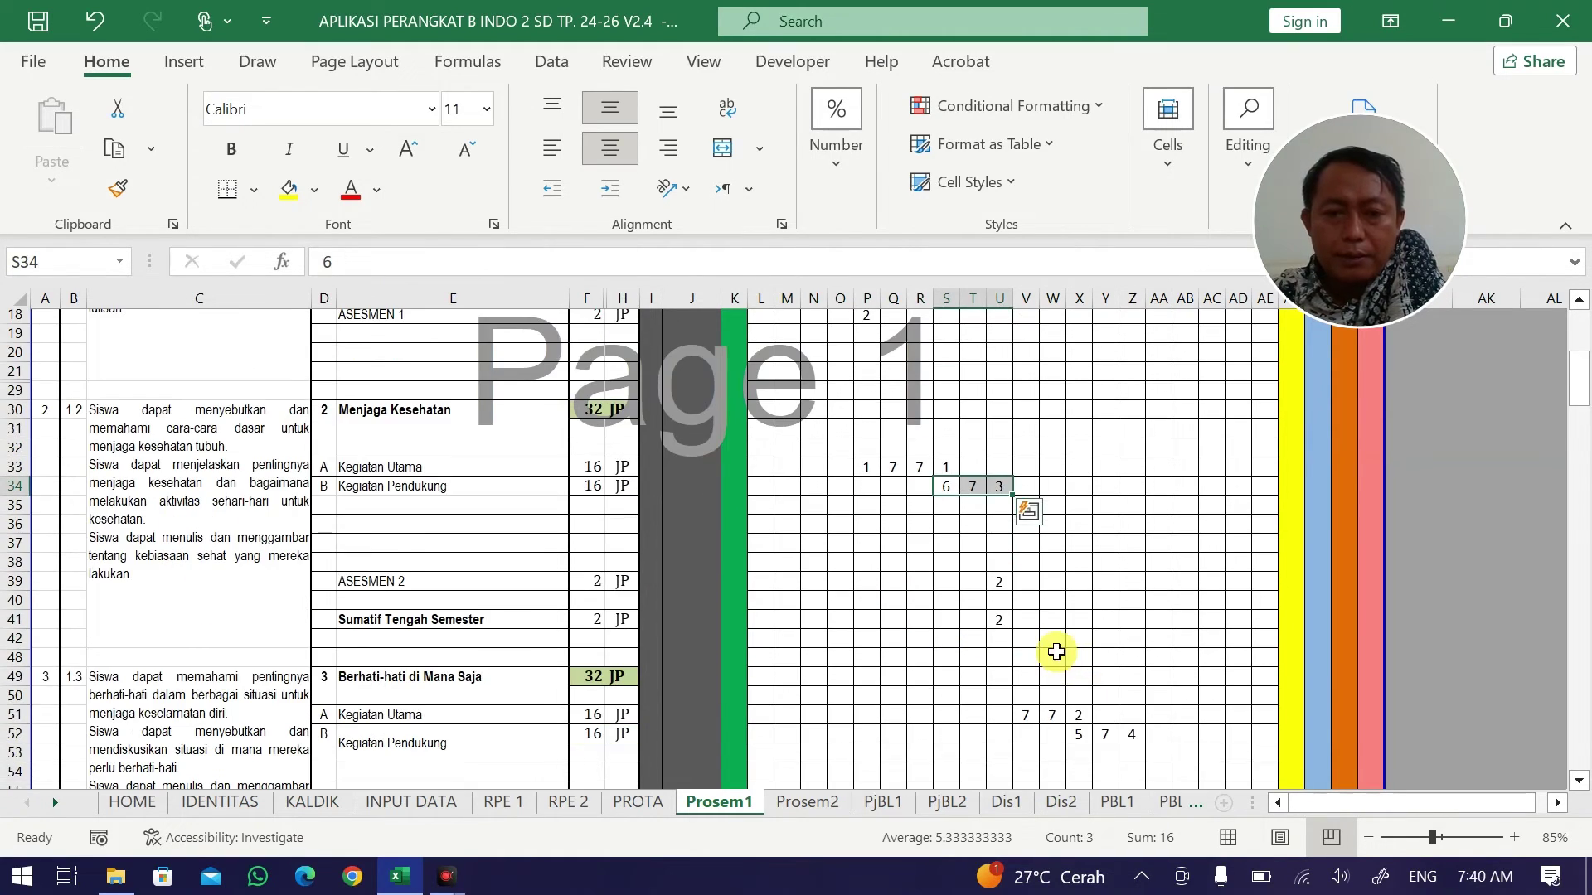
{"action": "left_click", "coordinate": [1001, 620]}
Check the Kegiatan Utama, Kegiatan Pendukung and ASESMEN 3 hours of Berhati-hati di Mana Saja against their JP allocations.
{"action": "scroll", "coordinate": [1023, 654], "scroll_direction": "down", "scroll_amount": 5}
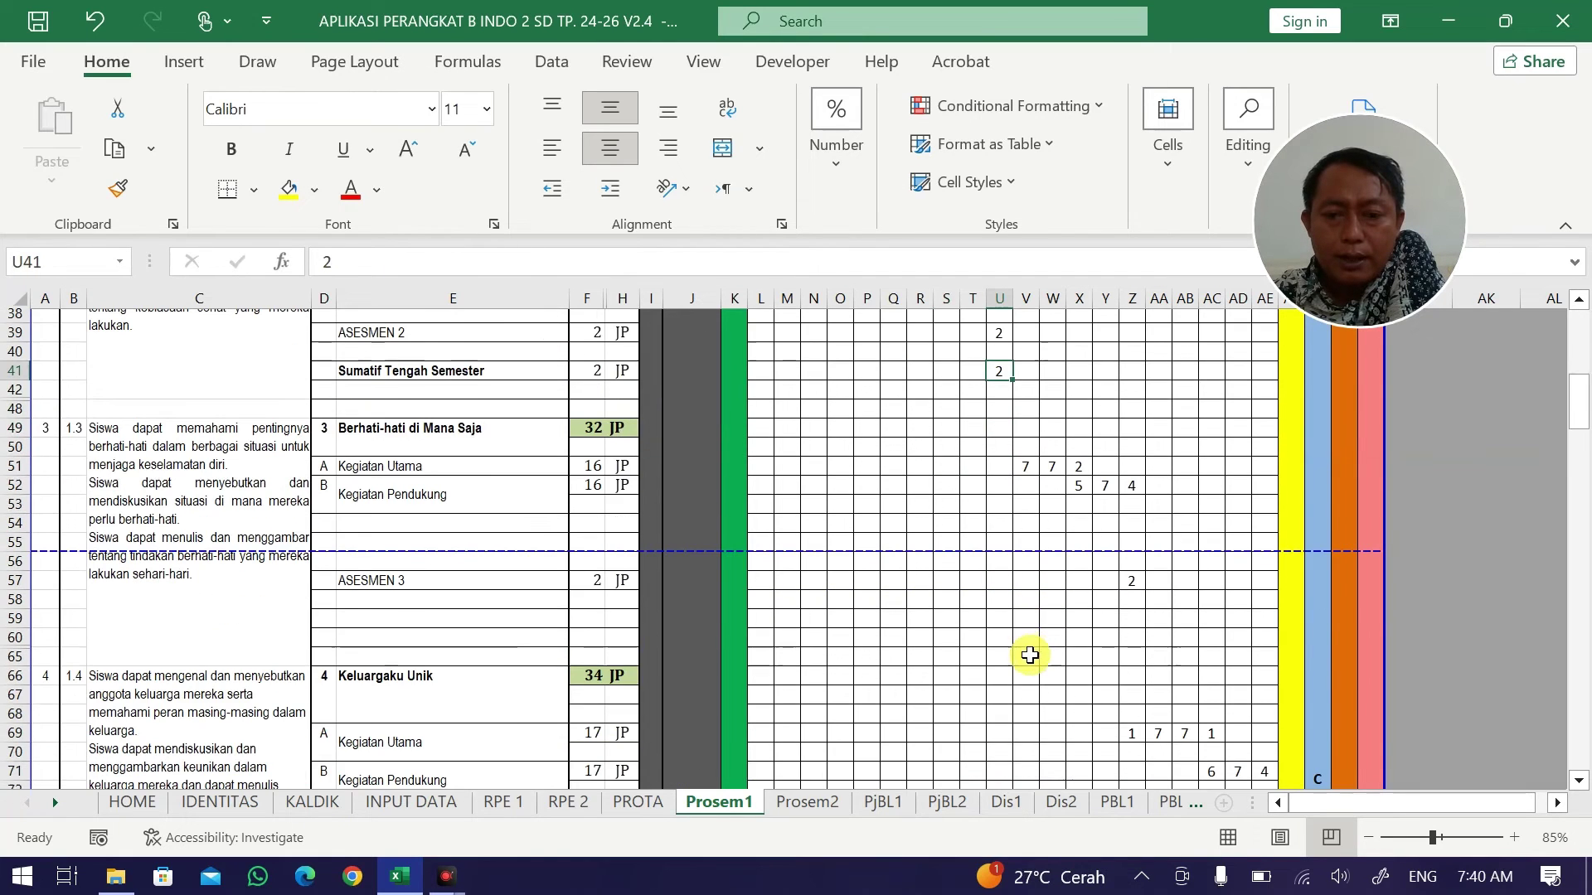
{"action": "left_click_drag", "start_coordinate": [1026, 466], "coordinate": [1107, 469]}
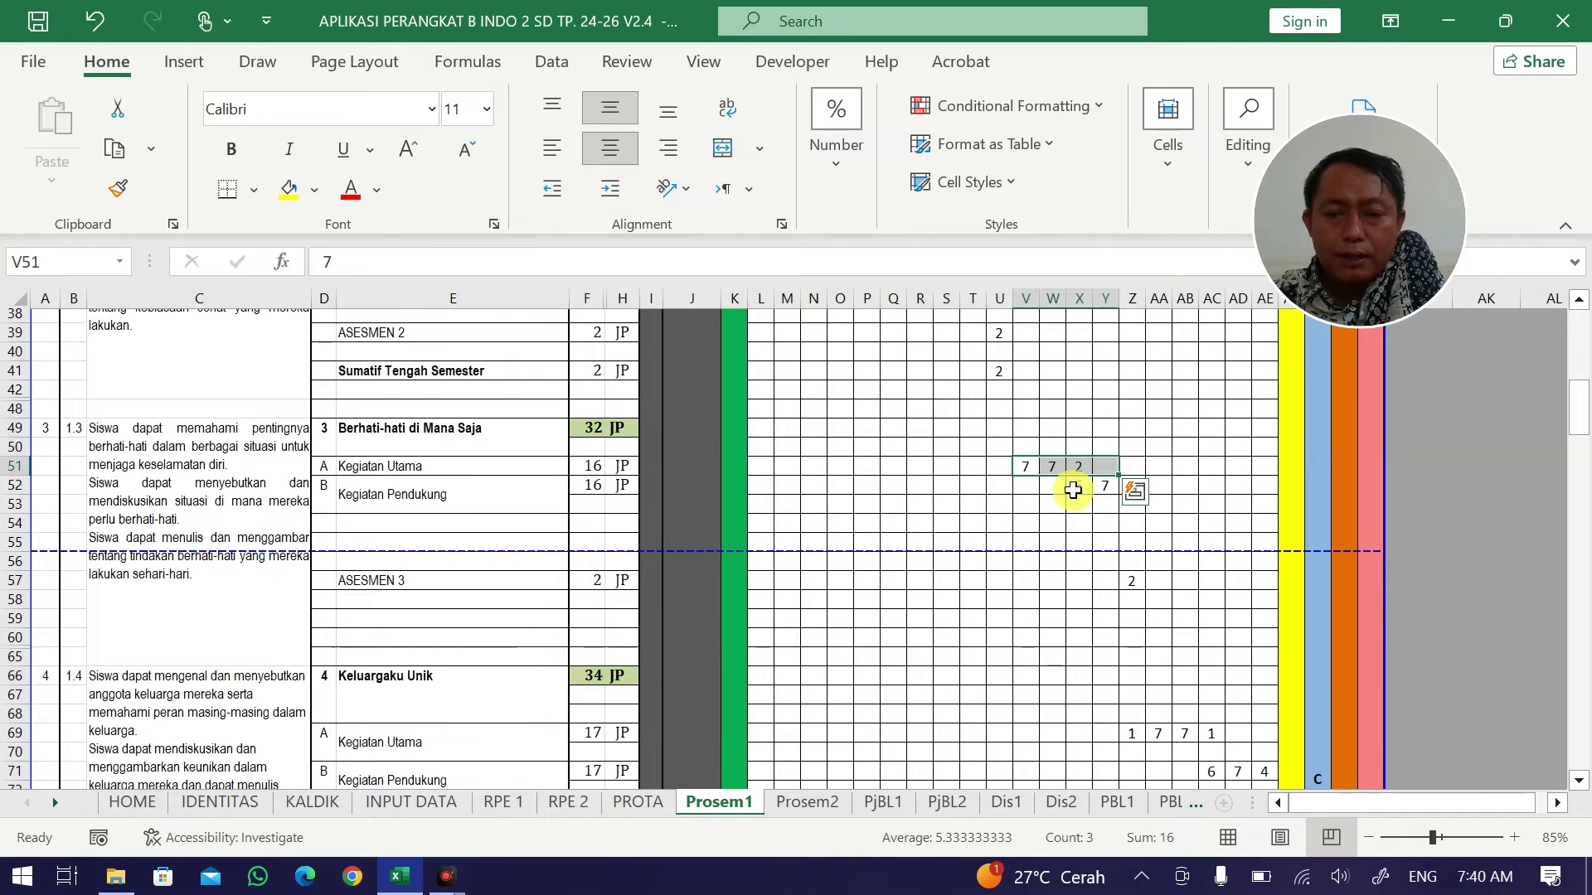
{"action": "left_click", "coordinate": [1074, 489]}
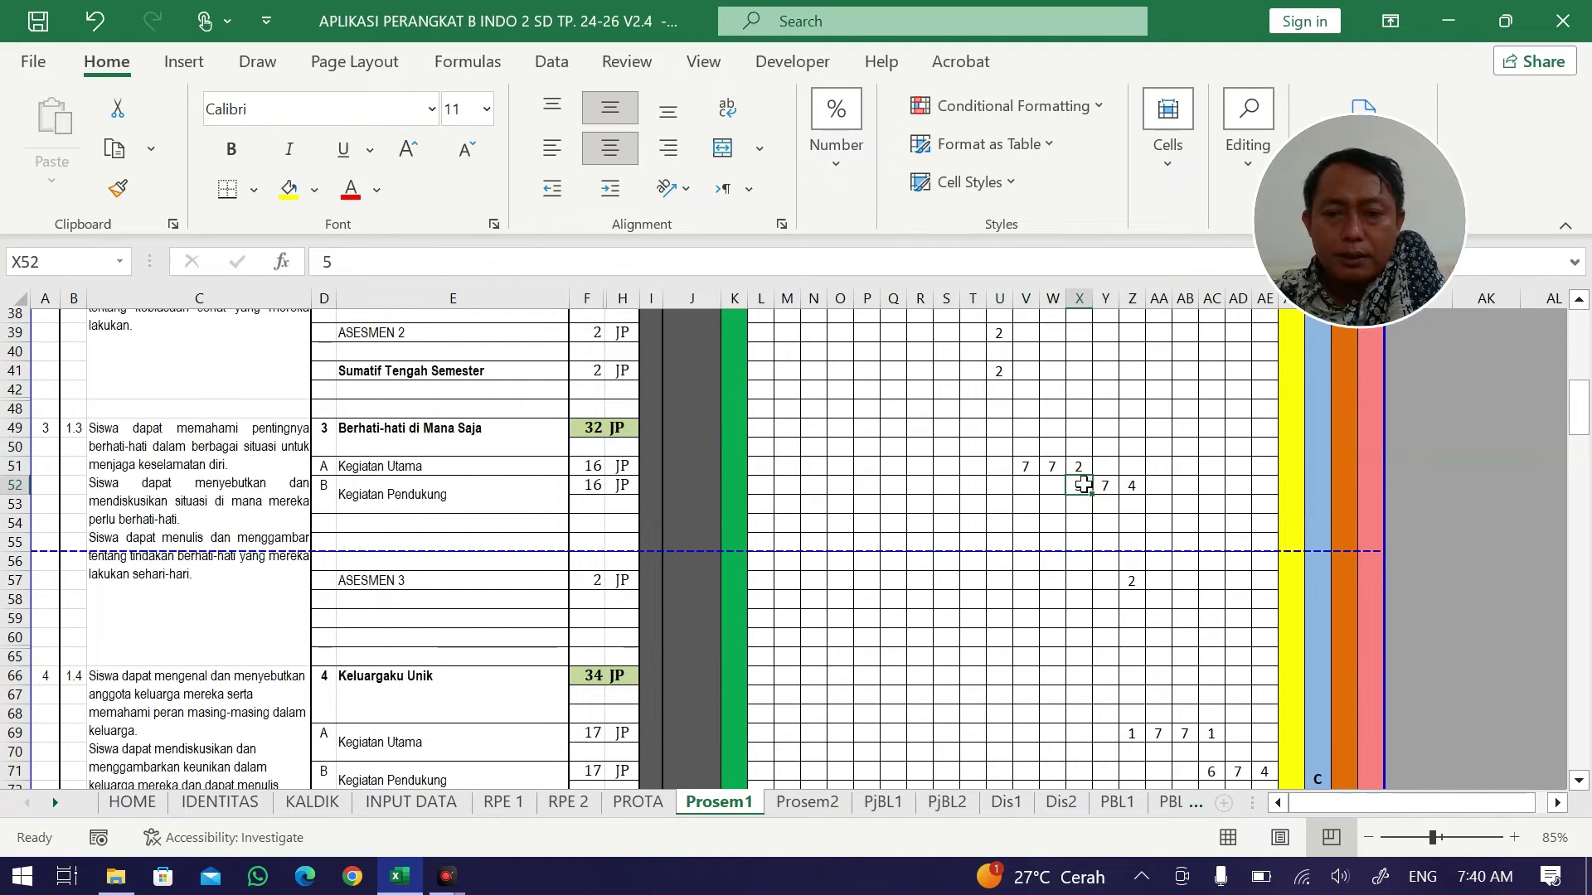
{"action": "left_click_drag", "start_coordinate": [1080, 485], "coordinate": [1145, 491]}
{"action": "left_click", "coordinate": [1132, 583]}
{"action": "type", "text": "2"}
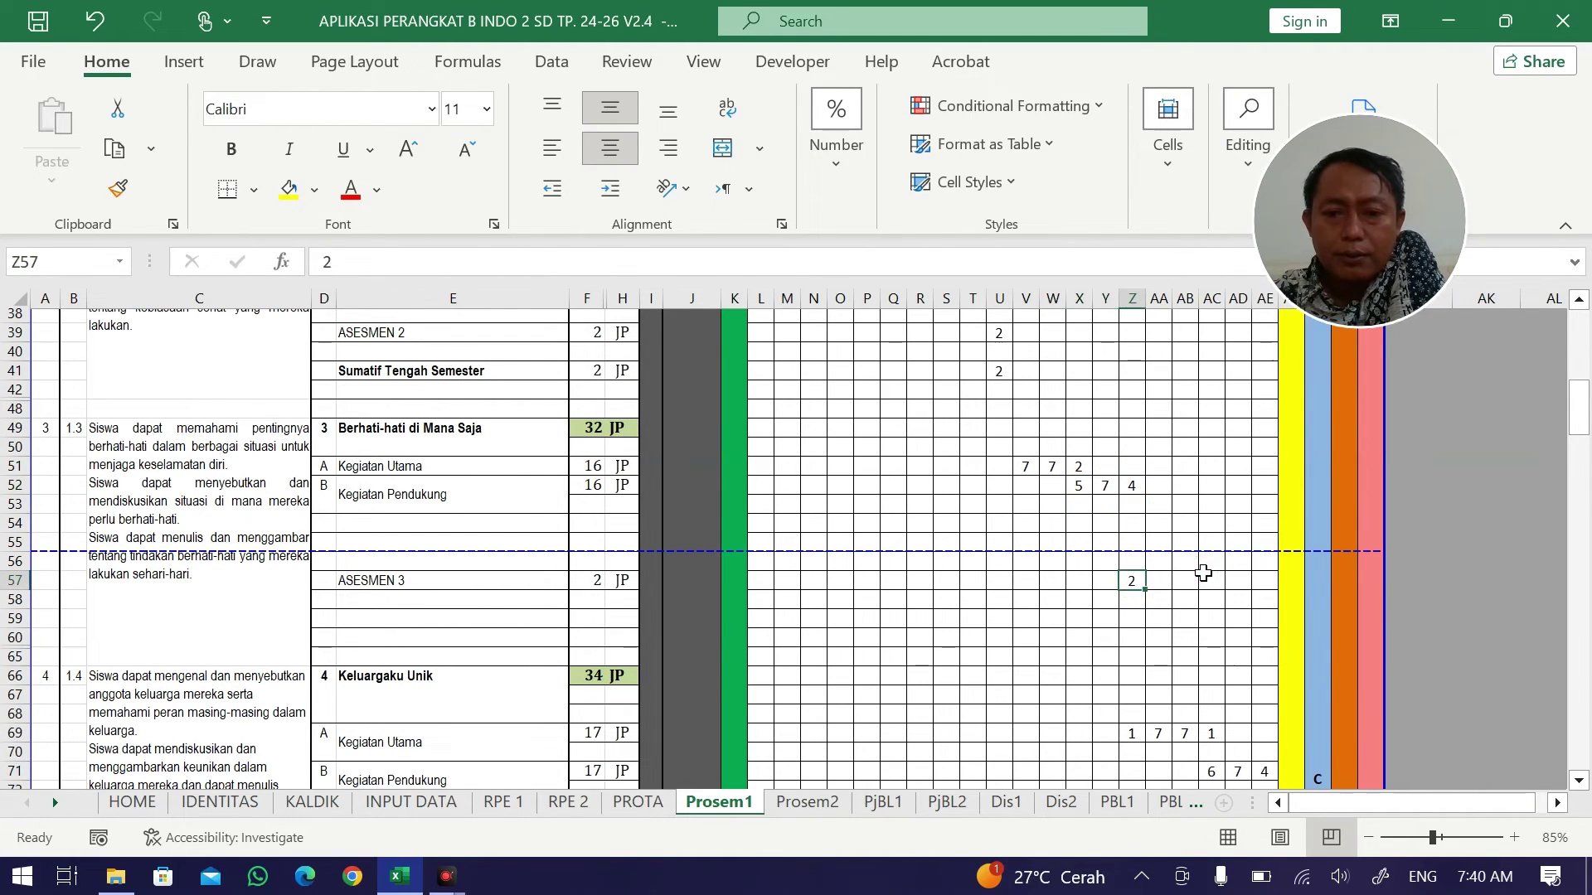
{"action": "key", "text": "Return"}
Check the Kegiatan Utama sum of Keluargaku Unik and set its week 18 hours to 2 JP, in AC69.
{"action": "scroll", "coordinate": [1133, 572], "scroll_direction": "down", "scroll_amount": 3}
{"action": "left_click_drag", "start_coordinate": [1134, 548], "coordinate": [1189, 547]}
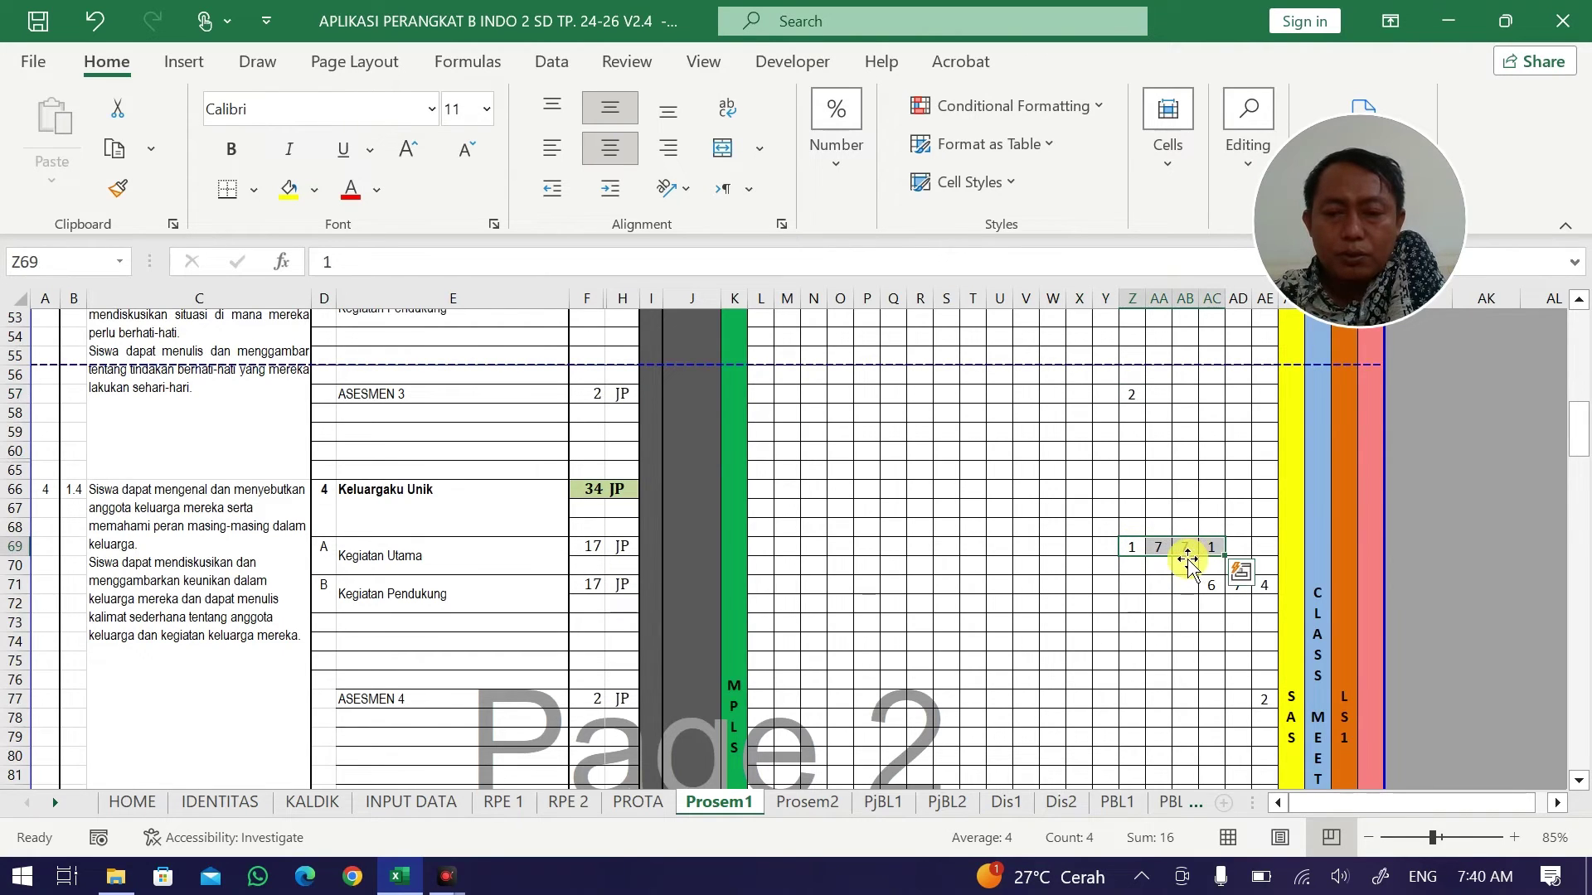
{"action": "left_click", "coordinate": [1217, 549]}
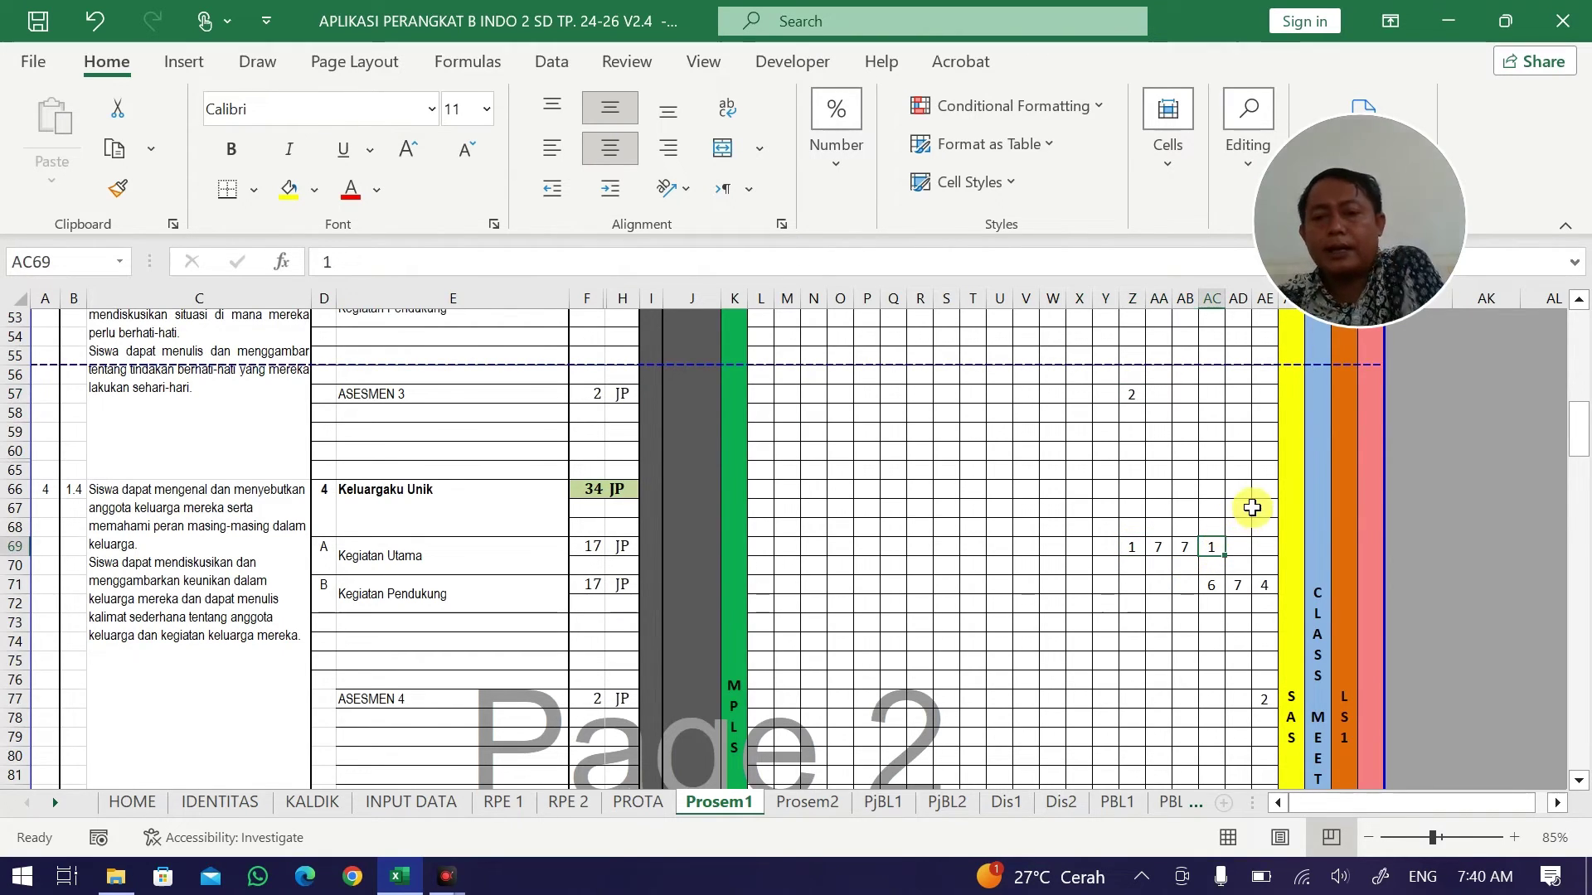
{"action": "type", "text": "2"}
{"action": "left_click", "coordinate": [1212, 591]}
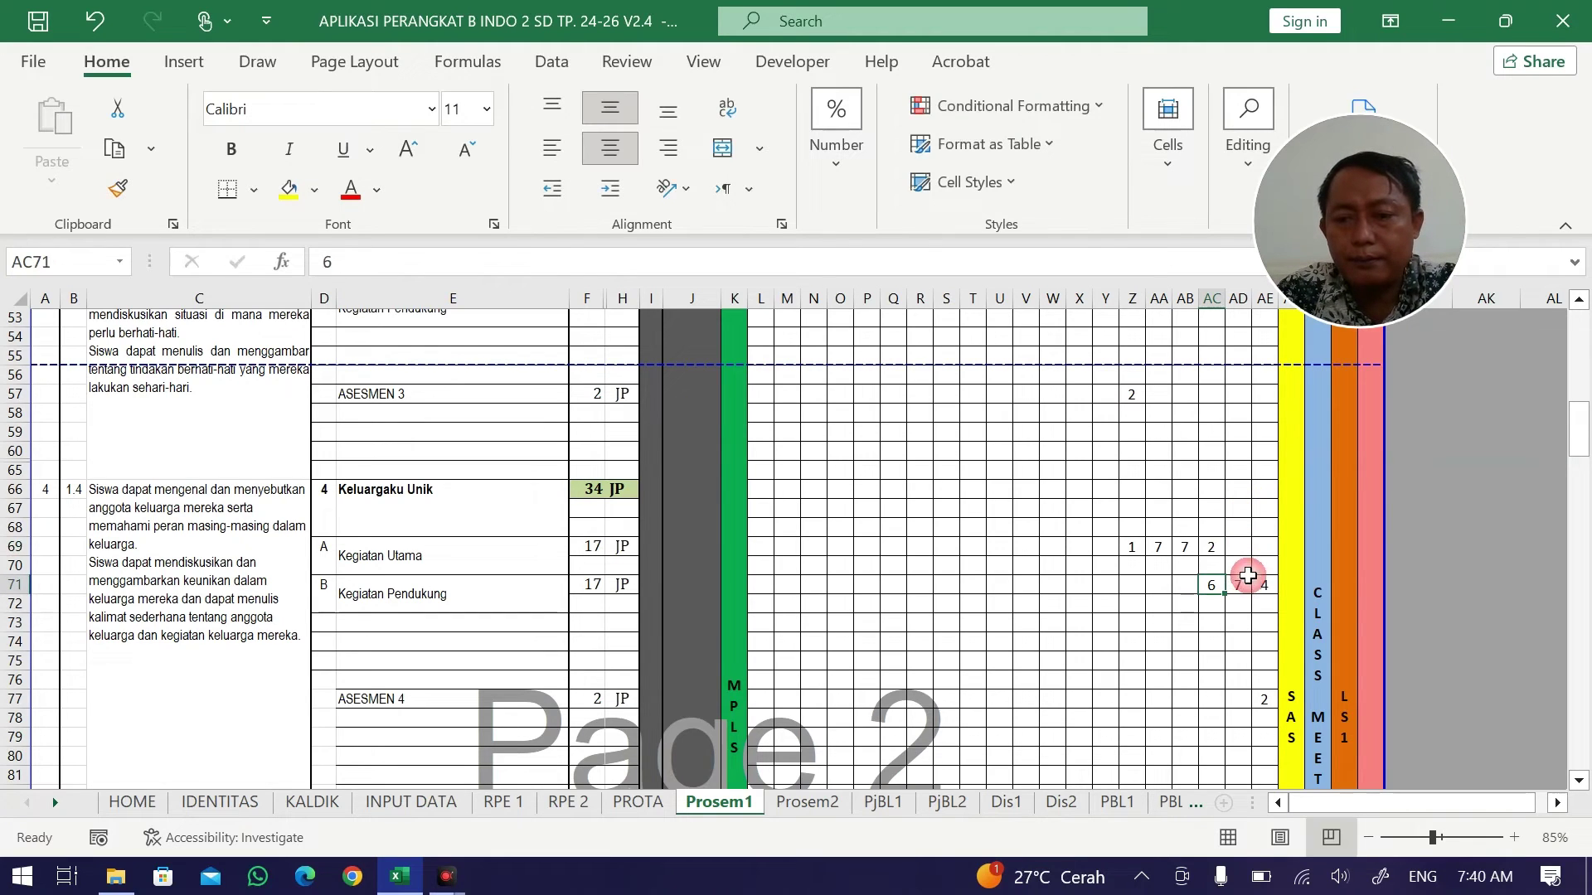
Set the Kegiatan Pendukung hours of Keluargaku Unik to 5, 7 and 3 JP for weeks 18 to 20, in AC71:AE71.
{"action": "type", "text": "5"}
{"action": "key", "text": "Tab"}
{"action": "type", "text": "7"}
{"action": "left_click", "coordinate": [1212, 641]}
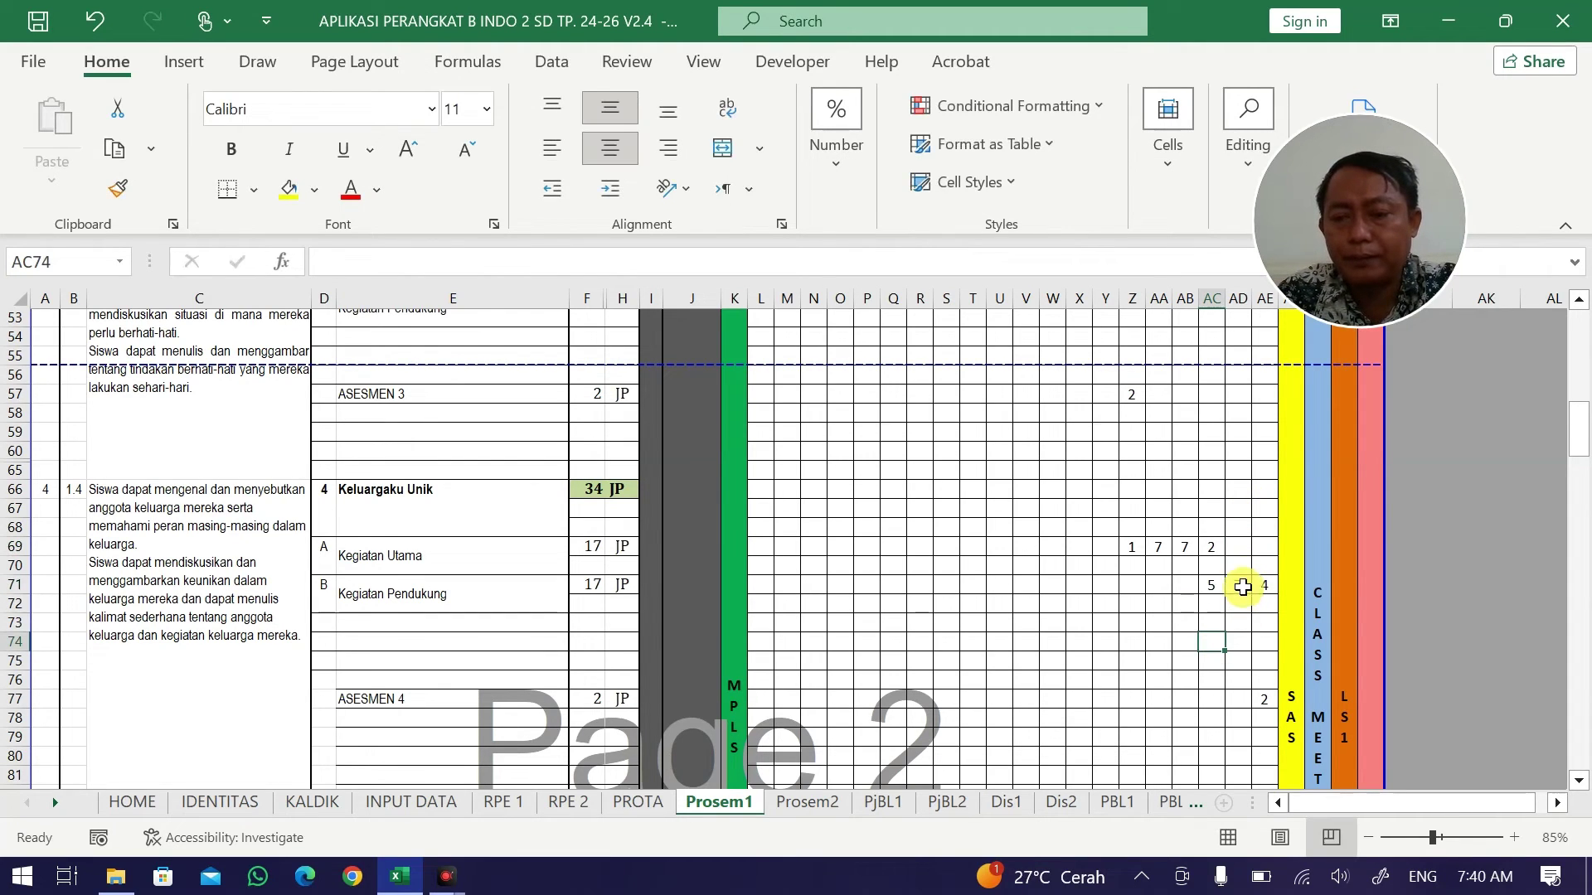
{"action": "left_click", "coordinate": [1242, 587]}
{"action": "left_click", "coordinate": [1268, 585]}
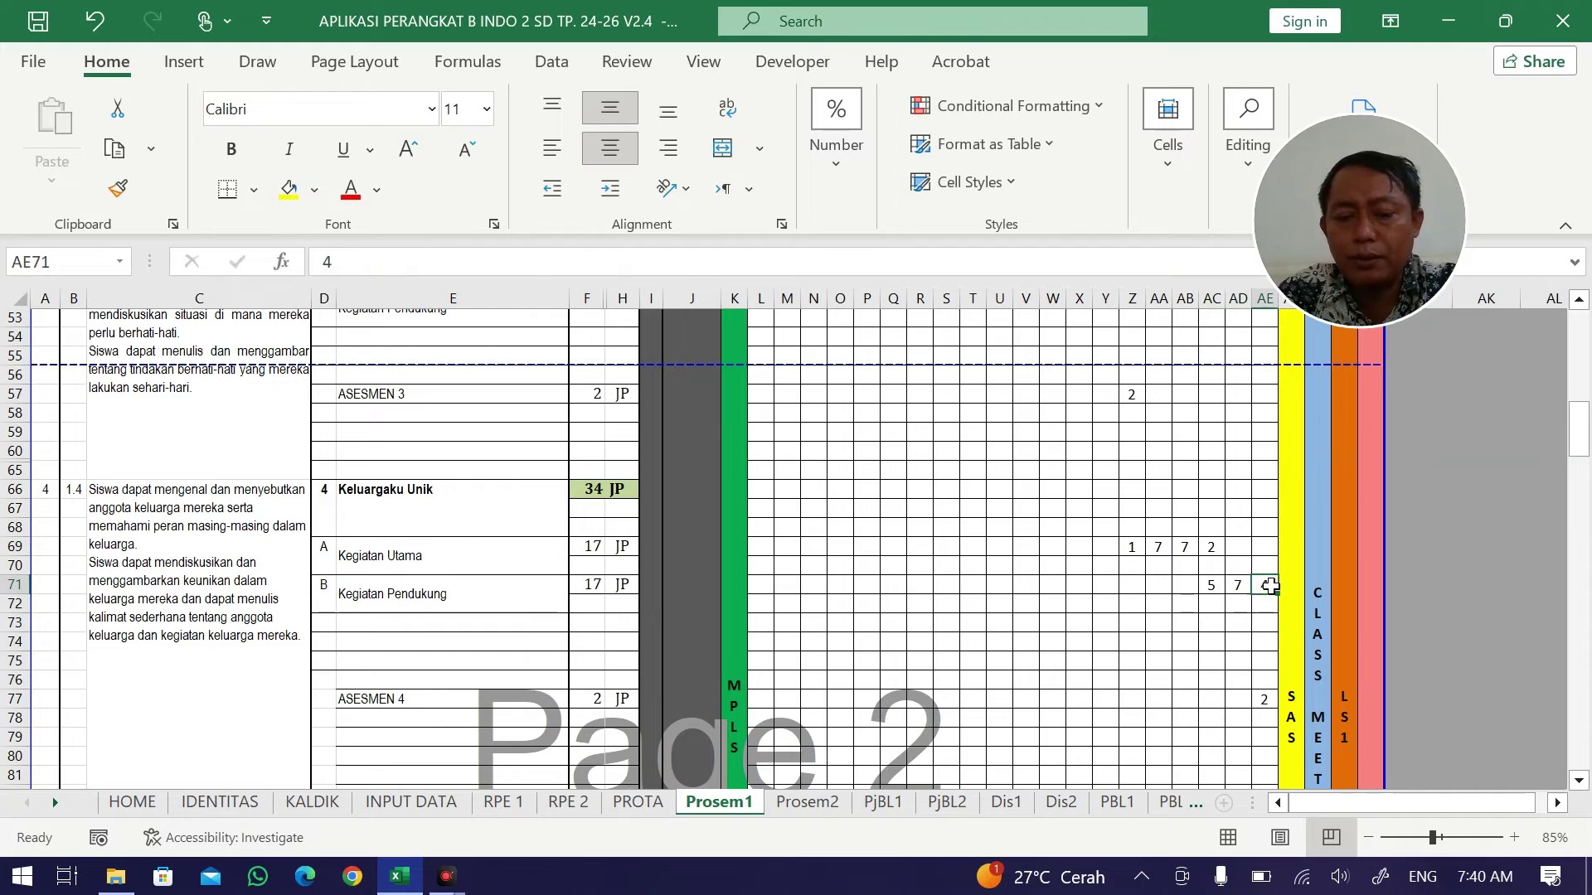
{"action": "type", "text": "3"}
{"action": "left_click", "coordinate": [1231, 618]}
{"action": "scroll", "coordinate": [1228, 614], "scroll_direction": "down", "scroll_amount": 2}
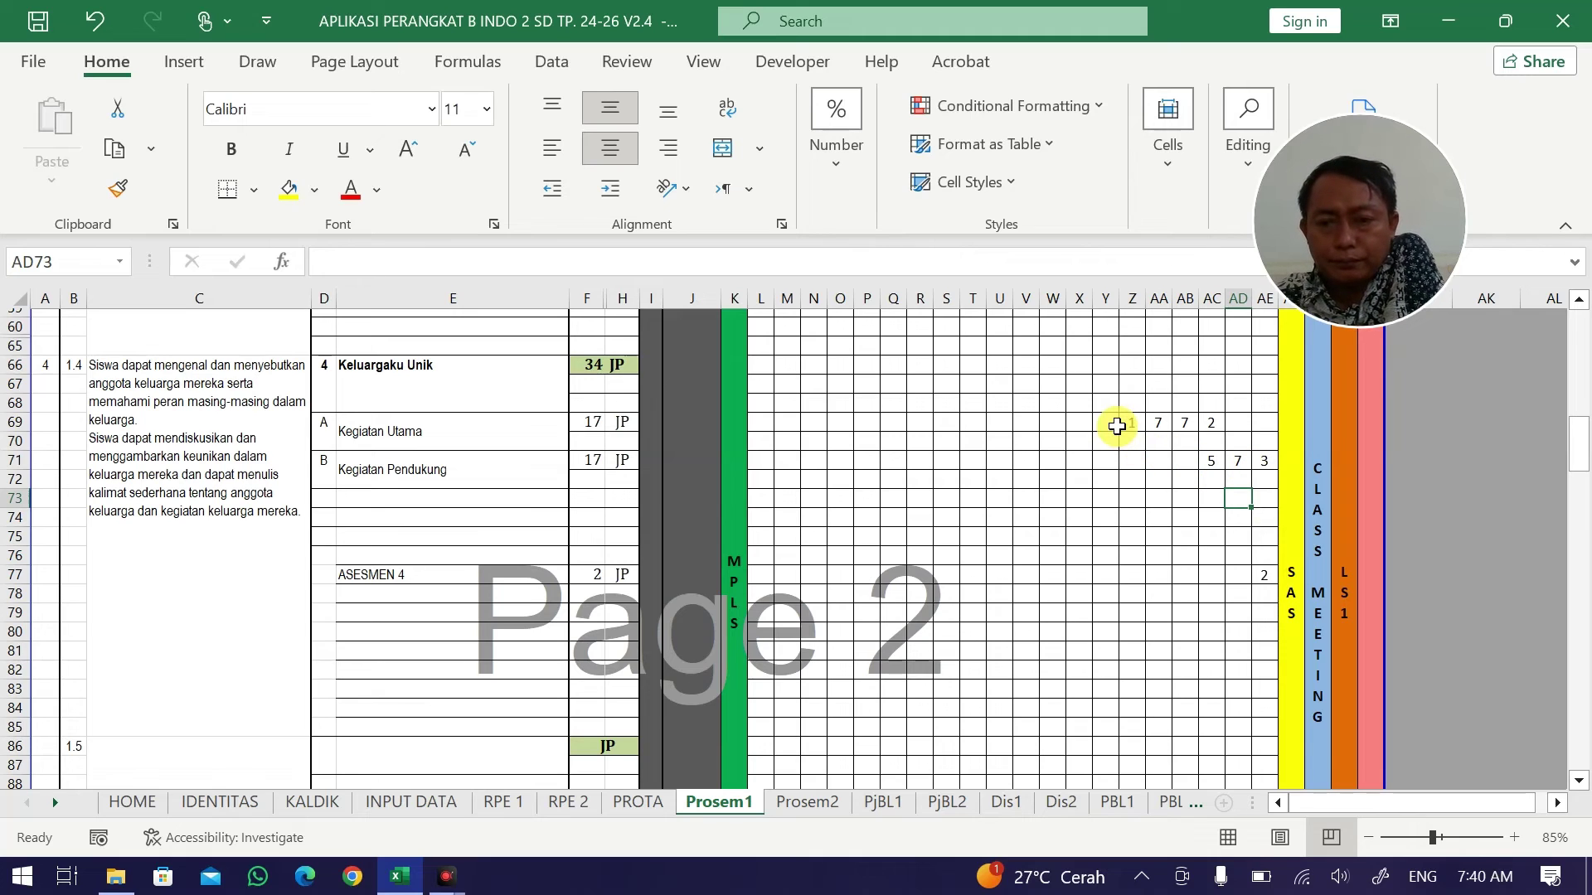
Set Keluargaku Unik's week 20 Kegiatan Pendukung hours to 5 JP, in AE71, and check the weekly totals in the JUMLAH JAM PELAJARAN row.
{"action": "left_click", "coordinate": [1209, 459]}
{"action": "type", "text": "5"}
{"action": "left_click", "coordinate": [1243, 458]}
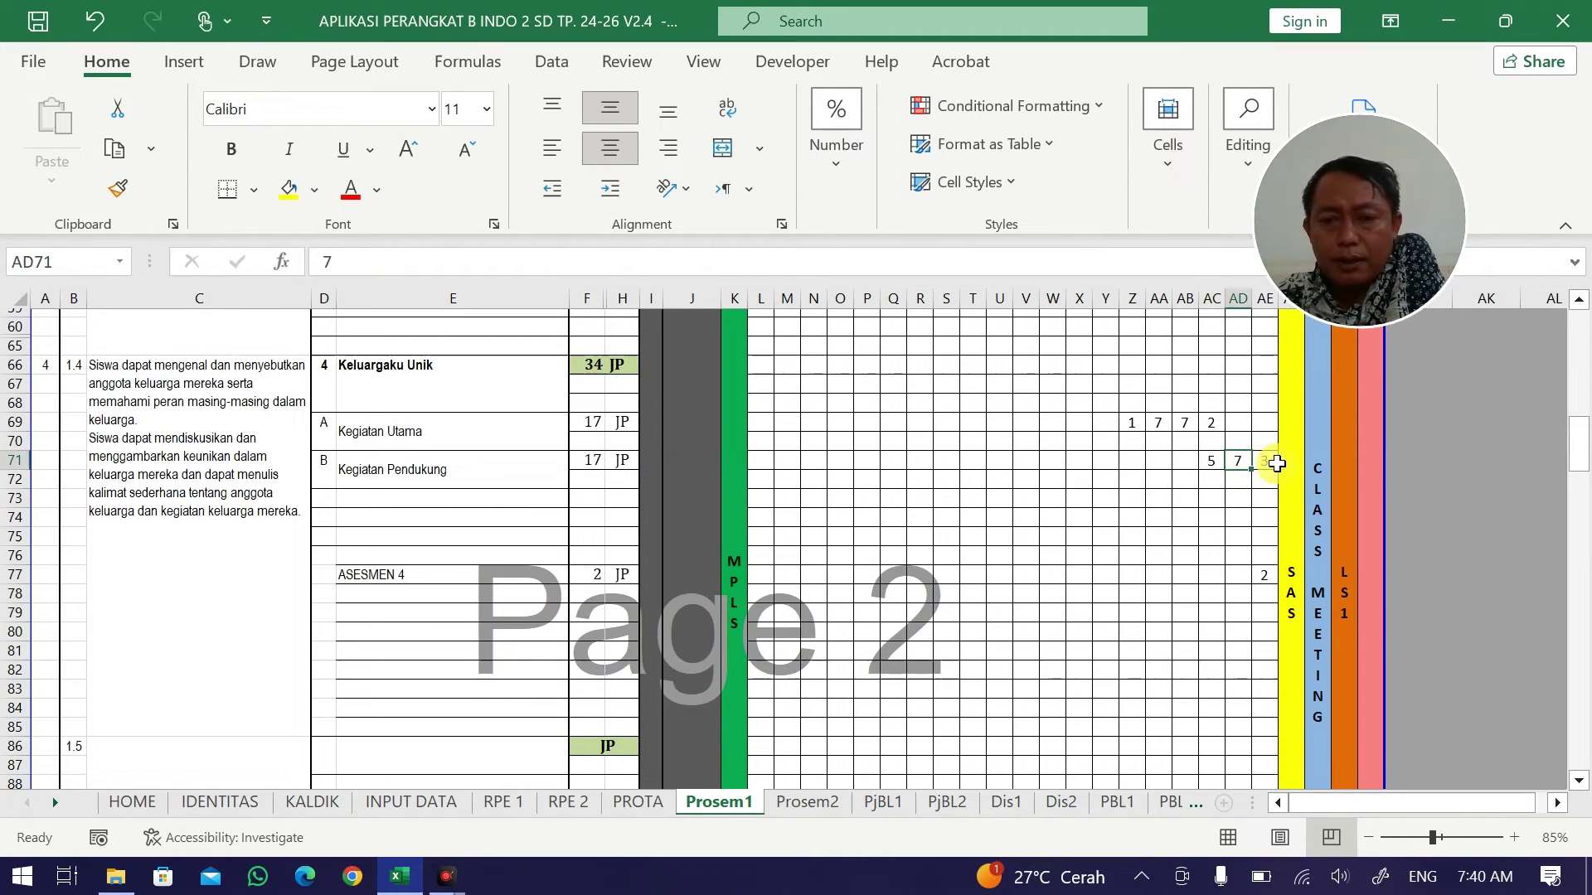
{"action": "left_click", "coordinate": [1261, 462]}
{"action": "type", "text": "3"}
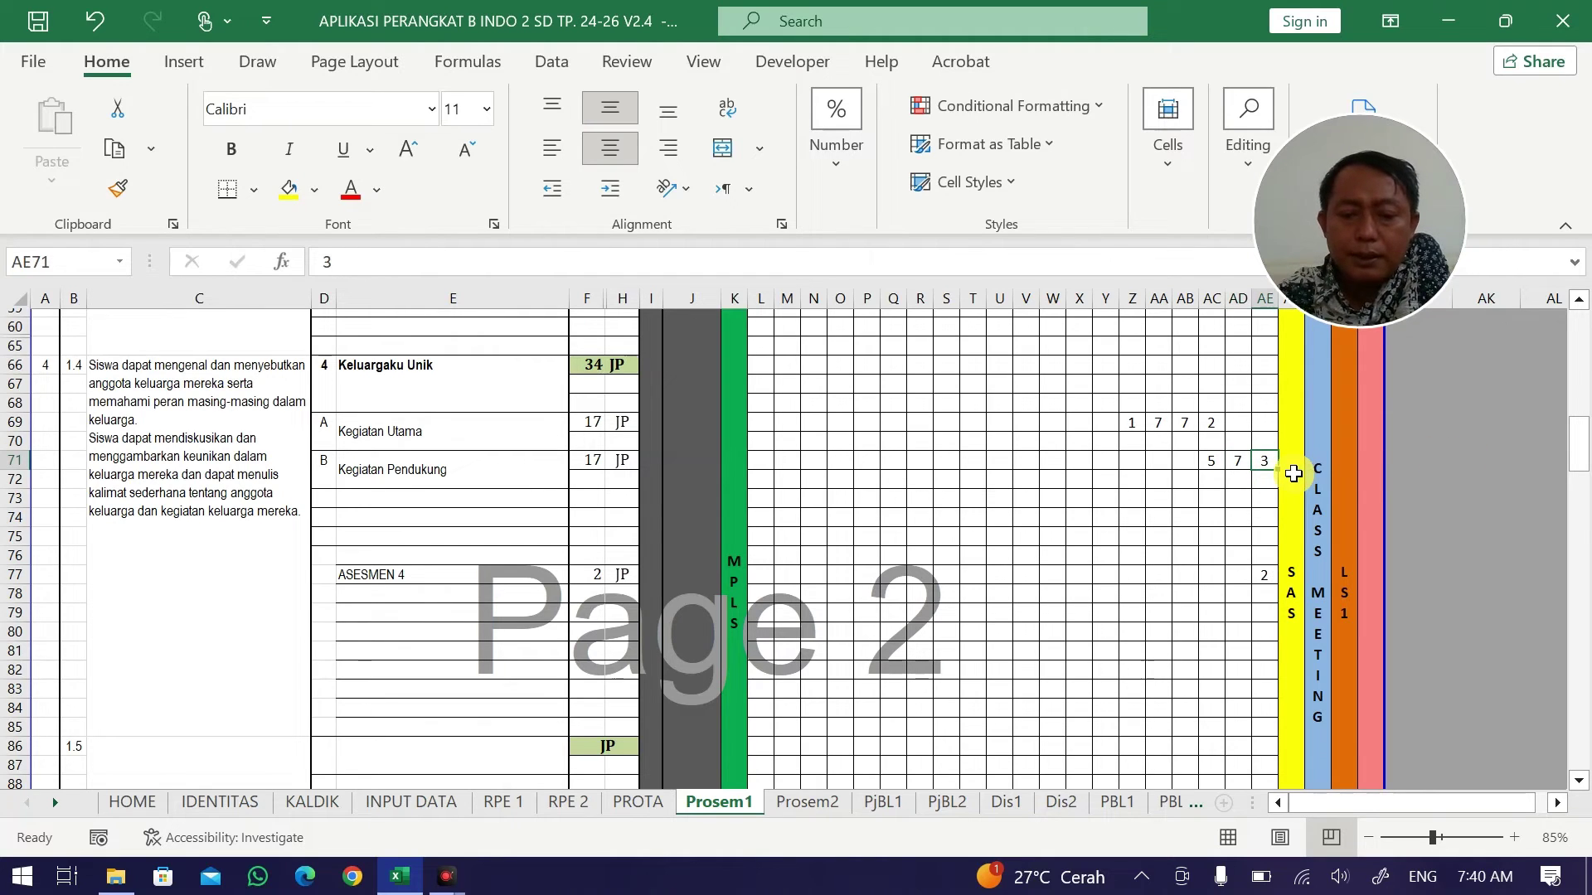
{"action": "type", "text": "5"}
{"action": "key", "text": "Return"}
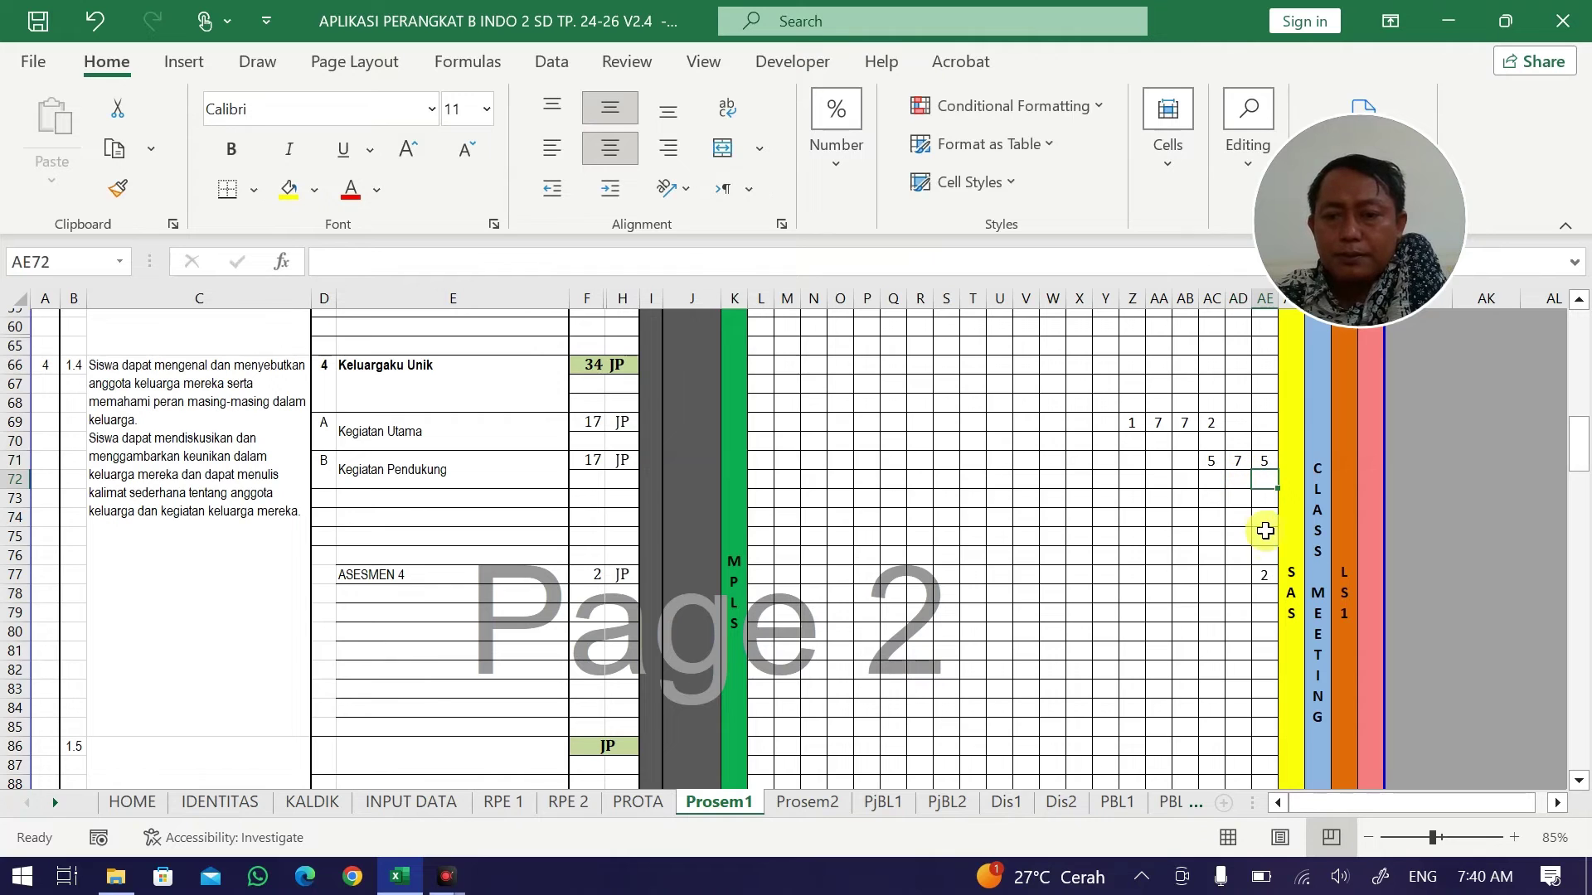
{"action": "left_click", "coordinate": [1265, 579]}
{"action": "scroll", "coordinate": [1266, 583], "scroll_direction": "down", "scroll_amount": 20}
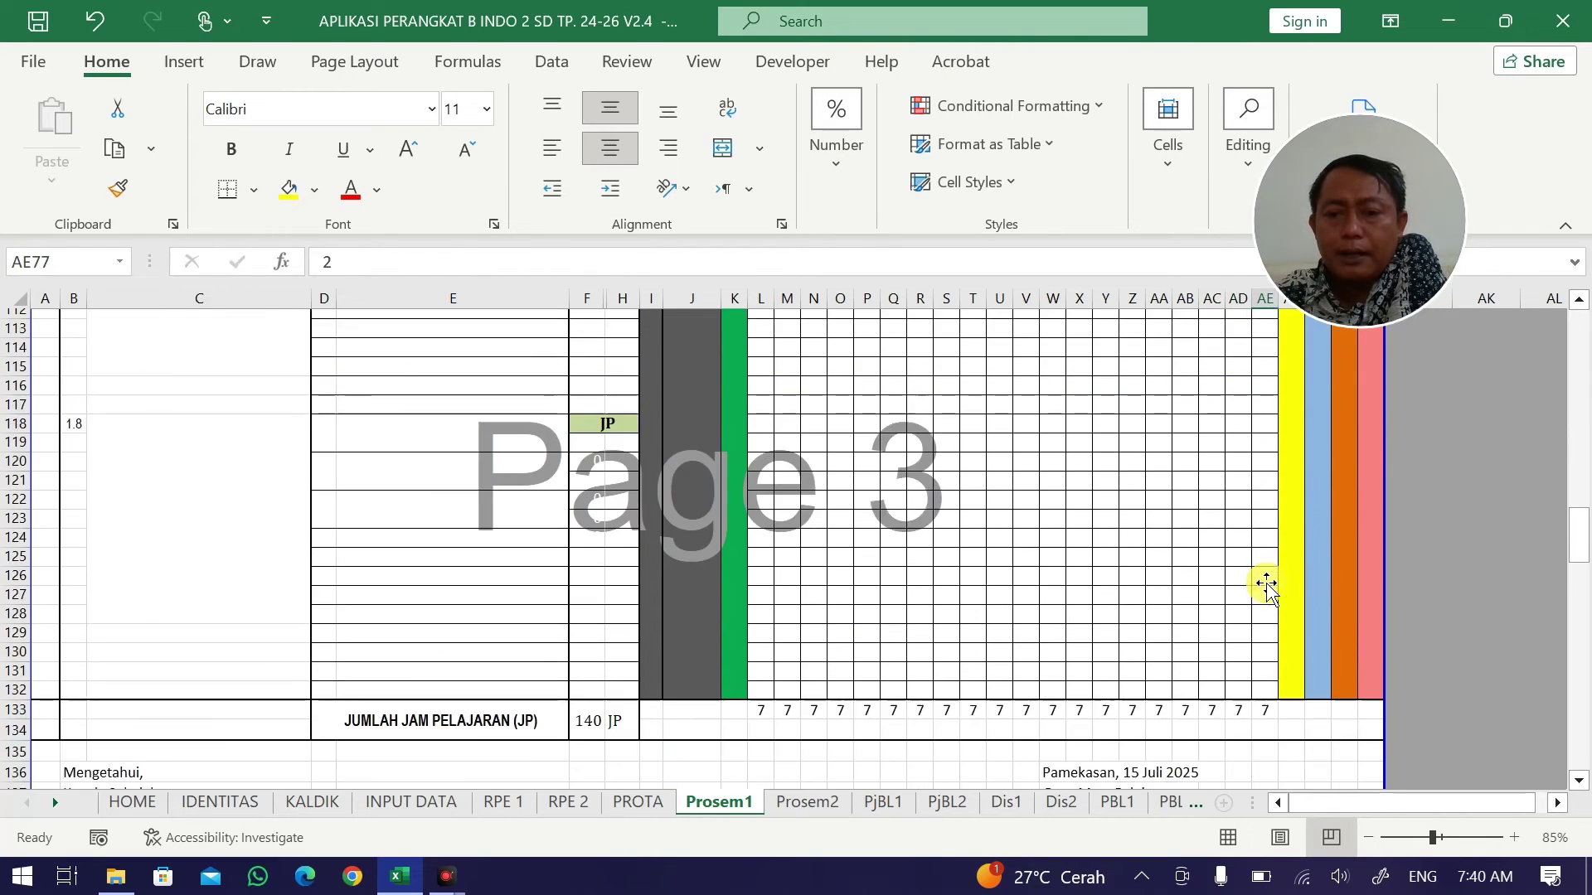
{"action": "scroll", "coordinate": [1265, 583], "scroll_direction": "up", "scroll_amount": 5}
{"action": "scroll", "coordinate": [1265, 583], "scroll_direction": "up", "scroll_amount": 20}
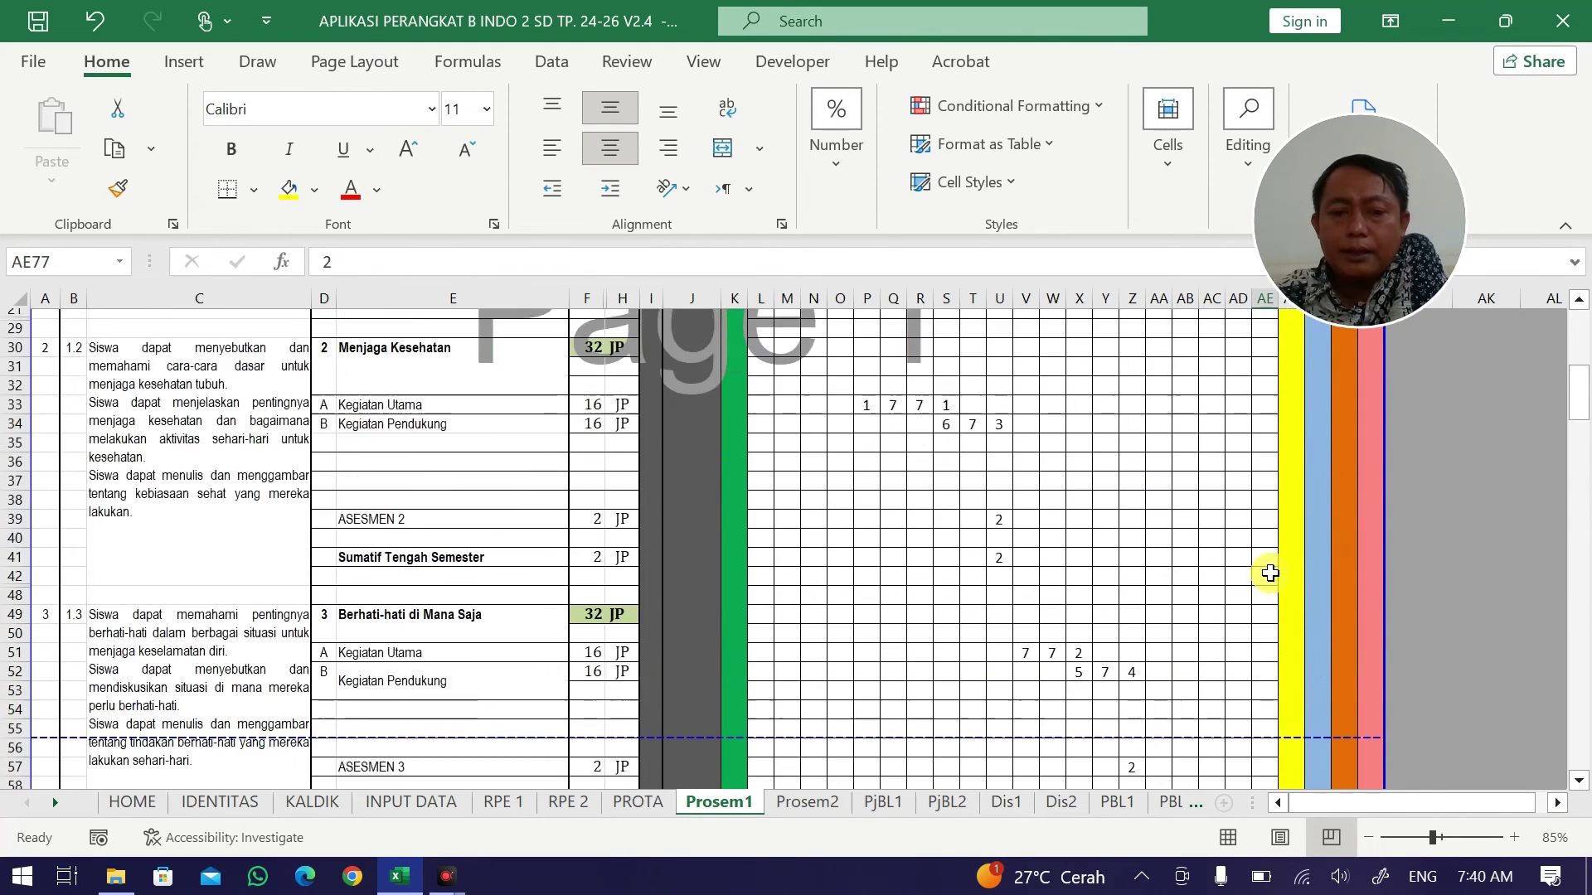
On the Prosem2 sheet, enter 7, 7 and 1 JP for Berteman dalam Keragaman's Kegiatan Utama in weeks 1 to 3, in I12:K12.
{"action": "left_click", "coordinate": [802, 801]}
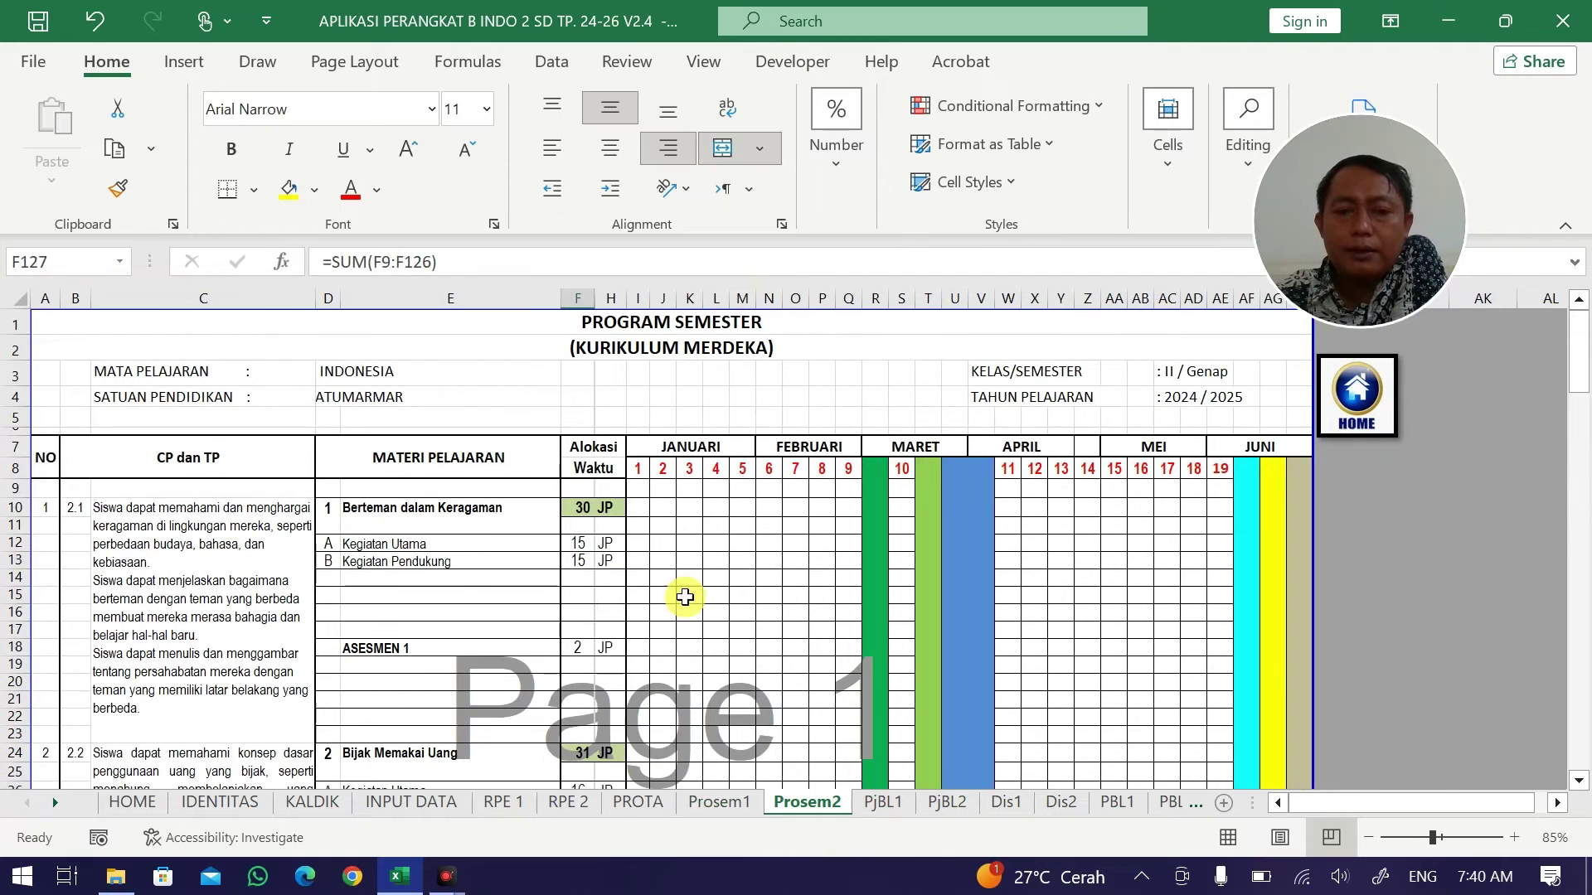
{"action": "left_click", "coordinate": [645, 544]}
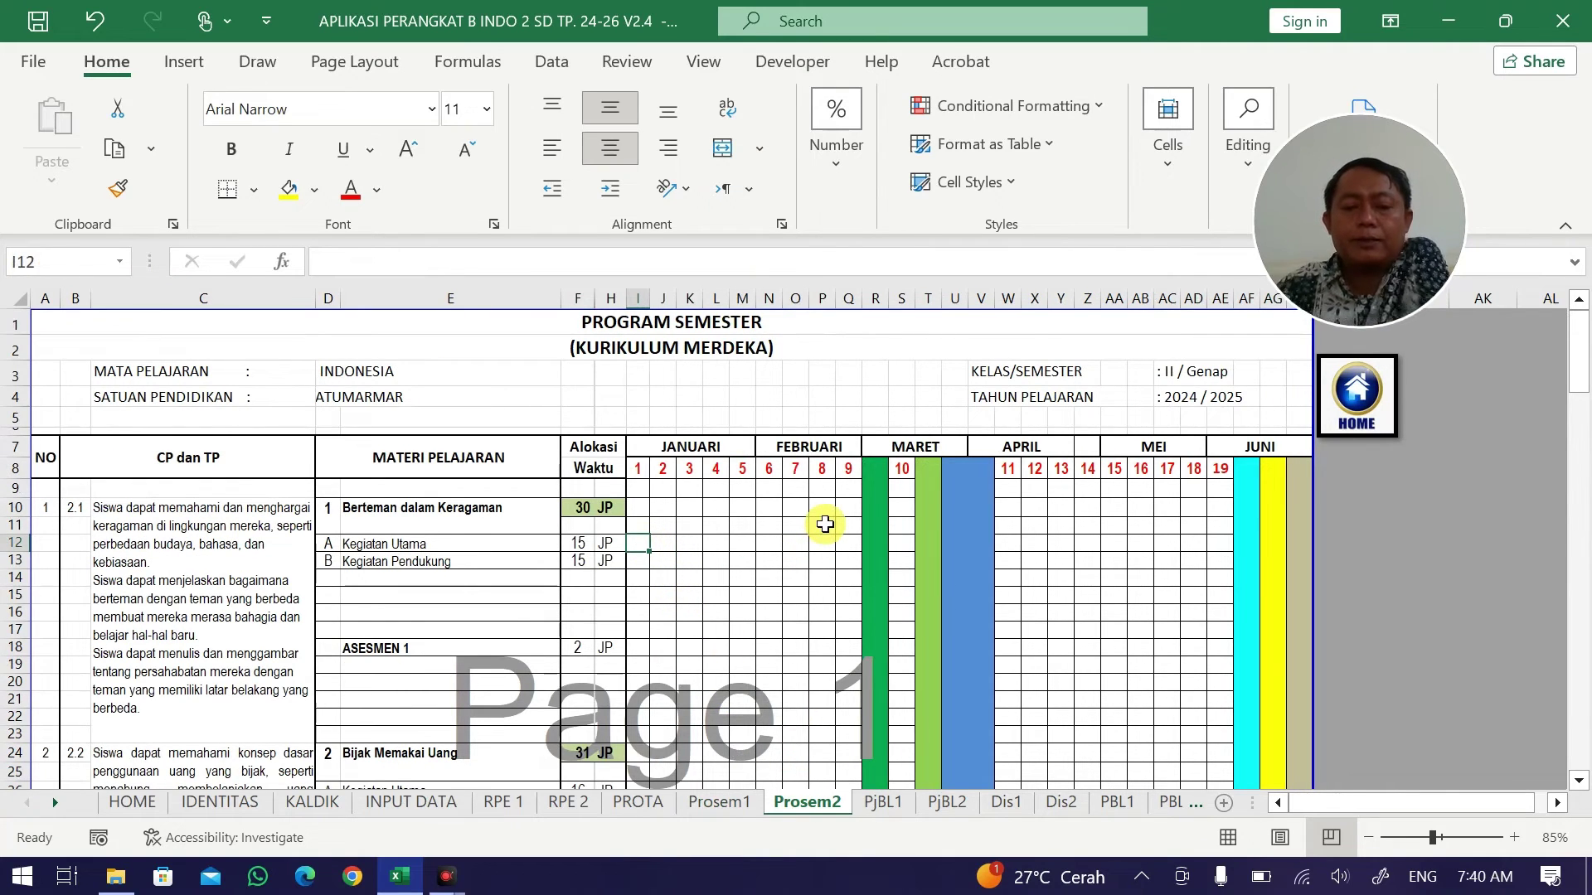
{"action": "type", "text": "7"}
{"action": "key", "text": "Tab"}
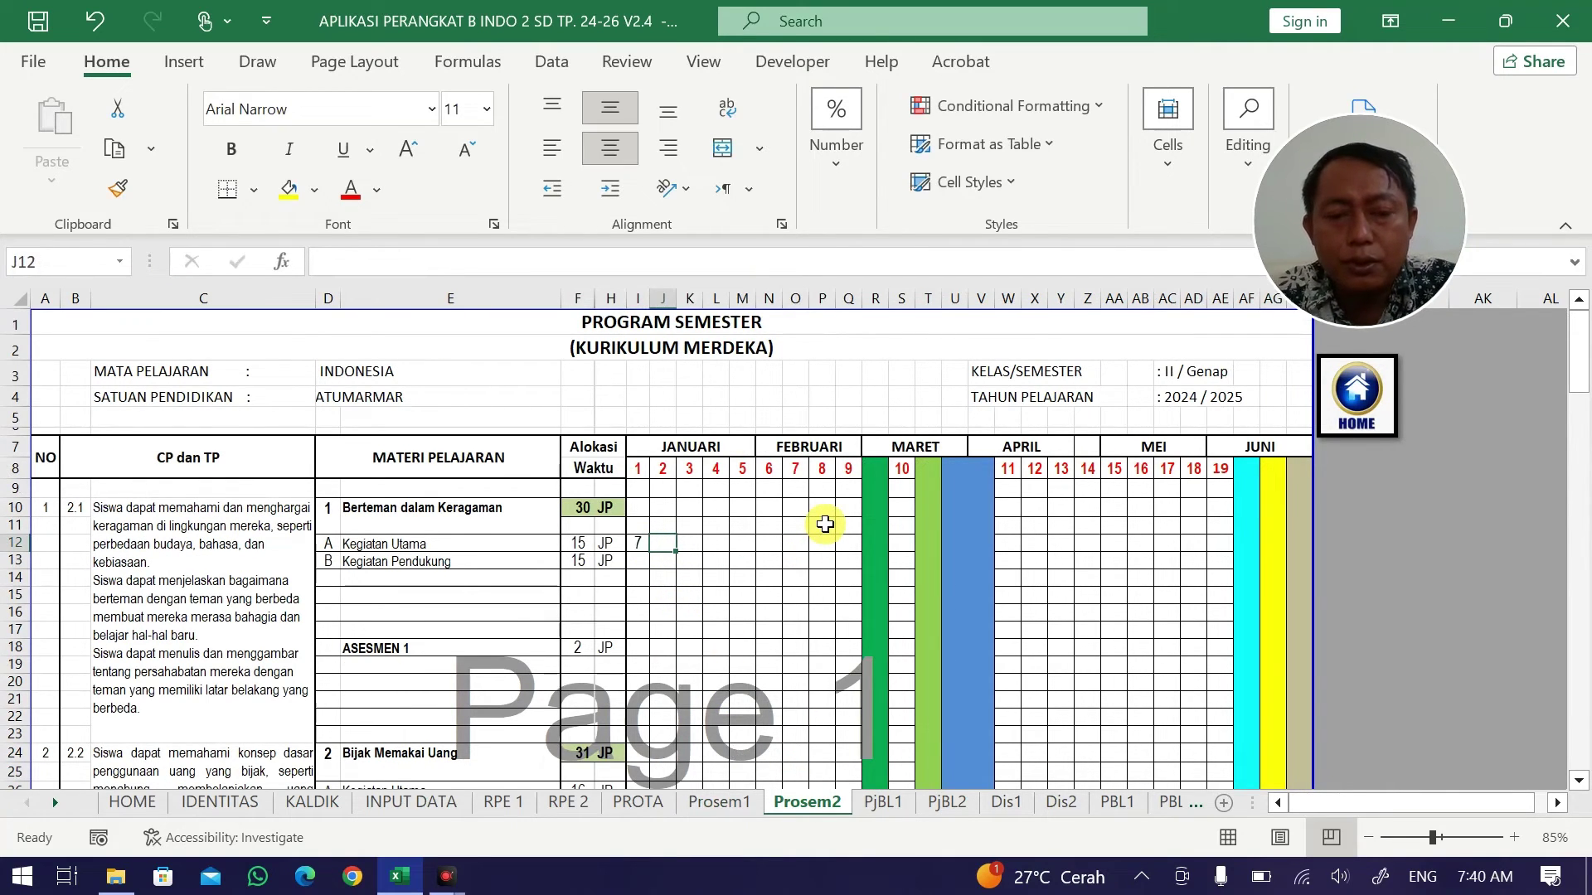
{"action": "type", "text": "7"}
{"action": "key", "text": "Tab"}
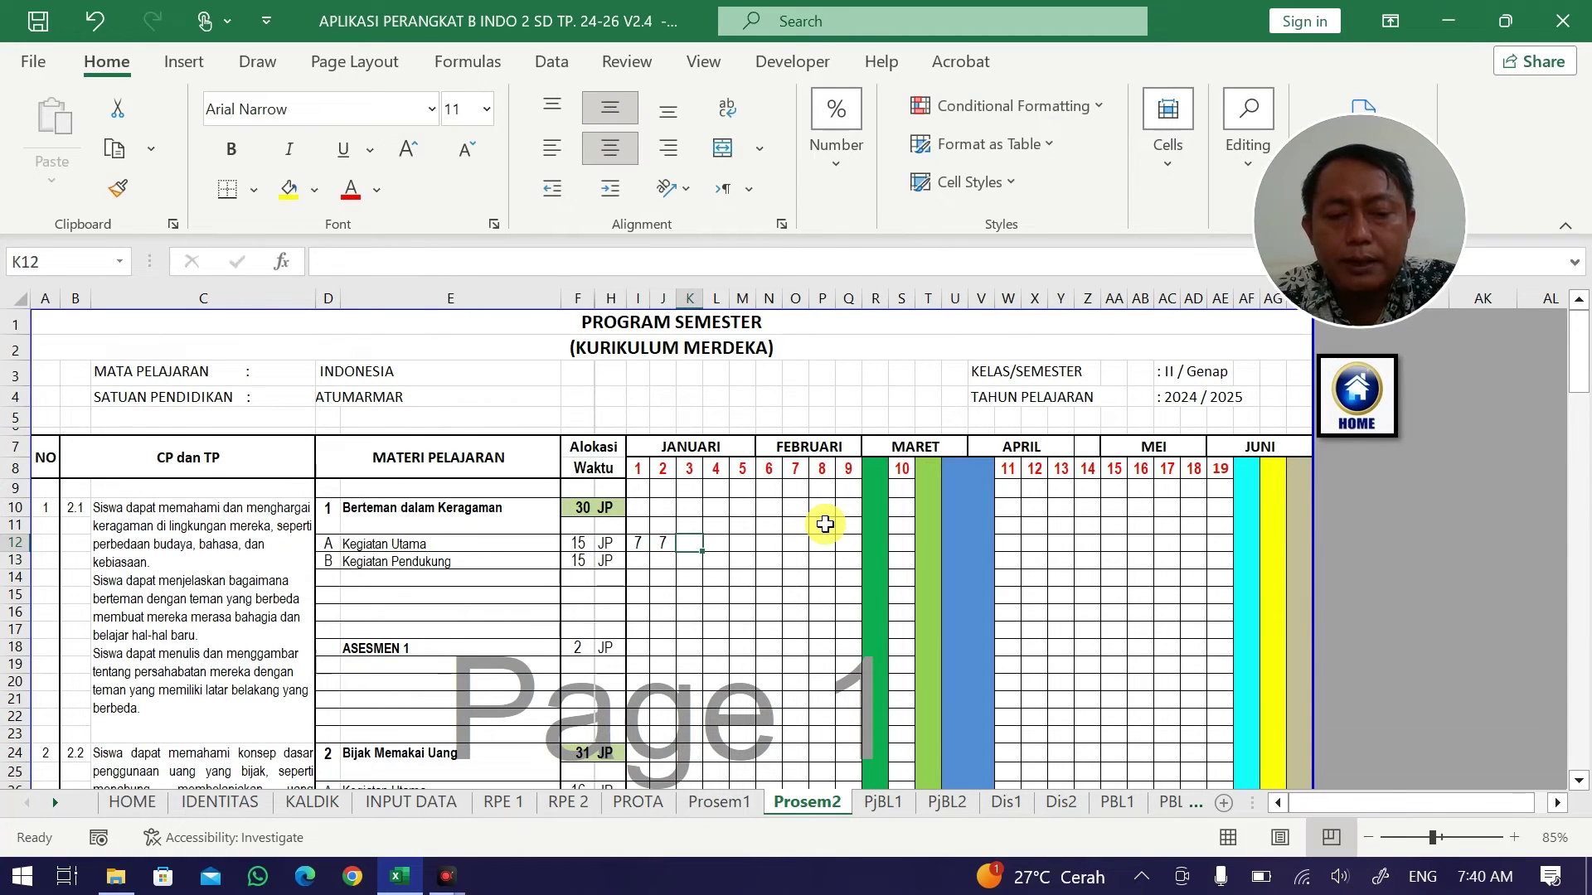
{"action": "type", "text": "1"}
{"action": "key", "text": "Tab"}
{"action": "key", "text": "Left"}
{"action": "key", "text": "Down"}
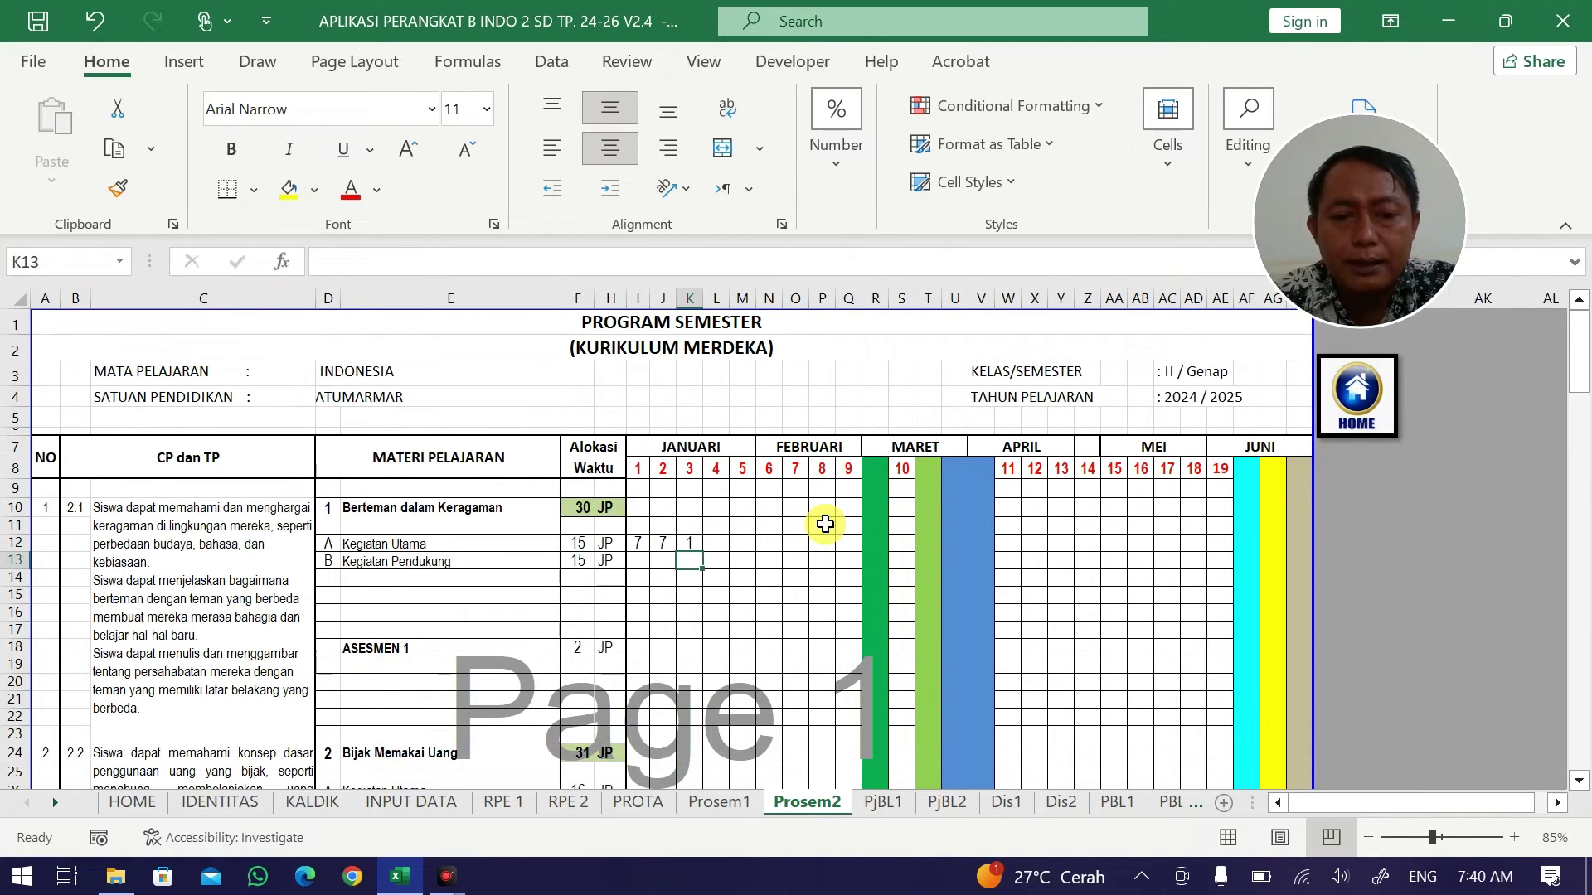
Enter 6, 7 and 2 JP for Berteman dalam Keragaman's Kegiatan Pendukung in weeks 3 to 5, in K13:M13.
{"action": "type", "text": "6"}
{"action": "key", "text": "Tab"}
{"action": "type", "text": "7"}
{"action": "key", "text": "Tab"}
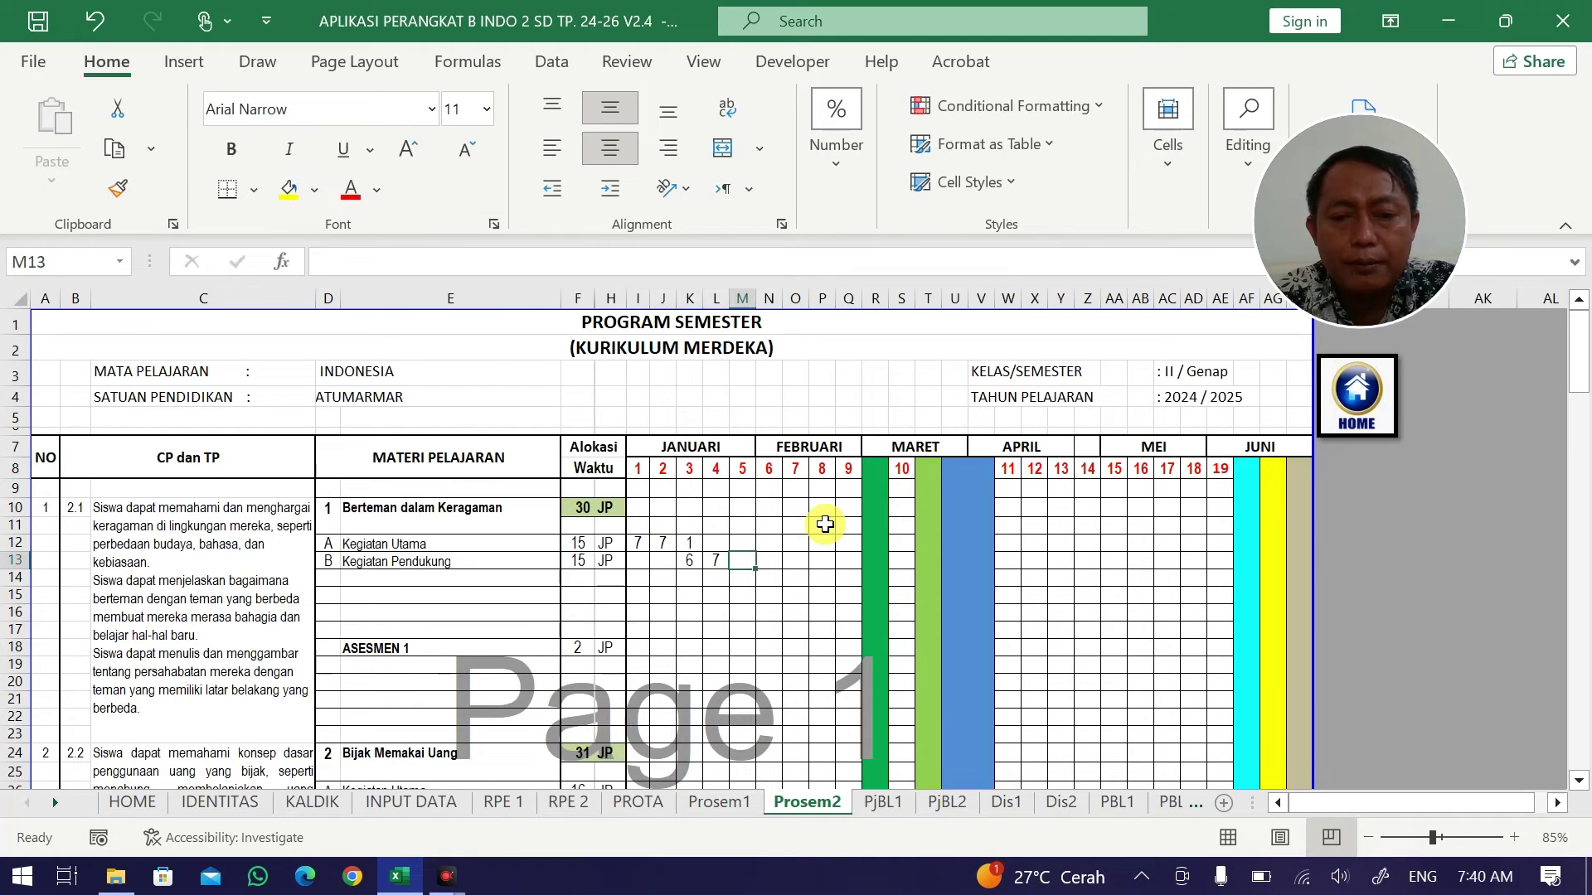
{"action": "type", "text": "2"}
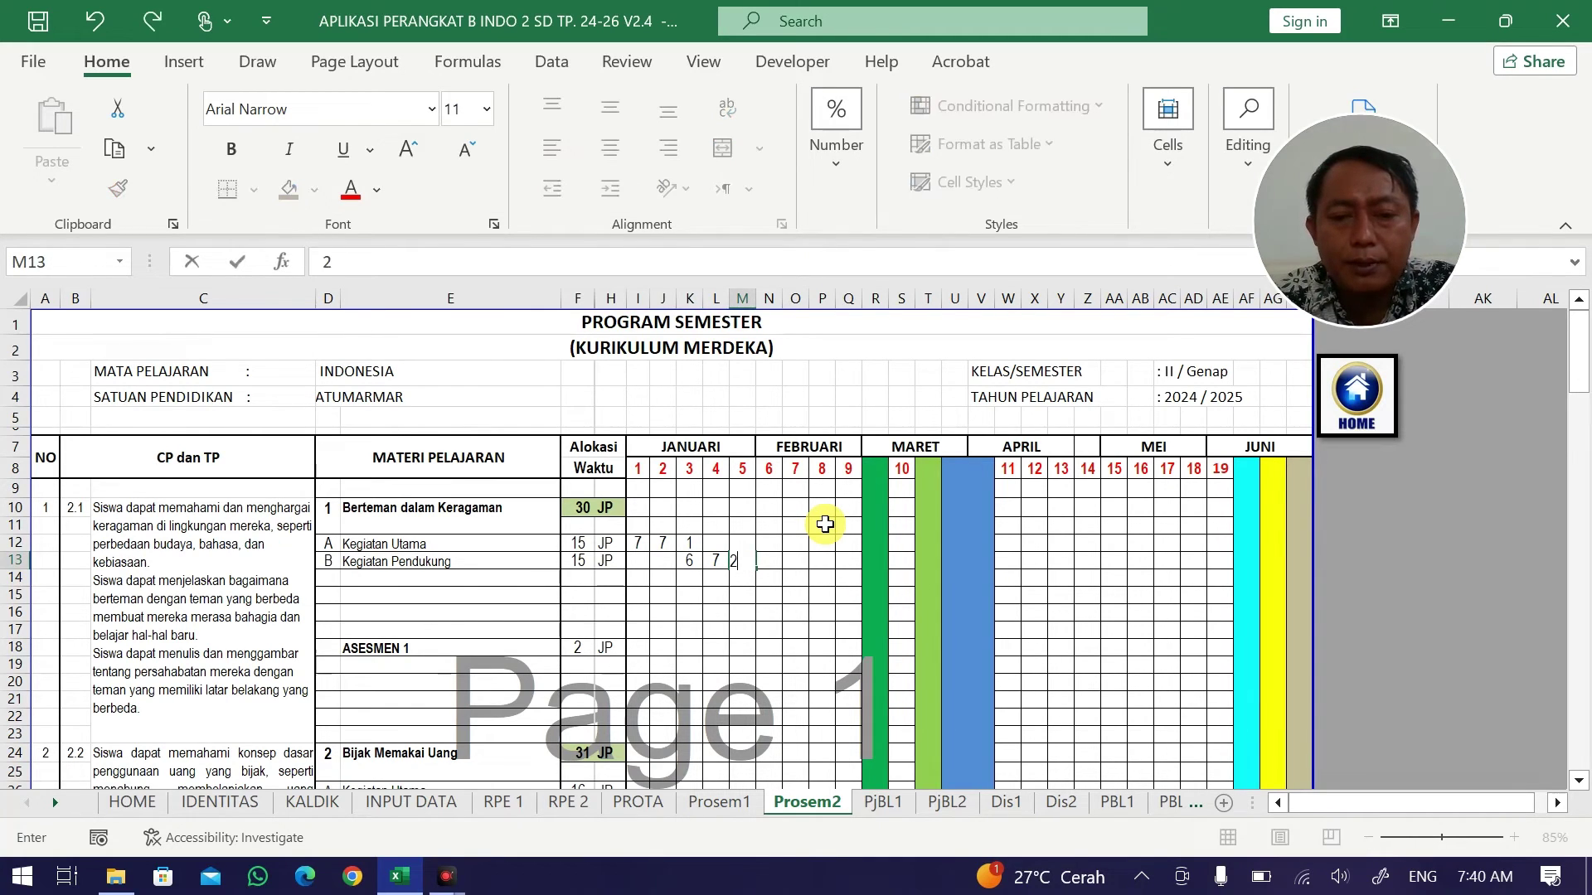
{"action": "key", "text": "Return"}
{"action": "key", "text": "Return"}
{"action": "key", "text": "Up"}
{"action": "key", "text": "Up"}
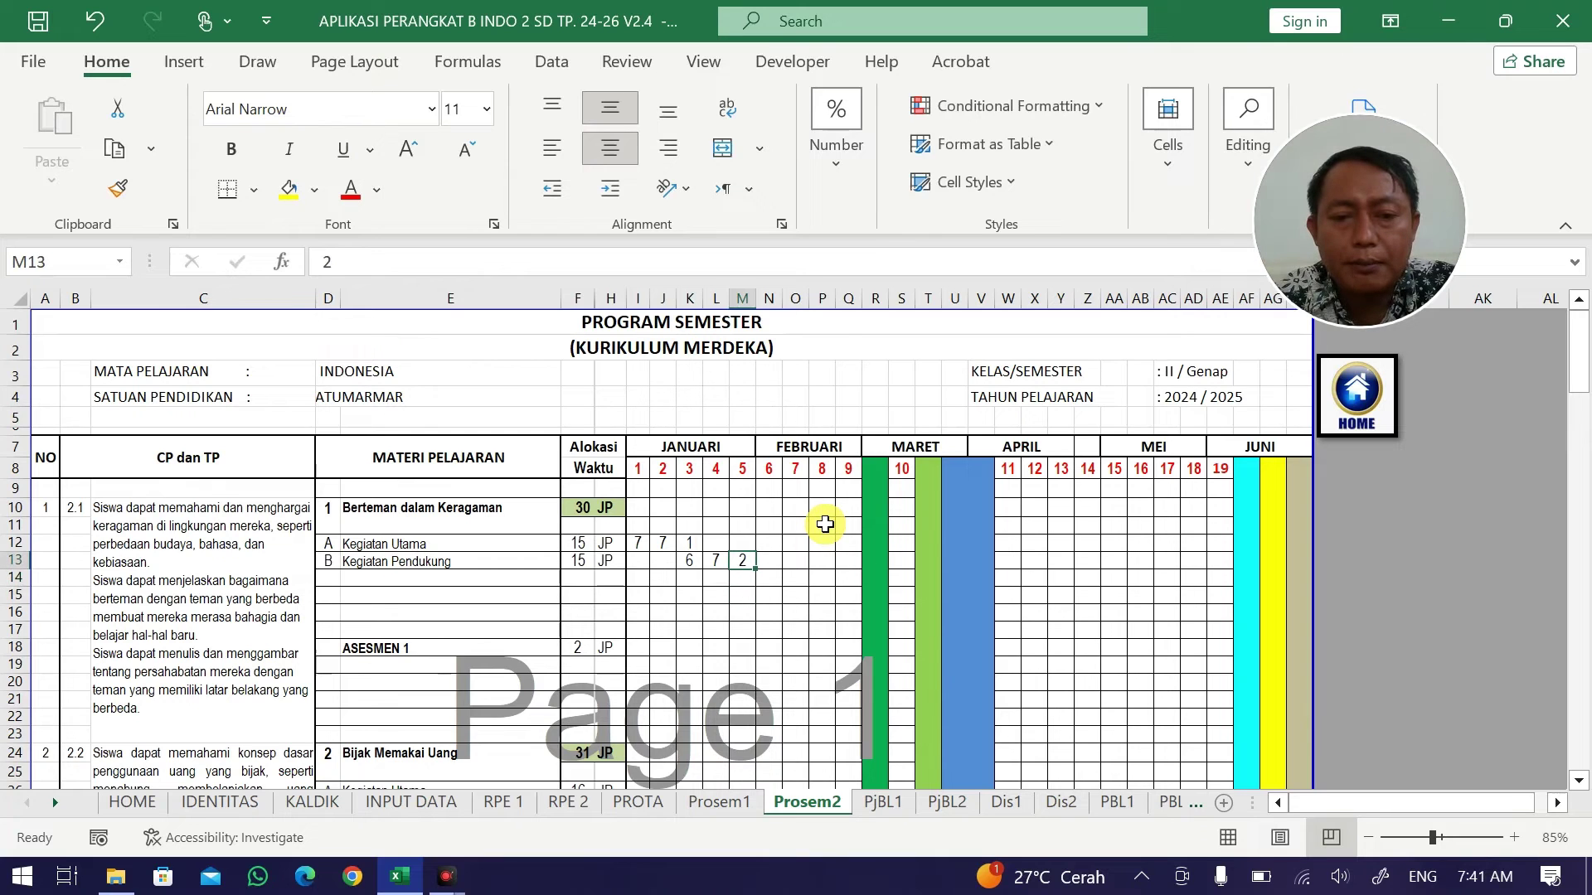
Enter 2 JP for ASESMEN 1 under week 5, in M18.
{"action": "key", "text": "Down"}
{"action": "key", "text": "Down"}
{"action": "key", "text": "Down"}
{"action": "key", "text": "Down"}
{"action": "key", "text": "Down"}
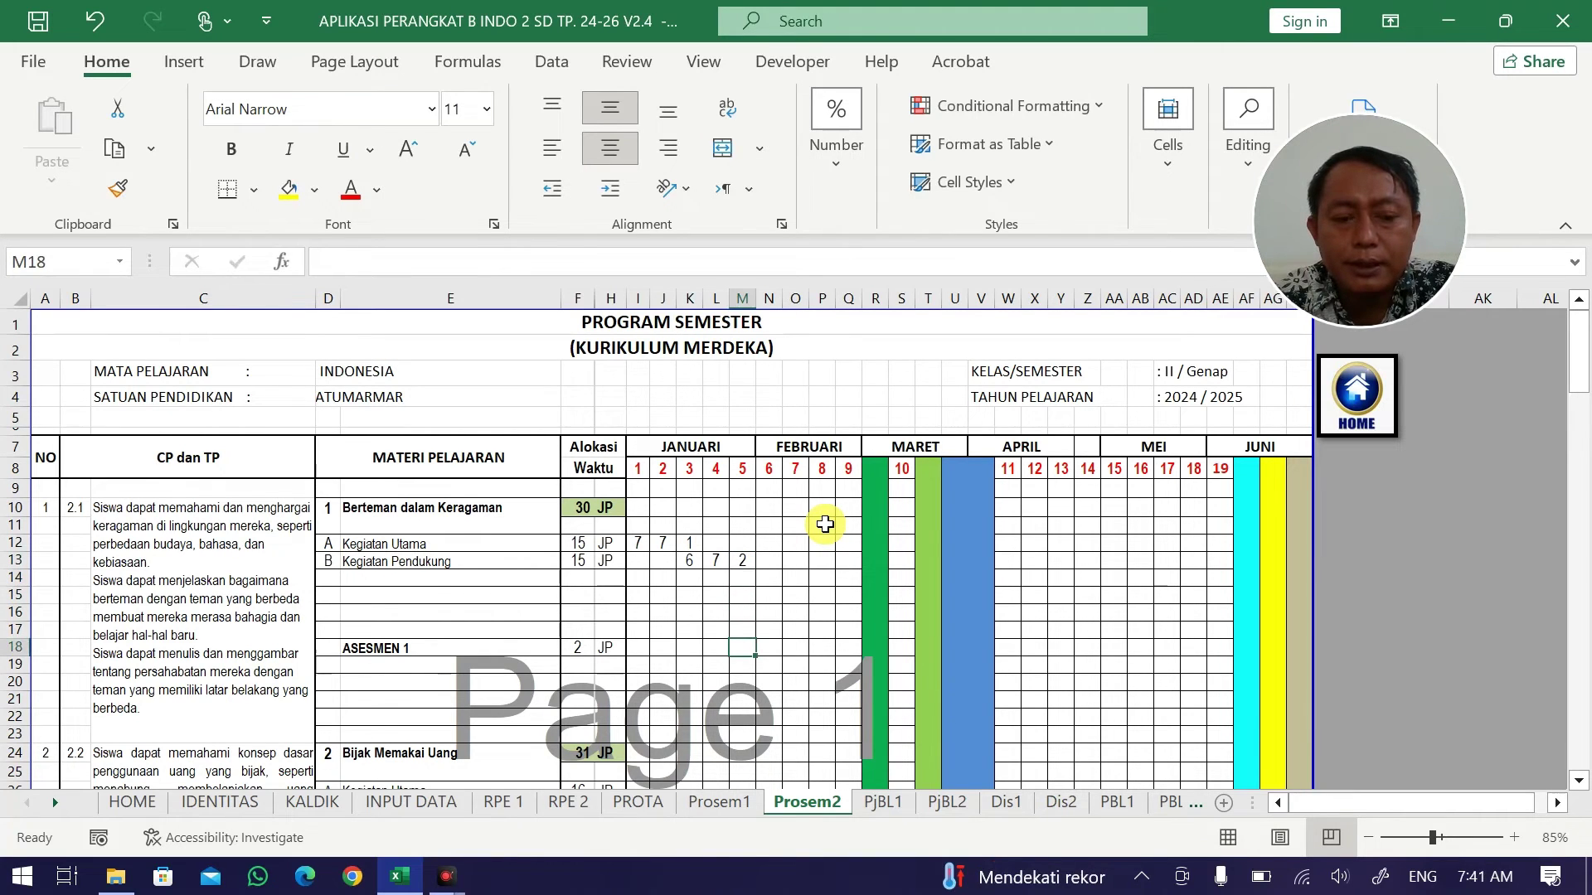
{"action": "type", "text": "2"}
{"action": "key", "text": "Return"}
Clear the unused activity letters C, D and E under Bijak Memakai Uang, in D28:D30.
{"action": "scroll", "coordinate": [638, 673], "scroll_direction": "down", "scroll_amount": 4}
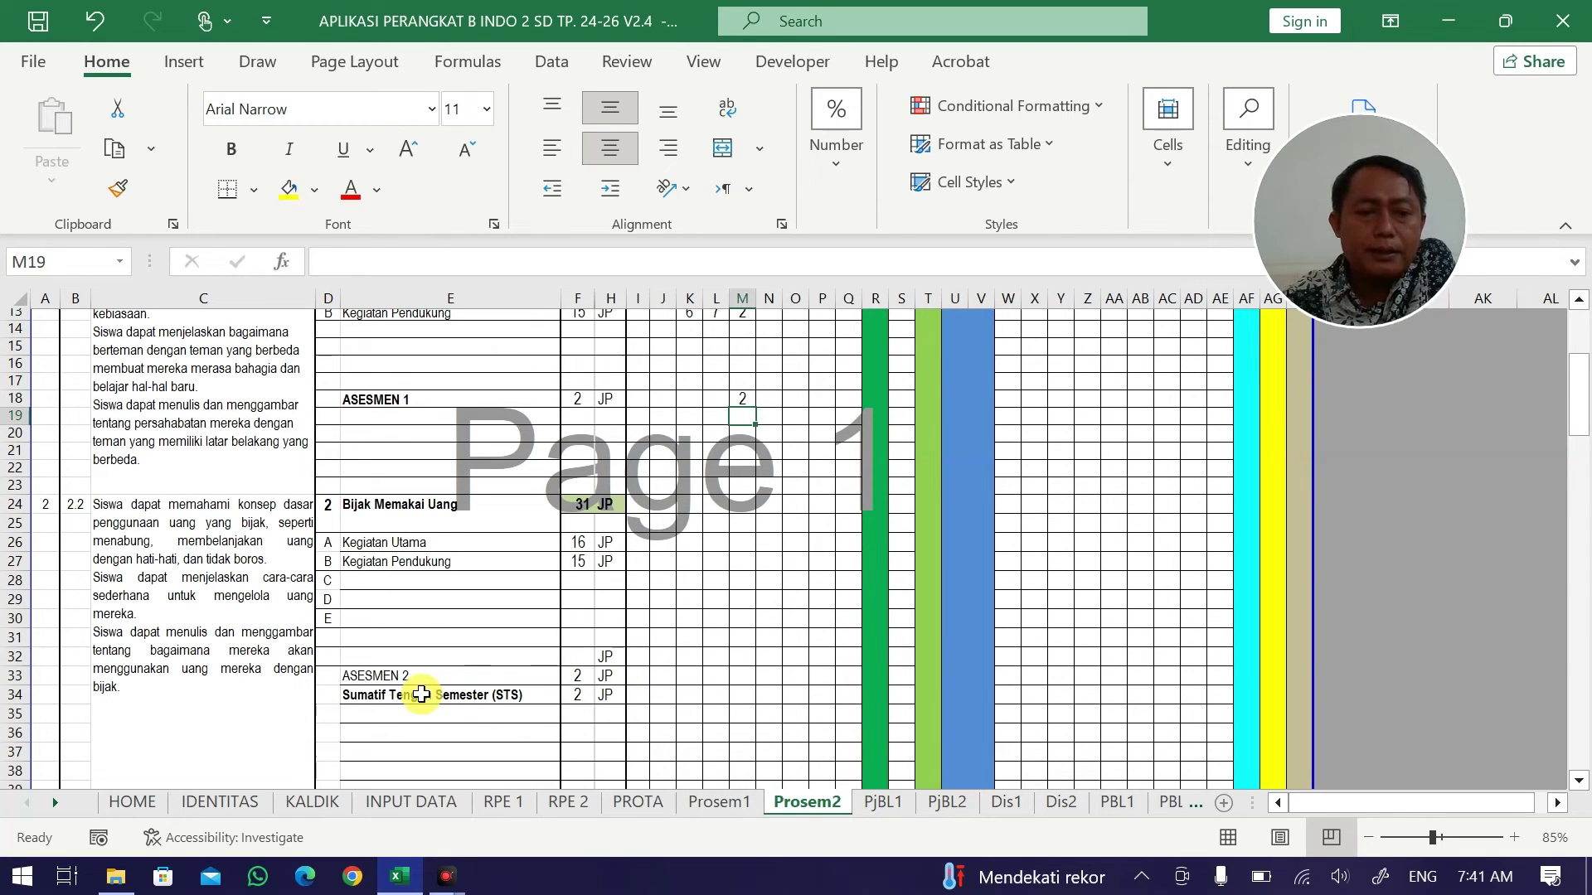
{"action": "scroll", "coordinate": [421, 693], "scroll_direction": "down", "scroll_amount": 1}
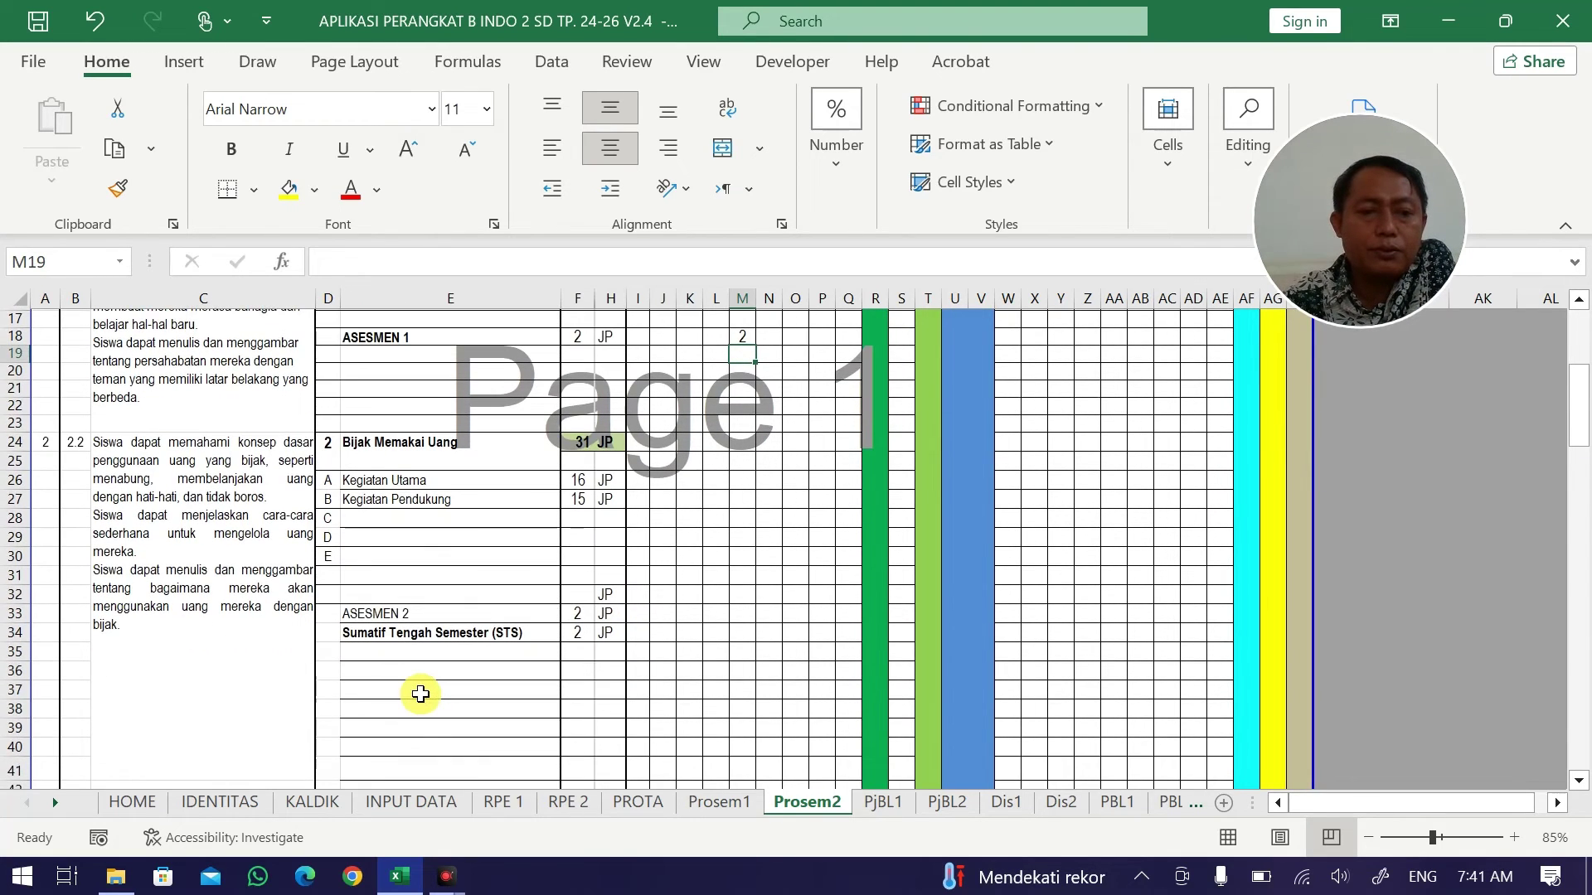
{"action": "left_click", "coordinate": [326, 503]}
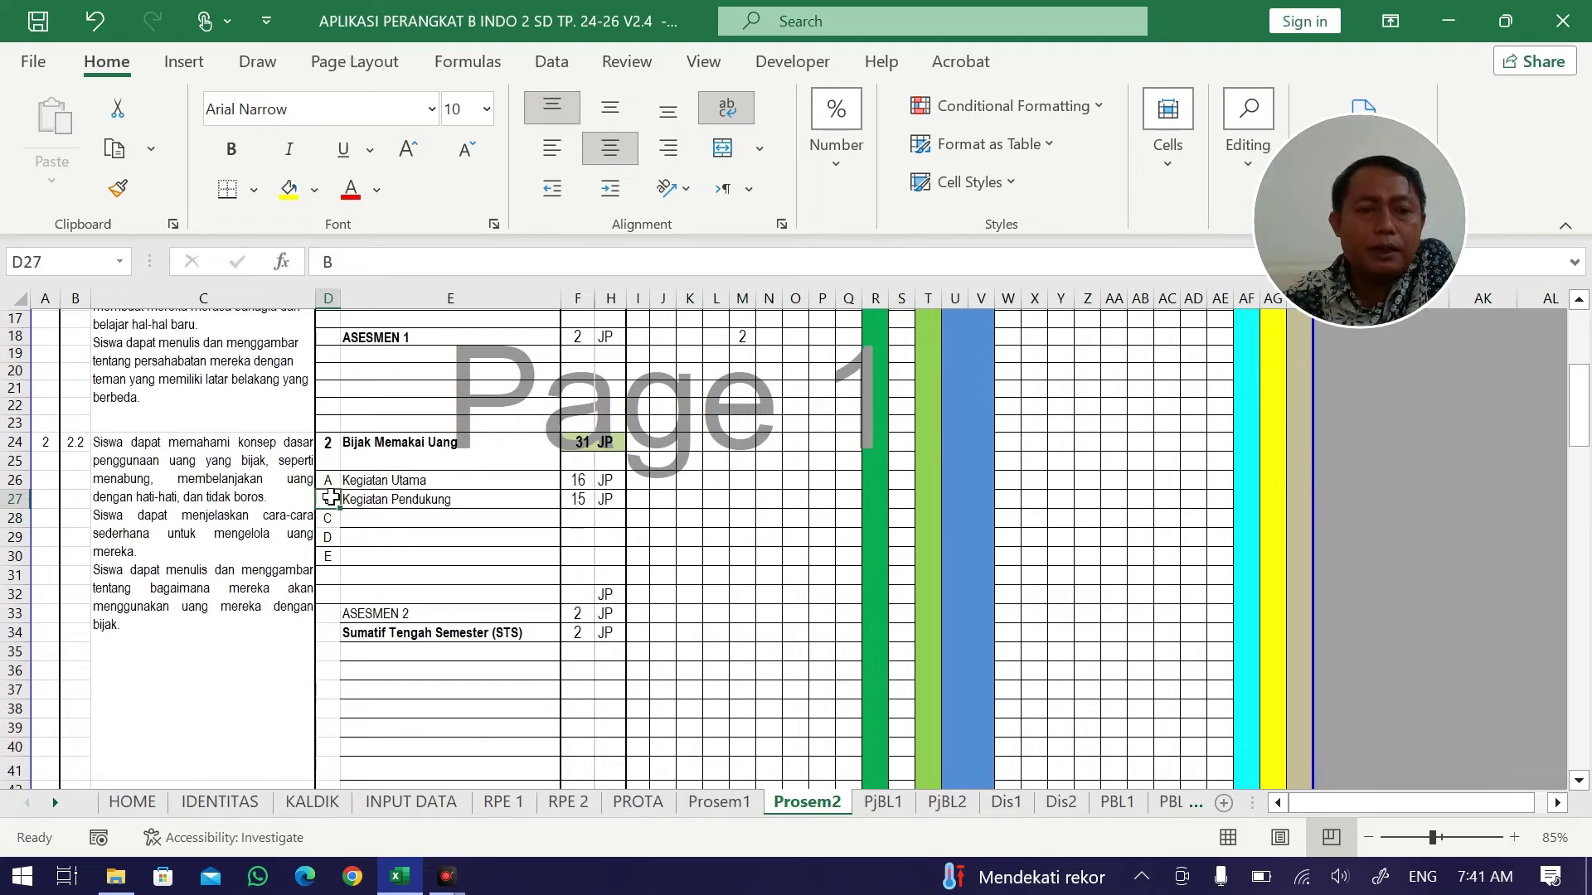
{"action": "left_click", "coordinate": [325, 479]}
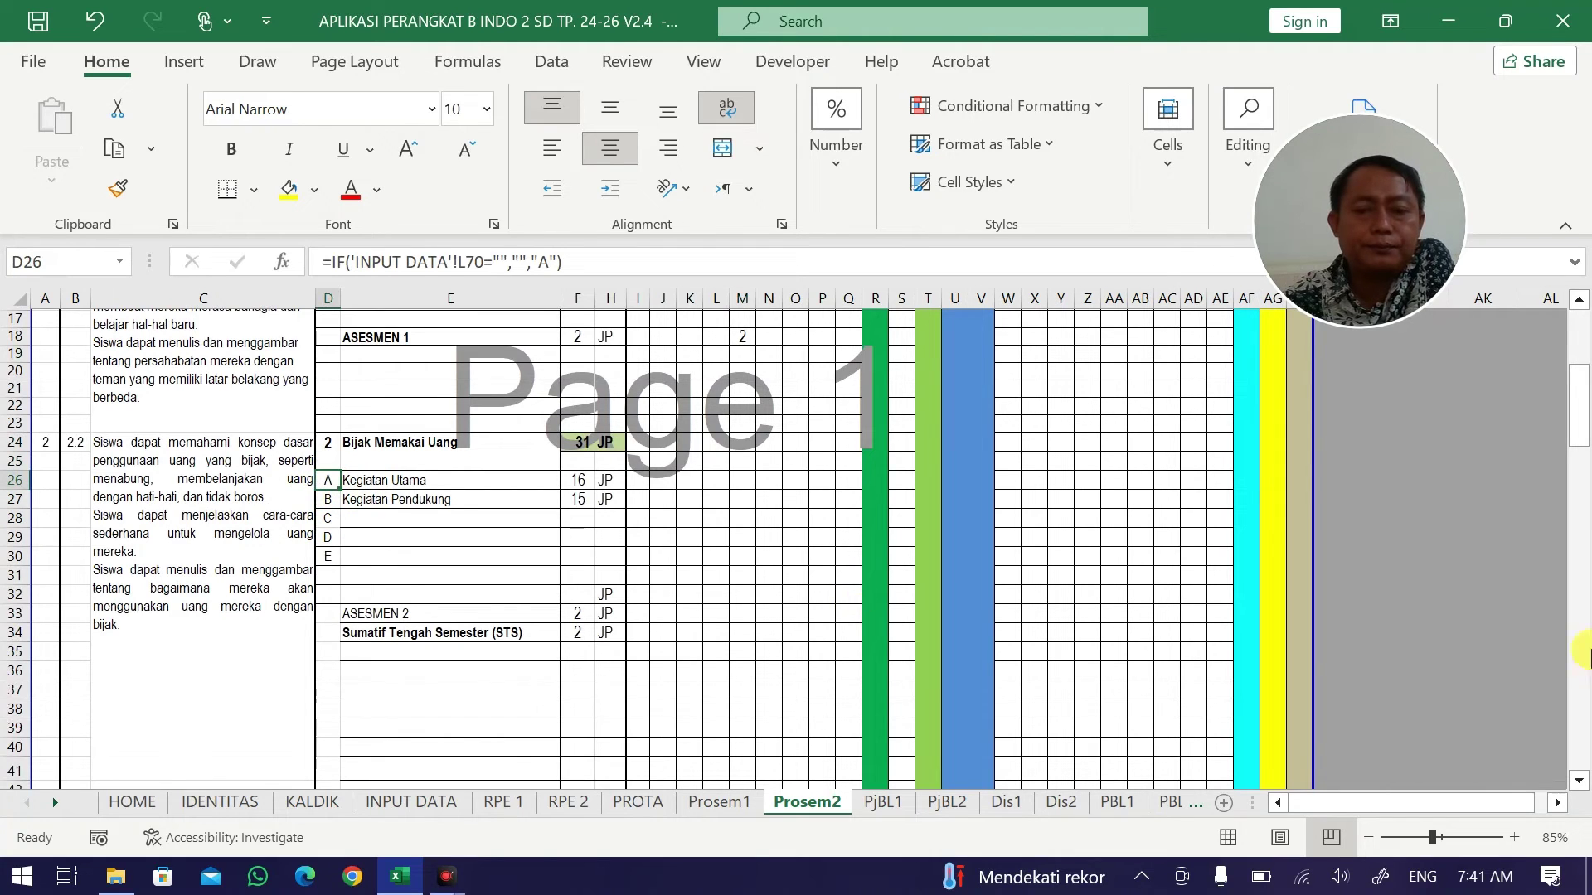
{"action": "scroll", "coordinate": [748, 802], "scroll_direction": "up", "scroll_amount": 1}
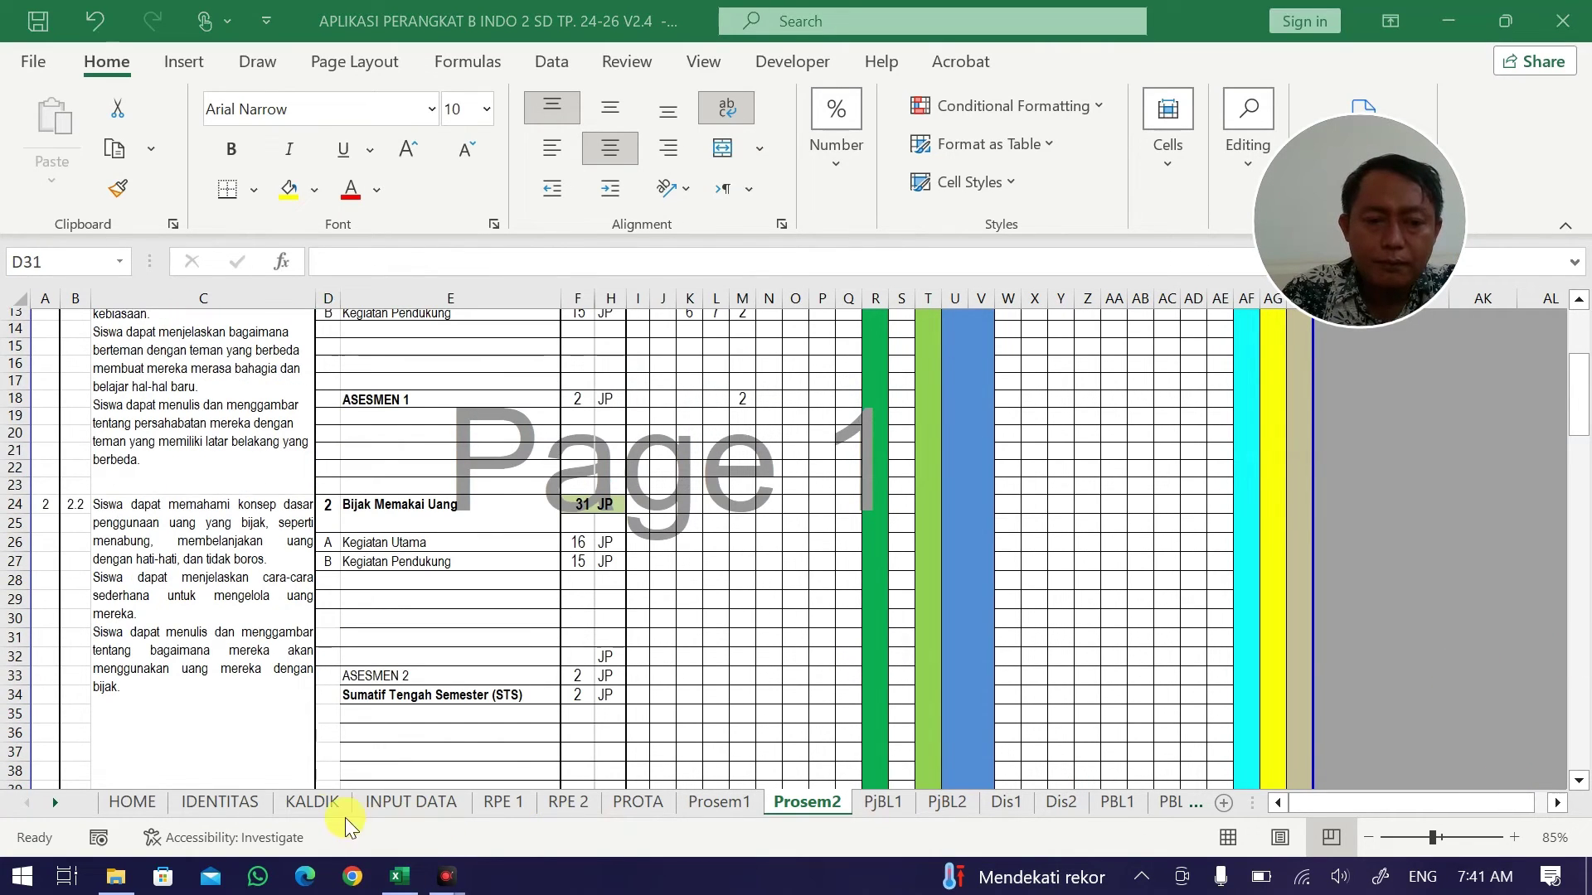
Check the midterm dates on the KALDIK sheet and enter 2 JP for Sumatif Tengah Semester (STS) under week 10 of Prosem2, in S34.
{"action": "left_click", "coordinate": [313, 802]}
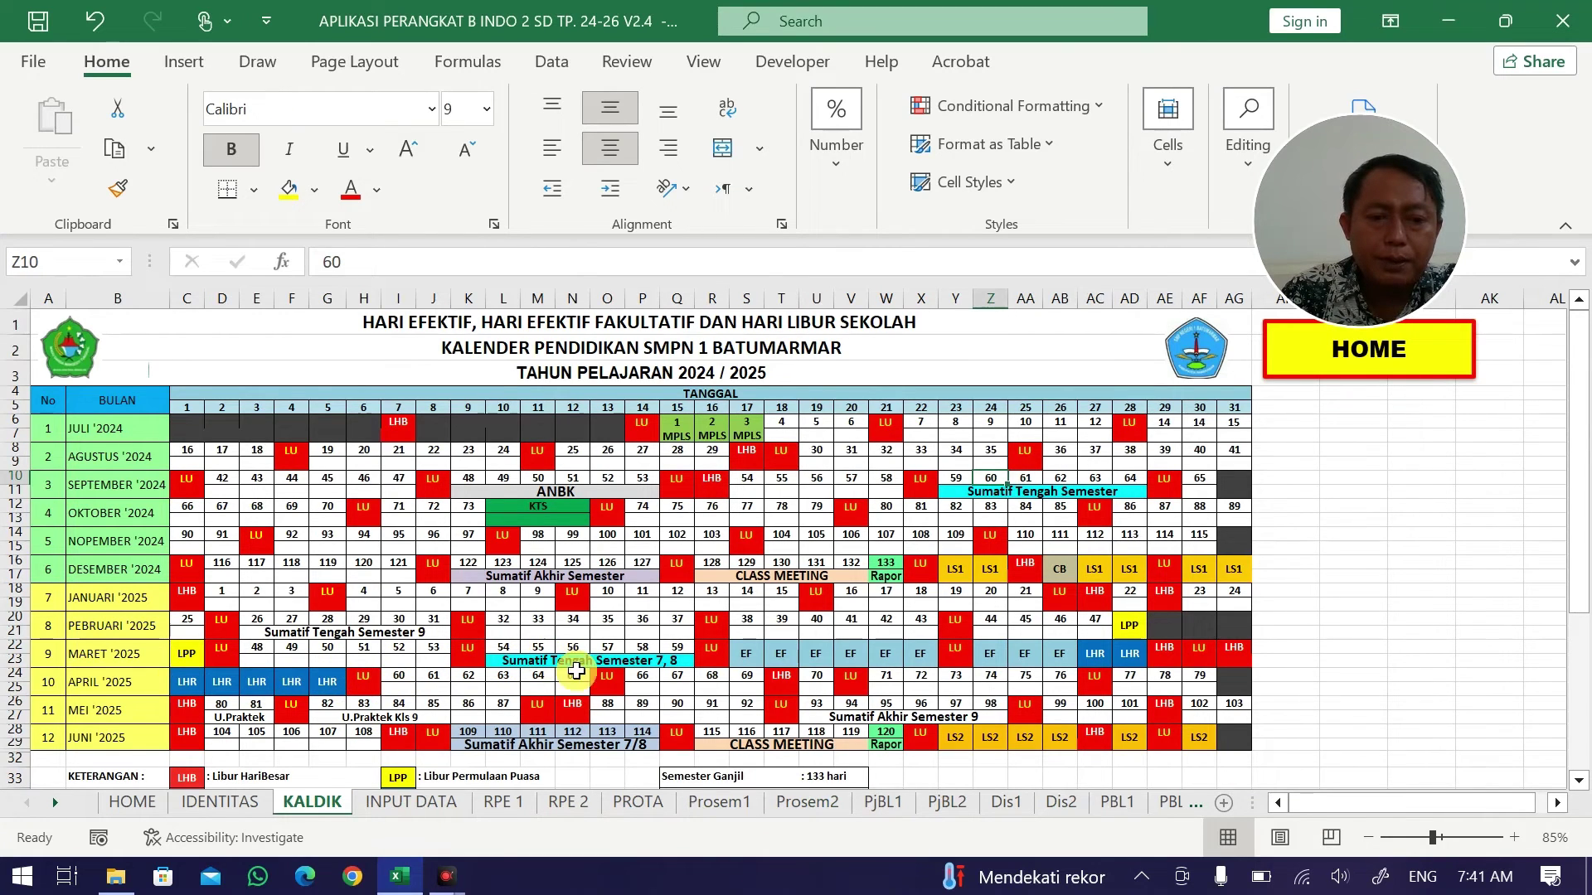
{"action": "left_click", "coordinate": [807, 803]}
{"action": "scroll", "coordinate": [800, 538], "scroll_direction": "up", "scroll_amount": 4}
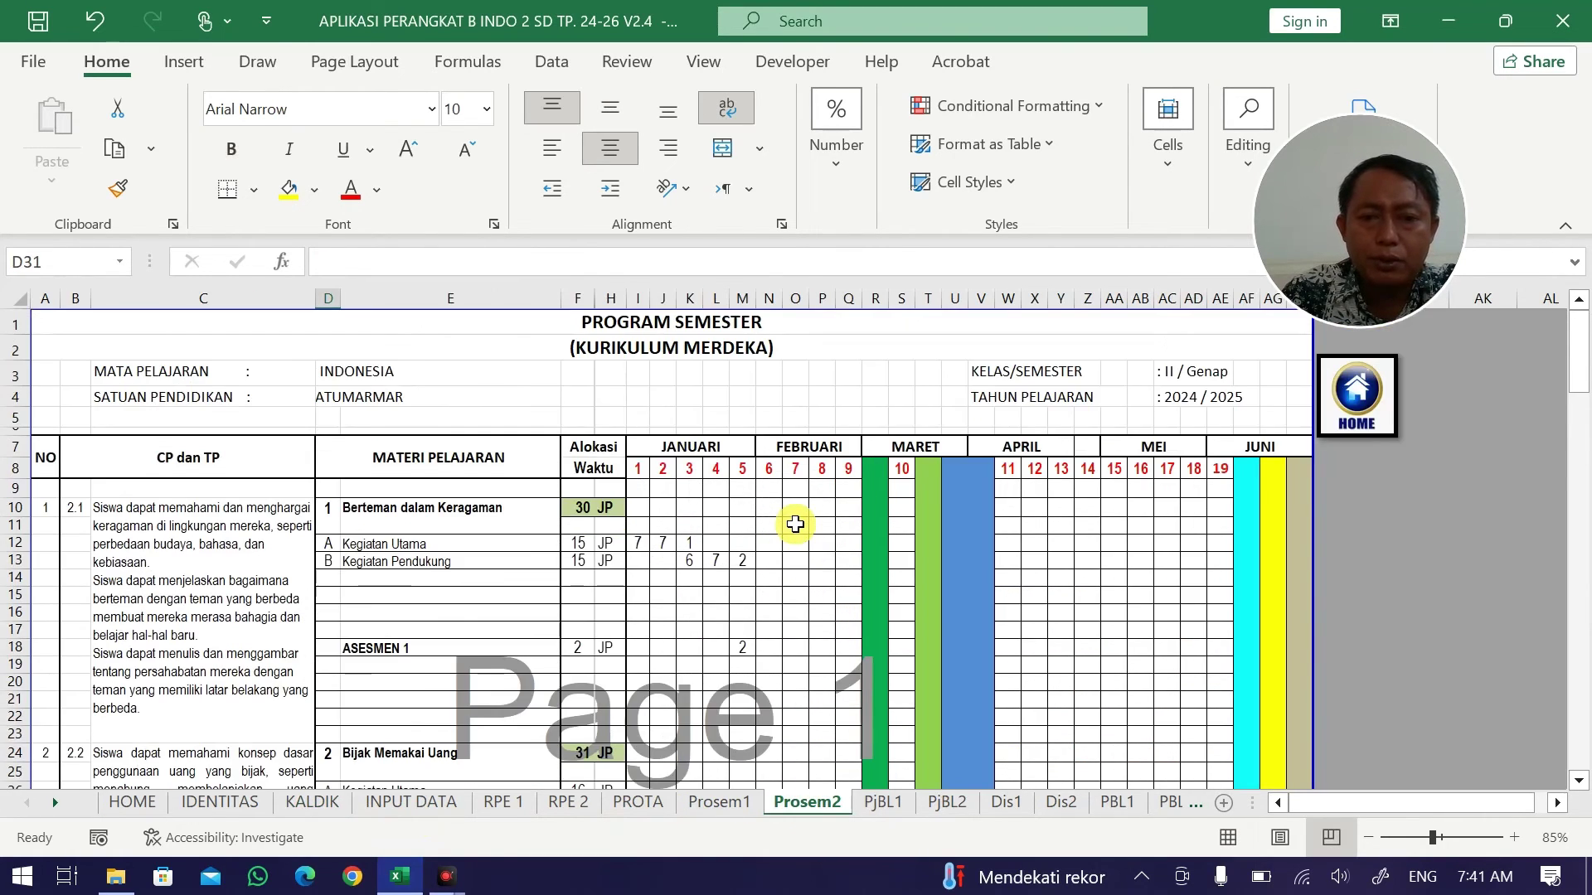
{"action": "left_click_drag", "start_coordinate": [907, 472], "coordinate": [898, 726]}
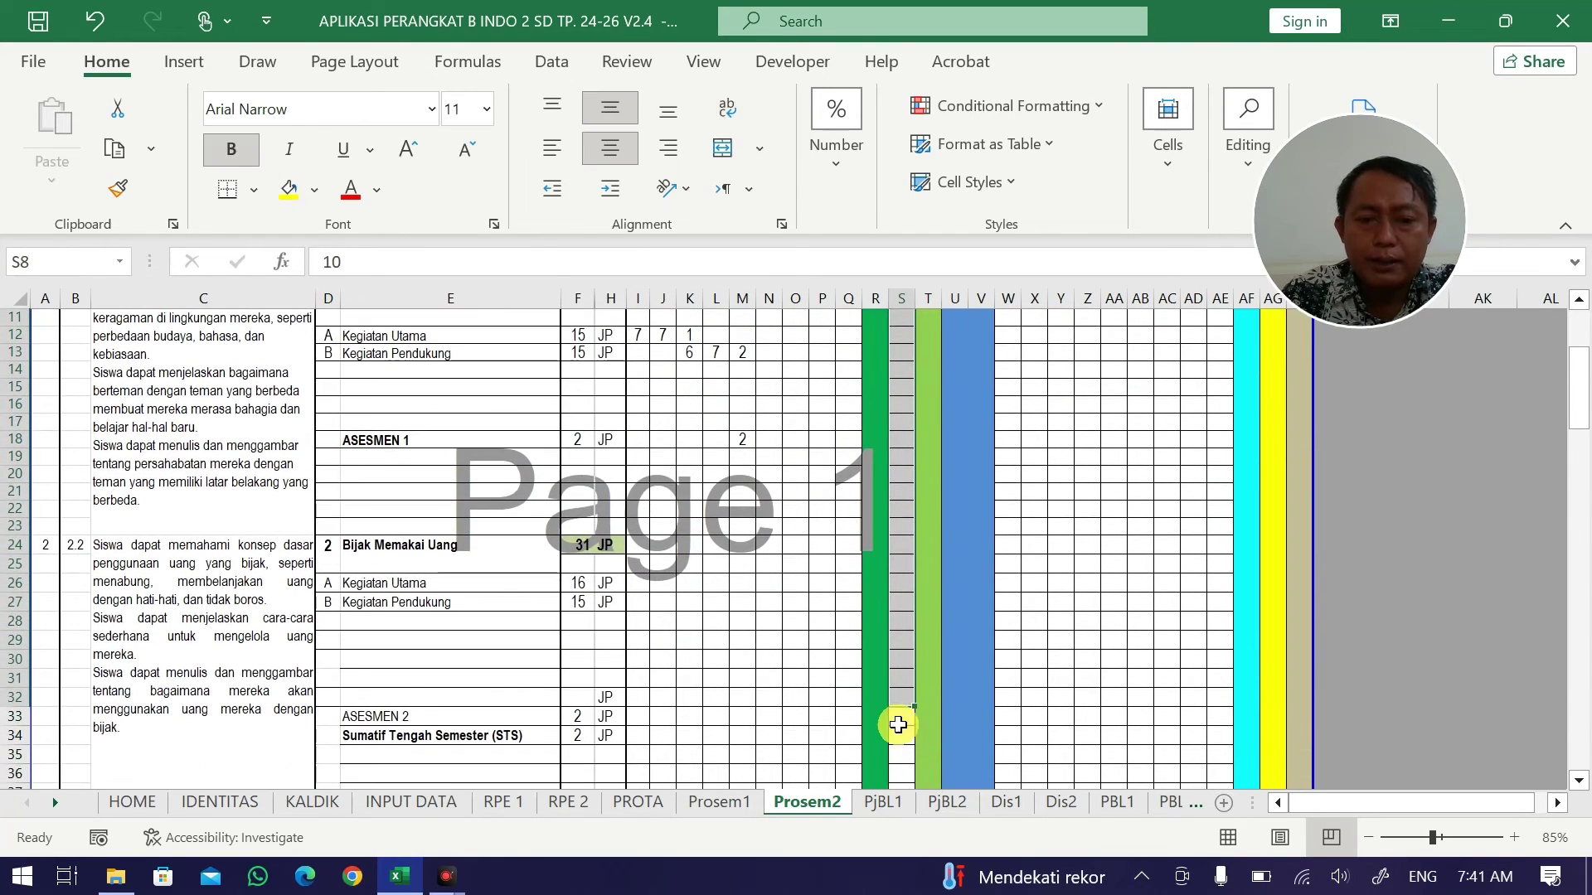
{"action": "left_click", "coordinate": [906, 735]}
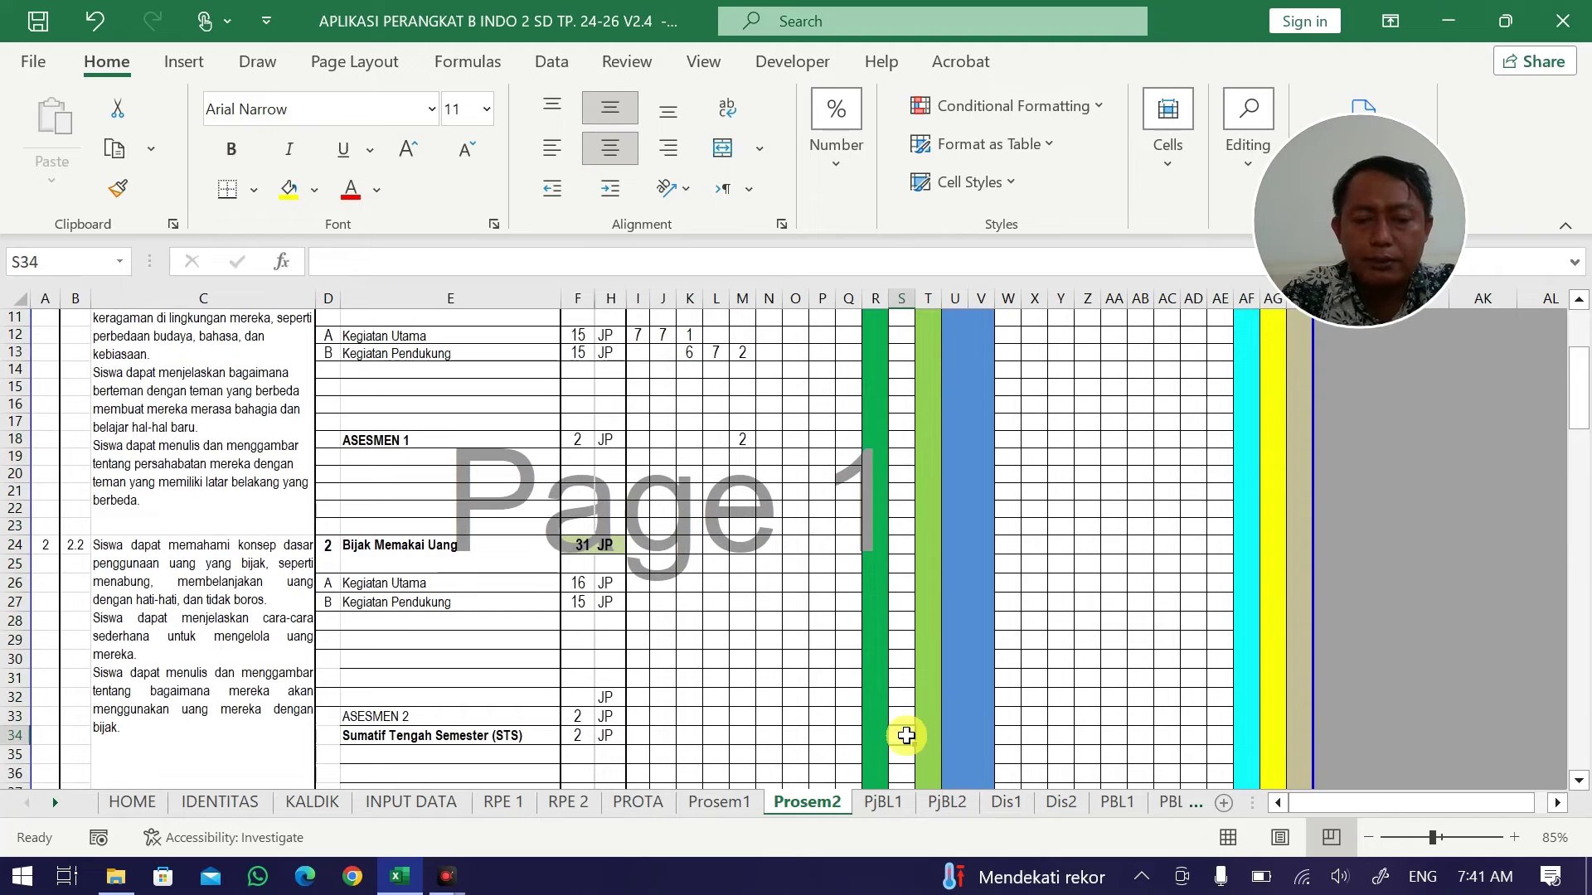
{"action": "type", "text": "2"}
{"action": "left_click", "coordinate": [821, 661]}
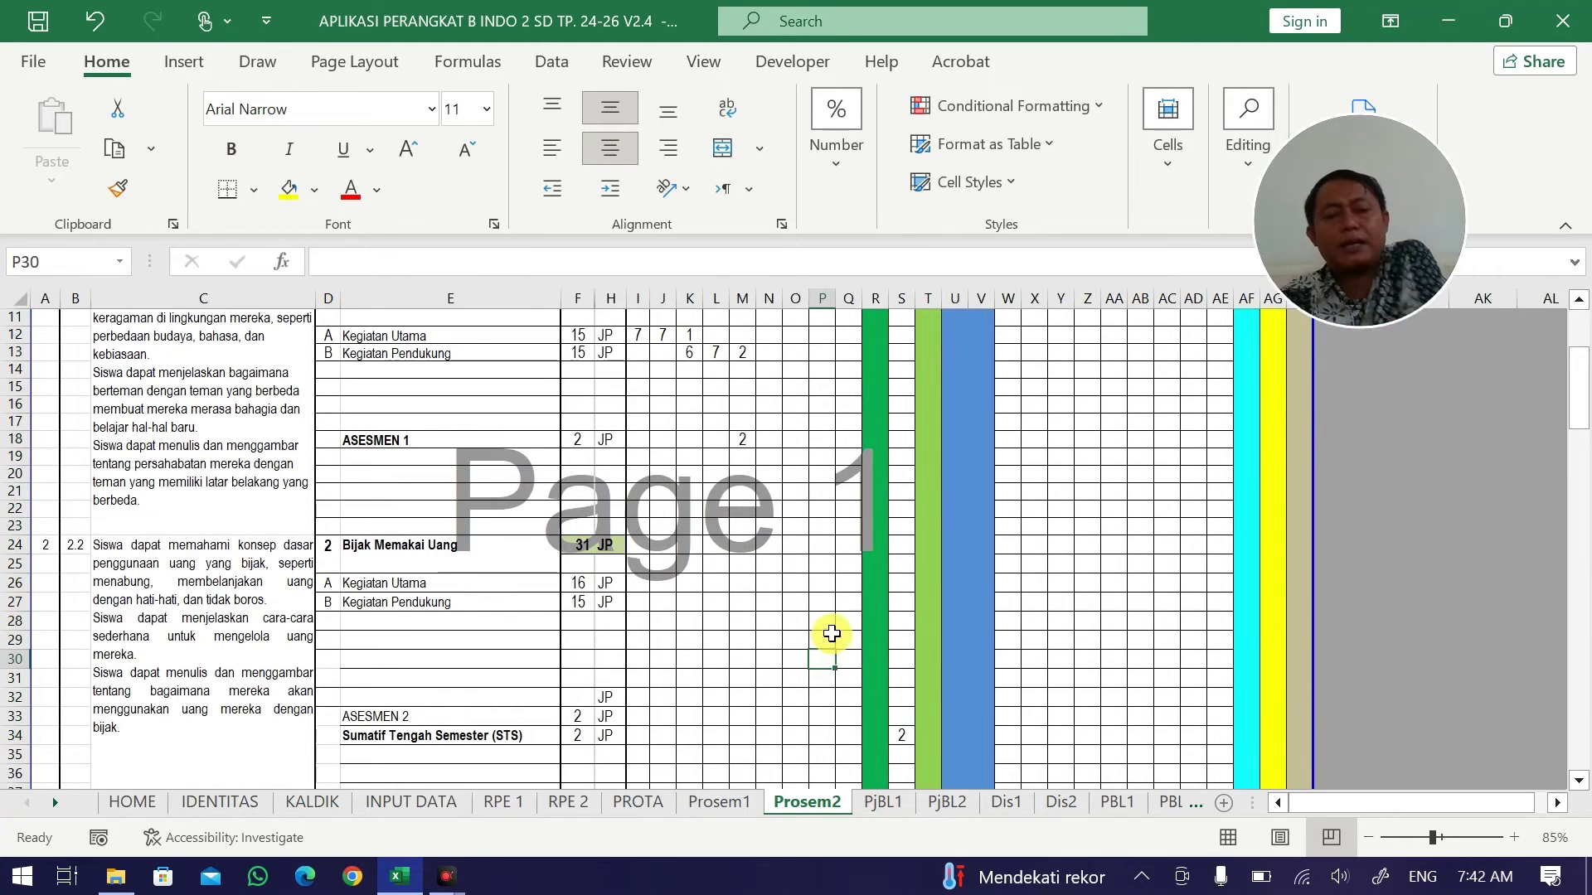
{"action": "left_click", "coordinate": [662, 638]}
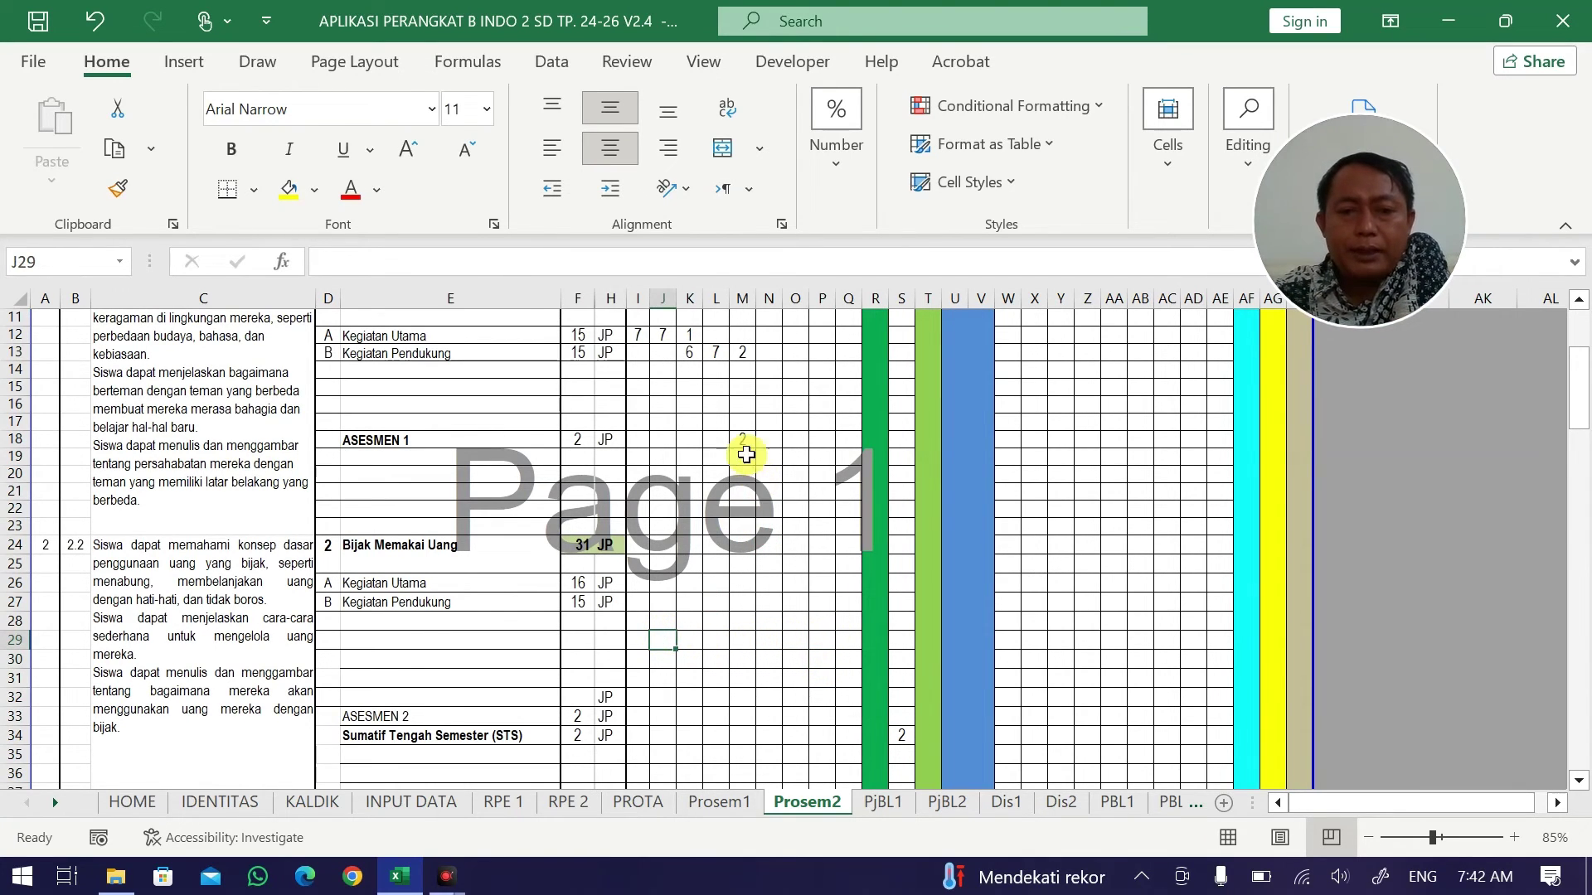
{"action": "left_click_drag", "start_coordinate": [721, 435], "coordinate": [848, 593]}
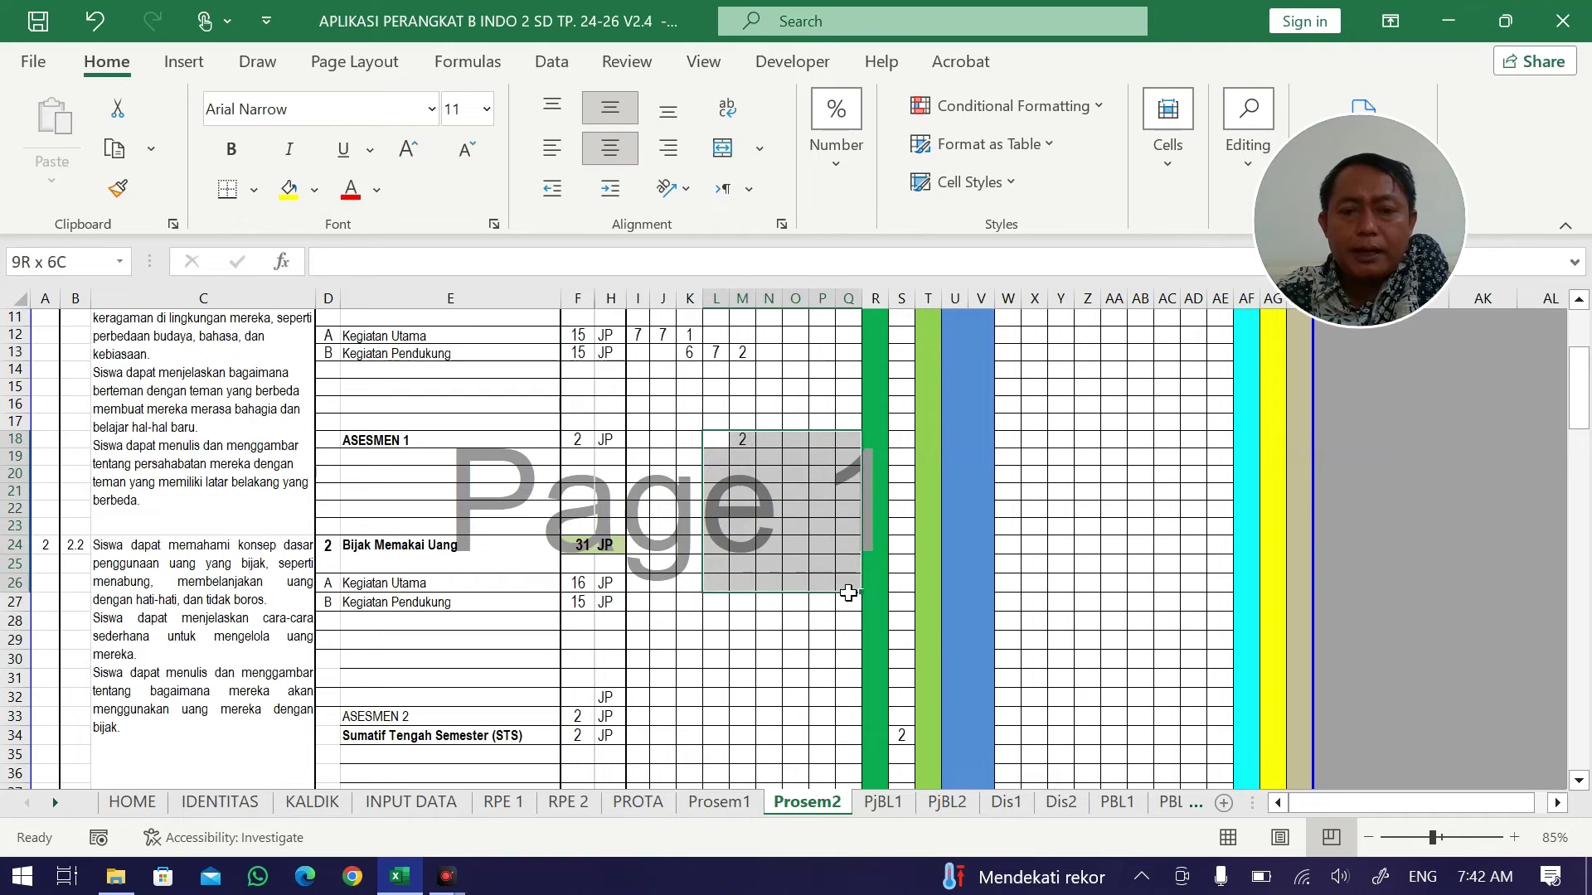
{"action": "left_click", "coordinate": [906, 720]}
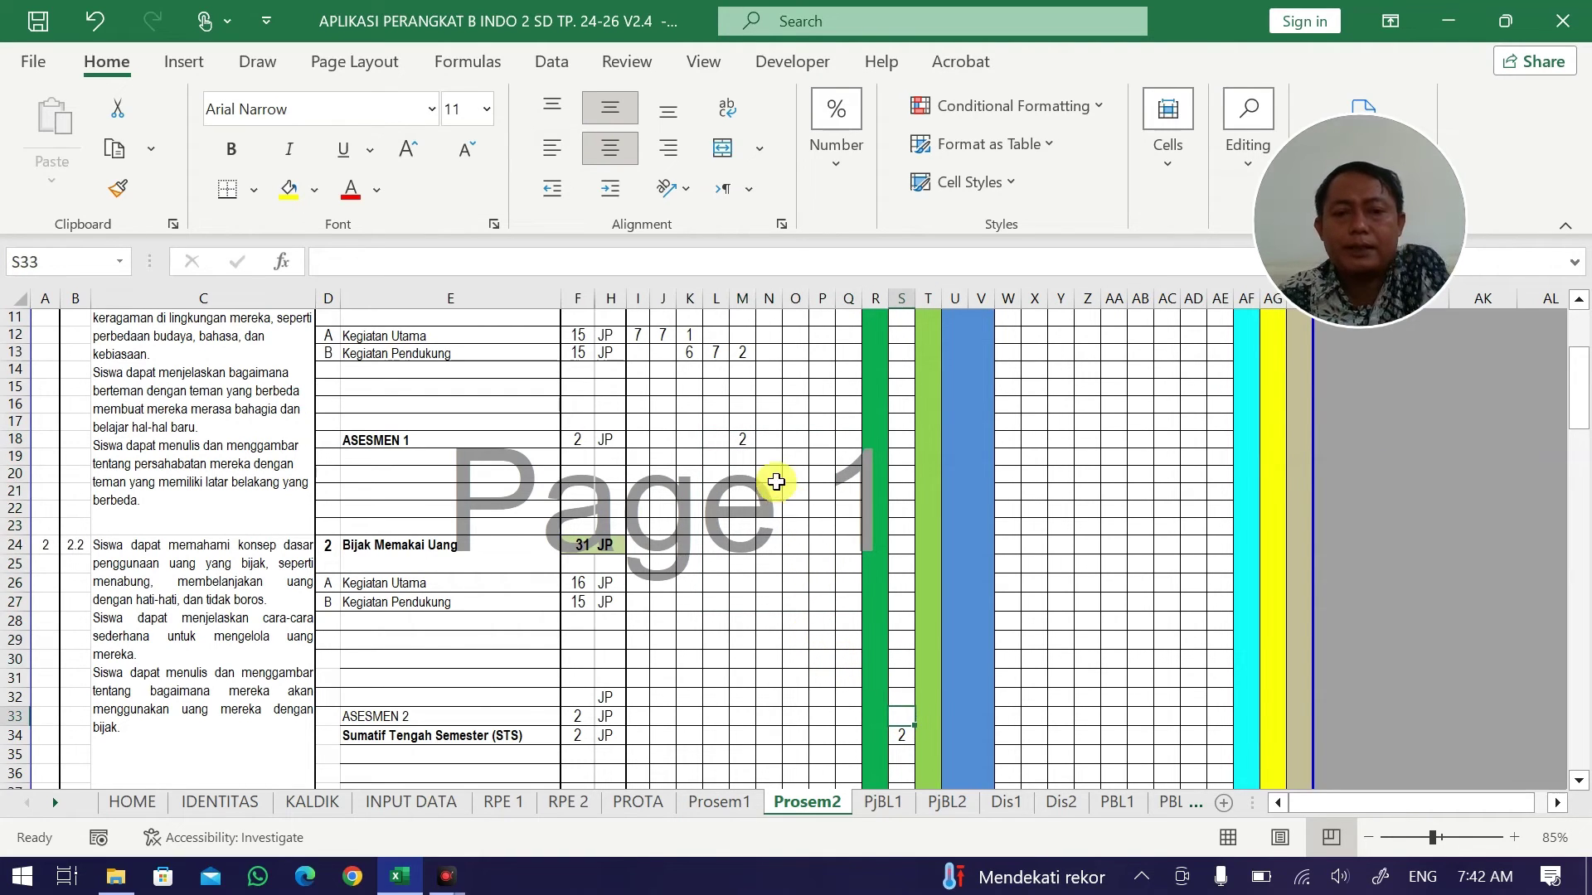
Enter 3, 7 and 6 JP for Bijak Memakai Uang's Kegiatan Utama in weeks 5 to 7, in M26:O26.
{"action": "left_click", "coordinate": [737, 356]}
{"action": "left_click_drag", "start_coordinate": [741, 366], "coordinate": [744, 452]}
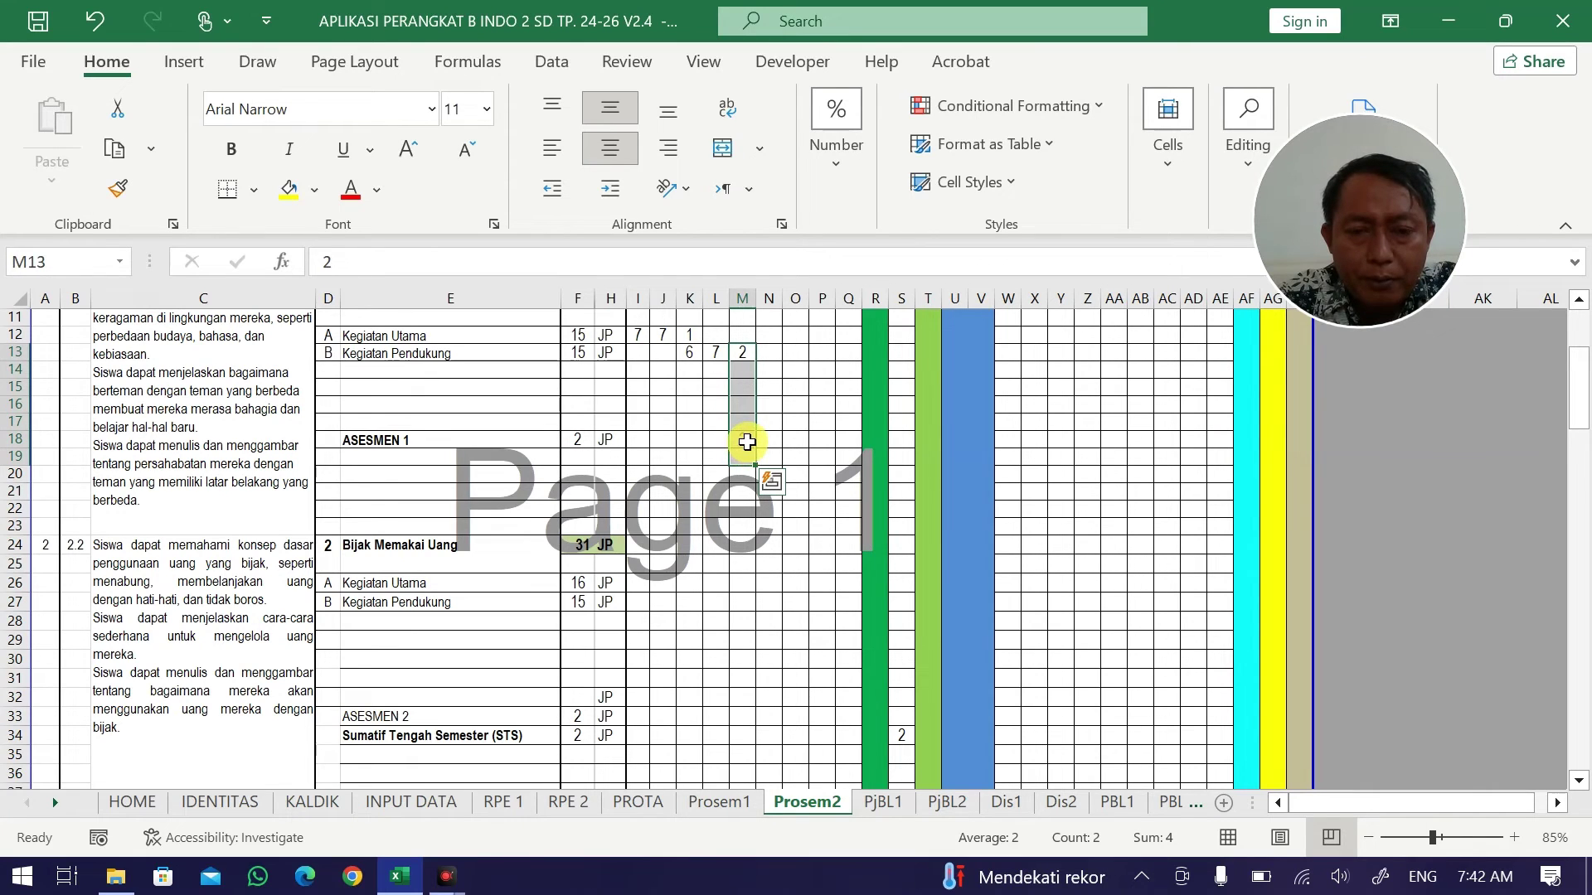
{"action": "left_click", "coordinate": [743, 581]}
{"action": "type", "text": "3"}
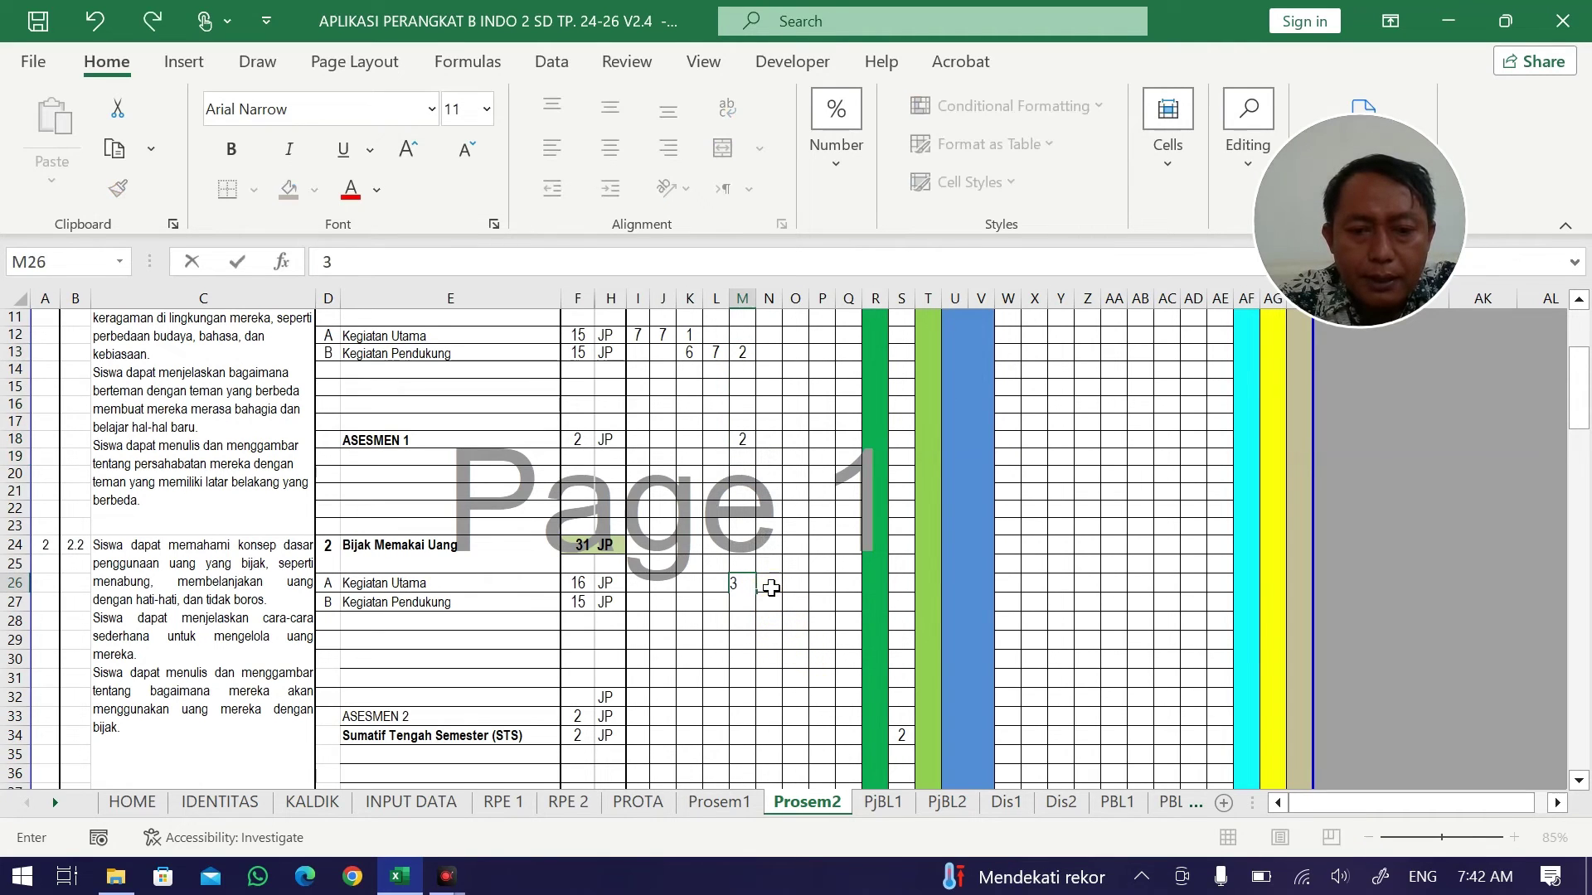
{"action": "left_click", "coordinate": [771, 588]}
{"action": "type", "text": "7"}
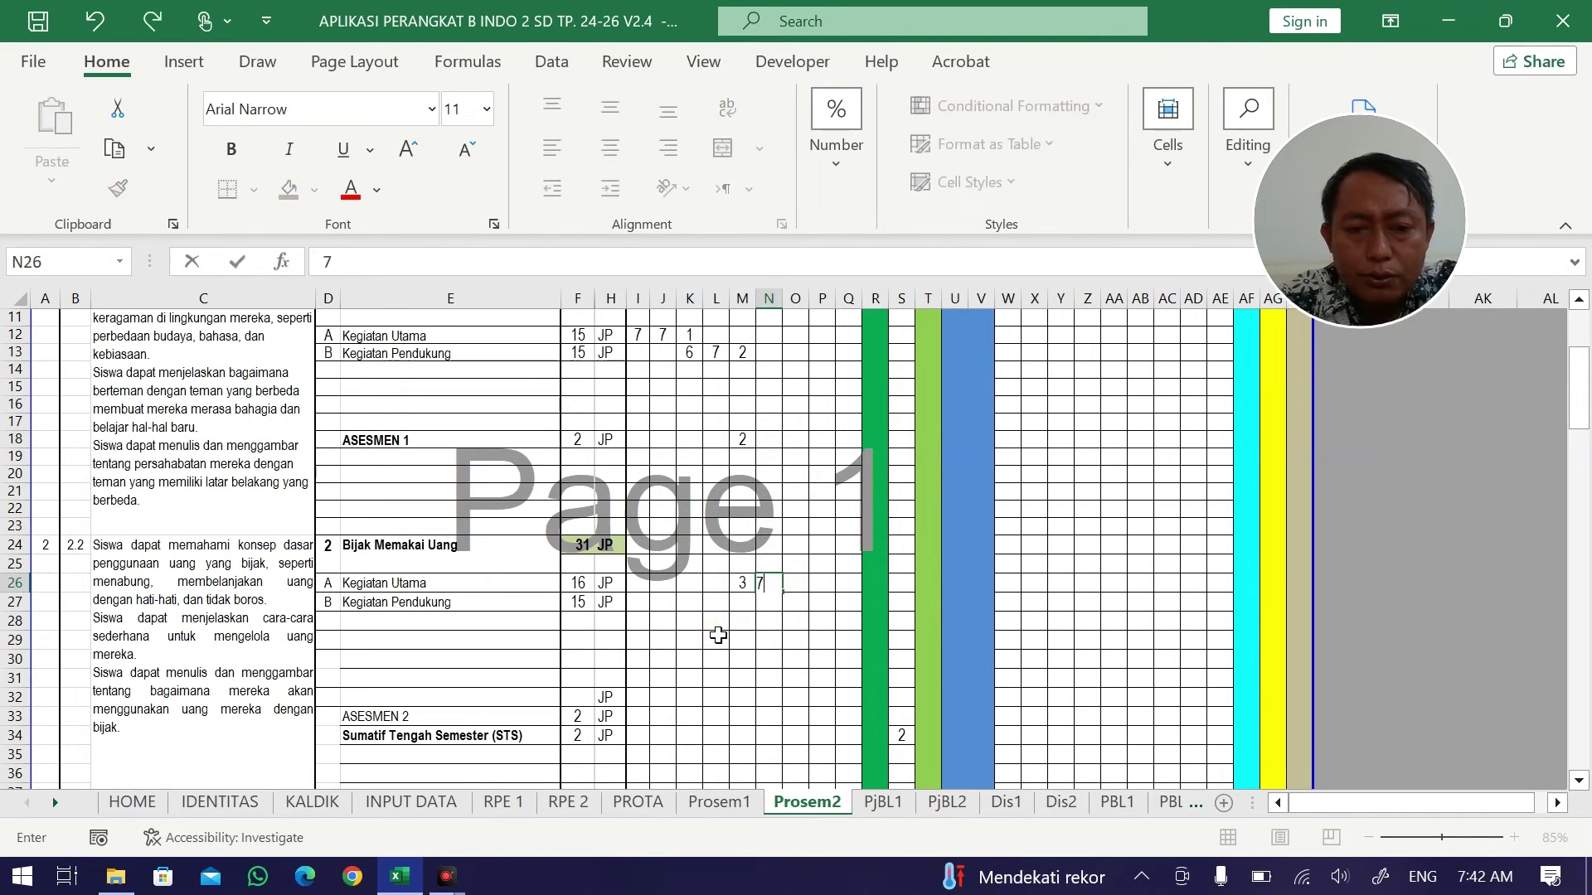
{"action": "left_click", "coordinate": [714, 632]}
{"action": "left_click", "coordinate": [799, 586]}
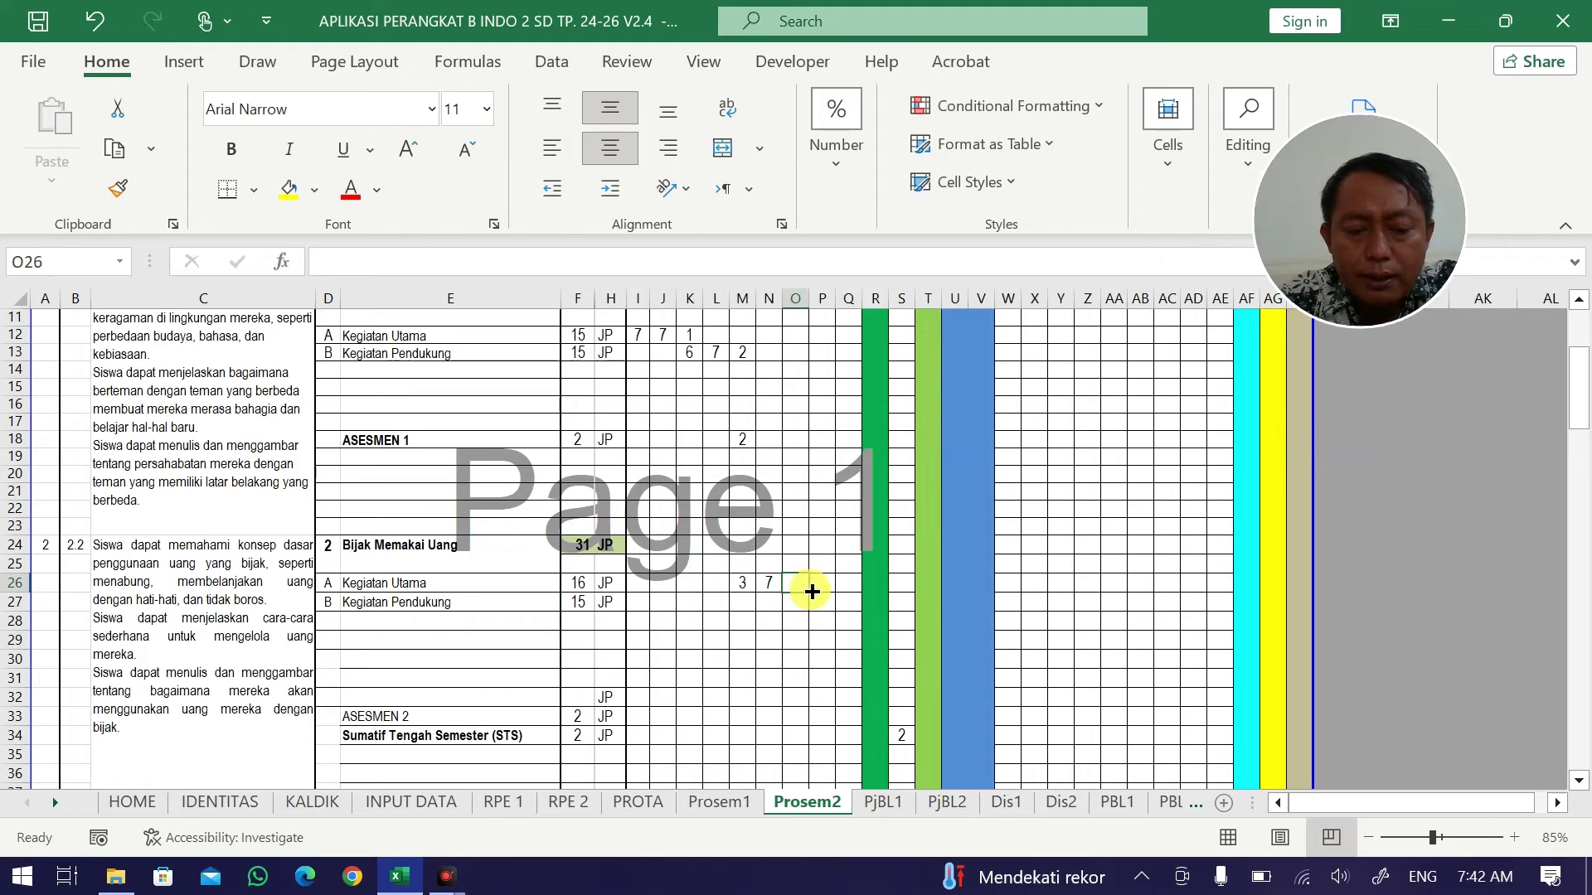
{"action": "type", "text": "6"}
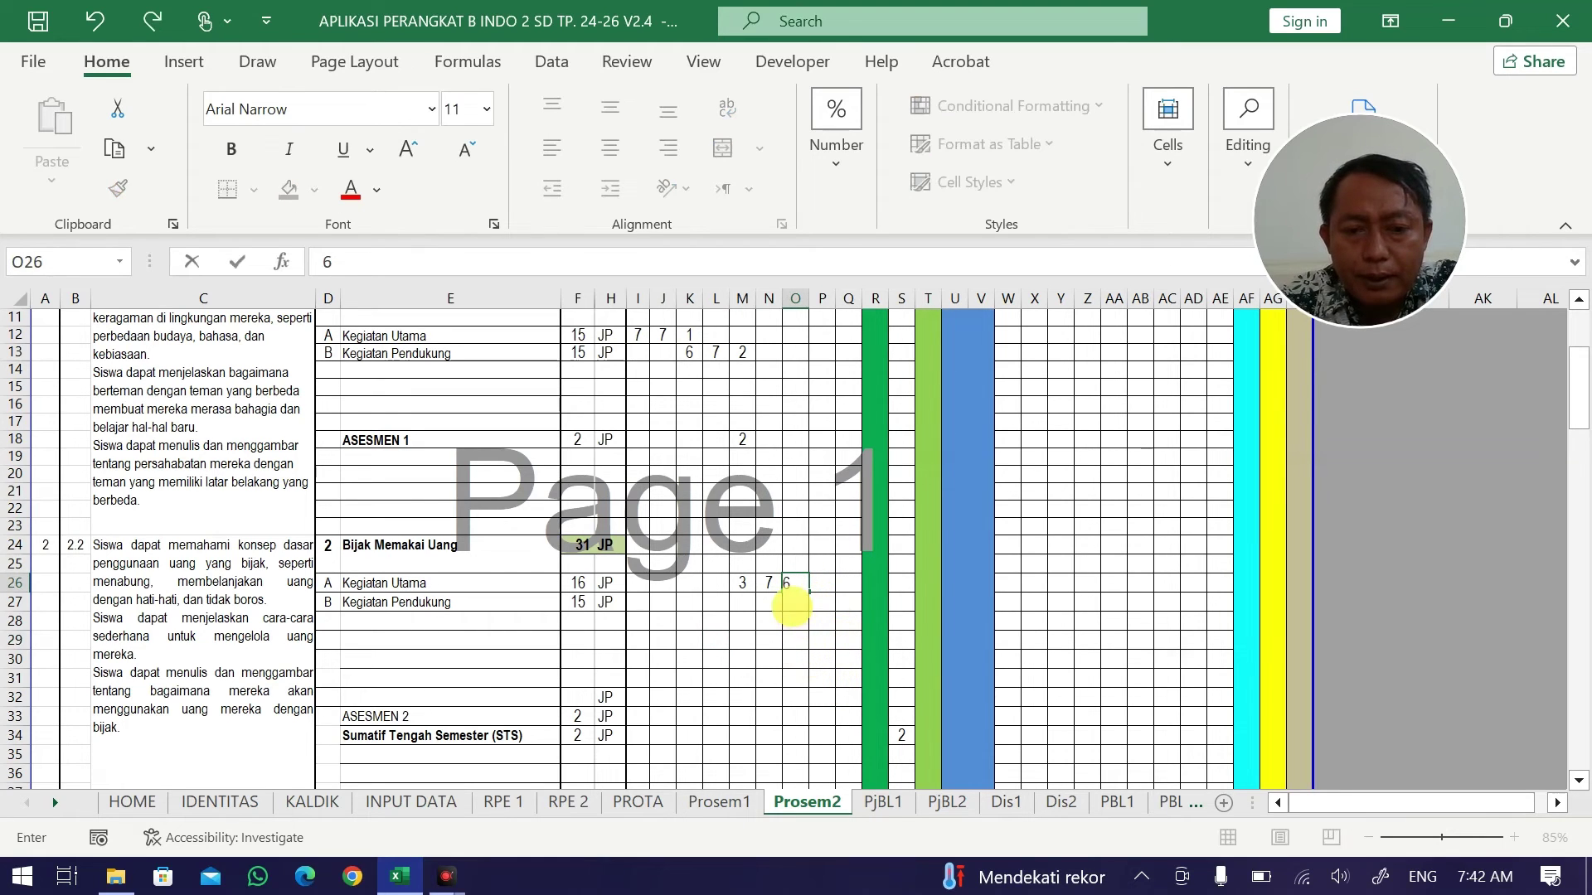
Enter 1, 7 and 7 JP for Bijak Memakai Uang's Kegiatan Pendukung in O27:Q27.
{"action": "left_click", "coordinate": [796, 601]}
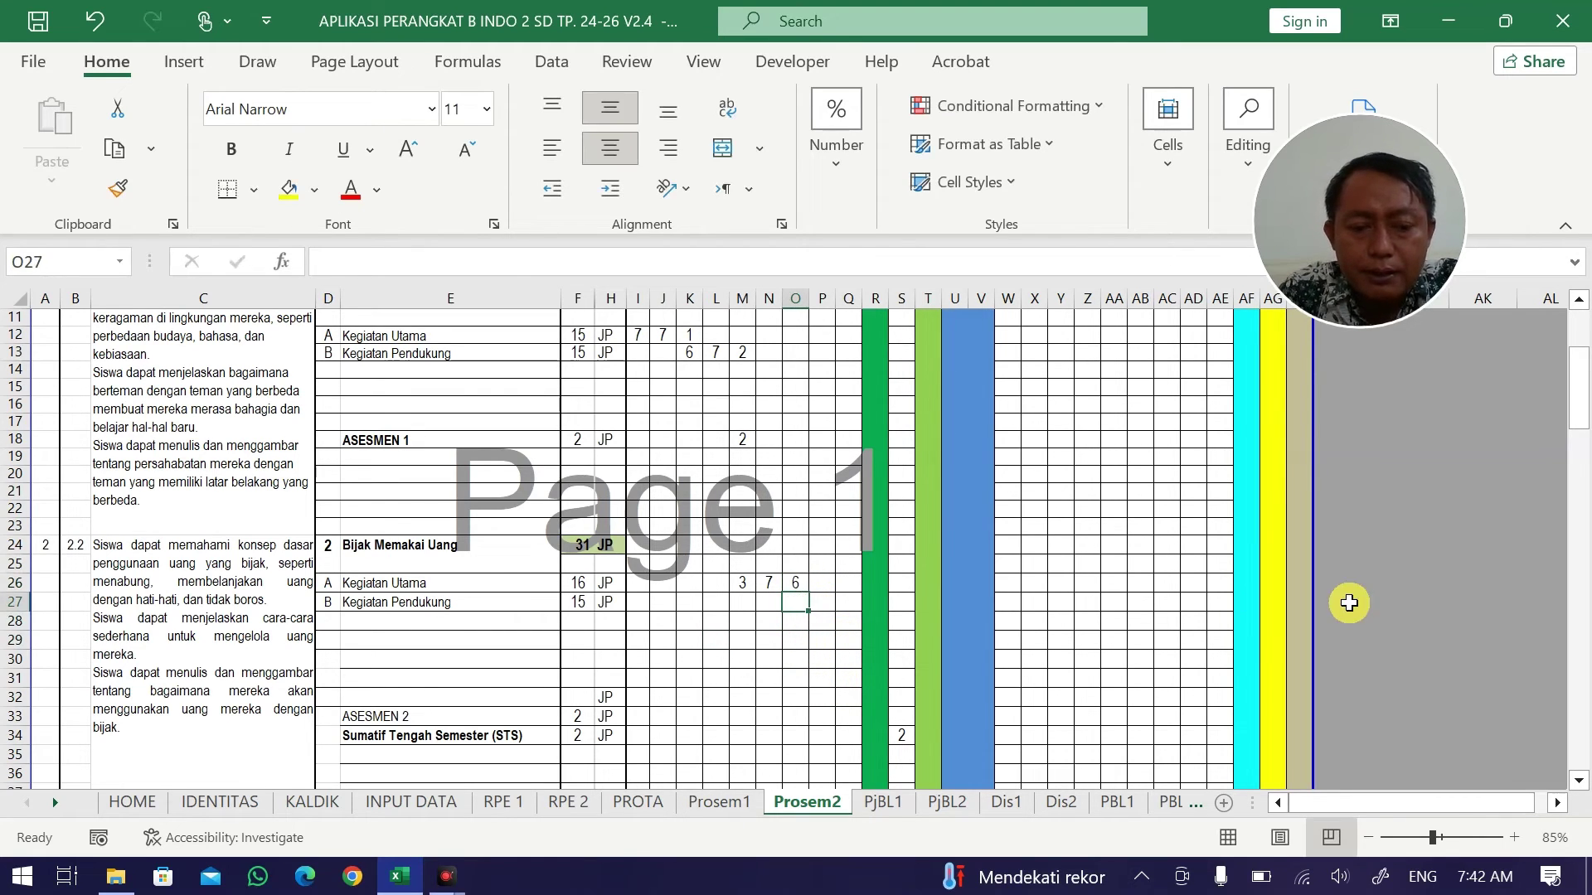
{"action": "type", "text": "1"}
{"action": "key", "text": "Tab"}
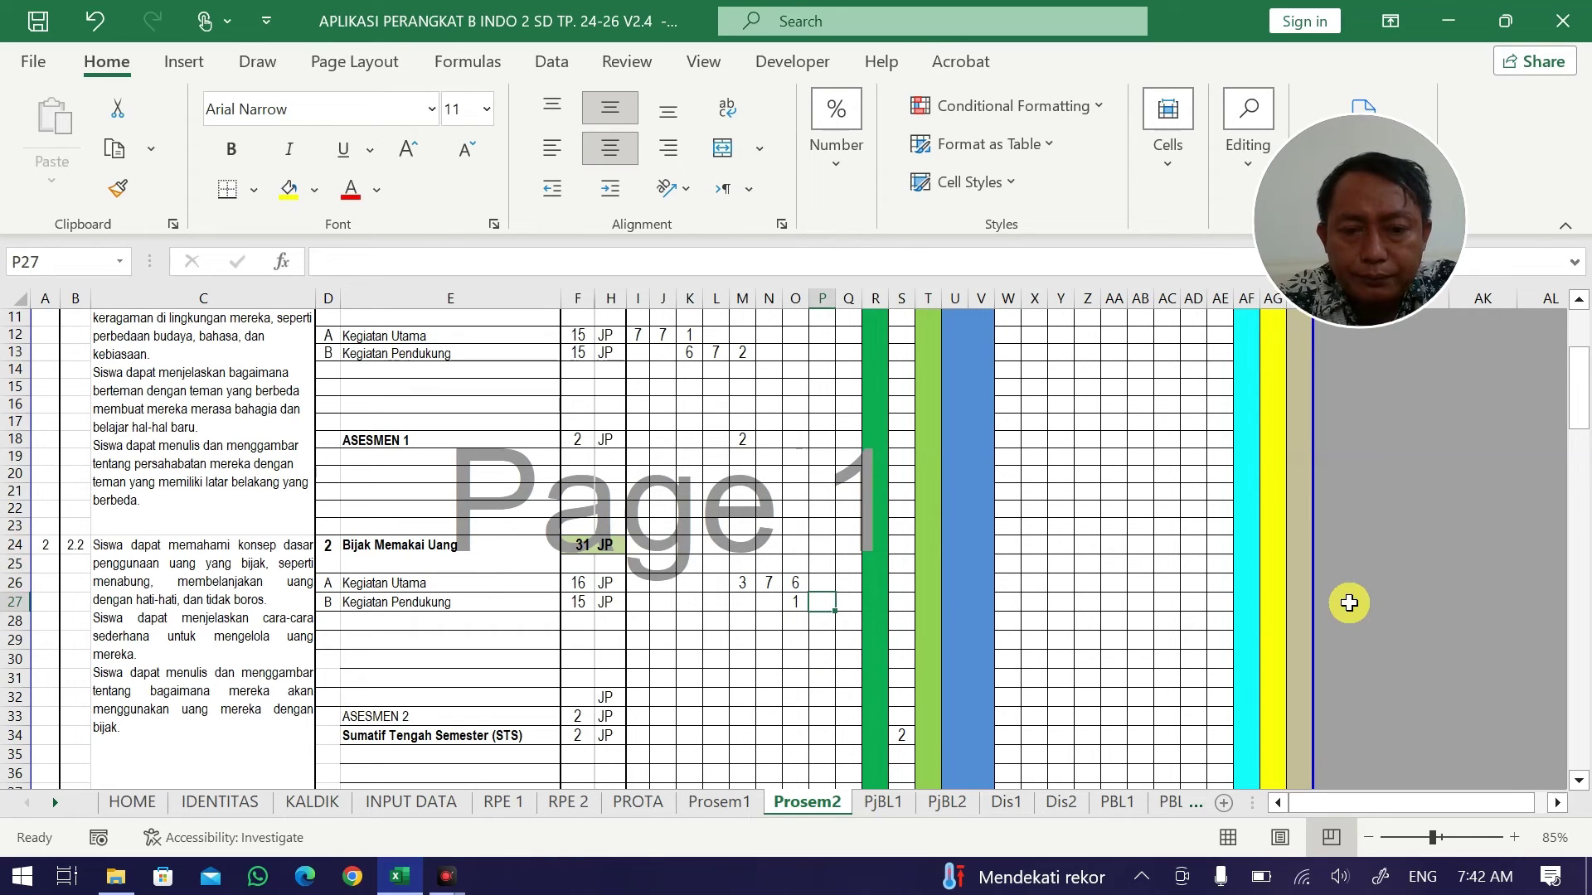
{"action": "type", "text": "7"}
{"action": "key", "text": "Tab"}
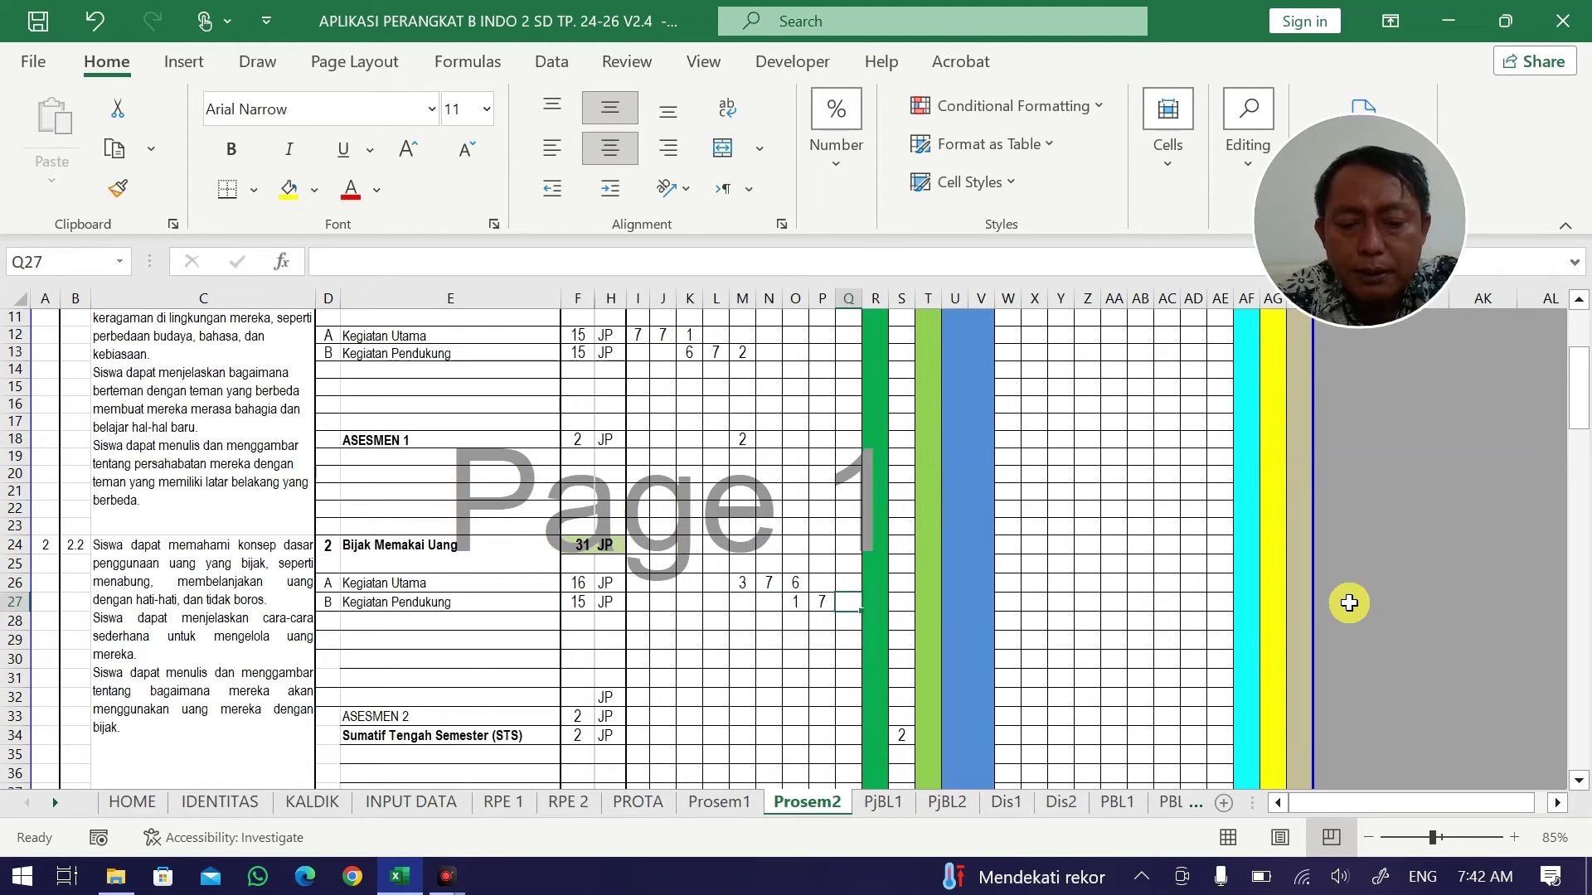
{"action": "type", "text": "7"}
{"action": "key", "text": "Return"}
Clear the leftover JP unit in the empty row above ASESMEN 2, in H32.
{"action": "key", "text": "Down"}
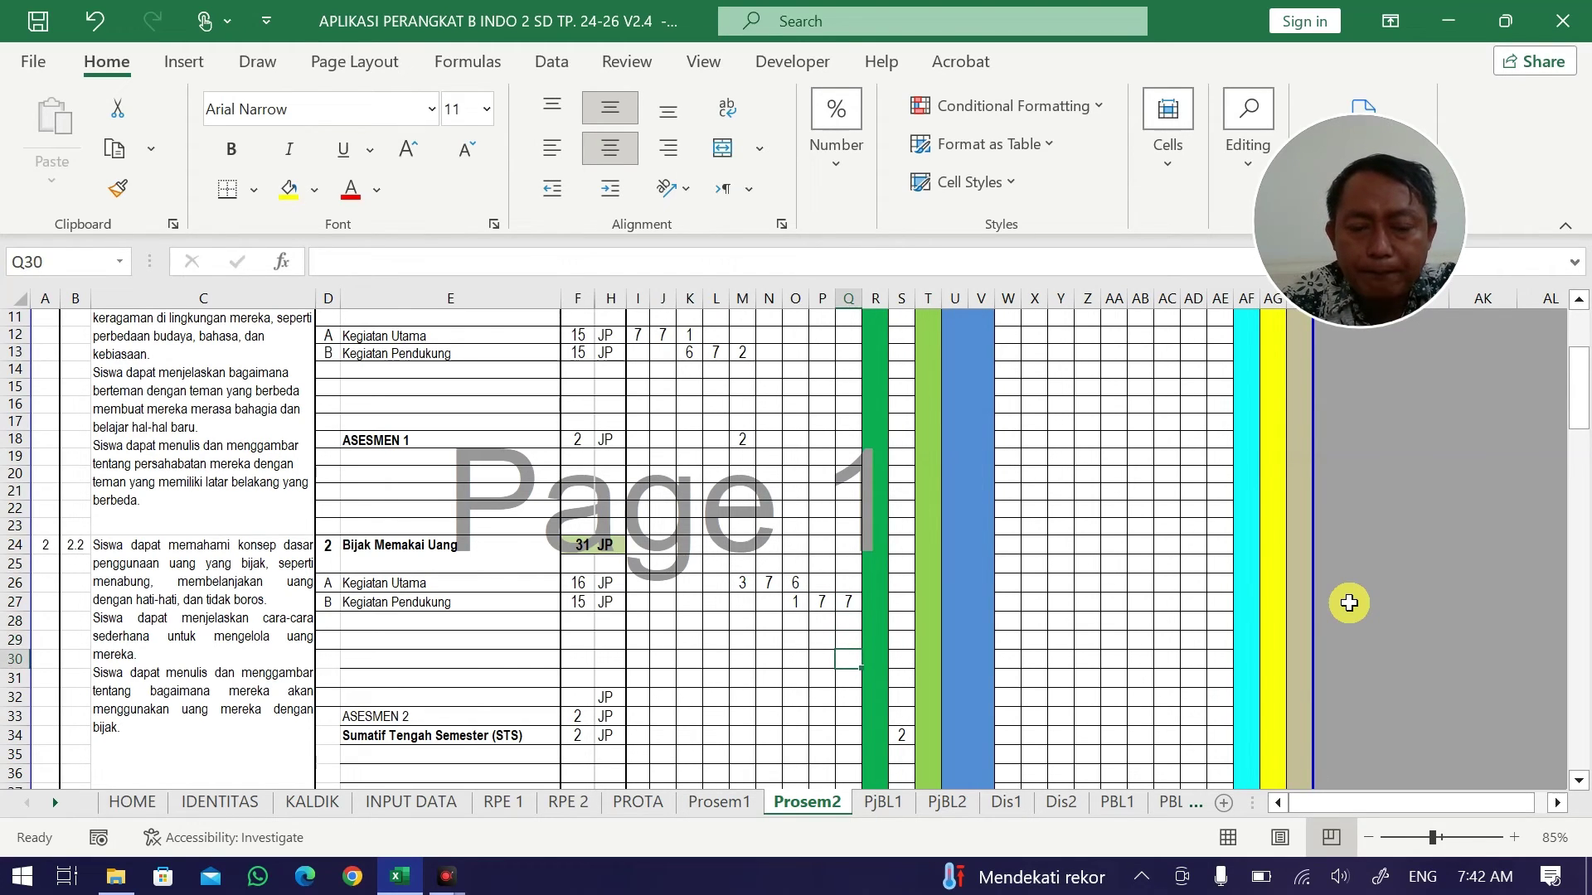
{"action": "key", "text": "Down"}
{"action": "key", "text": "Down"}
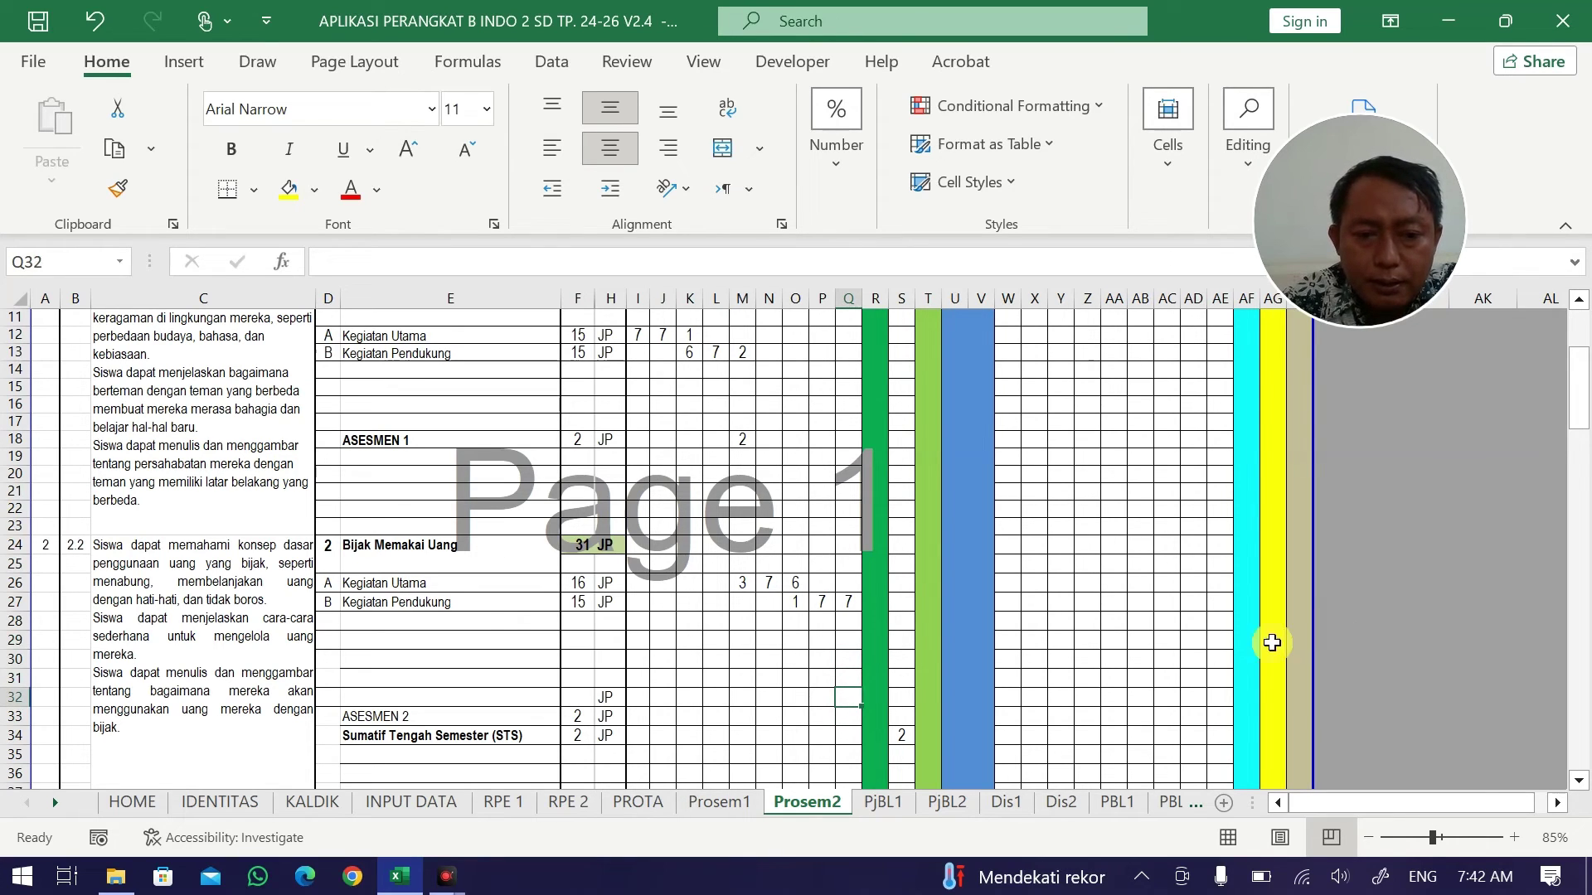
{"action": "left_click", "coordinate": [610, 600]}
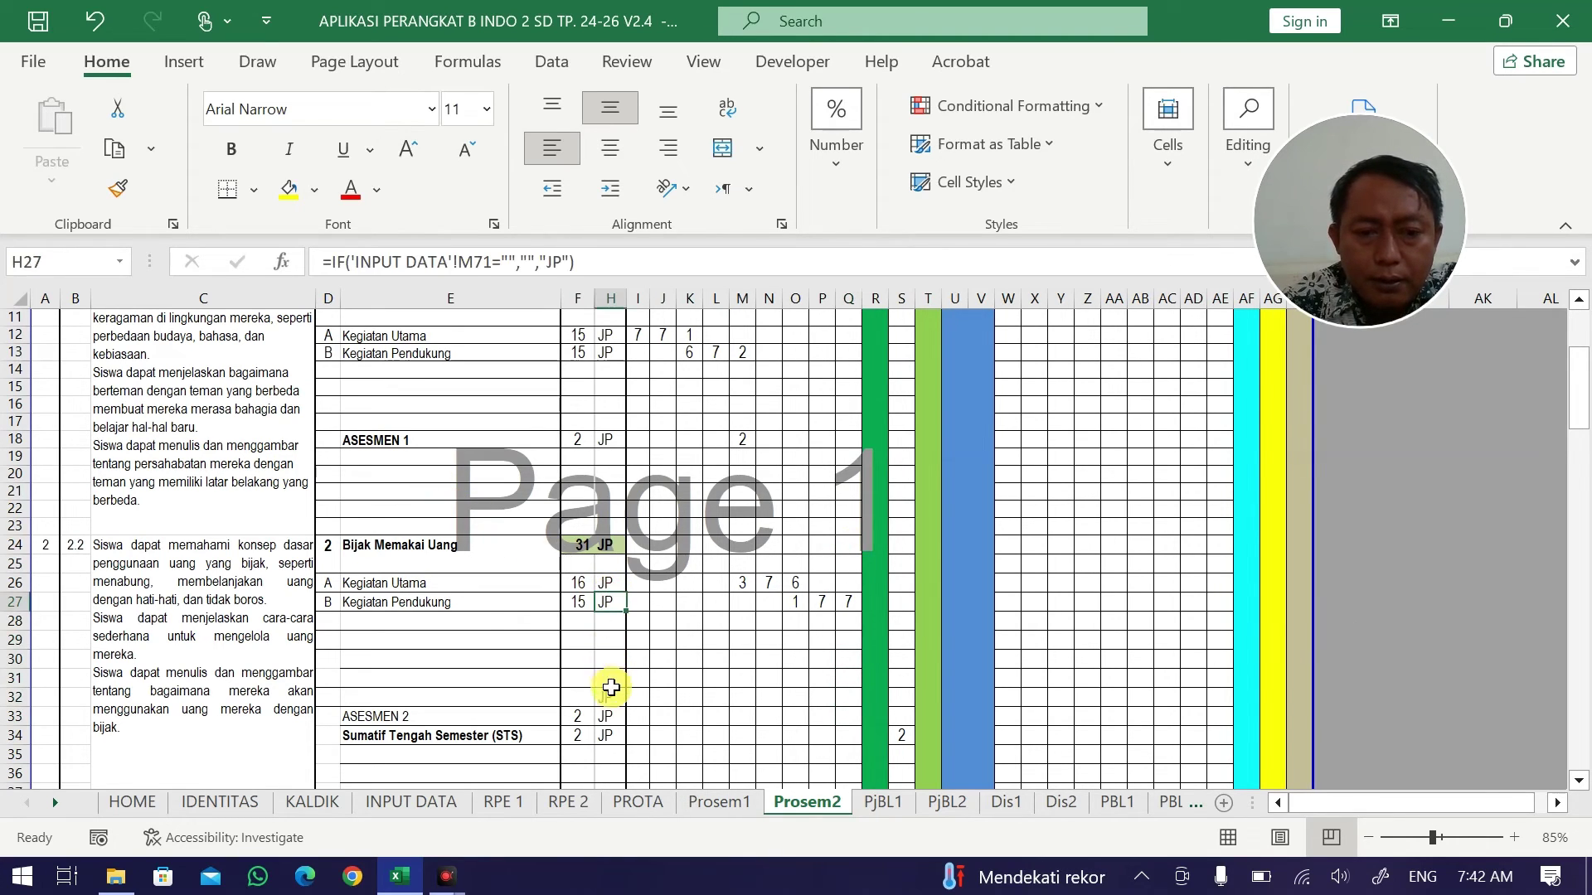
{"action": "left_click", "coordinate": [609, 698]}
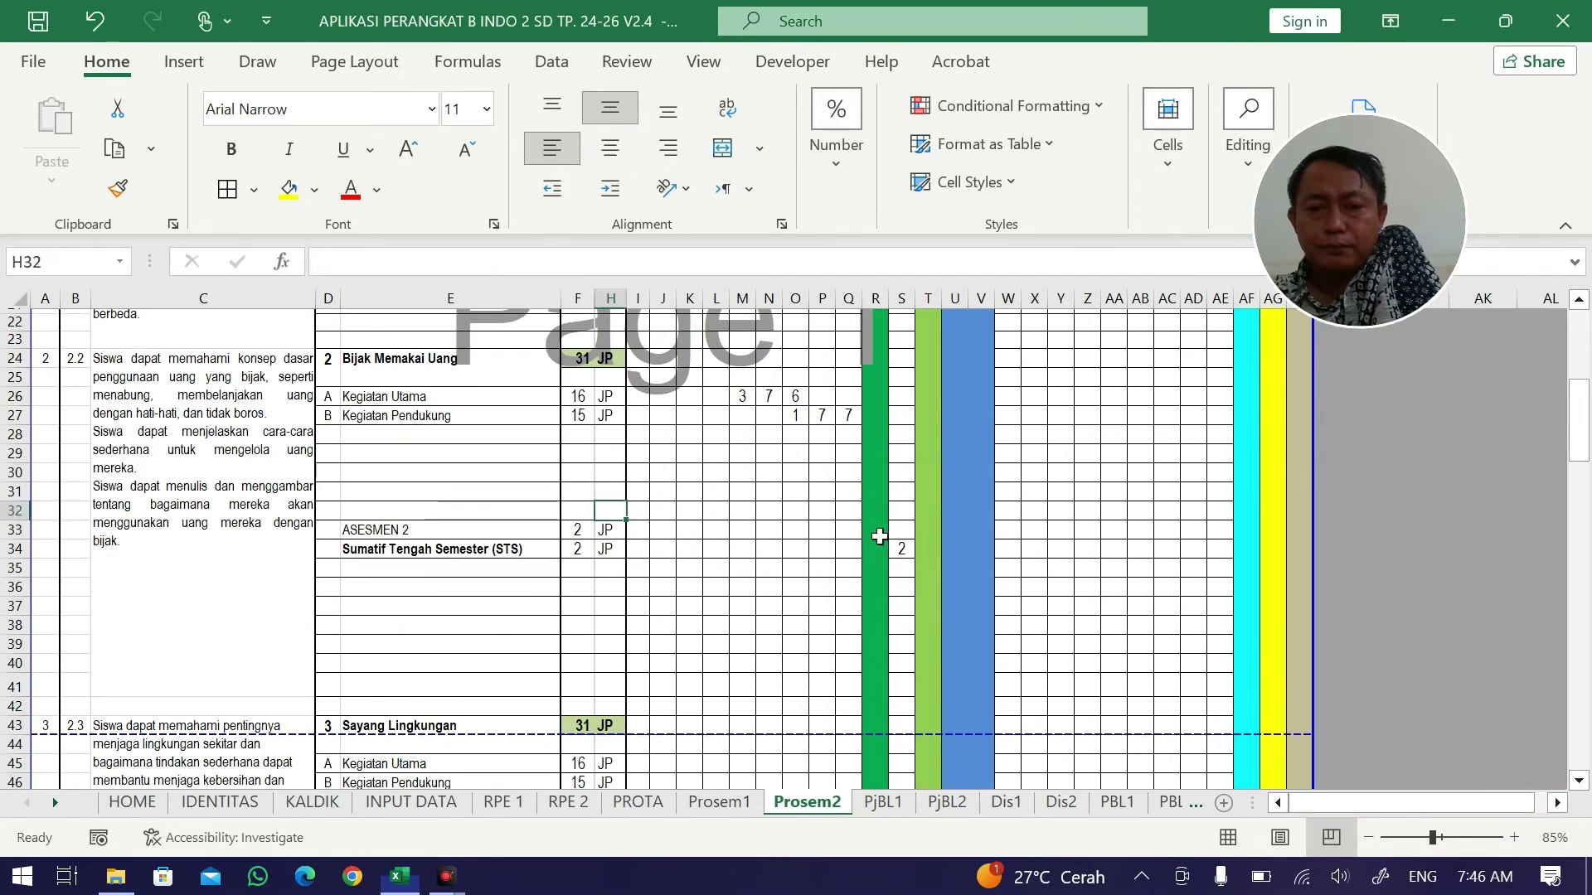
Enter 2 JP for ASESMEN 2 under week 10, in S33.
{"action": "left_click", "coordinate": [903, 537]}
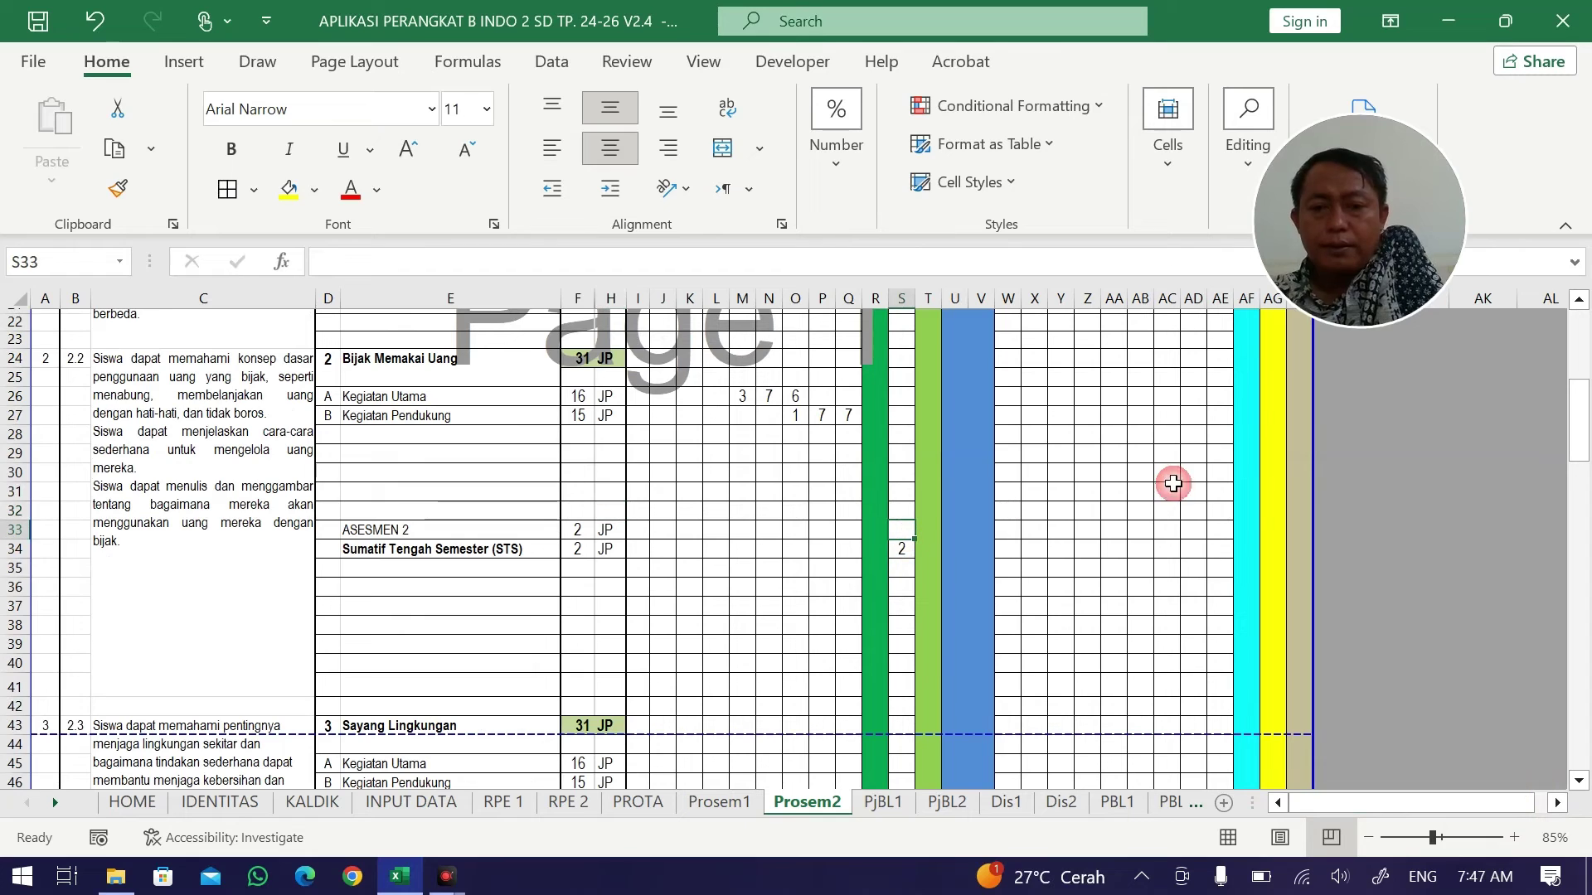
{"action": "type", "text": "2"}
{"action": "key", "text": "Return"}
Enter 3 JP for Sayang Lingkungan's Kegiatan Utama under week 10, in S45, and check the weekly totals in the JUMLAH JAM PELAJARAN row.
{"action": "key", "text": "Down"}
{"action": "key", "text": "Down"}
{"action": "key", "text": "Down"}
{"action": "key", "text": "Down"}
{"action": "key", "text": "Down"}
{"action": "key", "text": "Down"}
{"action": "key", "text": "Down"}
{"action": "key", "text": "Down"}
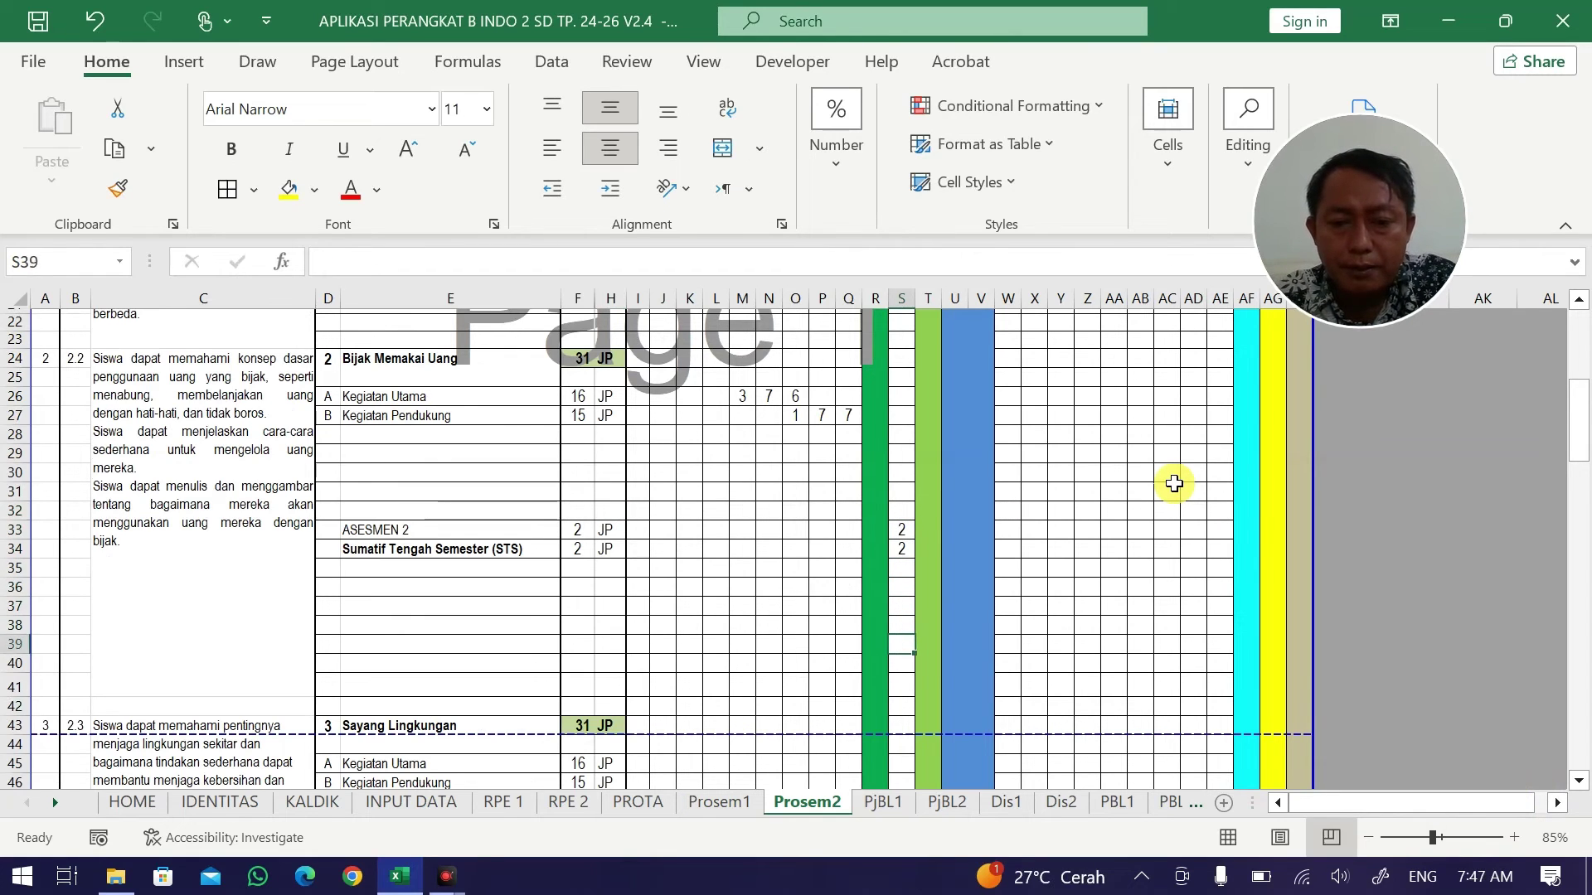
{"action": "key", "text": "Down"}
{"action": "key", "text": "Down"}
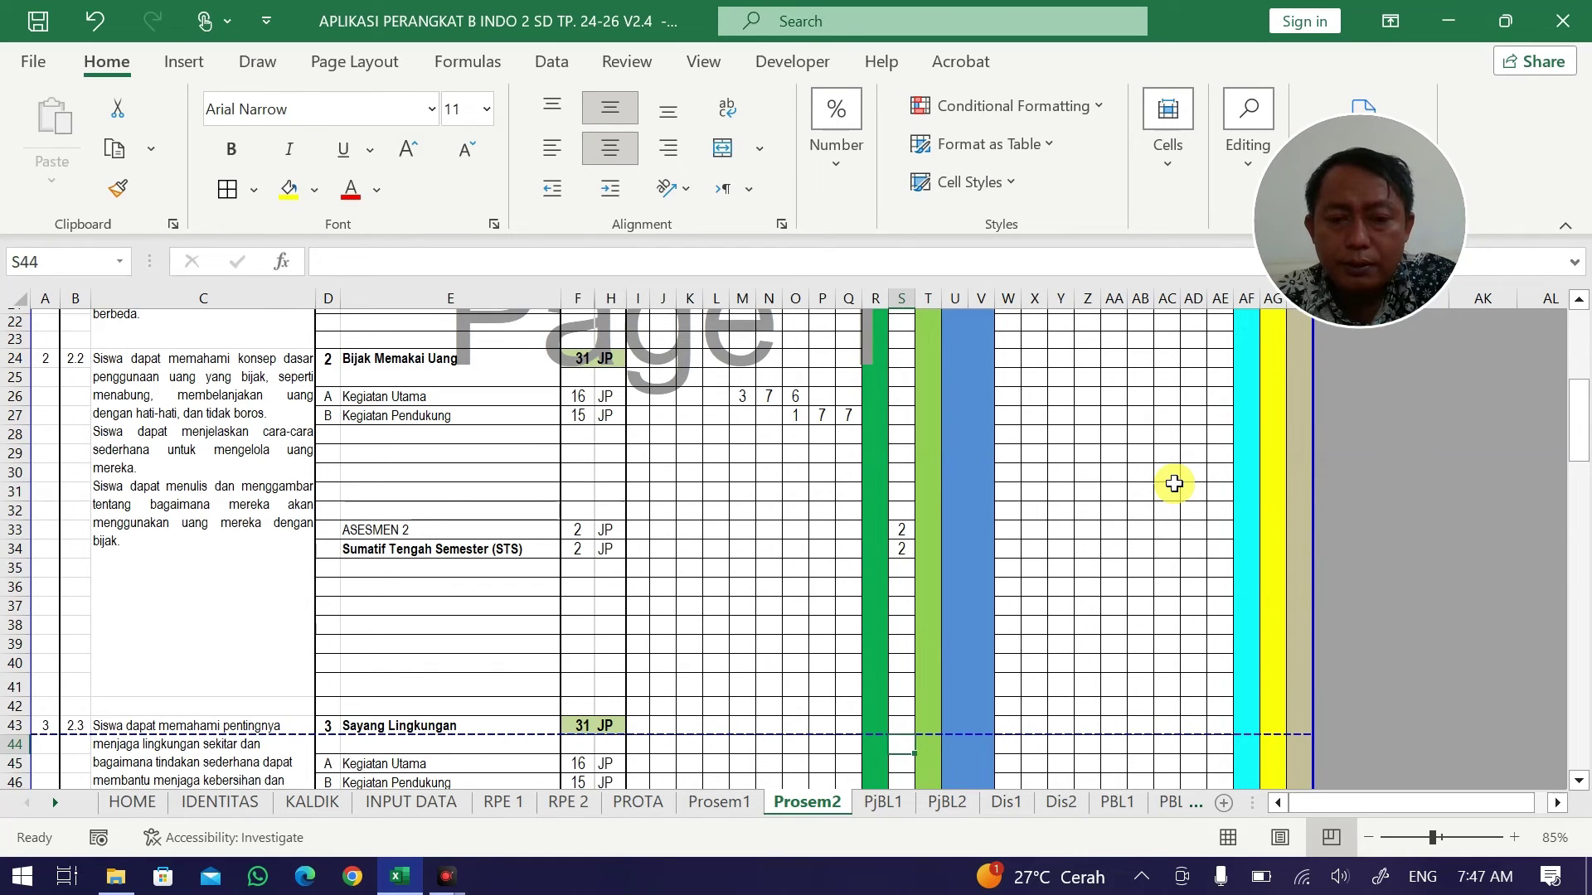
{"action": "key", "text": "Down"}
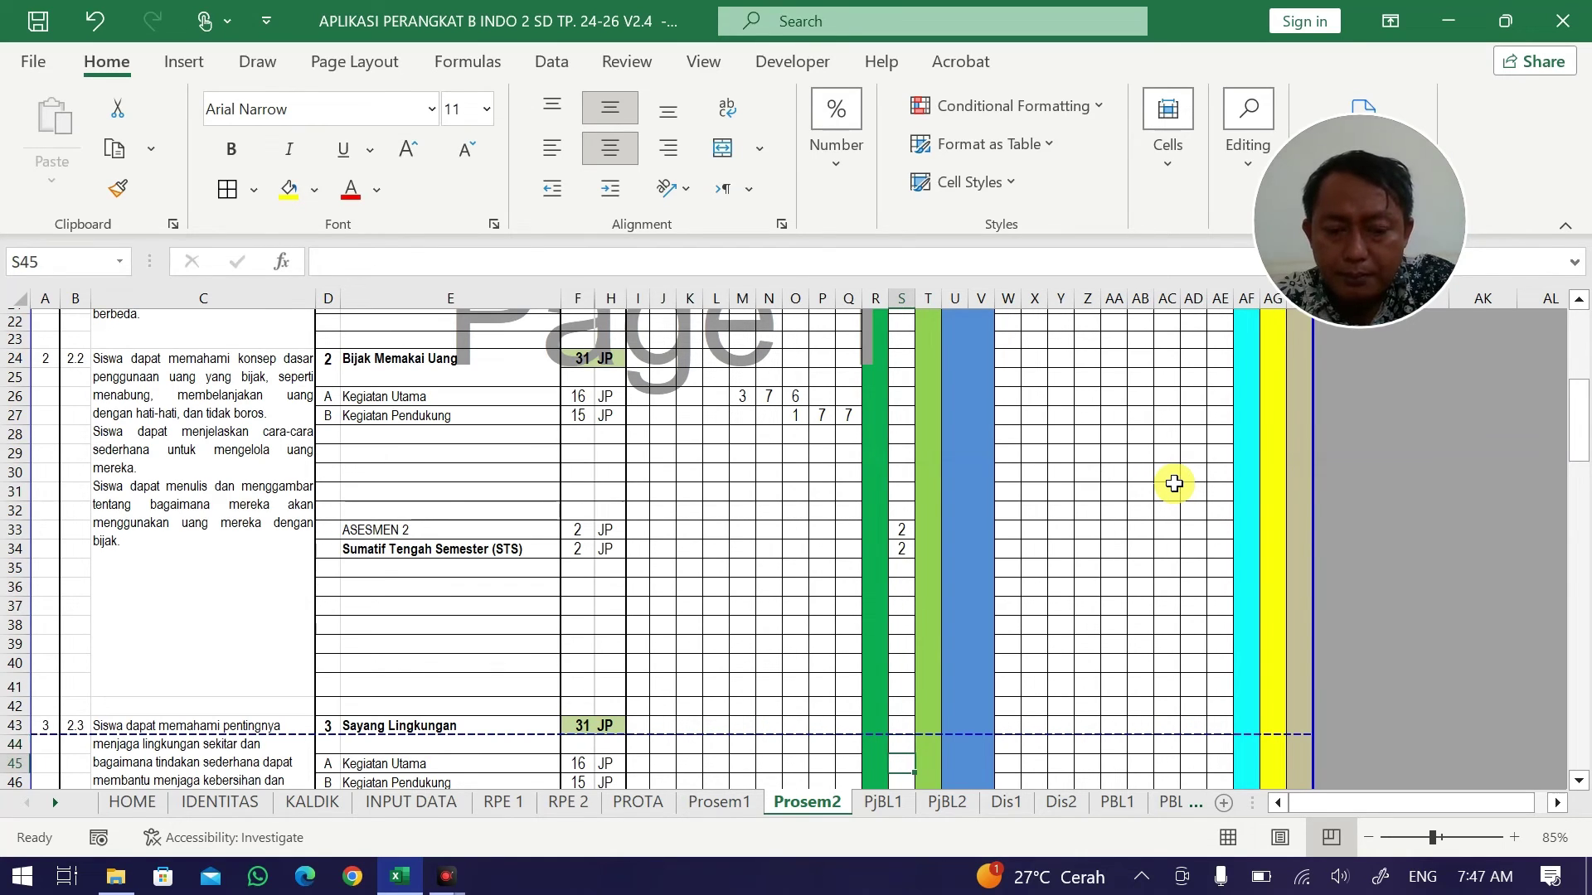
{"action": "type", "text": "3"}
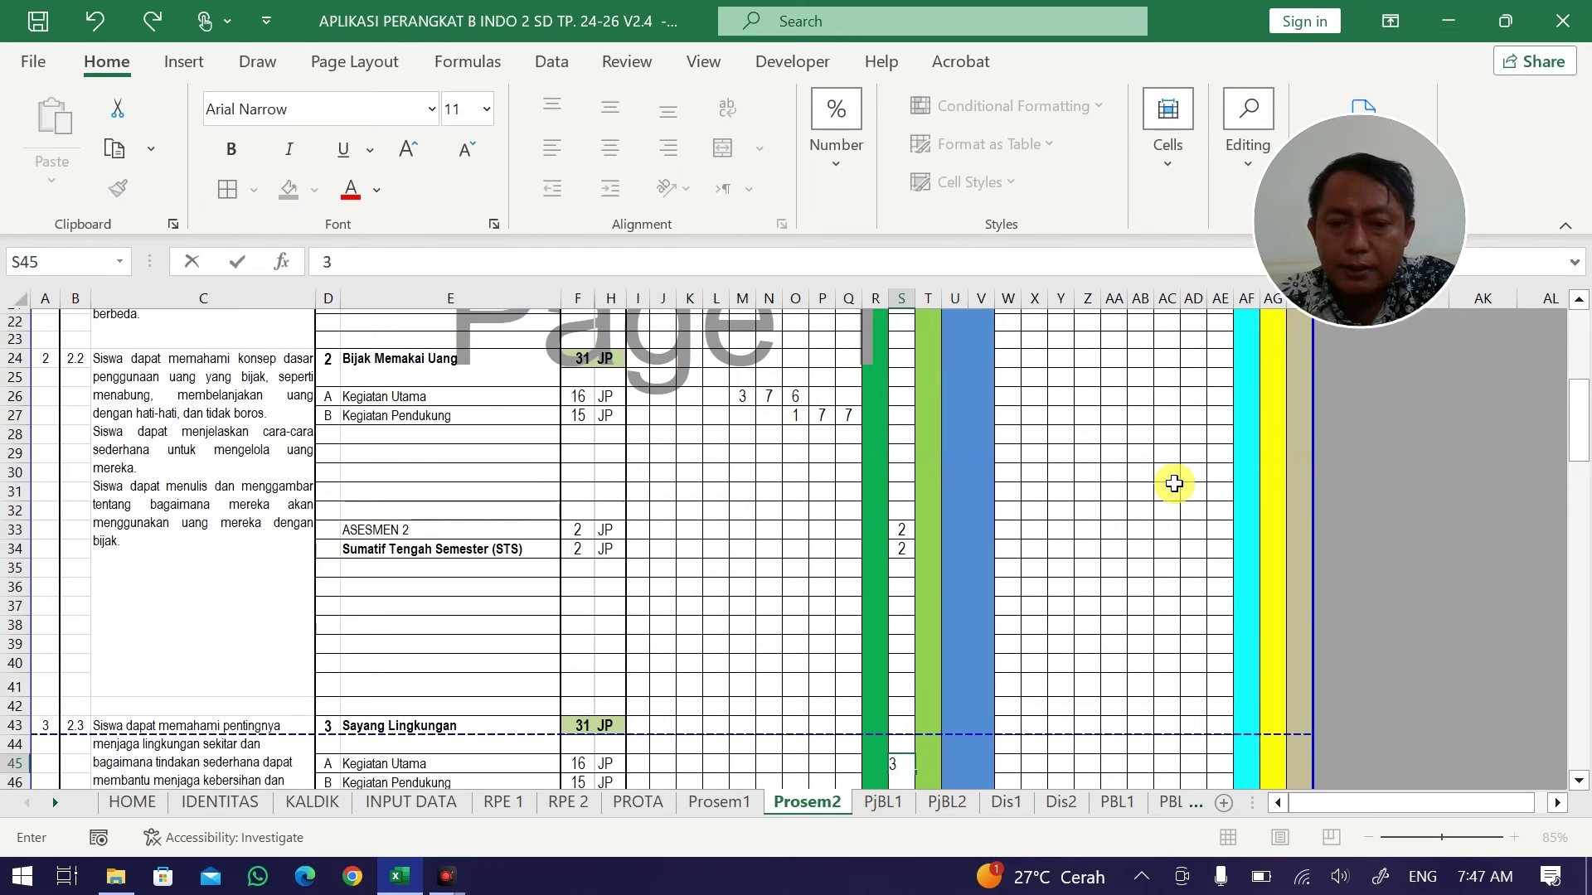
{"action": "key", "text": "Tab"}
{"action": "scroll", "coordinate": [1056, 651], "scroll_direction": "down", "scroll_amount": 15}
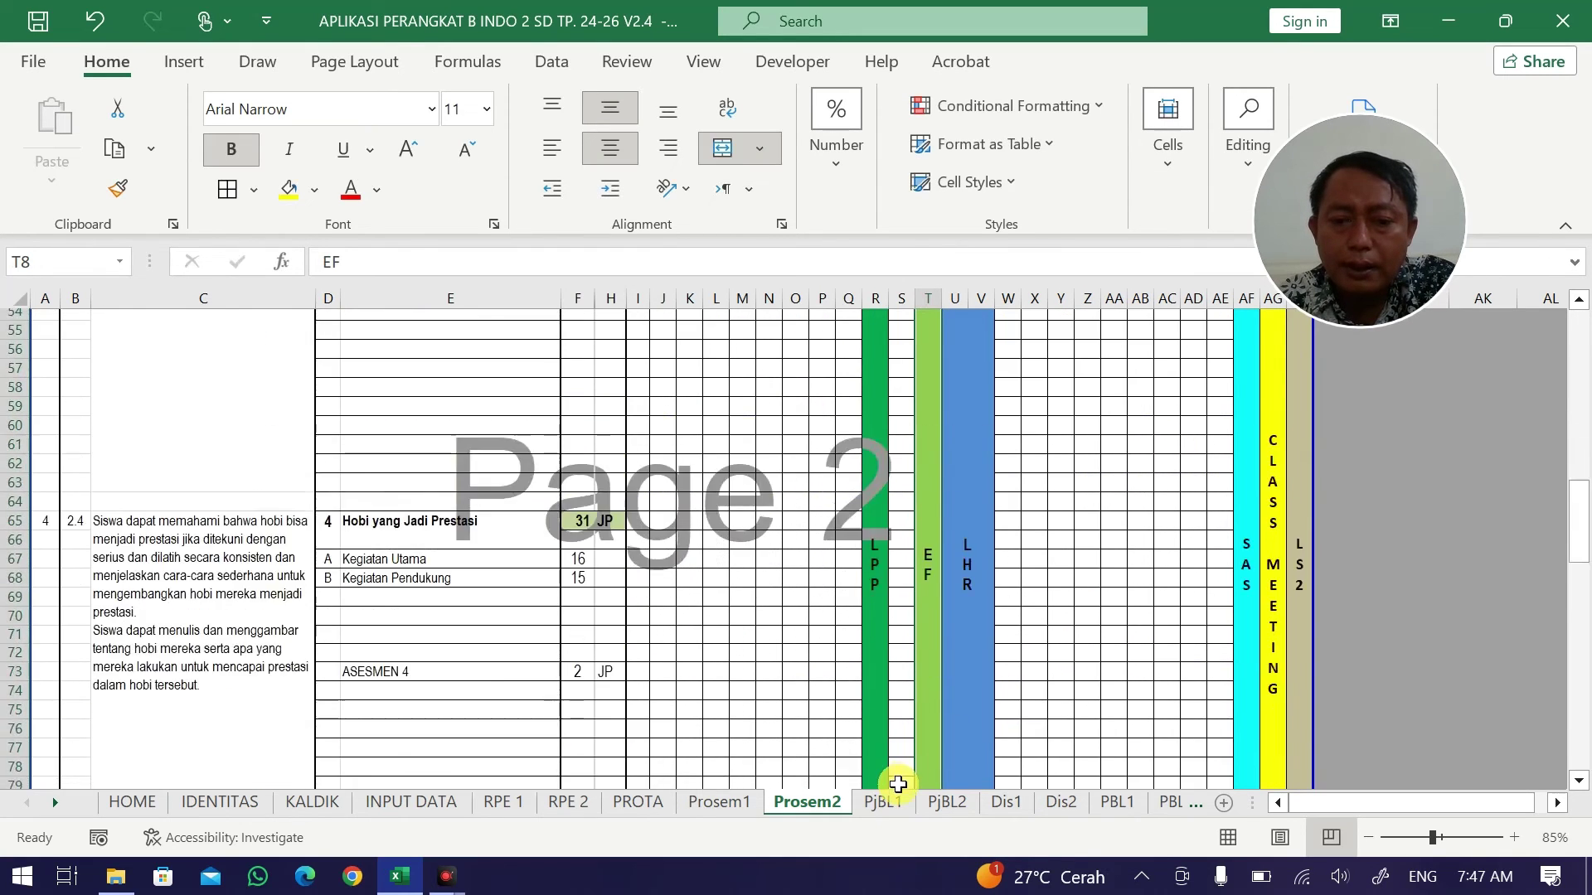
{"action": "scroll", "coordinate": [871, 722], "scroll_direction": "down", "scroll_amount": 20}
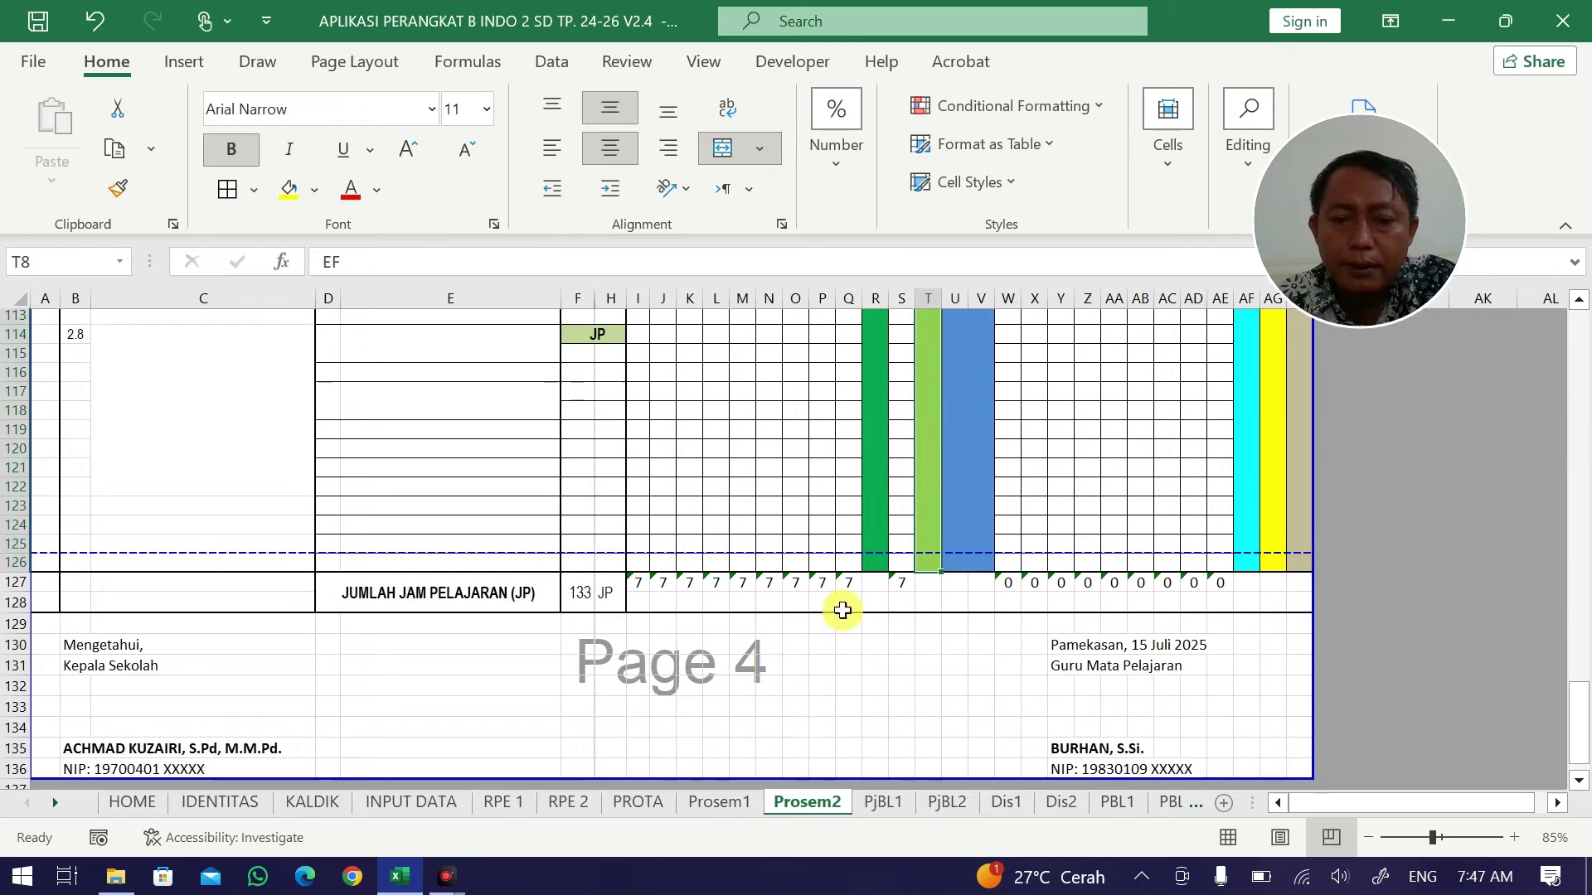
{"action": "scroll", "coordinate": [920, 593], "scroll_direction": "up", "scroll_amount": 20}
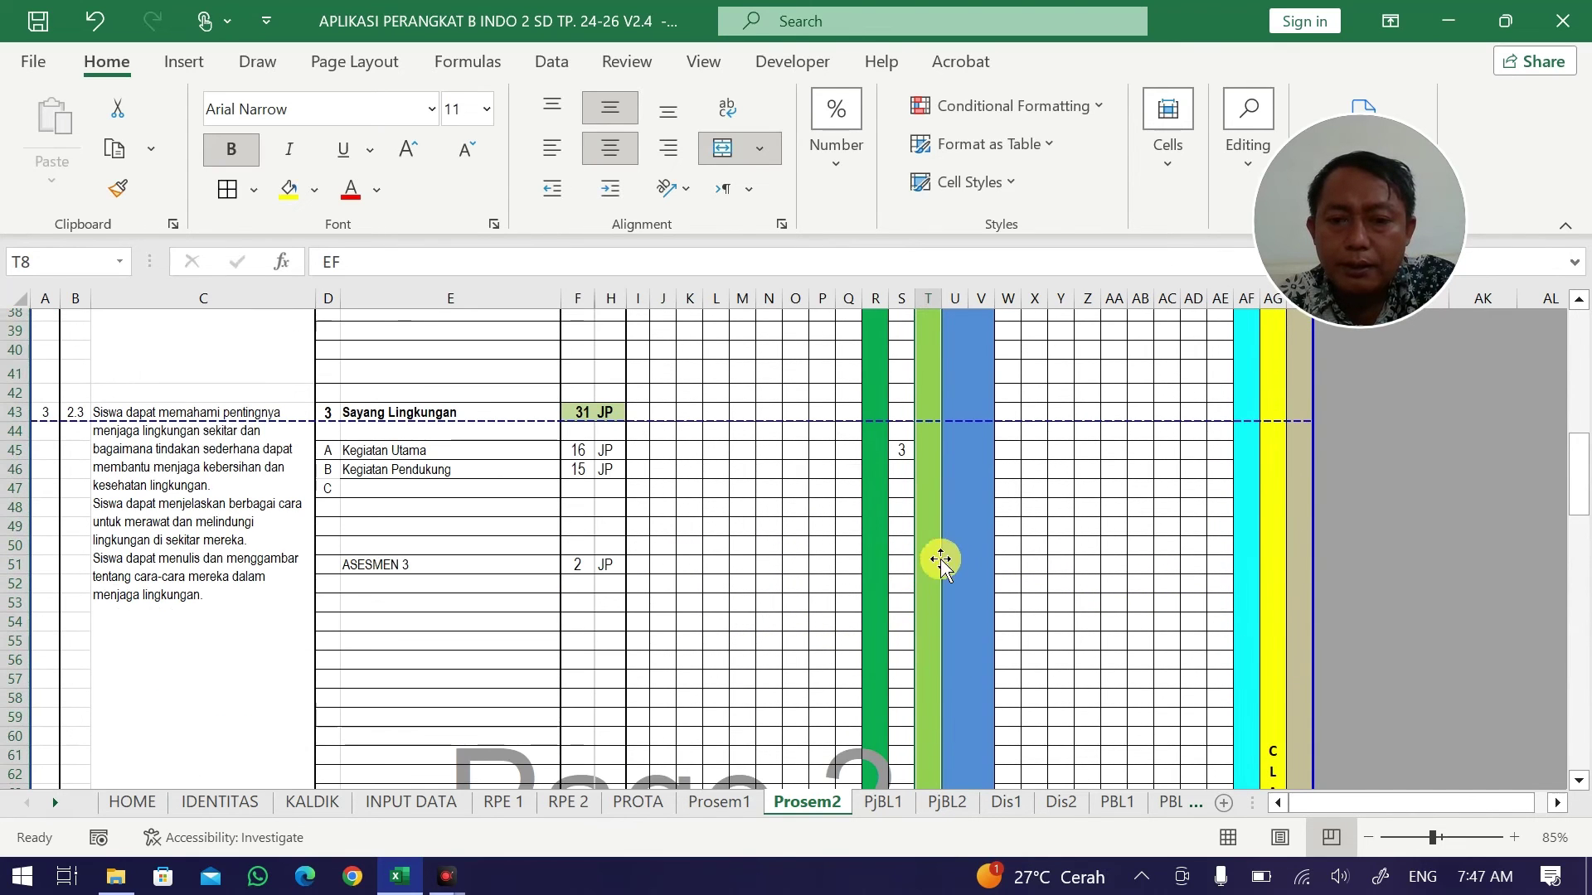
Enter 7 and 6 JP for Sayang Lingkungan's Kegiatan Utama in the first two weeks after the LHR block, in W45:X45.
{"action": "left_click", "coordinate": [1010, 451]}
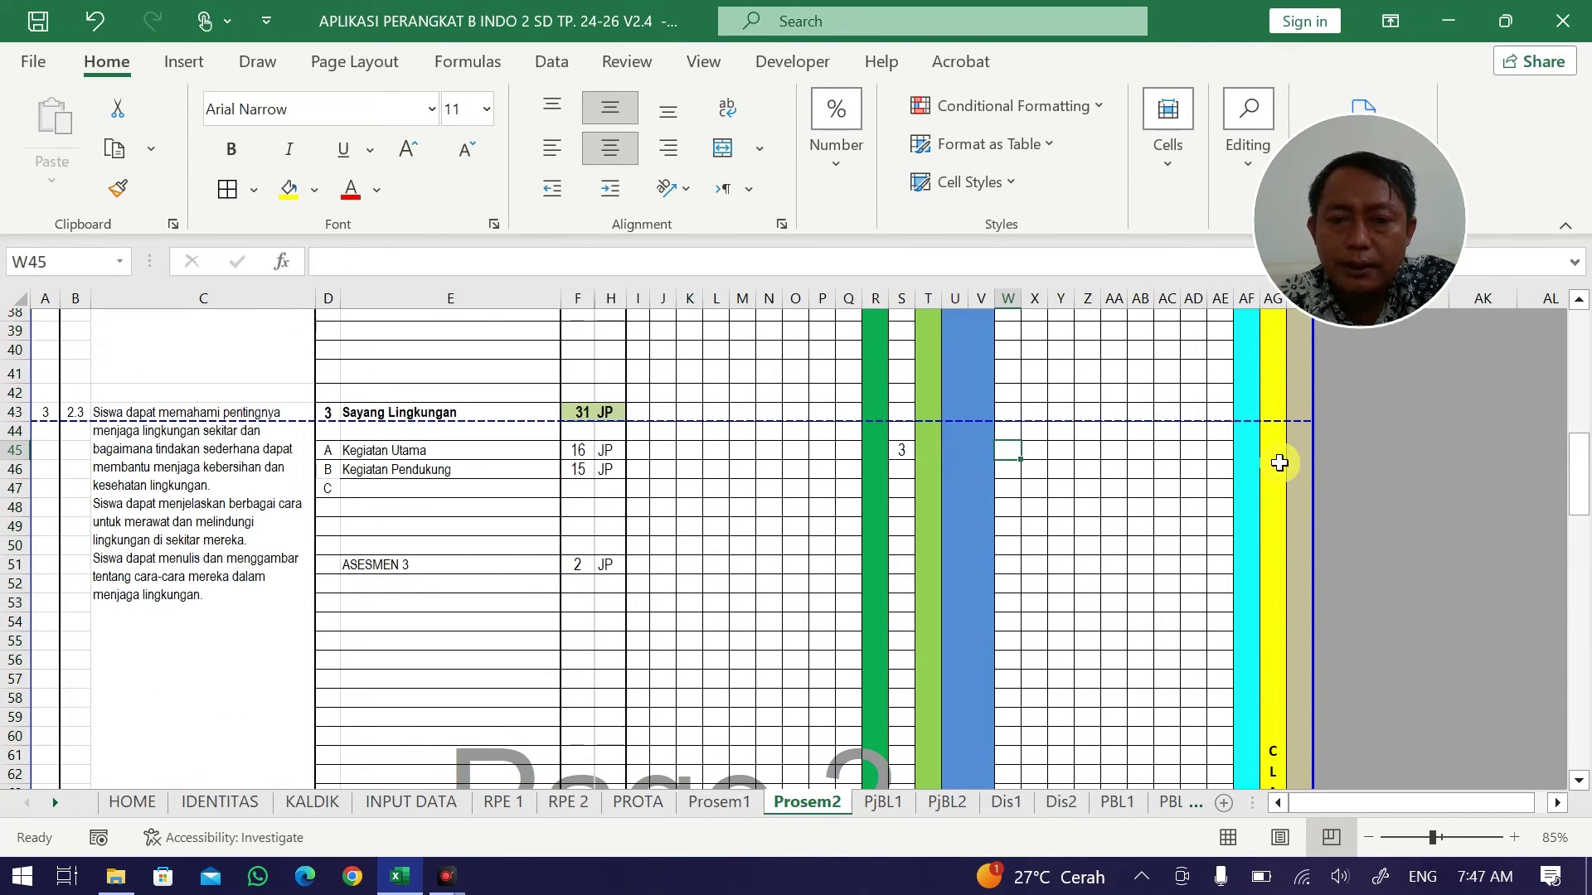
{"action": "type", "text": "7"}
{"action": "key", "text": "Tab"}
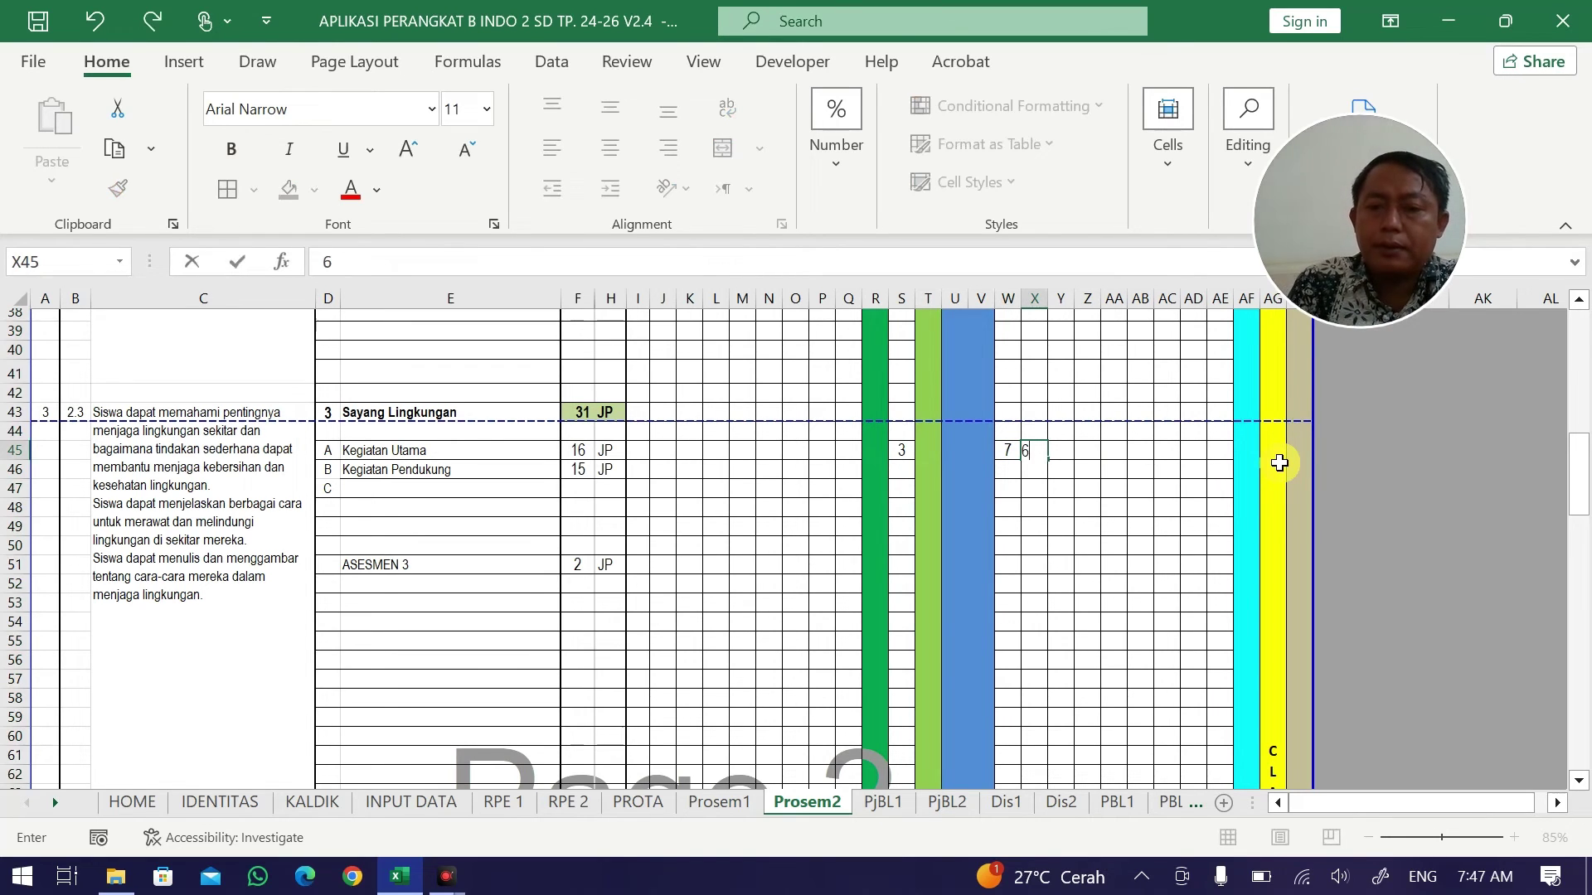
{"action": "key", "text": "Return"}
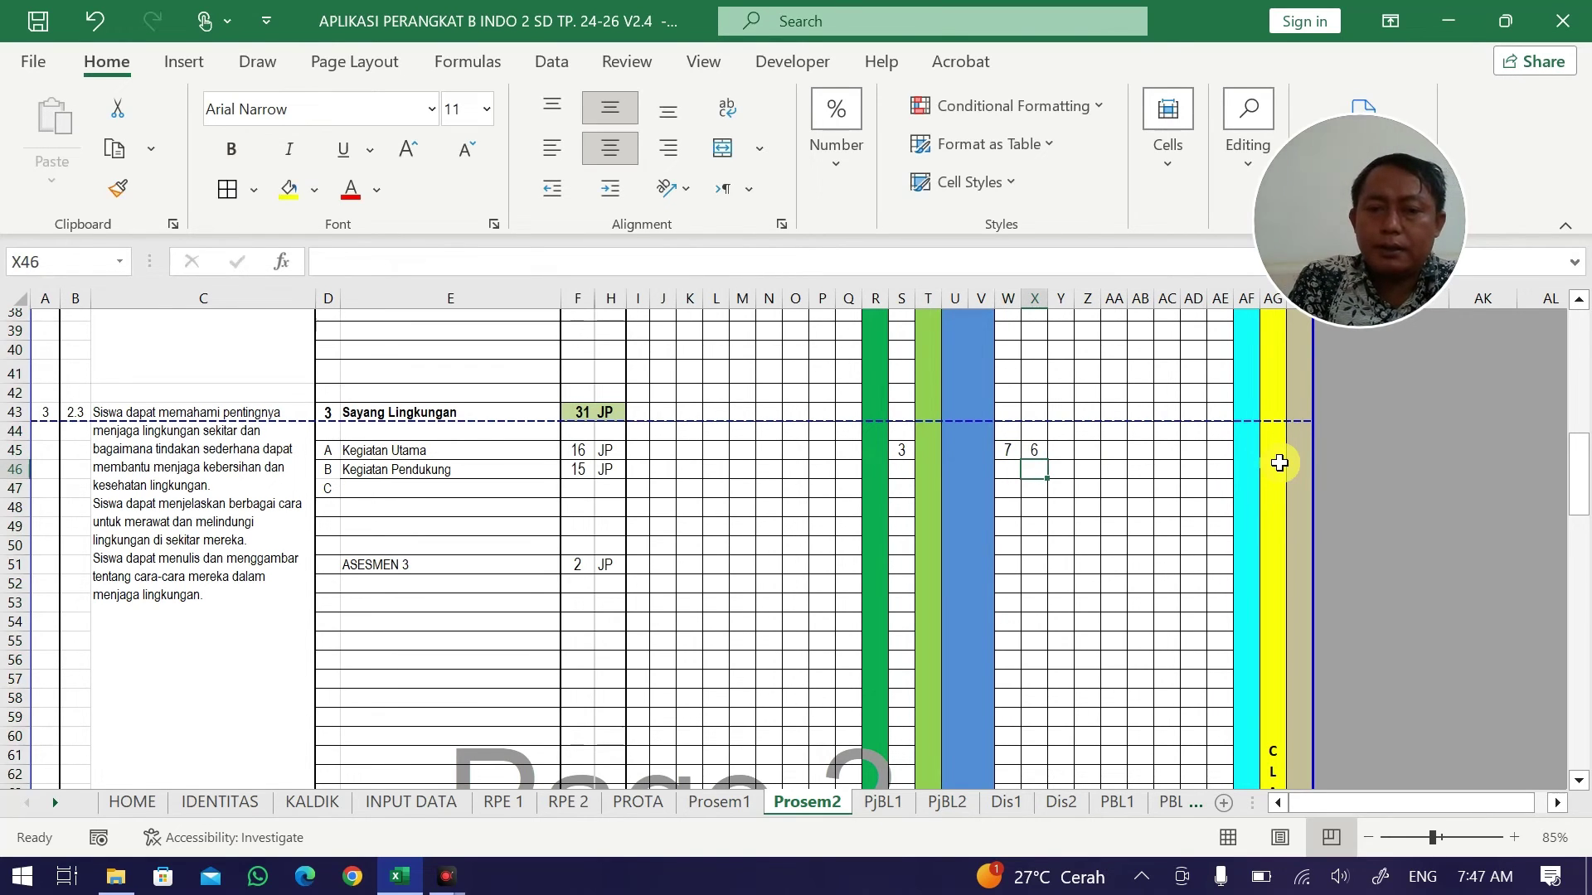
Enter 1, 7 and 7 JP for Sayang Lingkungan's Kegiatan Pendukung in X46:Z46.
{"action": "type", "text": "1"}
{"action": "key", "text": "Tab"}
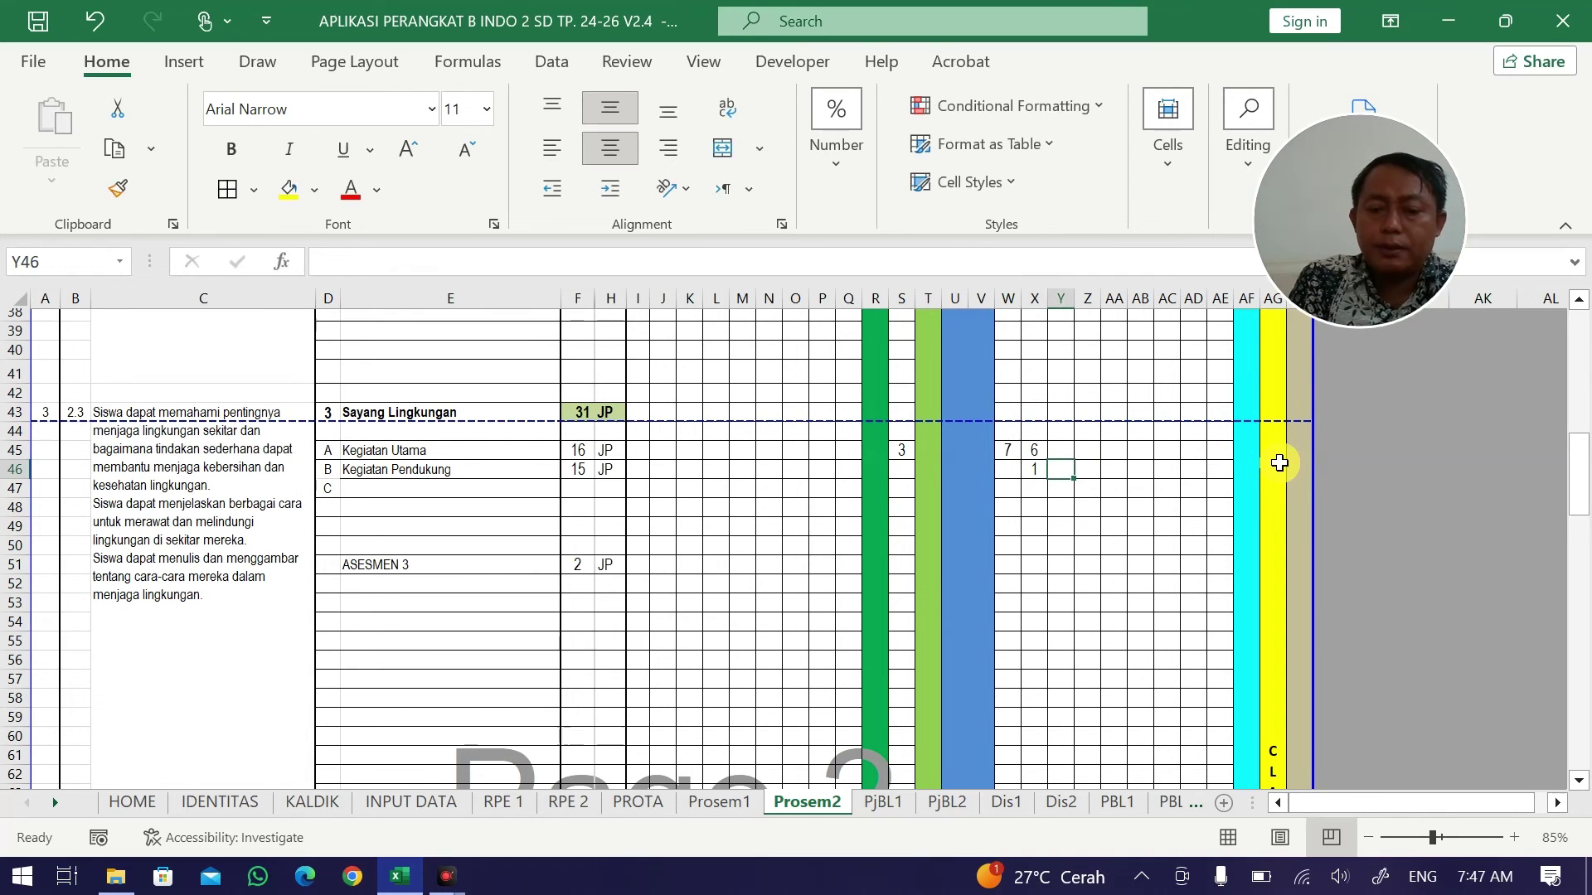
{"action": "type", "text": "7"}
{"action": "key", "text": "Tab"}
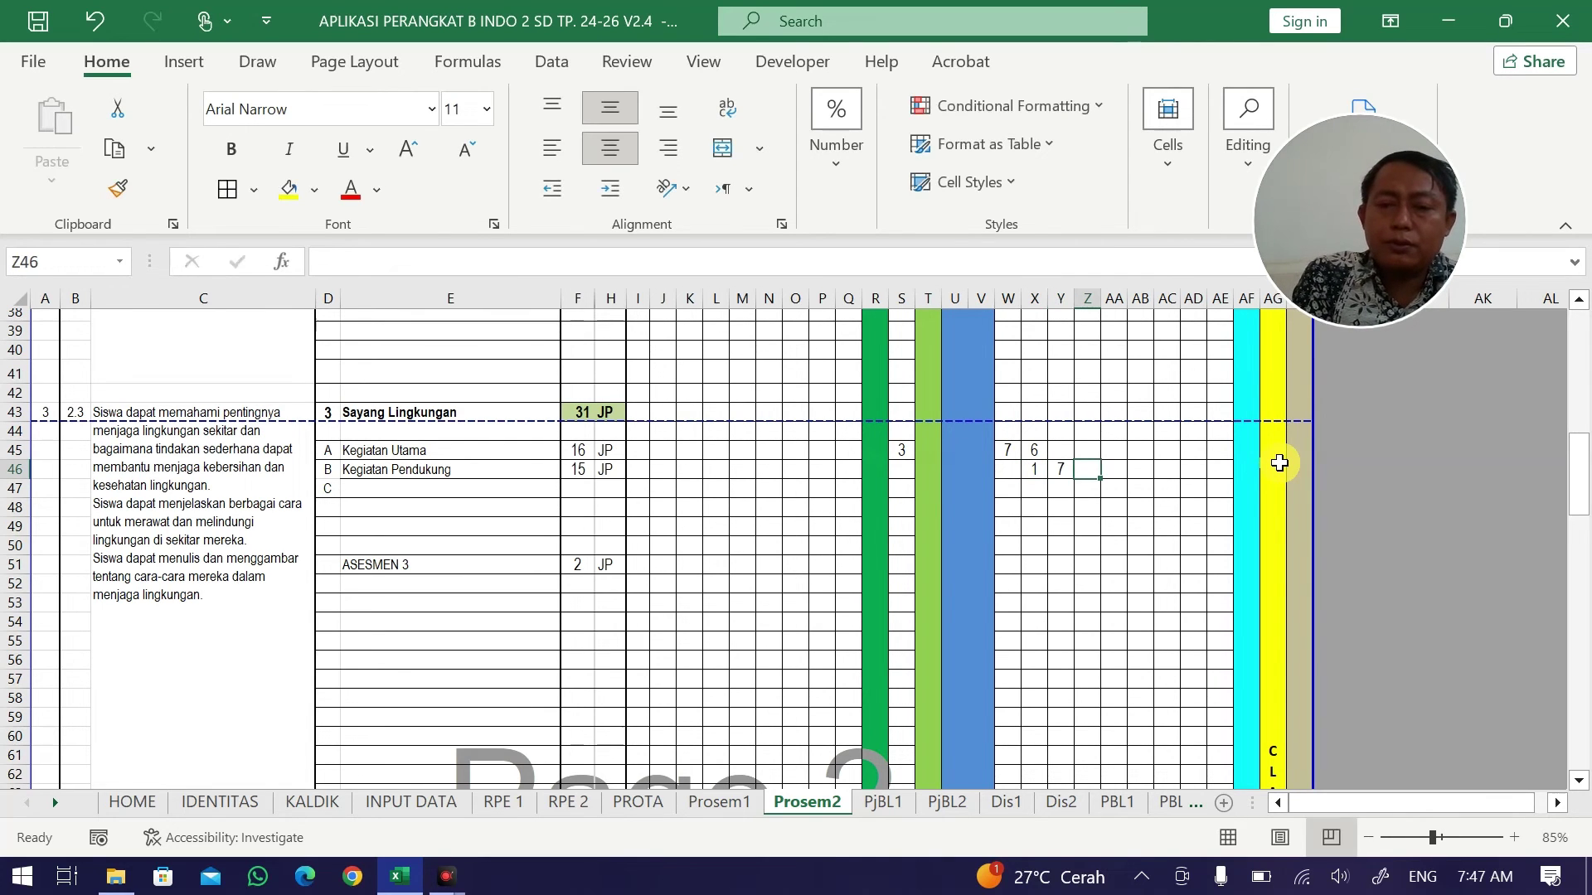
{"action": "type", "text": "7"}
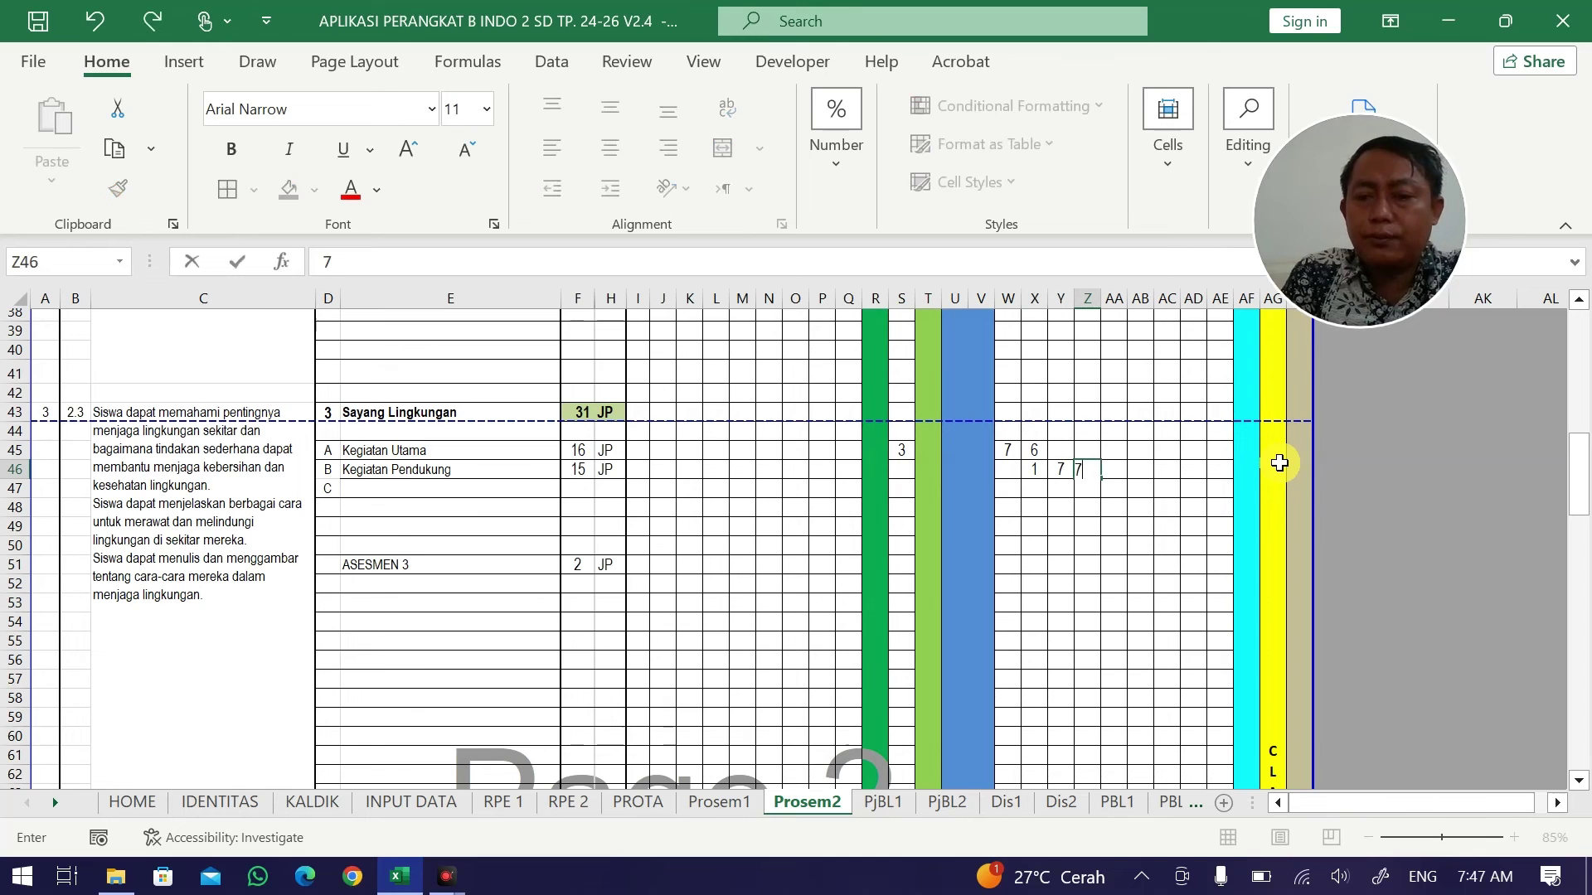
{"action": "key", "text": "Return"}
Enter 2 JP for ASESMEN 3 in AA52, one row below its label.
{"action": "key", "text": "Down"}
{"action": "key", "text": "Down"}
{"action": "key", "text": "Down"}
{"action": "key", "text": "Down"}
{"action": "key", "text": "Down"}
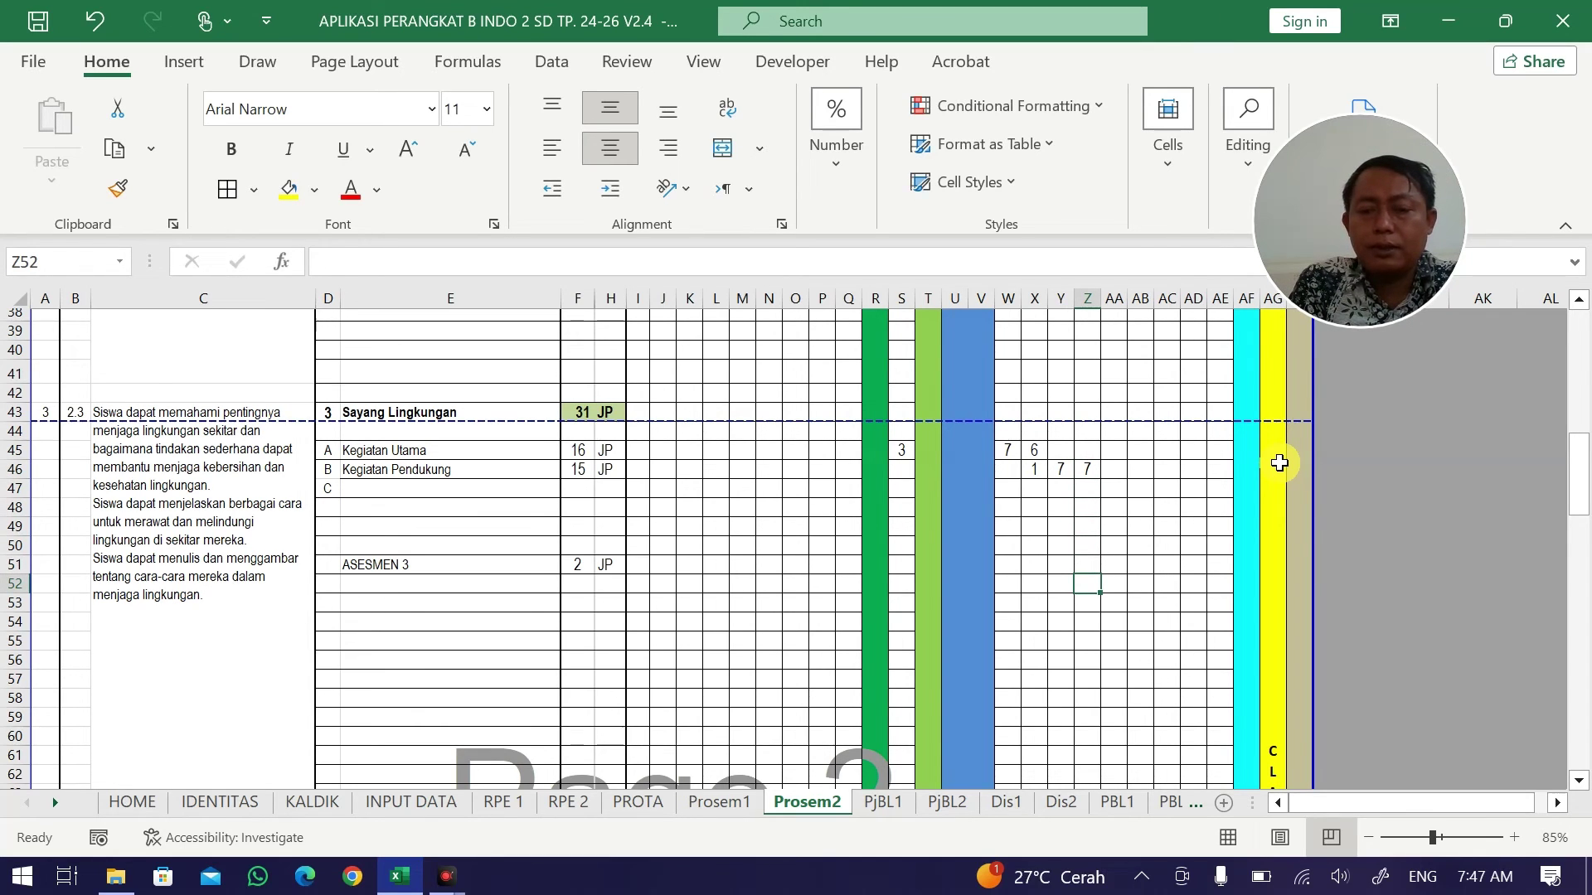
{"action": "type", "text": "2"}
{"action": "key", "text": "Right"}
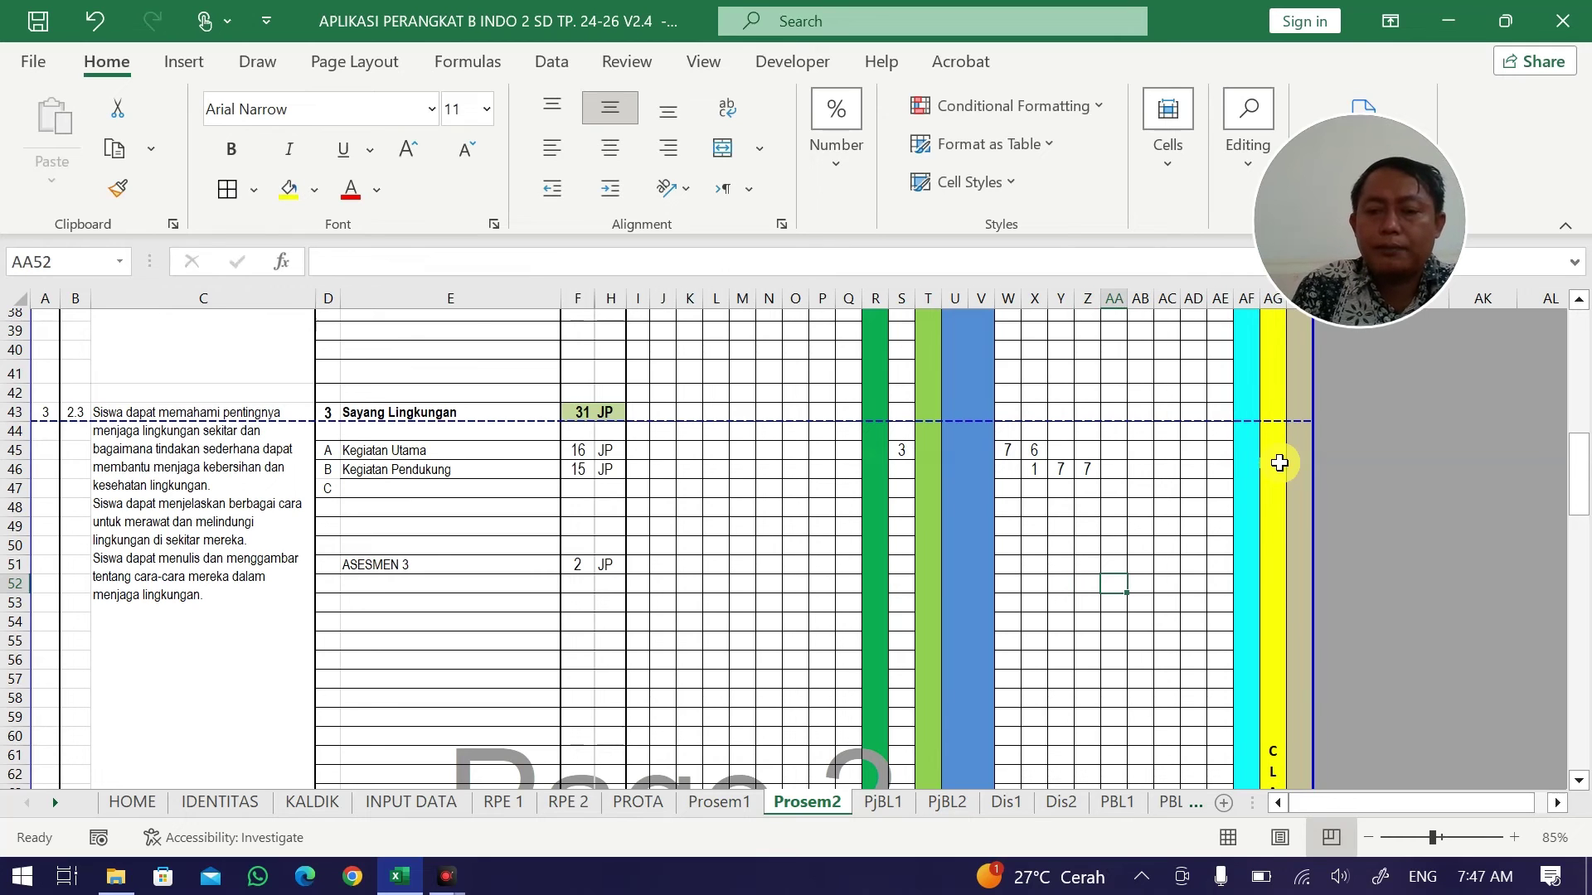
{"action": "type", "text": "2"}
{"action": "key", "text": "Down"}
{"action": "key", "text": "Down"}
{"action": "key", "text": "Down"}
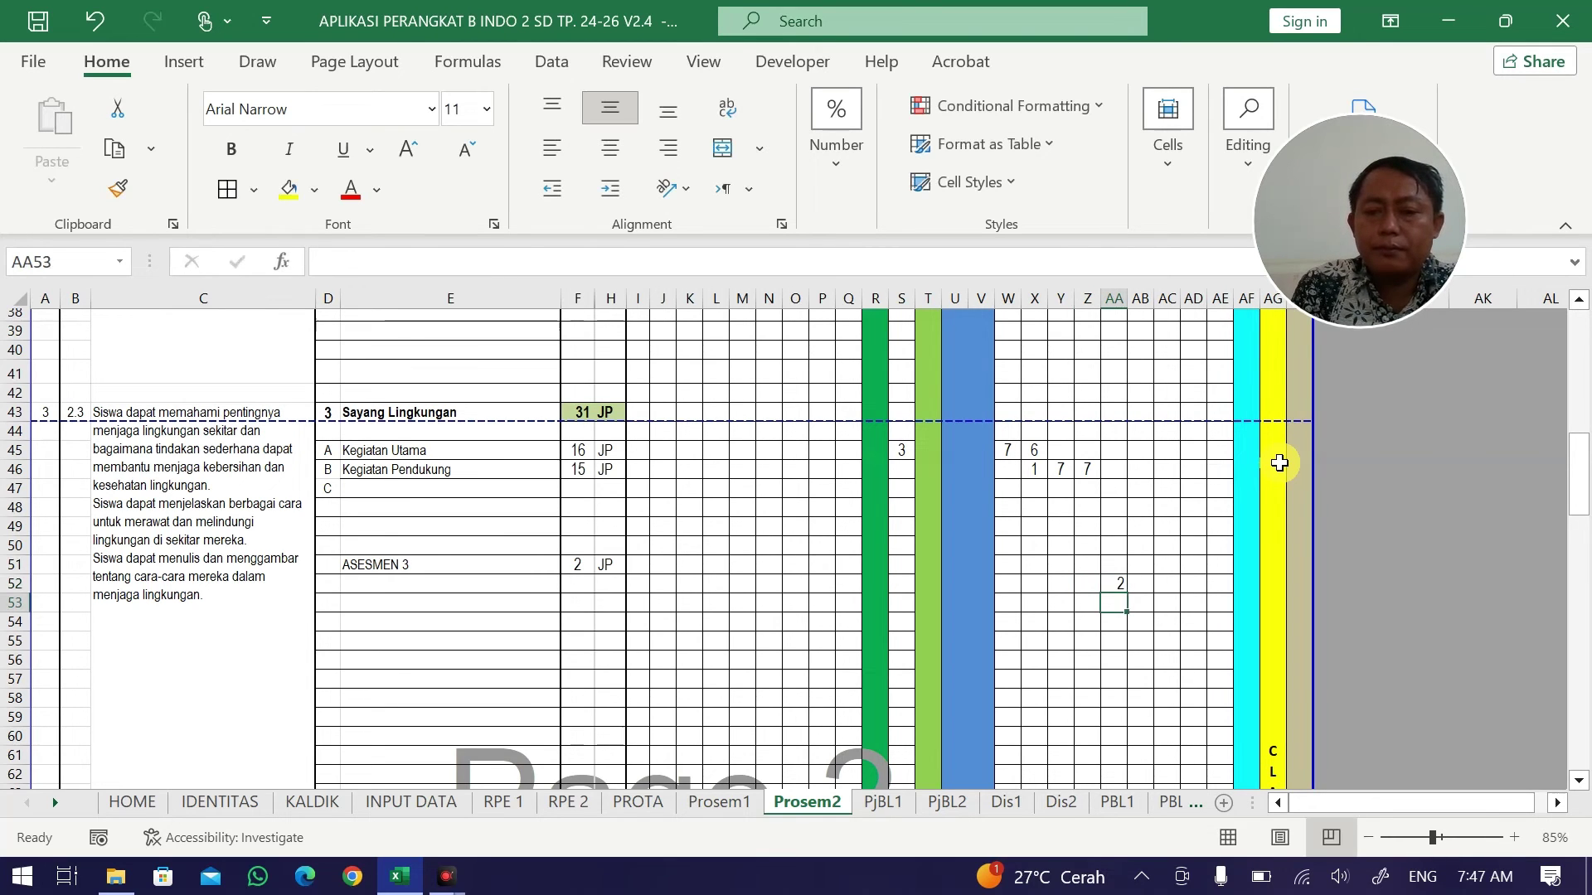
Look over the Hobi yang Jadi Prestasi block and the unused CP rows below it against the ASESMEN 3 entry's week.
{"action": "key", "text": "Down"}
{"action": "key", "text": "Down"}
{"action": "key", "text": "Down"}
{"action": "key", "text": "Down"}
{"action": "key", "text": "Down"}
{"action": "key", "text": "Down"}
{"action": "key", "text": "Down"}
{"action": "key", "text": "Down"}
{"action": "key", "text": "Down"}
{"action": "key", "text": "Down"}
{"action": "key", "text": "Down"}
{"action": "key", "text": "Down"}
{"action": "key", "text": "Down"}
{"action": "key", "text": "Down"}
{"action": "key", "text": "Down"}
{"action": "key", "text": "Down"}
{"action": "key", "text": "Down"}
{"action": "key", "text": "Down"}
{"action": "key", "text": "Down"}
{"action": "key", "text": "Down"}
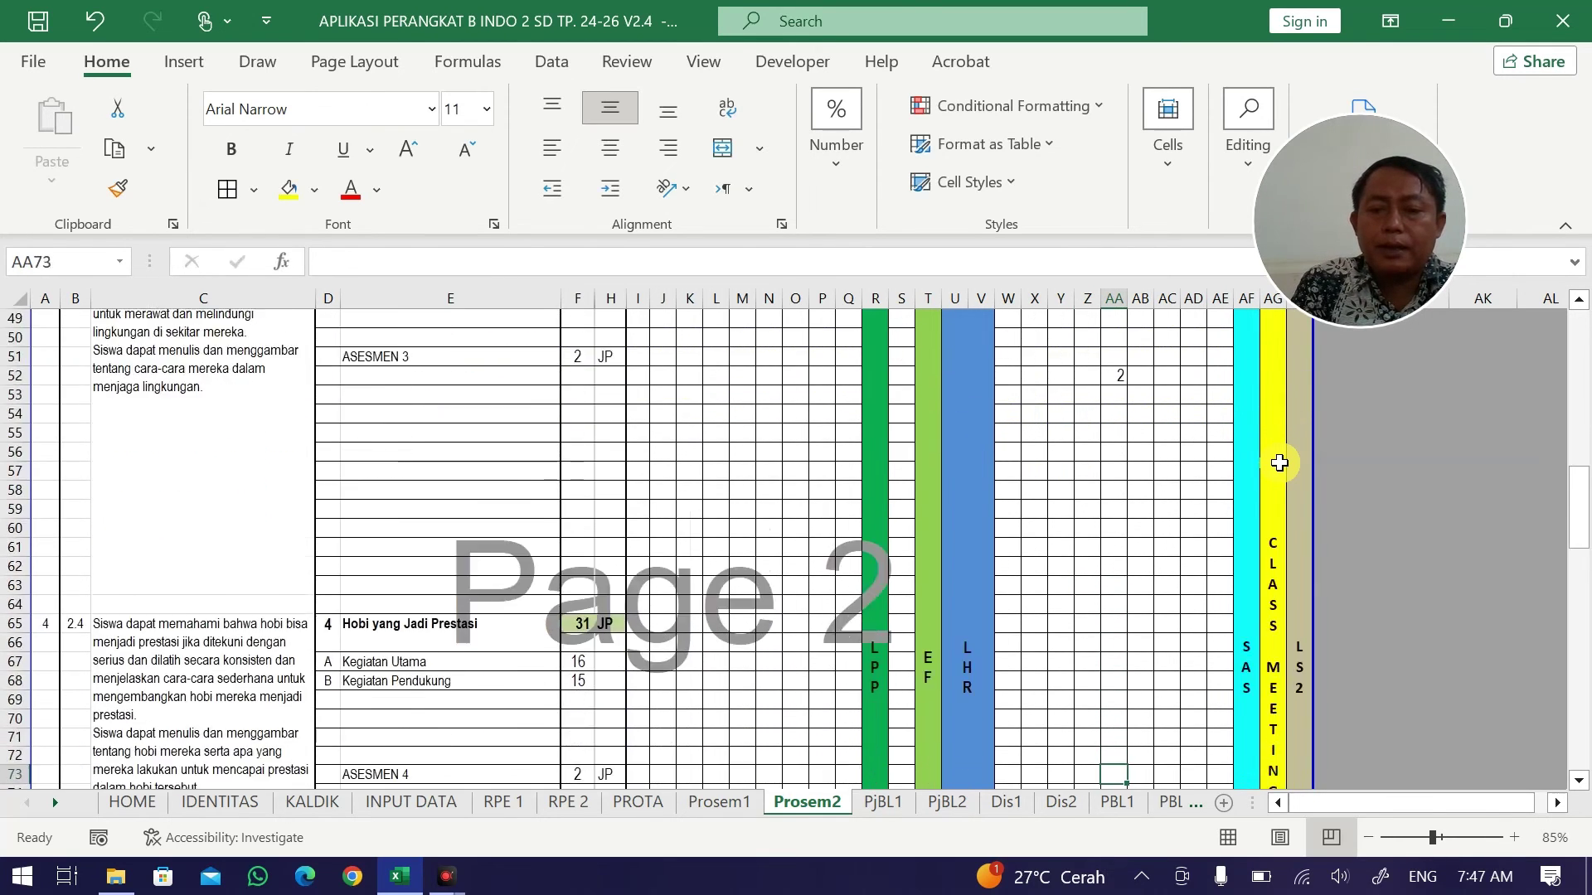
{"action": "key", "text": "Down"}
{"action": "key", "text": "Down"}
{"action": "key", "text": "Down"}
{"action": "key", "text": "Down"}
{"action": "key", "text": "Down"}
{"action": "key", "text": "Down"}
{"action": "key", "text": "Down"}
{"action": "key", "text": "Down"}
{"action": "key", "text": "Down"}
{"action": "key", "text": "Down"}
{"action": "key", "text": "Down"}
{"action": "key", "text": "Down"}
{"action": "key", "text": "Down"}
{"action": "key", "text": "Down"}
{"action": "key", "text": "Down"}
{"action": "key", "text": "Down"}
{"action": "key", "text": "Down"}
{"action": "key", "text": "Down"}
{"action": "key", "text": "Down"}
{"action": "key", "text": "Down"}
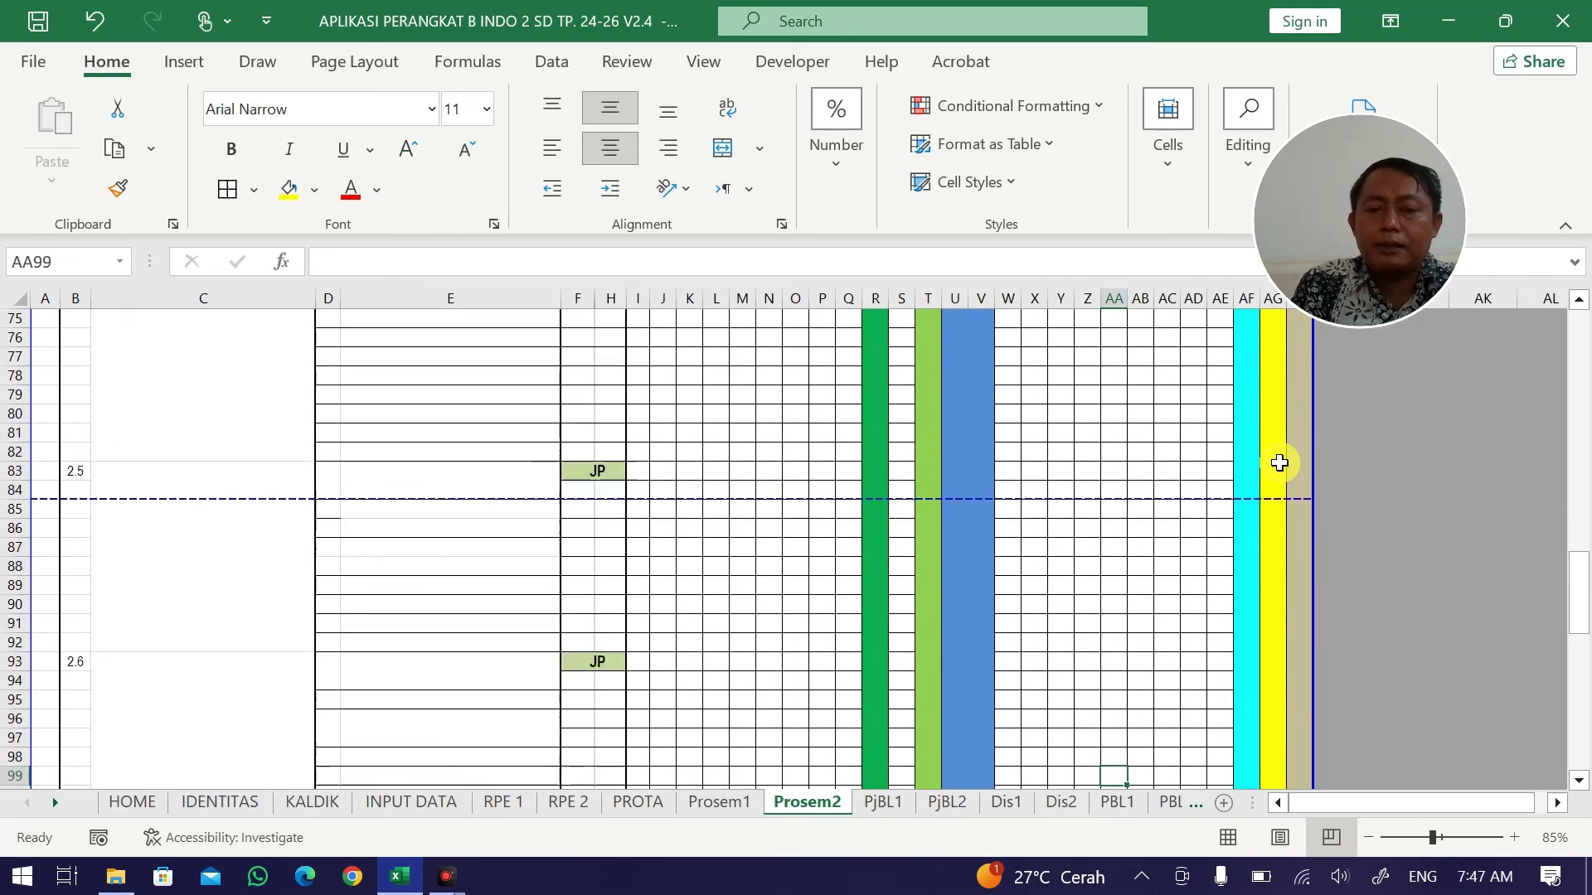
{"action": "key", "text": "Down"}
{"action": "key", "text": "Down"}
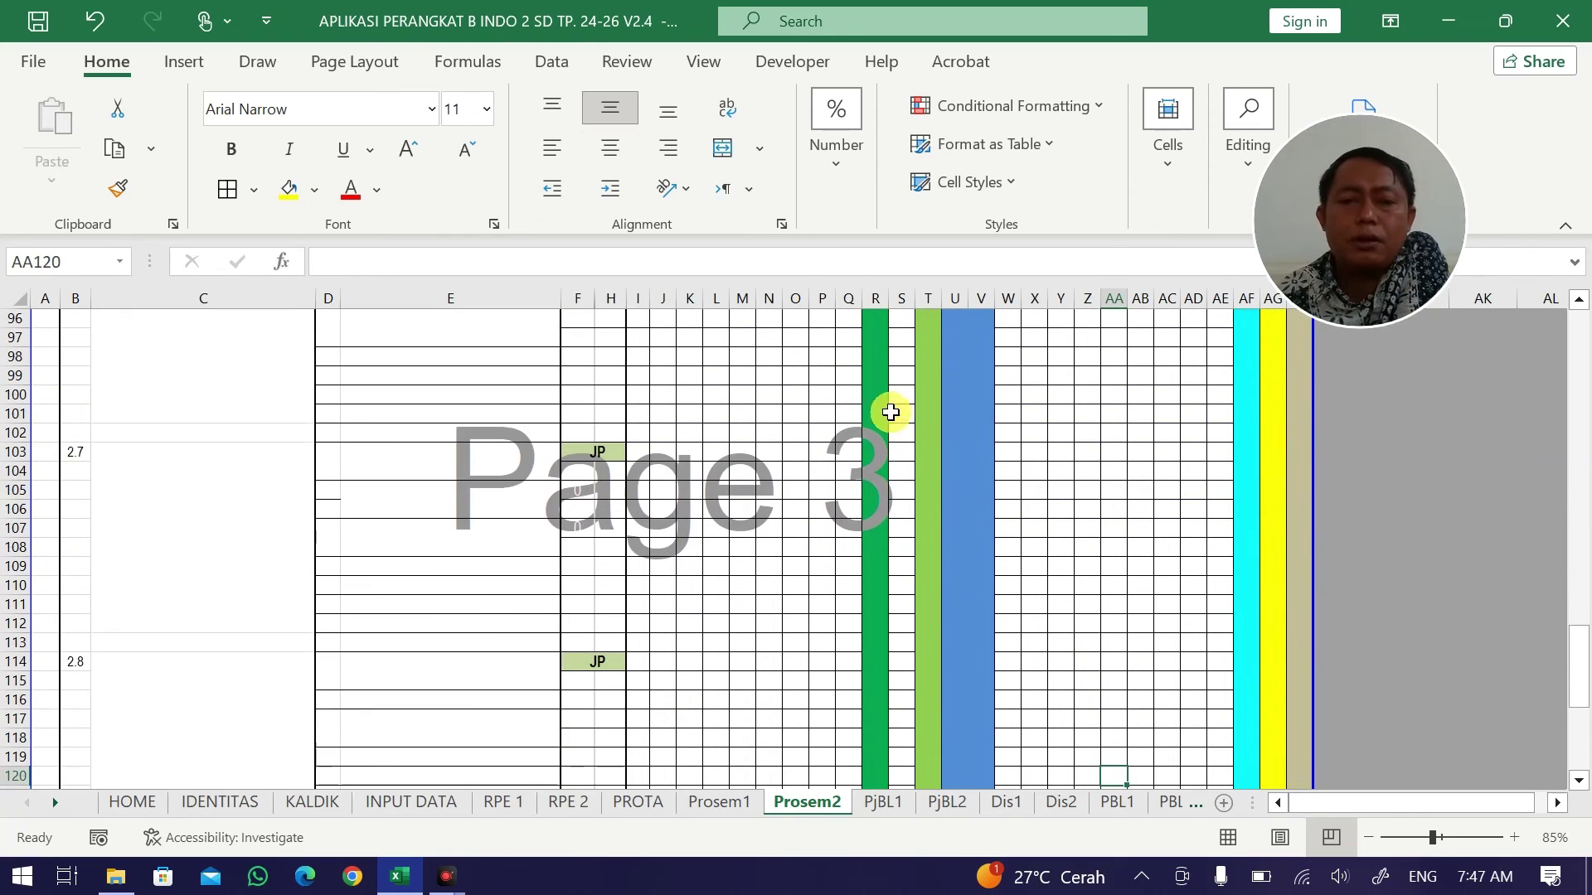
{"action": "scroll", "coordinate": [904, 440], "scroll_direction": "up", "scroll_amount": 13}
{"action": "scroll", "coordinate": [906, 441], "scroll_direction": "down", "scroll_amount": 1}
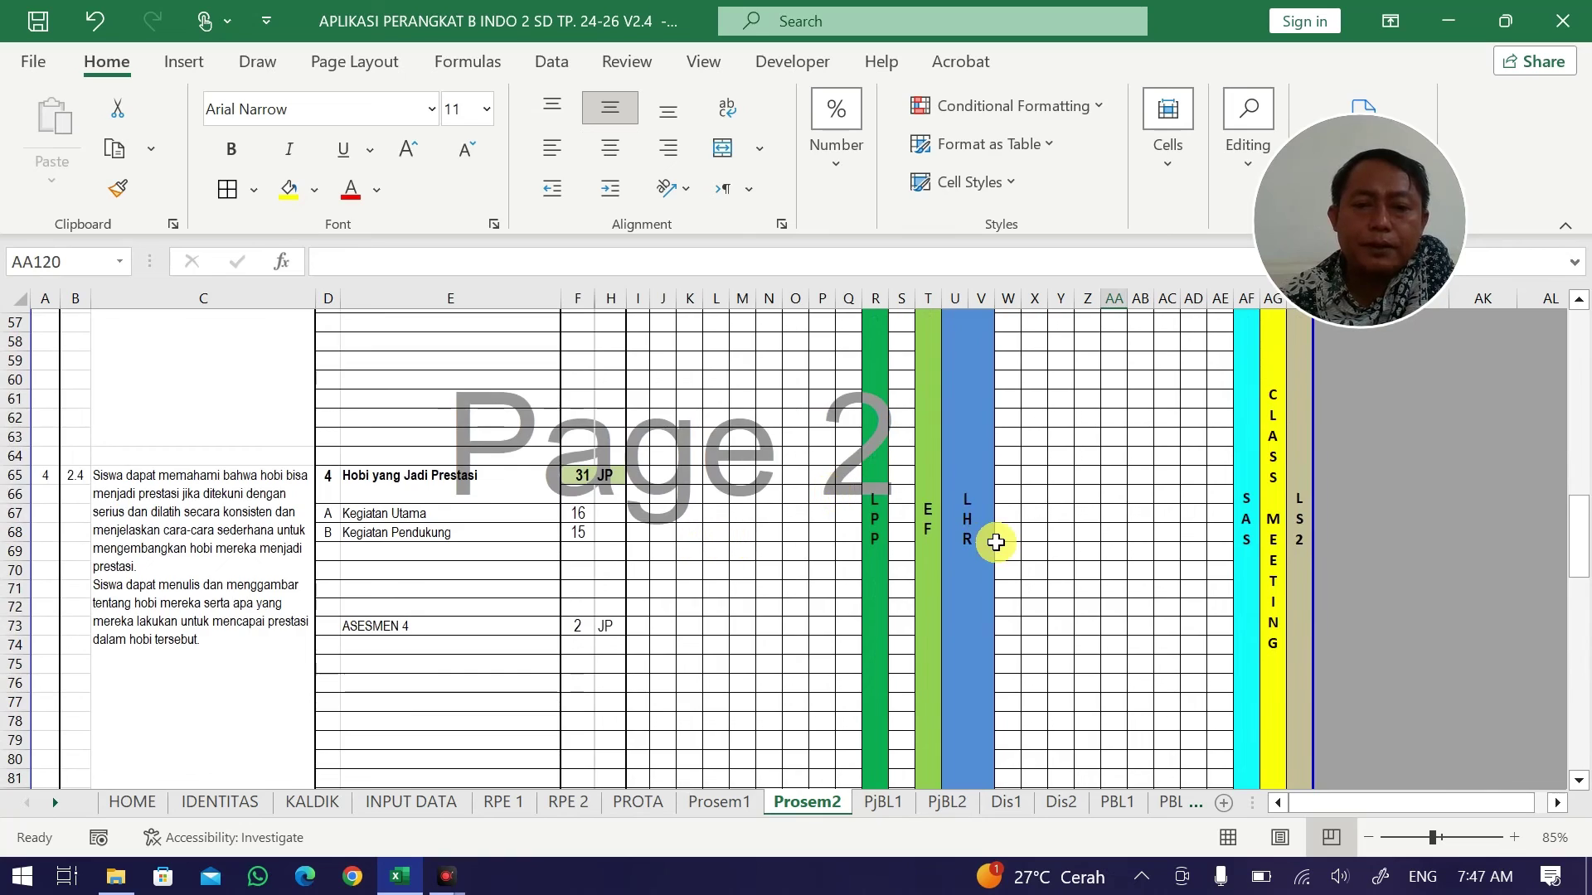
{"action": "scroll", "coordinate": [1004, 541], "scroll_direction": "up", "scroll_amount": 11}
{"action": "scroll", "coordinate": [1004, 541], "scroll_direction": "down", "scroll_amount": 2}
{"action": "scroll", "coordinate": [1004, 541], "scroll_direction": "down", "scroll_amount": 7}
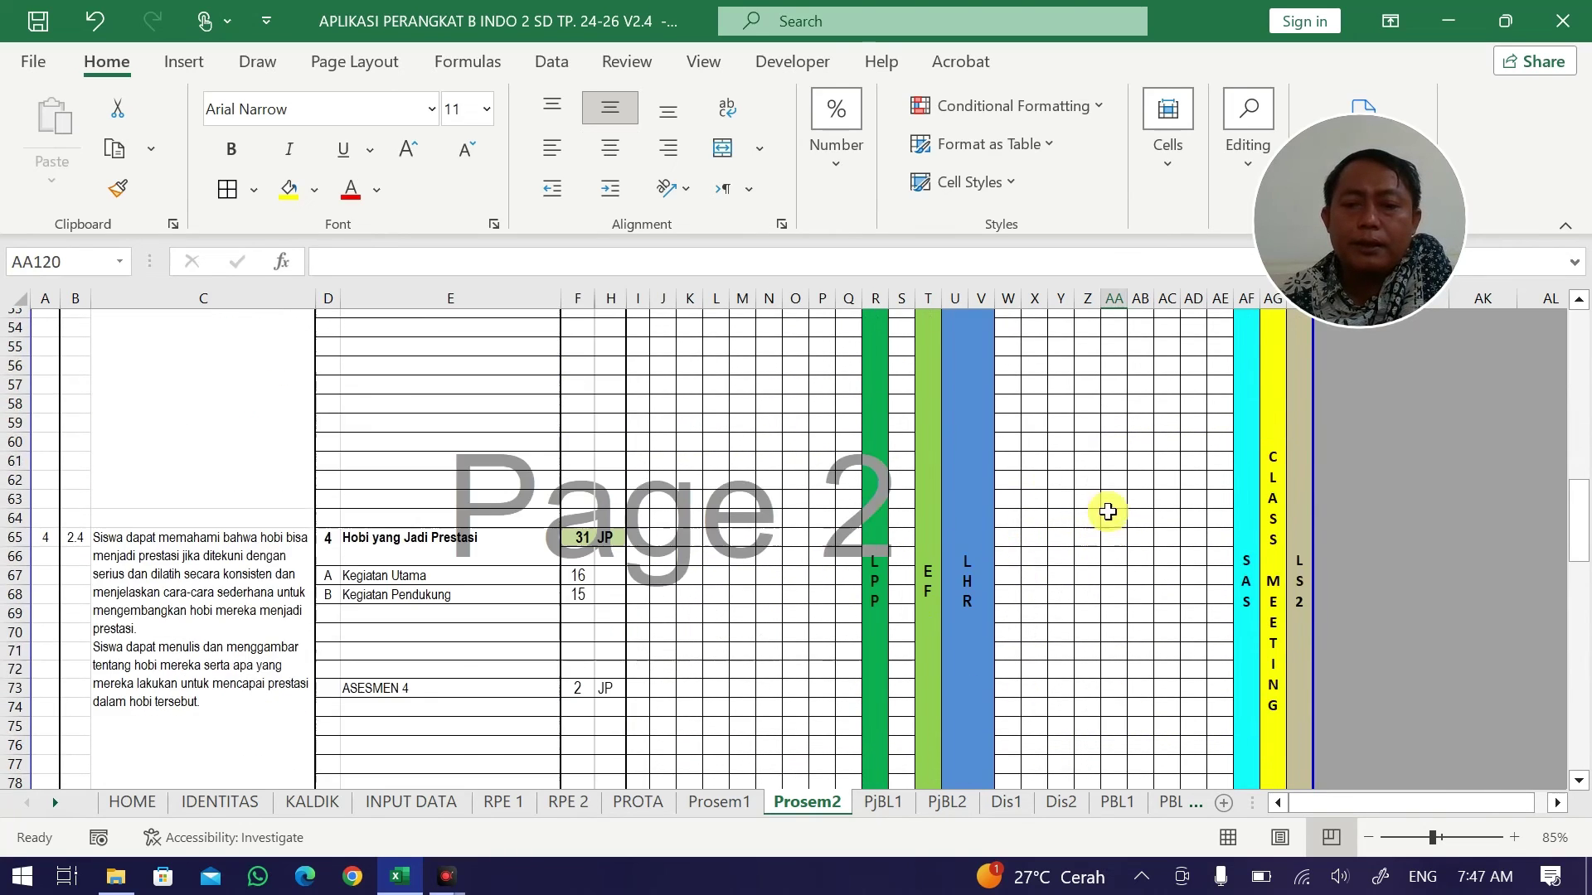
{"action": "scroll", "coordinate": [1105, 508], "scroll_direction": "up", "scroll_amount": 2}
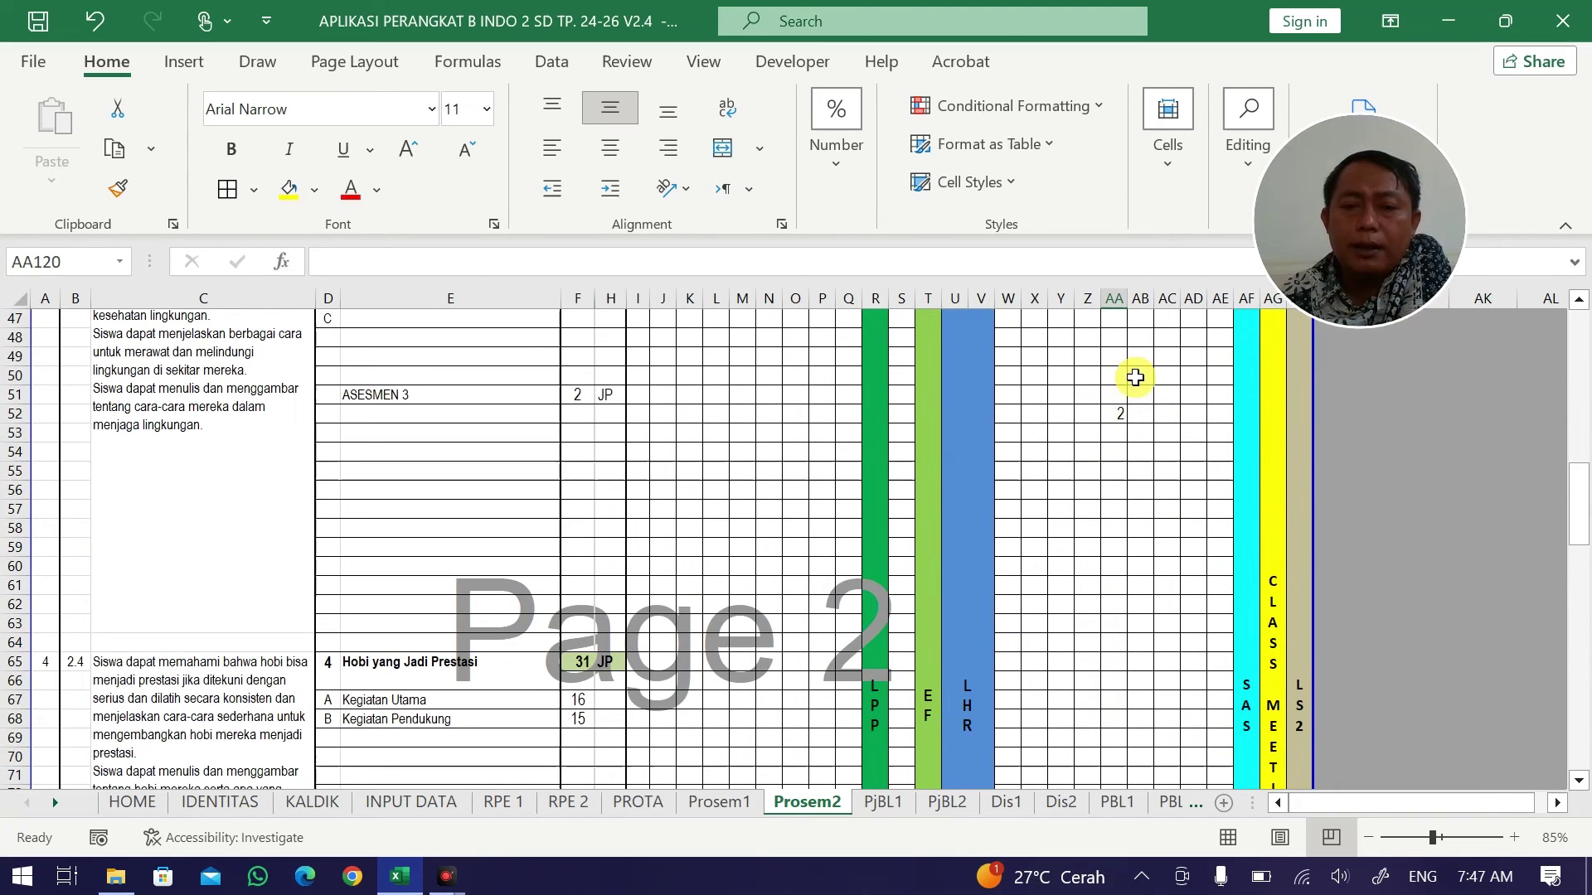
Enter 5, 7 and 4 JP for Hobi yang Jadi Prestasi's Kegiatan Utama in AA67:AC67, starting in the ASESMEN 3 week.
{"action": "left_click_drag", "start_coordinate": [1117, 416], "coordinate": [1141, 703]}
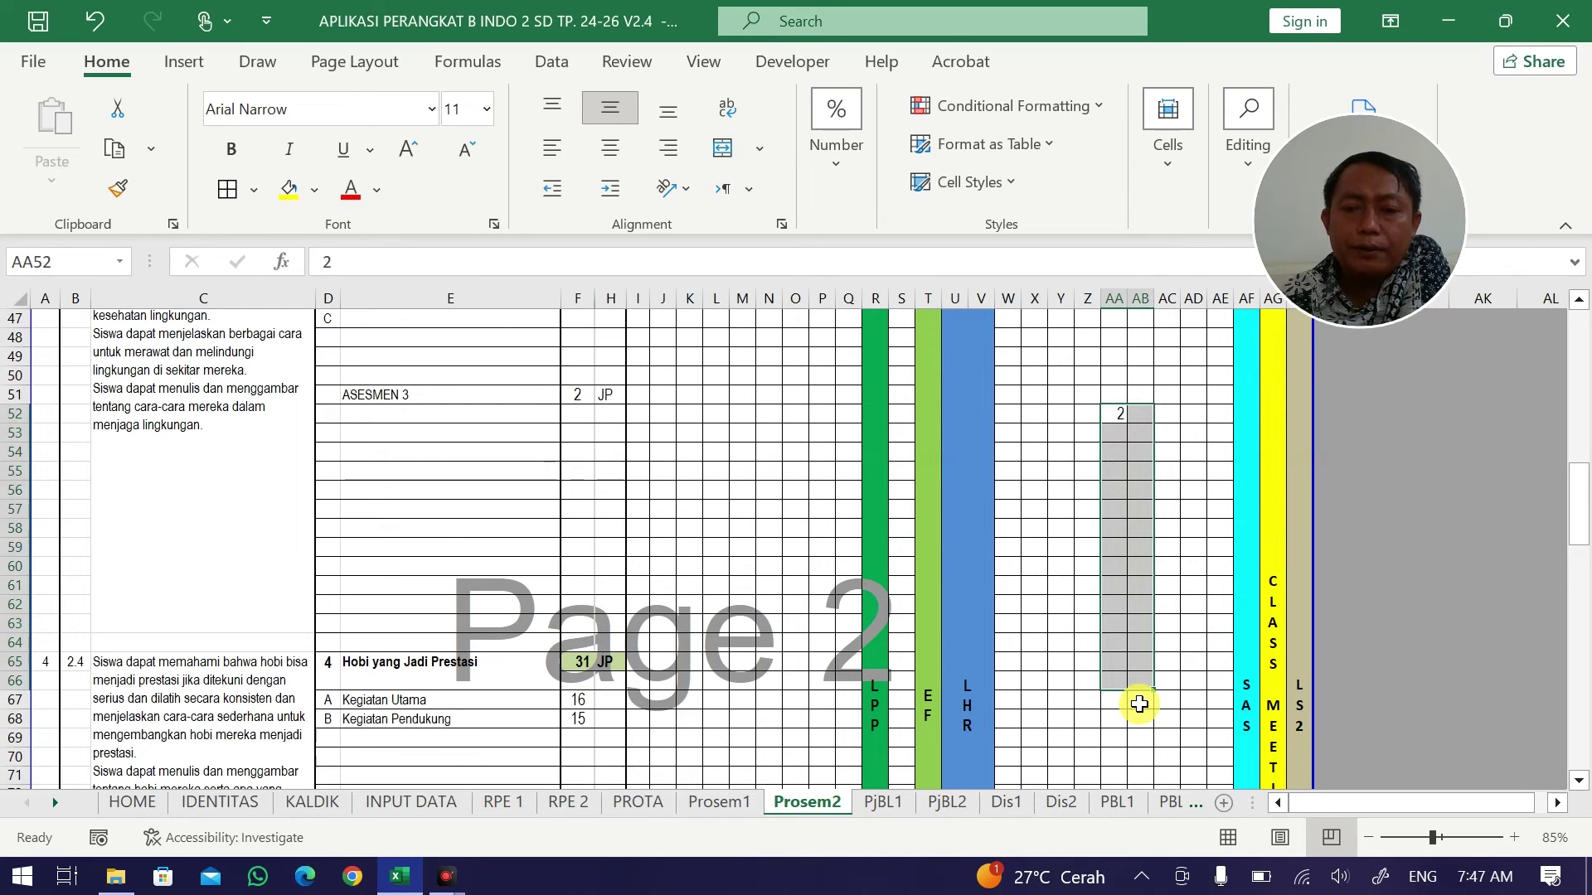
{"action": "left_click", "coordinate": [1115, 699]}
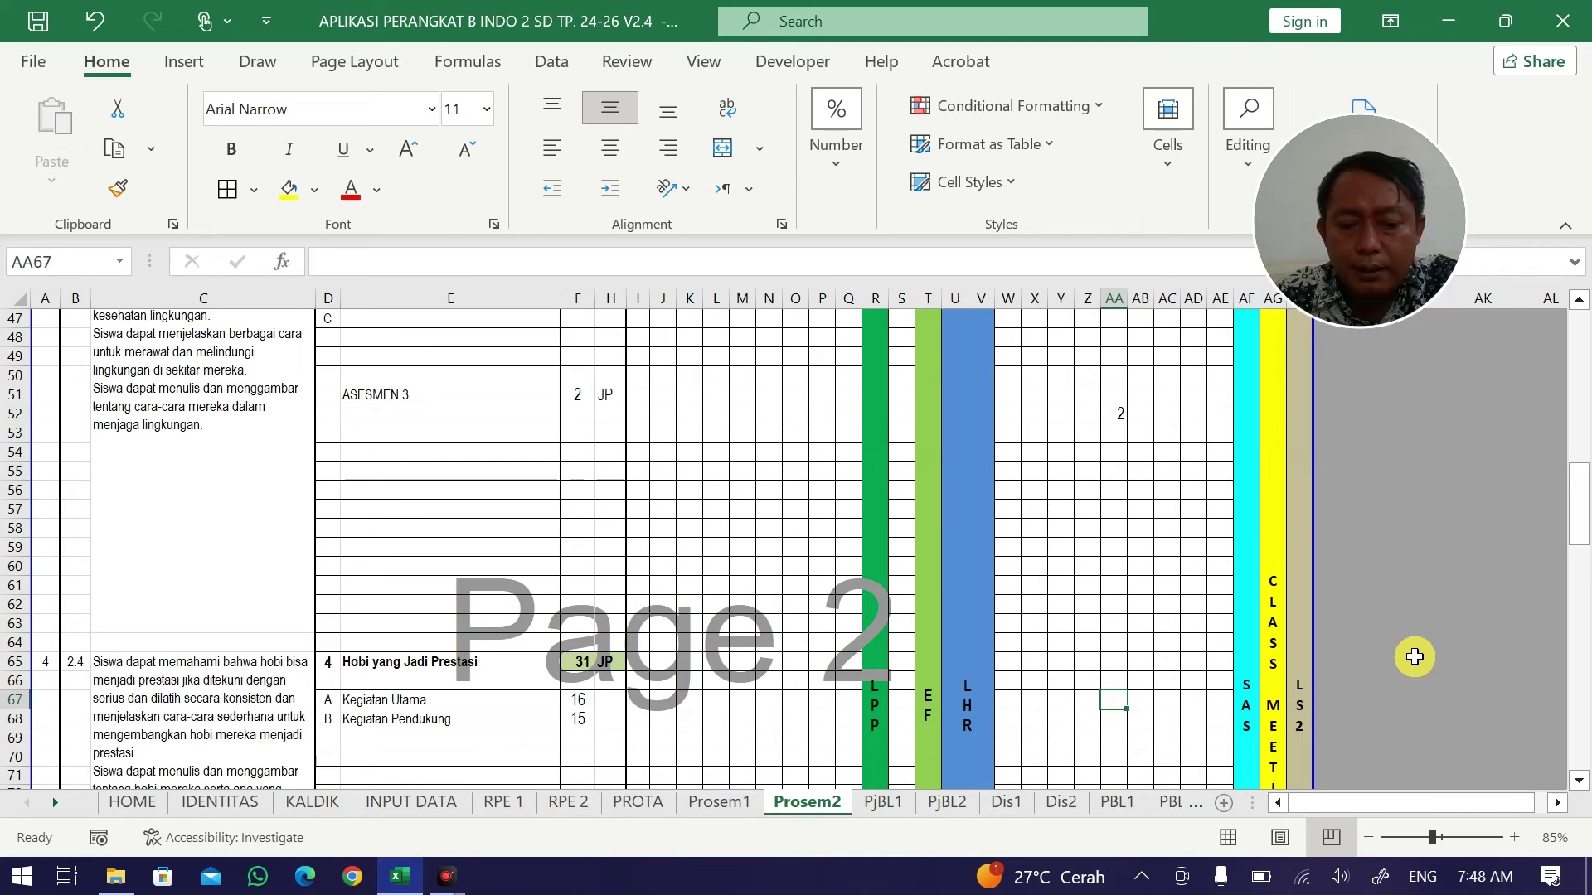
{"action": "type", "text": "5"}
{"action": "key", "text": "Tab"}
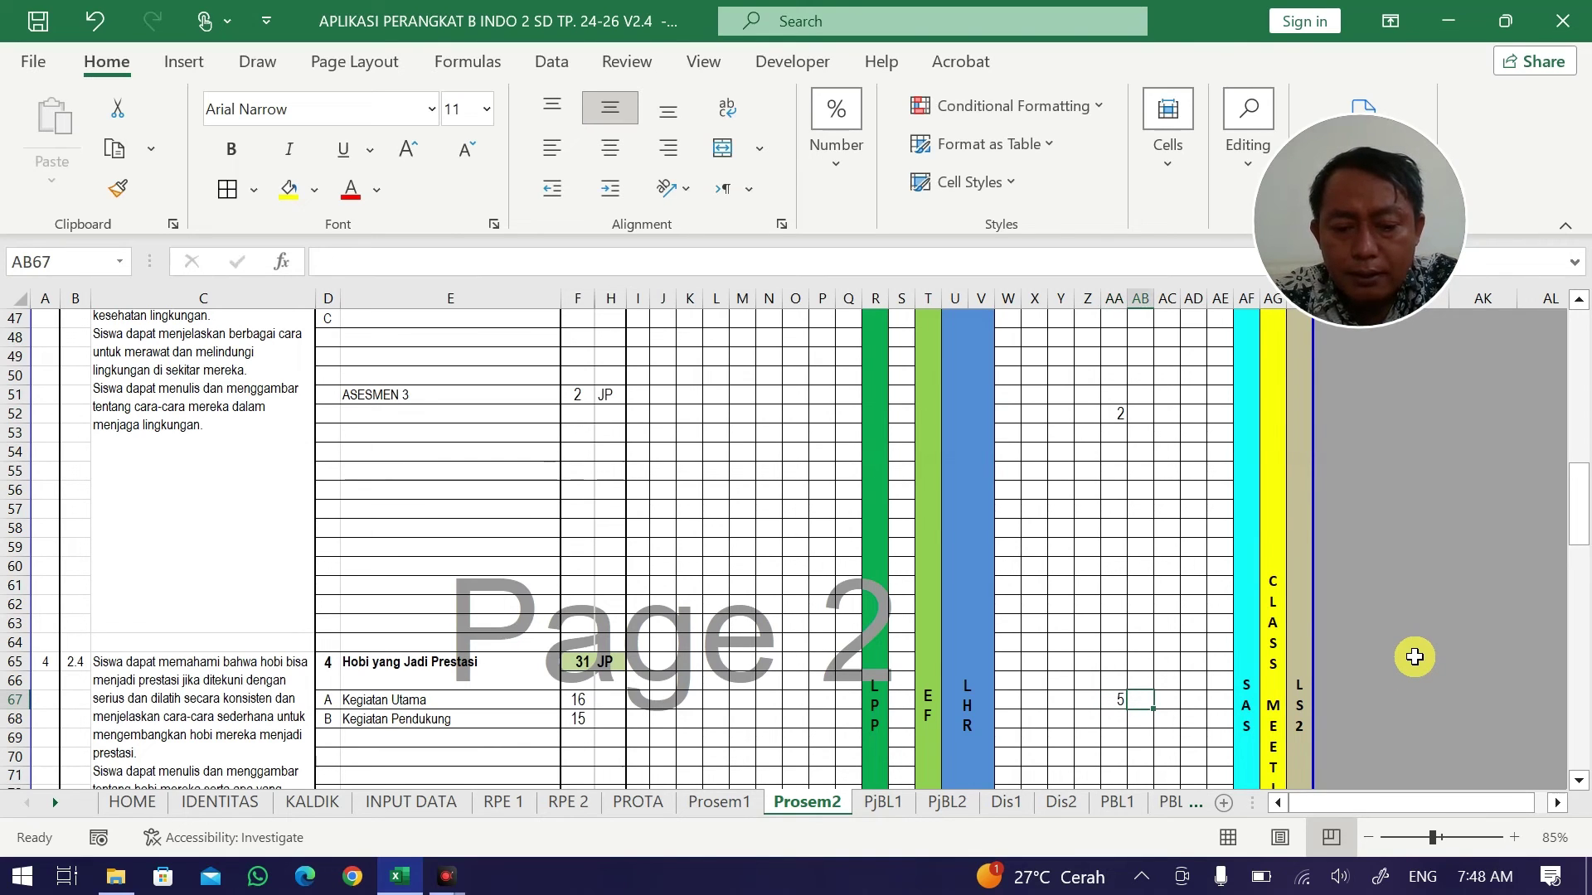
{"action": "type", "text": "7"}
{"action": "key", "text": "Tab"}
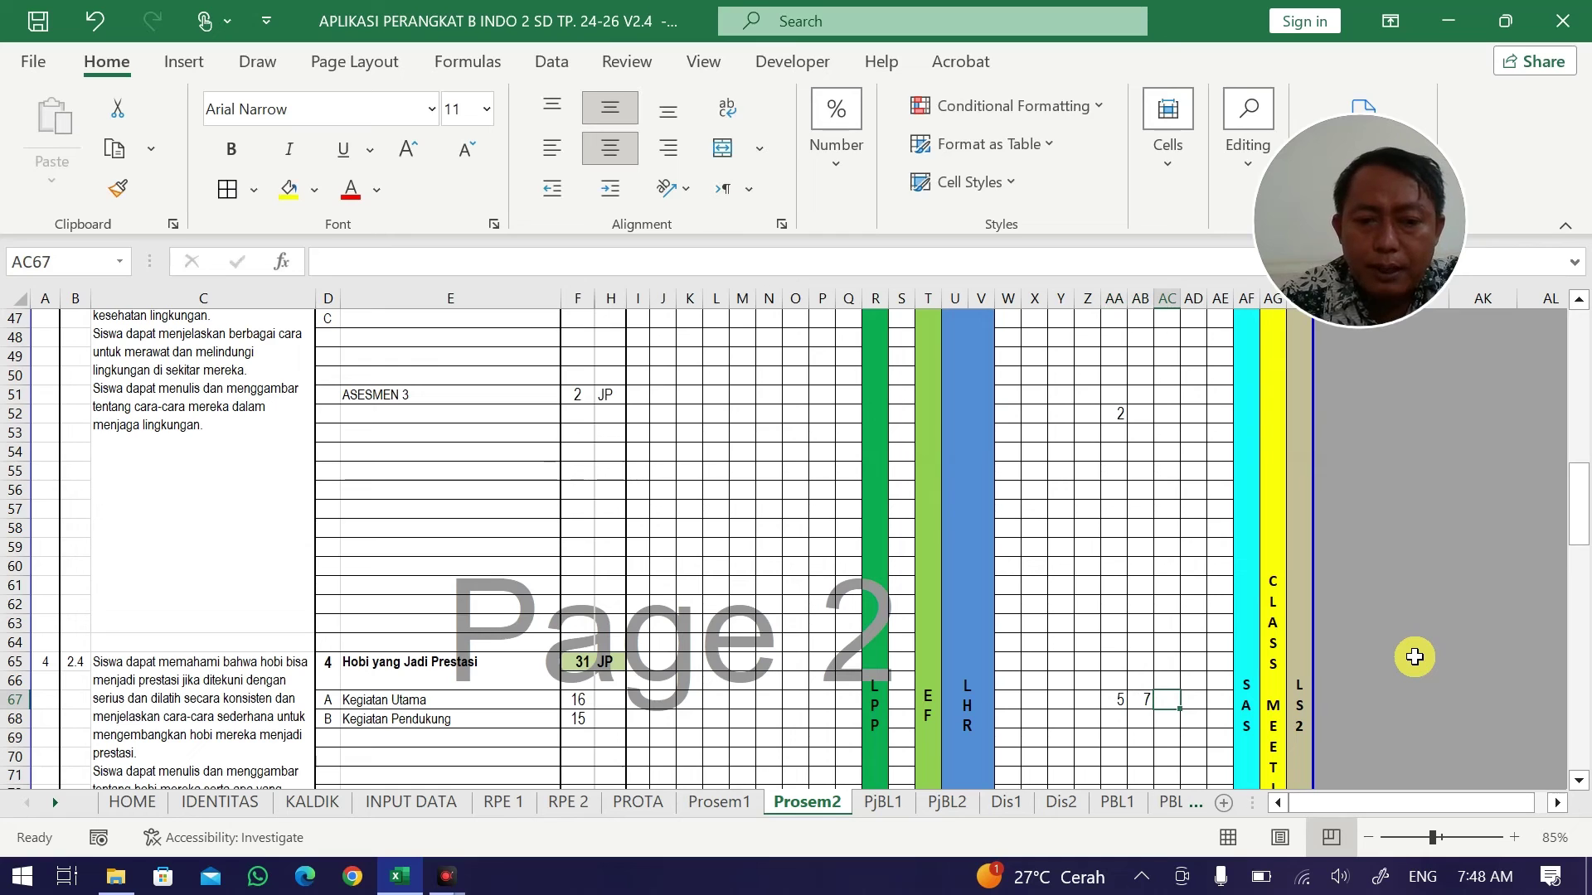
{"action": "type", "text": "4"}
{"action": "key", "text": "Tab"}
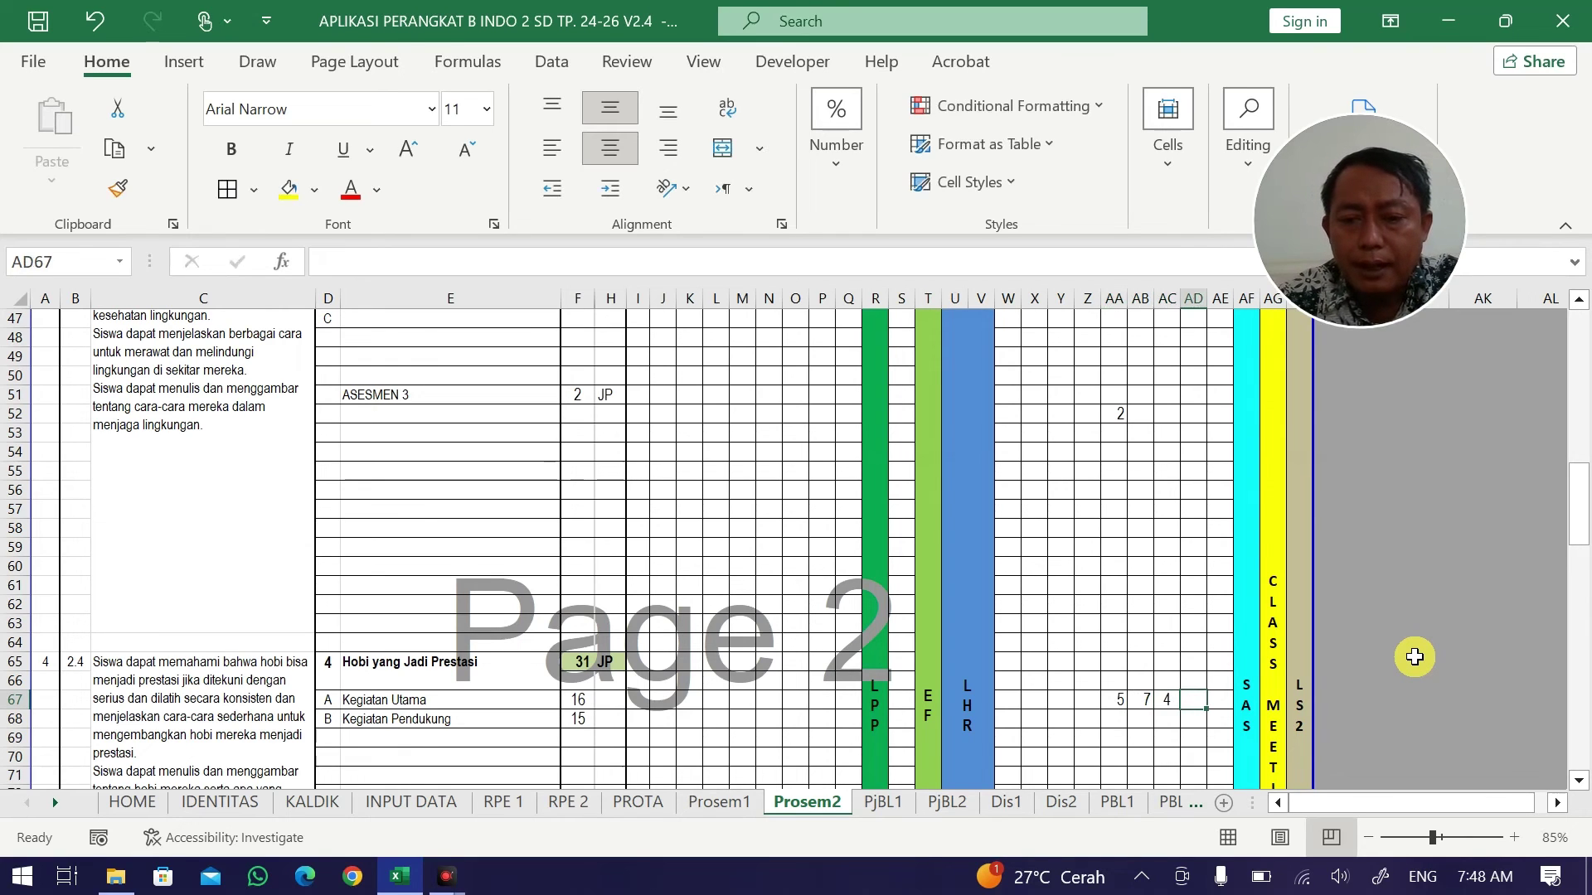
{"action": "key", "text": "Return"}
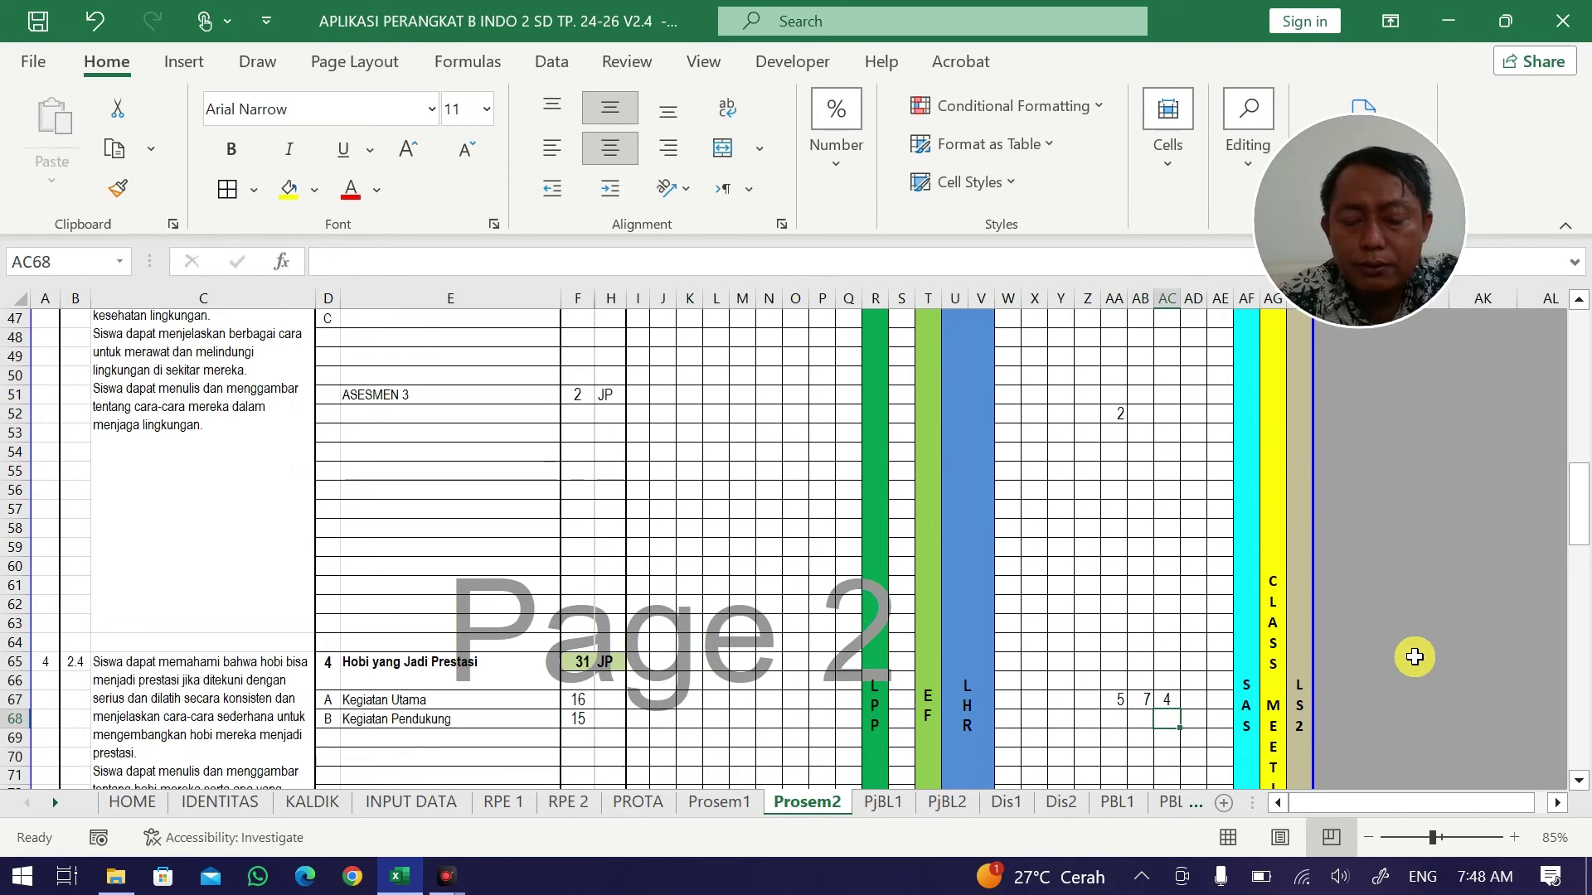
Enter 3, 7 and 5 JP for Hobi yang Jadi Prestasi's Kegiatan Pendukung in AC68:AE68.
{"action": "key", "text": "Tab"}
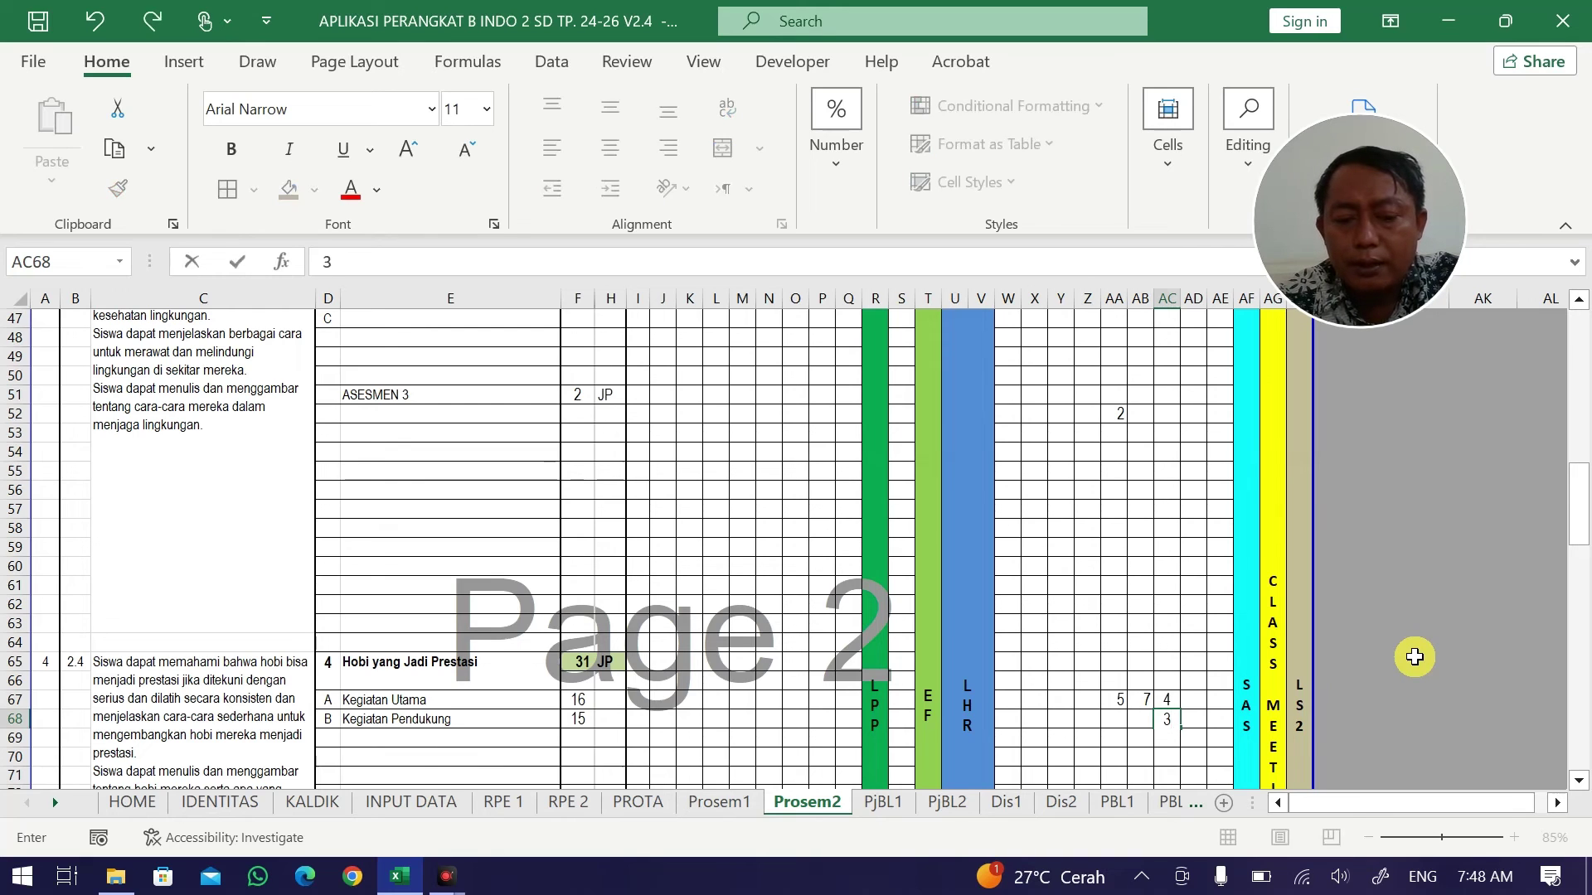
{"action": "type", "text": "7"}
{"action": "key", "text": "Tab"}
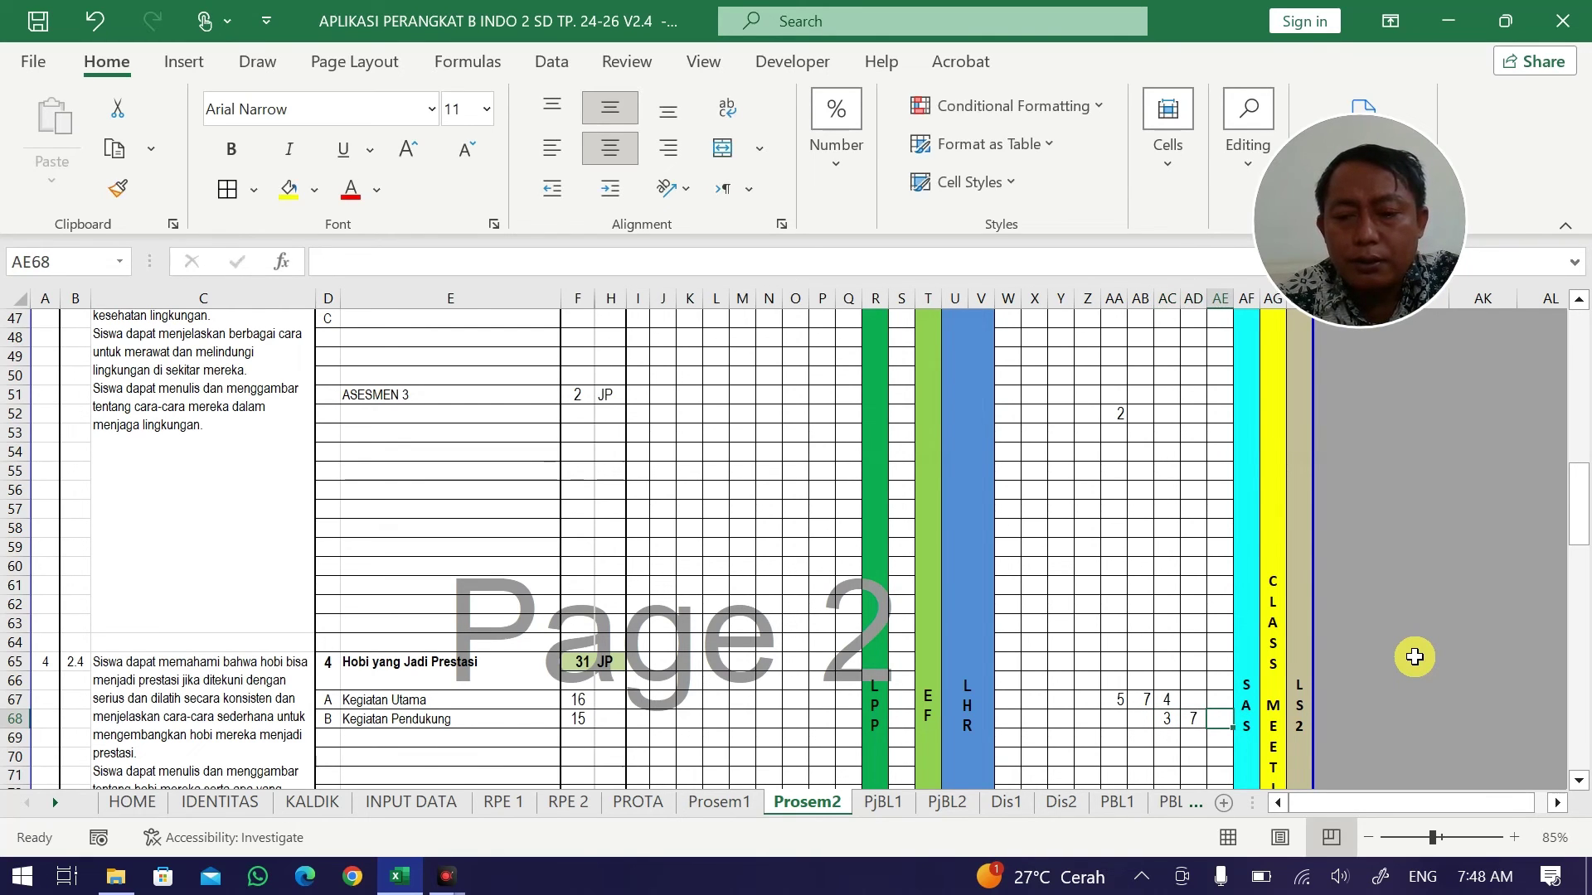
{"action": "type", "text": "5"}
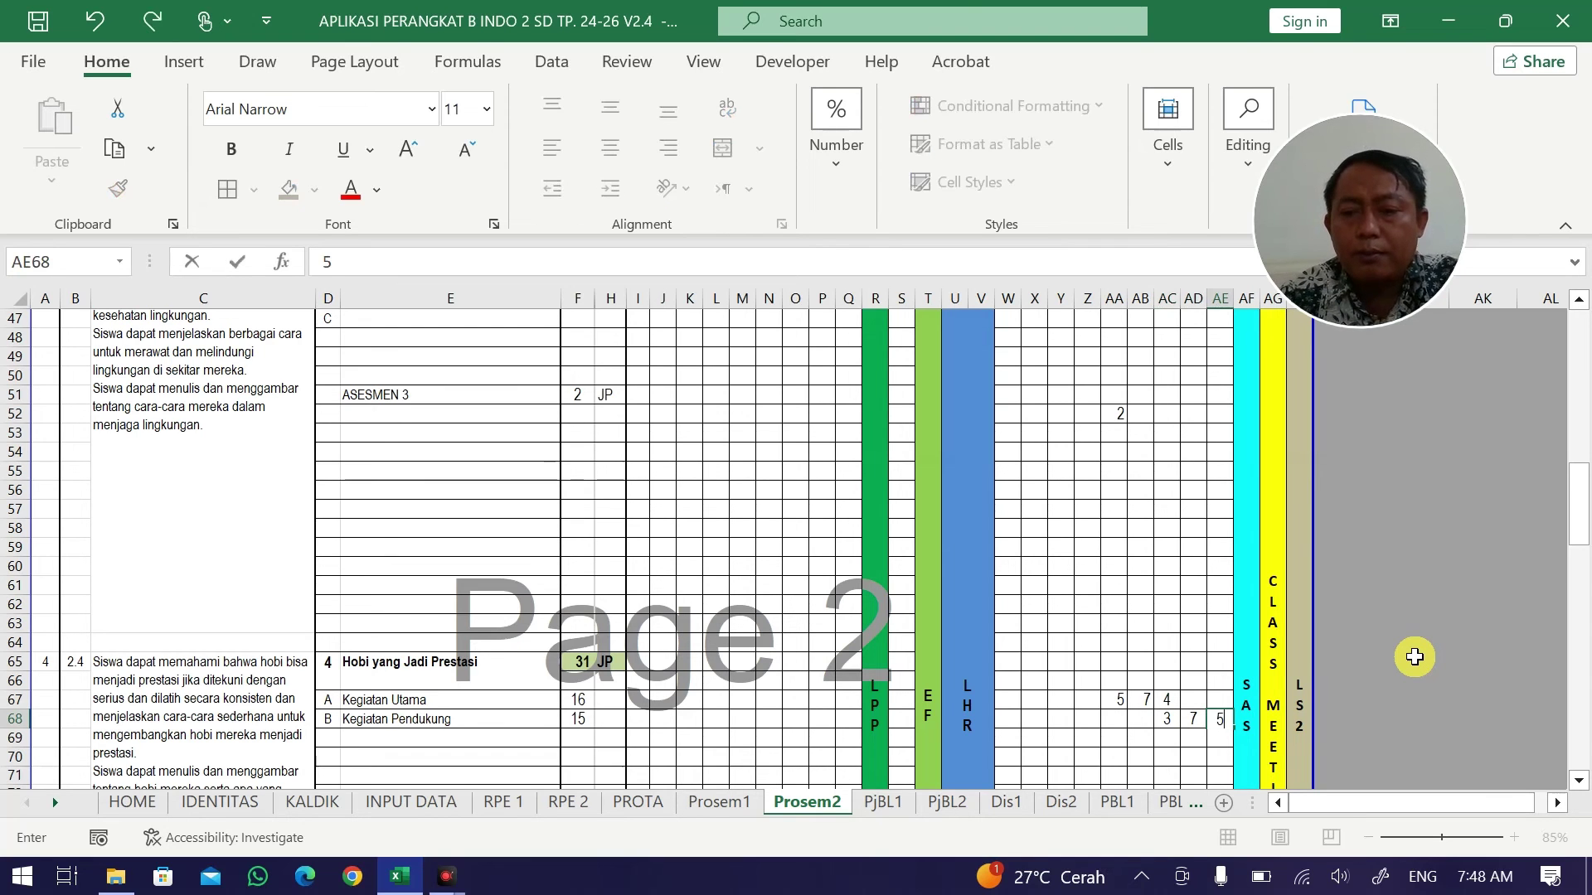
{"action": "key", "text": "Return"}
Enter 2 JP for ASESMEN 4 in AE74, one row below its label.
{"action": "key", "text": "Down"}
{"action": "key", "text": "Down"}
{"action": "key", "text": "Down"}
{"action": "key", "text": "Down"}
{"action": "key", "text": "Down"}
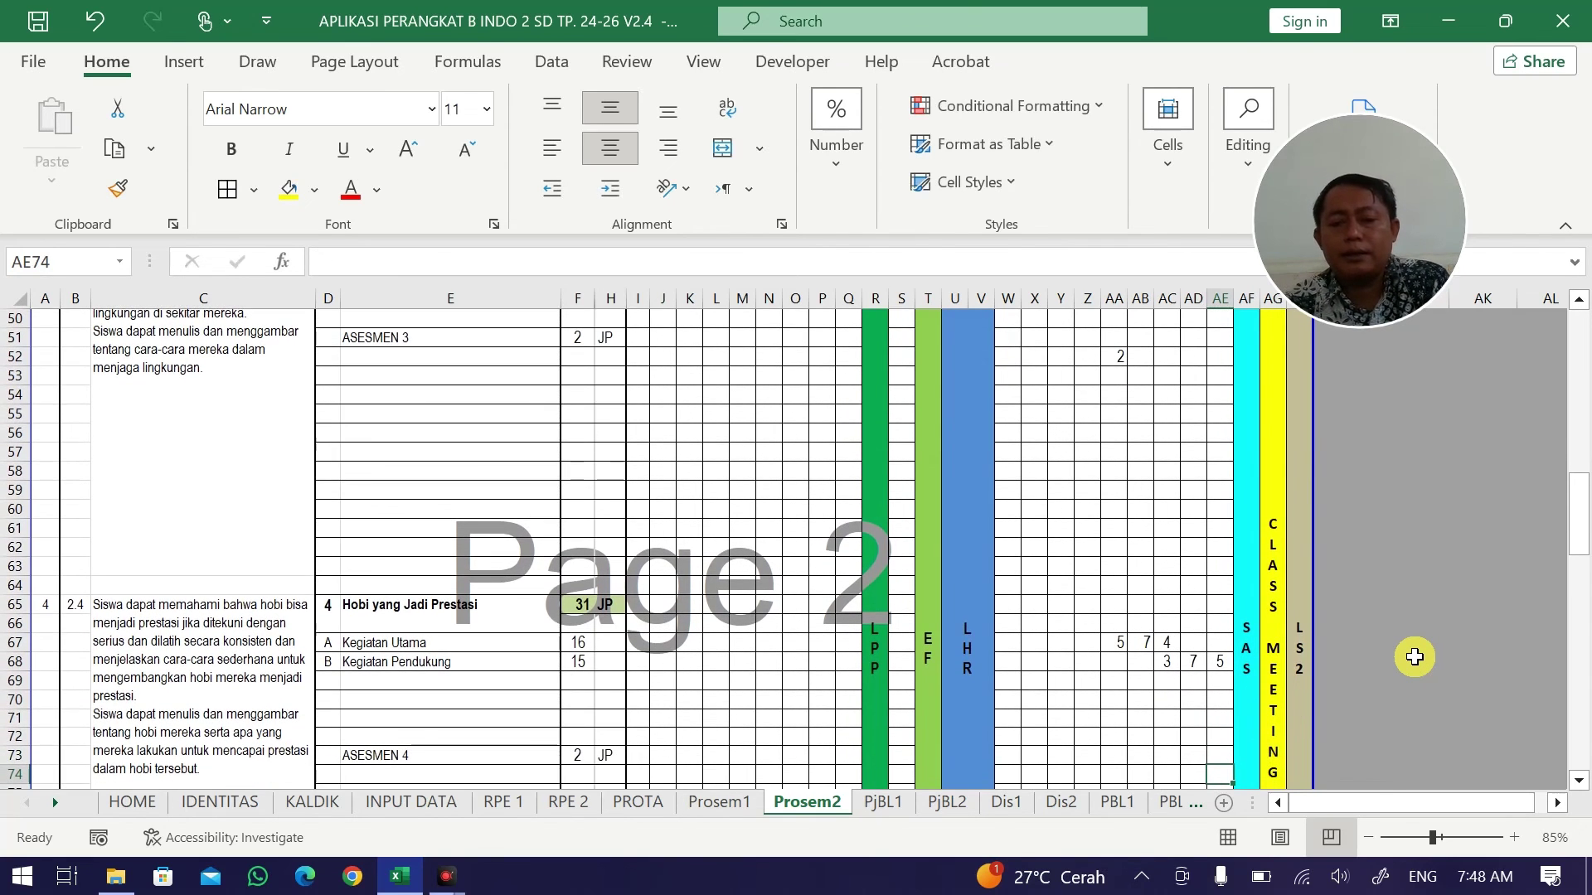
{"action": "type", "text": "2"}
{"action": "key", "text": "Return"}
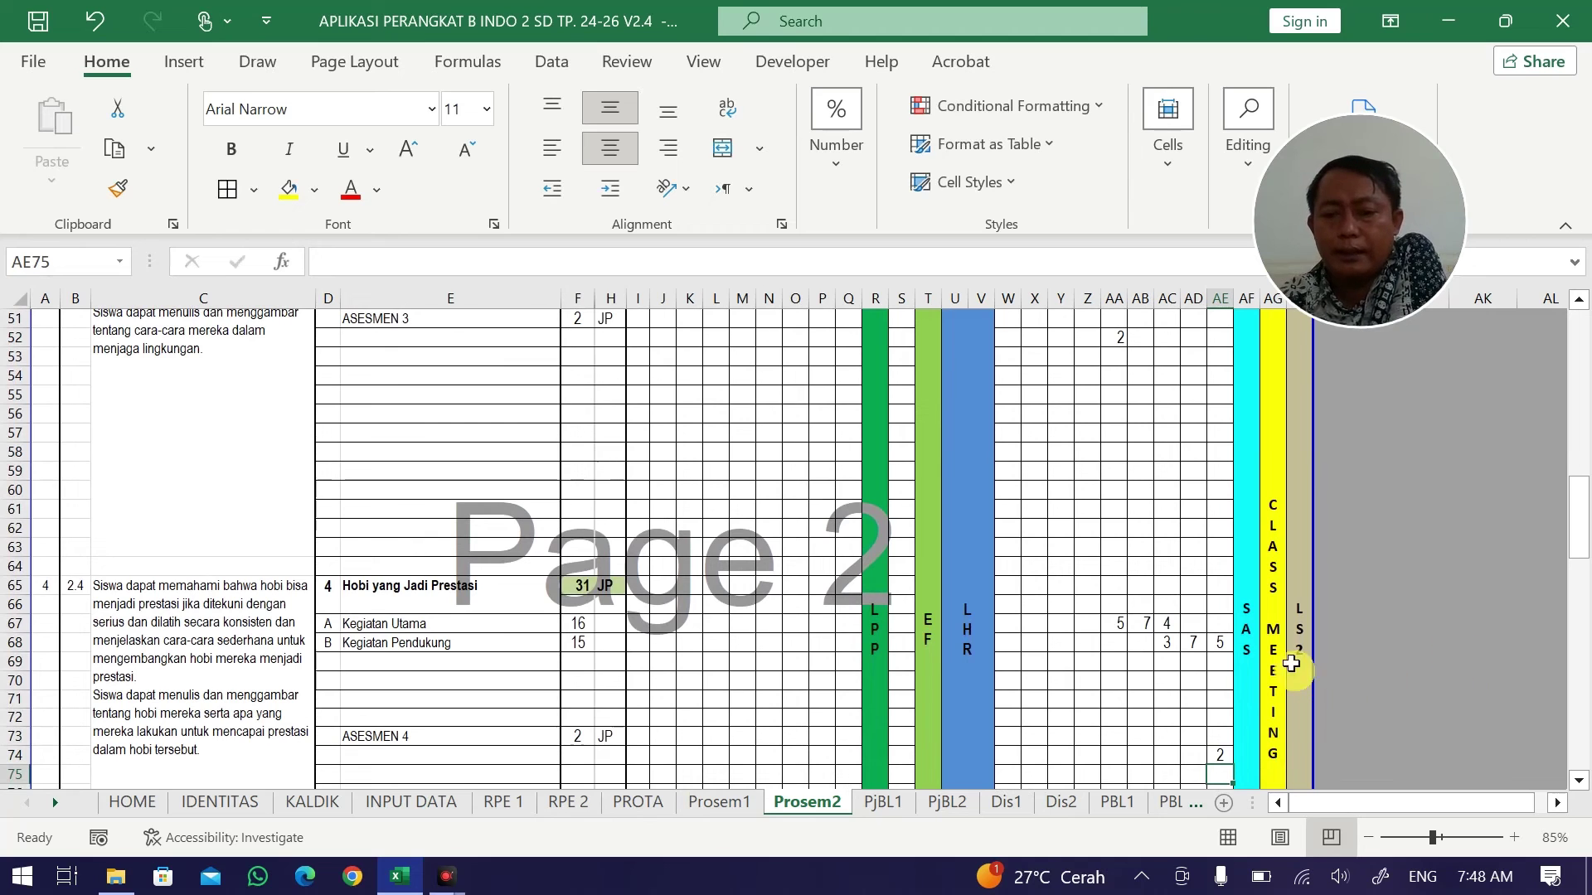
Check the last week's entries, the weekly totals and the overall total in the JUMLAH JAM PELAJARAN row.
{"action": "left_click_drag", "start_coordinate": [1222, 638], "coordinate": [1220, 775]}
{"action": "scroll", "coordinate": [1013, 764], "scroll_direction": "down", "scroll_amount": 20}
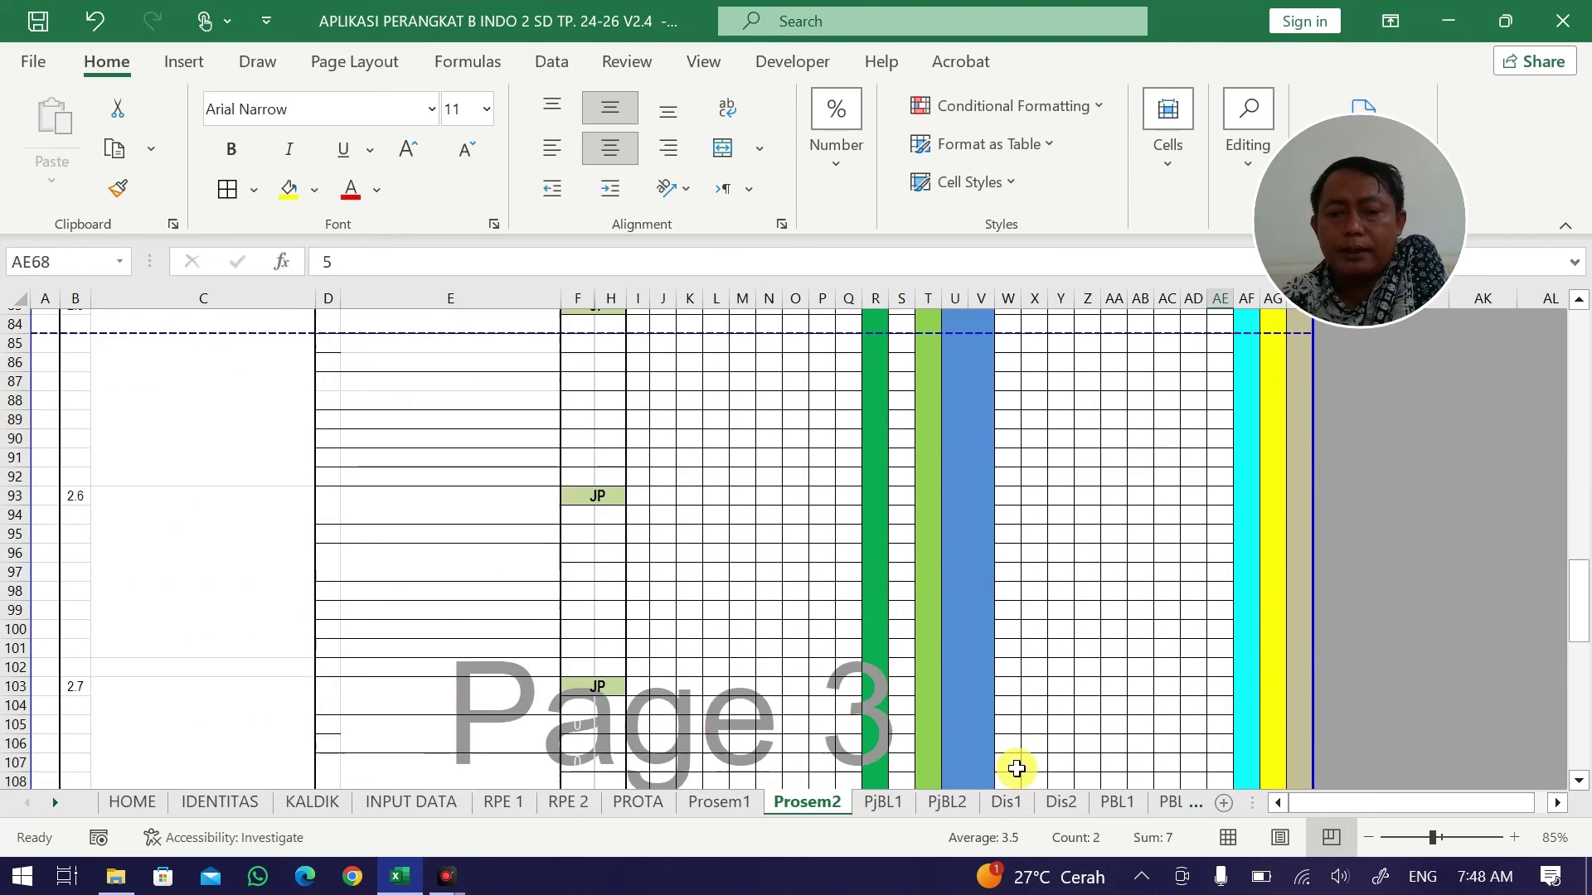
{"action": "scroll", "coordinate": [1016, 770], "scroll_direction": "down", "scroll_amount": 4}
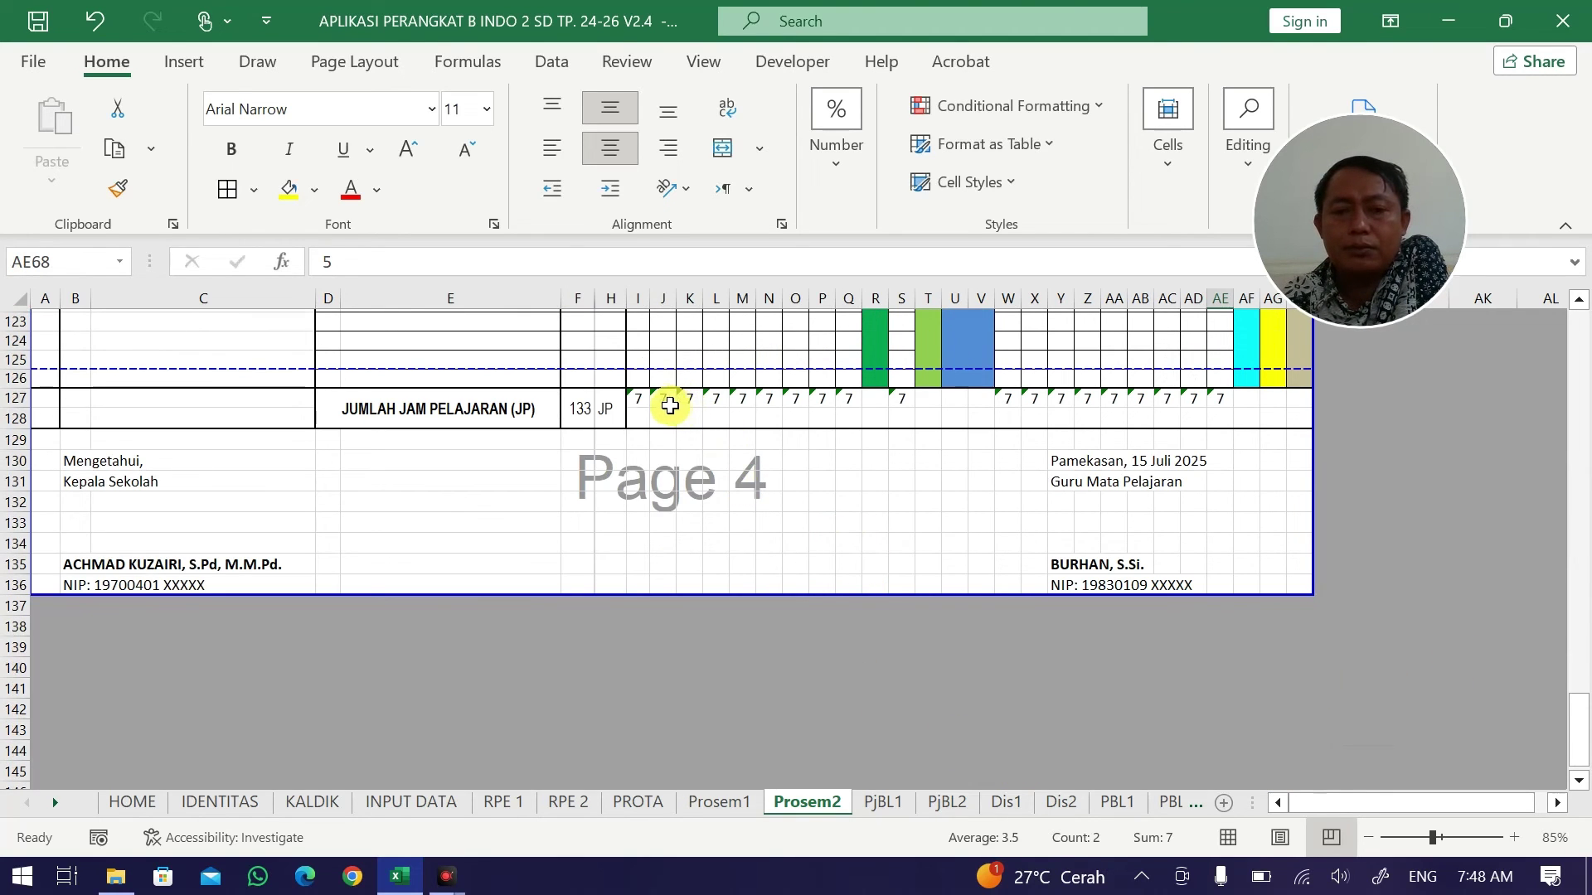
{"action": "left_click_drag", "start_coordinate": [653, 401], "coordinate": [1218, 403]}
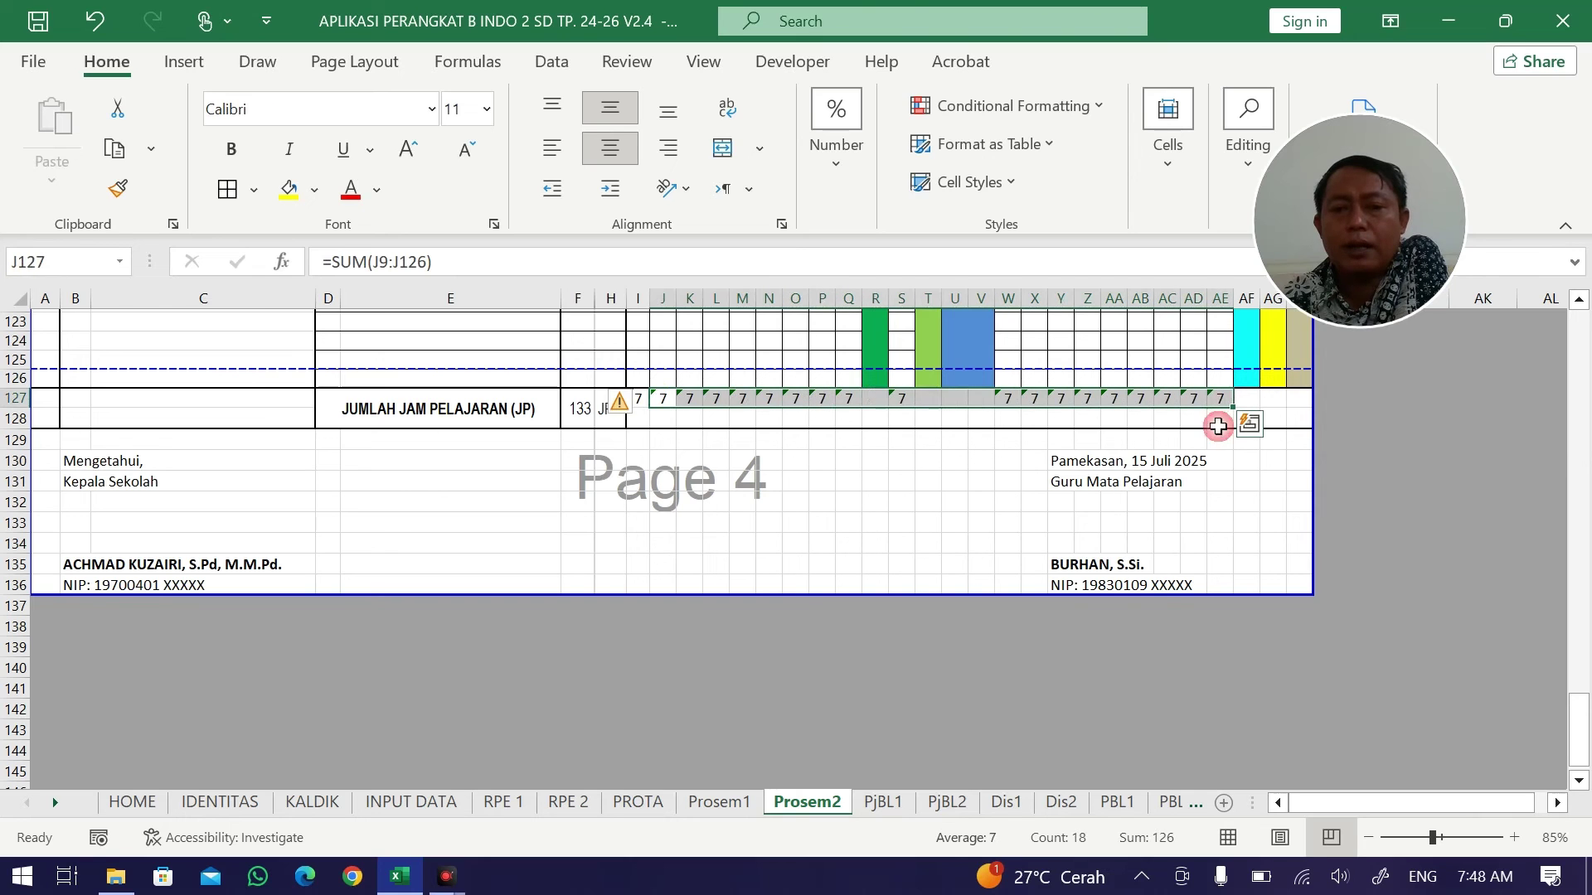
{"action": "left_click", "coordinate": [845, 543]}
{"action": "left_click", "coordinate": [578, 407]}
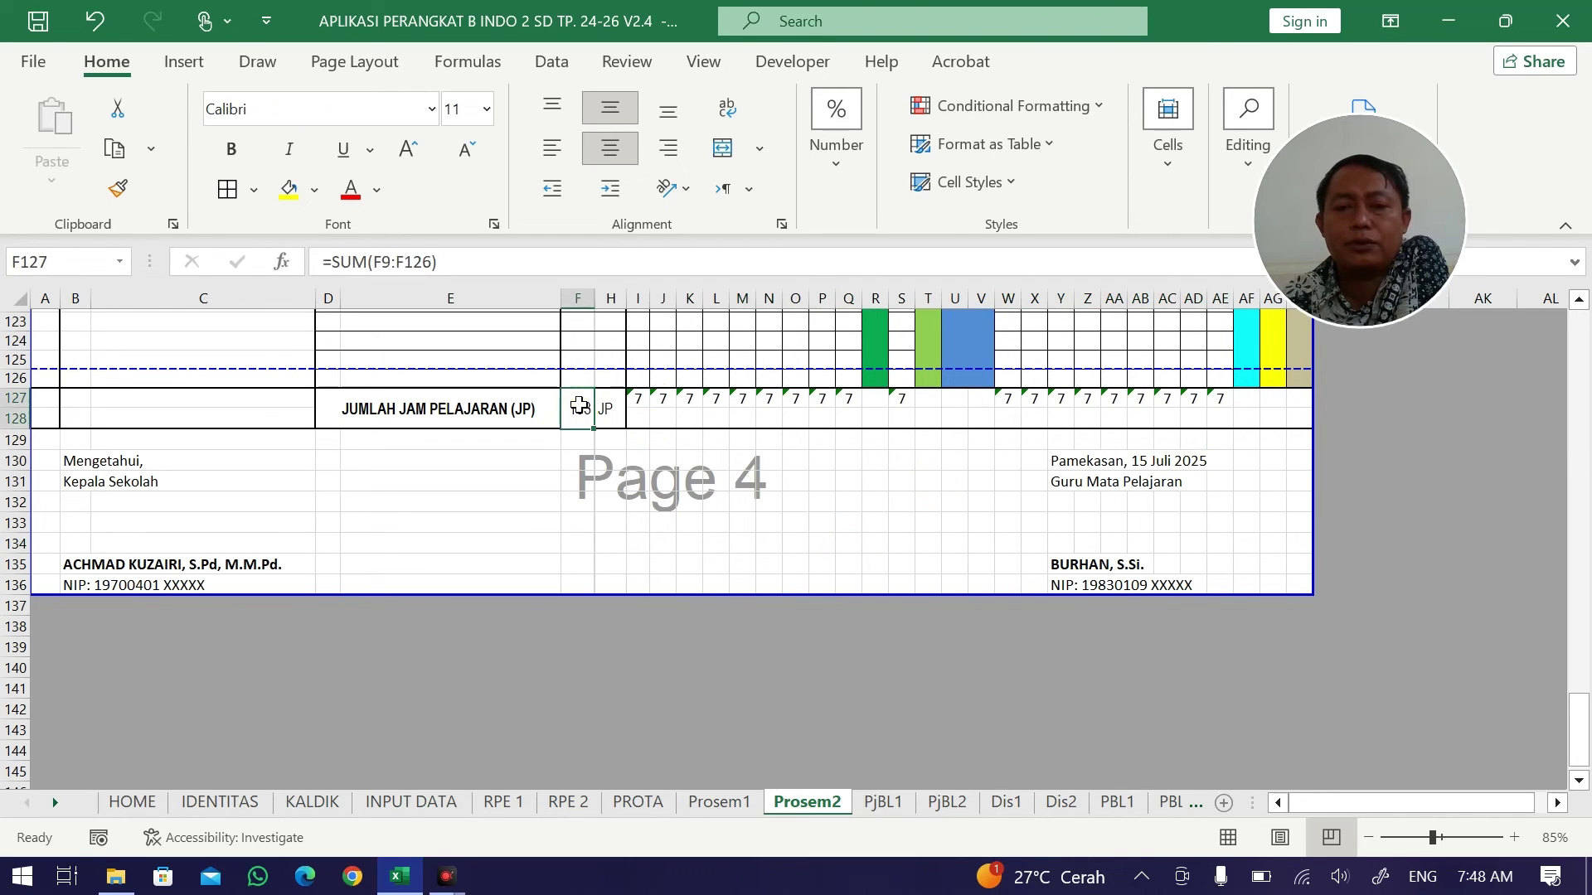
{"action": "scroll", "coordinate": [799, 489], "scroll_direction": "up", "scroll_amount": 20}
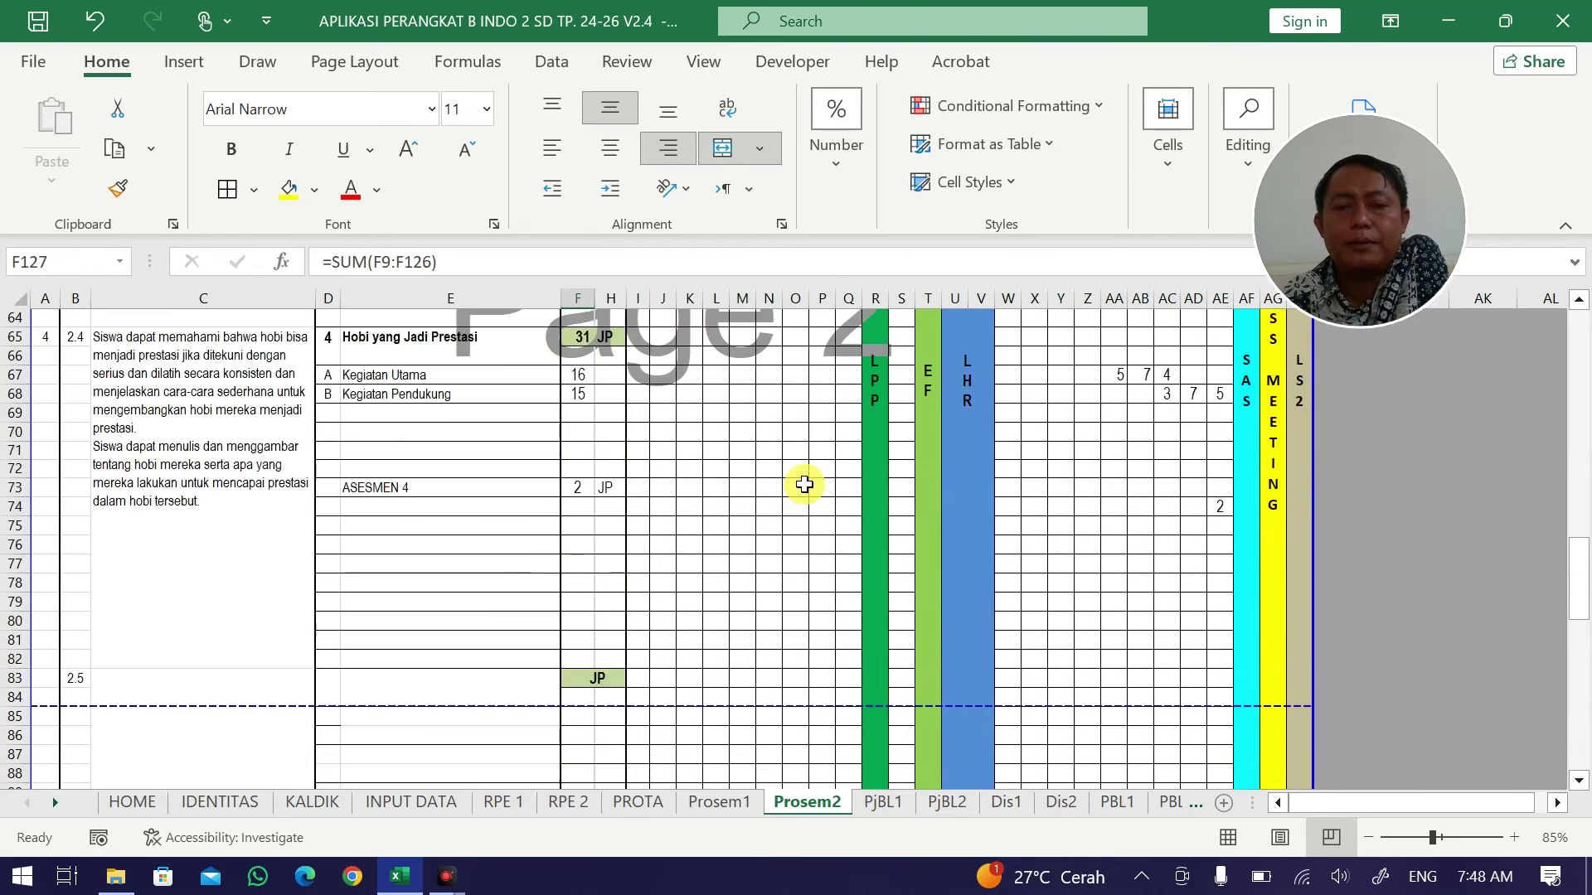
Hide the unused rows 35 to 40, 54 to 64 and 75 to 125 together.
{"action": "scroll", "coordinate": [791, 492], "scroll_direction": "down", "scroll_amount": 5}
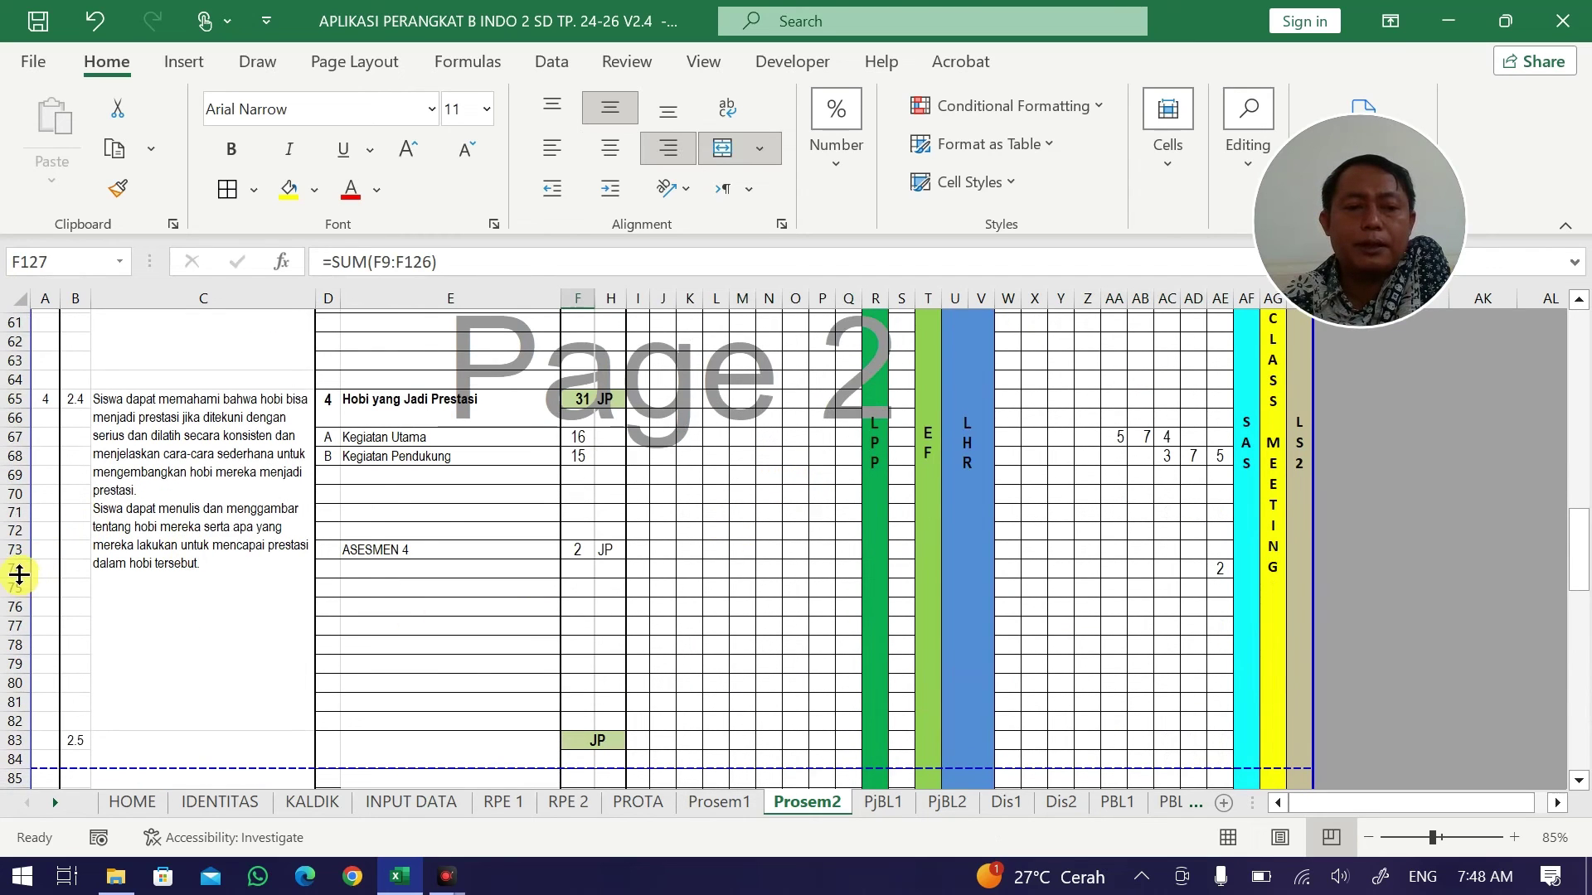
{"action": "left_click_drag", "start_coordinate": [19, 574], "coordinate": [113, 597]}
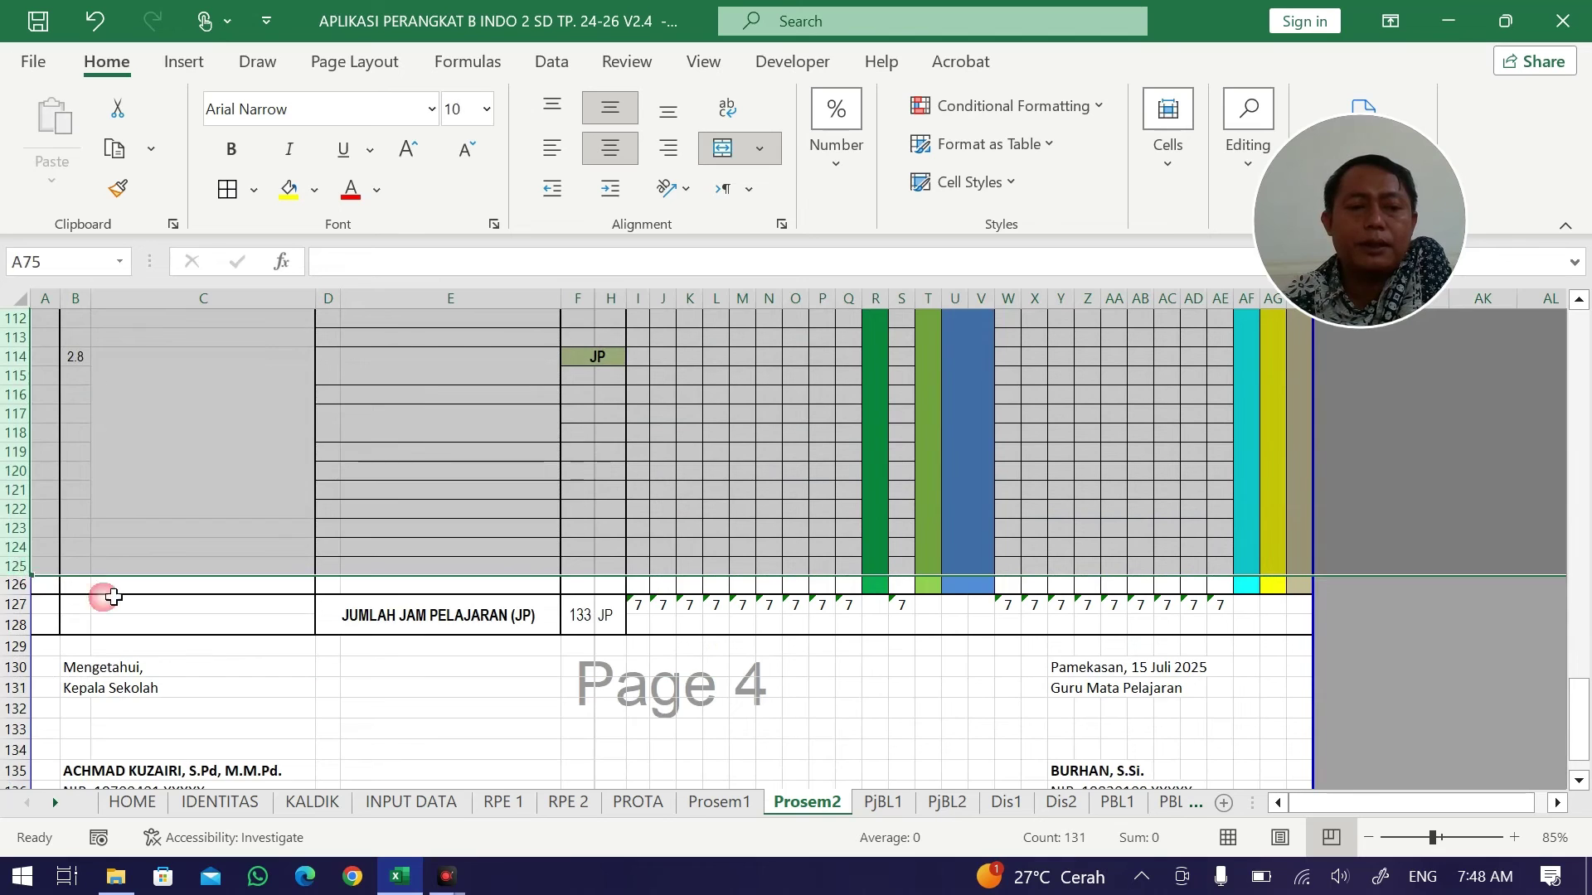
{"action": "scroll", "coordinate": [113, 597], "scroll_direction": "up", "scroll_amount": 20}
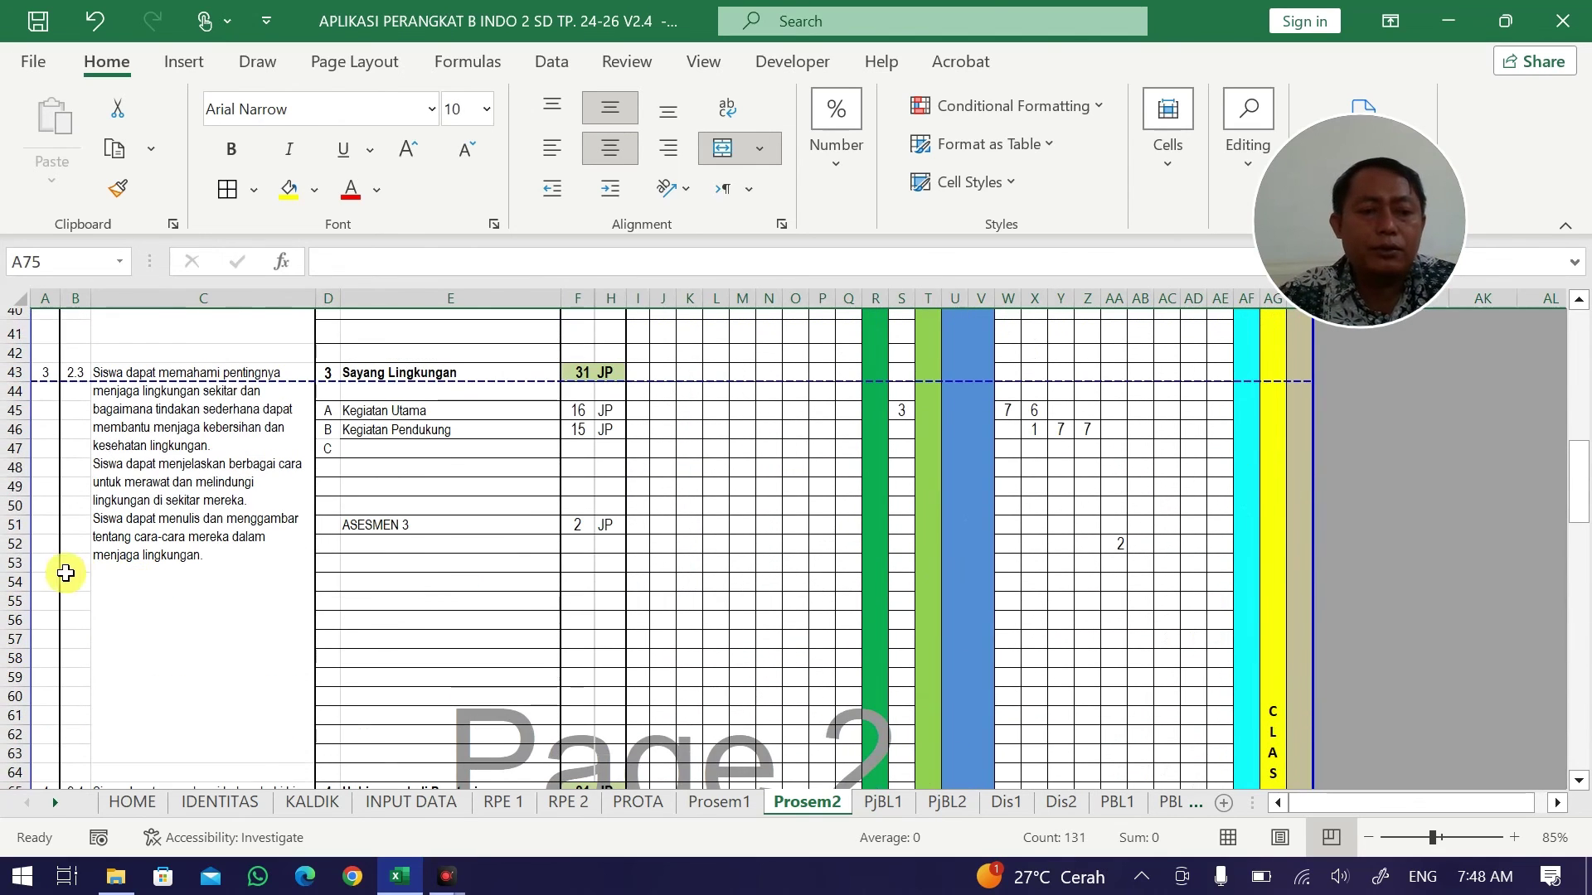
{"action": "left_click_drag", "start_coordinate": [10, 583], "coordinate": [5, 759]}
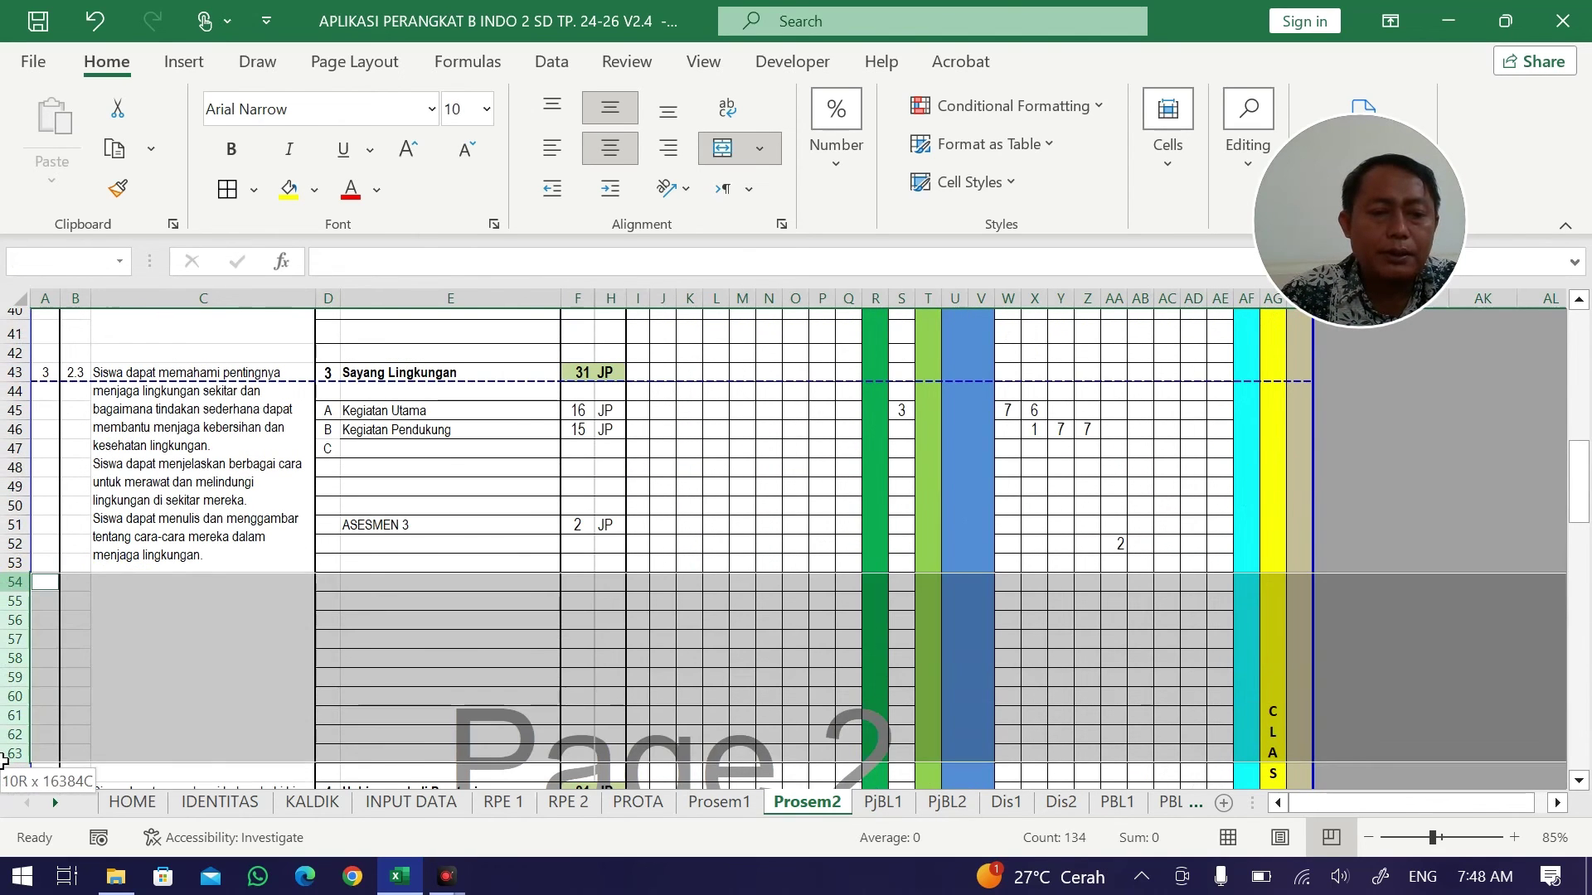
{"action": "scroll", "coordinate": [273, 666], "scroll_direction": "down", "scroll_amount": 3}
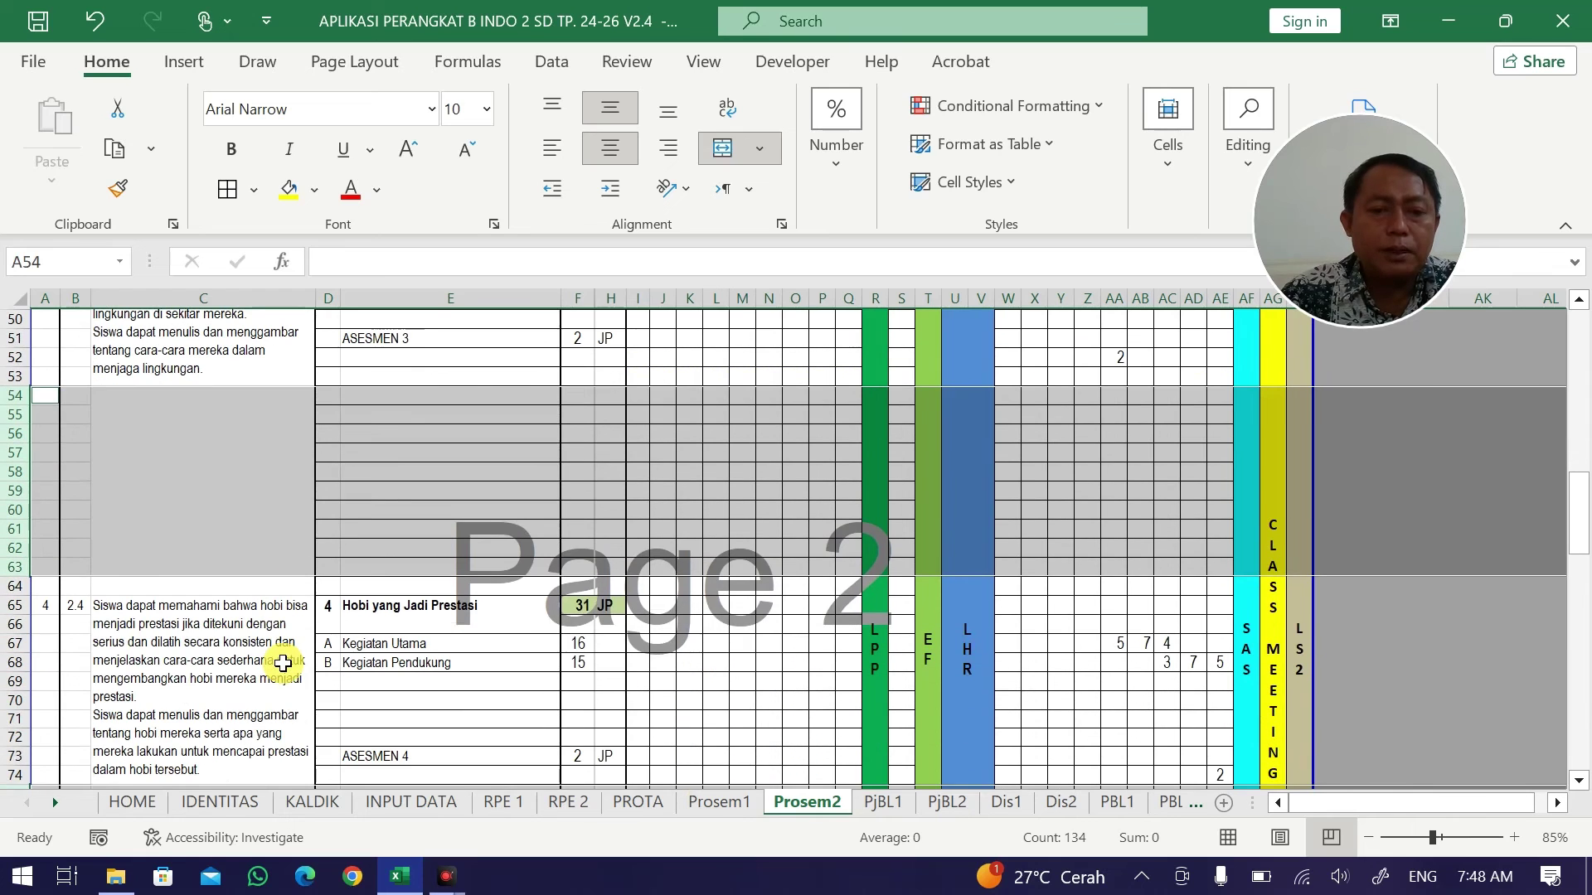
{"action": "left_click", "coordinate": [10, 586], "text": "ctrl"}
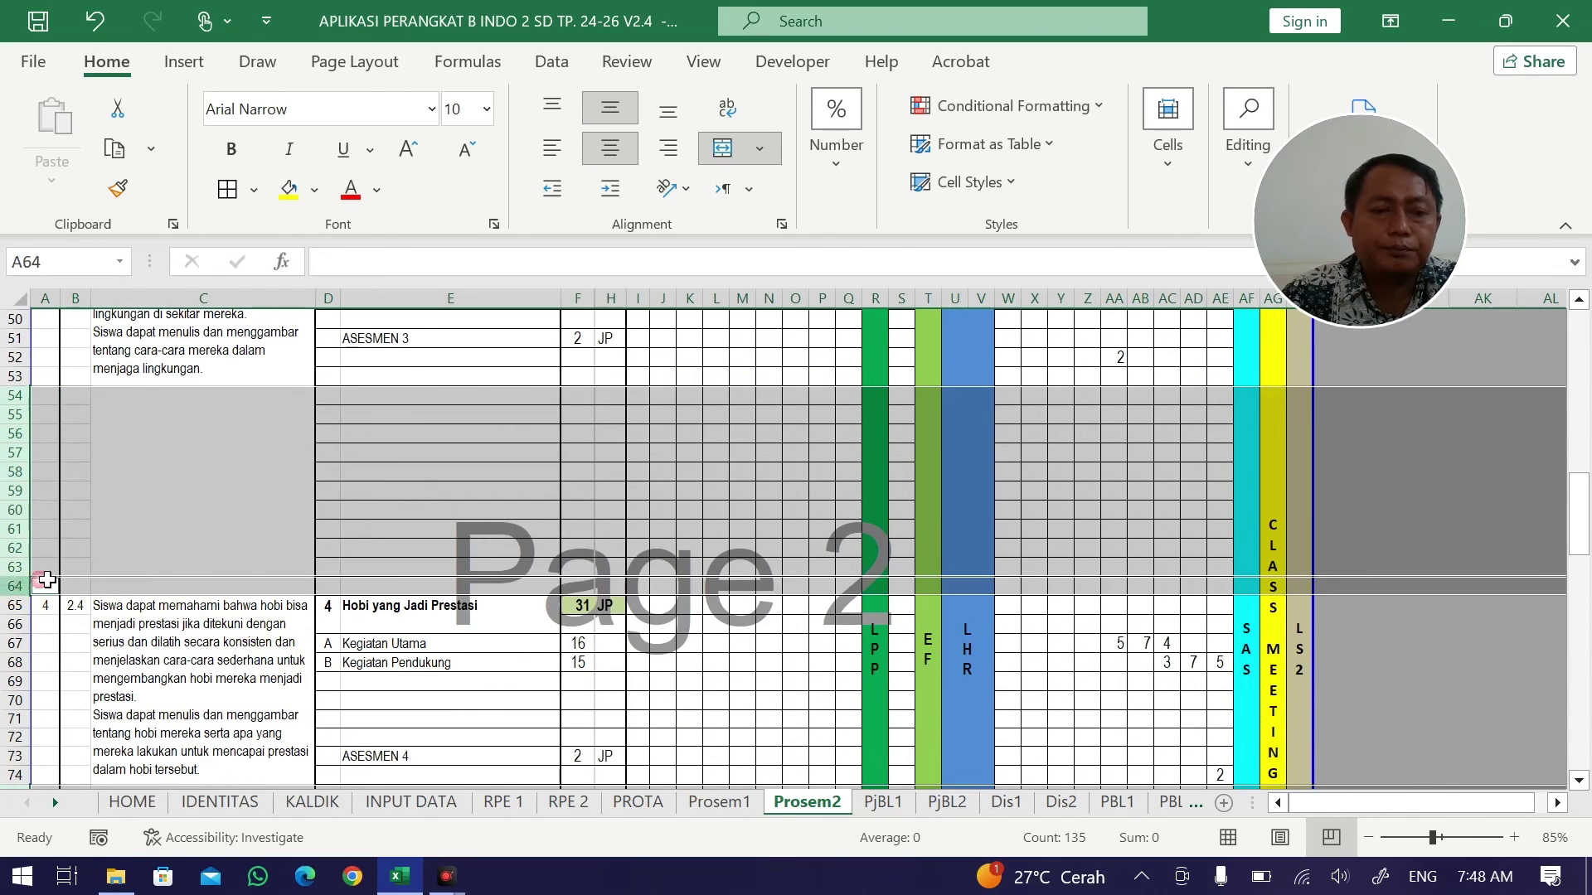
{"action": "scroll", "coordinate": [393, 562], "scroll_direction": "up", "scroll_amount": 3}
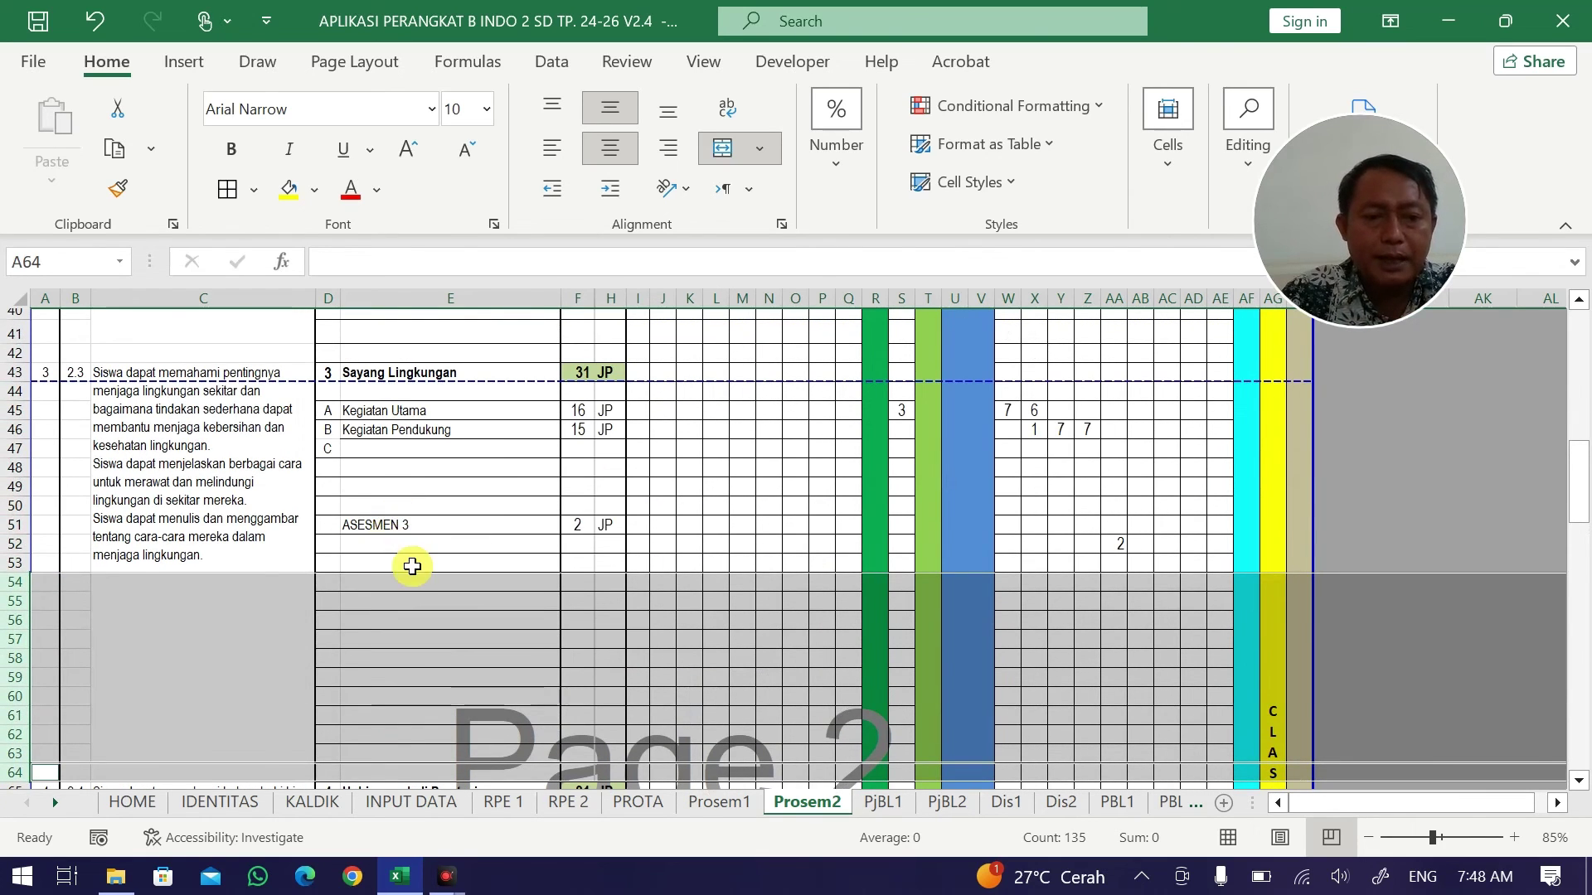
{"action": "scroll", "coordinate": [402, 572], "scroll_direction": "up", "scroll_amount": 4}
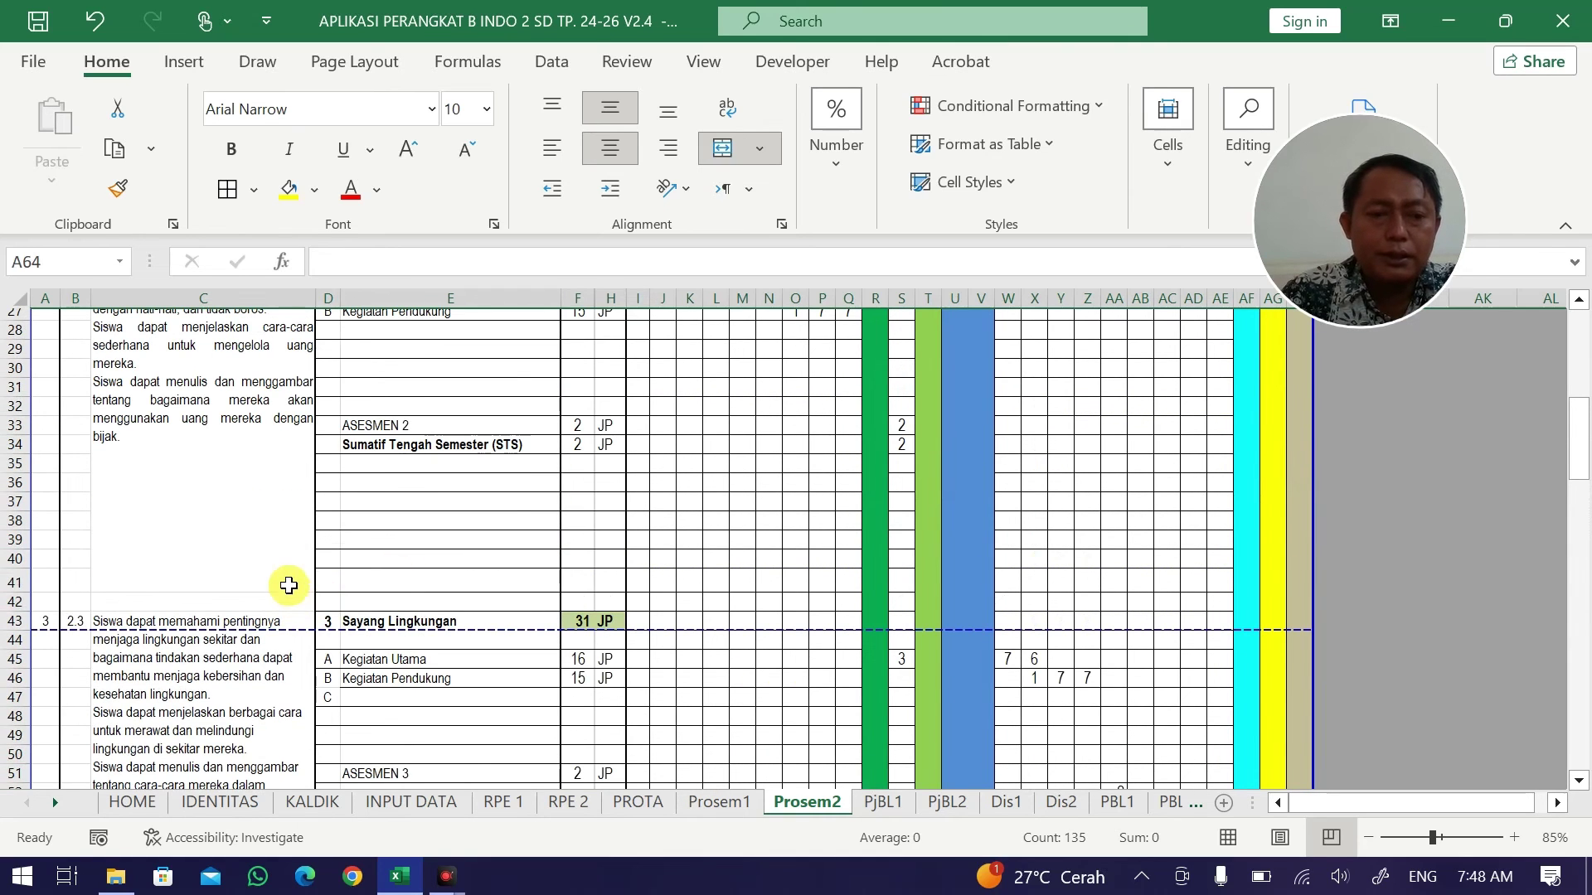
{"action": "scroll", "coordinate": [191, 638], "scroll_direction": "up", "scroll_amount": 1}
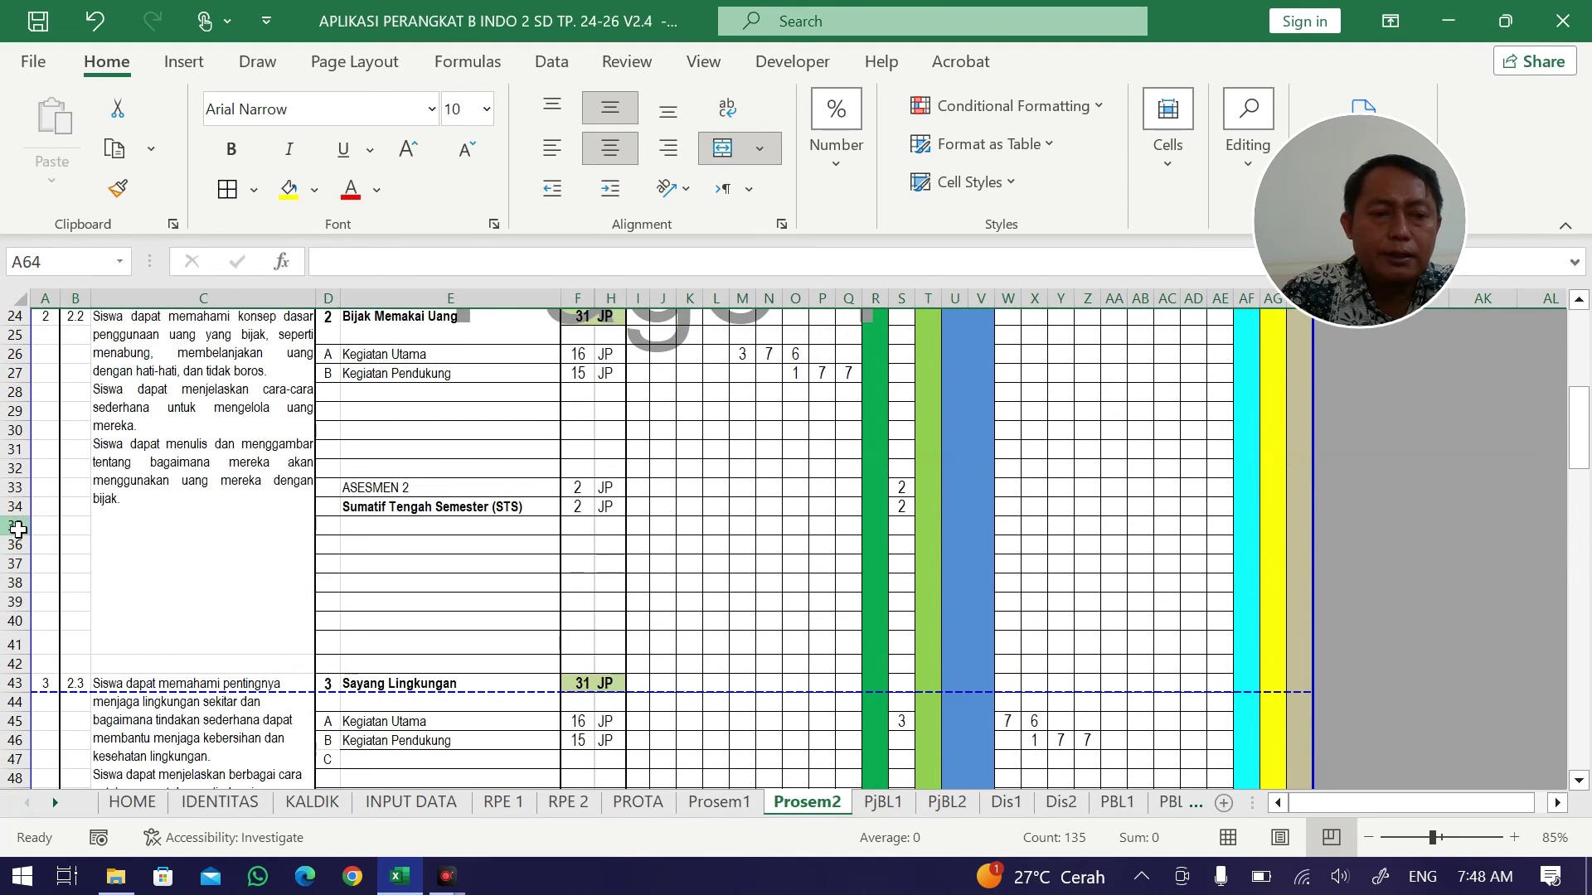
{"action": "left_click_drag", "start_coordinate": [18, 529], "coordinate": [9, 623]}
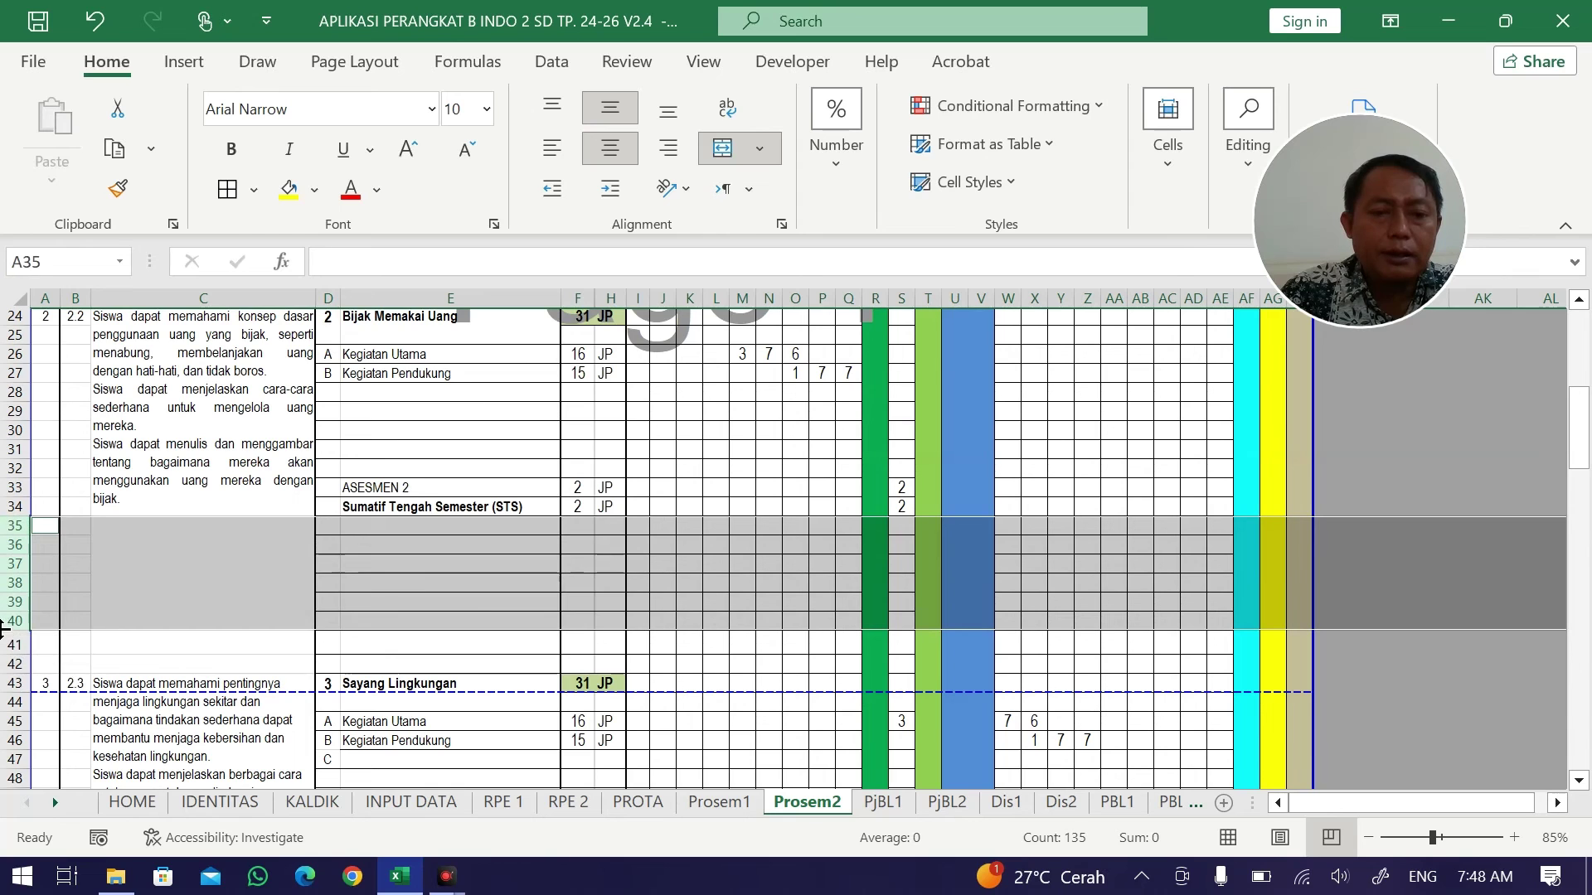
{"action": "scroll", "coordinate": [4, 606], "scroll_direction": "up", "scroll_amount": 7}
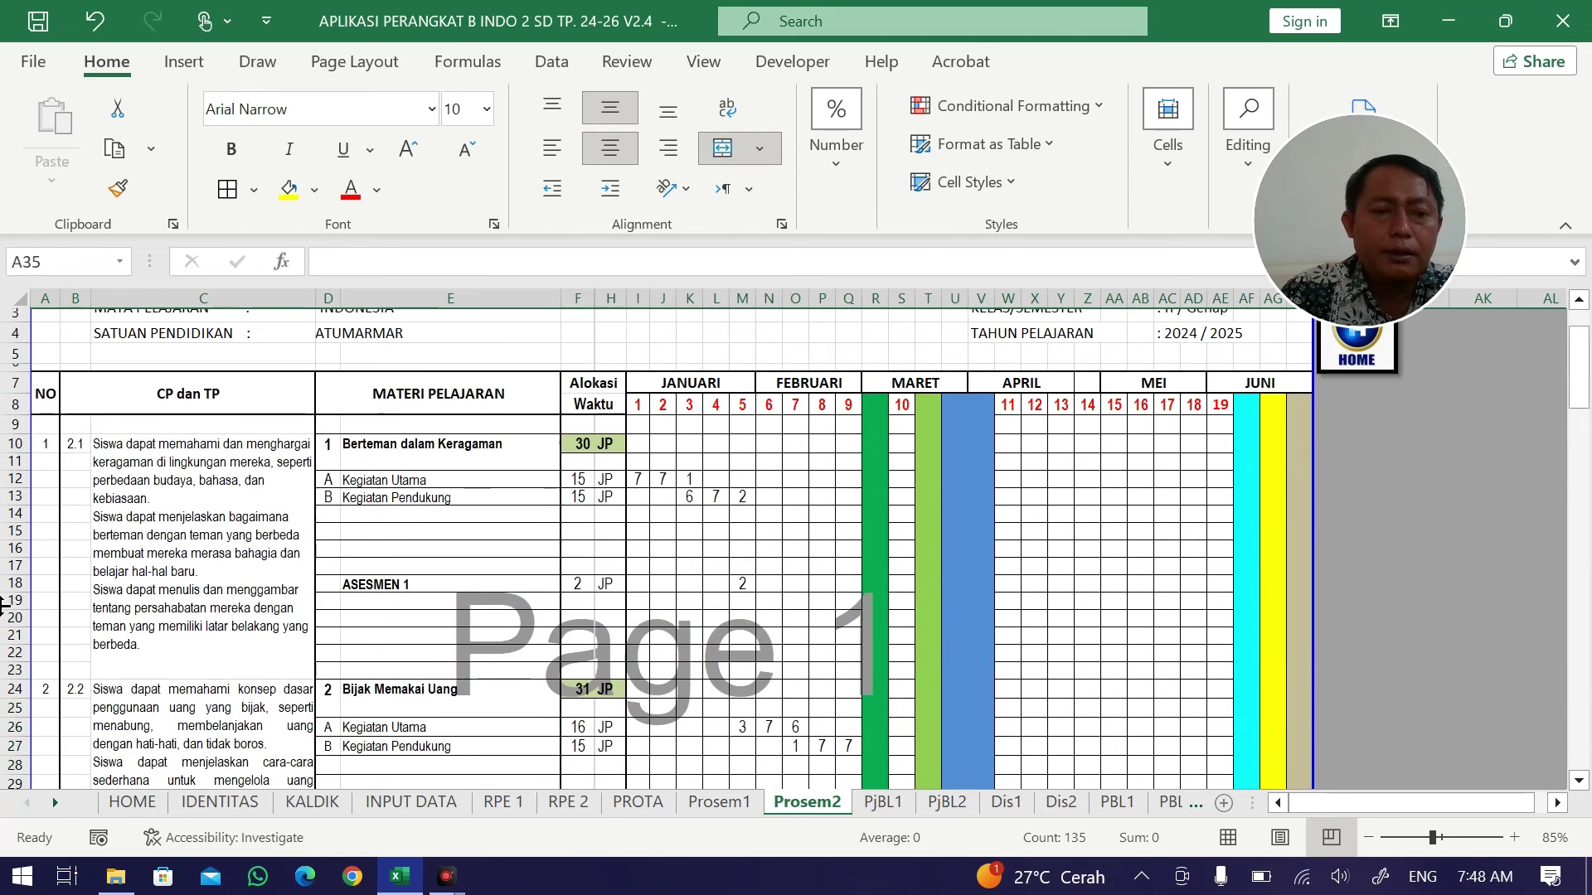
{"action": "scroll", "coordinate": [3, 627], "scroll_direction": "down", "scroll_amount": 6}
{"action": "right_click", "coordinate": [10, 643]}
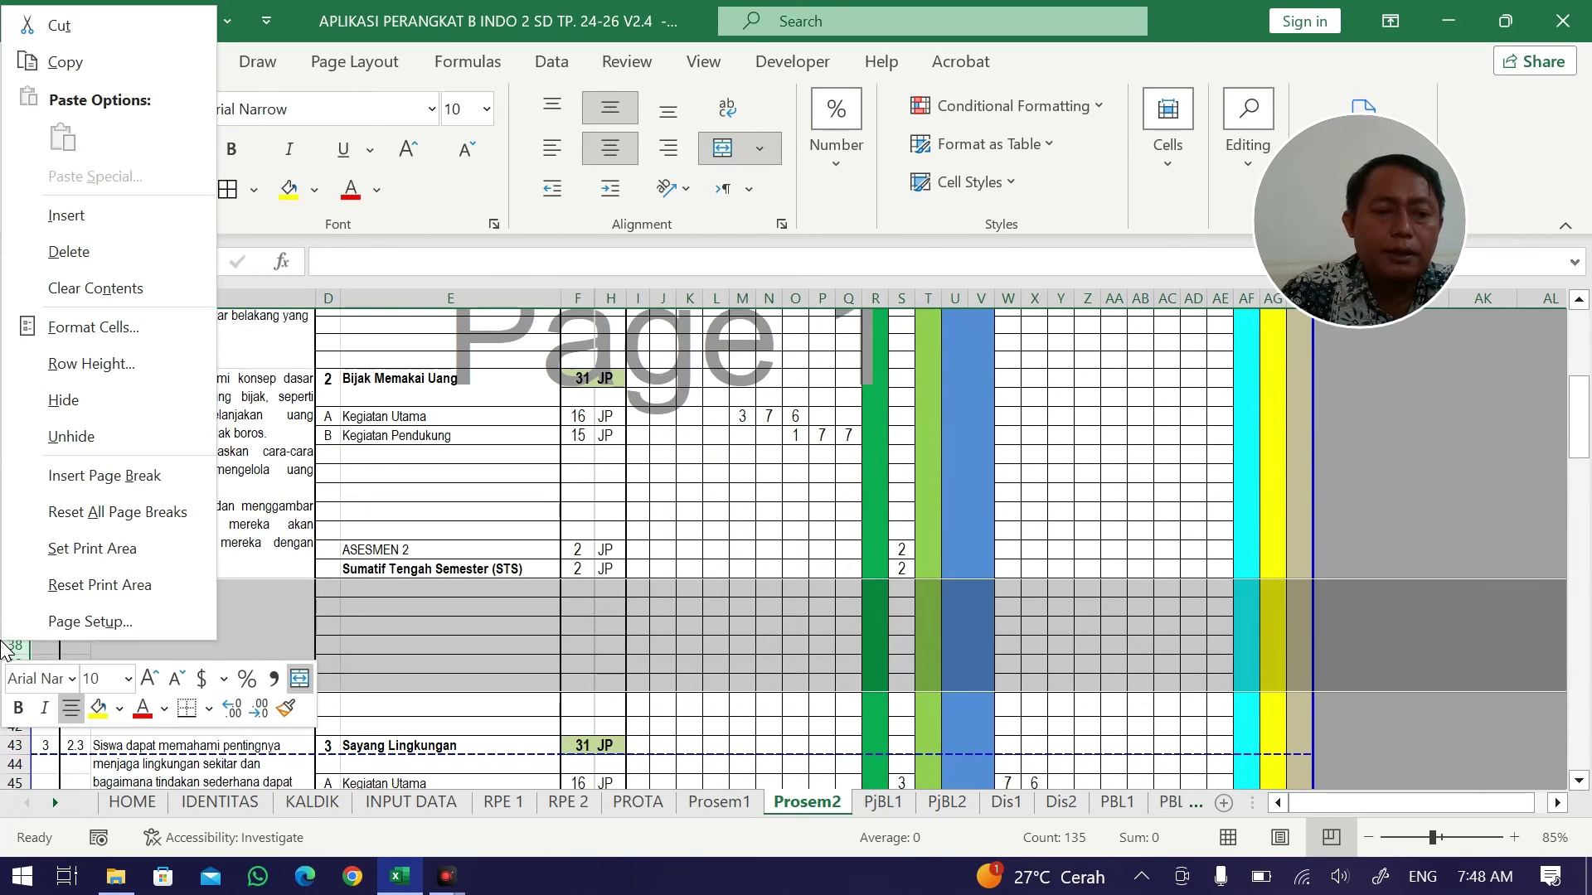
{"action": "left_click", "coordinate": [66, 400]}
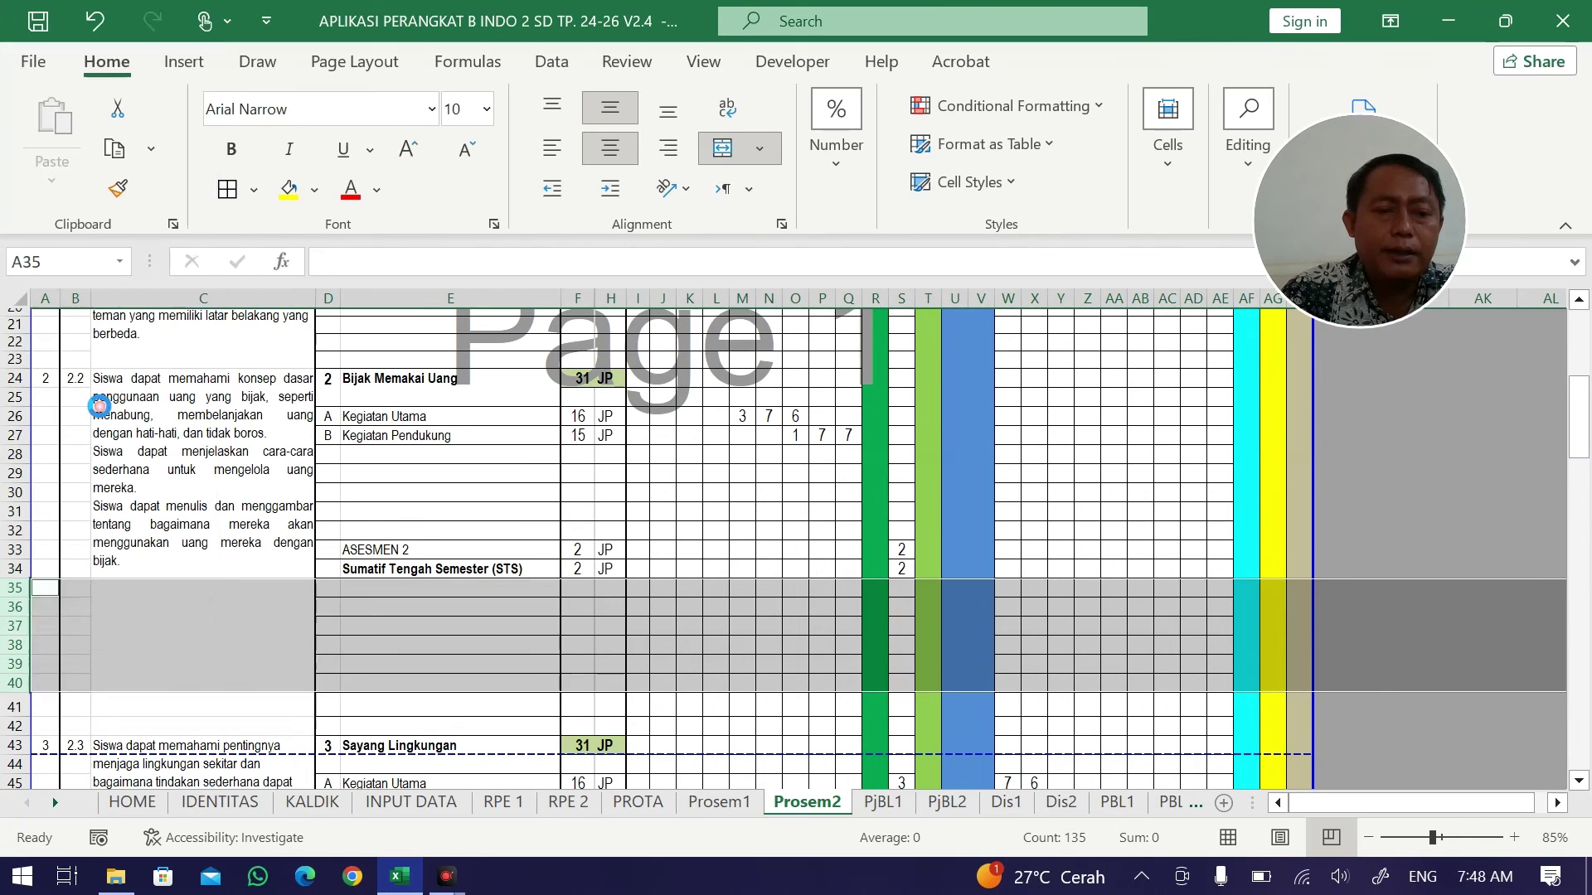
On the Prosem1 sheet, hide the unused rows 20 to 21, 59 to 60 and 75 to 131 together.
{"action": "left_click", "coordinate": [719, 801]}
{"action": "scroll", "coordinate": [53, 675], "scroll_direction": "down", "scroll_amount": 3}
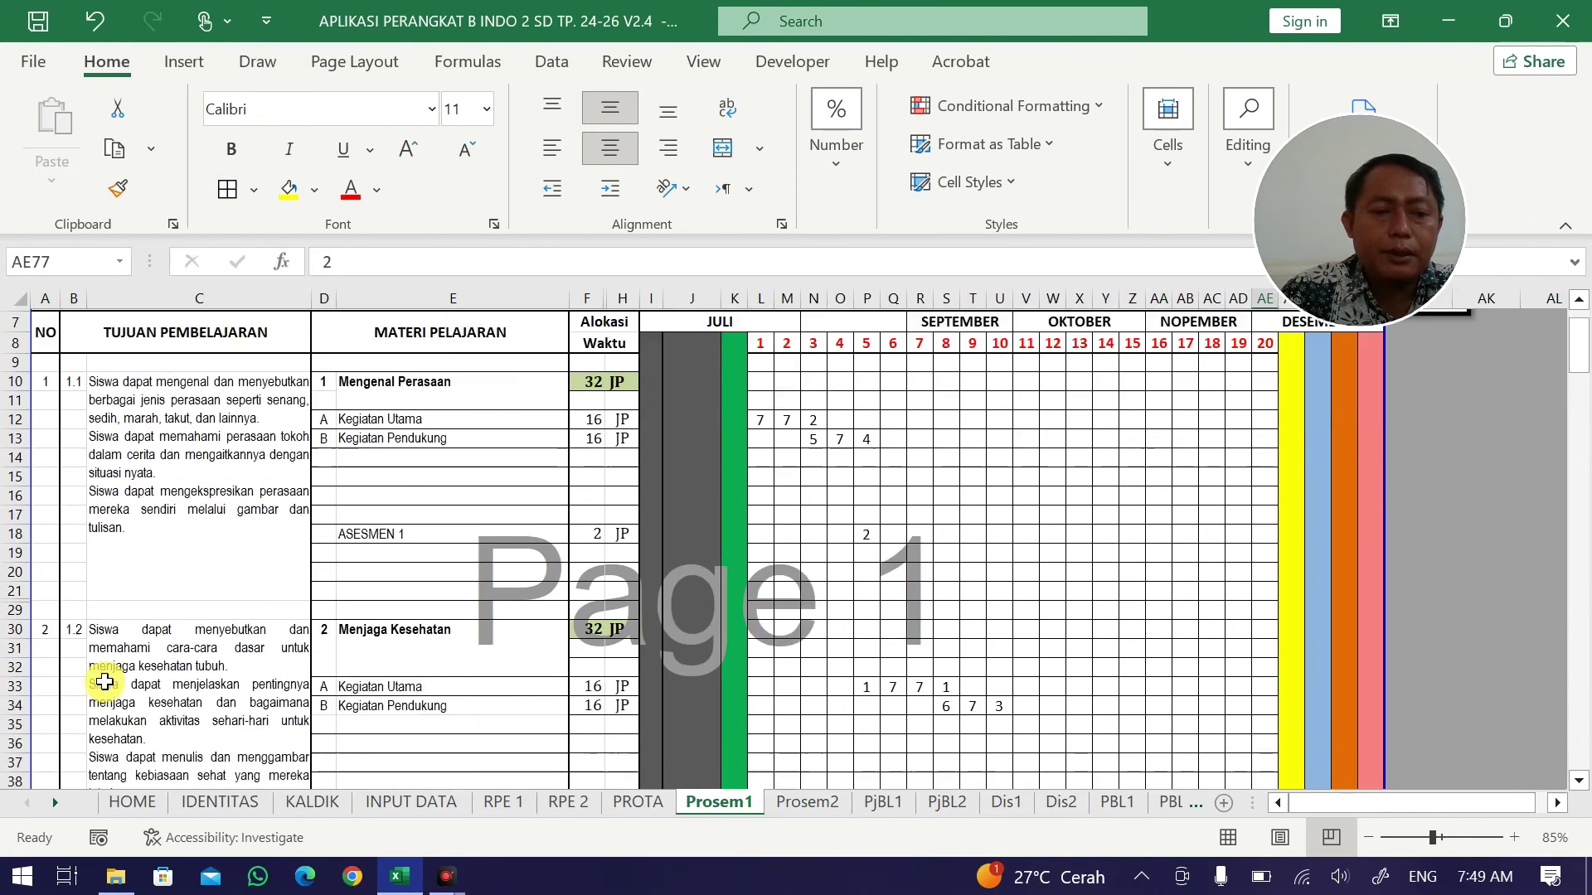
{"action": "left_click_drag", "start_coordinate": [15, 509], "coordinate": [14, 528]}
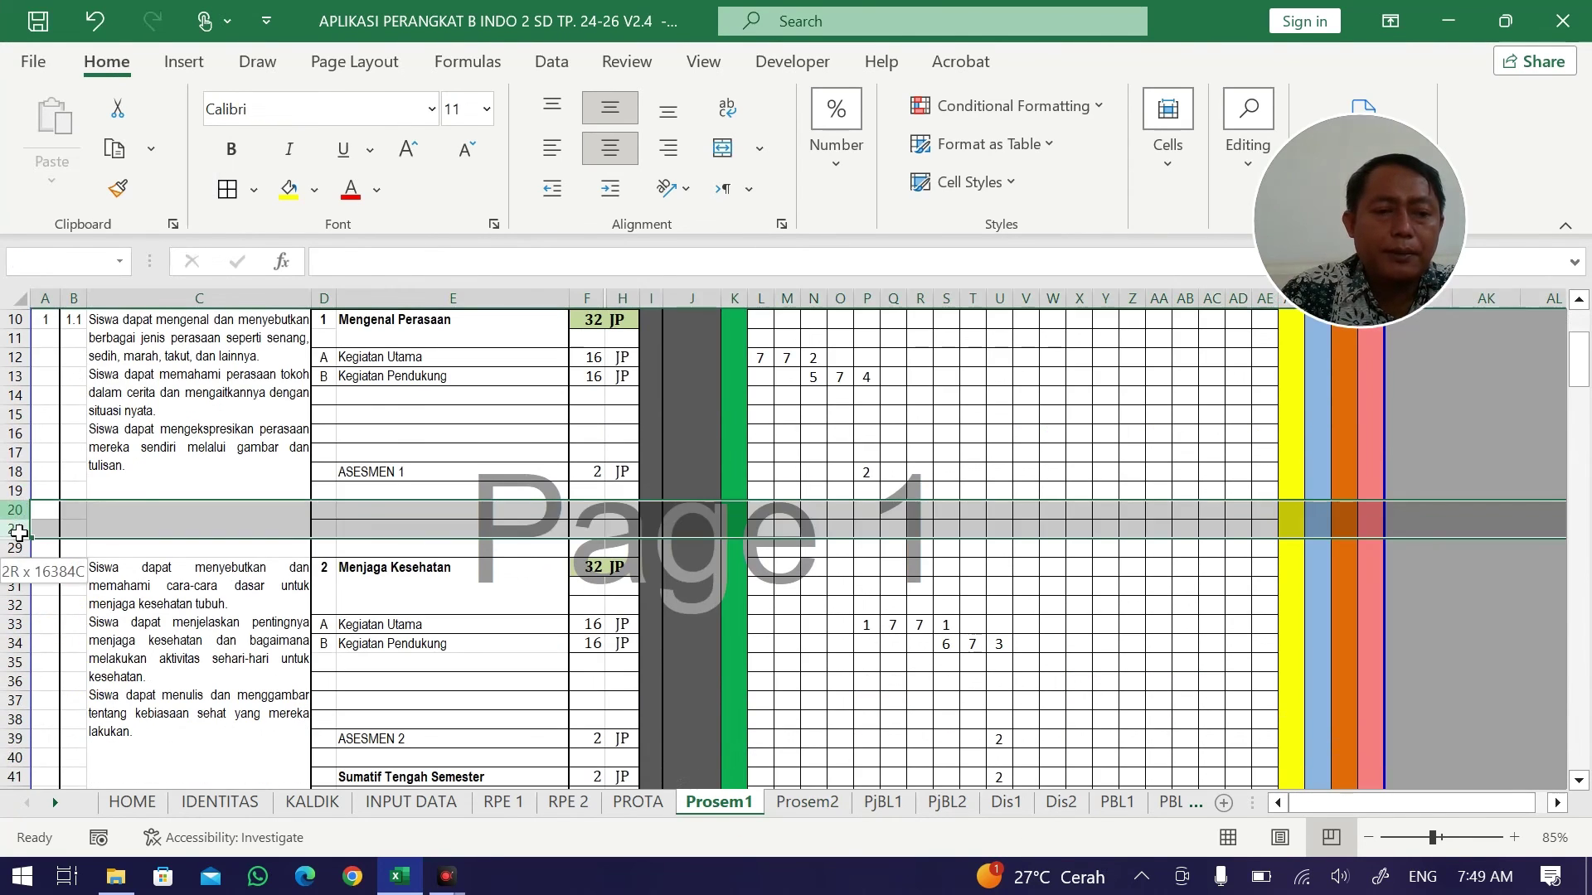
{"action": "scroll", "coordinate": [279, 638], "scroll_direction": "down", "scroll_amount": 2}
{"action": "scroll", "coordinate": [142, 614], "scroll_direction": "down", "scroll_amount": 8}
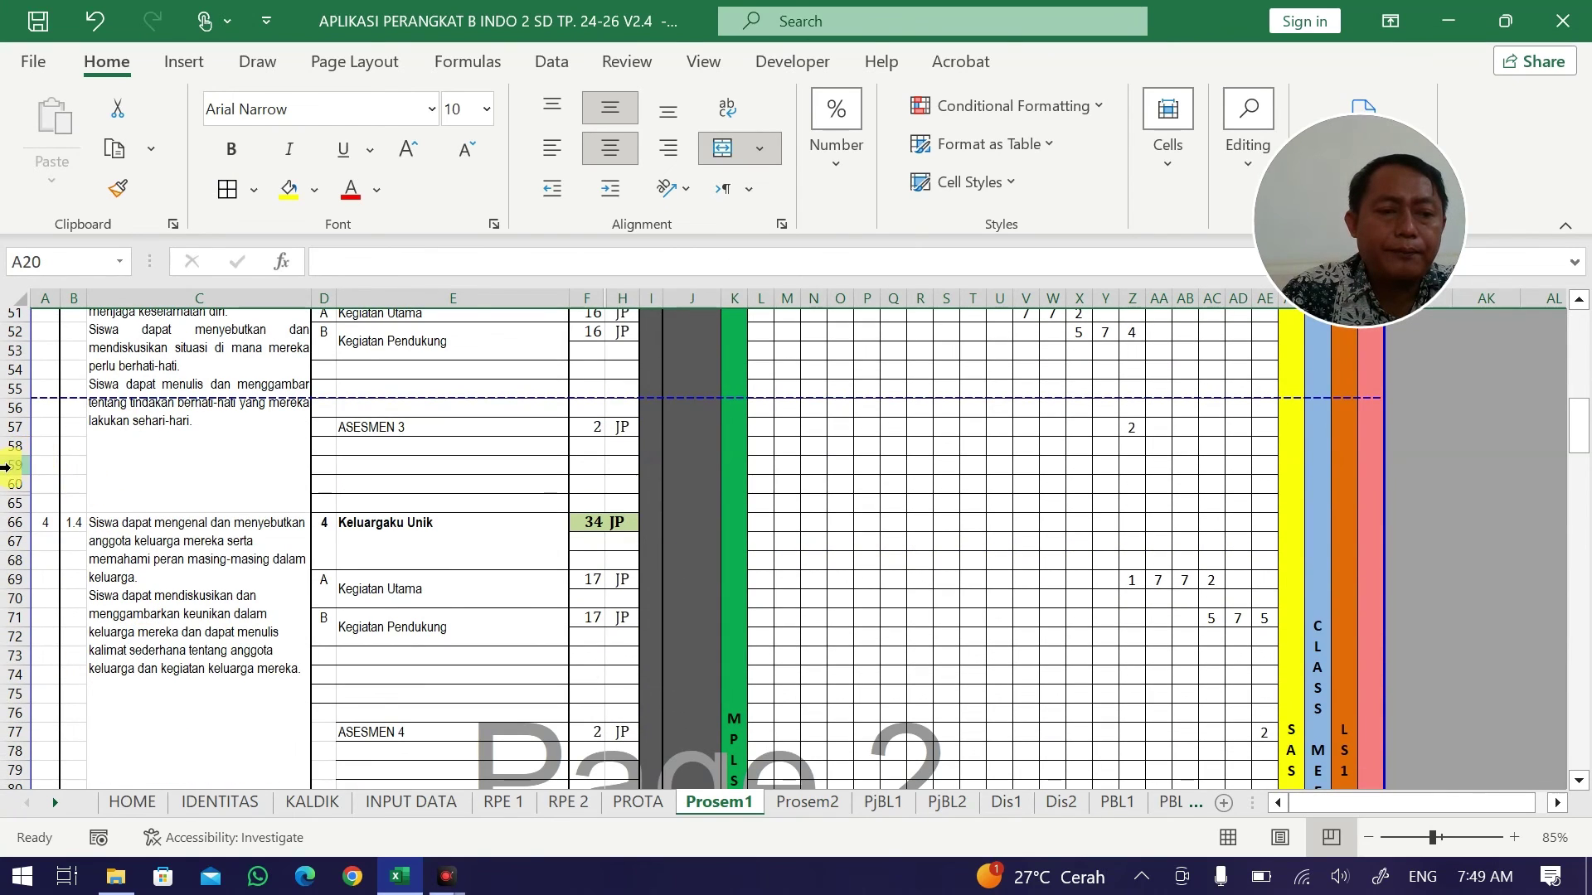
{"action": "mouse_move", "coordinate": [9, 469]}
{"action": "left_mouse_down"}
{"action": "mouse_move", "coordinate": [10, 518]}
{"action": "mouse_move", "coordinate": [12, 486]}
{"action": "left_mouse_up"}
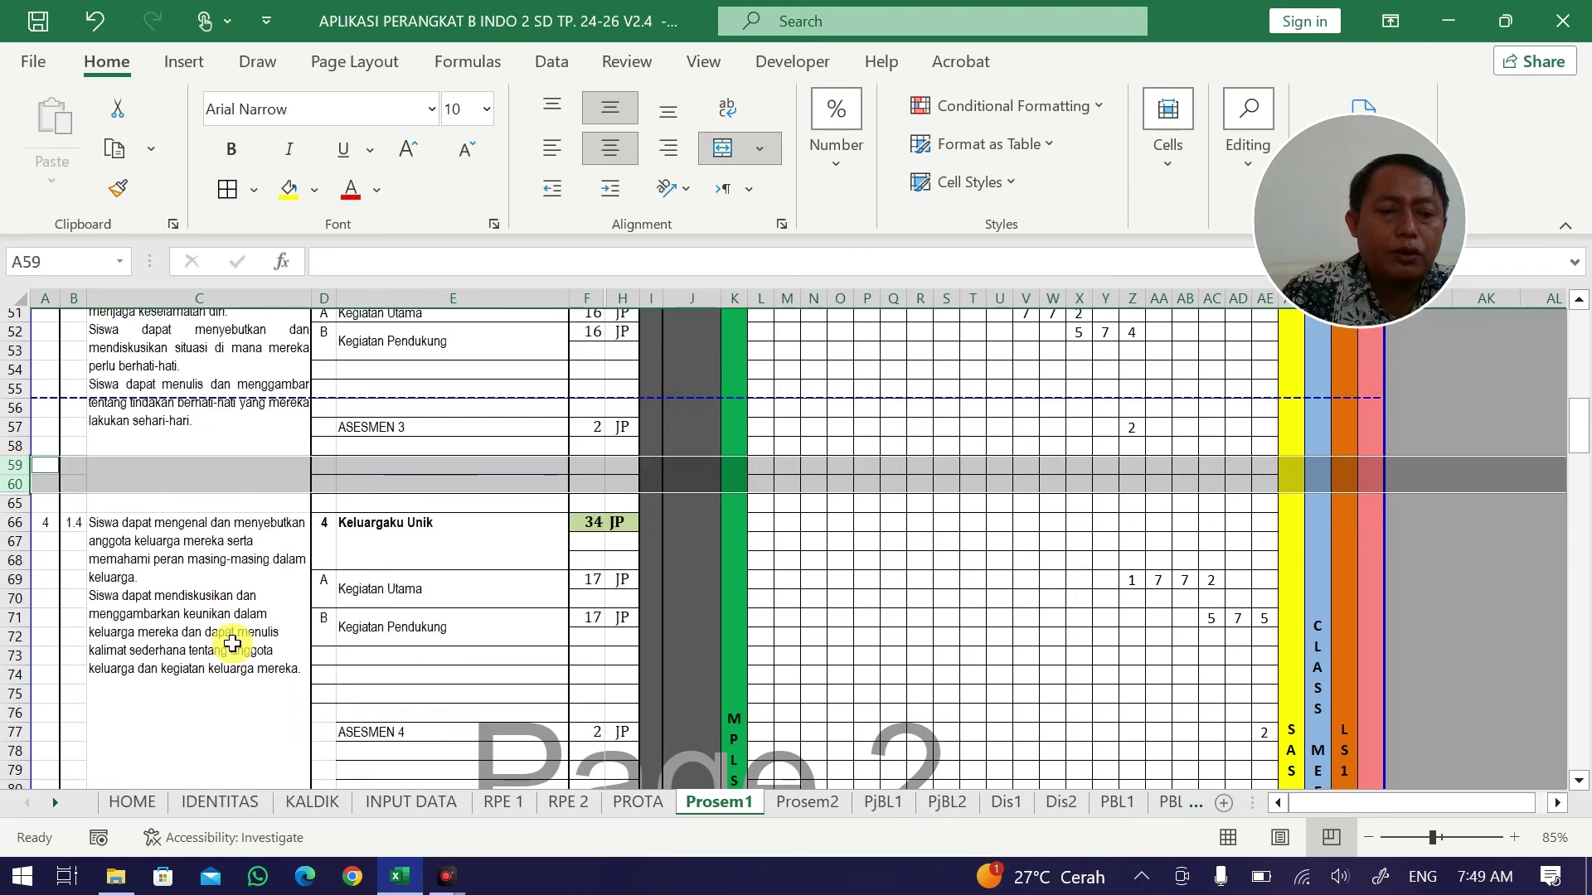
{"action": "scroll", "coordinate": [232, 644], "scroll_direction": "down", "scroll_amount": 5}
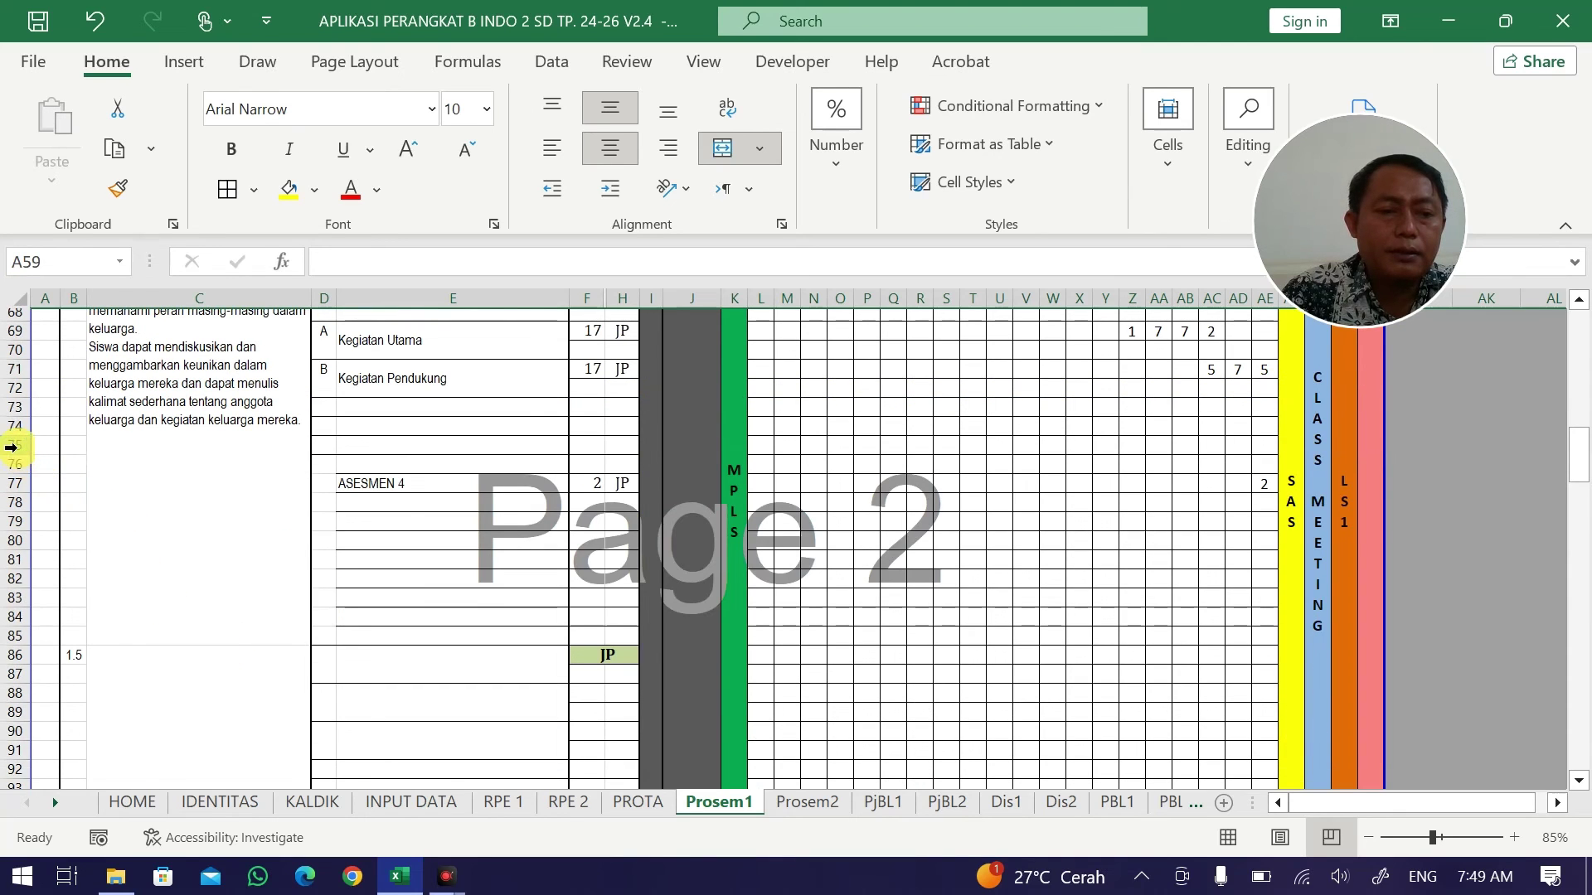
{"action": "left_click_drag", "start_coordinate": [10, 447], "coordinate": [36, 517]}
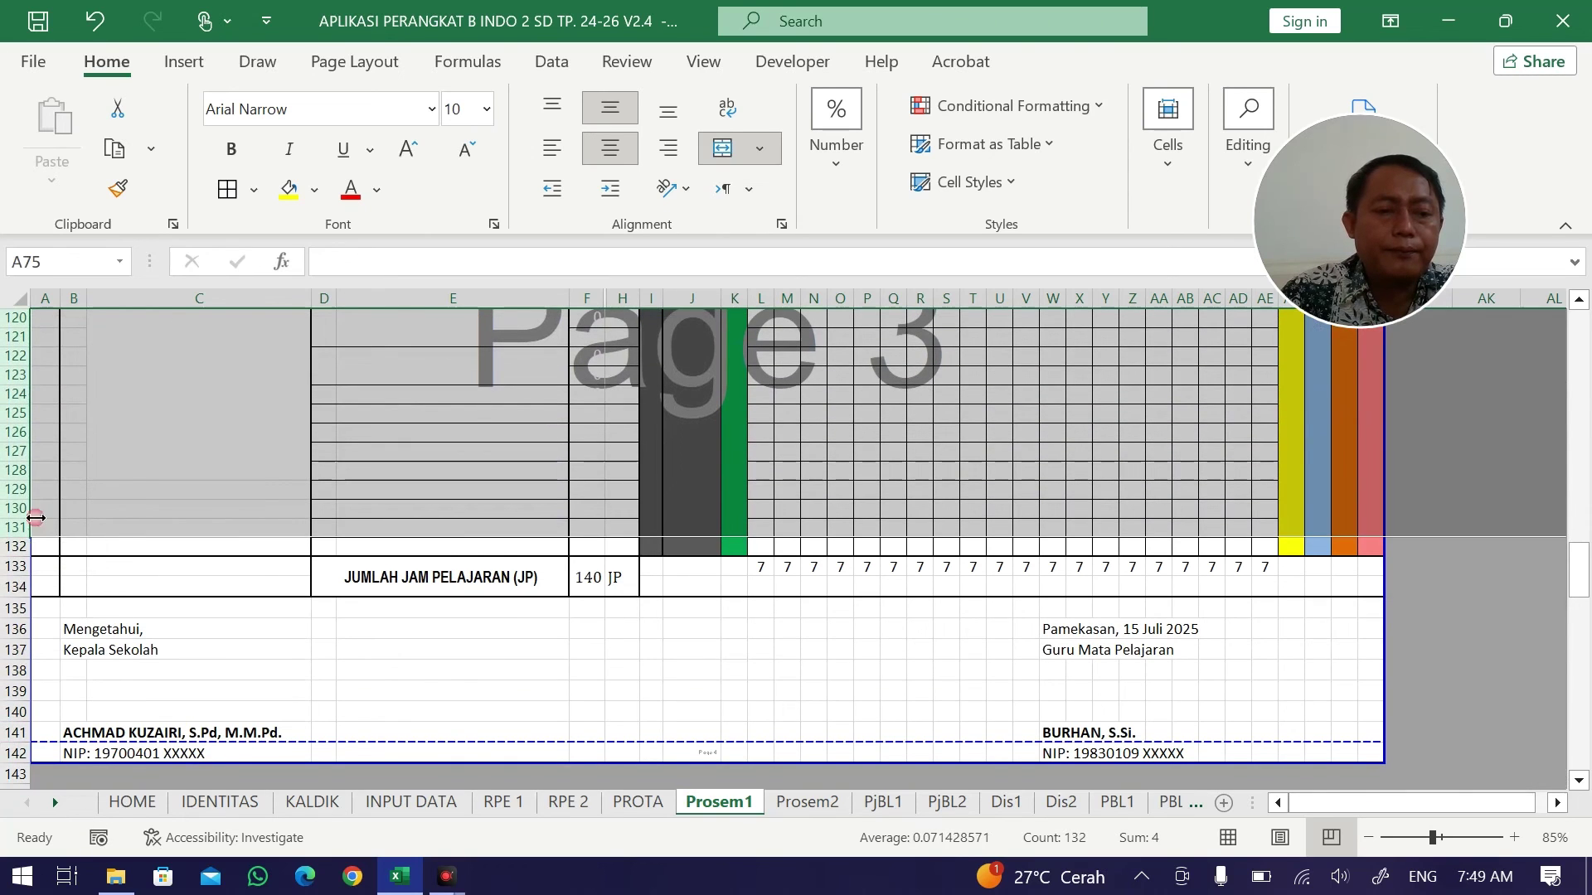
{"action": "right_click", "coordinate": [10, 505]}
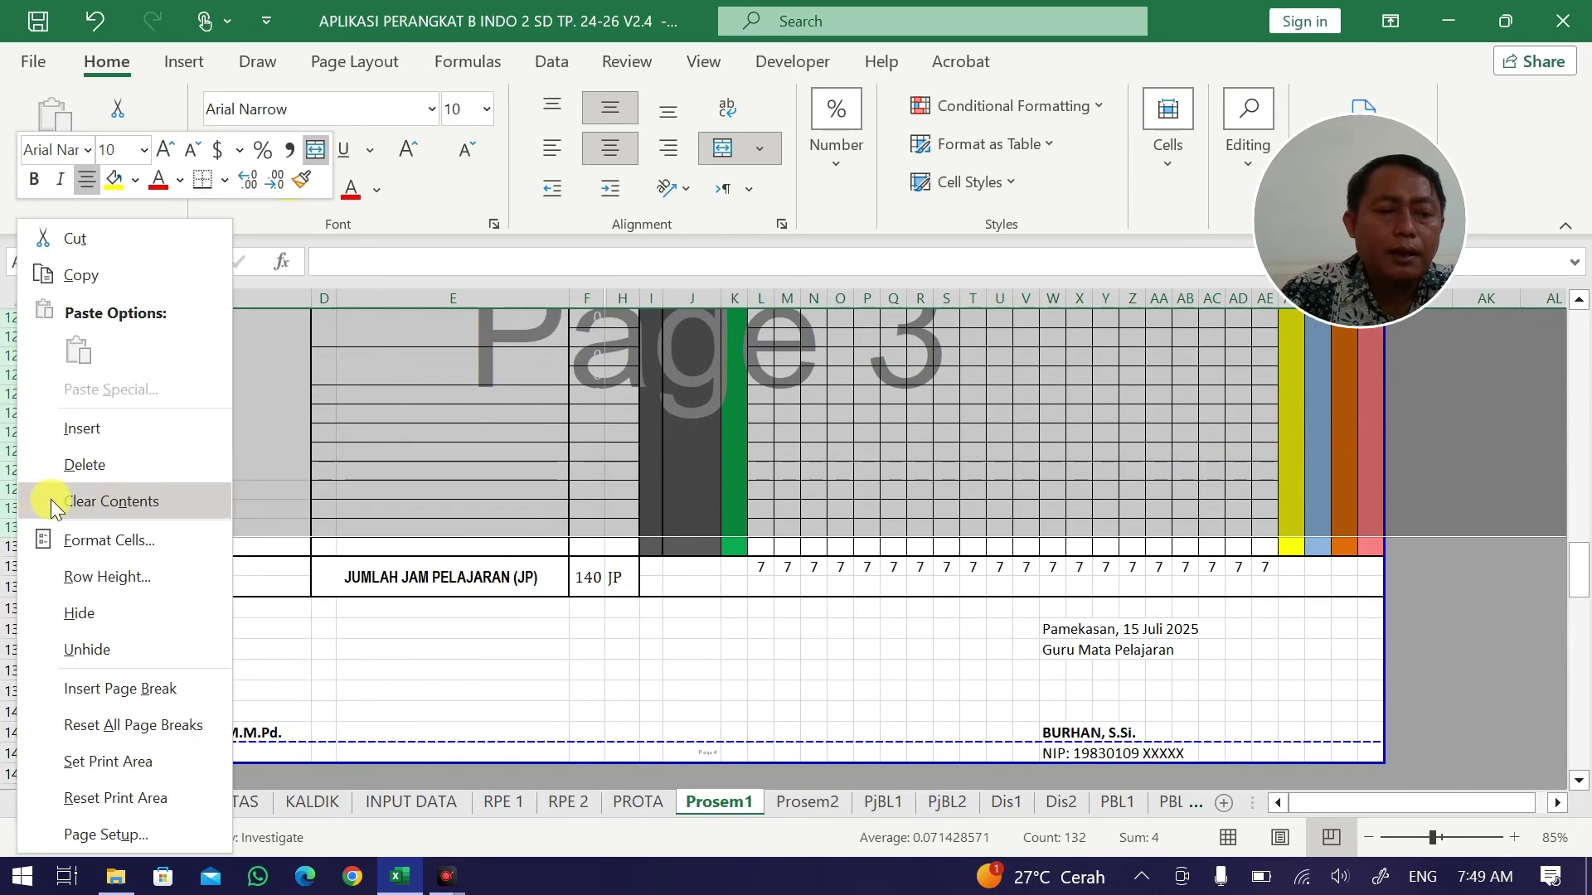
{"action": "left_click", "coordinate": [94, 650]}
{"action": "scroll", "coordinate": [337, 654], "scroll_direction": "down", "scroll_amount": 12}
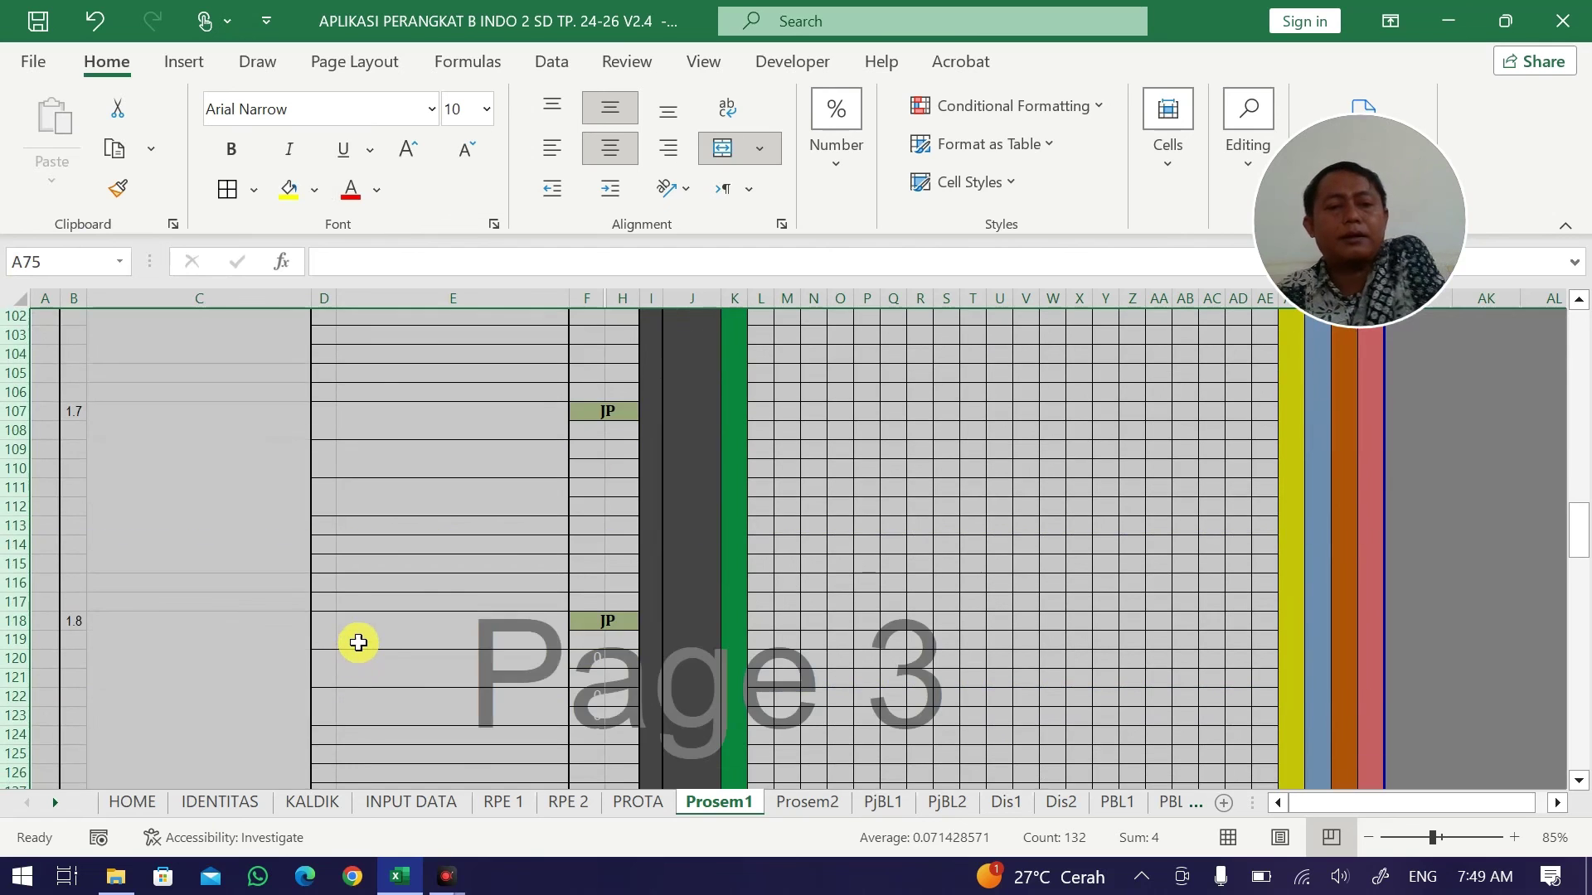
{"action": "scroll", "coordinate": [71, 544], "scroll_direction": "up", "scroll_amount": 2}
{"action": "right_click", "coordinate": [8, 497]}
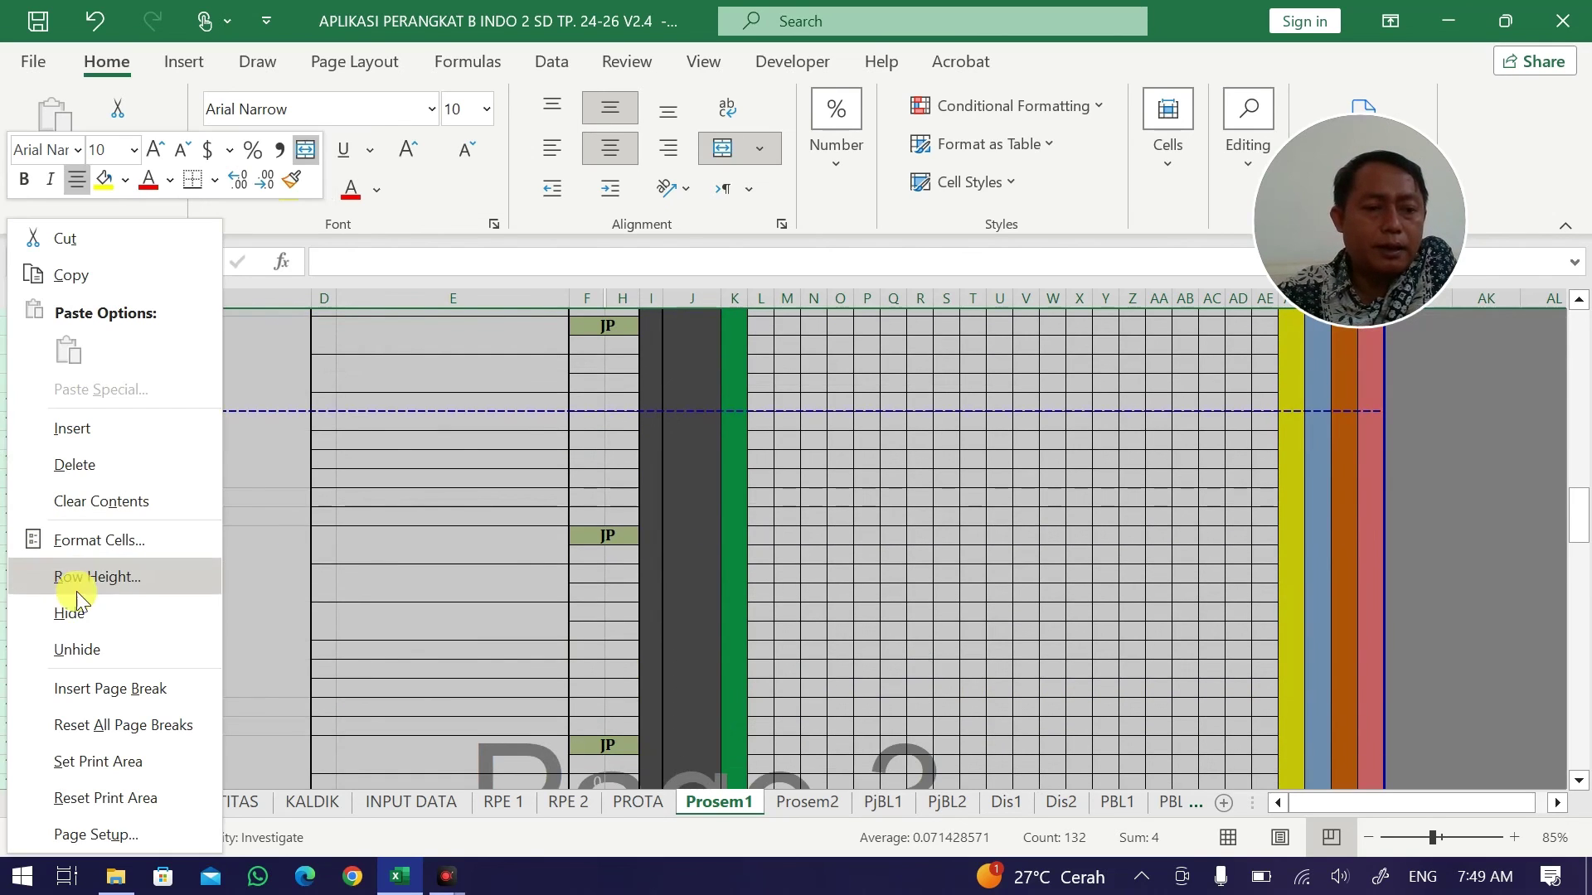
{"action": "left_click", "coordinate": [88, 612]}
Check the remaining rows of Prosem1 from the signature block back up to the sheet heading.
{"action": "scroll", "coordinate": [455, 561], "scroll_direction": "down", "scroll_amount": 2}
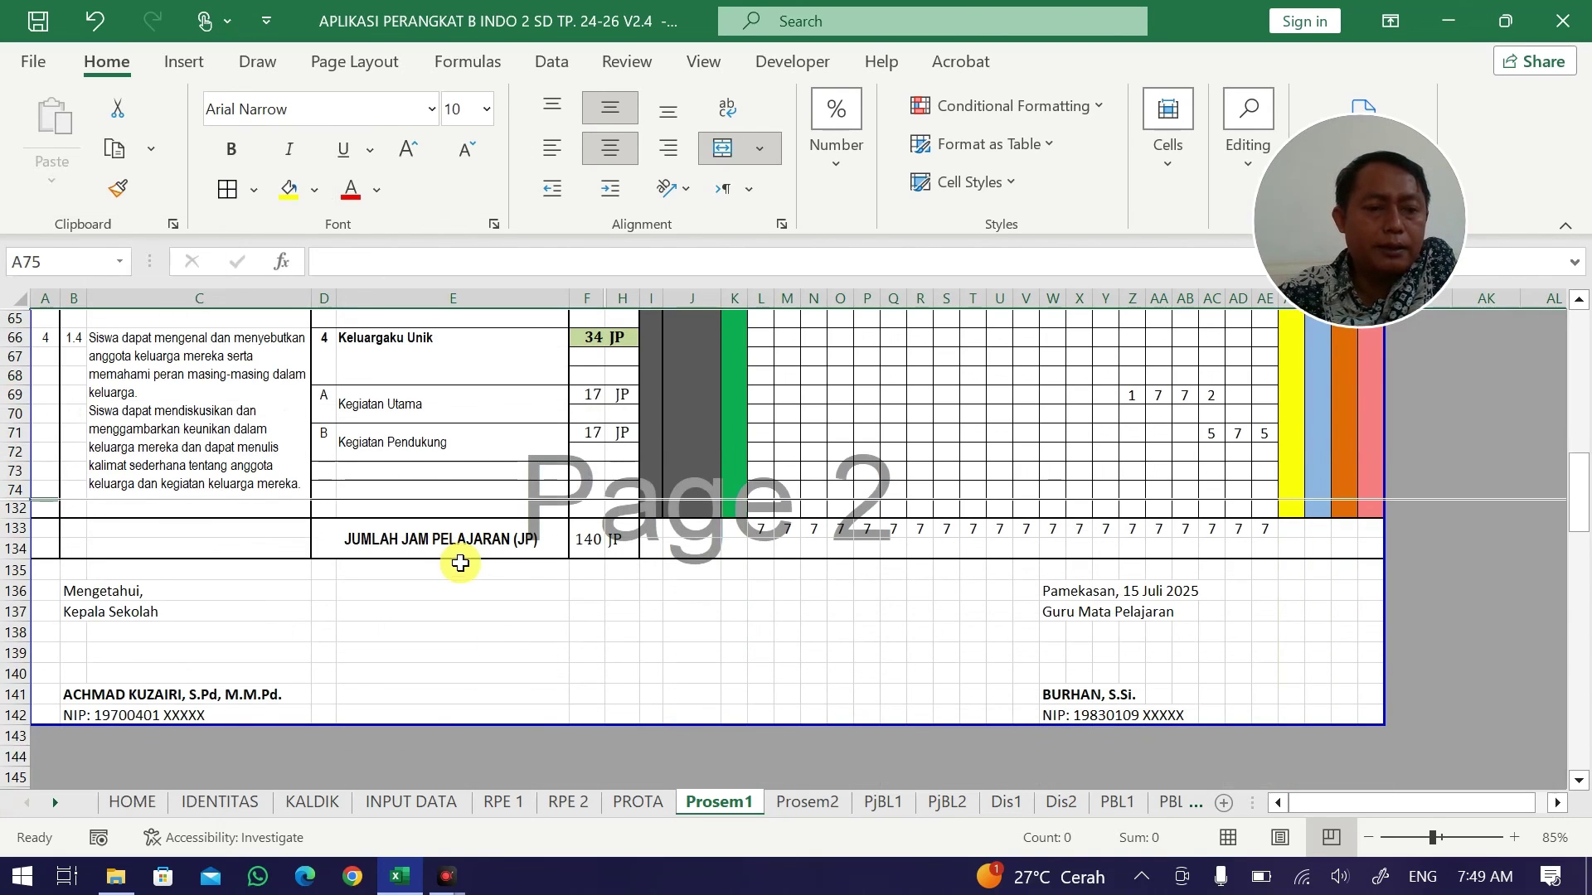
{"action": "left_click", "coordinate": [217, 715]}
{"action": "scroll", "coordinate": [347, 682], "scroll_direction": "down", "scroll_amount": 14}
{"action": "scroll", "coordinate": [398, 639], "scroll_direction": "up", "scroll_amount": 12}
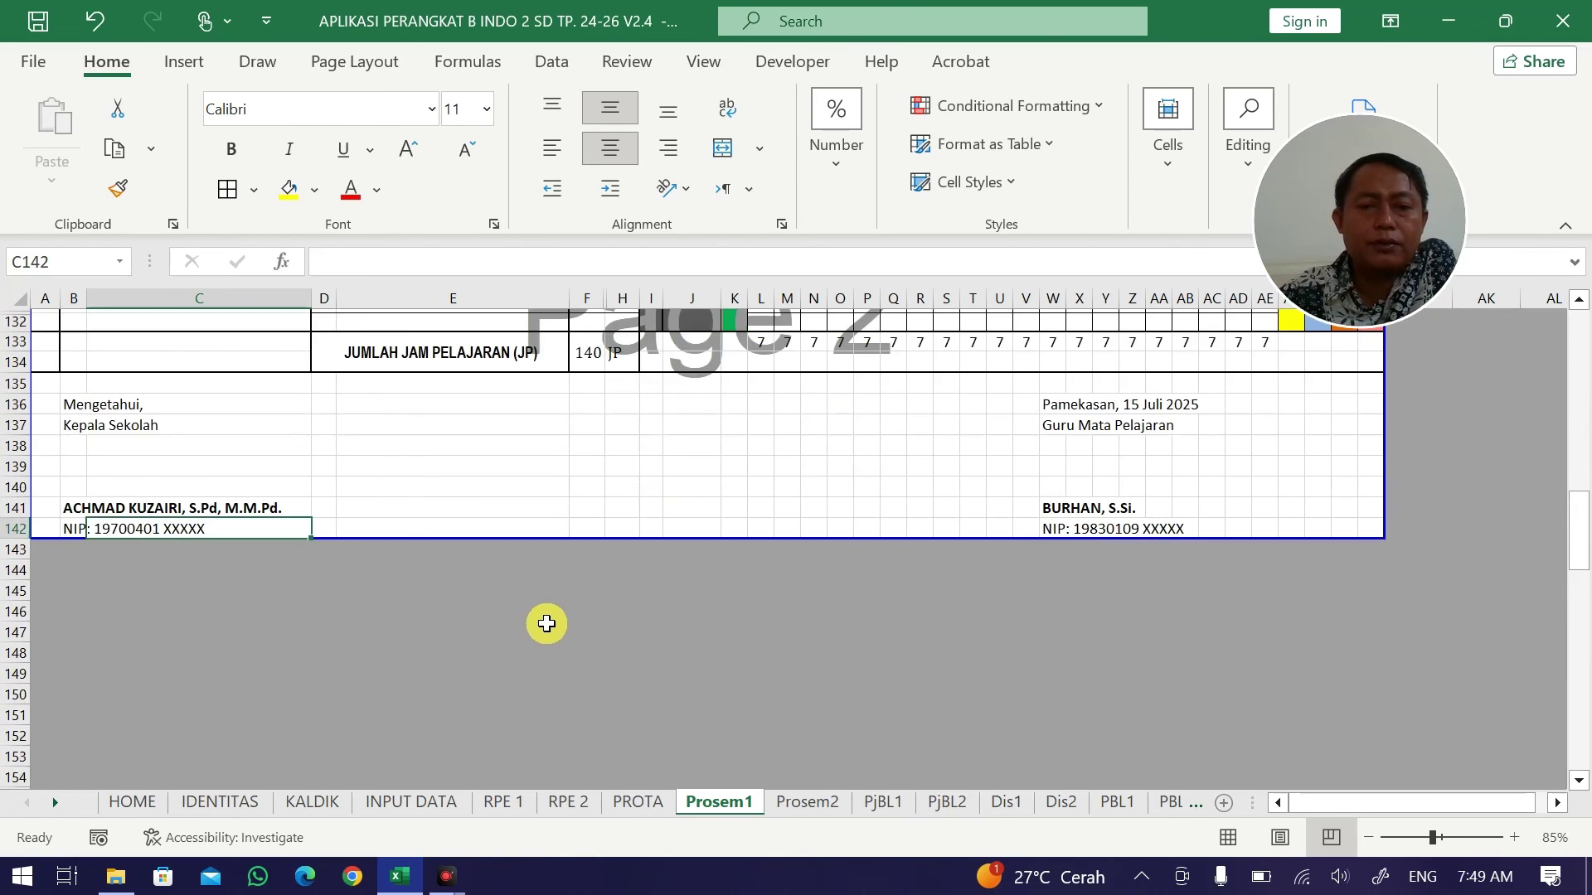
{"action": "left_click", "coordinate": [678, 526]}
{"action": "scroll", "coordinate": [678, 525], "scroll_direction": "up", "scroll_amount": 20}
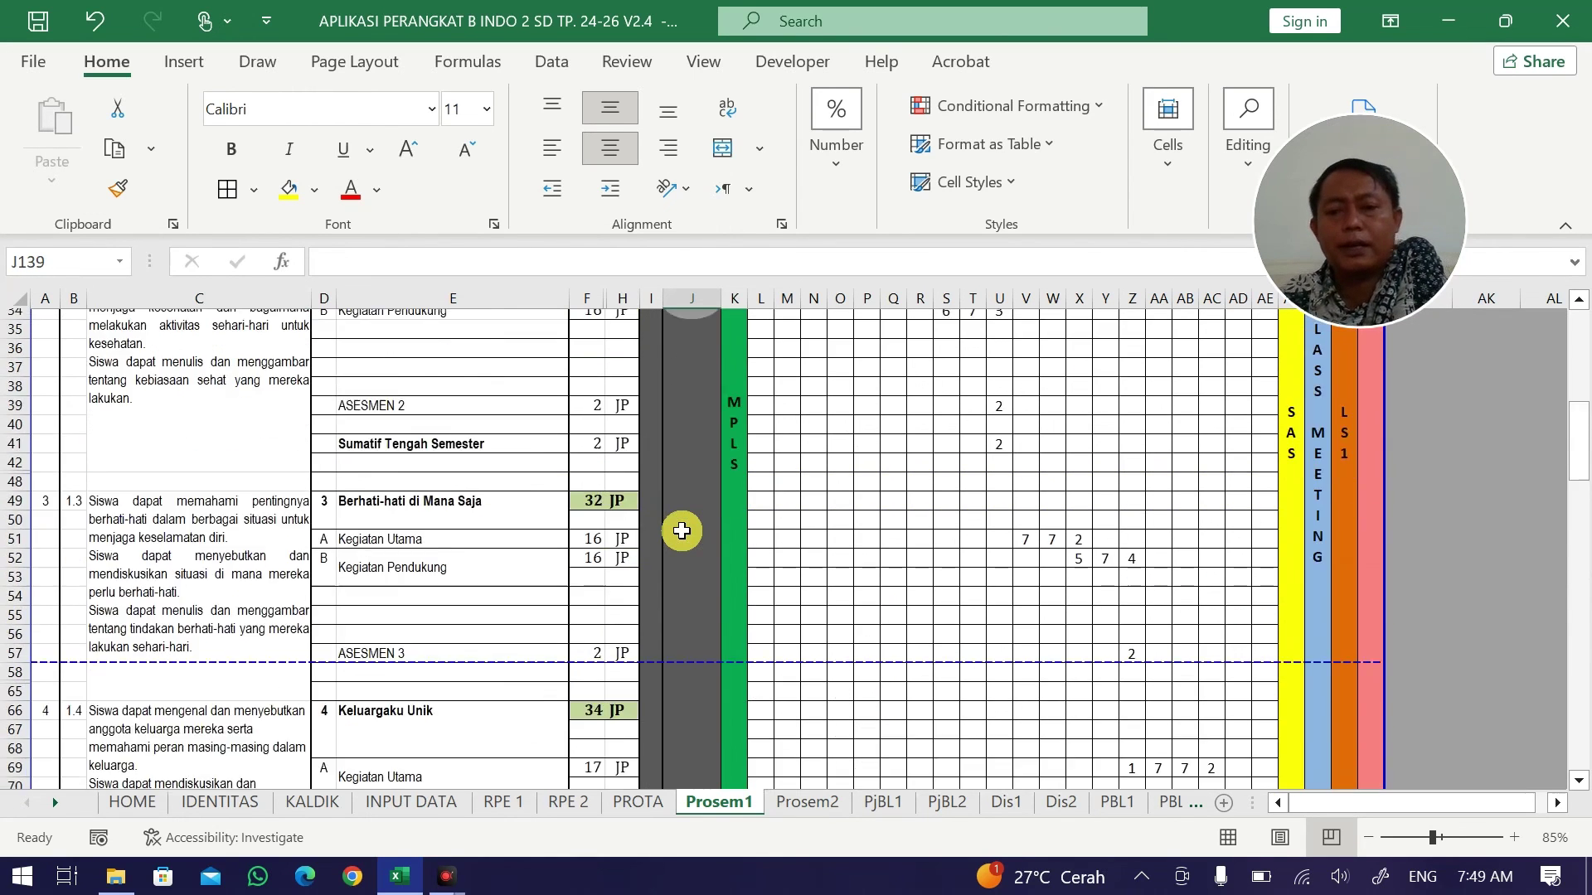
{"action": "scroll", "coordinate": [682, 525], "scroll_direction": "up", "scroll_amount": 1}
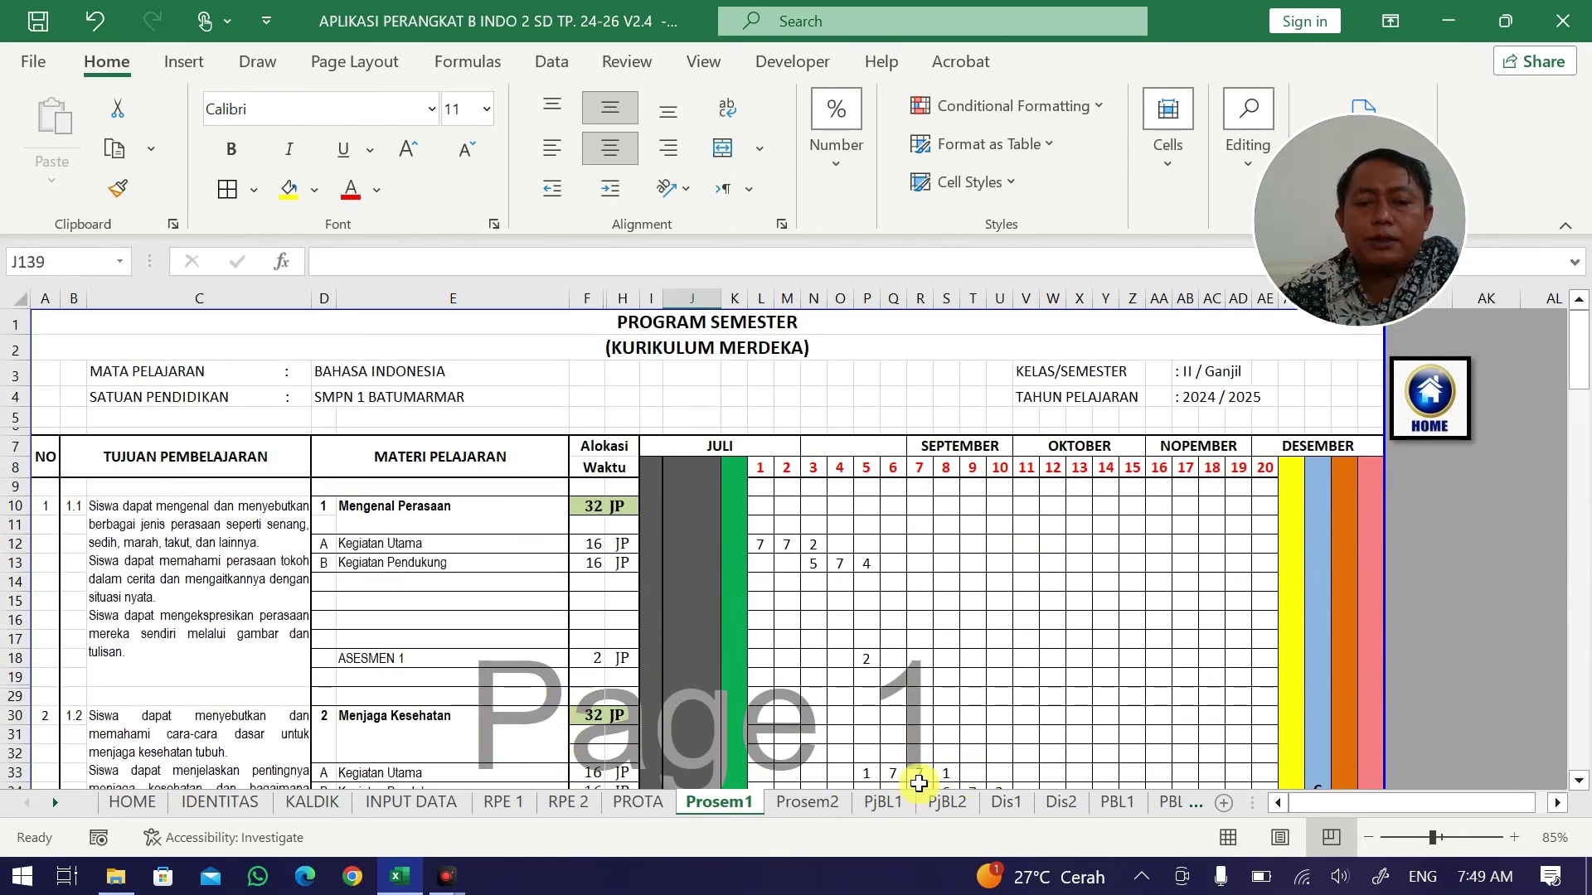
Show meeting 1 on the PjBL1 sheet and reduce the heights of rows 10 and 11 to fit their text.
{"action": "left_click", "coordinate": [845, 803]}
{"action": "left_click", "coordinate": [882, 802]}
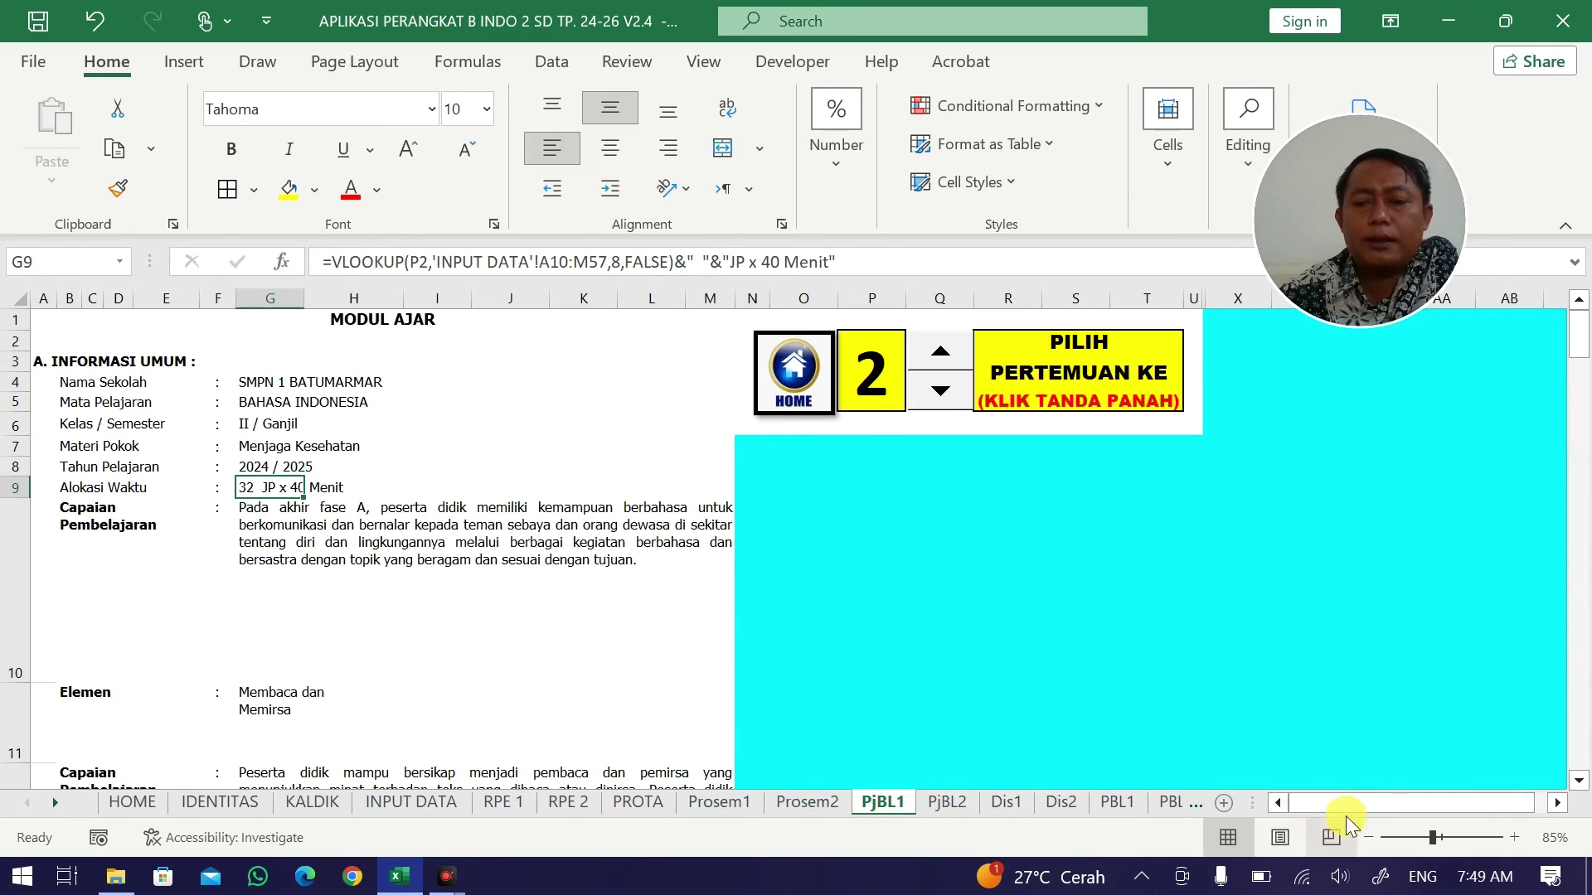
{"action": "left_click_drag", "start_coordinate": [1253, 805], "coordinate": [12, 803]}
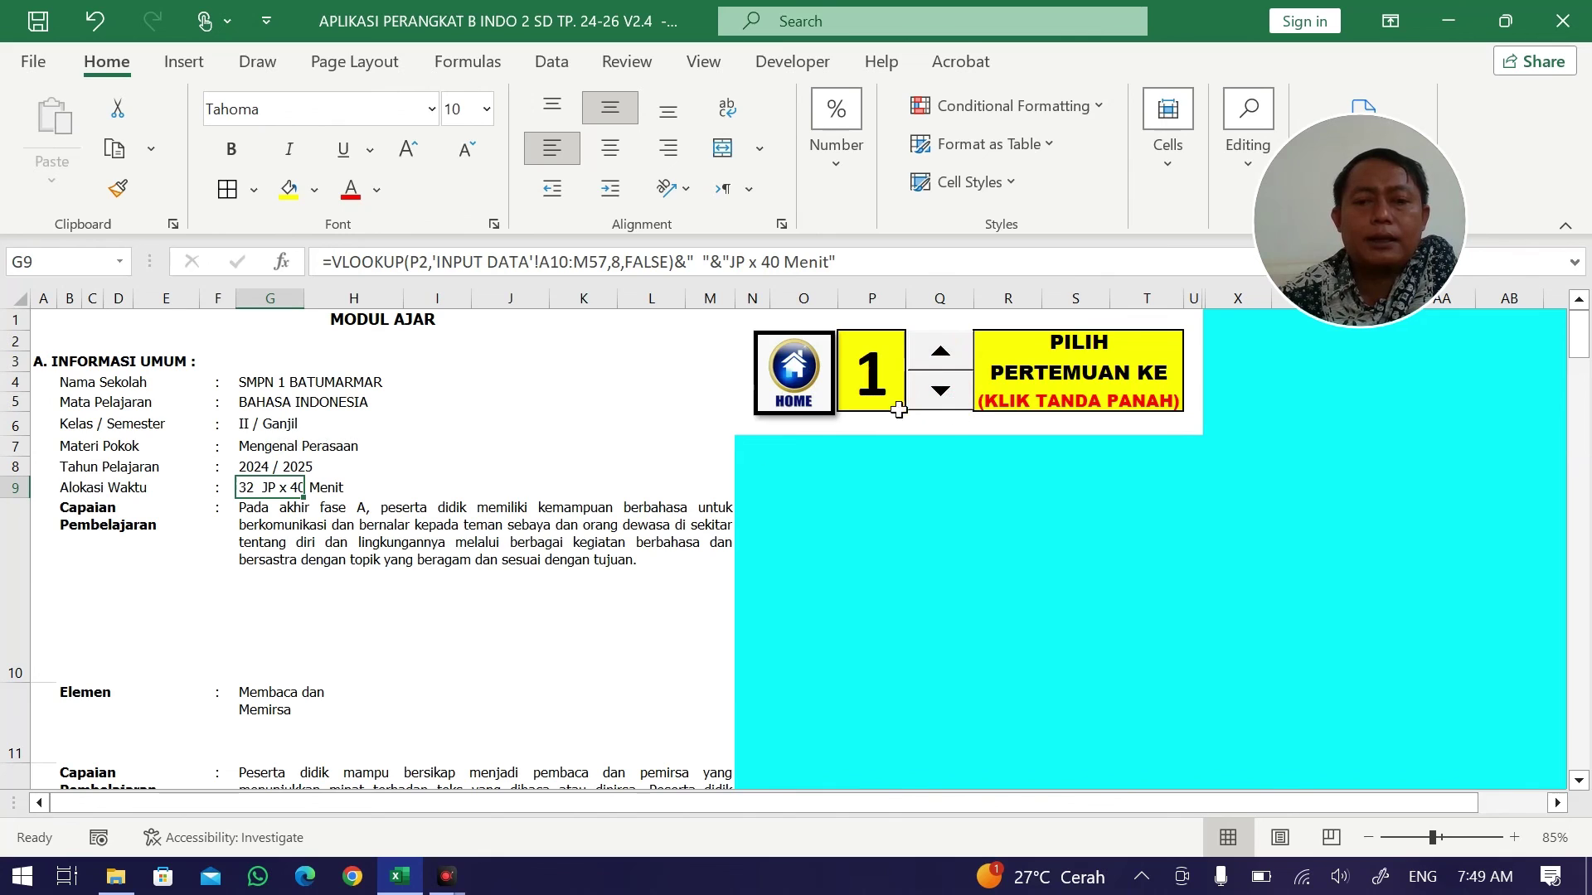
{"action": "left_click", "coordinate": [433, 582]}
{"action": "left_click_drag", "start_coordinate": [12, 681], "coordinate": [10, 570]}
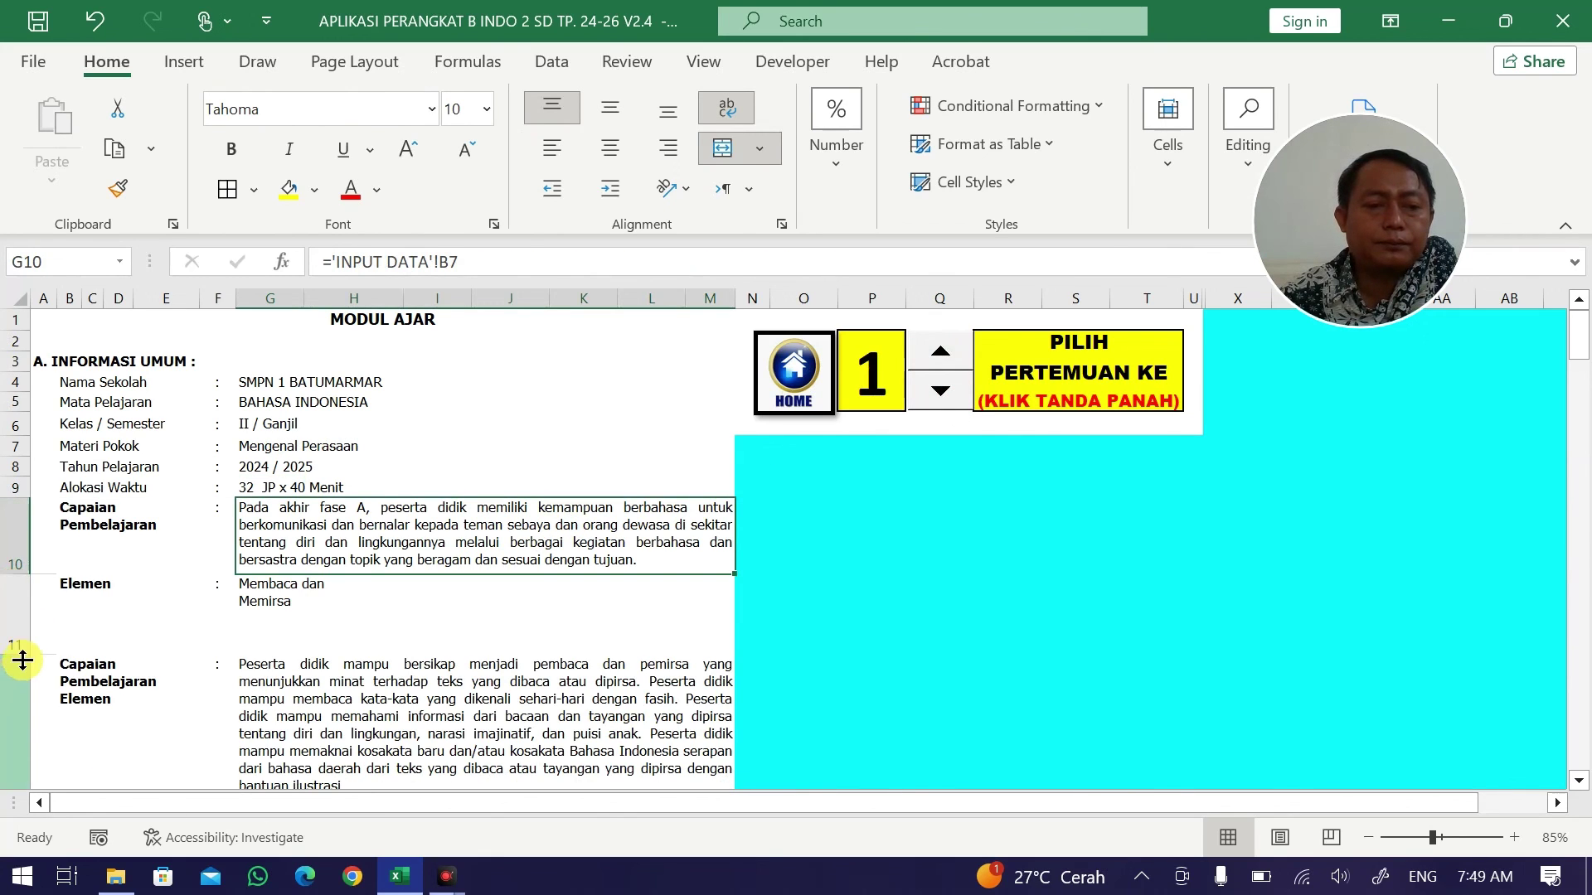
{"action": "left_click_drag", "start_coordinate": [23, 660], "coordinate": [18, 617]}
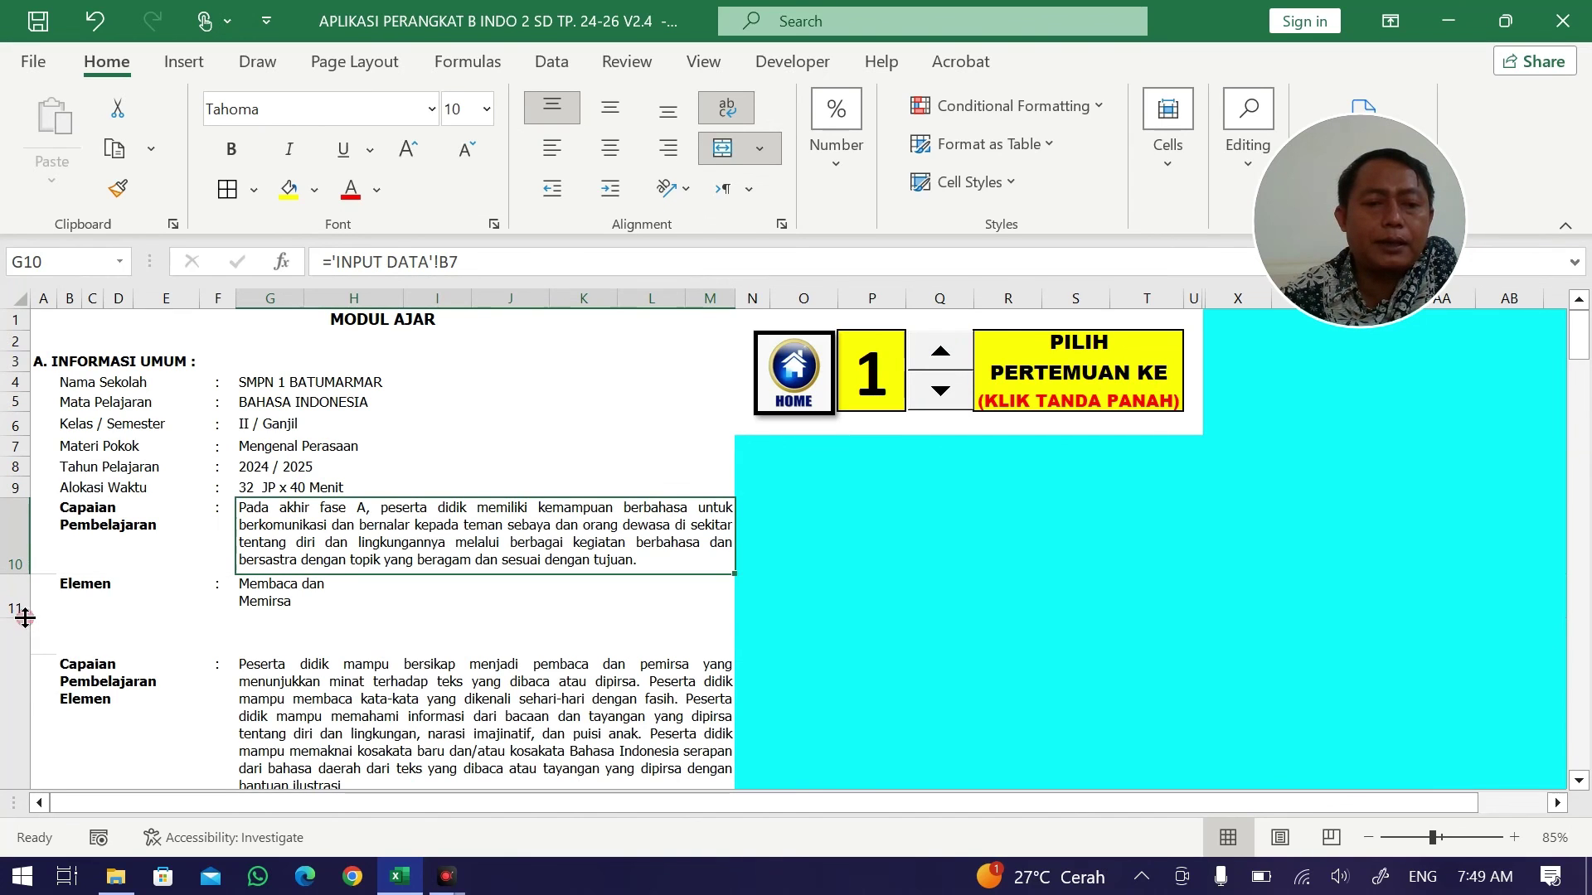
Reduce the height of row 12, Capaian Pembelajaran Elemen, so that it ends just below its text.
{"action": "left_click", "coordinate": [295, 600]}
{"action": "left_click", "coordinate": [425, 701]}
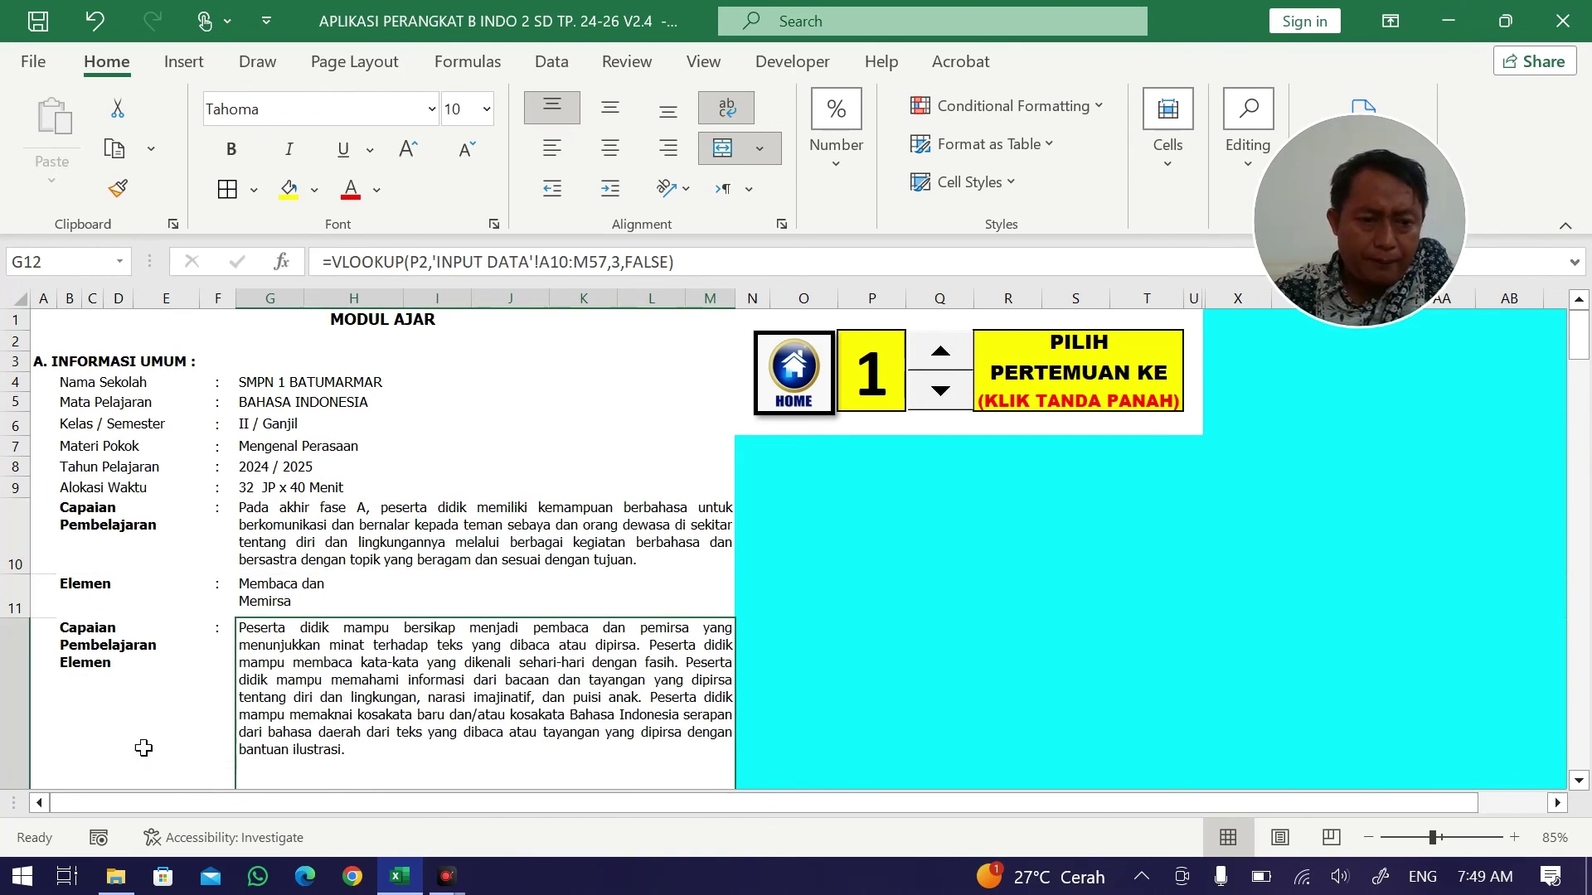
{"action": "scroll", "coordinate": [112, 735], "scroll_direction": "down", "scroll_amount": 2}
{"action": "scroll", "coordinate": [39, 685], "scroll_direction": "down", "scroll_amount": 5}
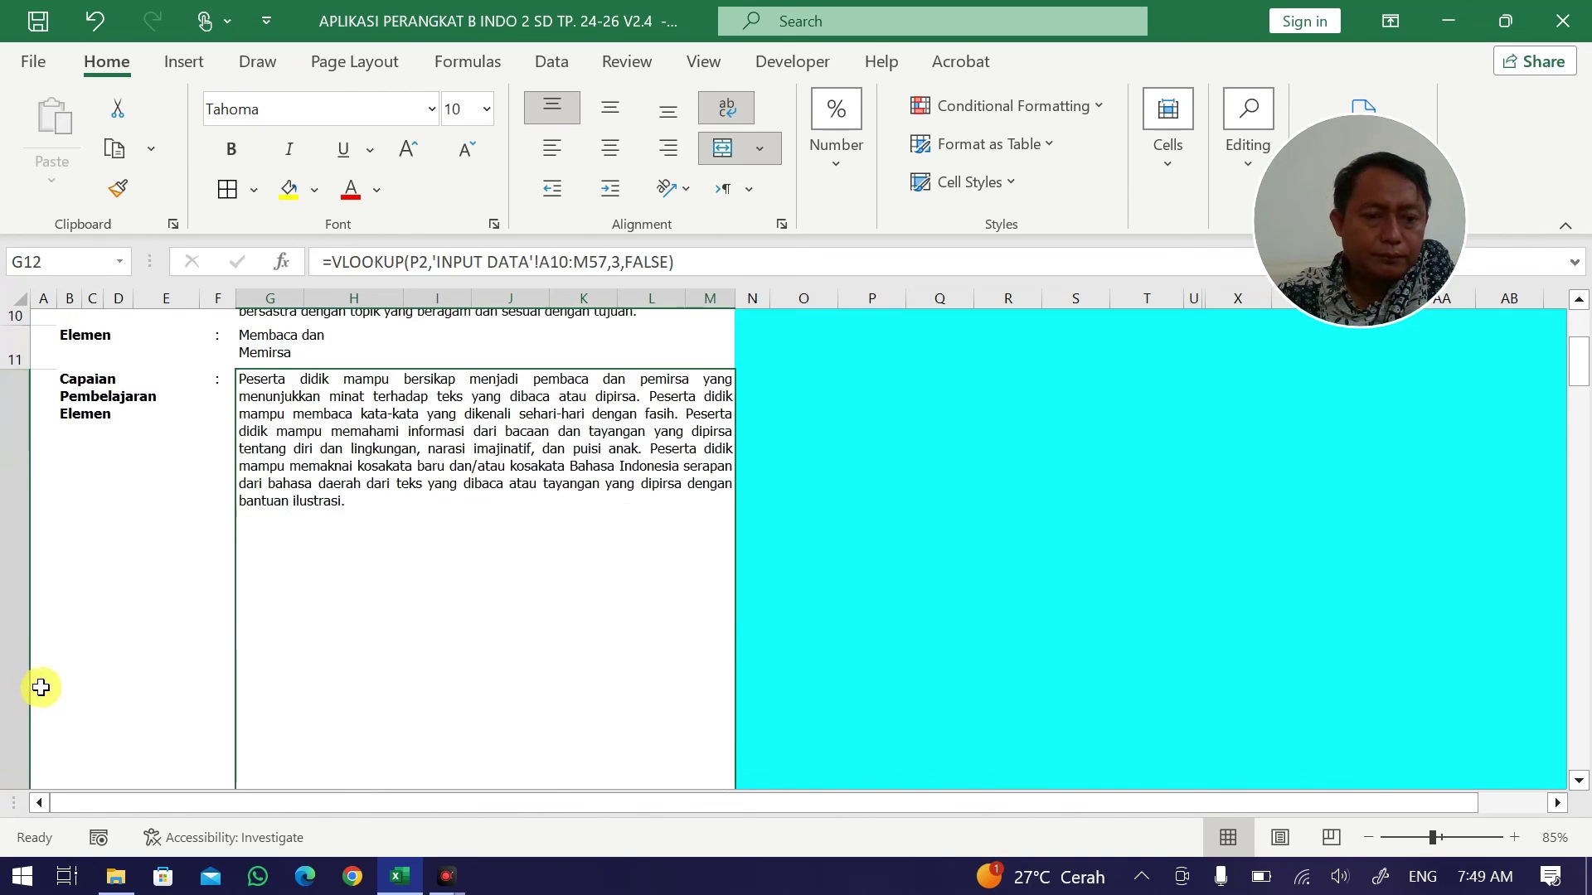
{"action": "left_click_drag", "start_coordinate": [29, 698], "coordinate": [28, 359]}
{"action": "scroll", "coordinate": [59, 402], "scroll_direction": "up", "scroll_amount": 2}
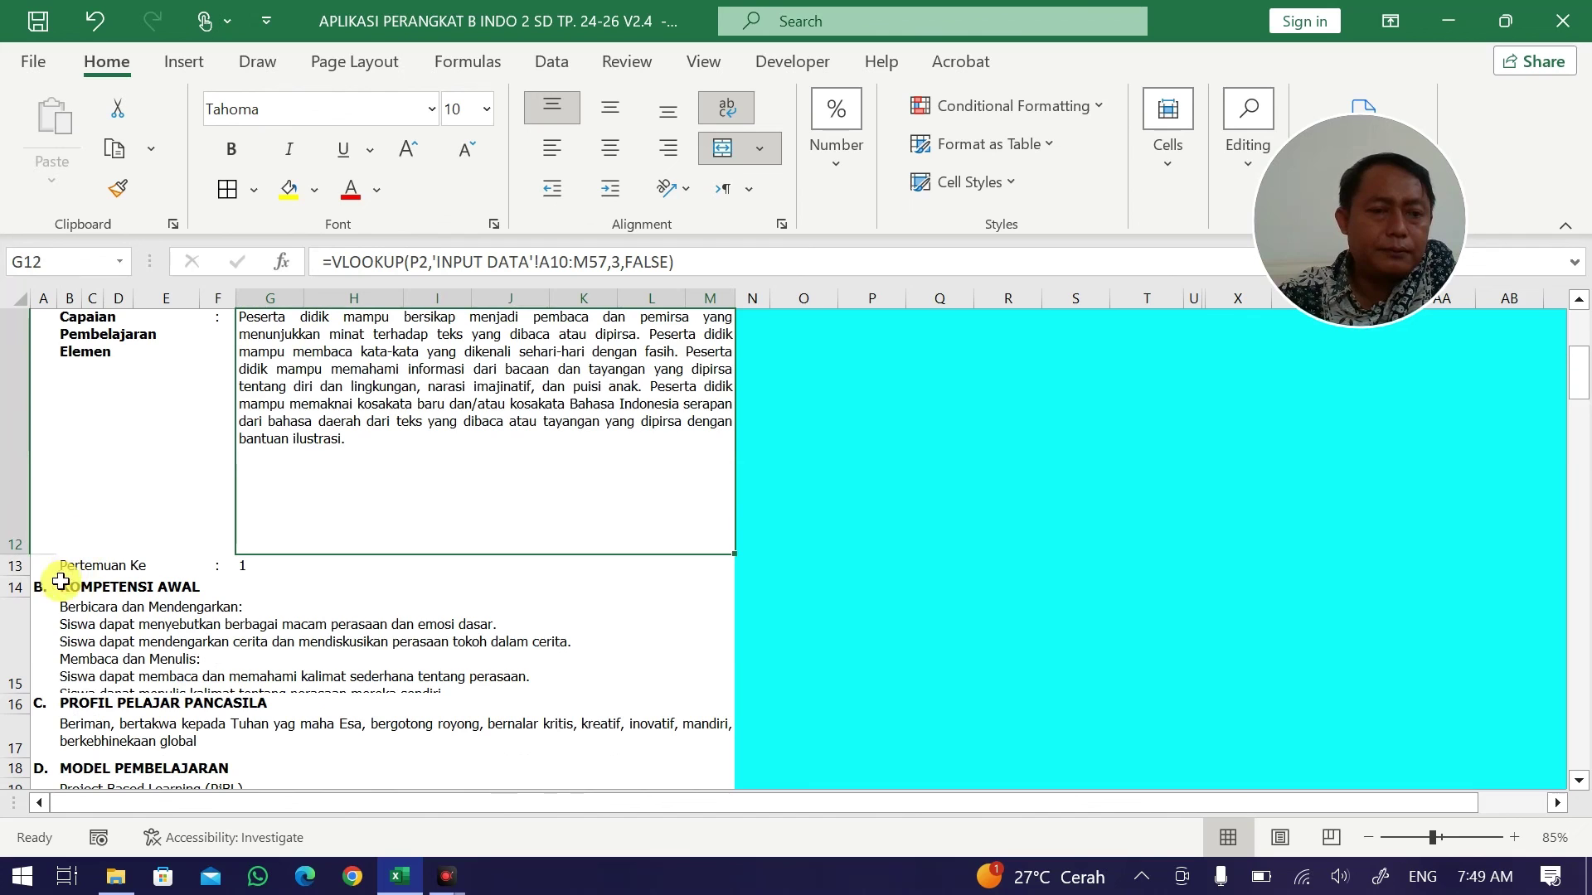
{"action": "left_click_drag", "start_coordinate": [9, 546], "coordinate": [14, 451]}
{"action": "scroll", "coordinate": [35, 508], "scroll_direction": "down", "scroll_amount": 1}
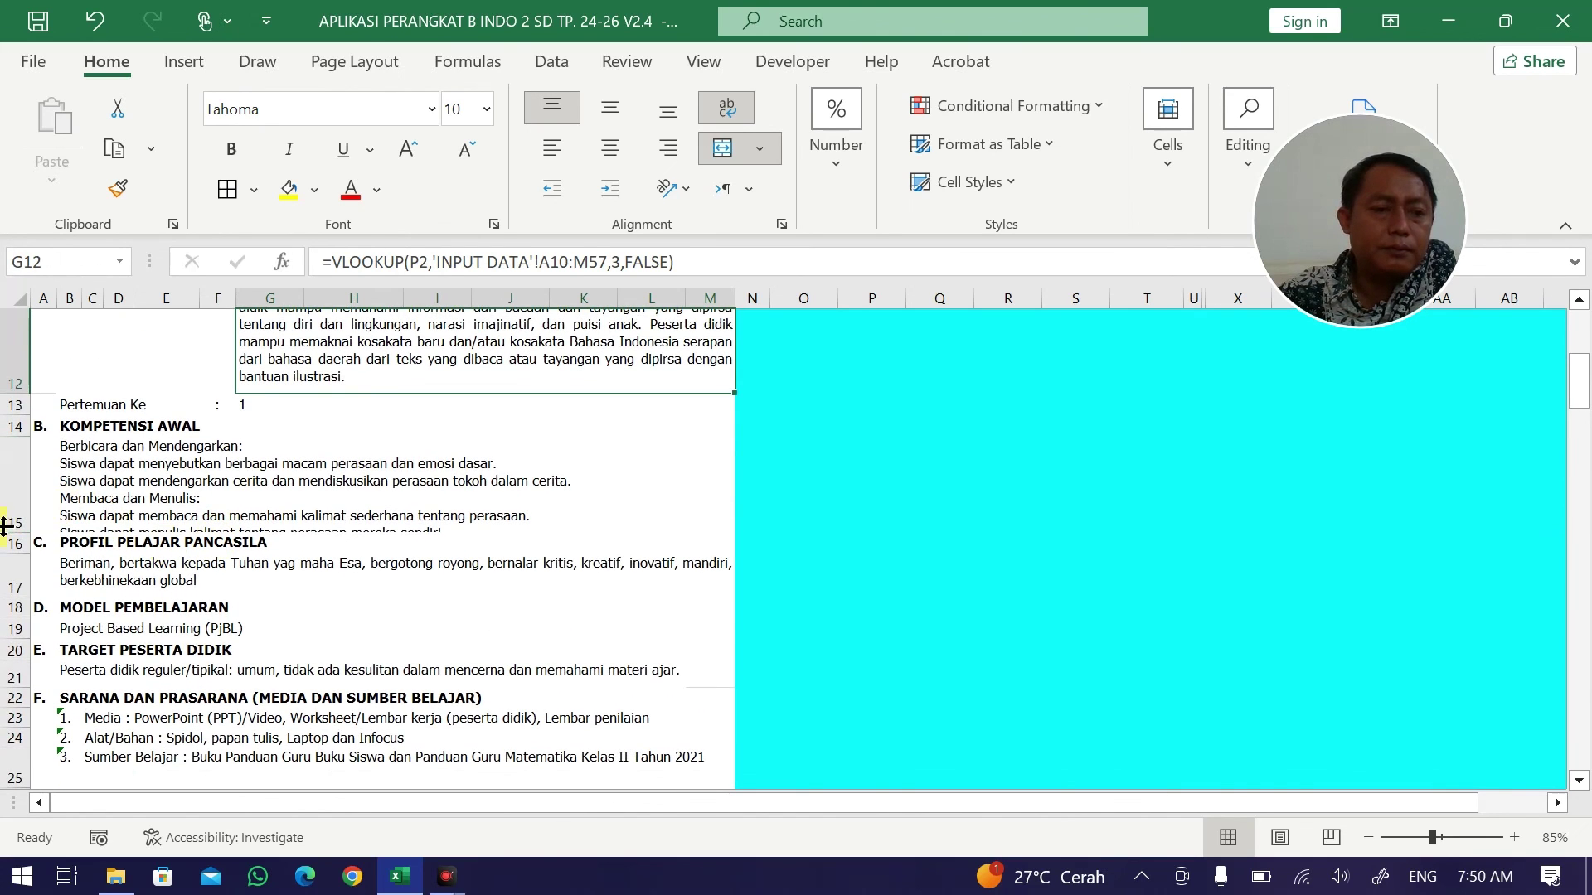
Increase the height of the Kompetensi Awal text row 15 and set the Pemahaman Bermakna text row to about 106.5.
{"action": "left_click_drag", "start_coordinate": [4, 527], "coordinate": [4, 624]}
{"action": "scroll", "coordinate": [56, 569], "scroll_direction": "down", "scroll_amount": 4}
{"action": "scroll", "coordinate": [38, 579], "scroll_direction": "down", "scroll_amount": 3}
{"action": "scroll", "coordinate": [125, 572], "scroll_direction": "down", "scroll_amount": 2}
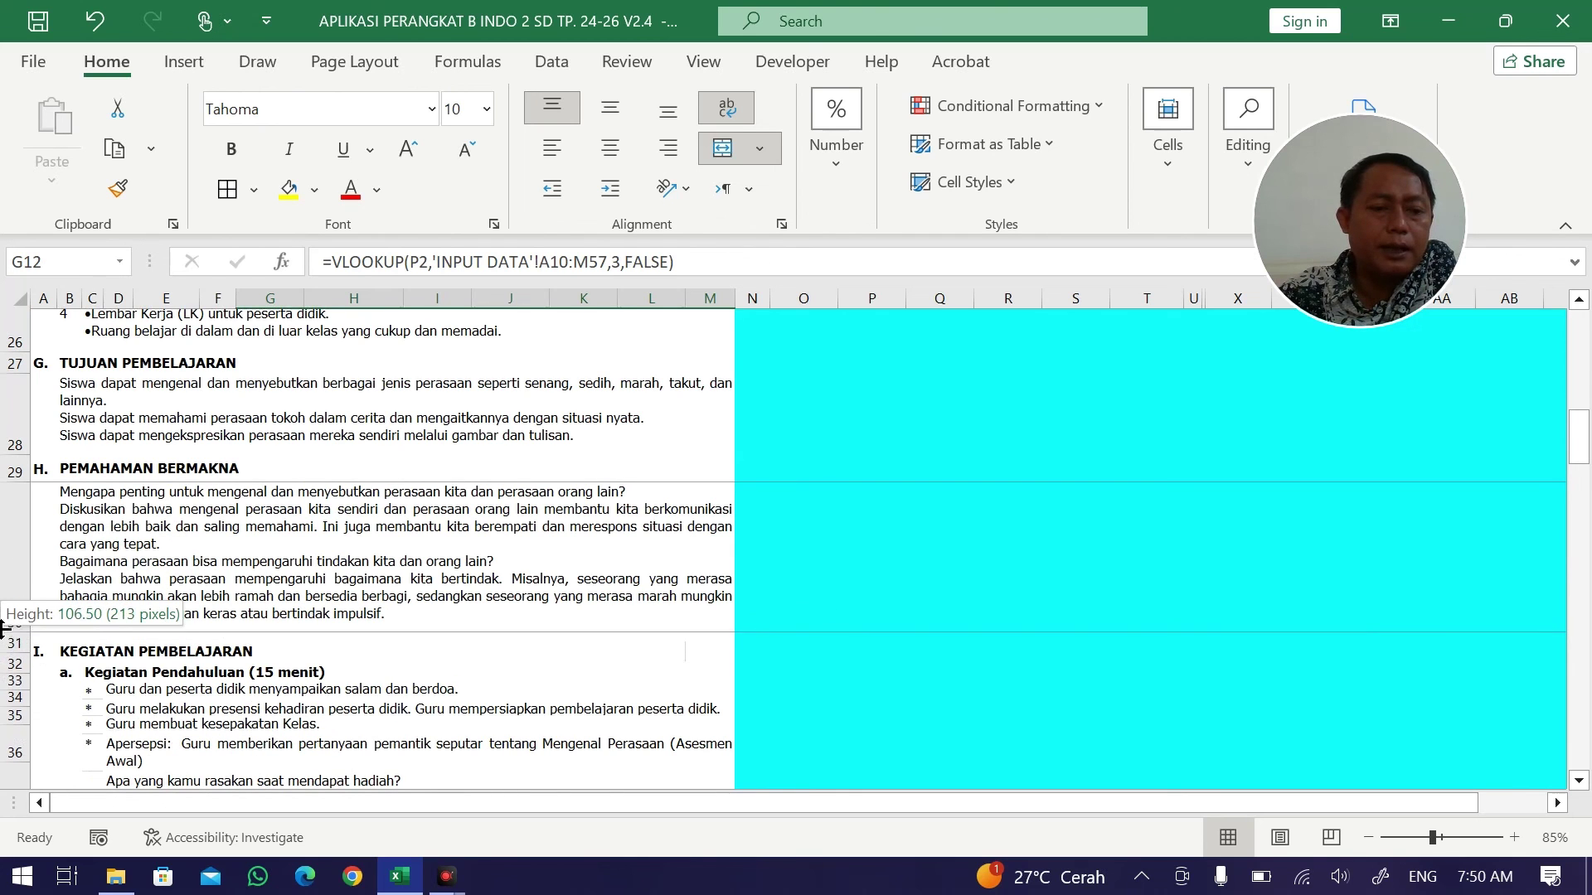
Look through the learning activities and assessment tables of the PjBL1 module, returning to its heading.
{"action": "scroll", "coordinate": [219, 584], "scroll_direction": "down", "scroll_amount": 3}
{"action": "scroll", "coordinate": [220, 584], "scroll_direction": "down", "scroll_amount": 9}
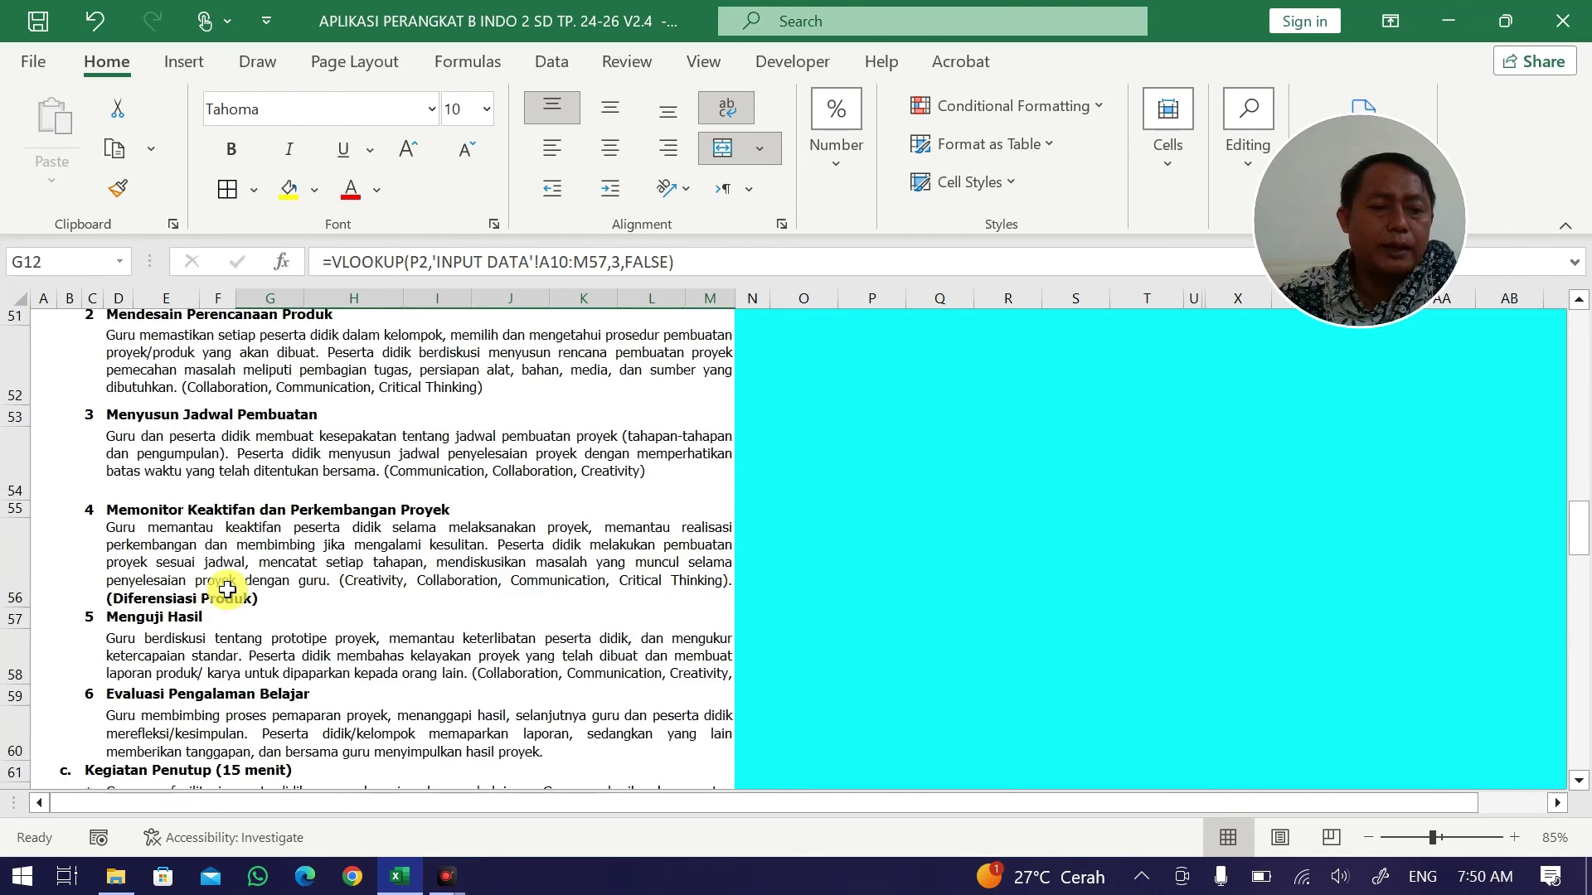
{"action": "scroll", "coordinate": [234, 589], "scroll_direction": "down", "scroll_amount": 4}
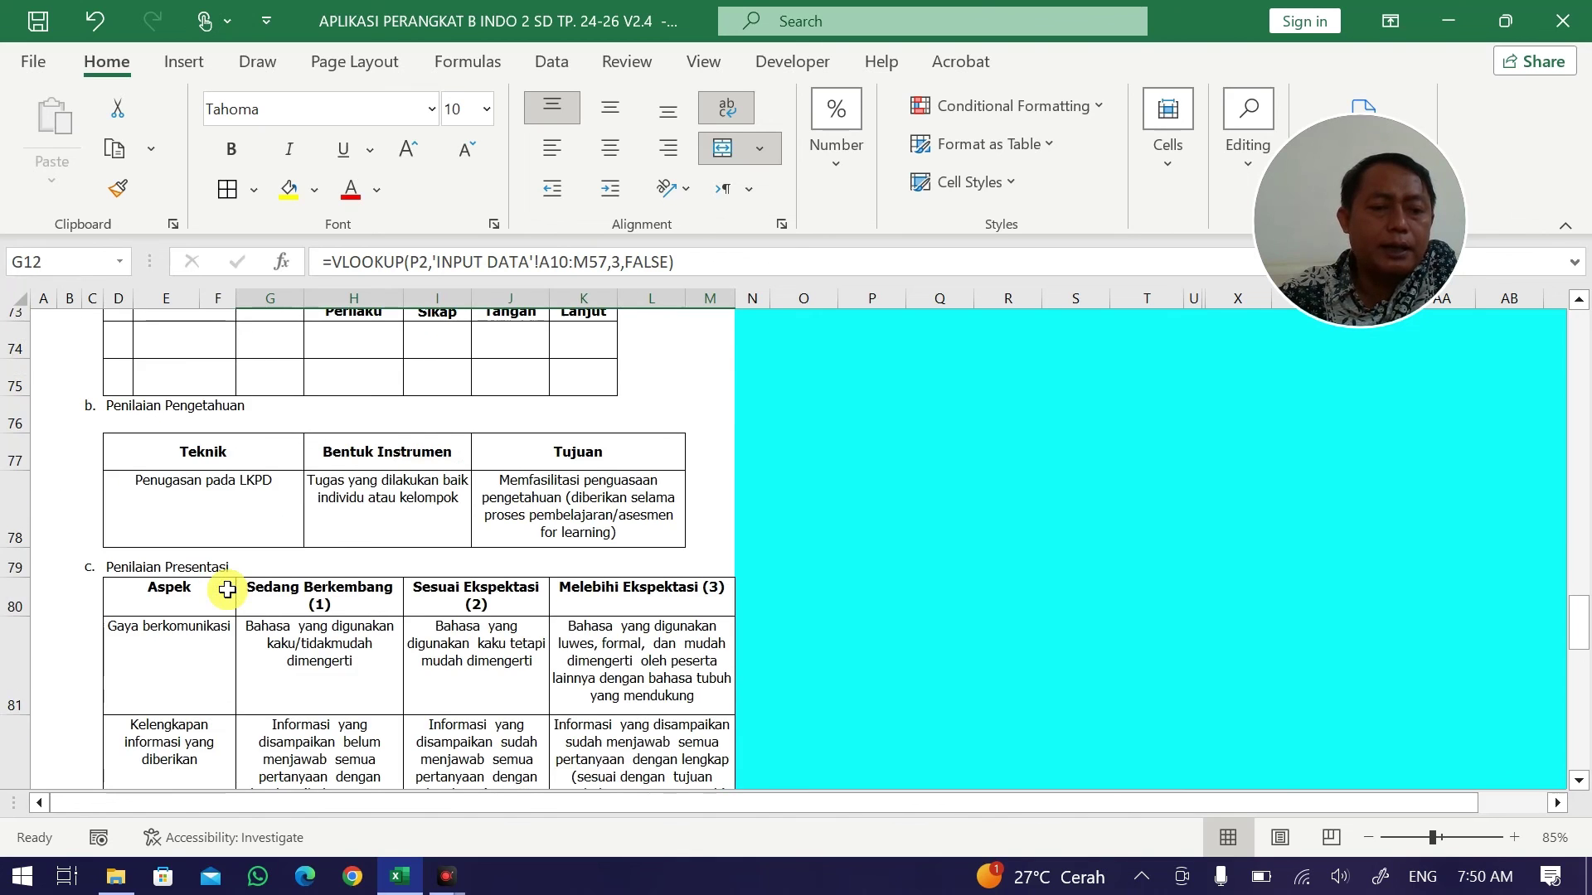
{"action": "scroll", "coordinate": [332, 589], "scroll_direction": "up", "scroll_amount": 15}
{"action": "scroll", "coordinate": [818, 589], "scroll_direction": "up", "scroll_amount": 9}
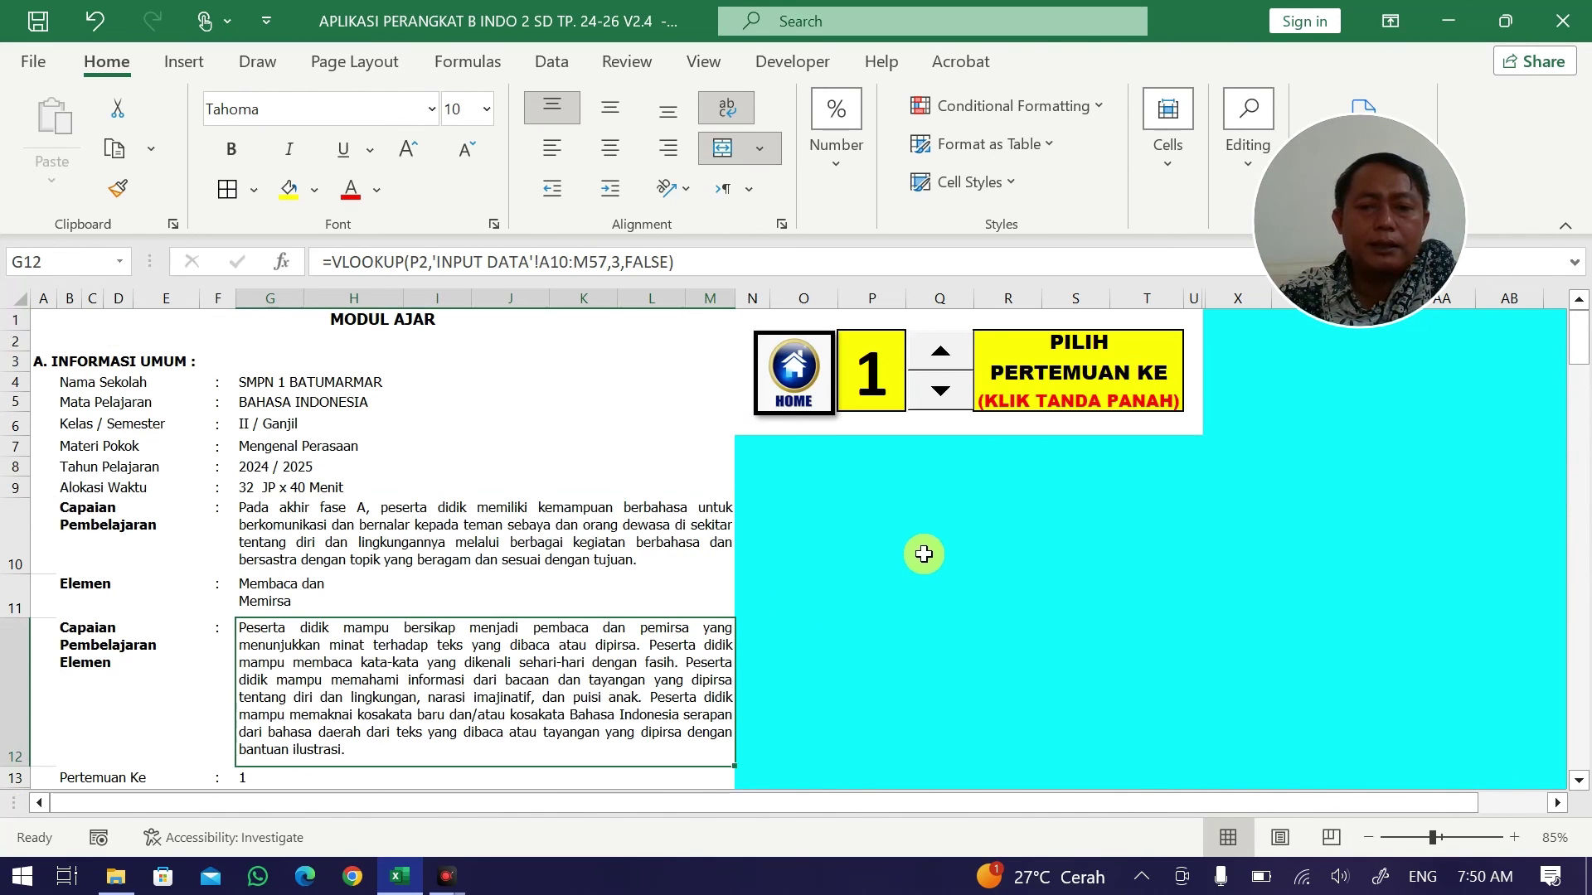
Open the MODUL PjBL 2 sheet from the home sheet and reduce the heights of rows 10 and 11 to fit their text.
{"action": "left_click", "coordinate": [786, 386]}
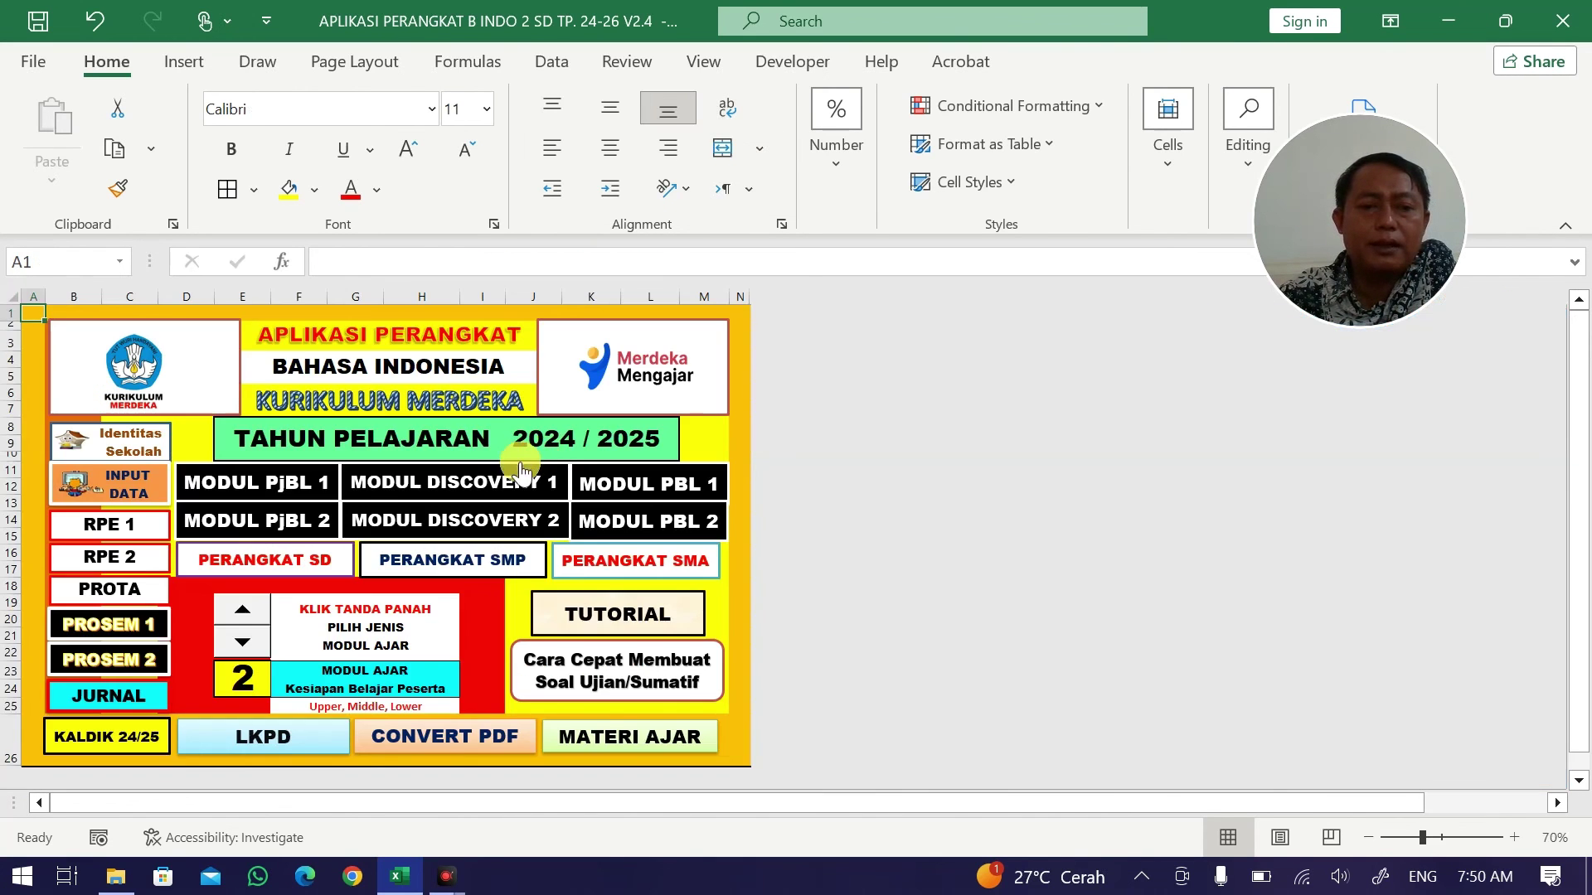
{"action": "left_click", "coordinate": [309, 490]}
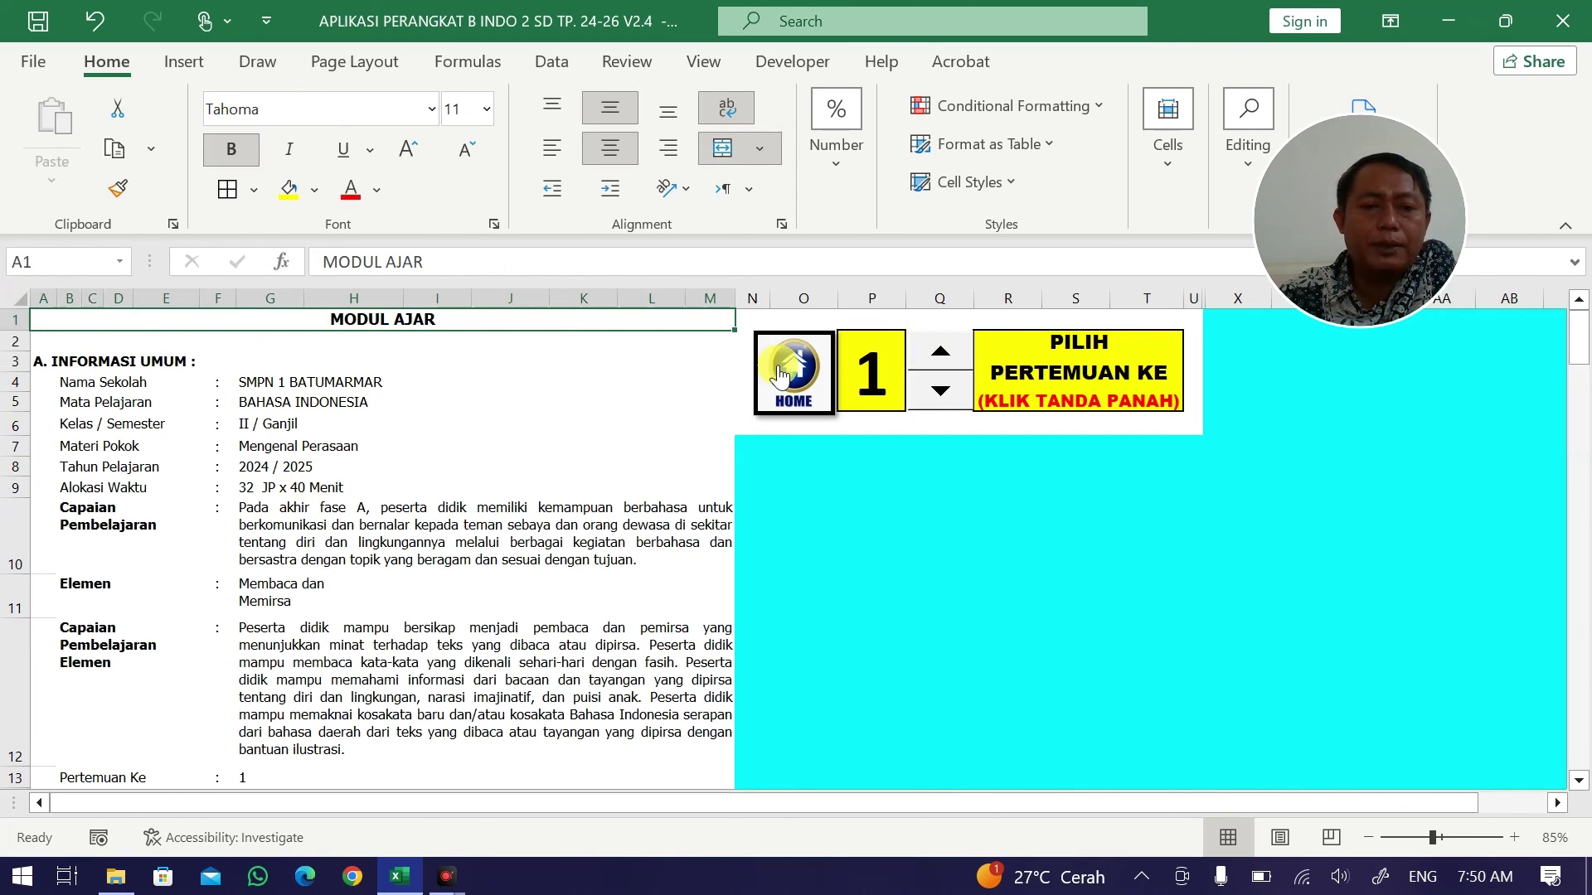
{"action": "left_click", "coordinate": [780, 375]}
{"action": "left_click", "coordinate": [291, 515]}
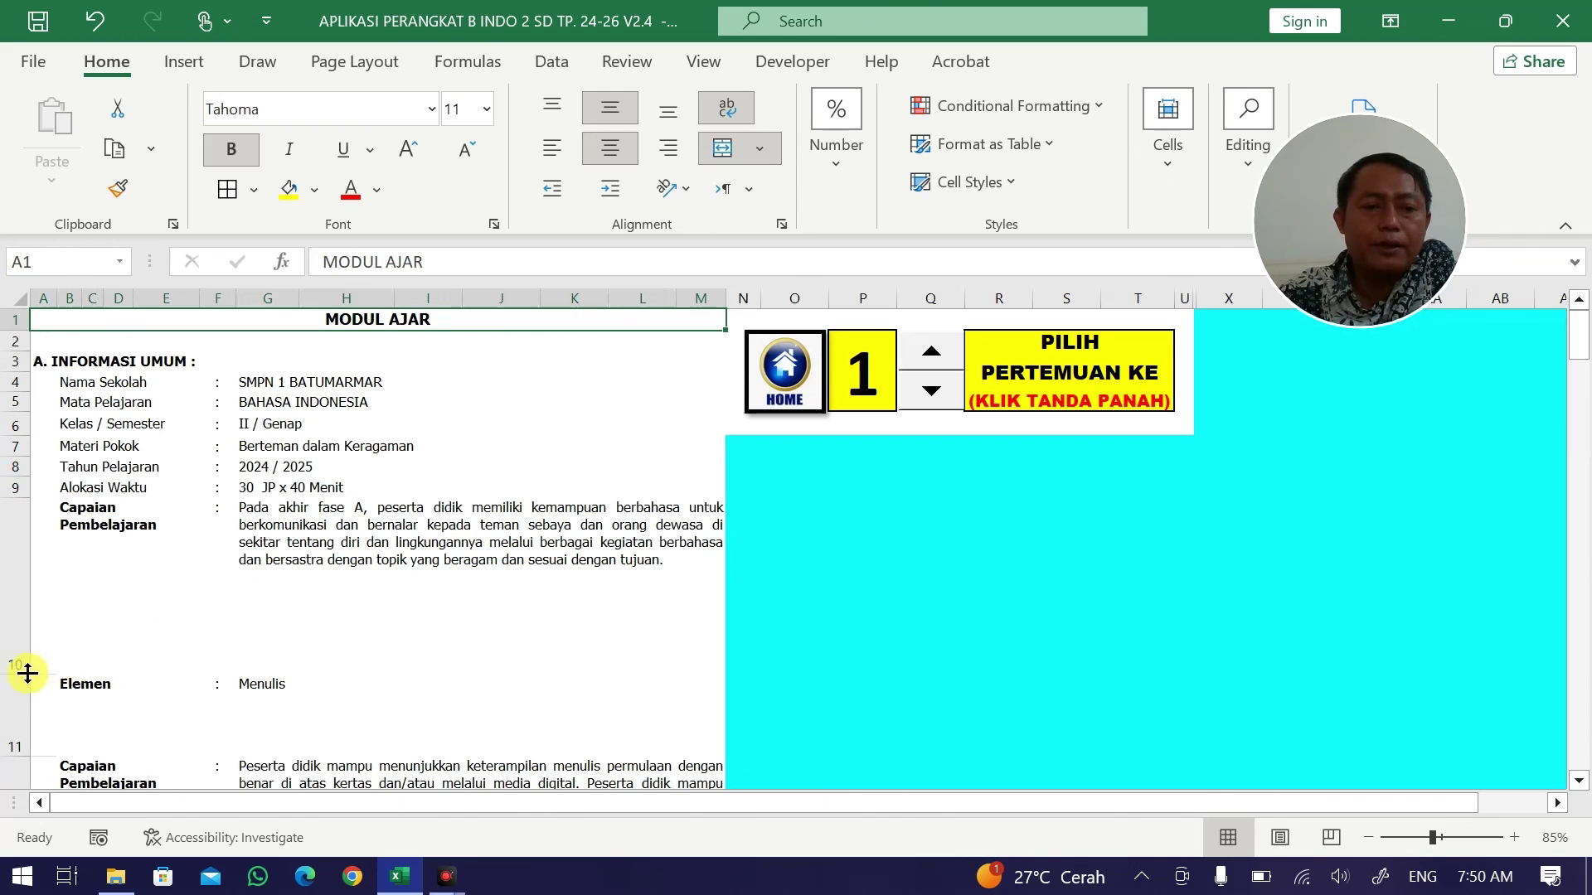
{"action": "left_click_drag", "start_coordinate": [27, 674], "coordinate": [28, 580]}
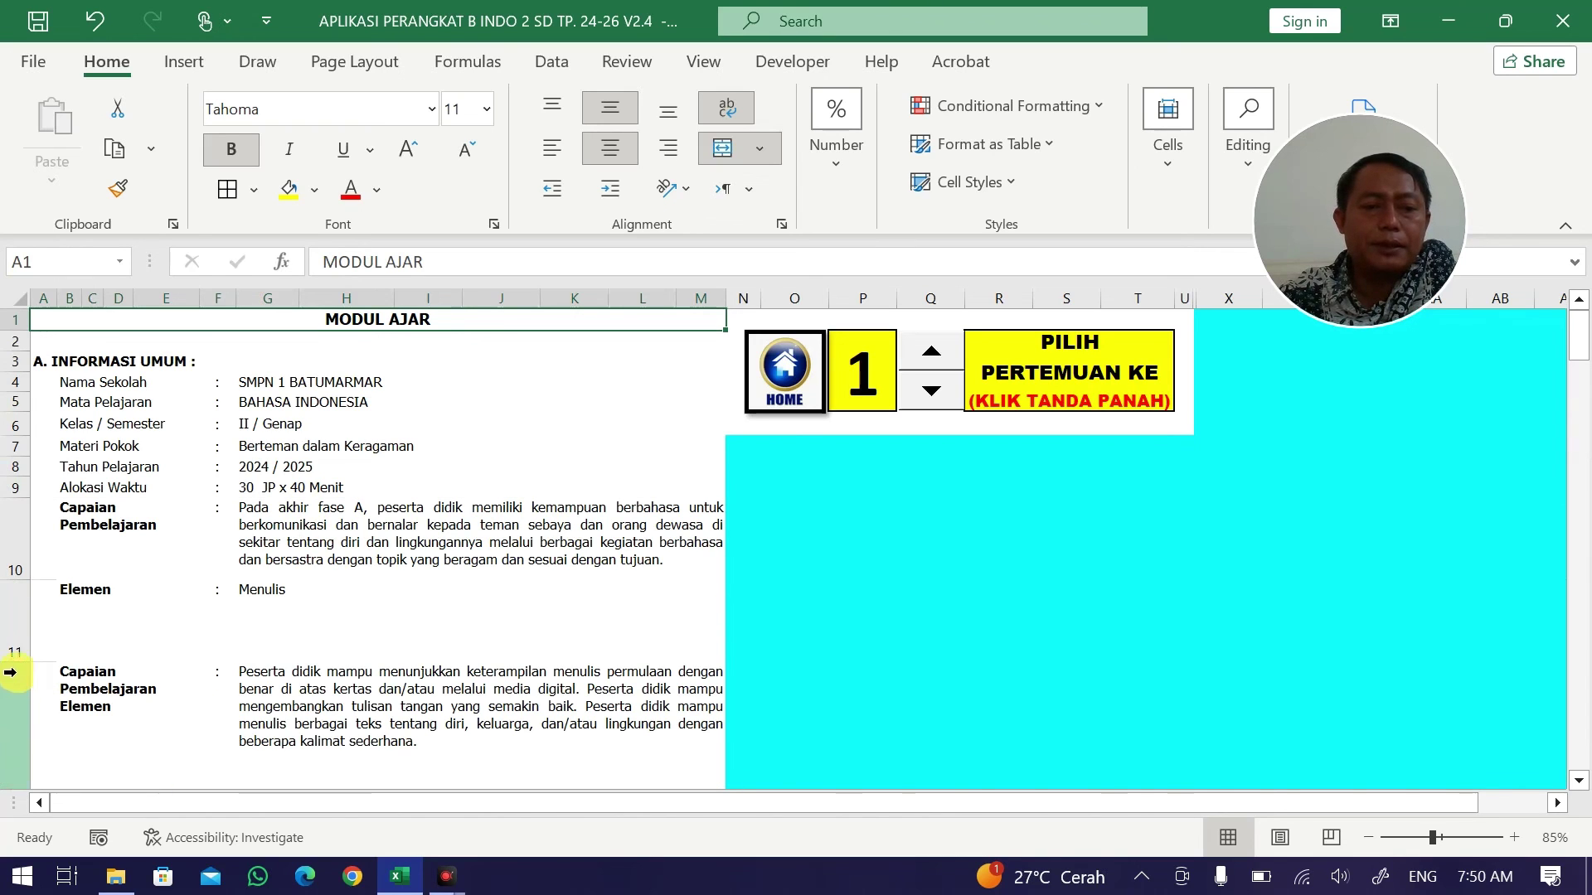
{"action": "left_click_drag", "start_coordinate": [10, 672], "coordinate": [14, 612]}
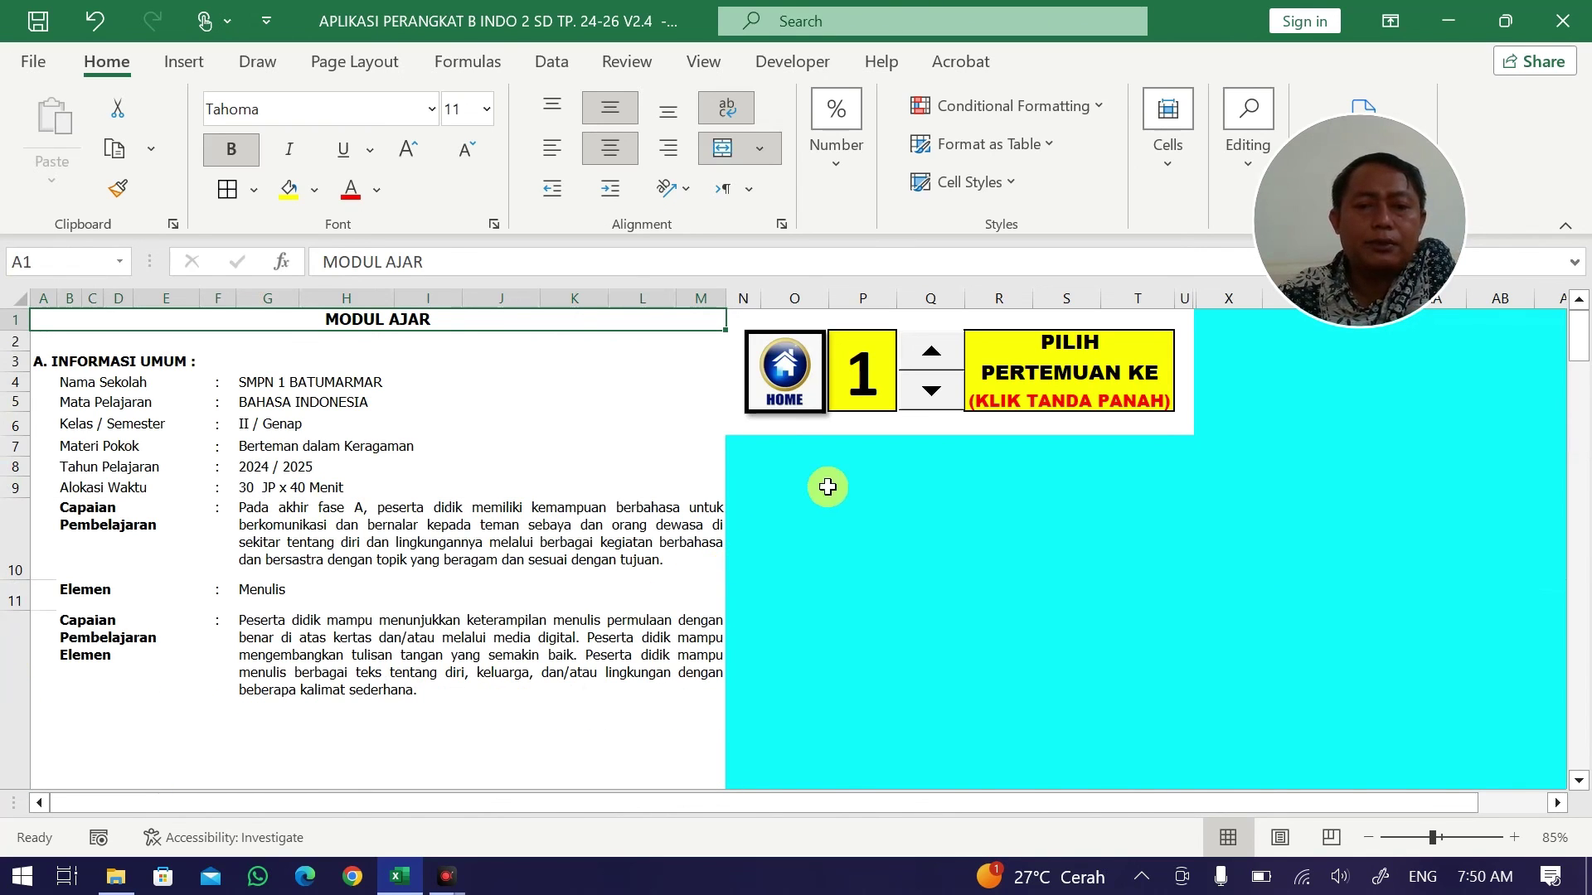
Enter 9 in cell S7 of the INPUT DATA sheet, in the empty area beside the HOME button.
{"action": "left_click", "coordinate": [782, 379]}
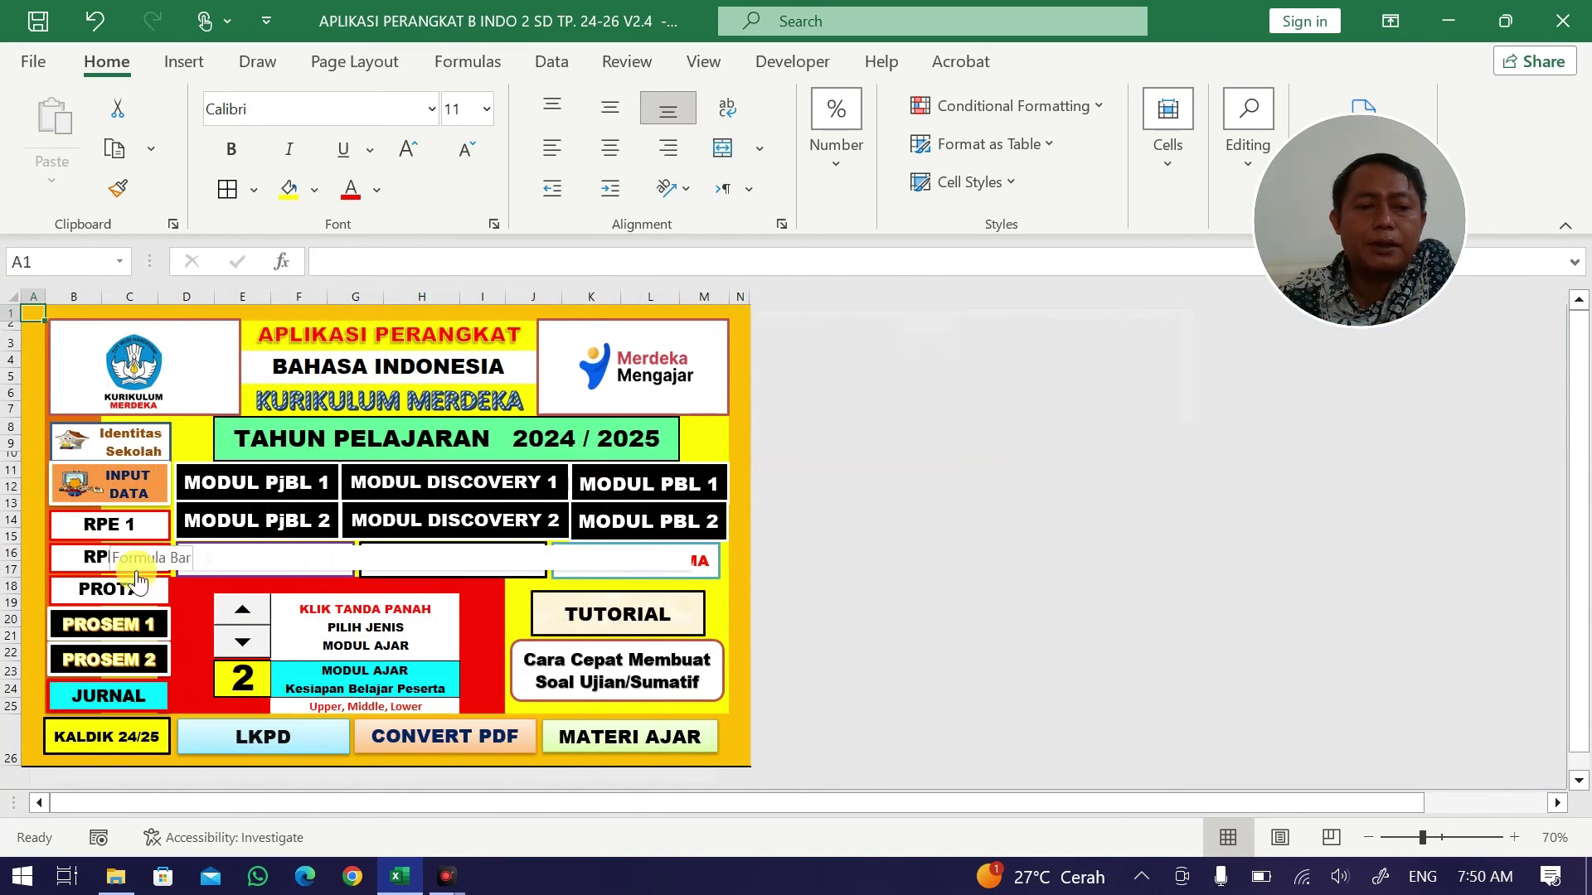
{"action": "left_click", "coordinate": [132, 622]}
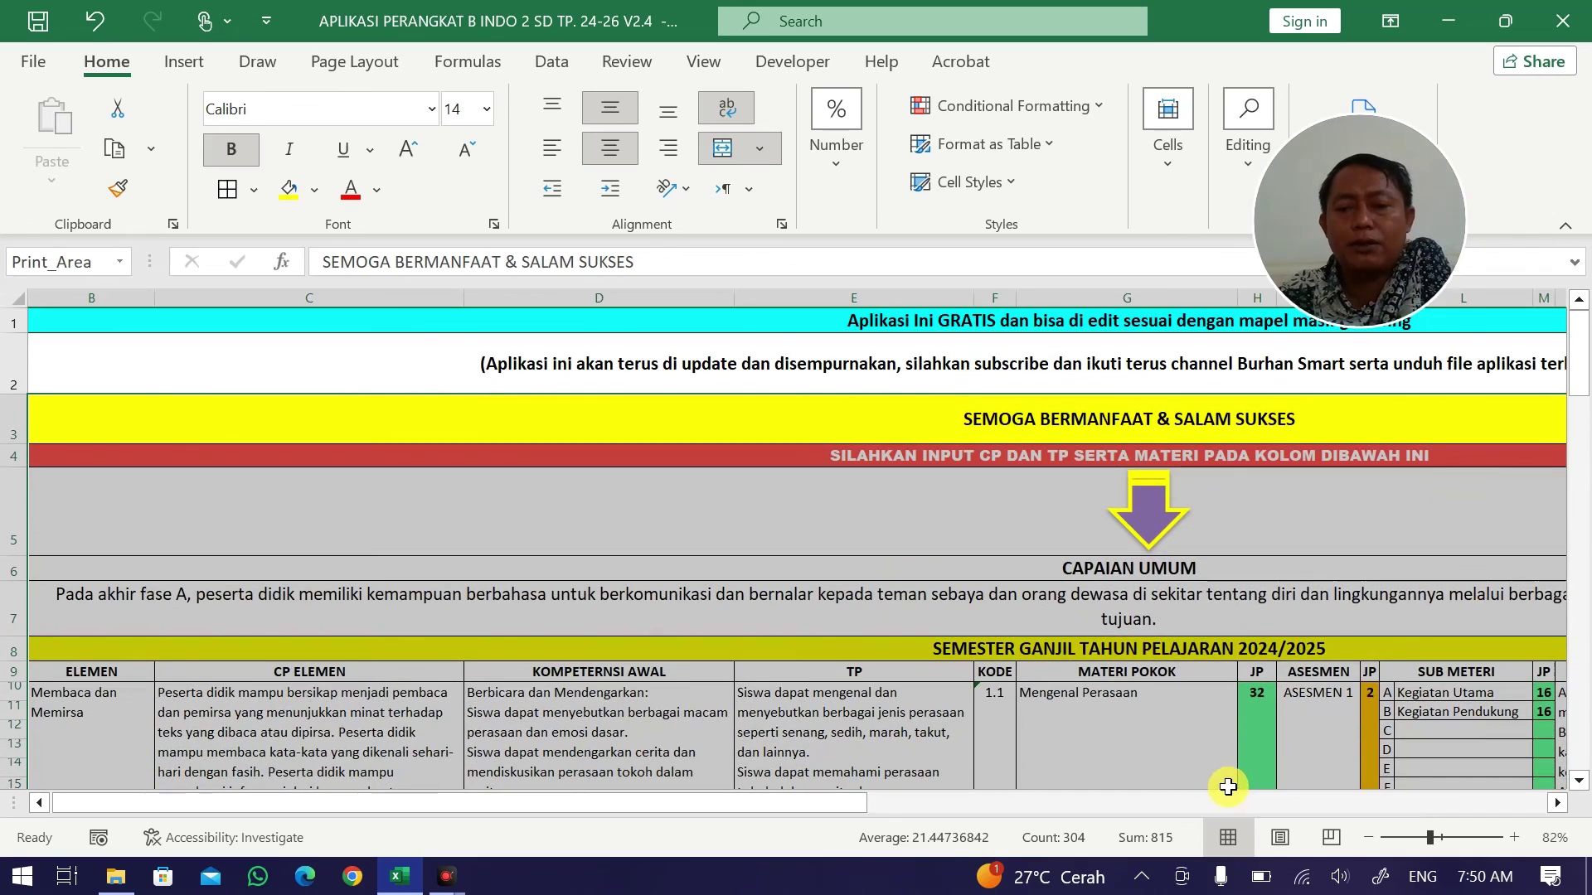
{"action": "left_click_drag", "start_coordinate": [815, 804], "coordinate": [1336, 746]}
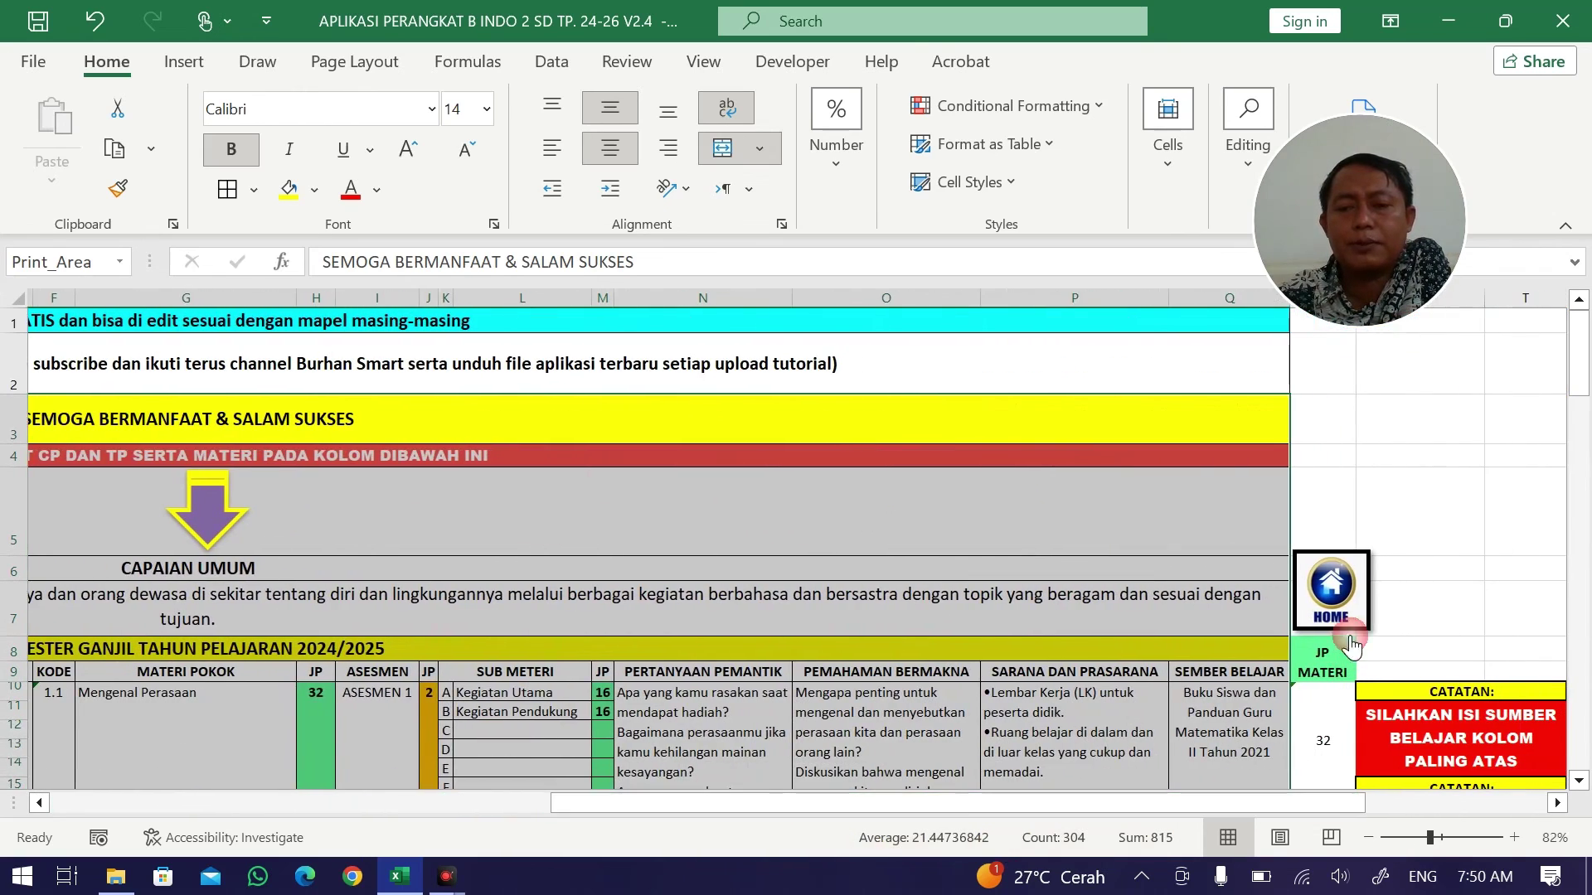
{"action": "left_click", "coordinate": [1442, 611]}
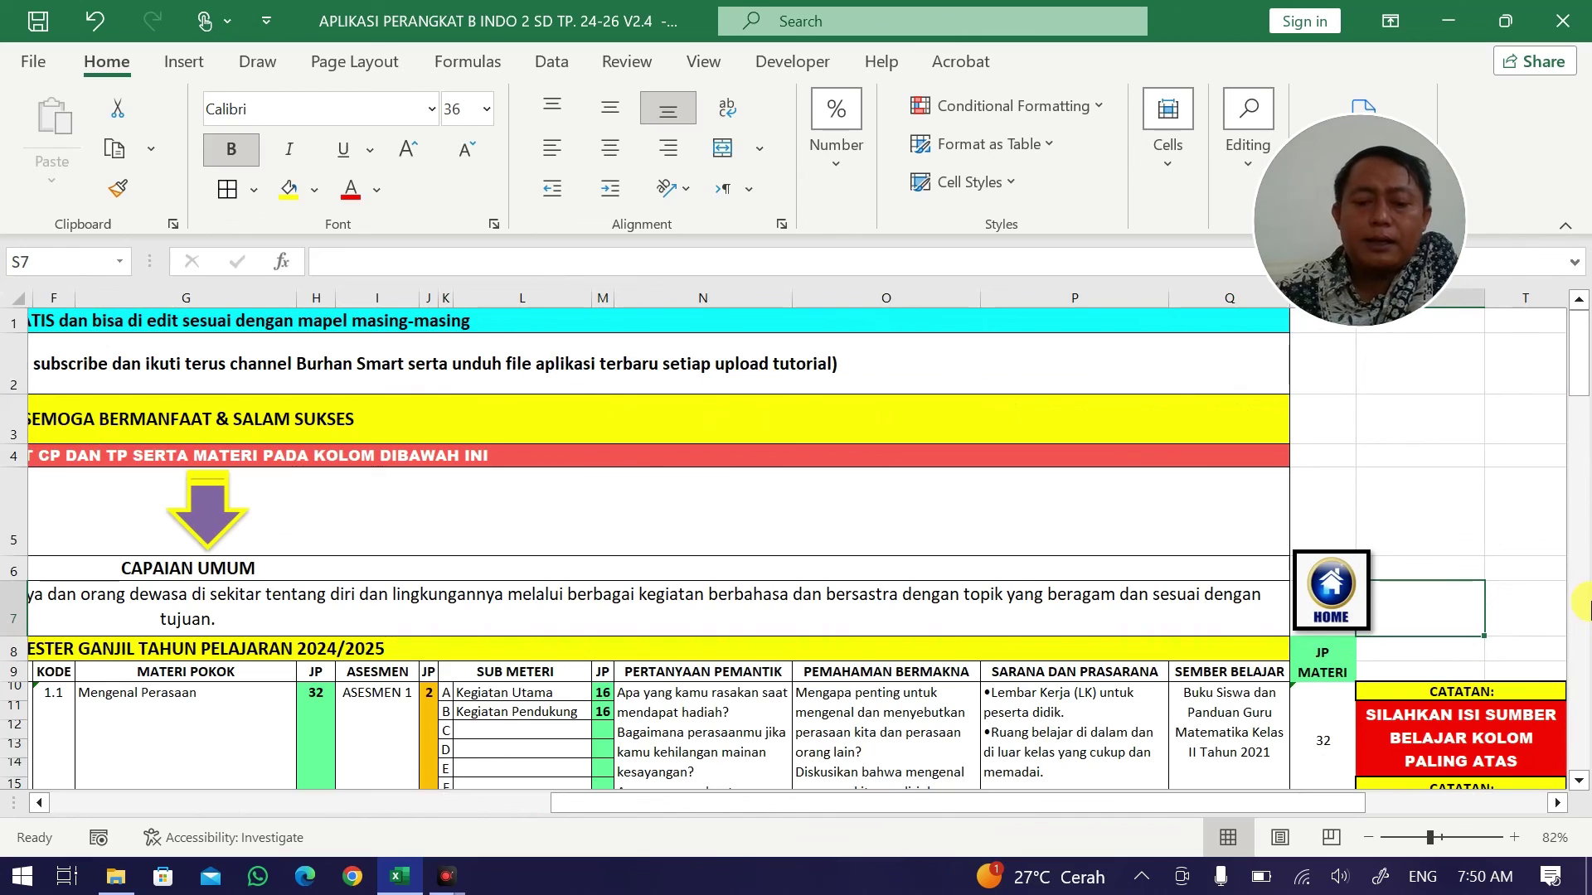
{"action": "type", "text": "9"}
{"action": "key", "text": "ctrl+Return"}
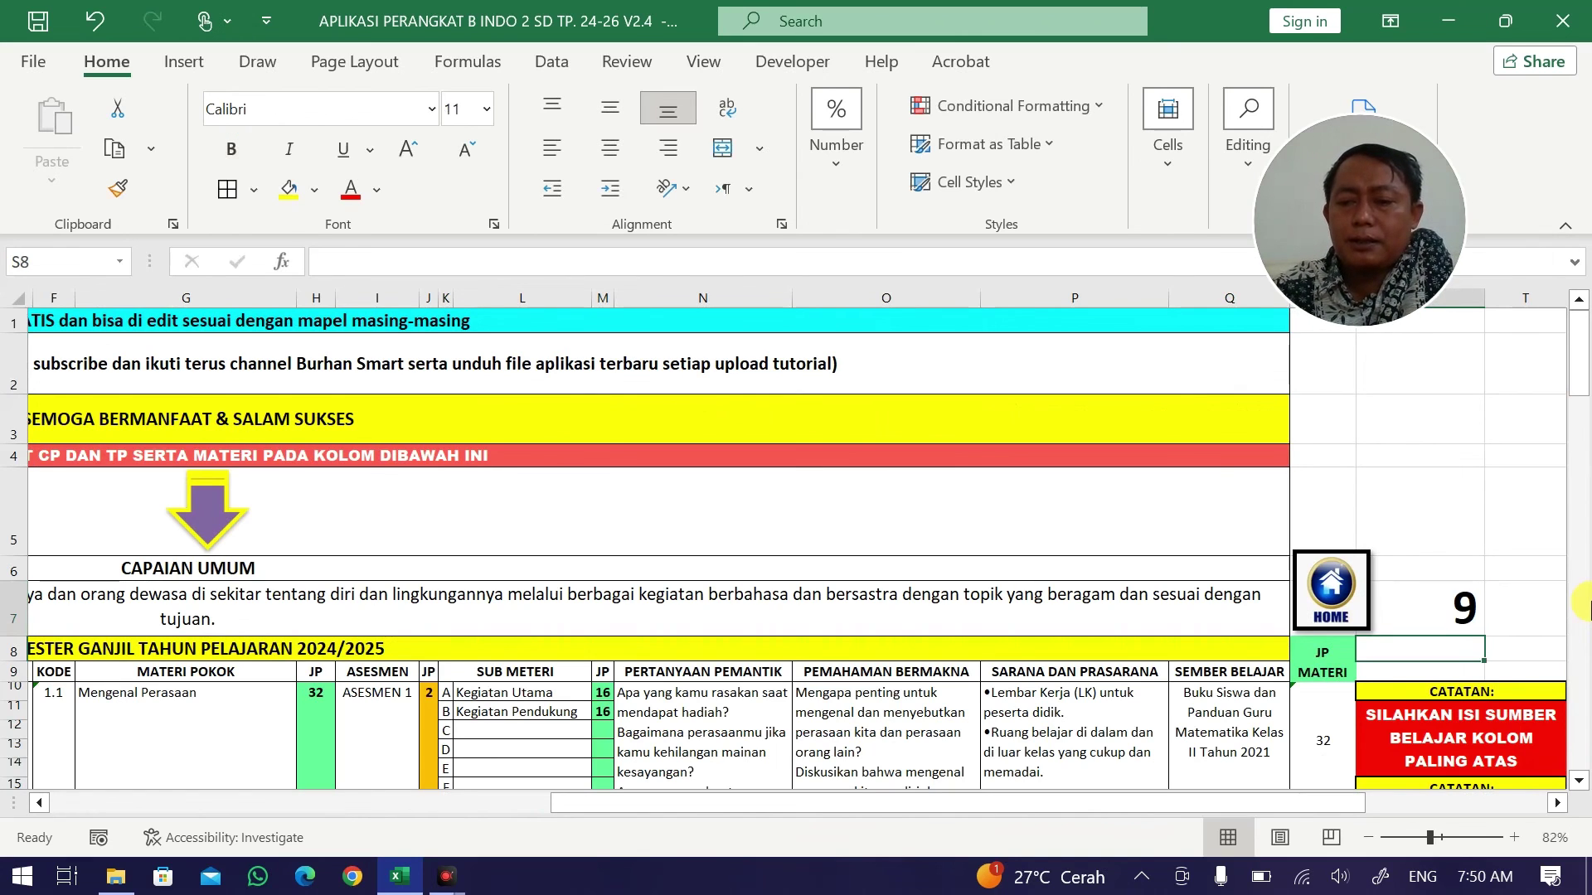